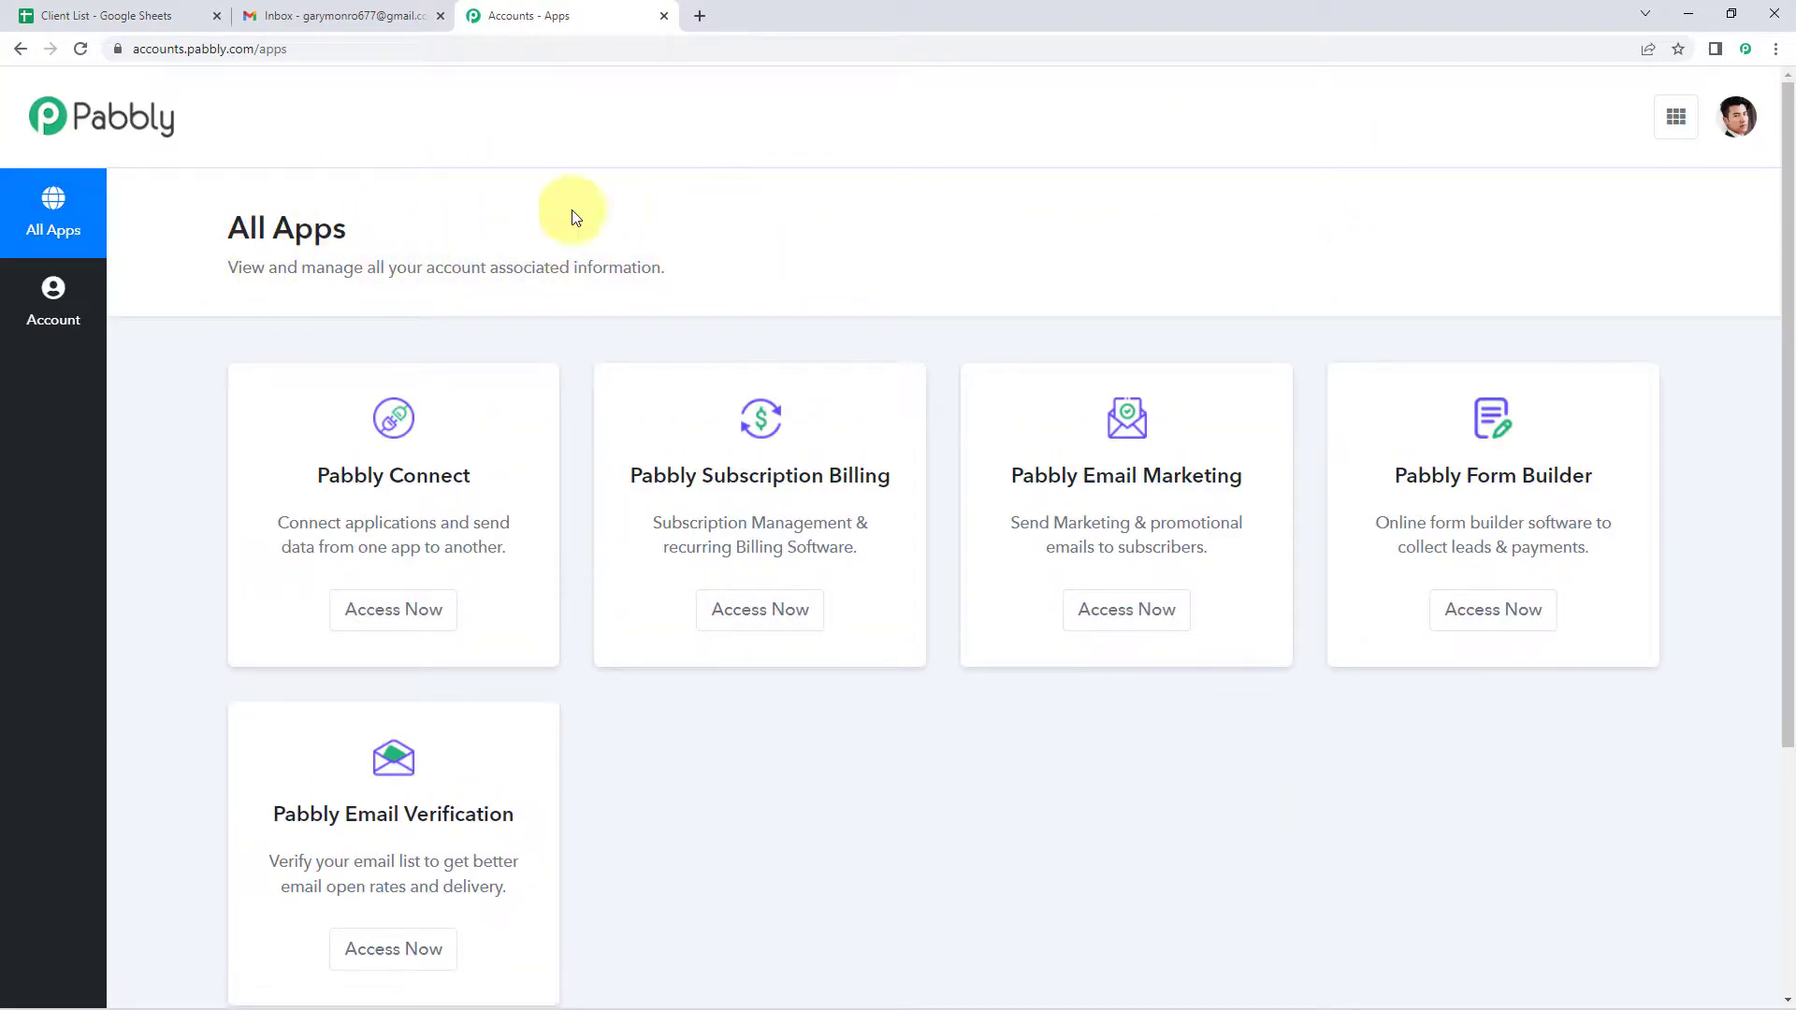
- Open Pabbly Connect and create a new workflow named Workflow 1
click(394, 618)
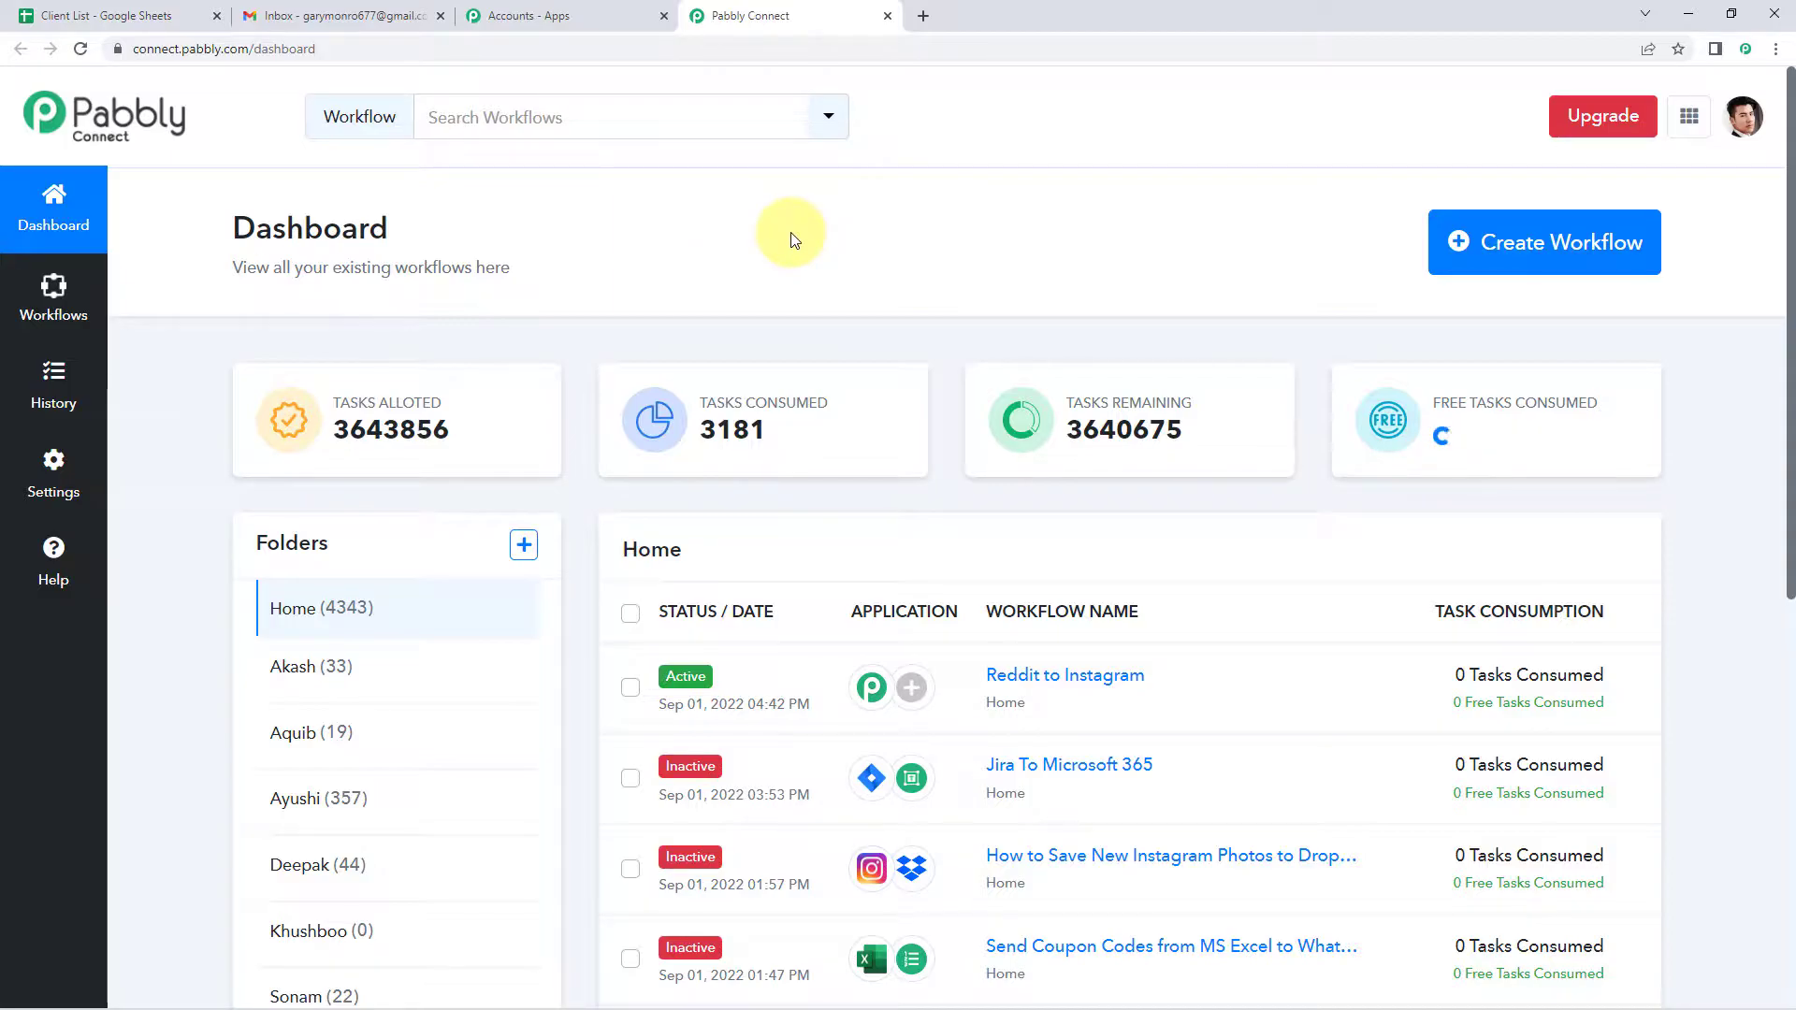
click(1520, 242)
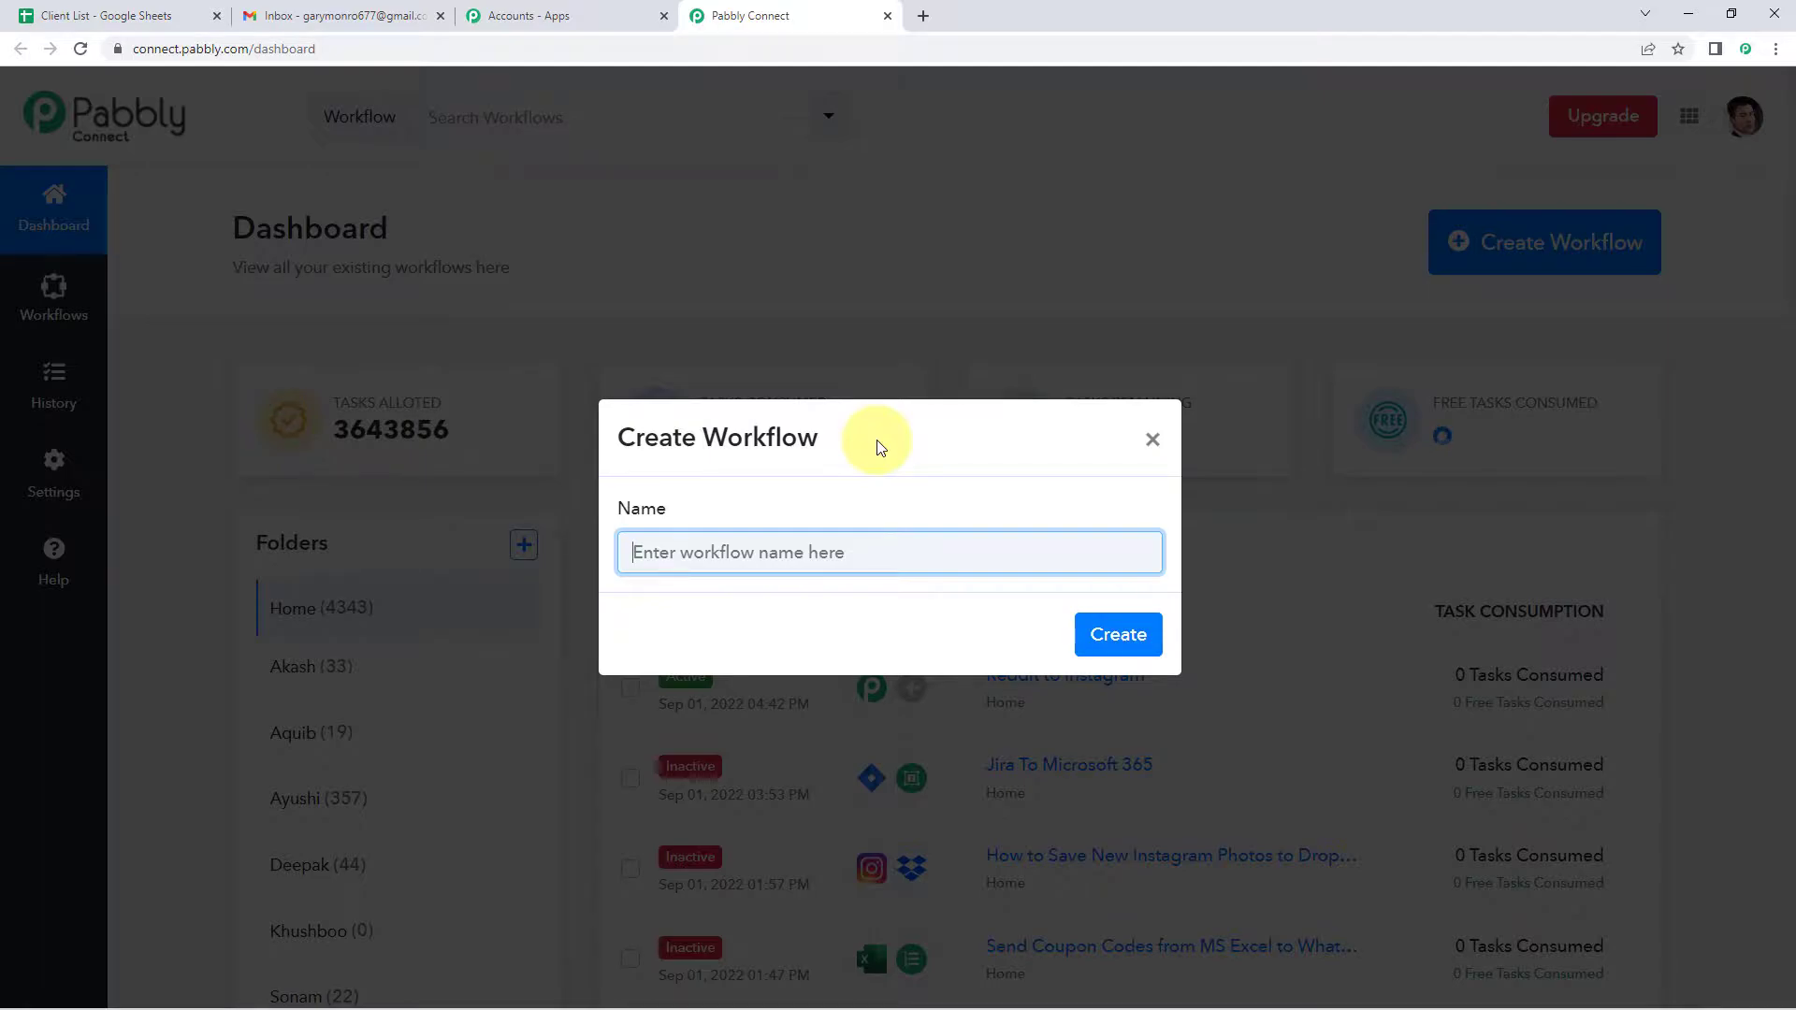
text(Workflow 1)
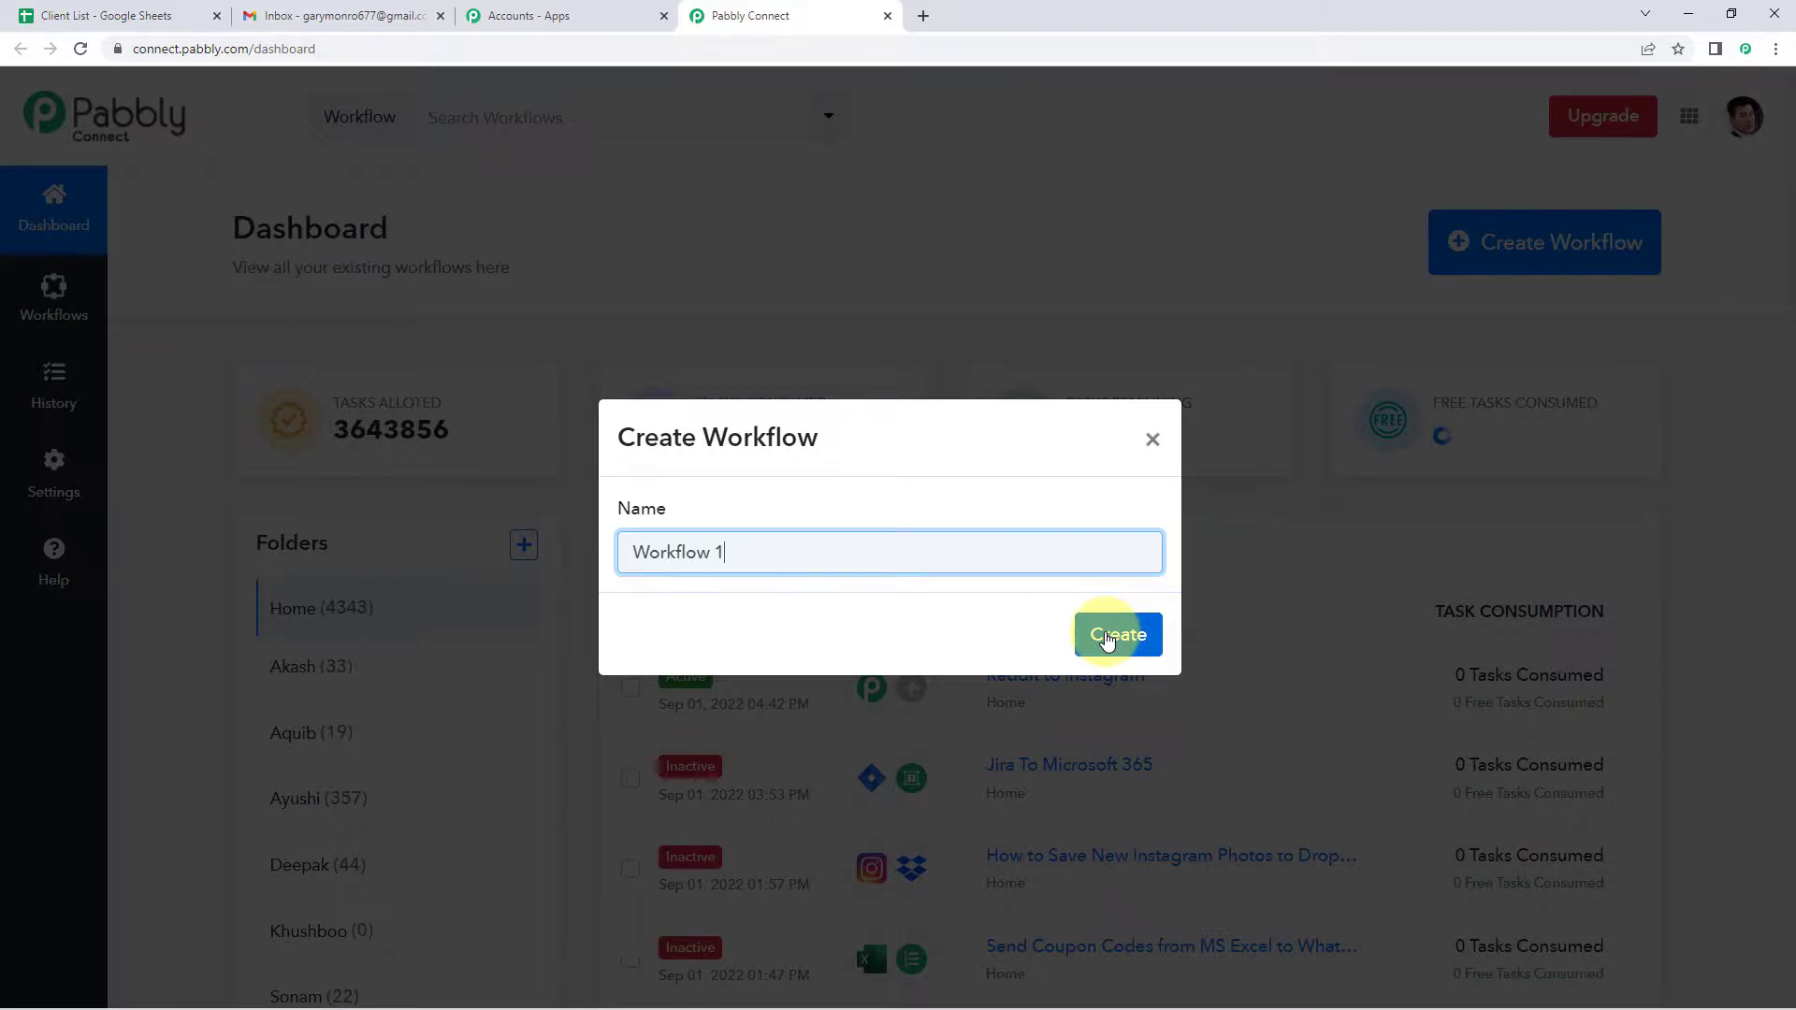
click(1107, 639)
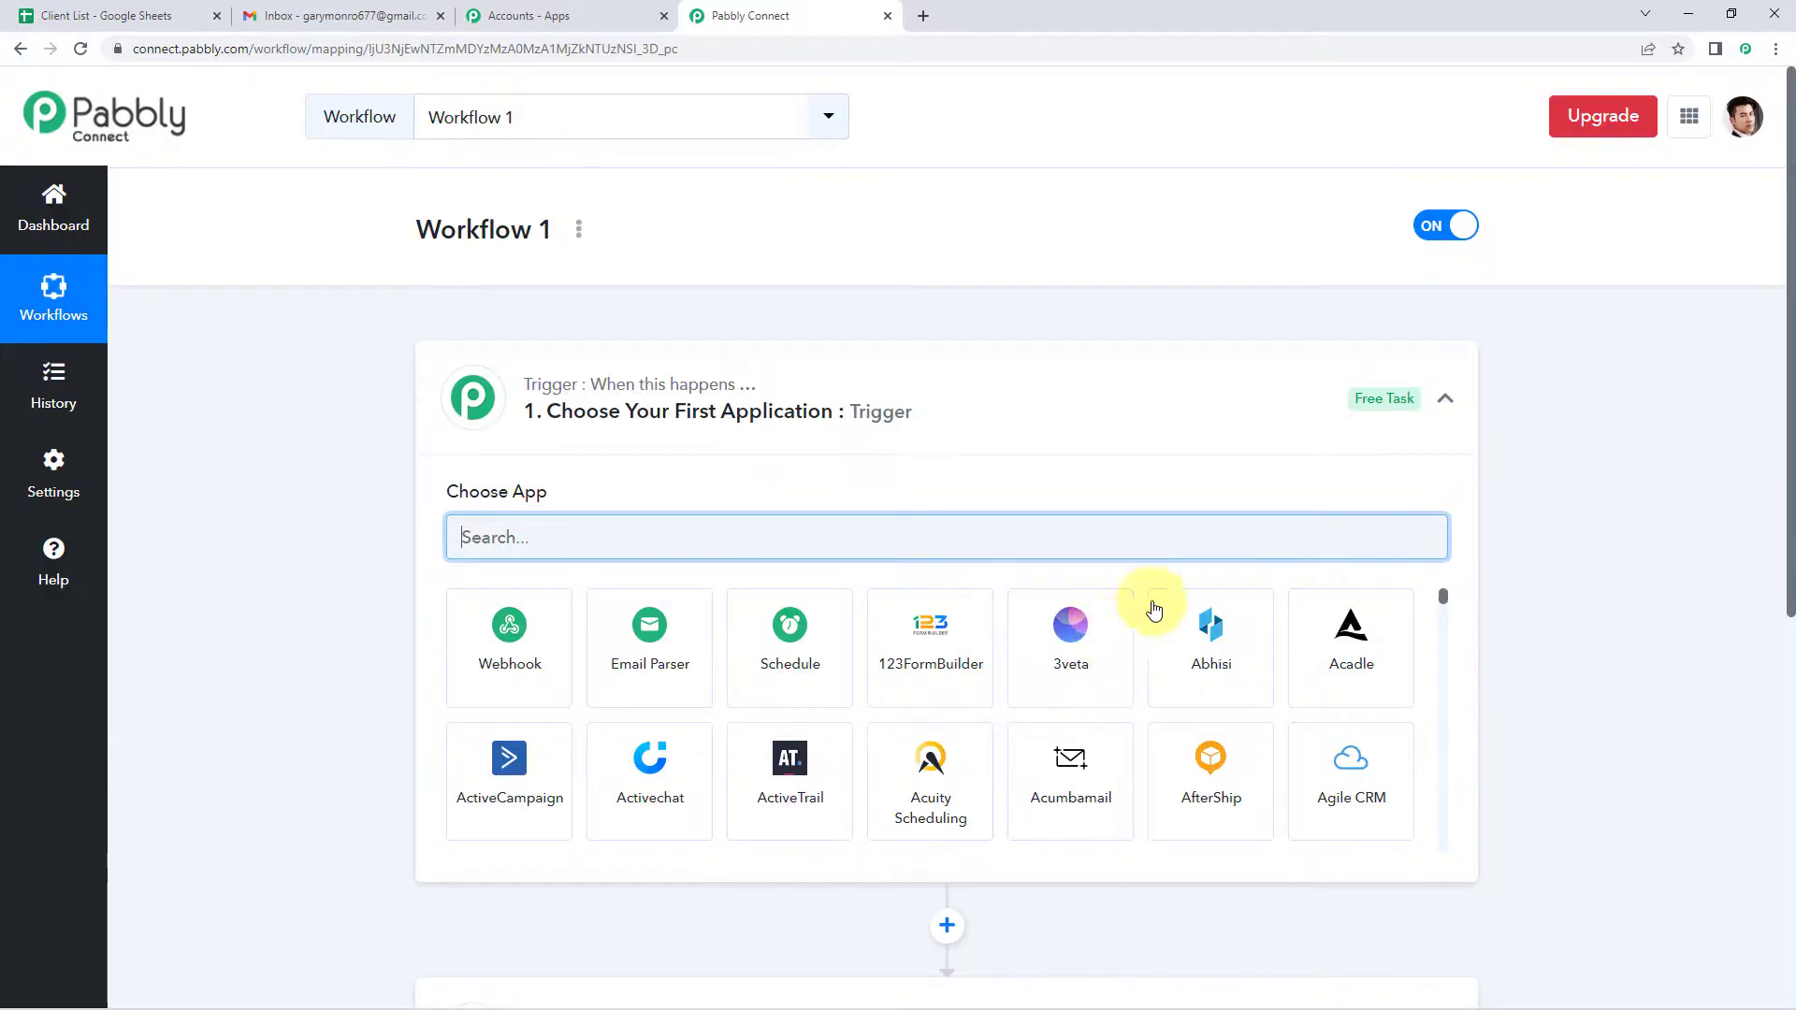
- Collapse the trigger step to view the workflow's trigger and action together, and reopen the trigger step
click(798, 384)
scroll(331, 391, down, 1)
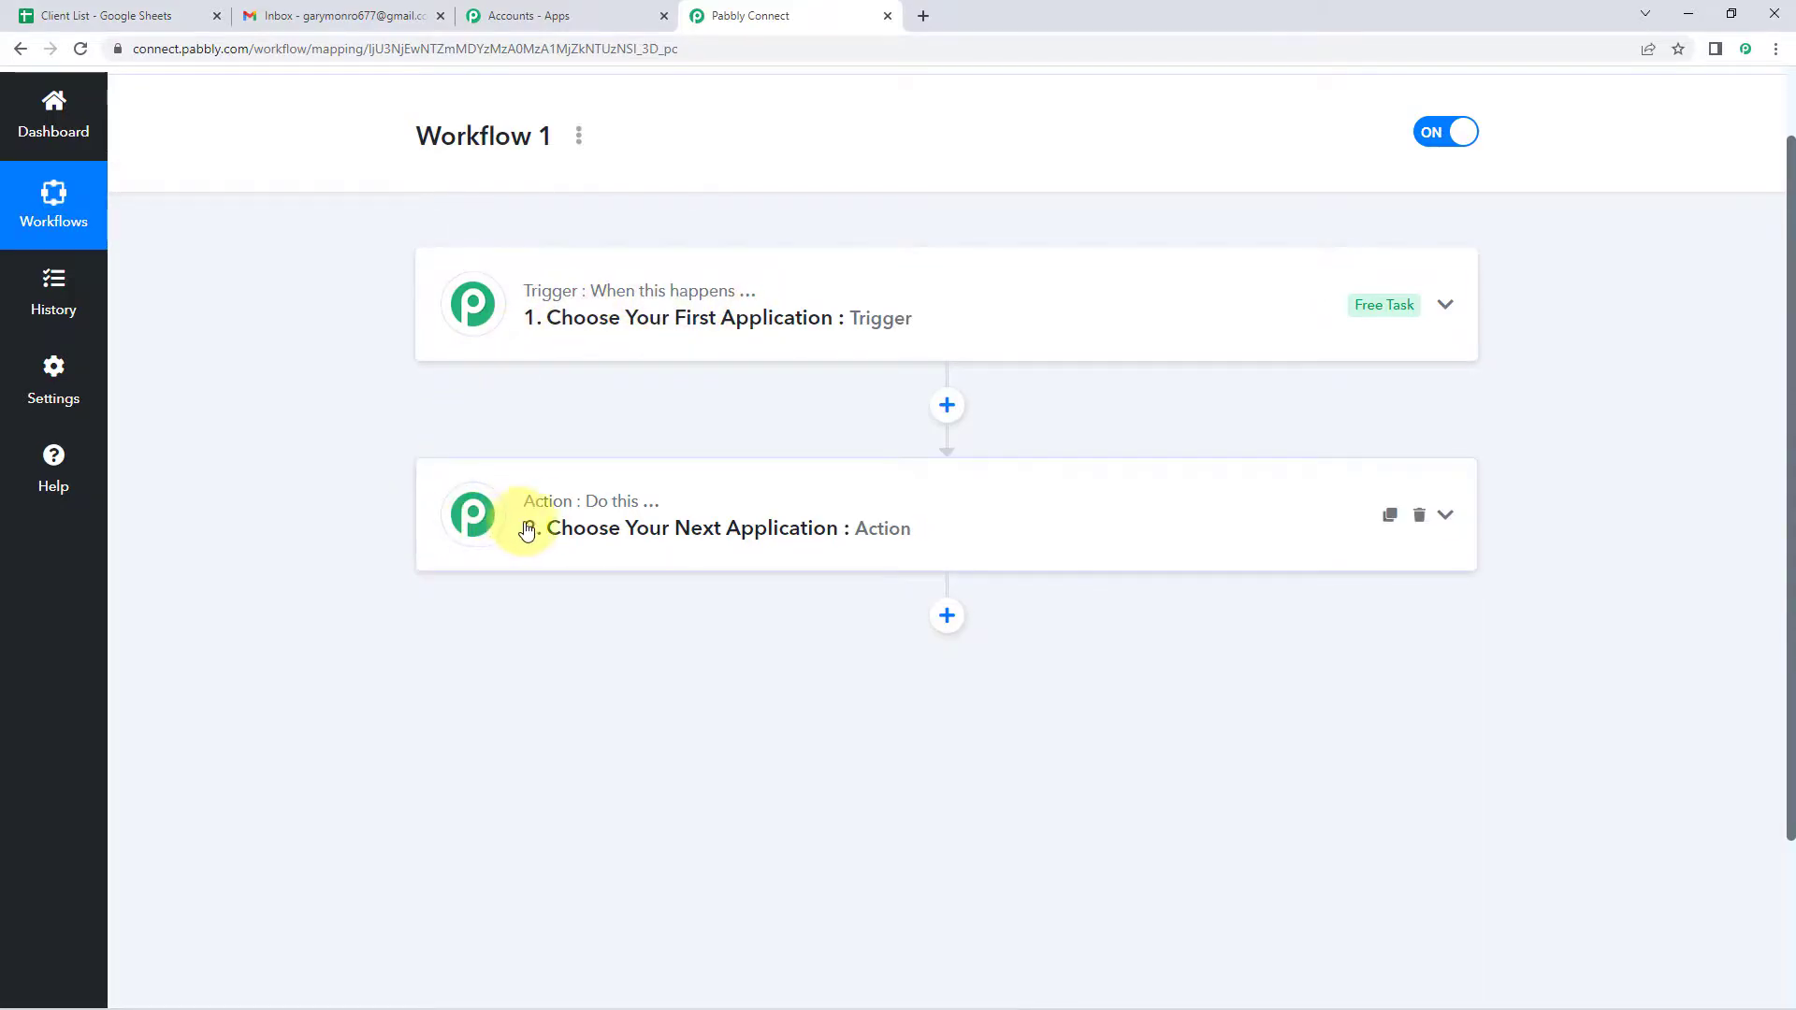
click(511, 307)
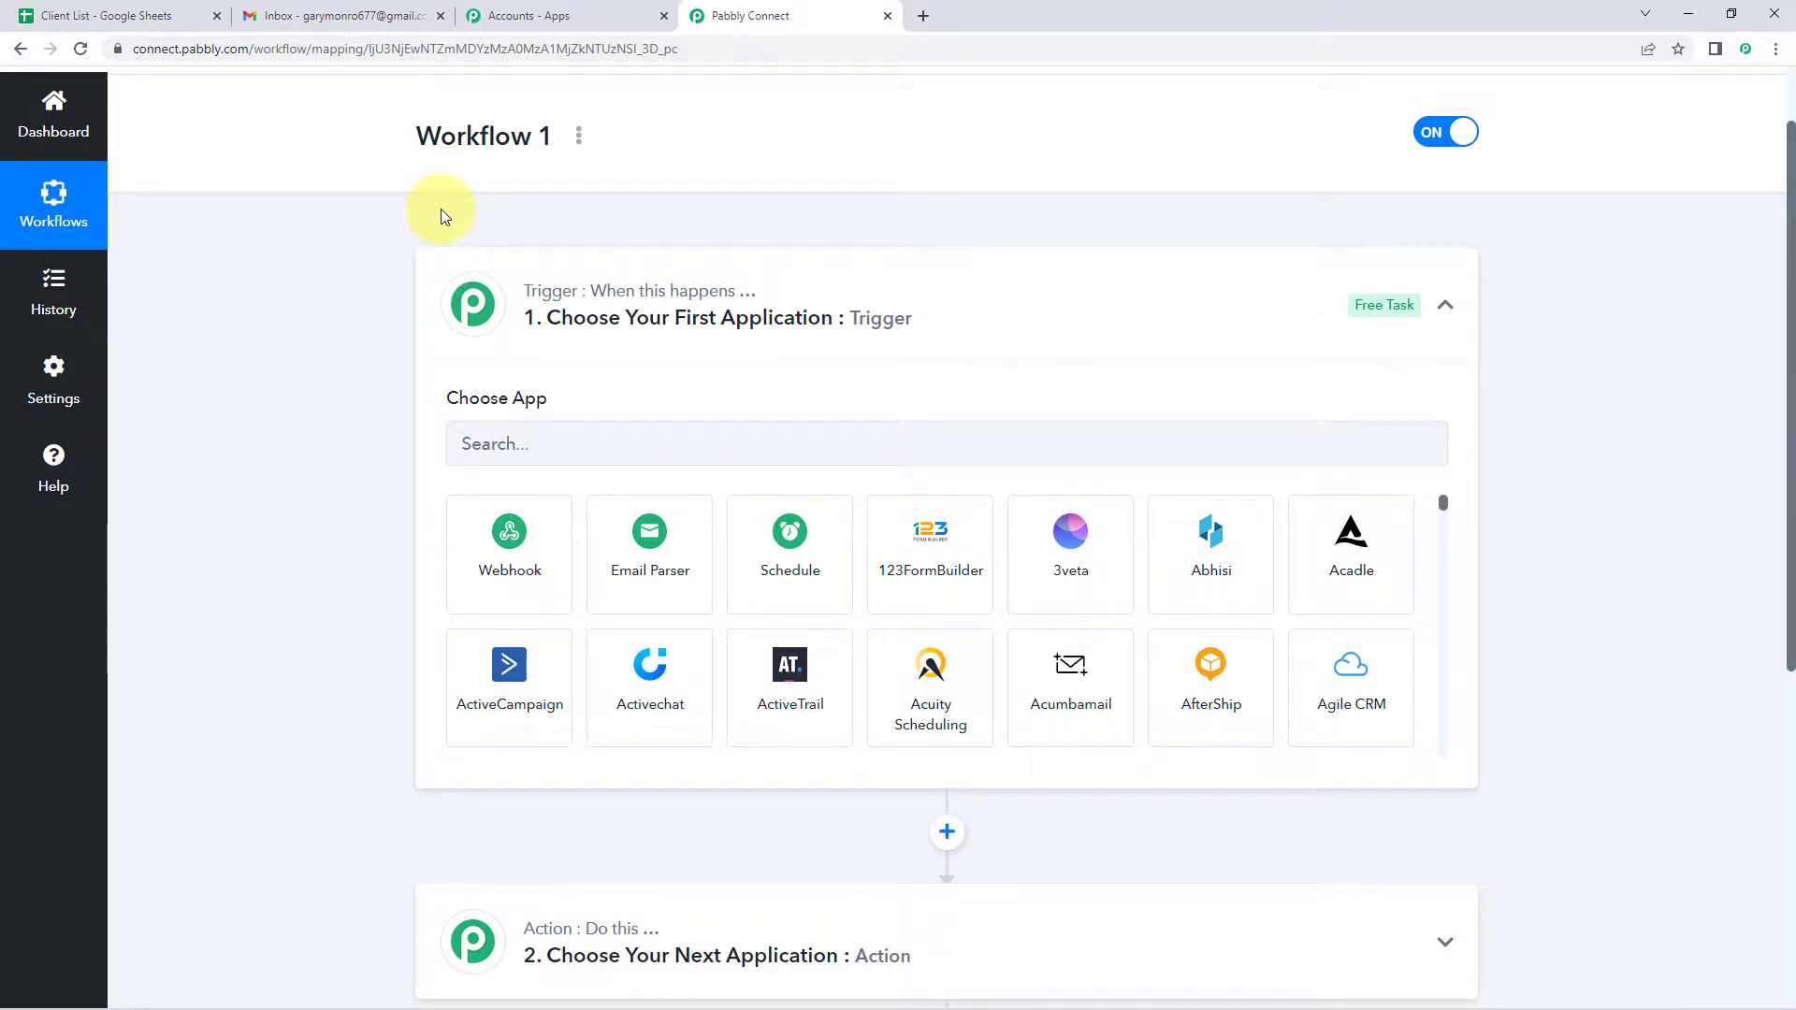
- Examine the client rows 2 to 7 in the Client List Google Sheet in pairs, and return to Pabbly Connect
click(51, 16)
drag(196, 330, 530, 481)
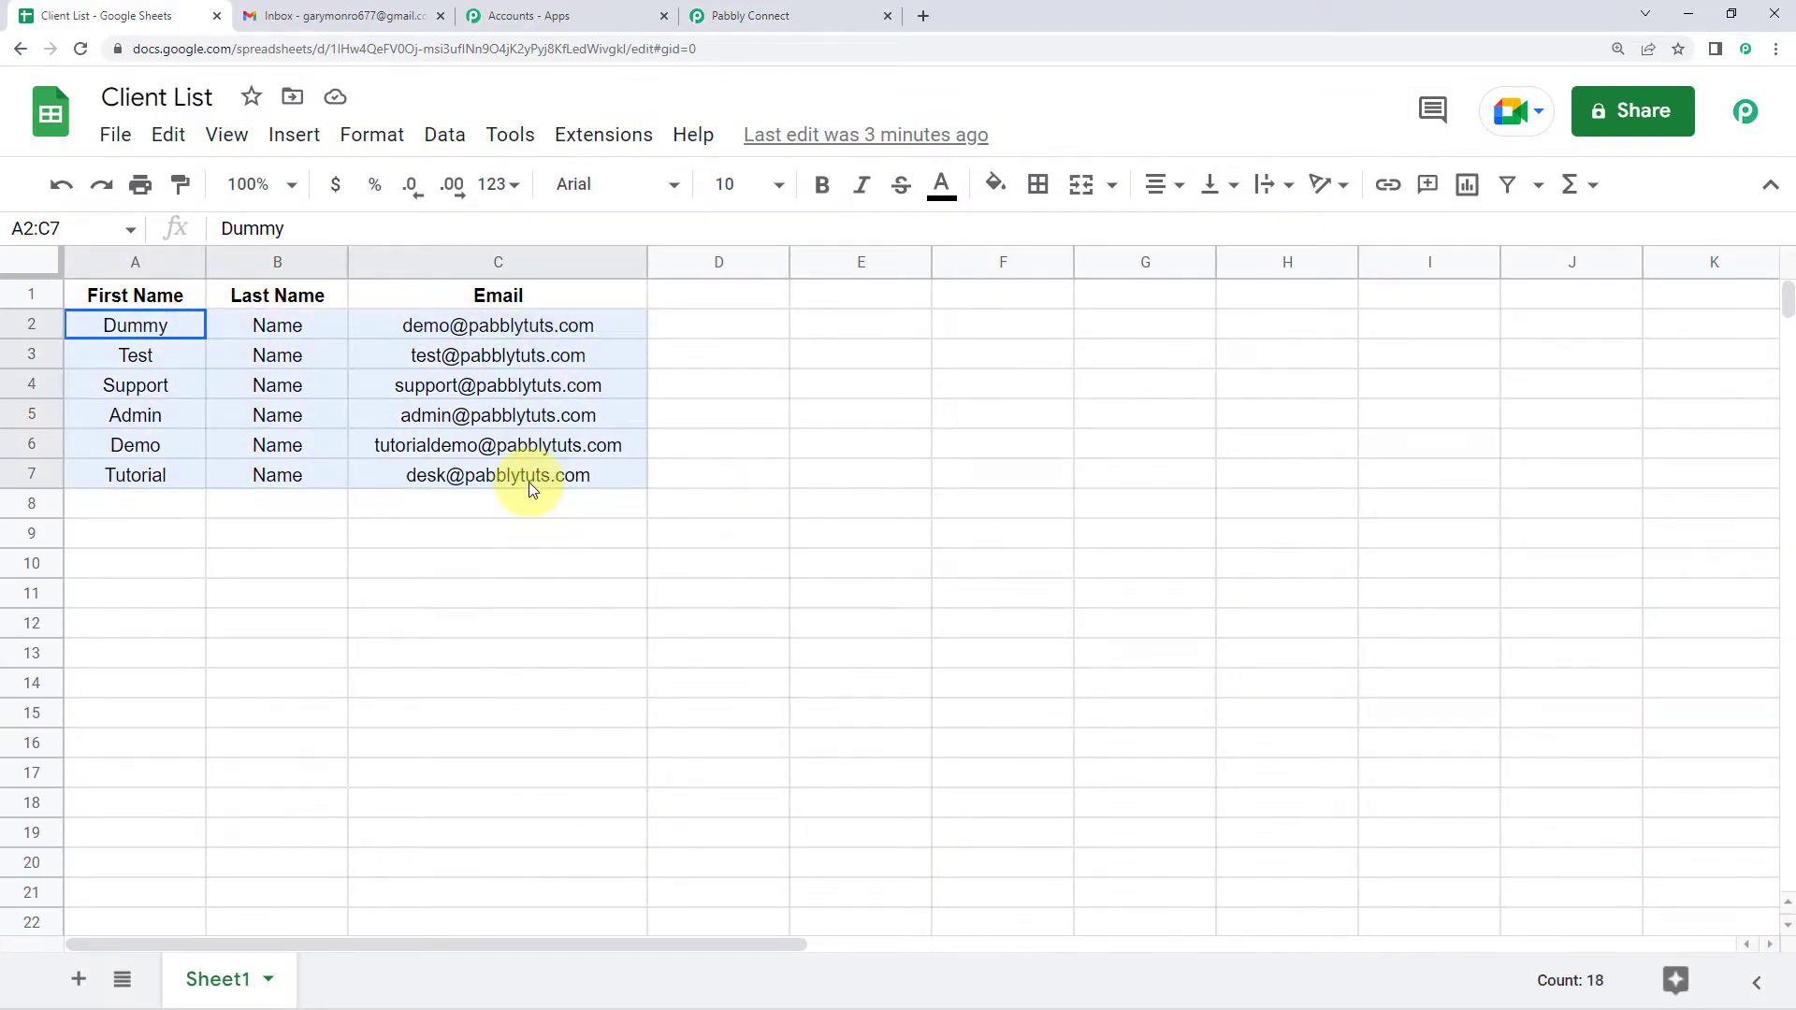
click(234, 456)
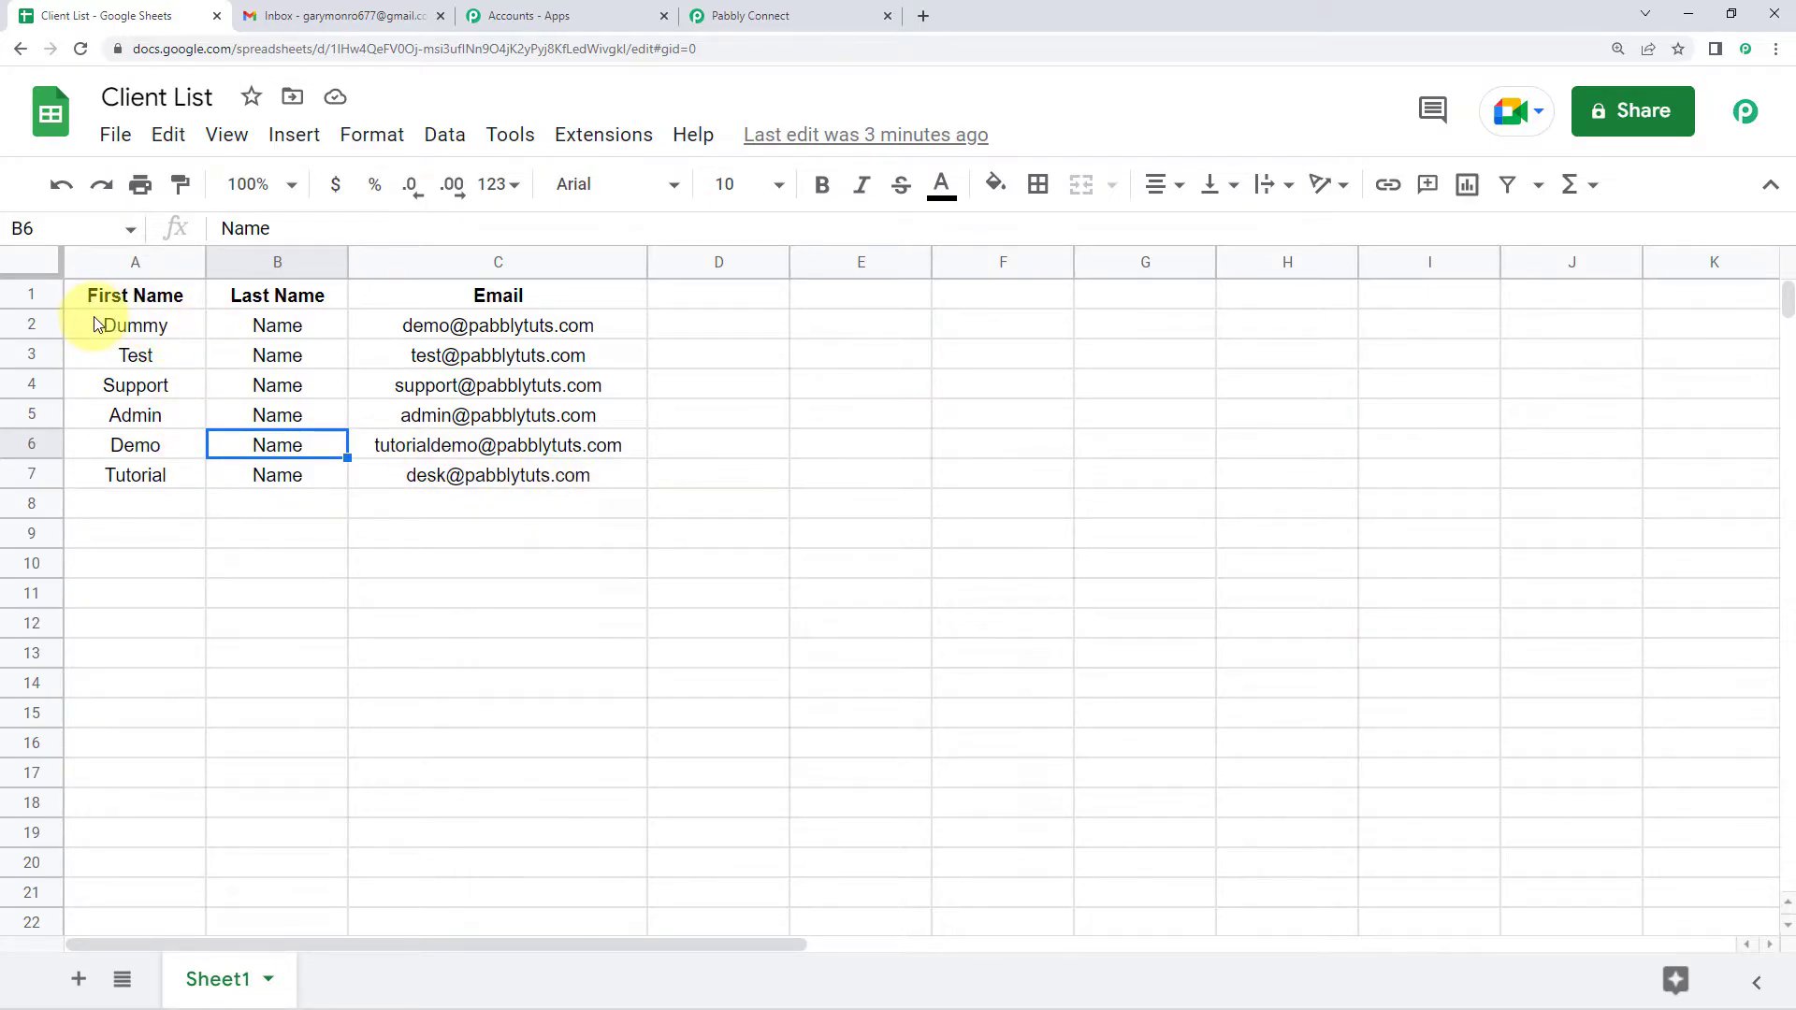
drag(96, 325, 404, 359)
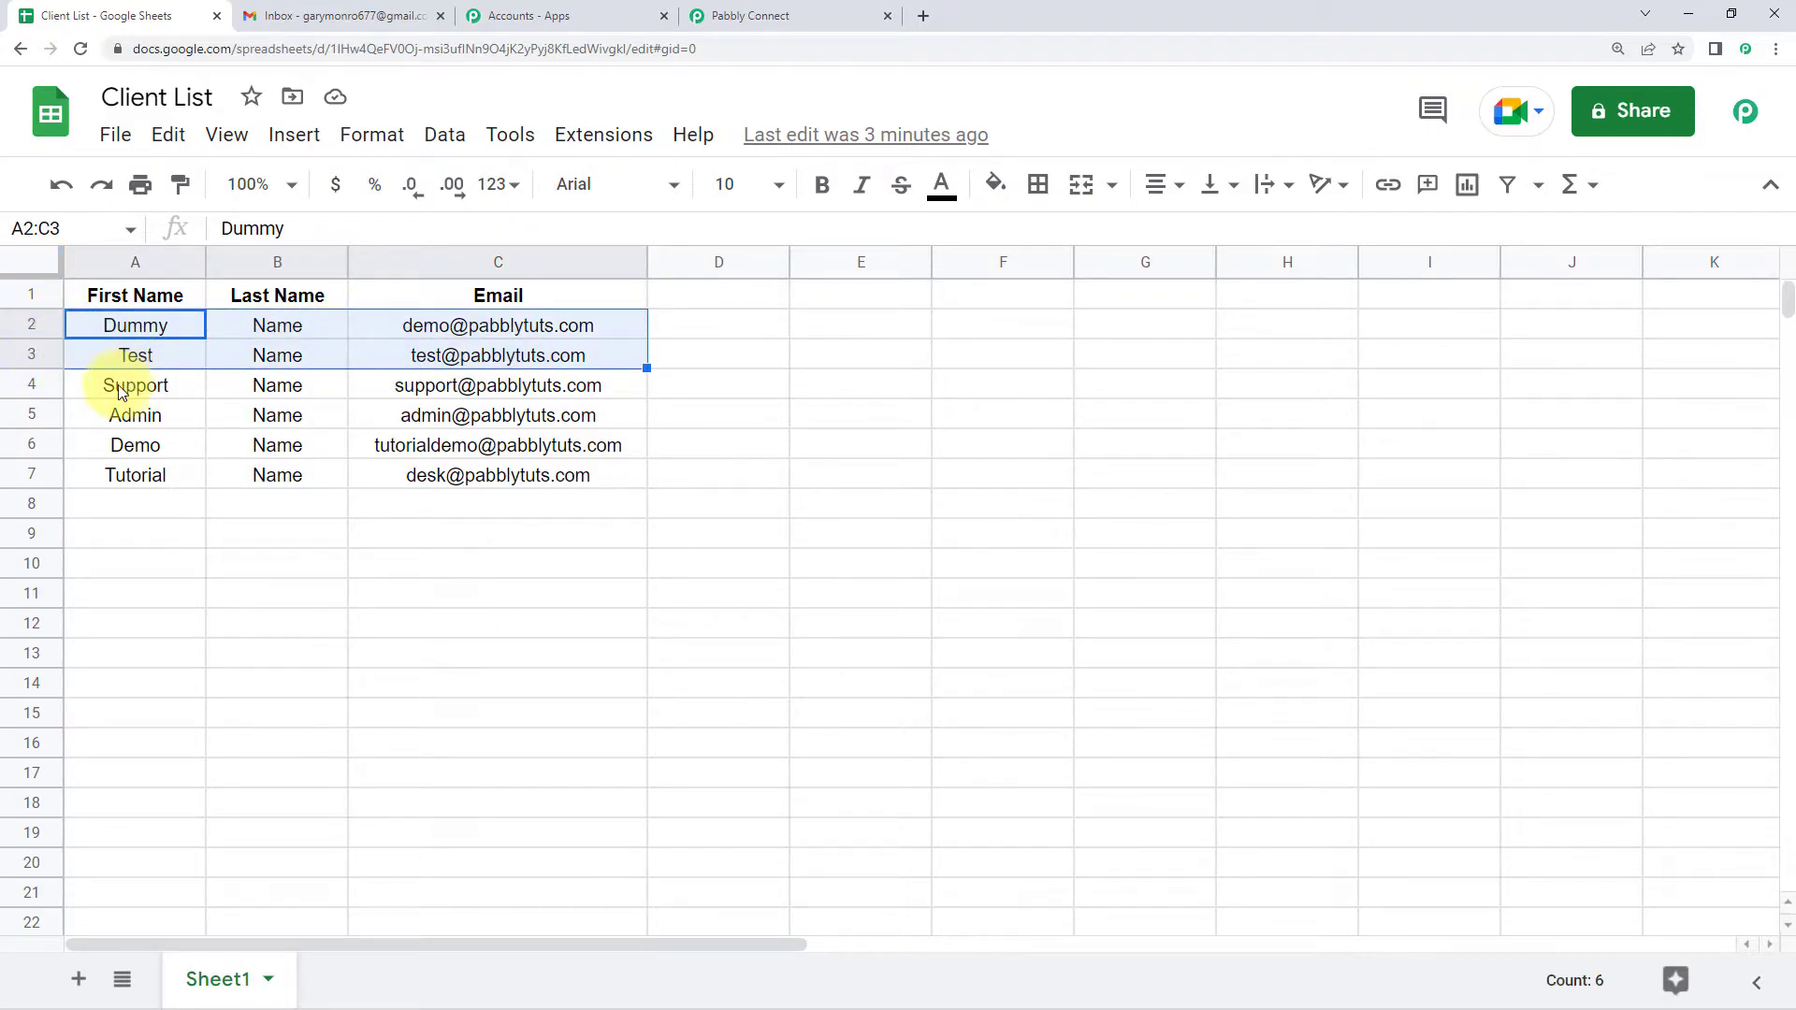
drag(89, 388, 461, 412)
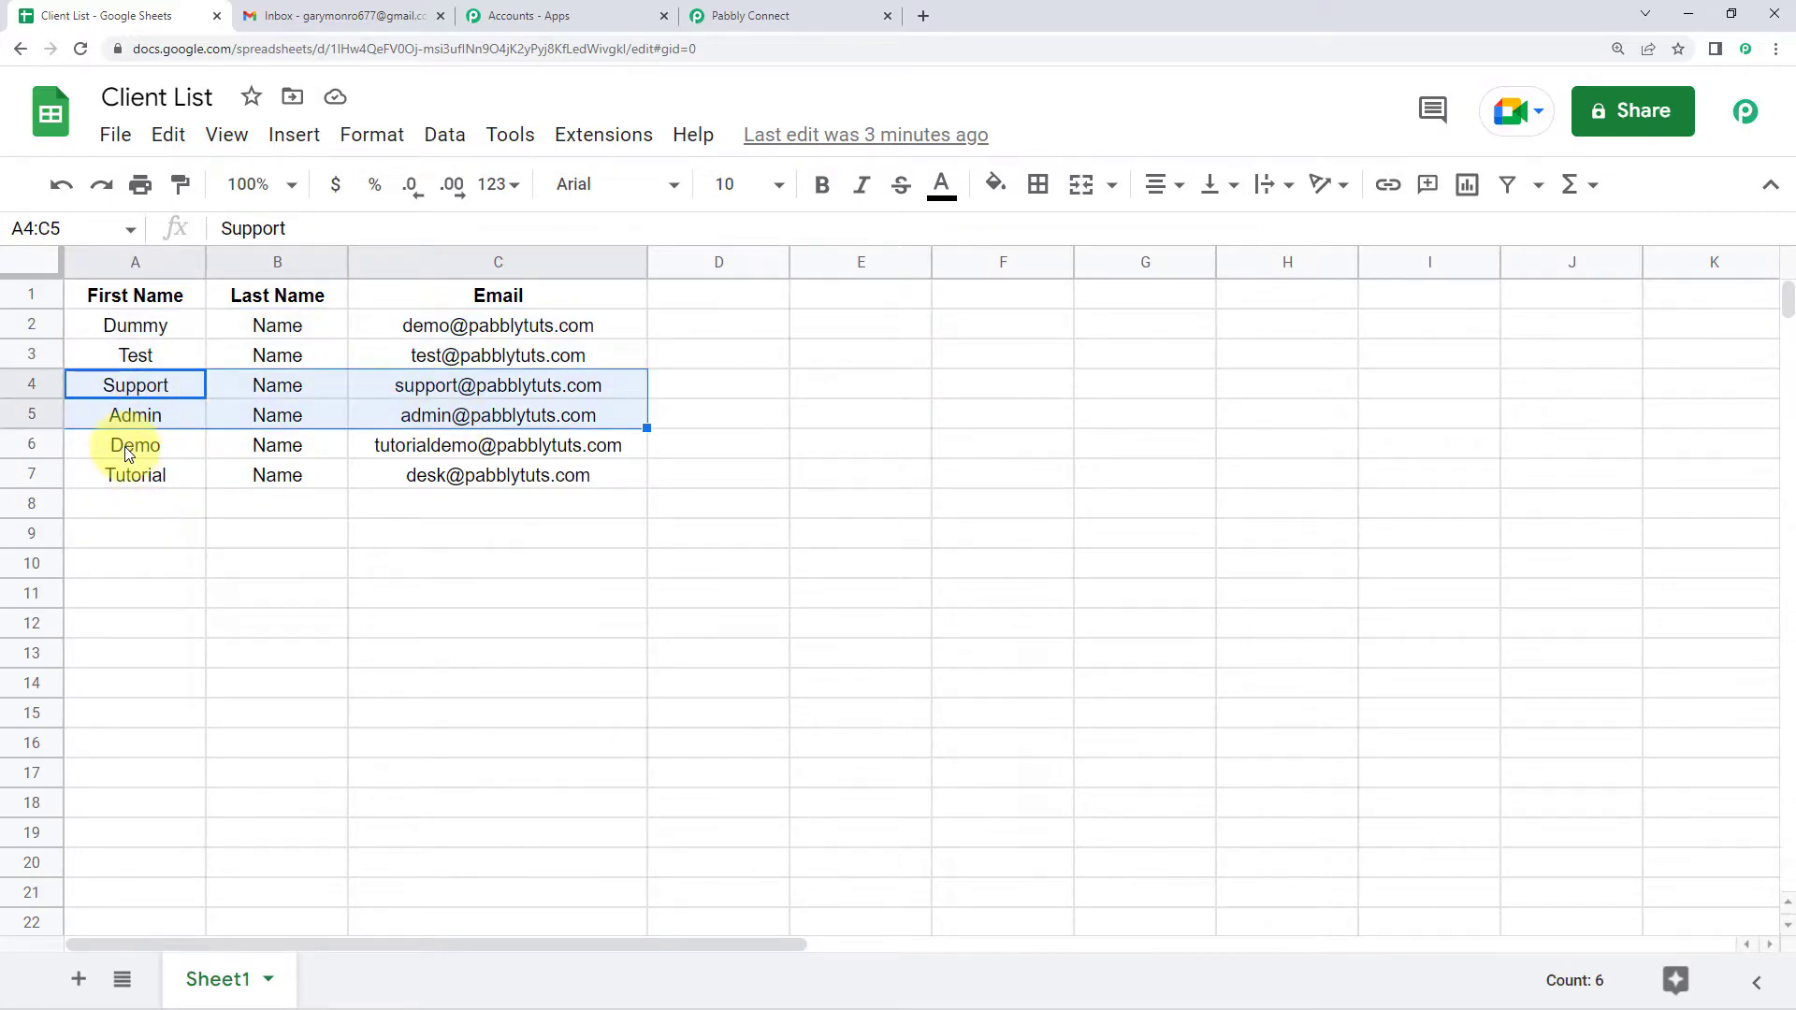
drag(90, 448, 504, 473)
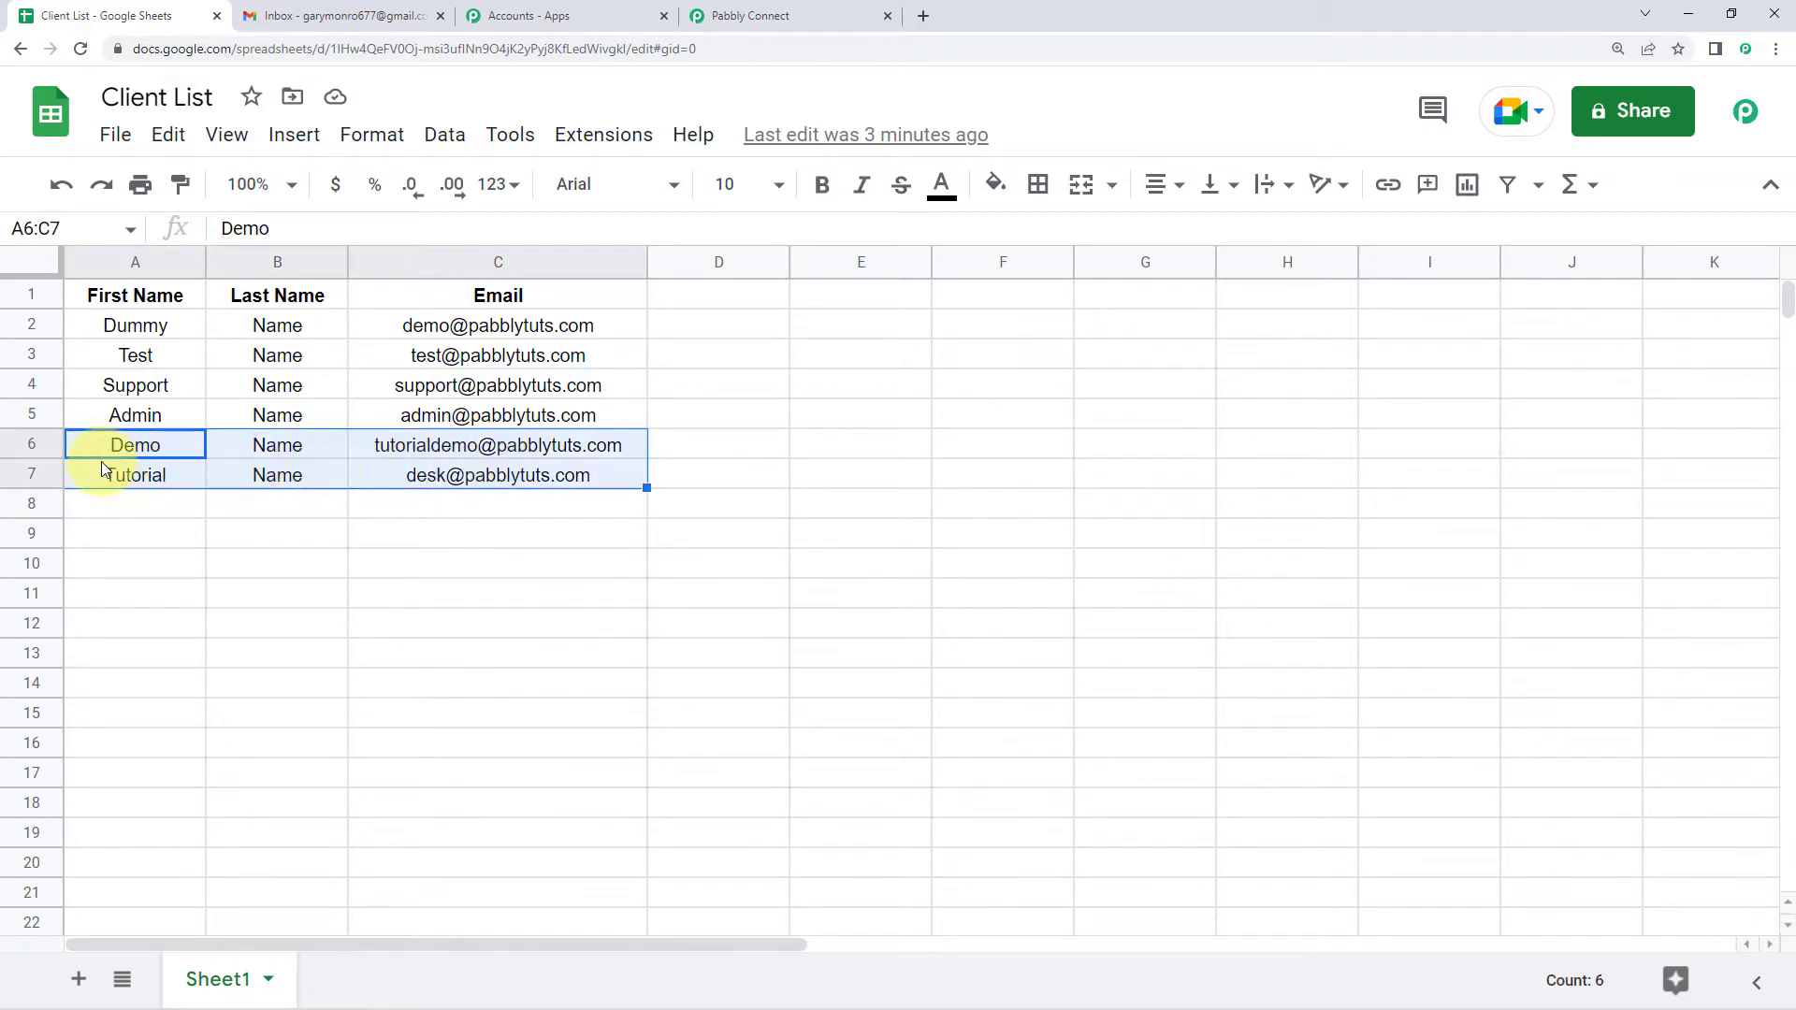
click(127, 325)
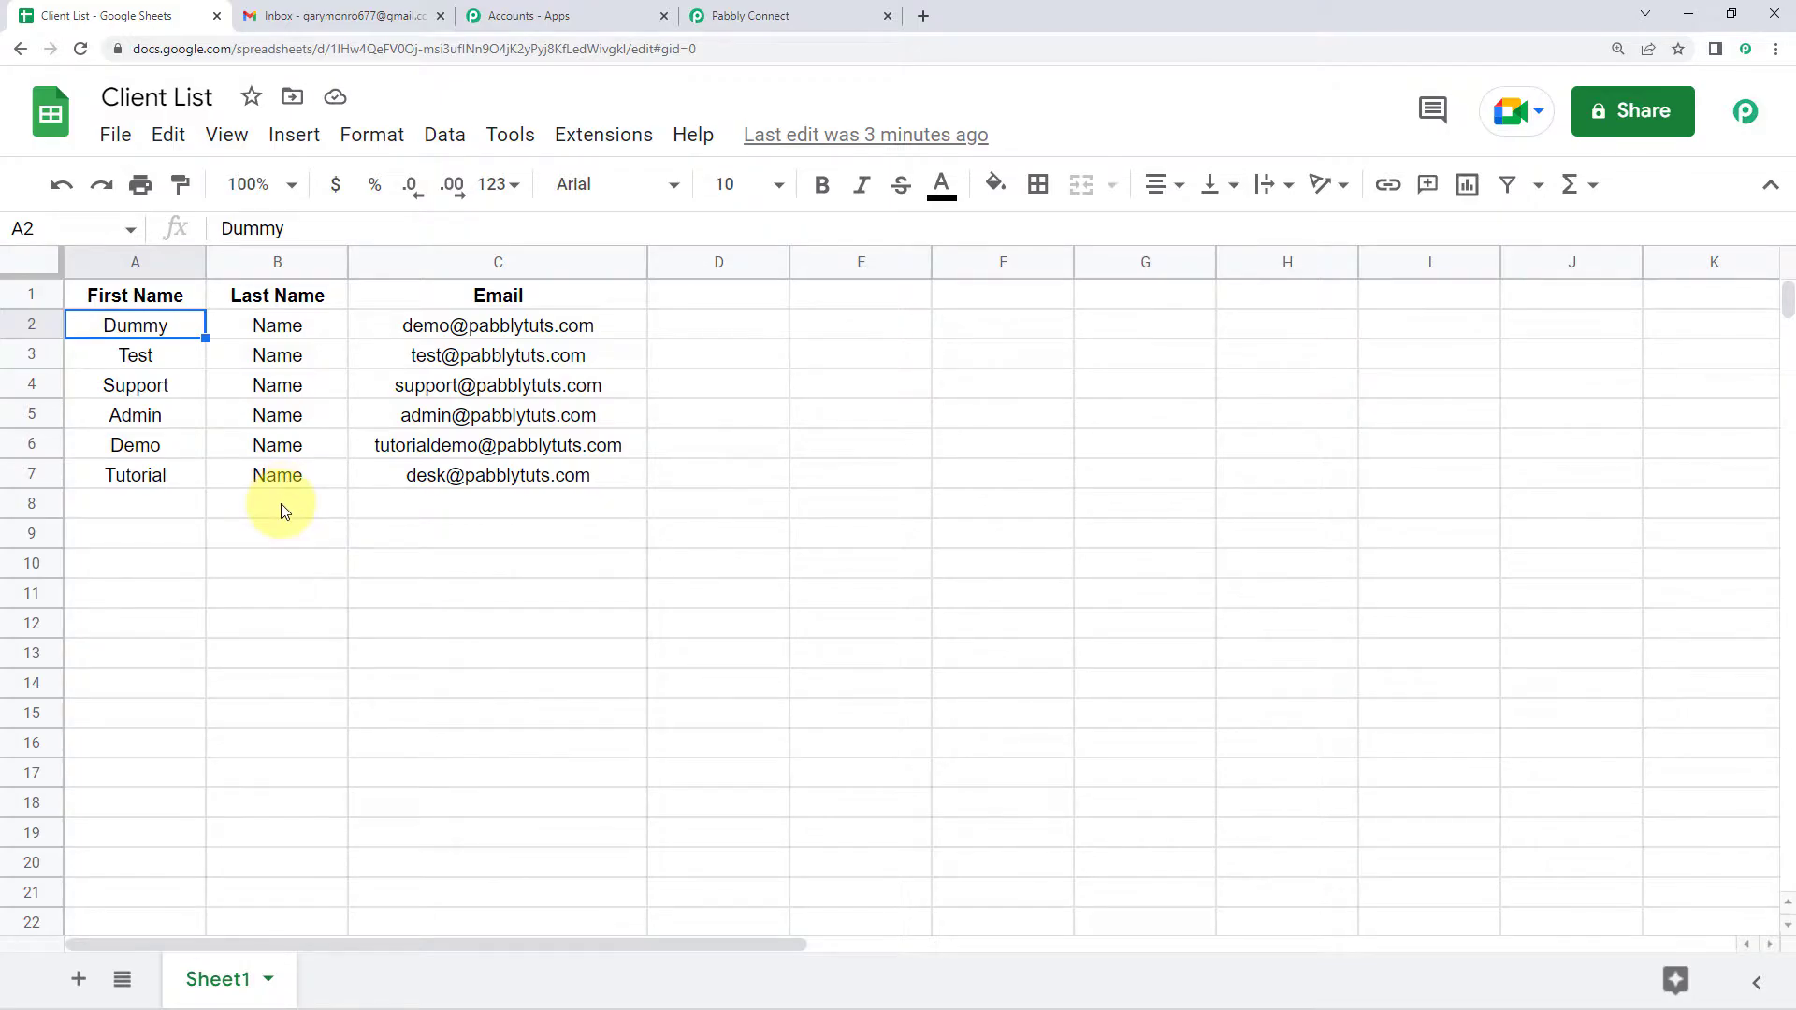
click(745, 15)
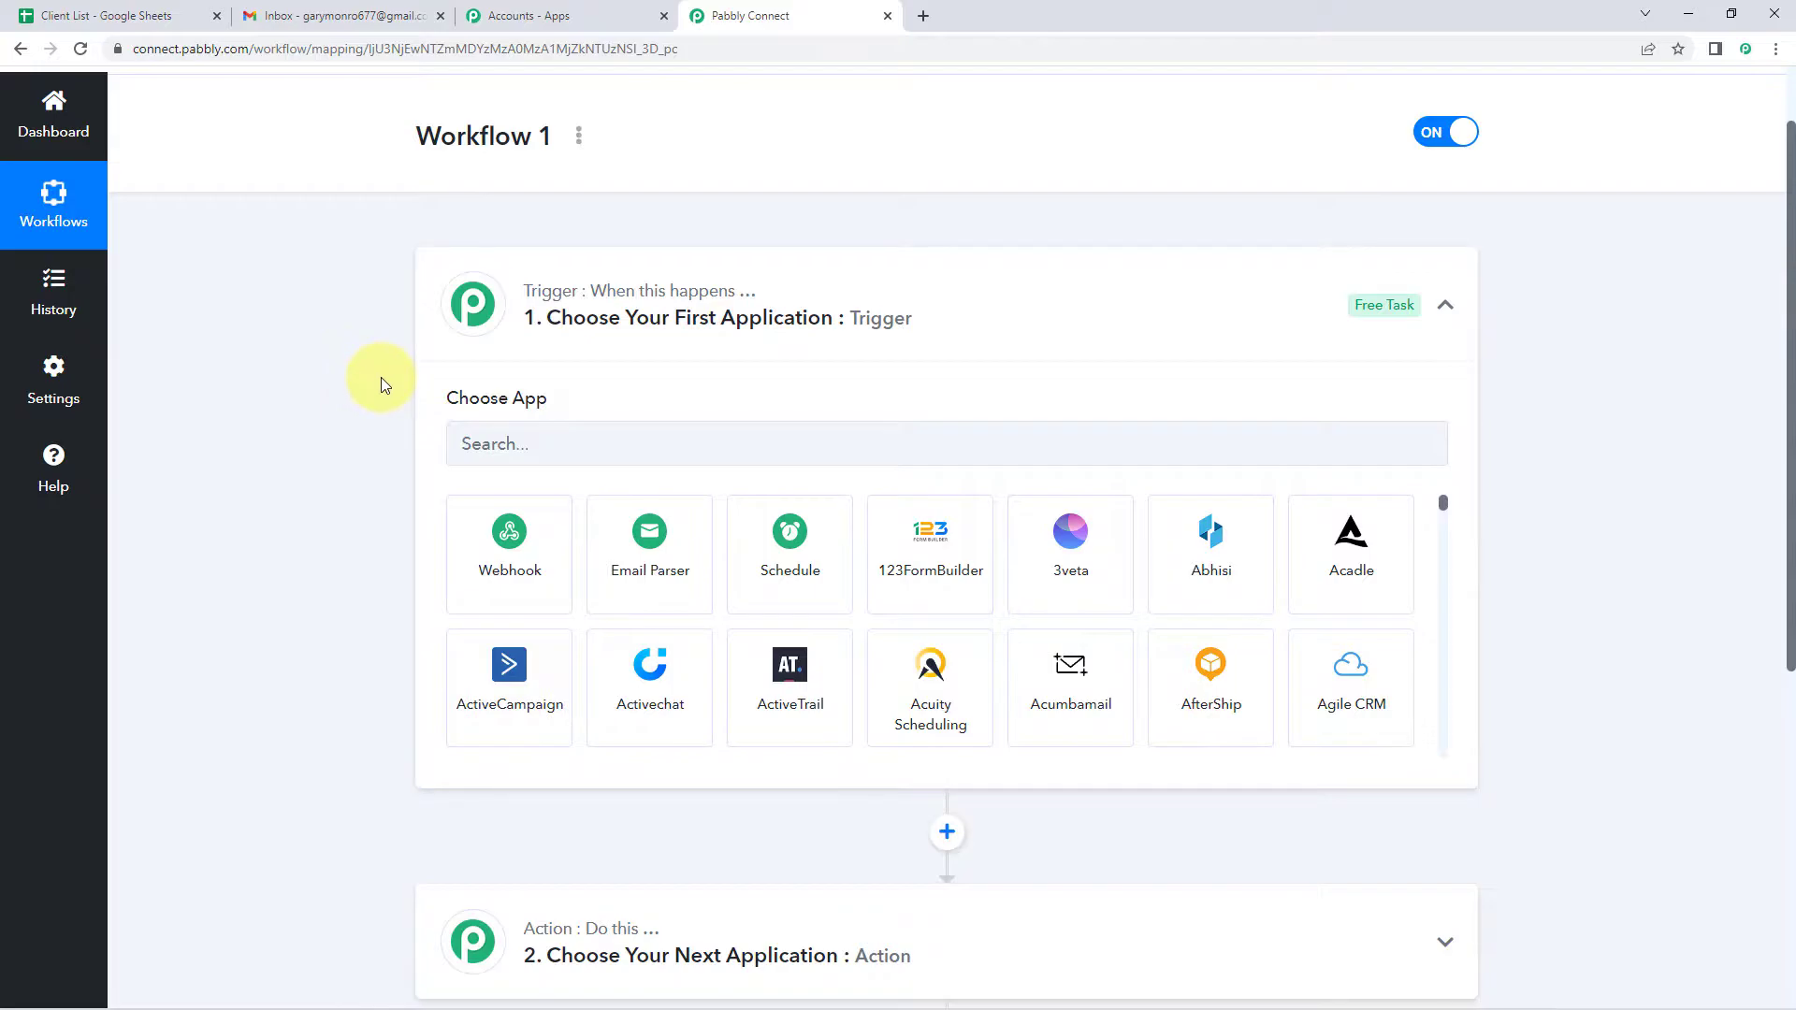
click(141, 13)
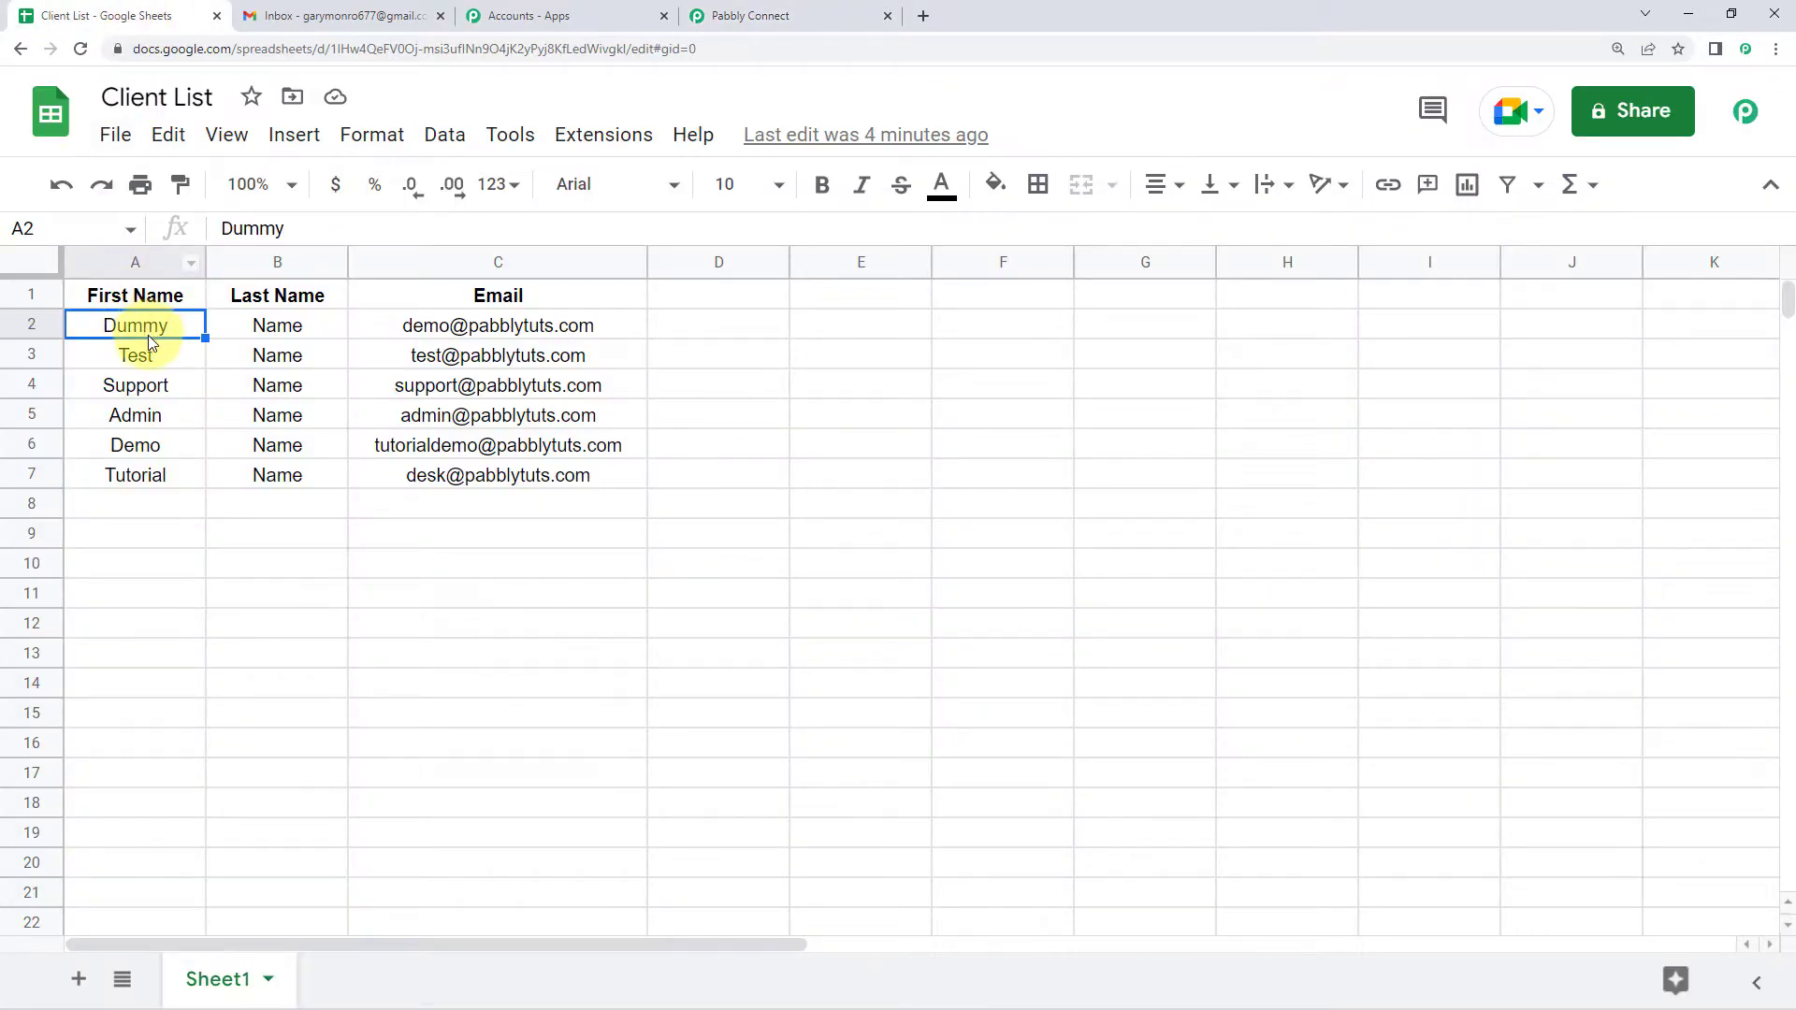
drag(151, 326, 496, 354)
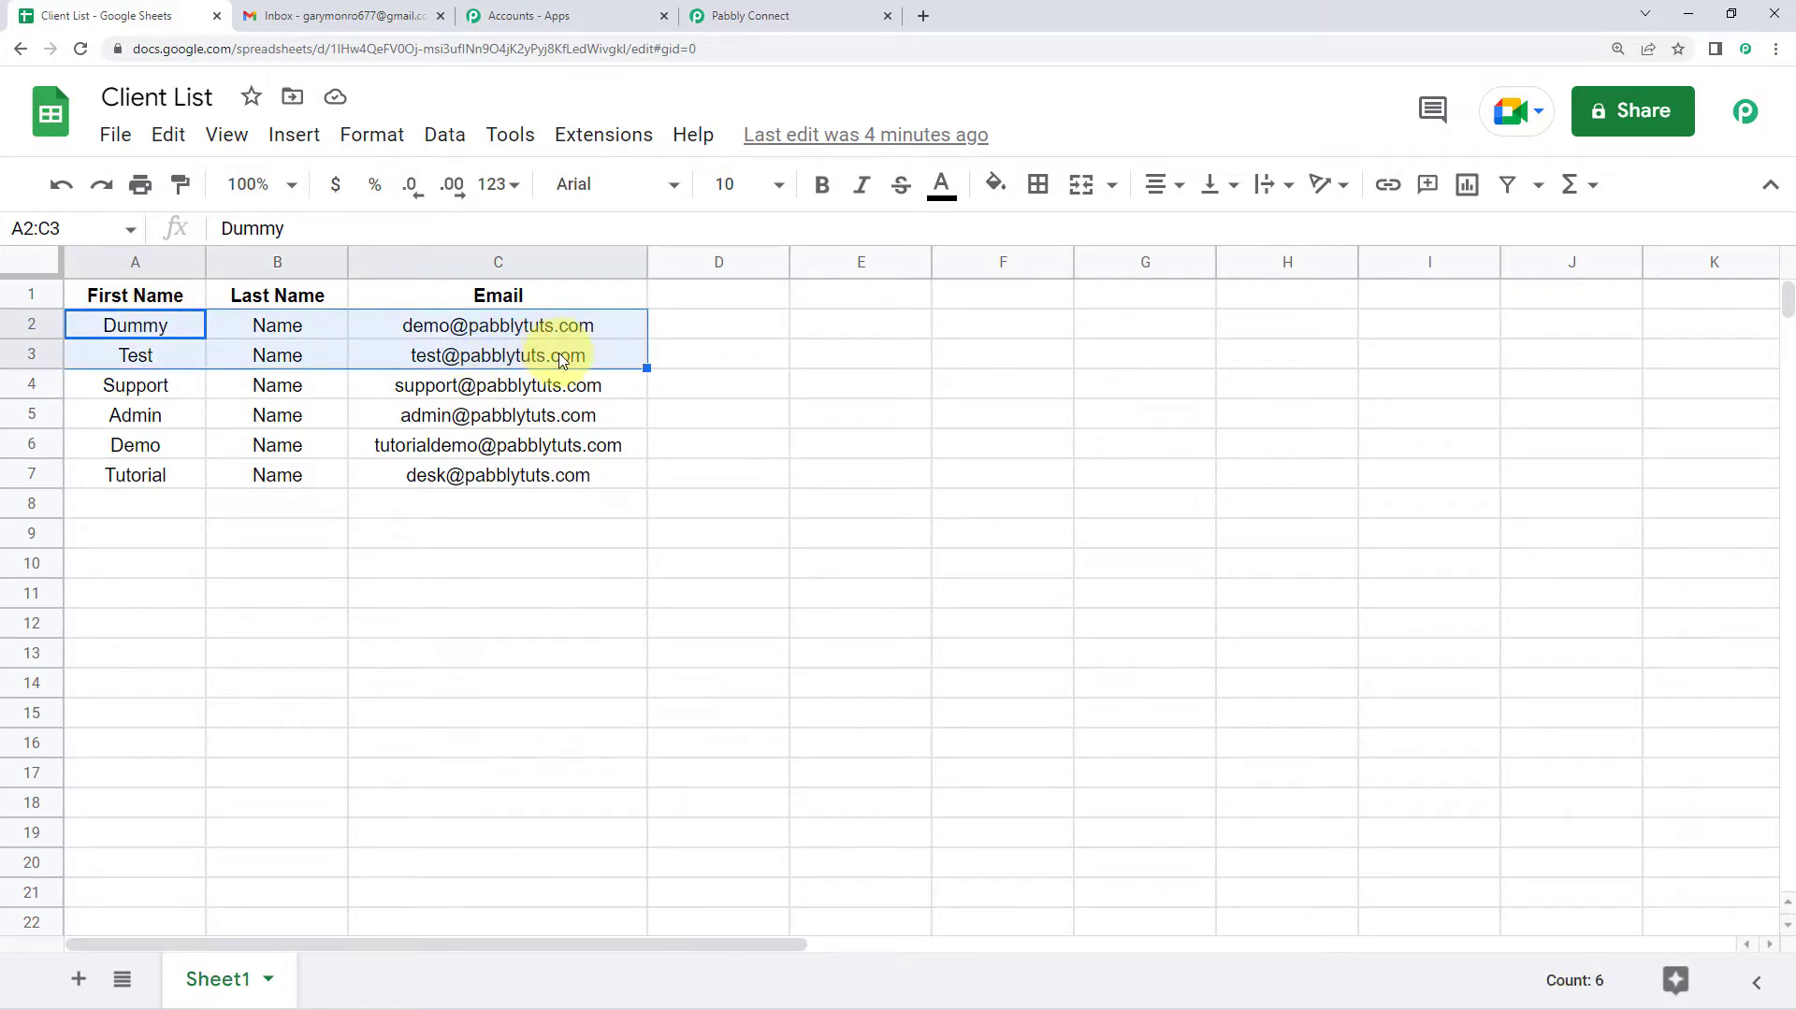
drag(132, 322, 421, 354)
click(823, 15)
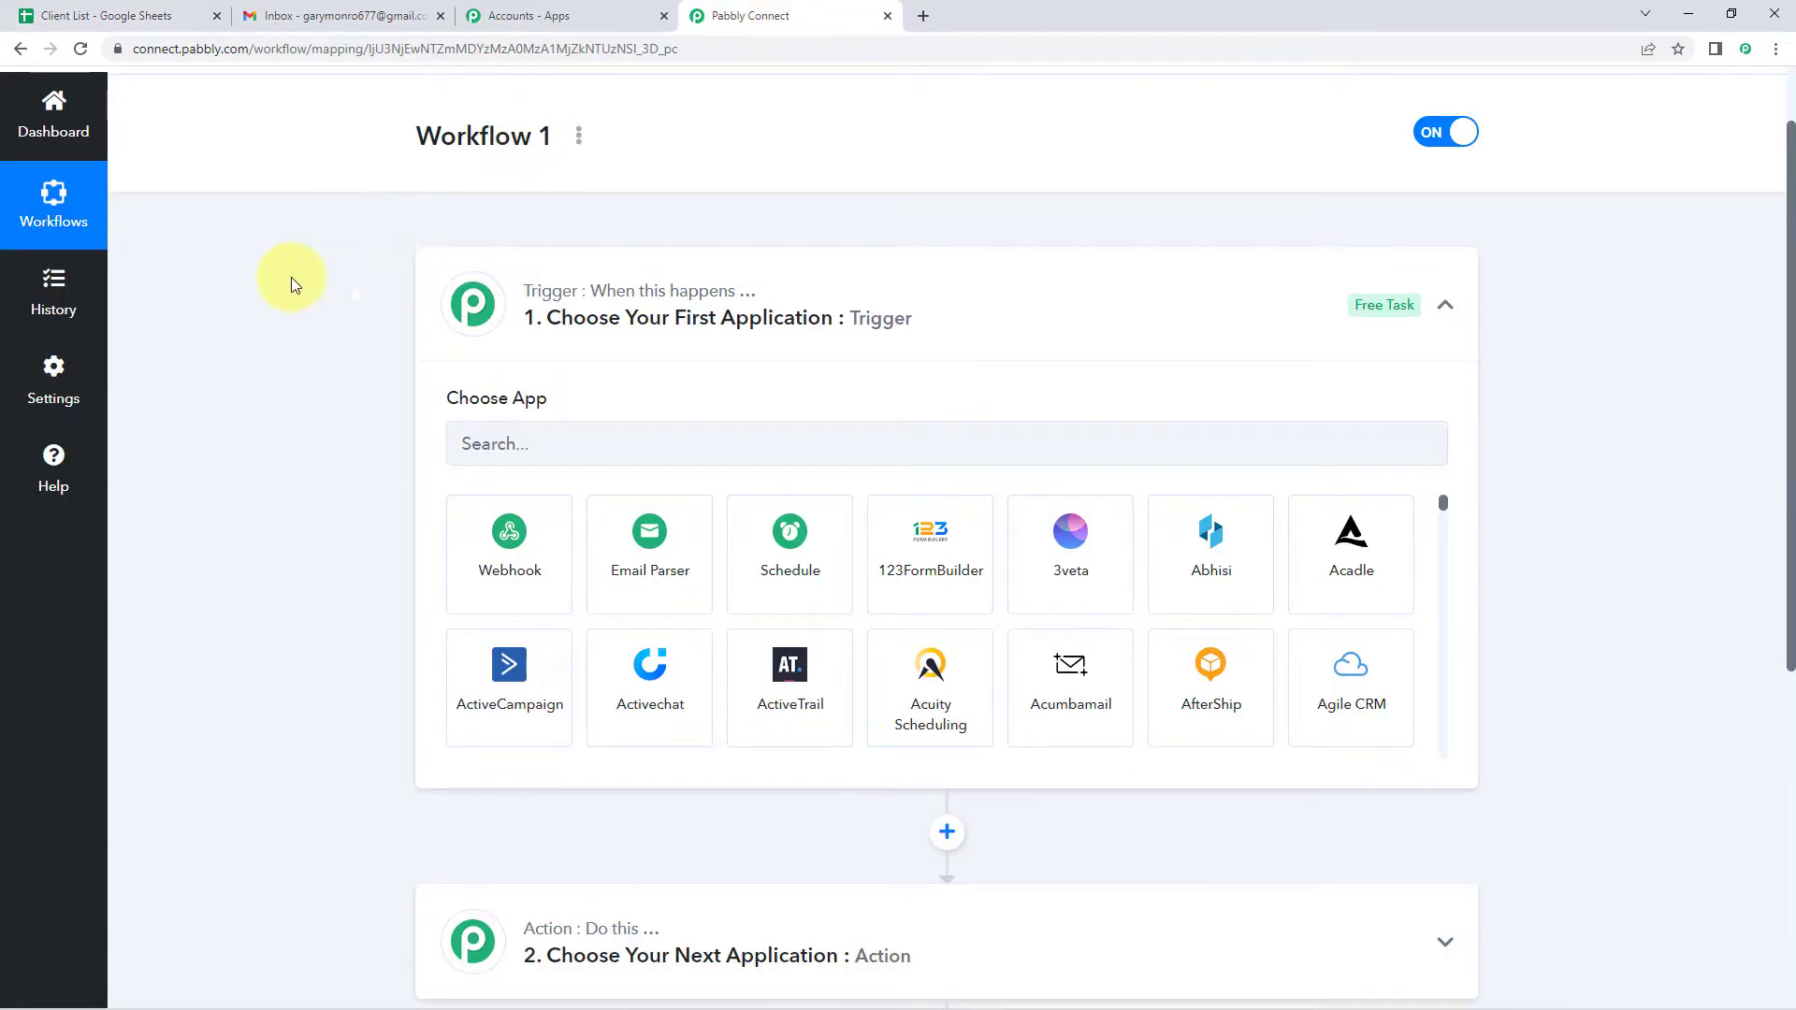
- Search the trigger apps for "Web" and choose Webhook by Pabbly as the workflow's trigger
click(560, 438)
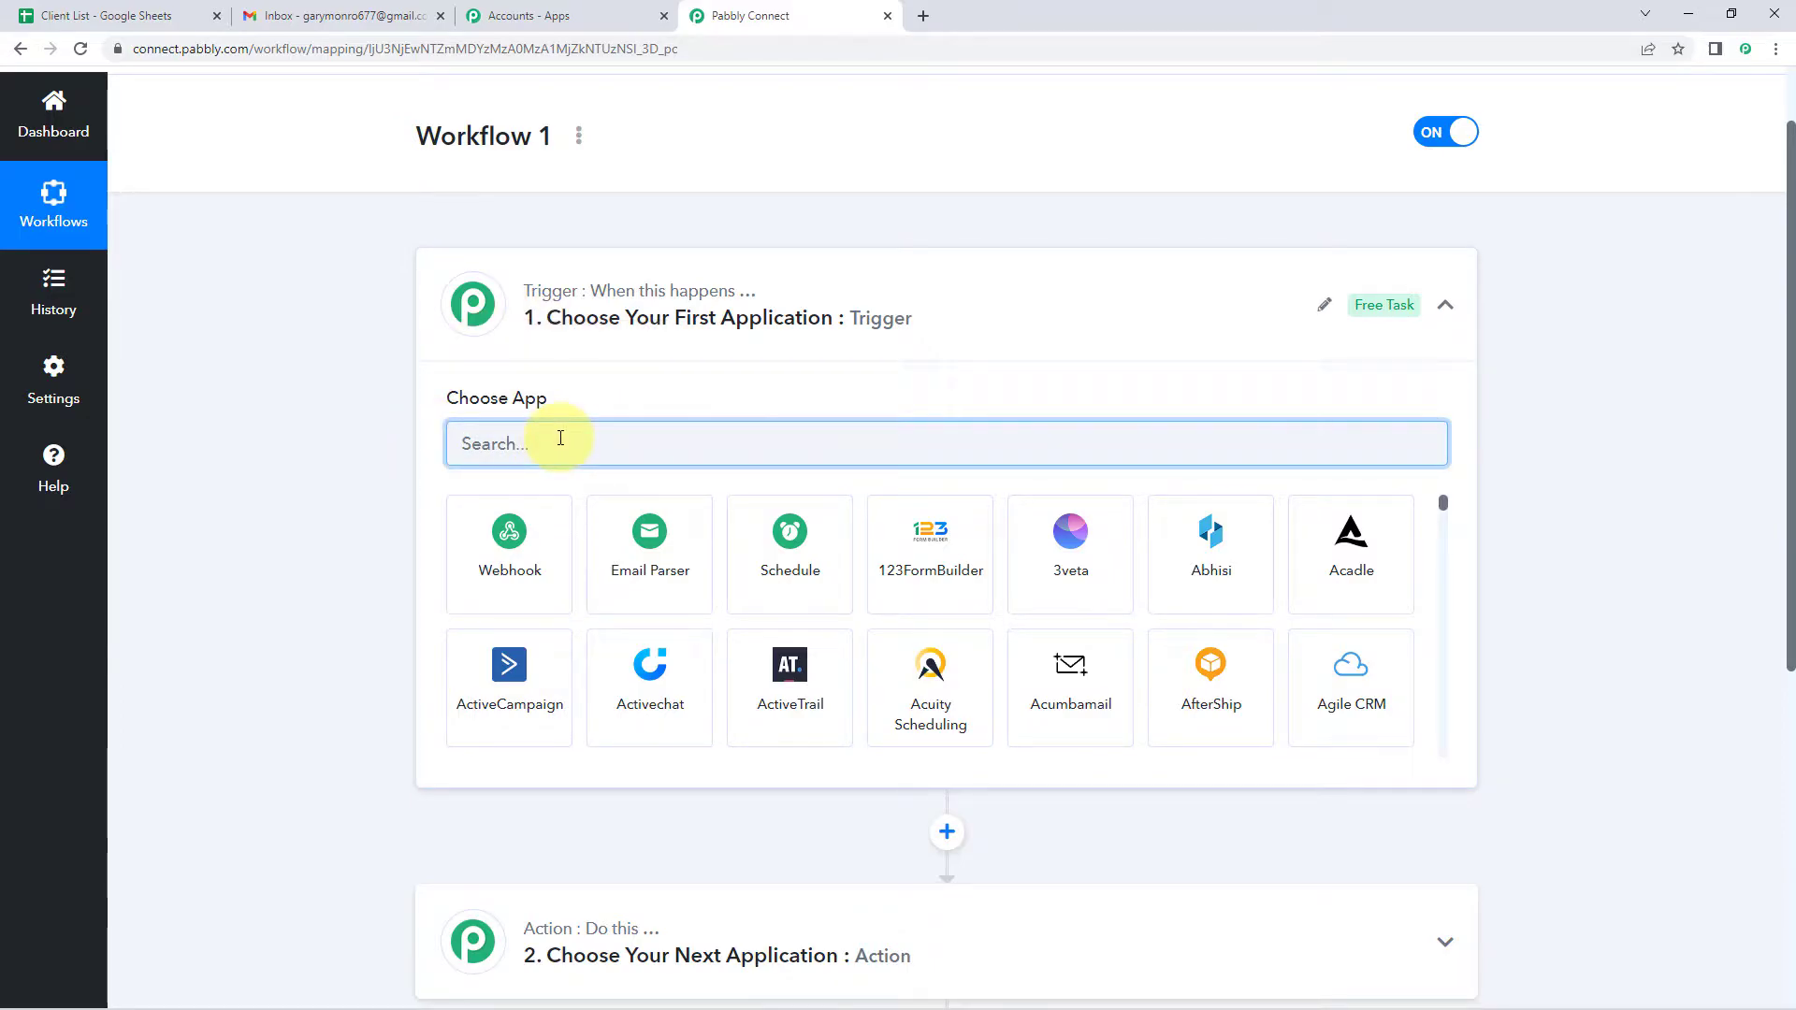
text(Web)
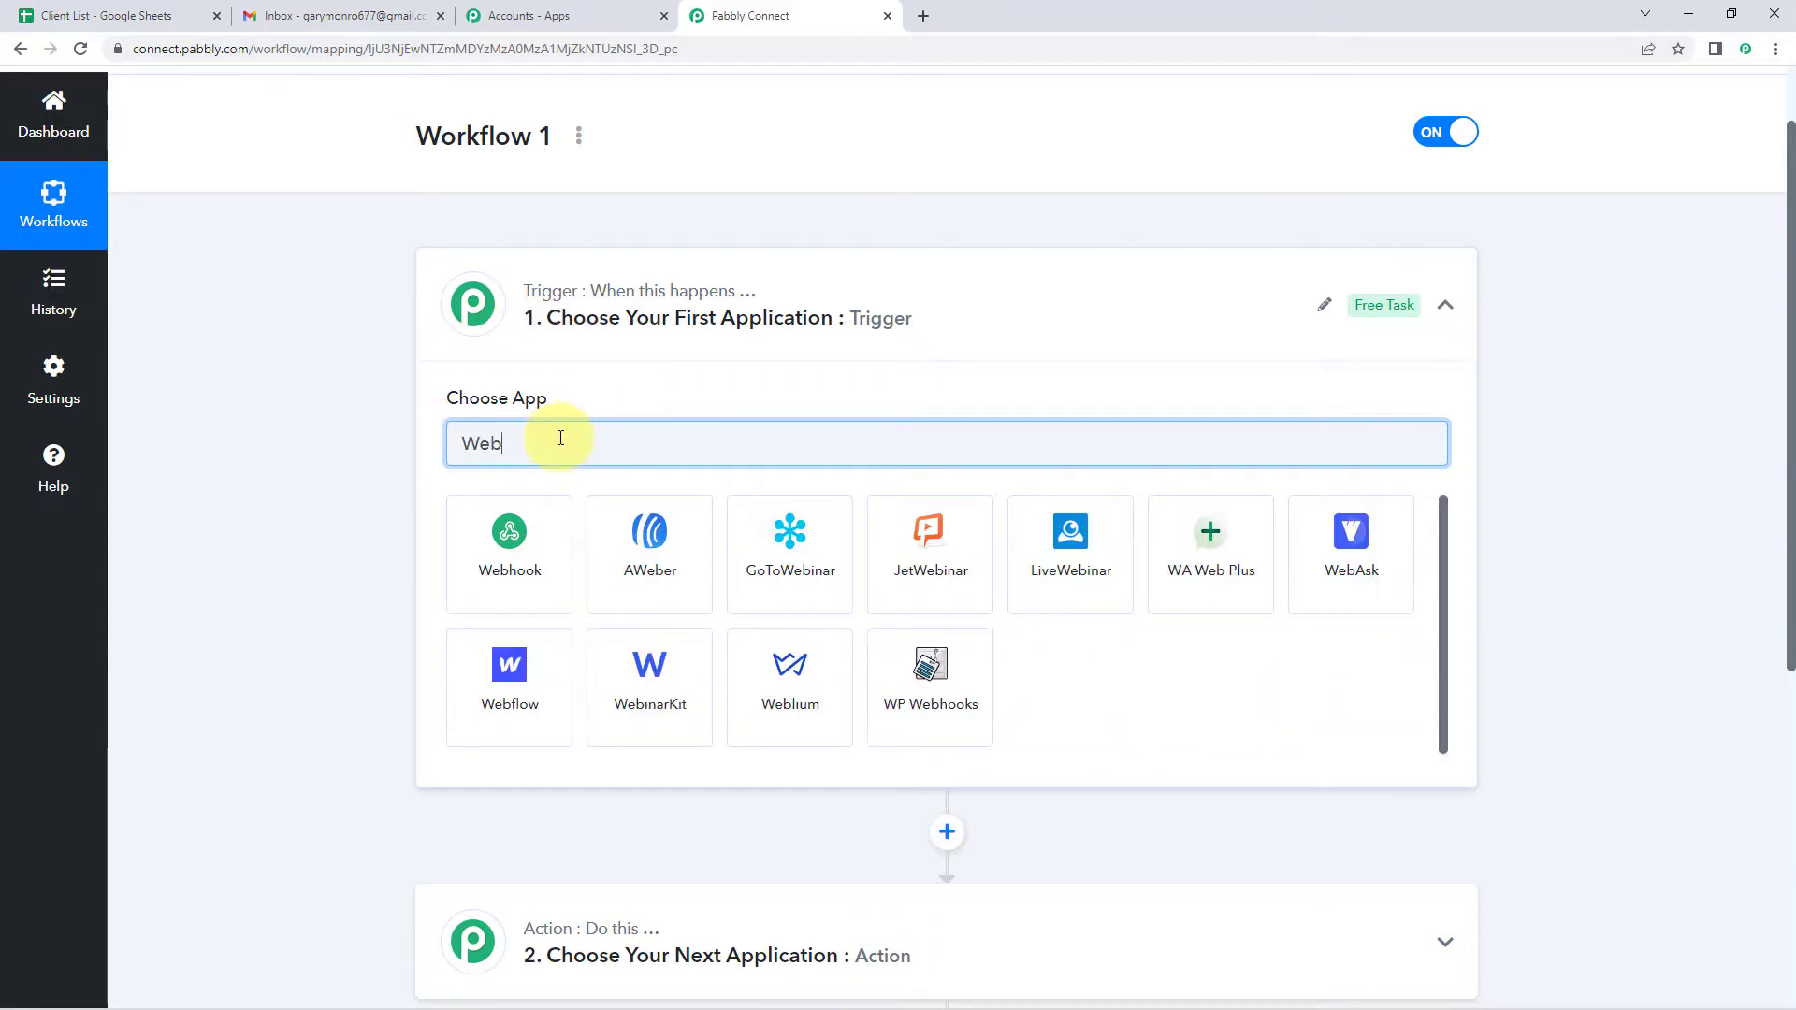
click(518, 524)
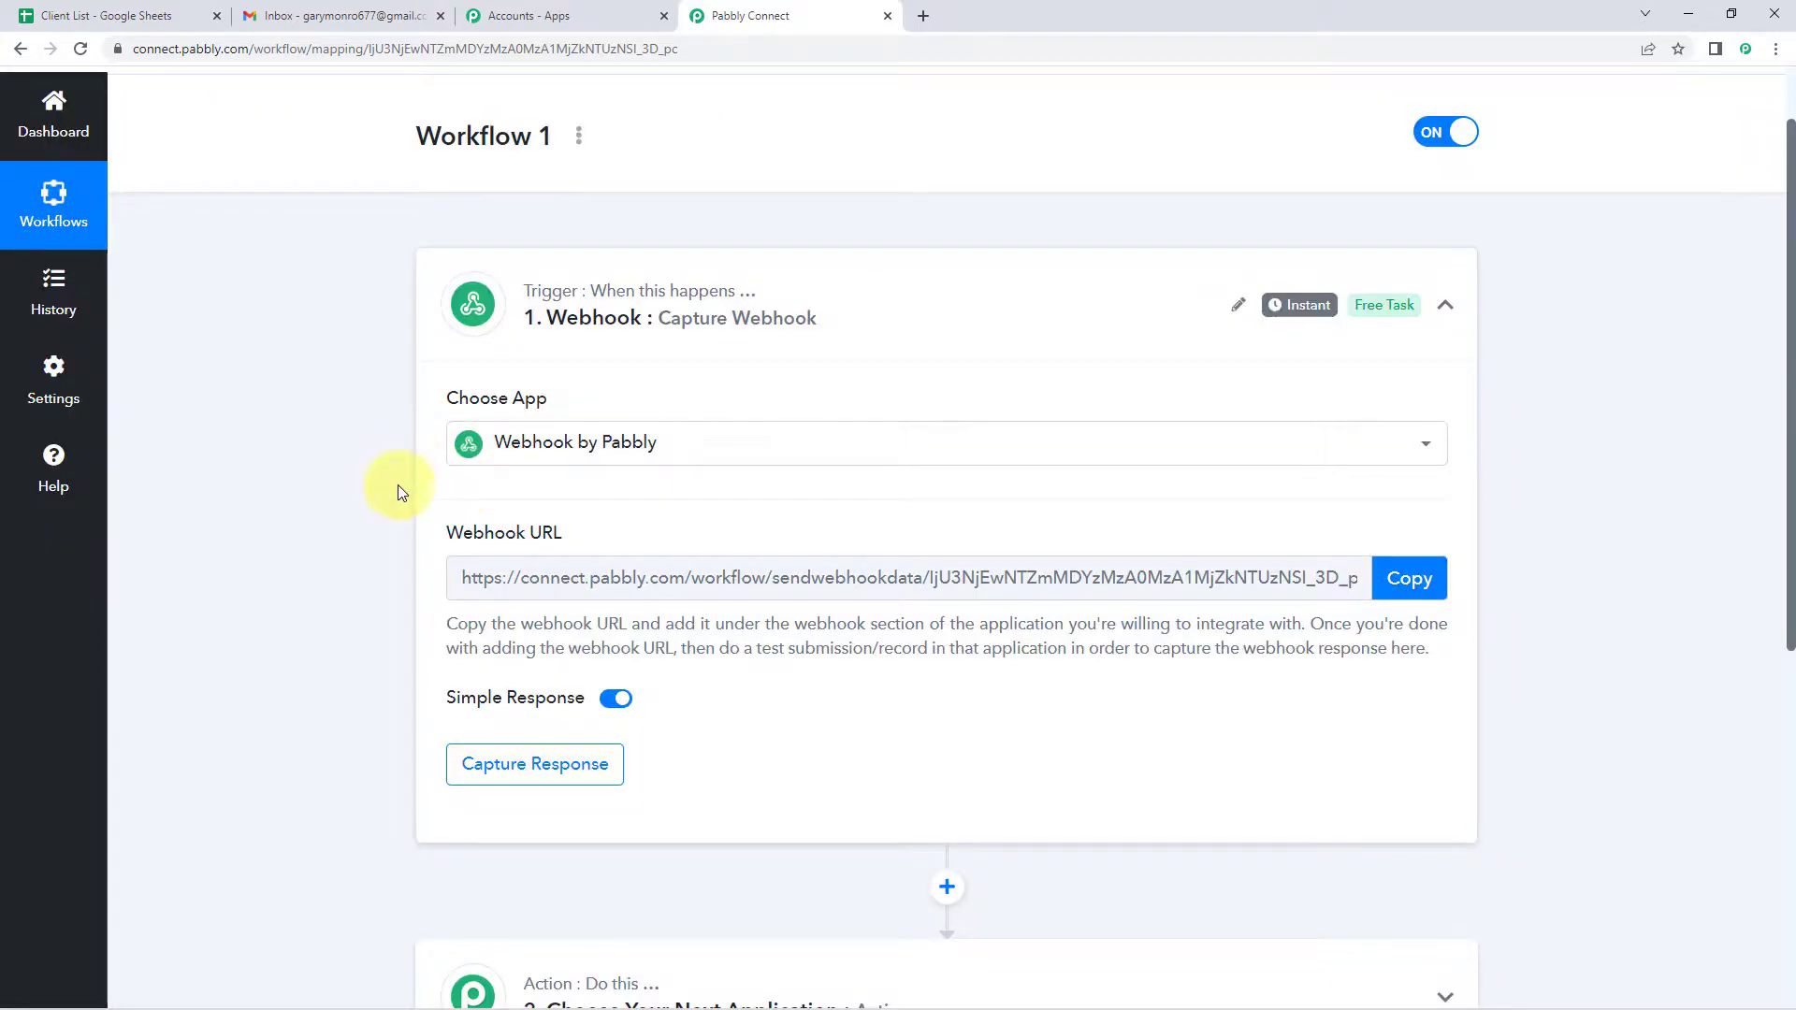
- Copy the trigger's webhook URL and send a test request from a new browser tab with "?Row Number=1" appended
scroll(638, 473, down, 1)
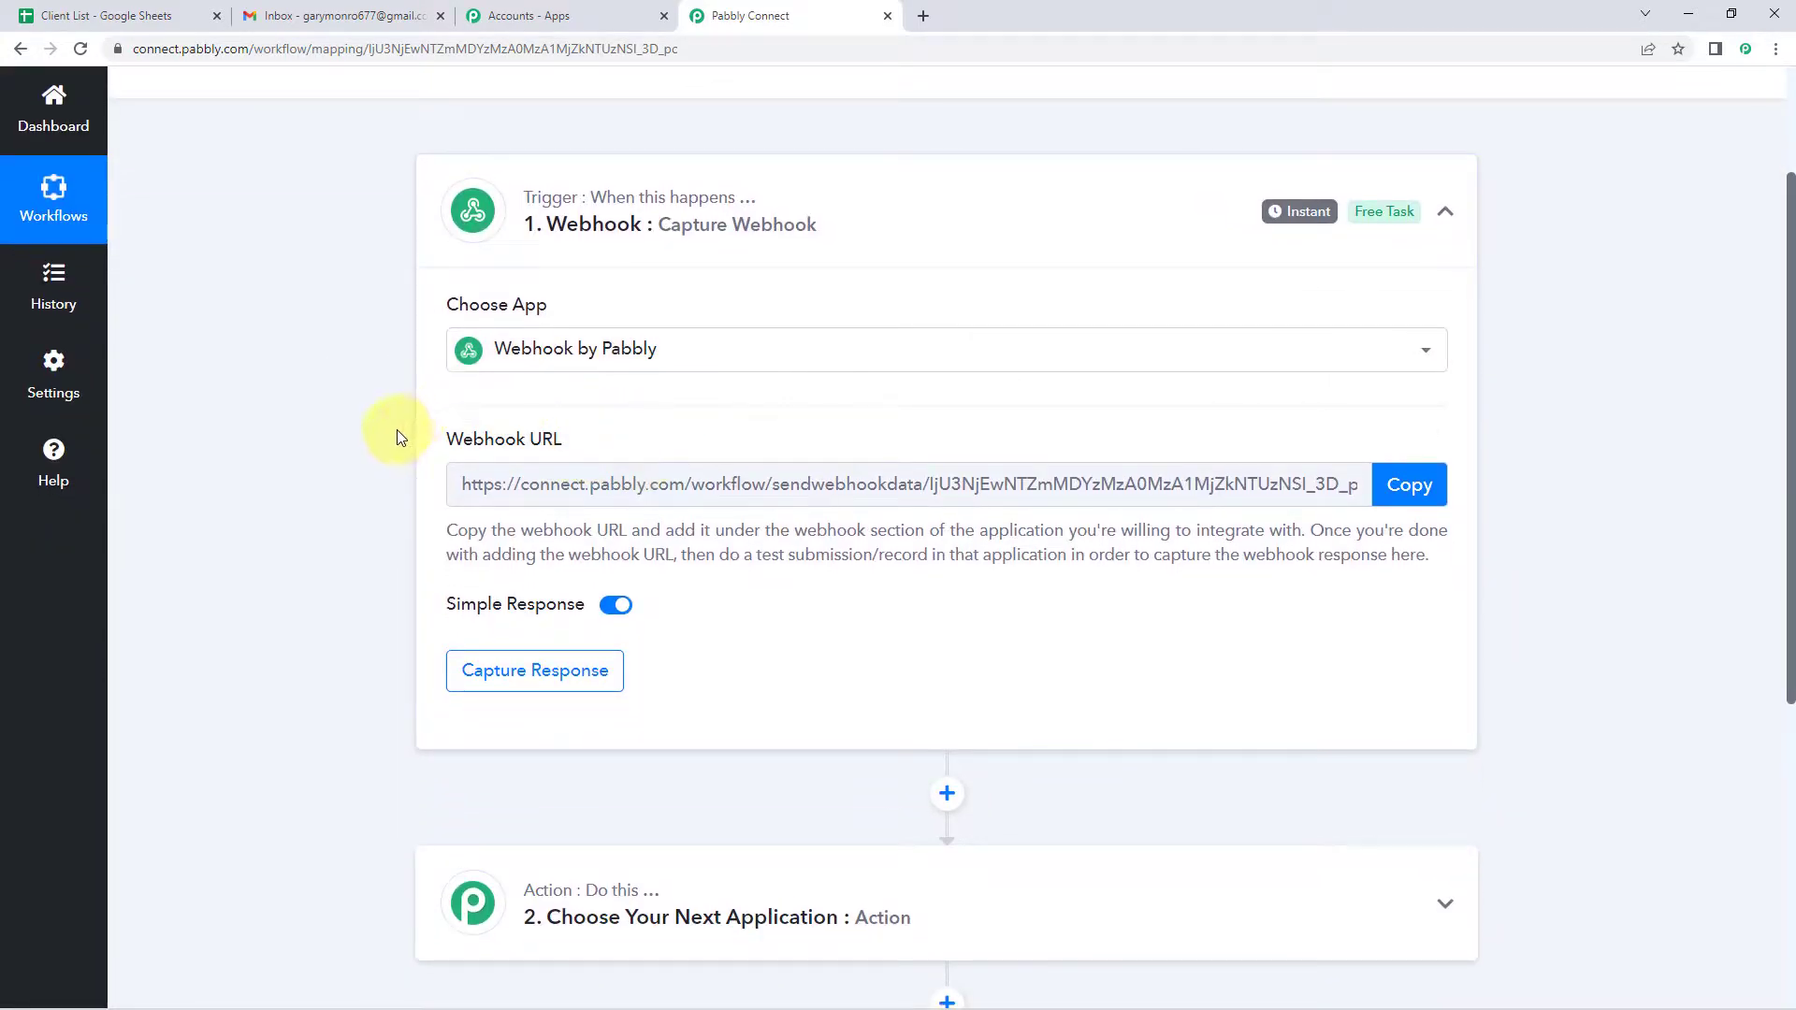
mouse_move(515, 441)
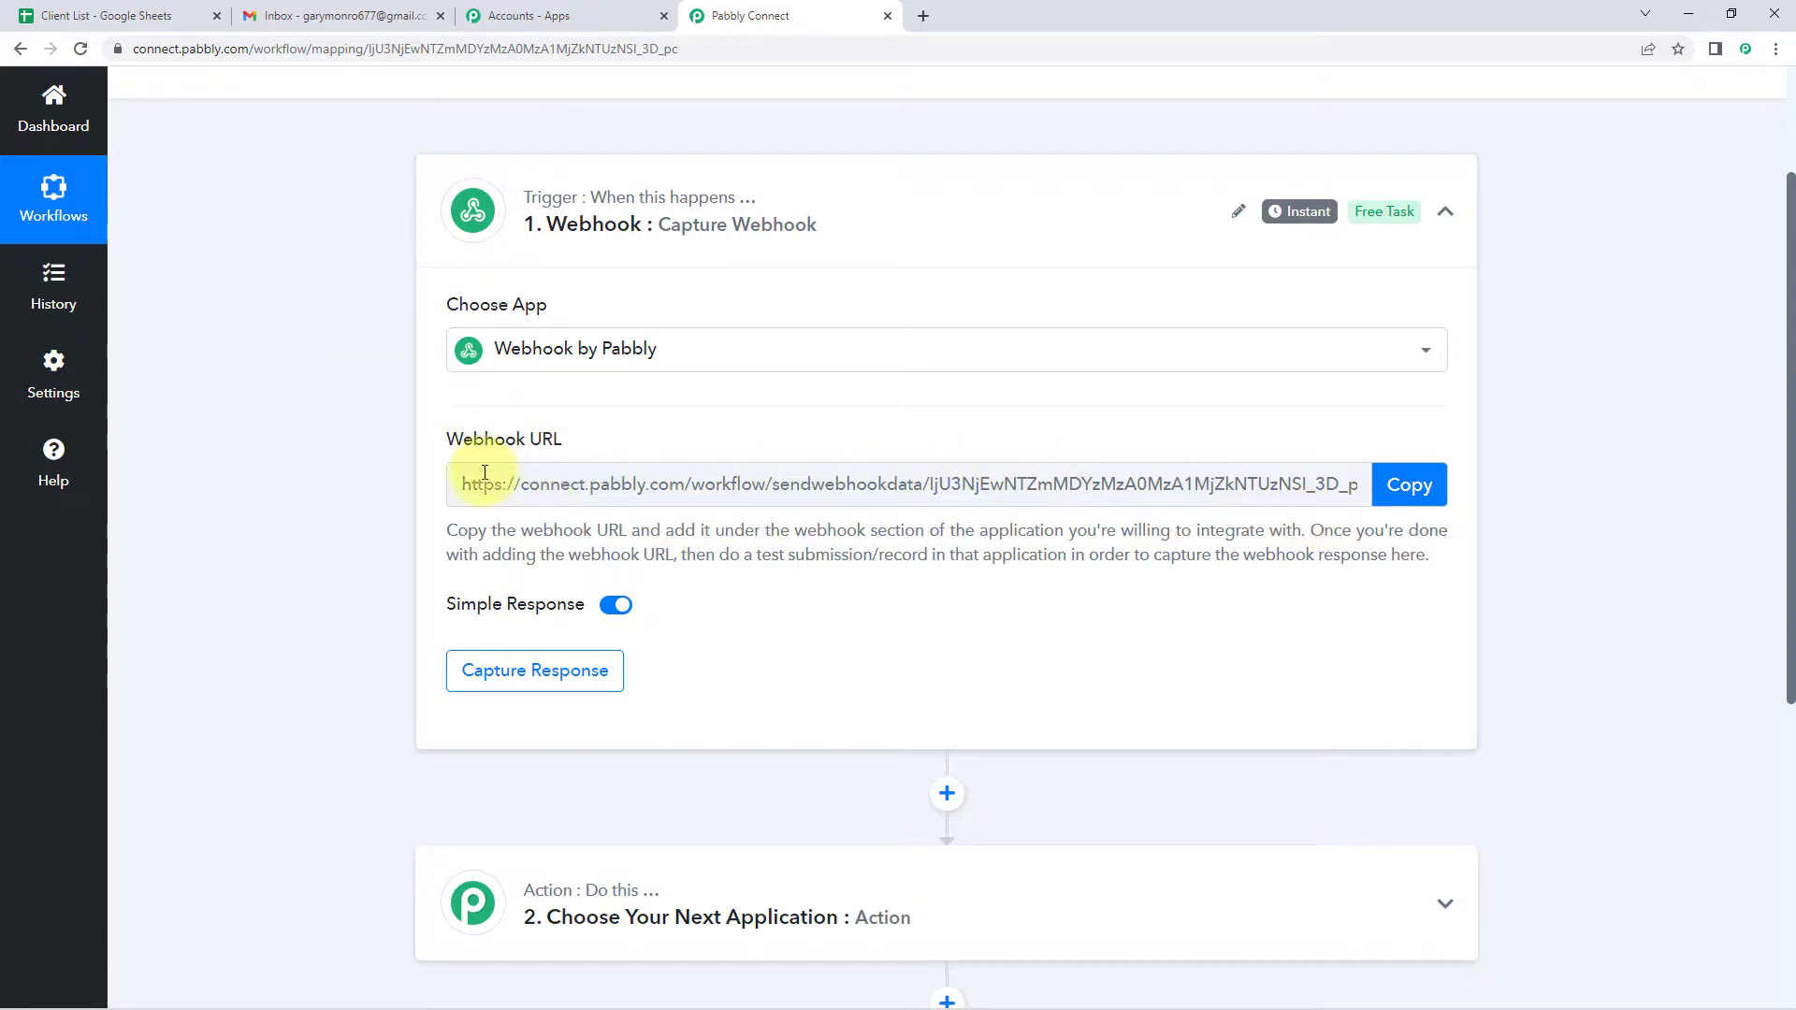
click(1410, 486)
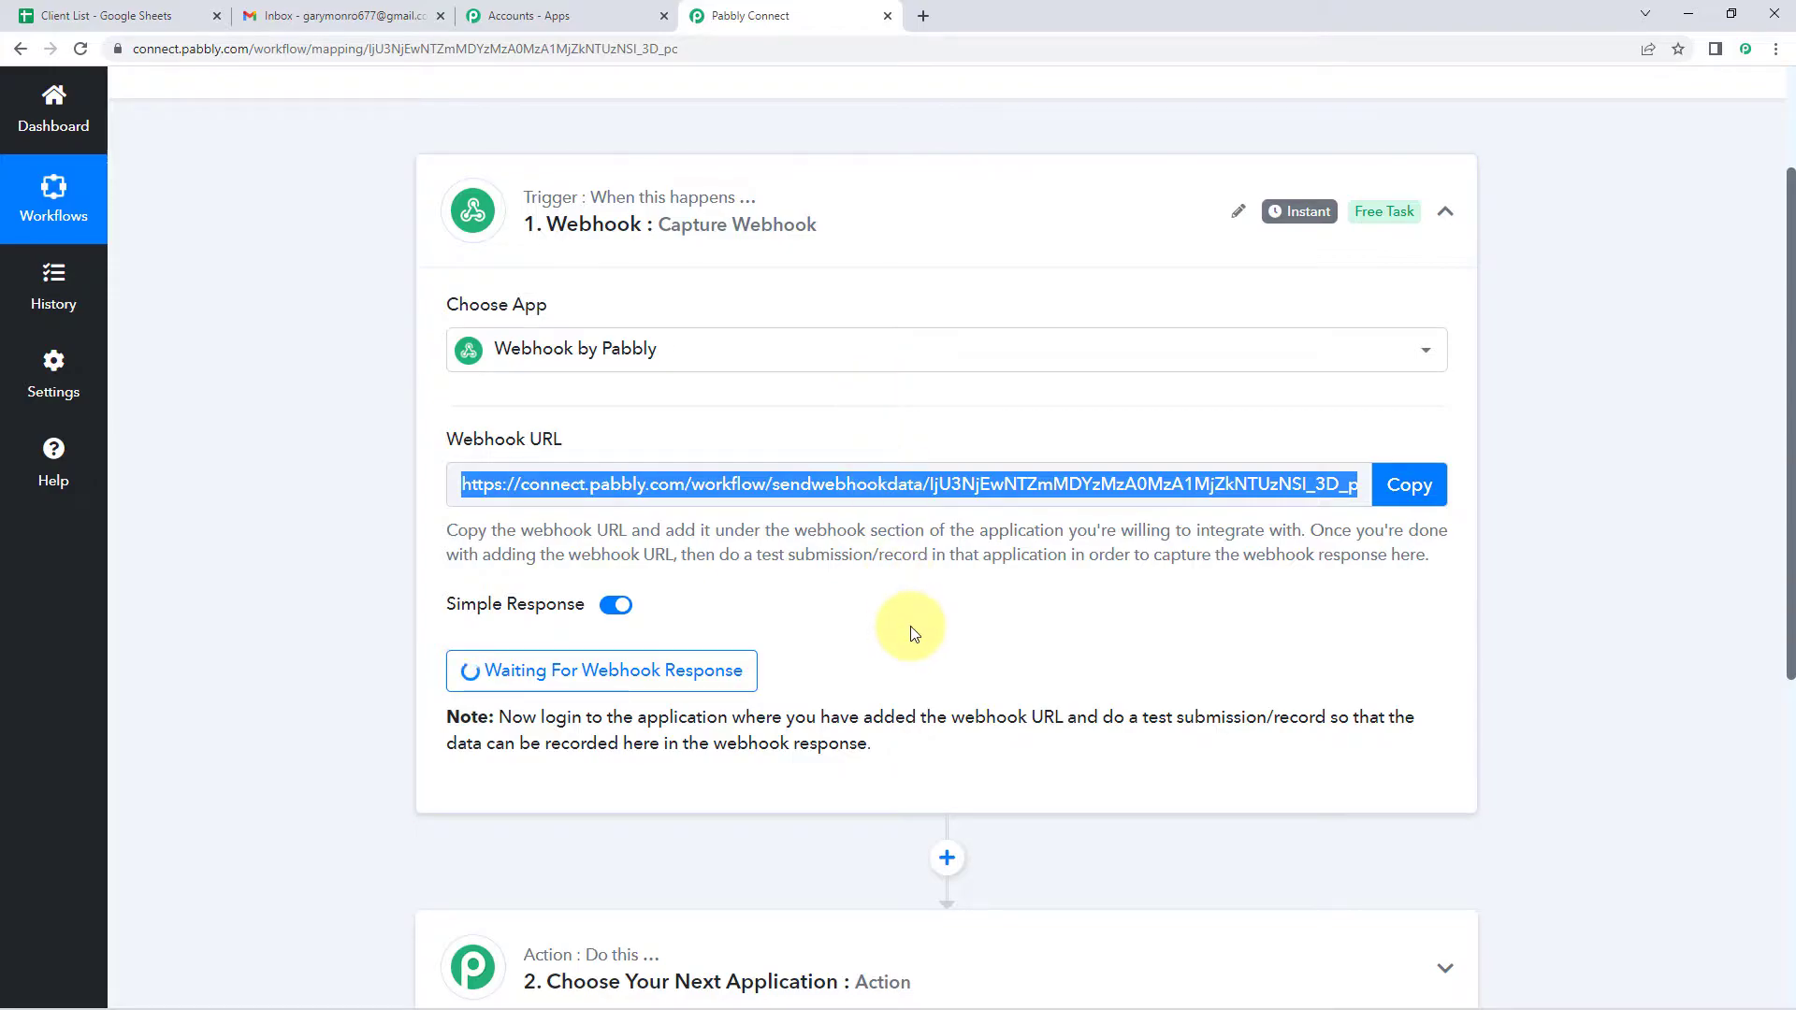
click(924, 13)
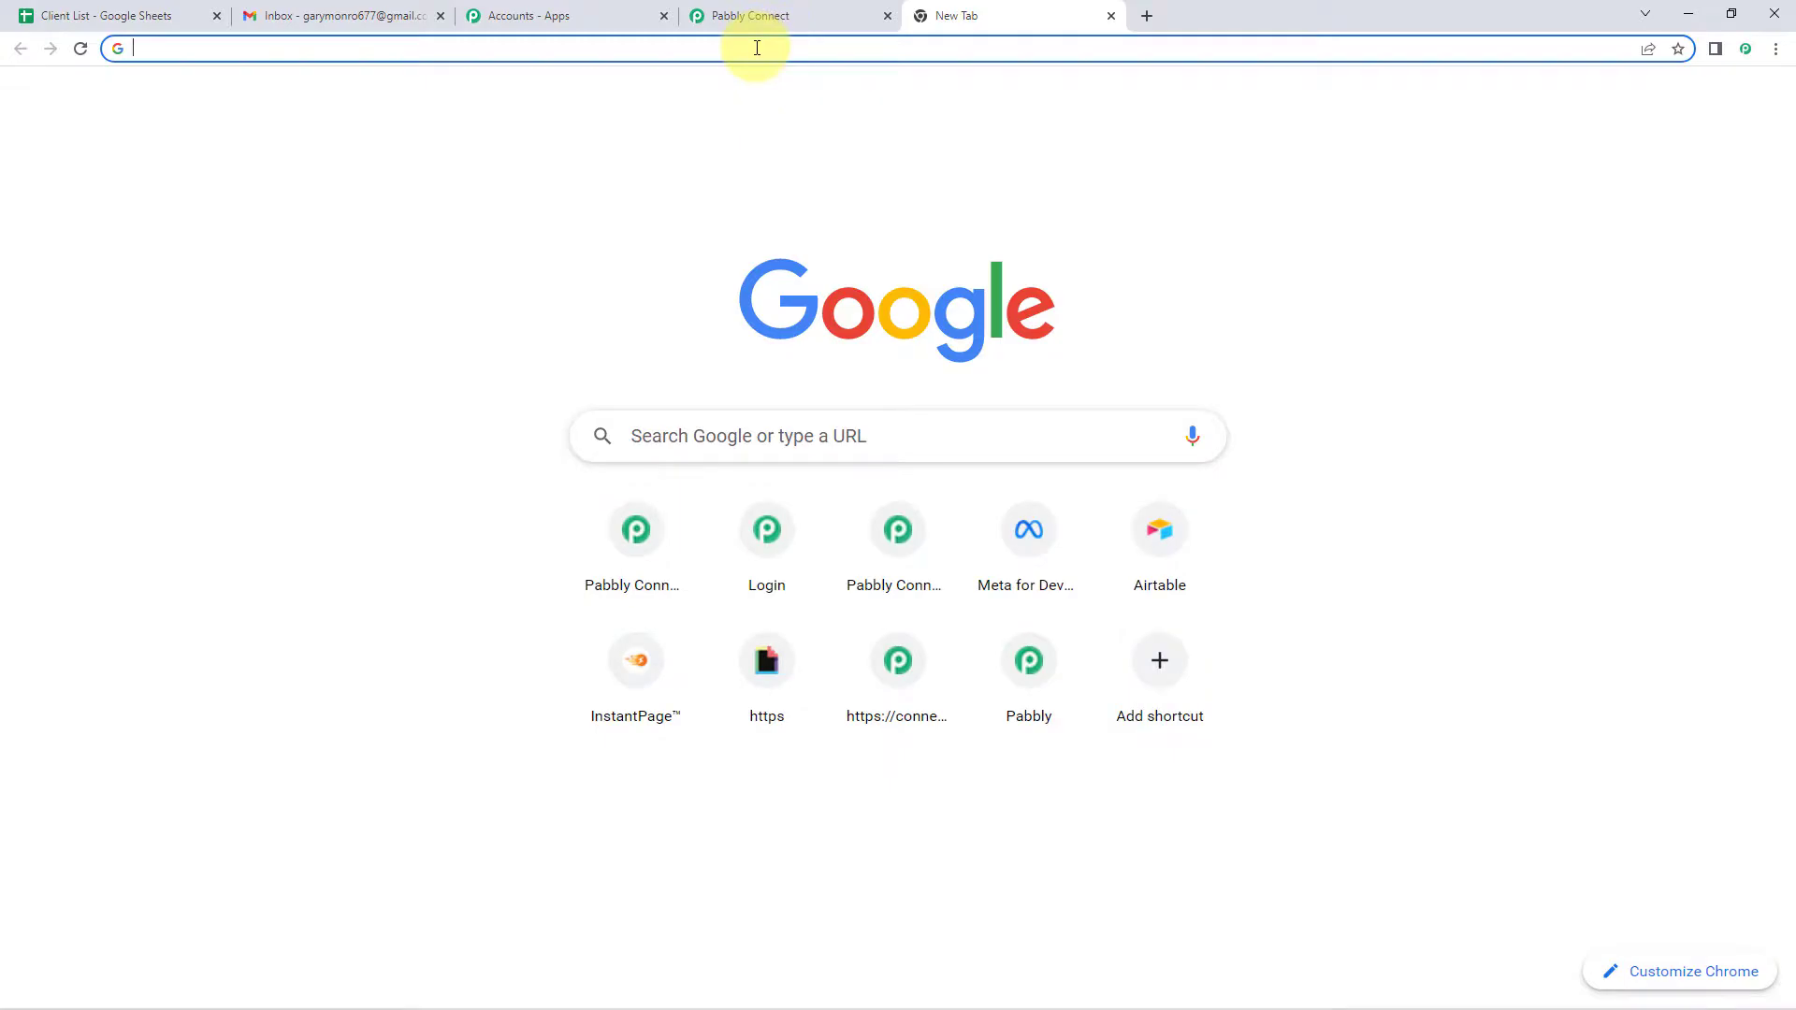
key(ctrl+v)
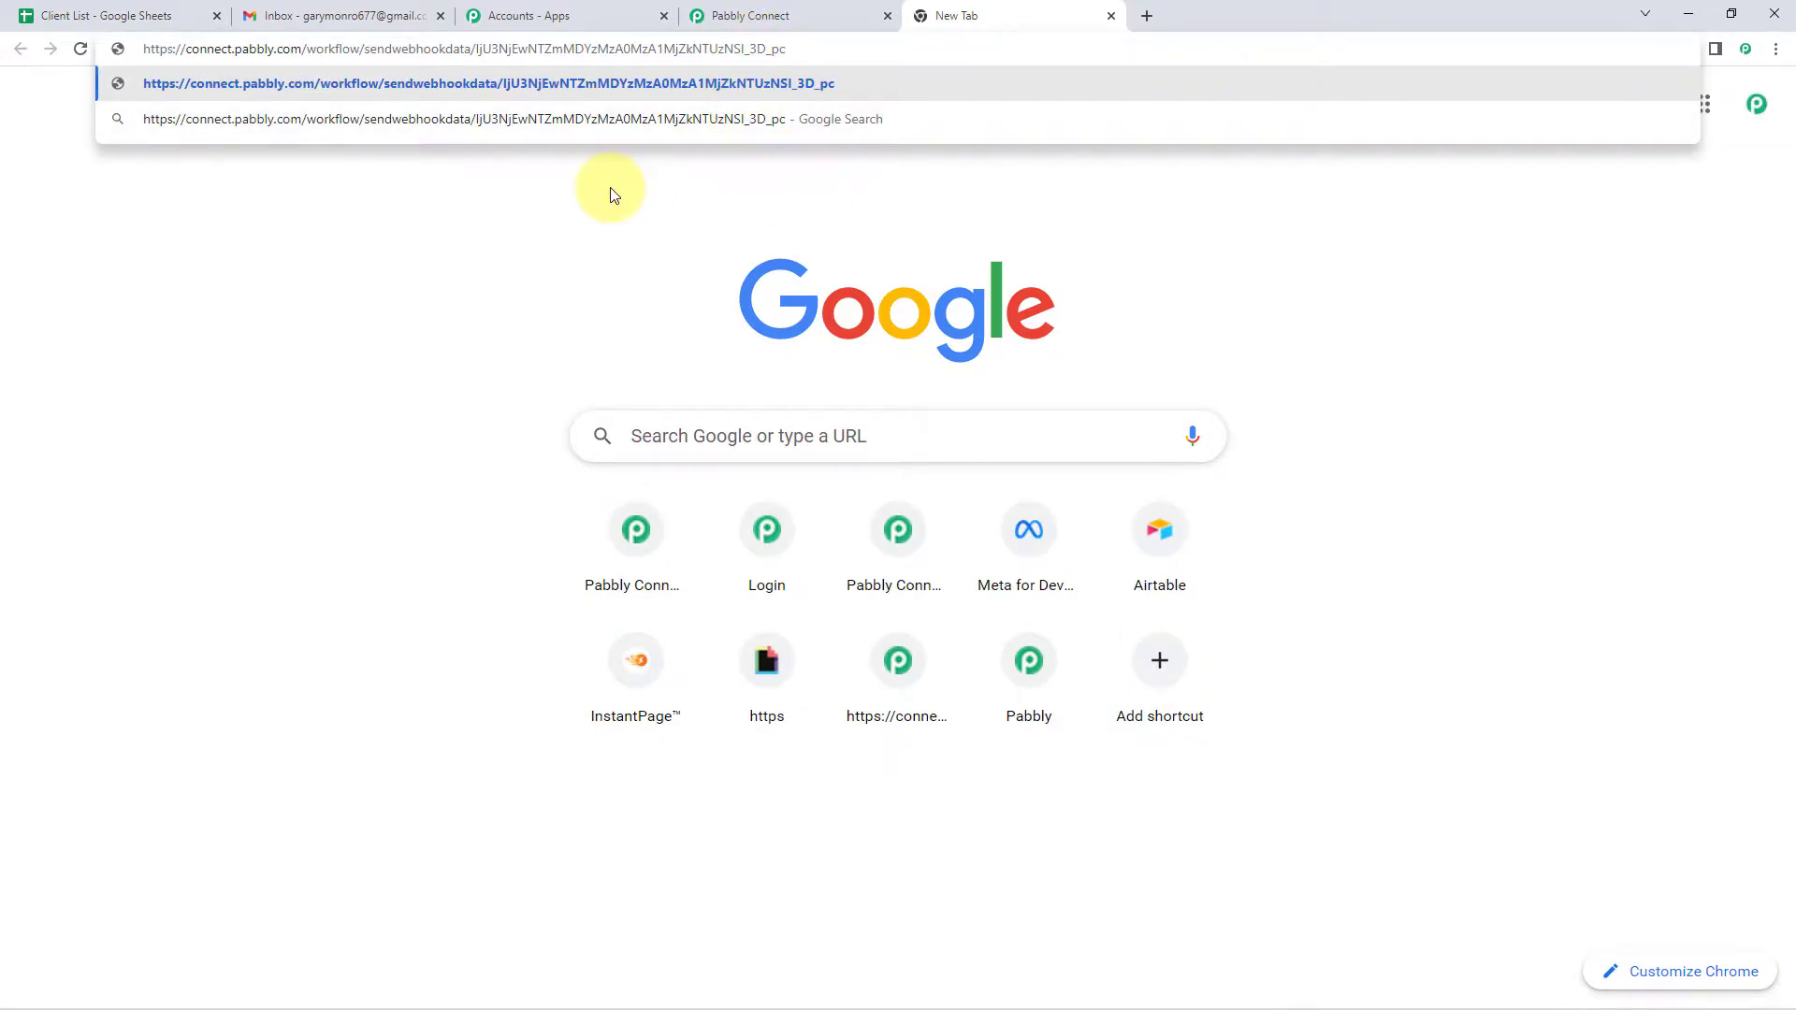
text(?)
text(Row Number=1)
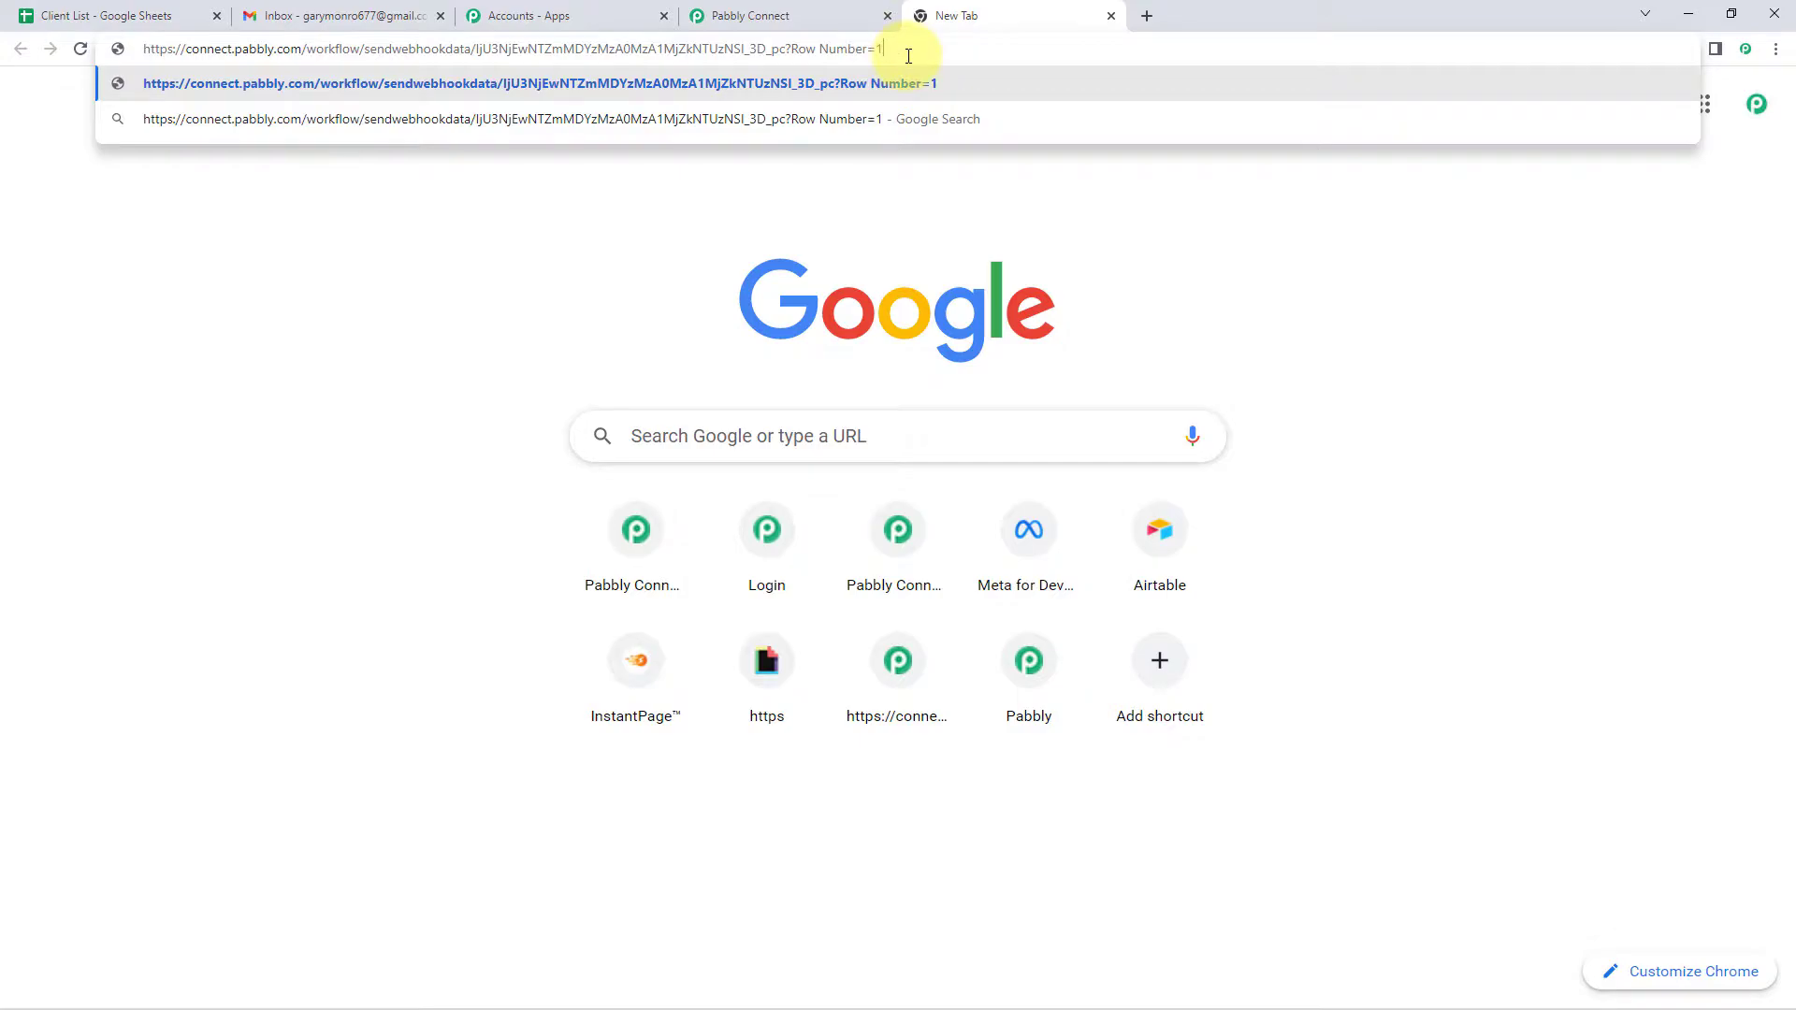
key(Return)
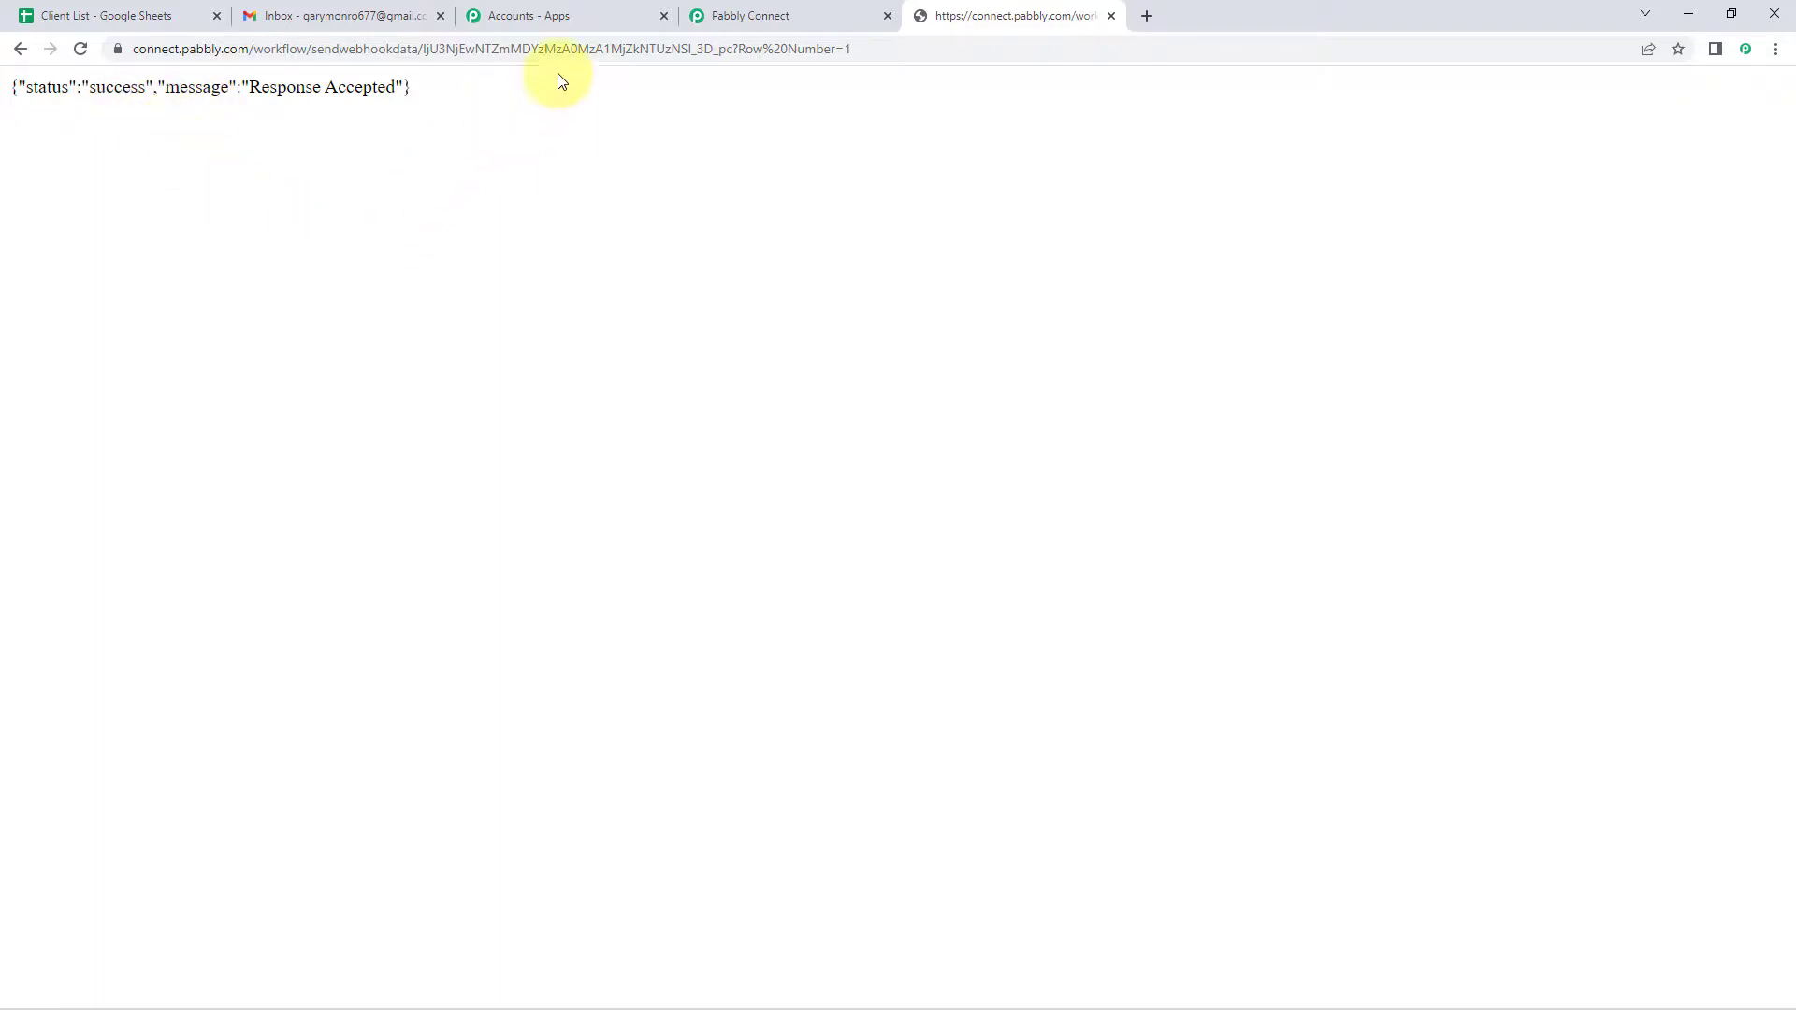
- Return to Pabbly Connect and check the label and value in the captured webhook response against the test request
click(836, 15)
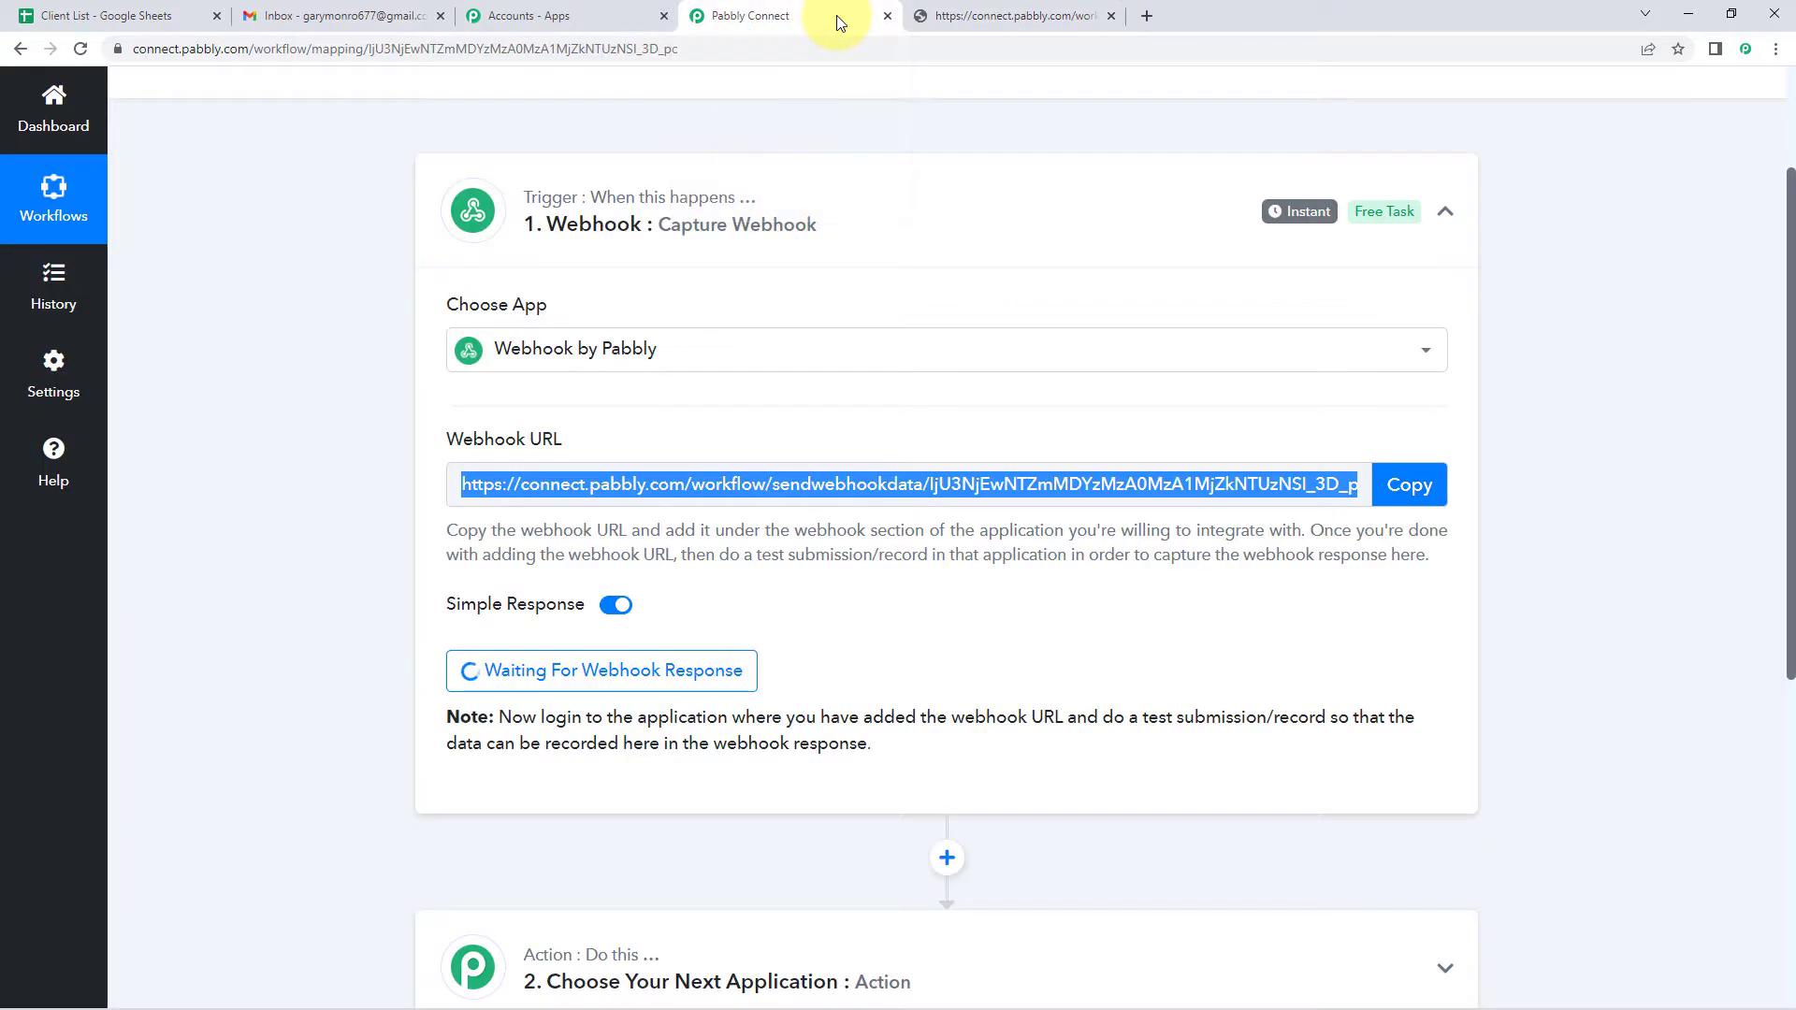
scroll(299, 559, down, 2)
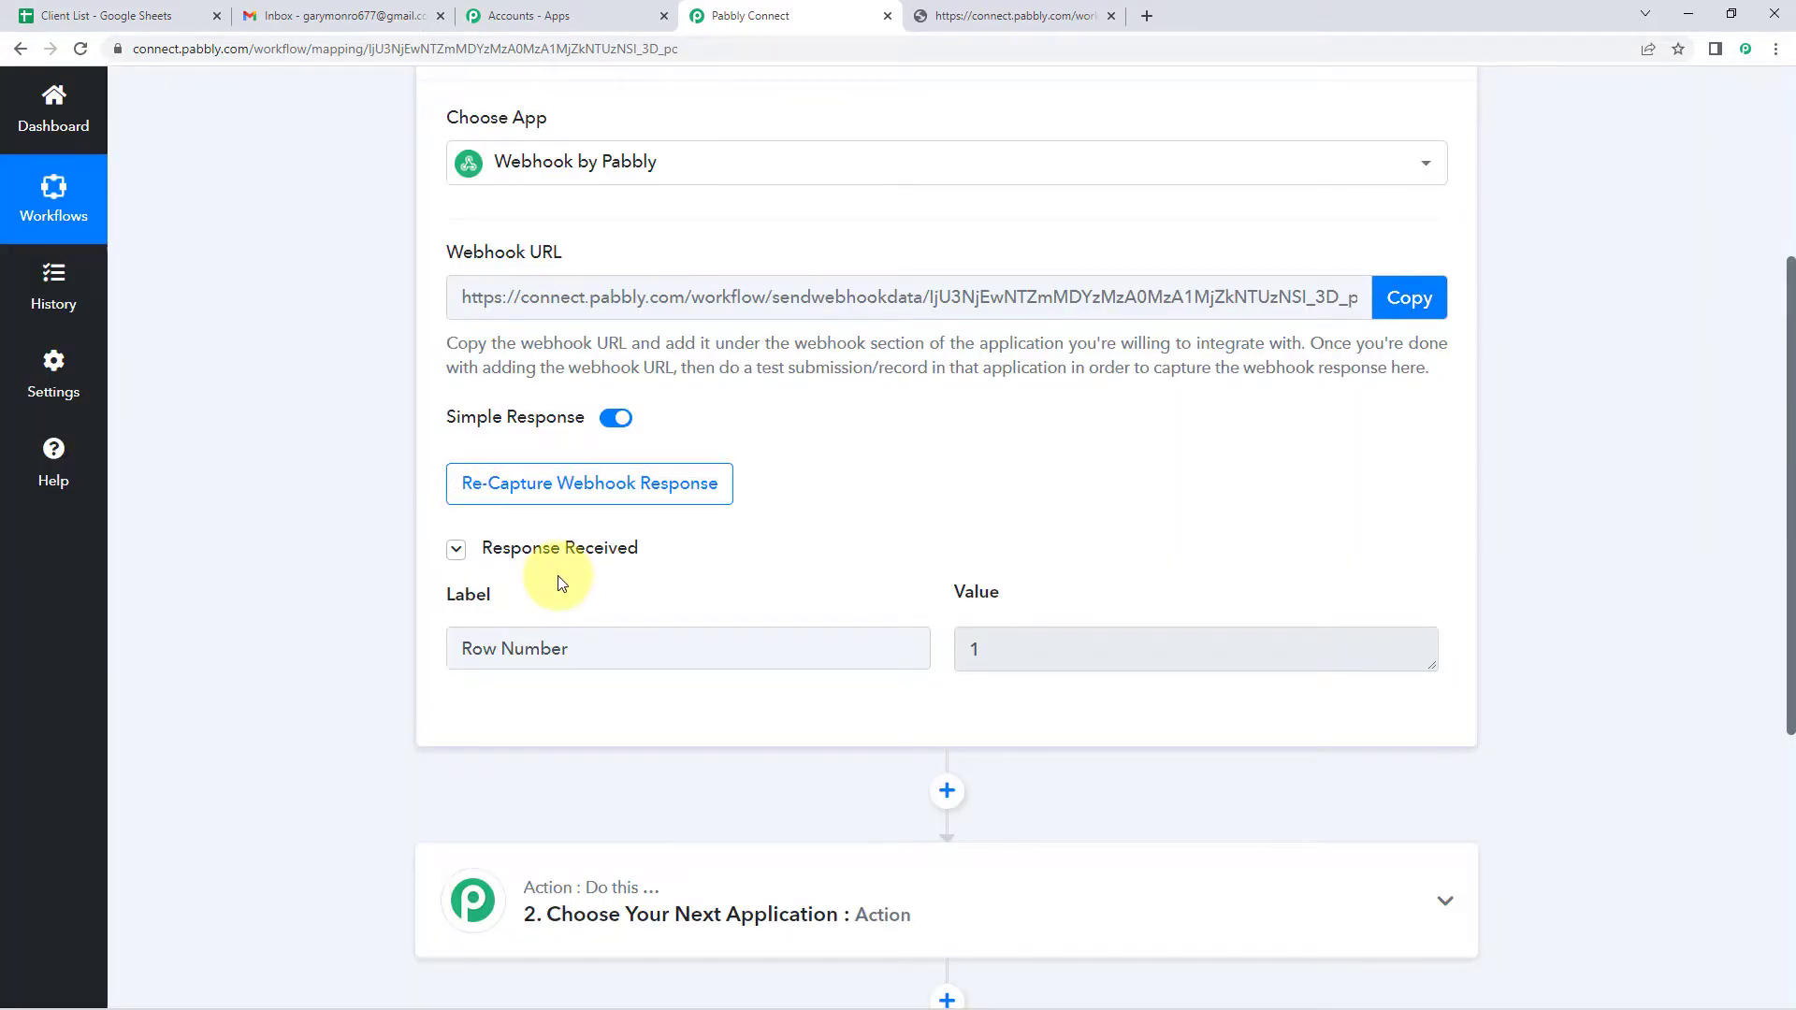
triple_click(506, 648)
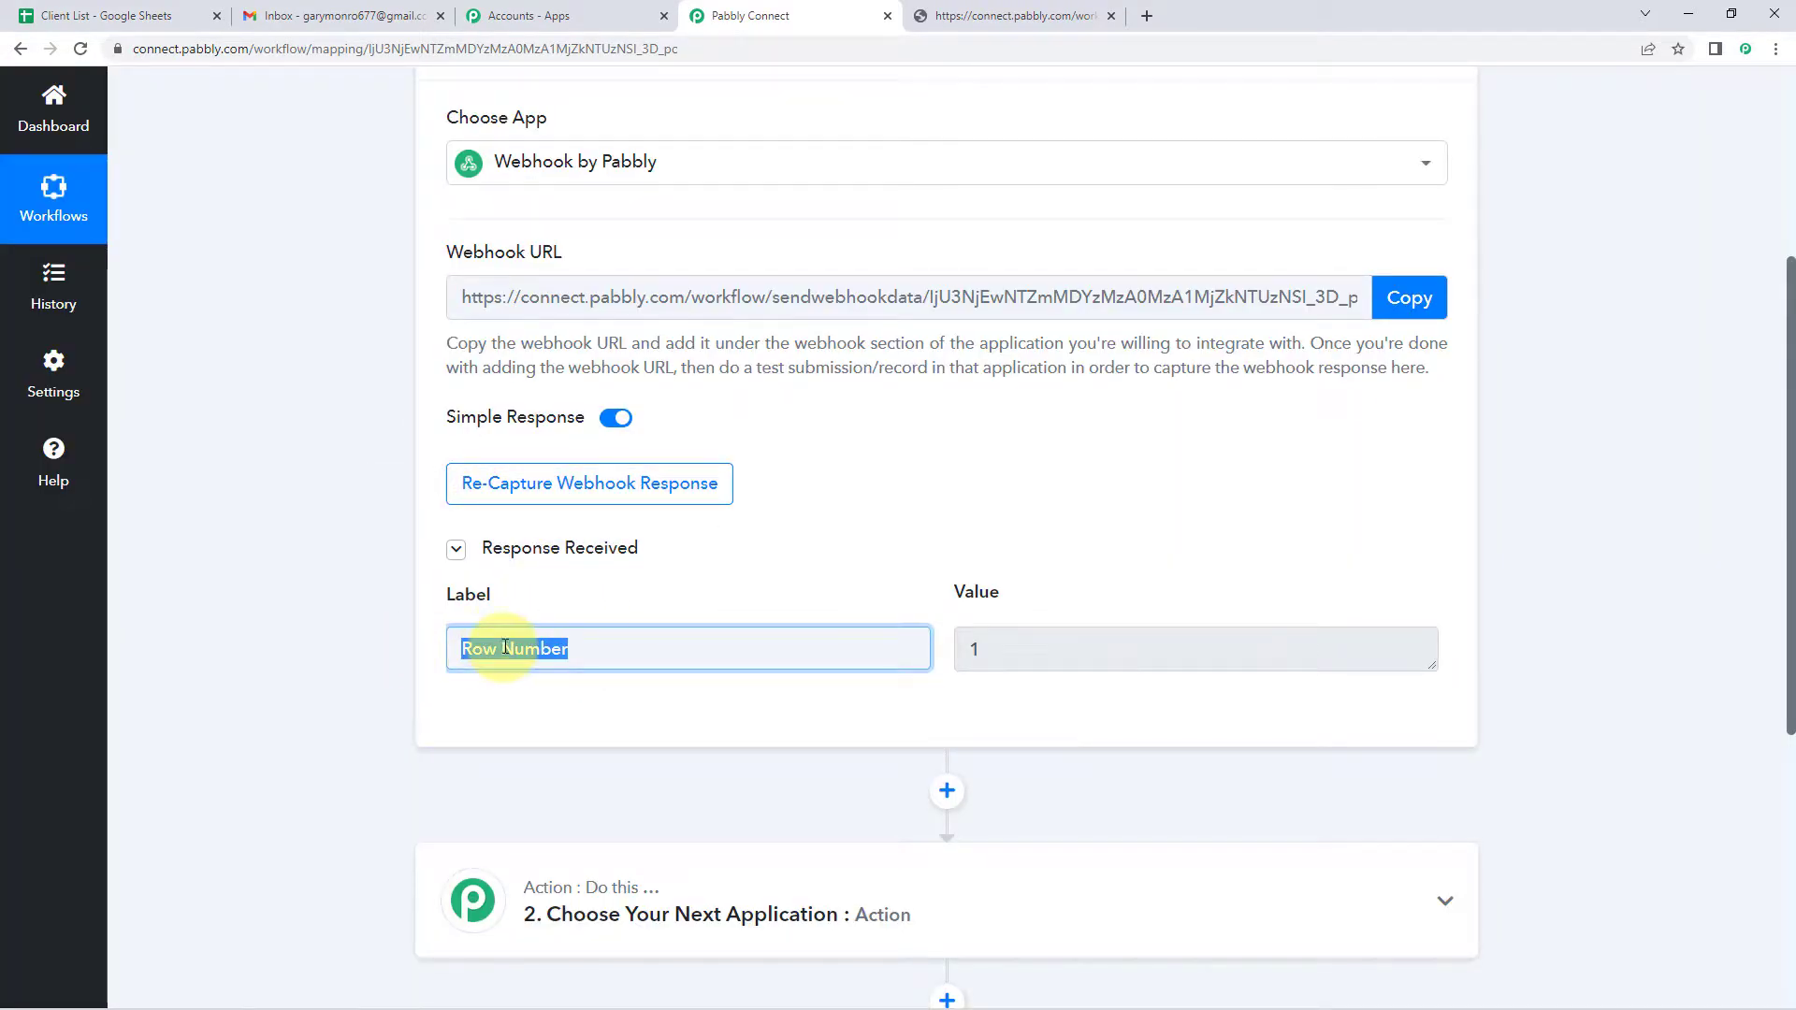
click(1070, 16)
click(801, 11)
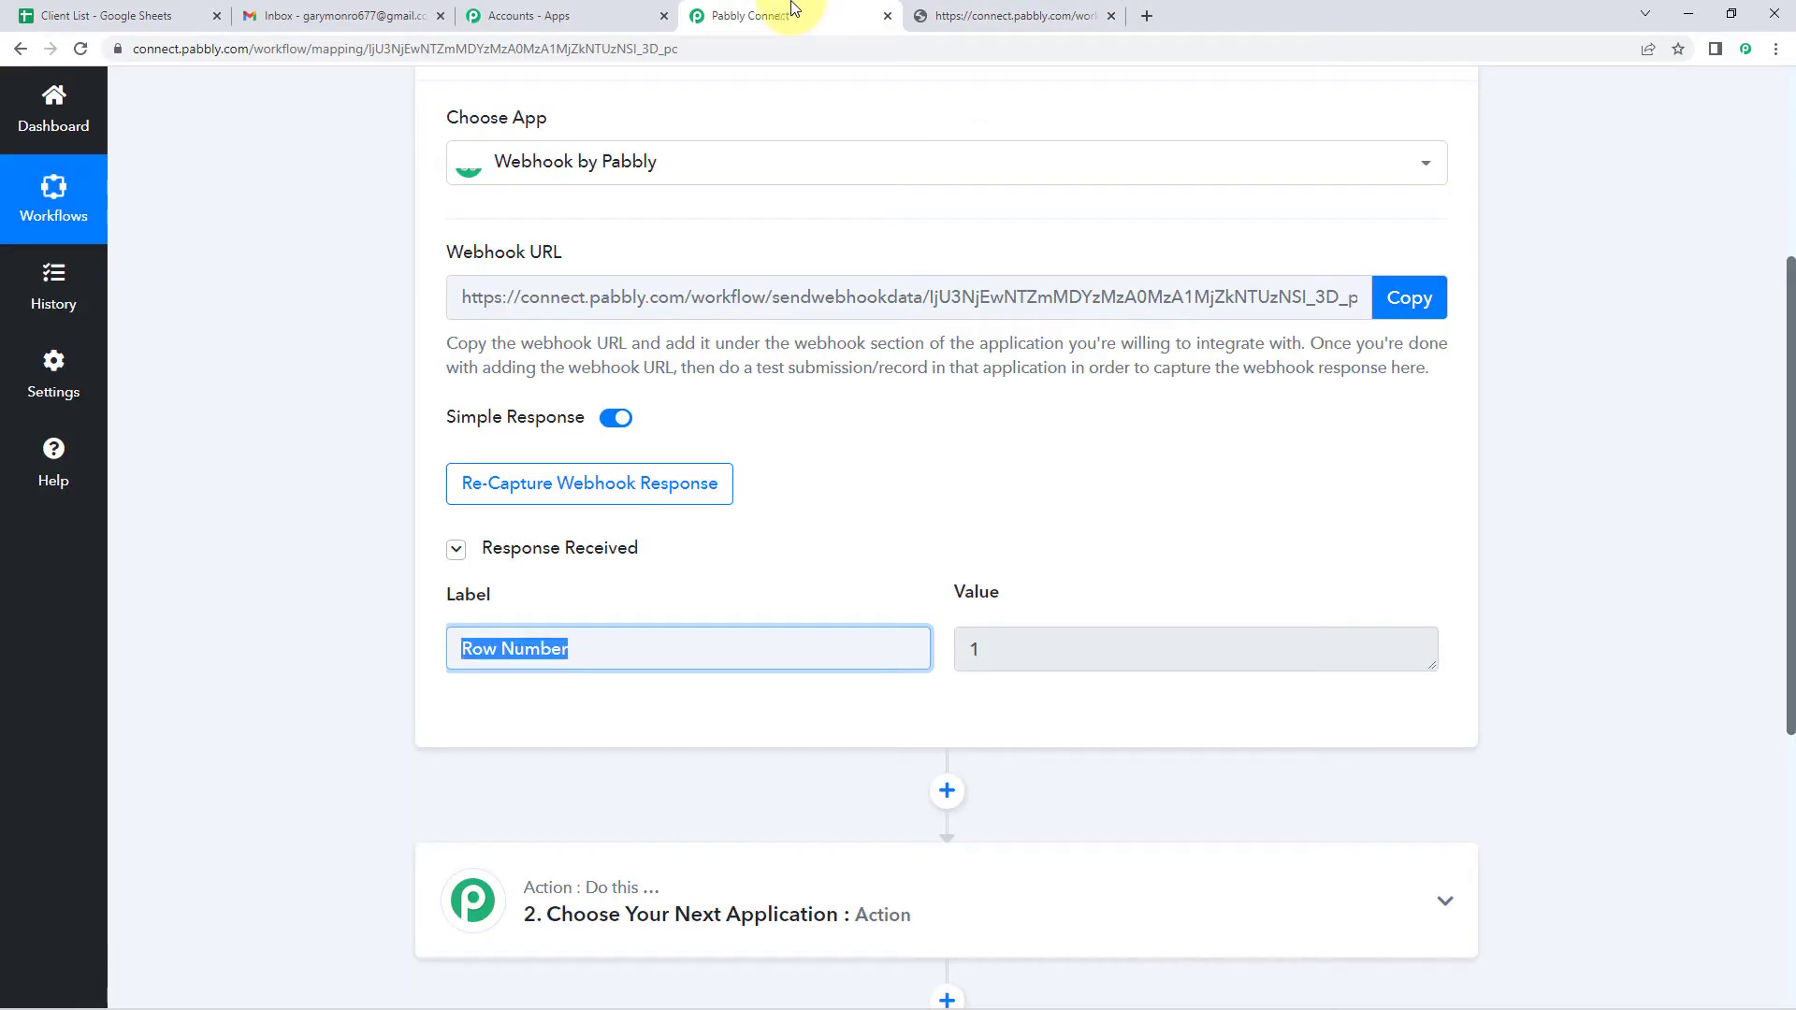
click(1136, 653)
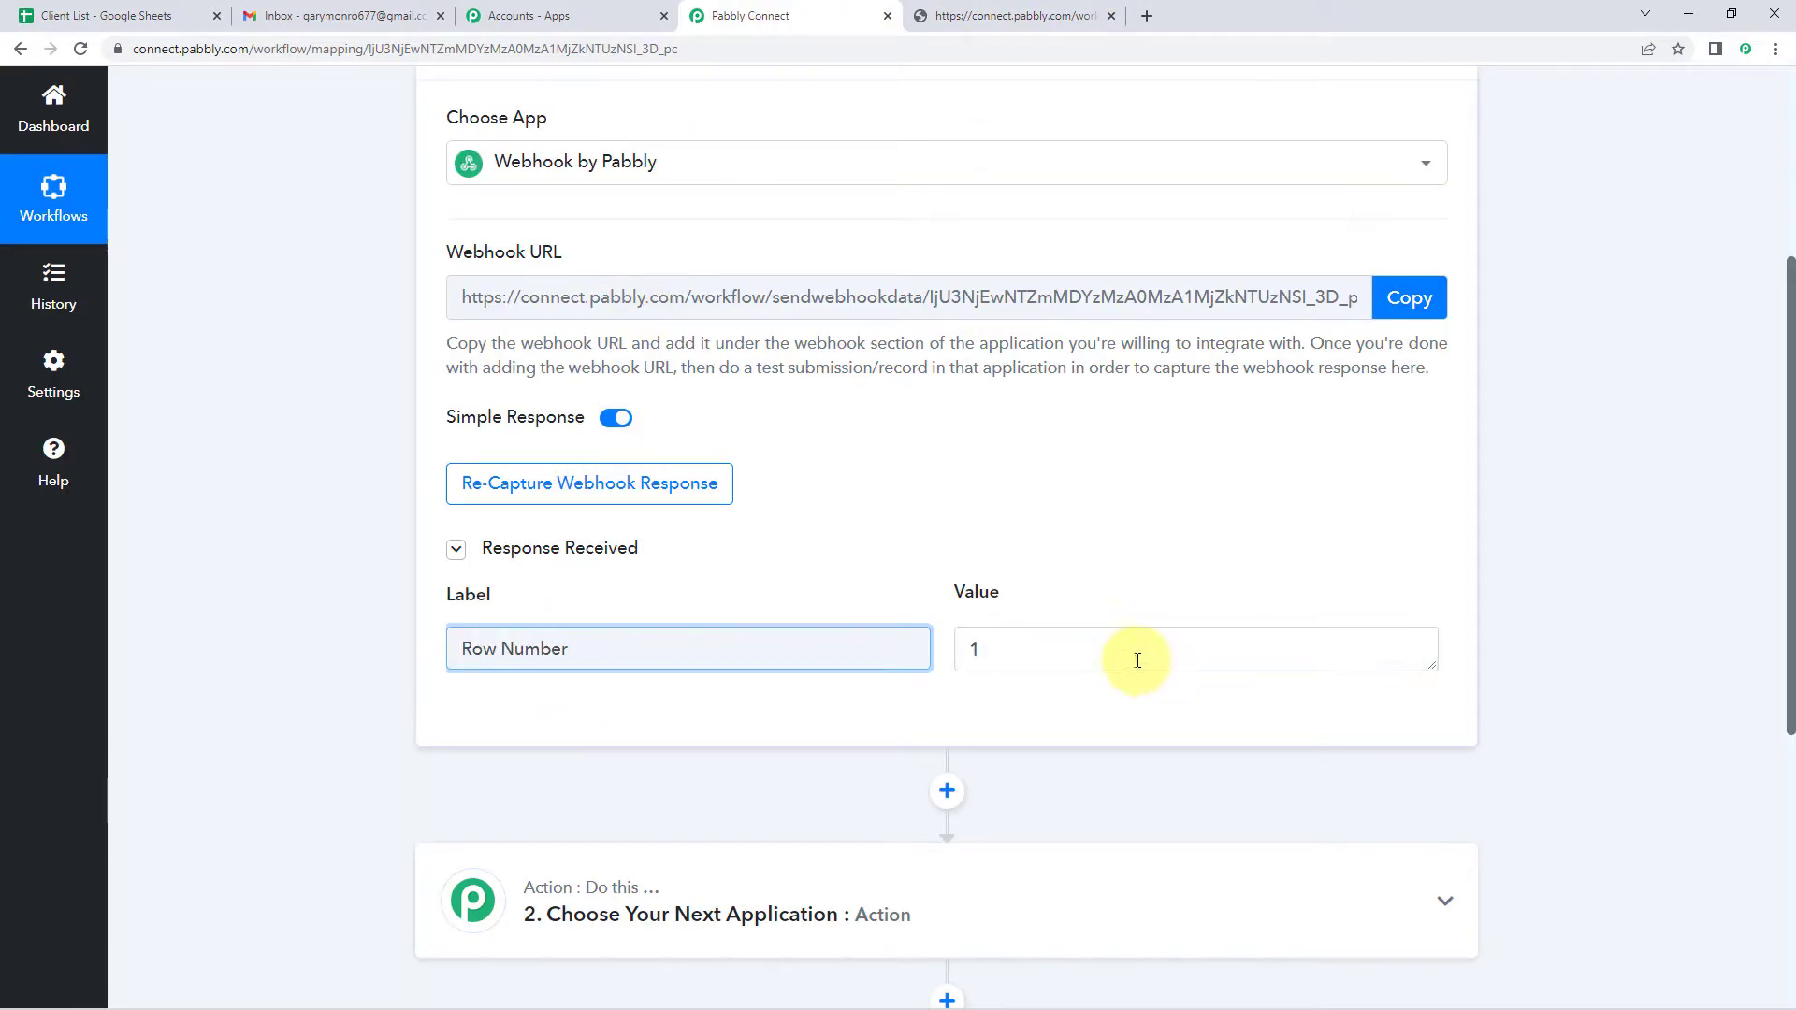
click(845, 570)
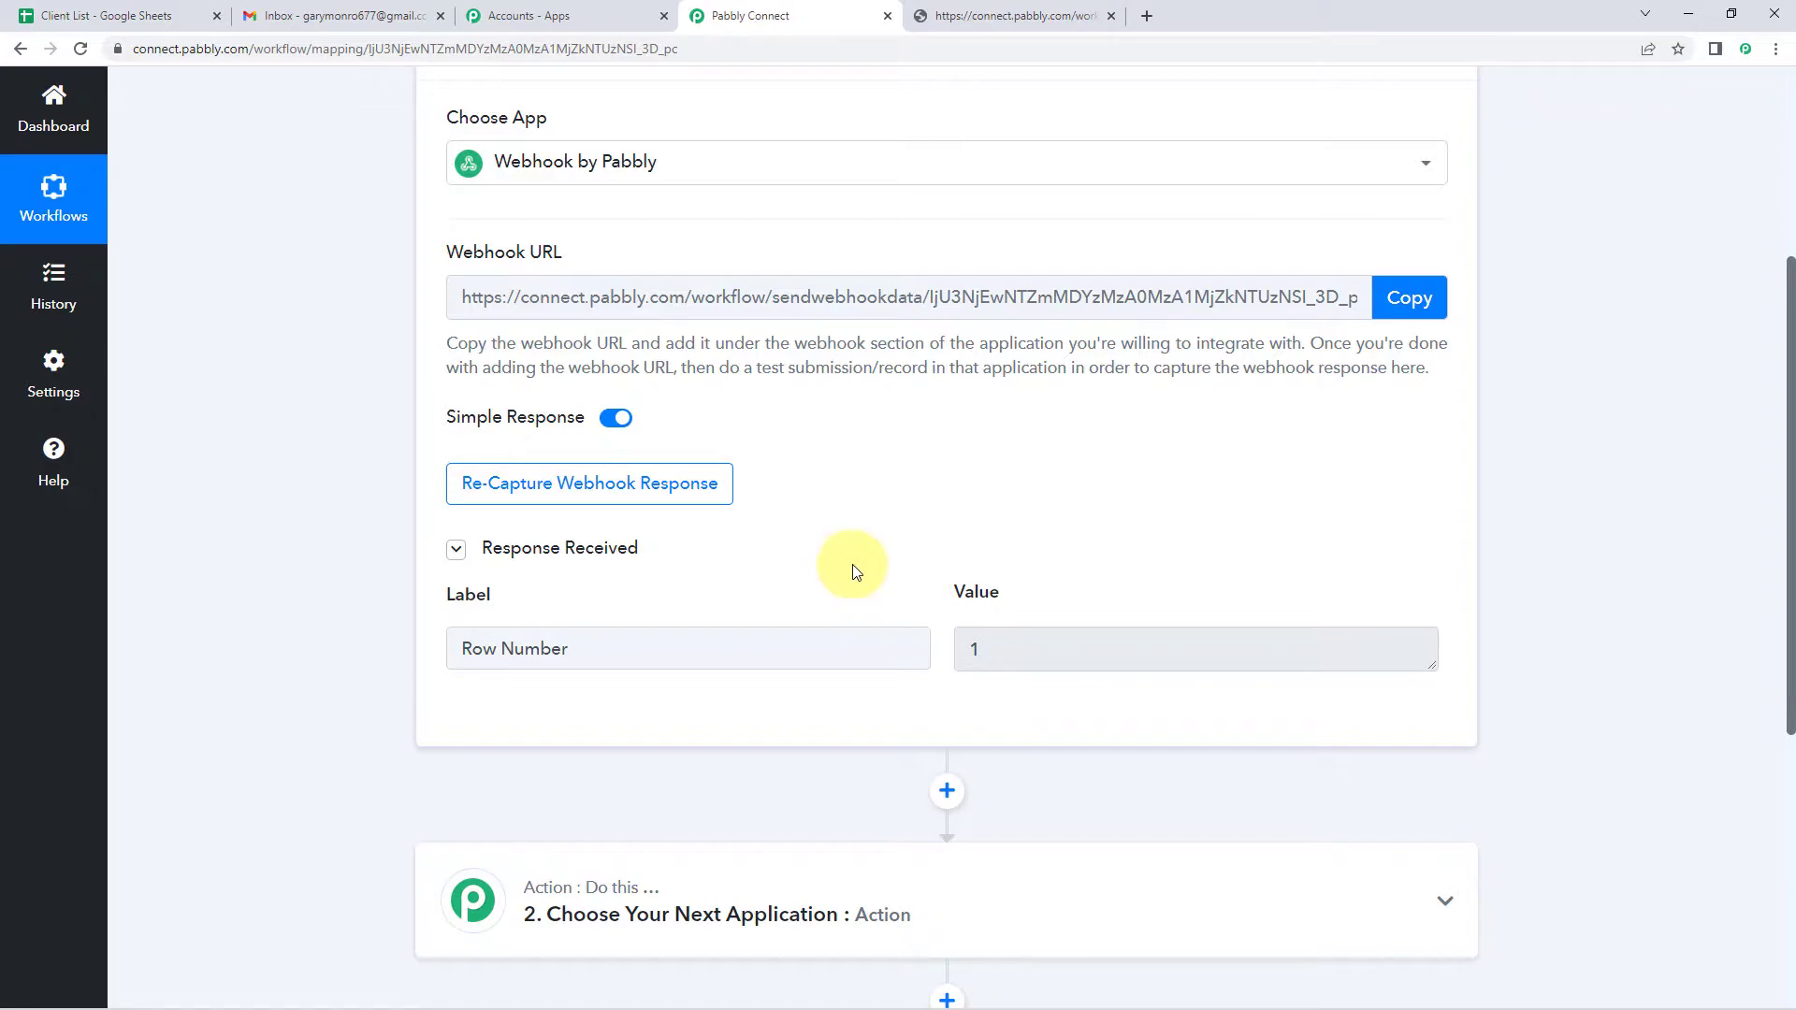
- Check the first client row in the Client List Google Sheet against the row number captured in Pabbly Connect
scroll(849, 569, down, 2)
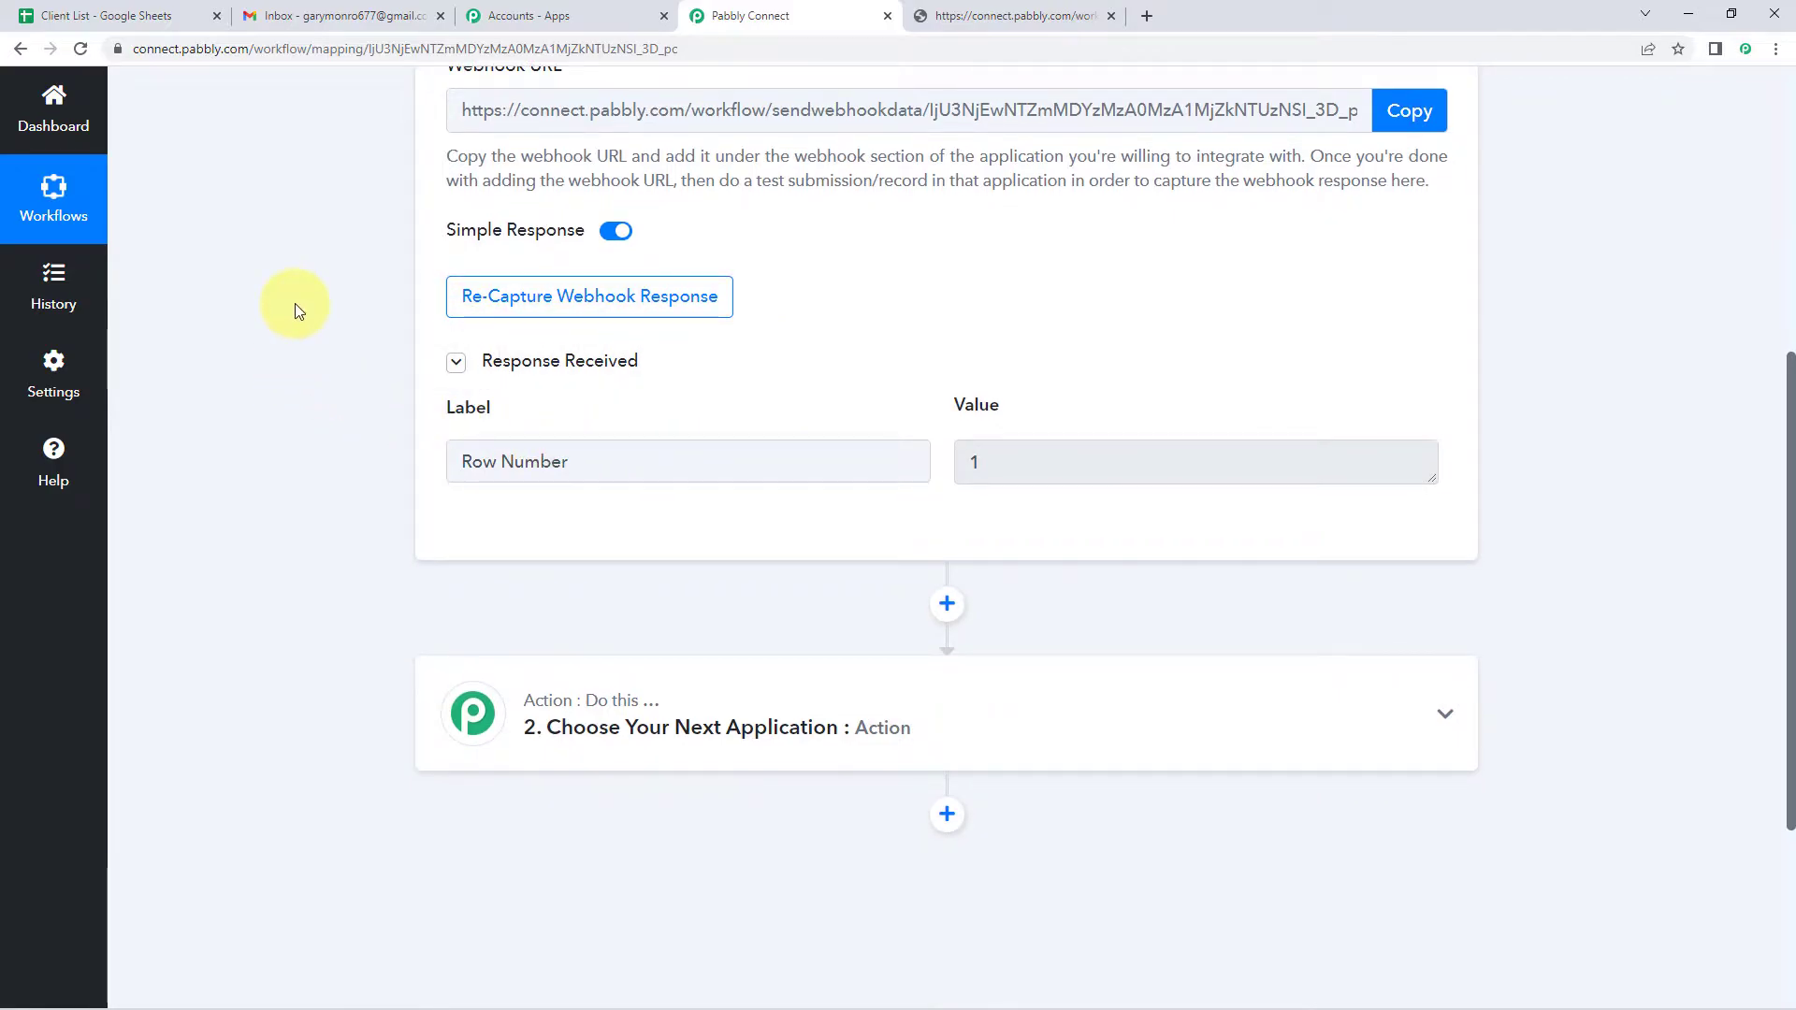
click(154, 16)
click(75, 326)
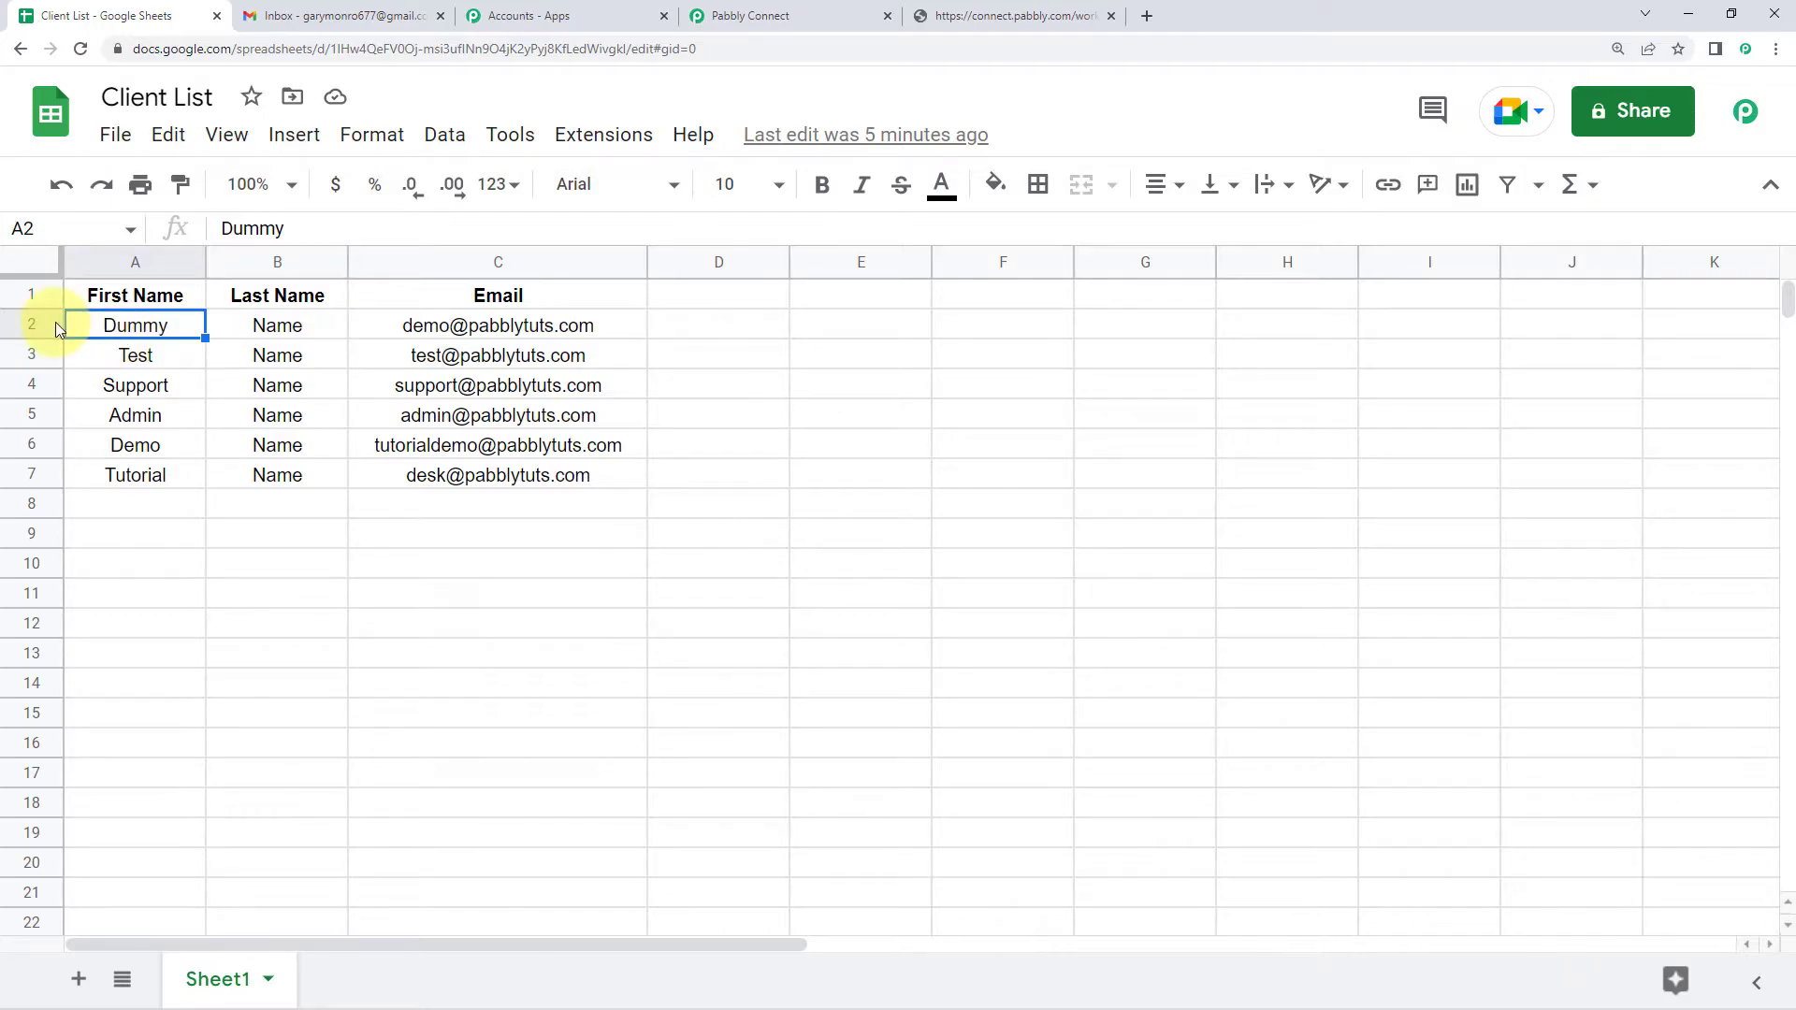
click(842, 16)
drag(1022, 470, 915, 471)
click(925, 404)
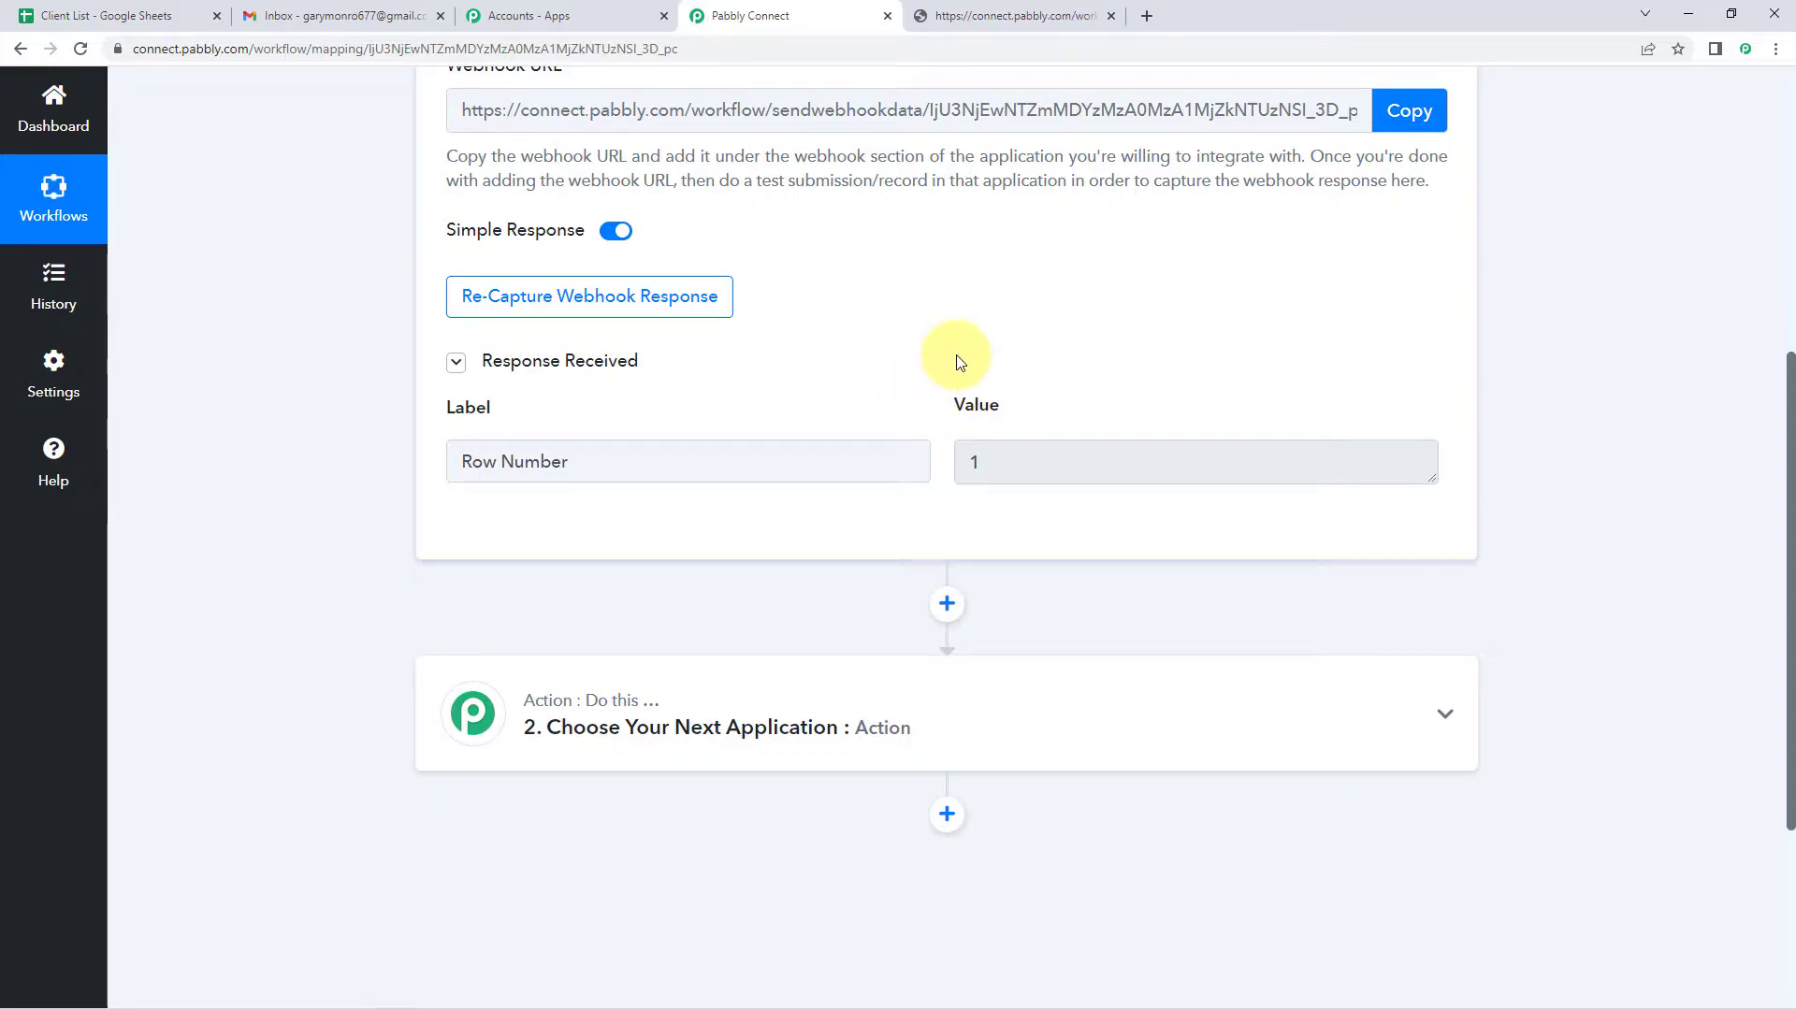
- Search the action apps for "Number" and choose Number Formatter by Pabbly as the workflow's second step
scroll(947, 393, down, 4)
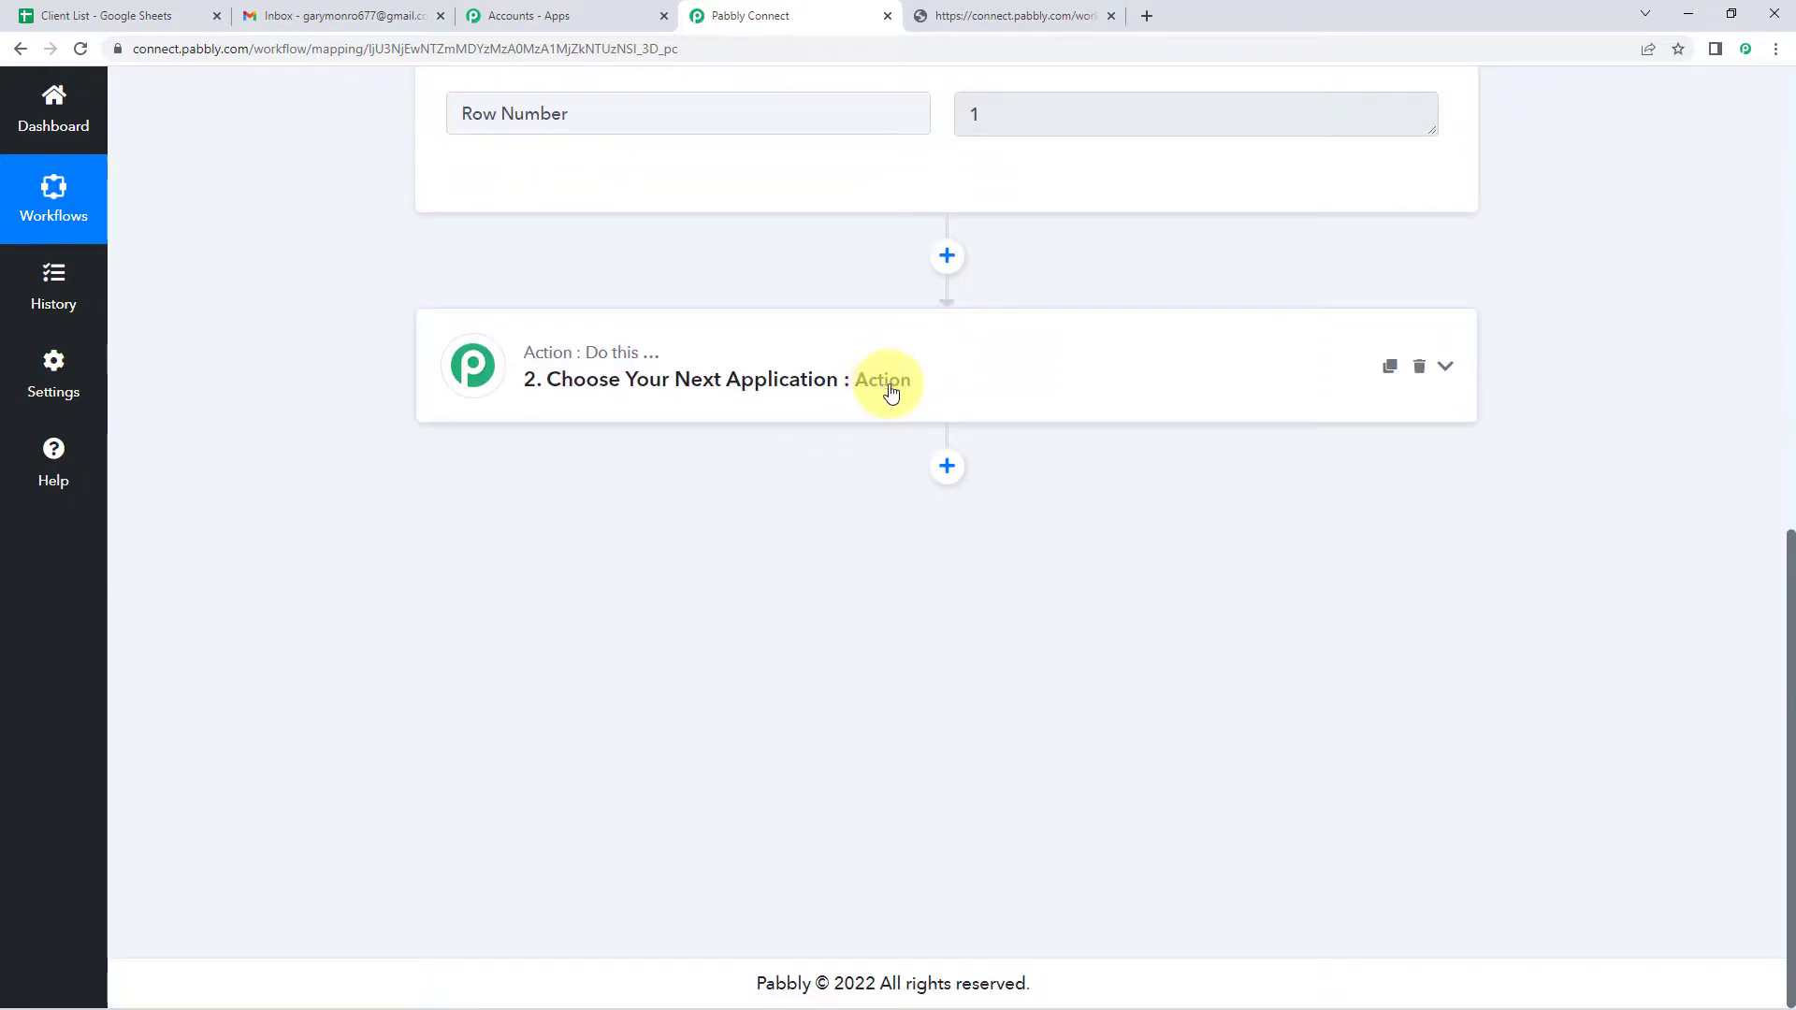
click(914, 375)
click(553, 510)
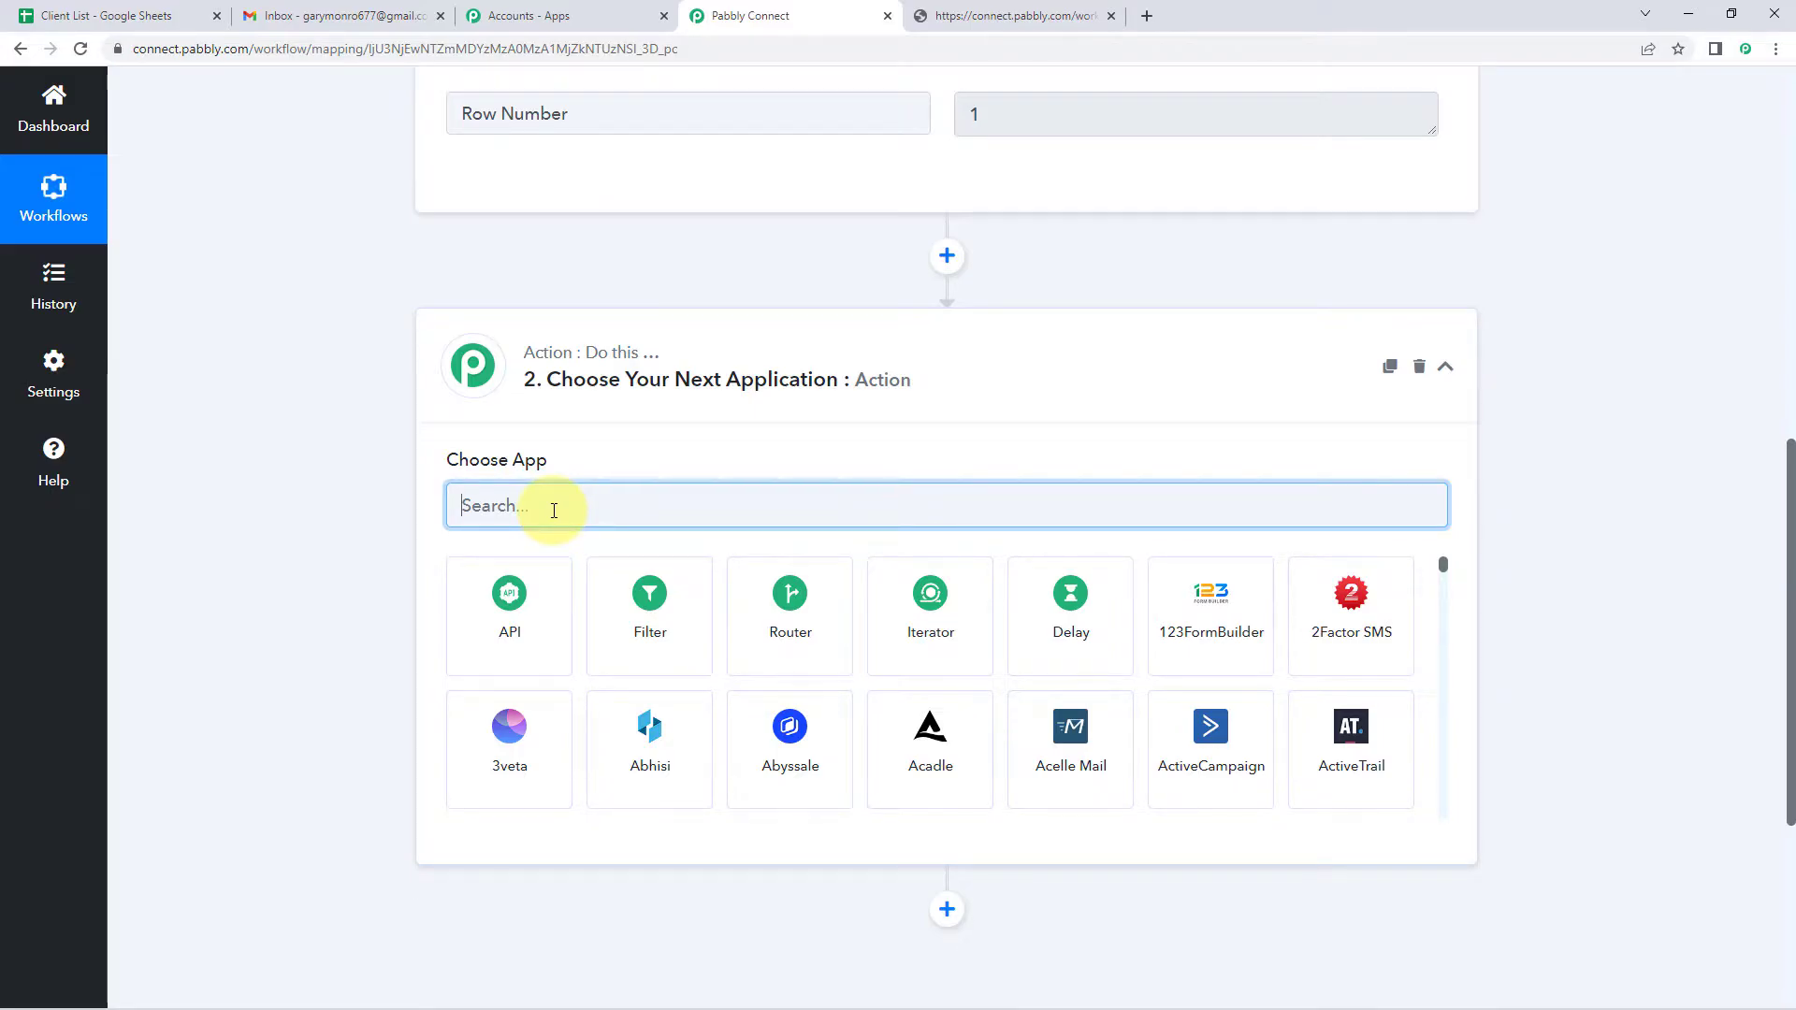
text(Number)
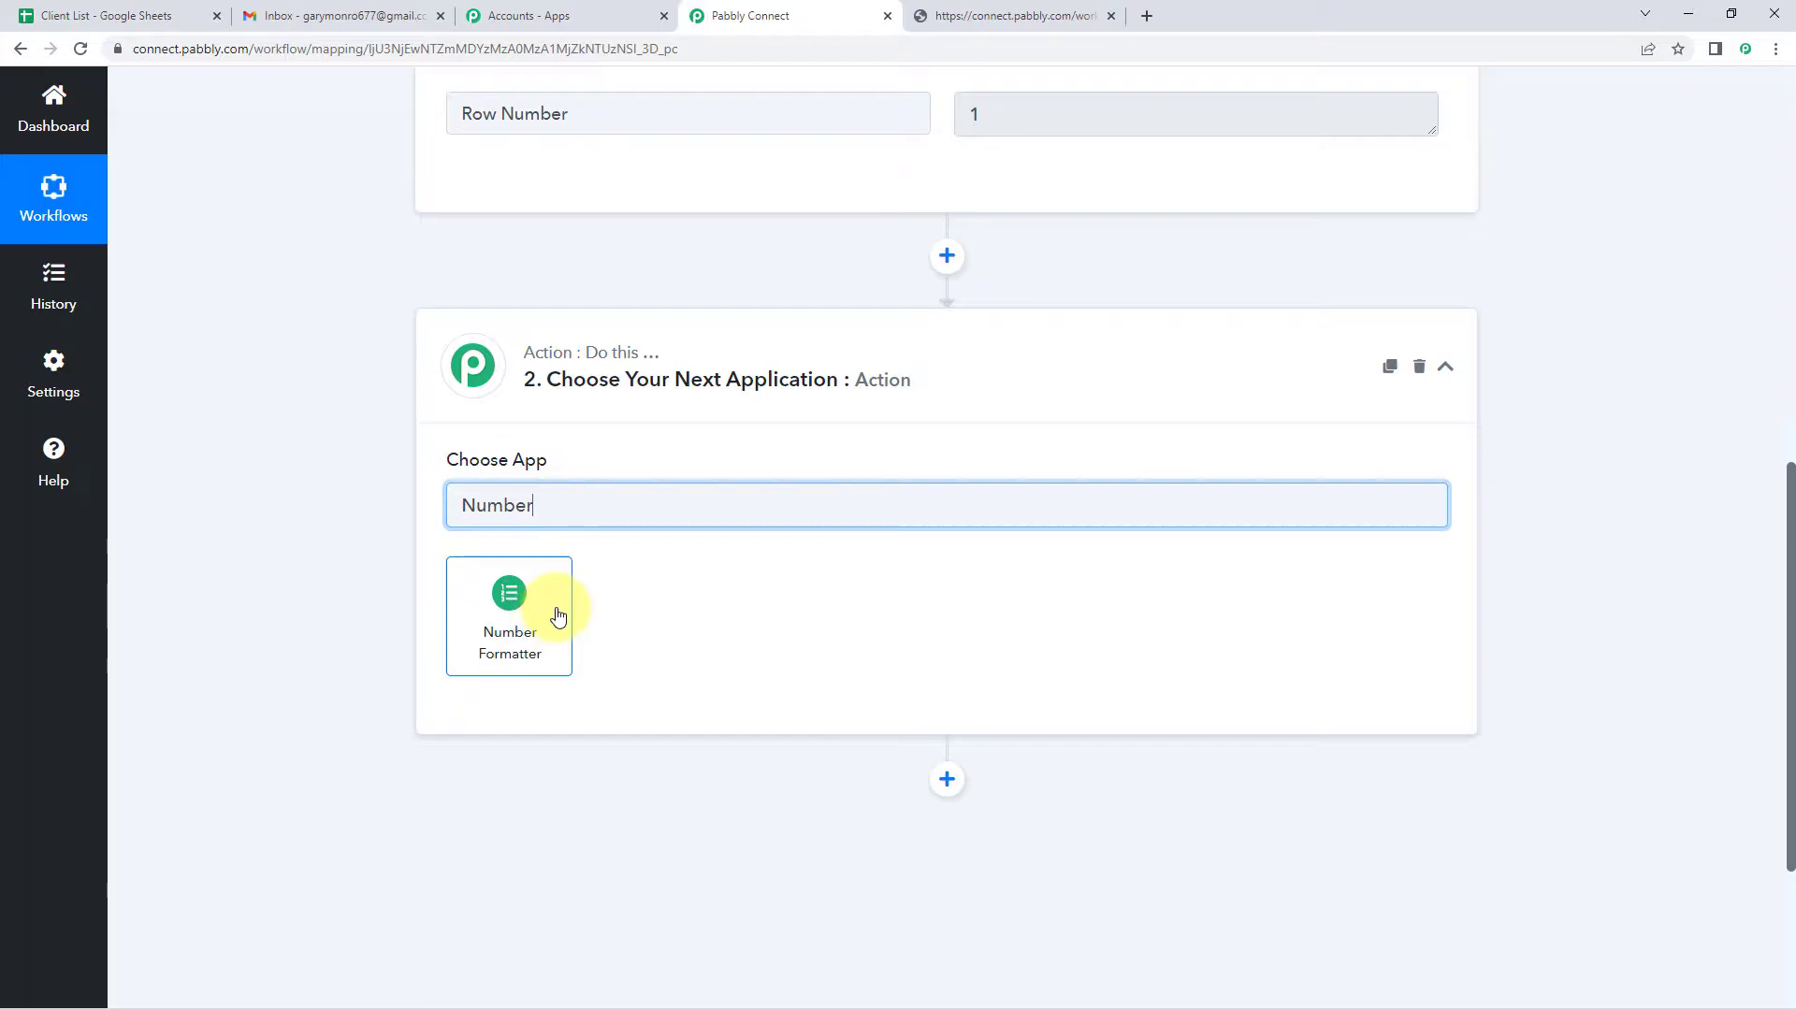
click(558, 615)
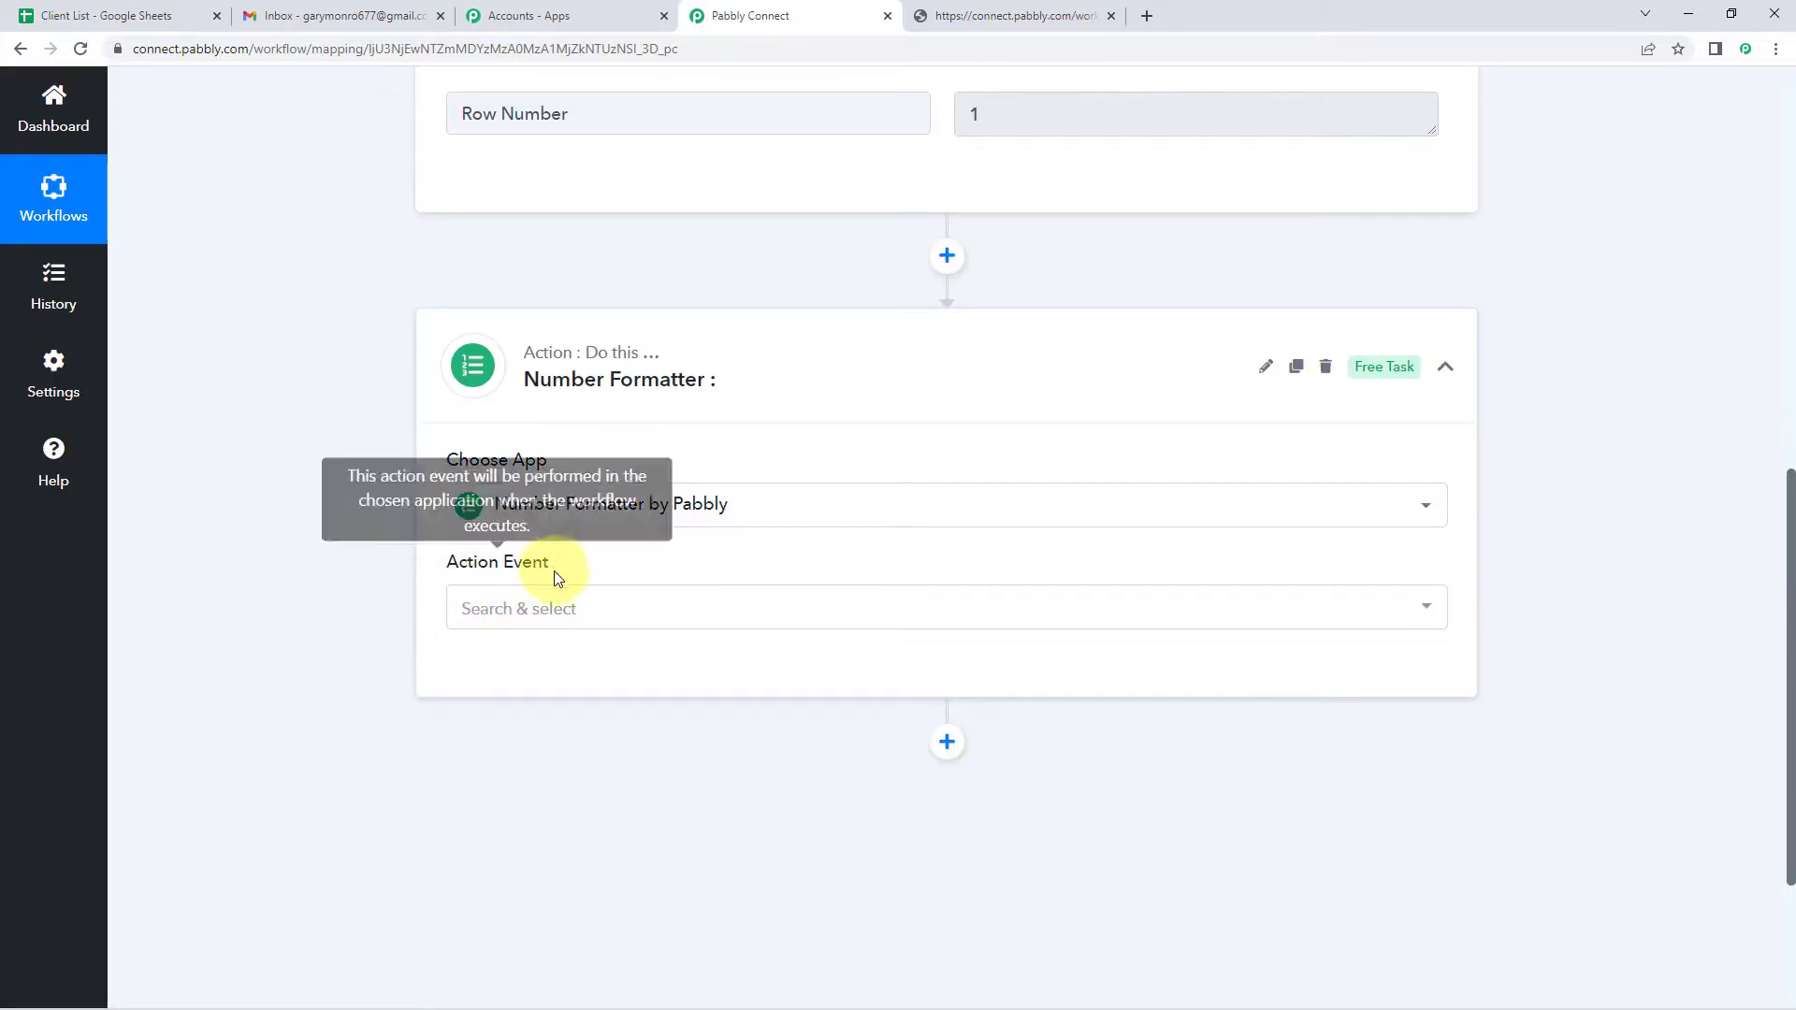
- Set the Number Formatter's action event to Perform Math Operation and connect it
click(627, 608)
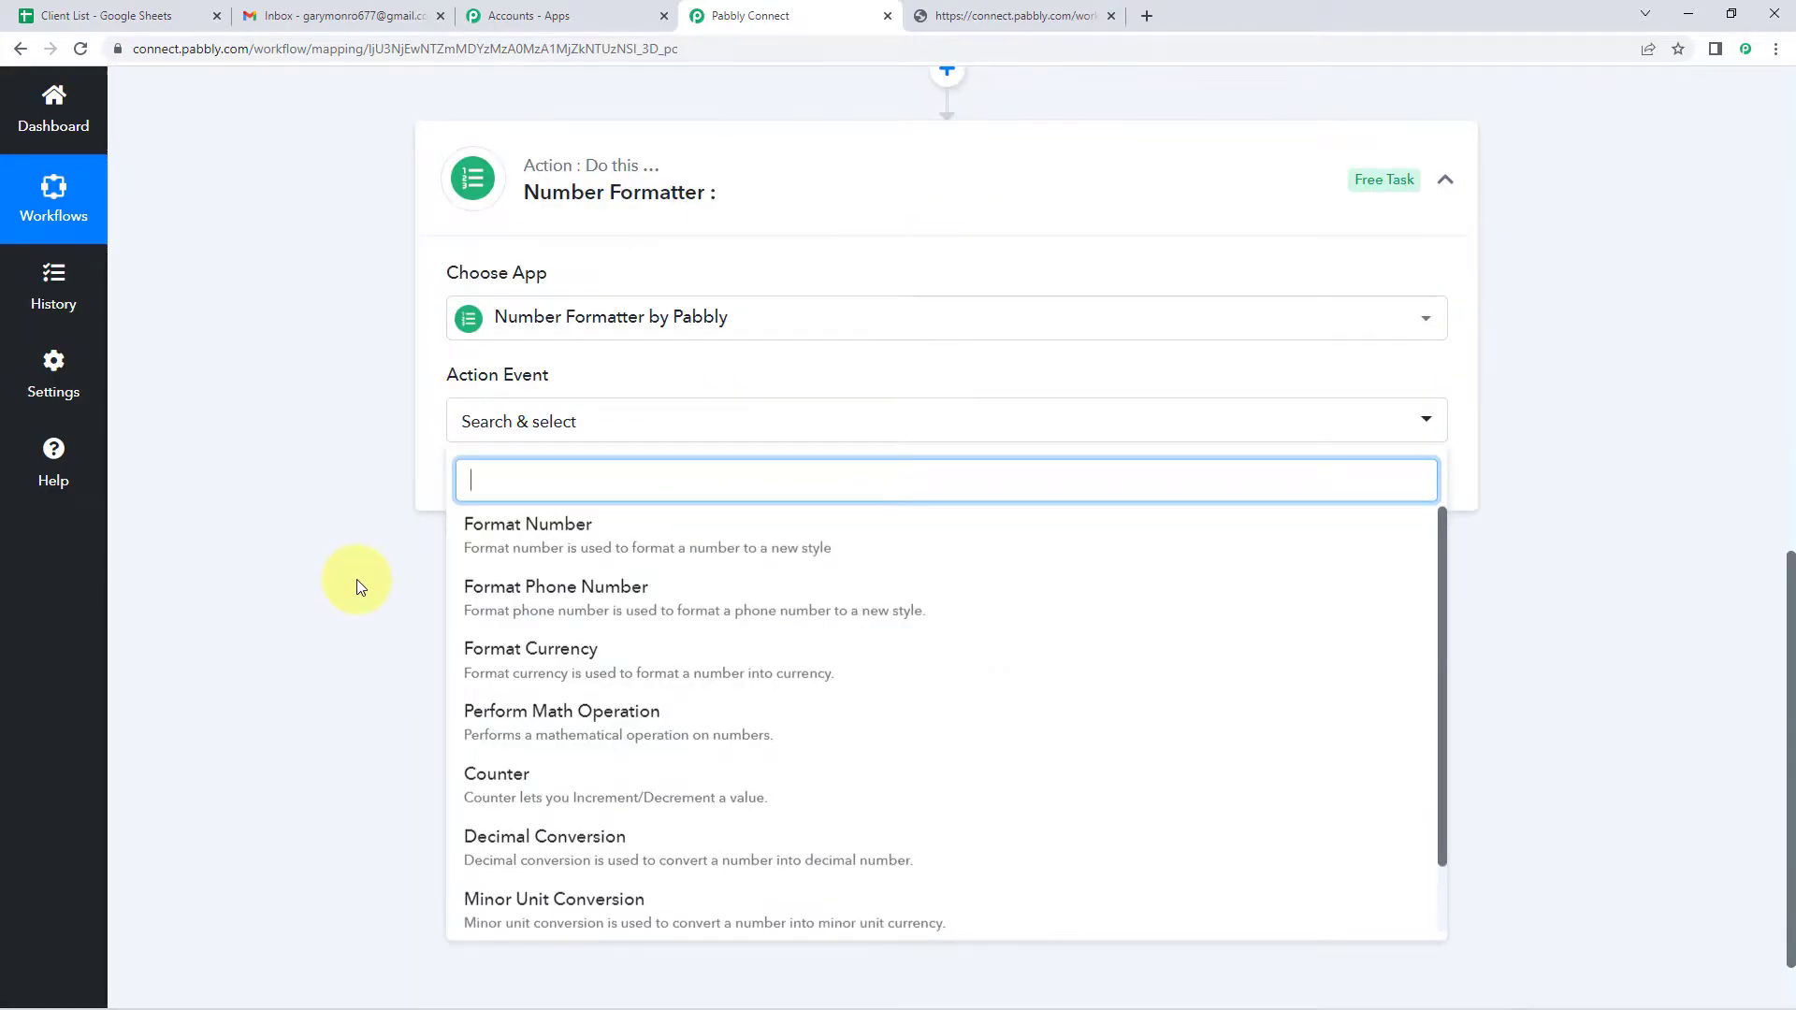
click(616, 640)
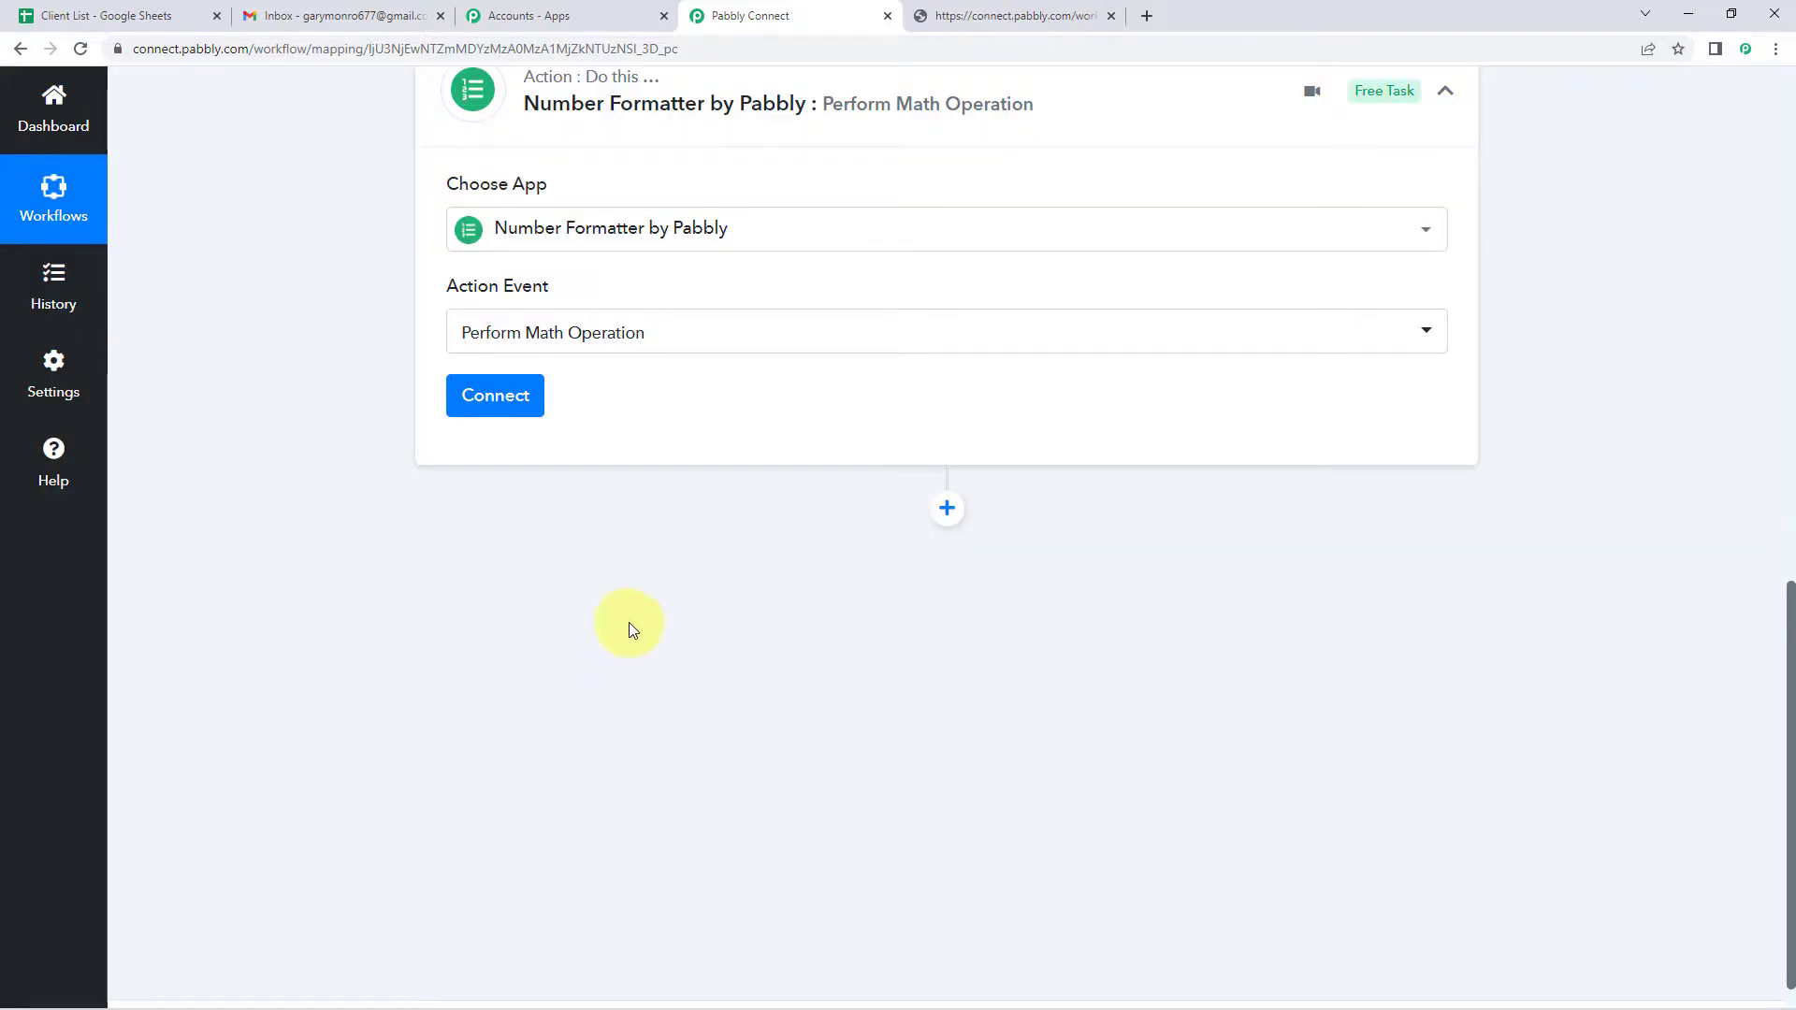
click(522, 404)
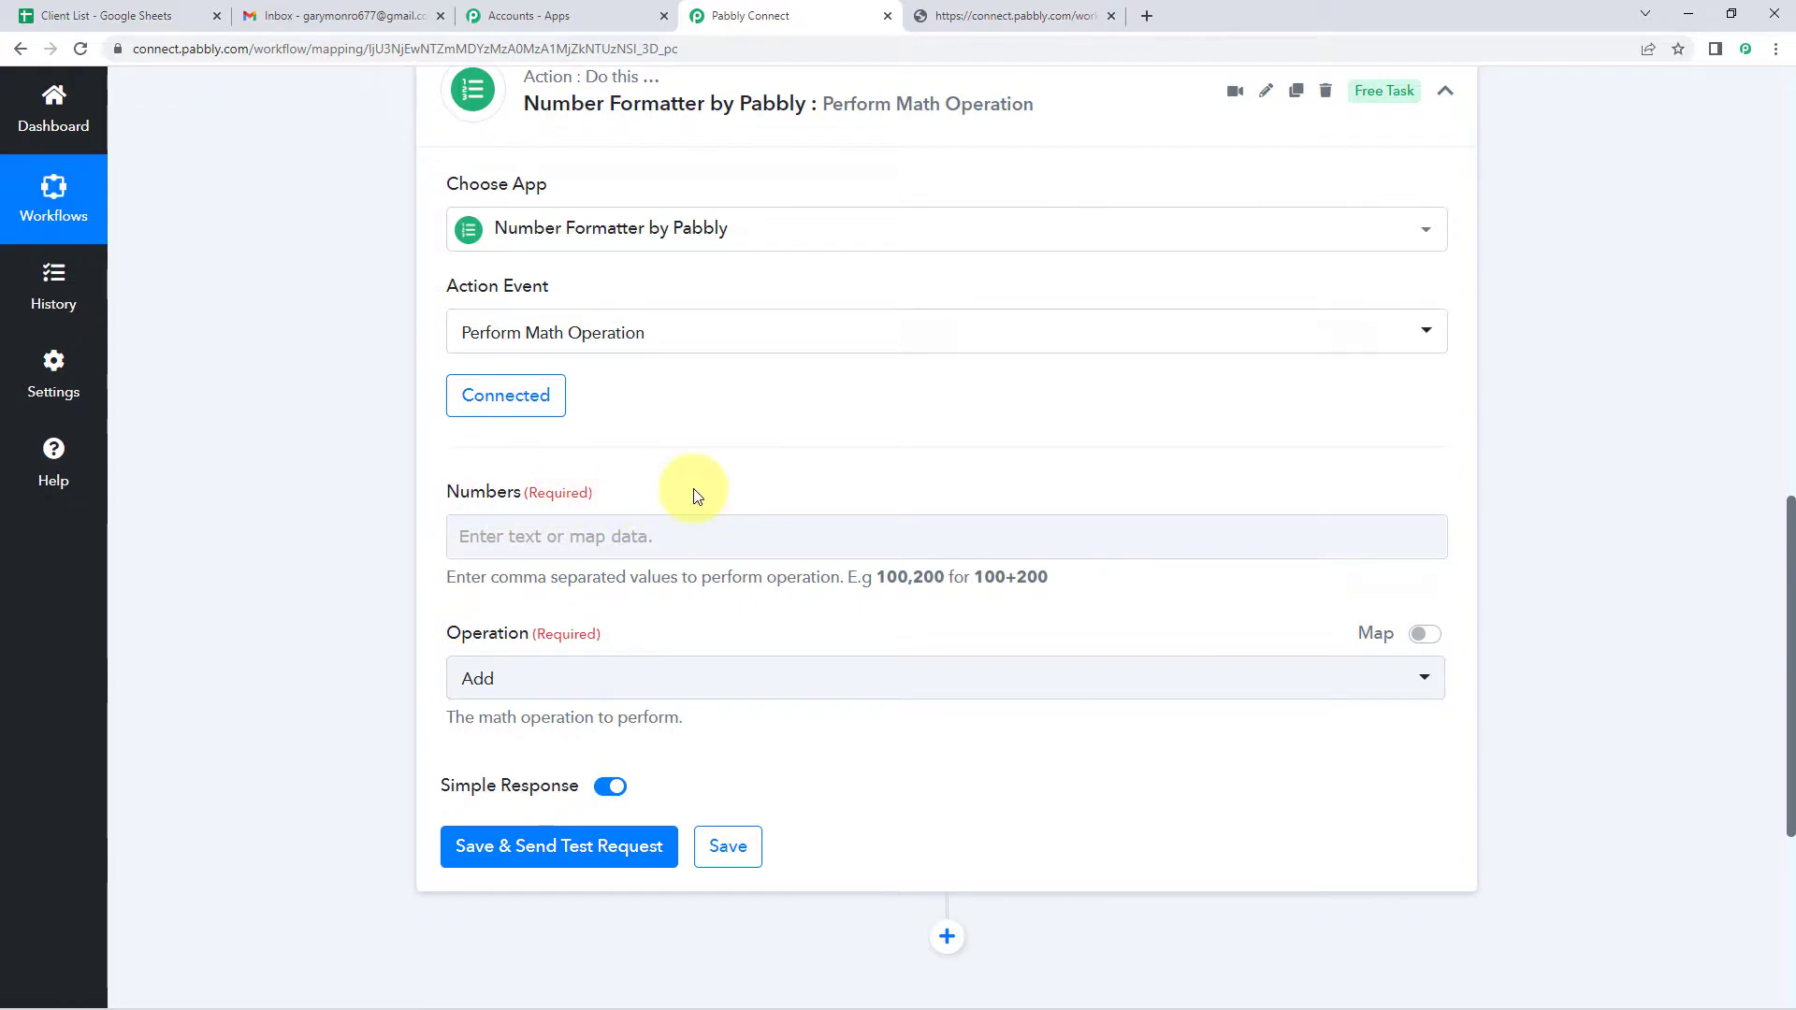
- Fill the Numbers value with the Row Number mapped from the captured webhook, followed by ",1"
click(508, 545)
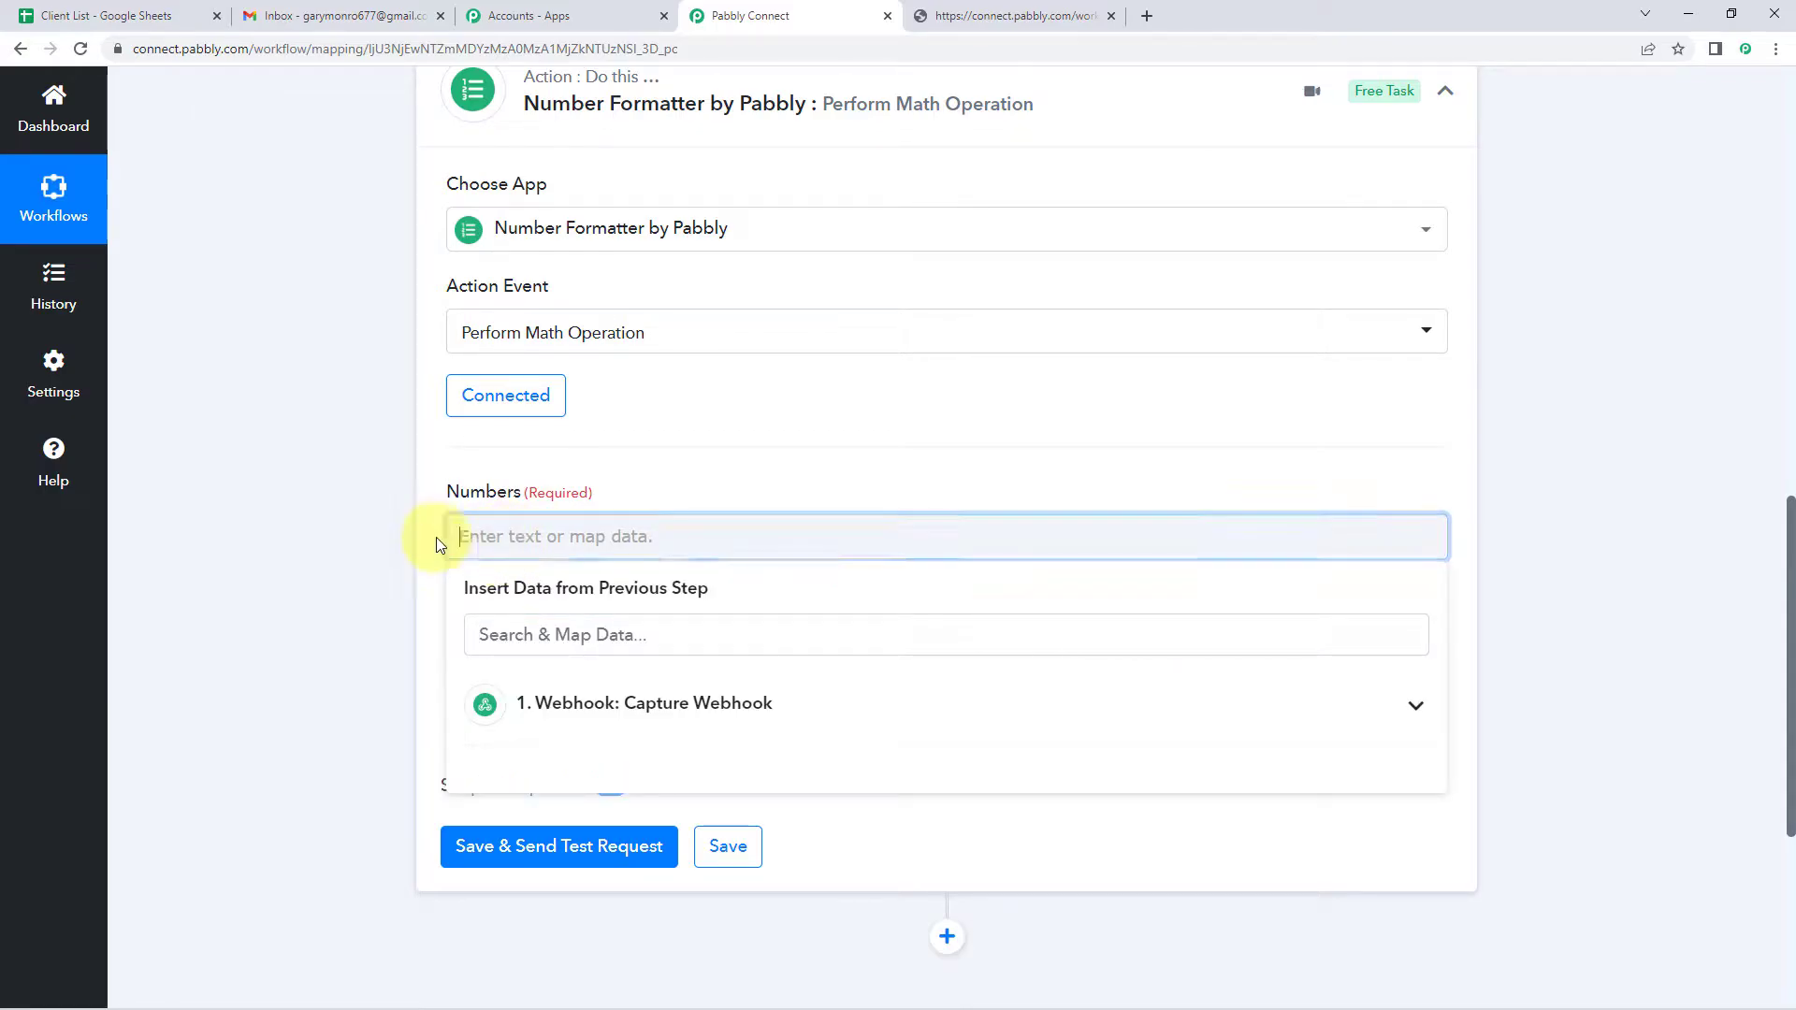
scroll(1106, 152, up, 4)
drag(1036, 226, 894, 216)
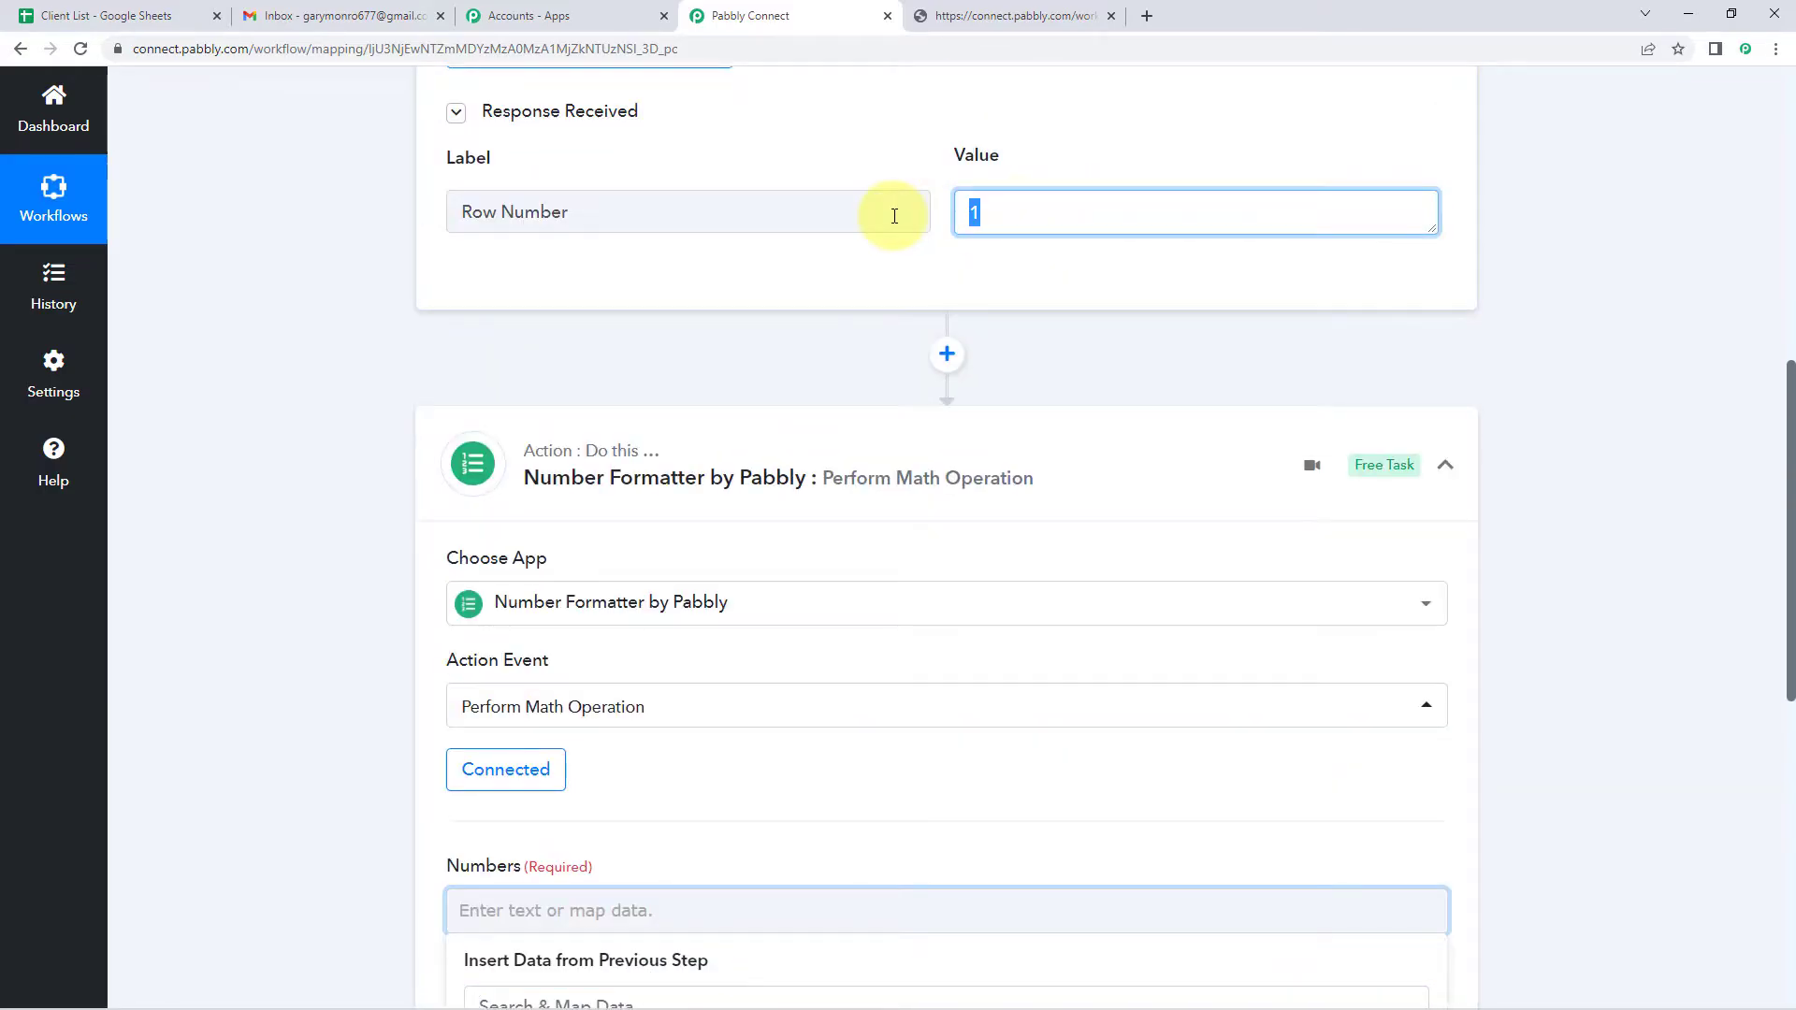
click(945, 217)
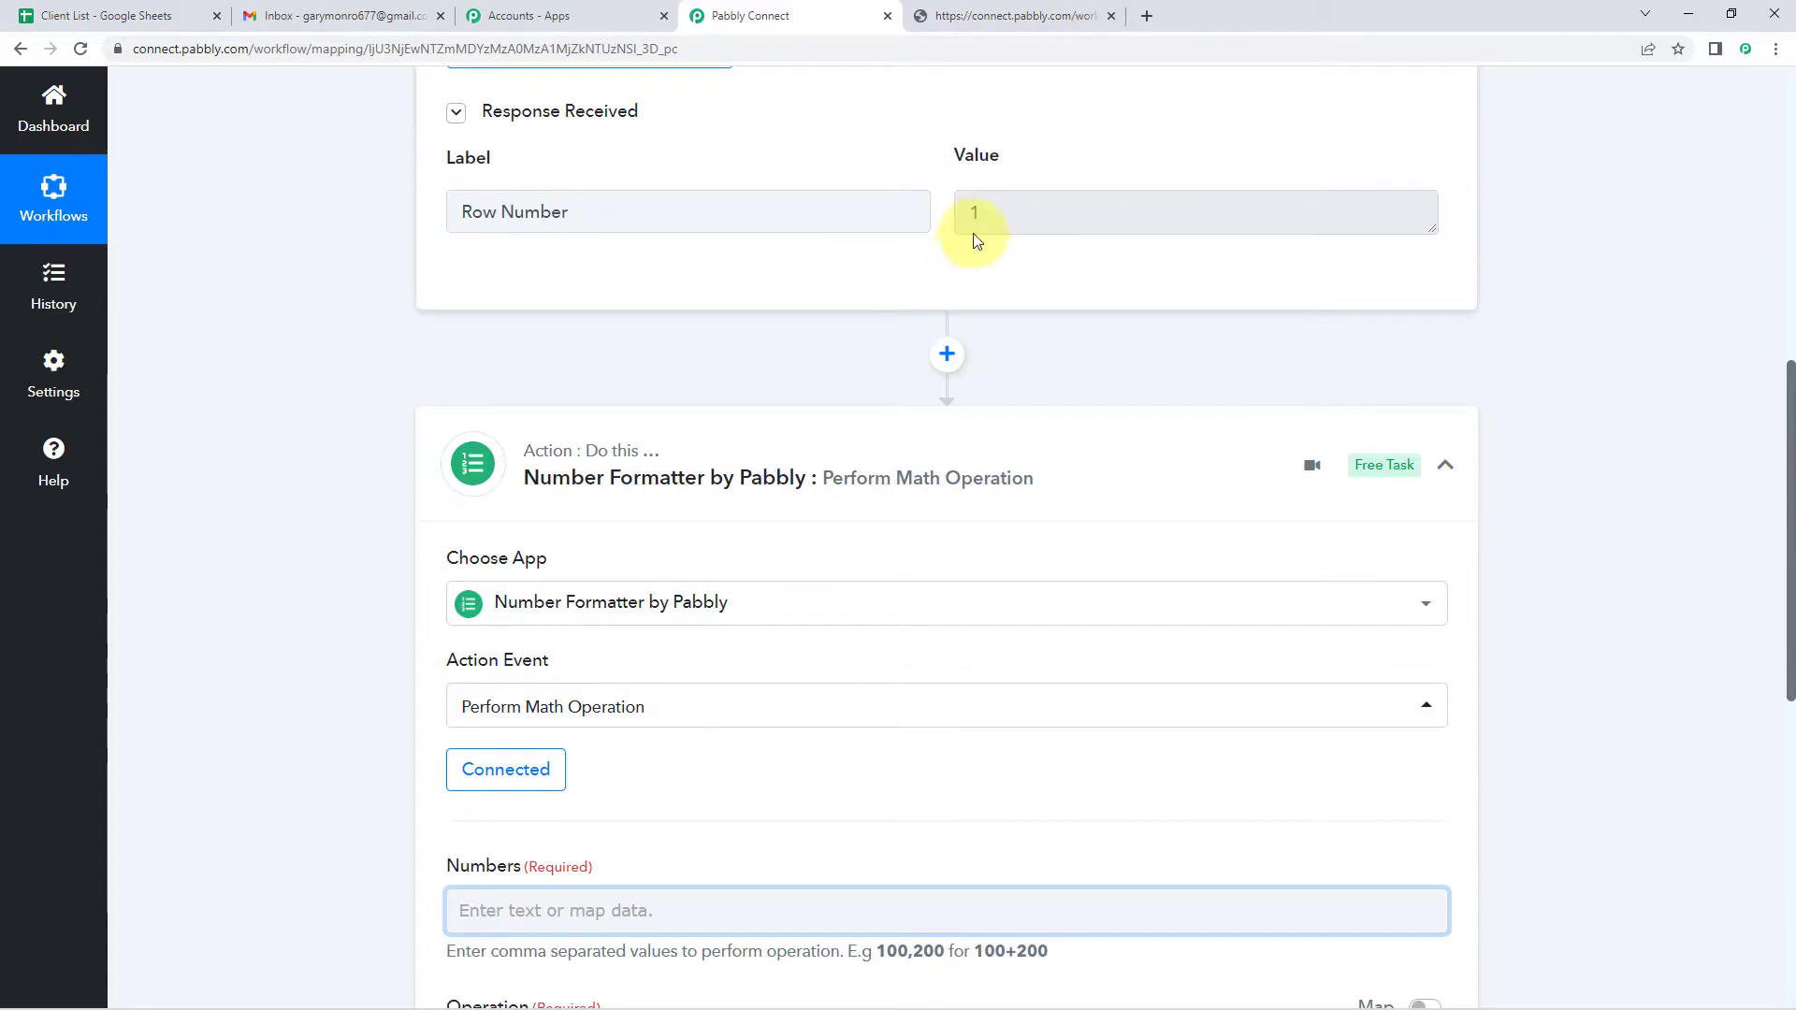
scroll(621, 396, down, 5)
click(482, 448)
click(561, 612)
click(543, 675)
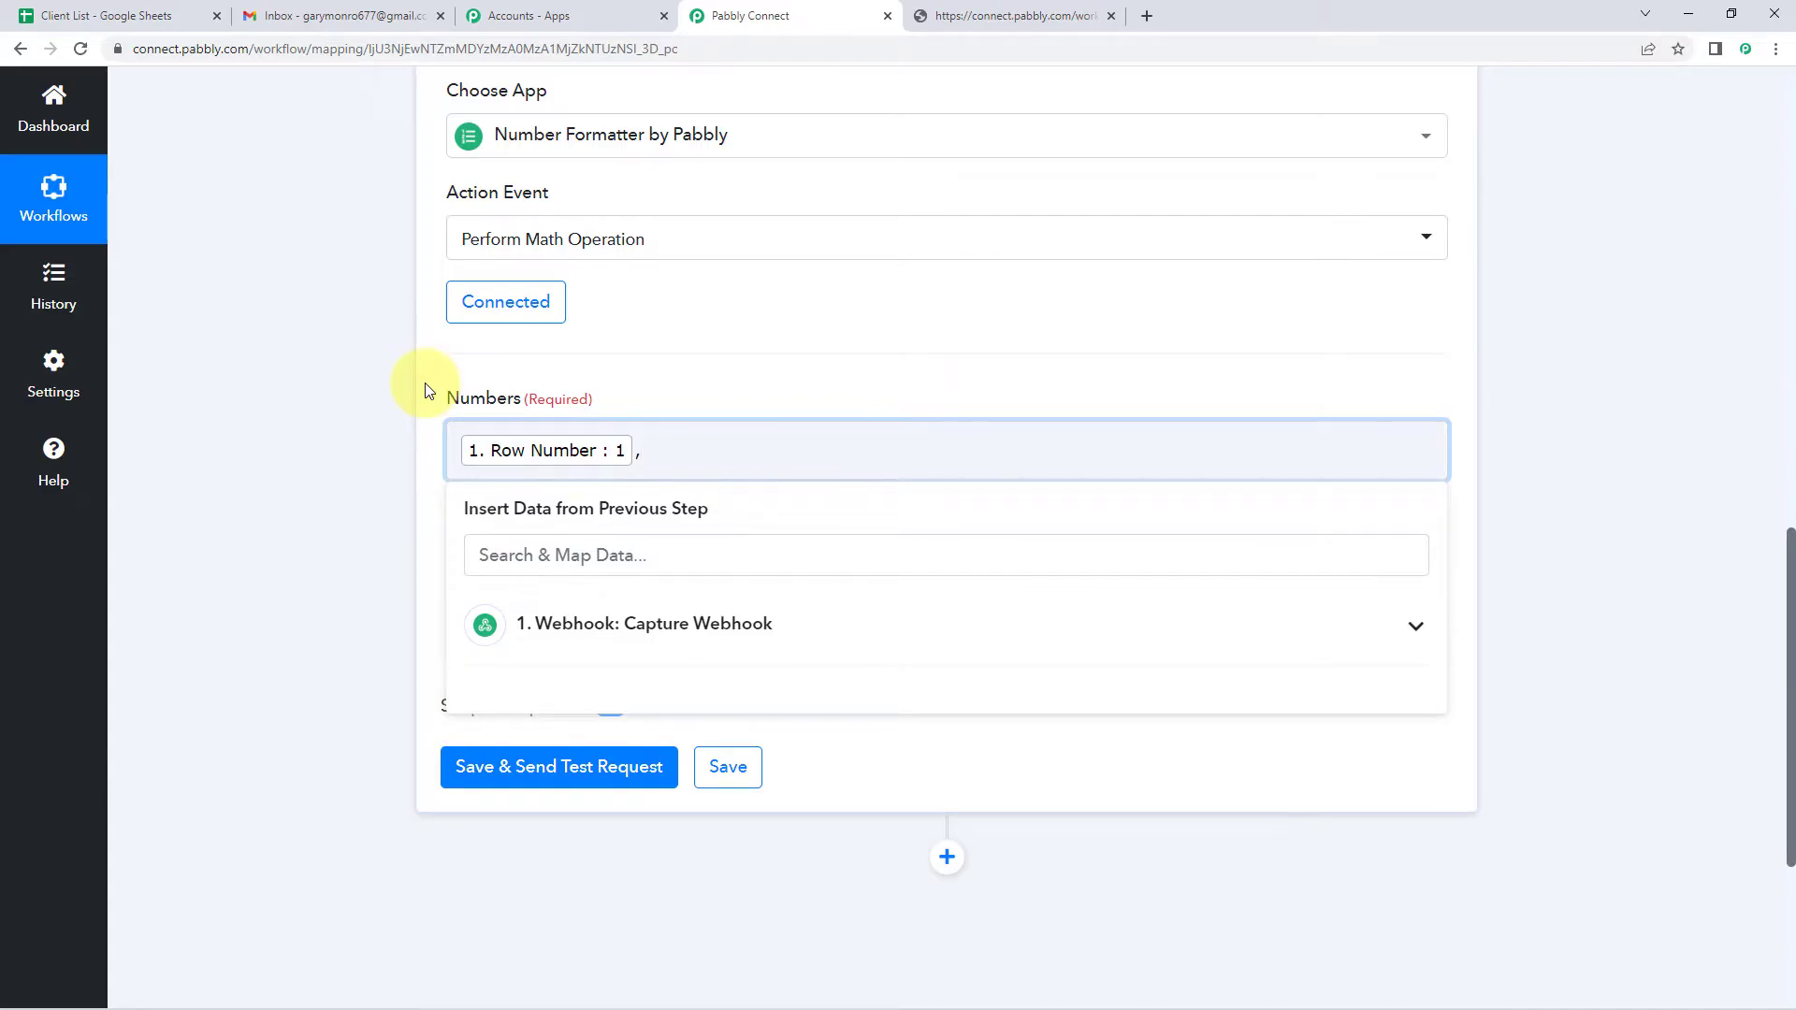
text(,1)
click(652, 372)
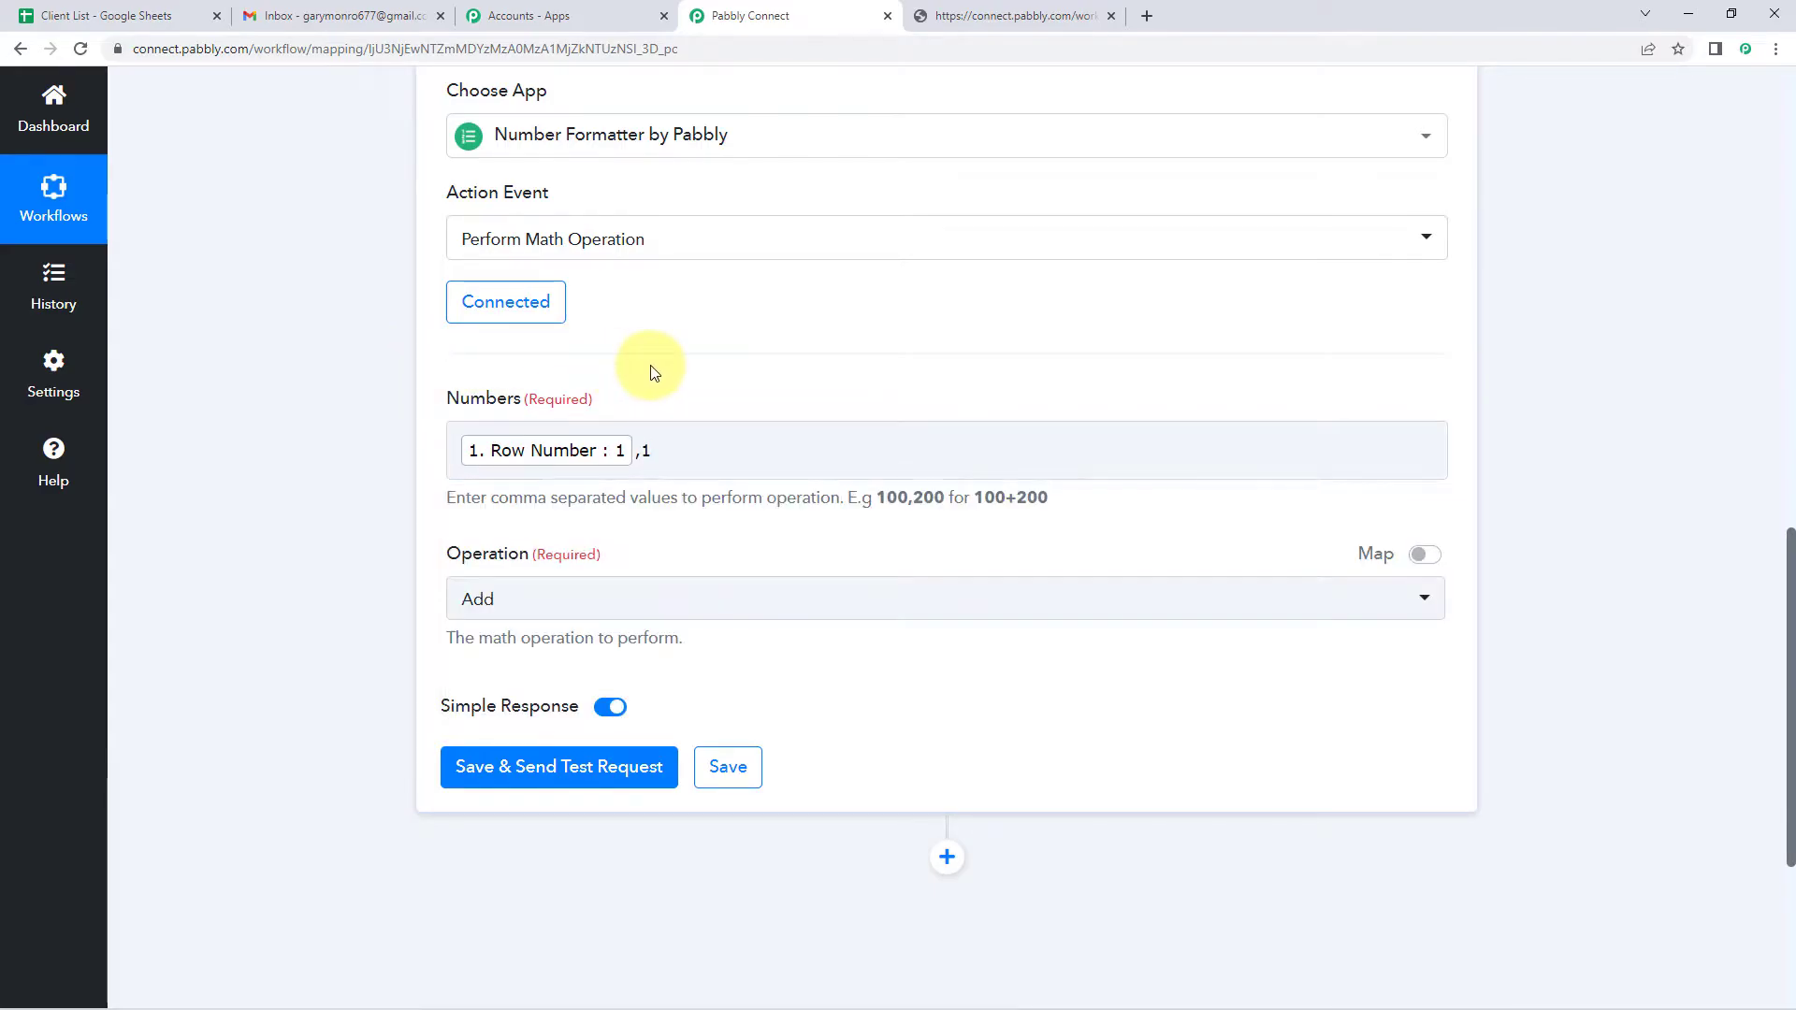
- Choose Add as the math operation, then save the Number Formatter step and send its test request
scroll(951, 405, up, 10)
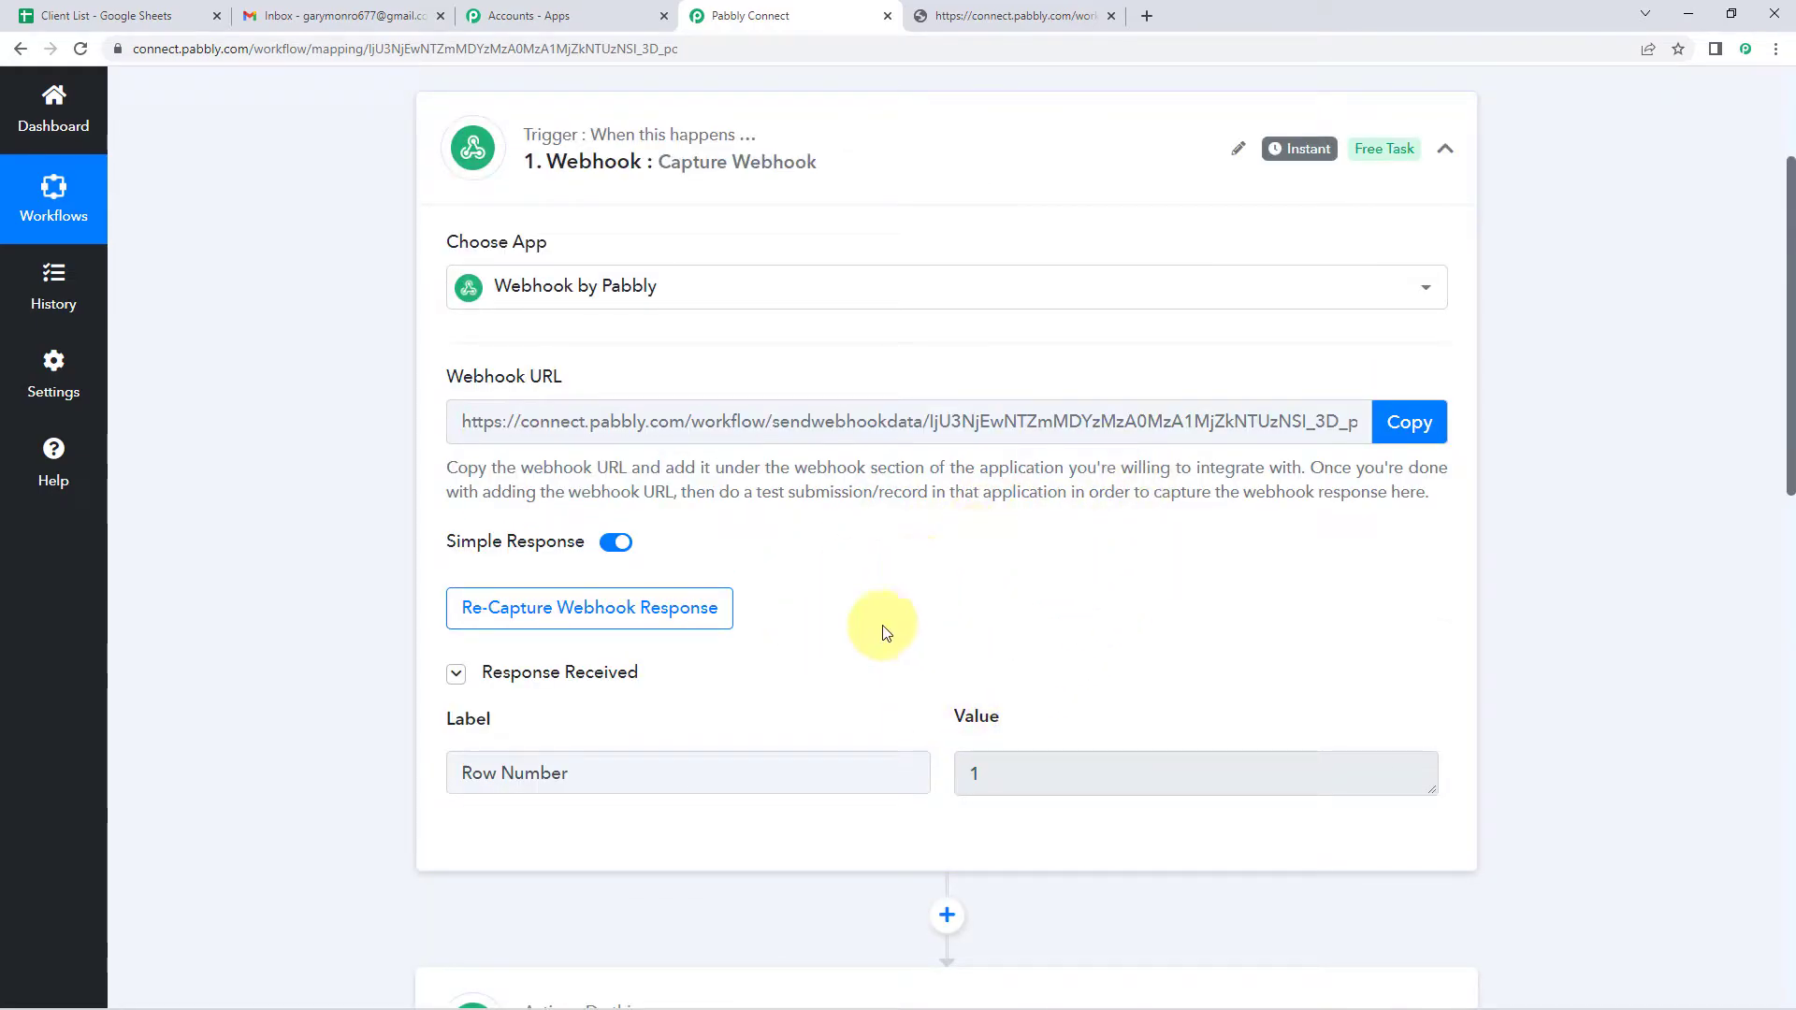
scroll(978, 524, down, 7)
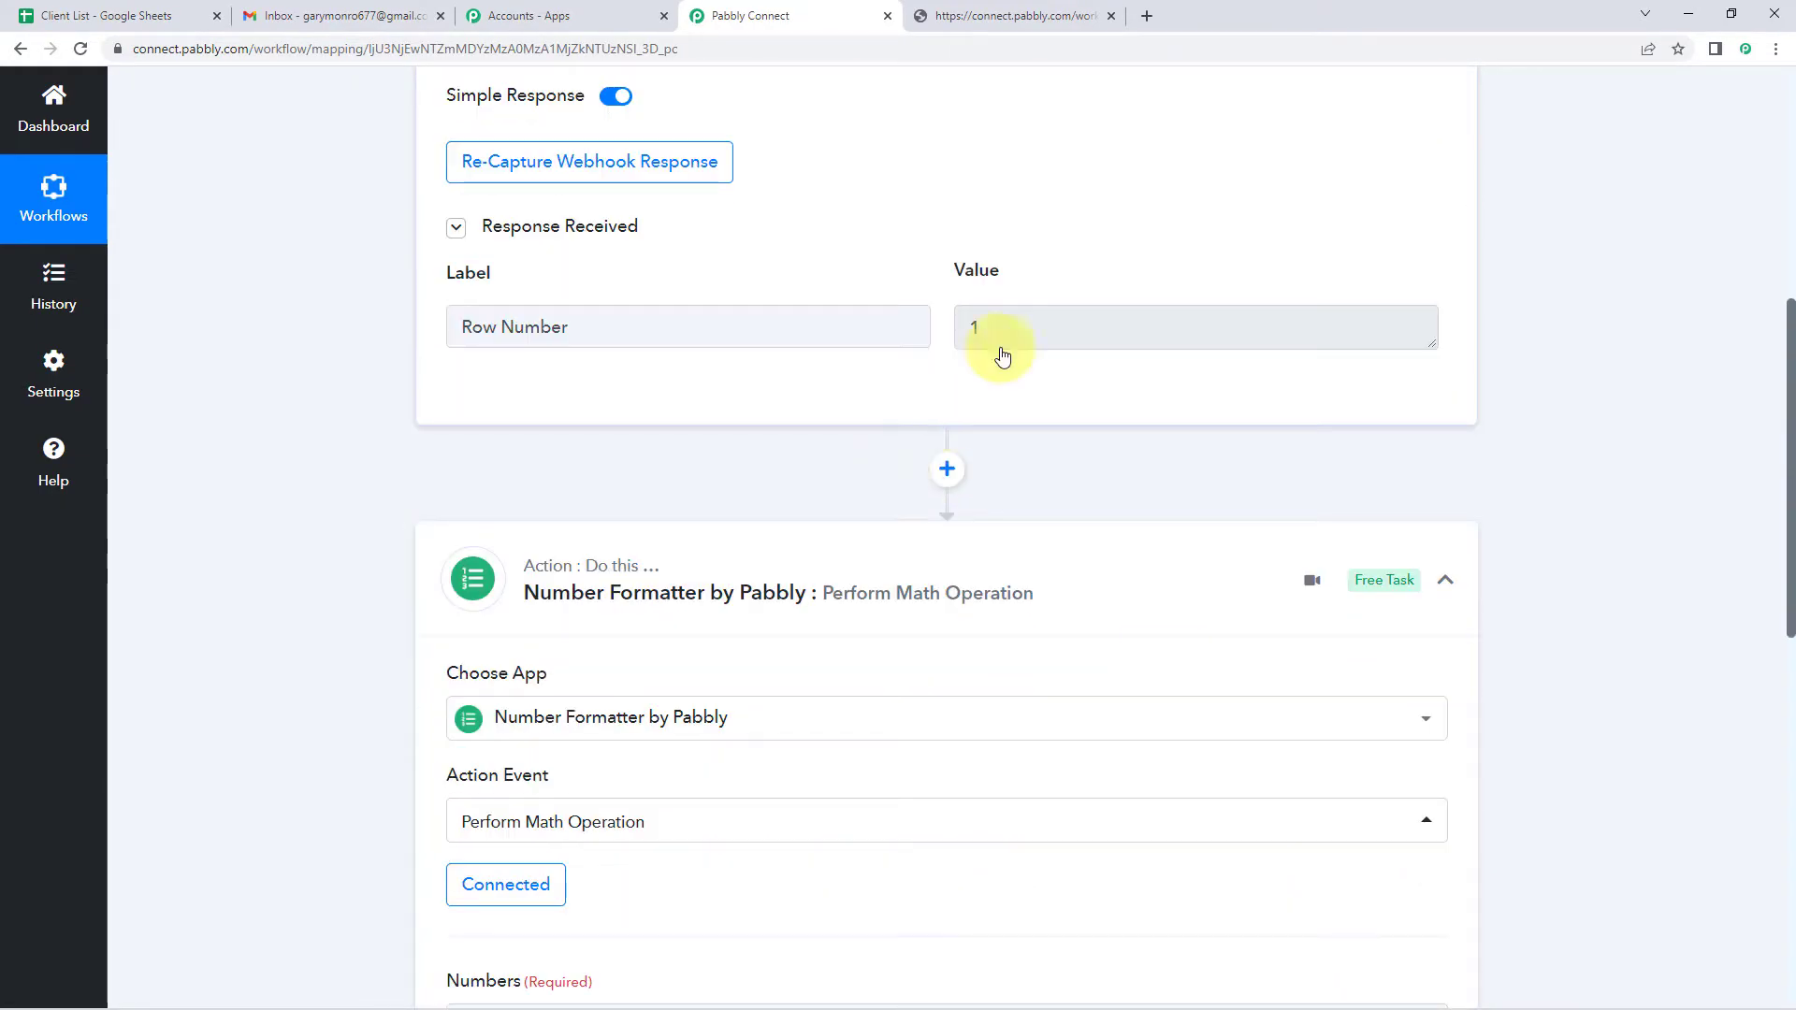
scroll(645, 617, down, 2)
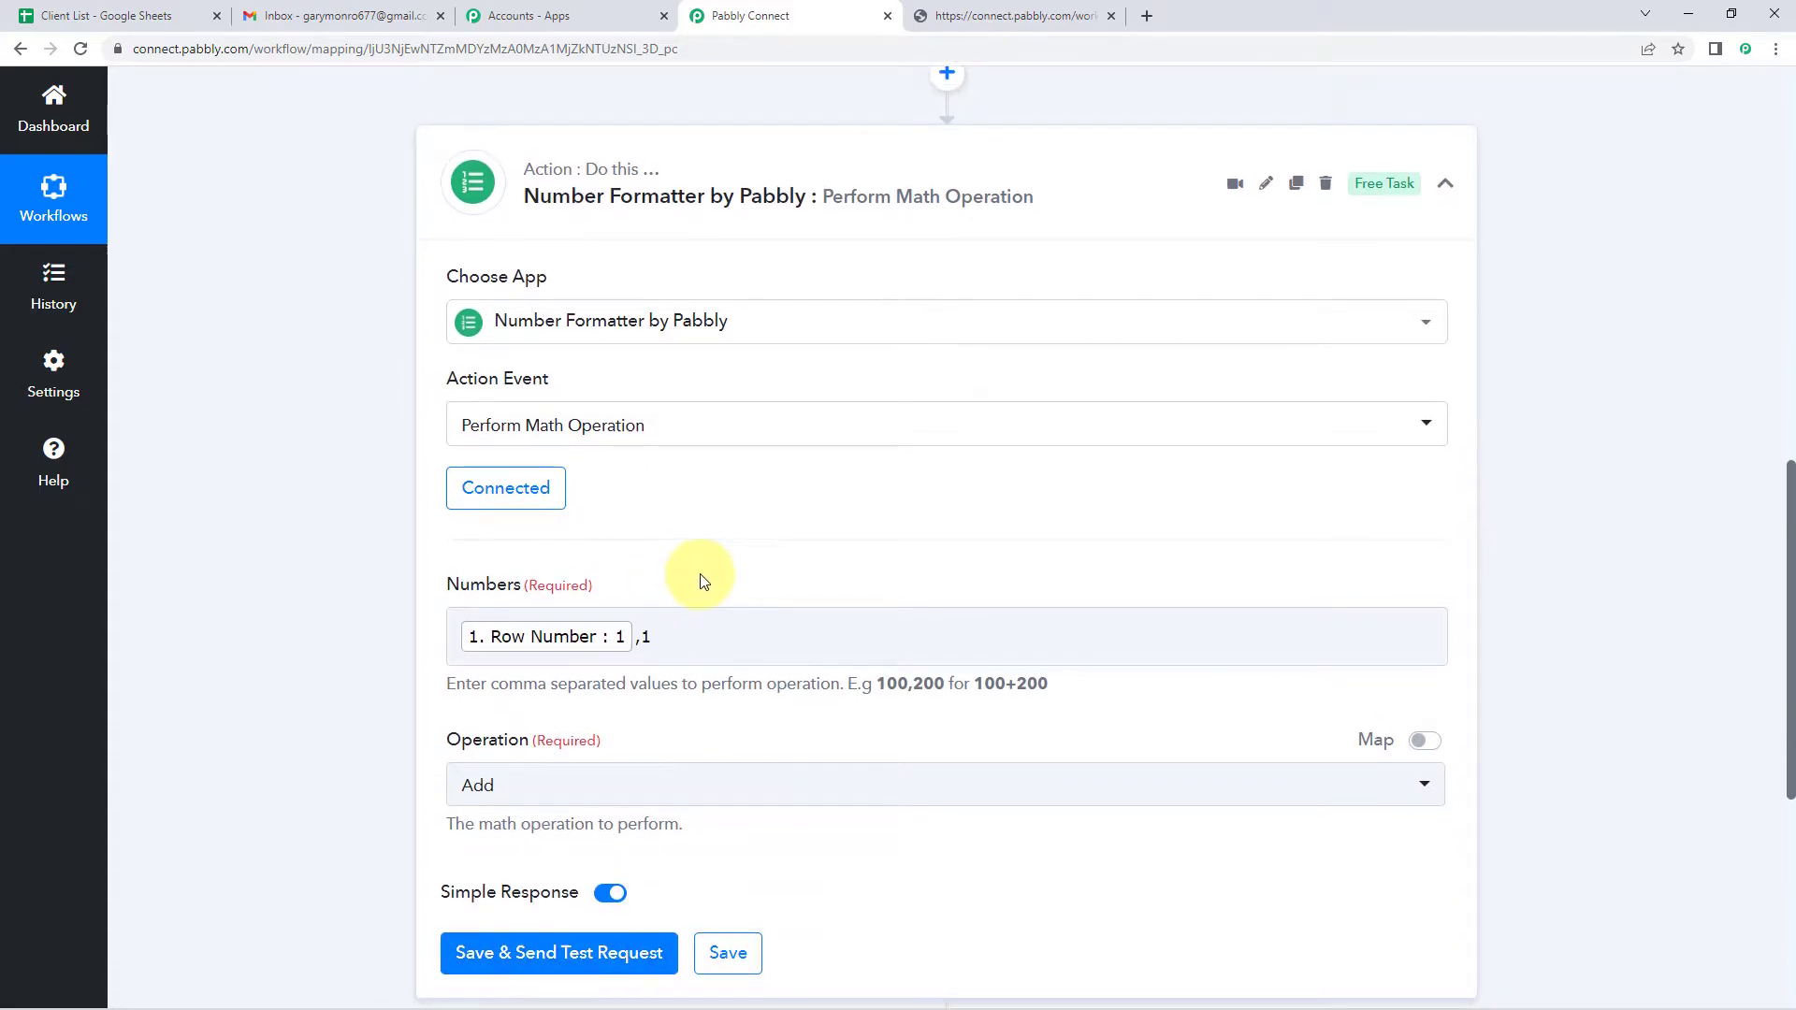
scroll(655, 561, down, 2)
scroll(608, 486, down, 1)
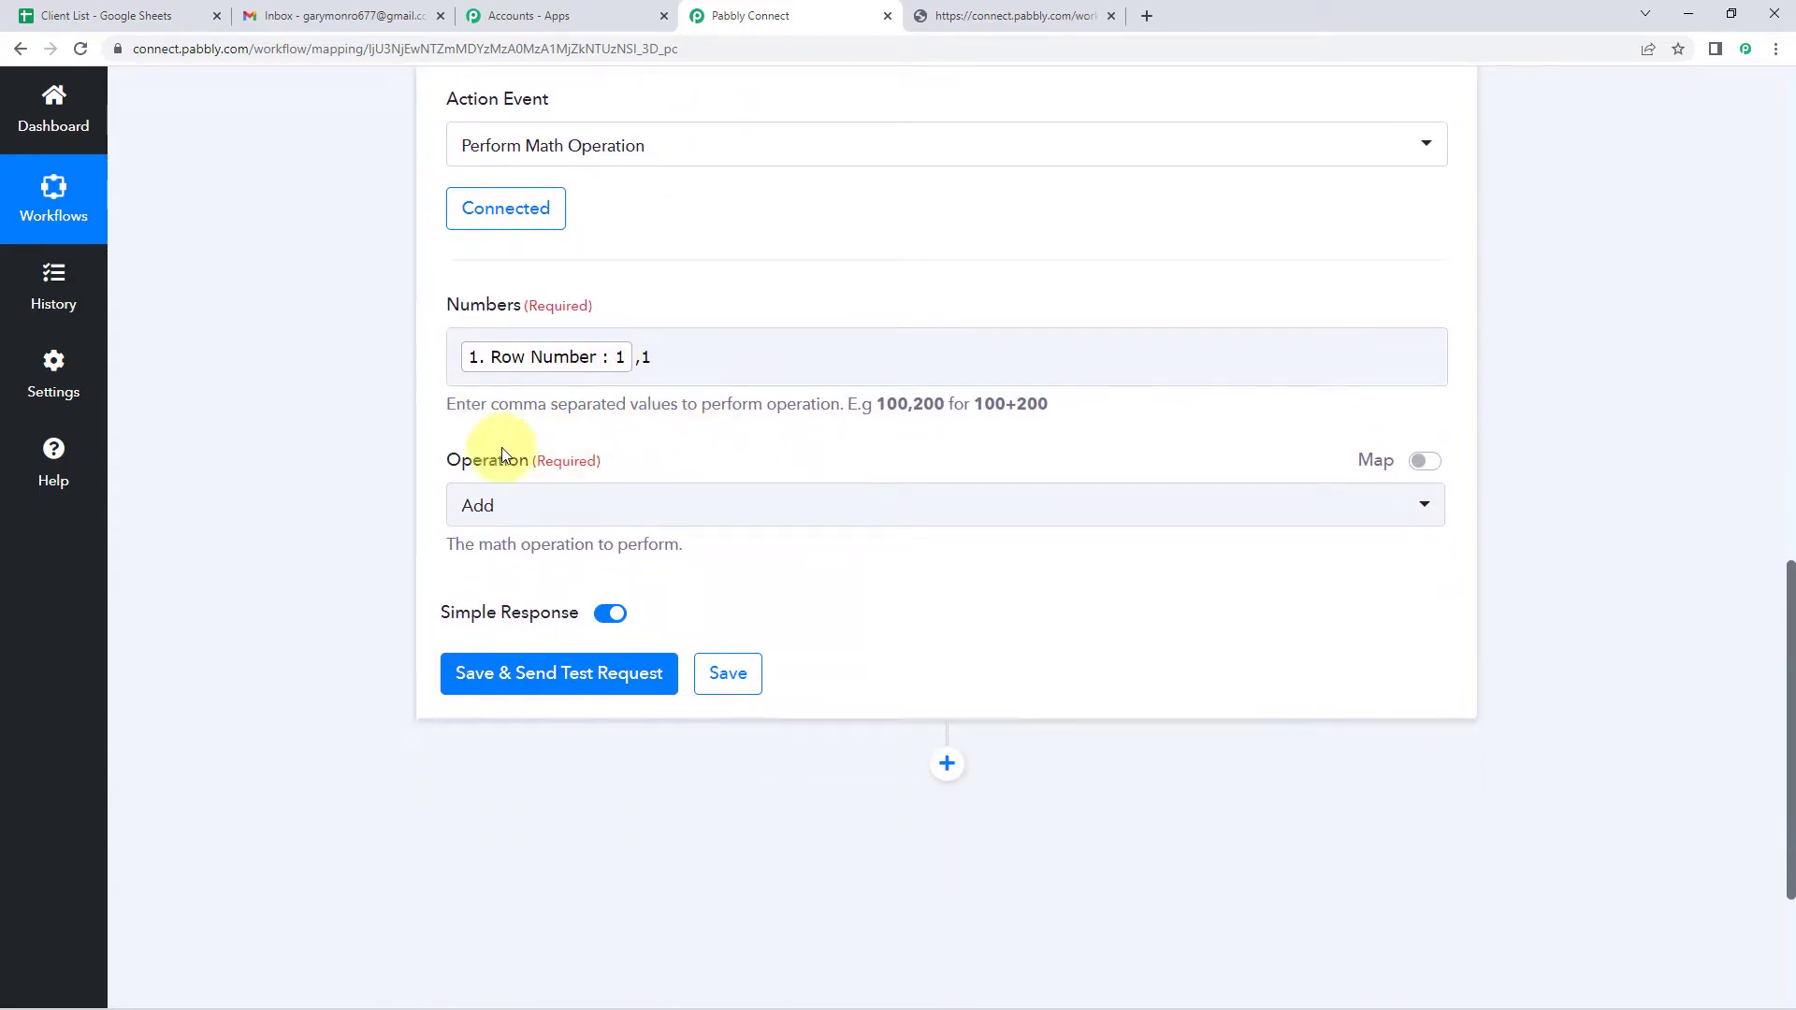
click(630, 506)
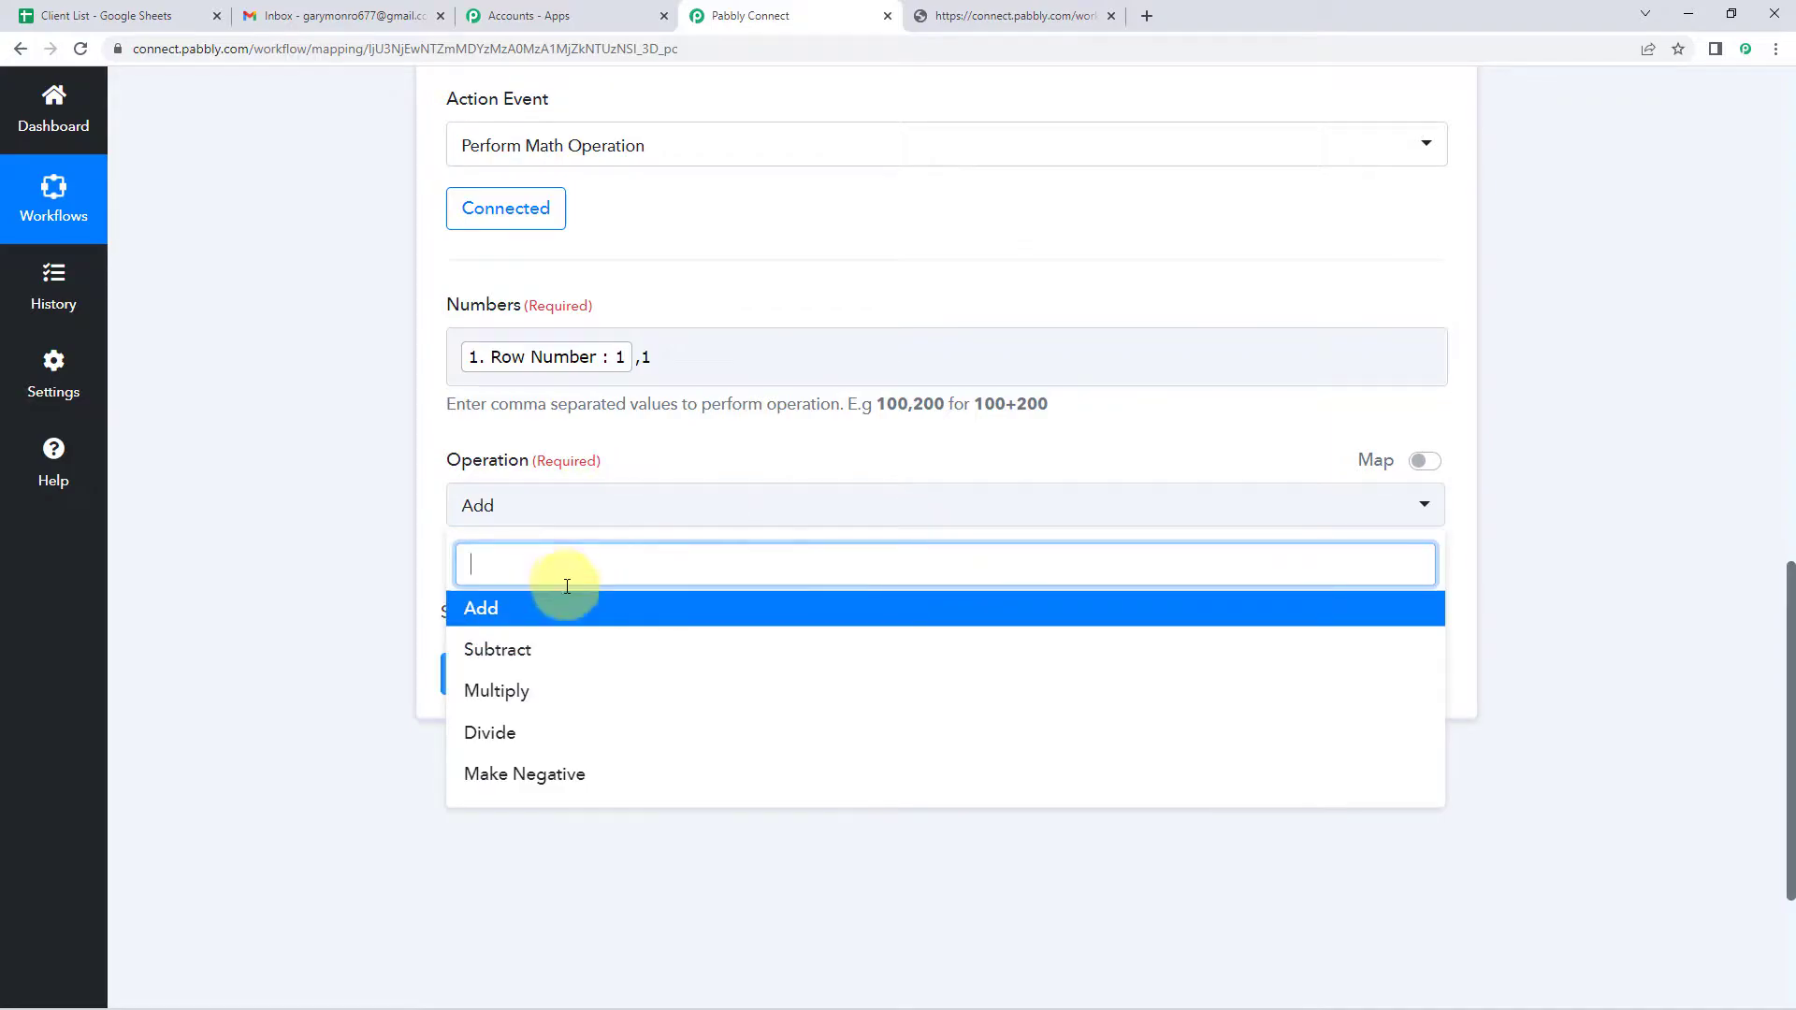
click(499, 614)
click(529, 680)
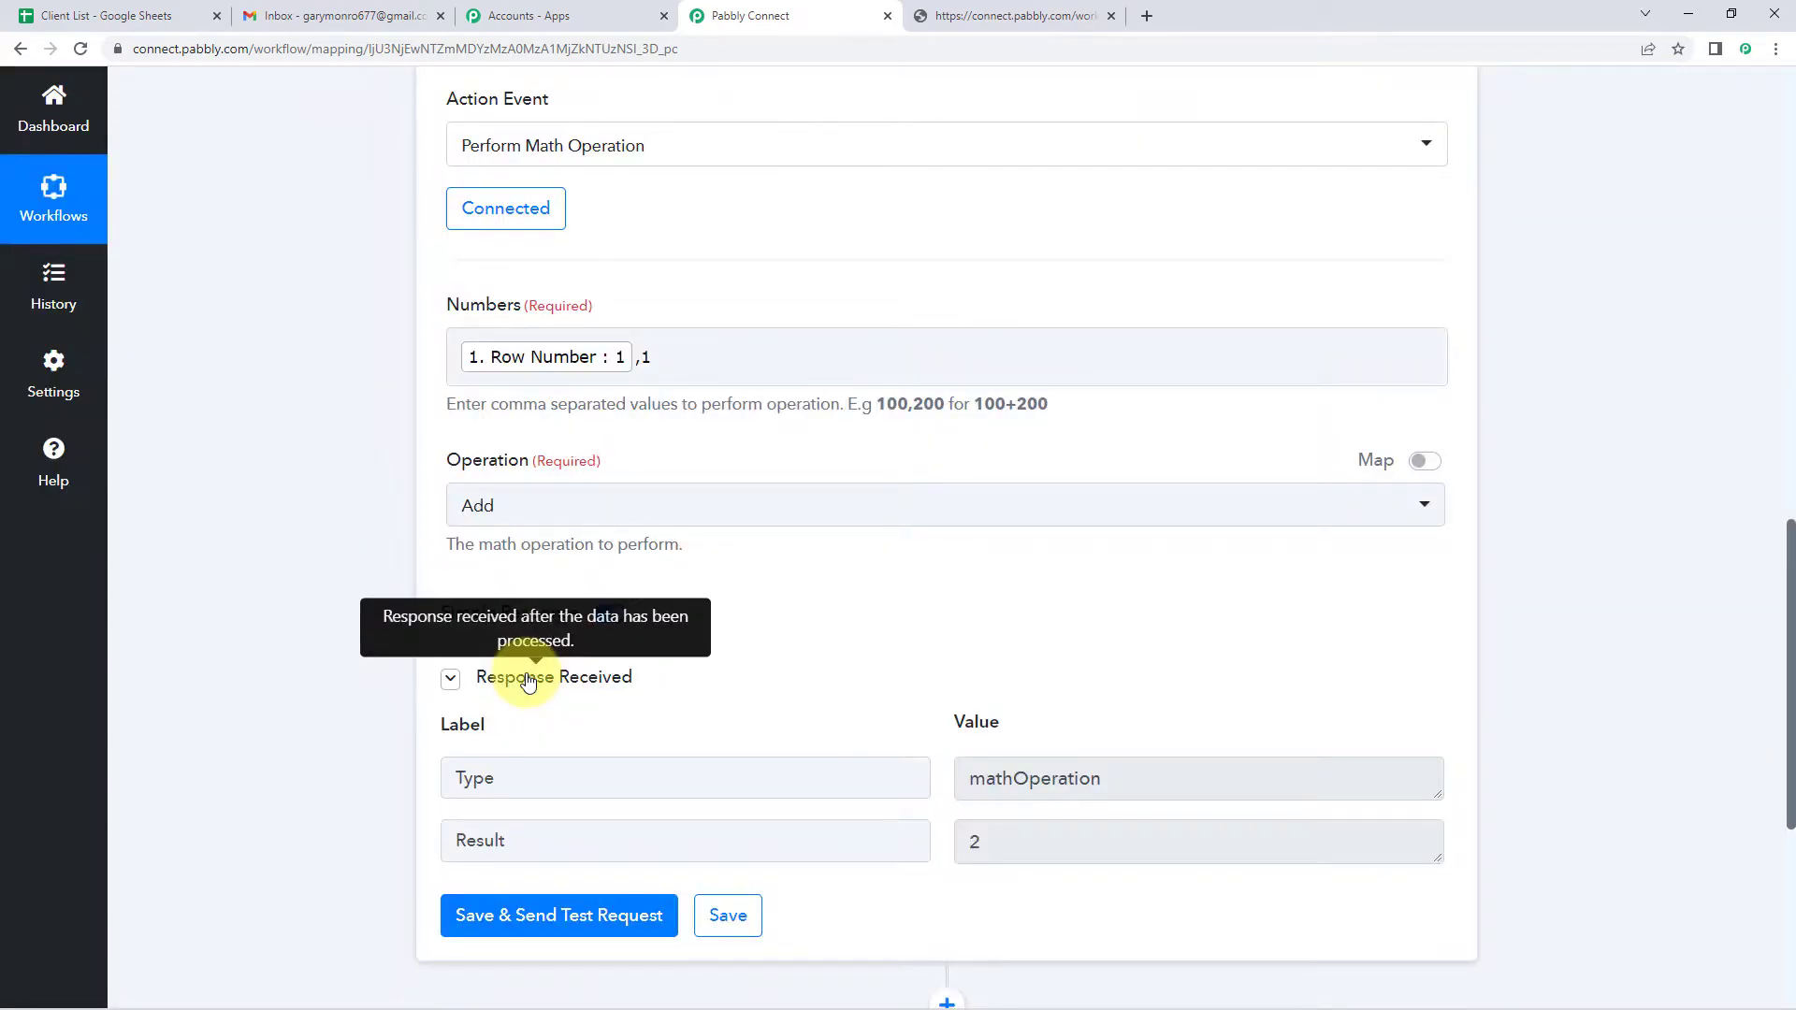
- Compare the math operation's Result with the first client row in the Client List Google Sheet and return to Pabbly Connect
scroll(528, 680, down, 3)
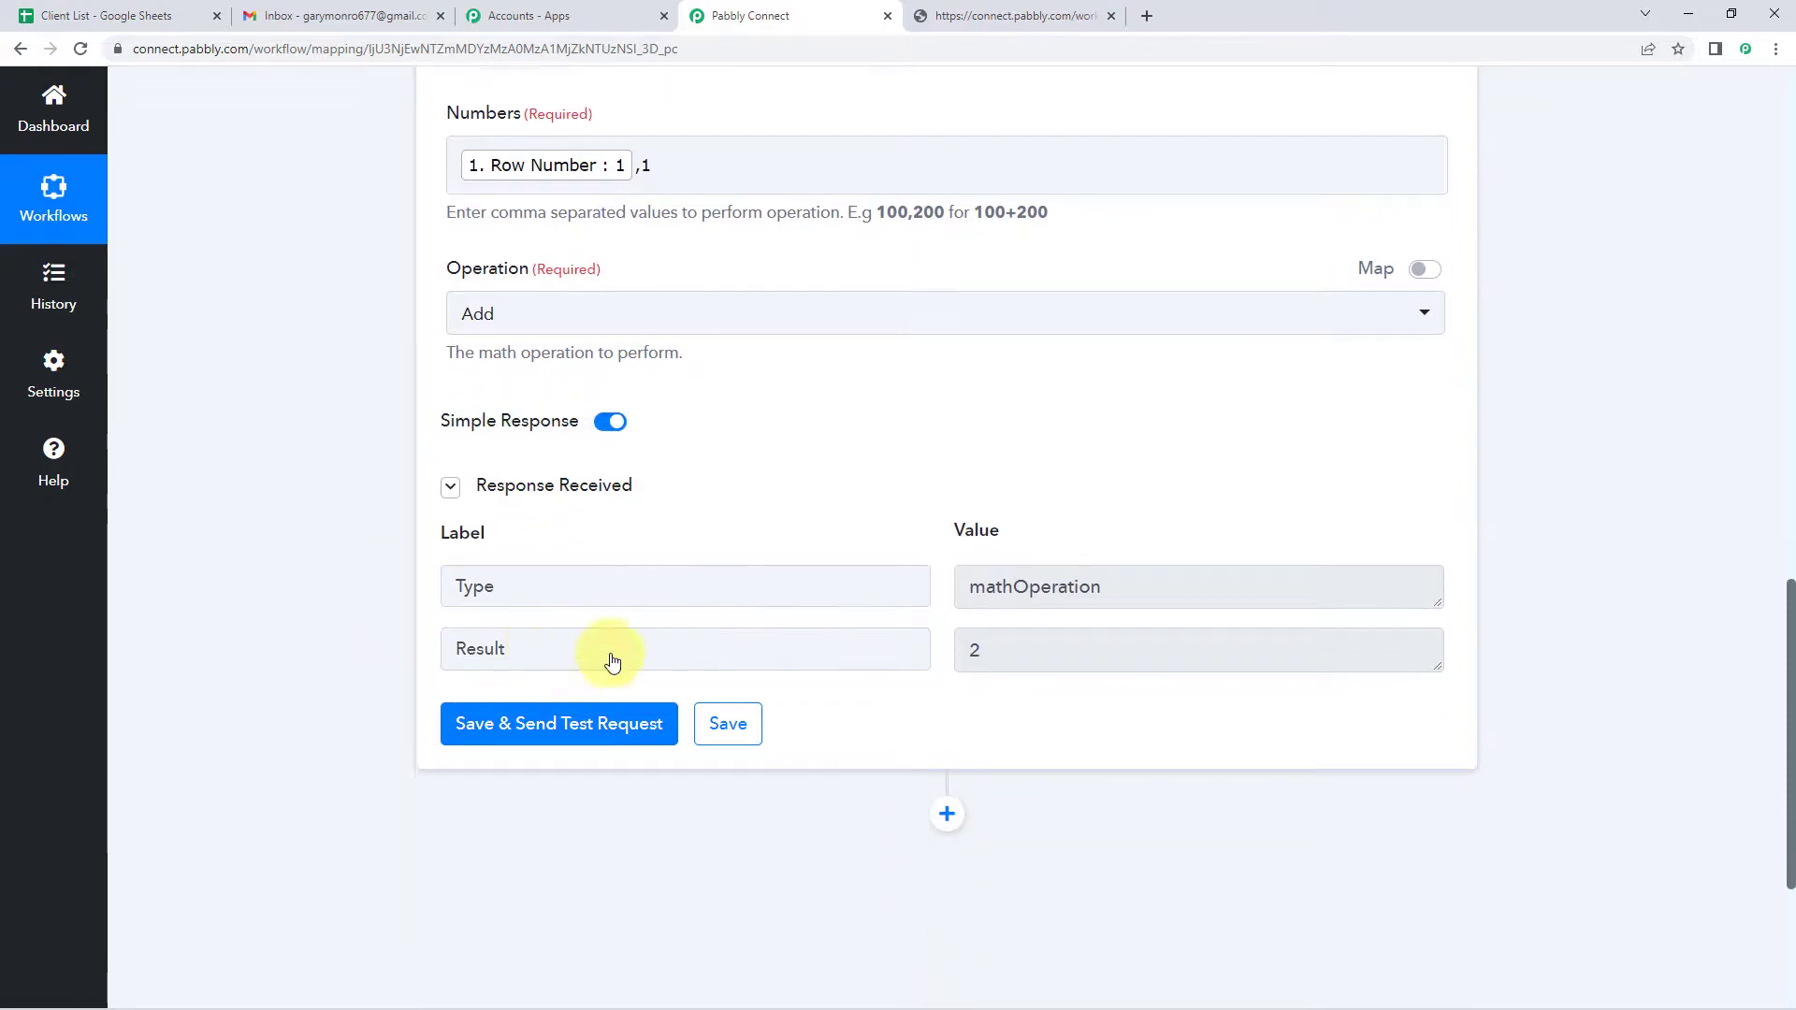
drag(1033, 557, 940, 554)
click(918, 430)
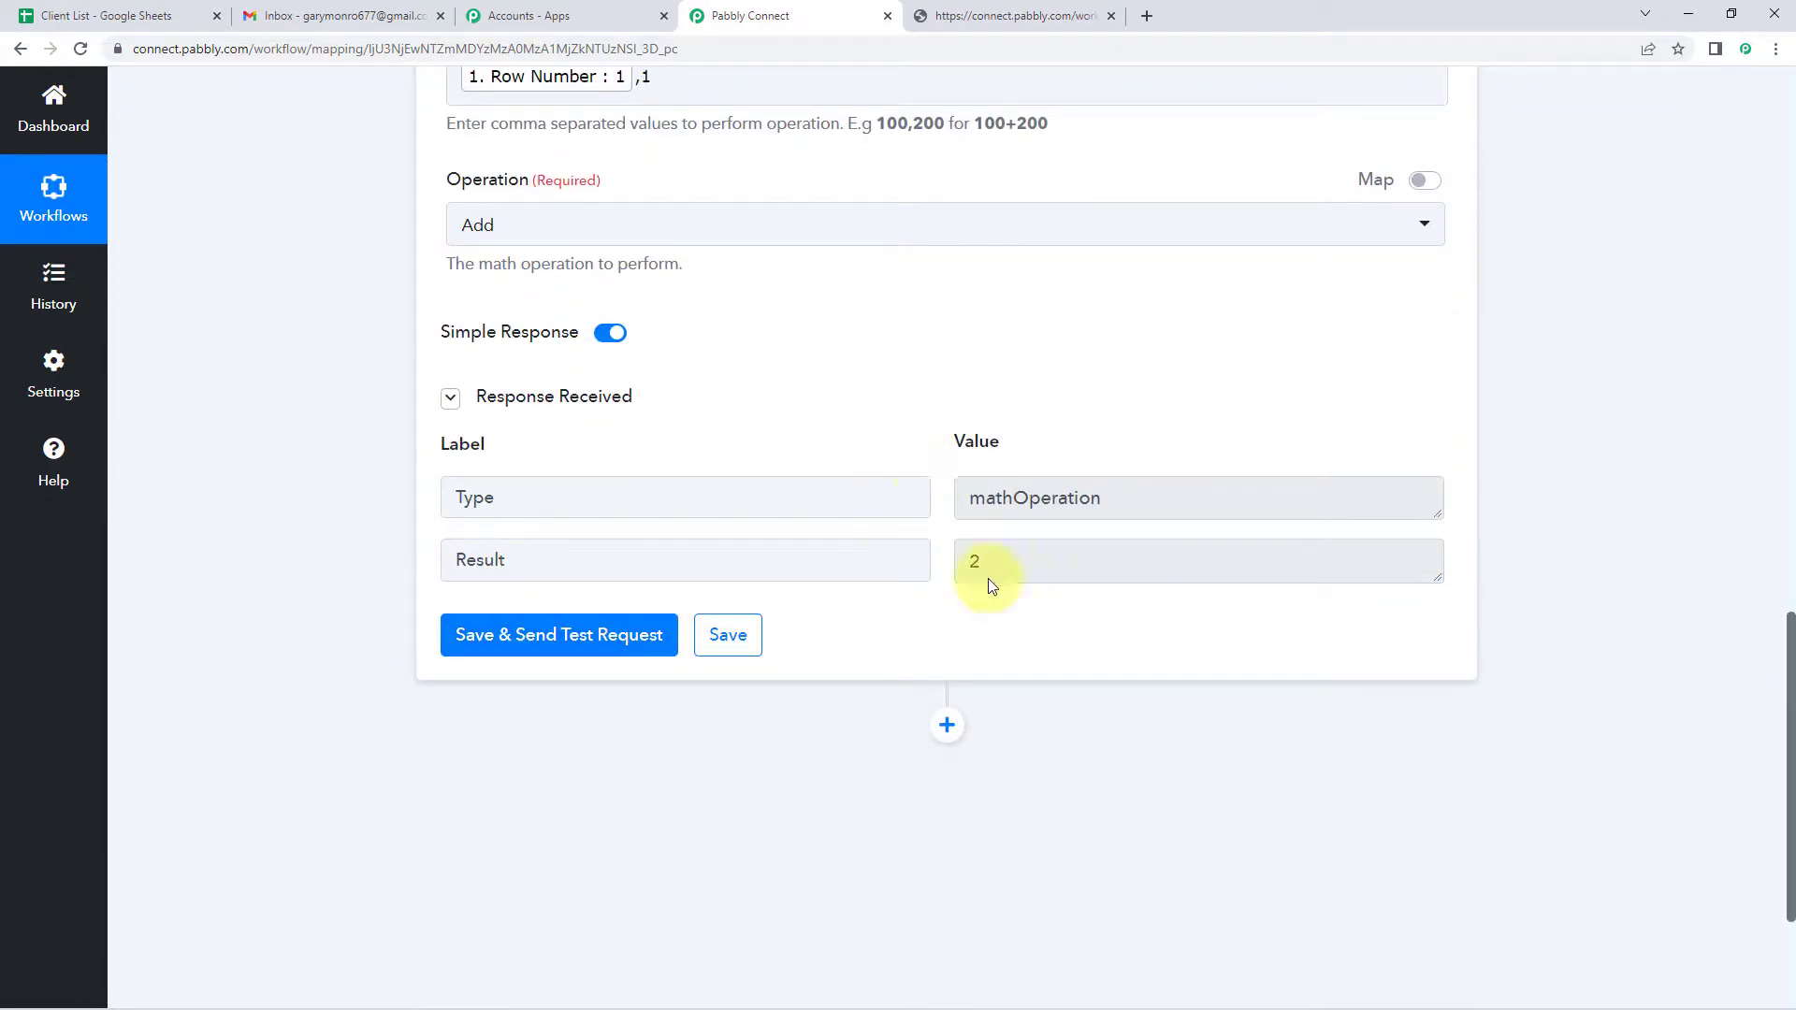
click(51, 14)
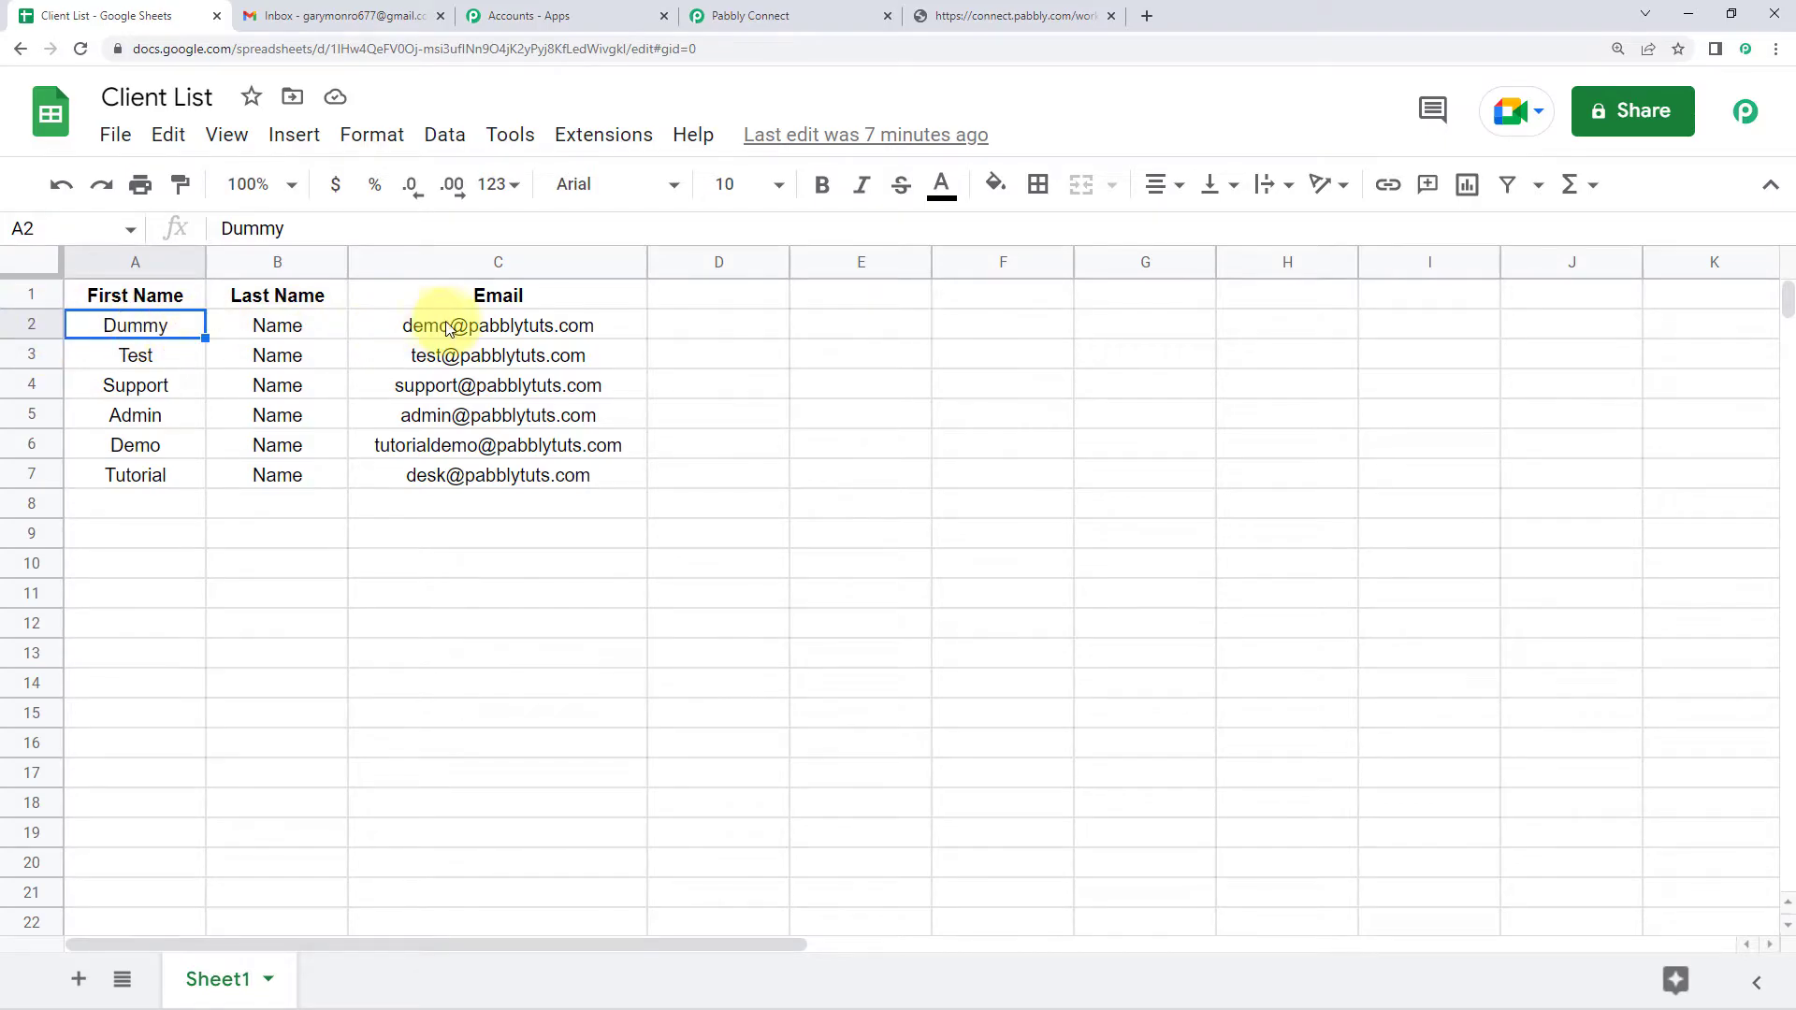
click(812, 11)
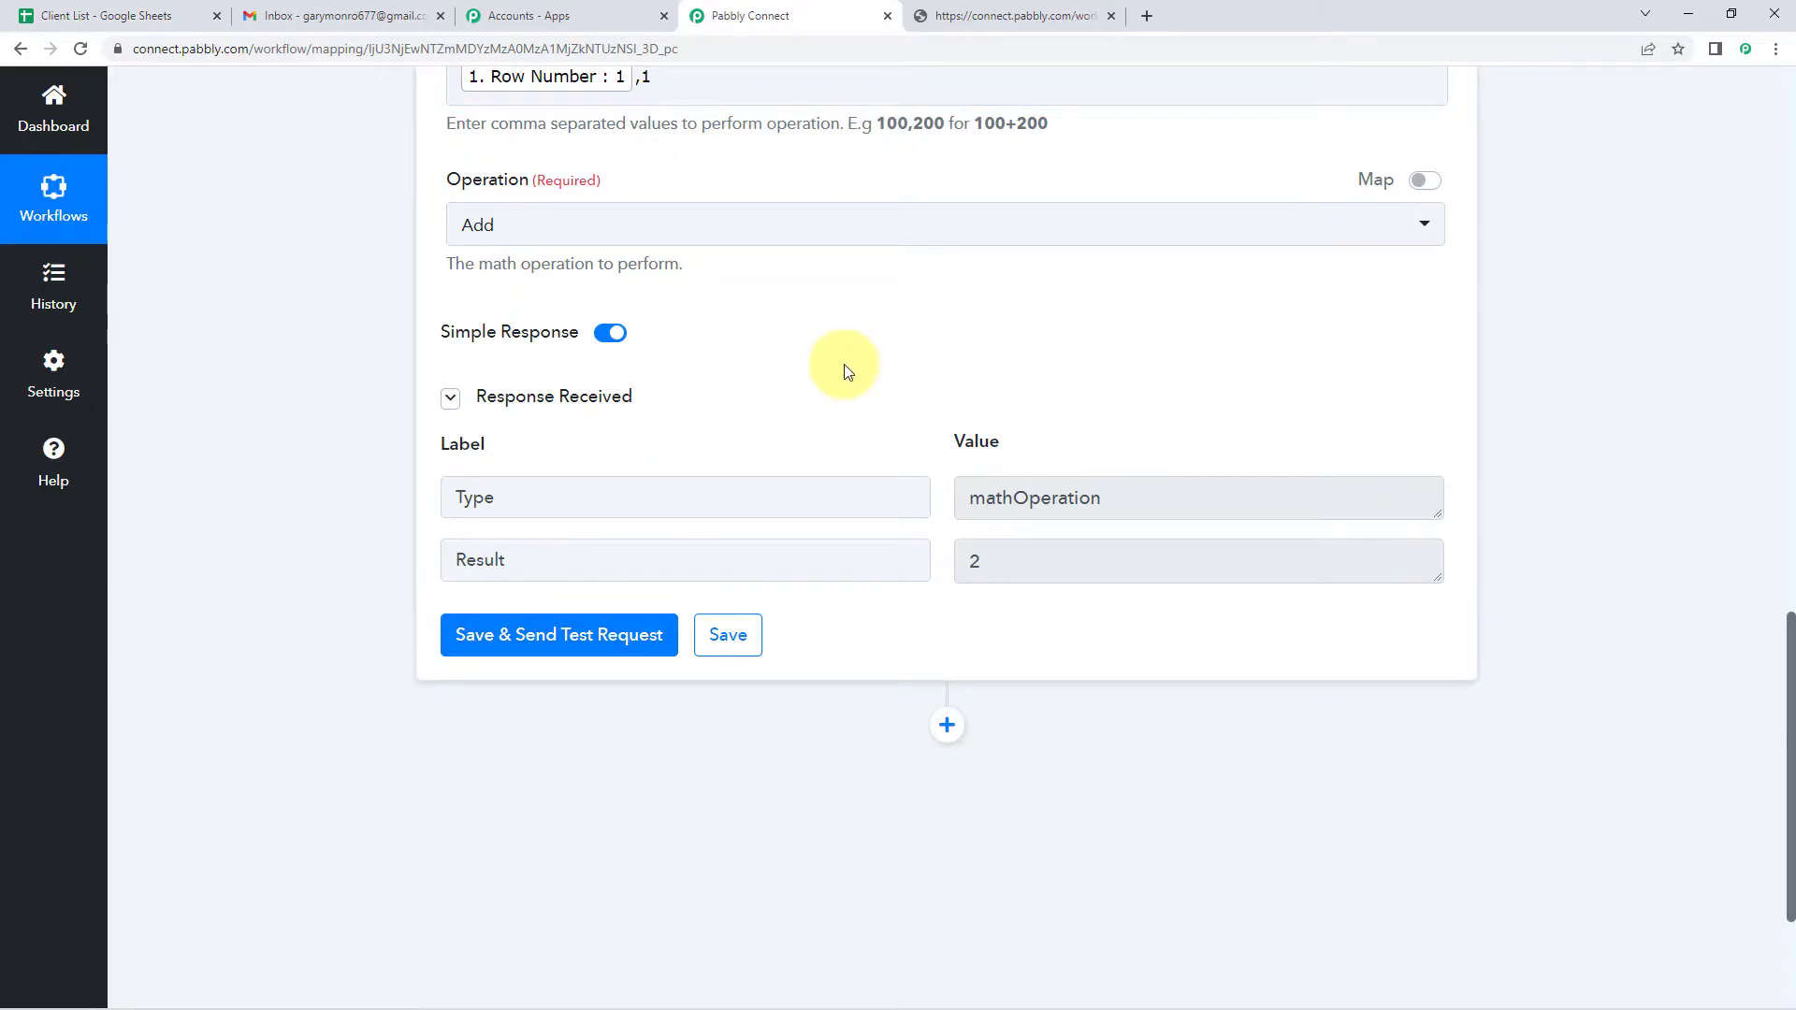
- Duplicate the Number Formatter action step and confirm the cloning
scroll(844, 371, up, 7)
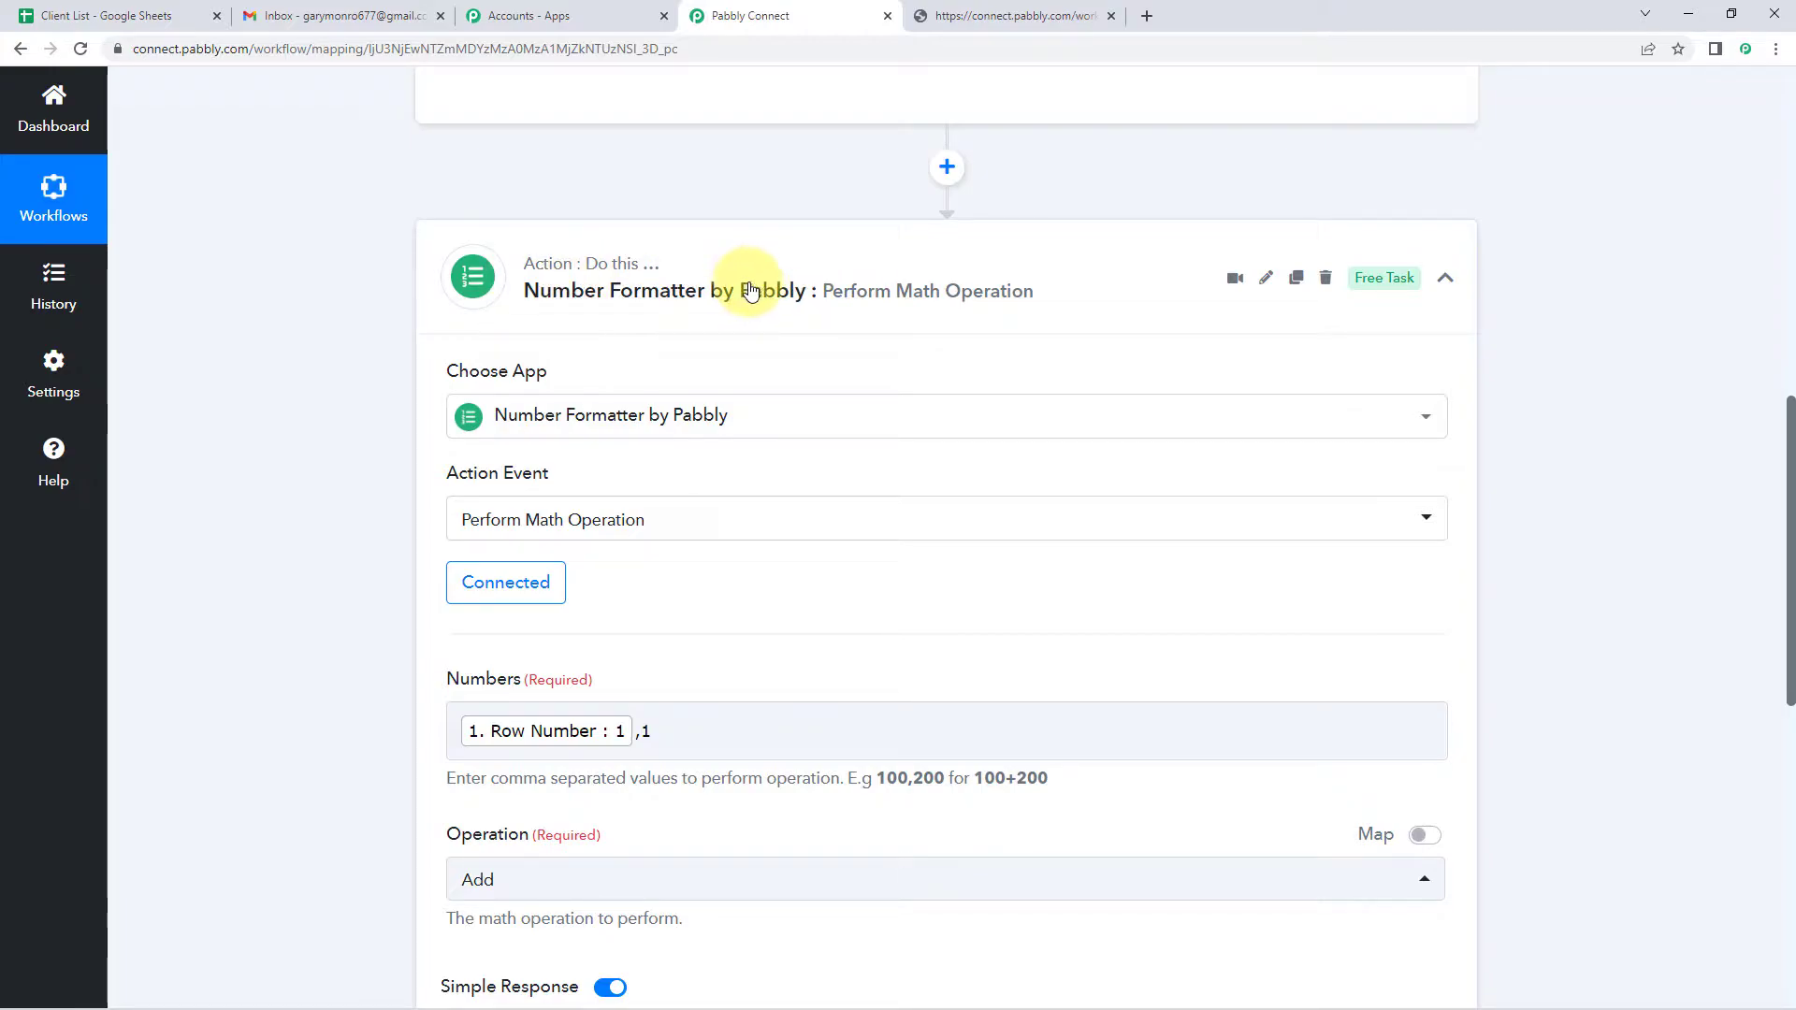
click(1300, 284)
click(822, 646)
click(898, 642)
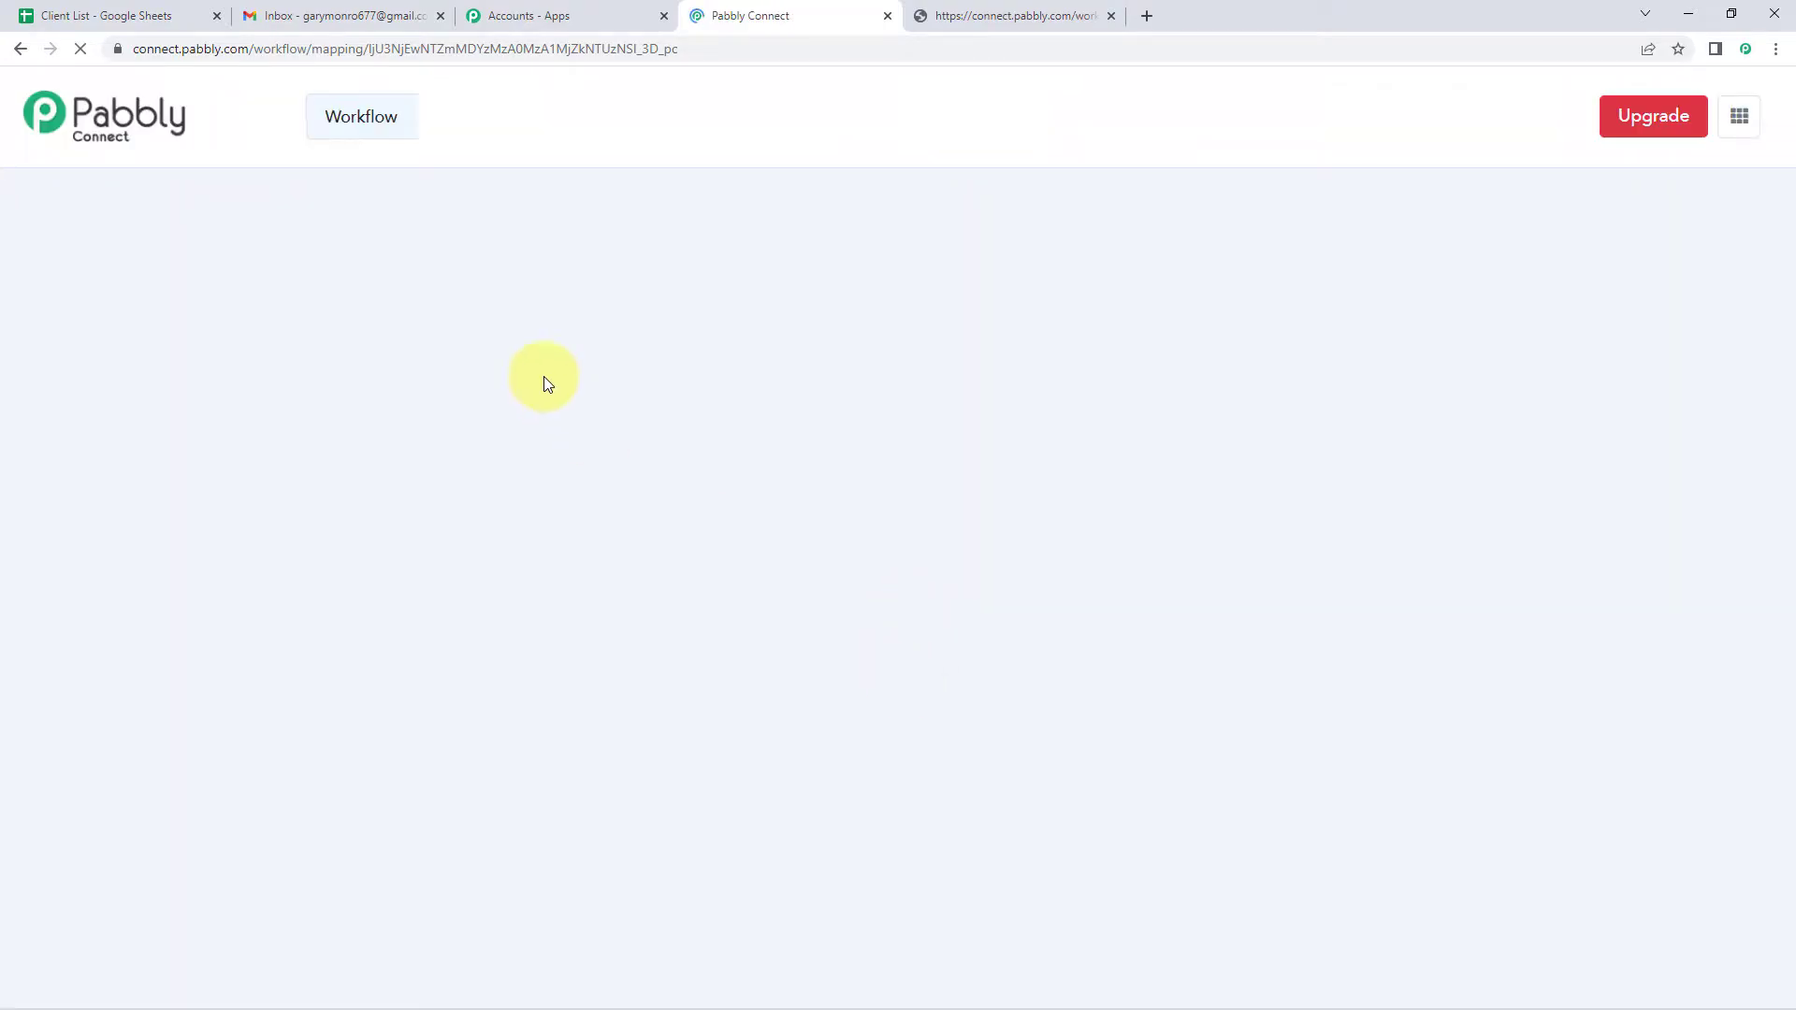
- Expand the original Number Formatter step and review its Numbers and Operation settings
scroll(874, 580, down, 7)
click(792, 393)
scroll(621, 396, down, 4)
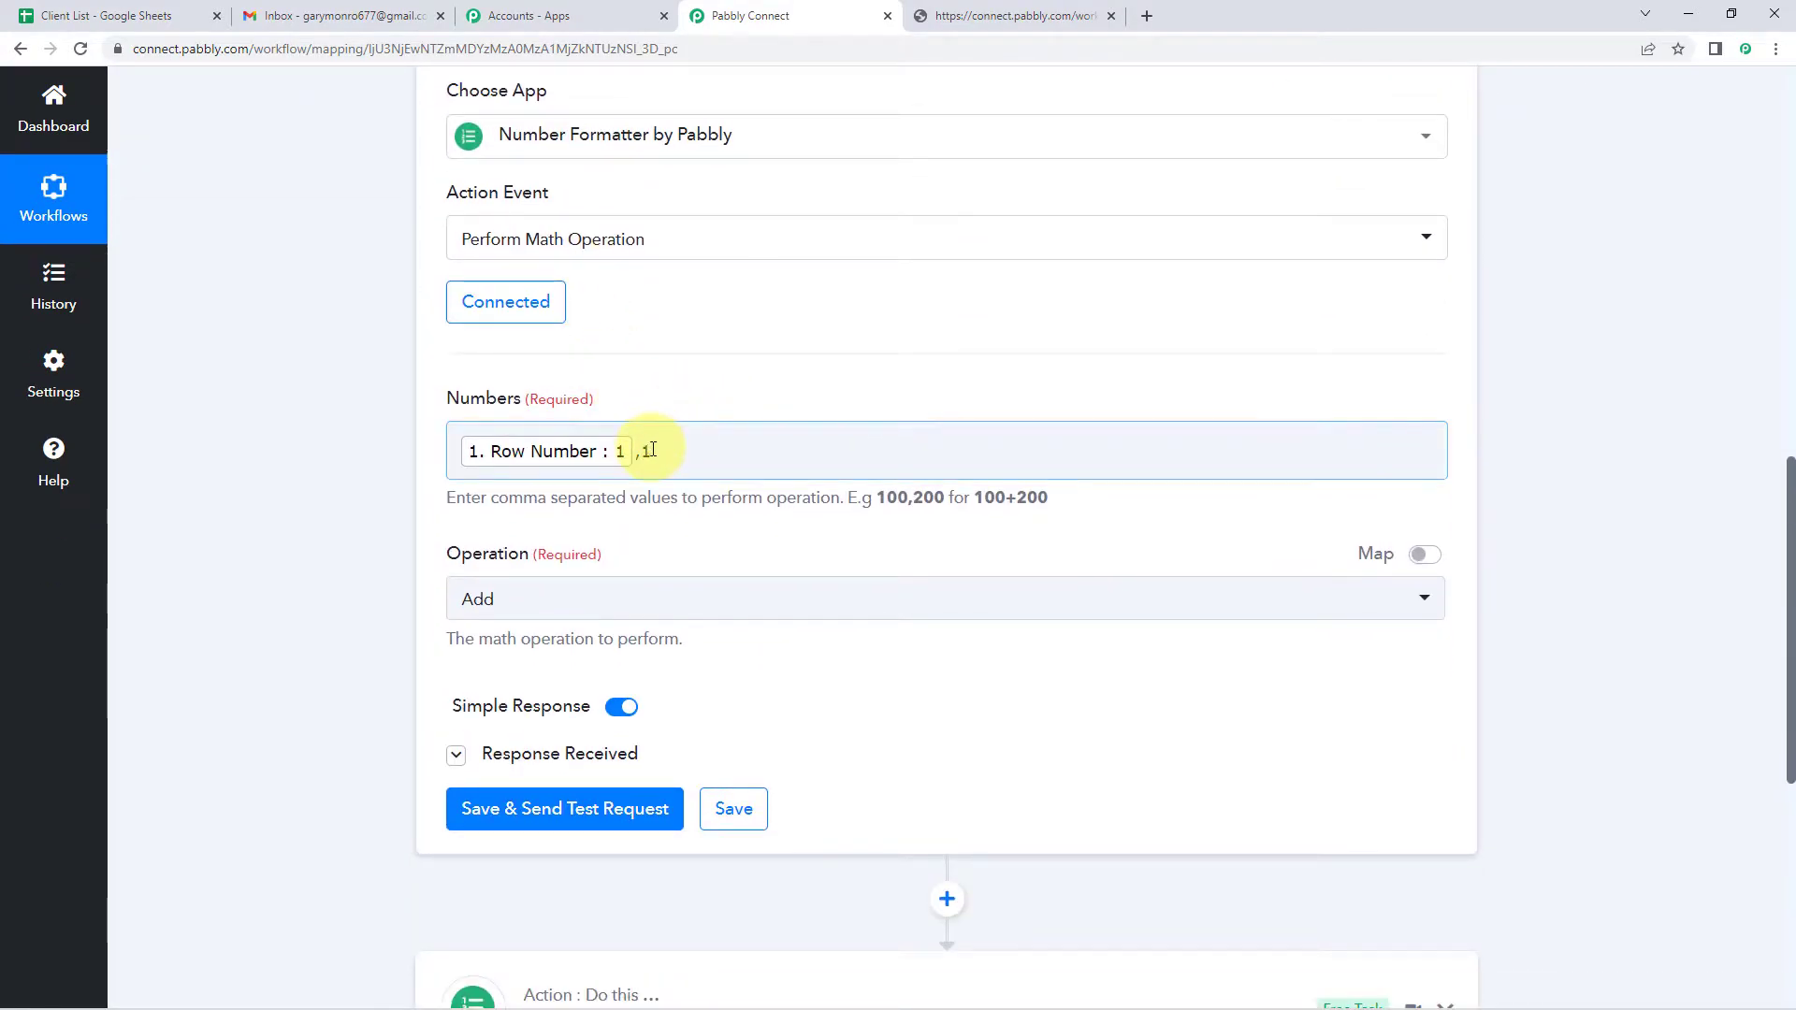
click(719, 381)
scroll(728, 382, down, 2)
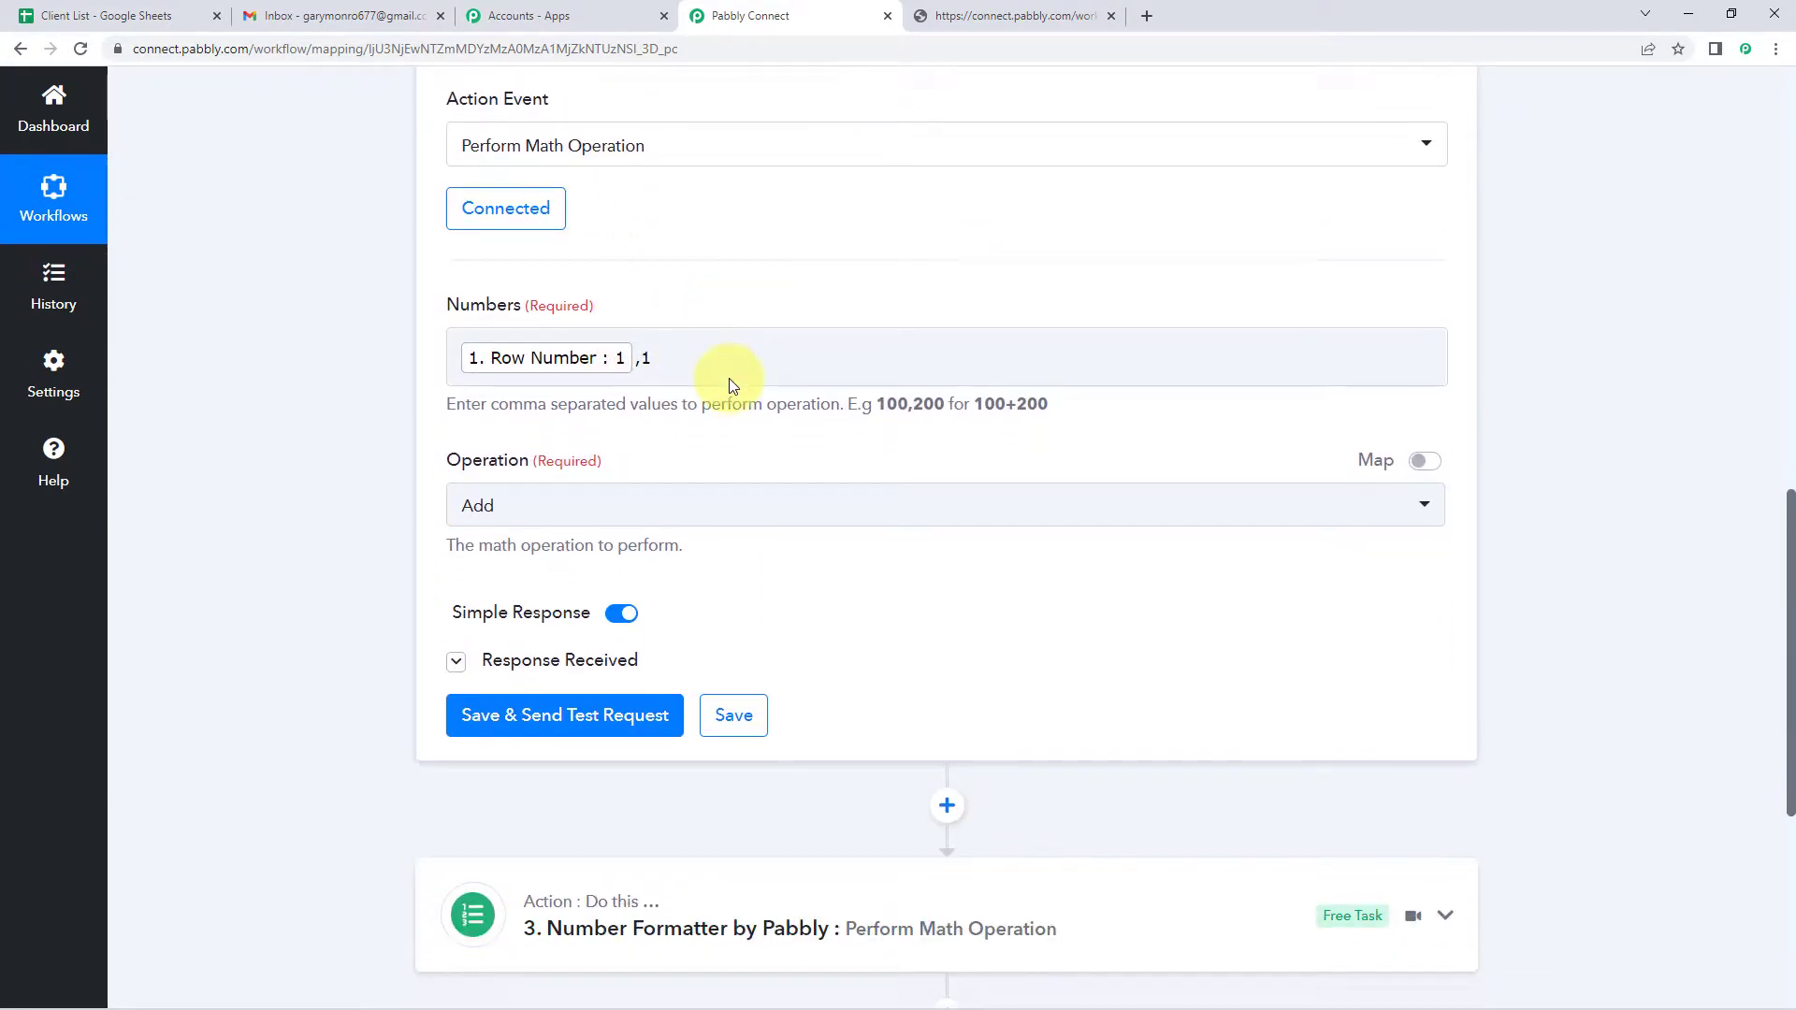
- In the duplicated Number Formatter step 3, change the number added to the mapped Row Number to 2
scroll(733, 383, down, 3)
click(686, 560)
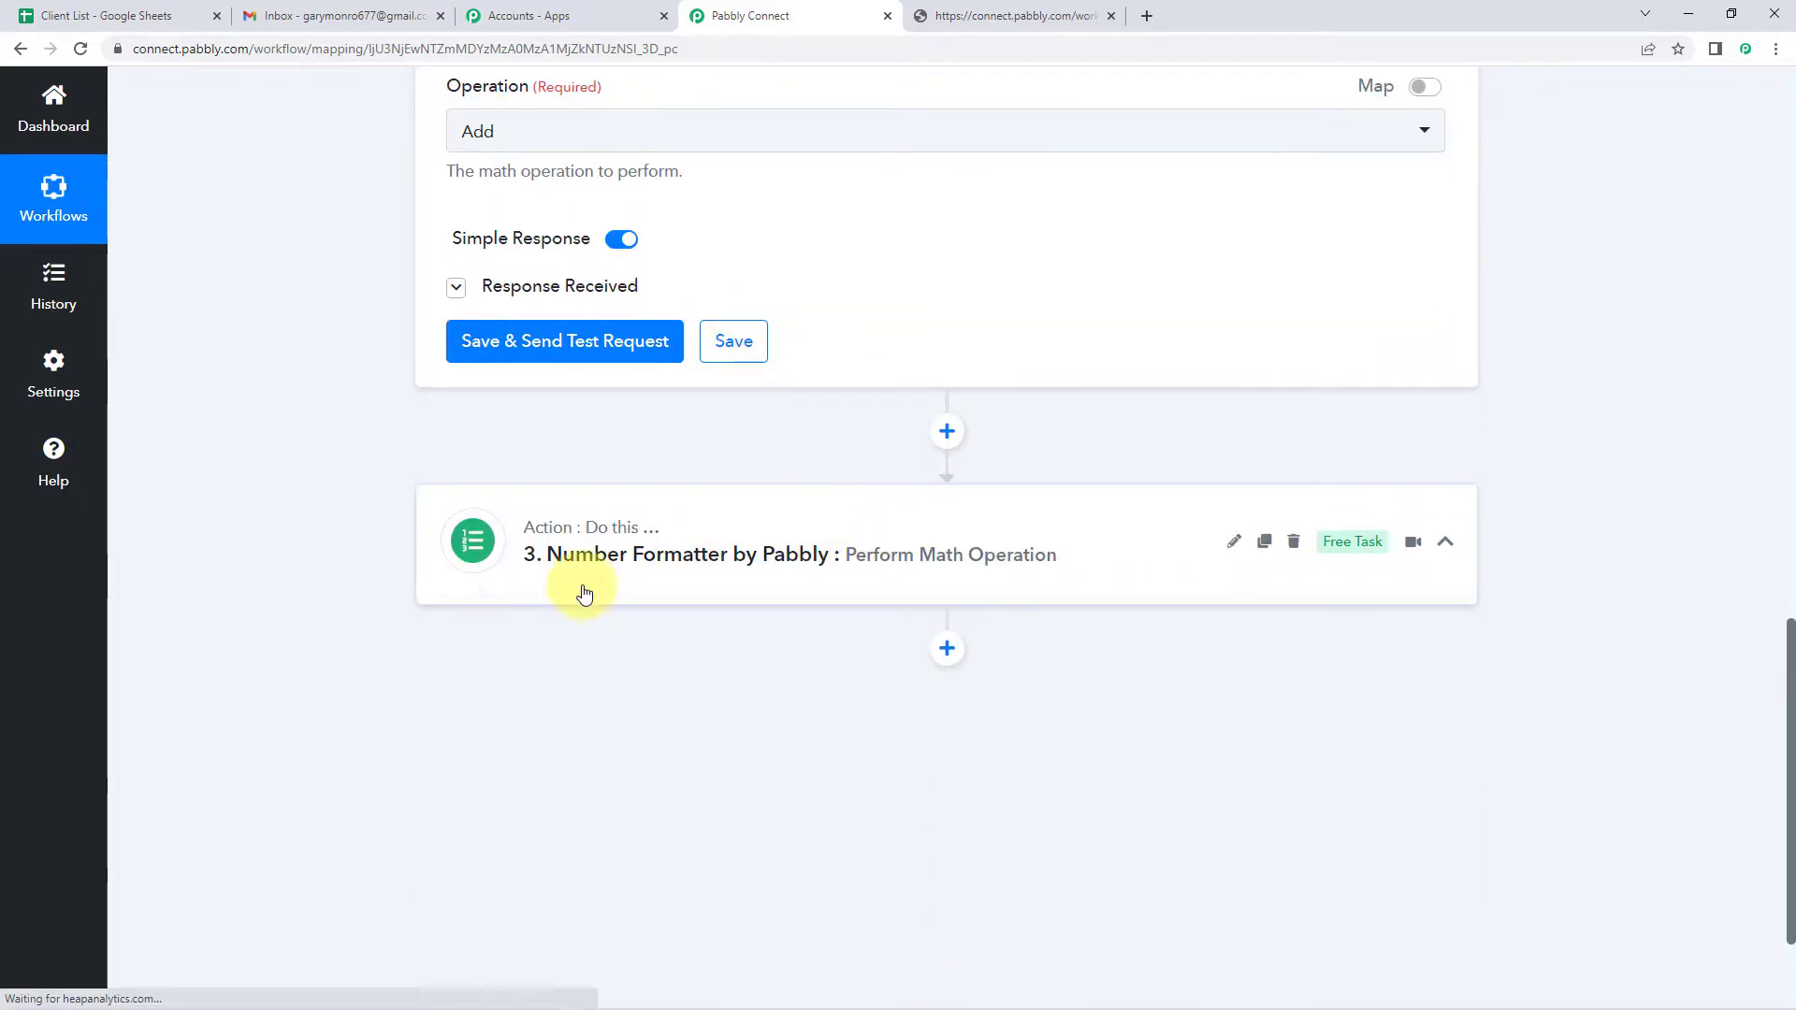
scroll(331, 602, down, 5)
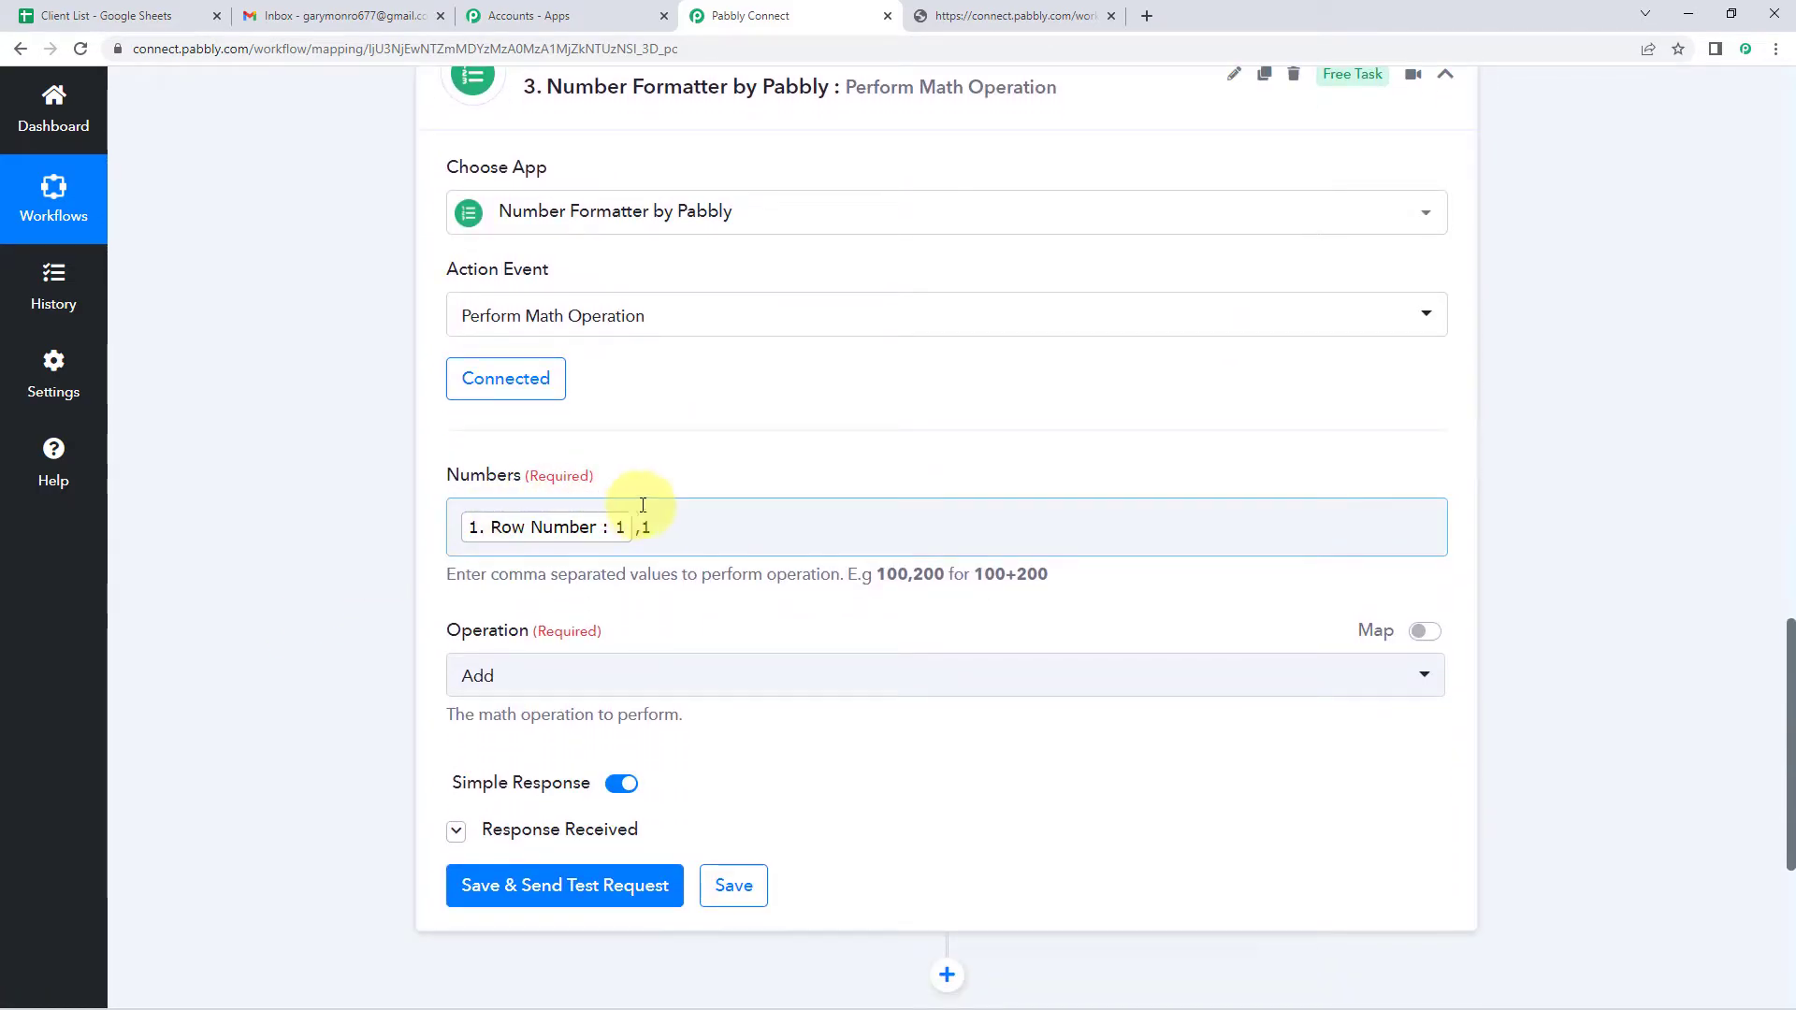
scroll(718, 473, up, 2)
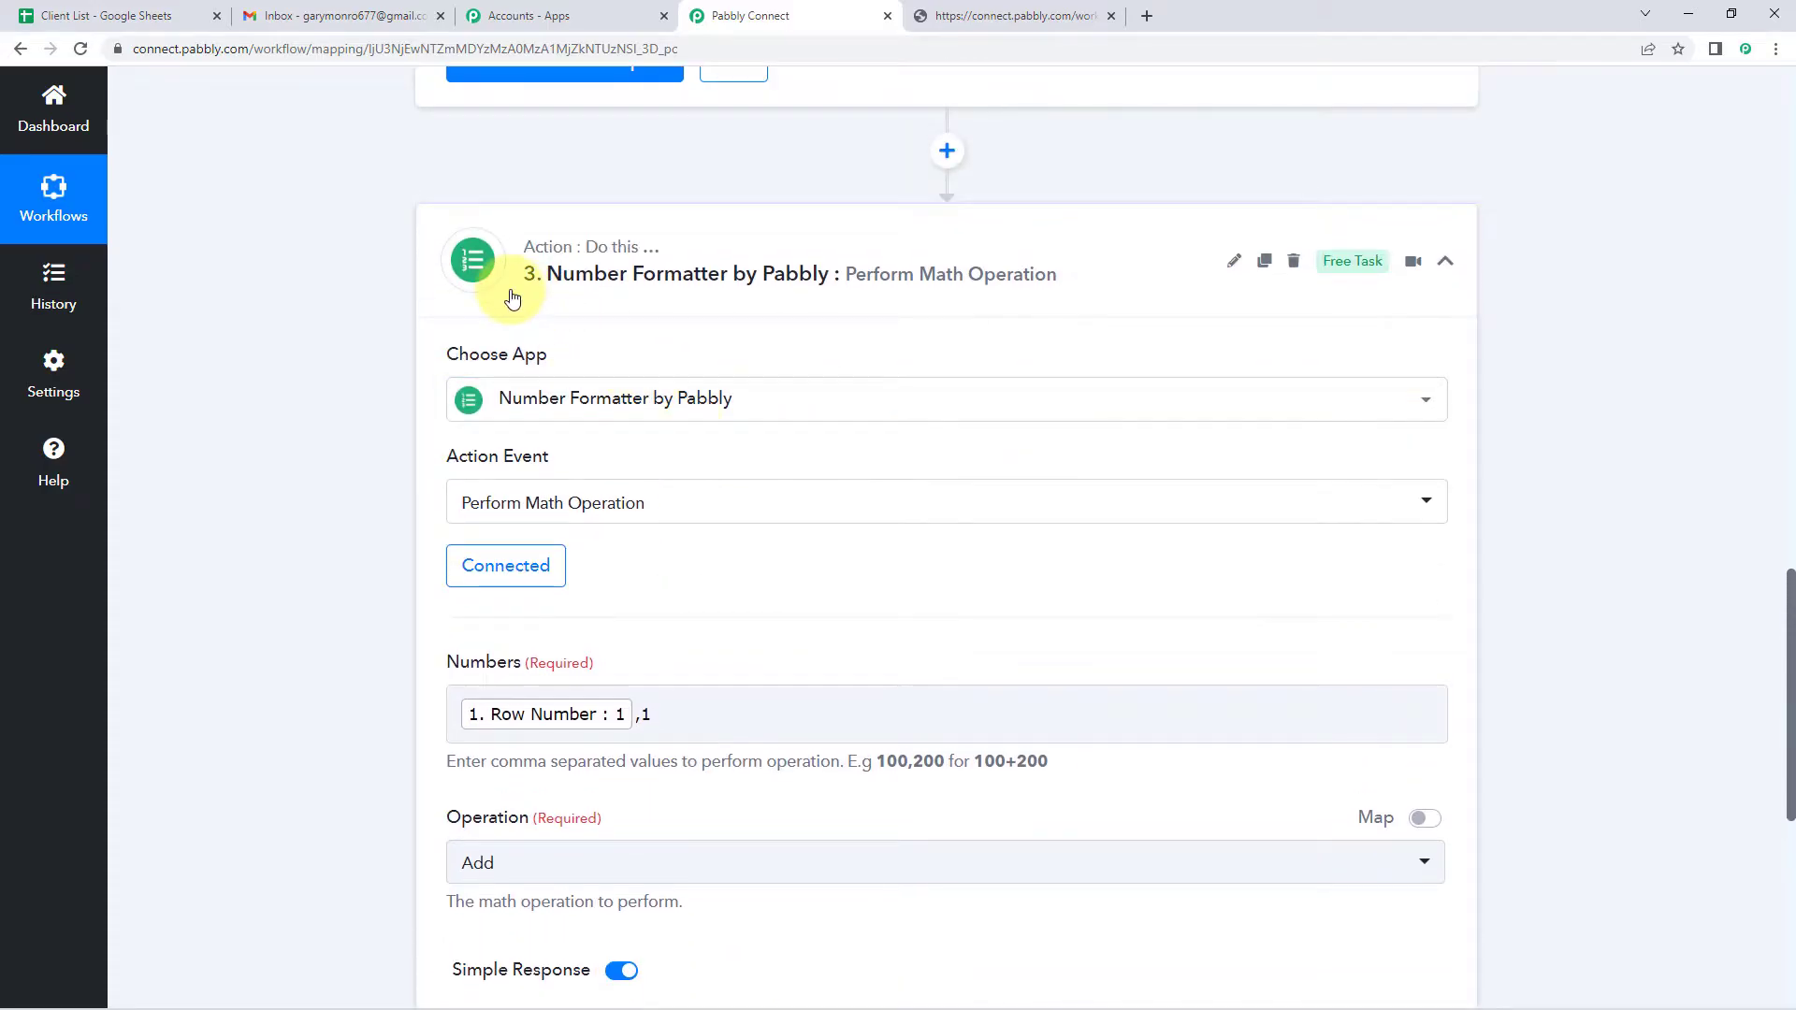
scroll(677, 521, down, 2)
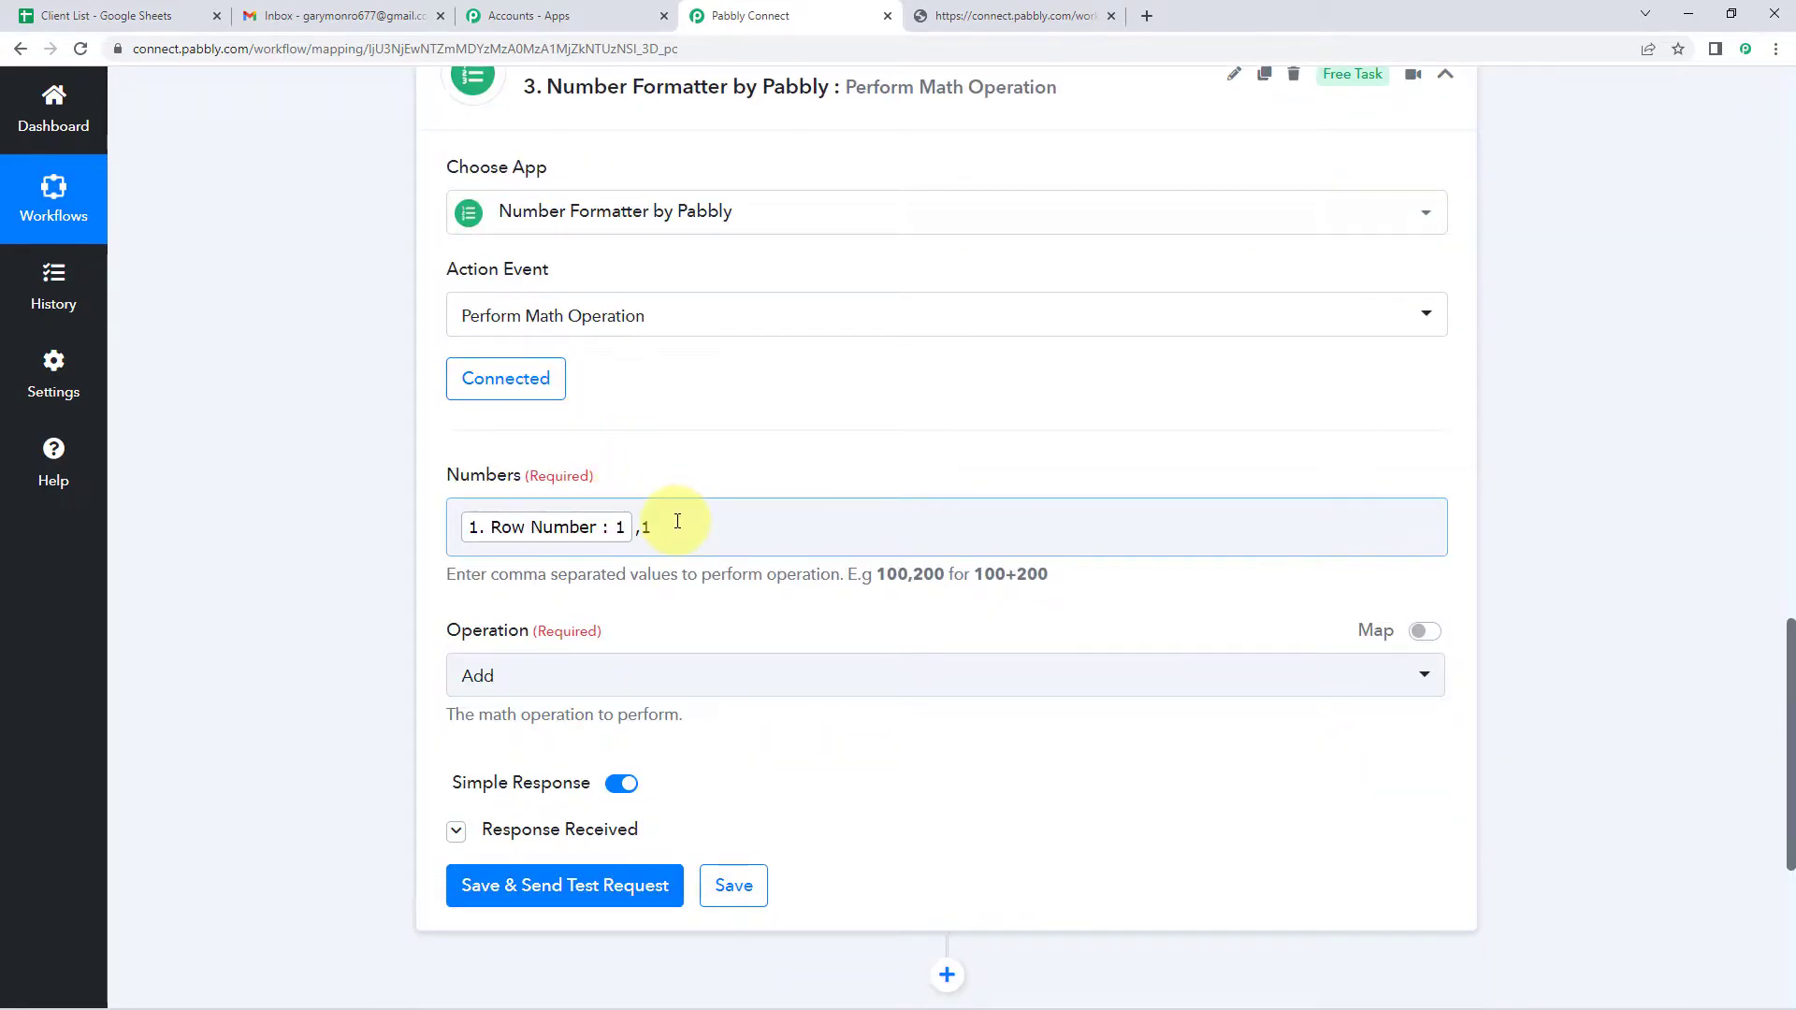
click(677, 521)
text(,2)
click(654, 469)
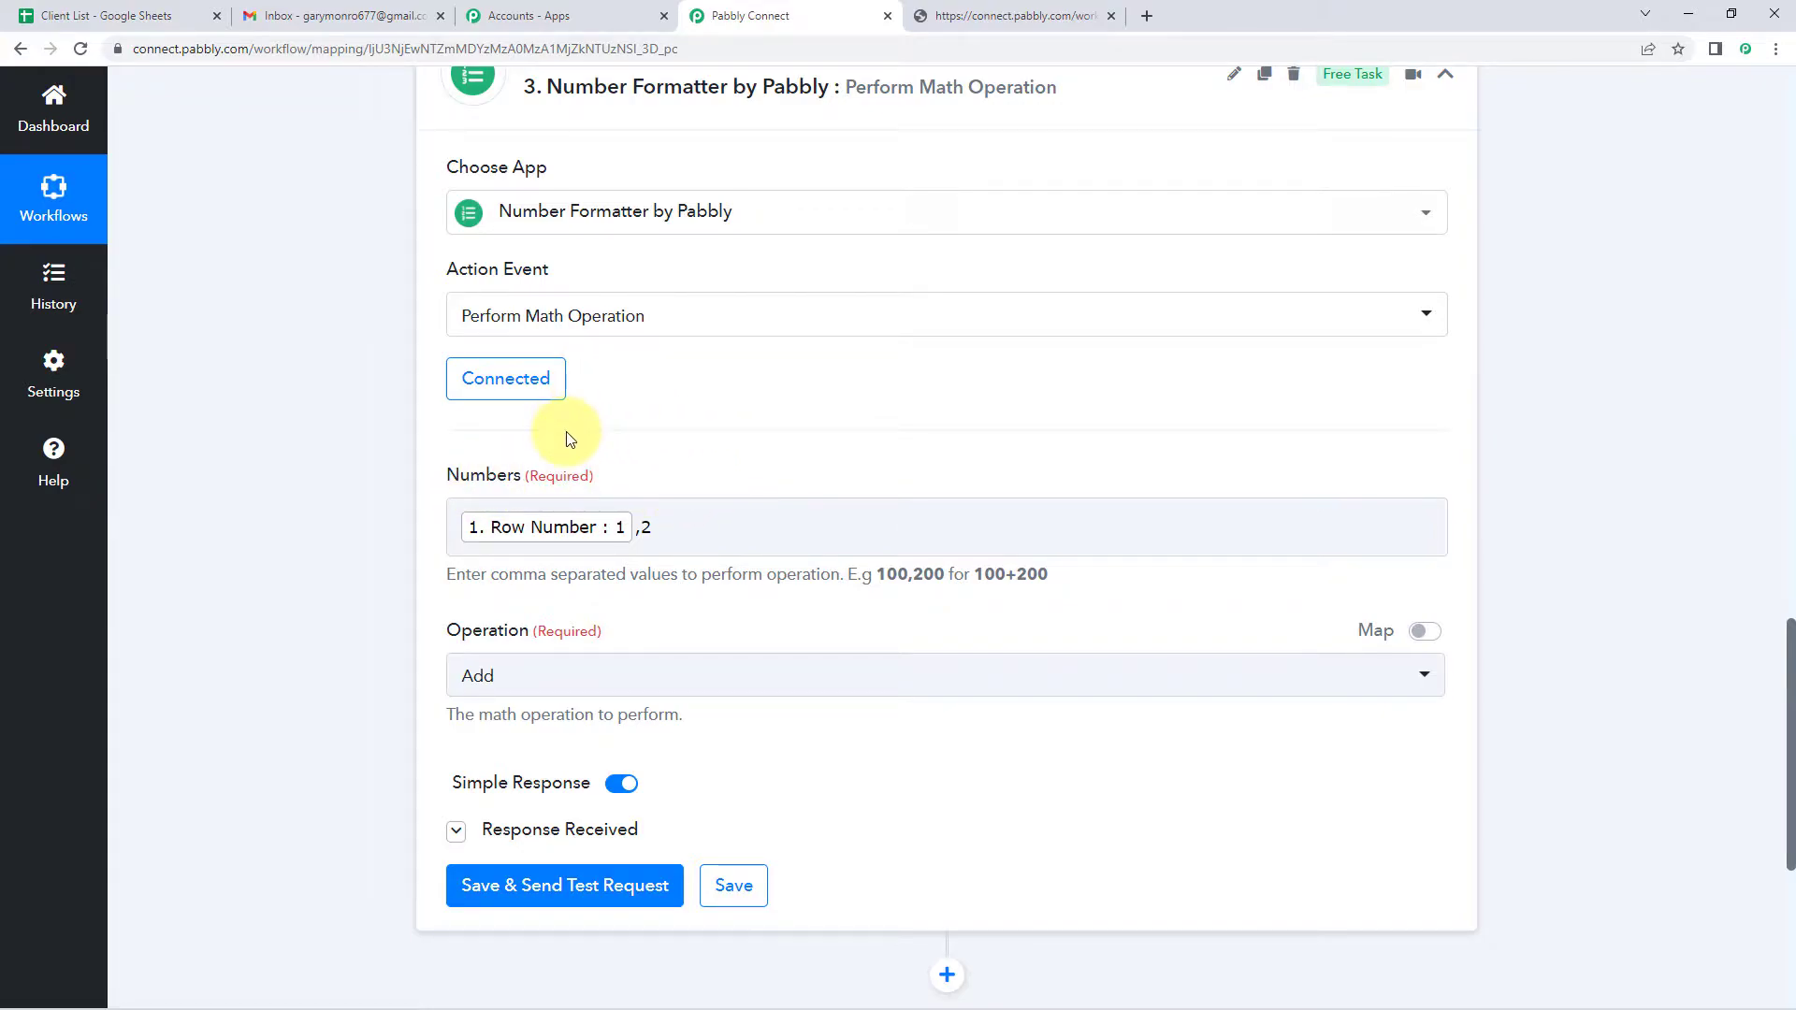
- Save step 3 with a test request, inspect its Result and switch to the Client List Google Sheet for comparison
scroll(851, 421, down, 3)
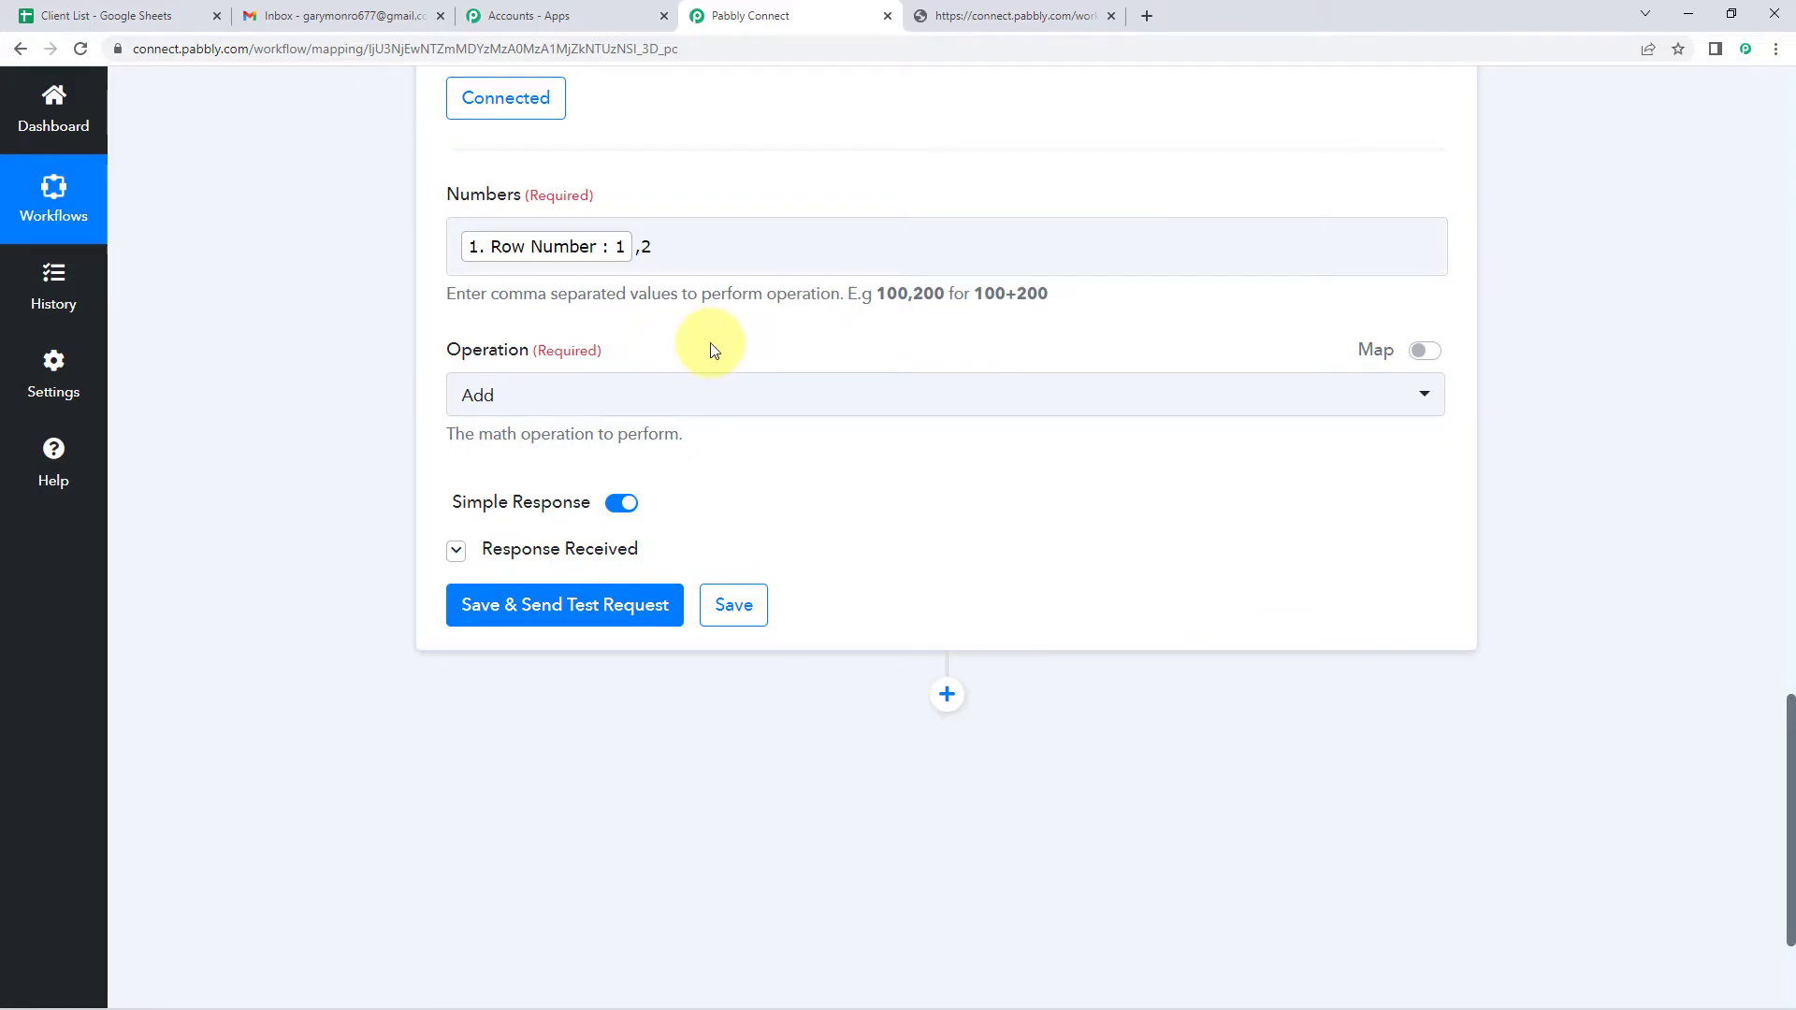
click(636, 605)
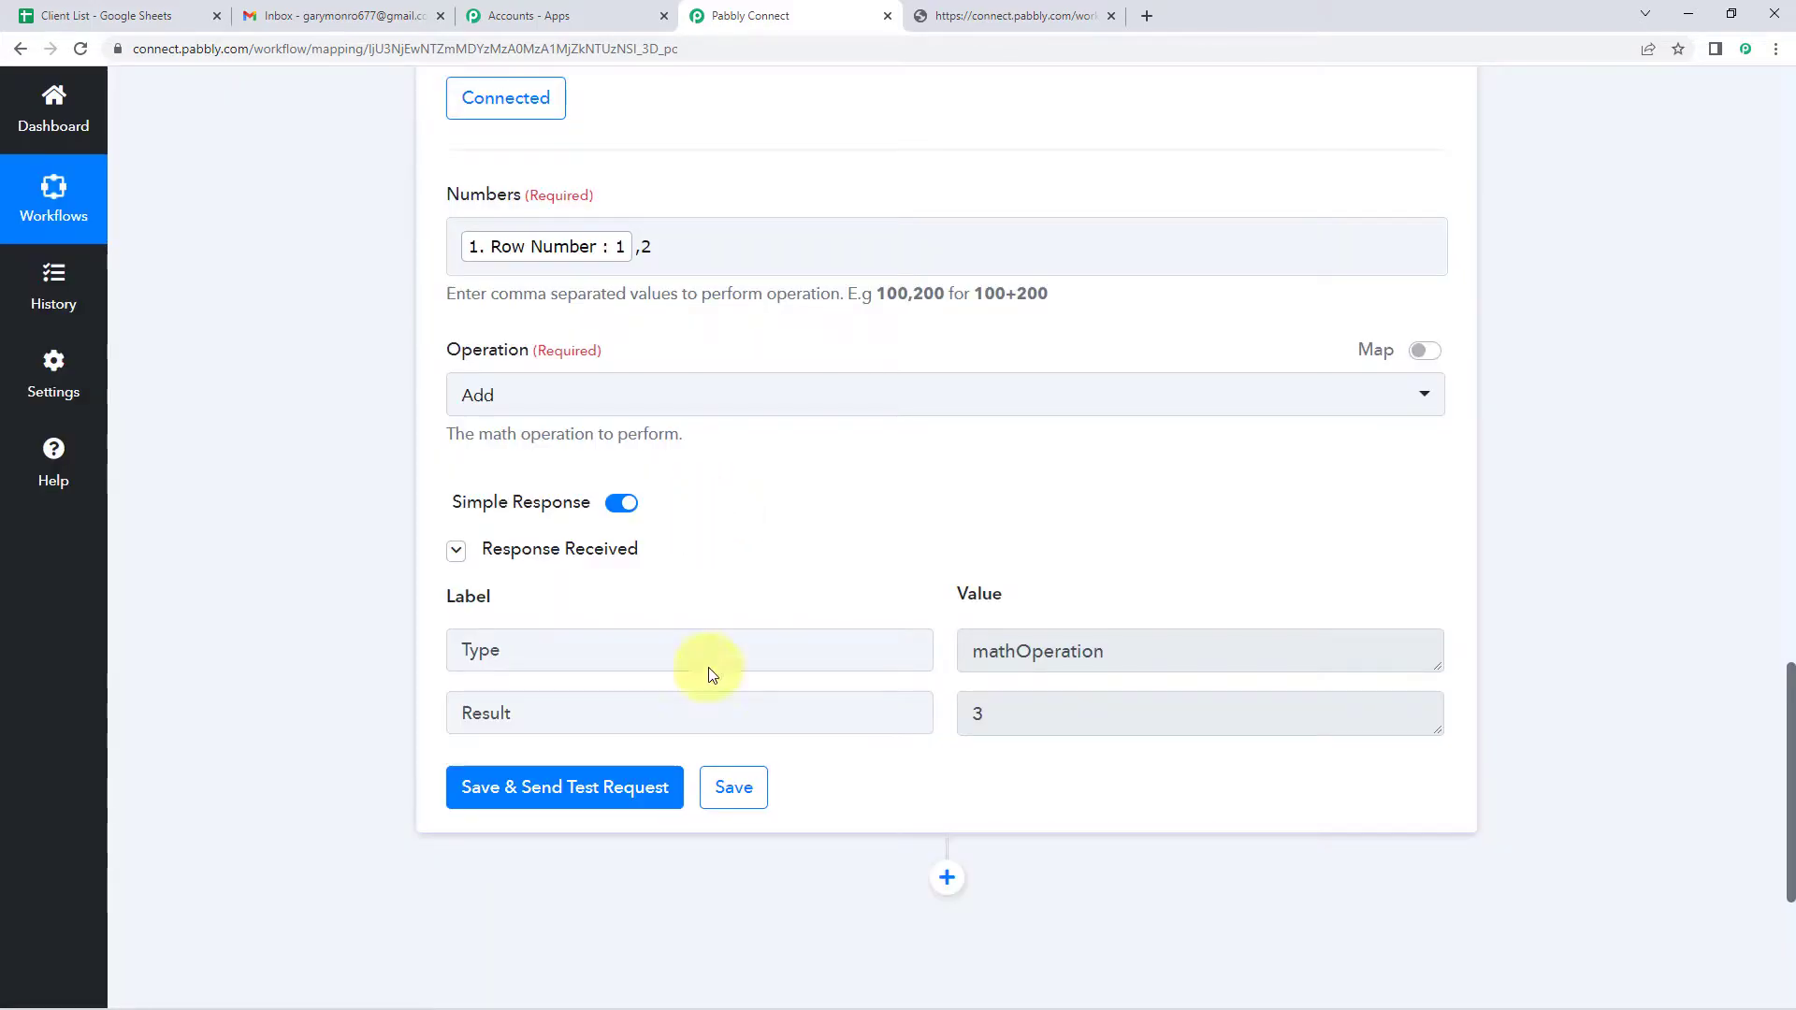
drag(1057, 714, 953, 712)
click(918, 593)
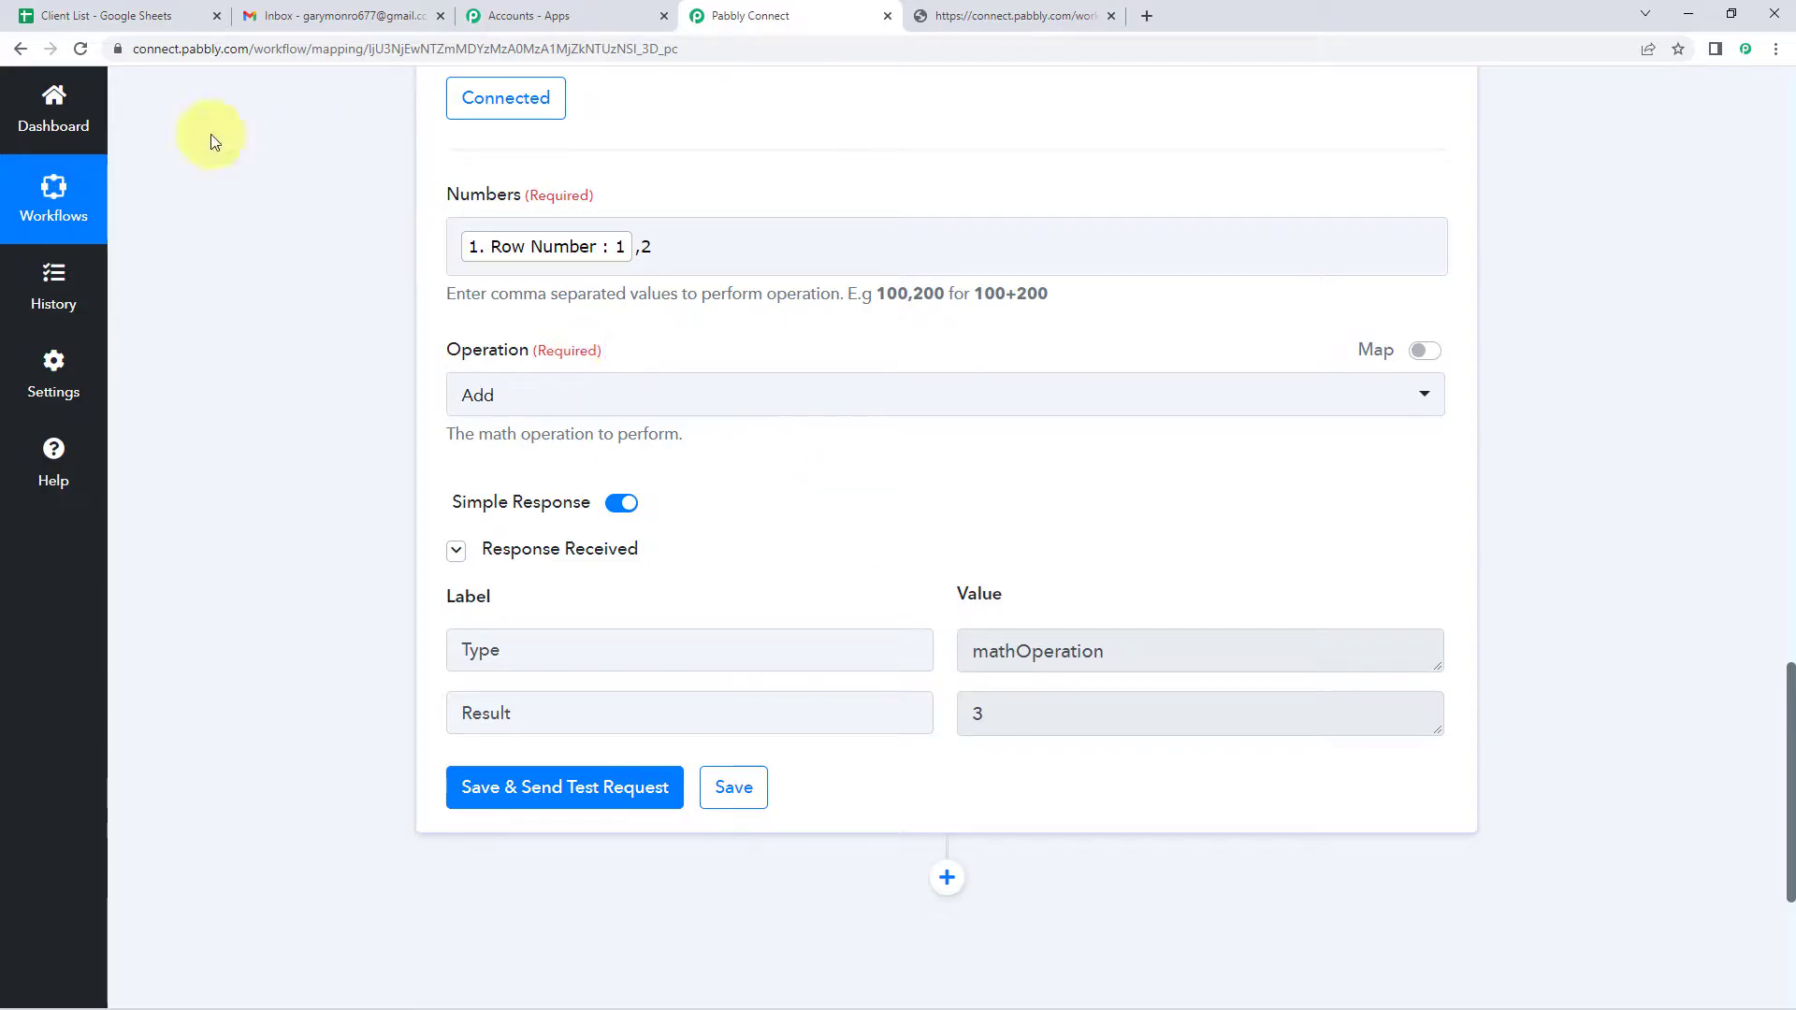
click(126, 18)
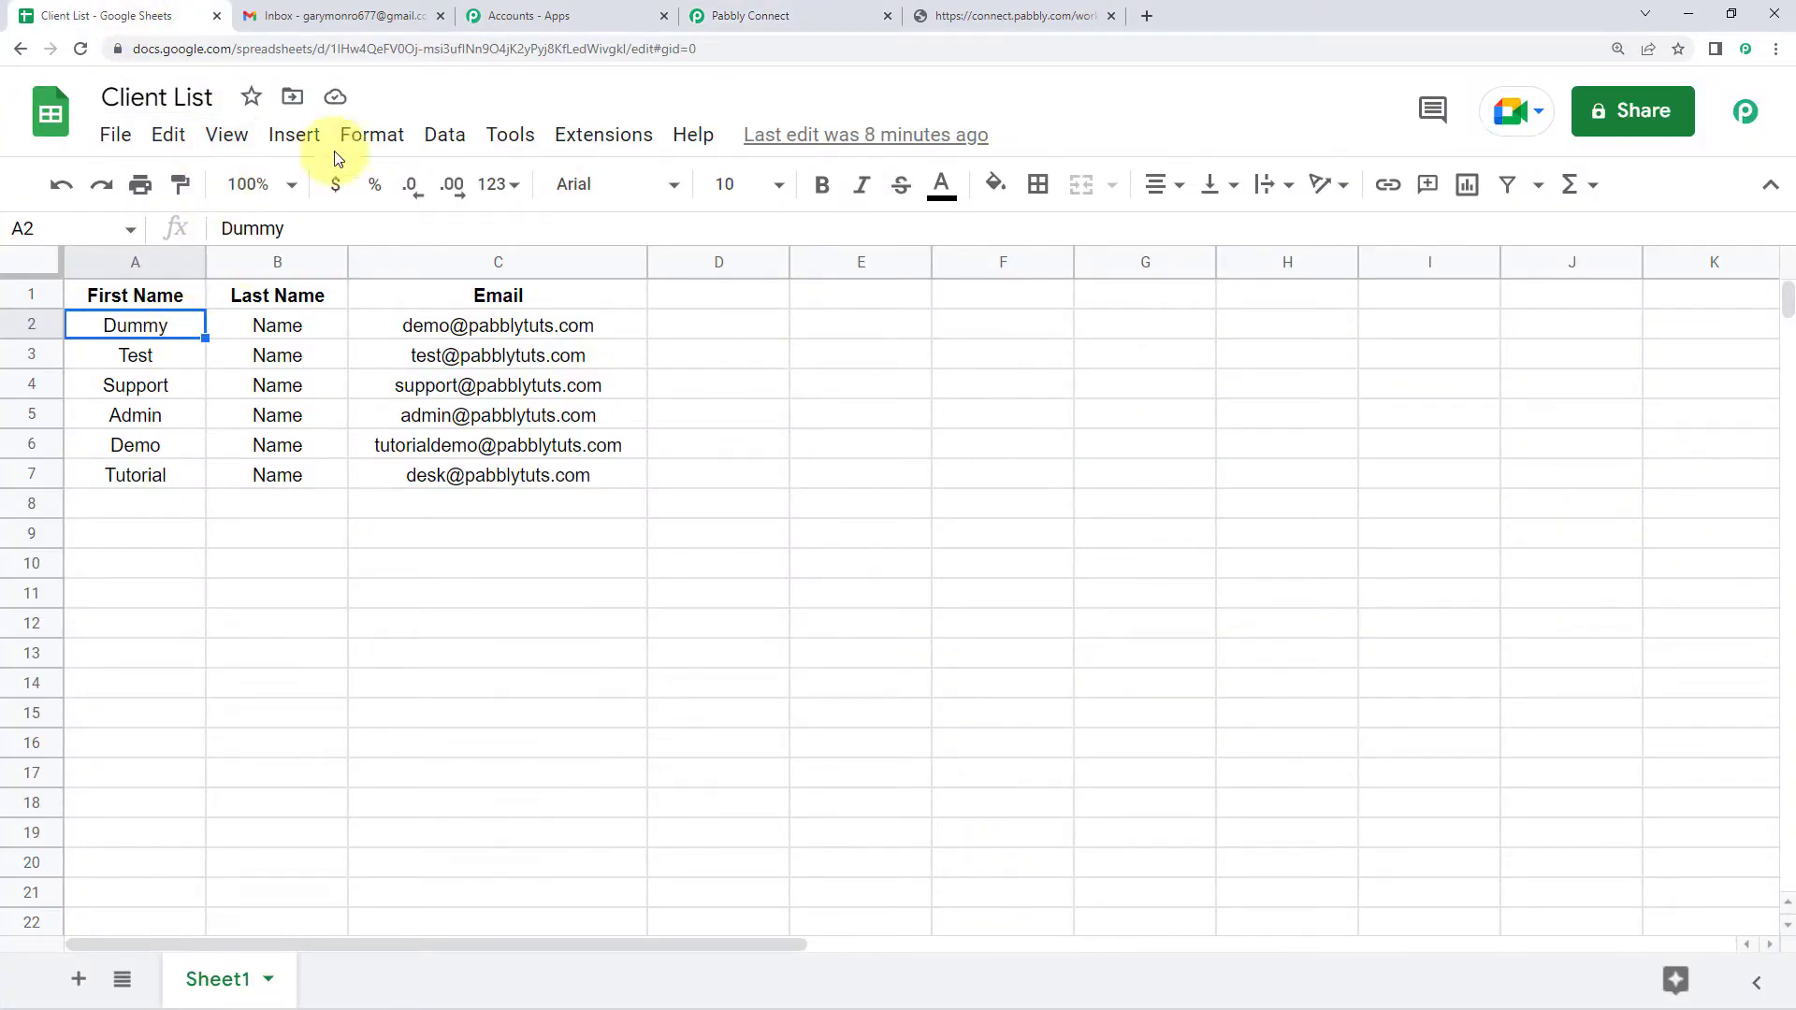
- Switch back to Pabbly Connect and add a Google Sheets action step after Number Formatter step 3
click(754, 14)
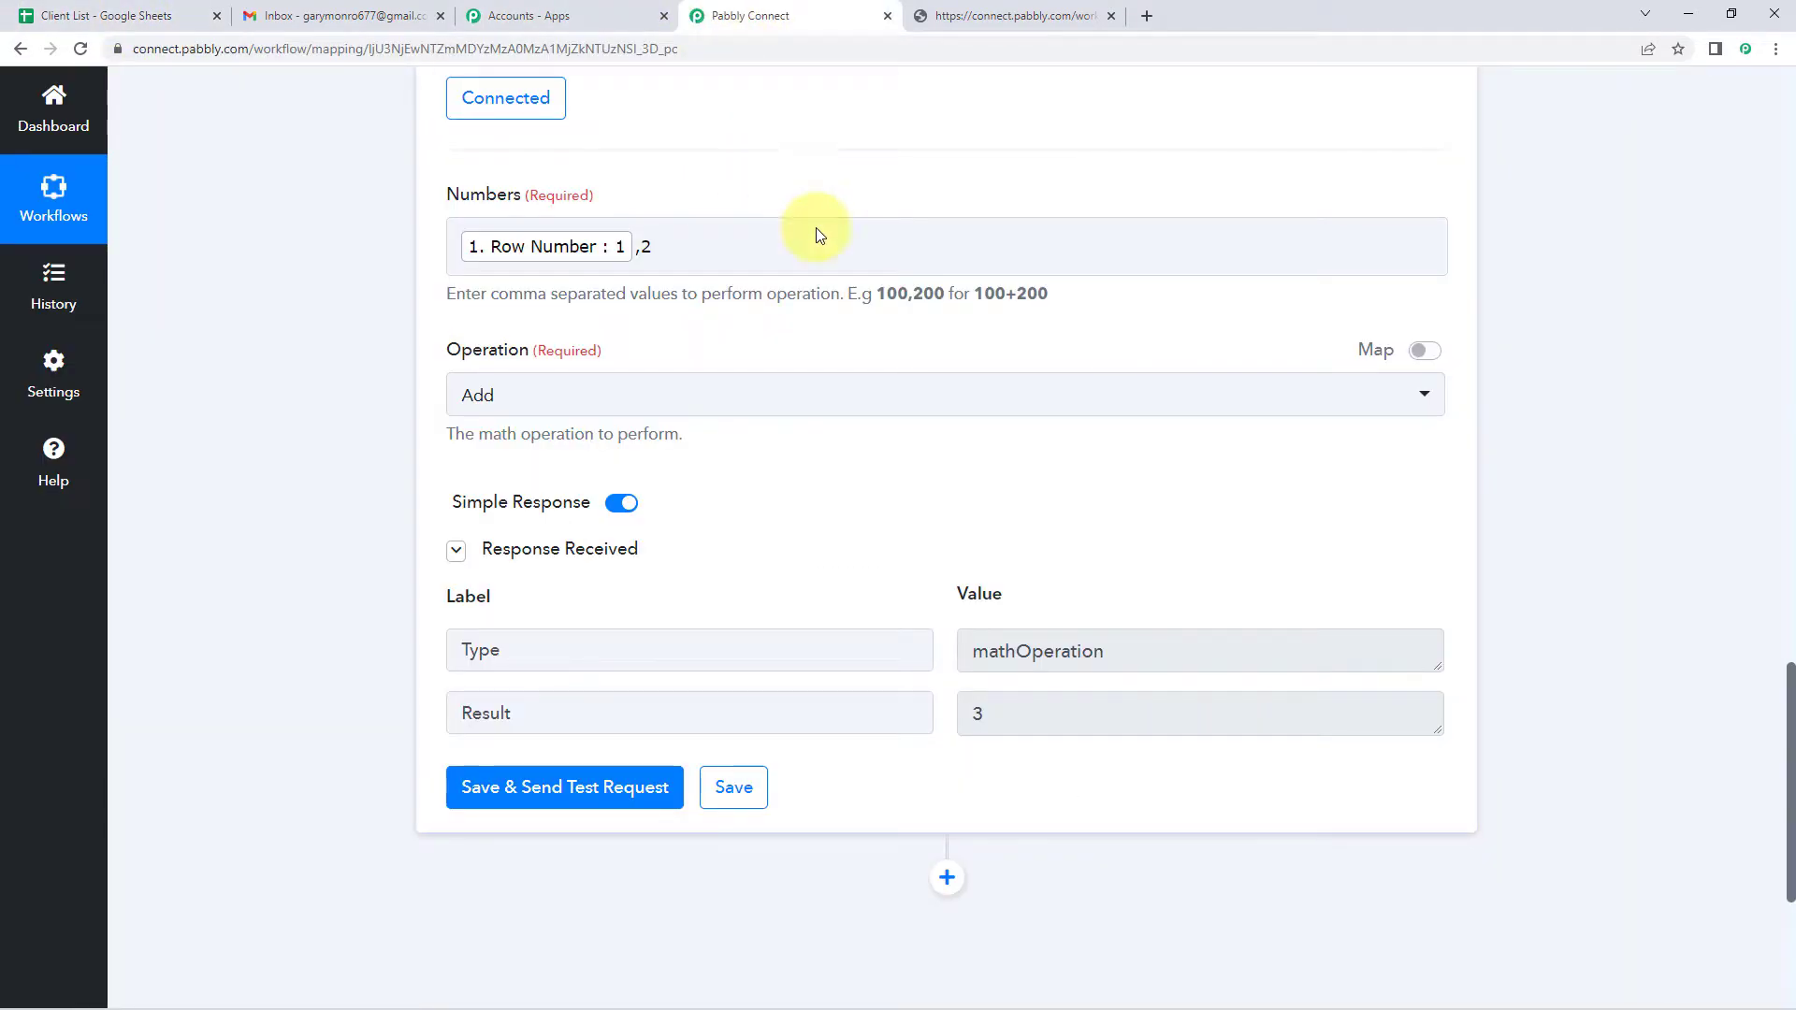
scroll(898, 481, down, 1)
scroll(898, 483, down, 1)
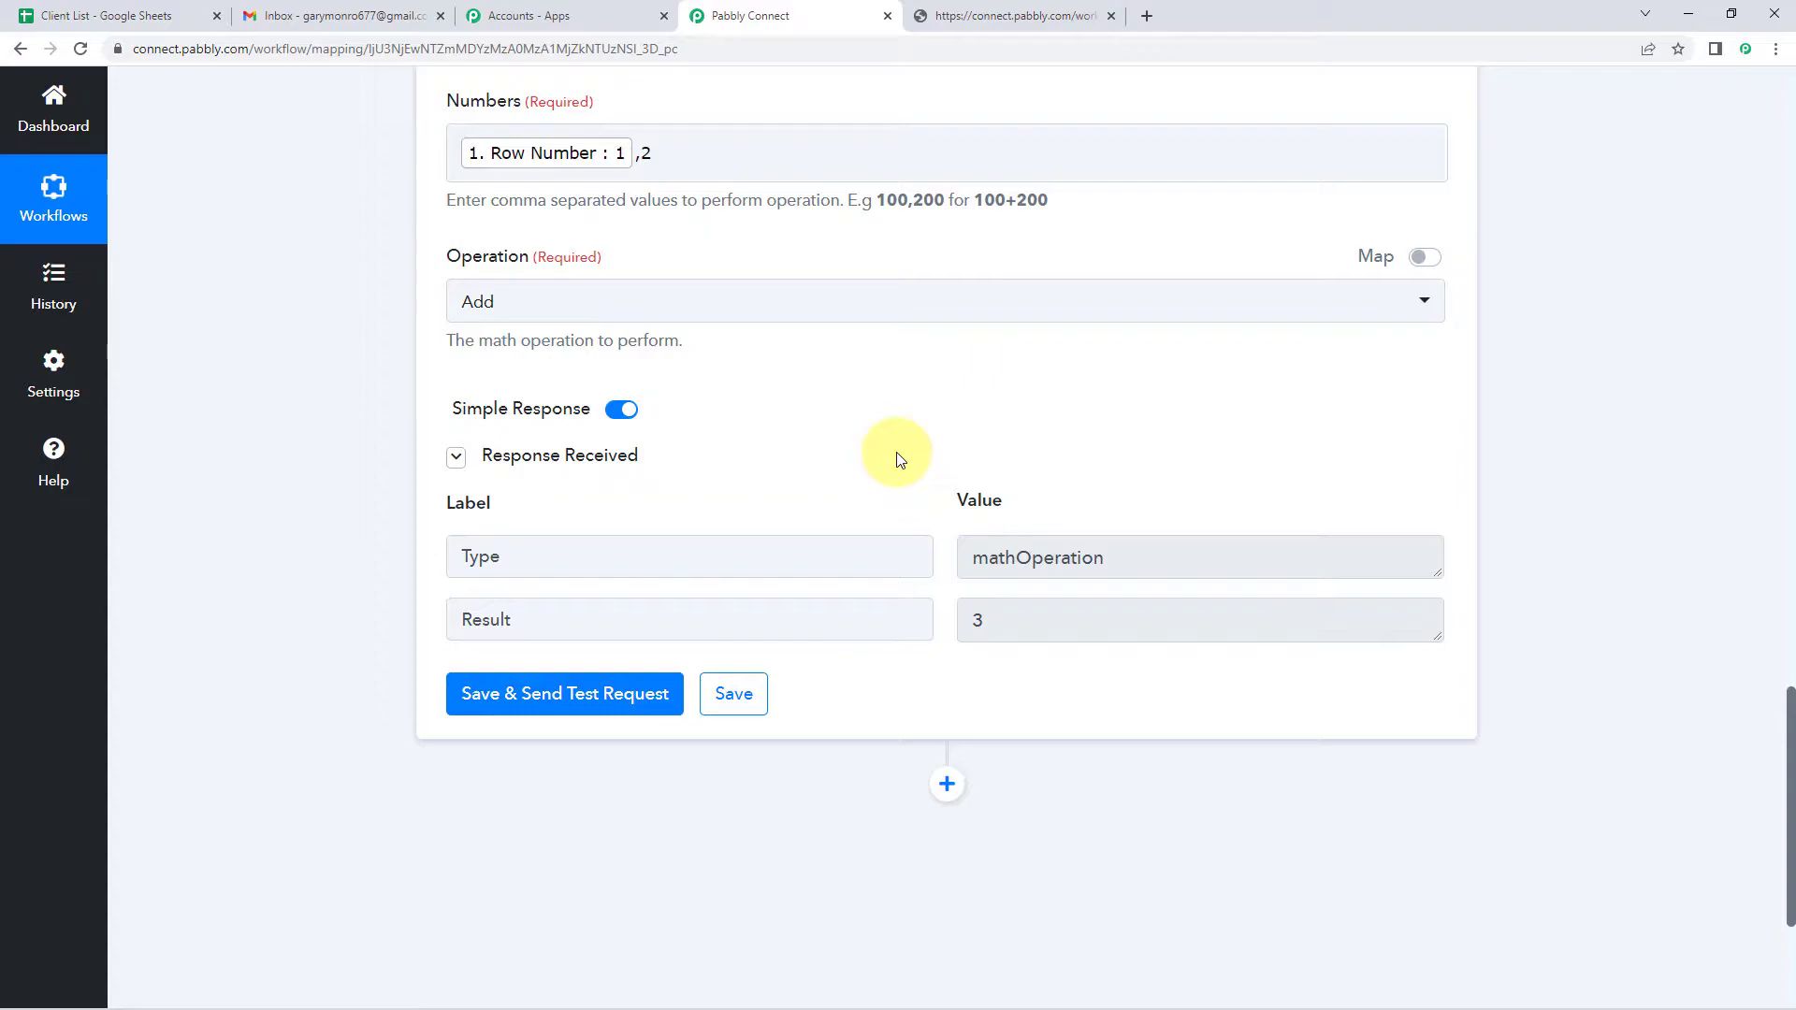
scroll(893, 456, down, 4)
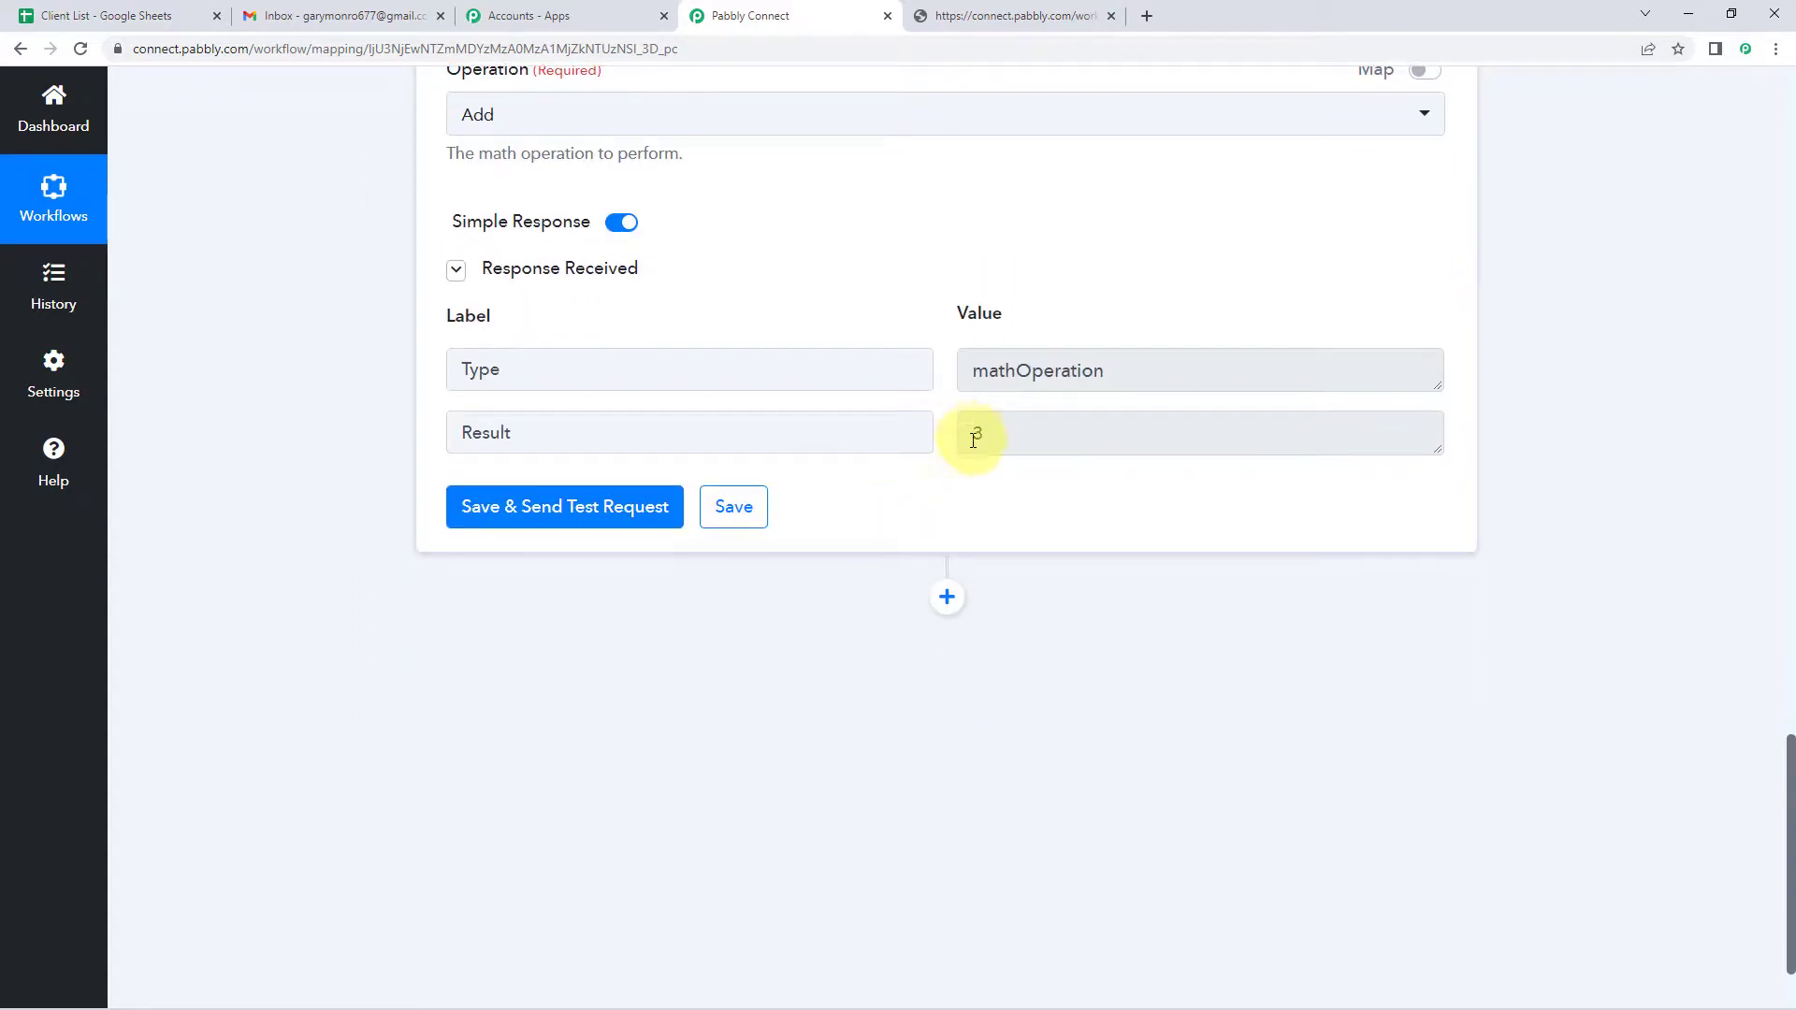
scroll(898, 430, down, 2)
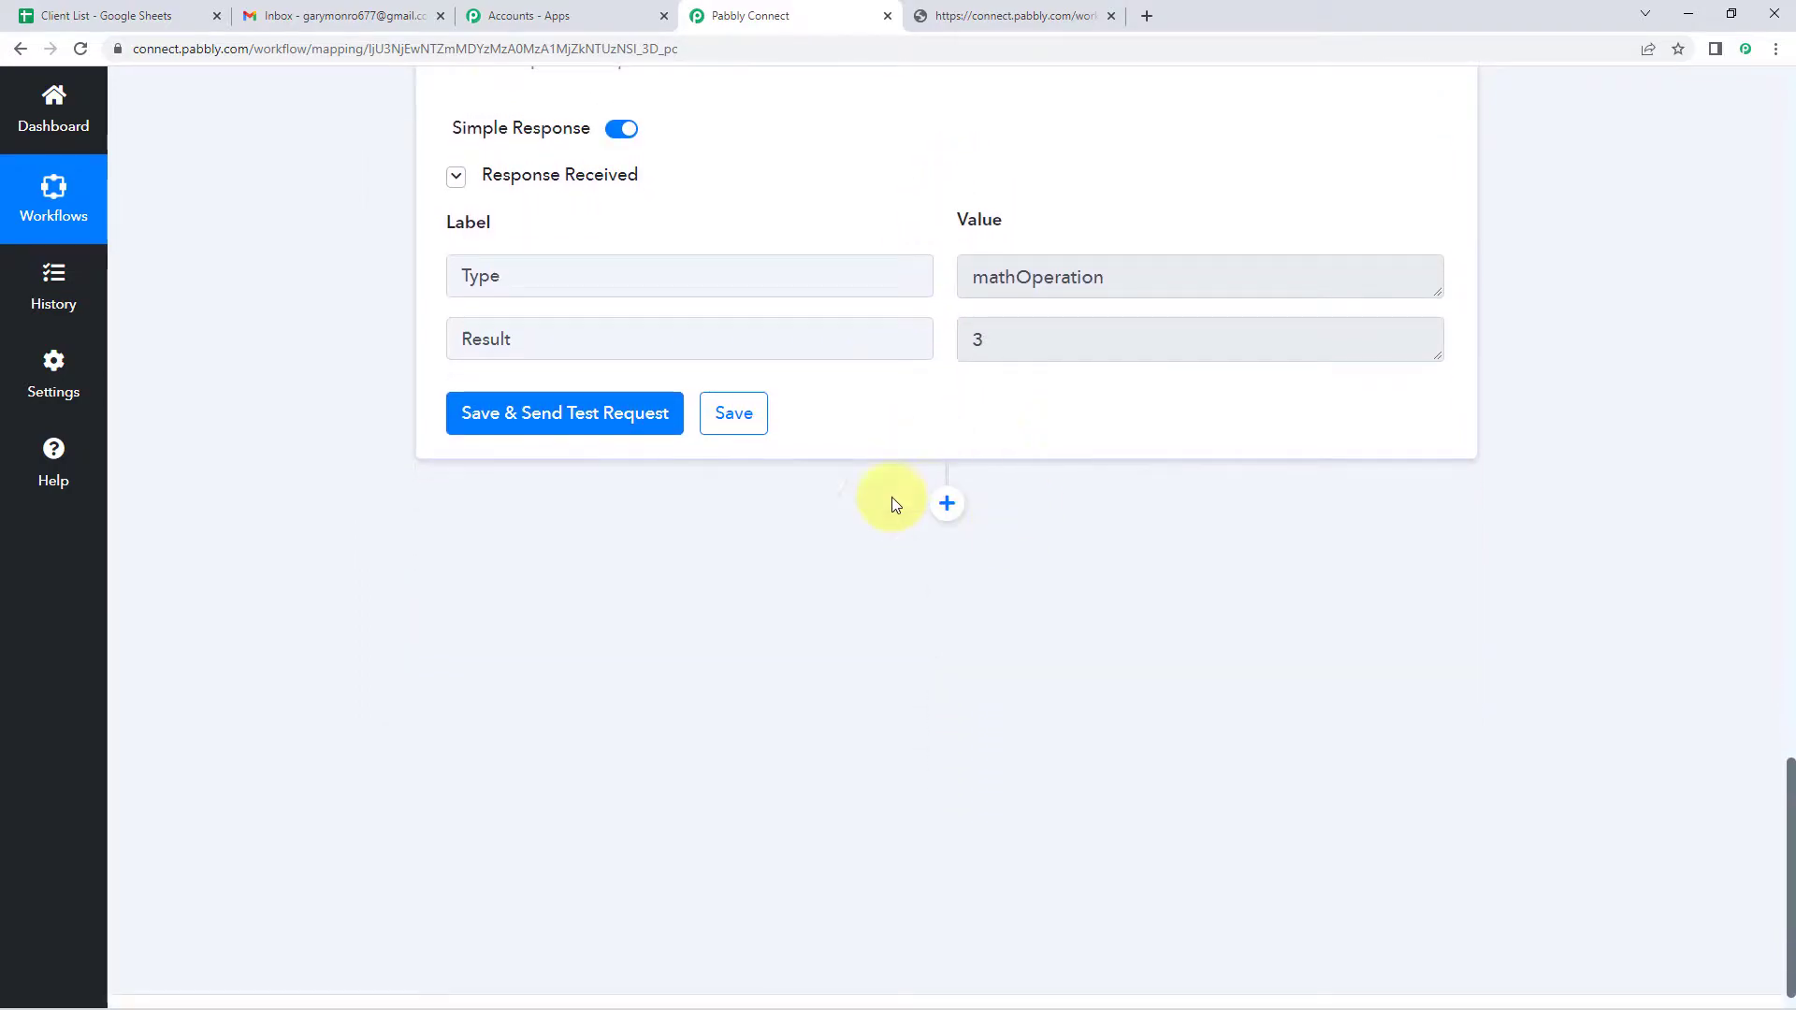
click(954, 506)
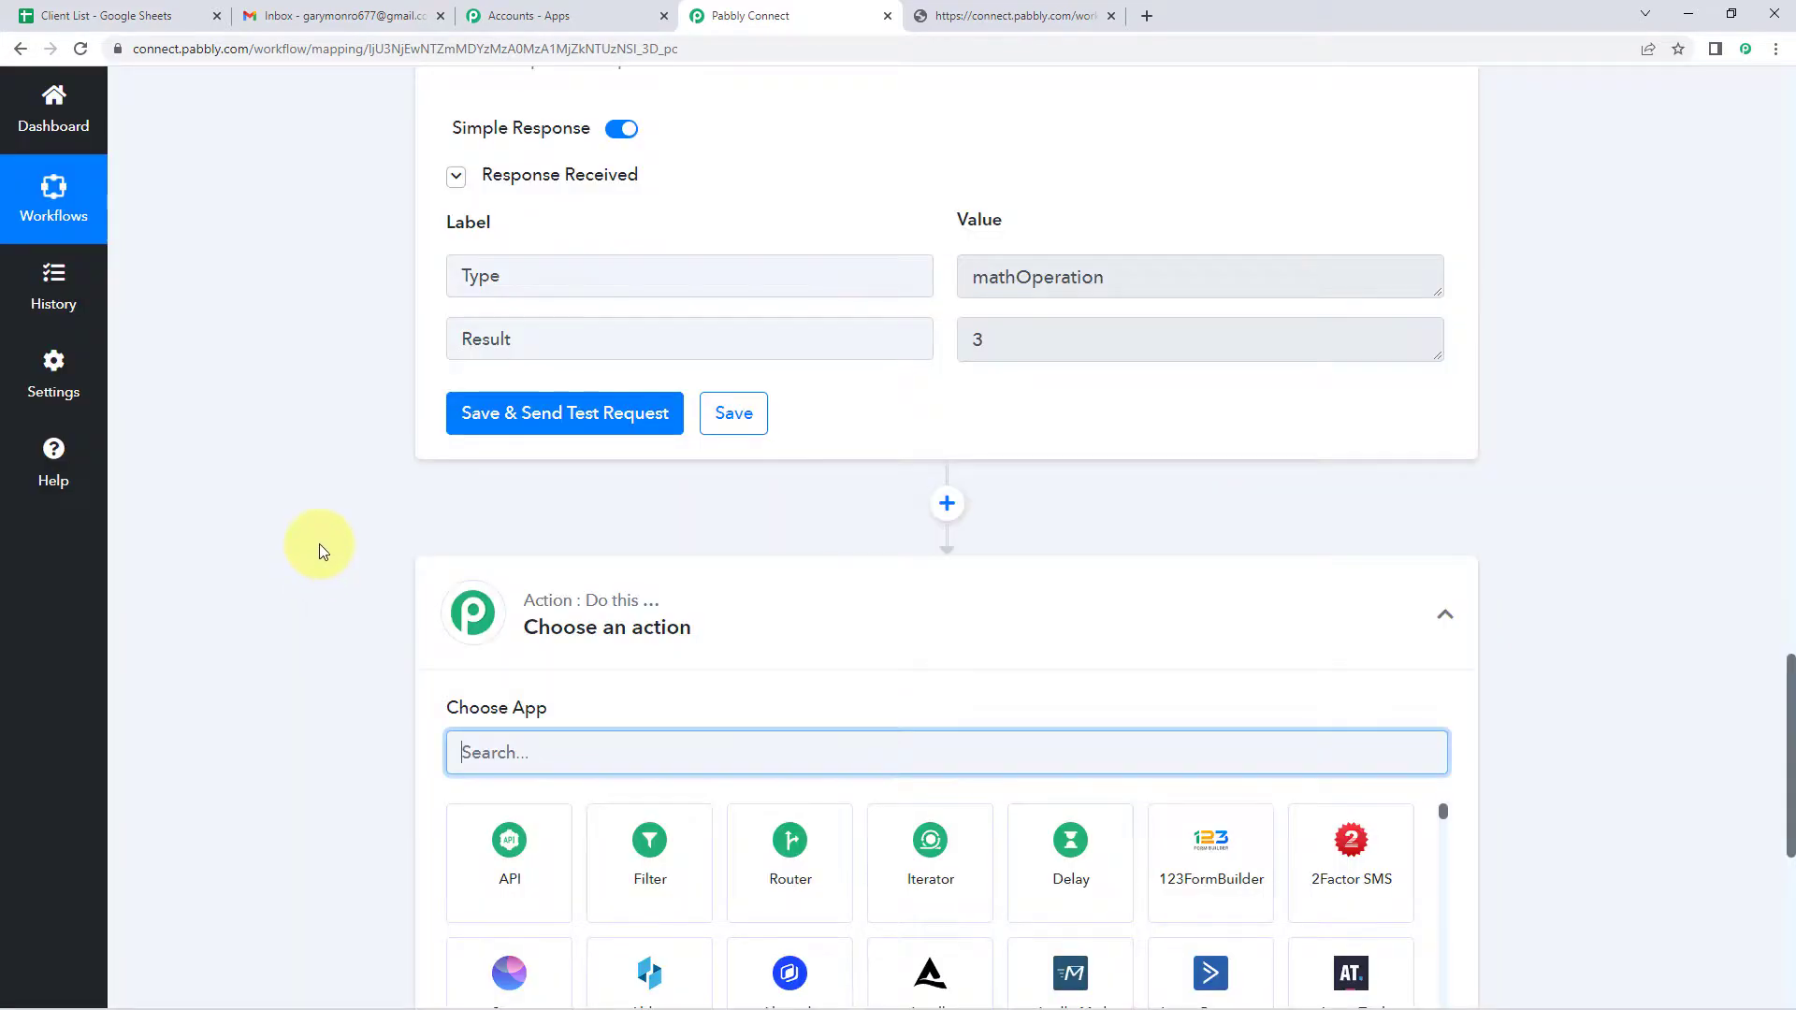
text(Go)
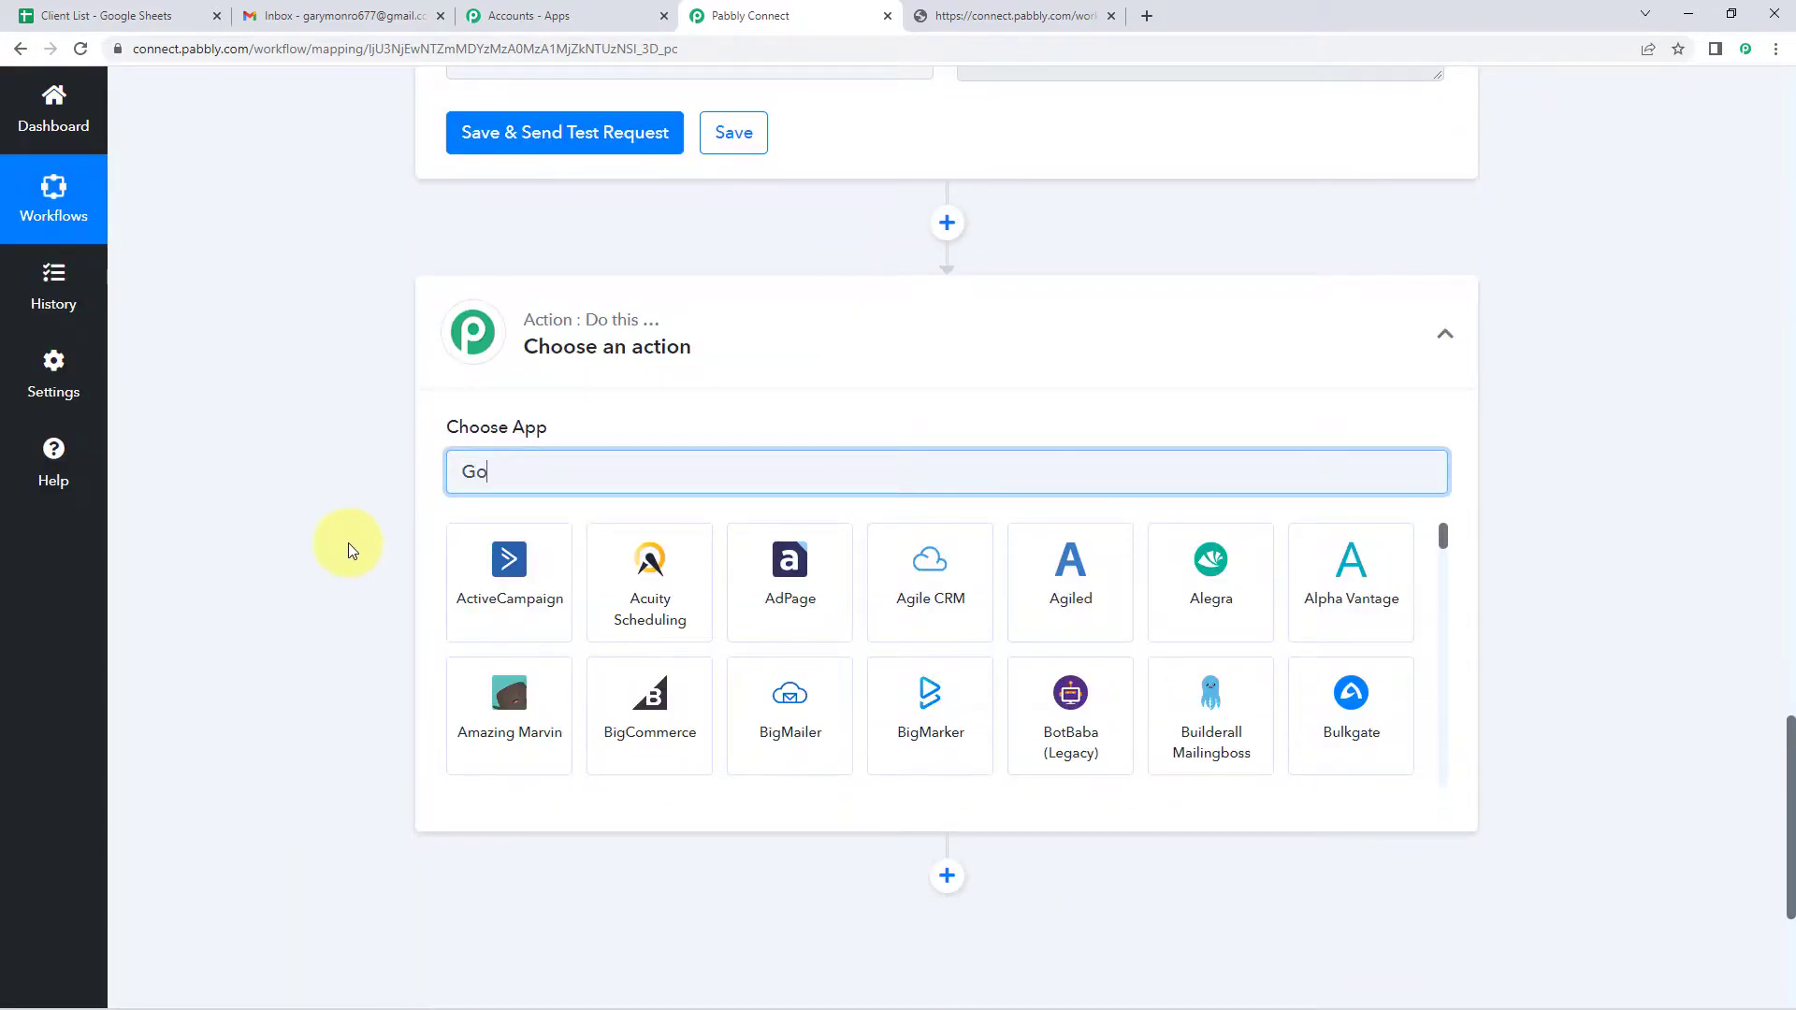
text(ogle Sheets)
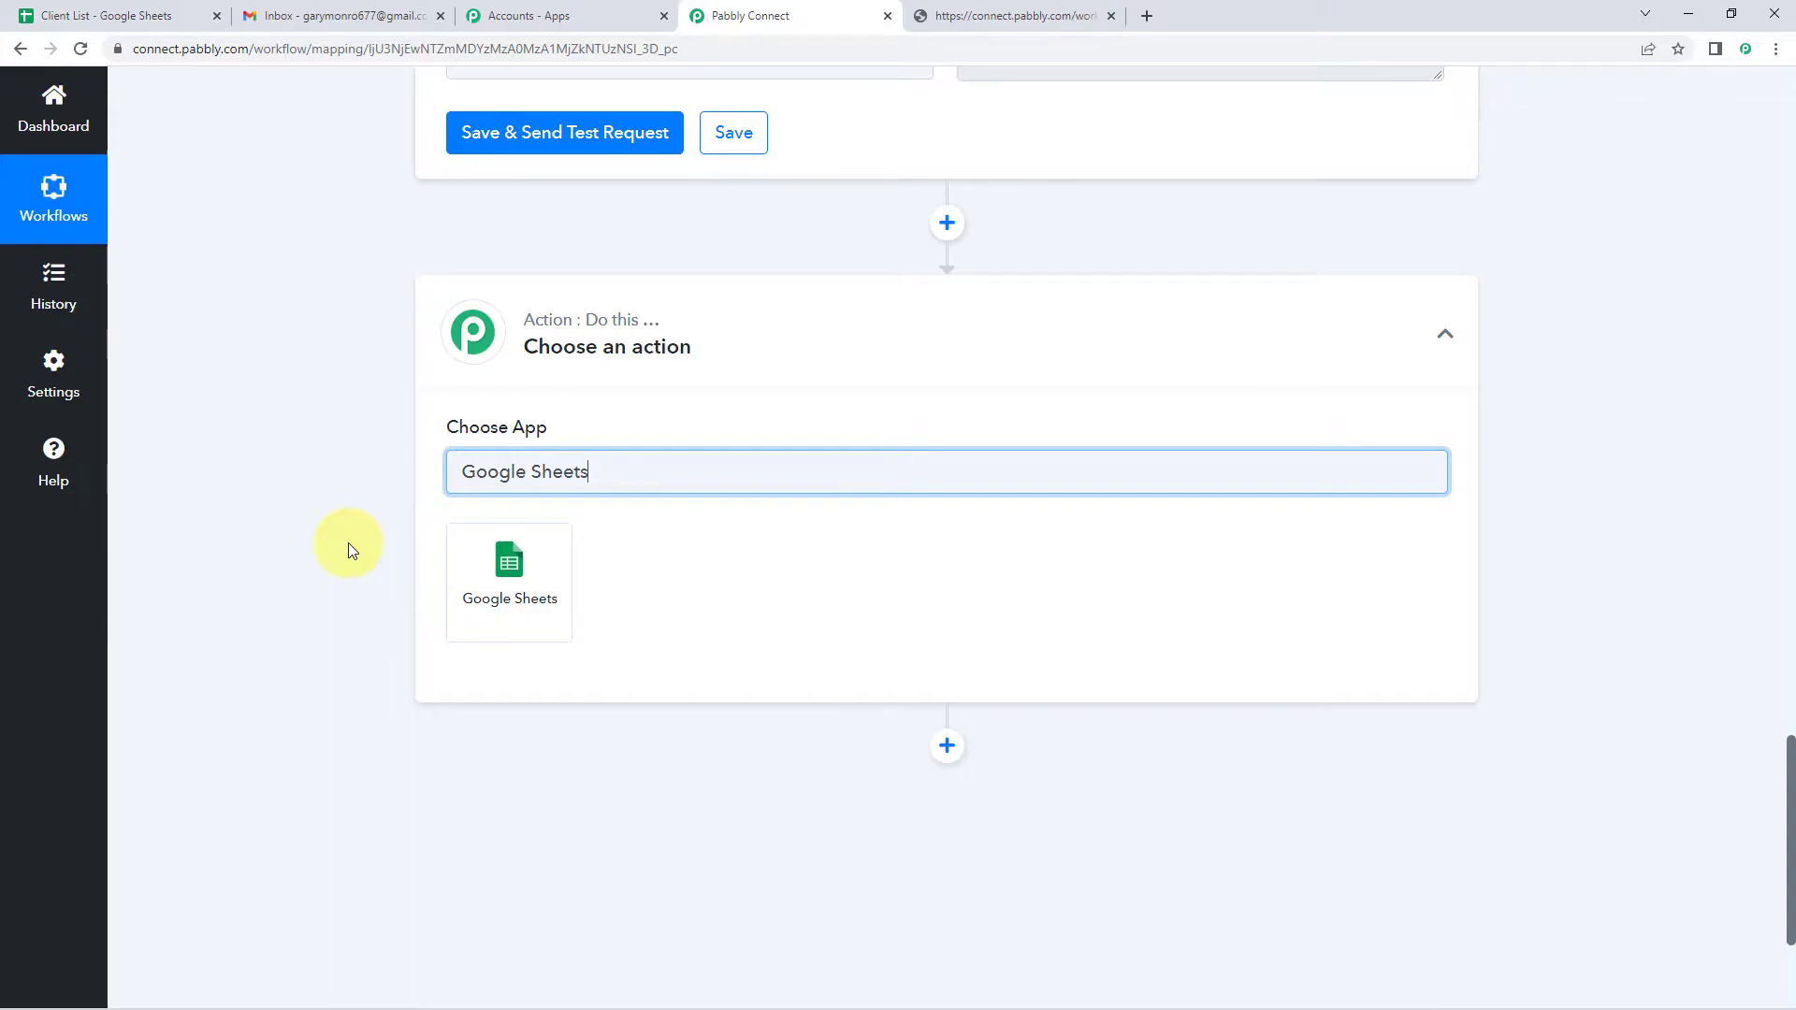
click(533, 559)
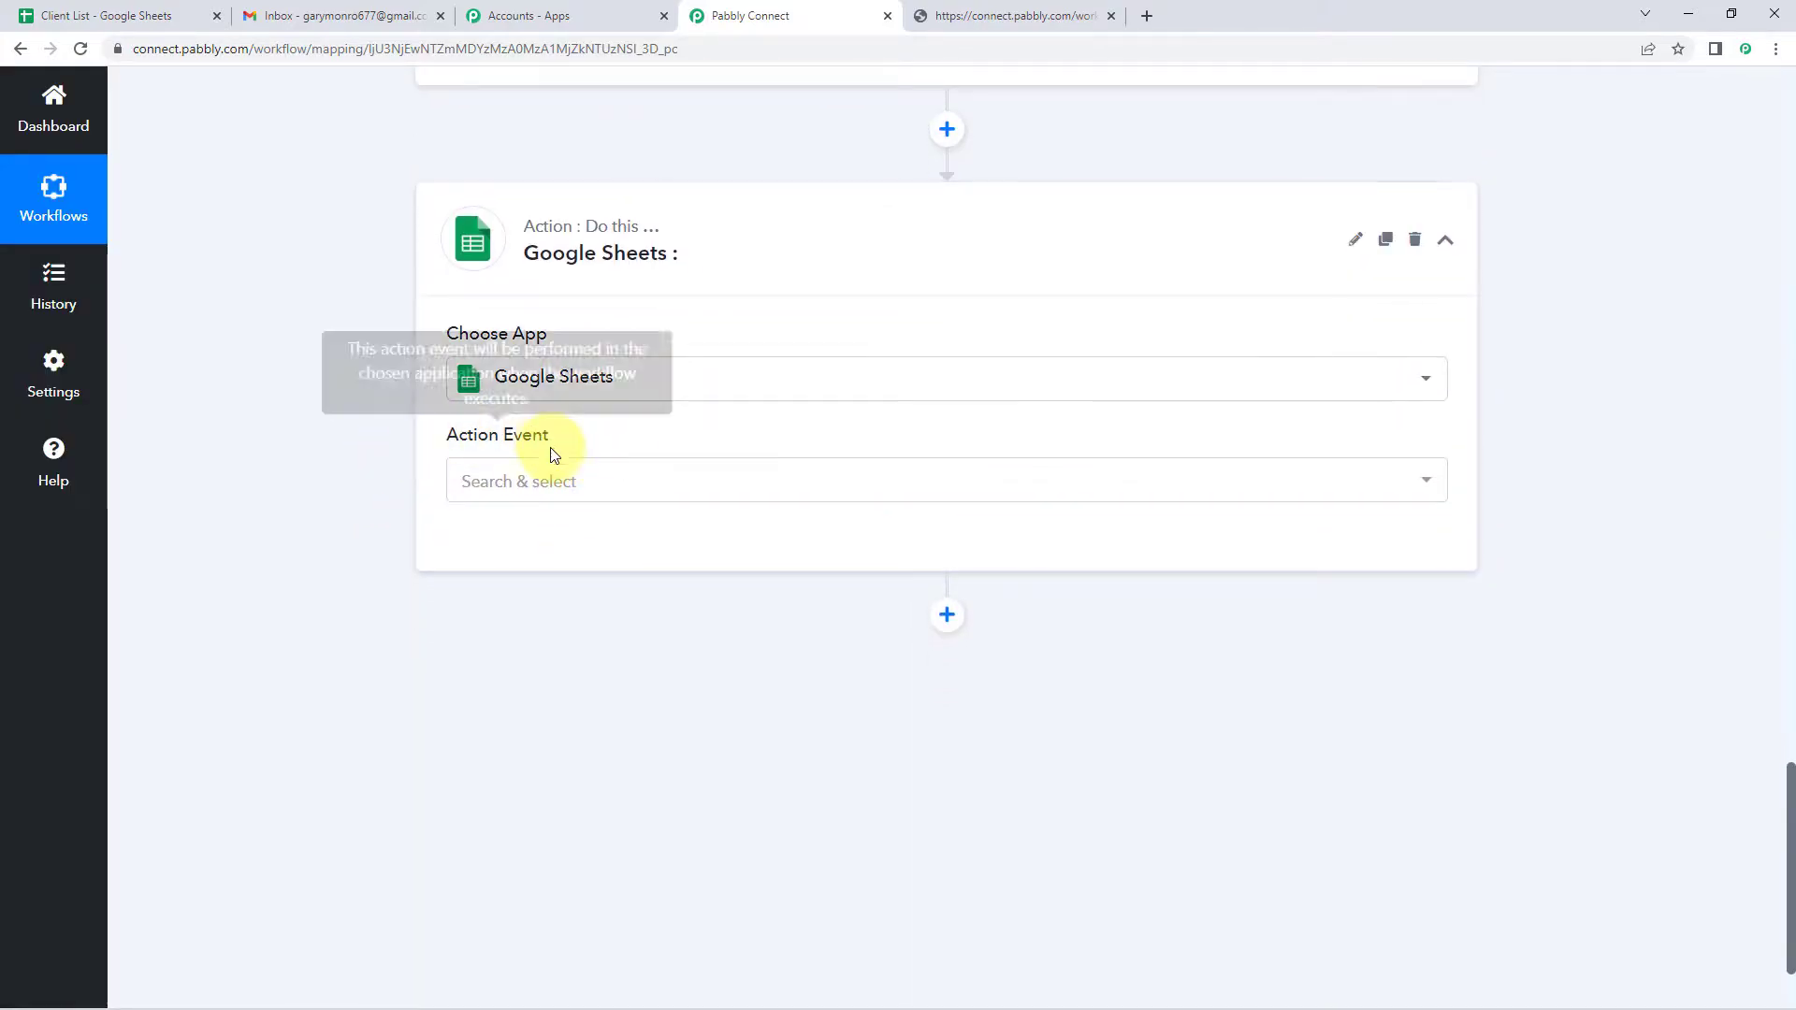
- Set the Google Sheets step's action event to Get Row(s) and open its account connection settings
click(549, 486)
scroll(283, 527, down, 2)
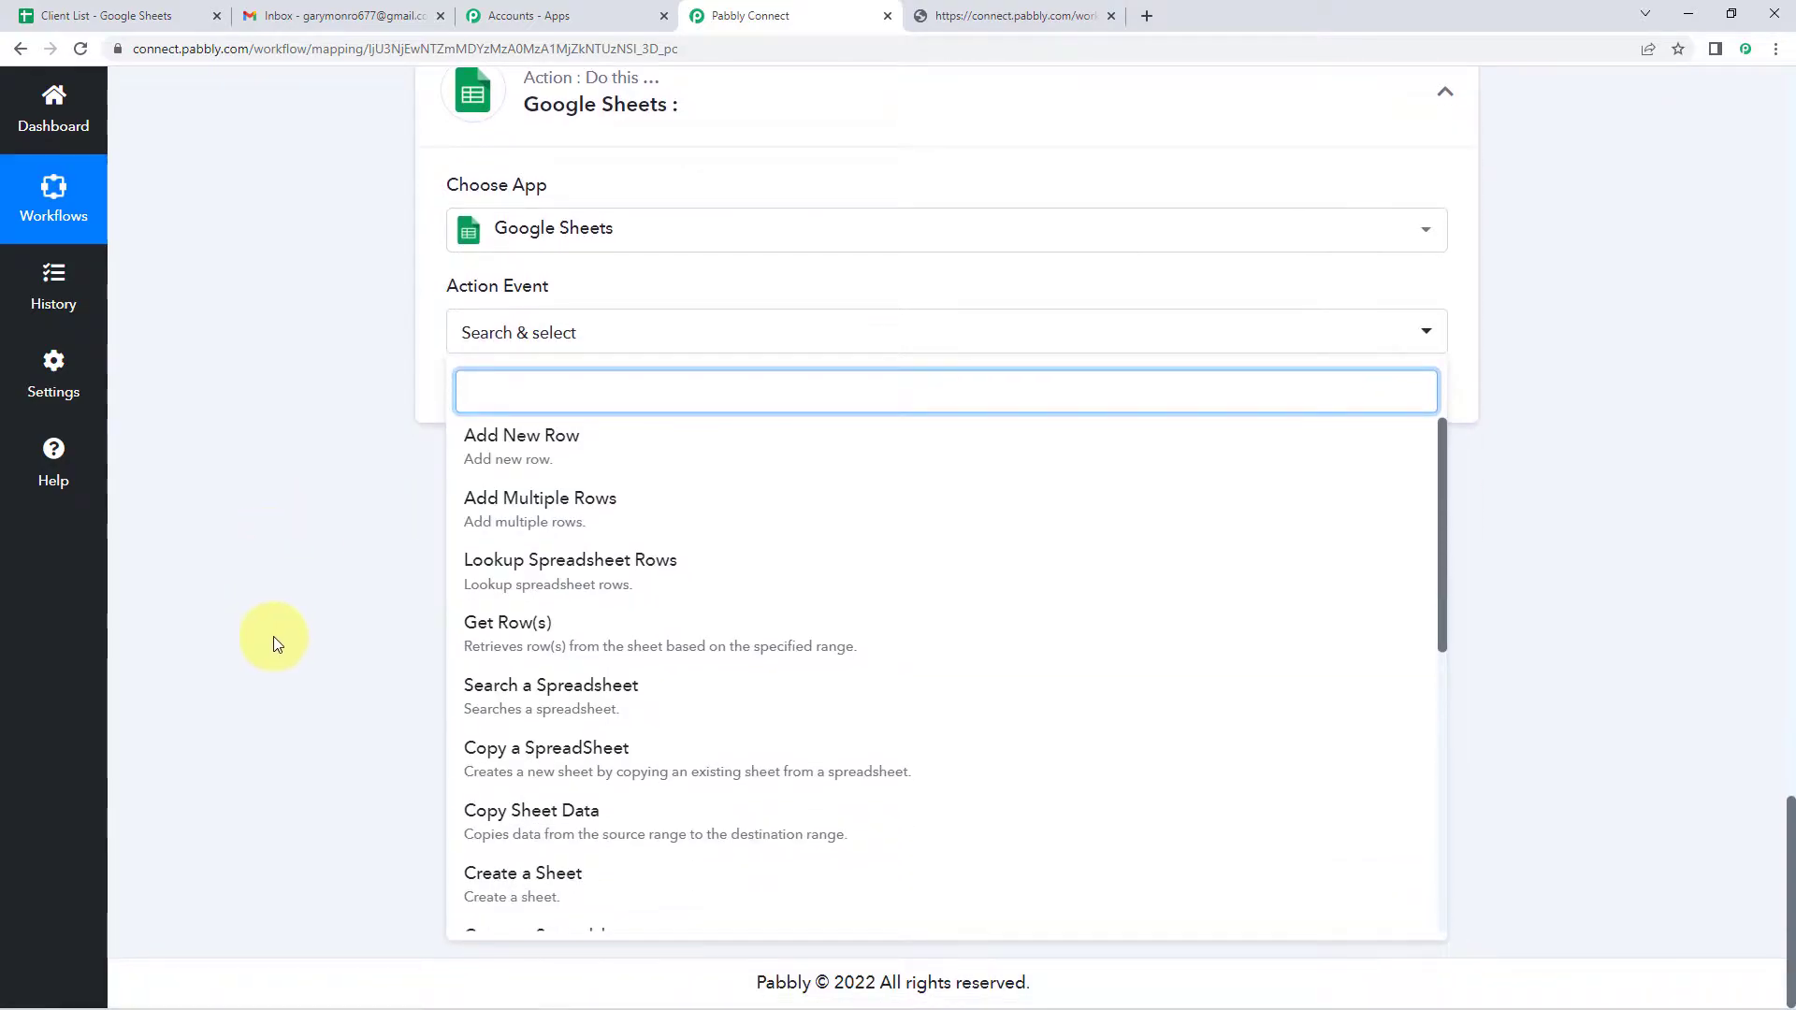
click(571, 639)
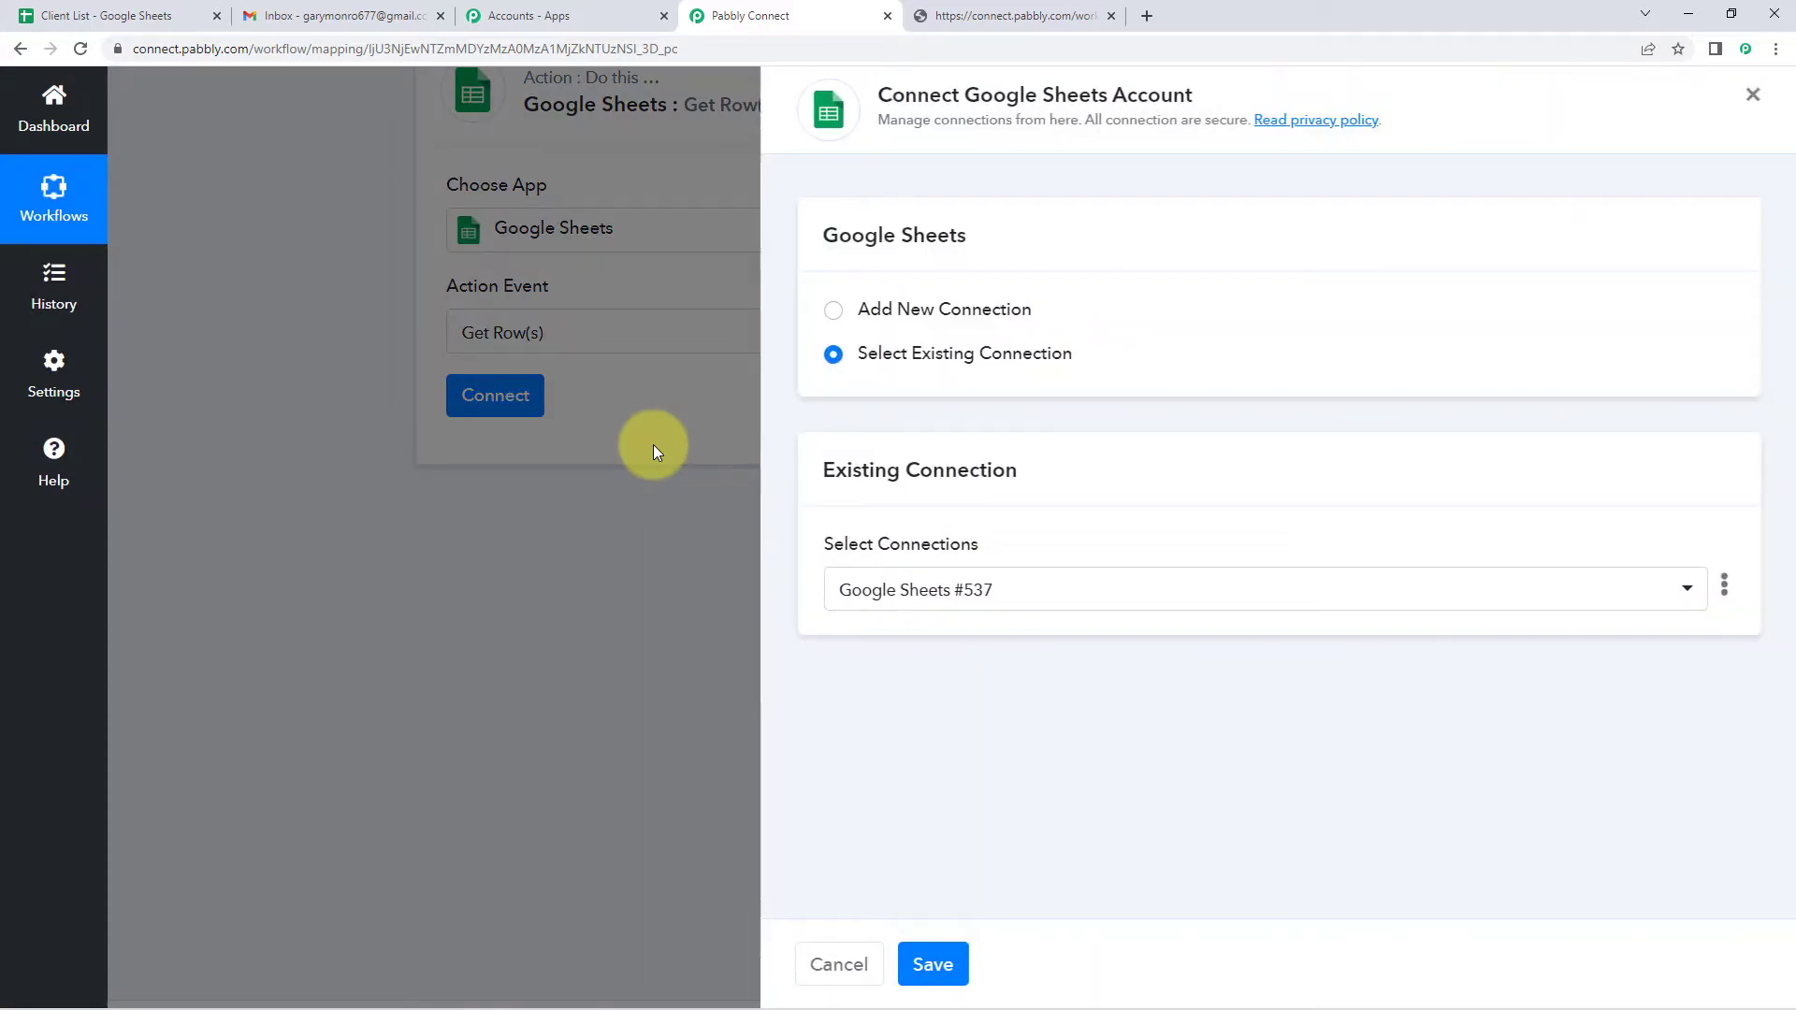
- Add a new Google Sheets connection and authorize Pabbly Connect Sheets with the Google account
click(829, 313)
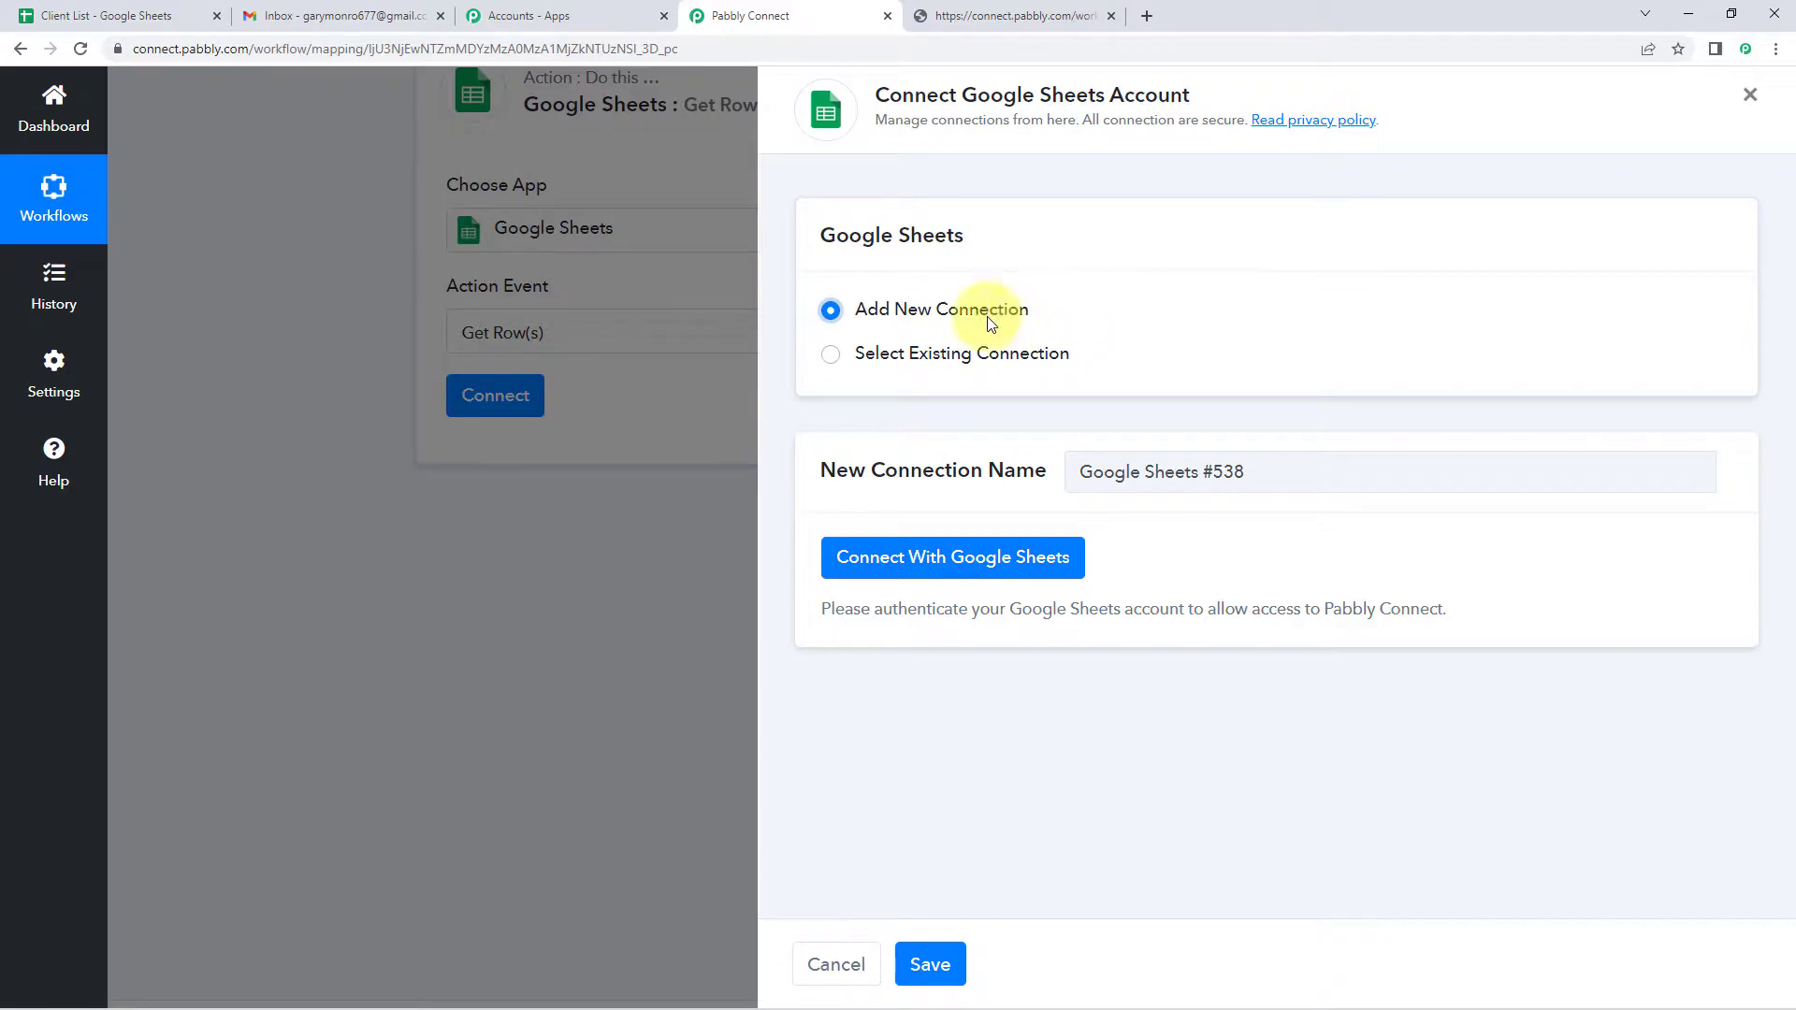
click(929, 558)
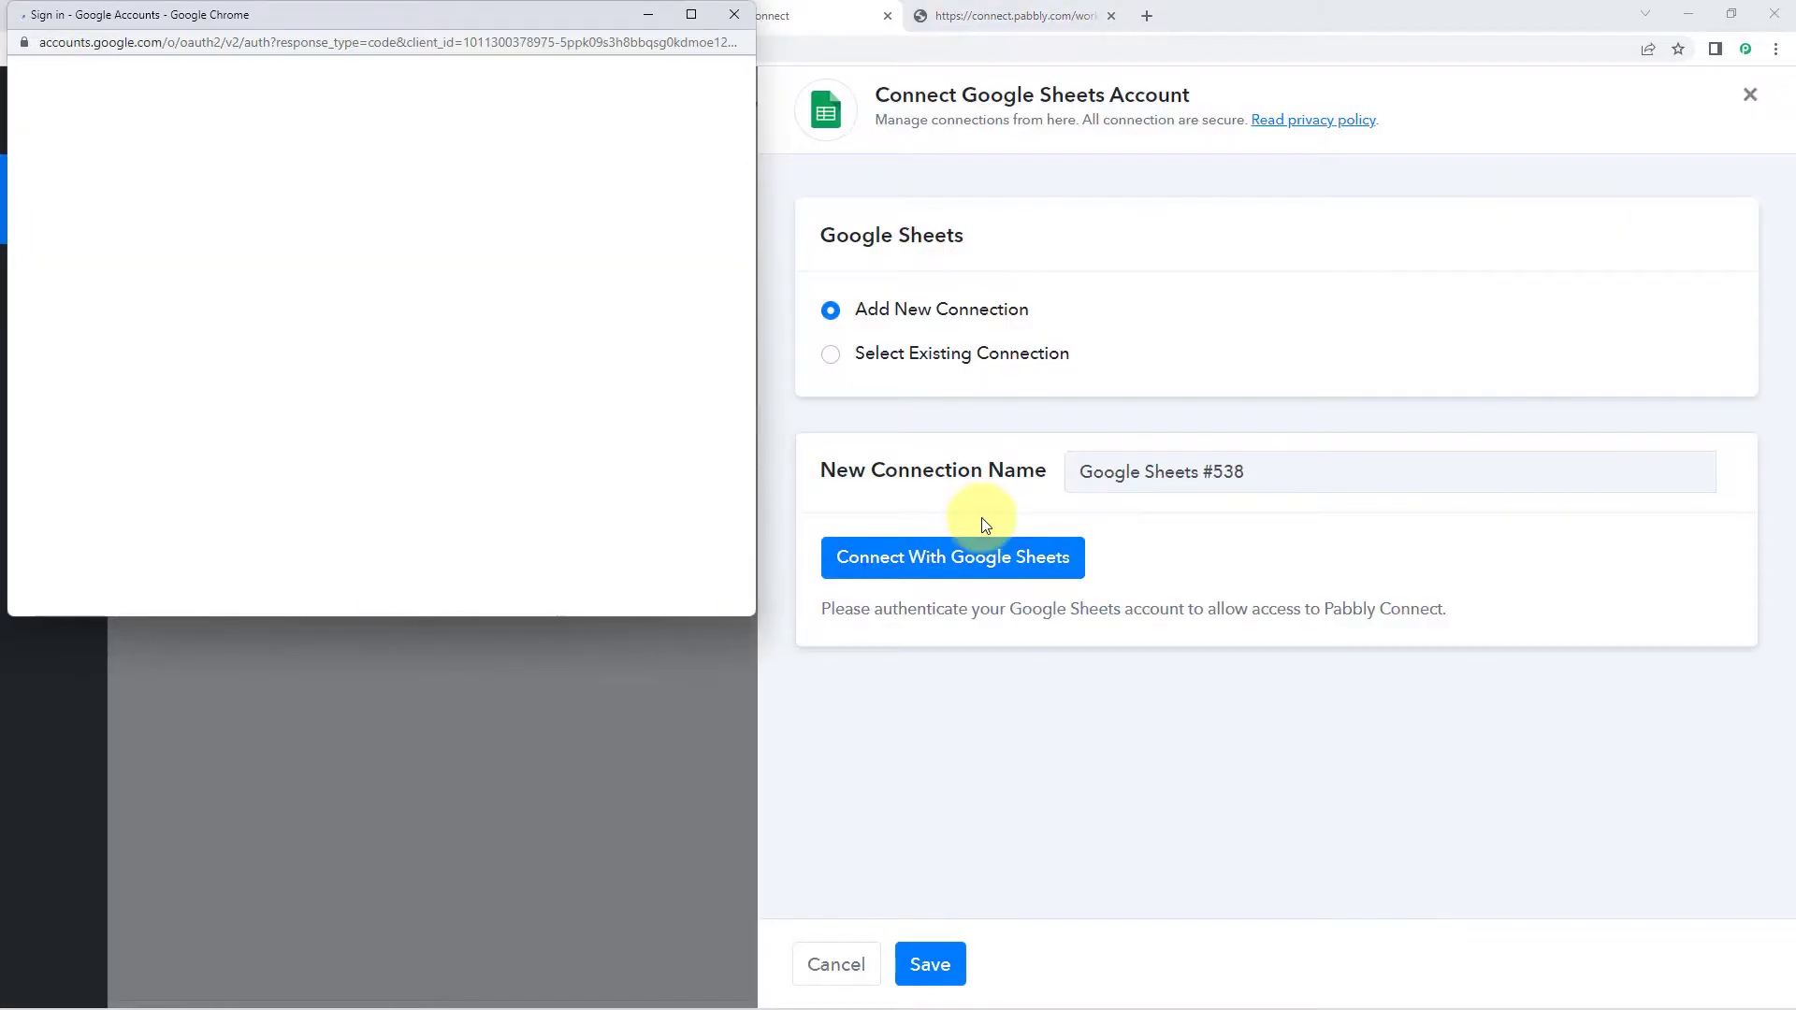
click(308, 372)
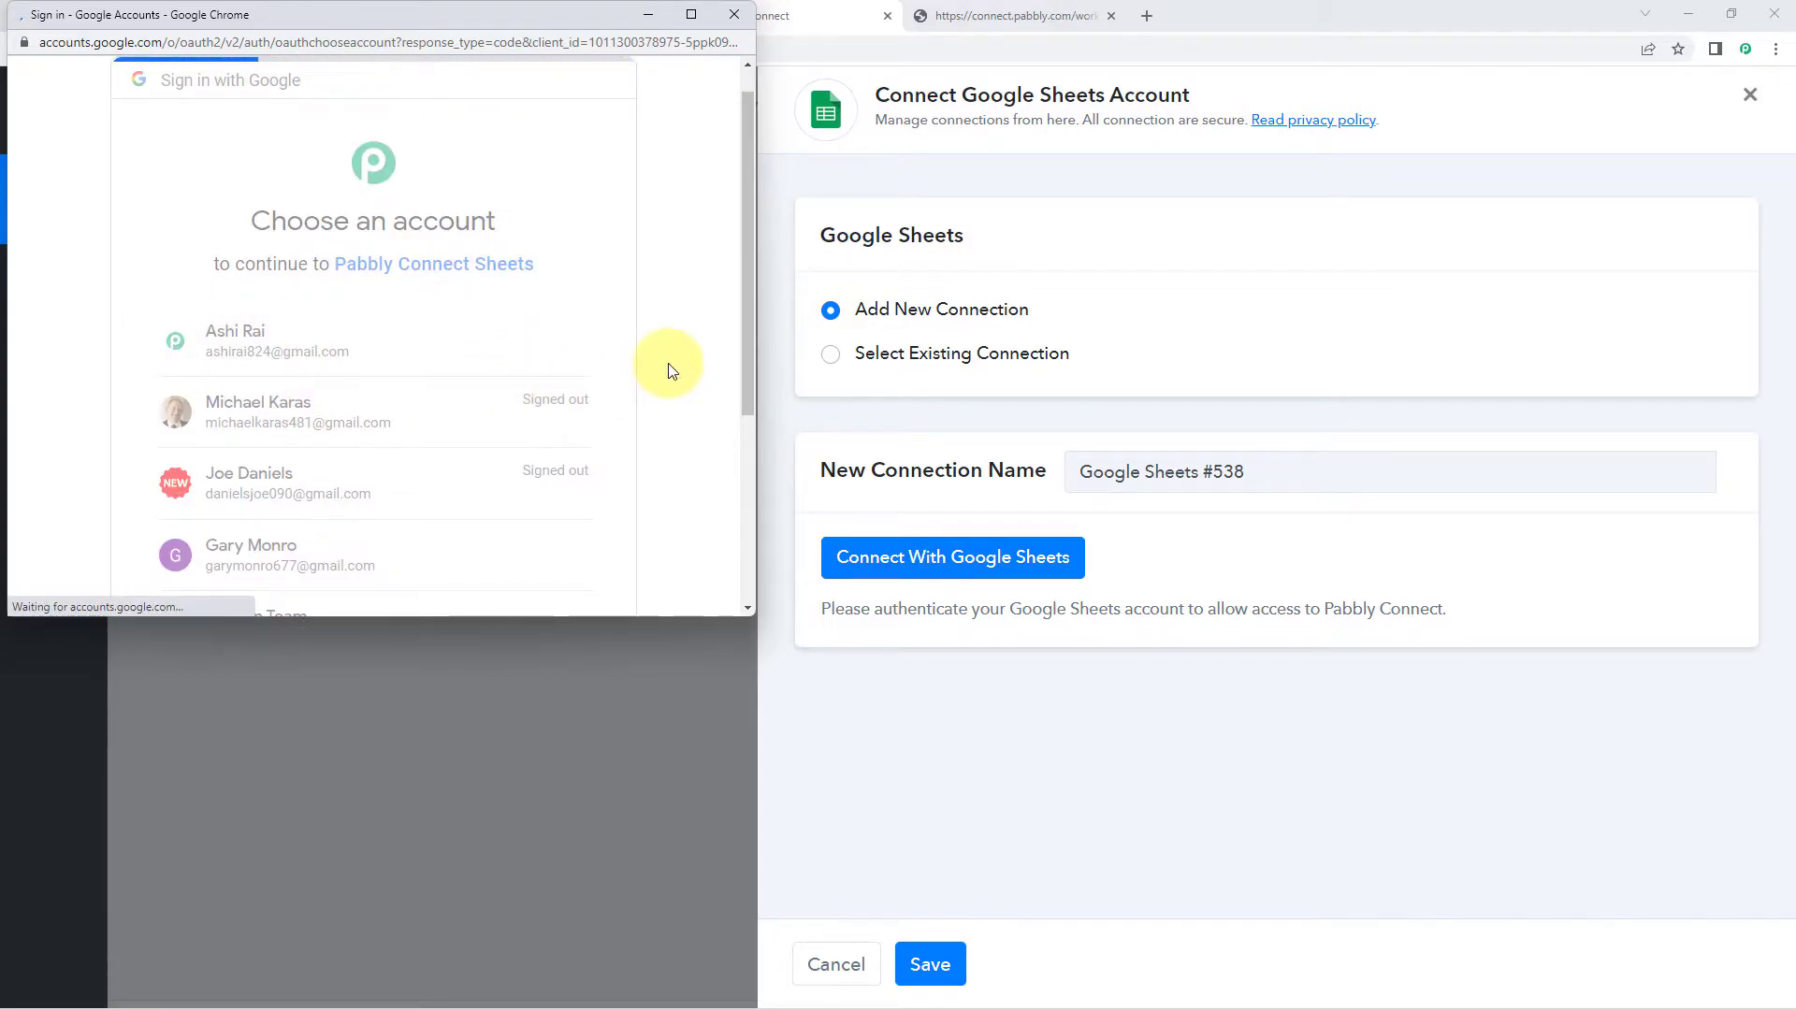
scroll(671, 371, down, 5)
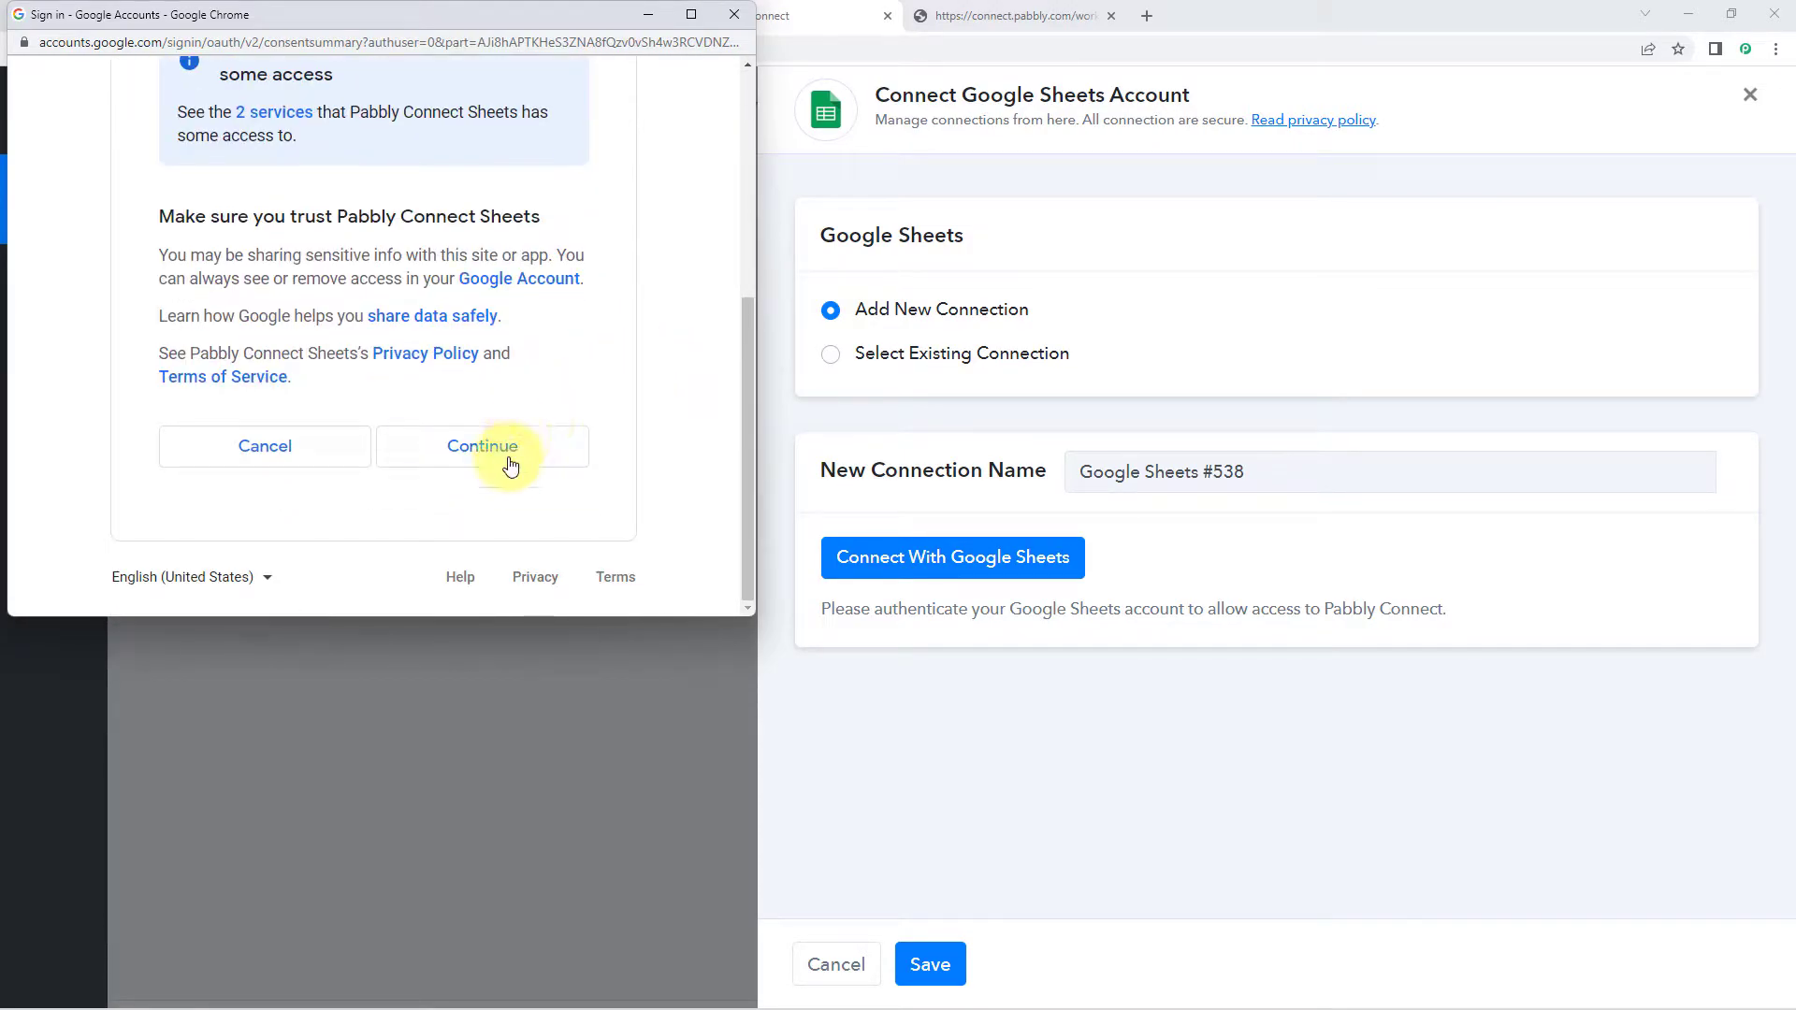
click(530, 444)
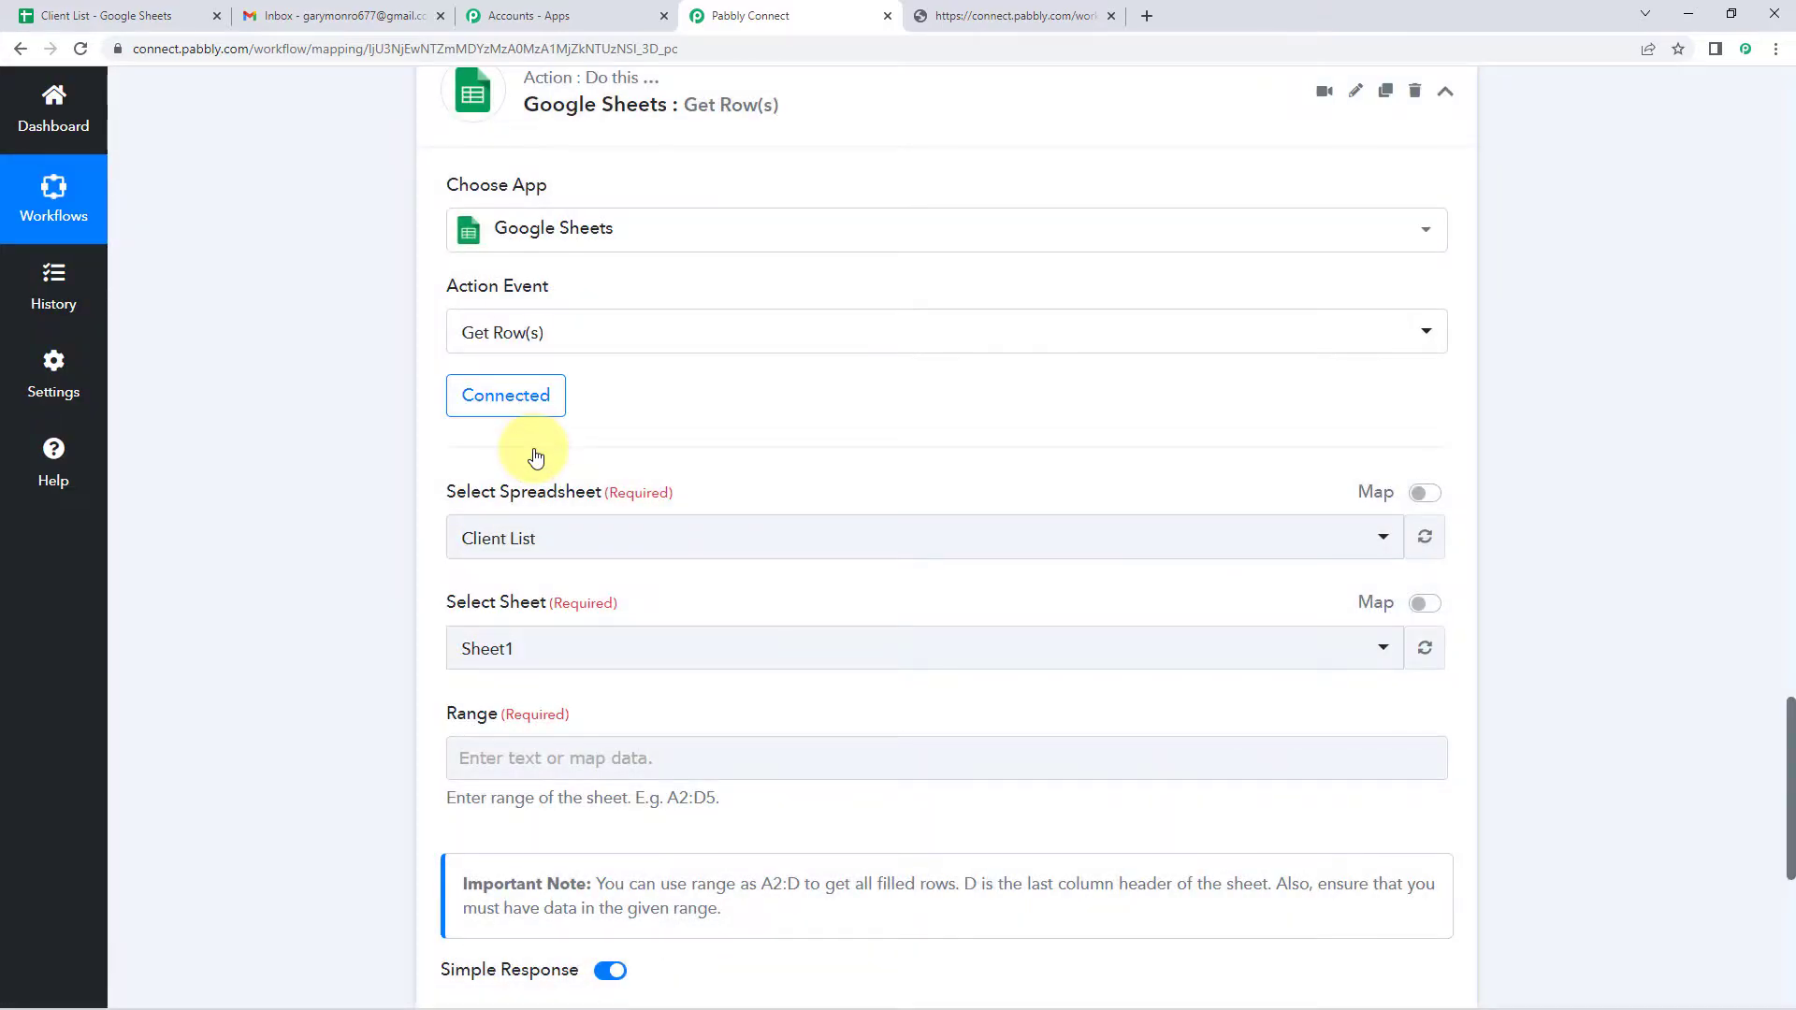
- Select Client List as the Get Row(s) spreadsheet, checking the name against the open Google Sheet
scroll(798, 389, down, 1)
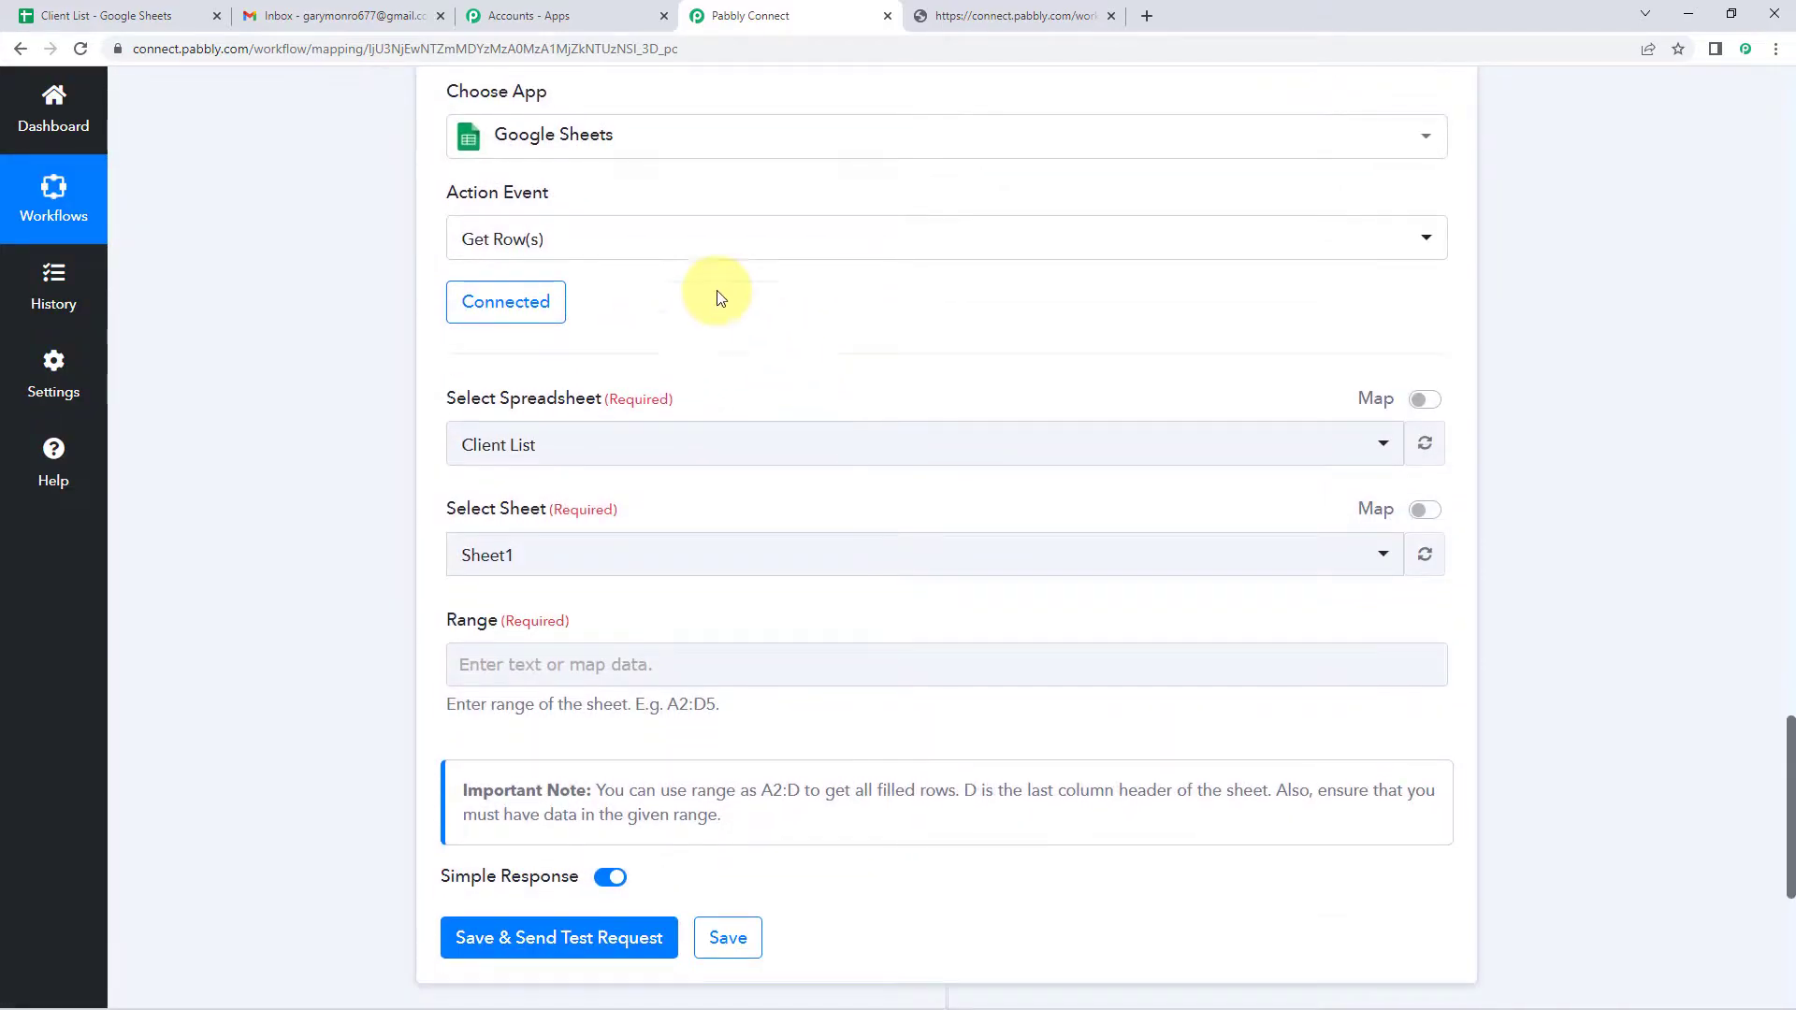
scroll(721, 388, down, 1)
click(753, 356)
scroll(395, 409, down, 2)
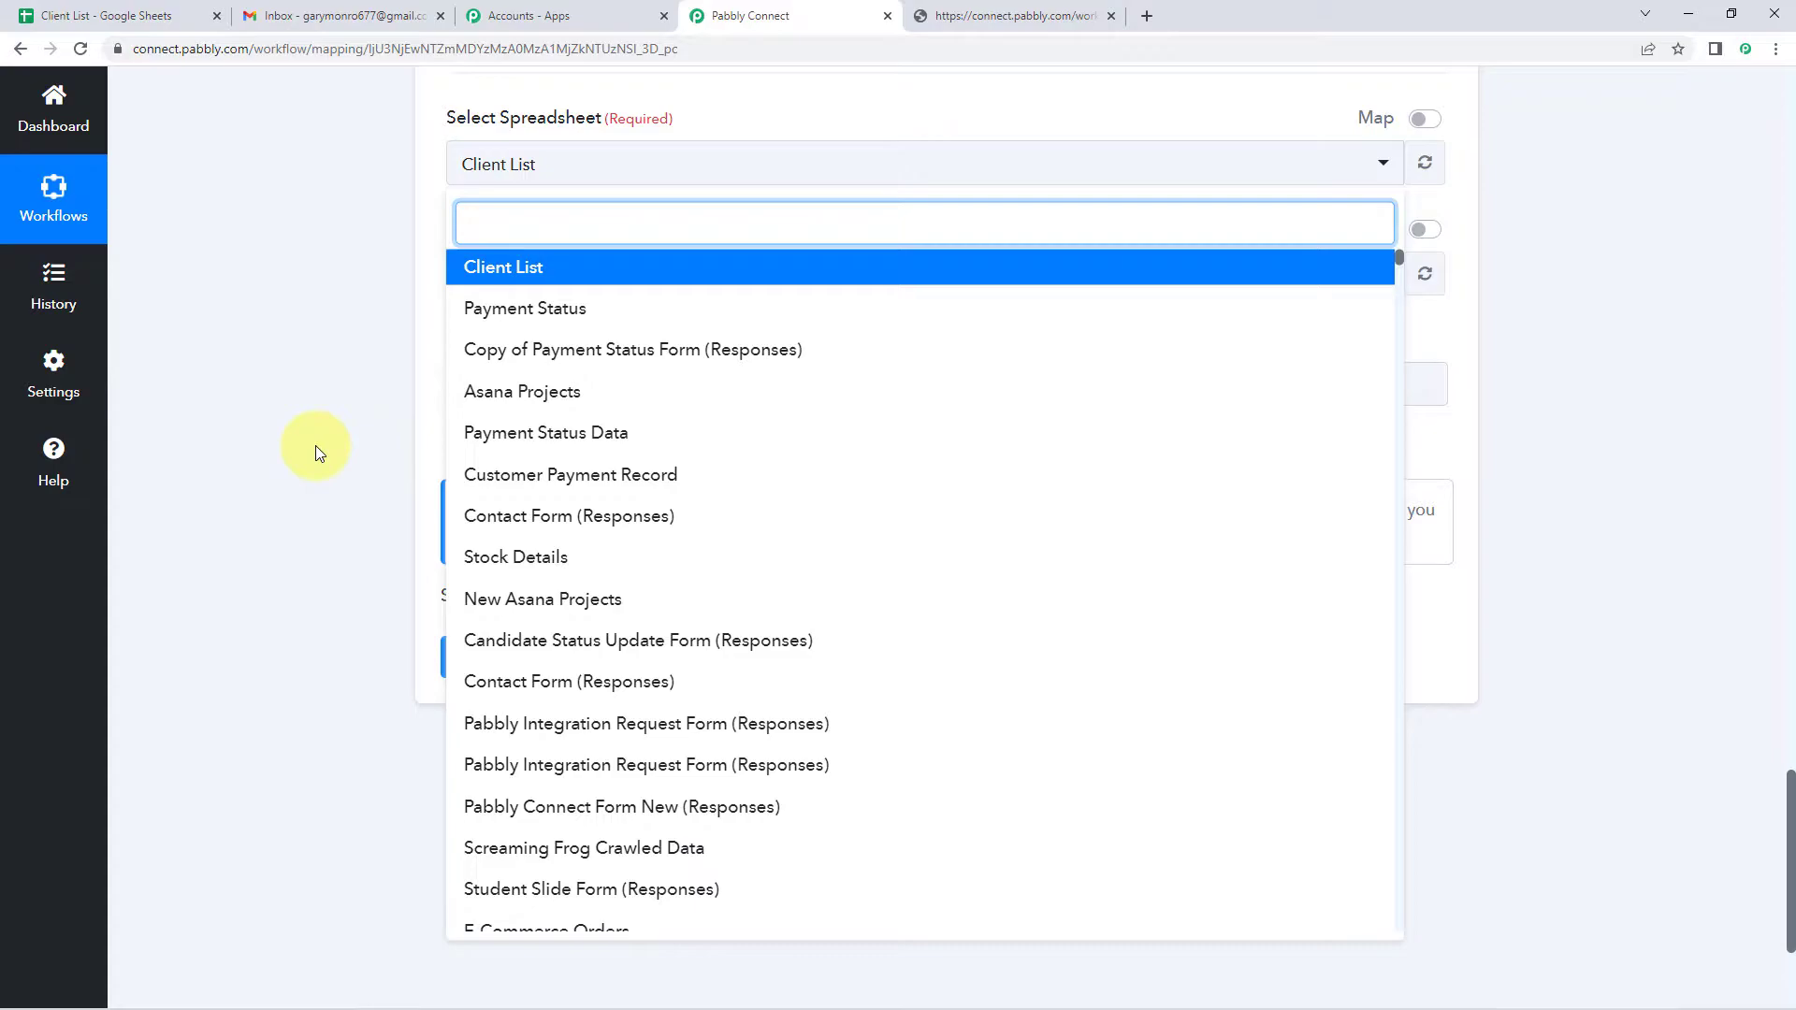
click(101, 12)
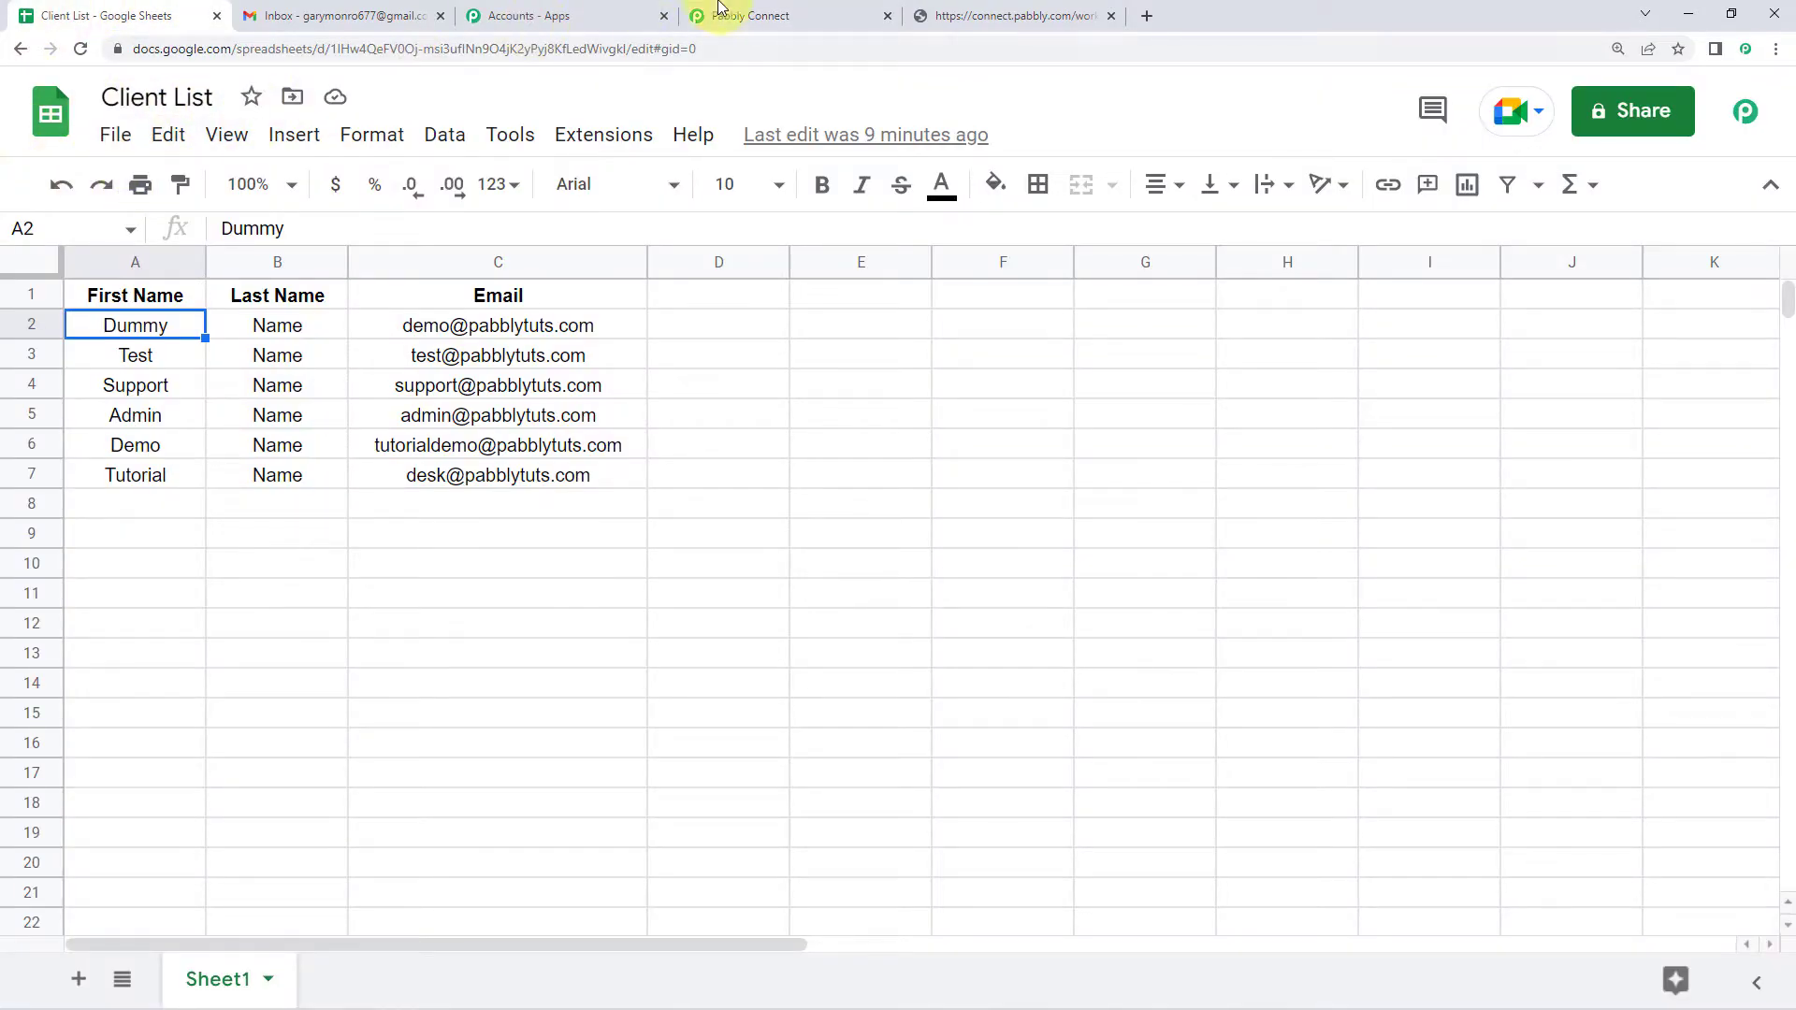
click(804, 14)
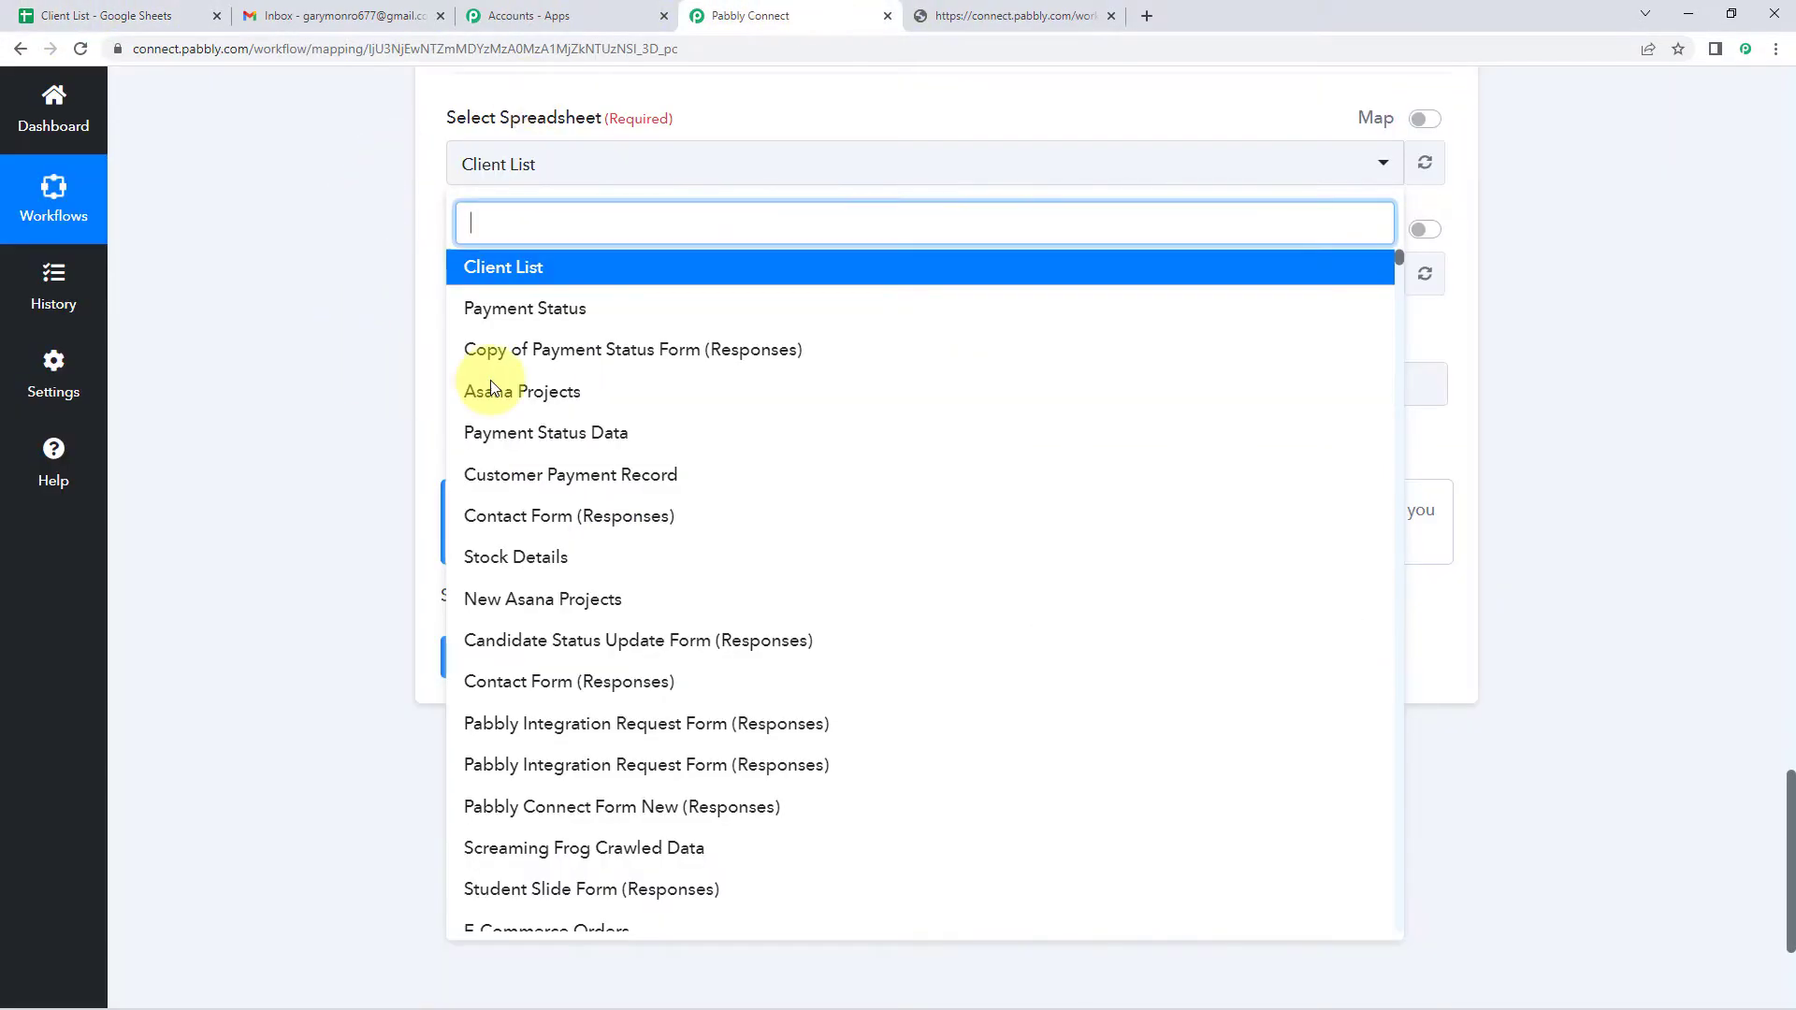
click(528, 271)
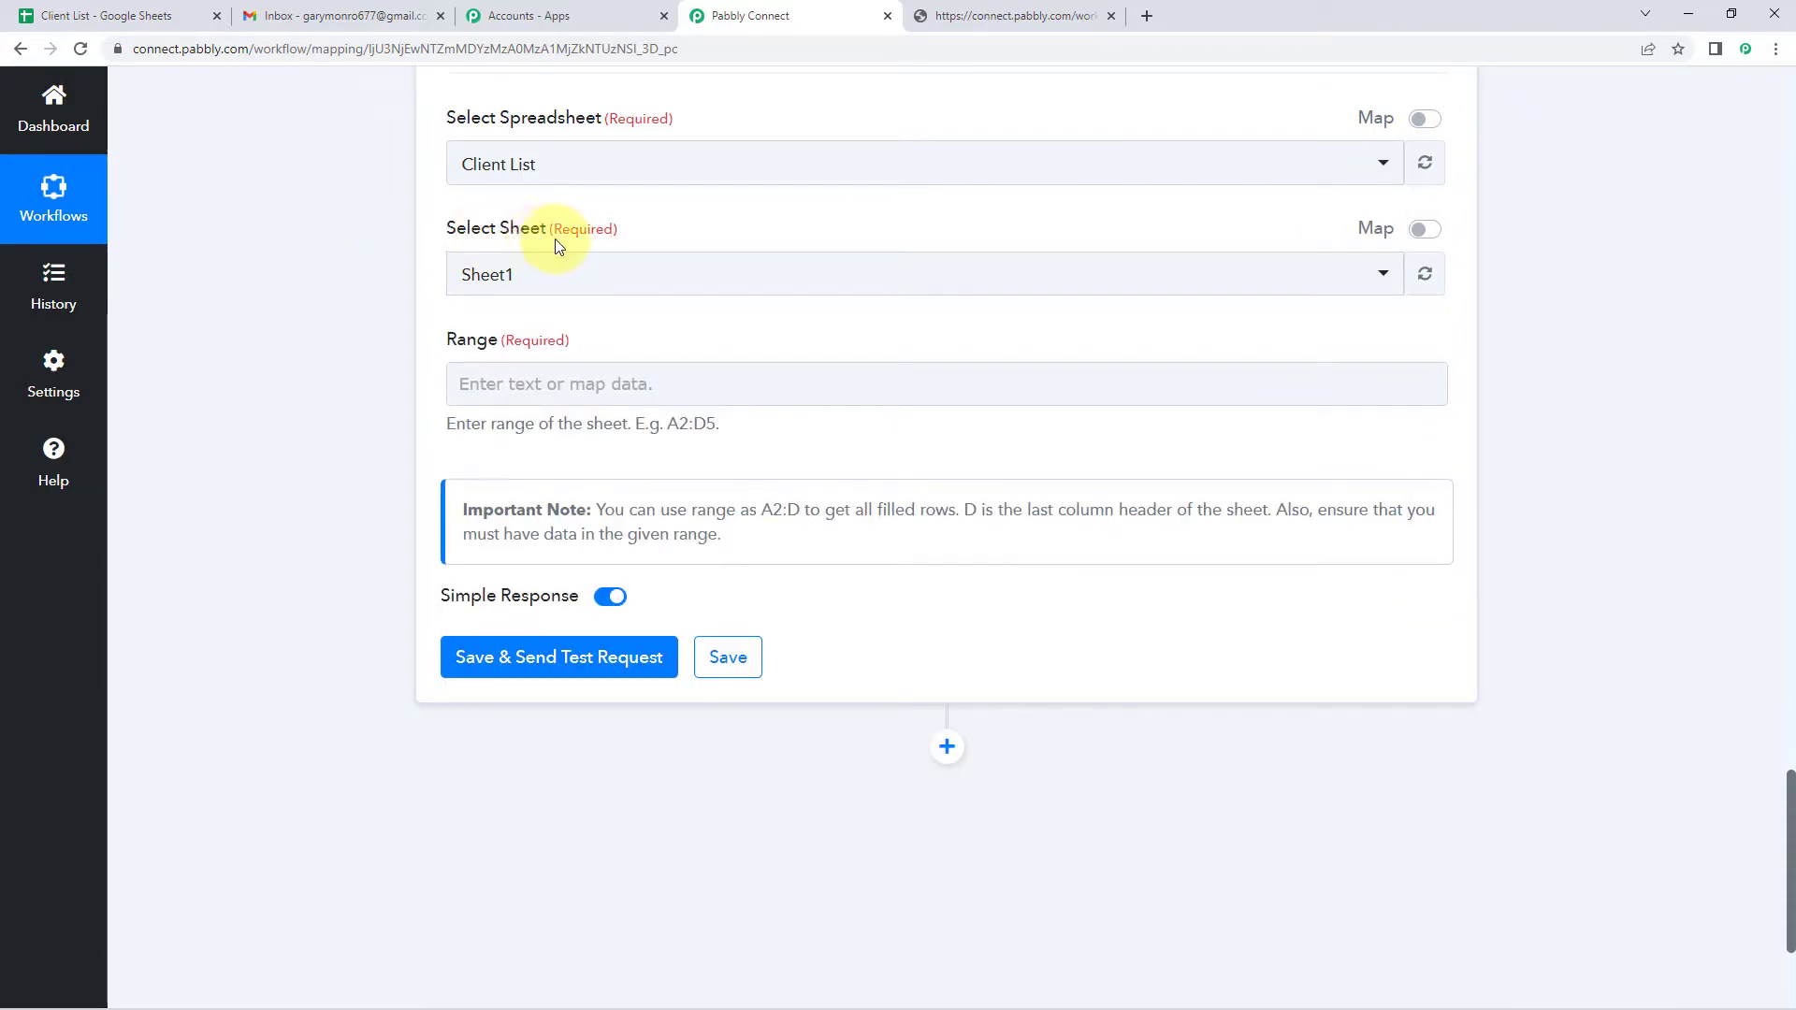
- Check the sheet name in the Client List spreadsheet and select Sheet1 as the Get Row(s) sheet
click(48, 15)
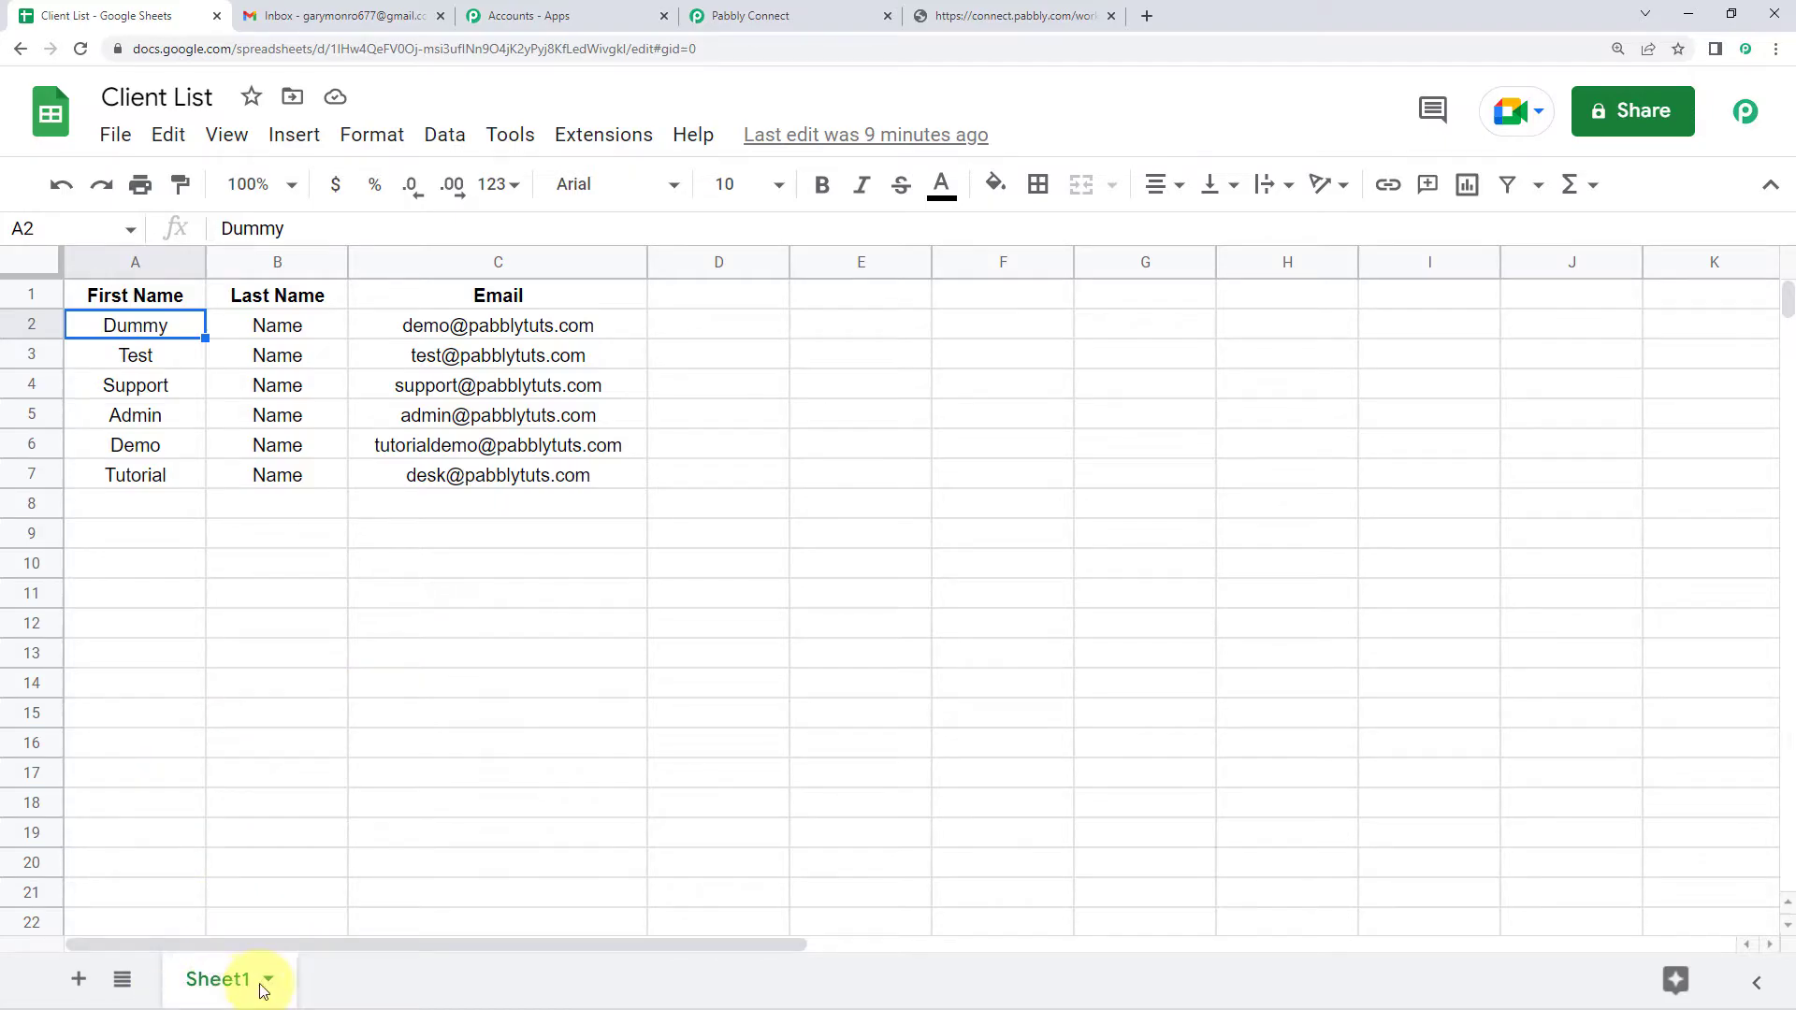
click(802, 15)
click(561, 277)
click(531, 376)
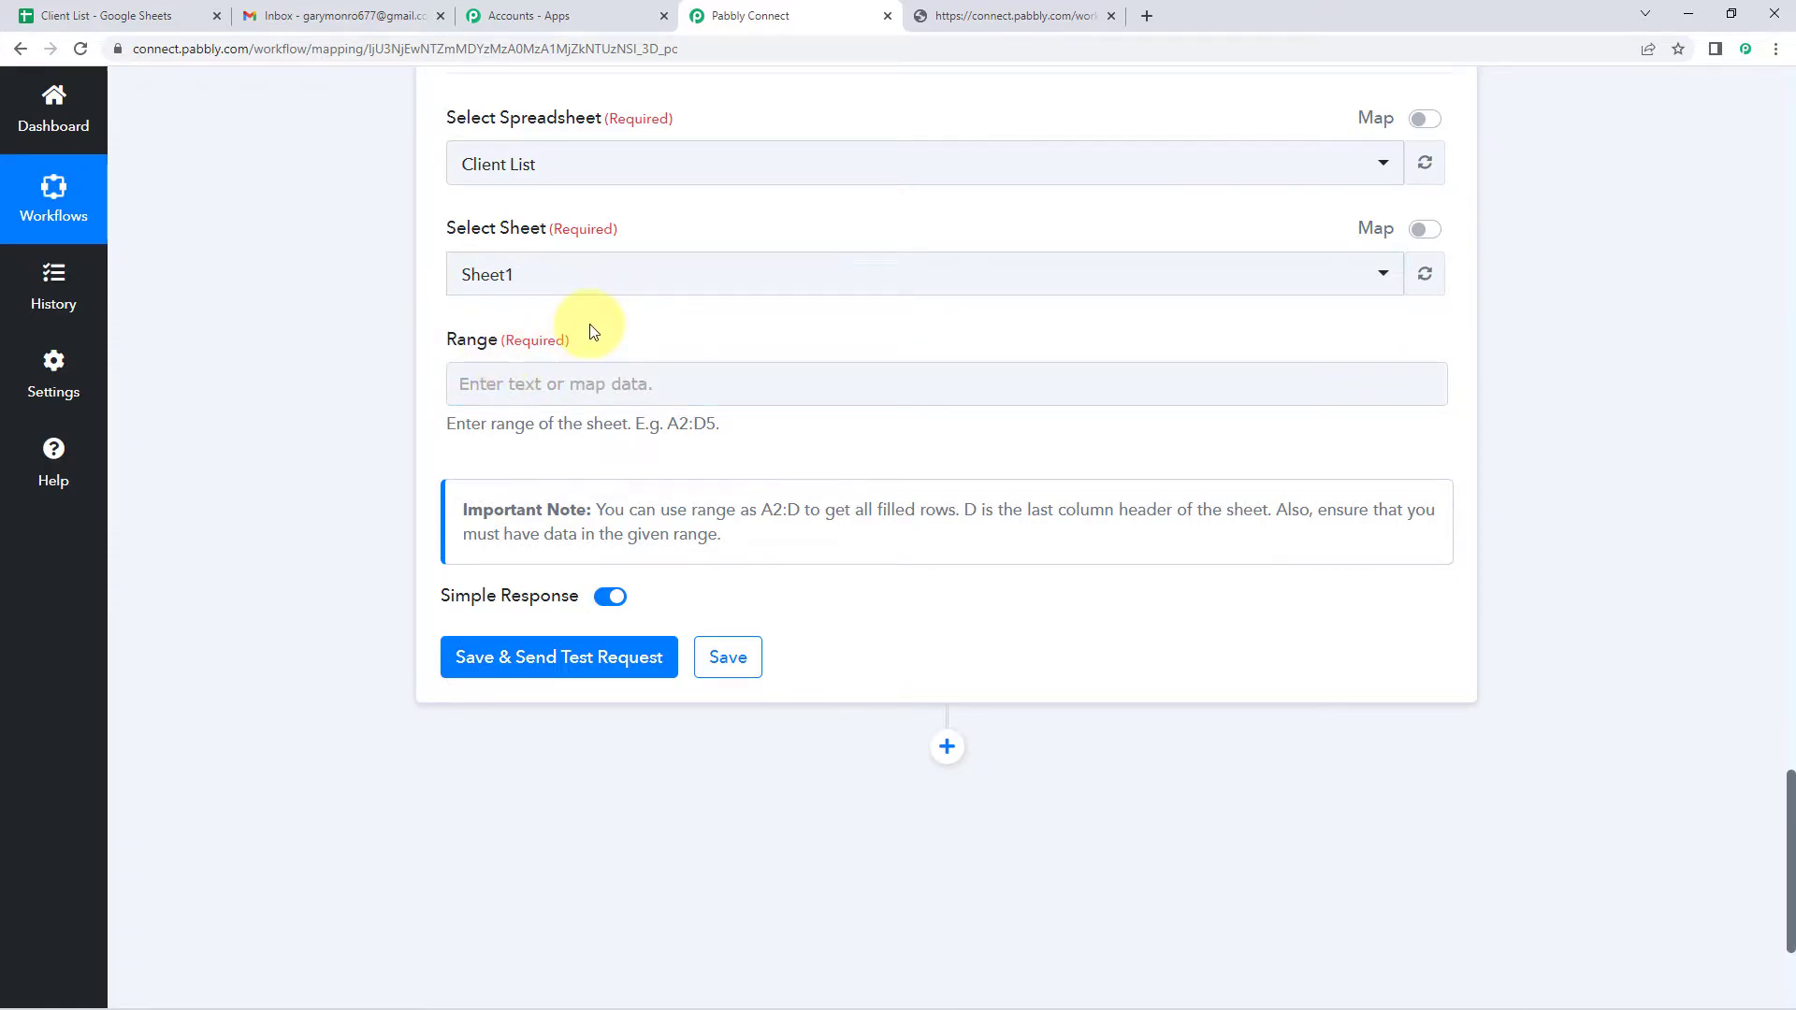
scroll(562, 299, down, 1)
scroll(448, 365, up, 1)
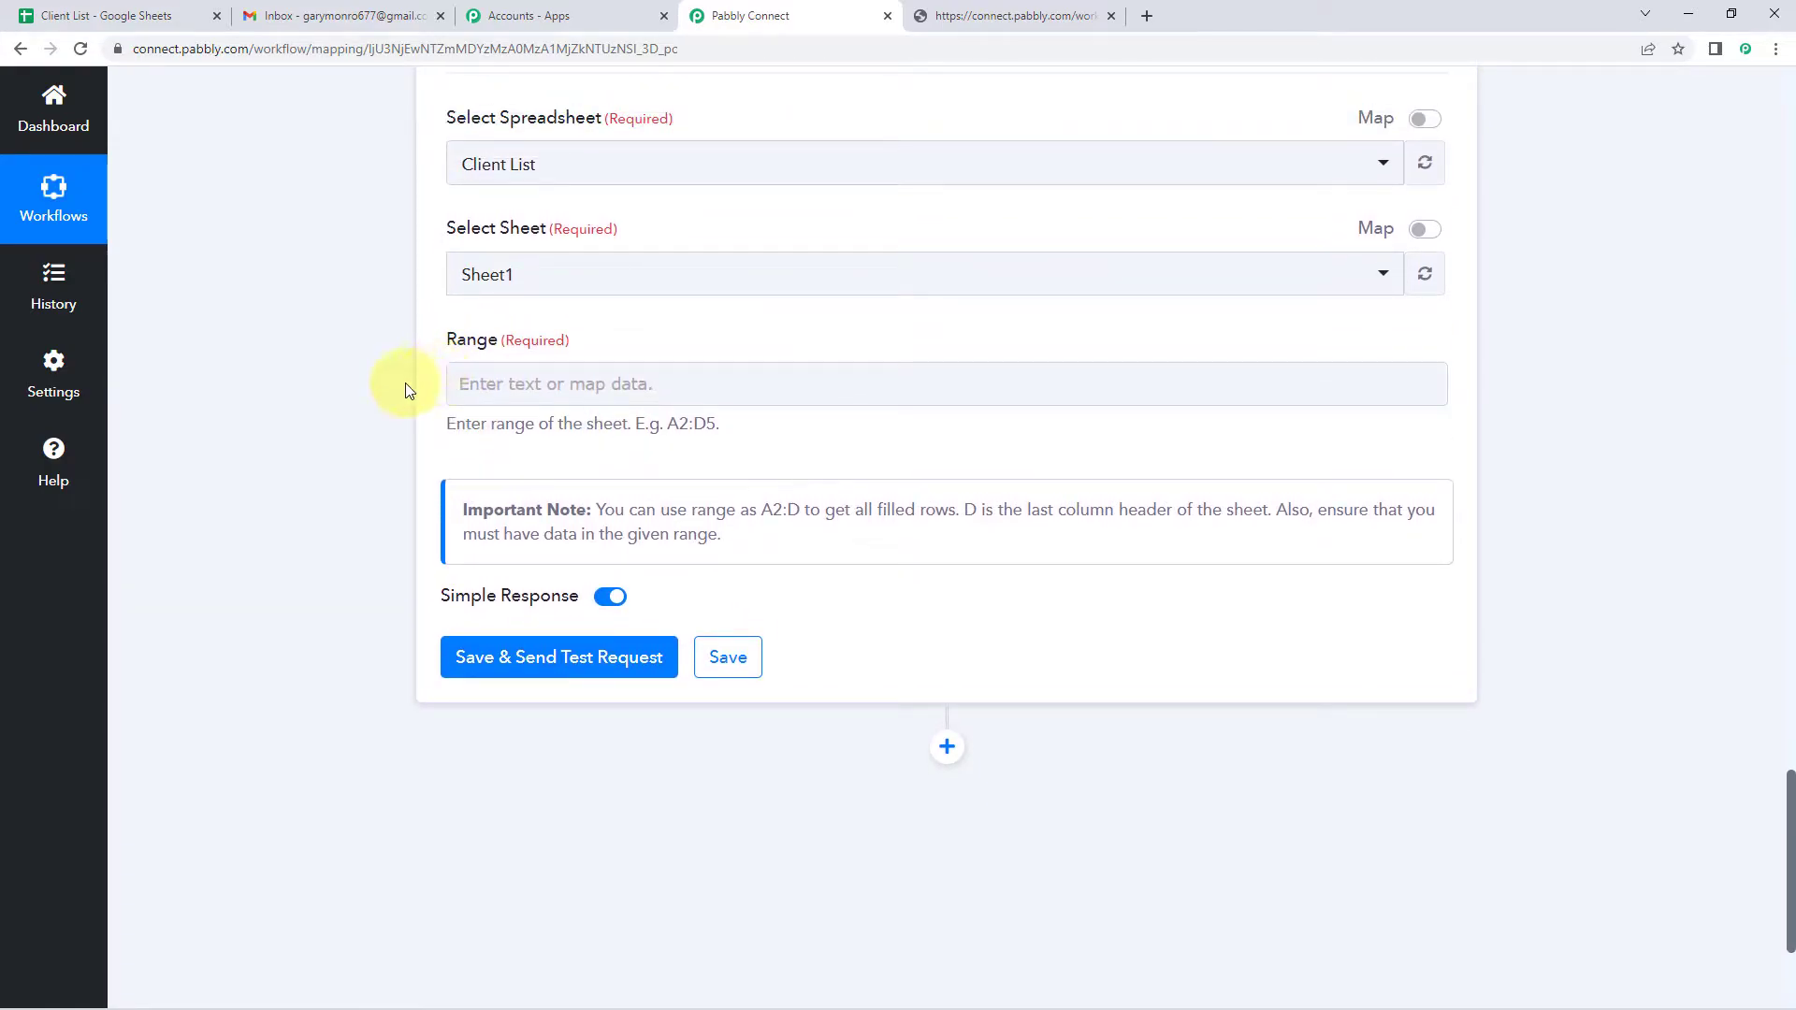
- Select the first two client rows in Client List, copy their range reference A2:C3 and paste it into the Get Row(s) Range
click(42, 16)
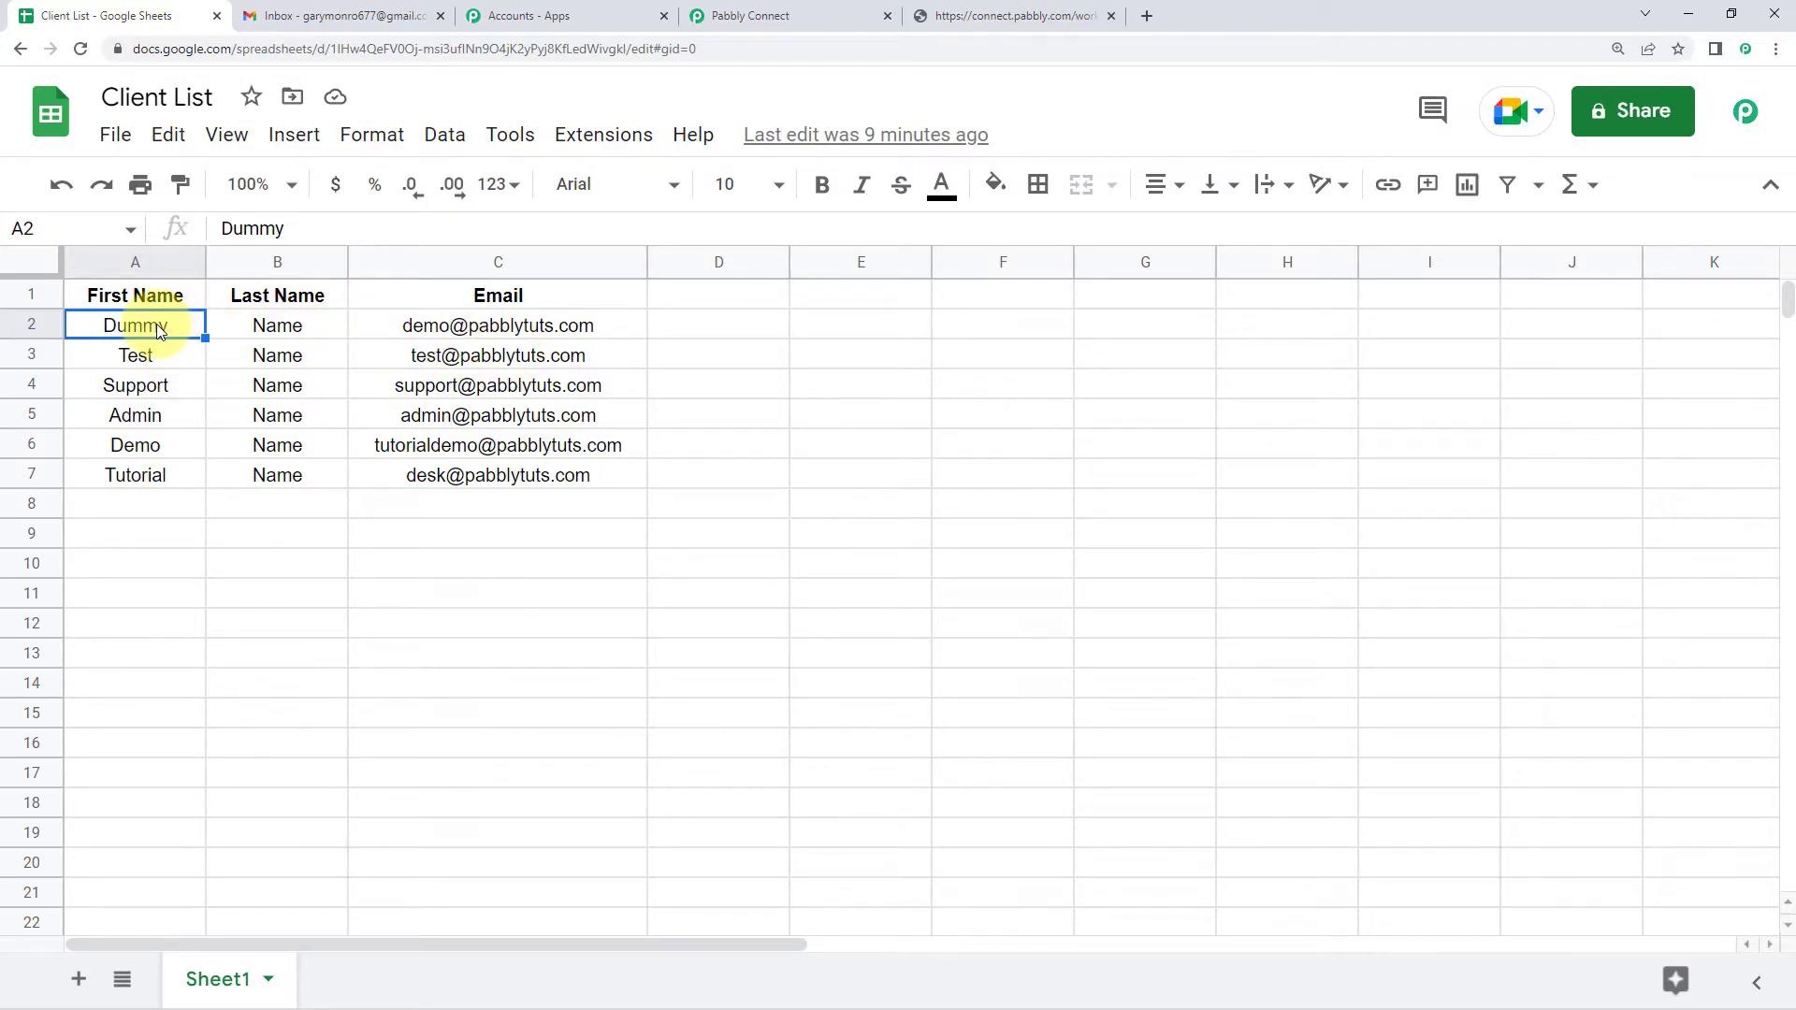
drag(160, 322, 412, 360)
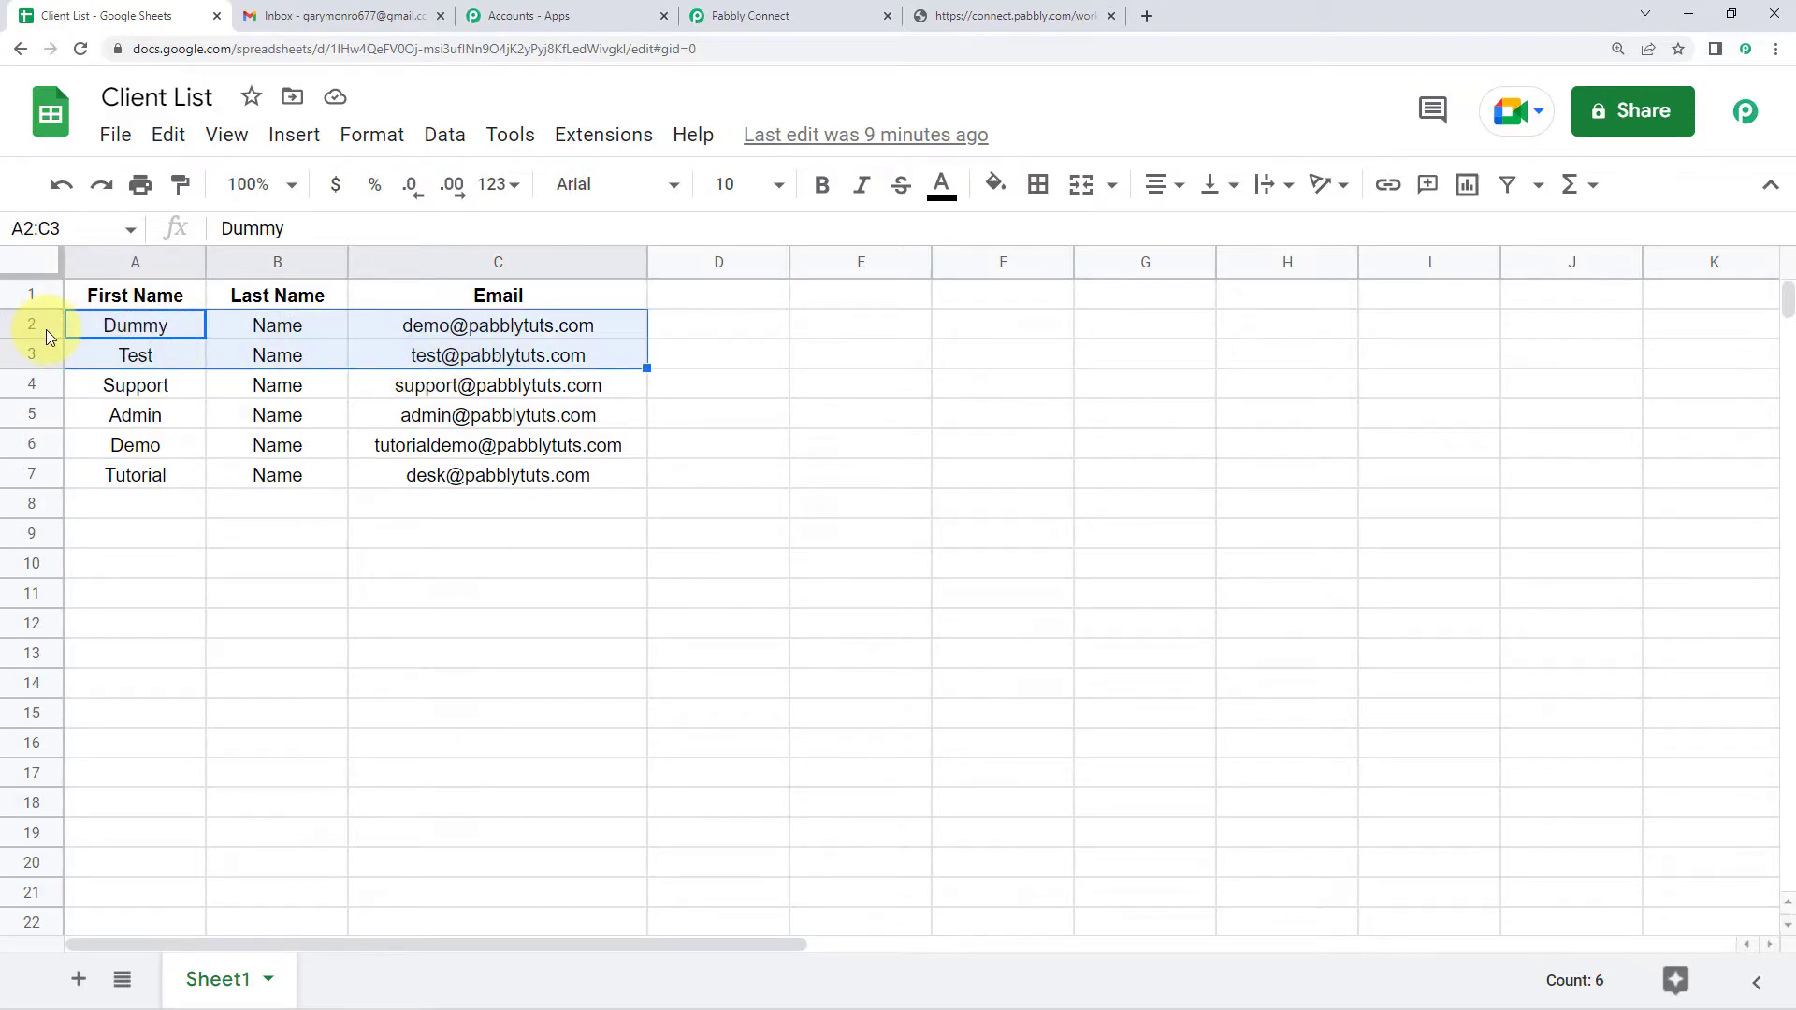
click(148, 327)
drag(152, 329, 521, 361)
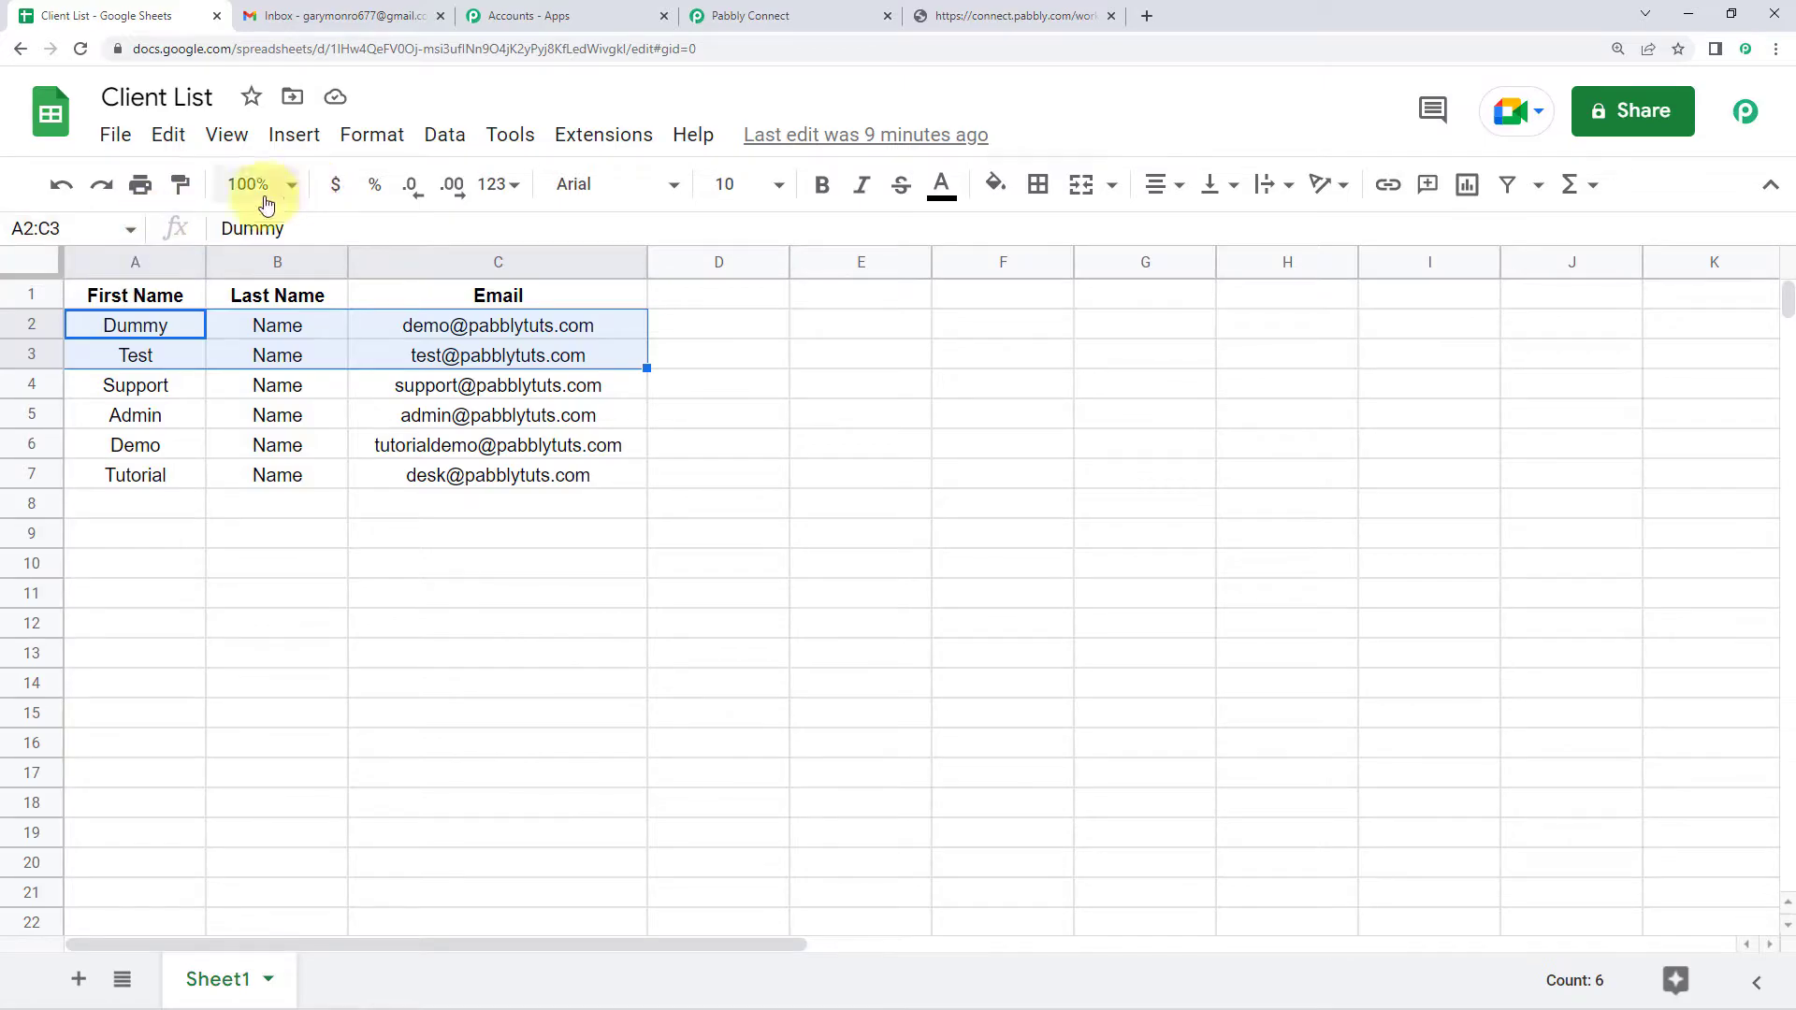
click(77, 229)
key(ctrl+c)
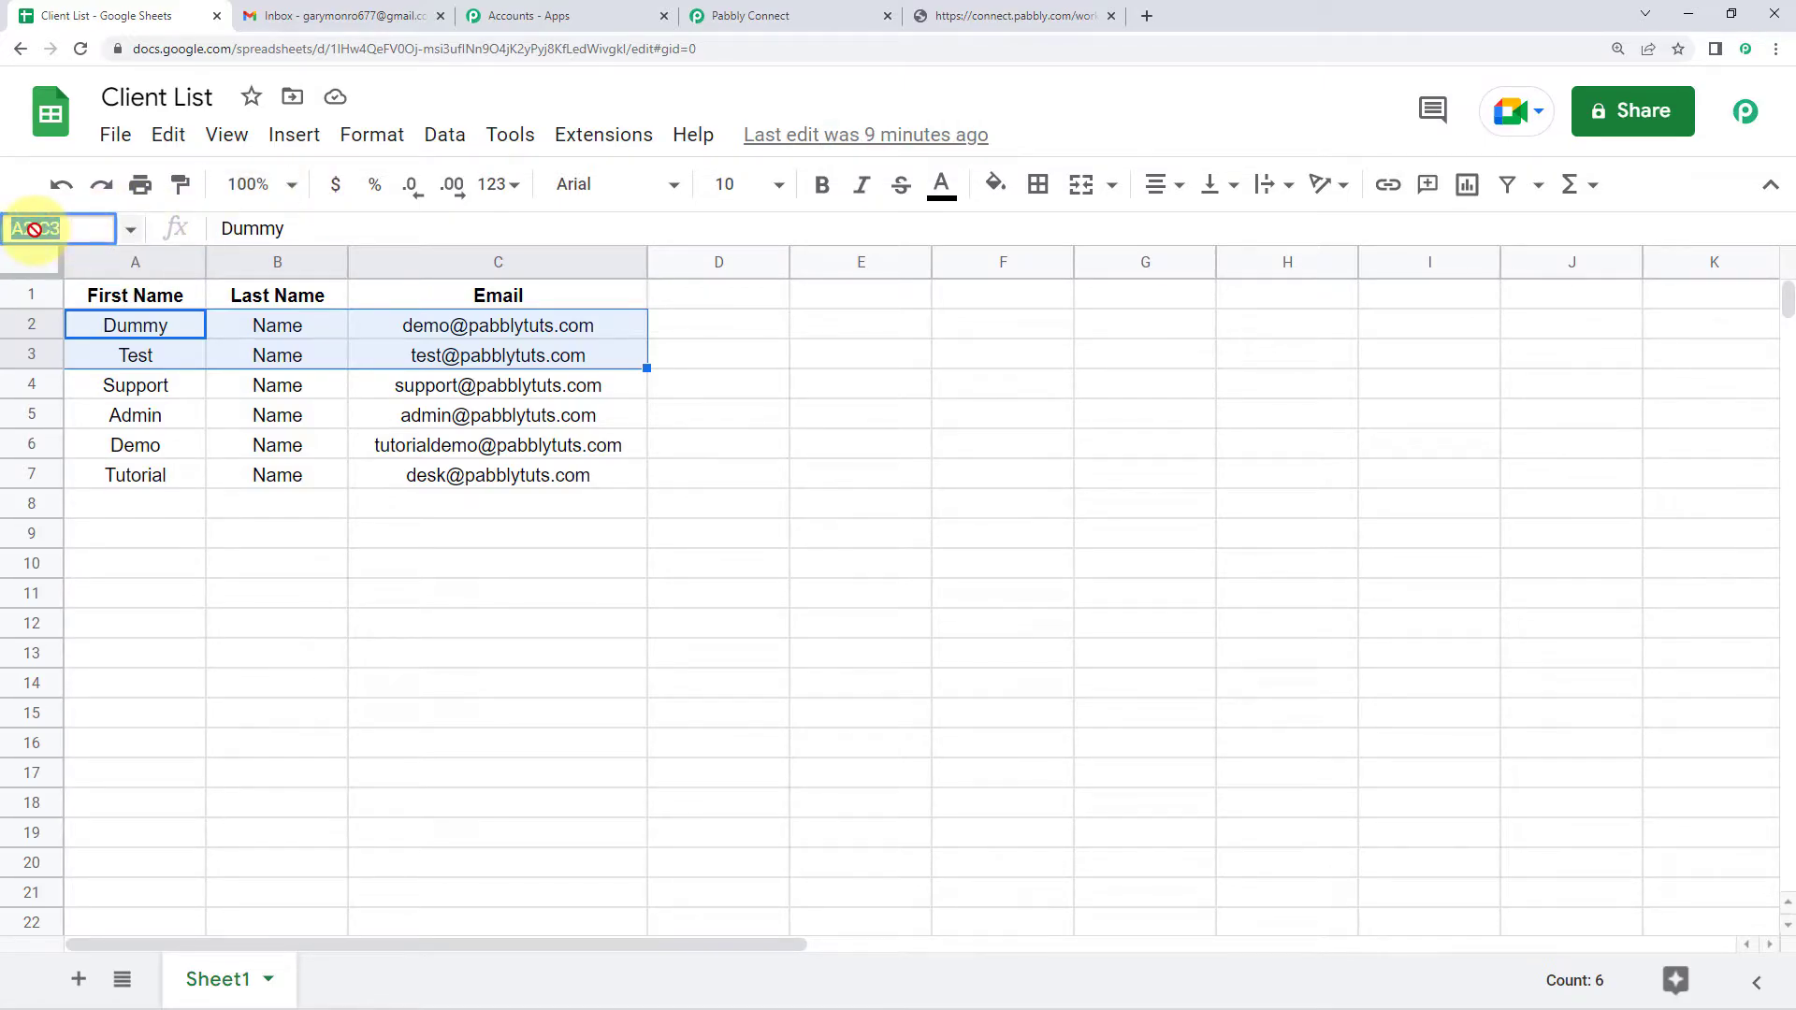
click(688, 4)
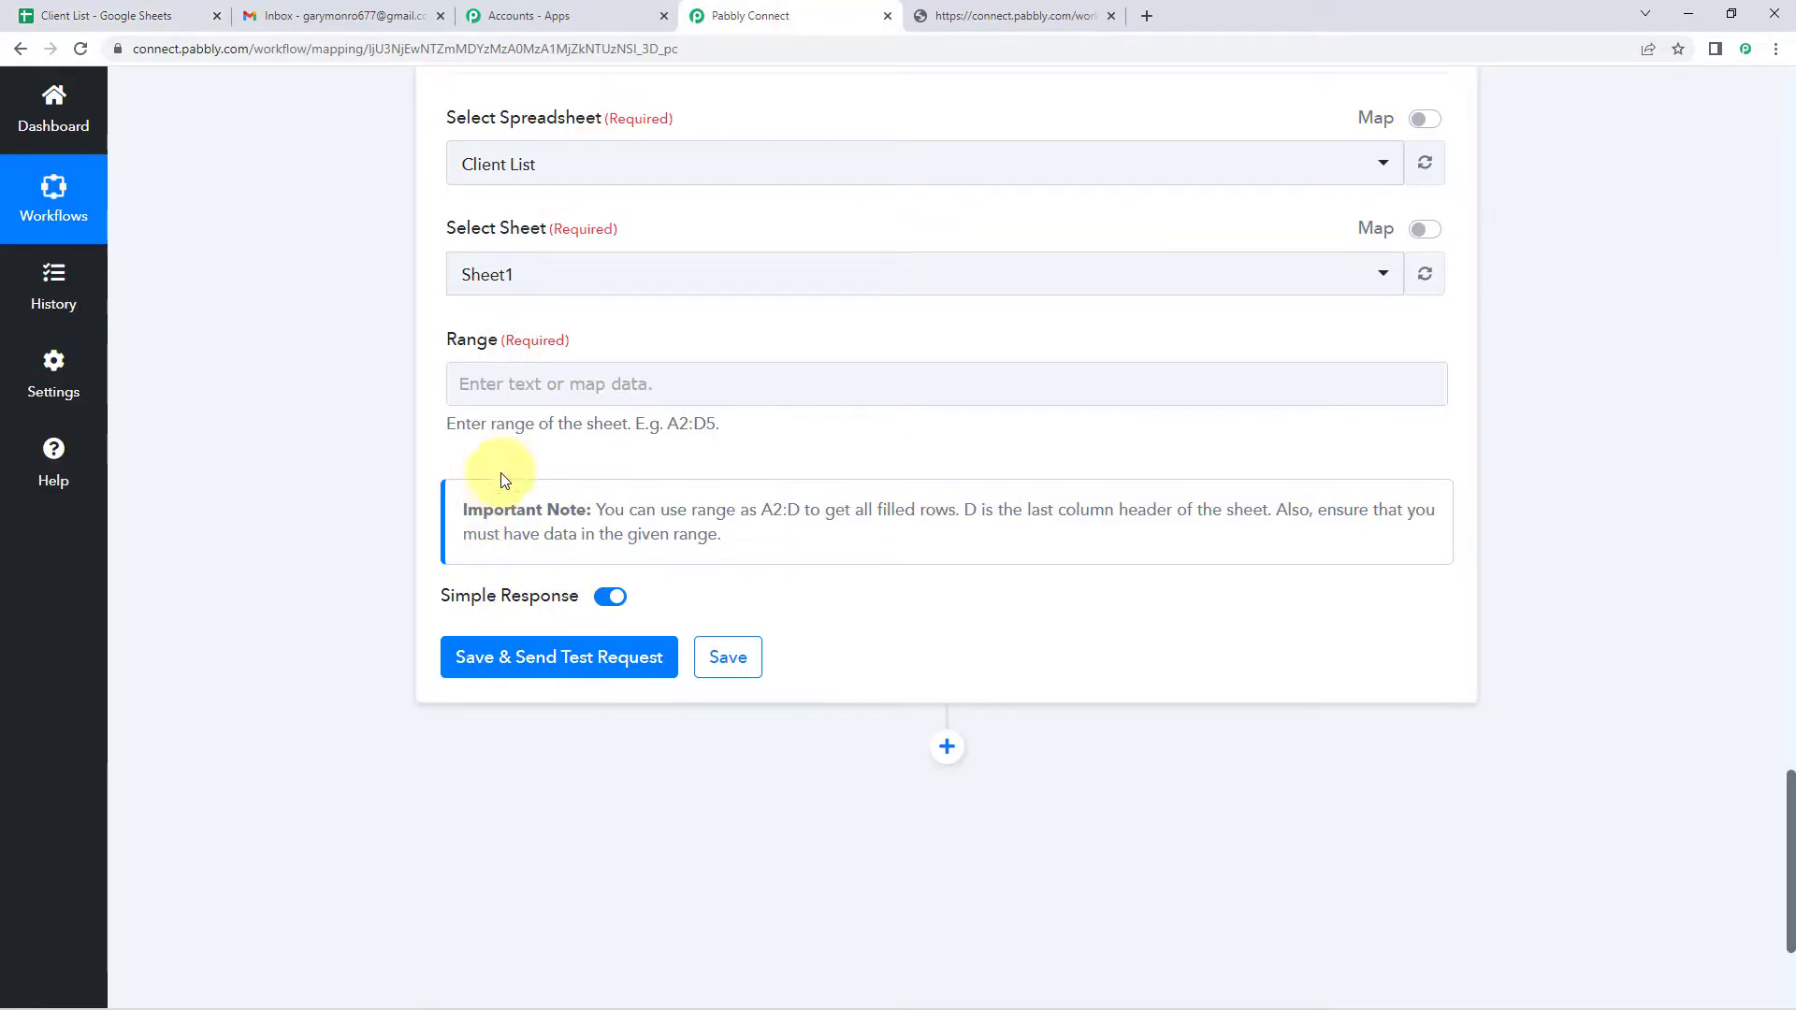
click(529, 396)
key(ctrl+v)
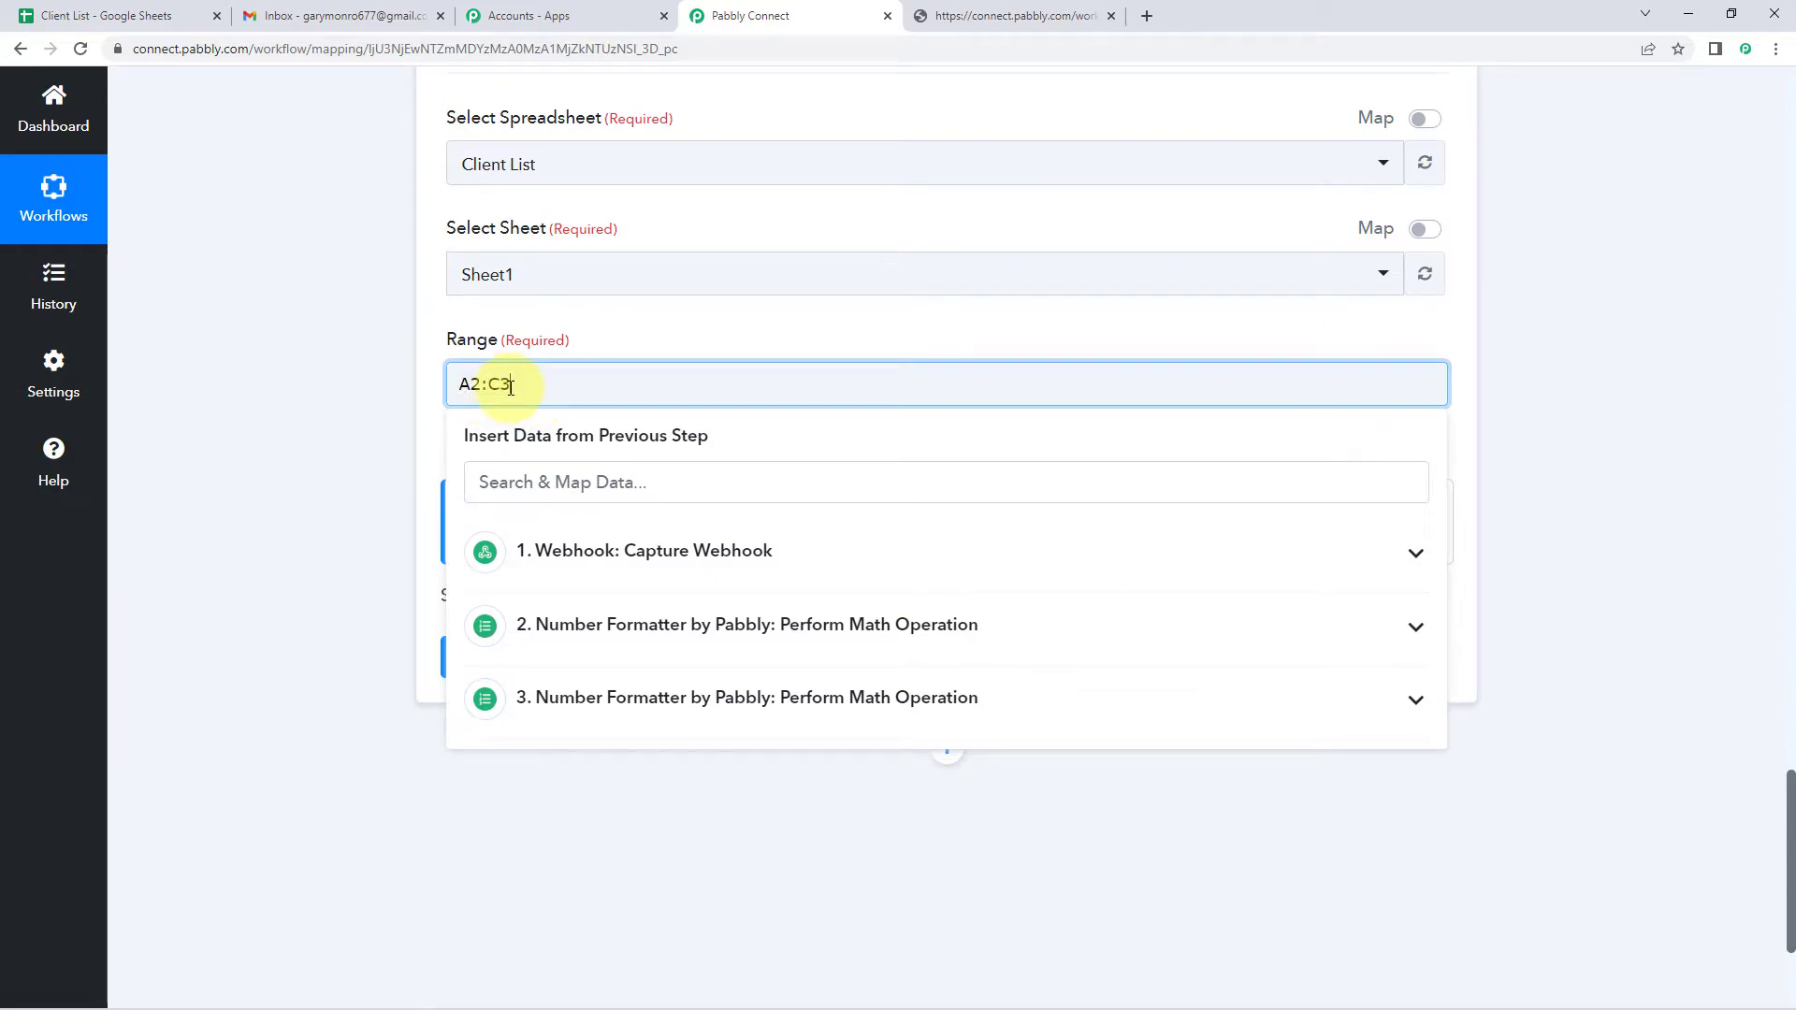
- Remove the fixed row numbers from the Range so that it reads A:C
click(481, 384)
key(BackSpace)
click(397, 397)
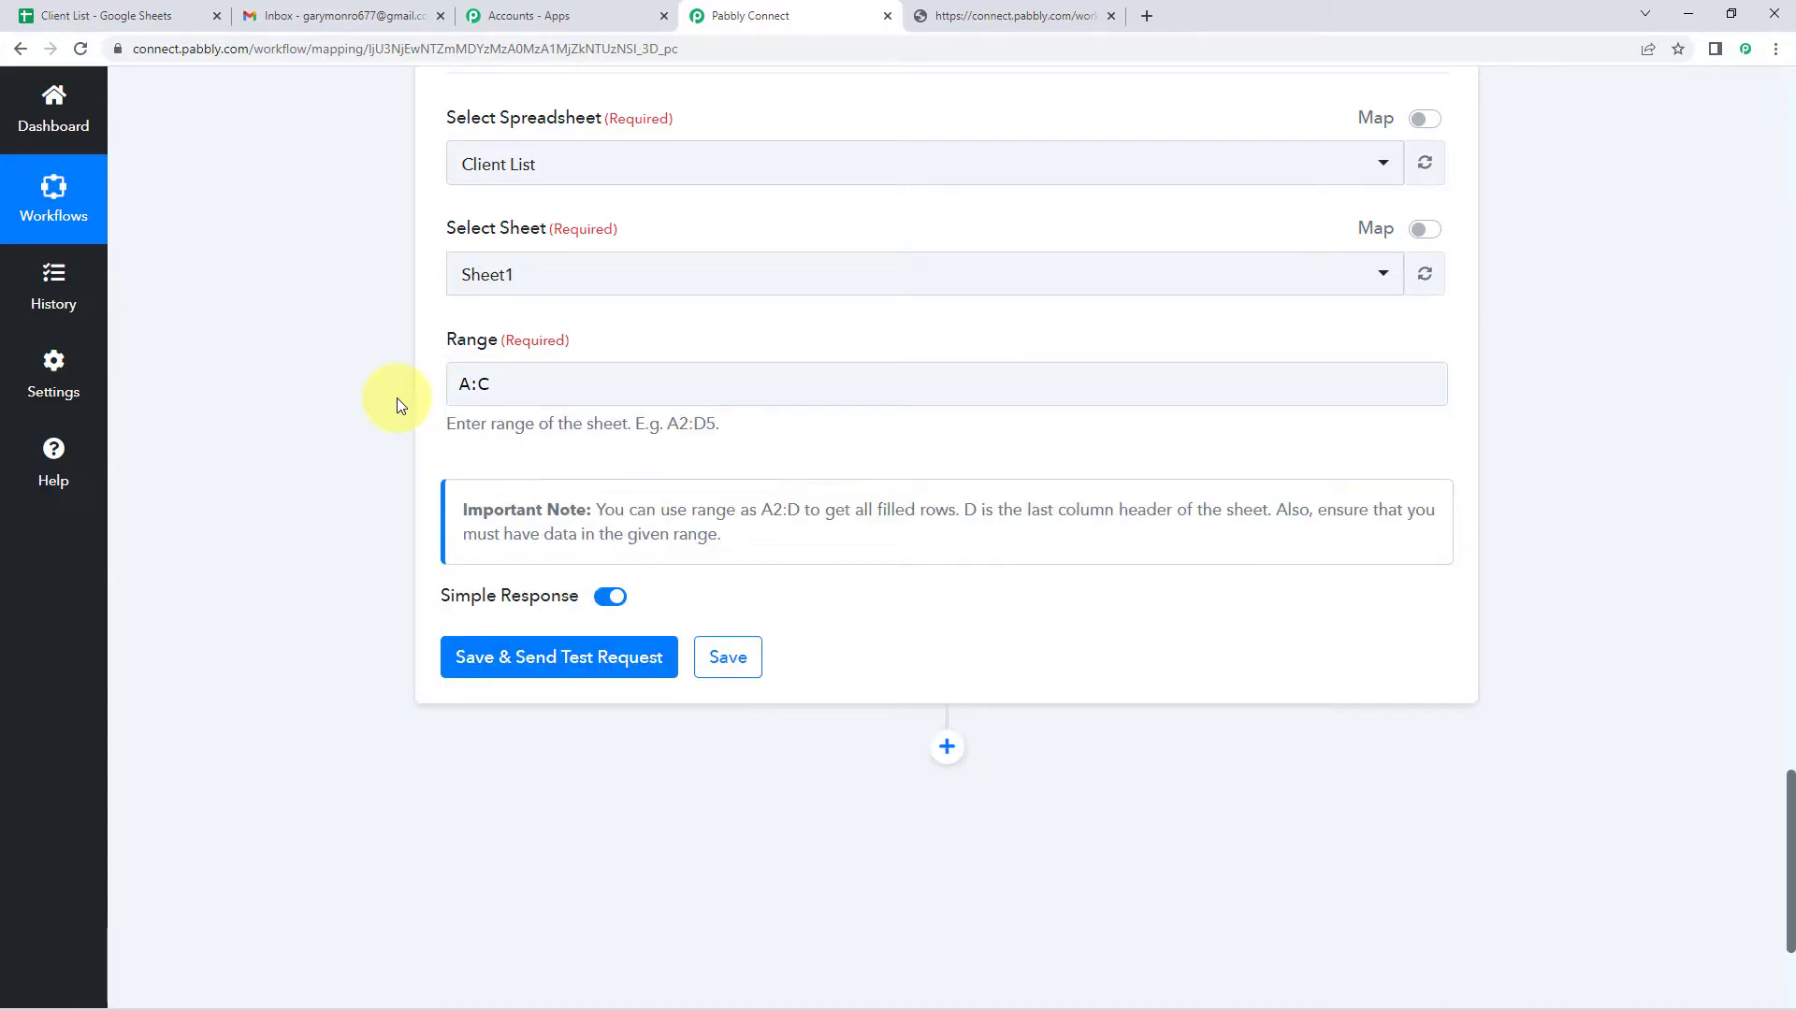
- In the Client List sheet, highlight the following two-row client batches, A4:C5 and A6:C7, for review
click(174, 2)
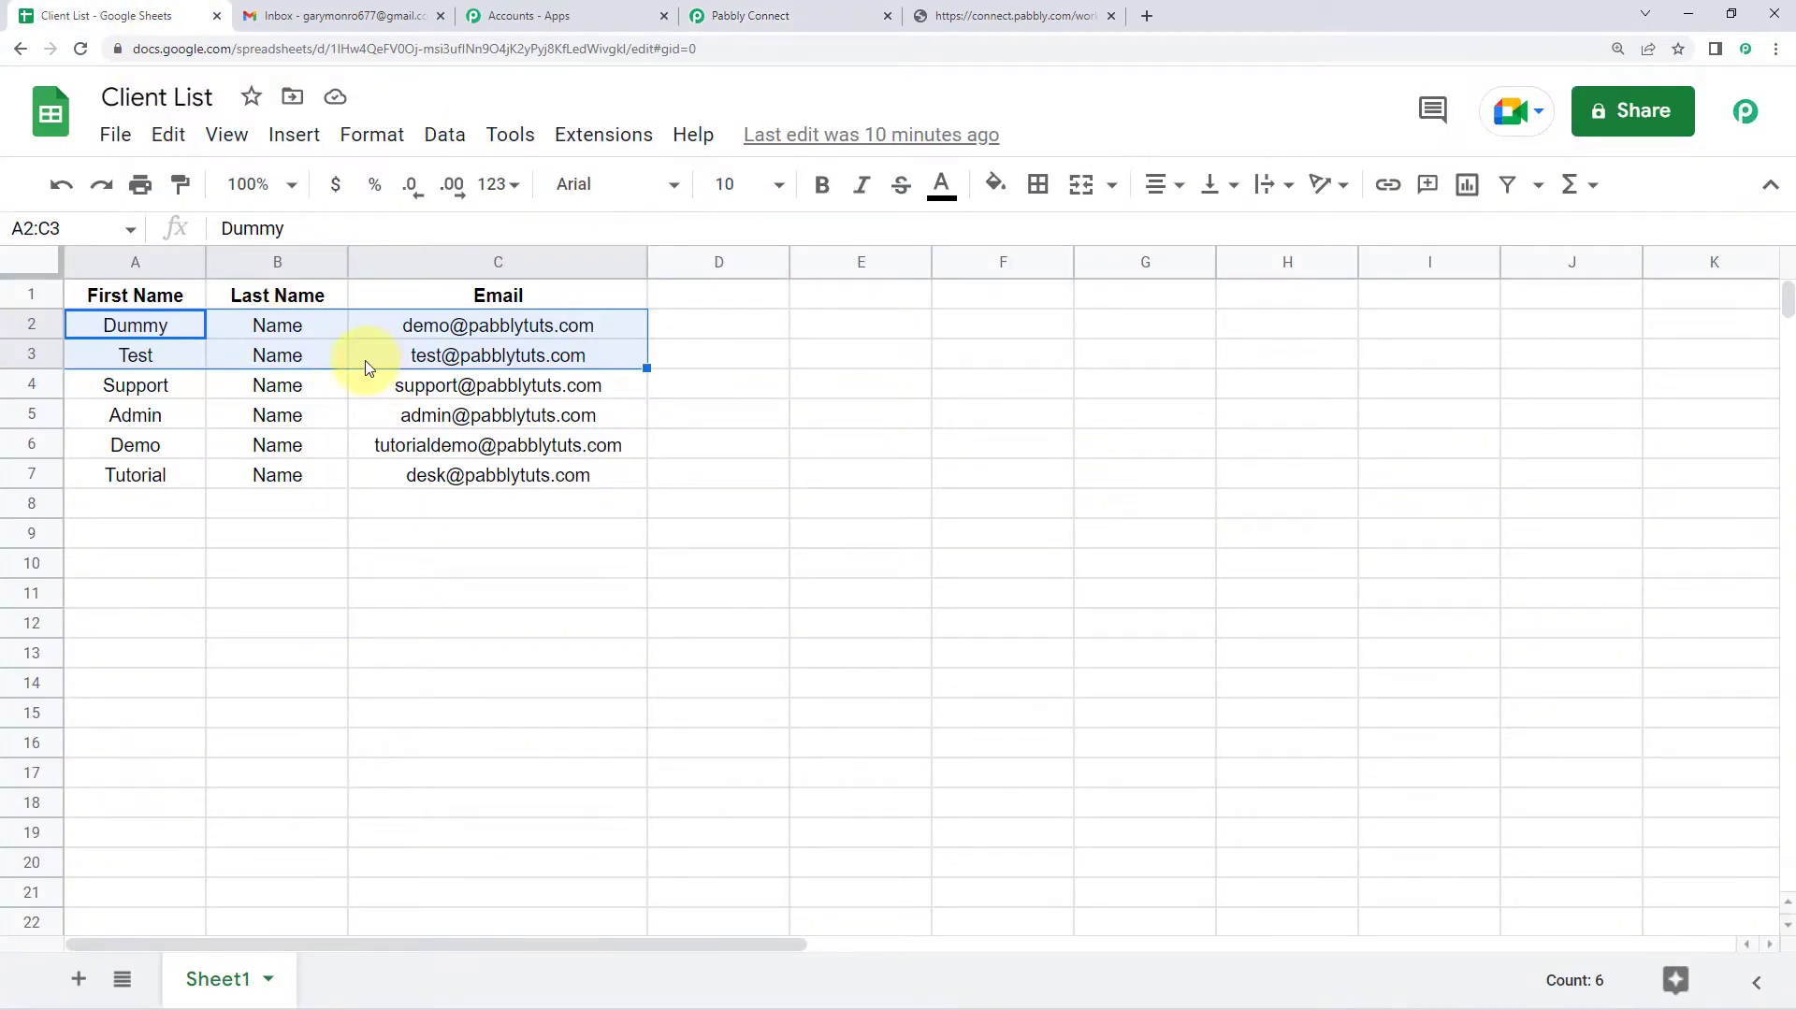
click(241, 389)
drag(131, 384, 485, 417)
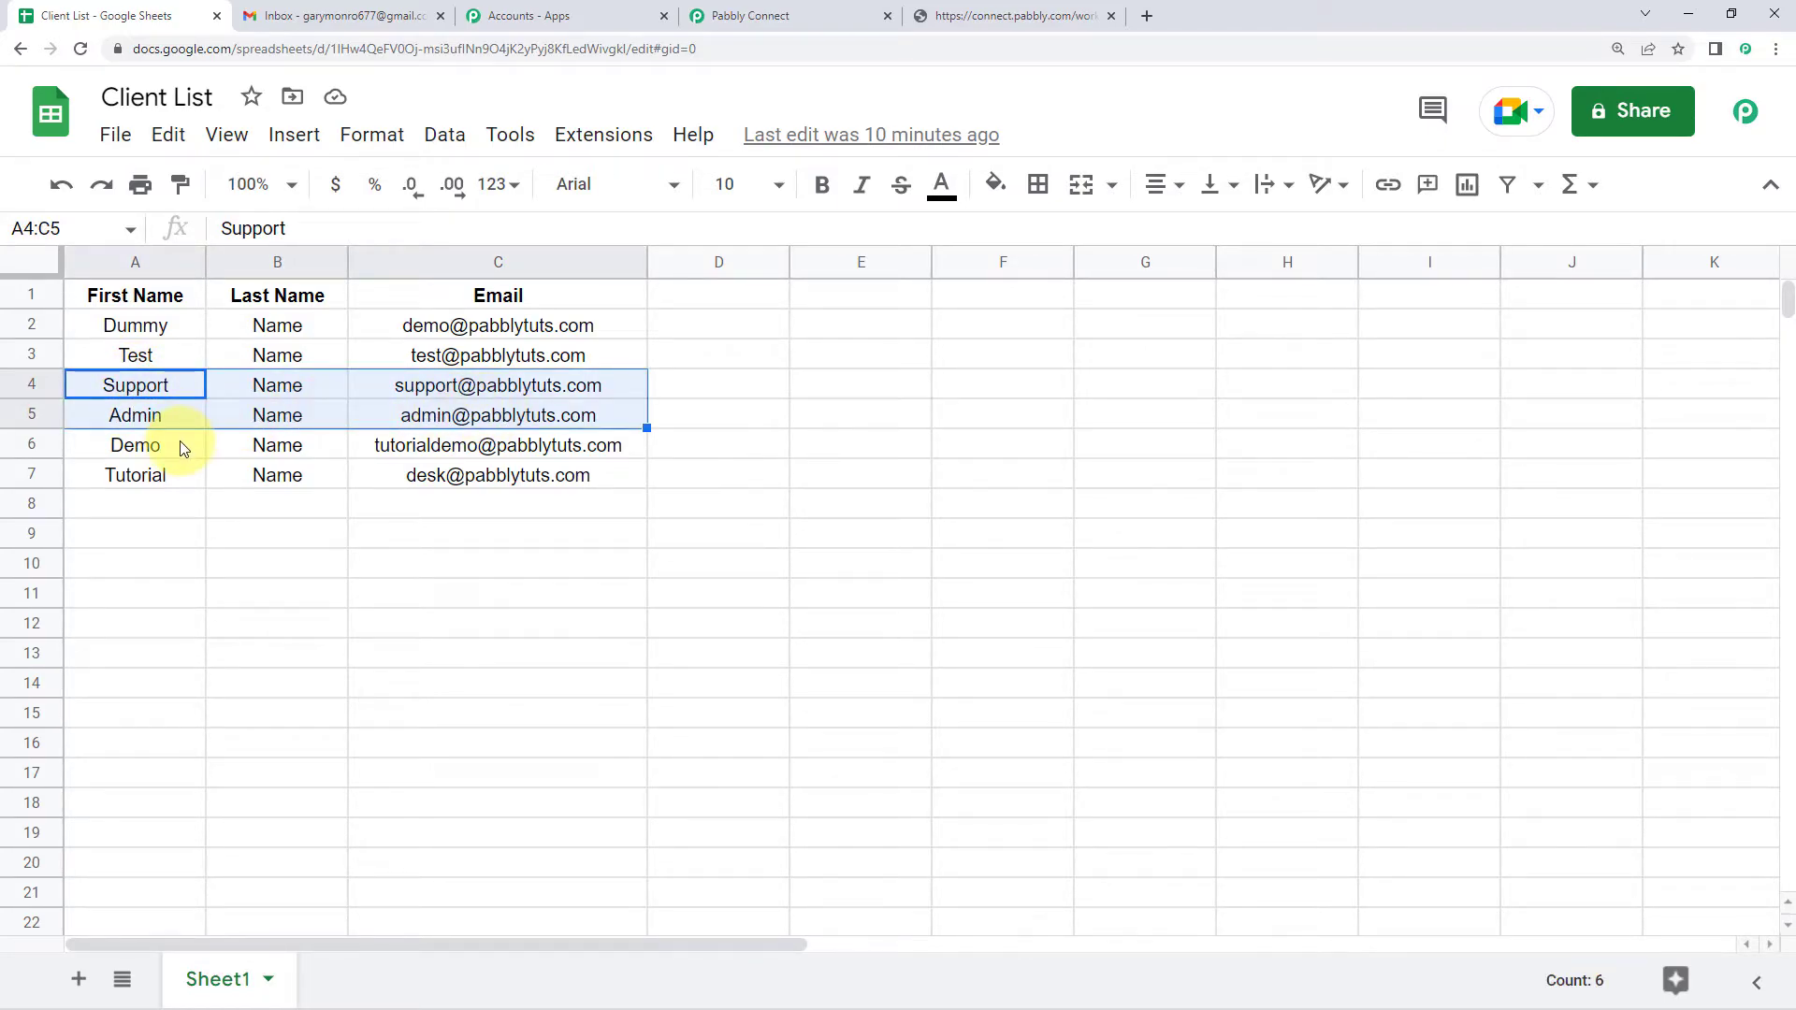
drag(172, 455, 524, 460)
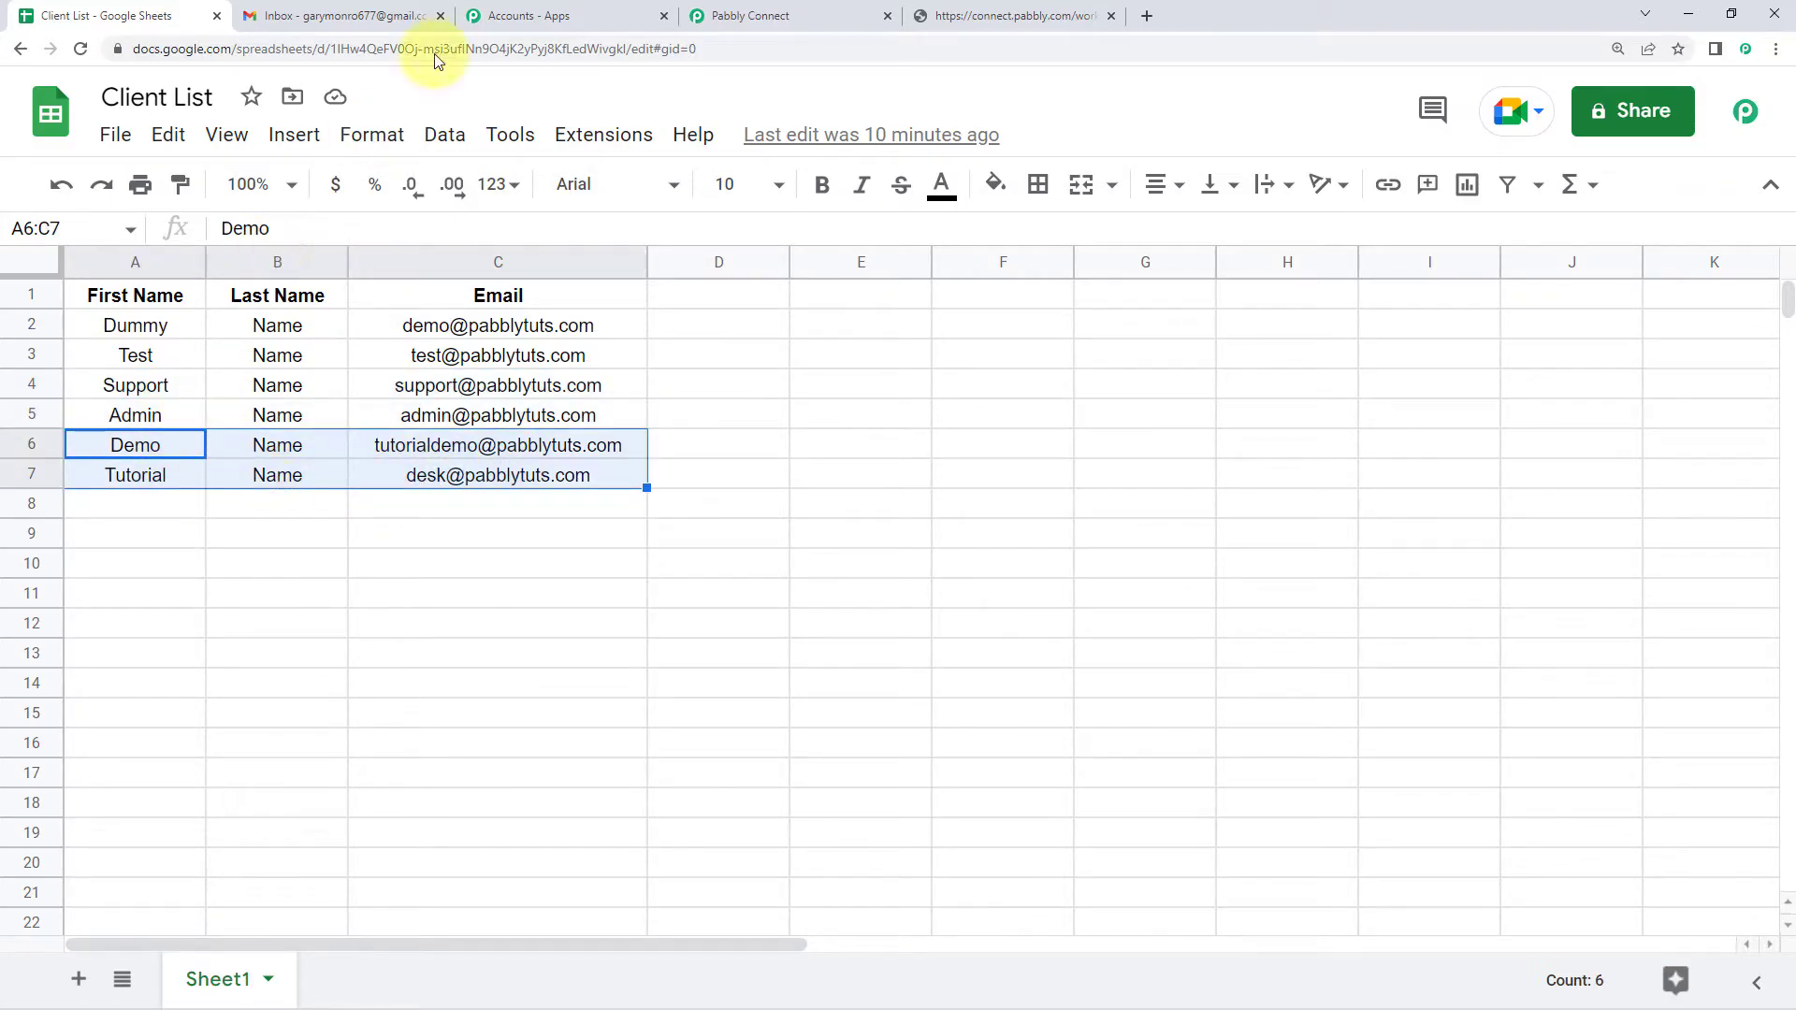
- Switch back to Pabbly Connect and review the Numbers value of the first Number Formatter step
click(816, 8)
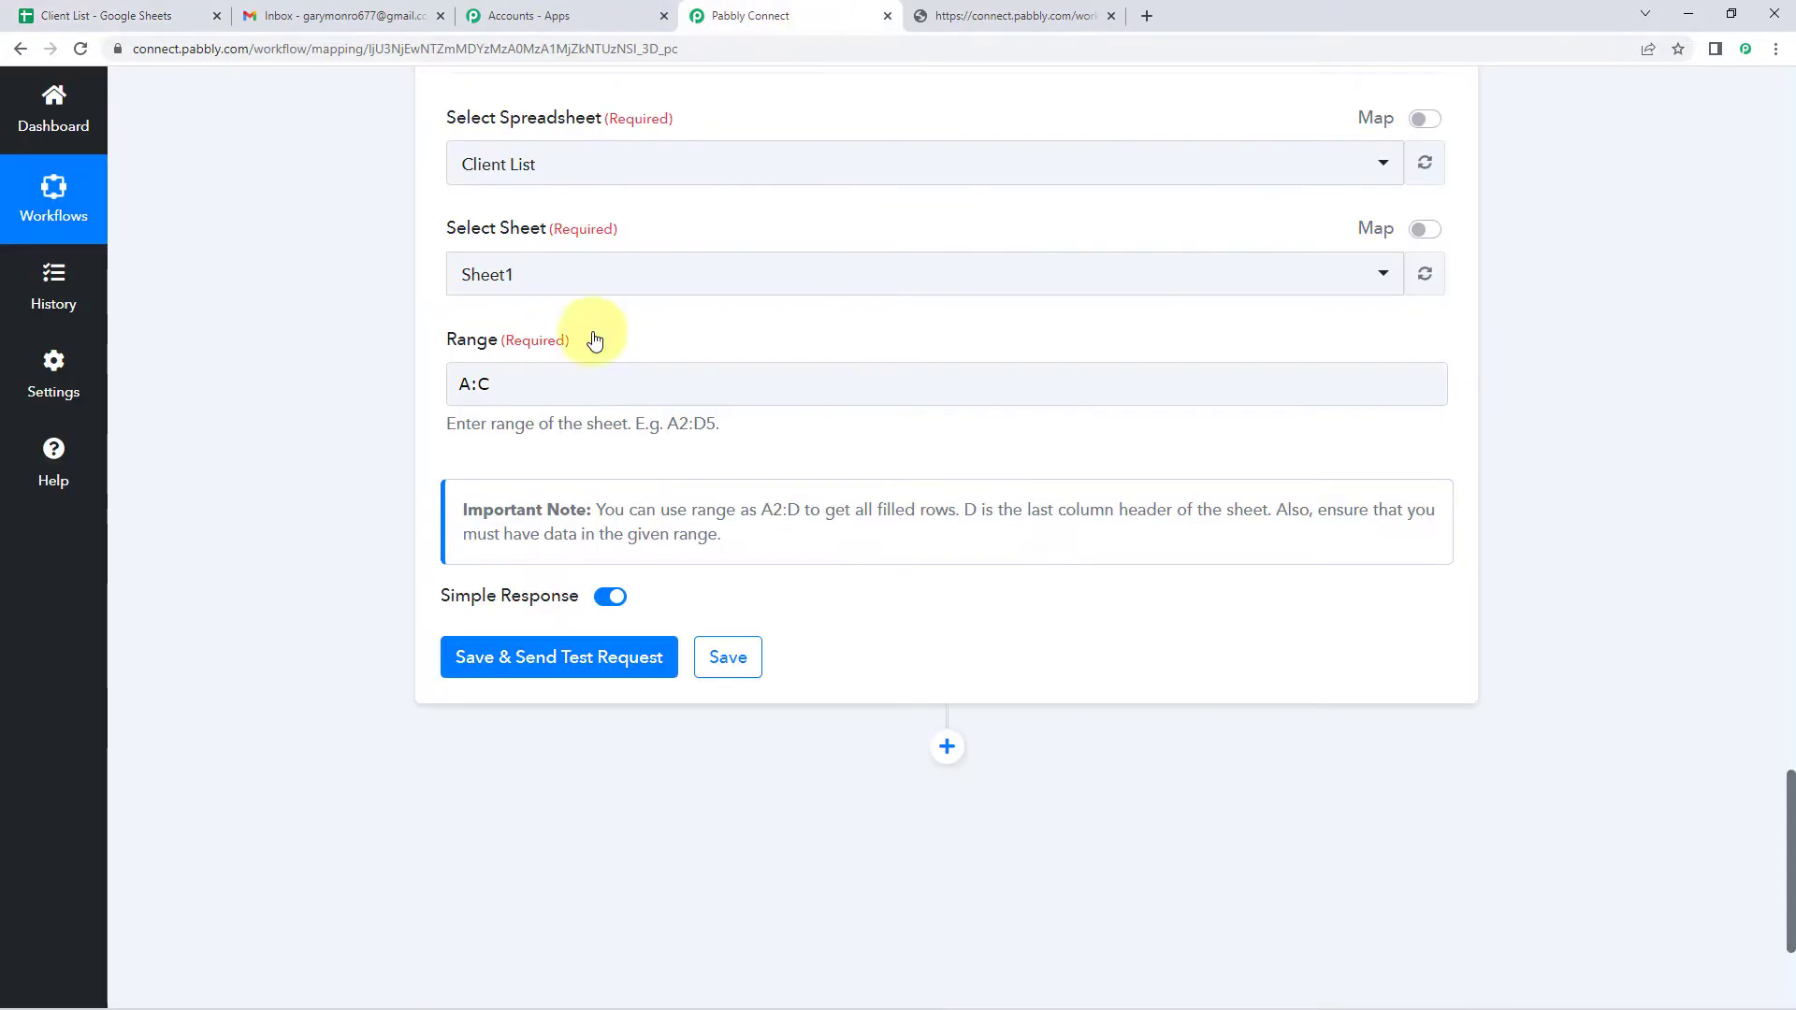
click(510, 383)
scroll(693, 361, up, 14)
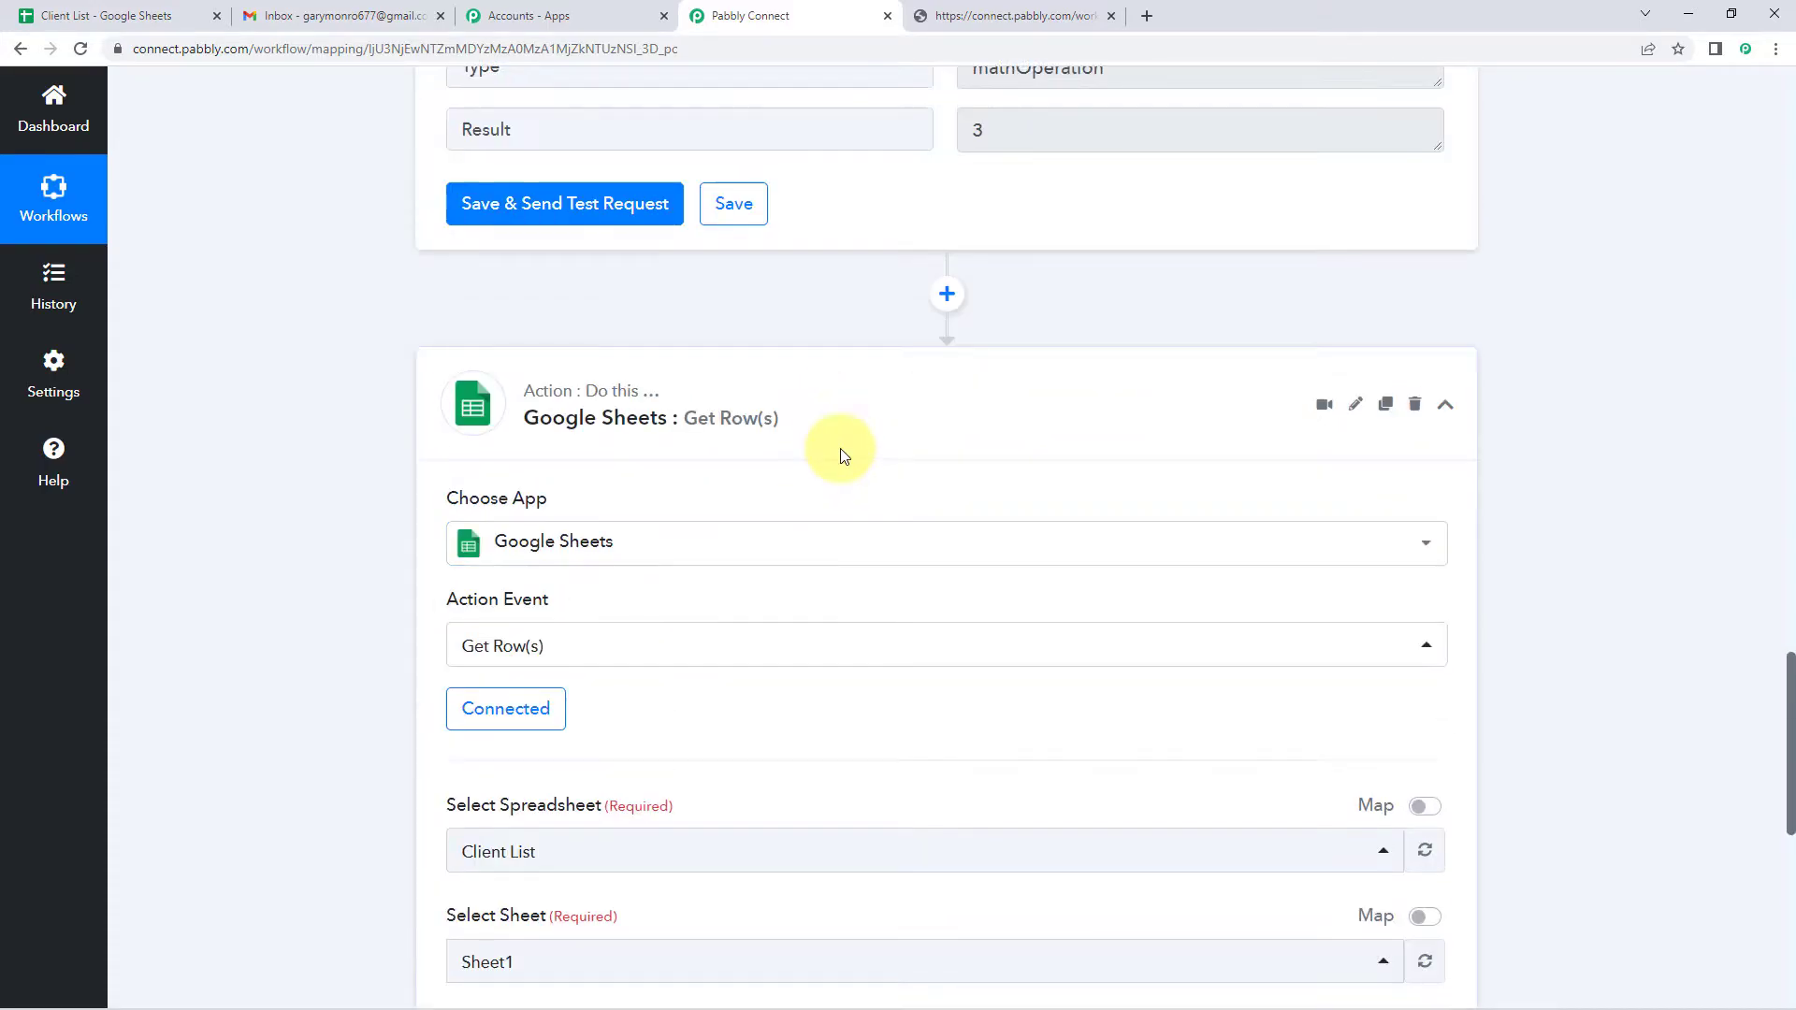
scroll(859, 500, up, 8)
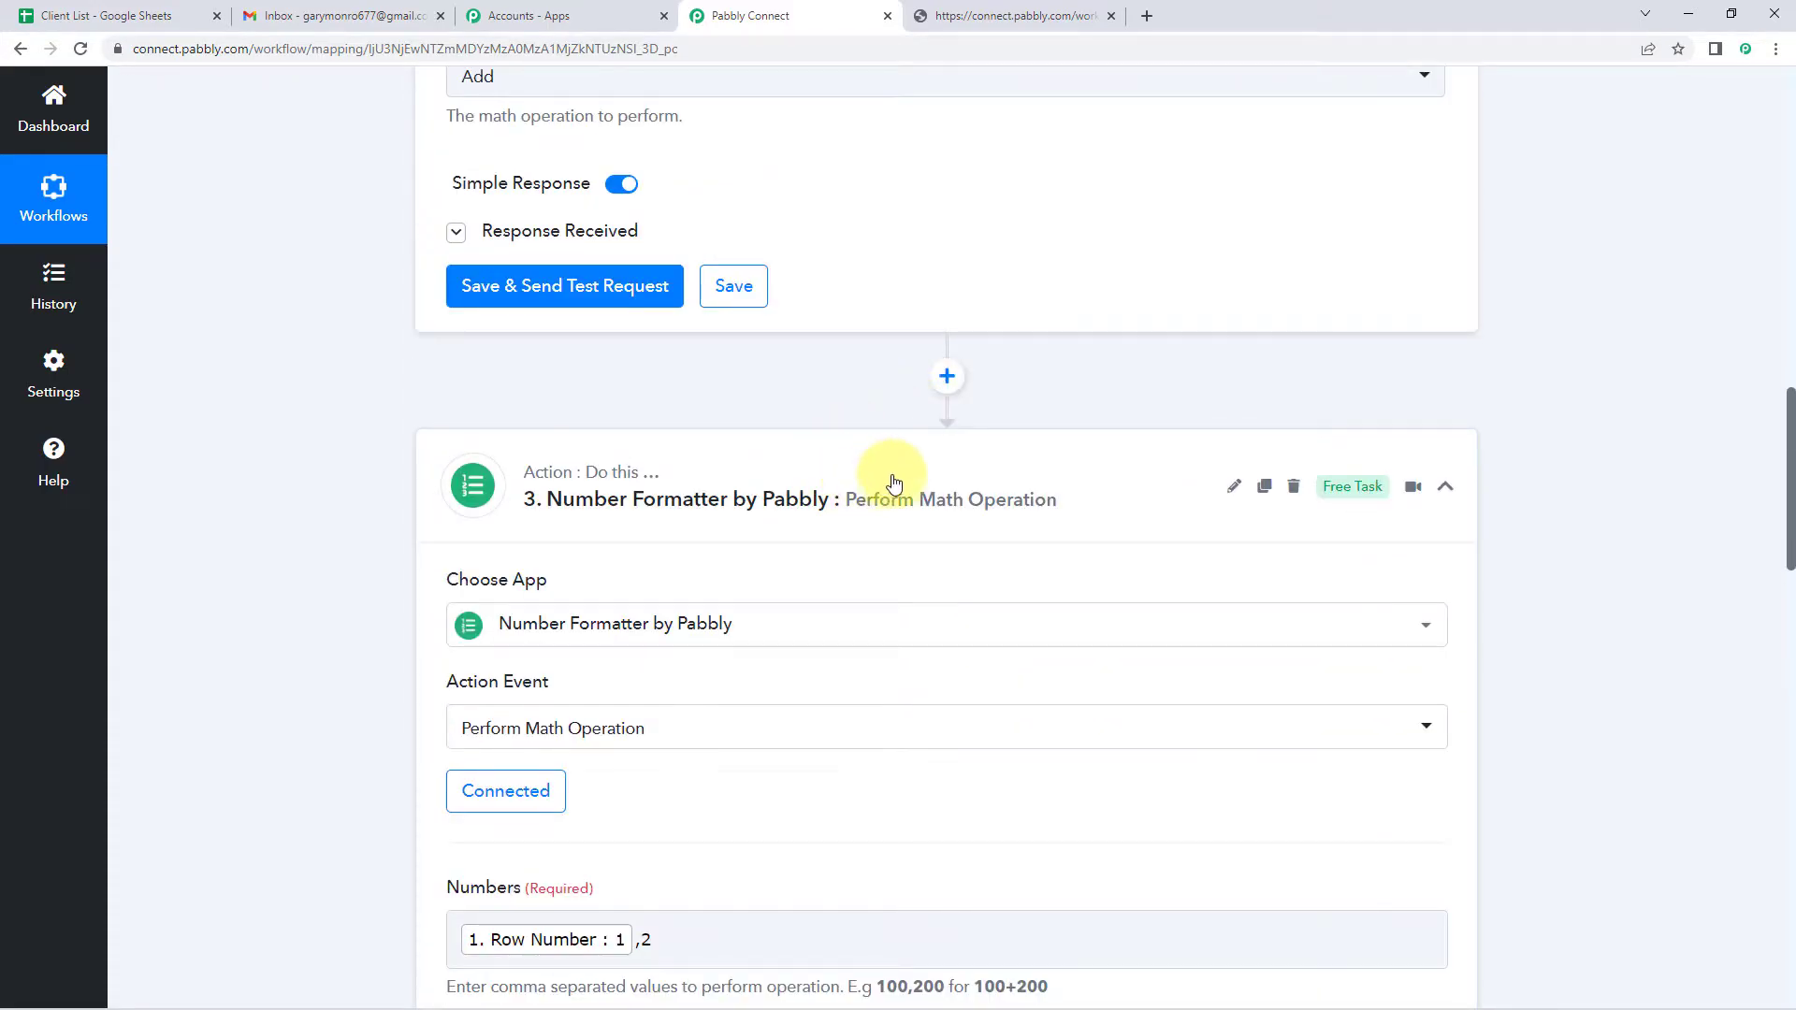
scroll(871, 484, up, 5)
click(674, 401)
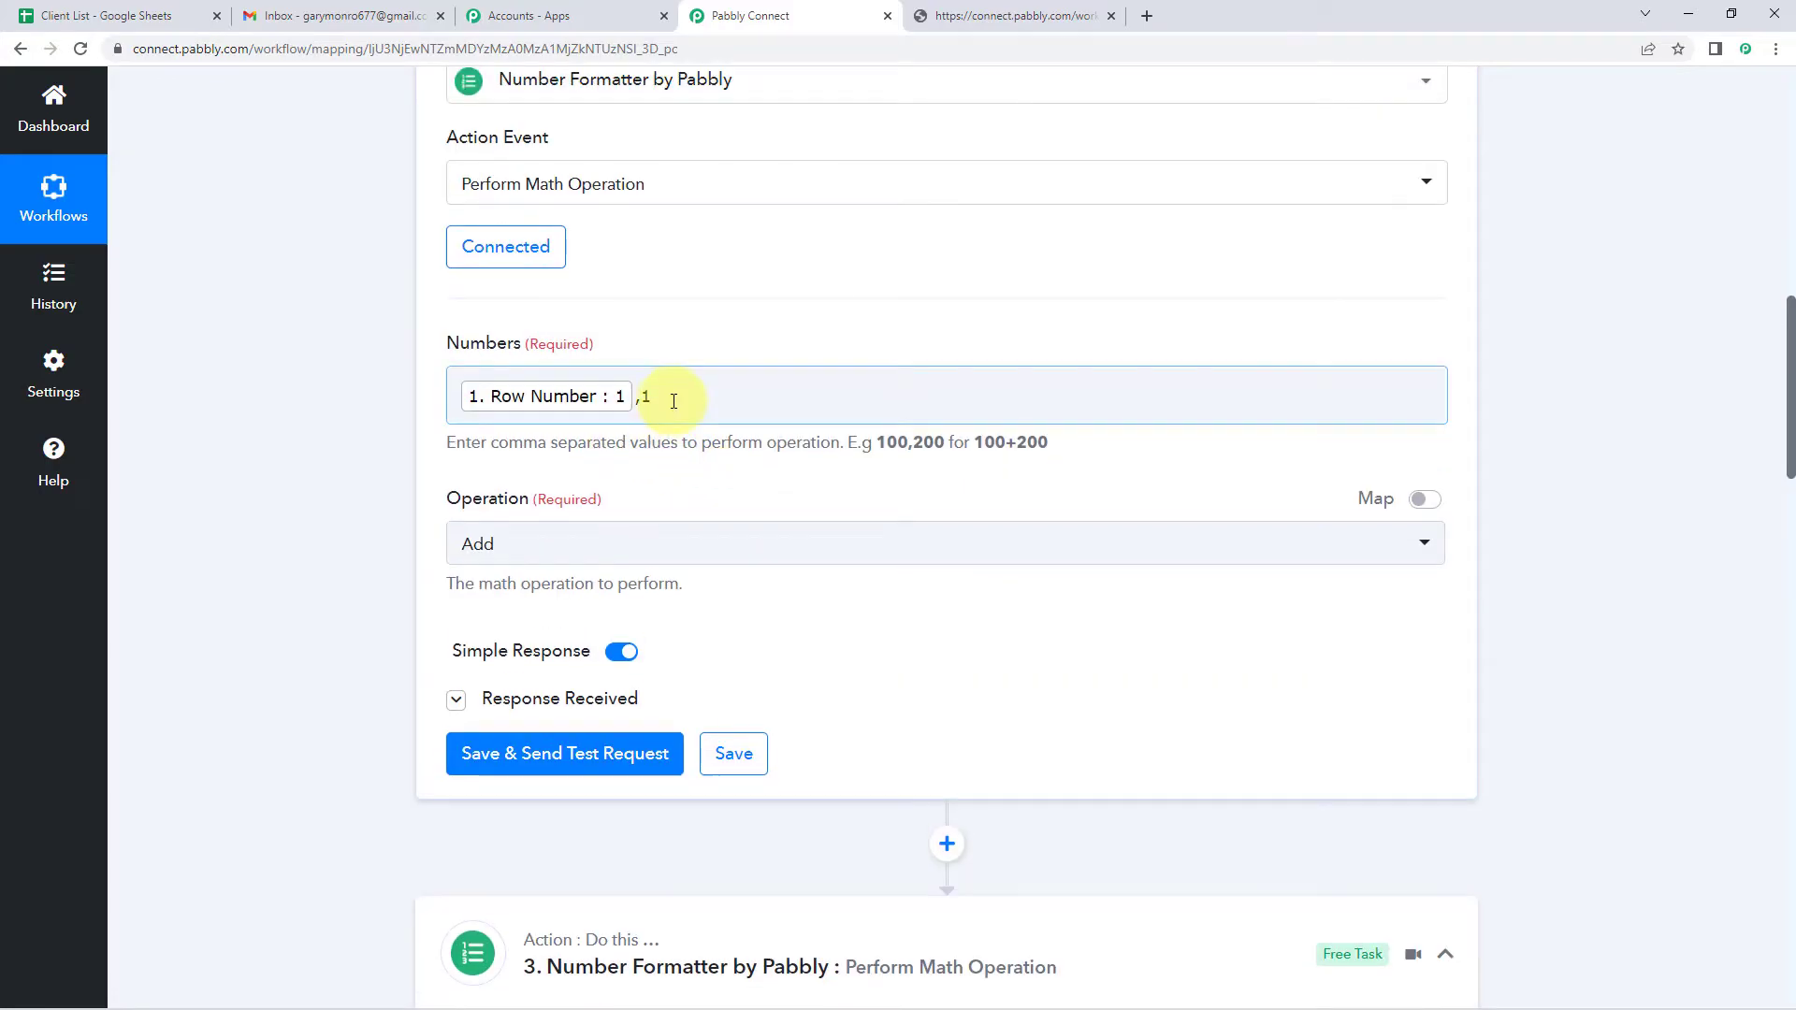
- Collapse and reopen the first Number Formatter step and expand its received response to examine the result
scroll(891, 566, down, 4)
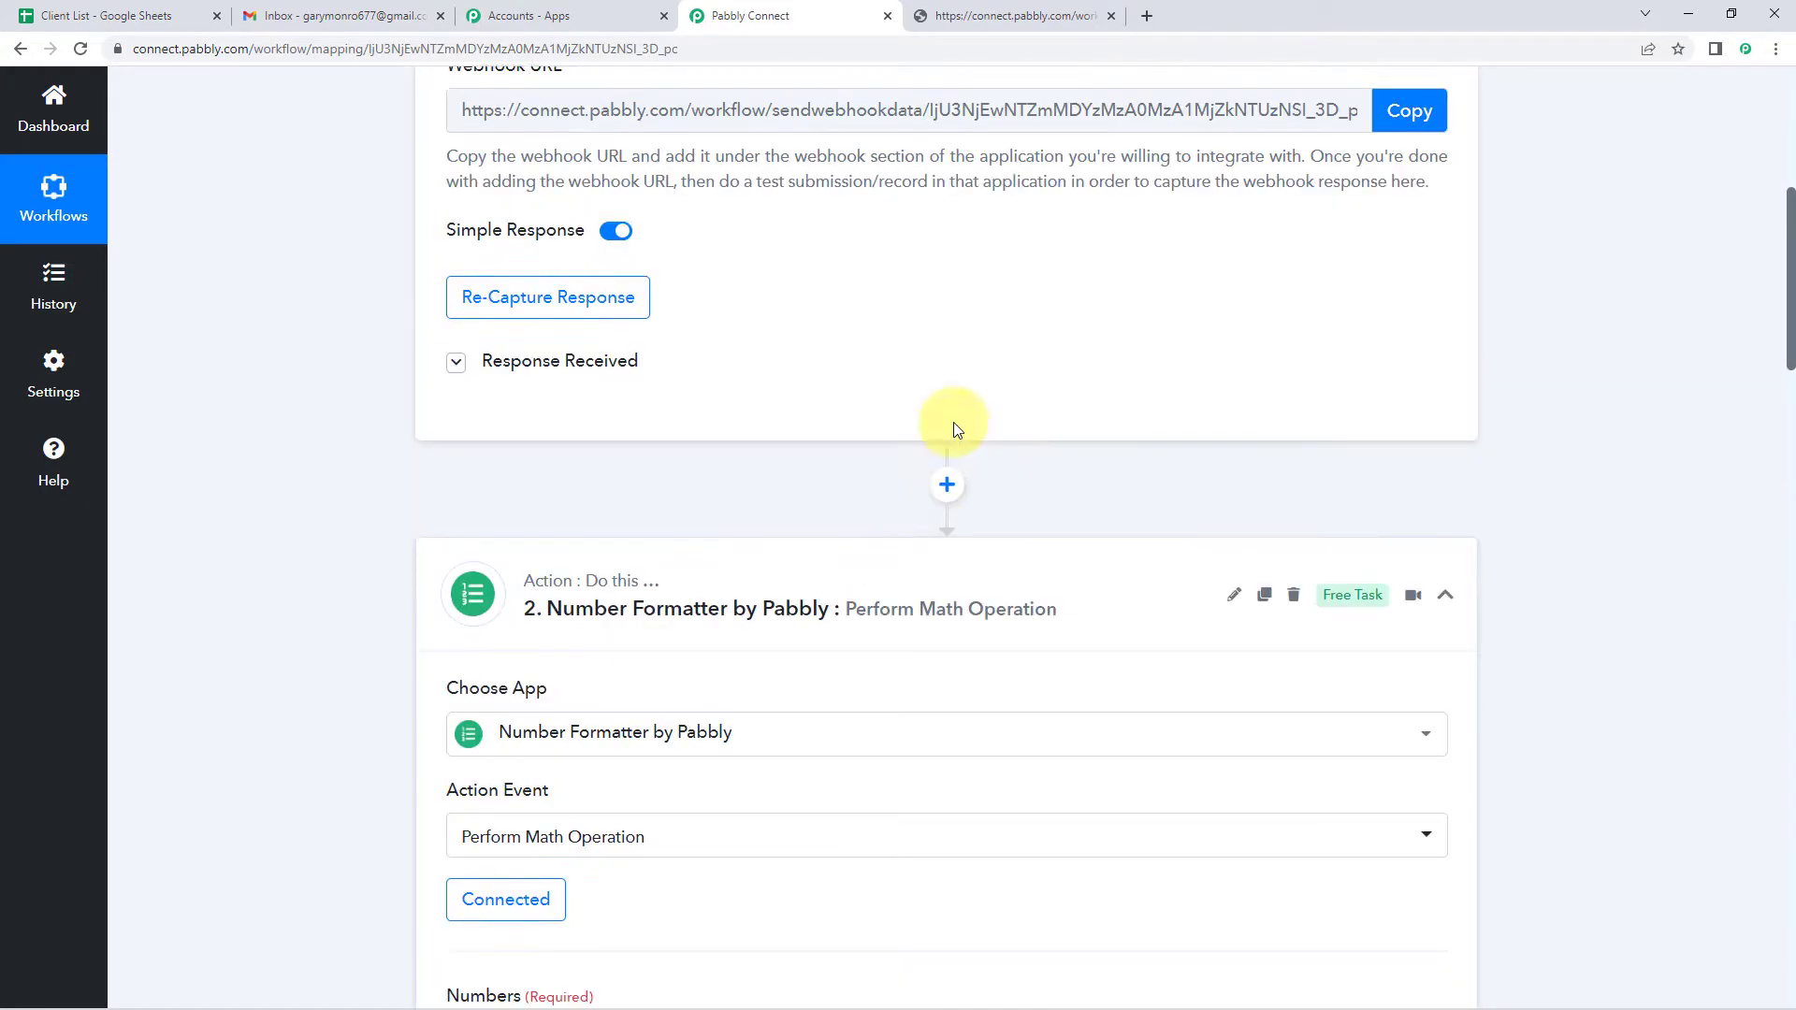
click(849, 601)
scroll(778, 521, down, 6)
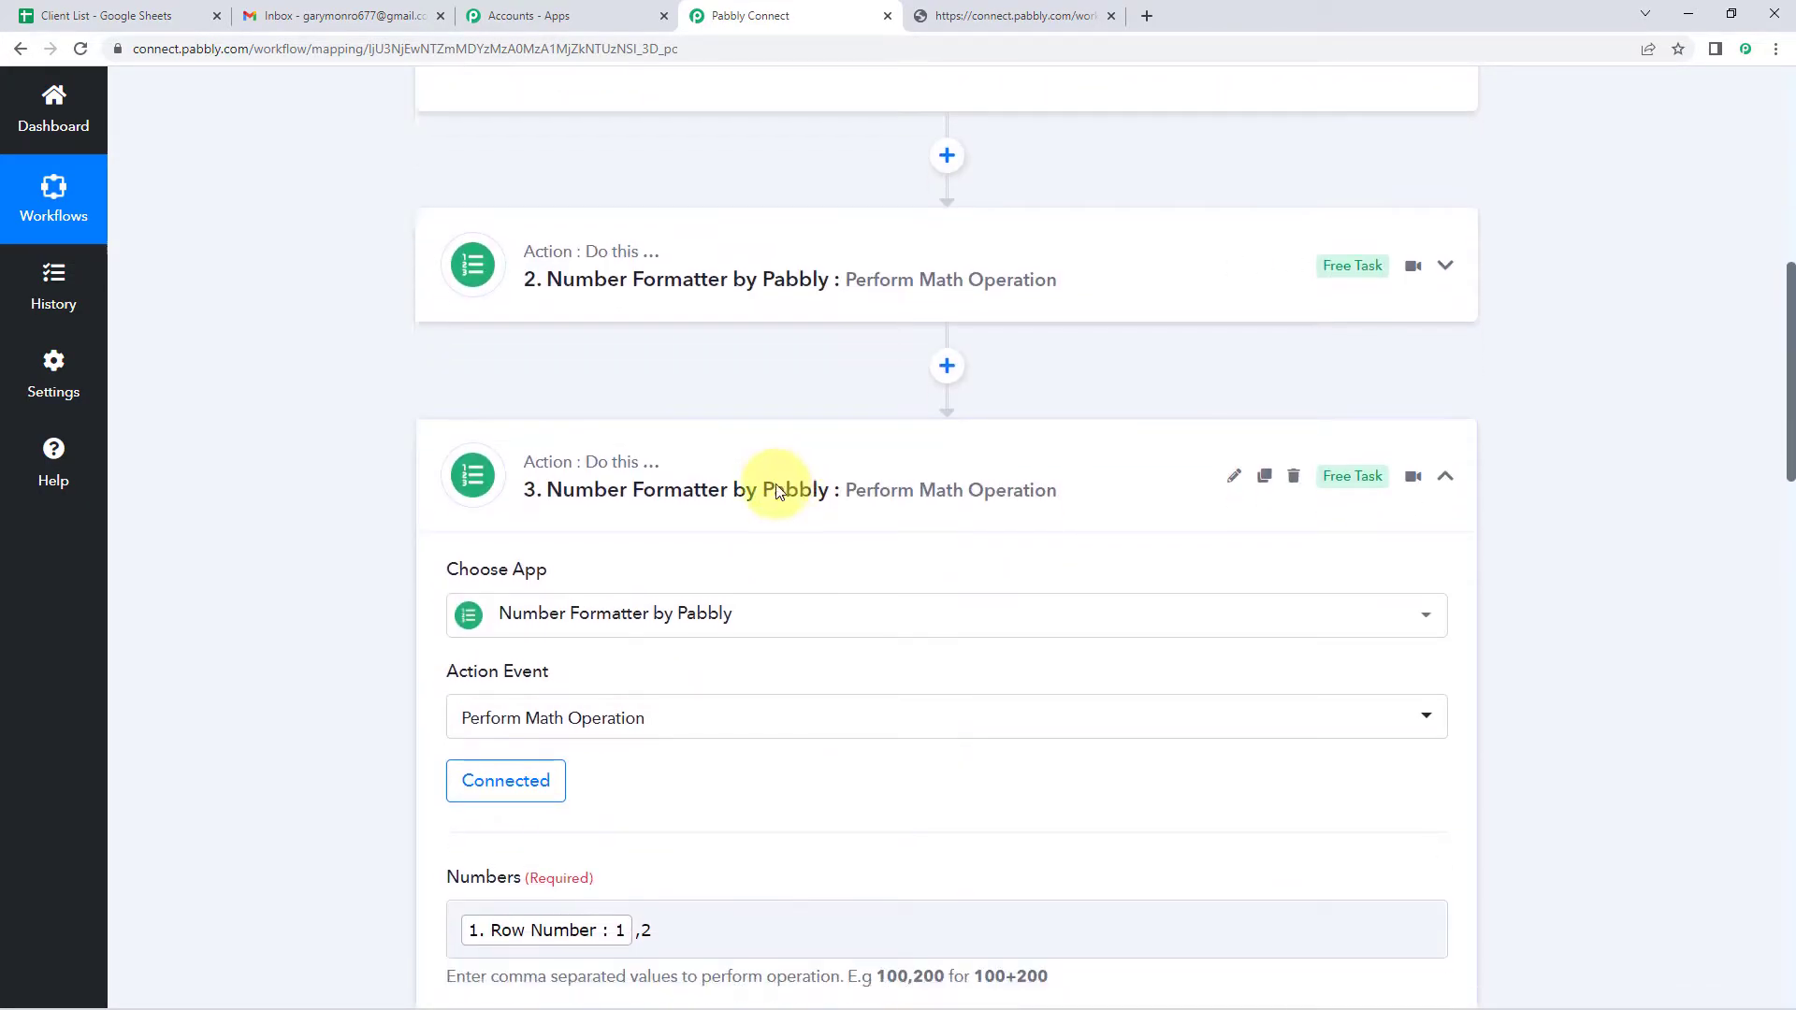
click(760, 271)
scroll(760, 267, up, 2)
click(763, 257)
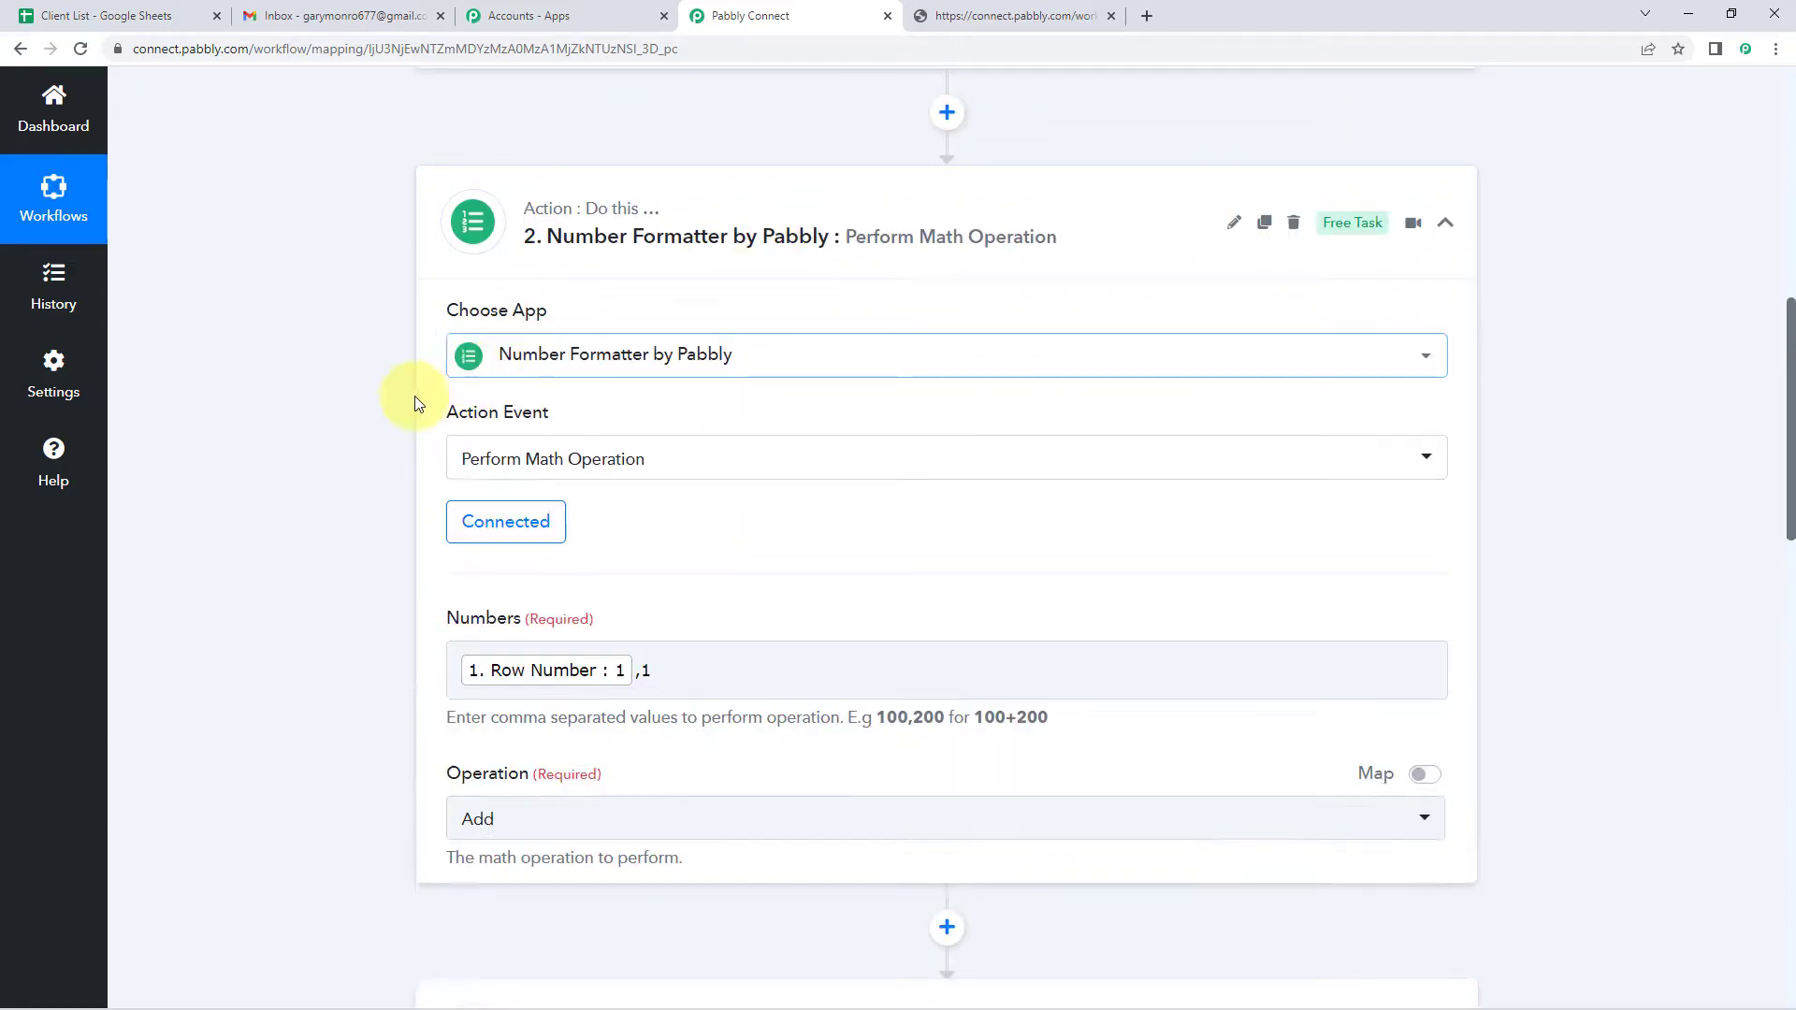
scroll(412, 398, down, 5)
scroll(412, 402, down, 2)
click(613, 327)
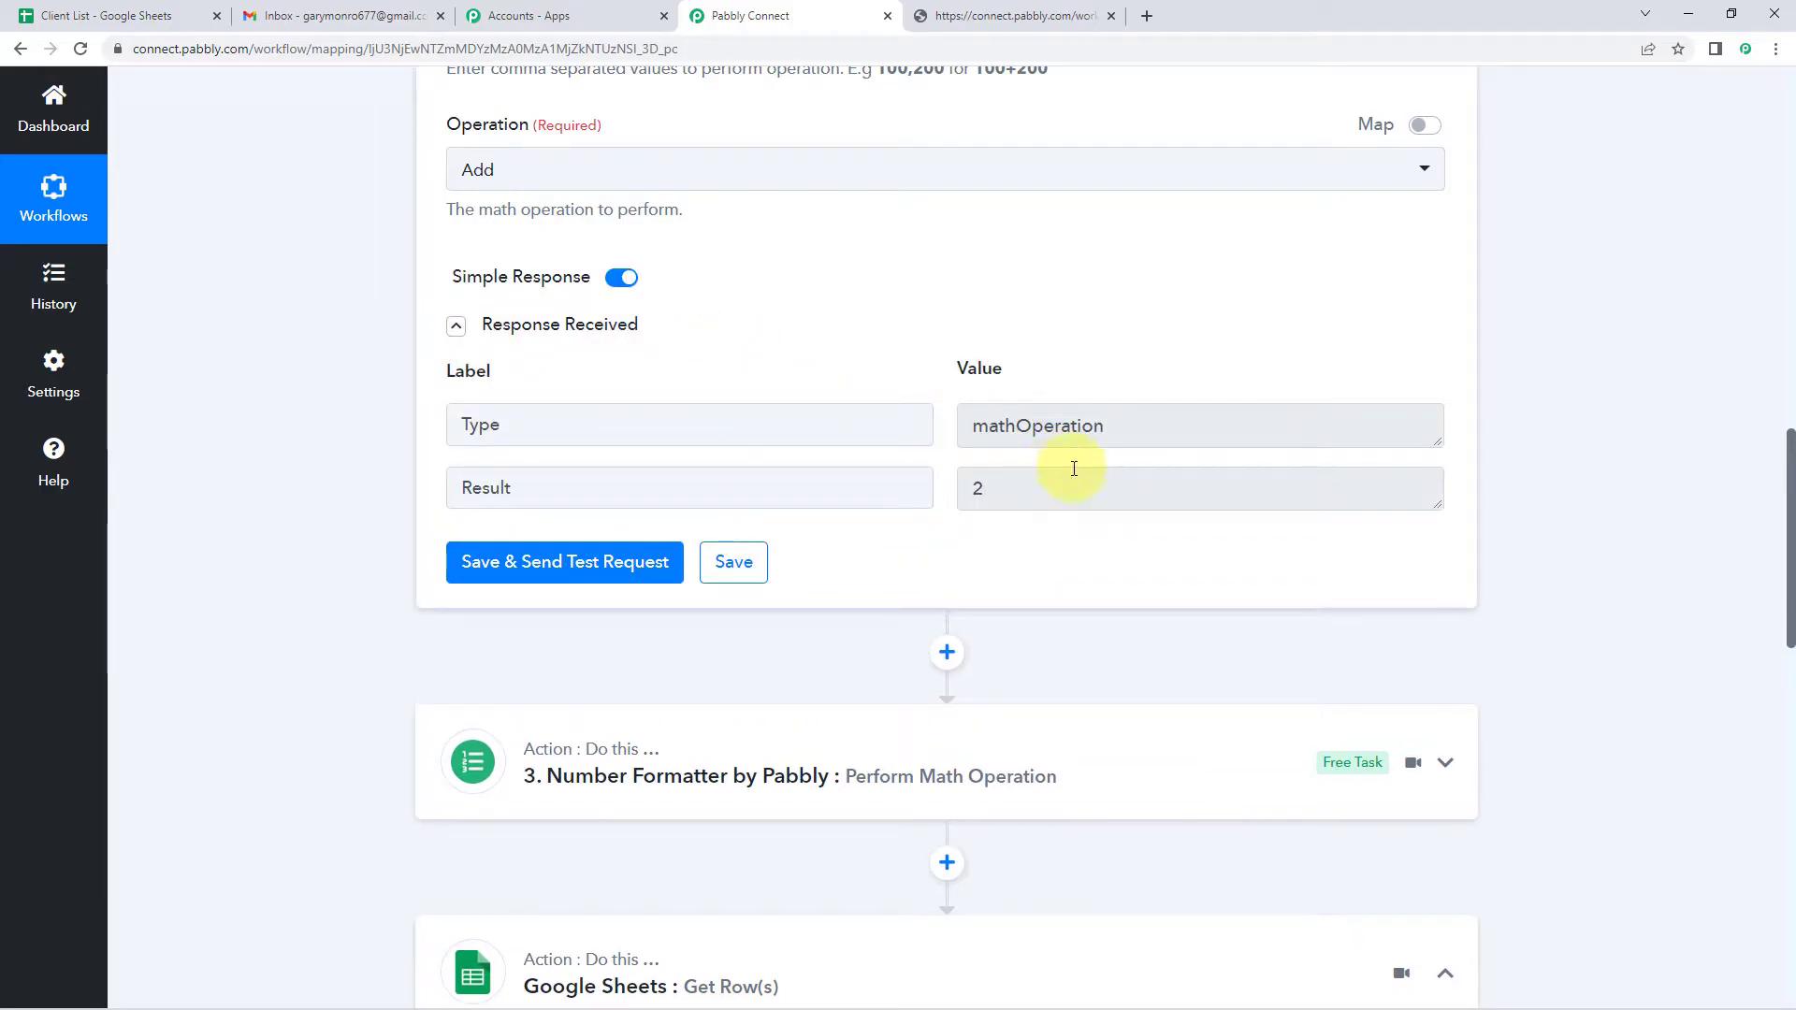
- Expand the second Number Formatter step and review its Numbers, operation and received response
scroll(1029, 477, down, 2)
scroll(981, 484, down, 2)
click(863, 428)
scroll(790, 528, down, 9)
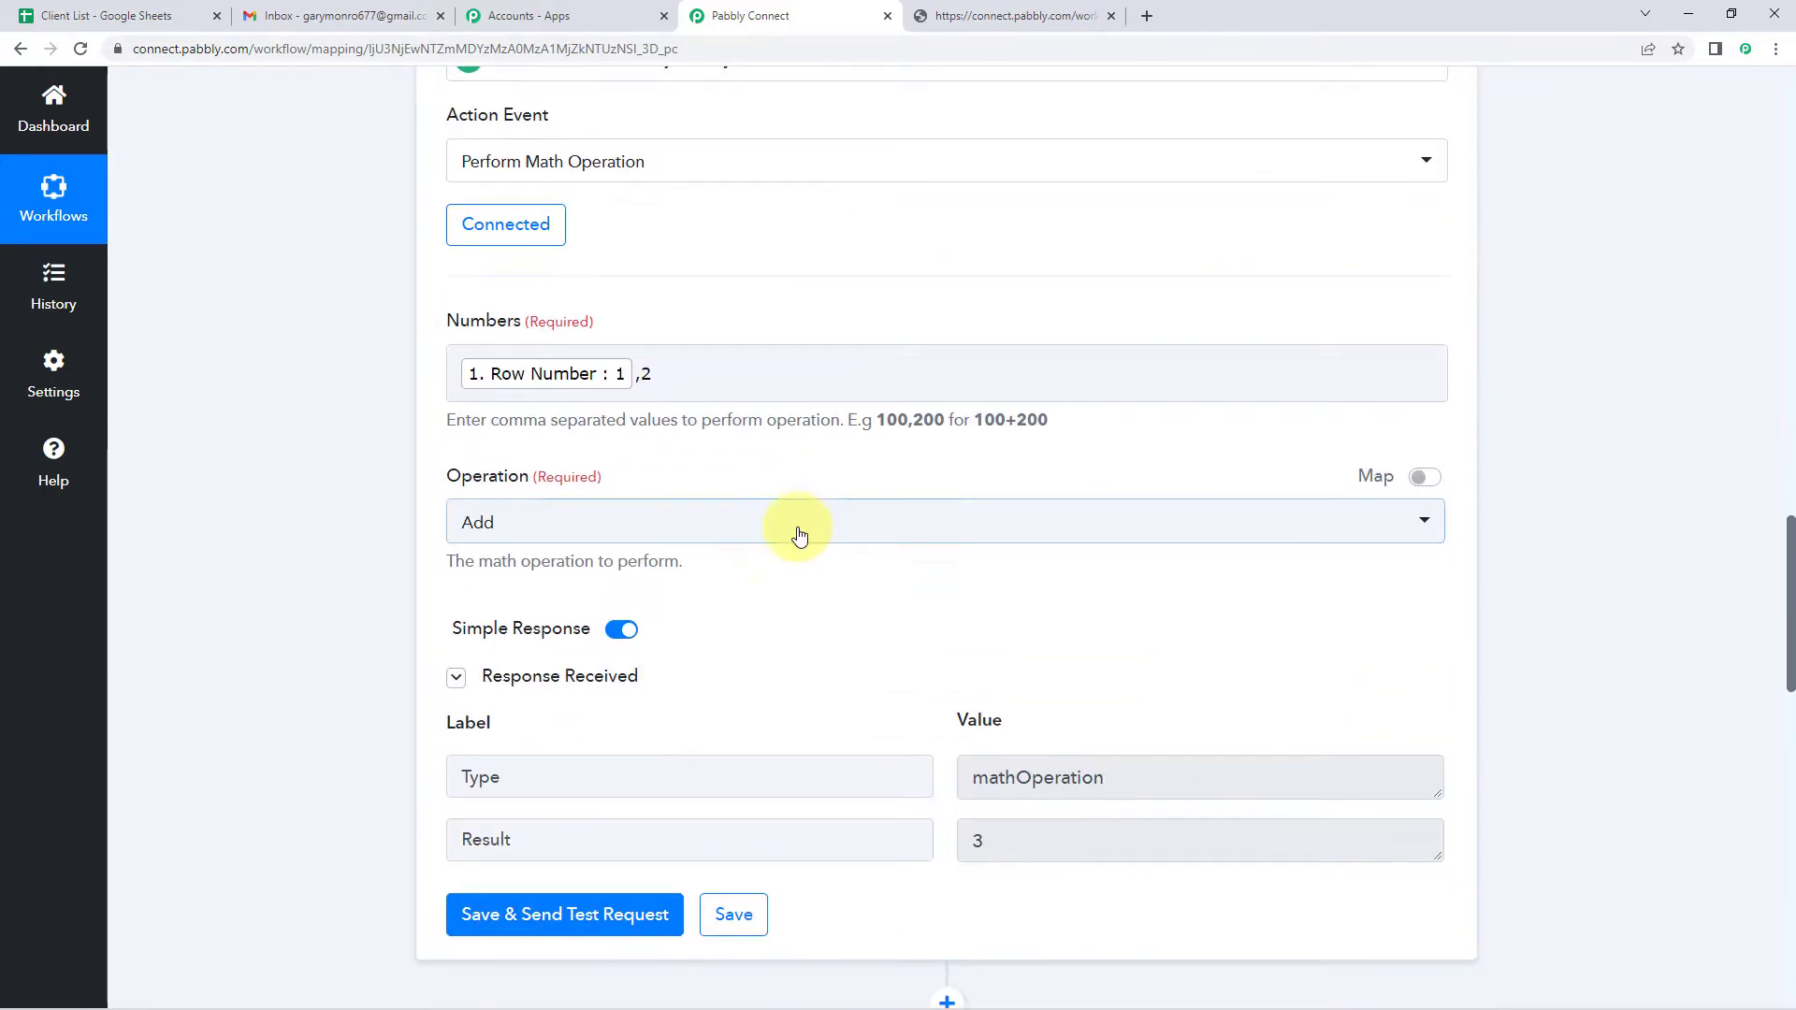
- In the Get Row(s) Range, map the Result of step 2's Number Formatter directly after the A
scroll(776, 514, down, 10)
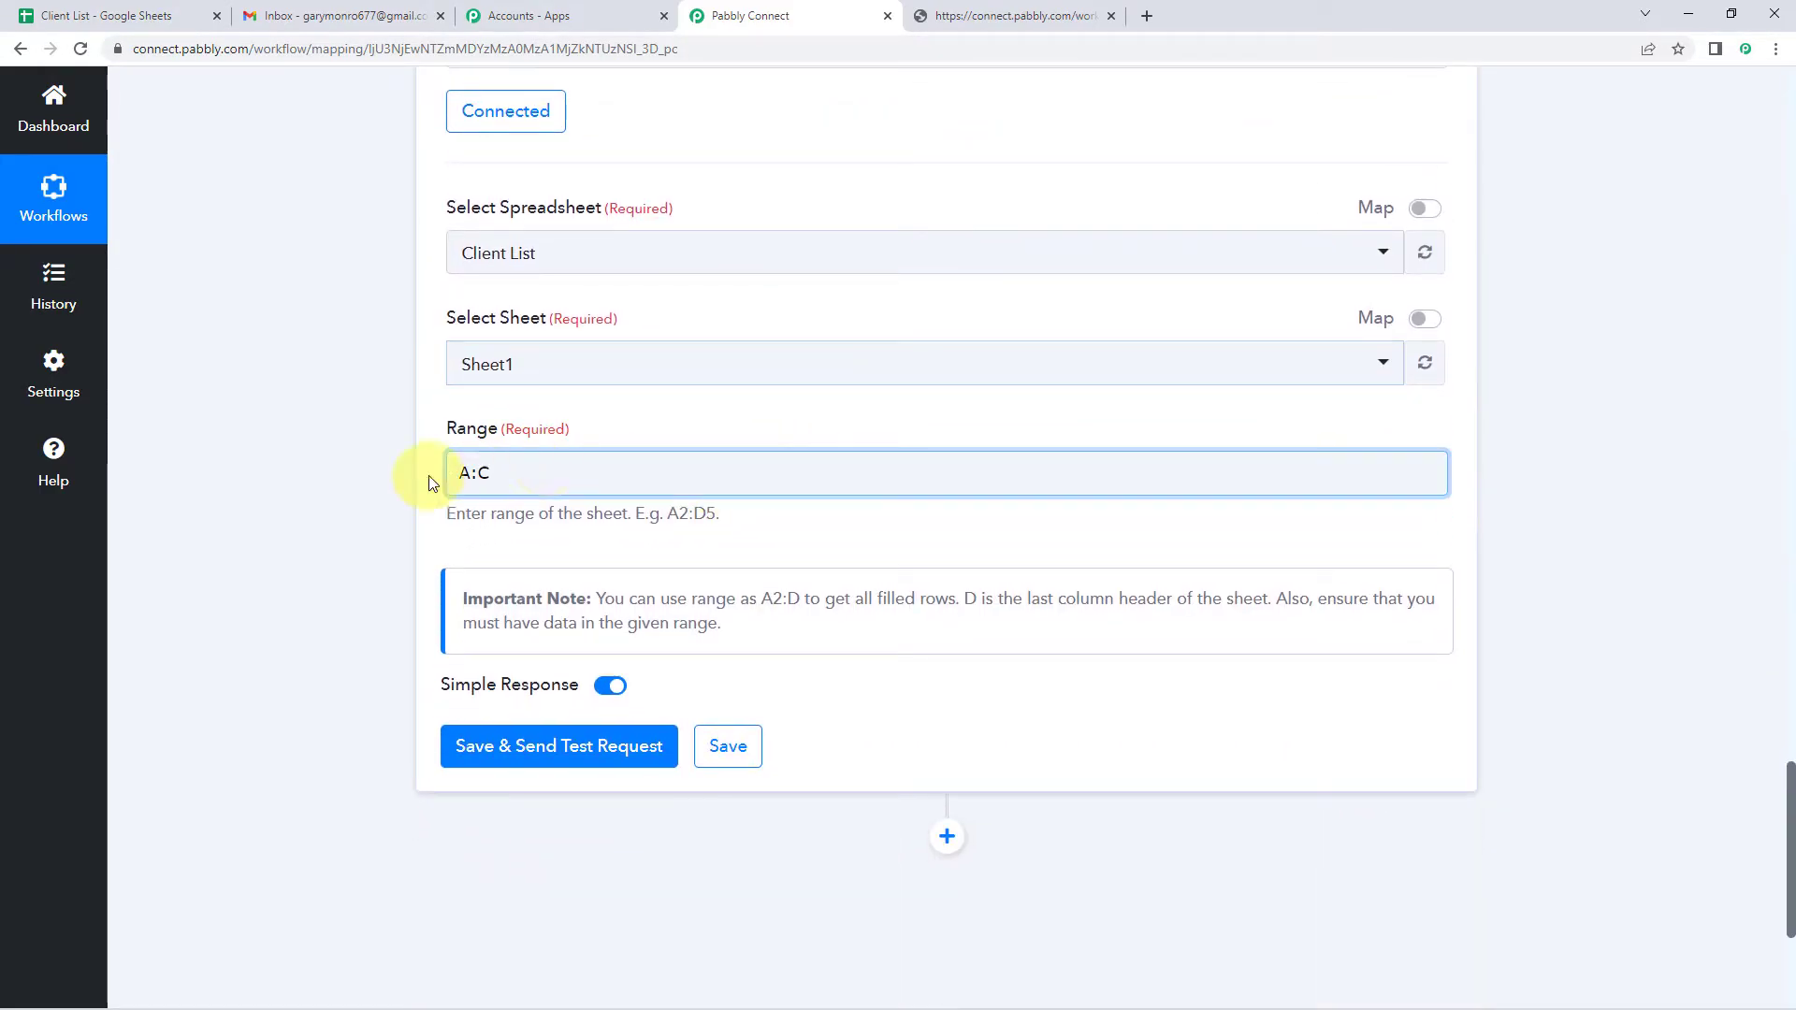
click(468, 475)
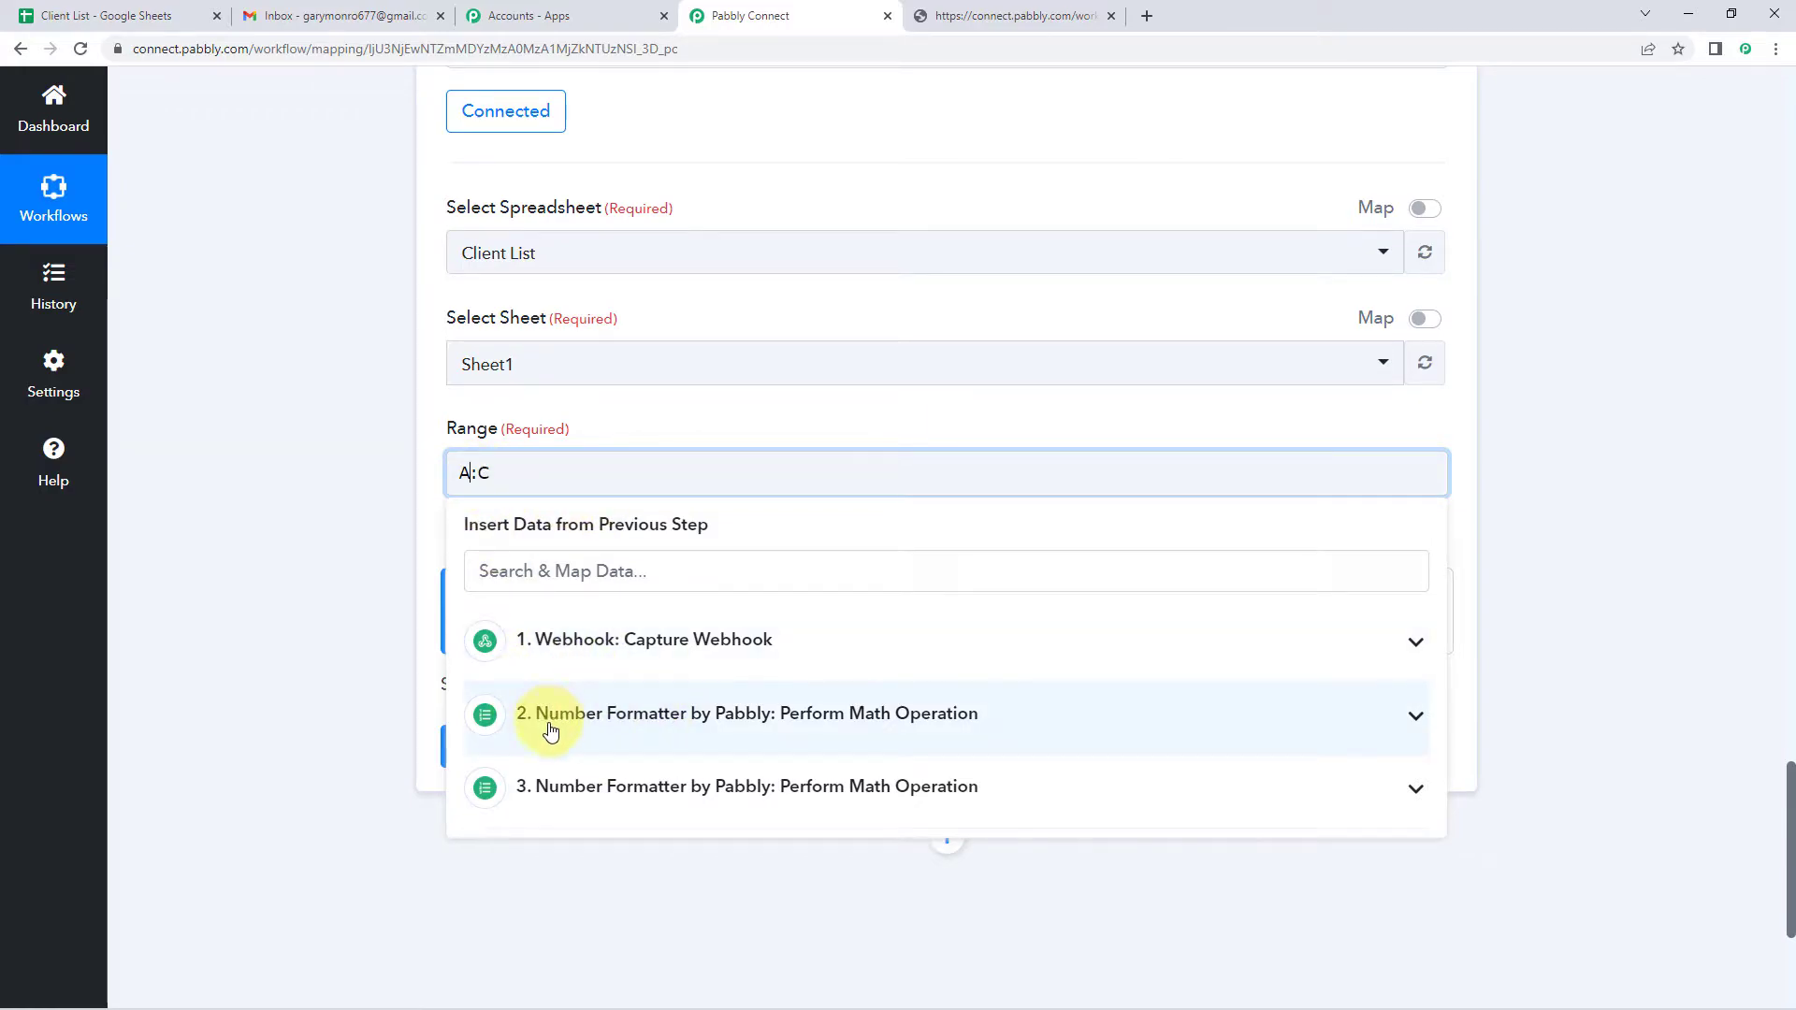
click(614, 718)
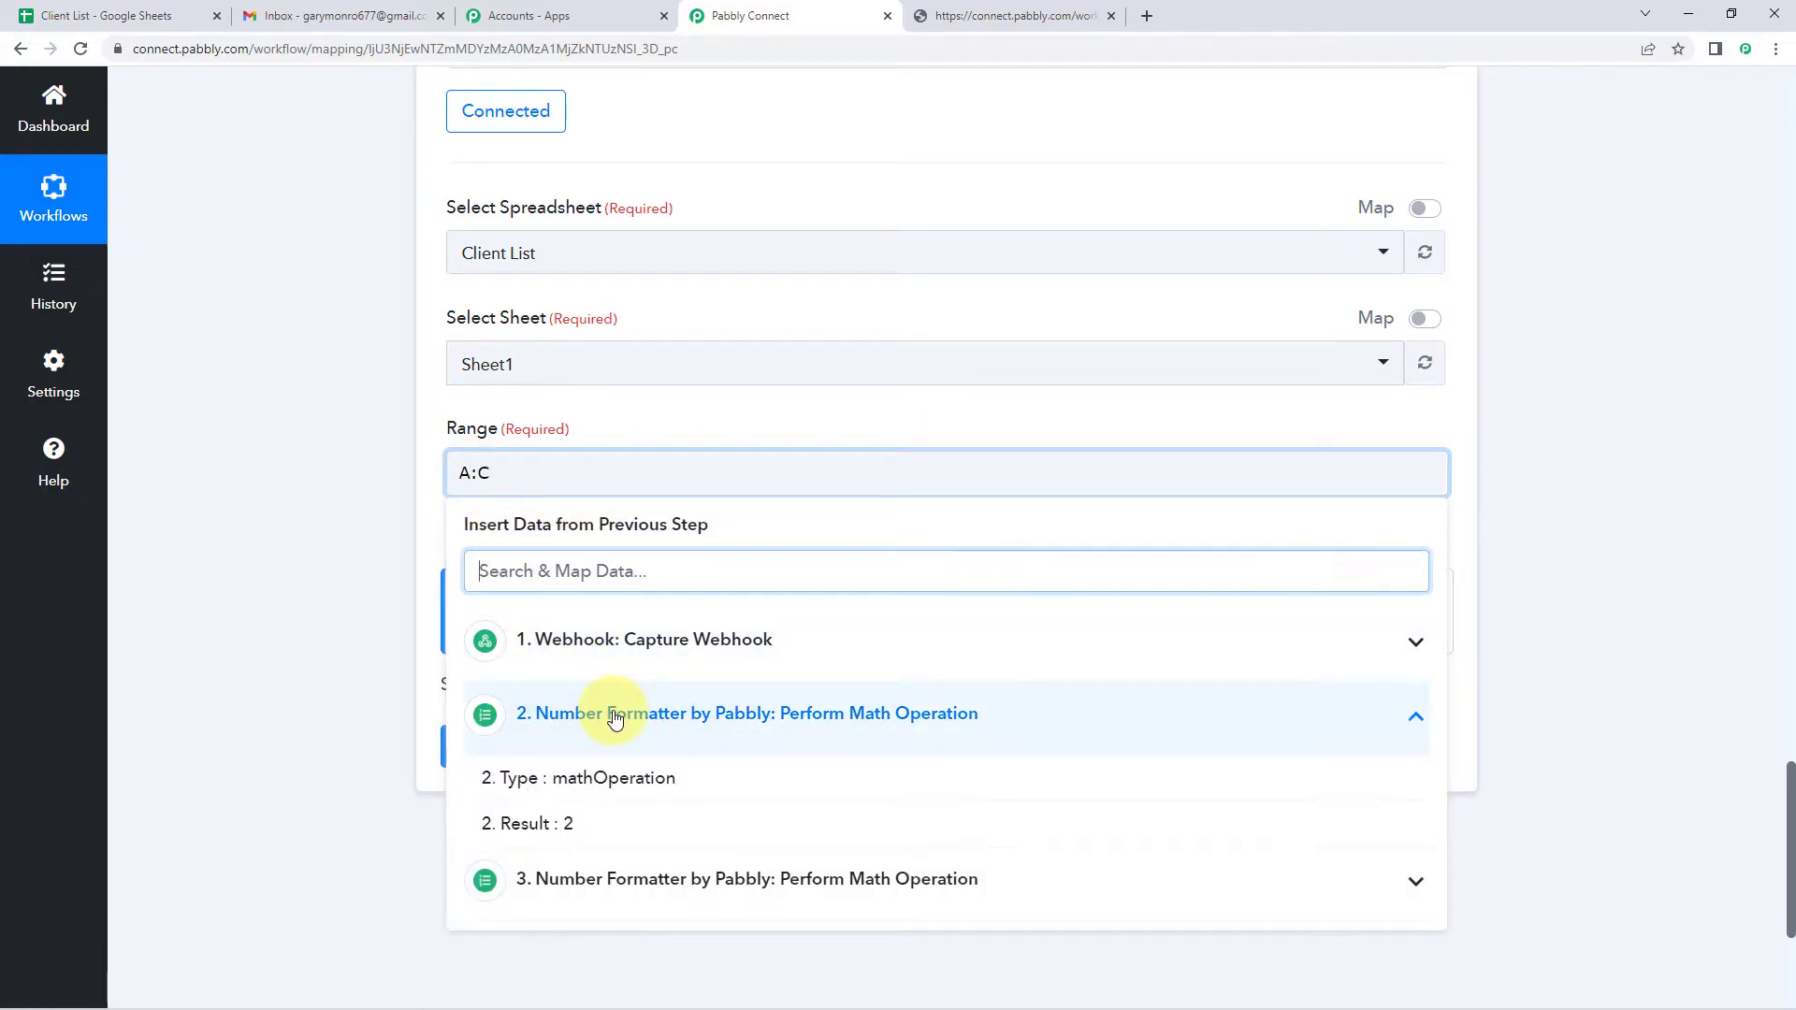
scroll(614, 720, down, 1)
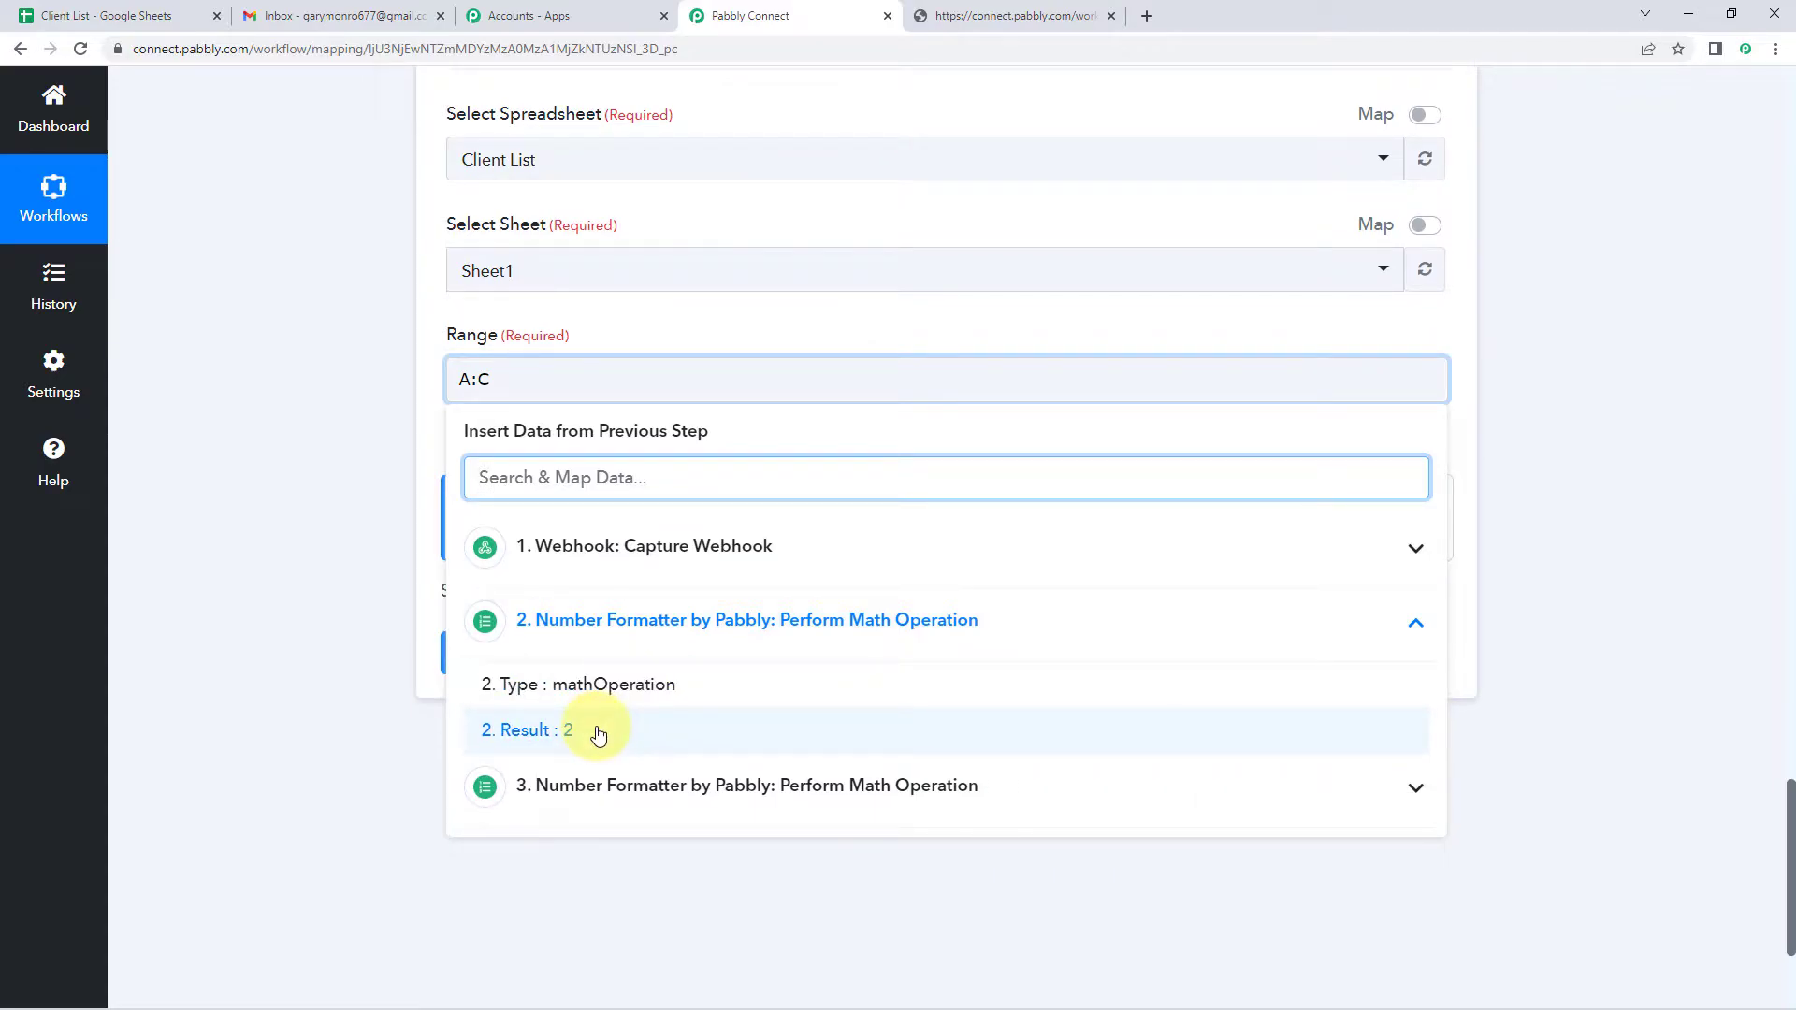
click(599, 734)
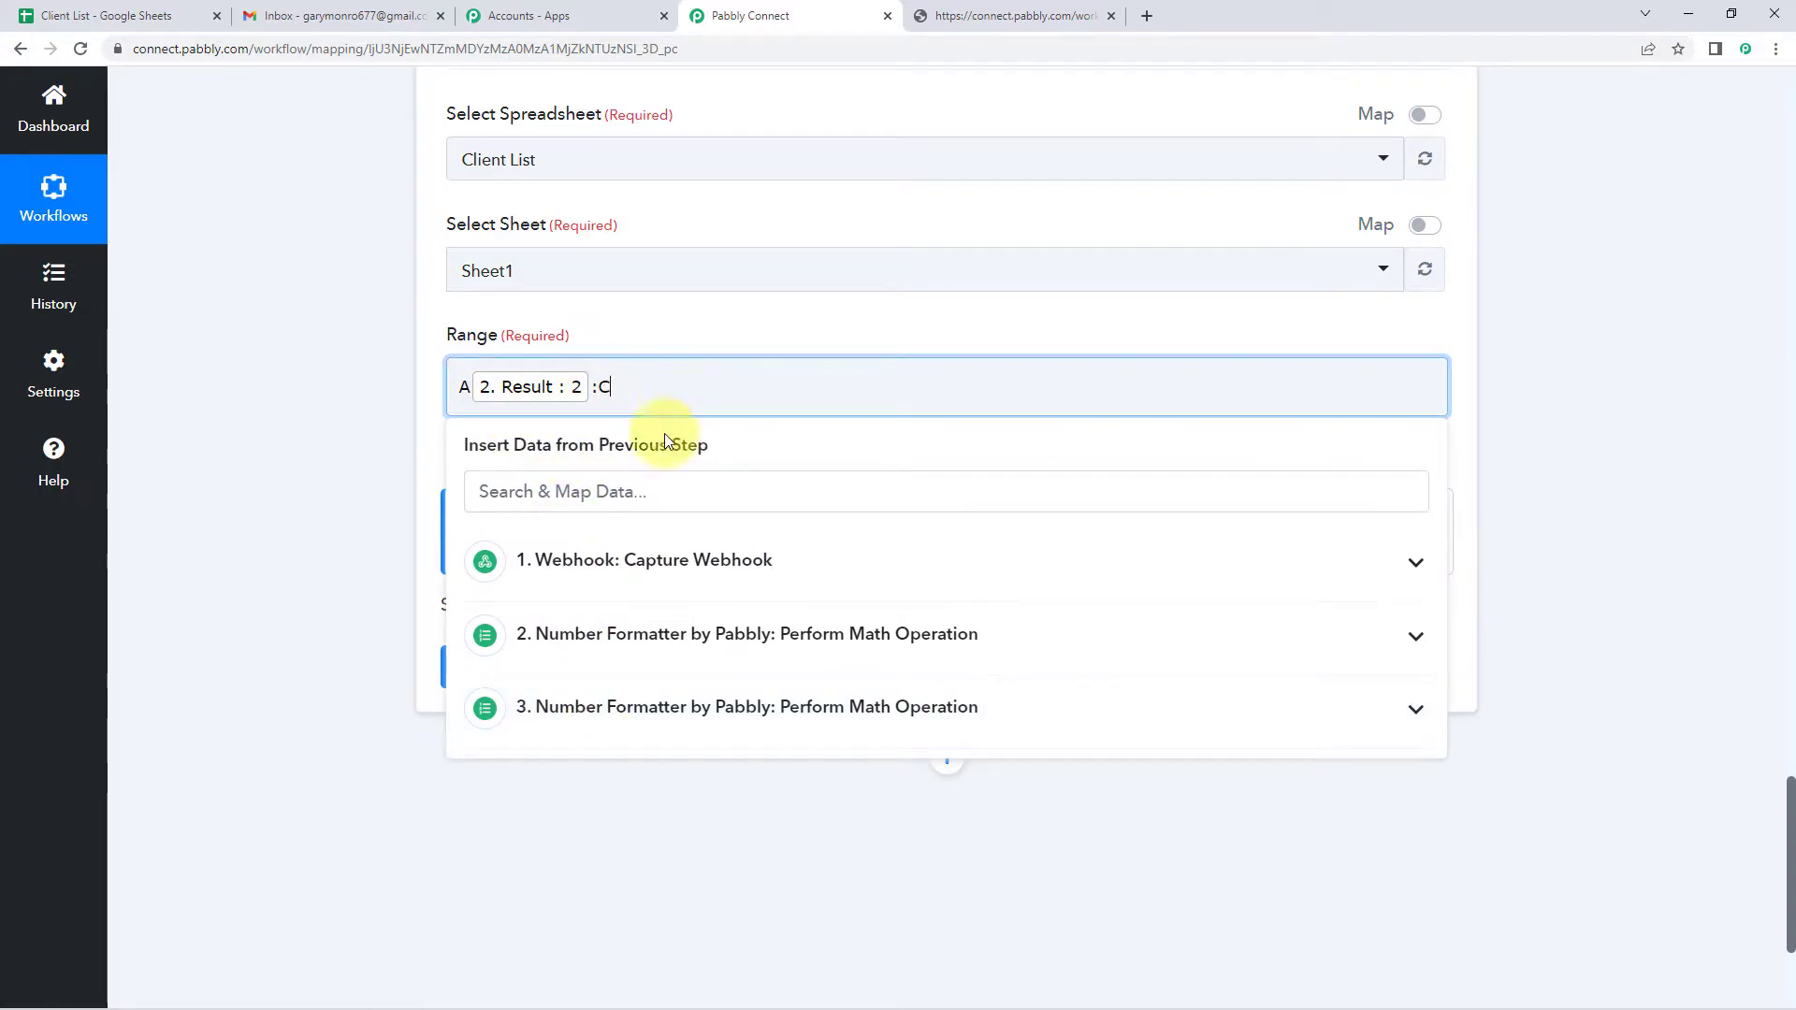
- Map the Result of step 3's Number Formatter after the C in the Range and close the mapping list
click(655, 713)
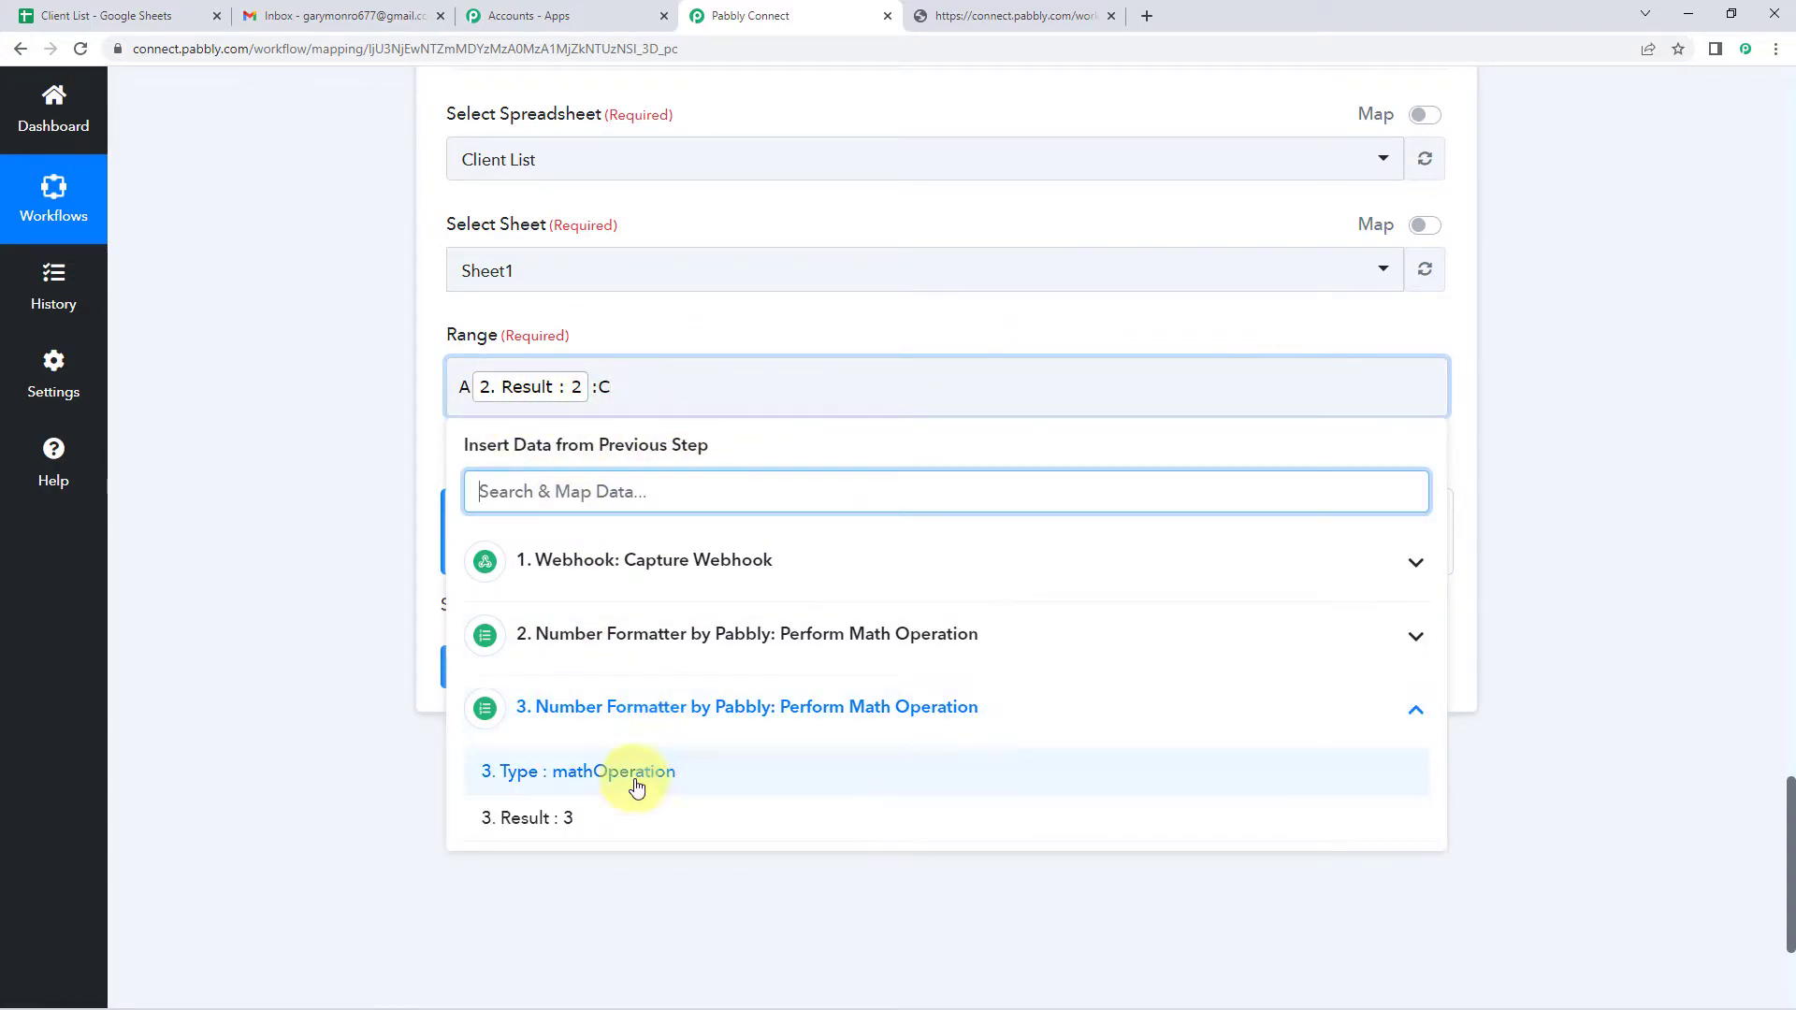
click(627, 830)
click(312, 537)
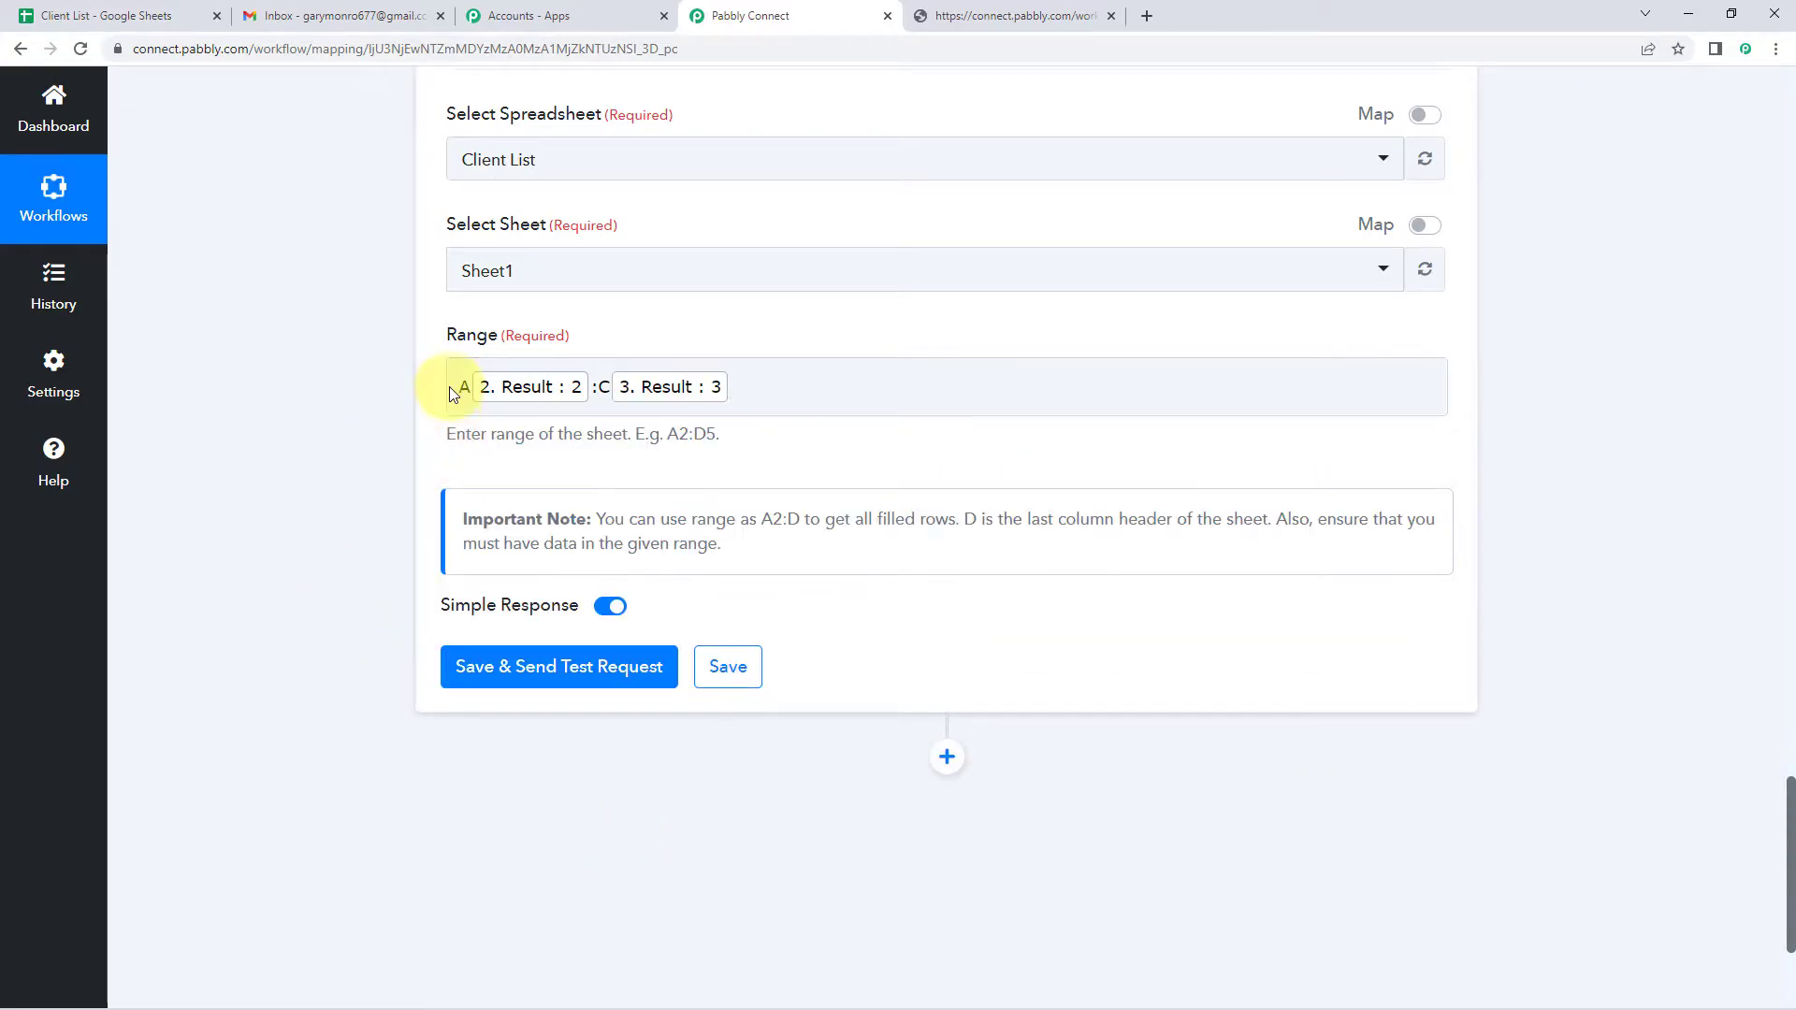
- Check the Client List sheet against the mapped Range, highlighting the first two client rows as A2:C3 and across to column H
click(140, 16)
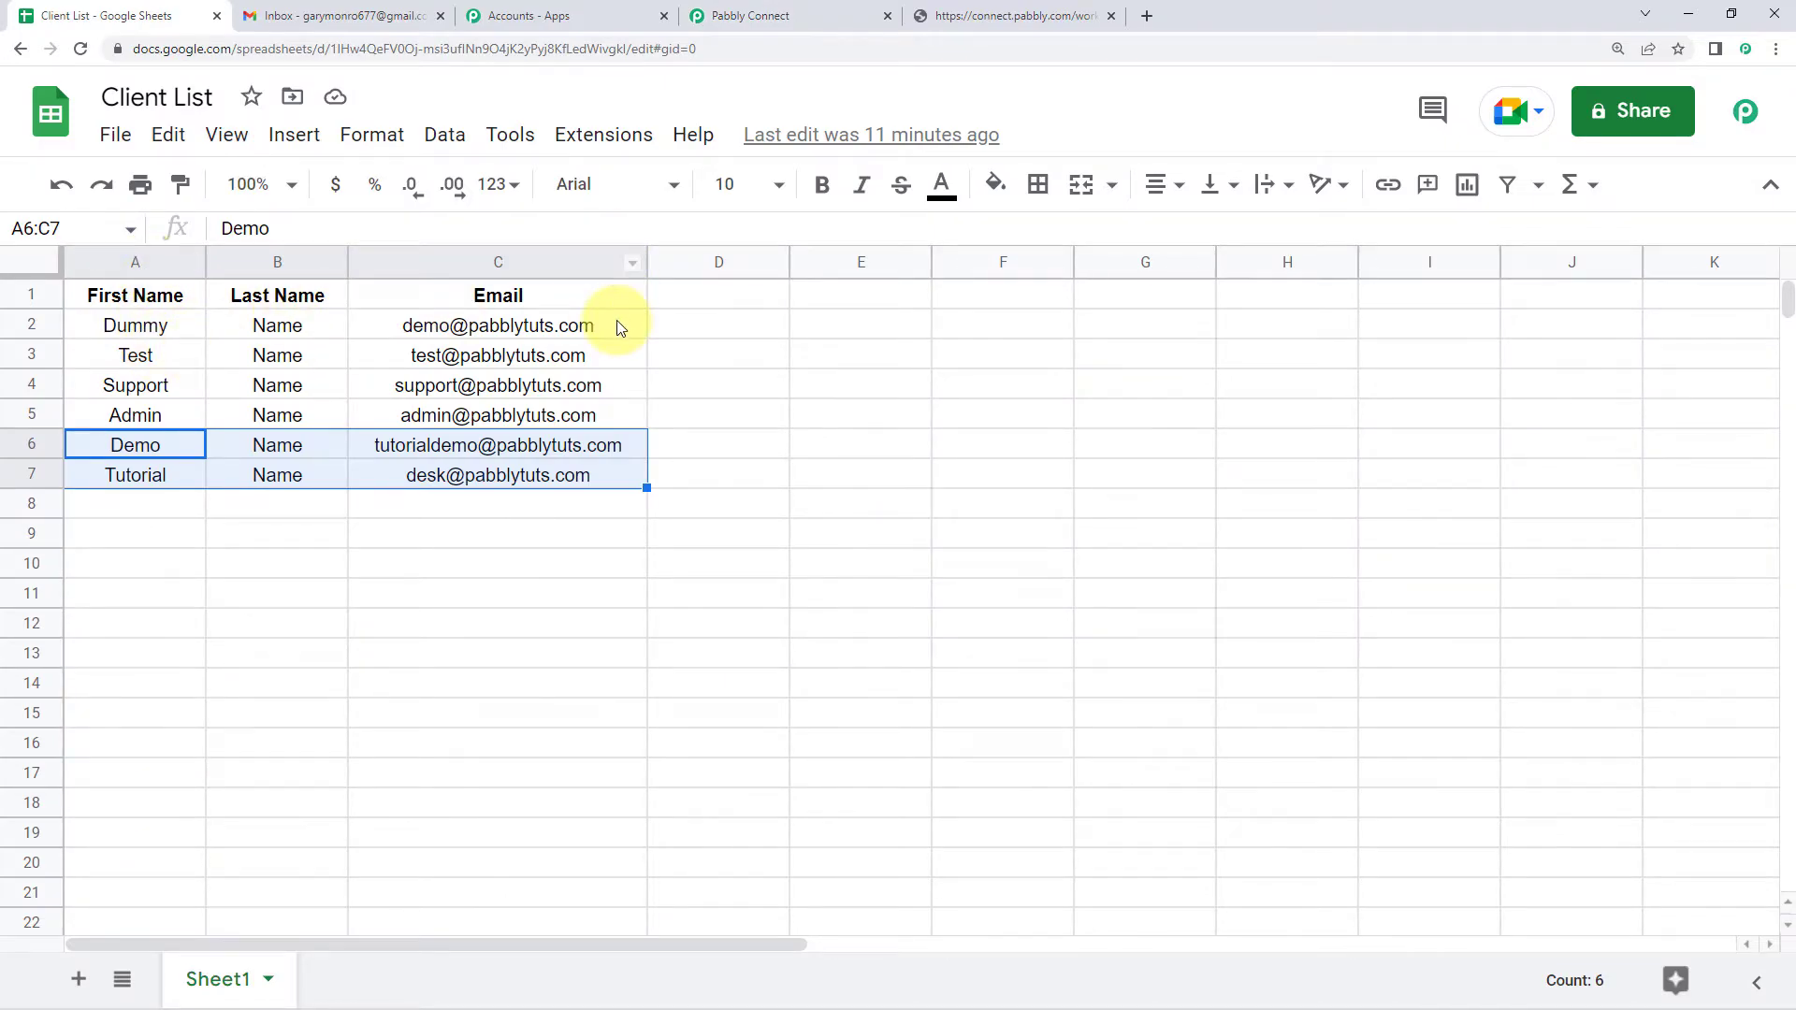
click(756, 9)
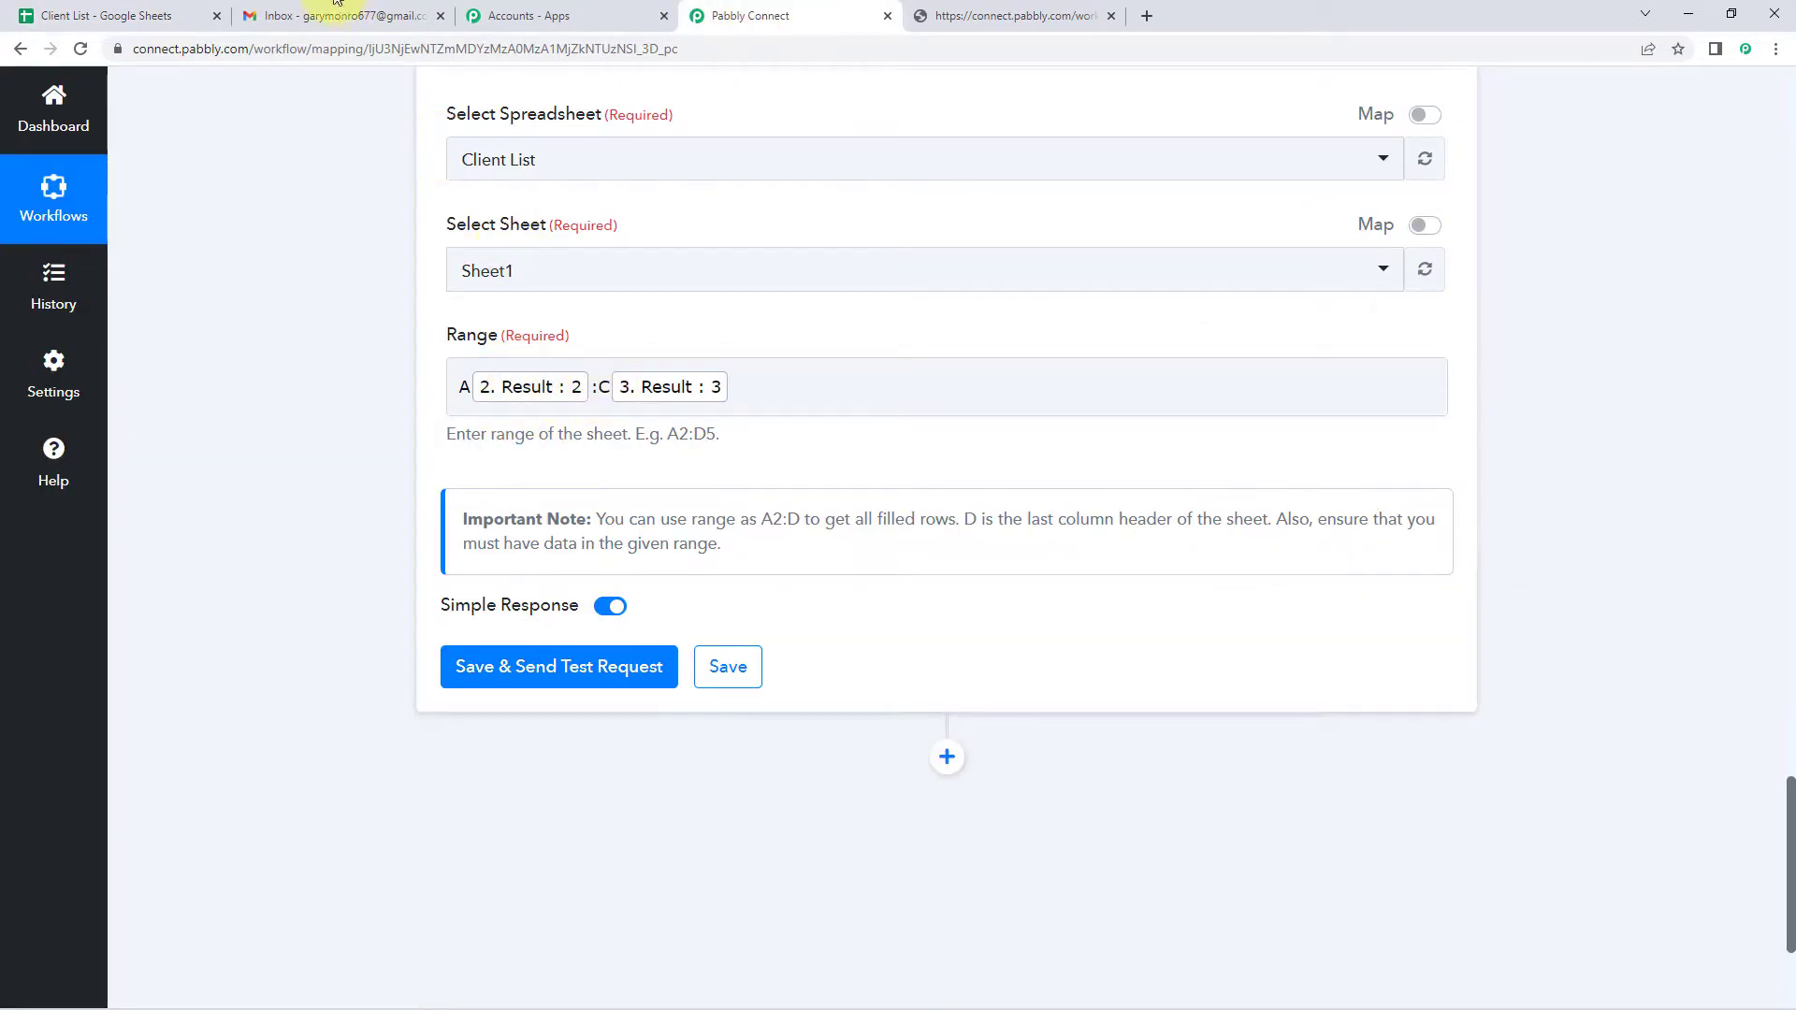
click(139, 10)
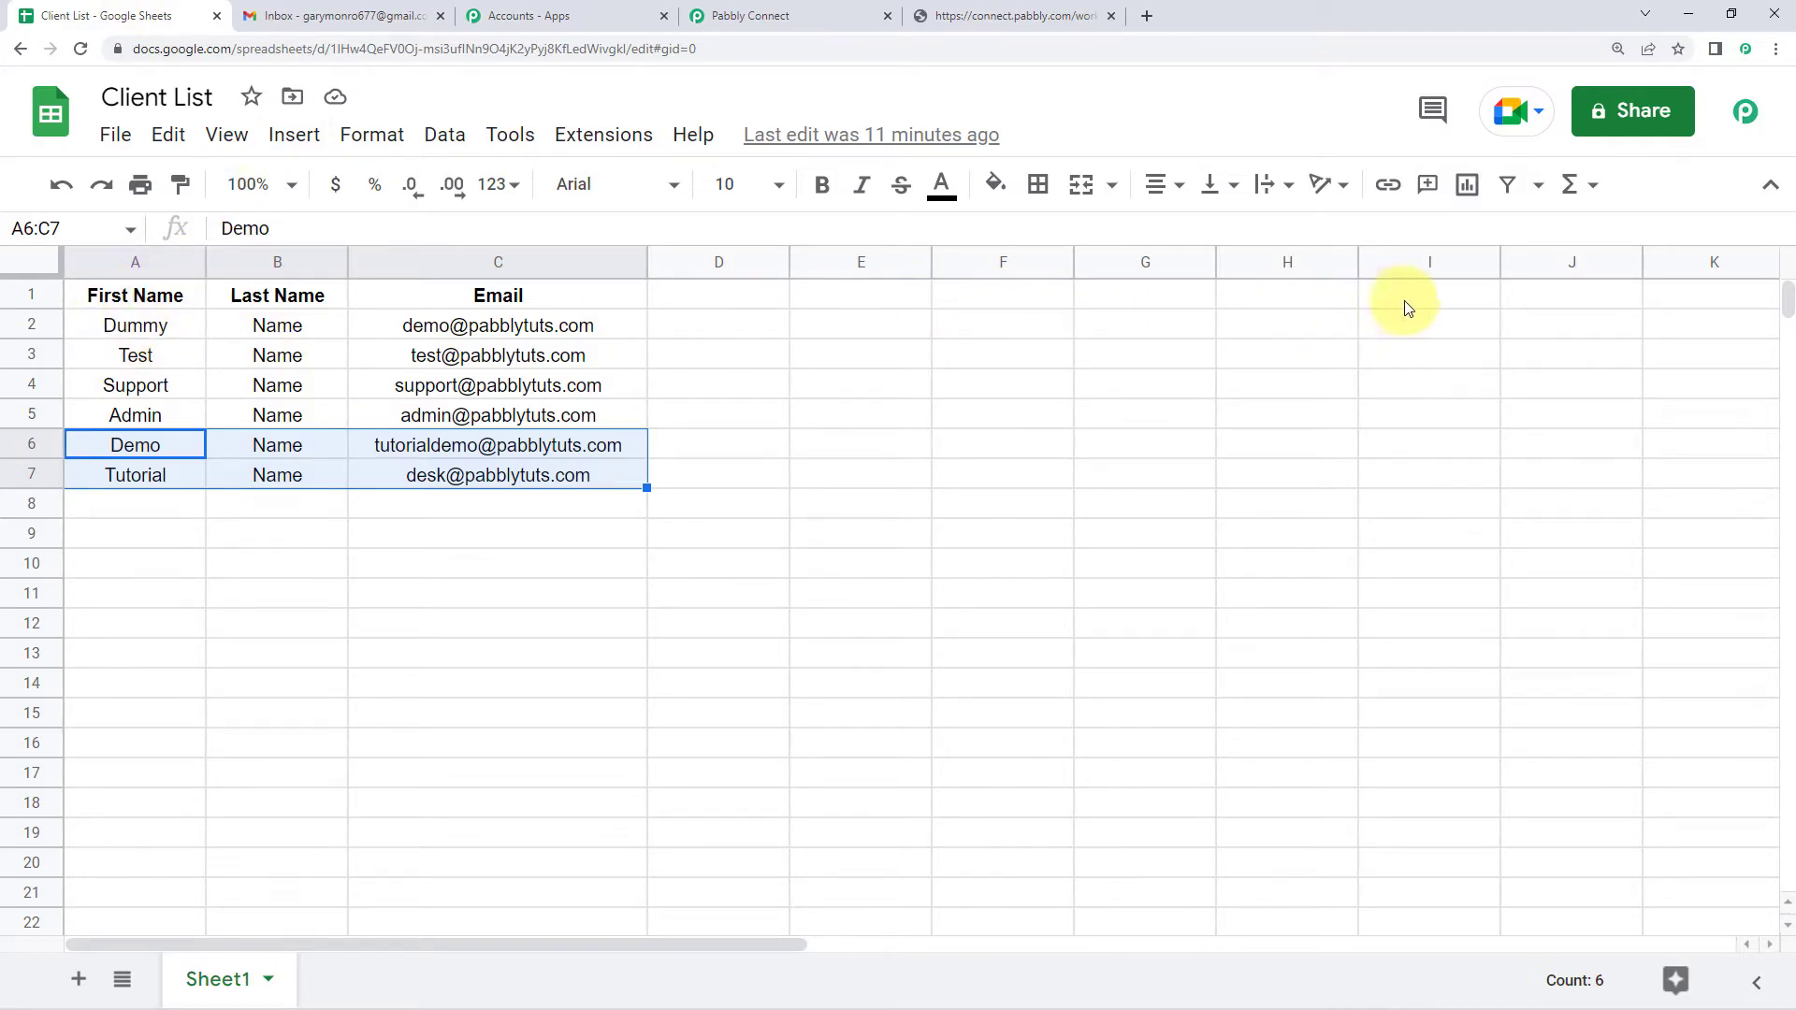
click(1297, 326)
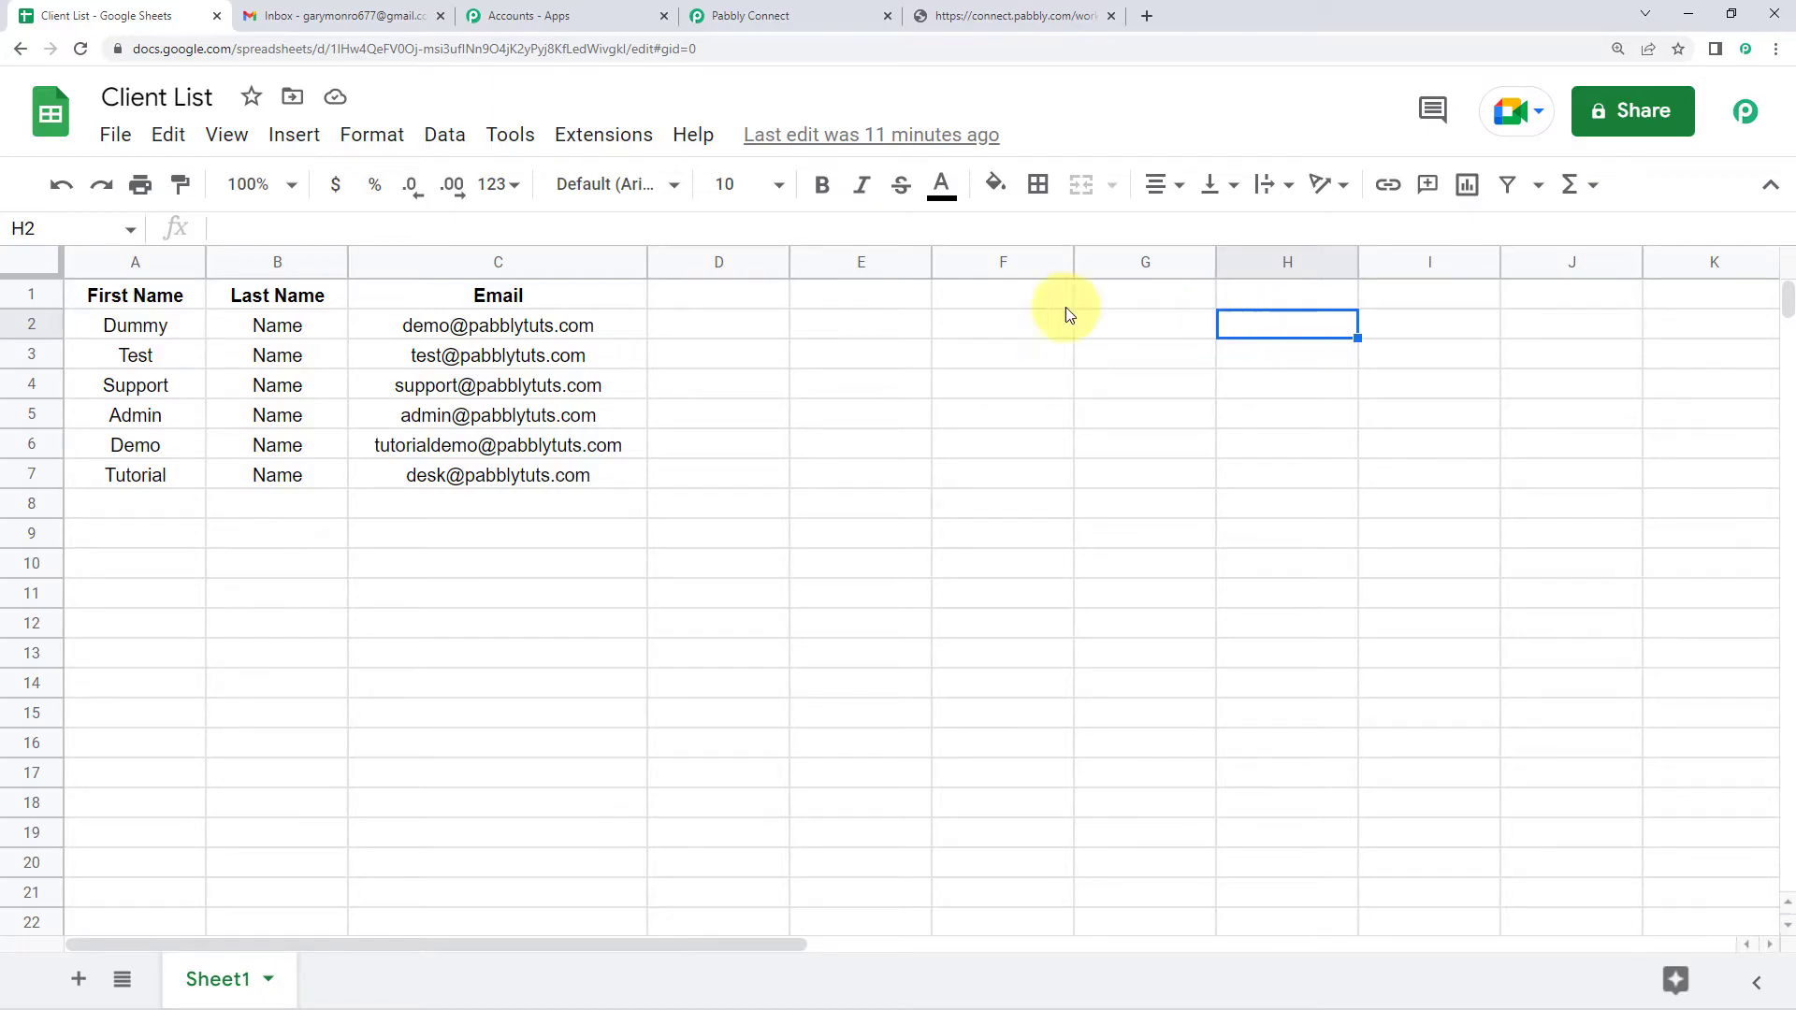
drag(121, 329, 468, 353)
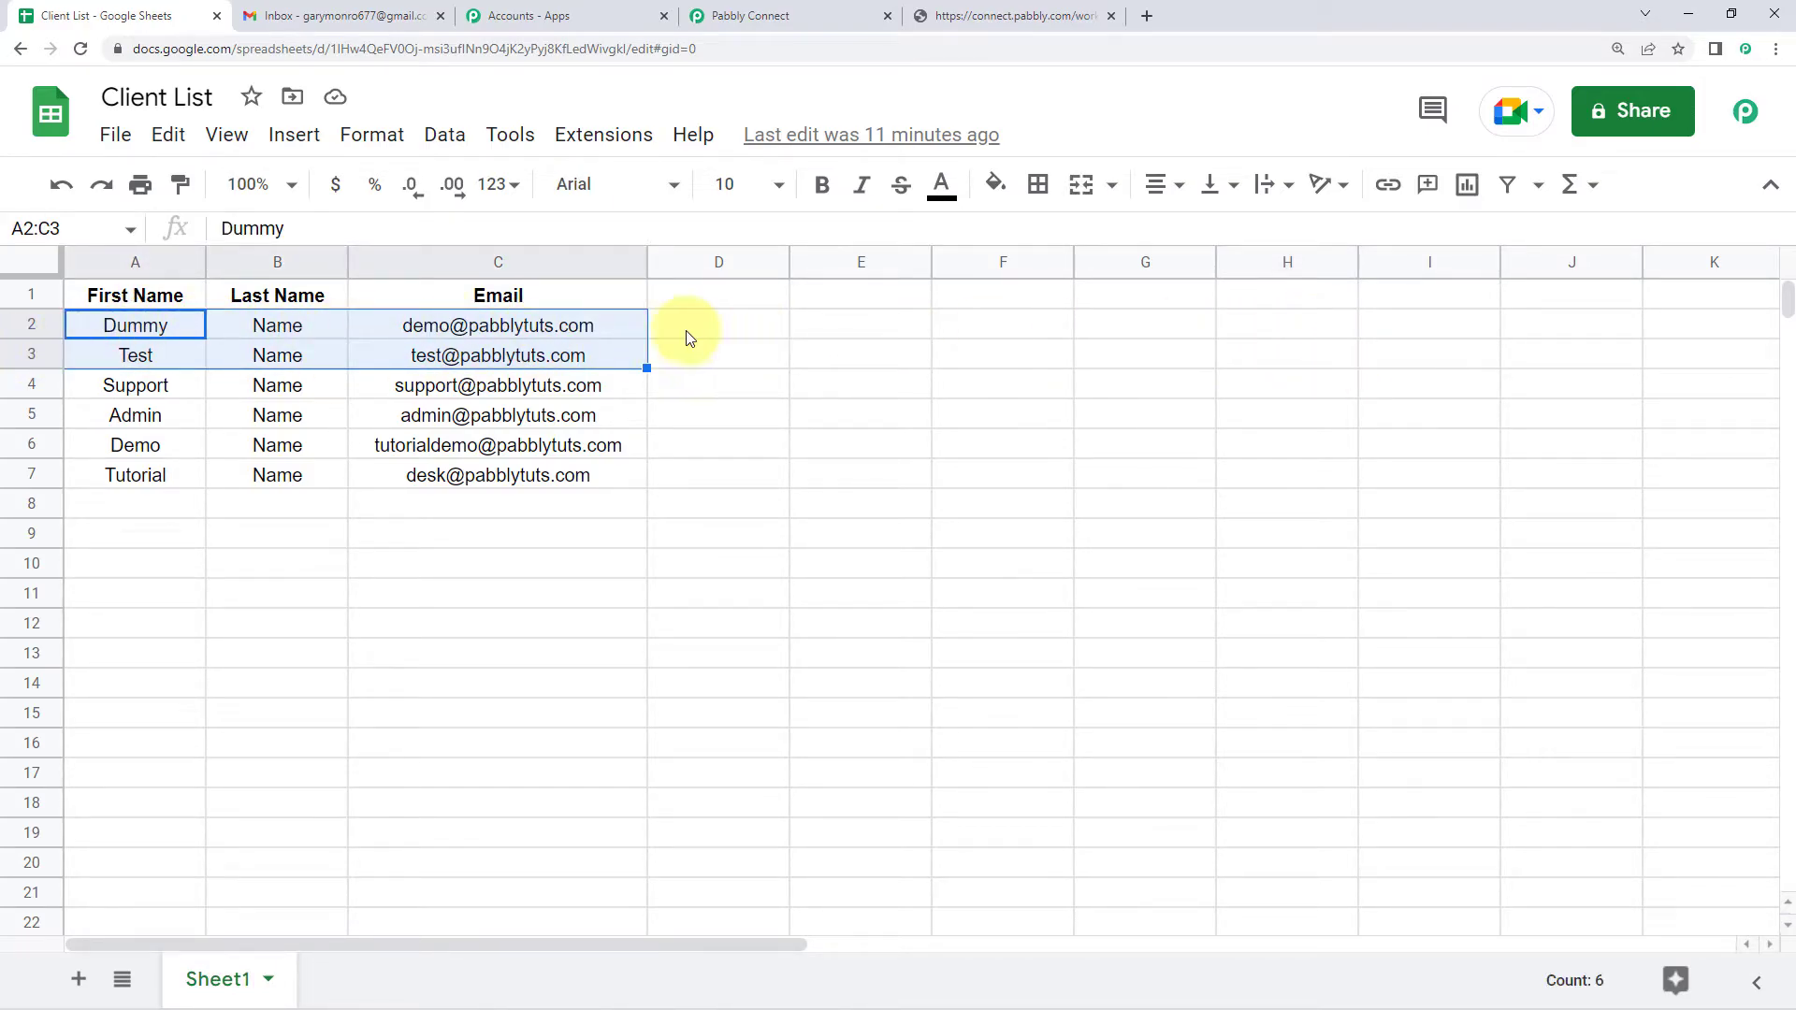
drag(177, 329, 1310, 369)
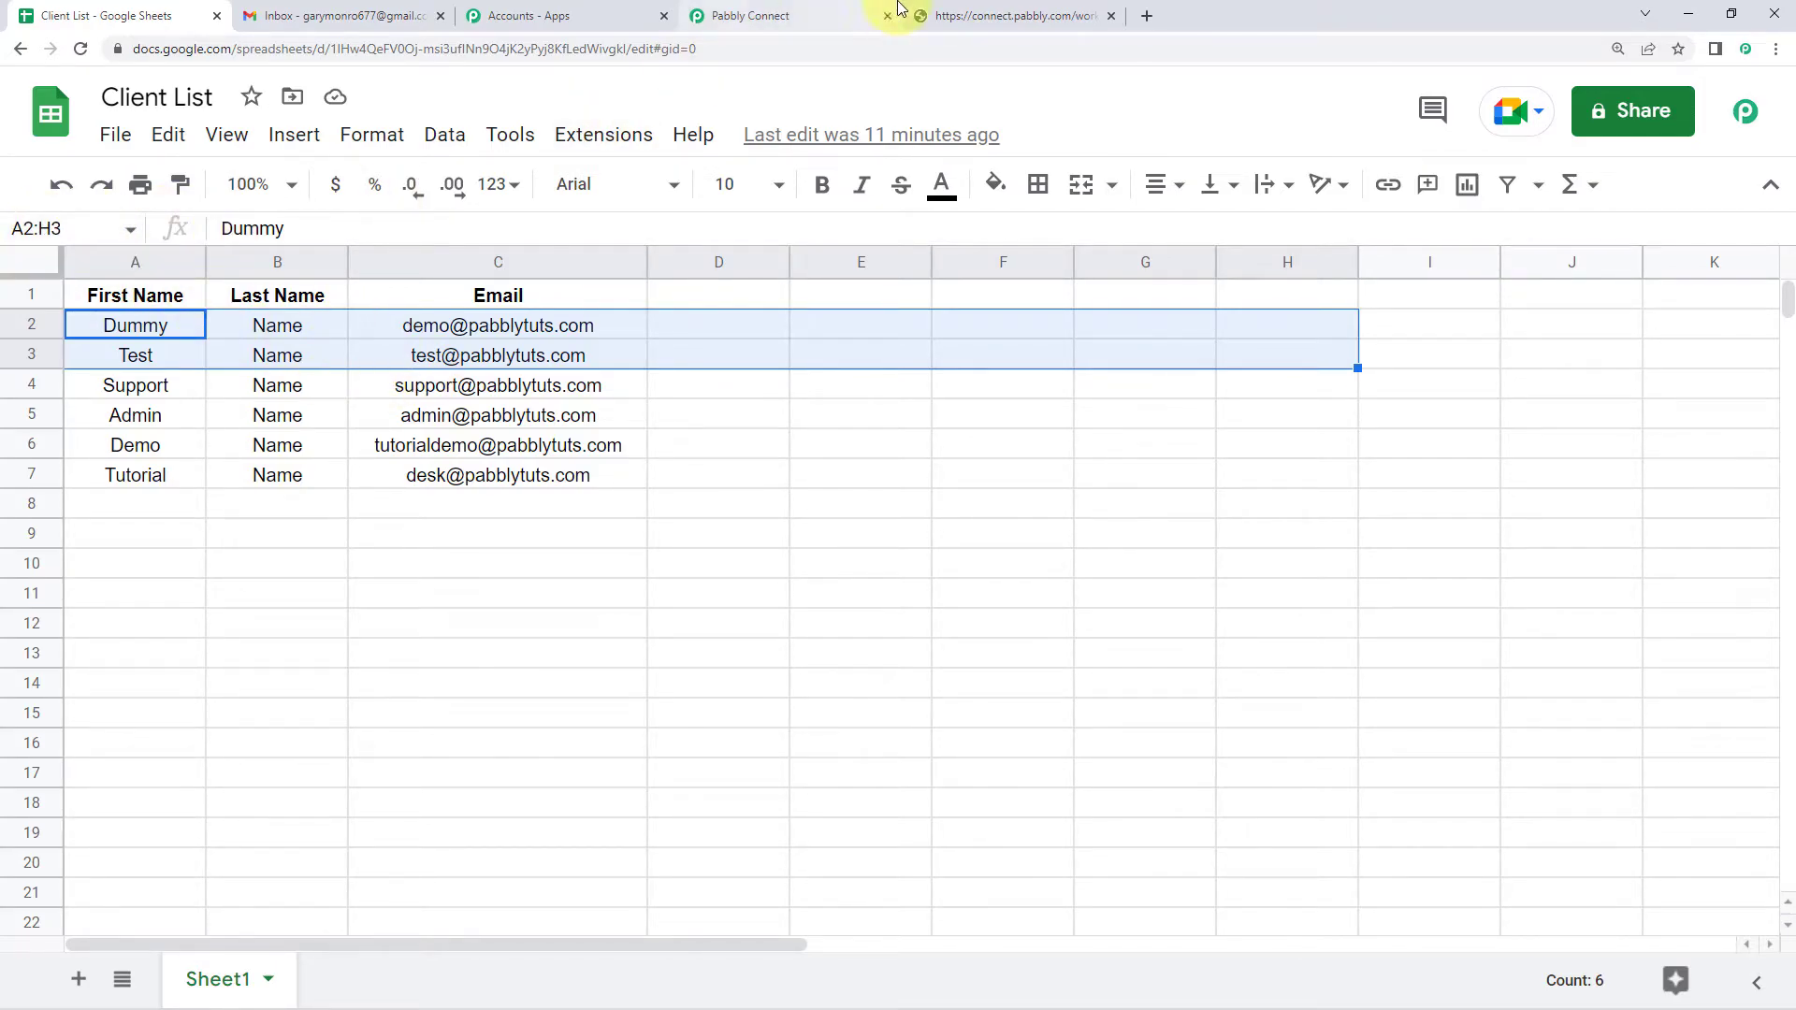
- Return to Pabbly Connect, then save the Get Row(s) action and send its test request
click(775, 11)
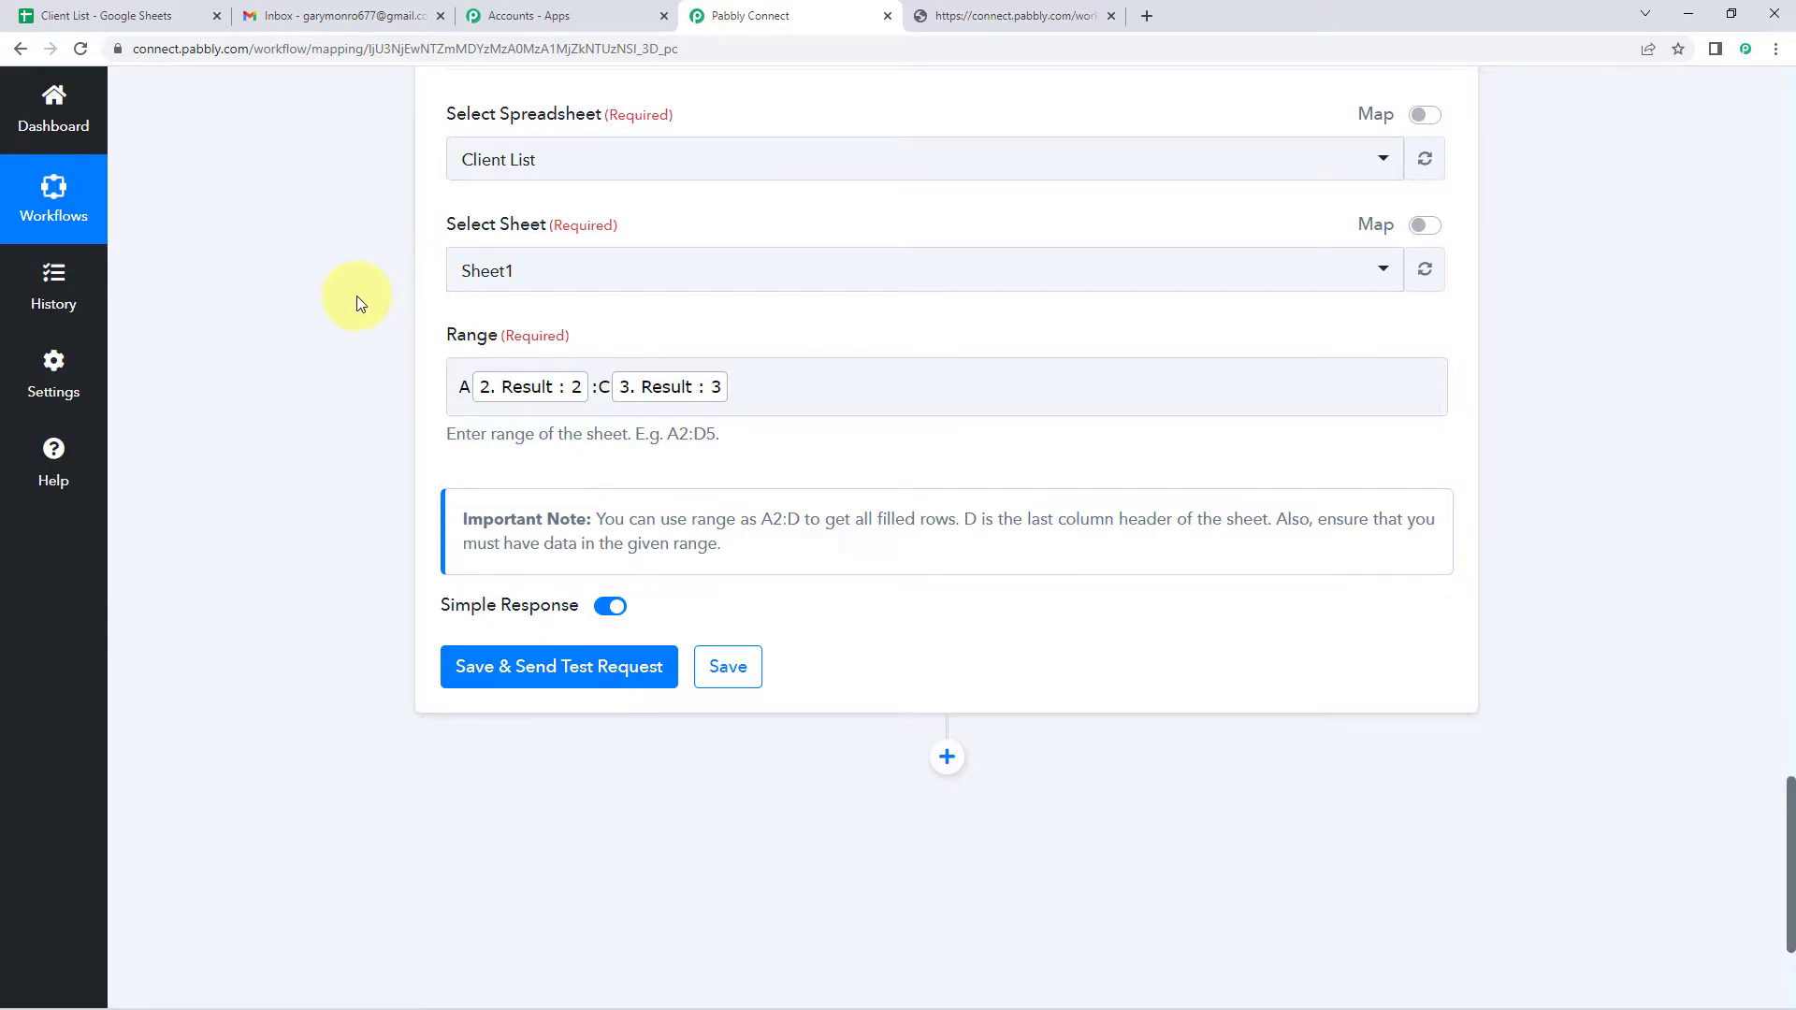
scroll(393, 299, up, 2)
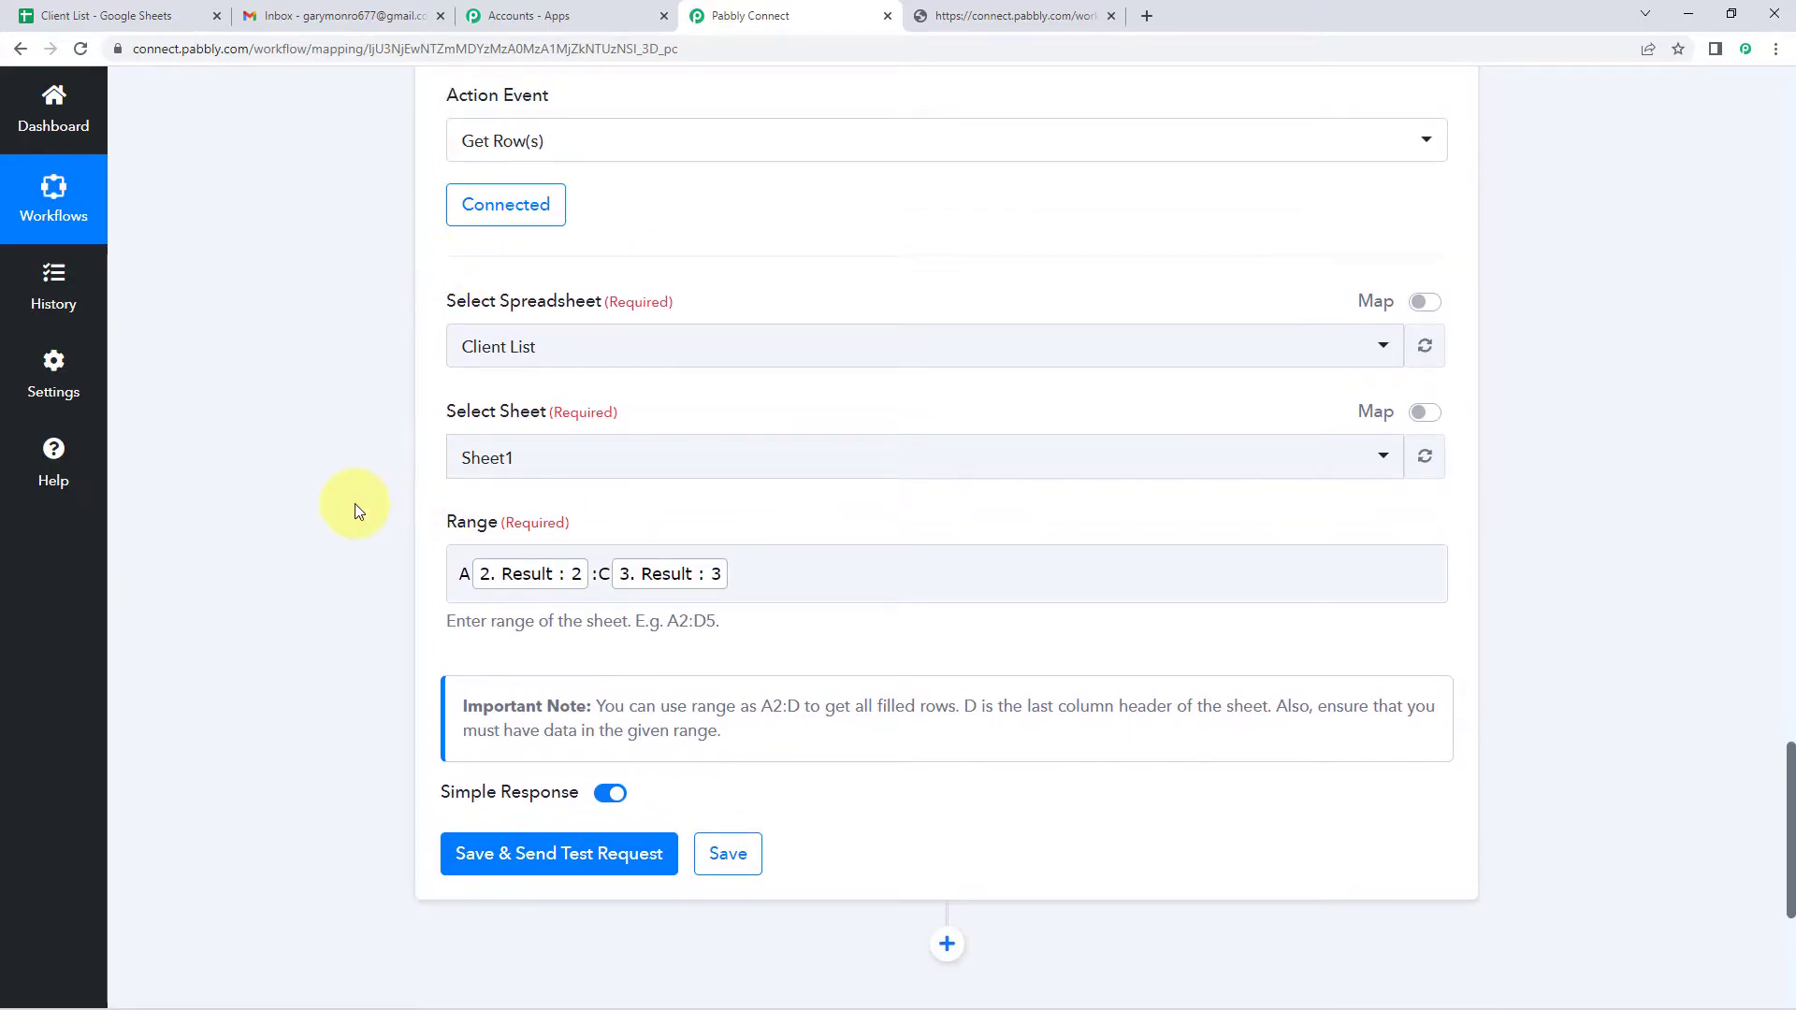
scroll(360, 491, down, 3)
click(580, 572)
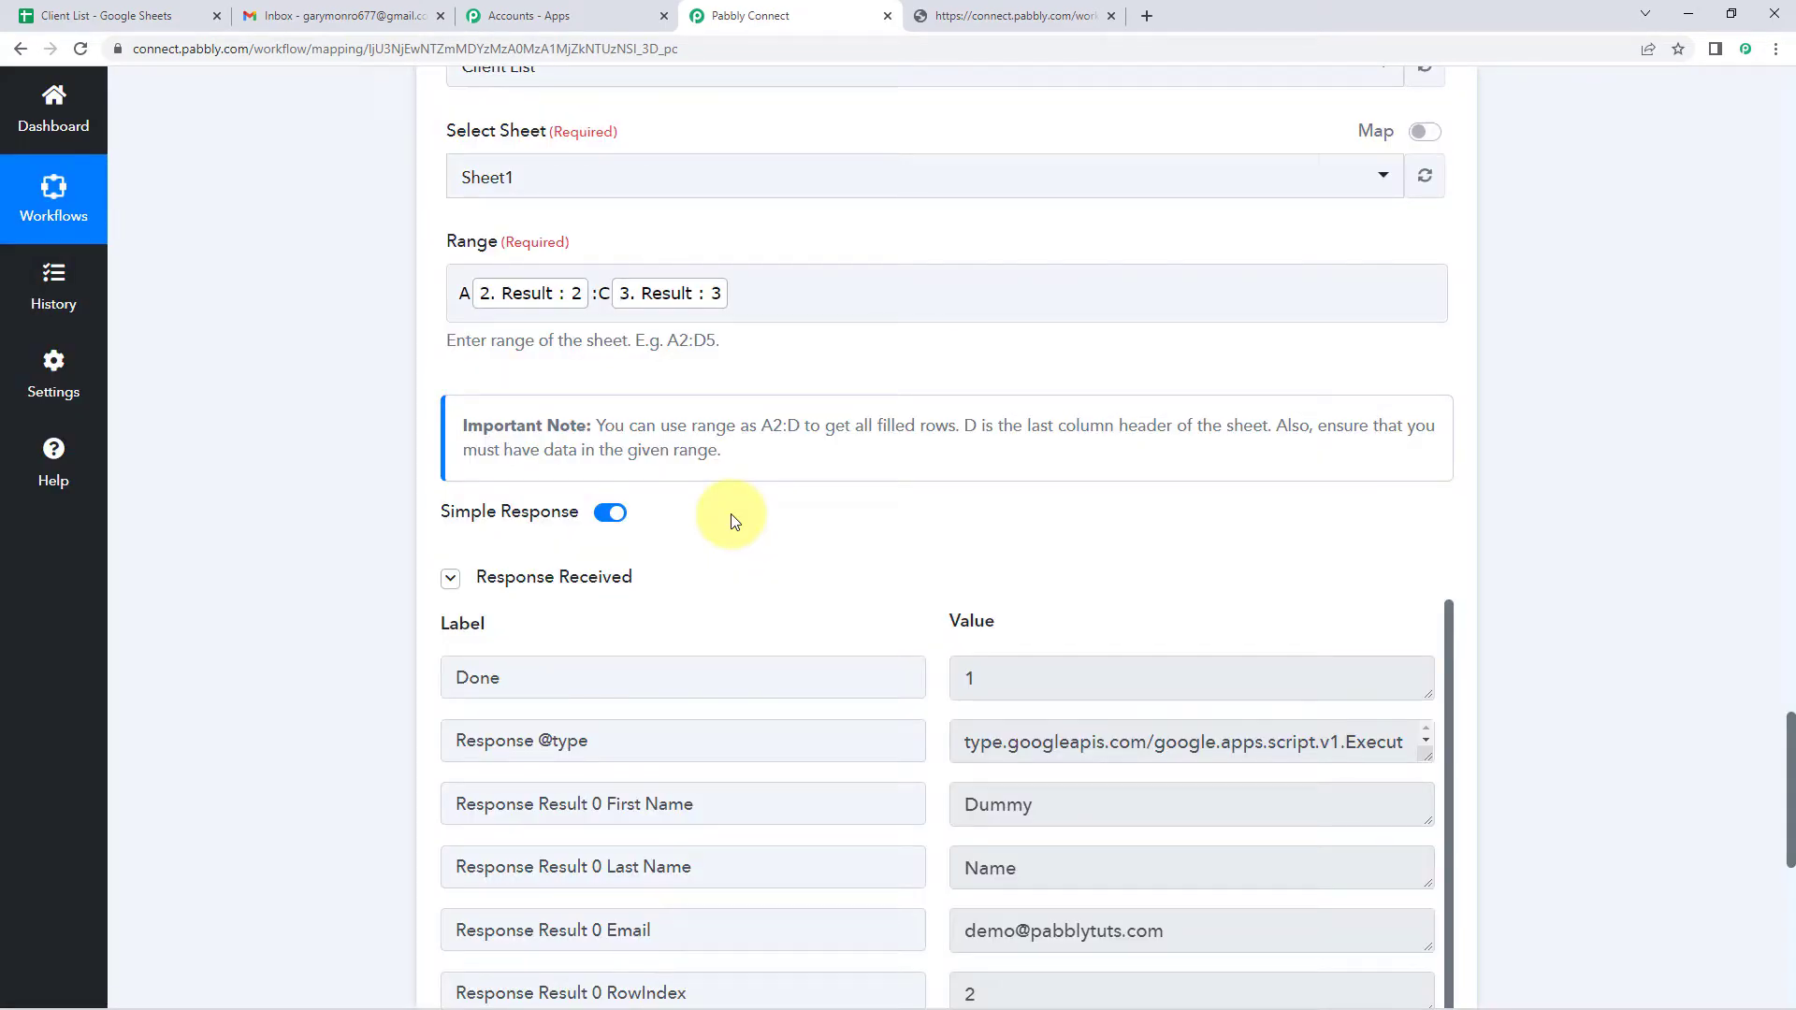
- Read through the received Get Row(s) response and check it against the mapped Range
scroll(733, 522, down, 2)
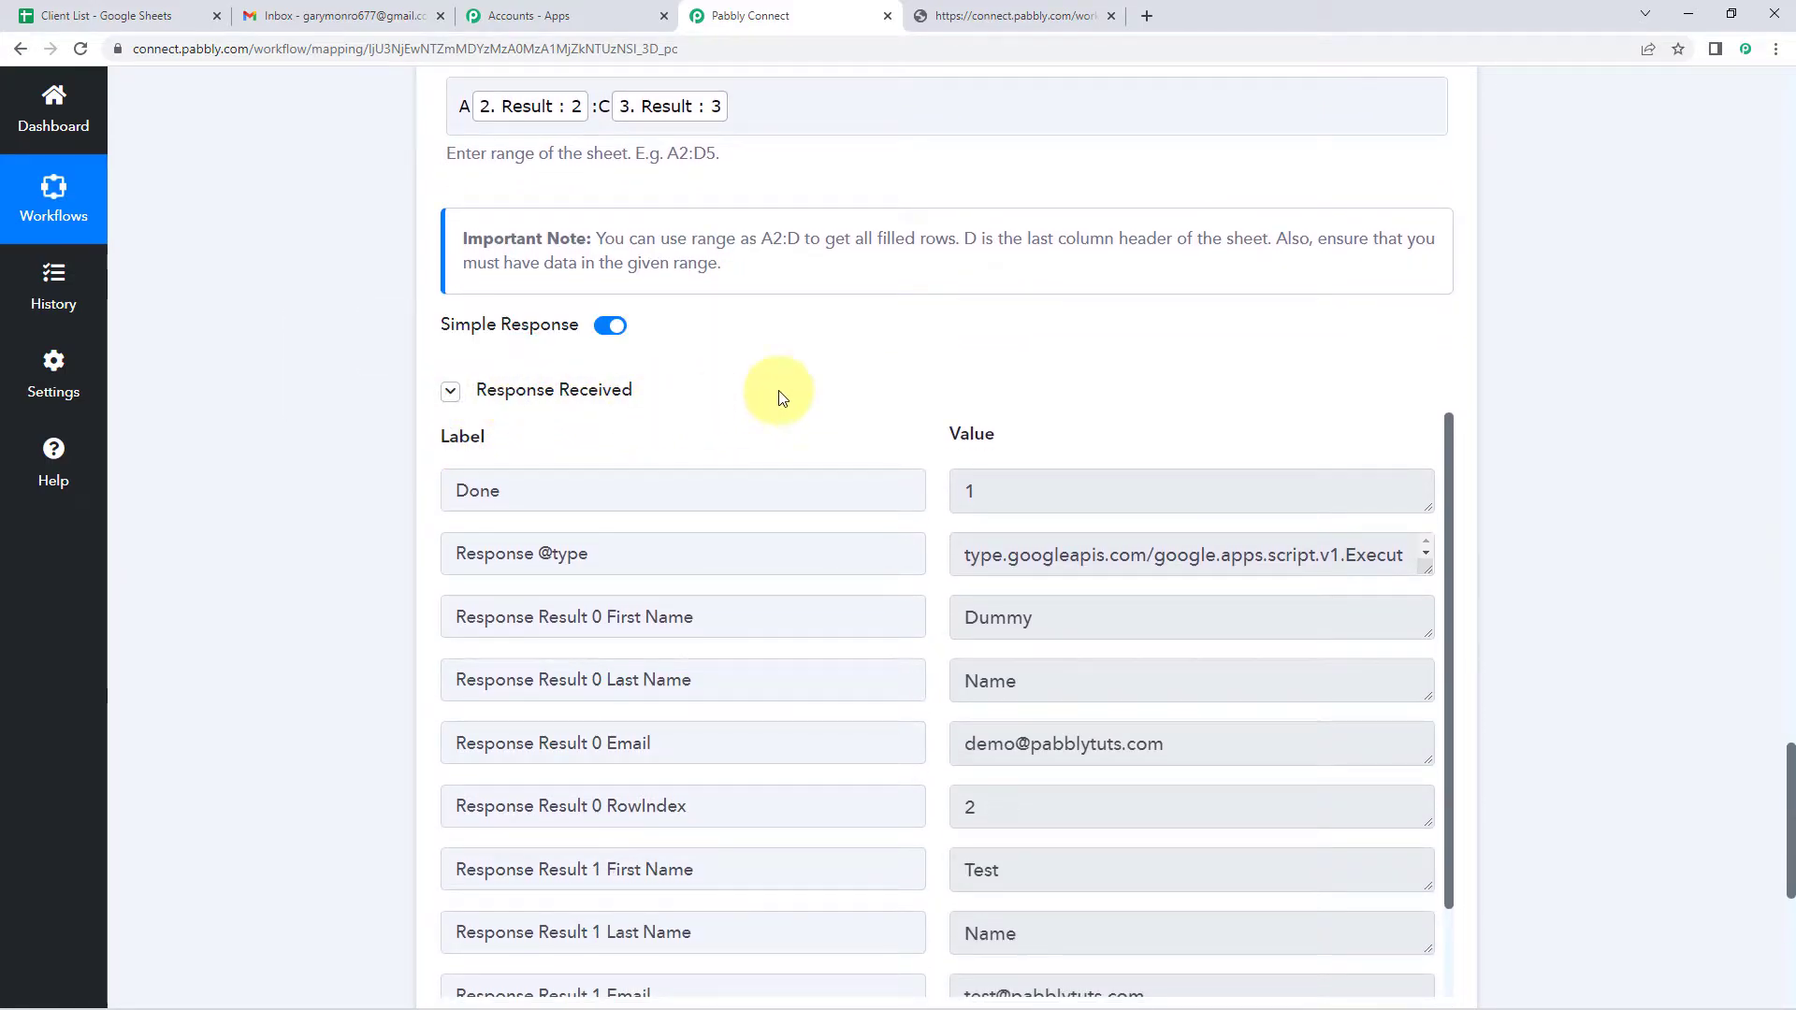
scroll(854, 373, down, 1)
scroll(852, 353, down, 1)
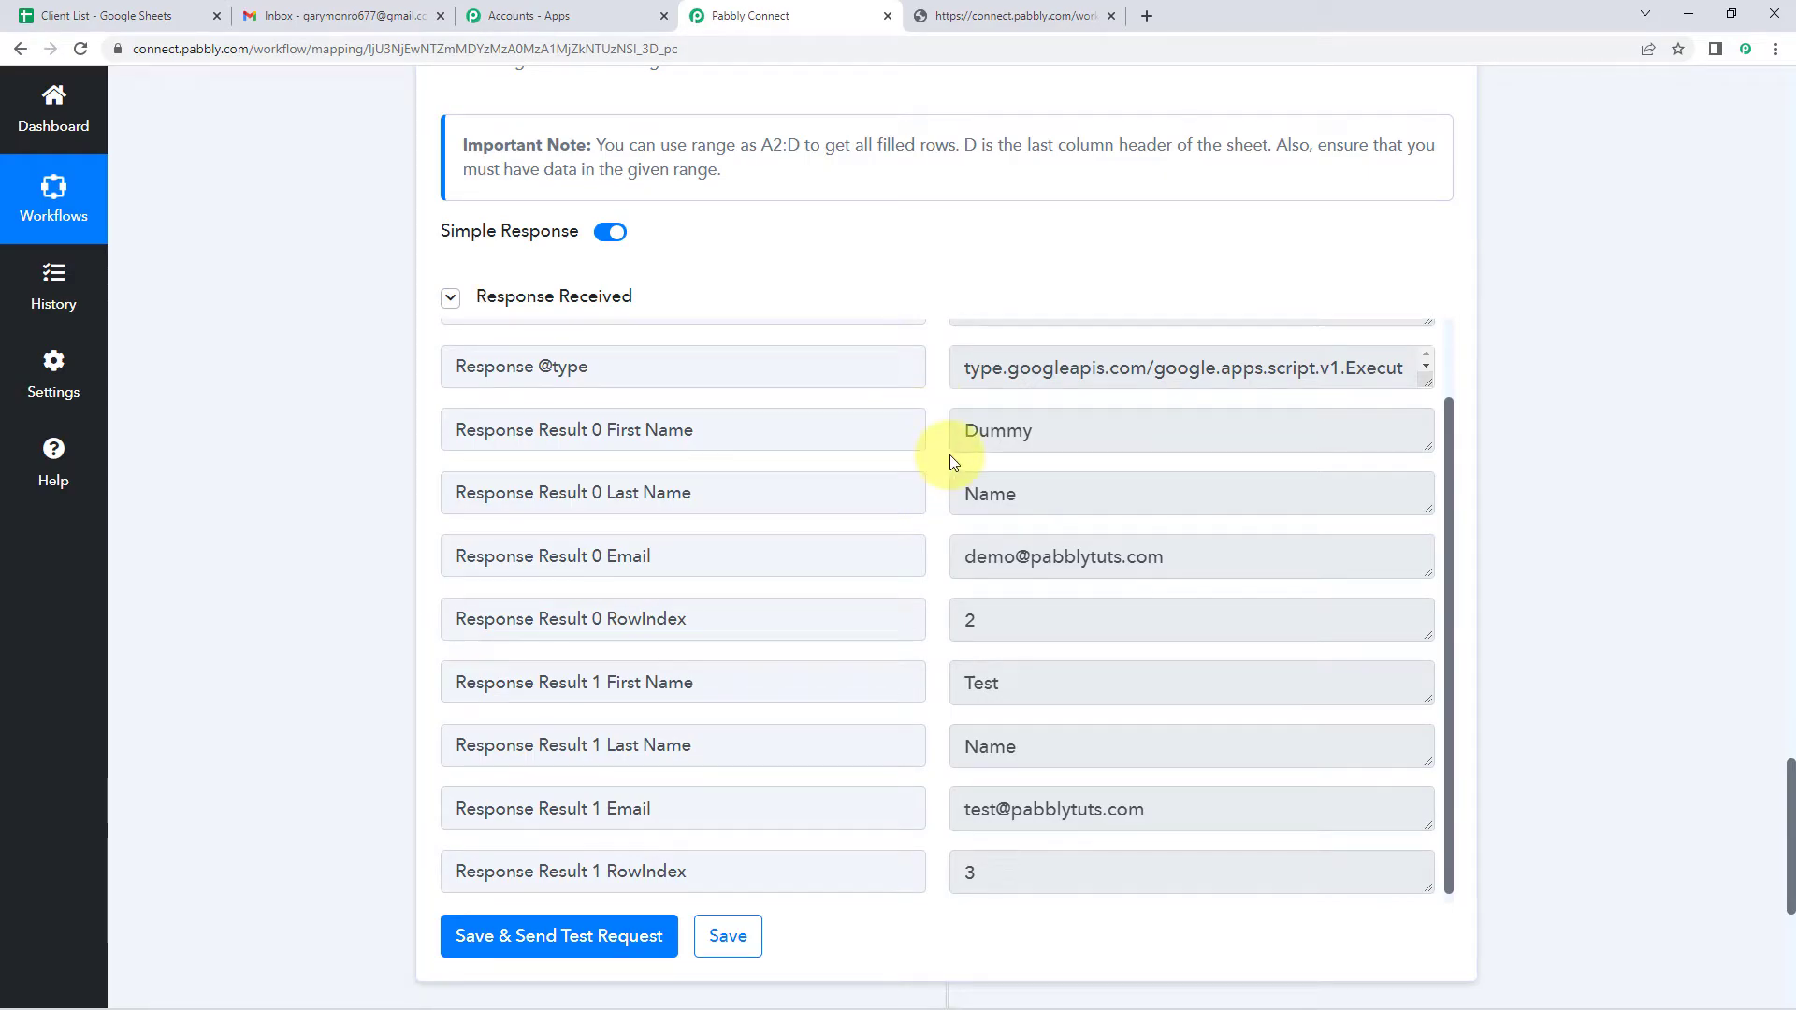
scroll(802, 323, up, 1)
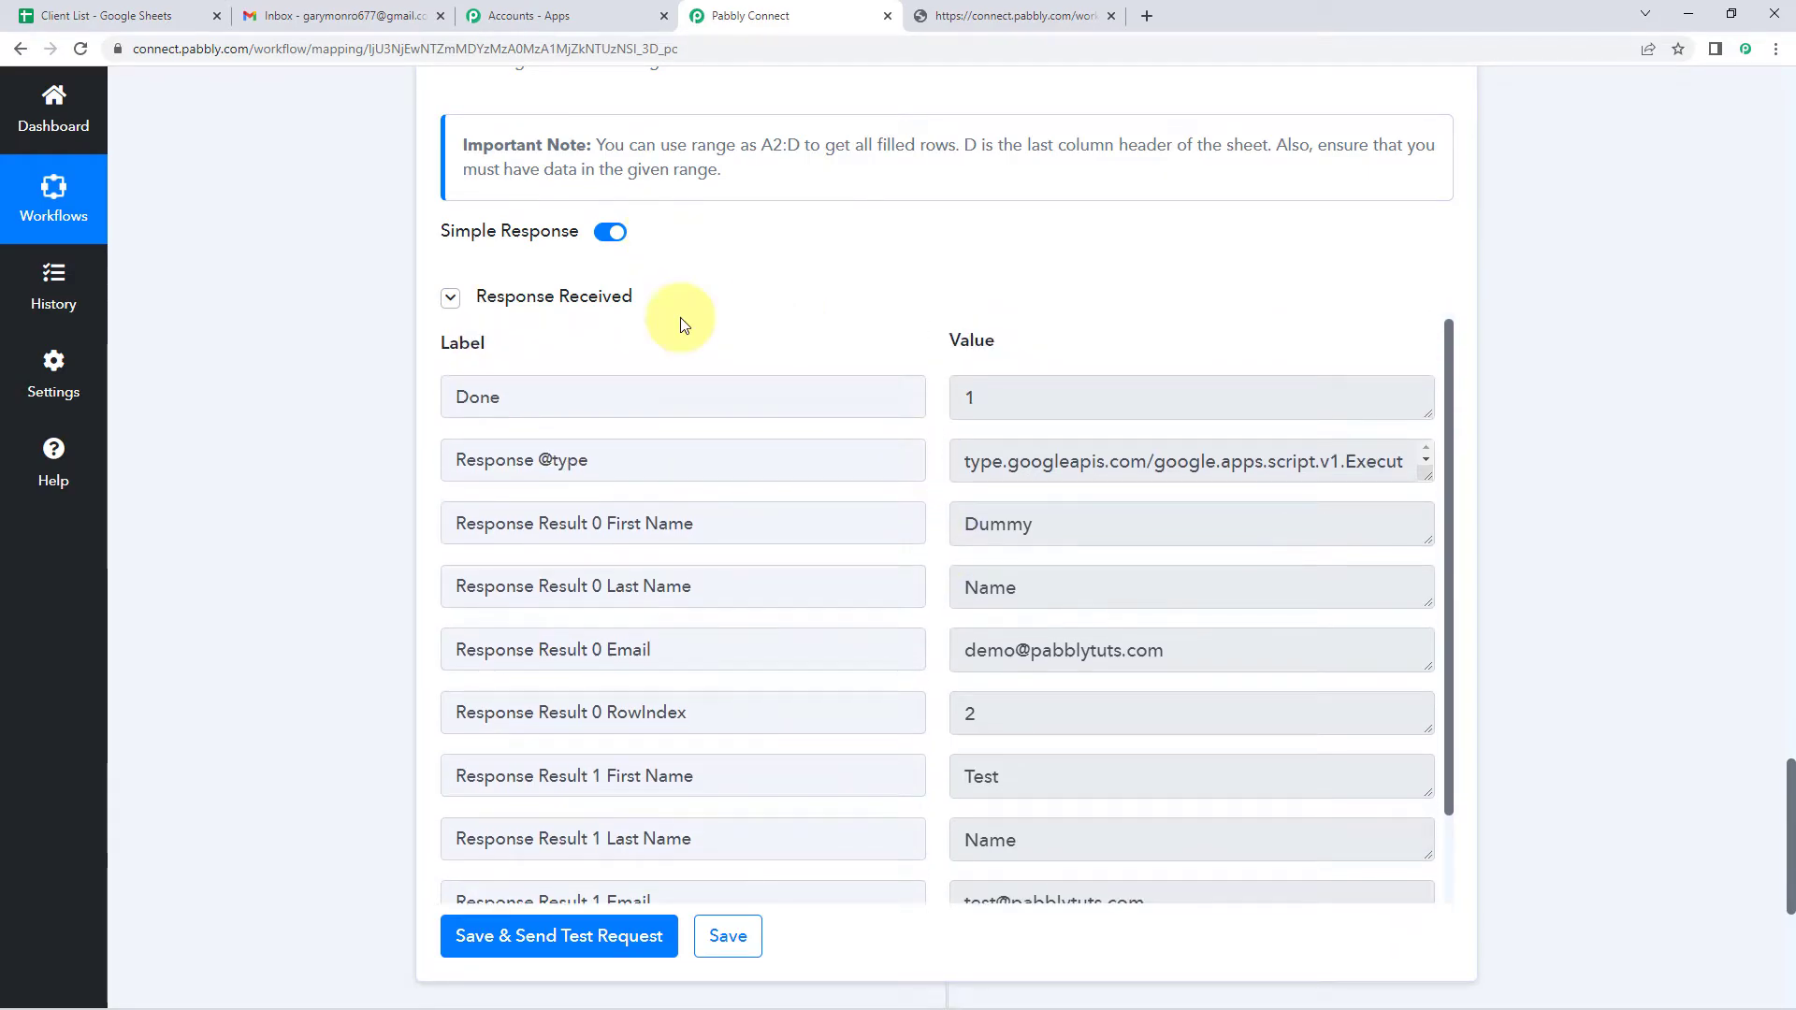
scroll(661, 245, up, 3)
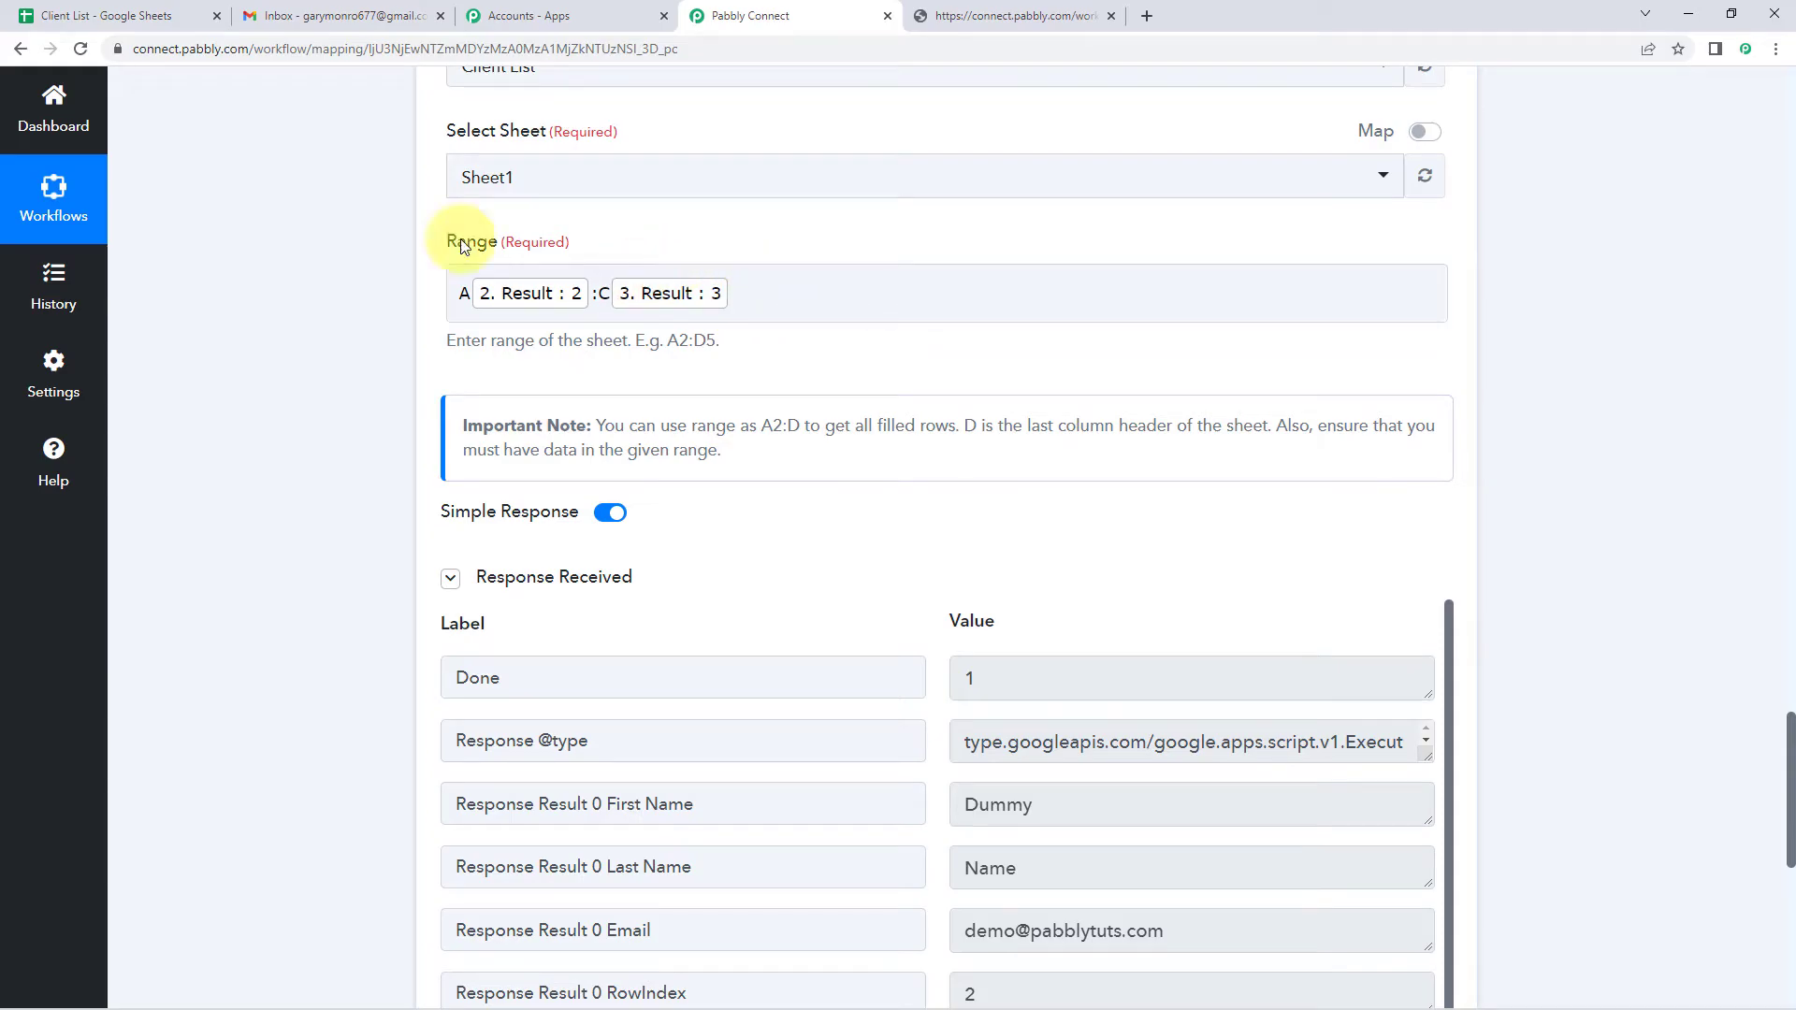
- In the Client List sheet, highlight A2:C3 and check the first client's first name and email cells
click(121, 14)
drag(140, 310, 404, 358)
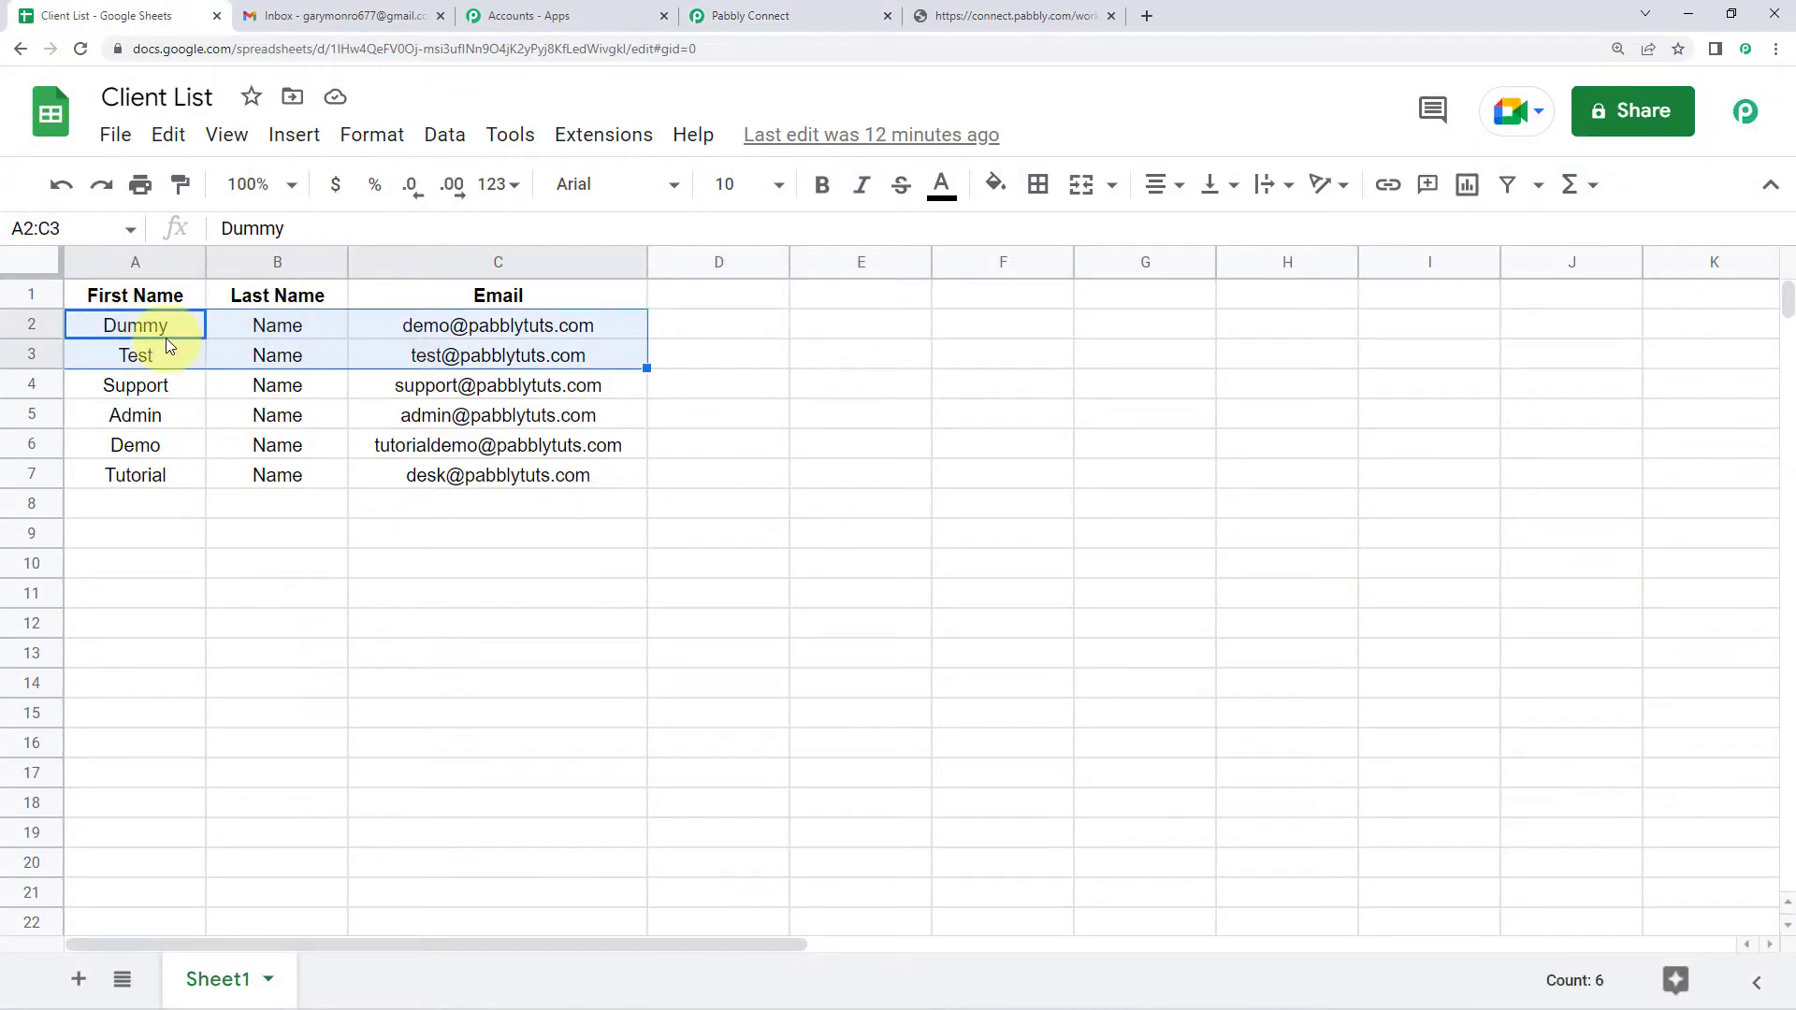
click(123, 326)
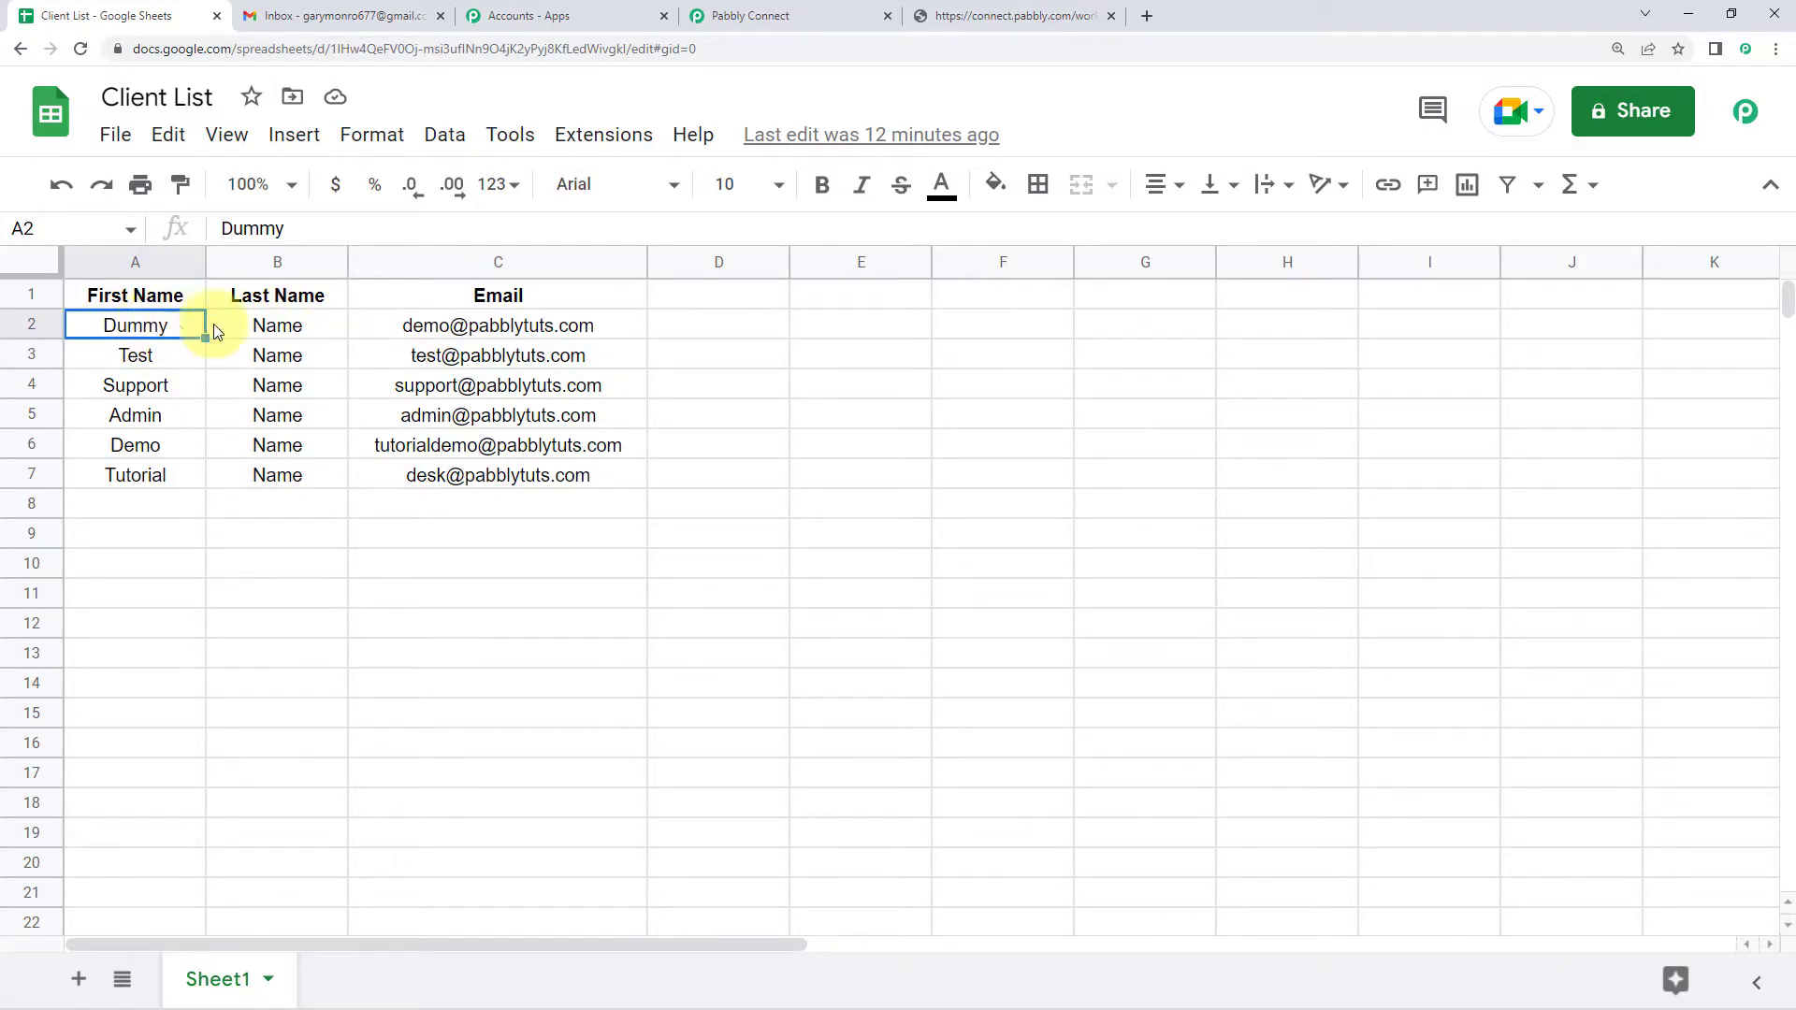
click(468, 333)
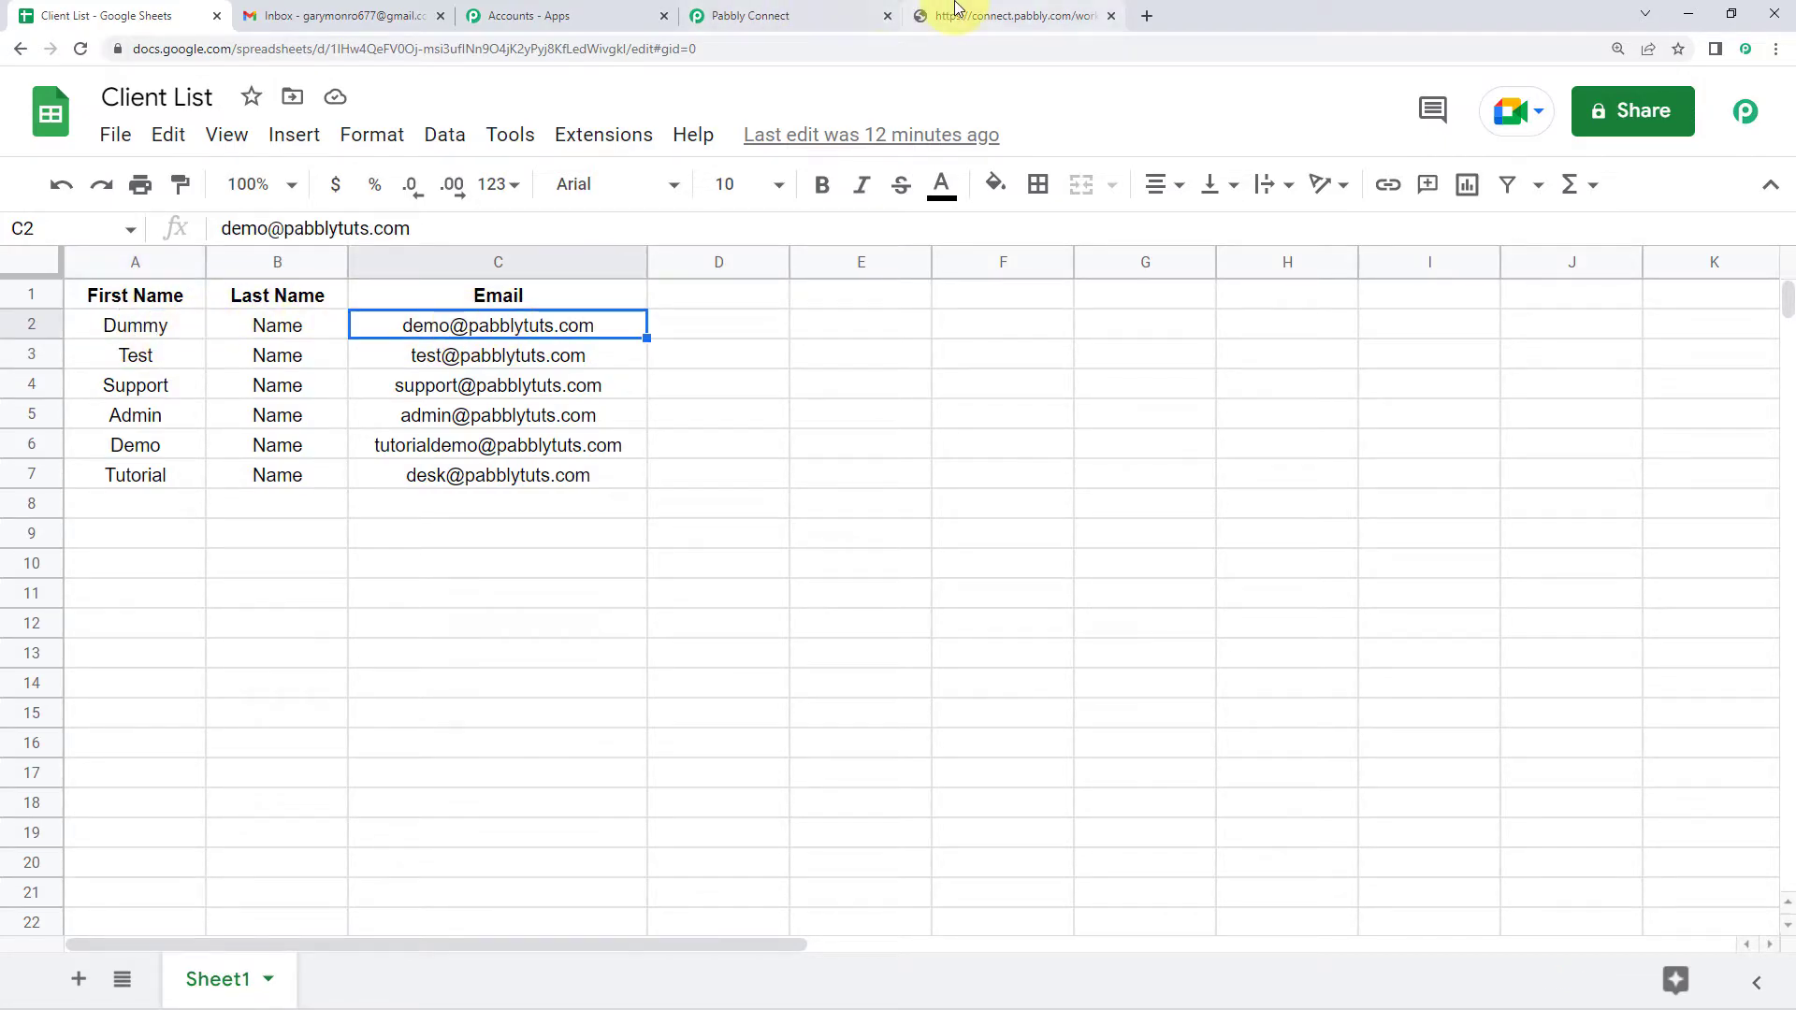
- In the Get Row(s) response, check the first client's first name, last name and email values by highlighting each one
click(822, 11)
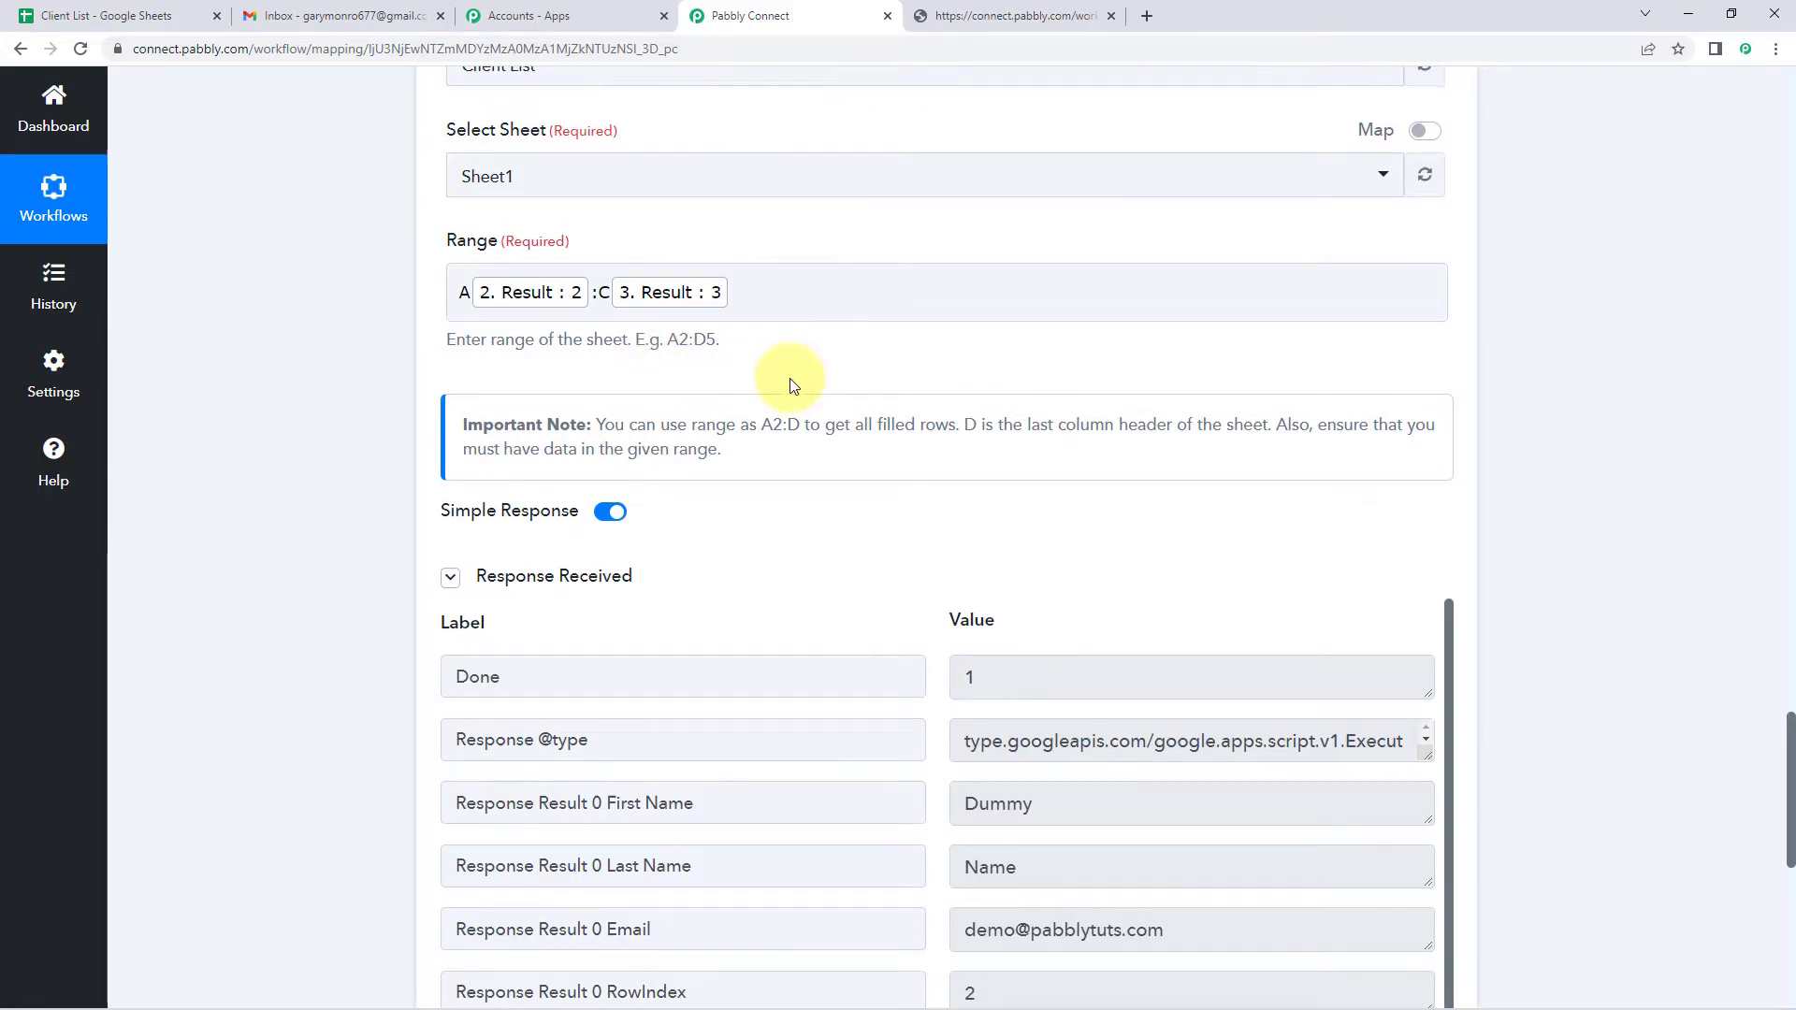
scroll(790, 385, down, 4)
scroll(862, 308, down, 1)
double_click(1020, 337)
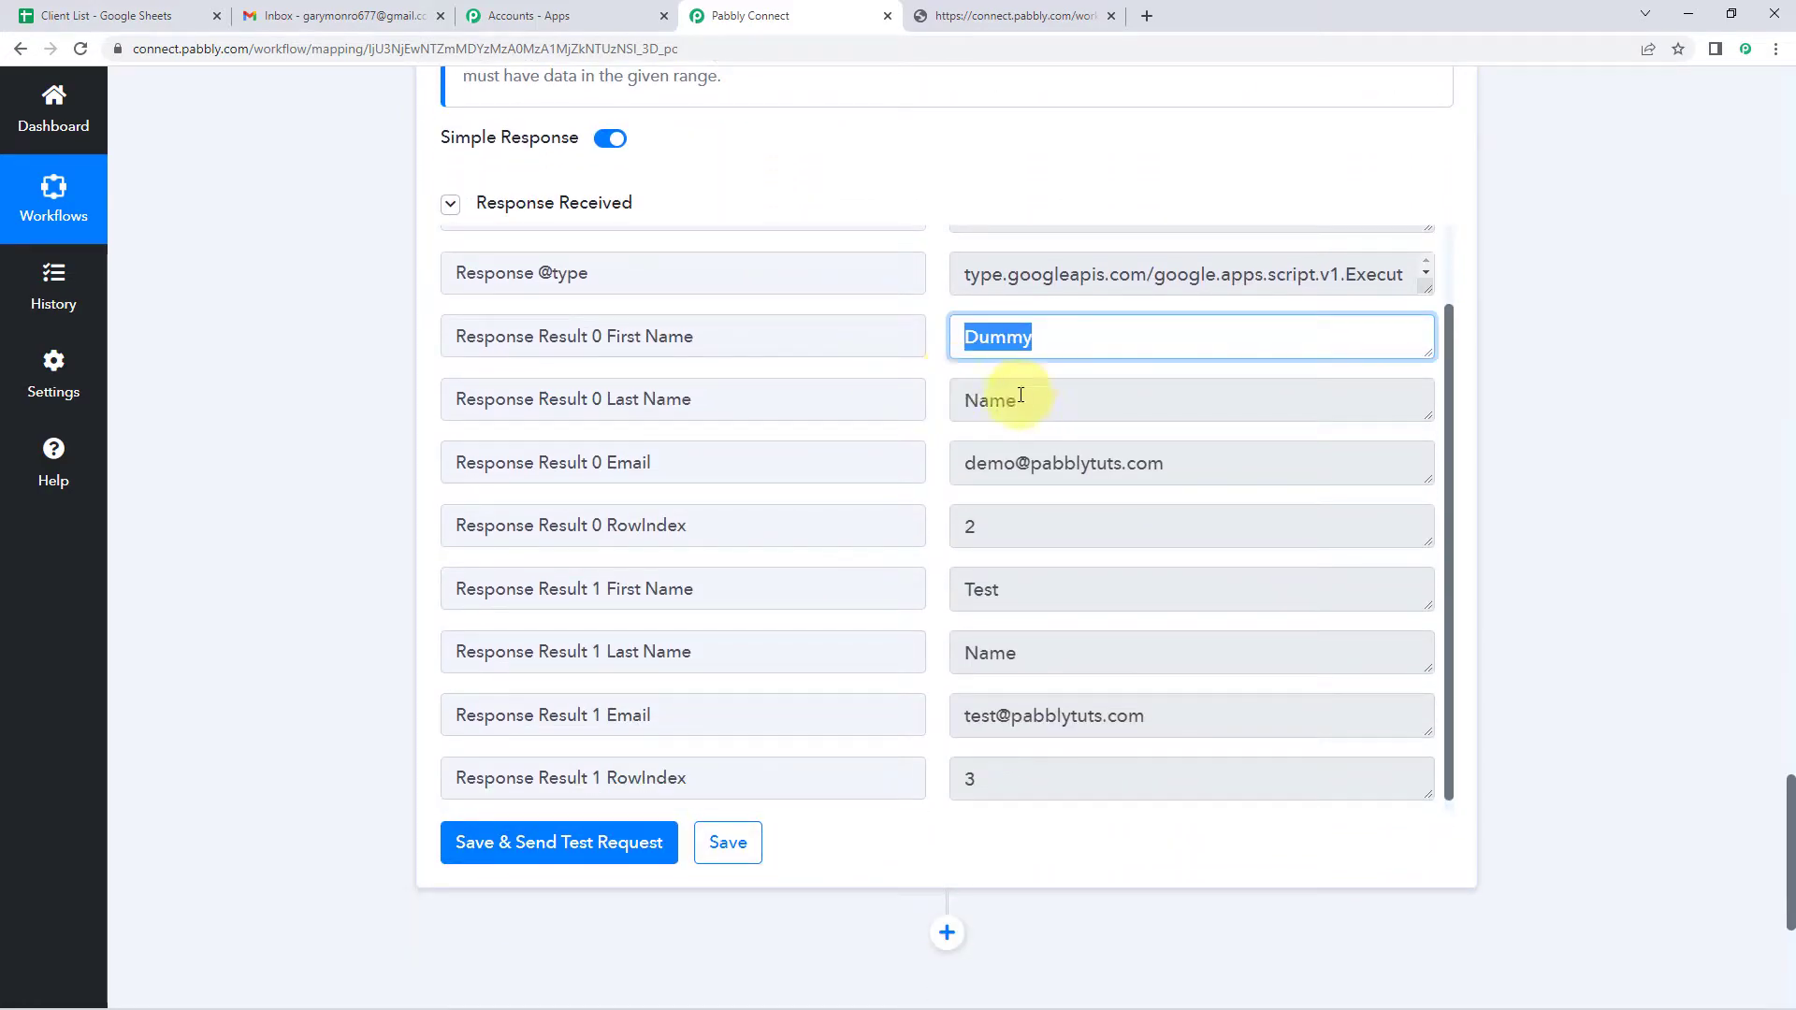
double_click(1006, 398)
triple_click(1207, 465)
scroll(891, 465, down, 1)
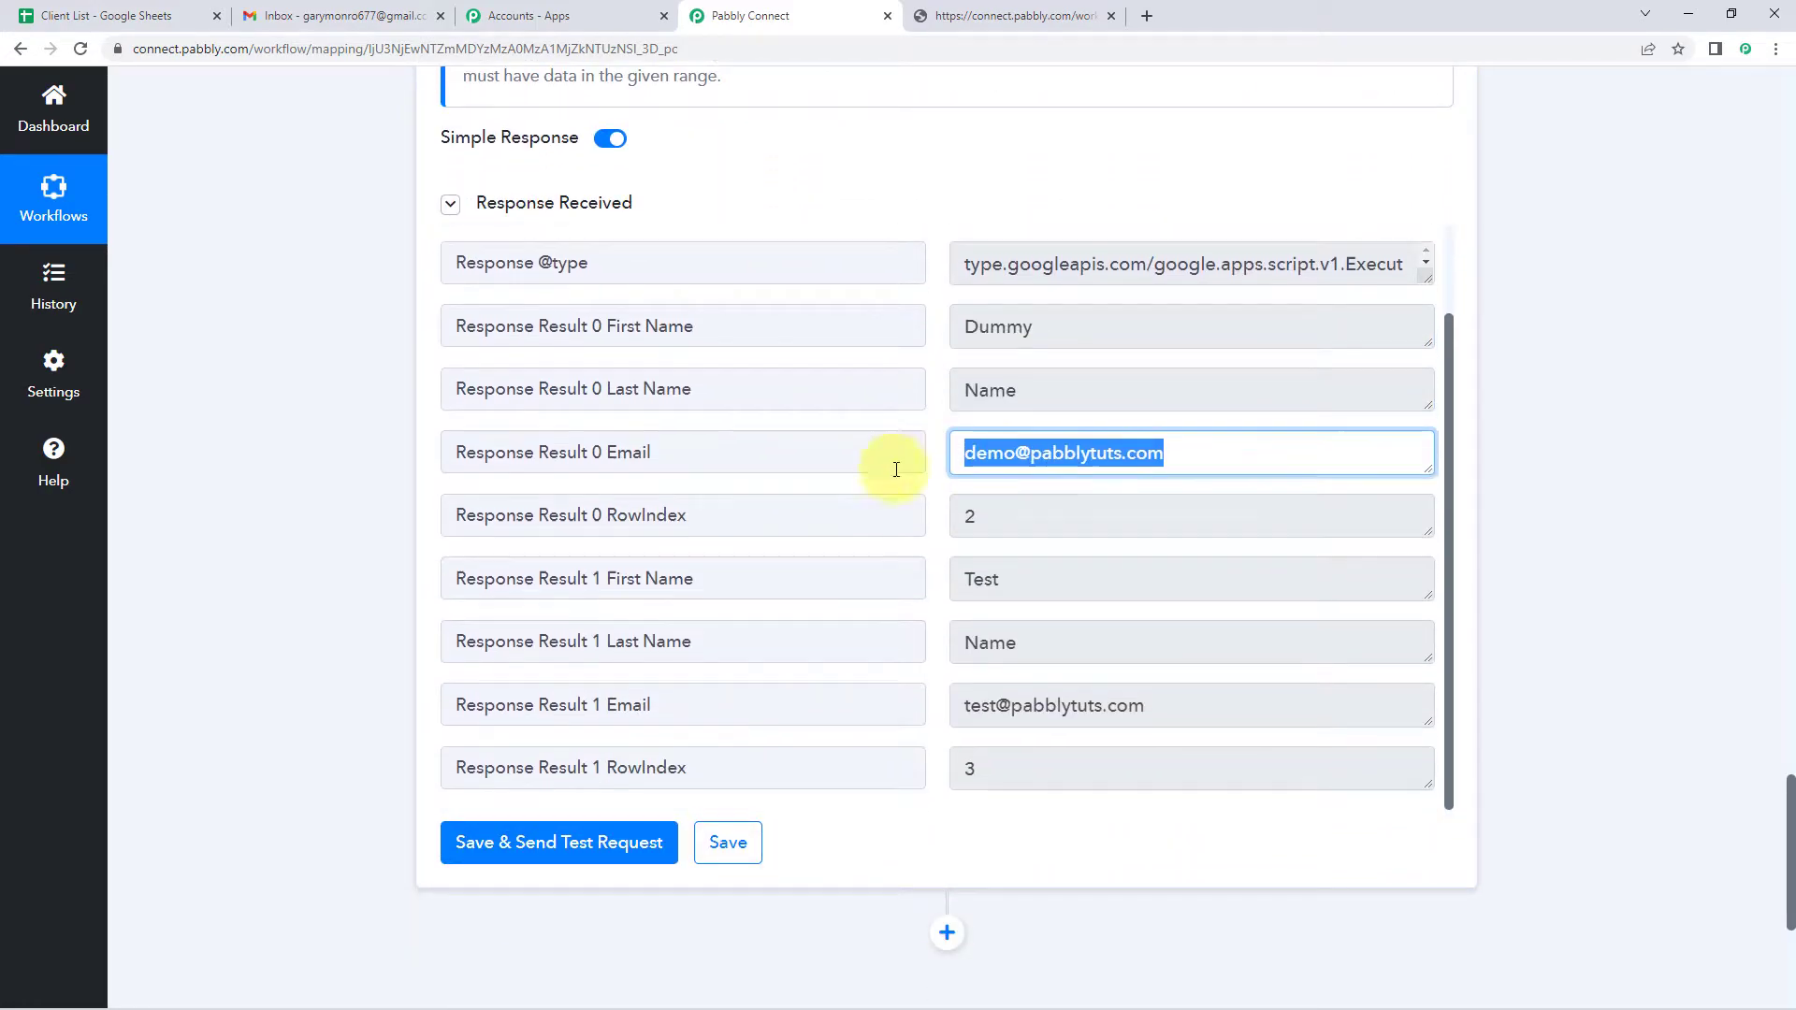
- In the Client List sheet, check the second client's first name, last name and email in row 3
click(178, 13)
click(176, 353)
drag(177, 353, 277, 355)
click(459, 363)
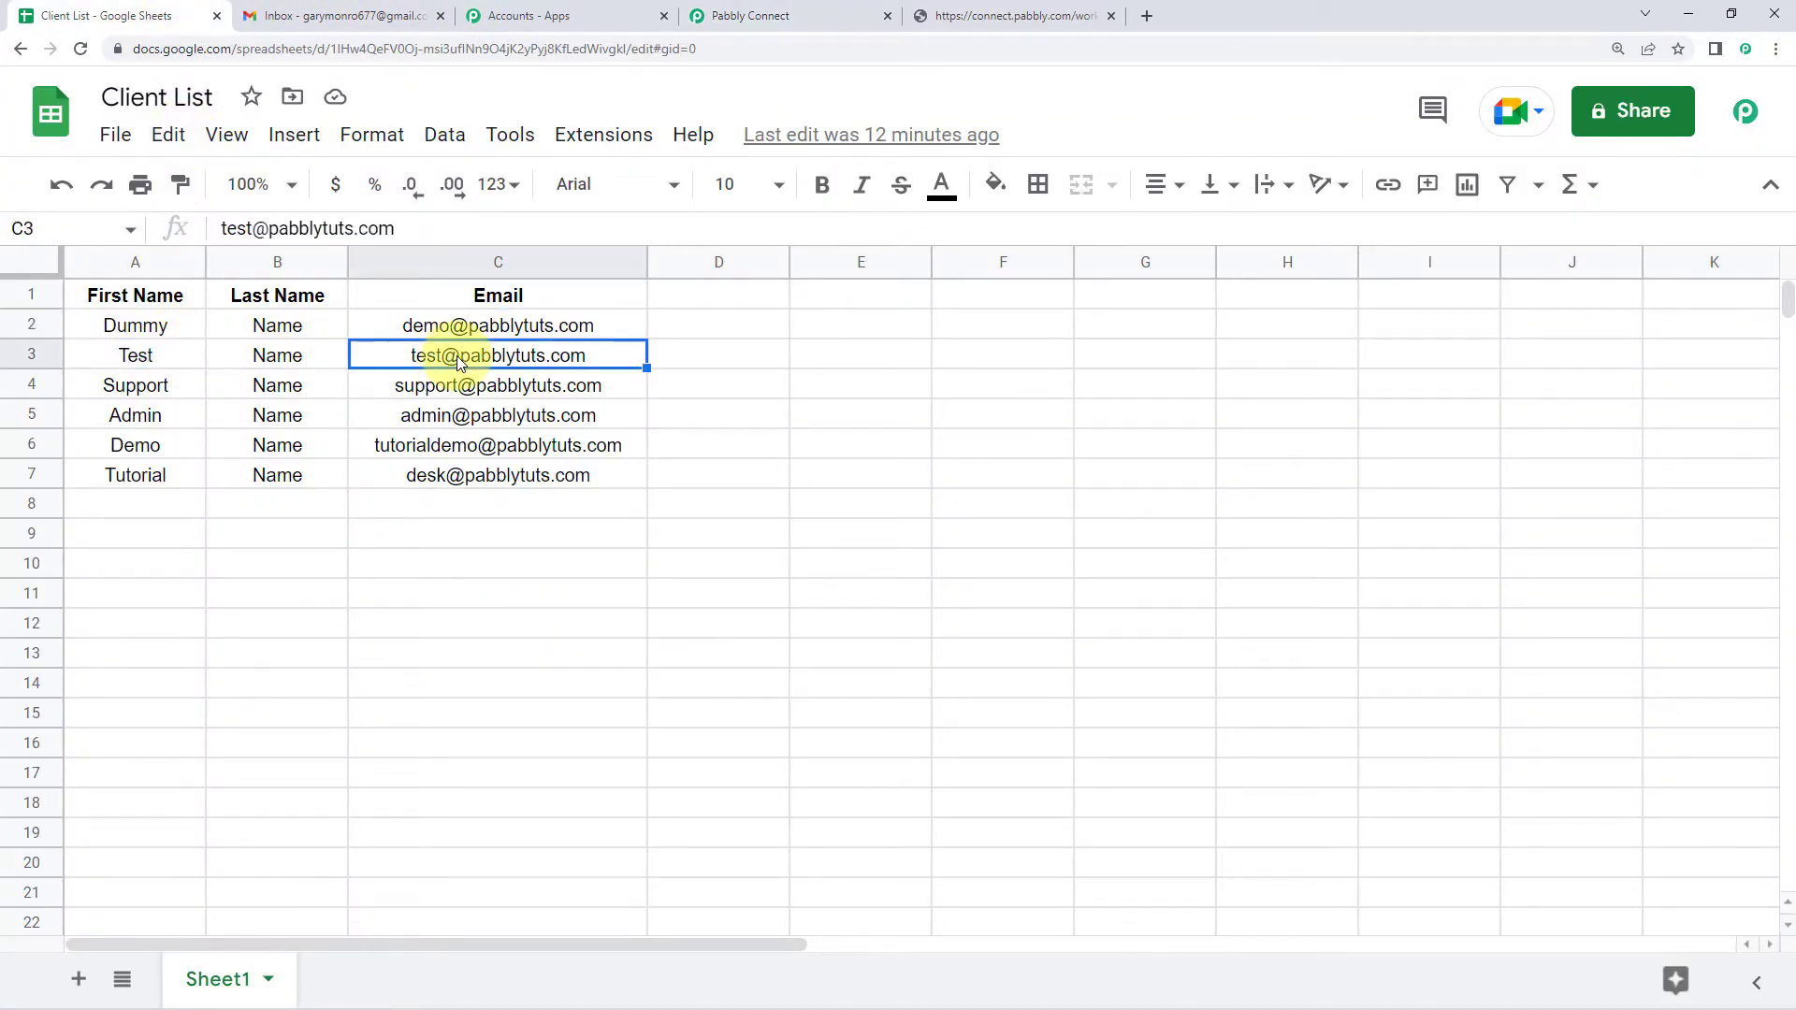
- Return to Pabbly Connect and check the second client's first name, last name and email in the Get Row(s) response
click(823, 13)
scroll(1034, 449, down, 2)
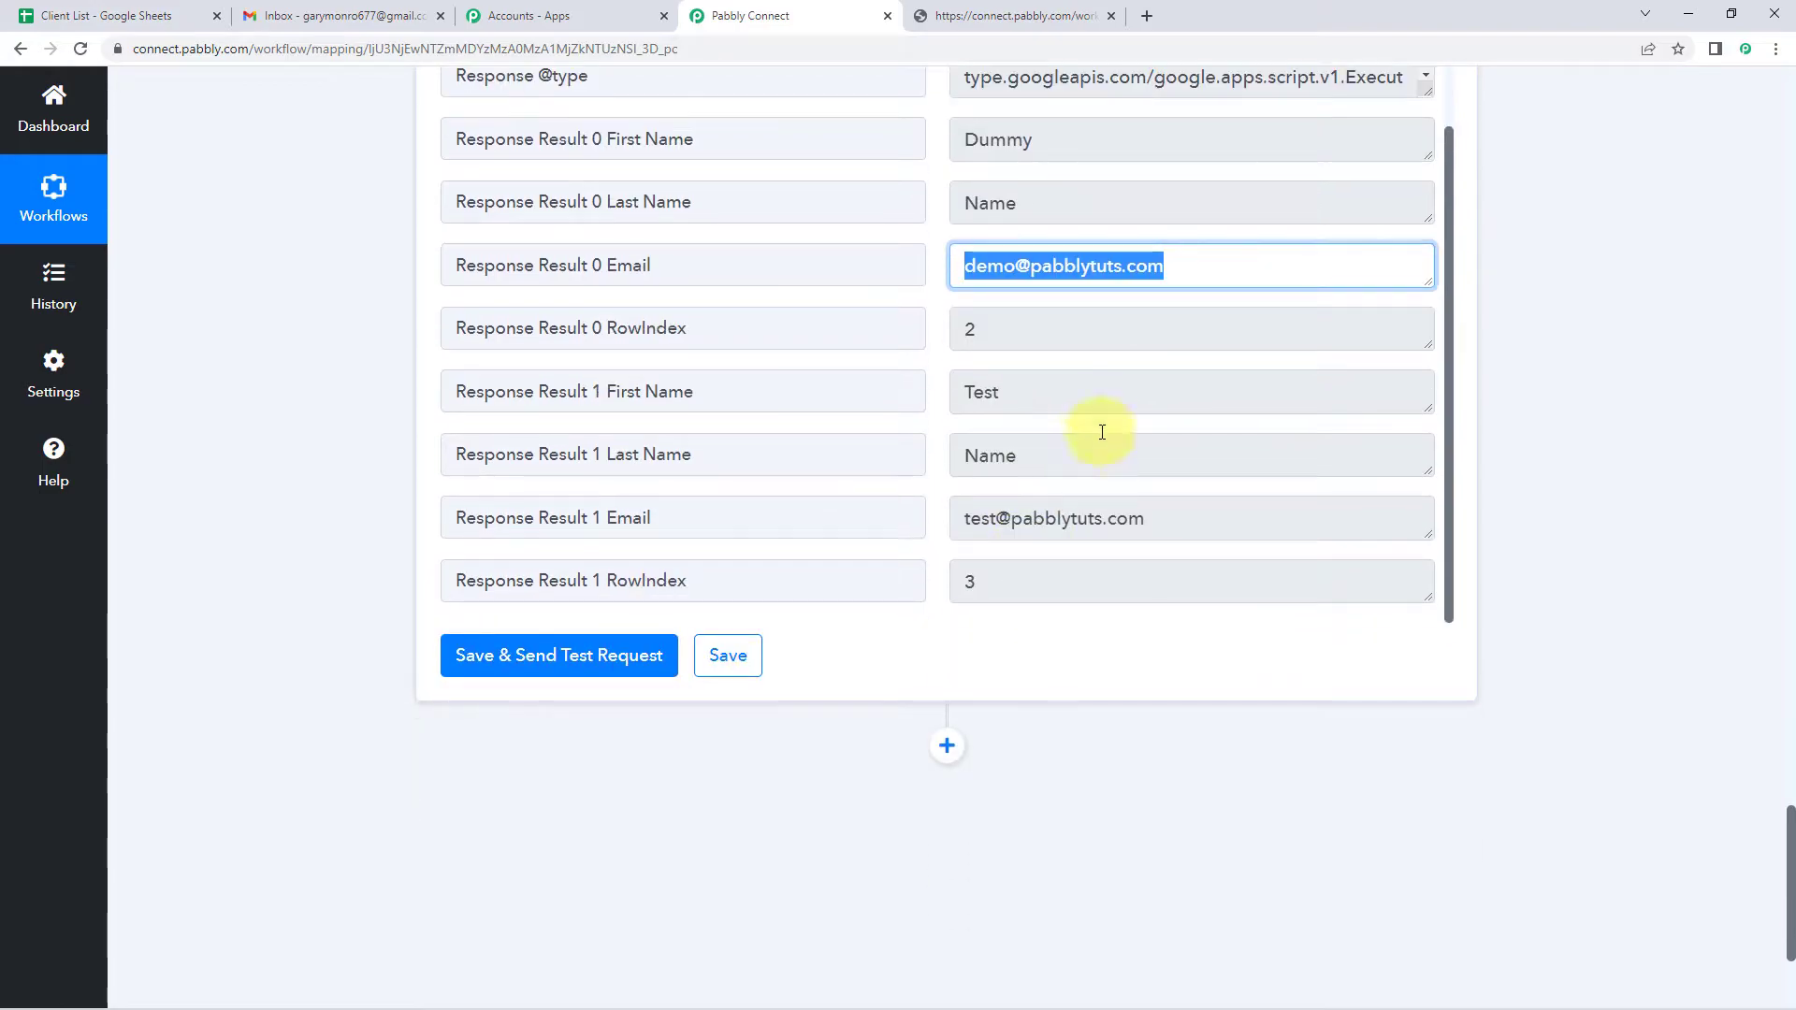
click(1075, 397)
click(1091, 461)
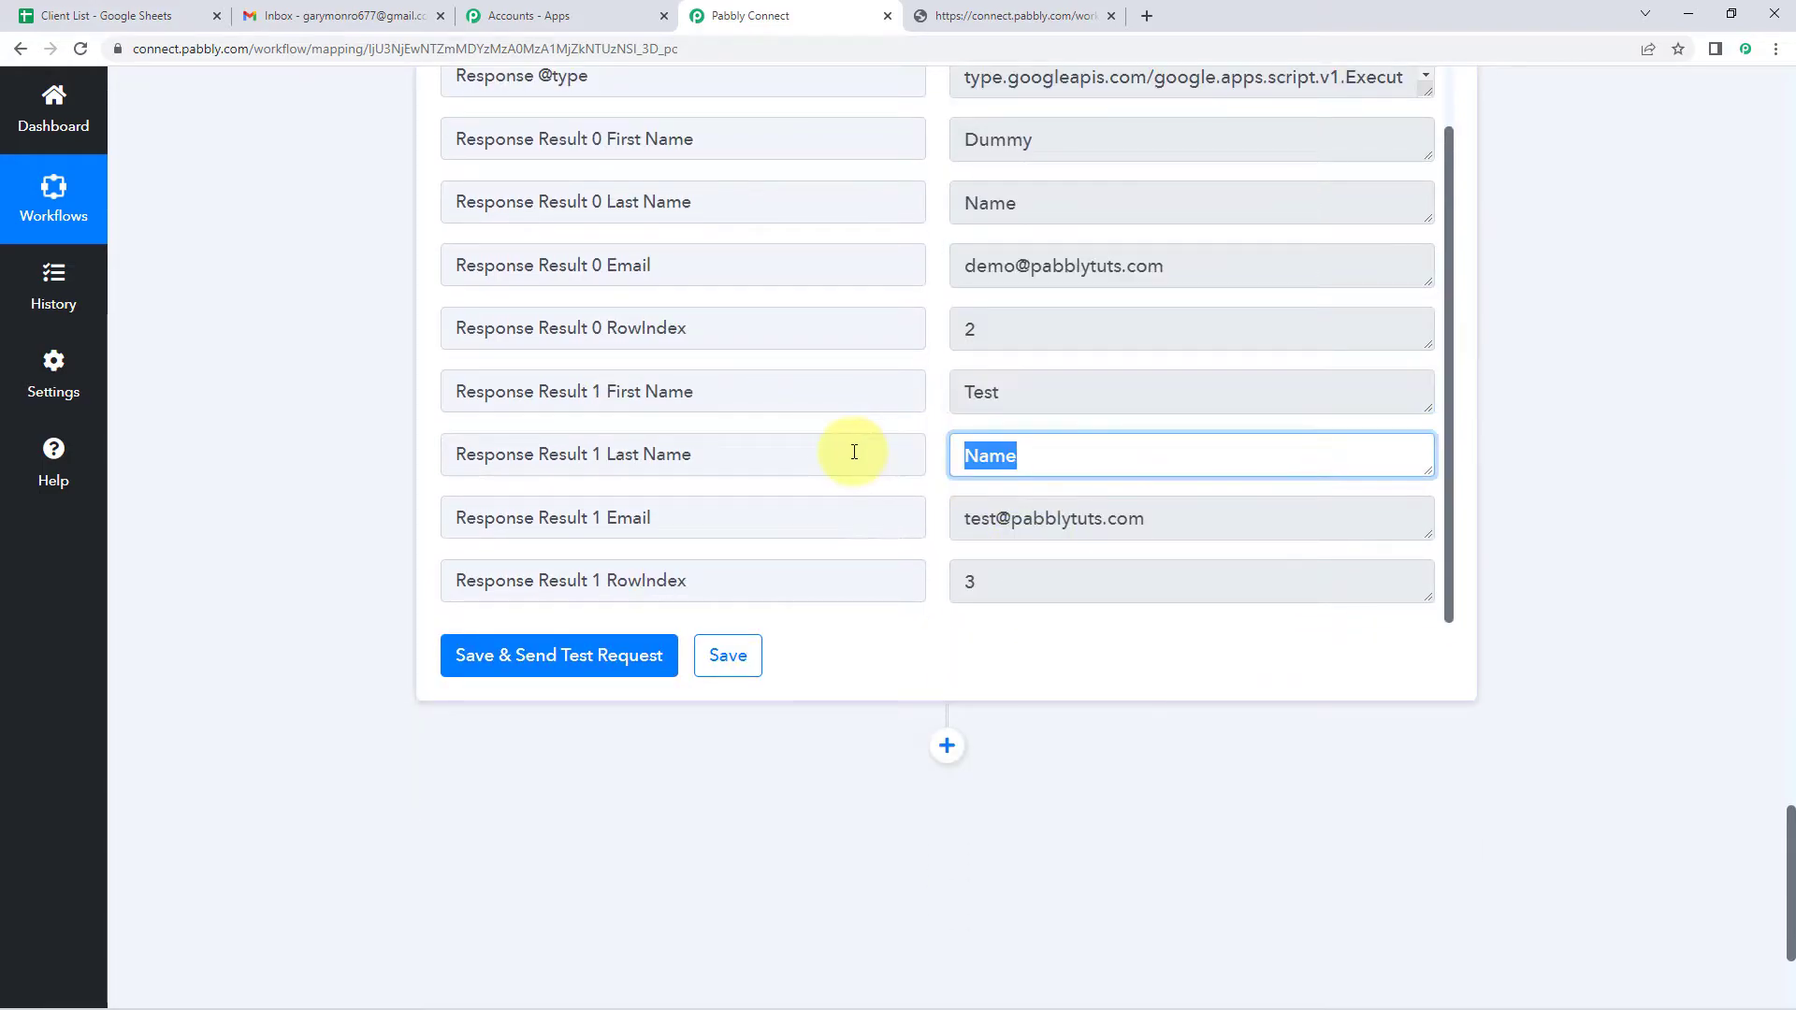
click(1174, 512)
click(329, 434)
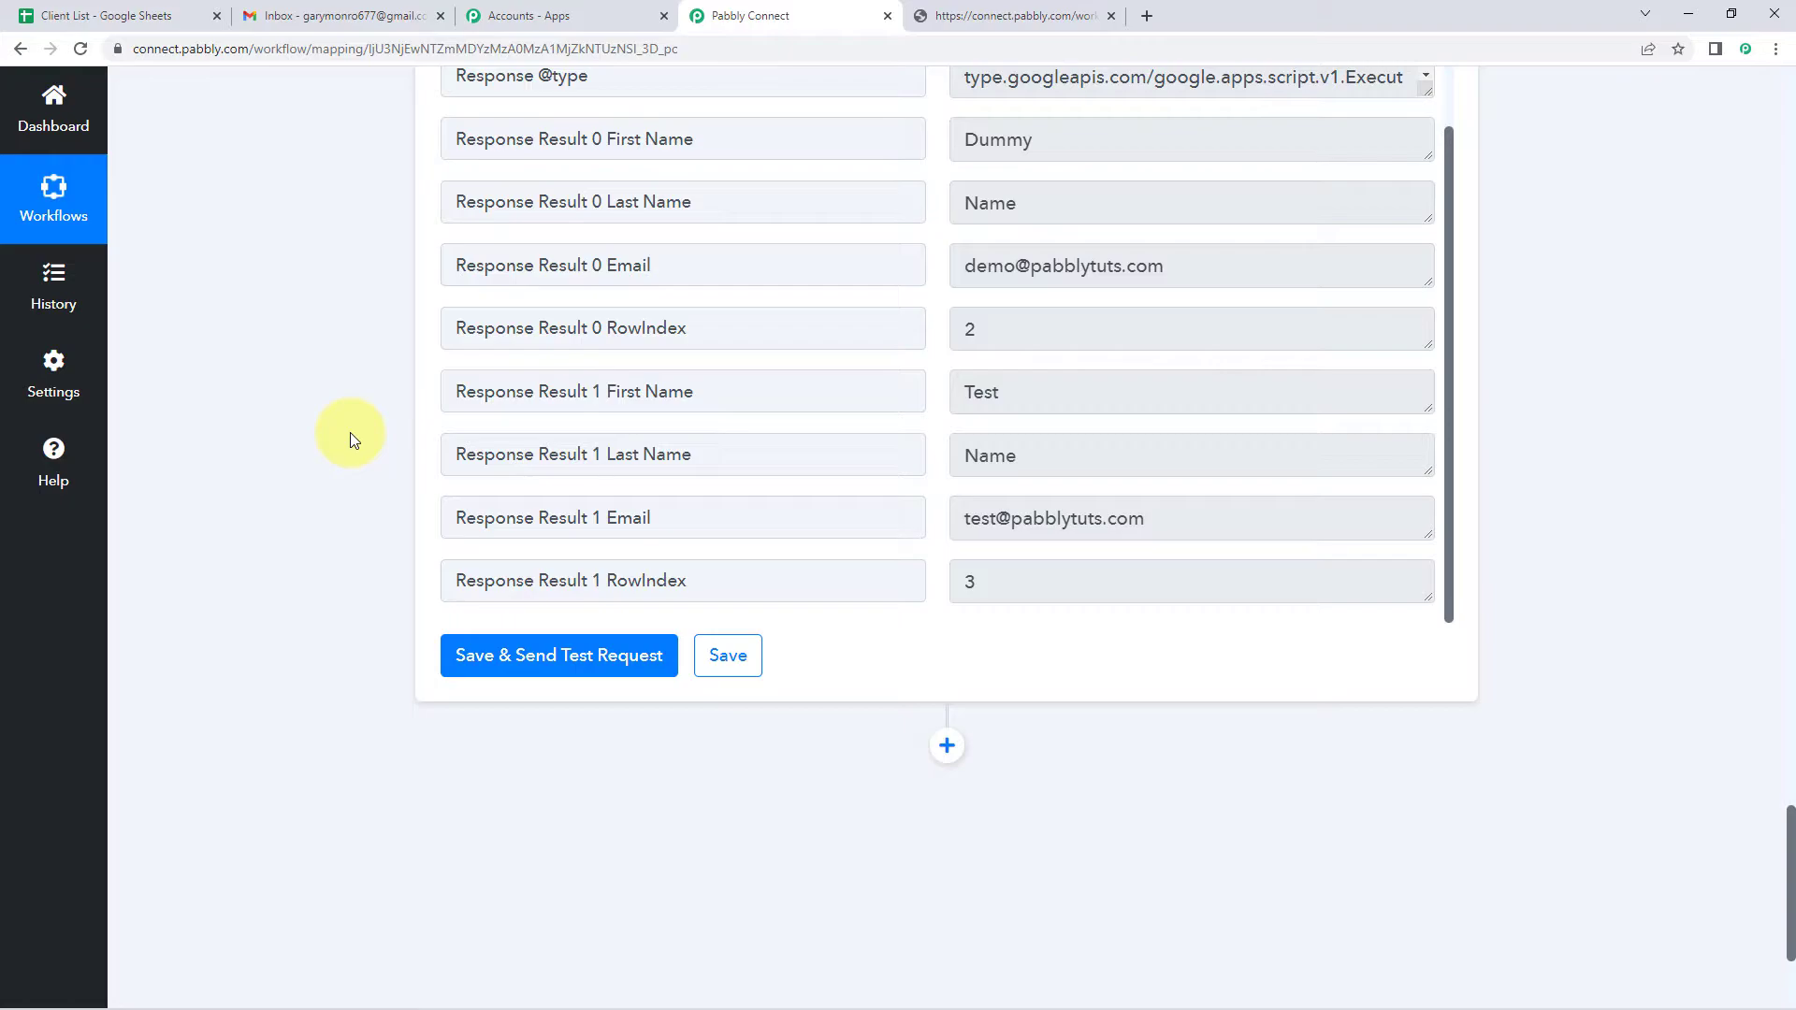
- Add a Gmail action after Get Row(s) with the Send Email event, and choose to add a new Gmail connection
scroll(352, 436, down, 3)
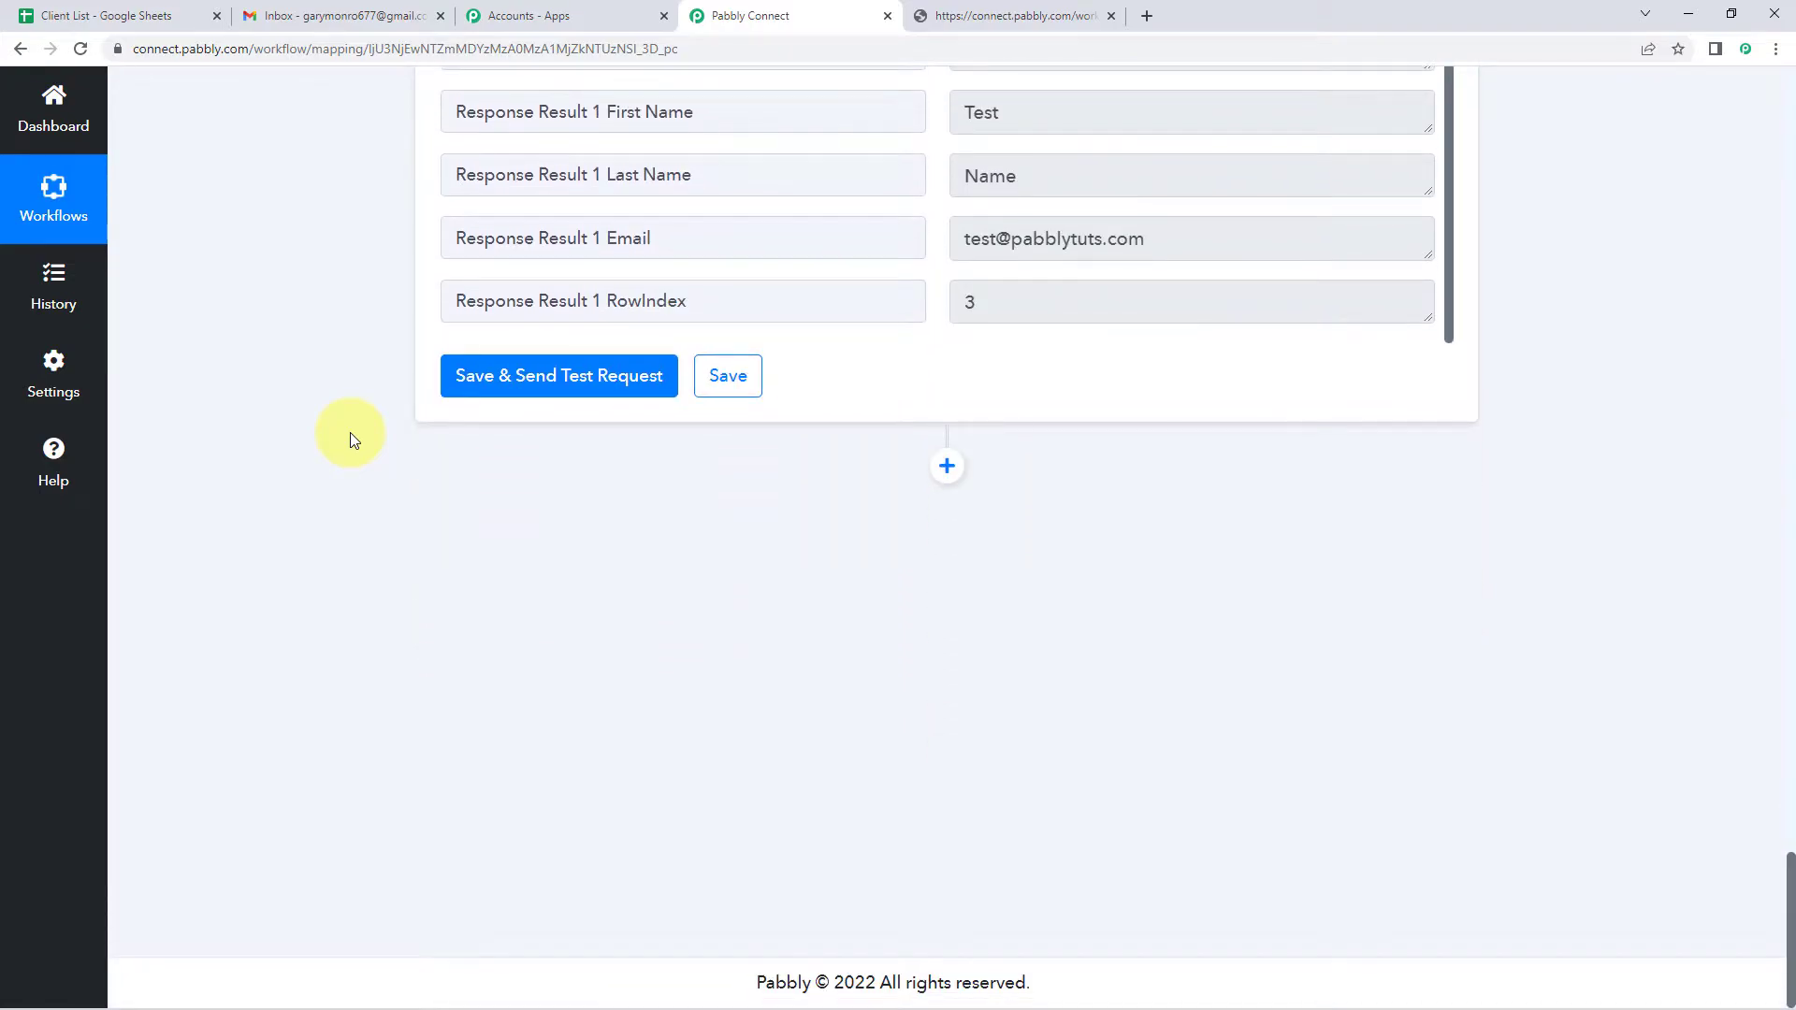
click(946, 467)
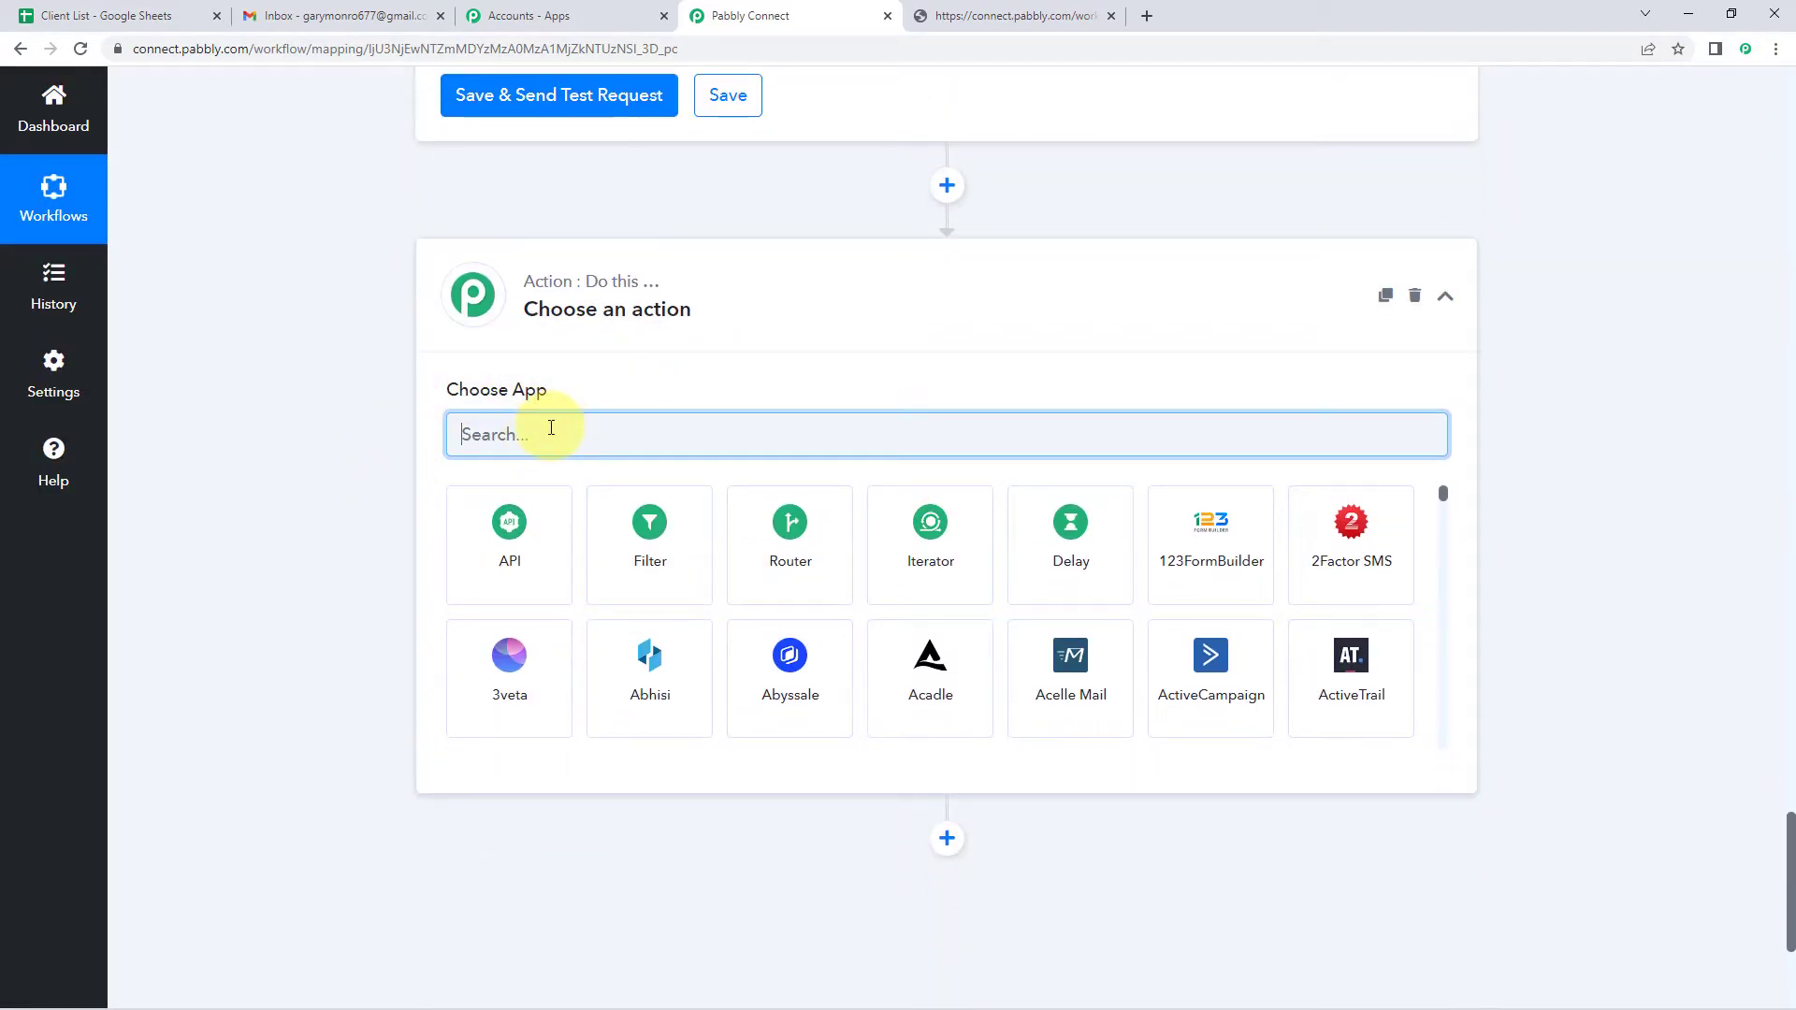
text(Gmail)
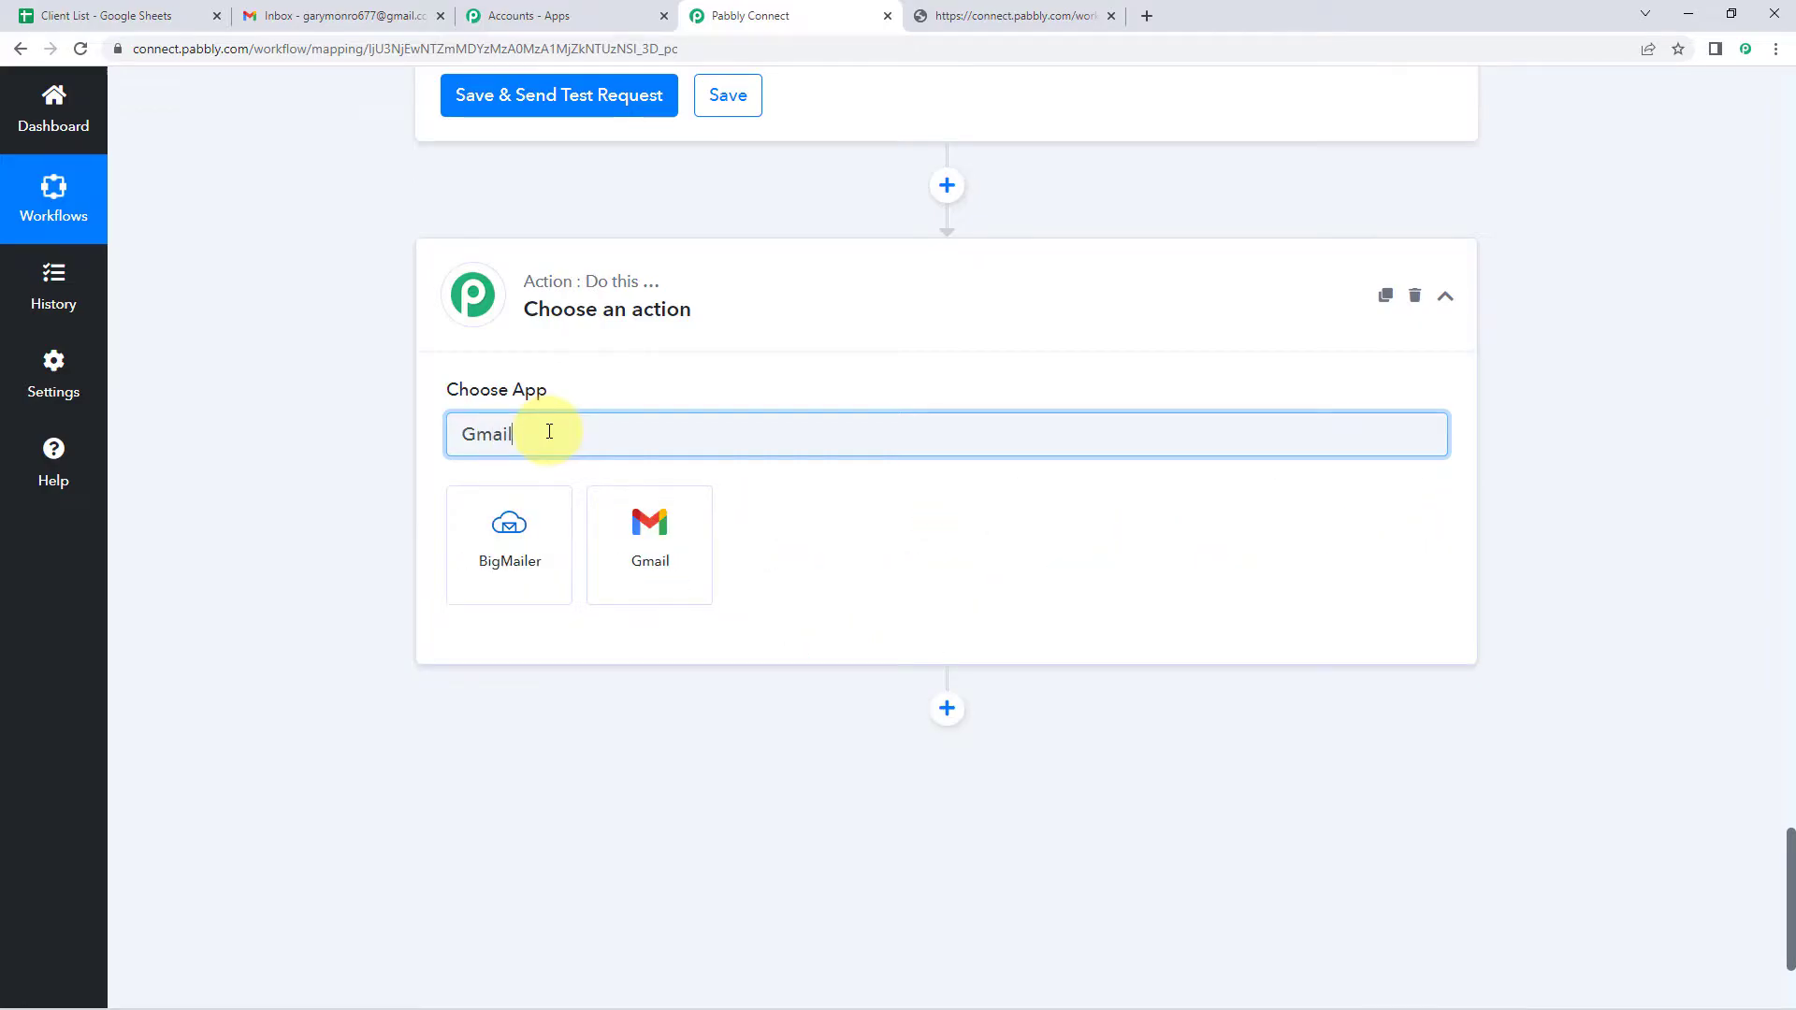
click(671, 550)
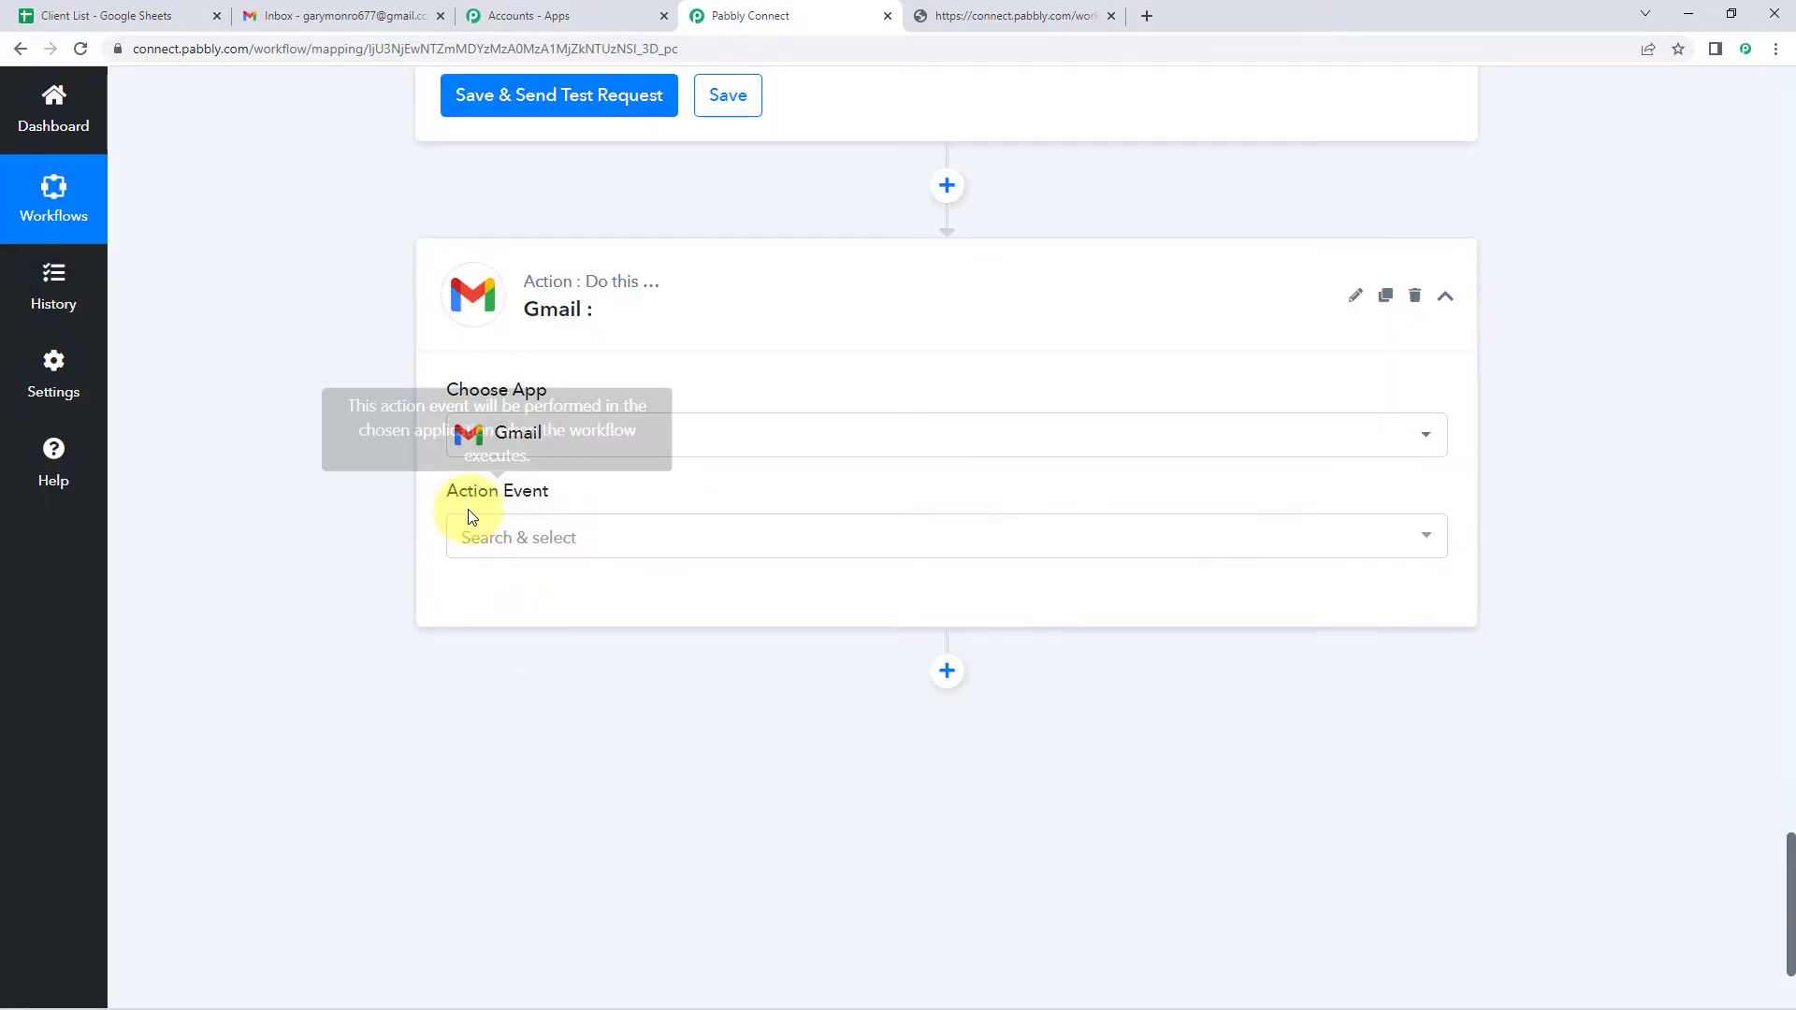
scroll(472, 517, down, 1)
click(585, 446)
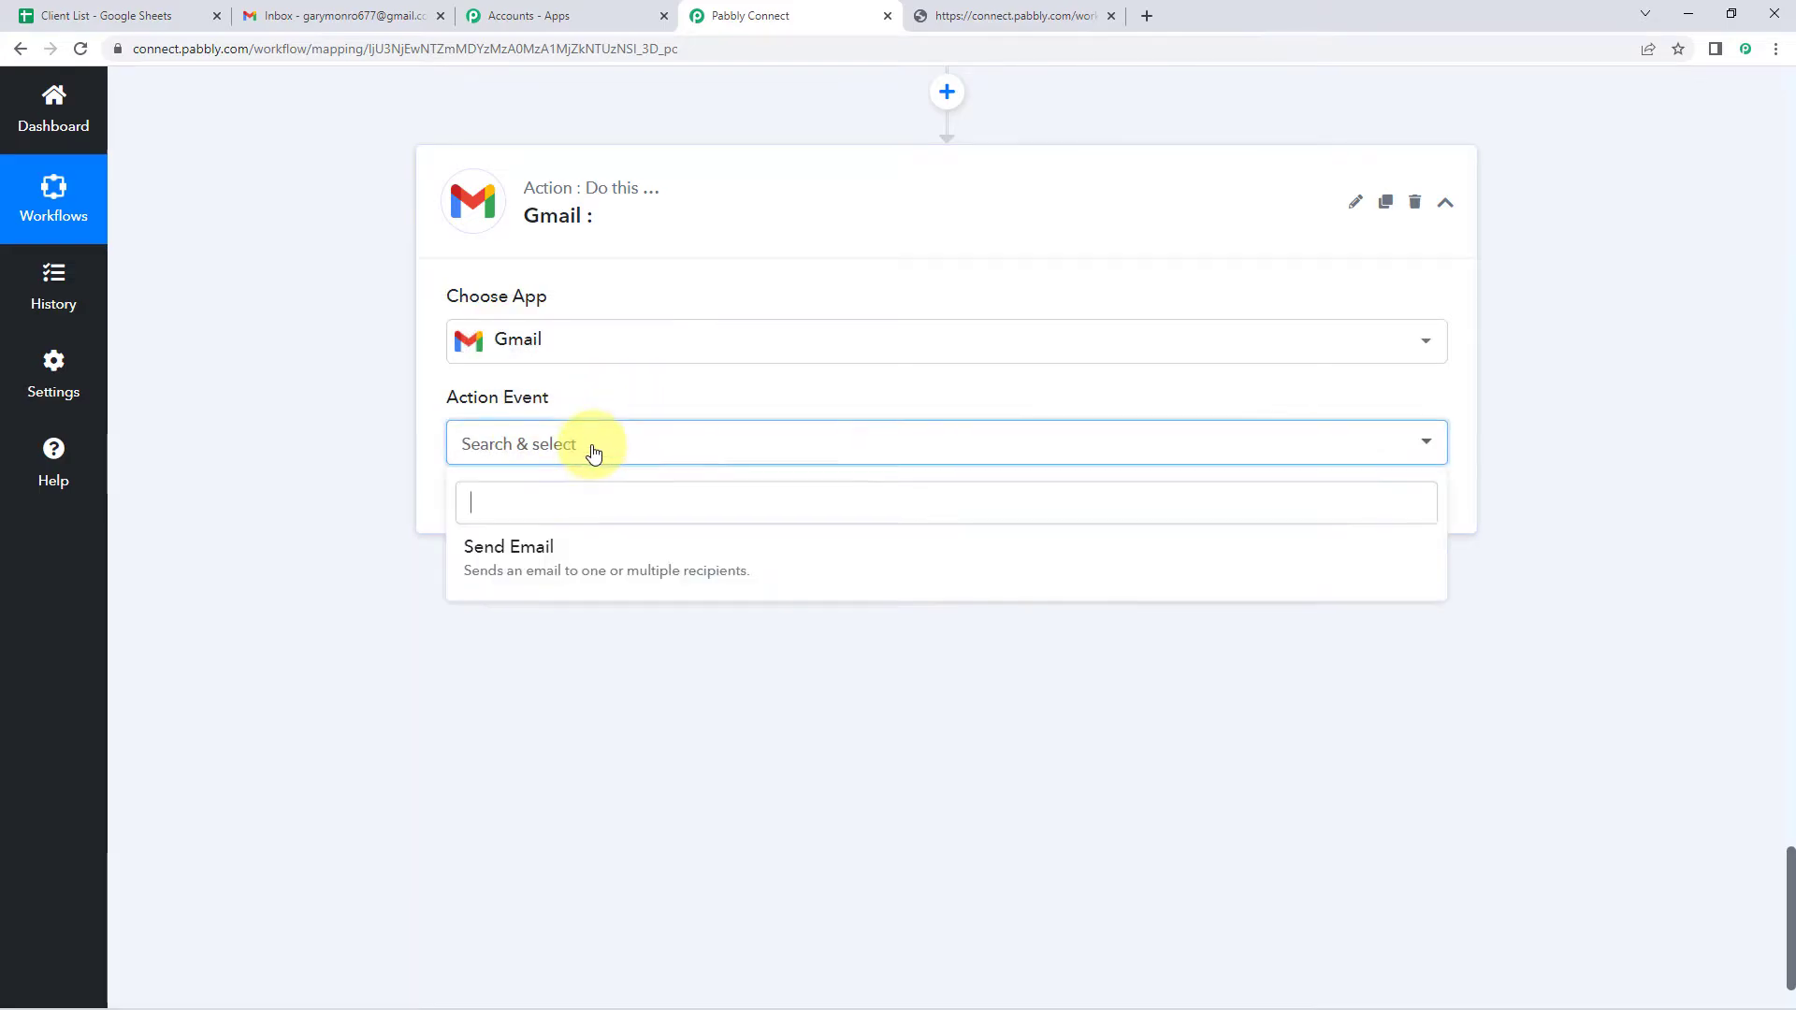
click(574, 556)
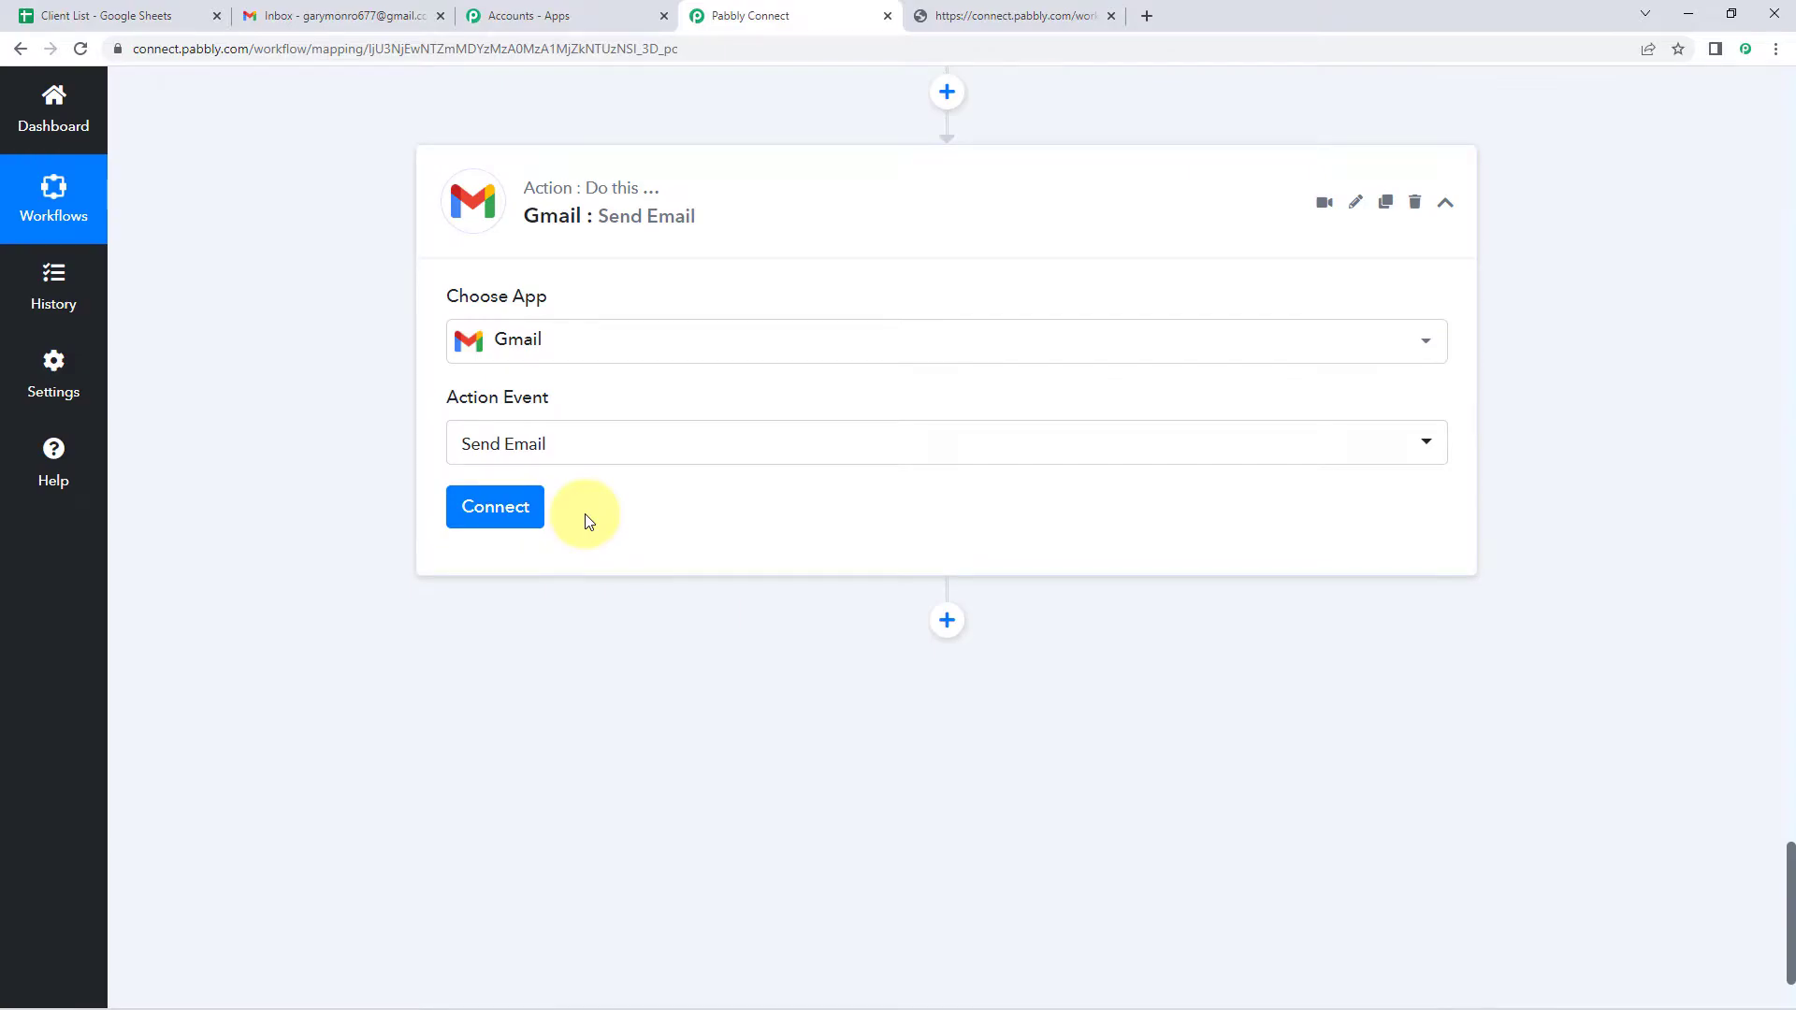
click(488, 510)
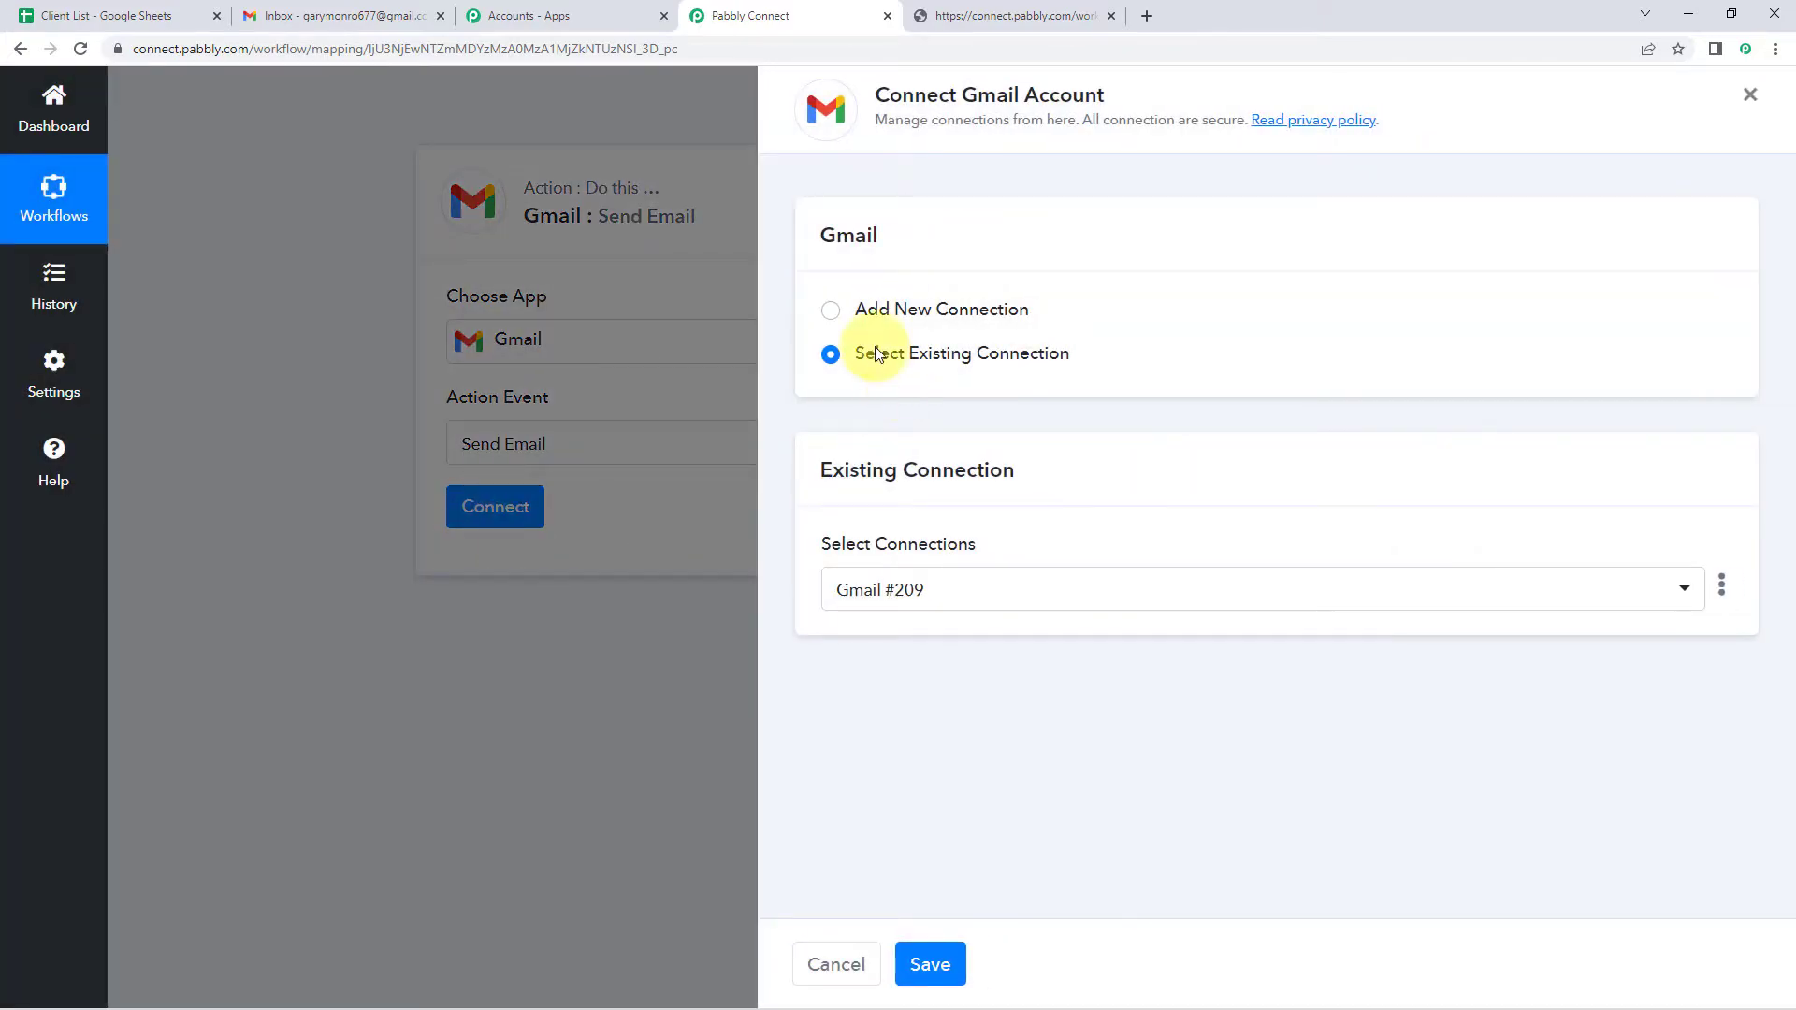
click(830, 310)
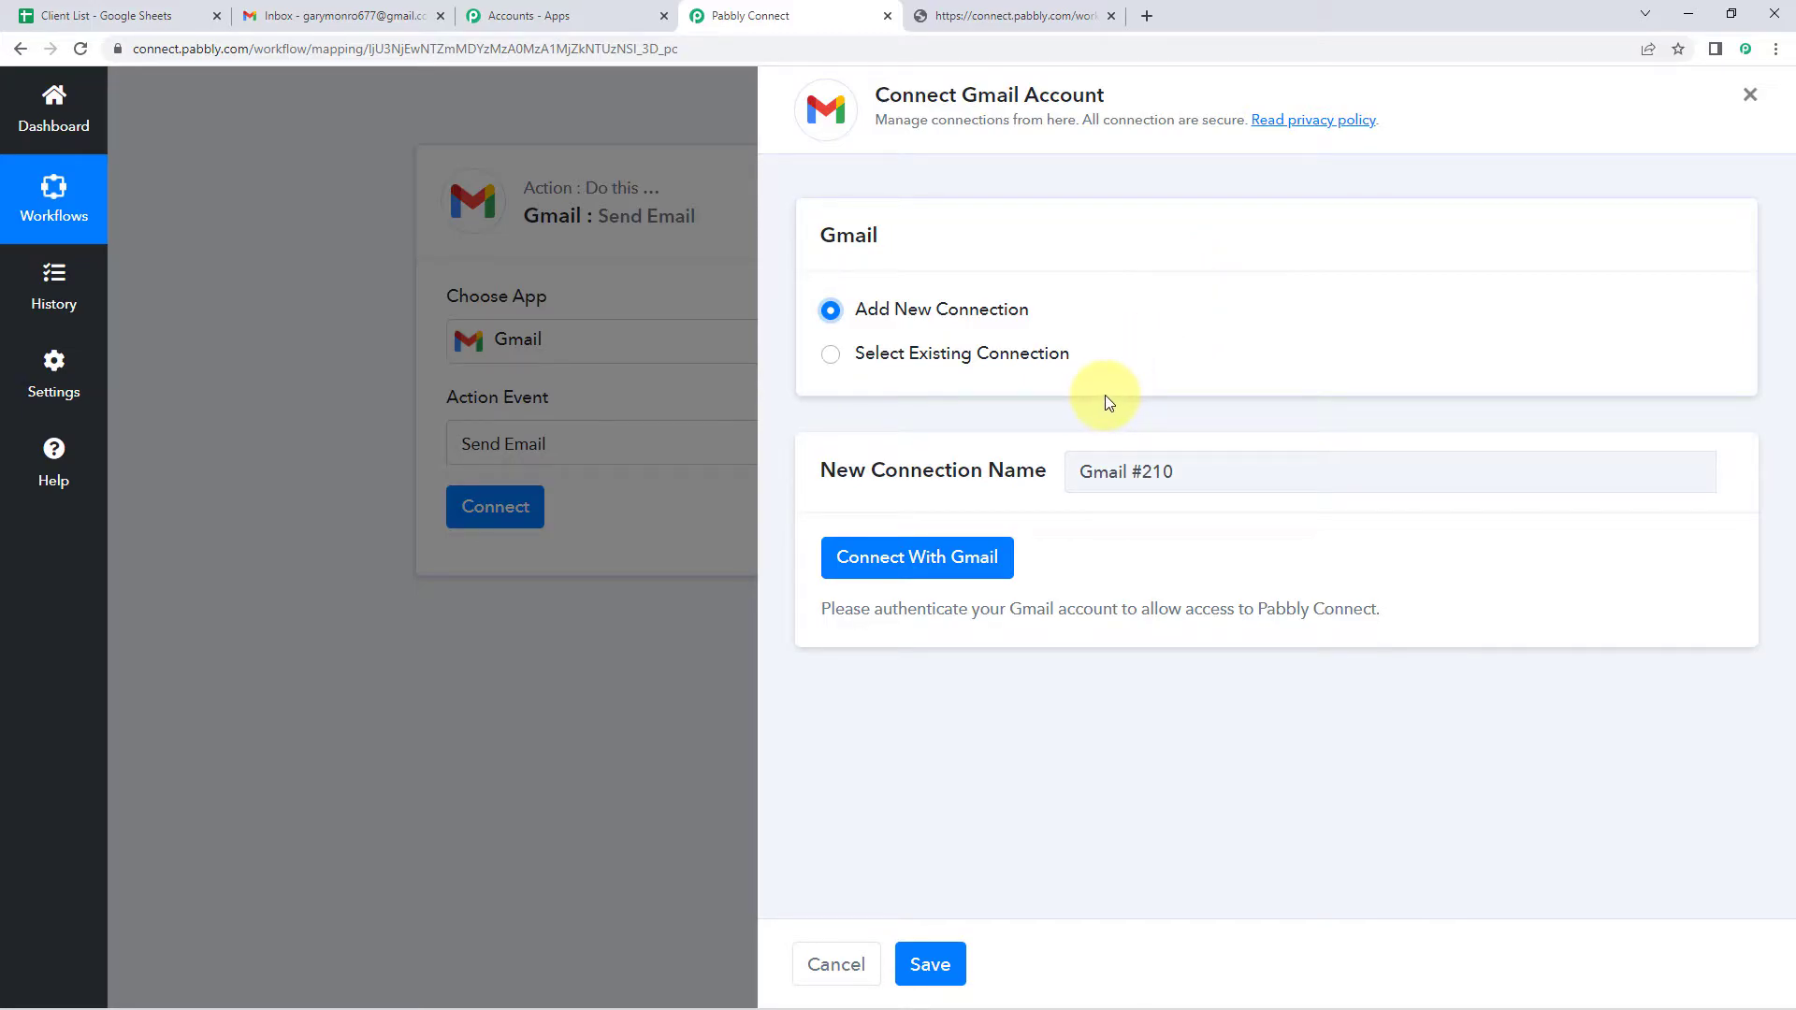
click(908, 560)
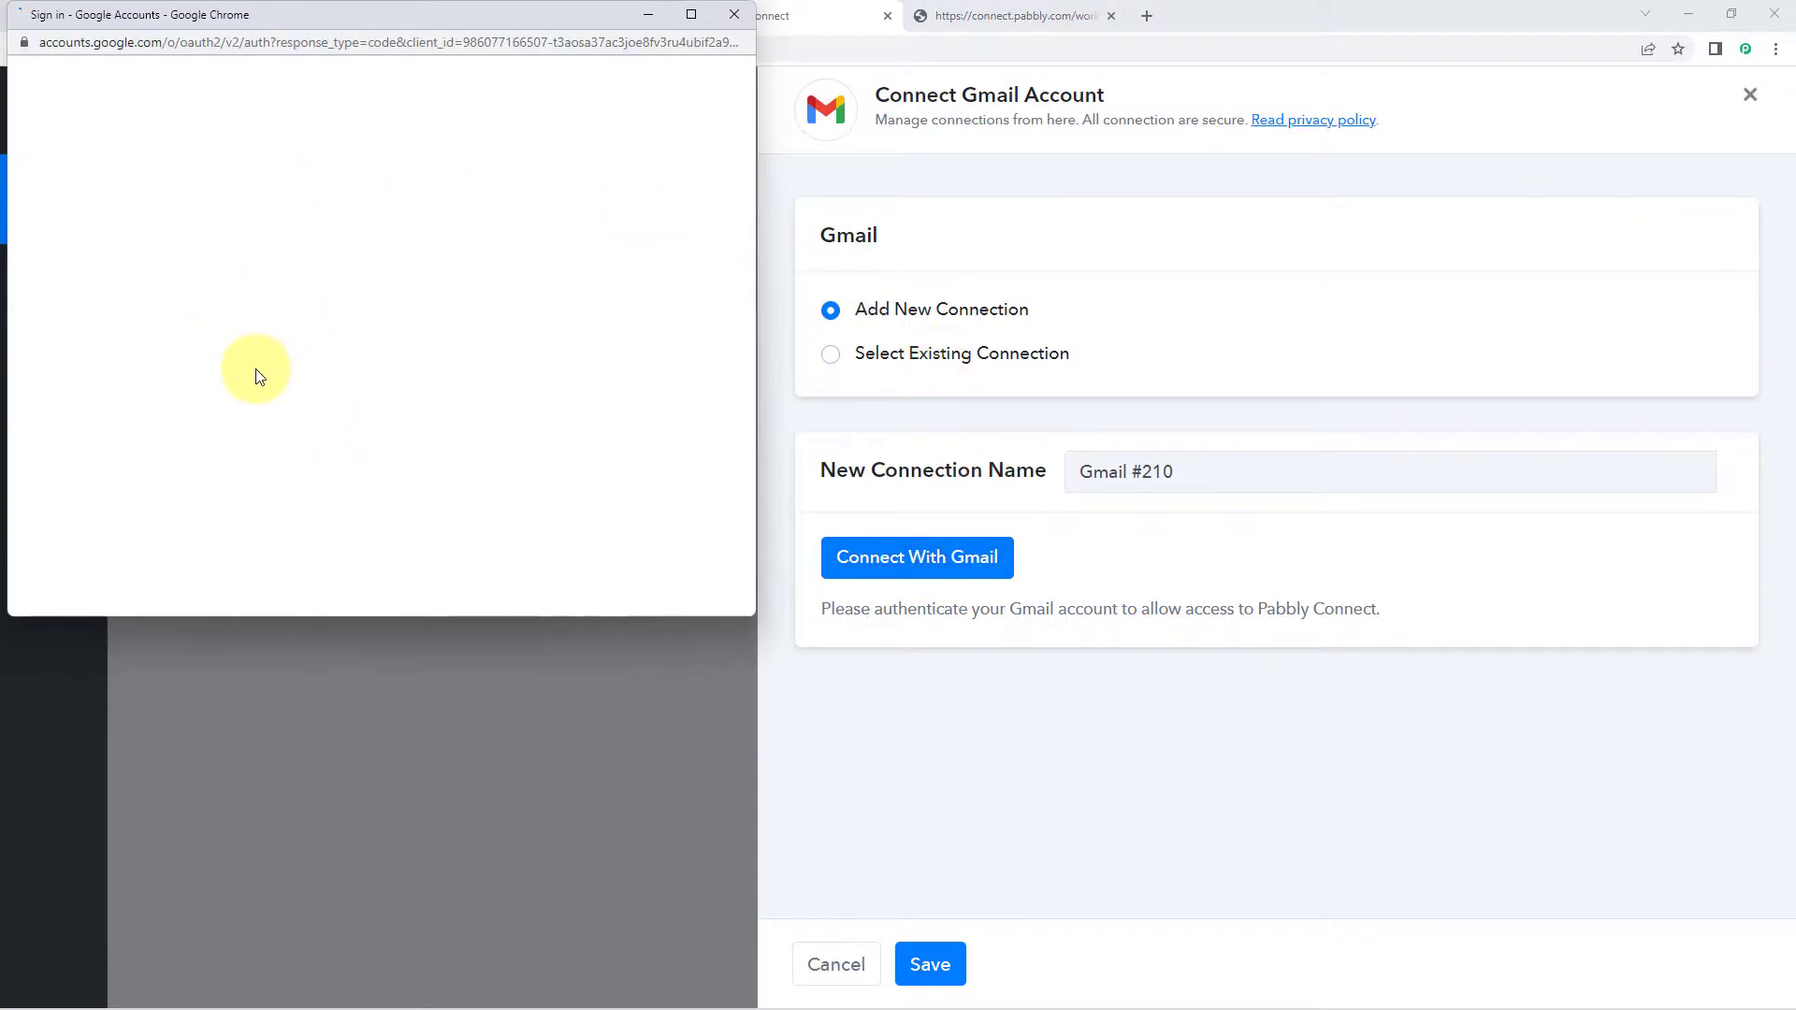
click(279, 423)
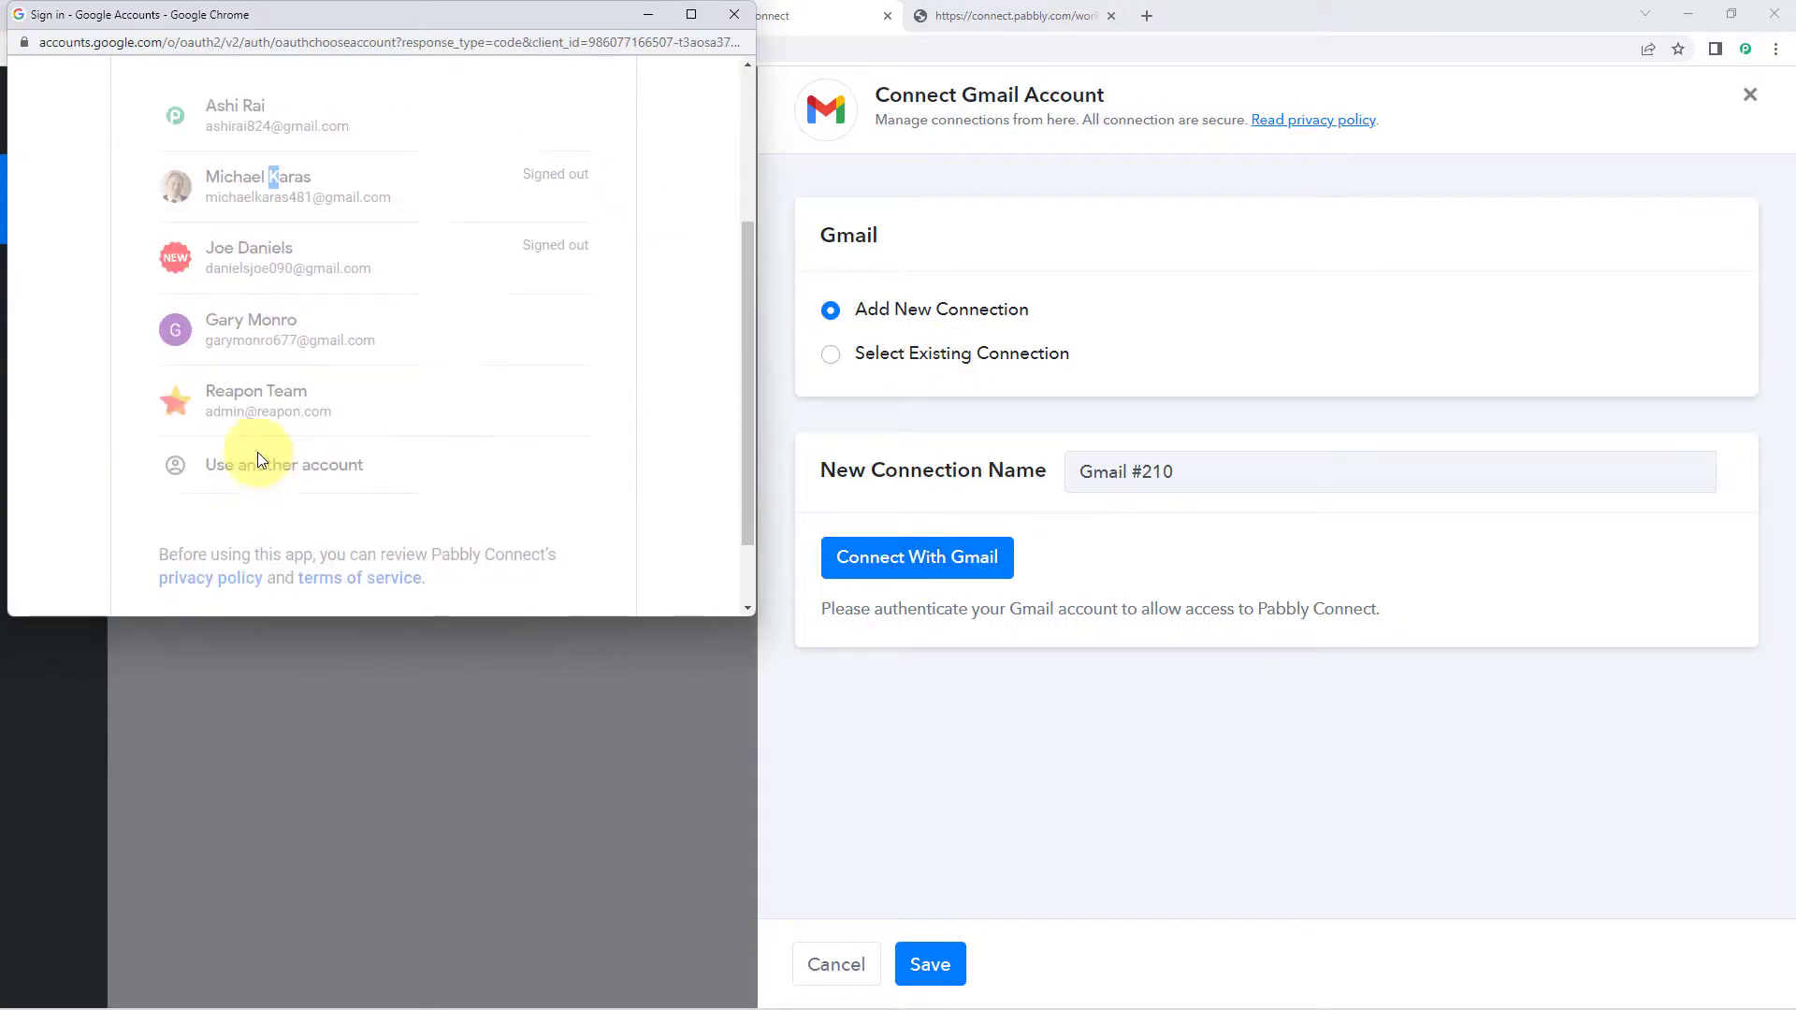
scroll(103, 226, down, 2)
scroll(132, 289, up, 2)
click(724, 21)
- Authenticate the new Gmail connection with the sender's Google account and allow Pabbly Connect access
click(902, 557)
scroll(191, 387, down, 4)
click(322, 250)
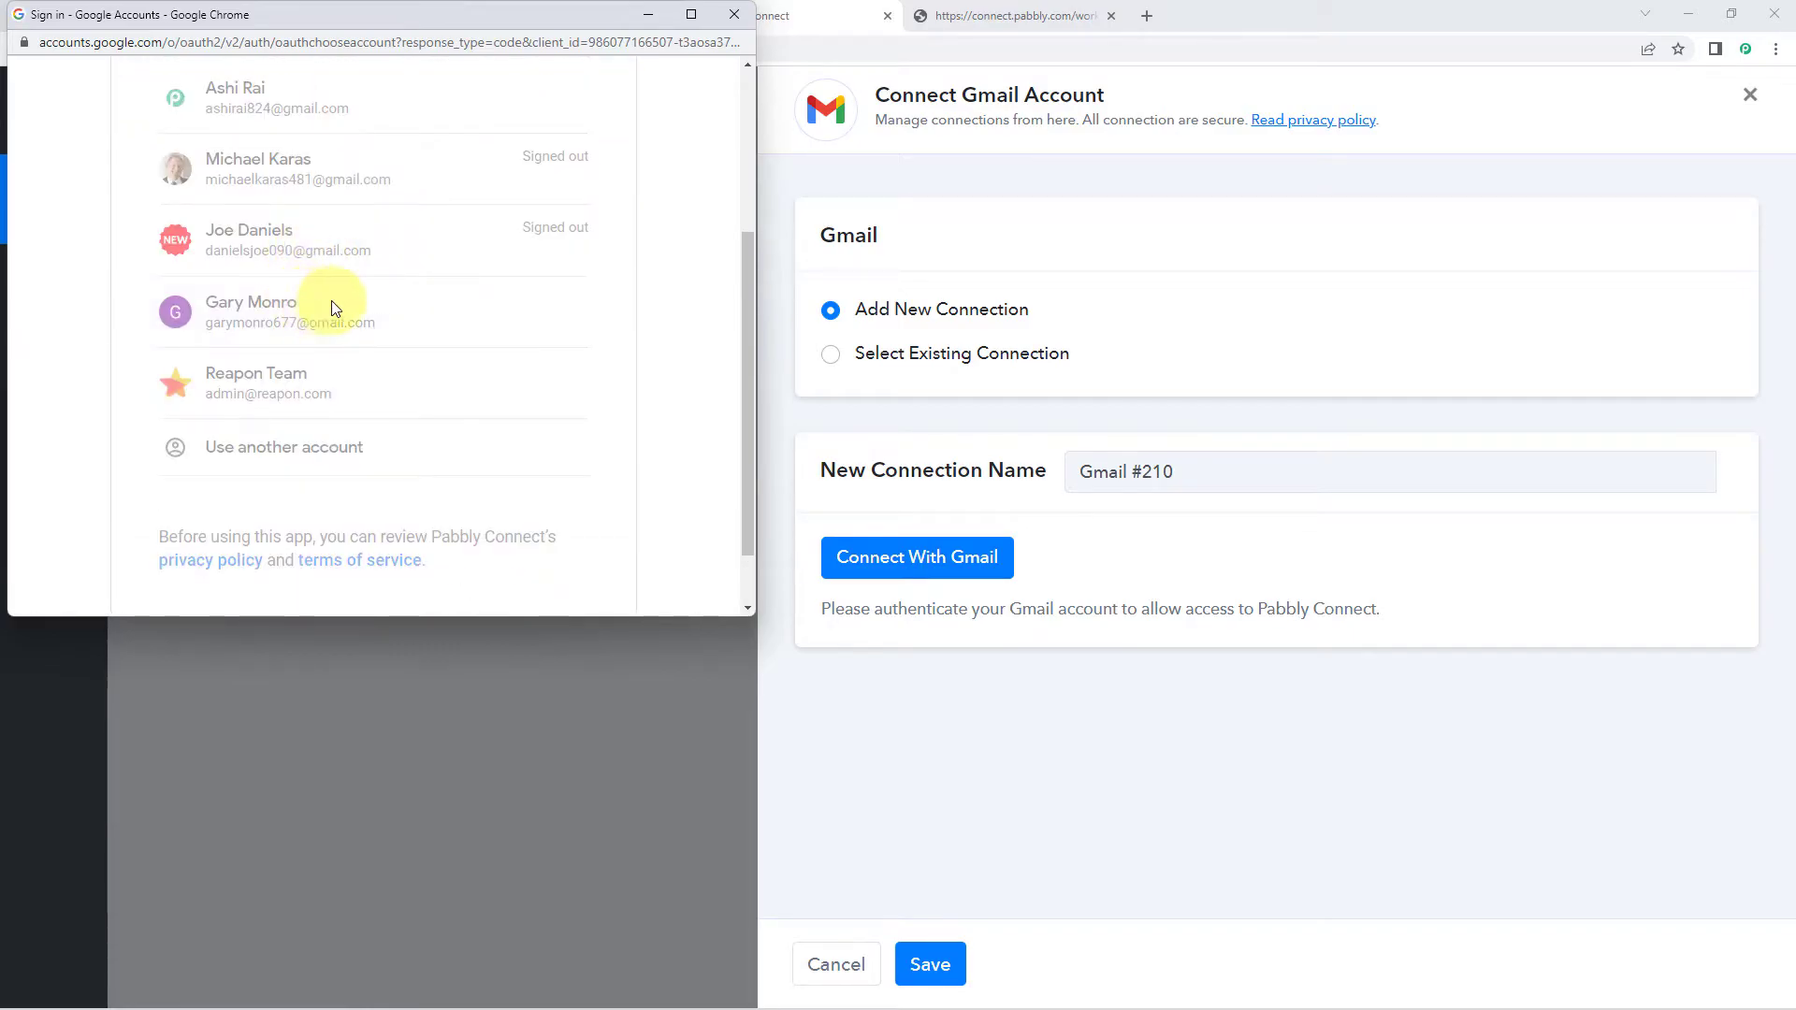
scroll(326, 407, down, 4)
click(517, 449)
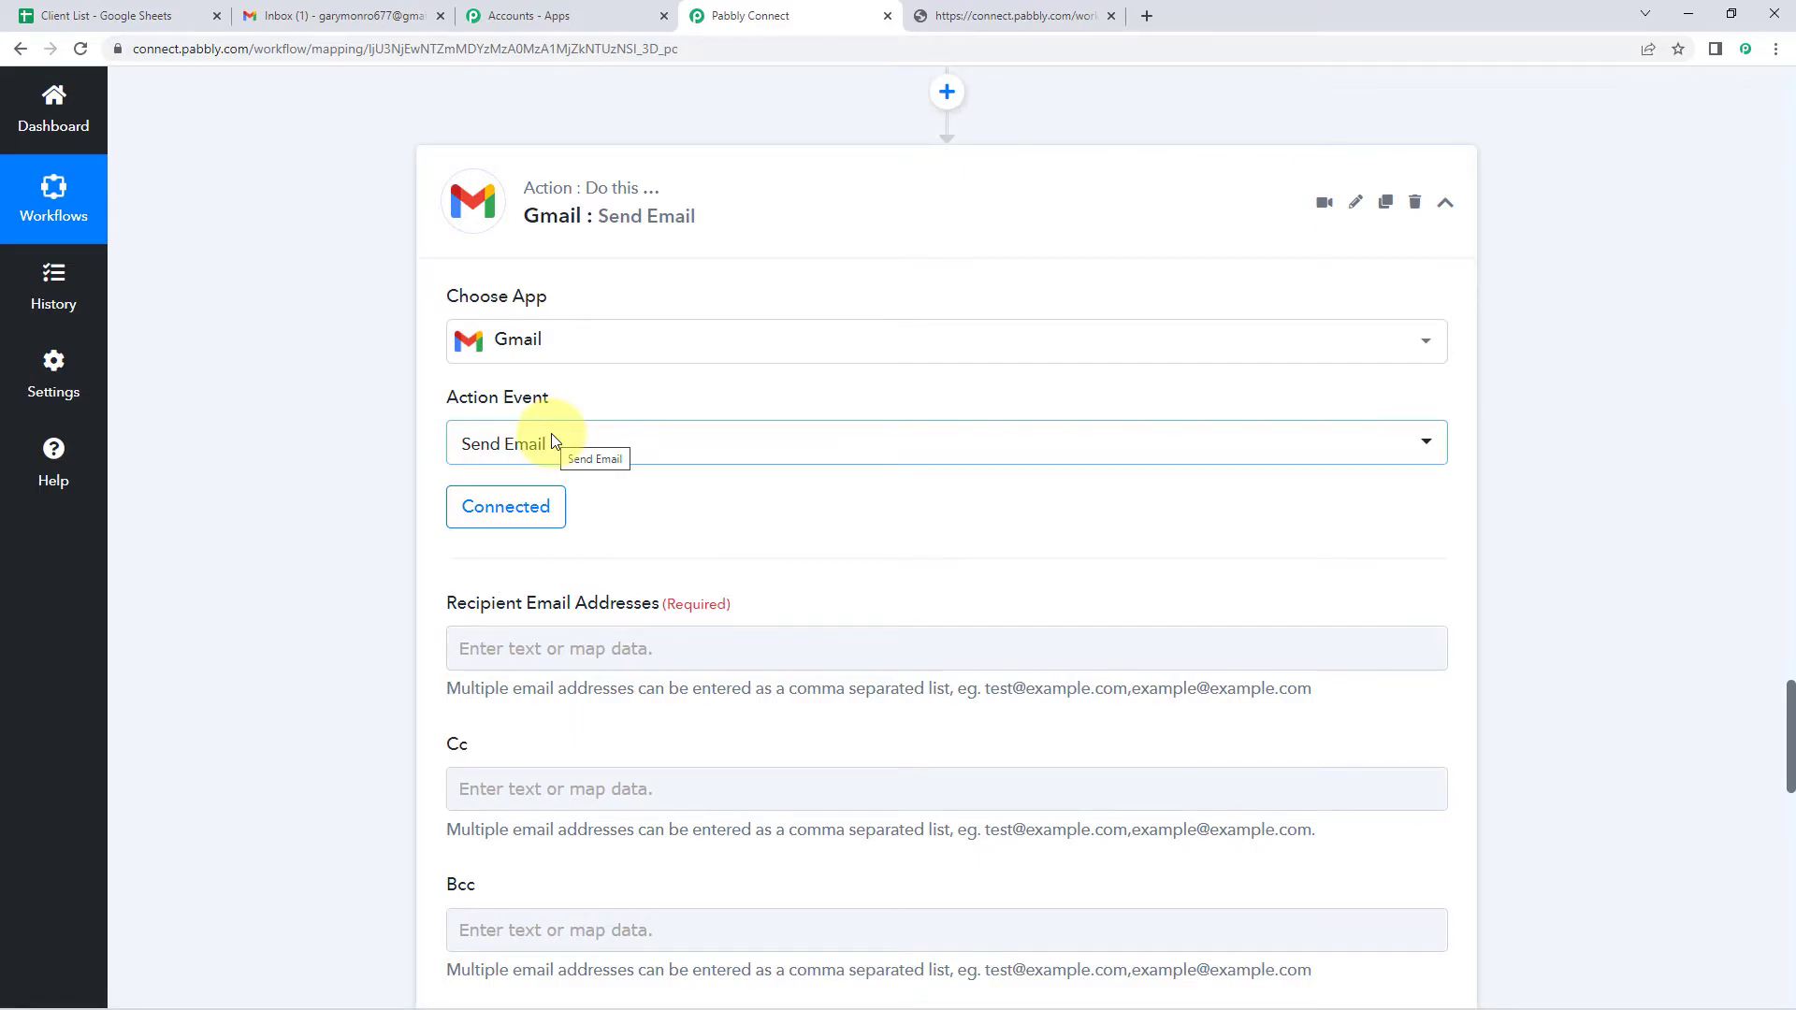
- Examine the Send Email recipient field and compare it with both clients' email values in the Get Row(s) response
scroll(551, 441, down, 2)
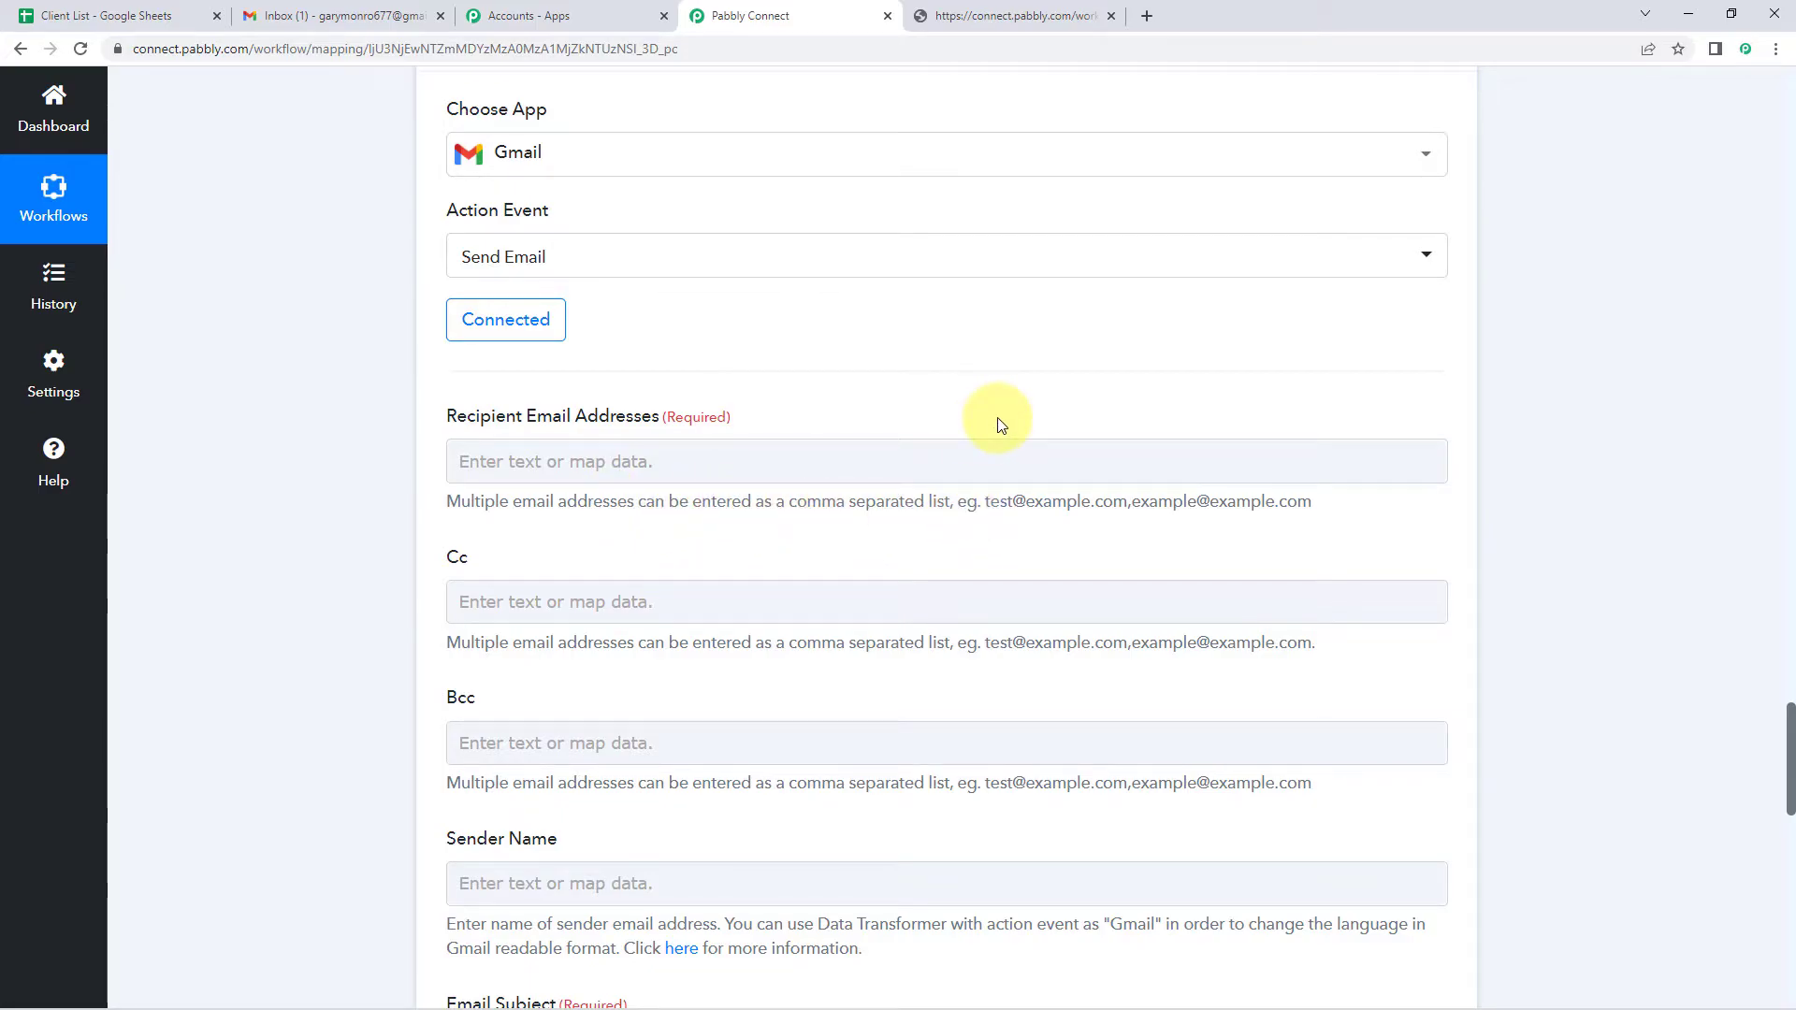
scroll(995, 417, up, 1)
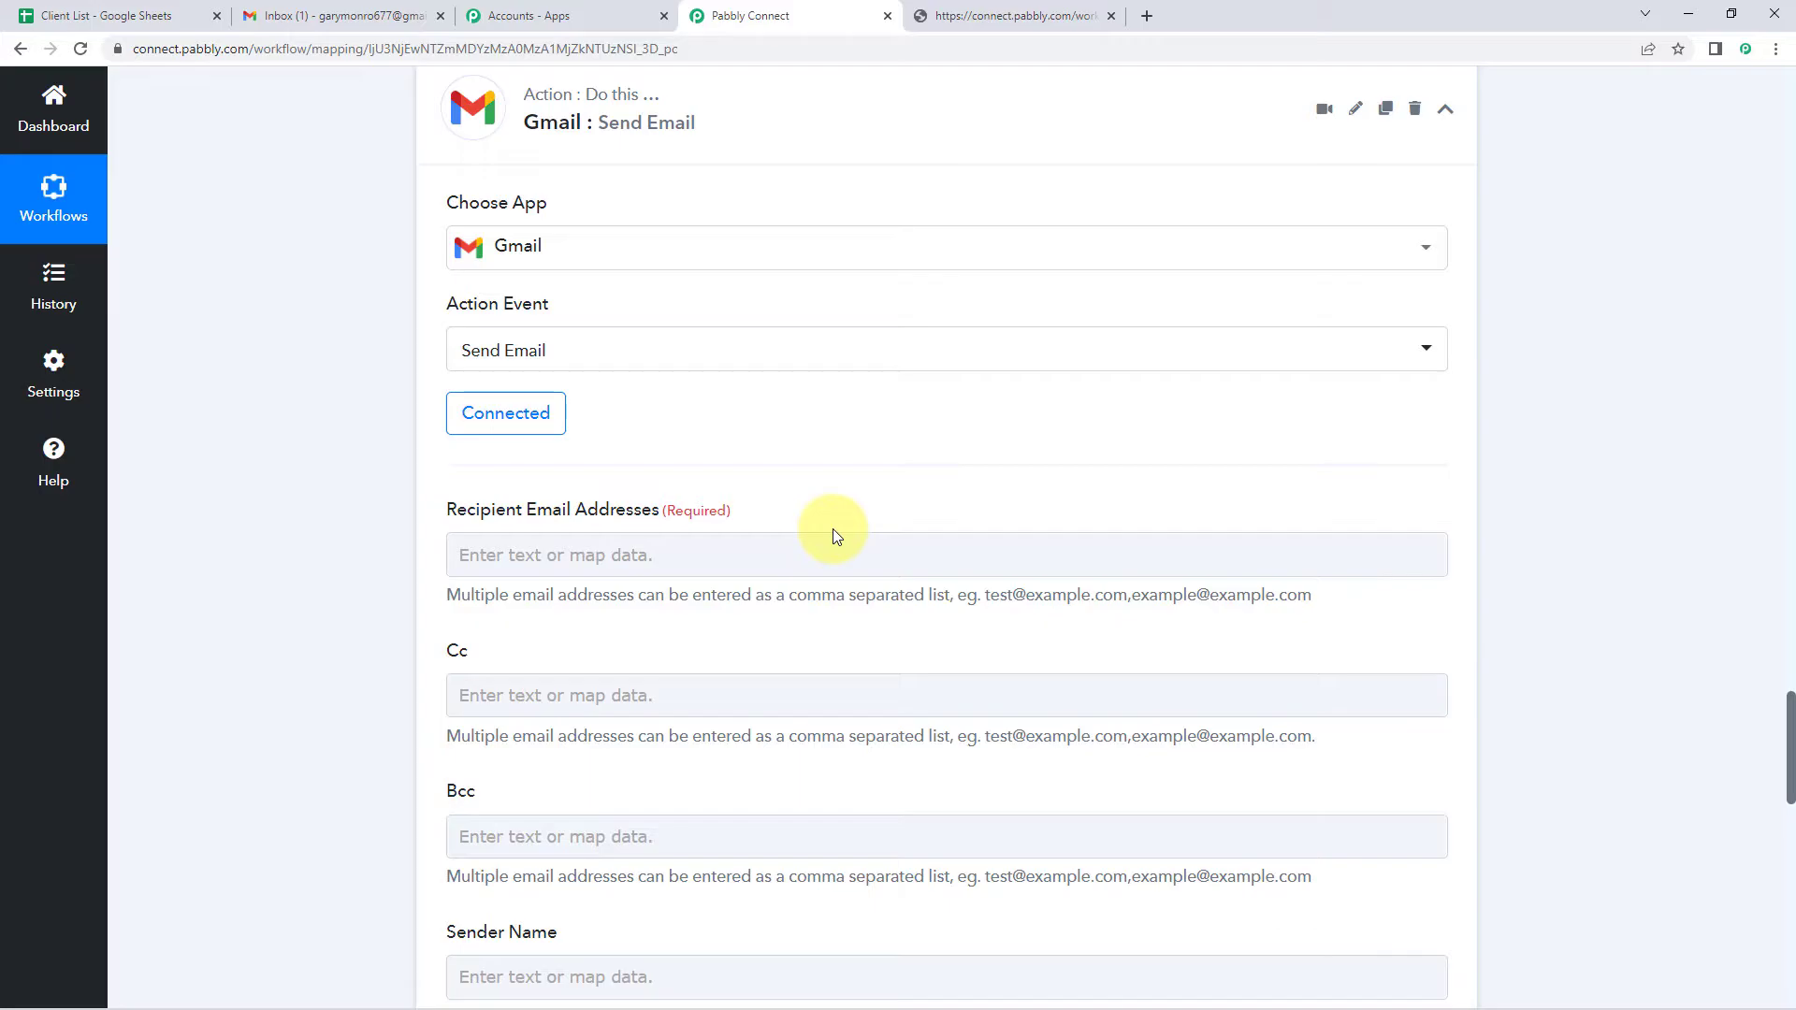
scroll(835, 509, up, 9)
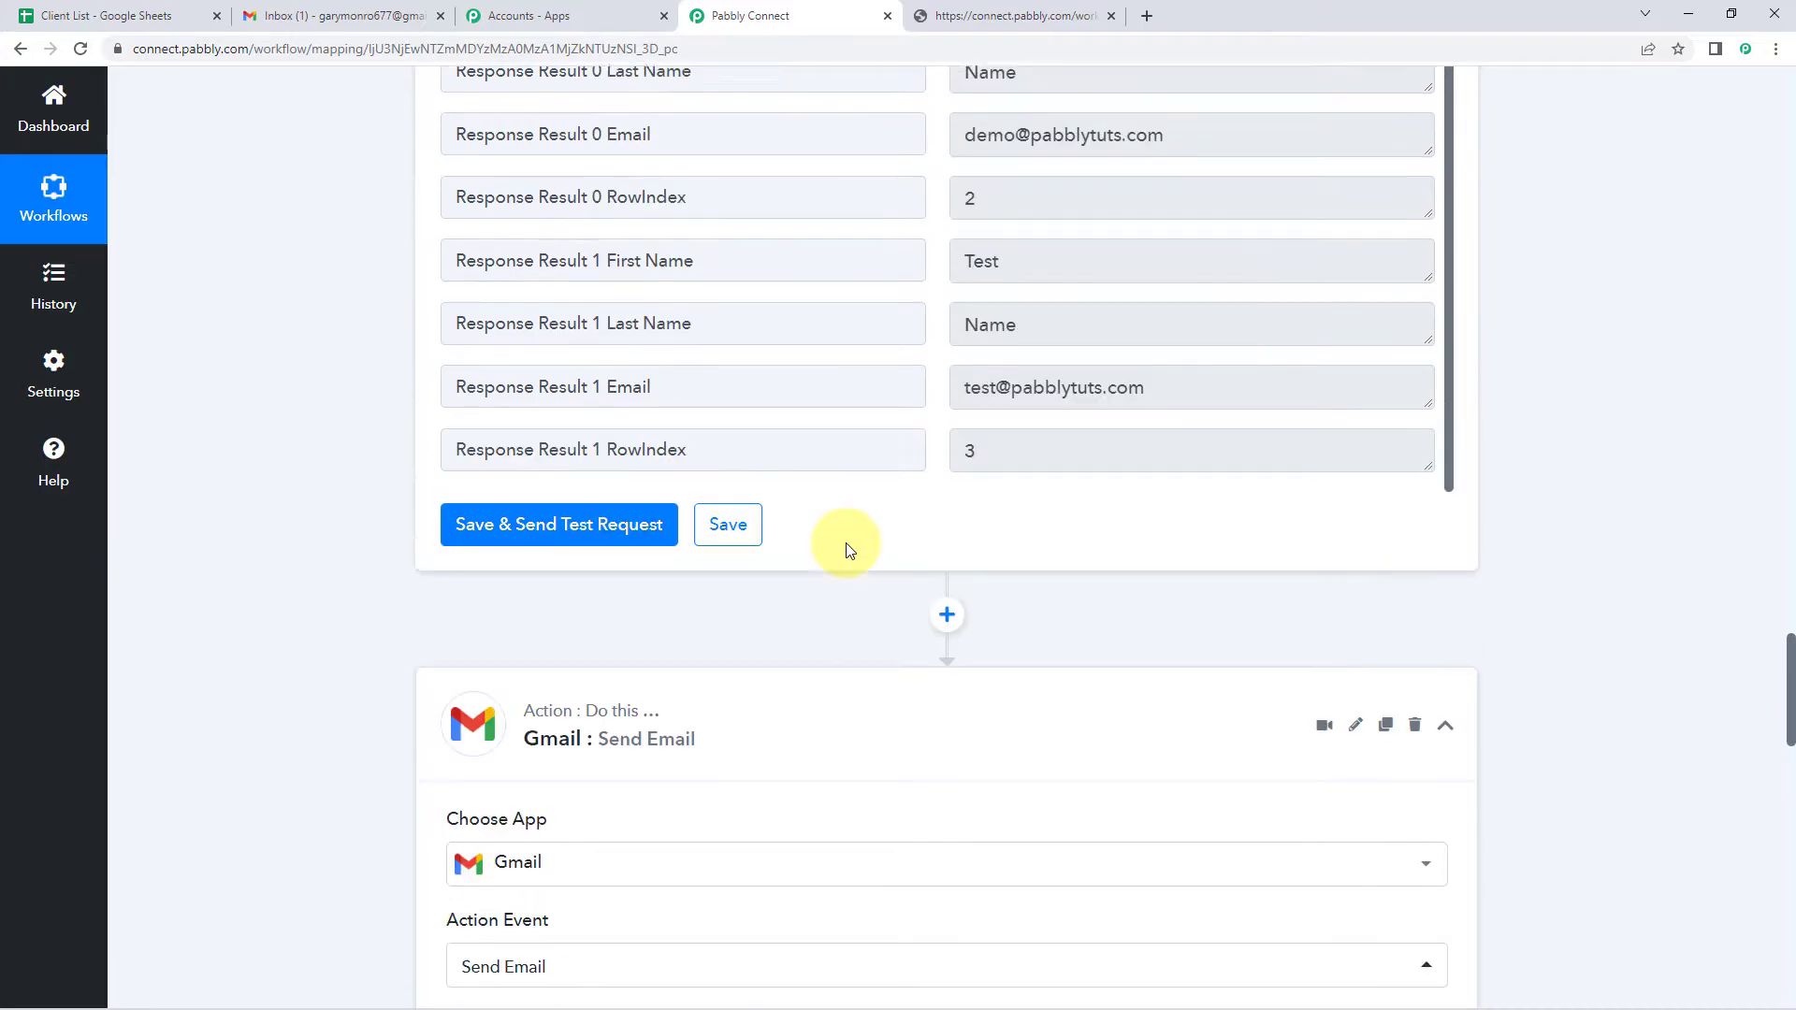
drag(1181, 368, 960, 368)
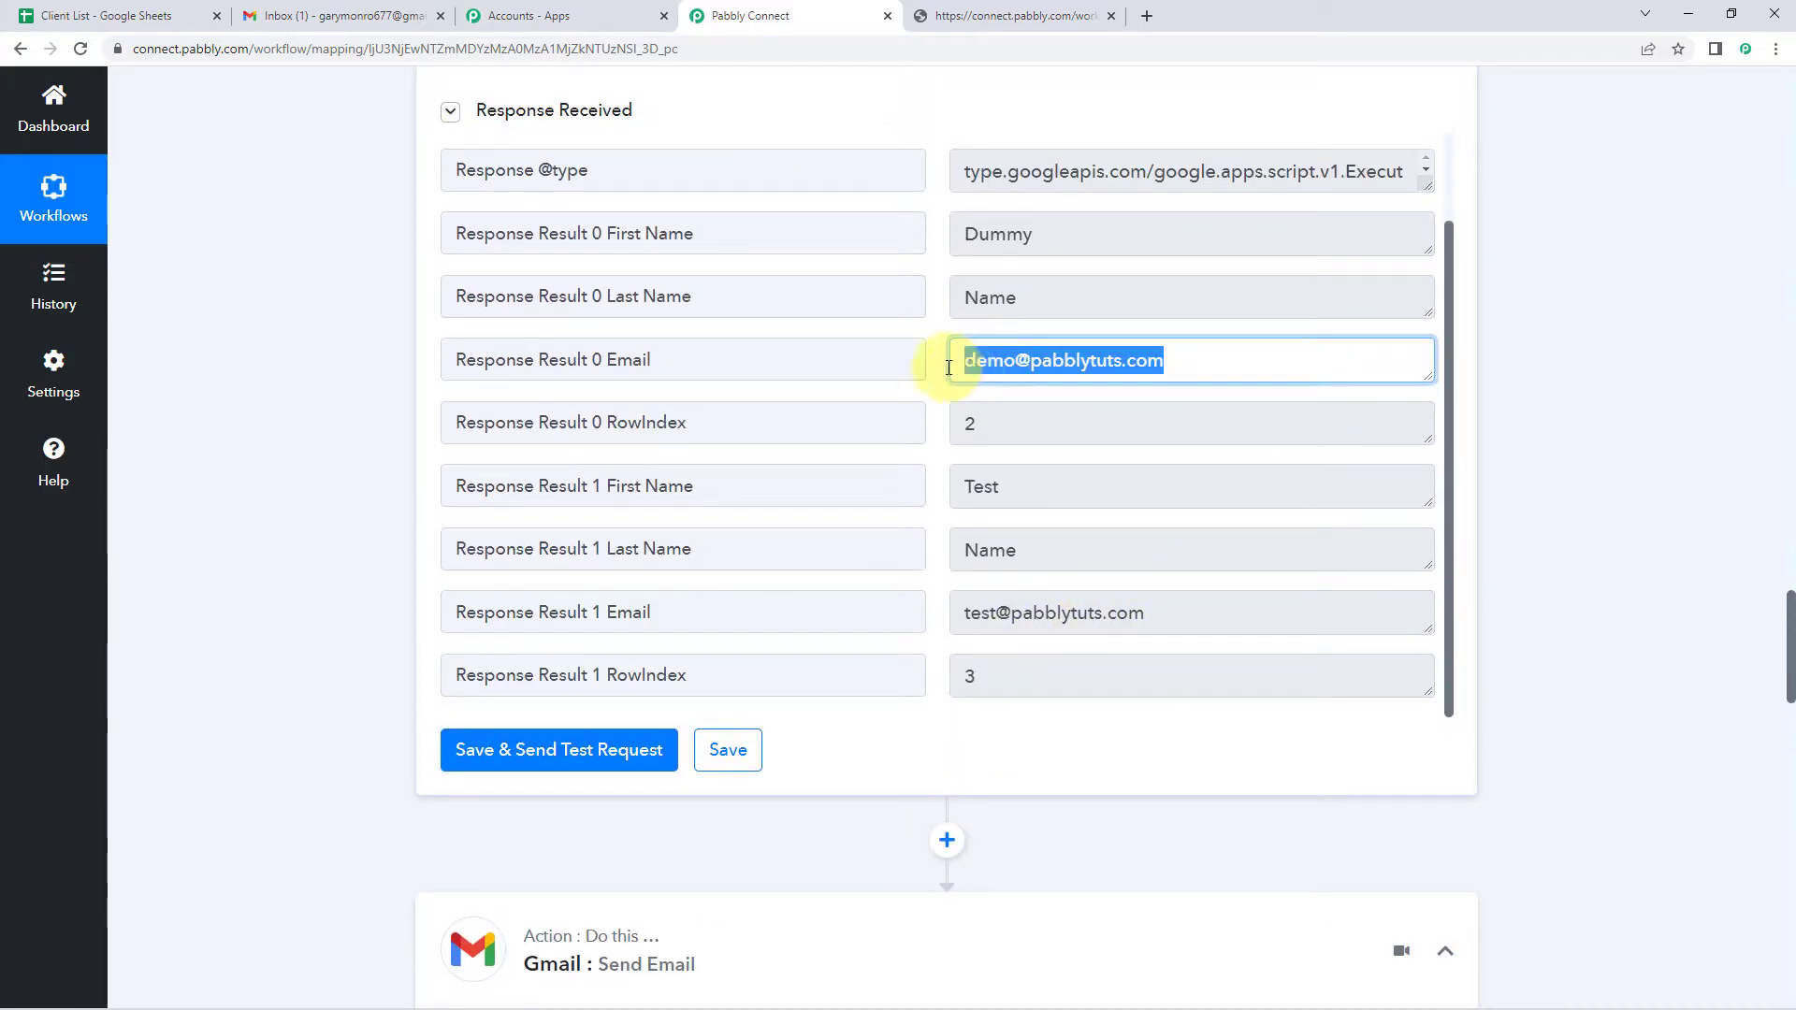
drag(1170, 613, 914, 589)
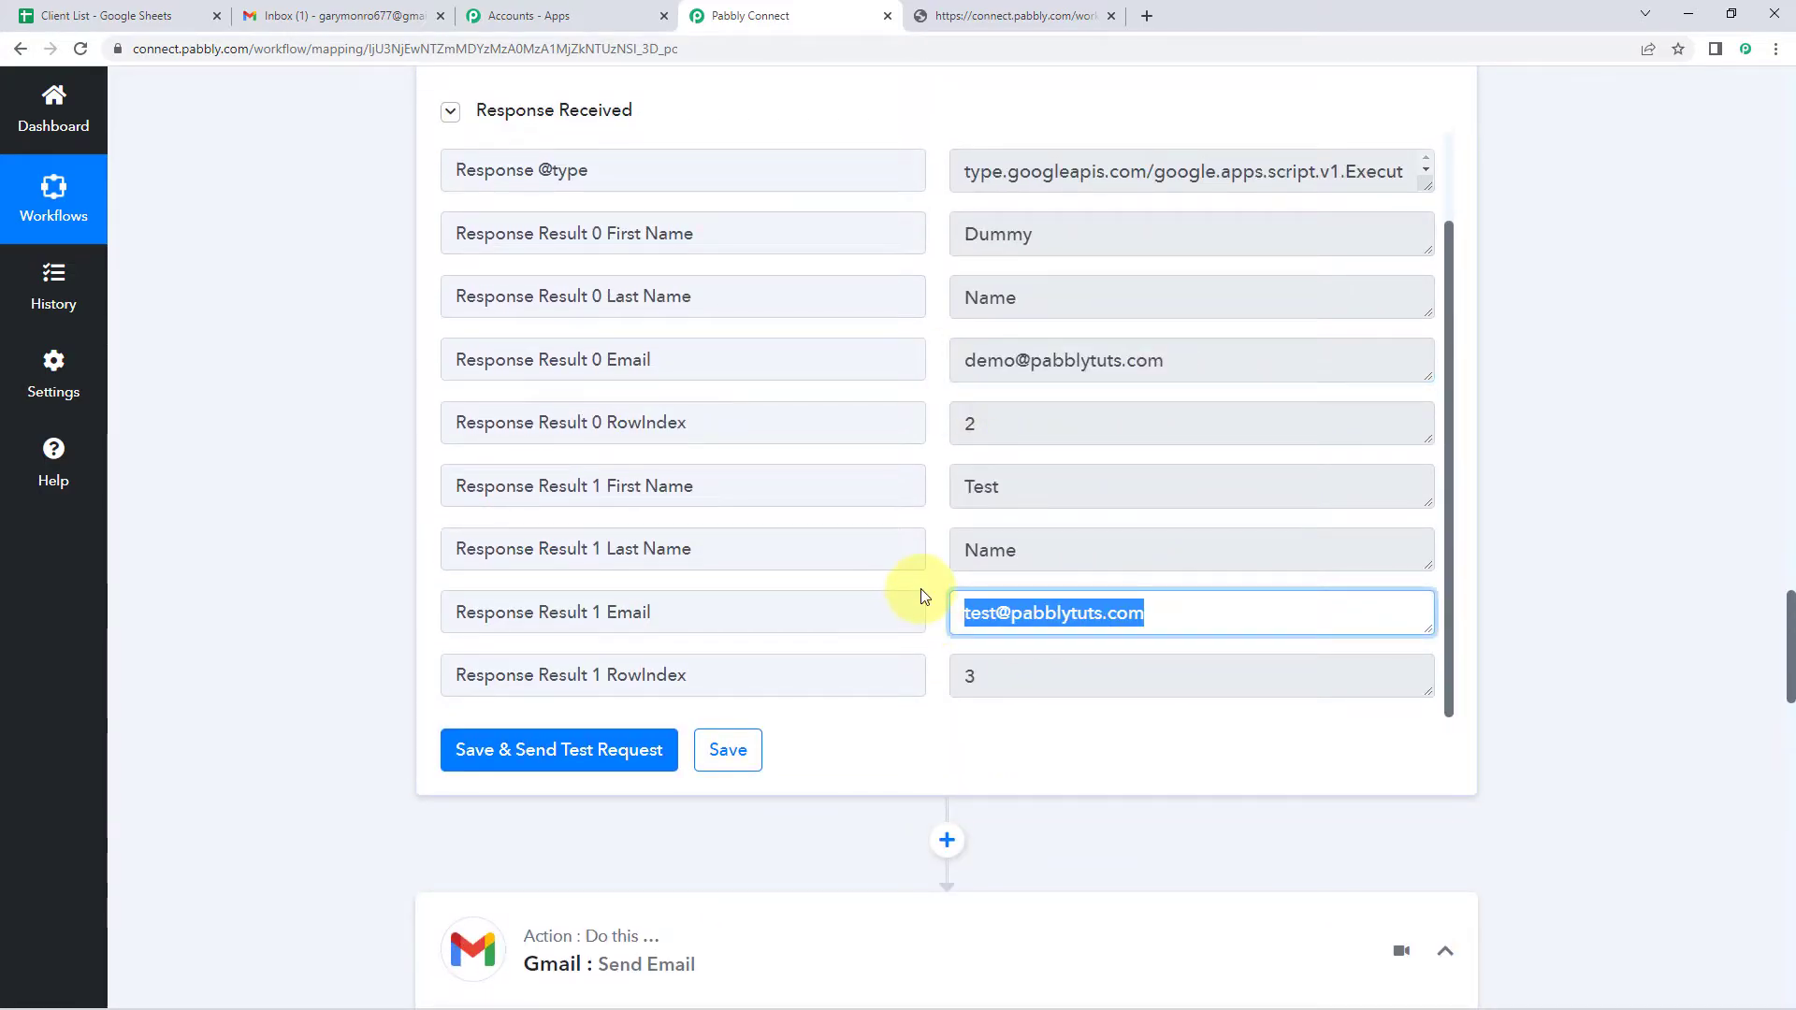
scroll(922, 590, up, 3)
scroll(926, 488, up, 3)
scroll(1074, 633, down, 5)
scroll(1196, 580, down, 1)
drag(1194, 542, 923, 537)
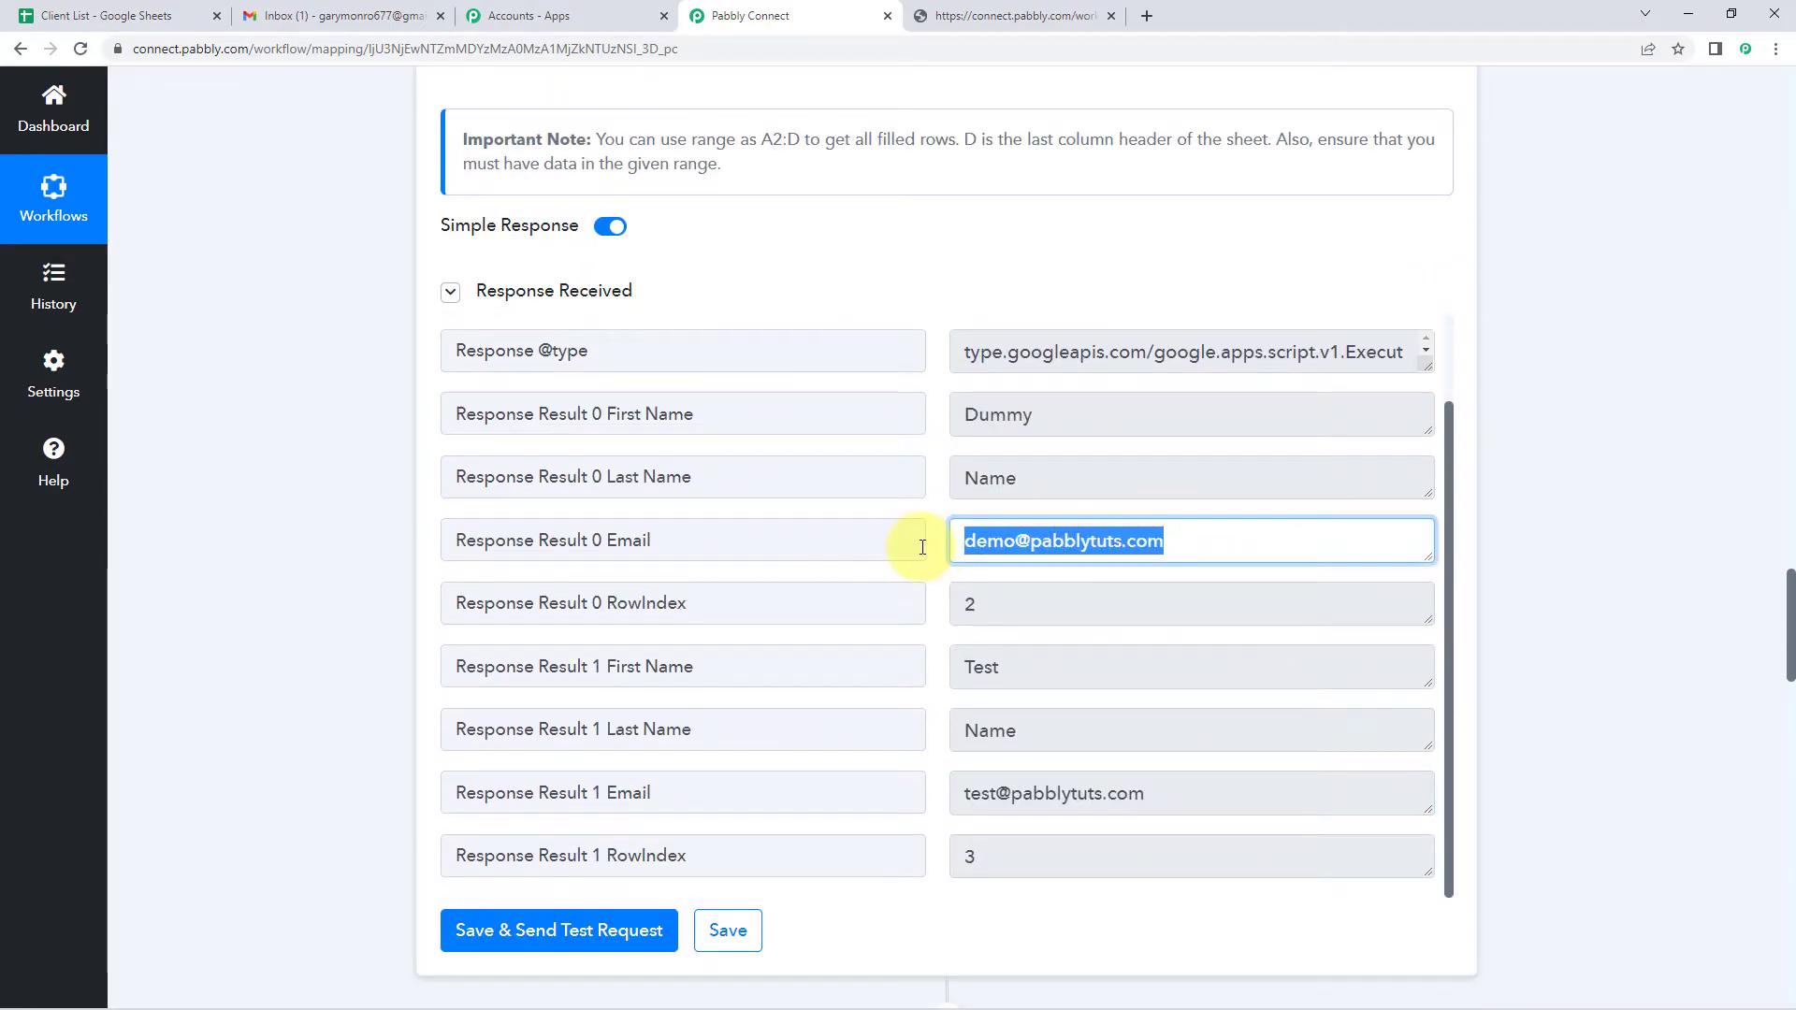
drag(1161, 793, 938, 800)
click(933, 627)
- Map Response Result 0 Email from the Get Row(s) step into the Gmail action's Recipient Email Addresses
scroll(351, 684, down, 2)
scroll(351, 689, down, 10)
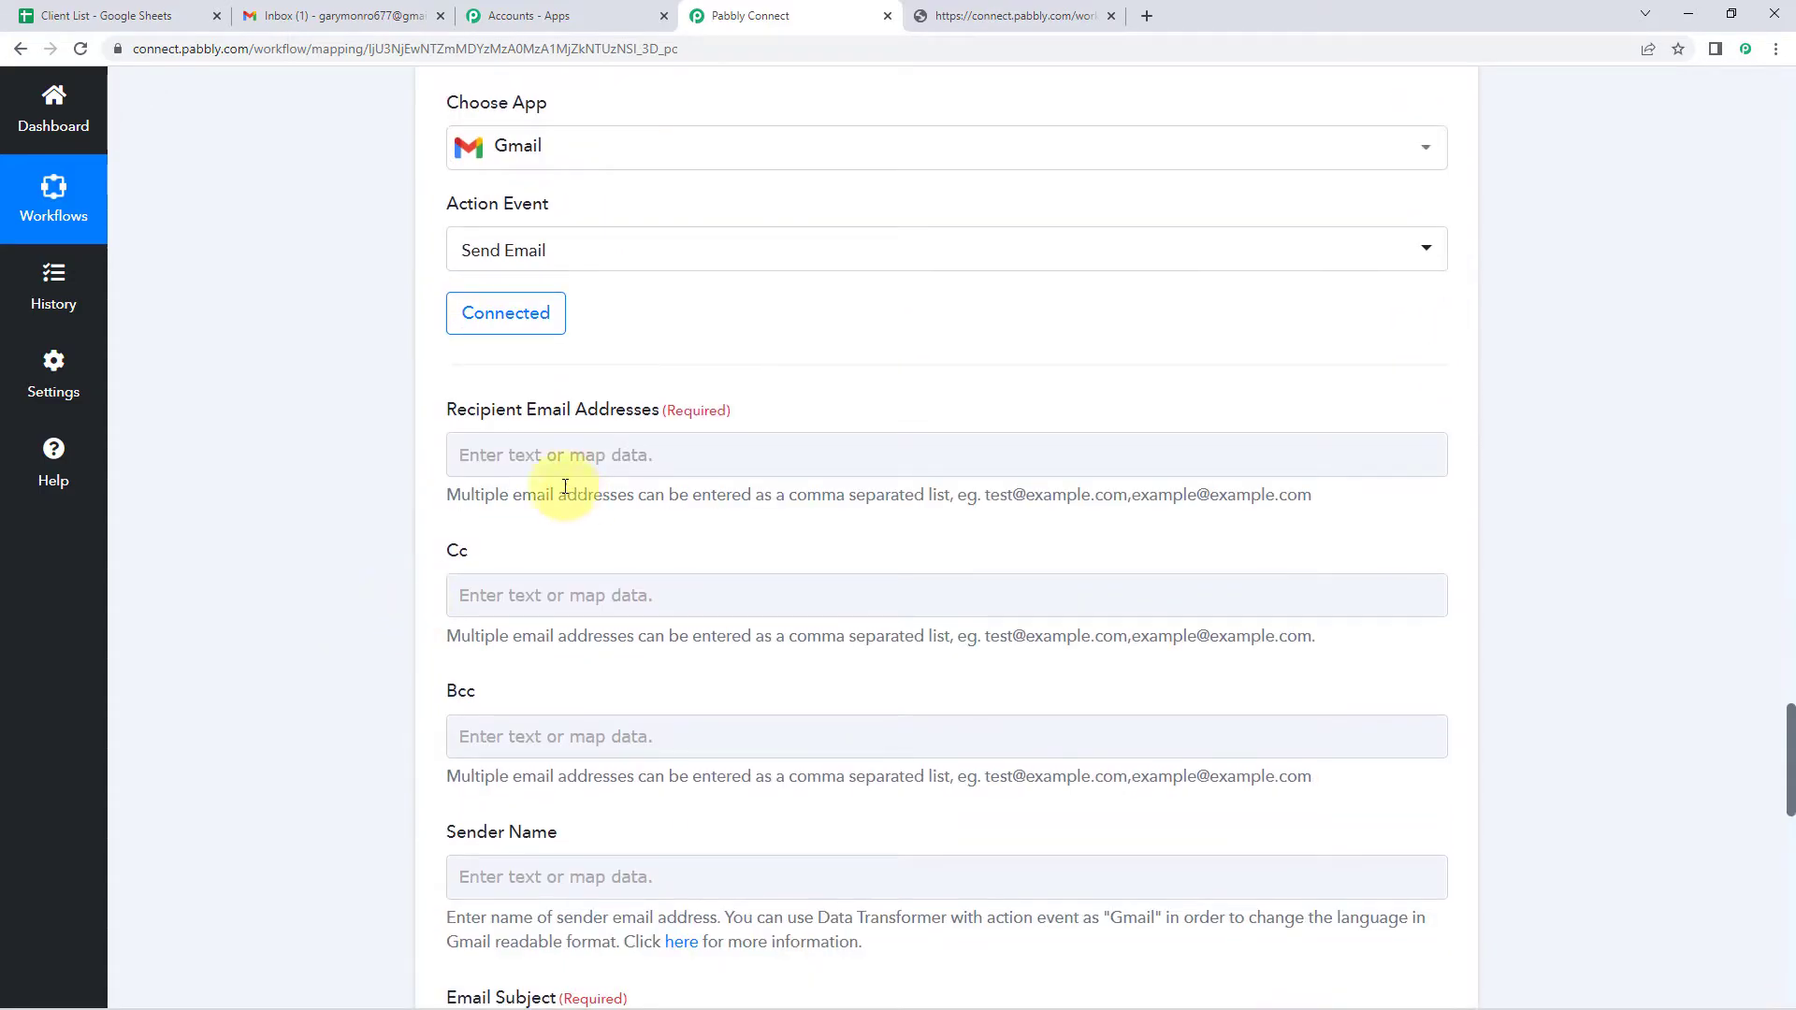
scroll(385, 469, down, 1)
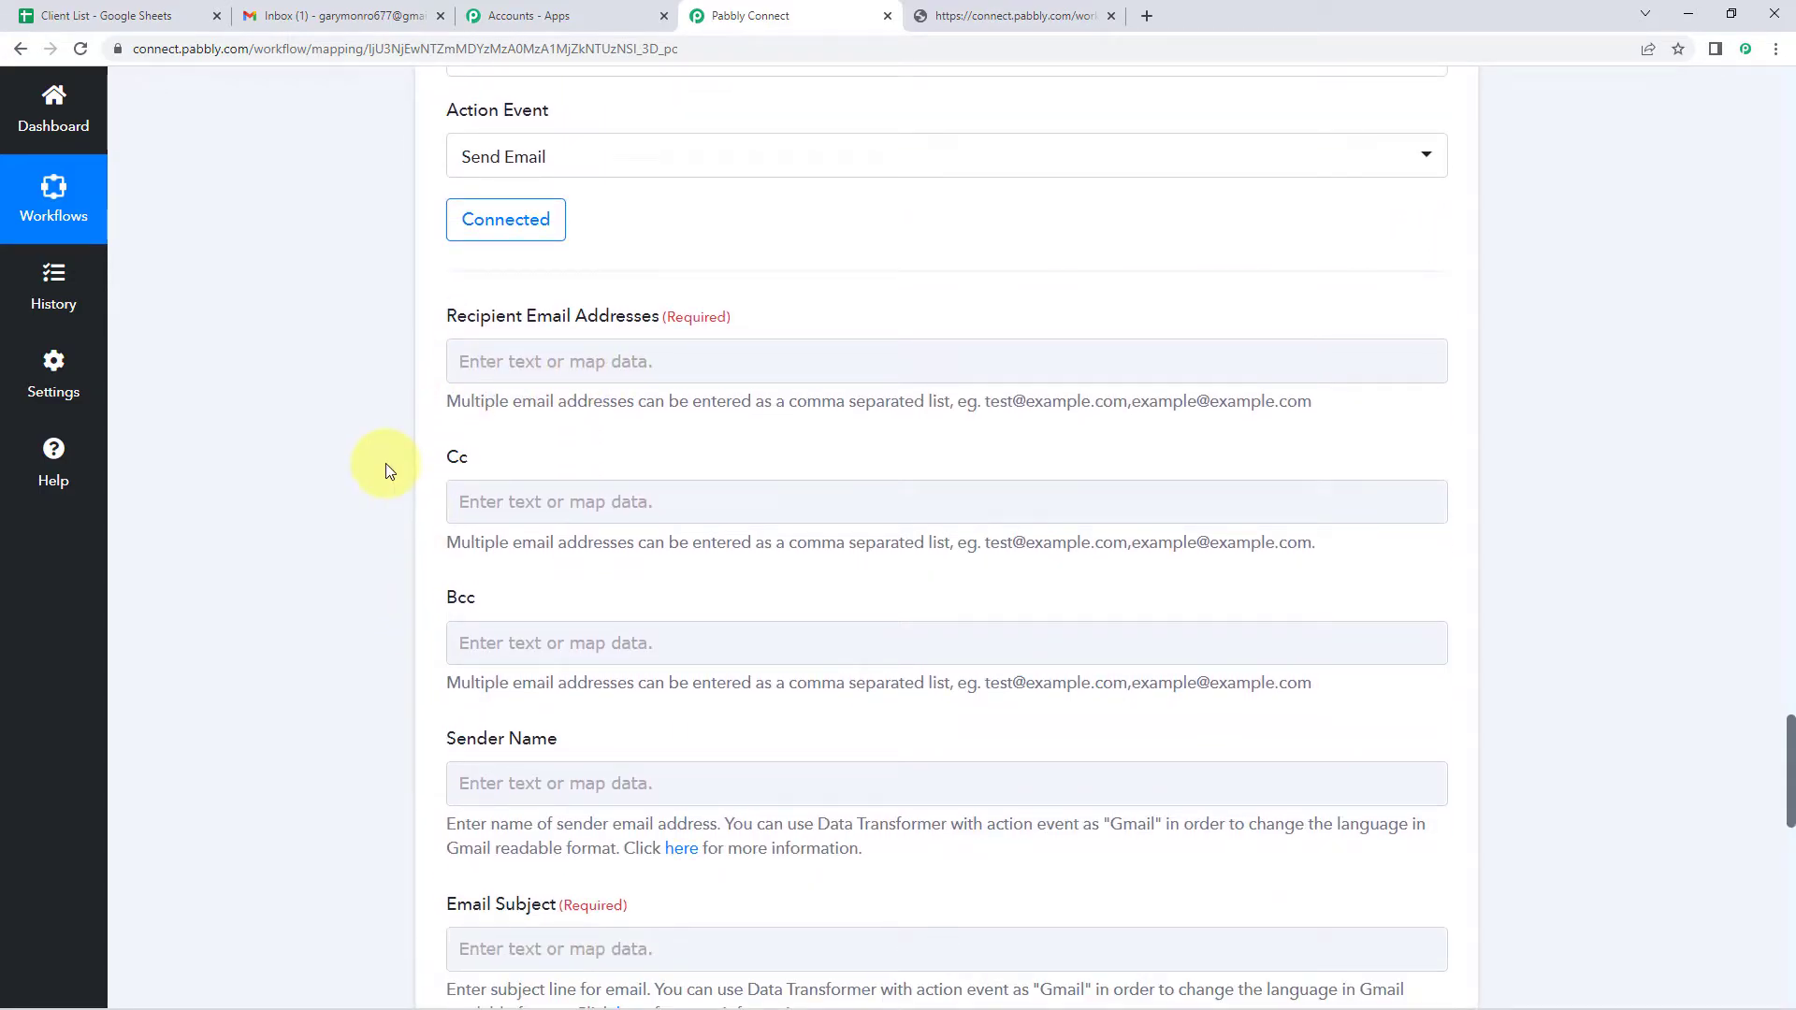
click(493, 361)
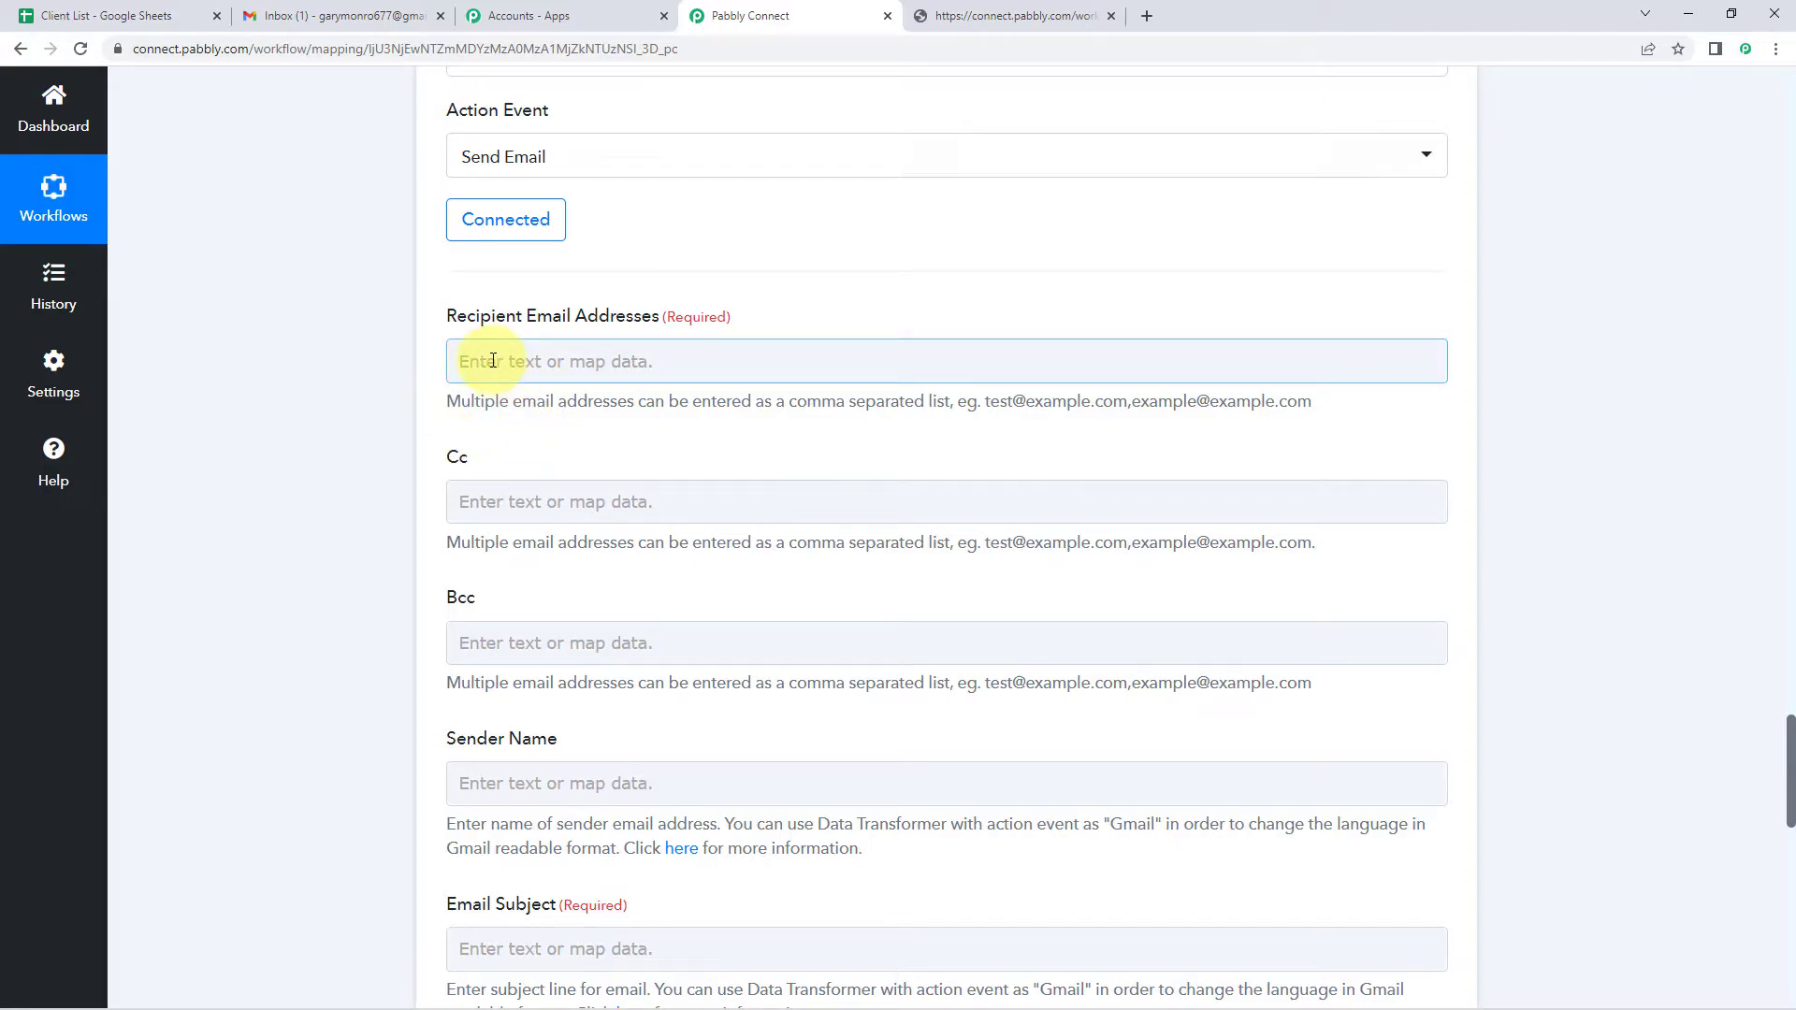
click(493, 361)
scroll(365, 365, down, 2)
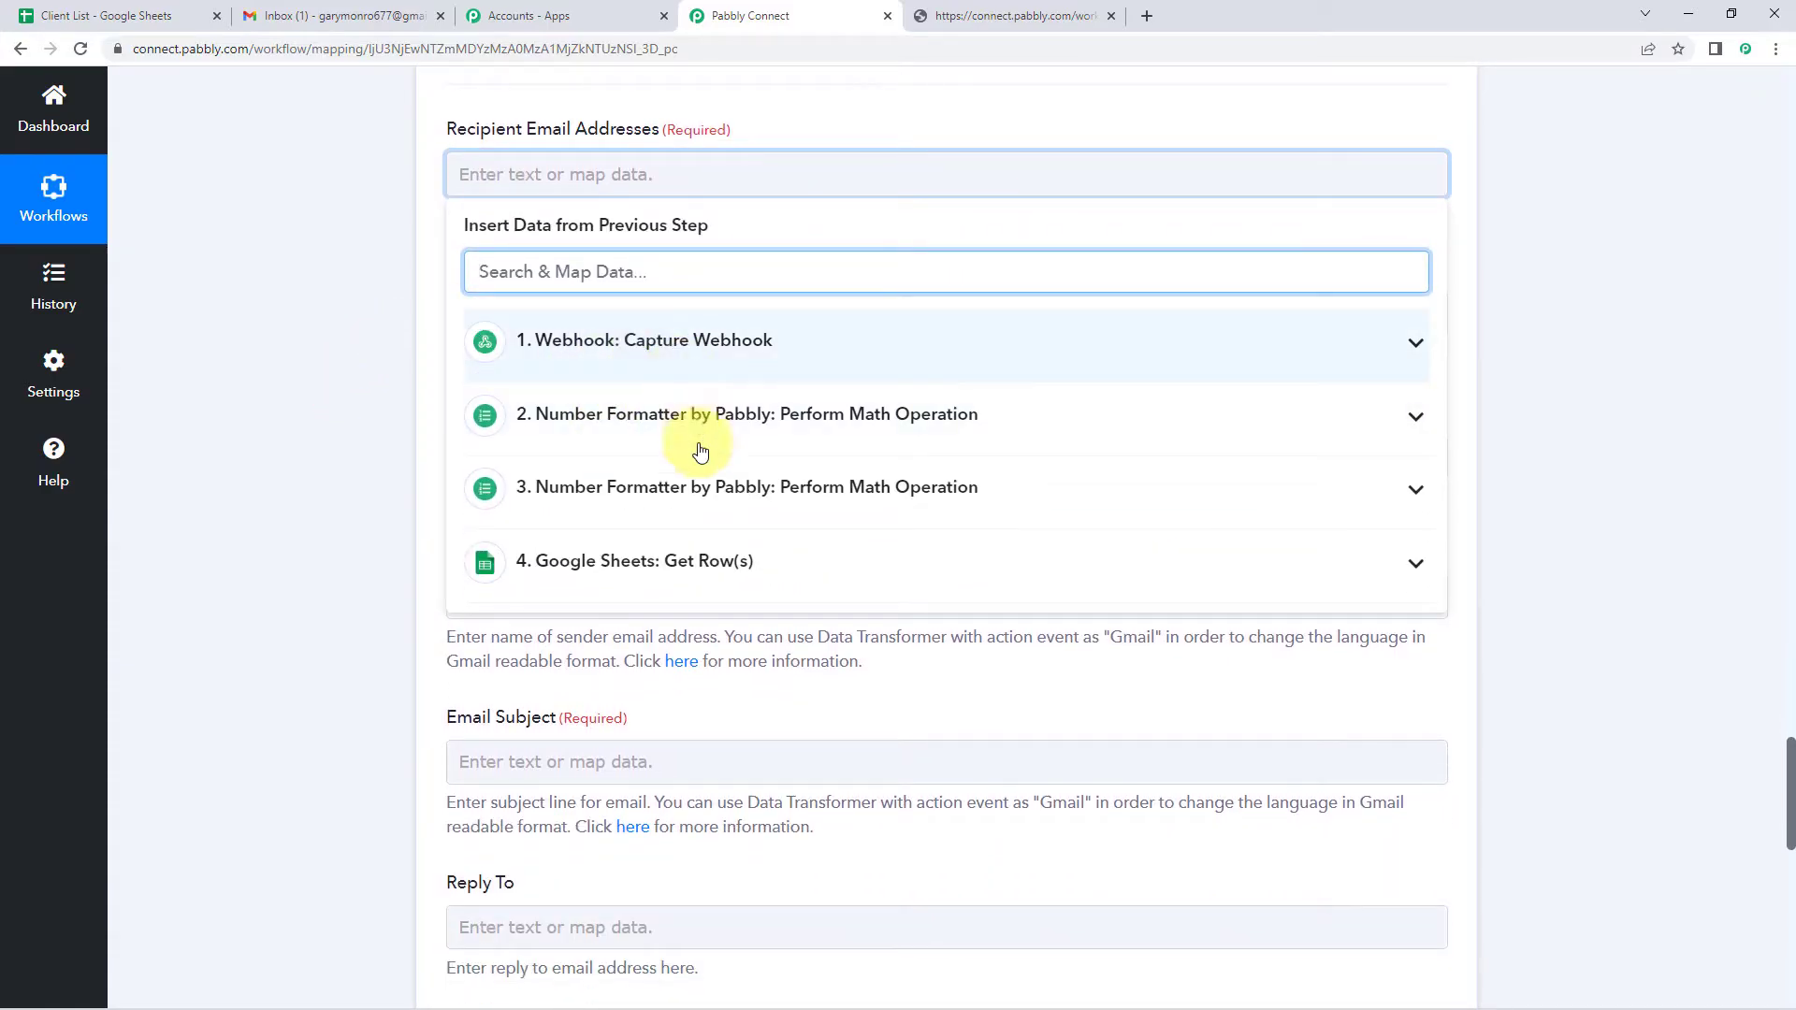
click(654, 562)
scroll(666, 608, down, 1)
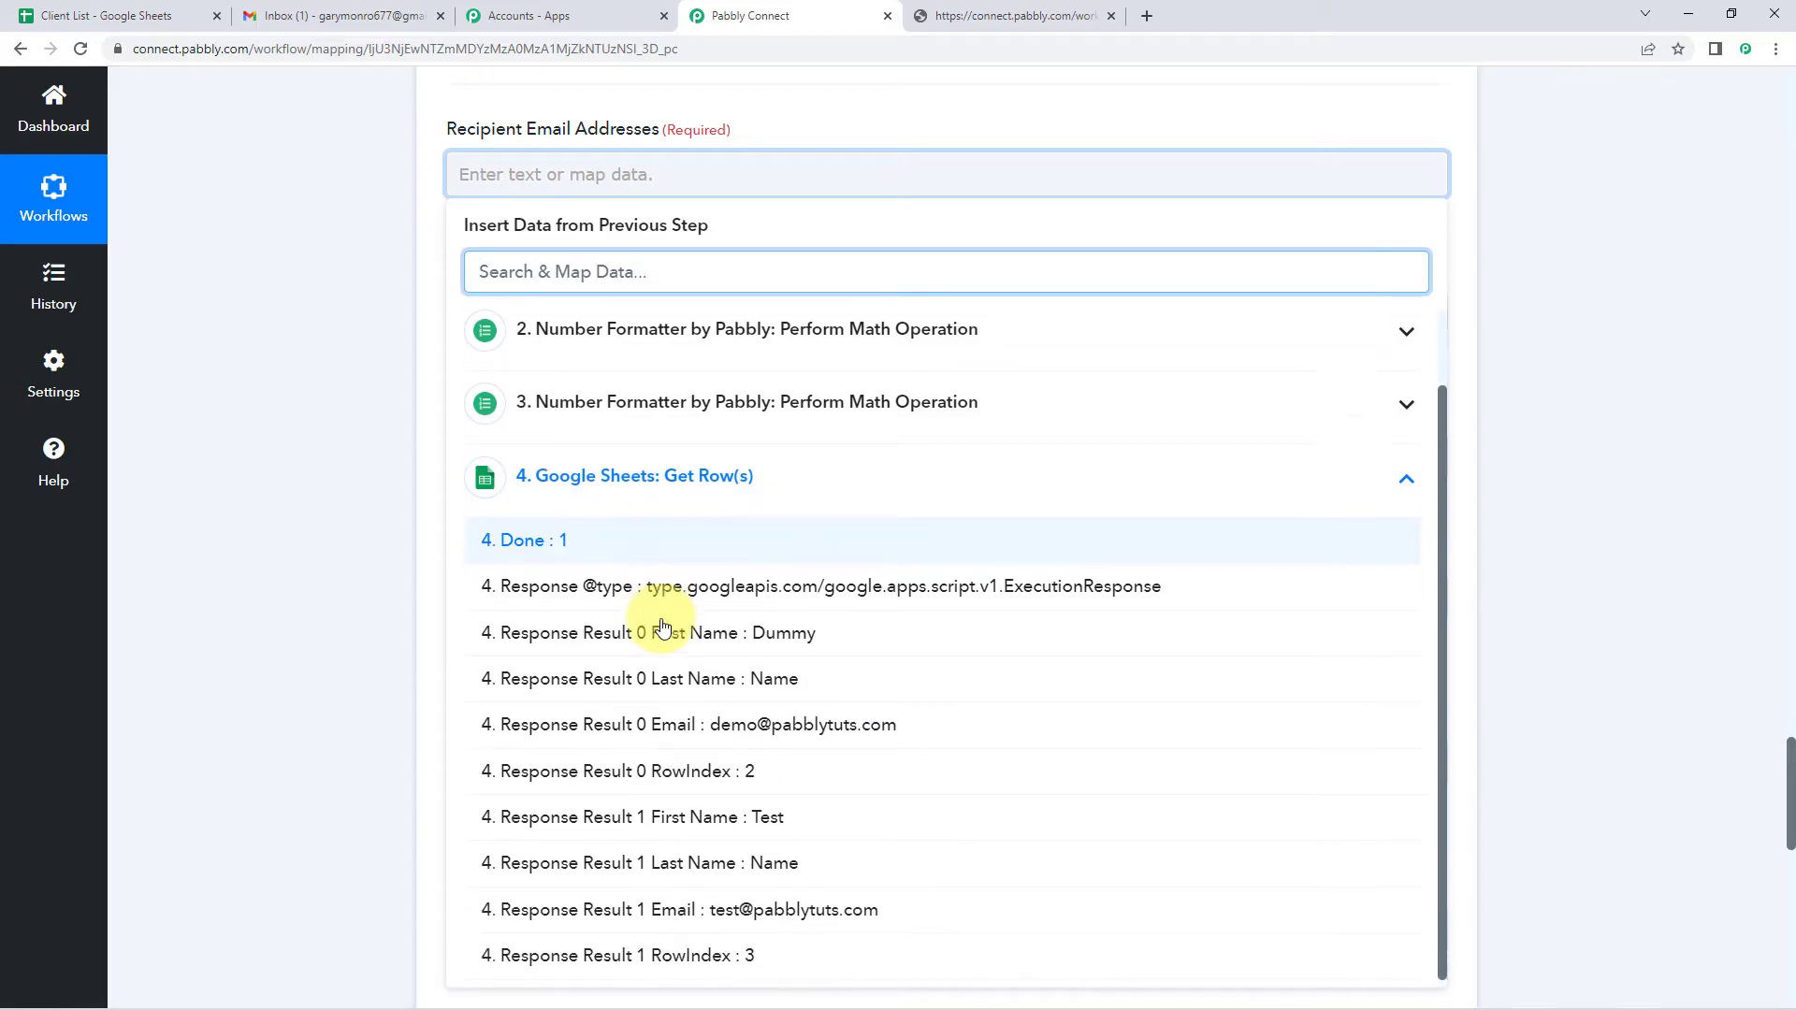
click(706, 730)
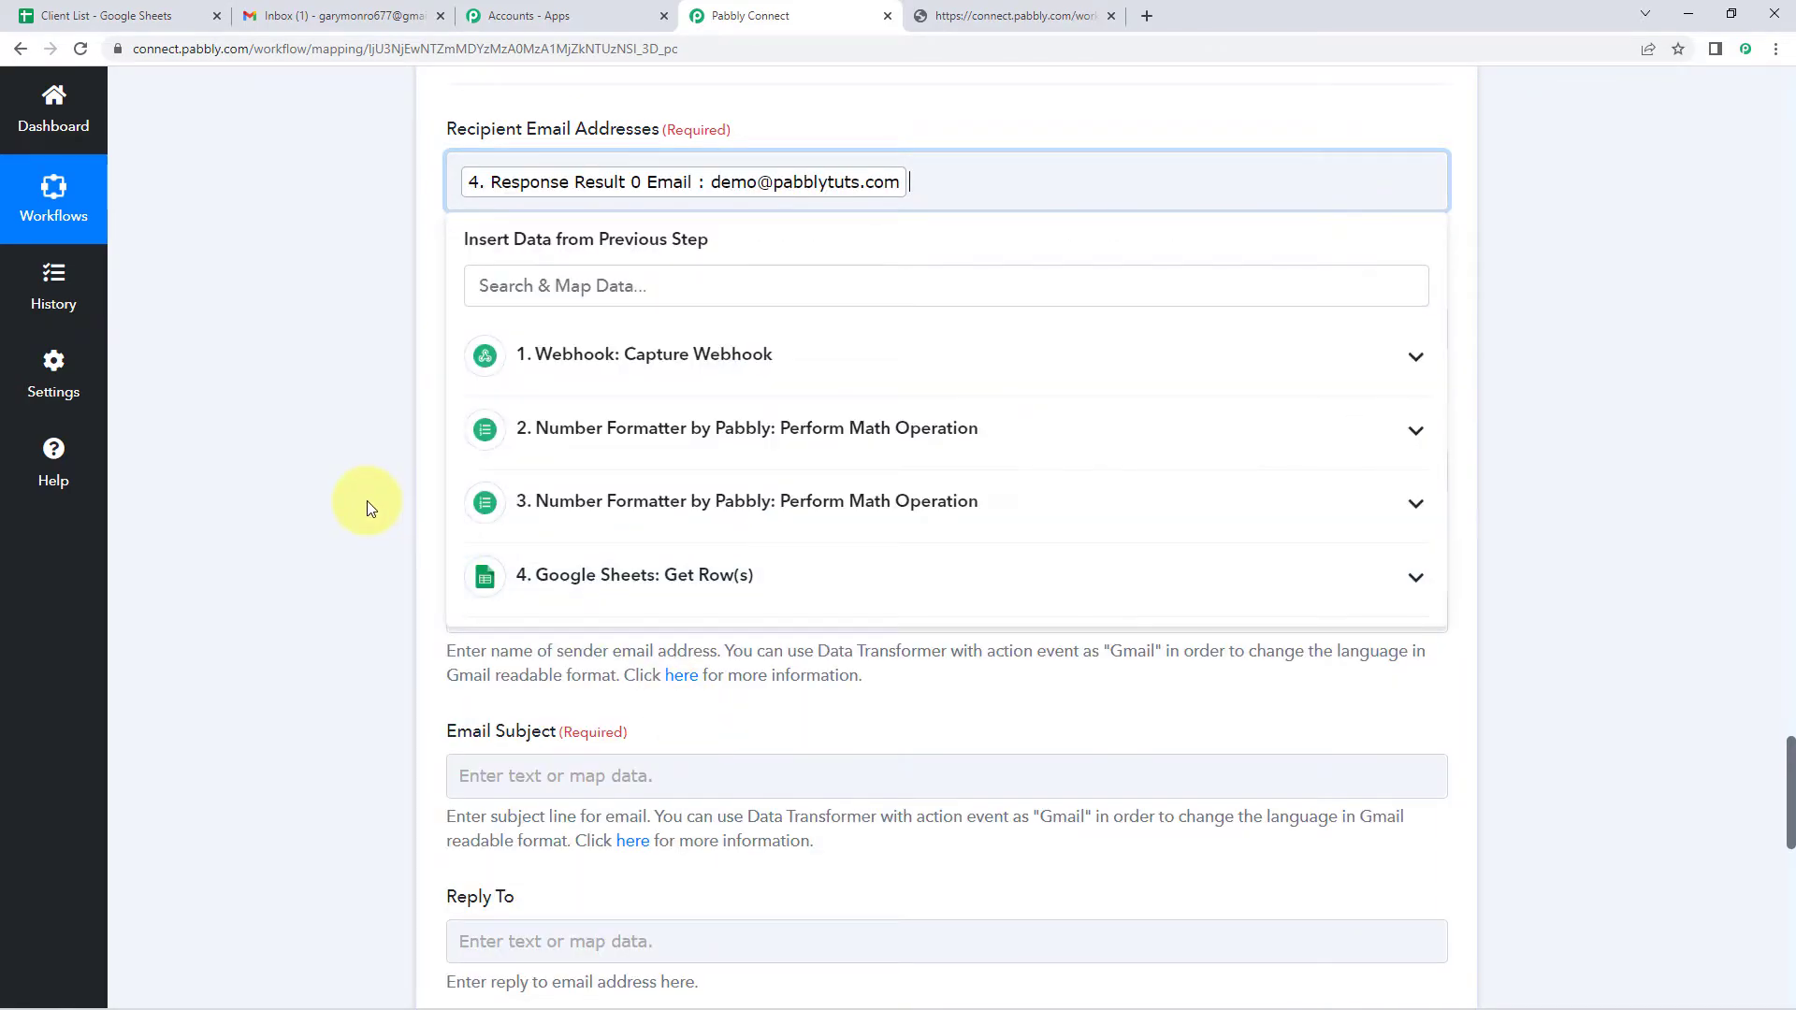
- Add a comma and map Response Result 1 Email as the second recipient address
text(,)
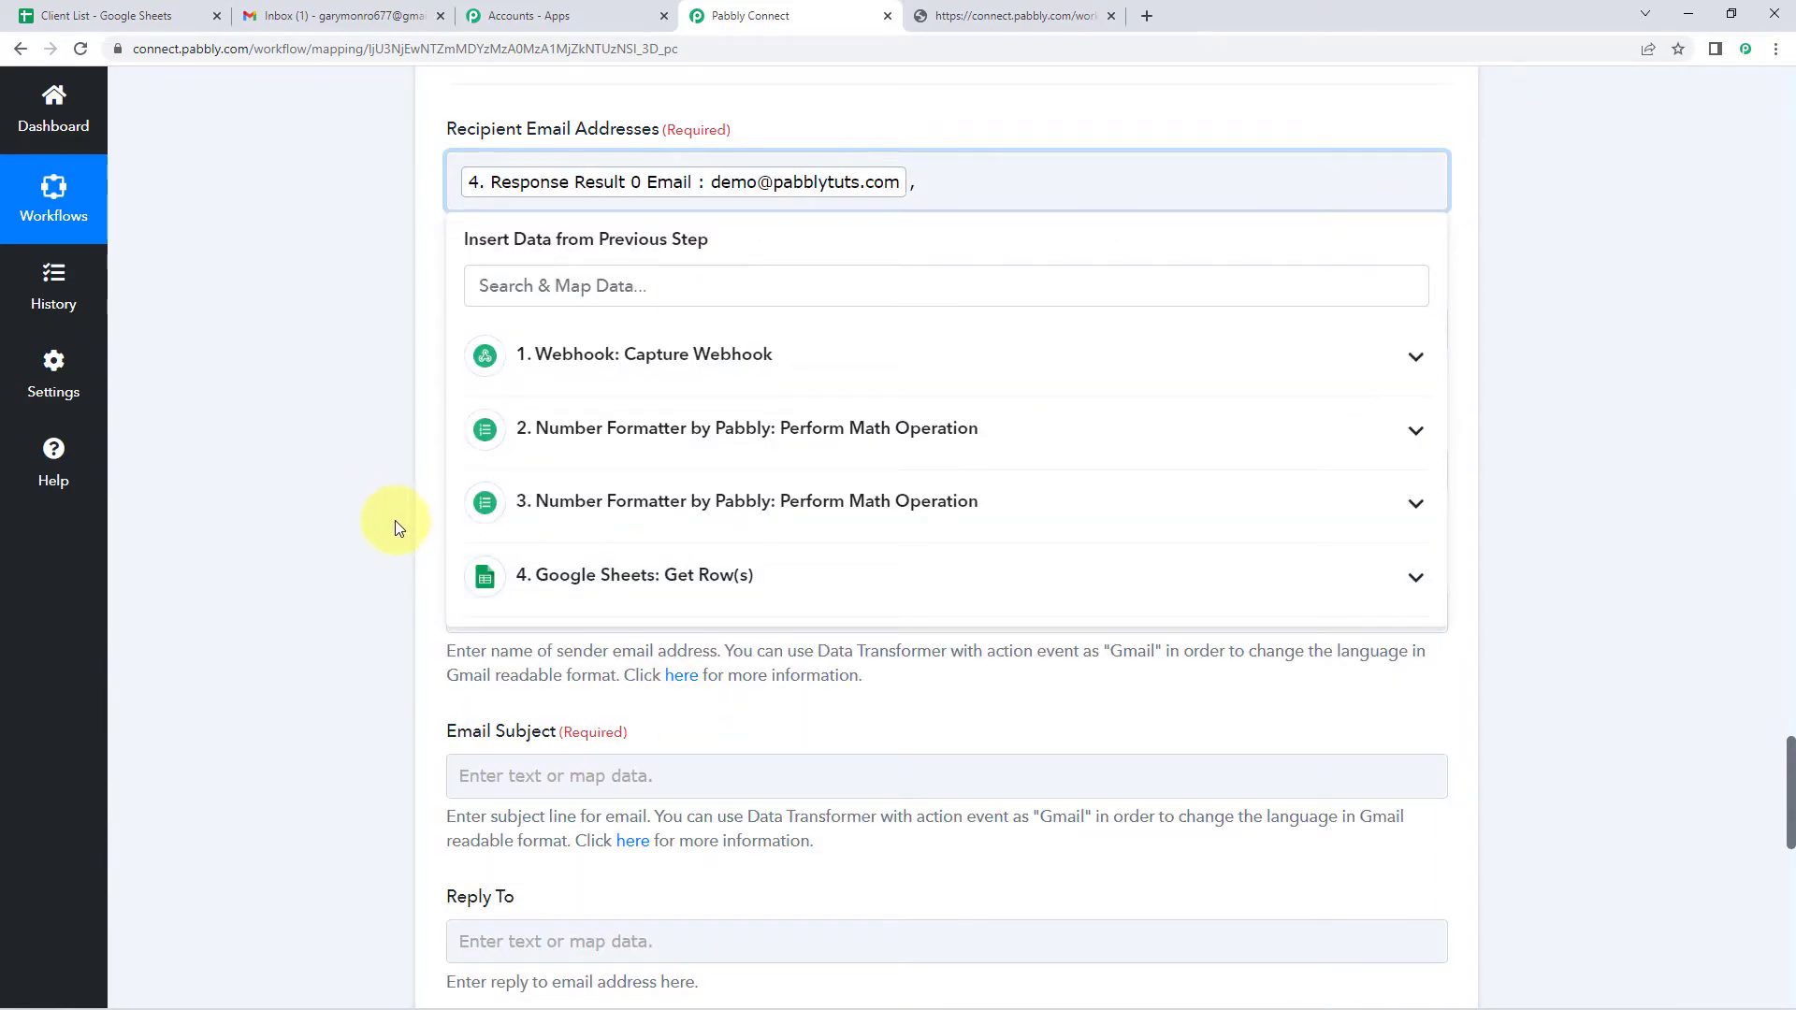
click(655, 581)
scroll(611, 682, down, 1)
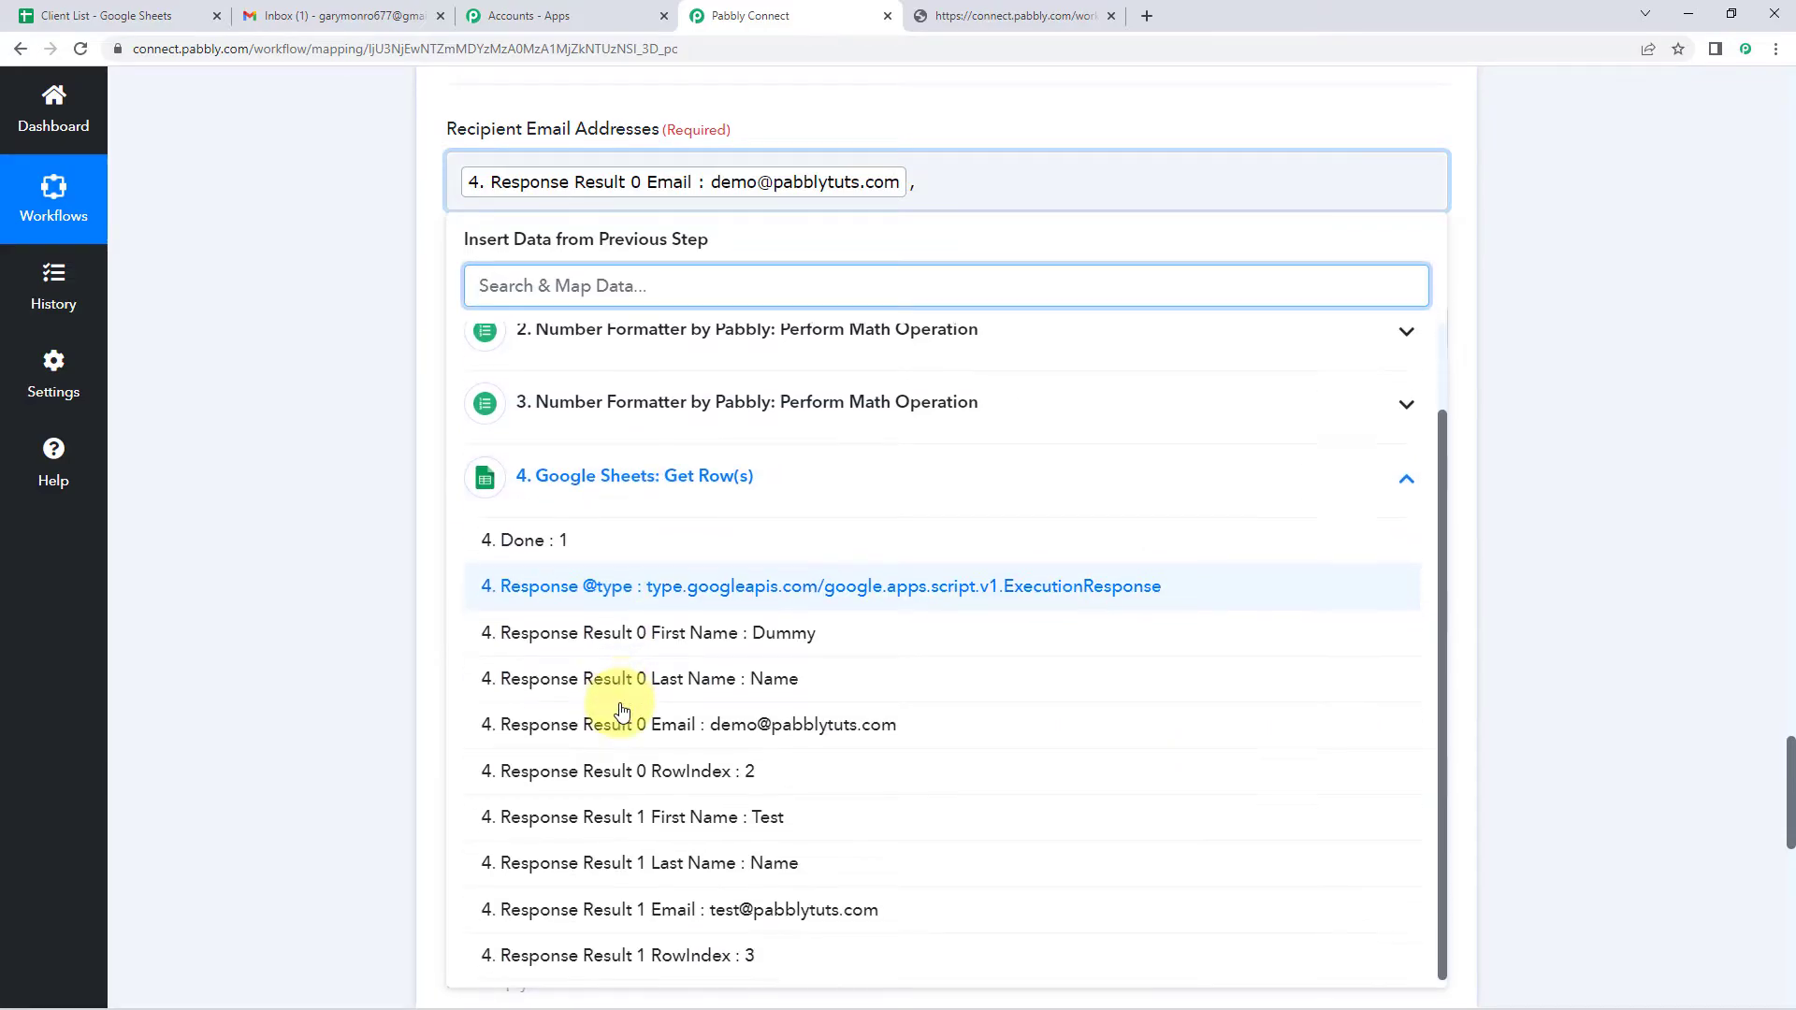
click(652, 919)
click(279, 475)
scroll(317, 472, up, 1)
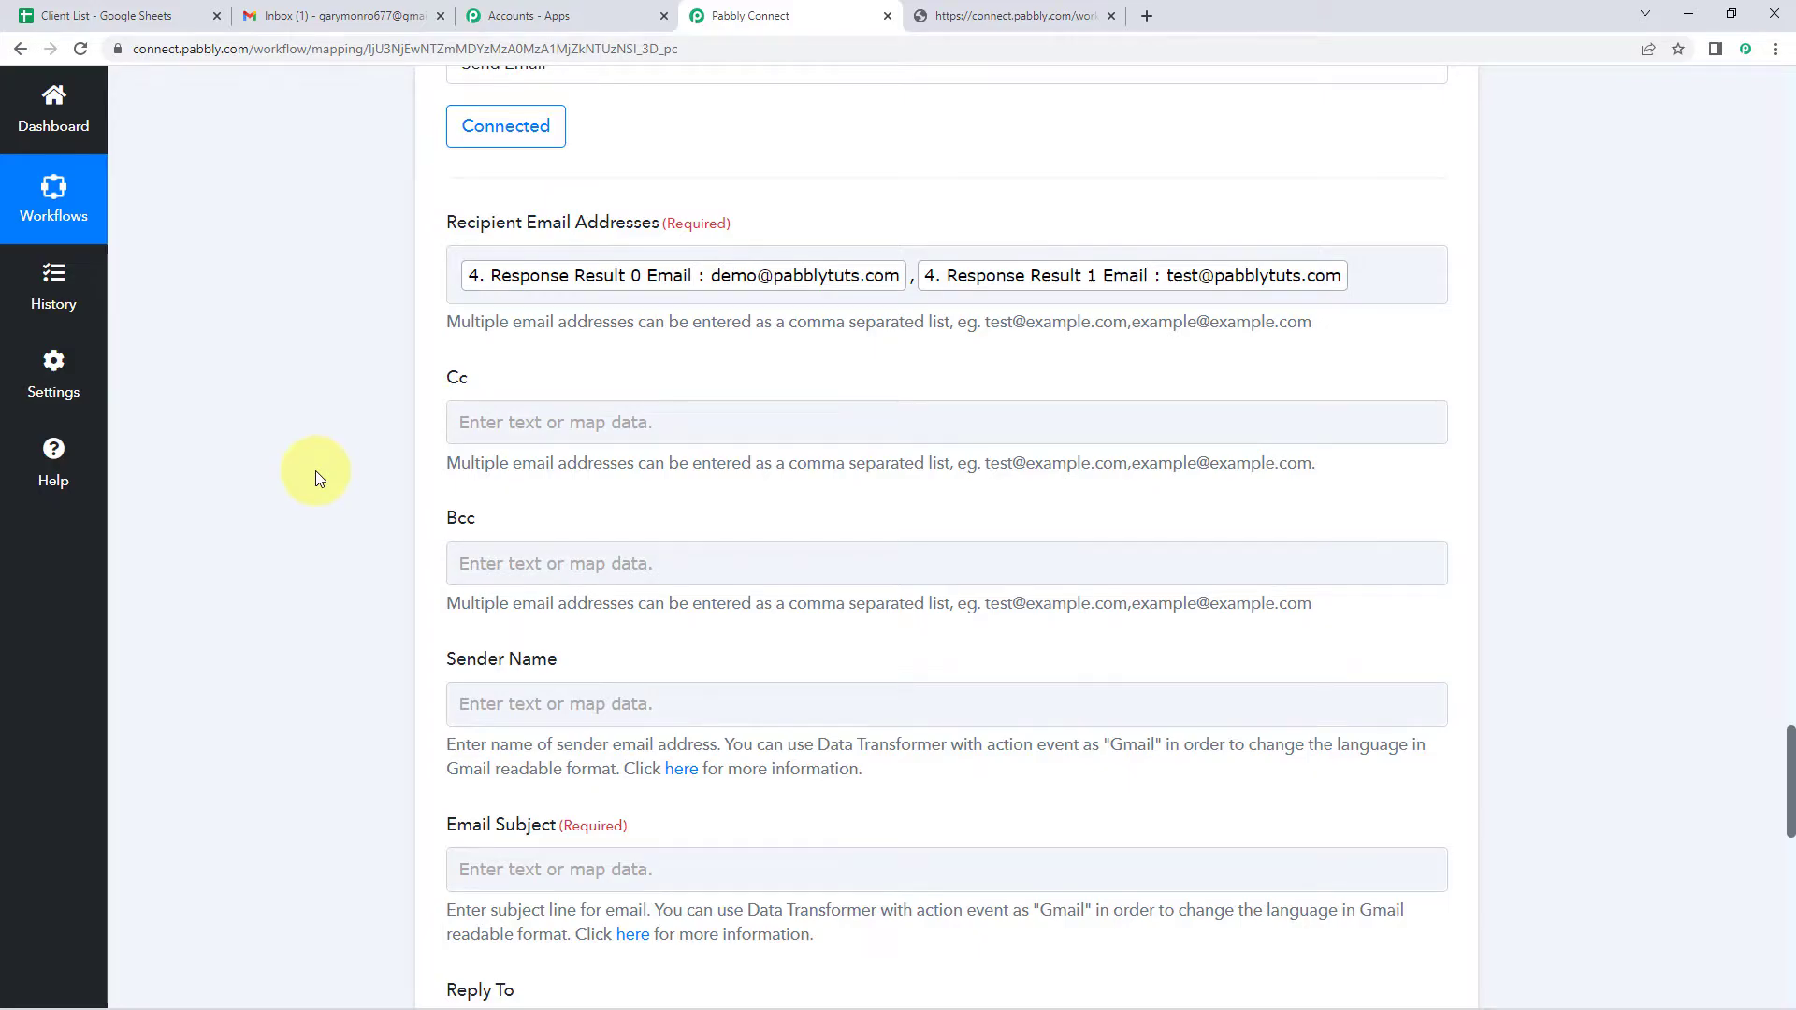
- Set the Gmail action's Sender Name to "Pabbly"
scroll(316, 479, down, 2)
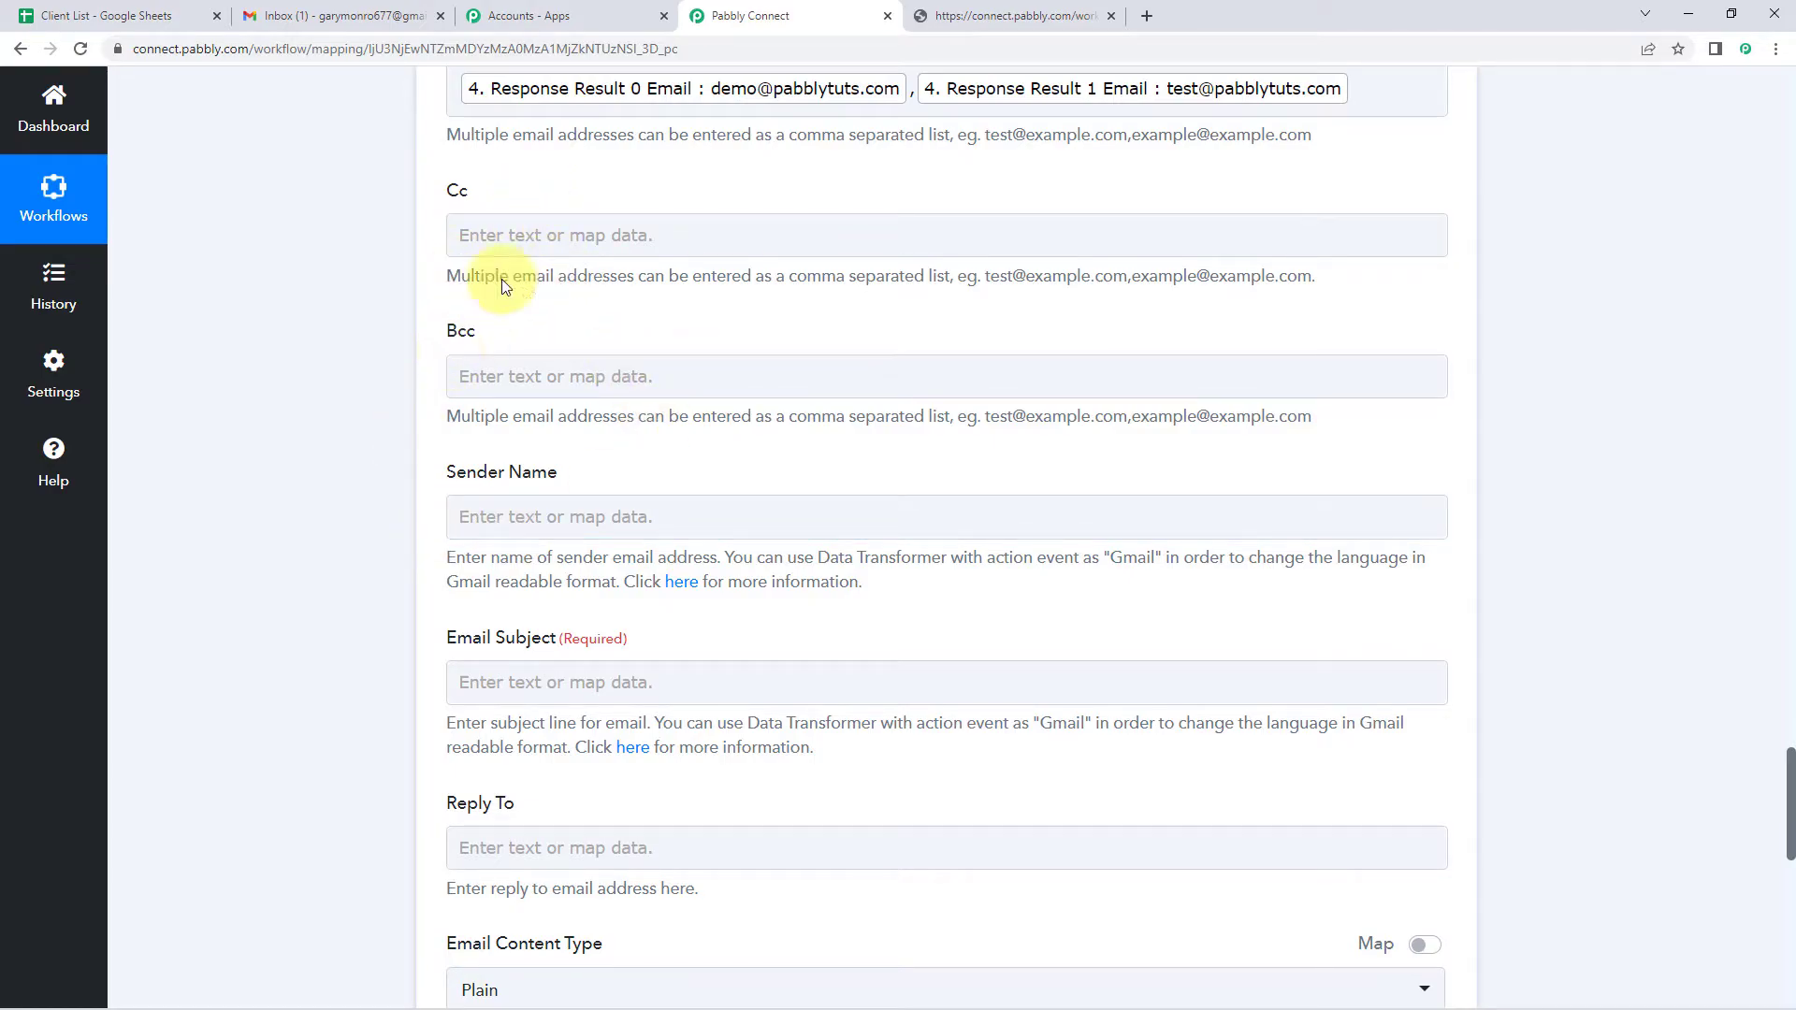
scroll(468, 374, down, 1)
click(533, 424)
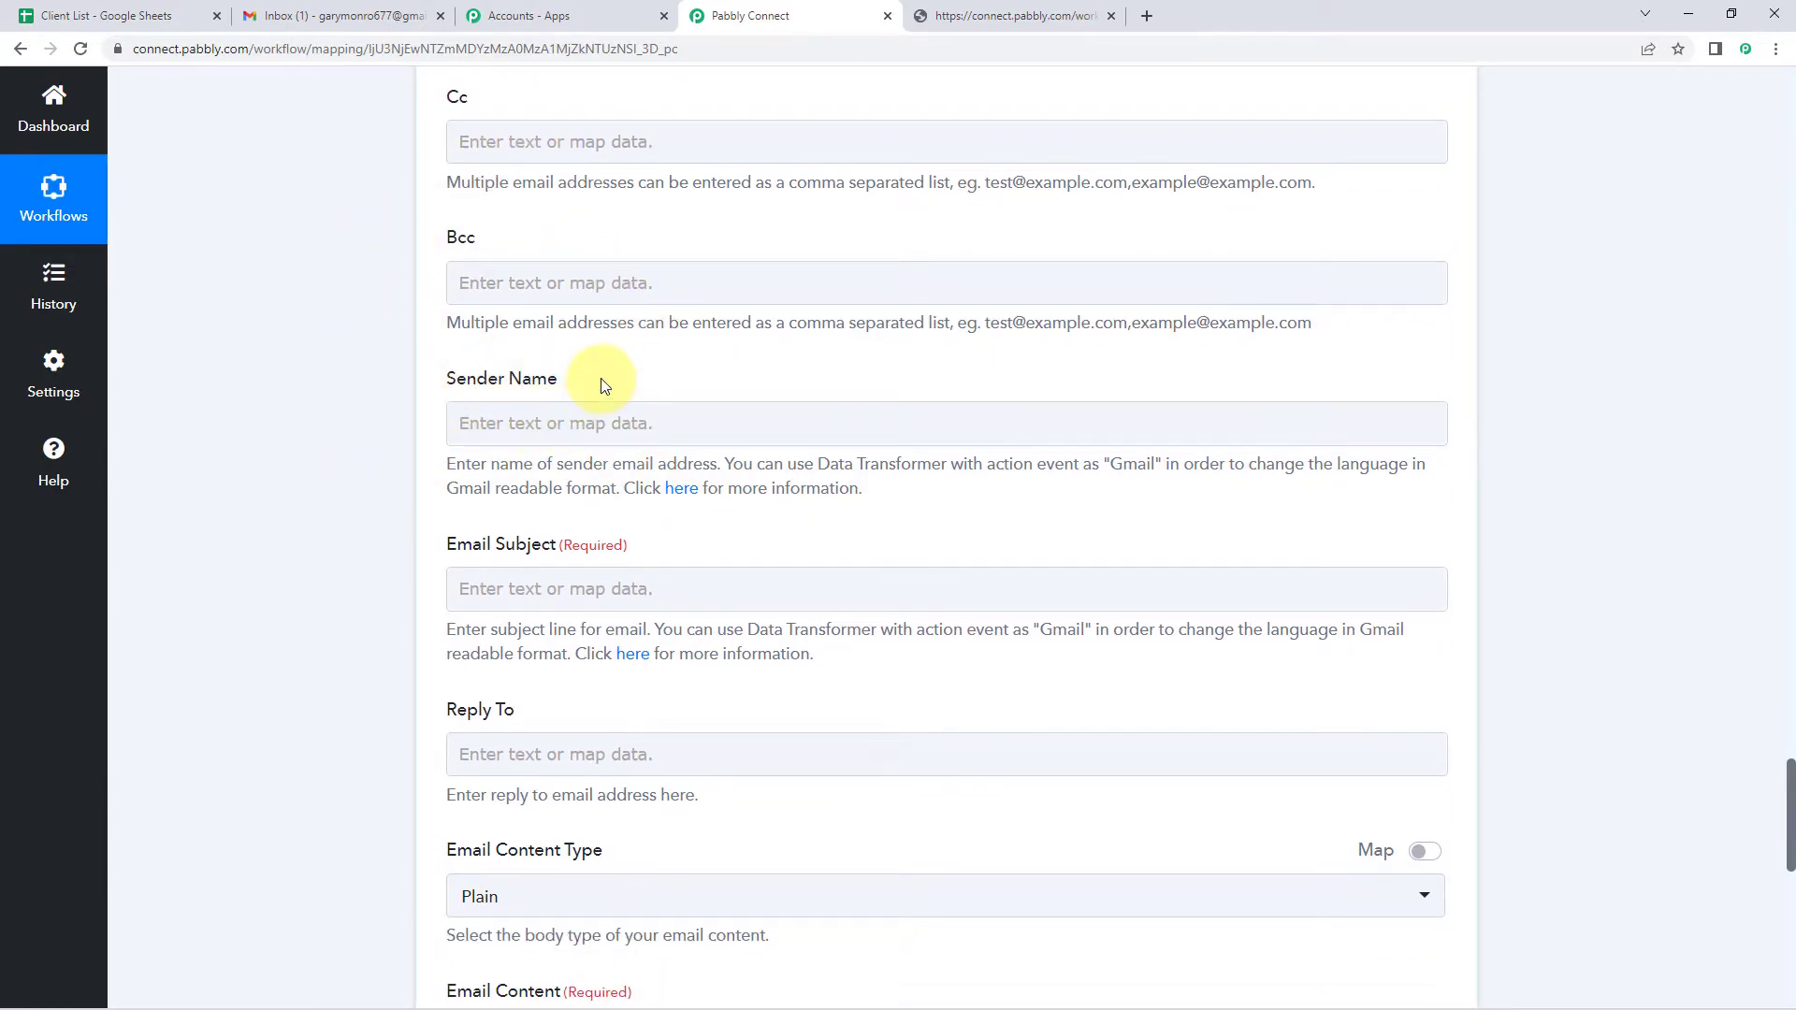
scroll(533, 424, down, 1)
scroll(468, 402, down, 1)
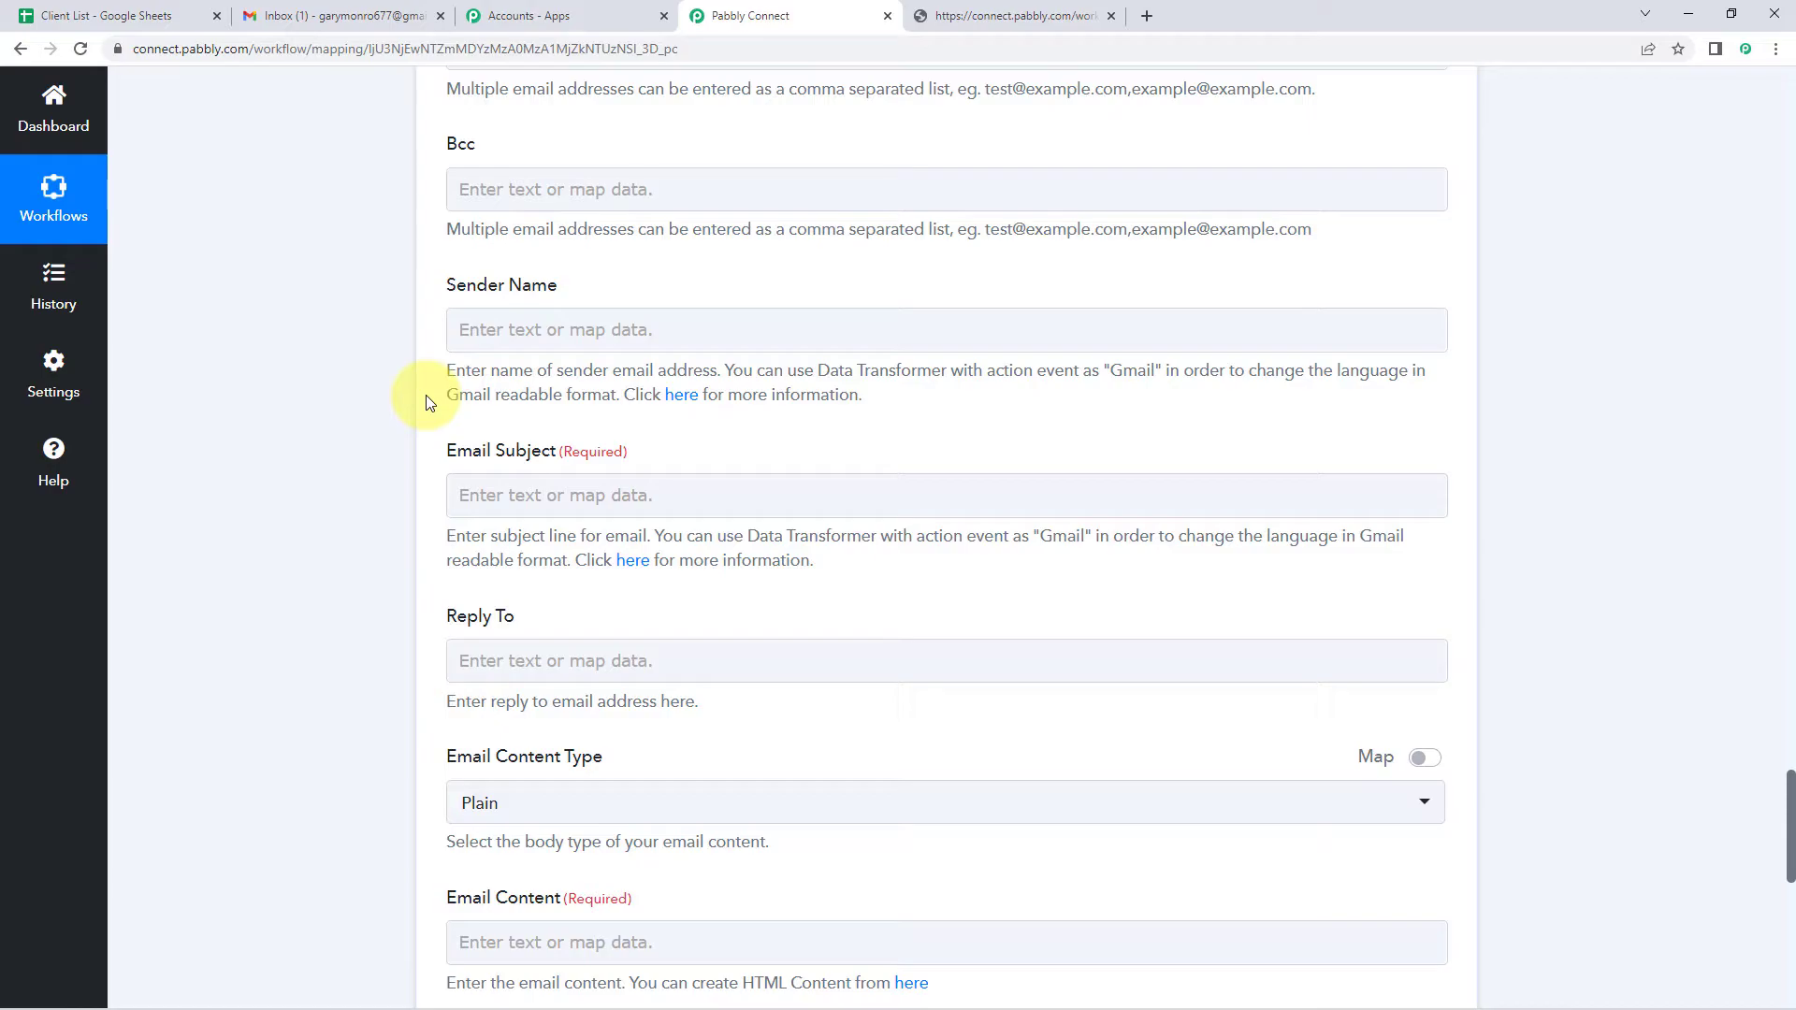
click(535, 328)
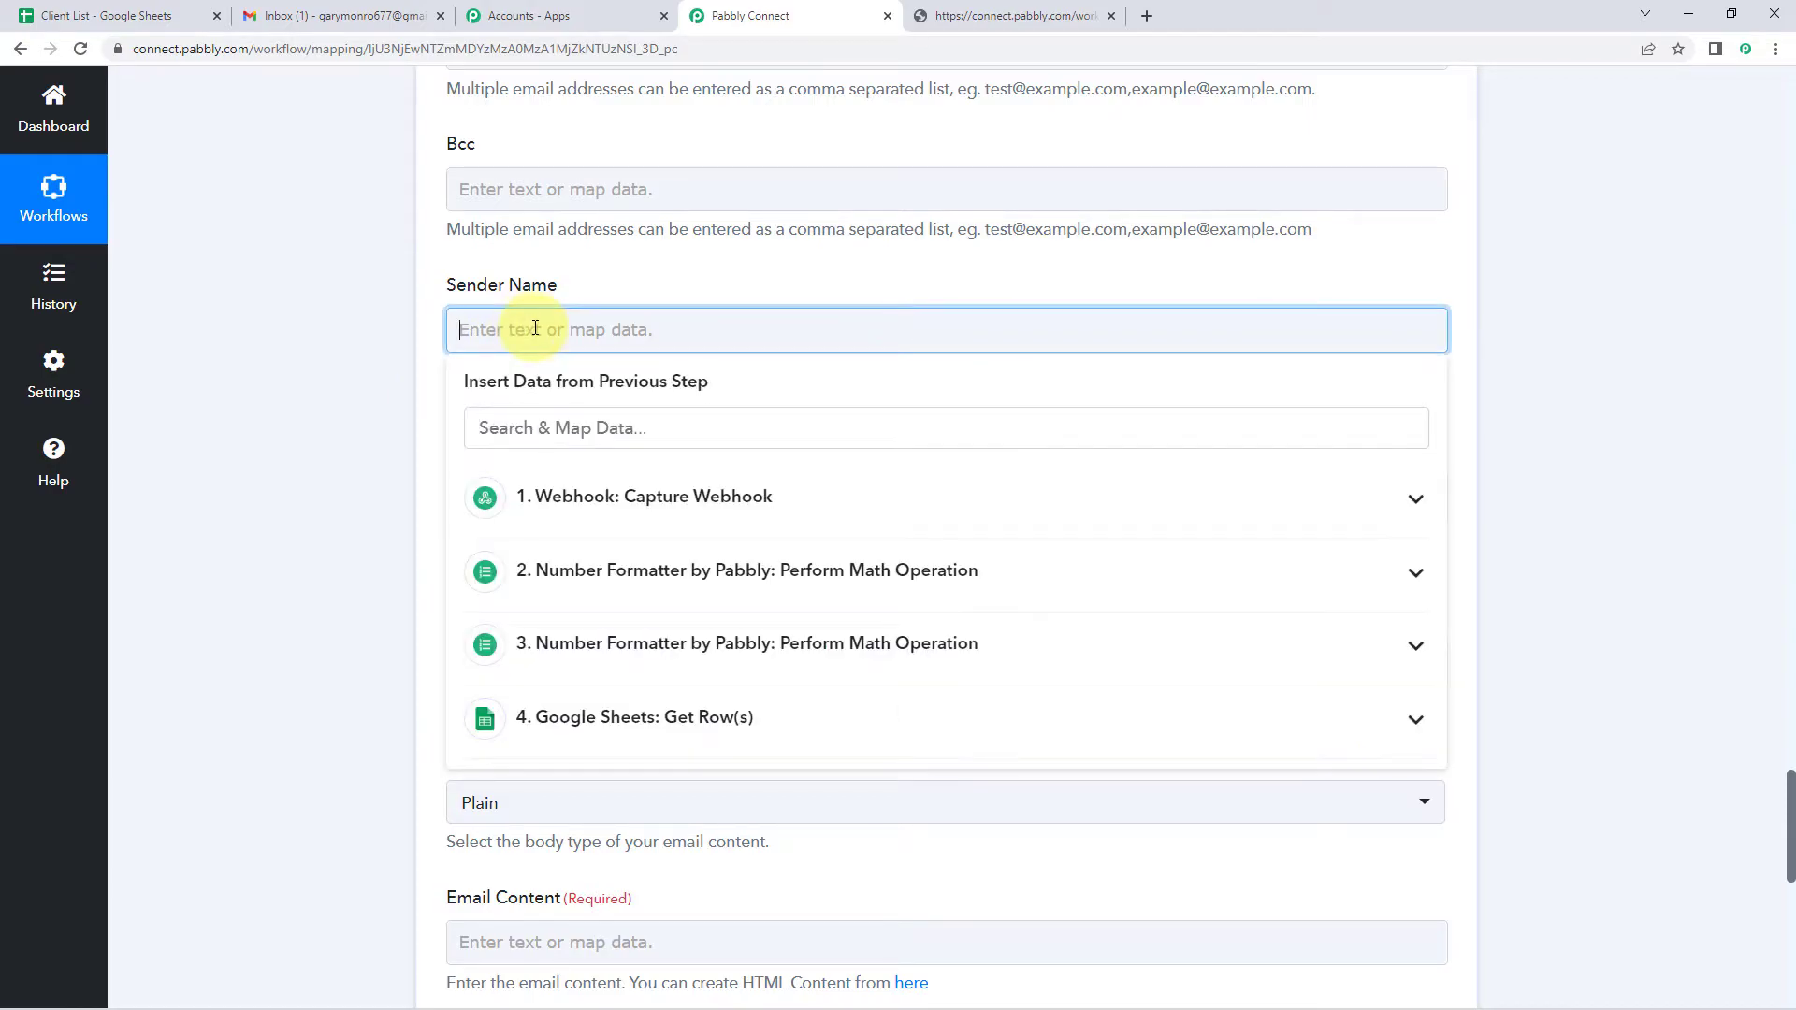
text(Pabbly)
click(288, 483)
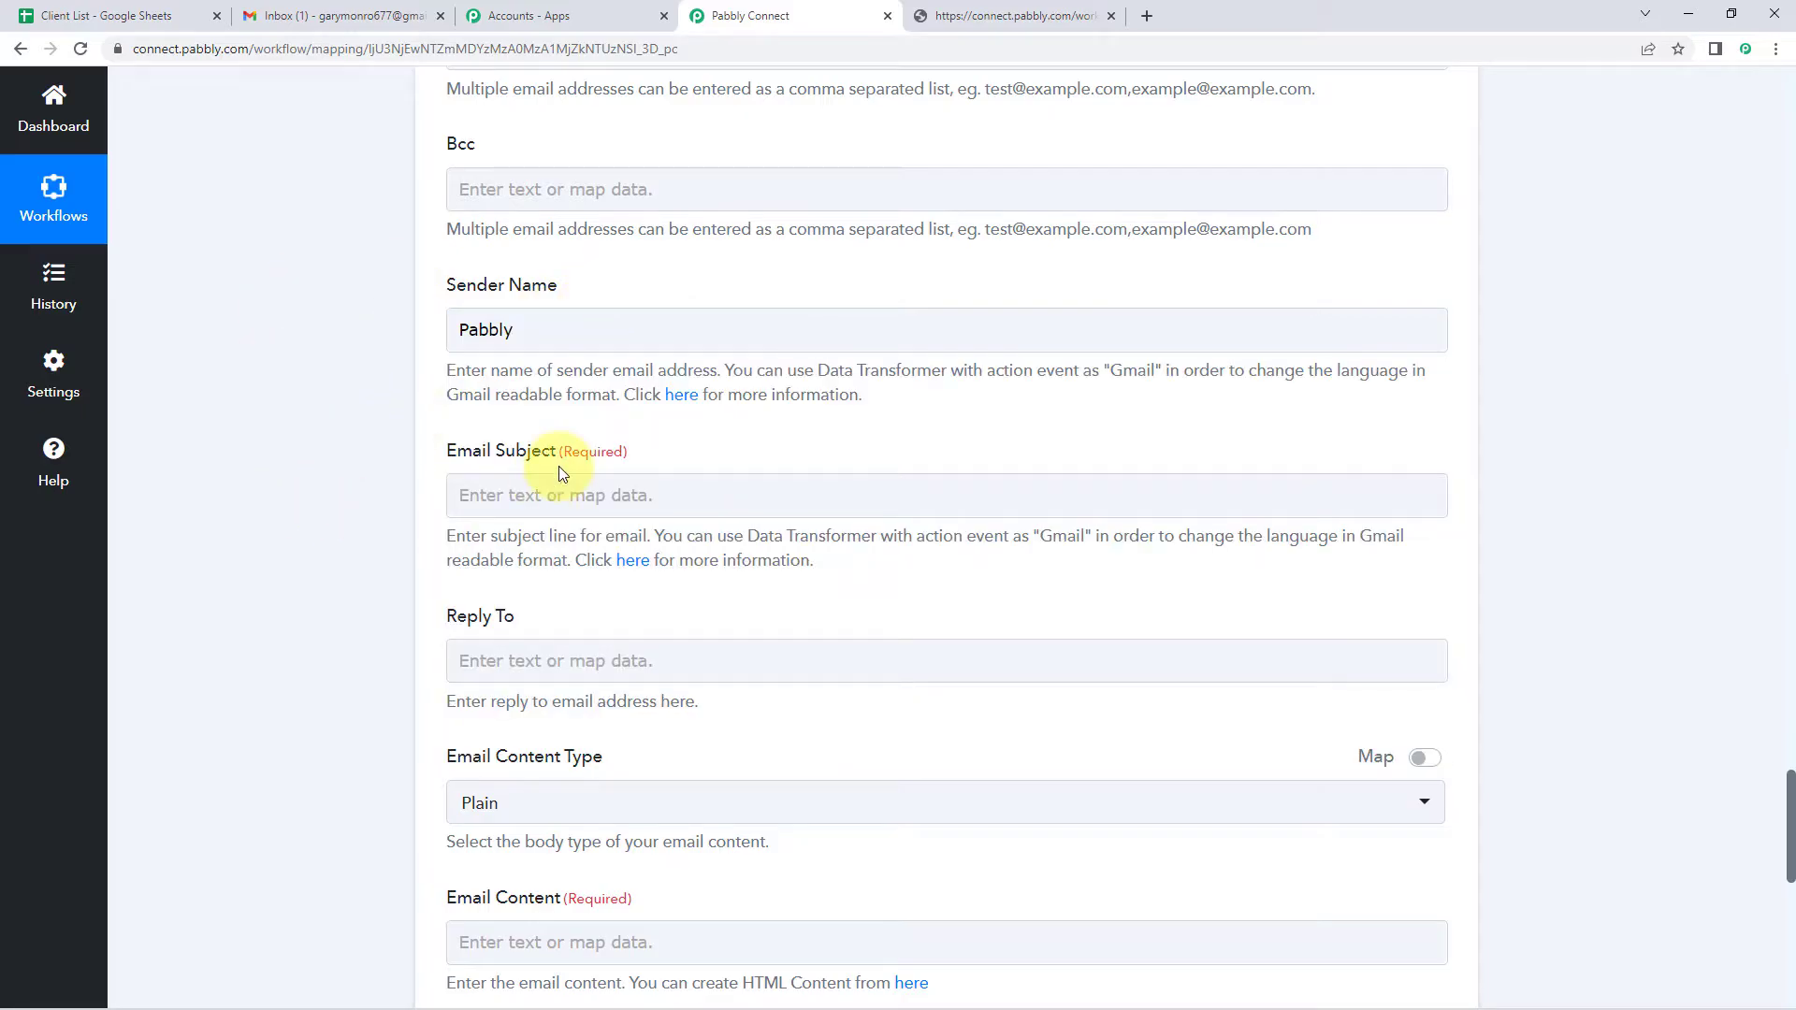
- Enter "Please Share your Feedback" as the Email Subject of the Gmail action
scroll(468, 417, down, 1)
click(603, 404)
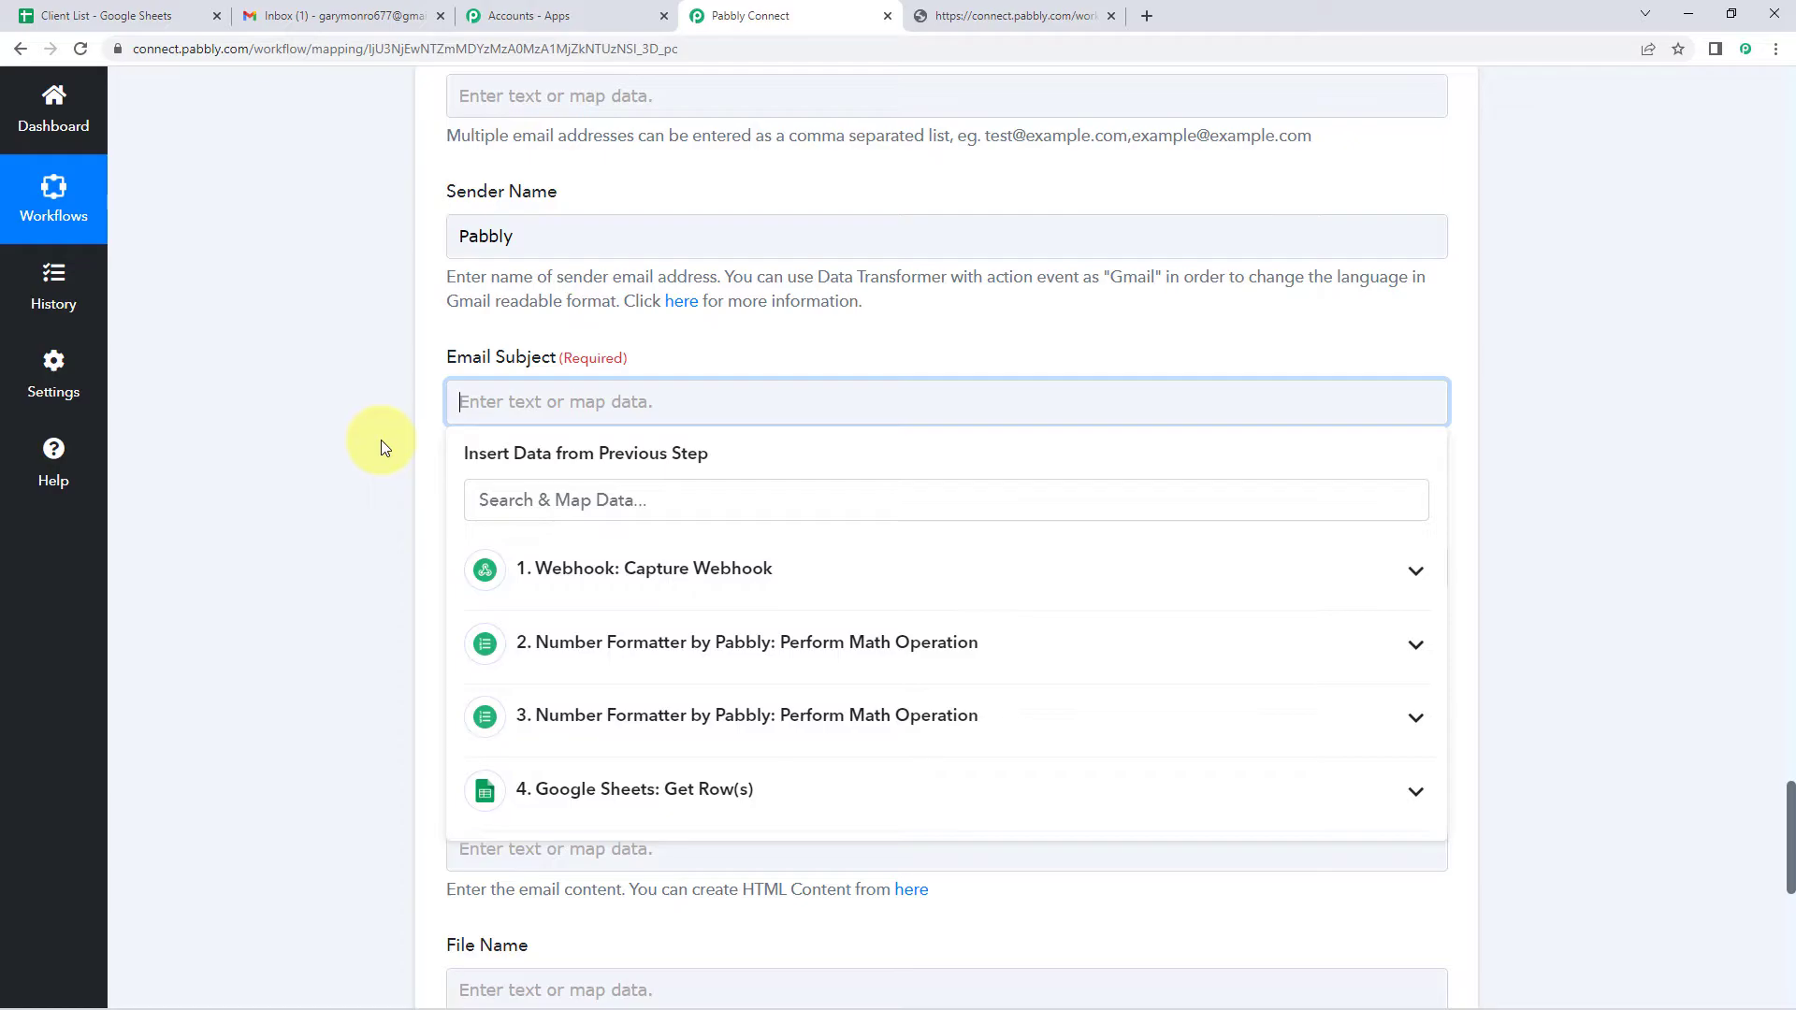
text(Please Share your Feedback)
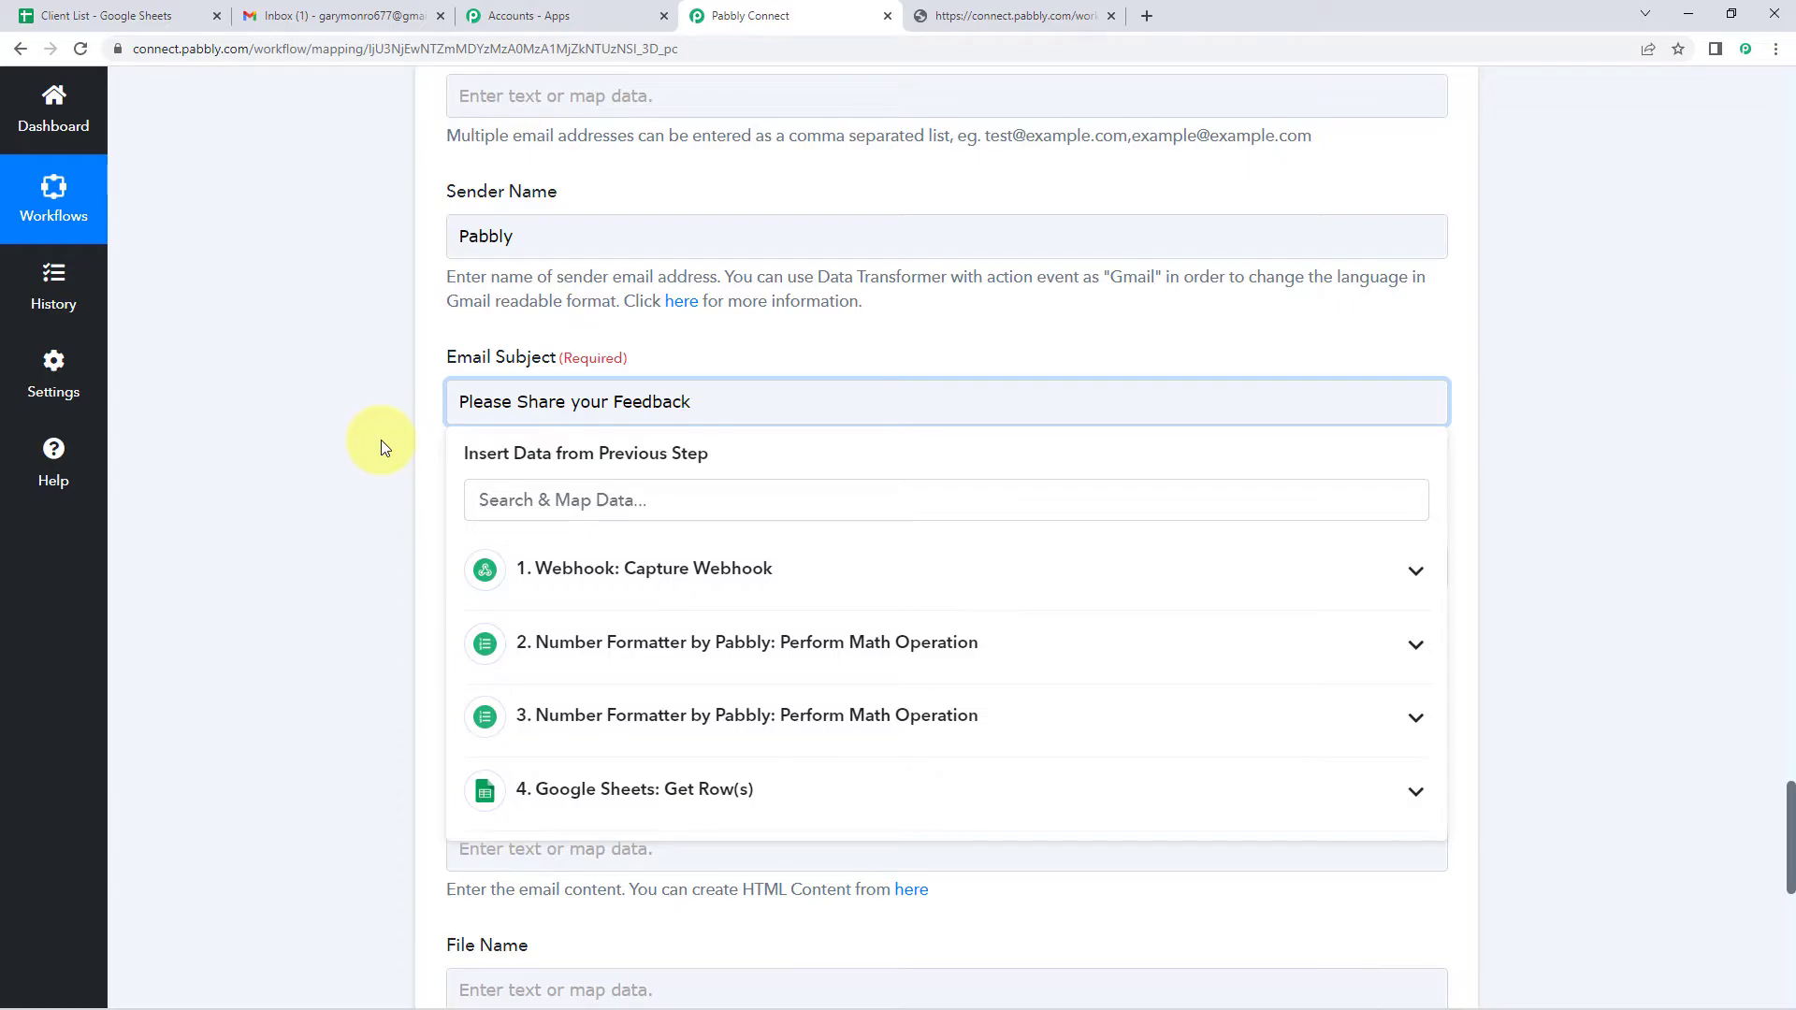
click(380, 447)
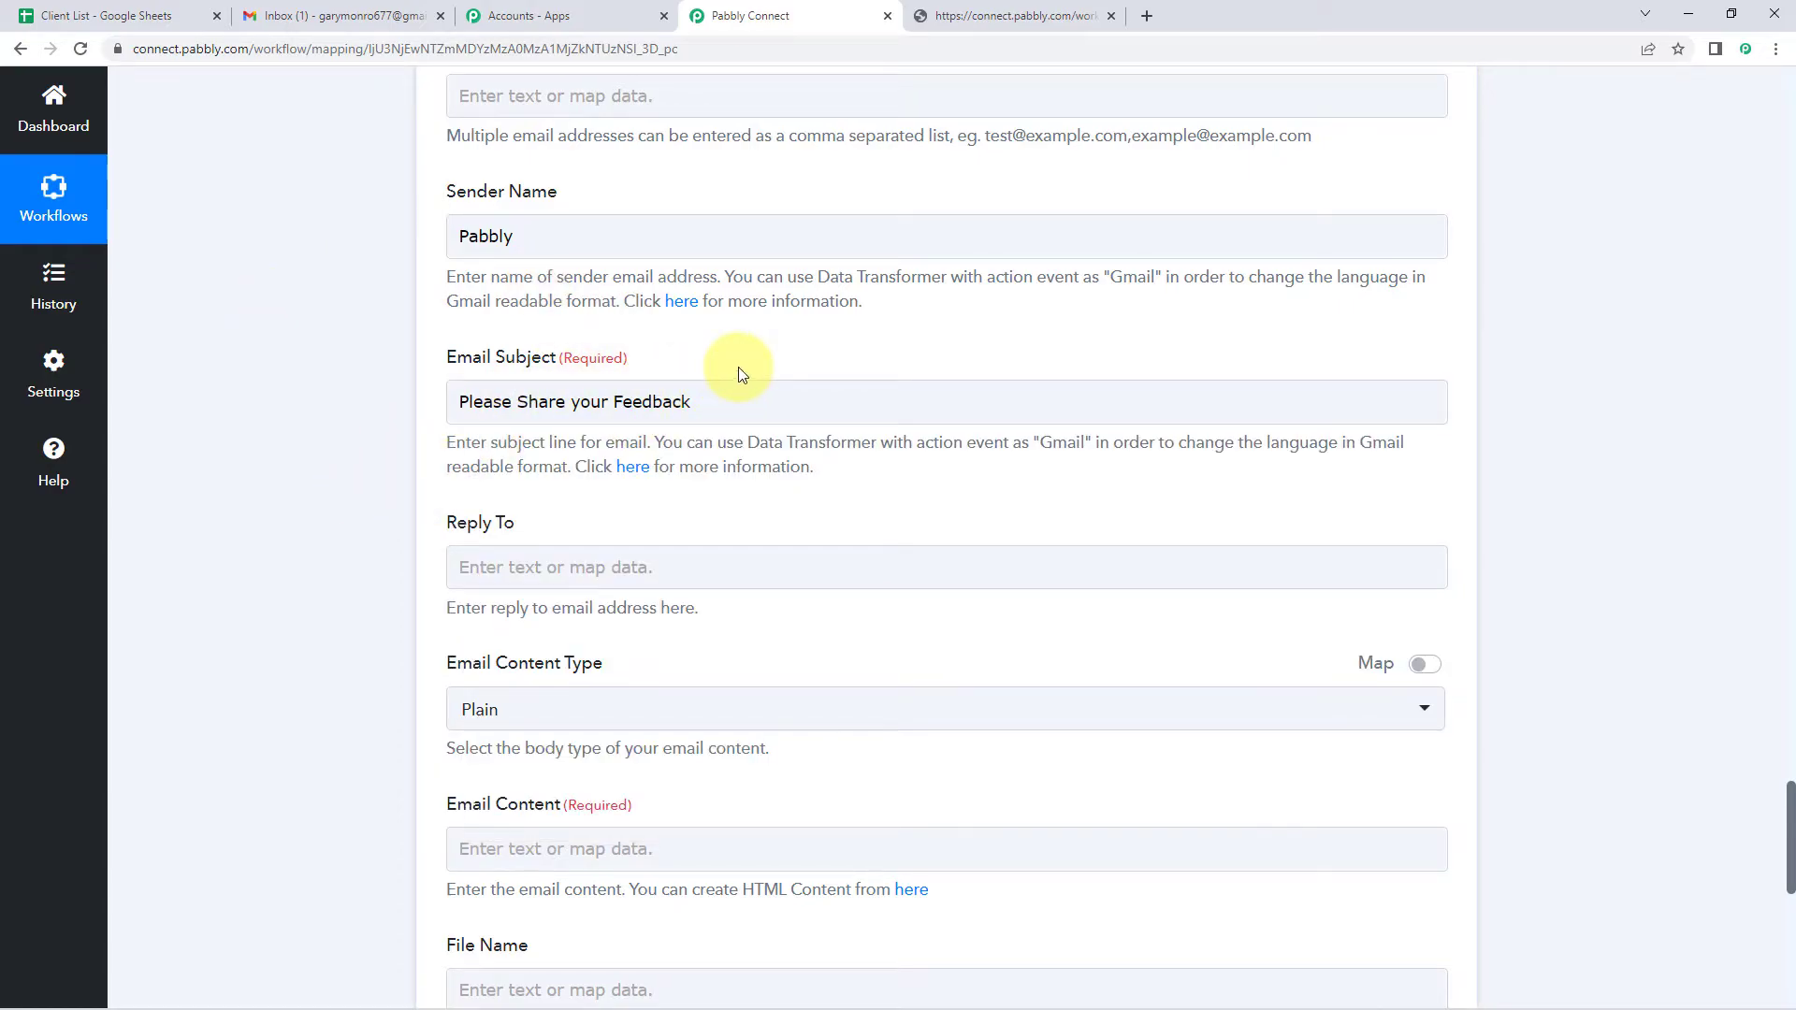
click(716, 399)
- Choose Plain as the Email Content Type and leave Reply To blank
scroll(716, 399, down, 3)
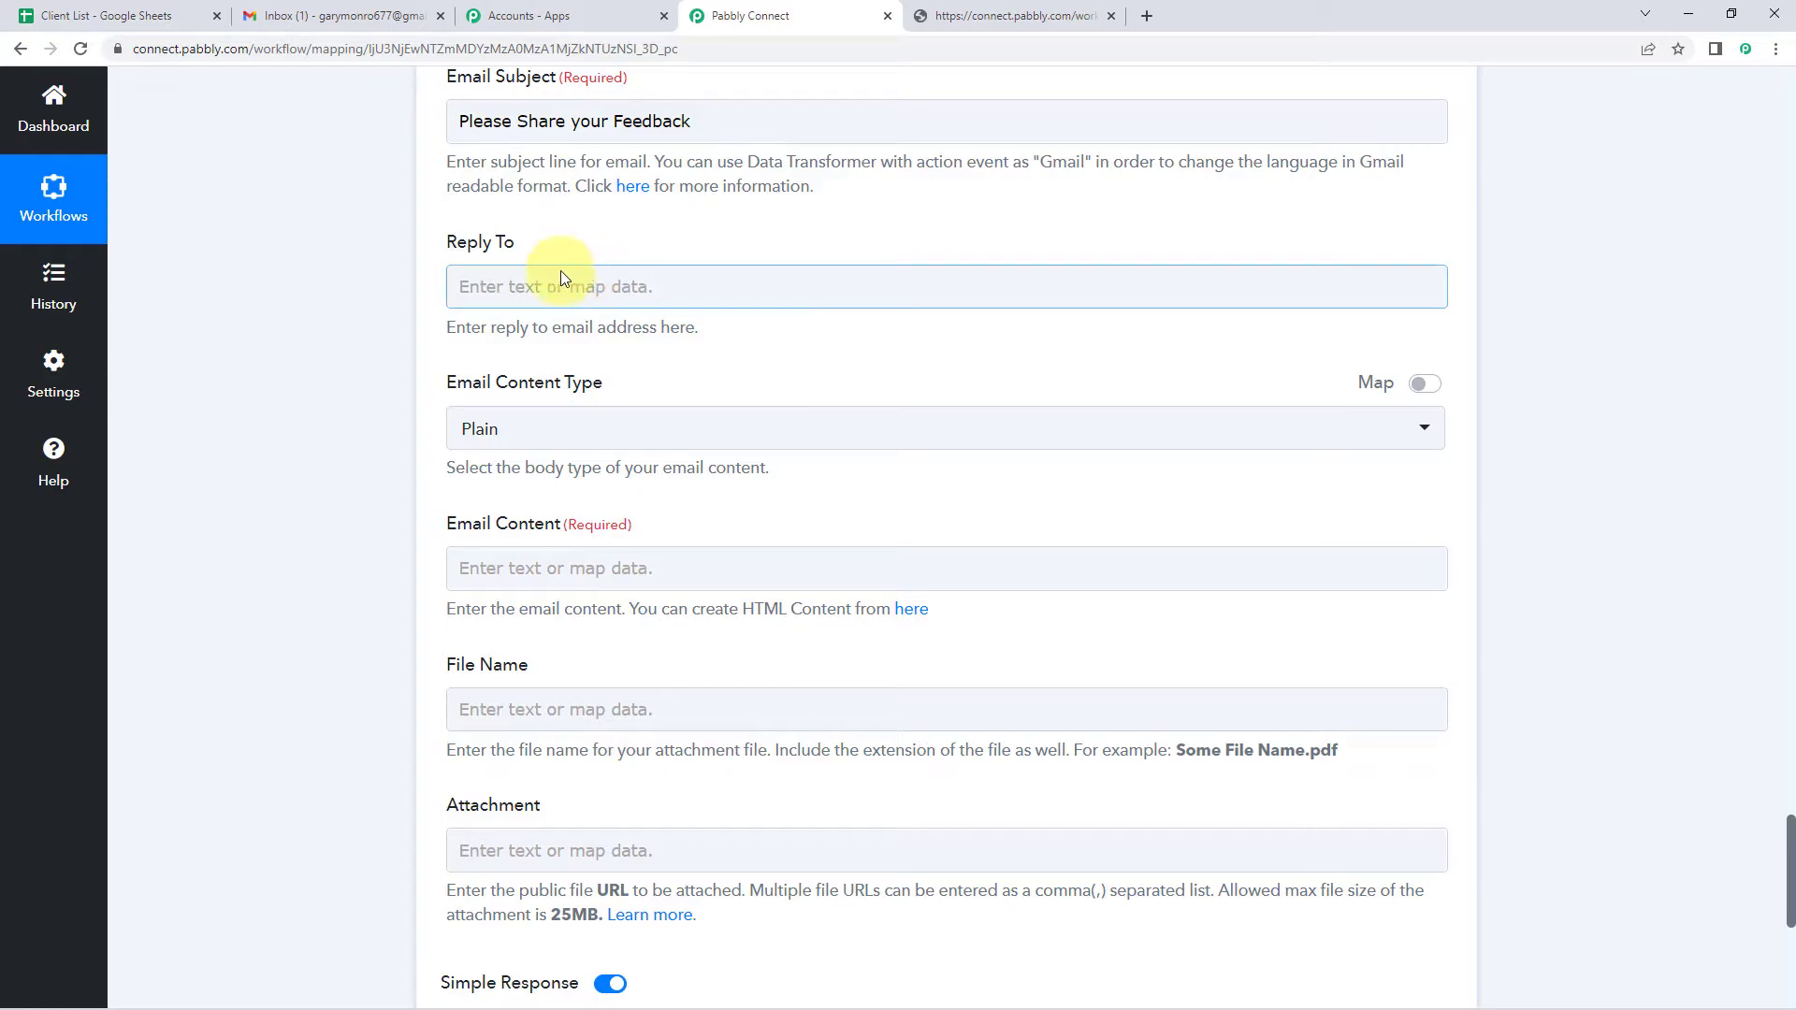
scroll(586, 280, down, 1)
click(622, 348)
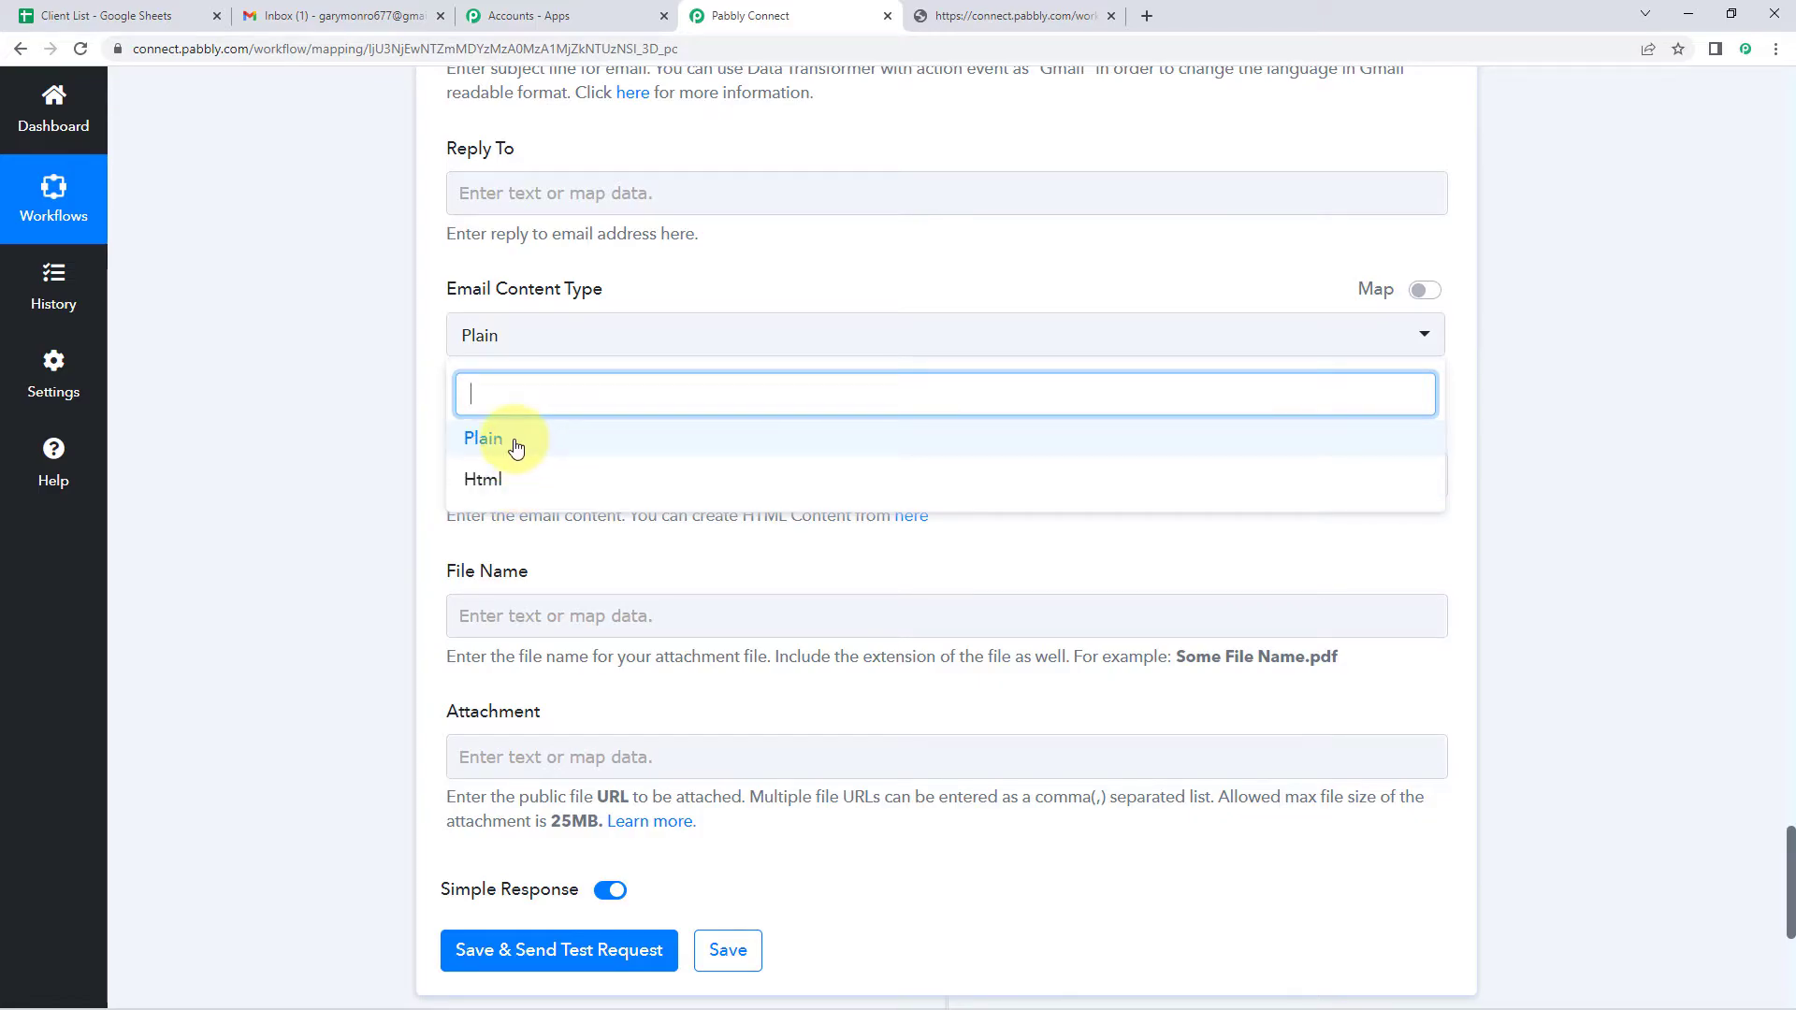
click(516, 447)
scroll(693, 406, down, 1)
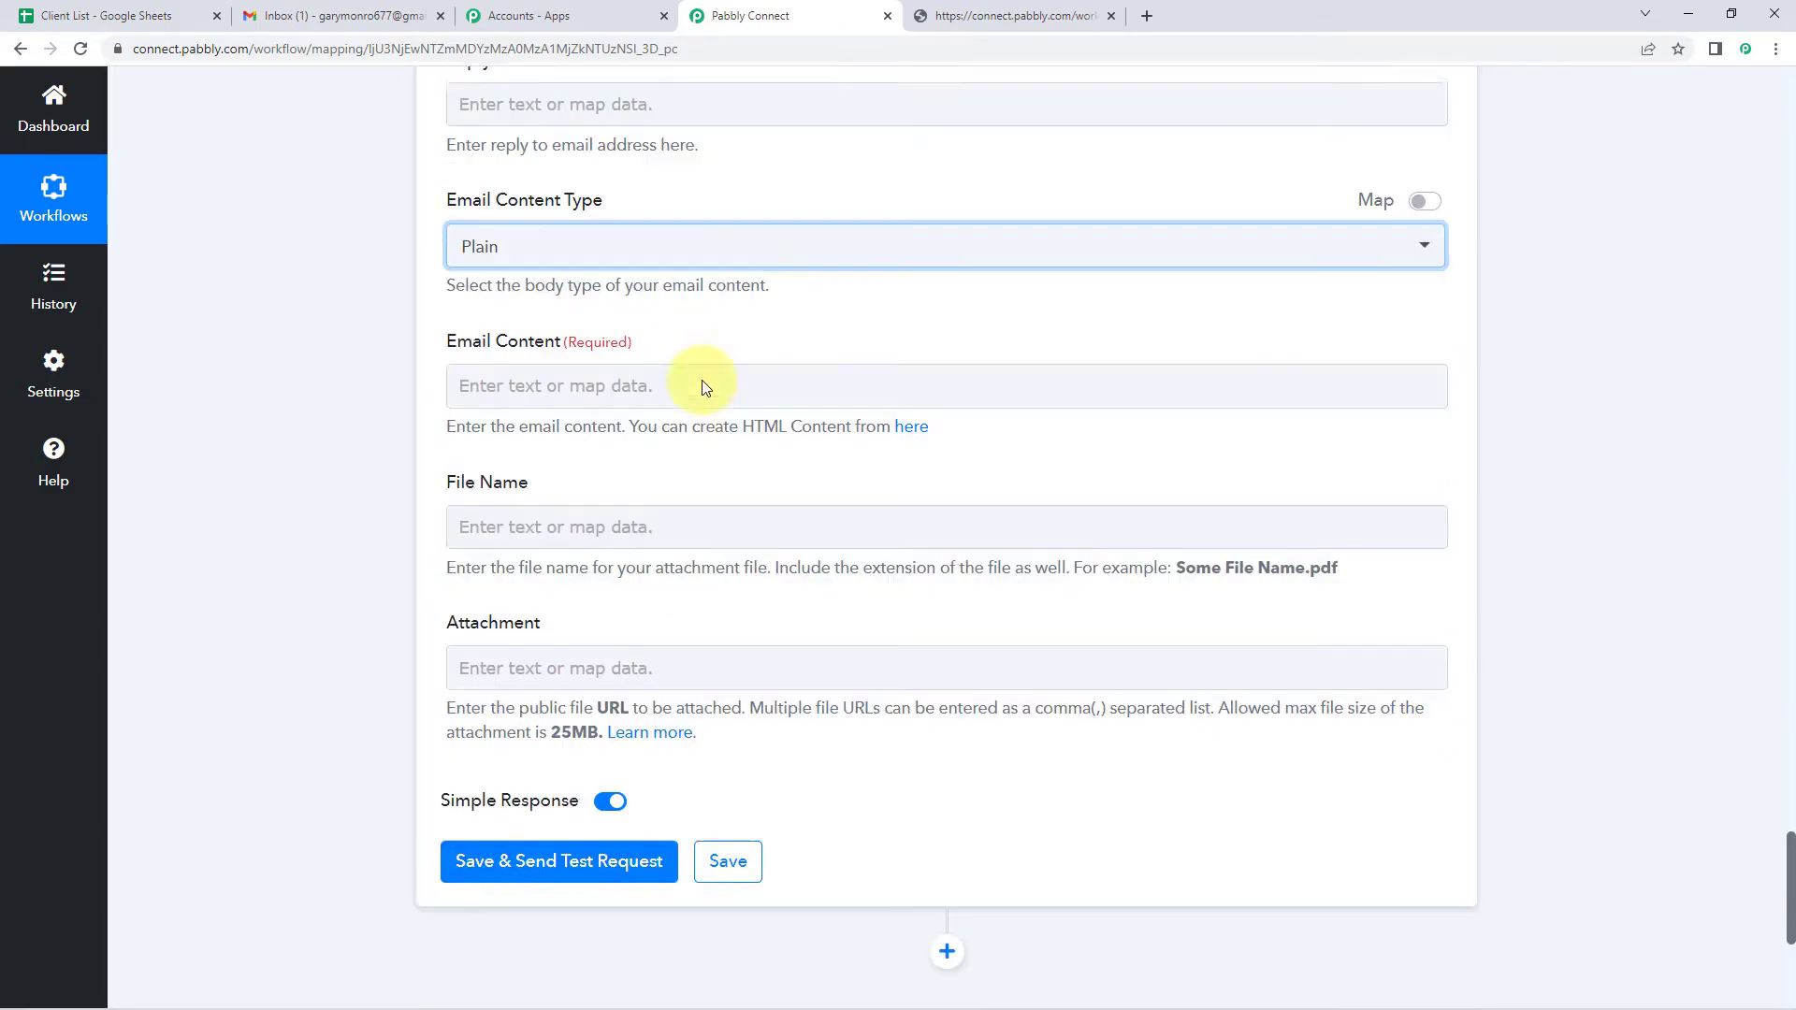
- Begin the Email Content with "Hello," and the line "You have been a great customer to us."
click(604, 382)
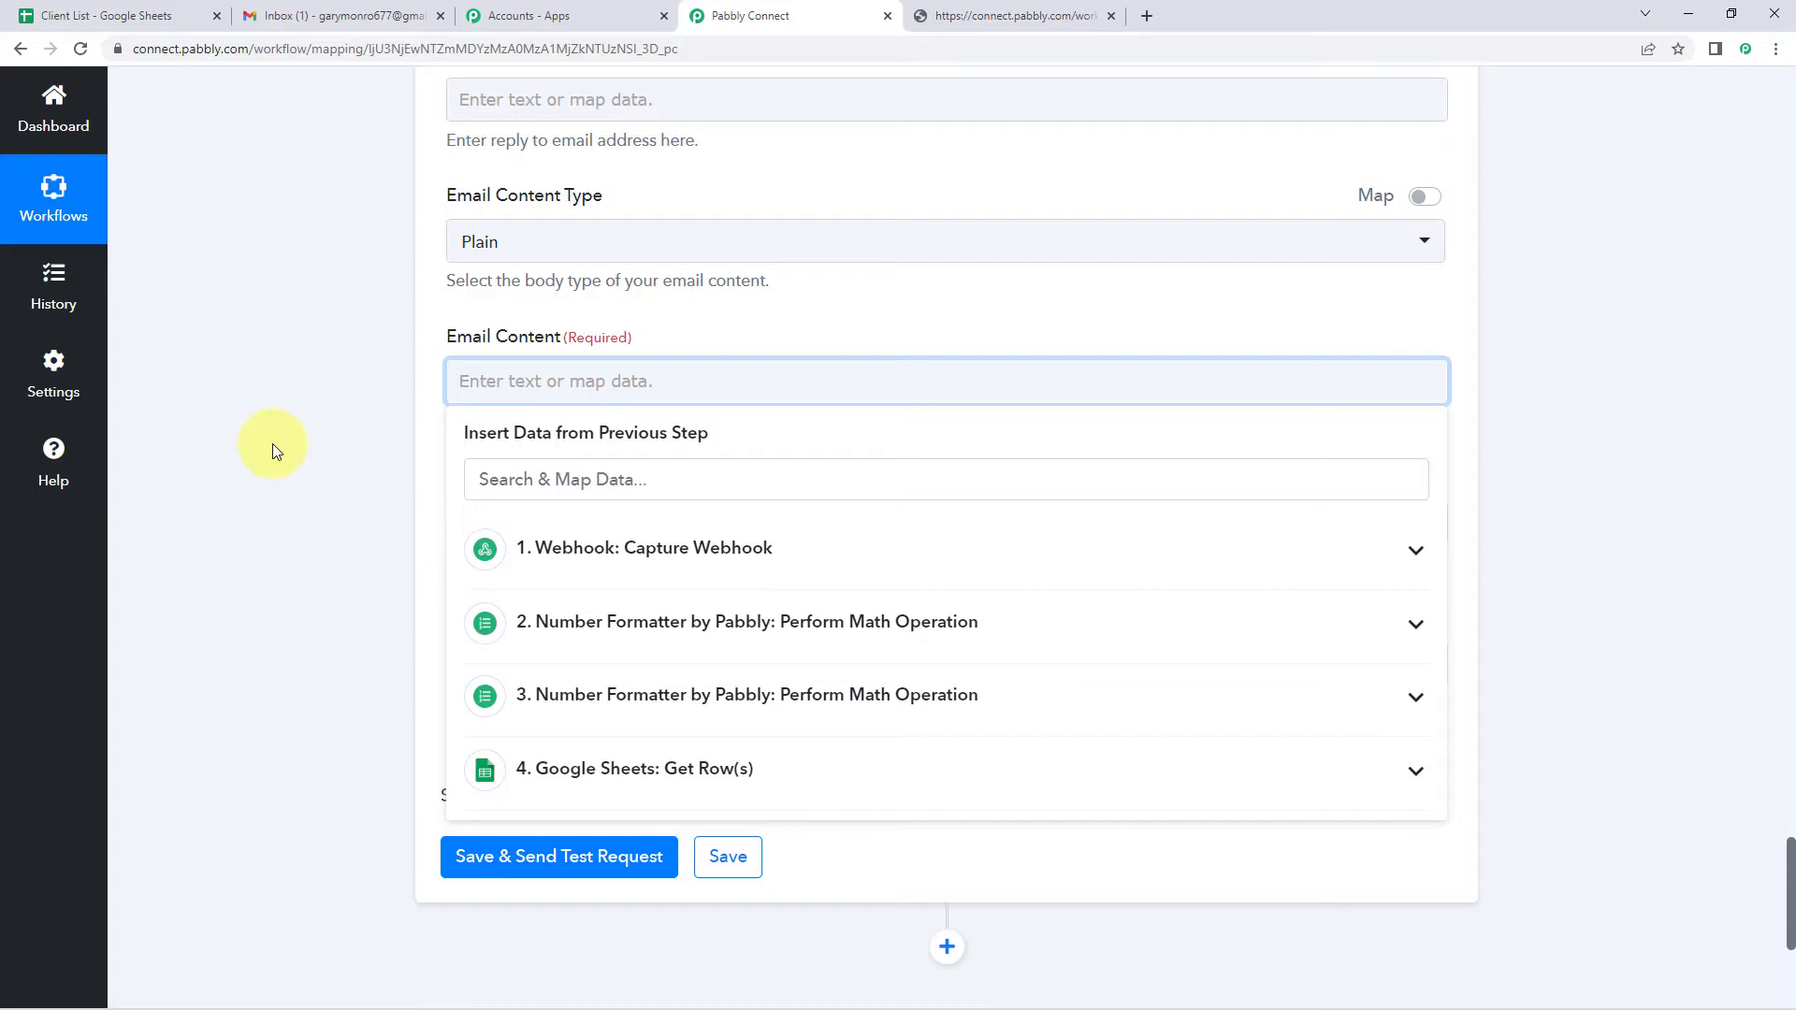
text(Hello,)
key(Return)
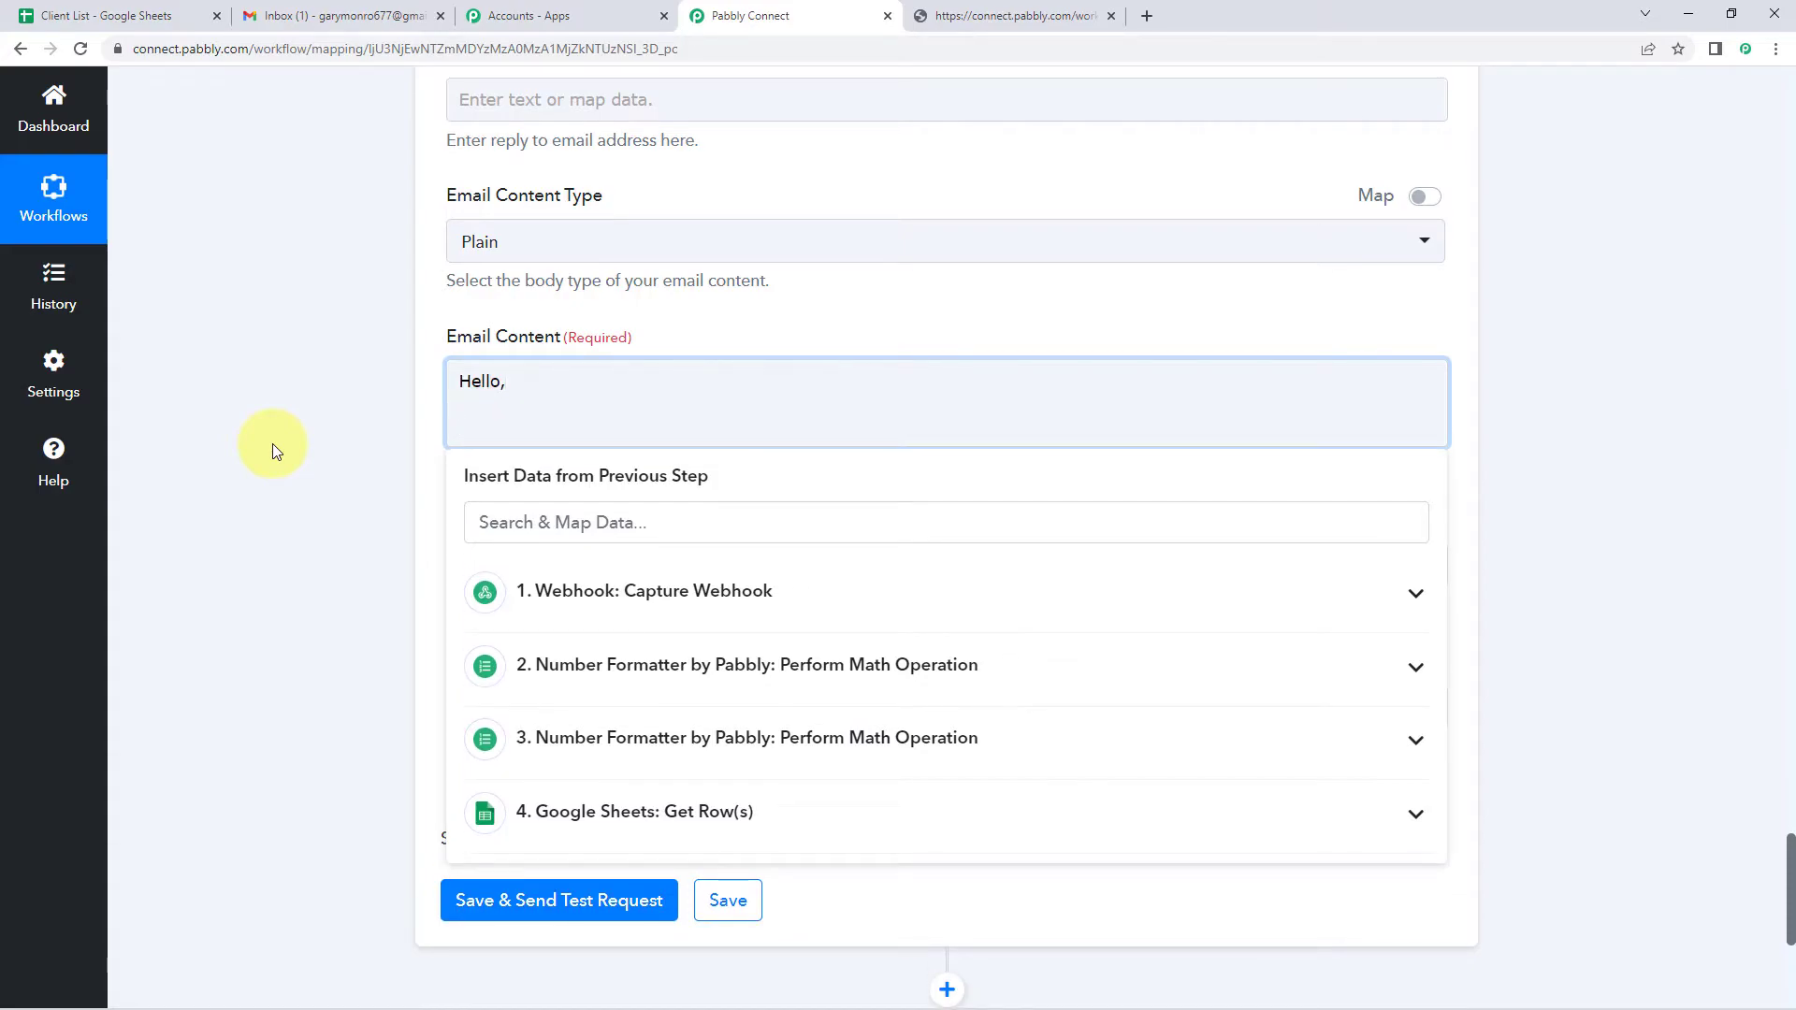
text(You have been a great customer to us.)
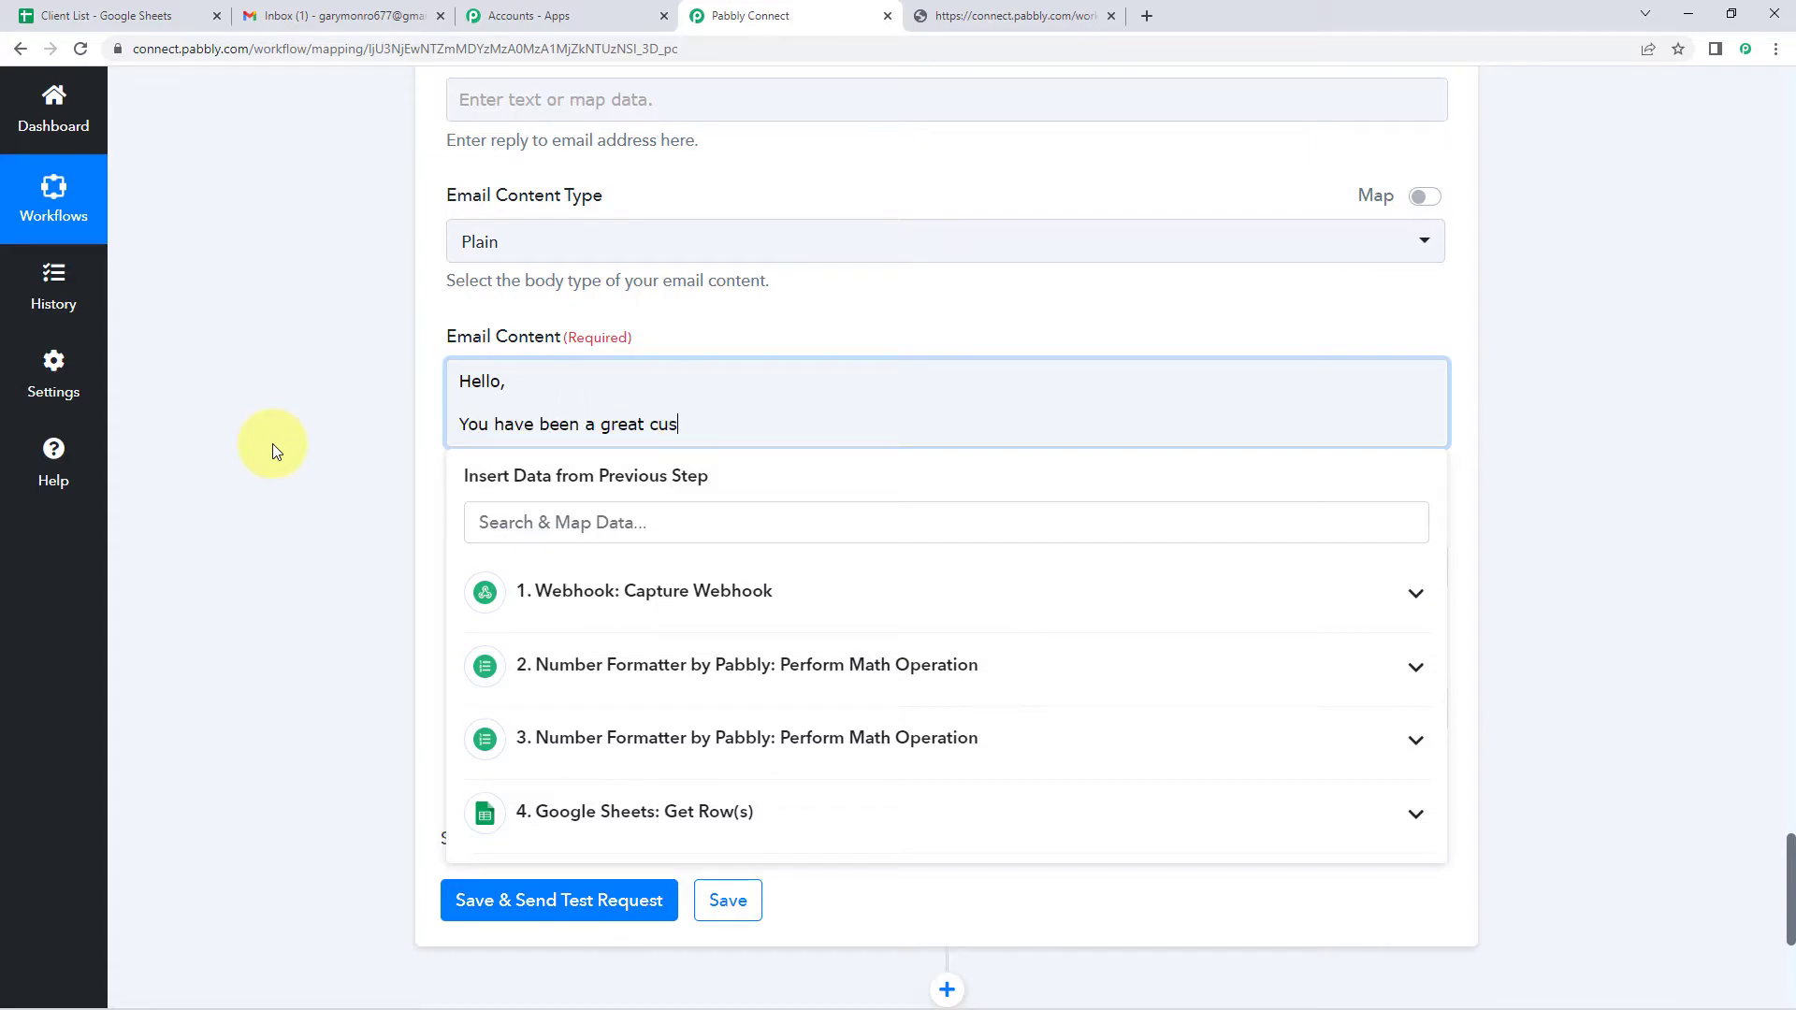
key(Return)
text(We would like to sa)
key(BackSpace)
key(BackSpace)
text(ask you to share your experience o)
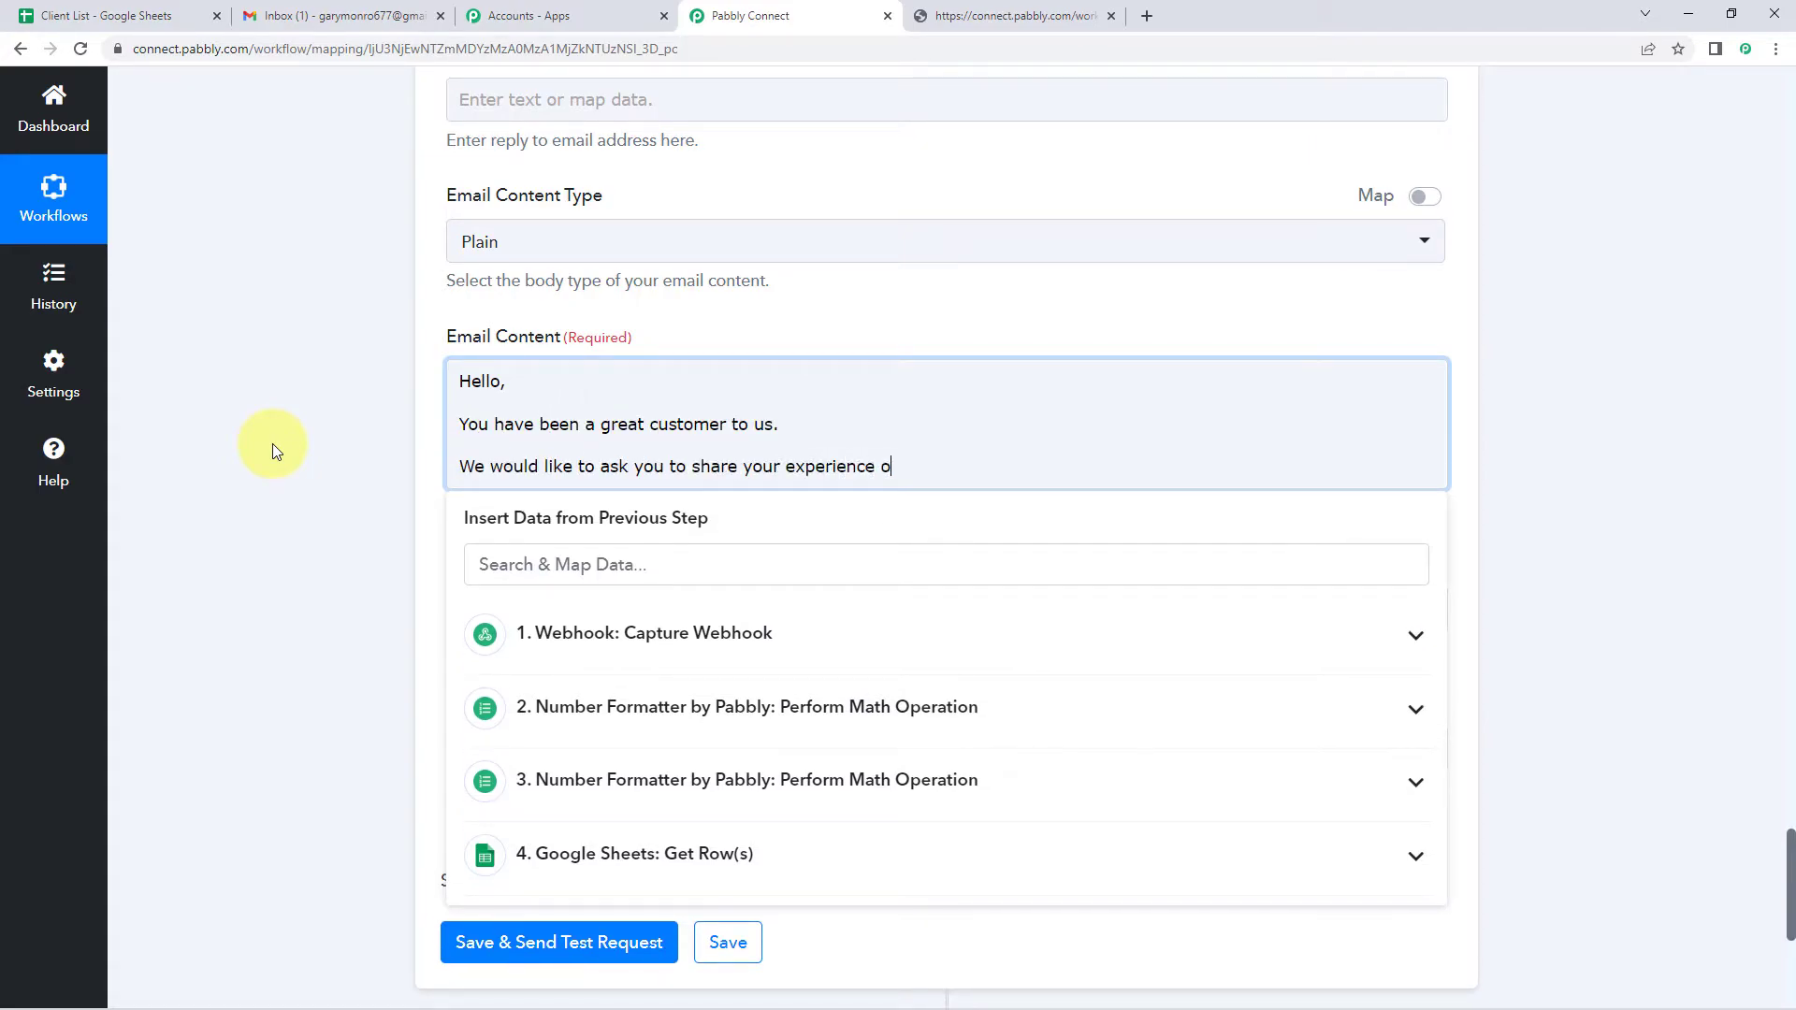
text(n our Google My Business Page.)
key(Return)
text(Link: www.)
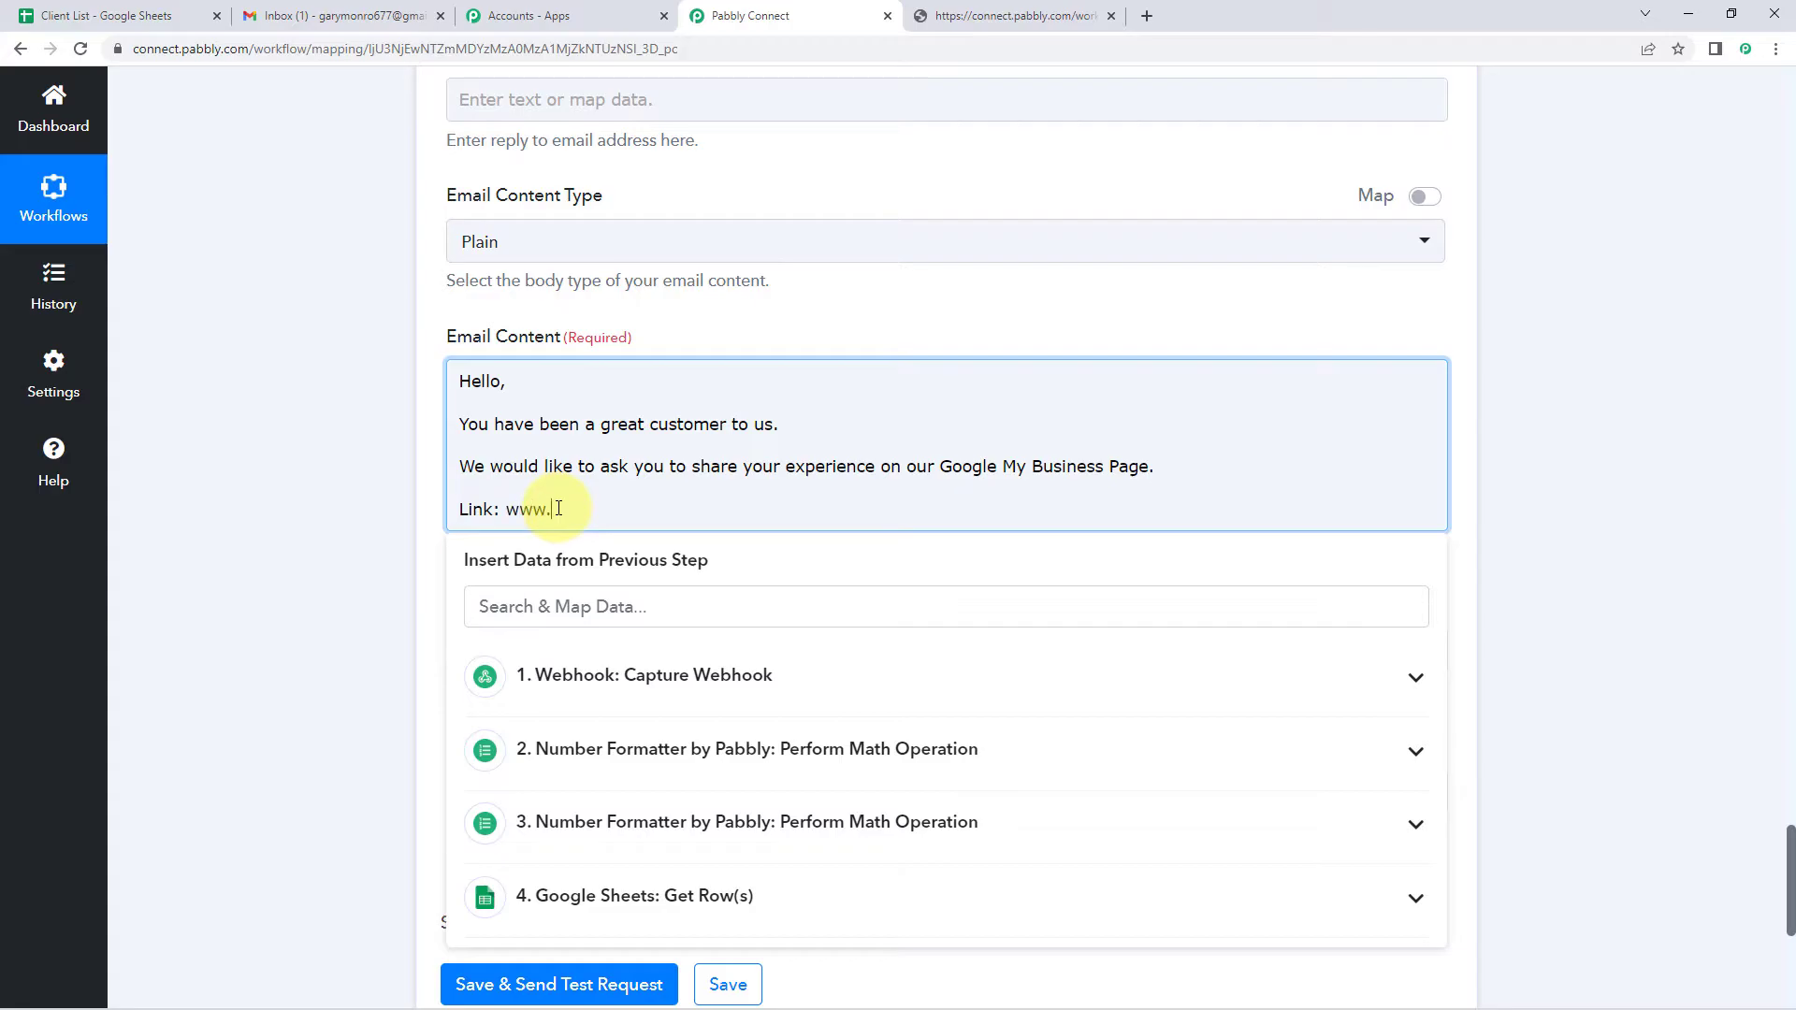
drag(939, 466, 1152, 467)
text(website.  Link: www.pa)
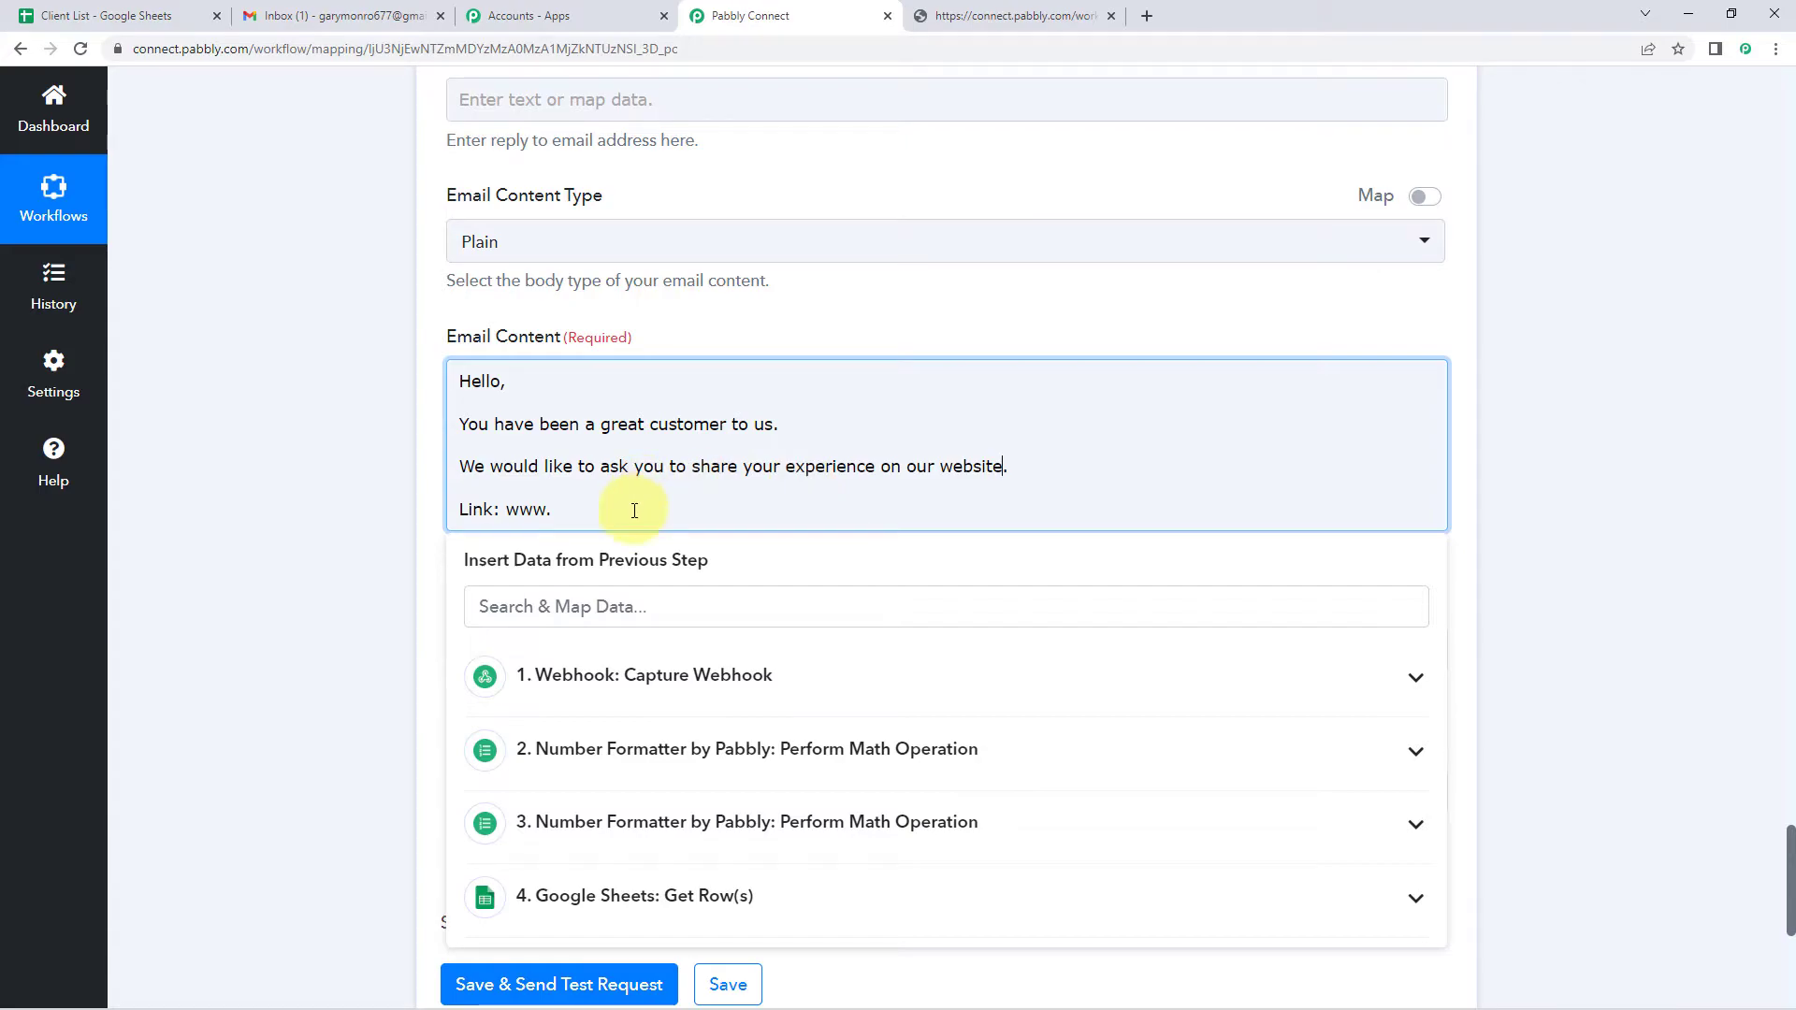
text(bbly.com)
- Check the client list sheet and the Get Row(s) values available for mapping into the email content
click(58, 16)
click(756, 11)
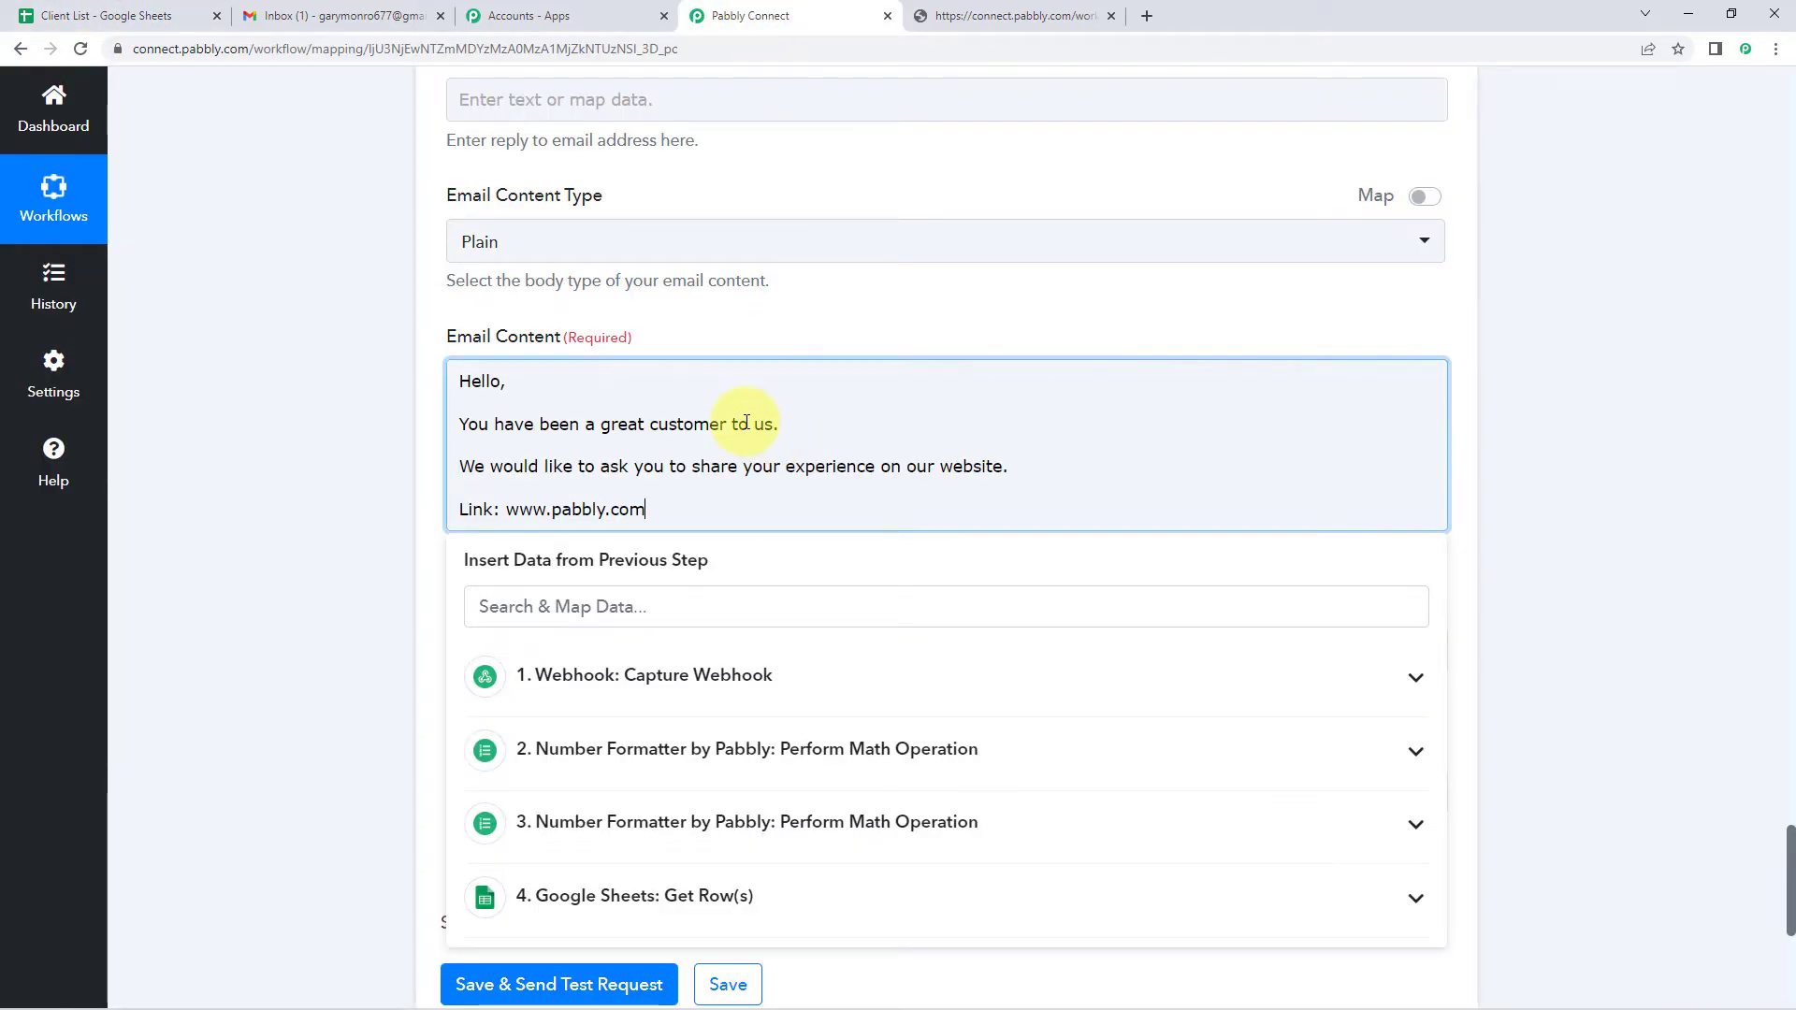
scroll(655, 608, down, 2)
click(687, 708)
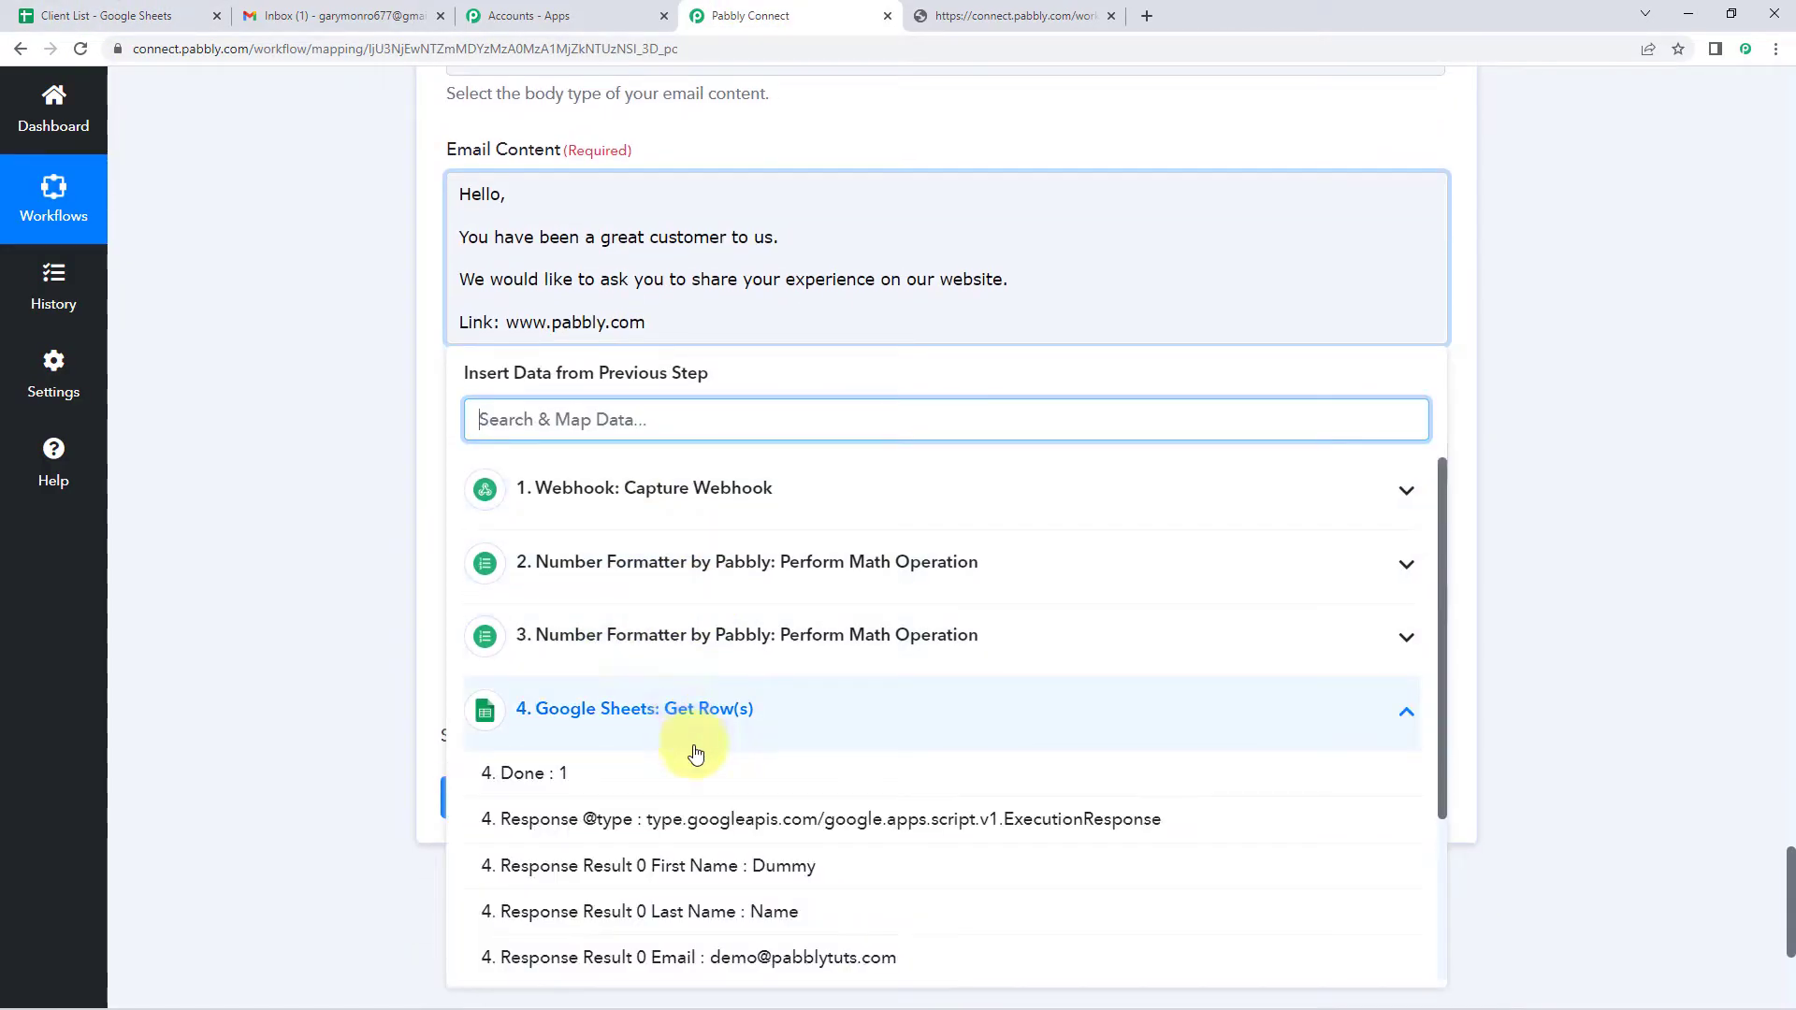
scroll(599, 776, down, 2)
click(349, 502)
click(673, 329)
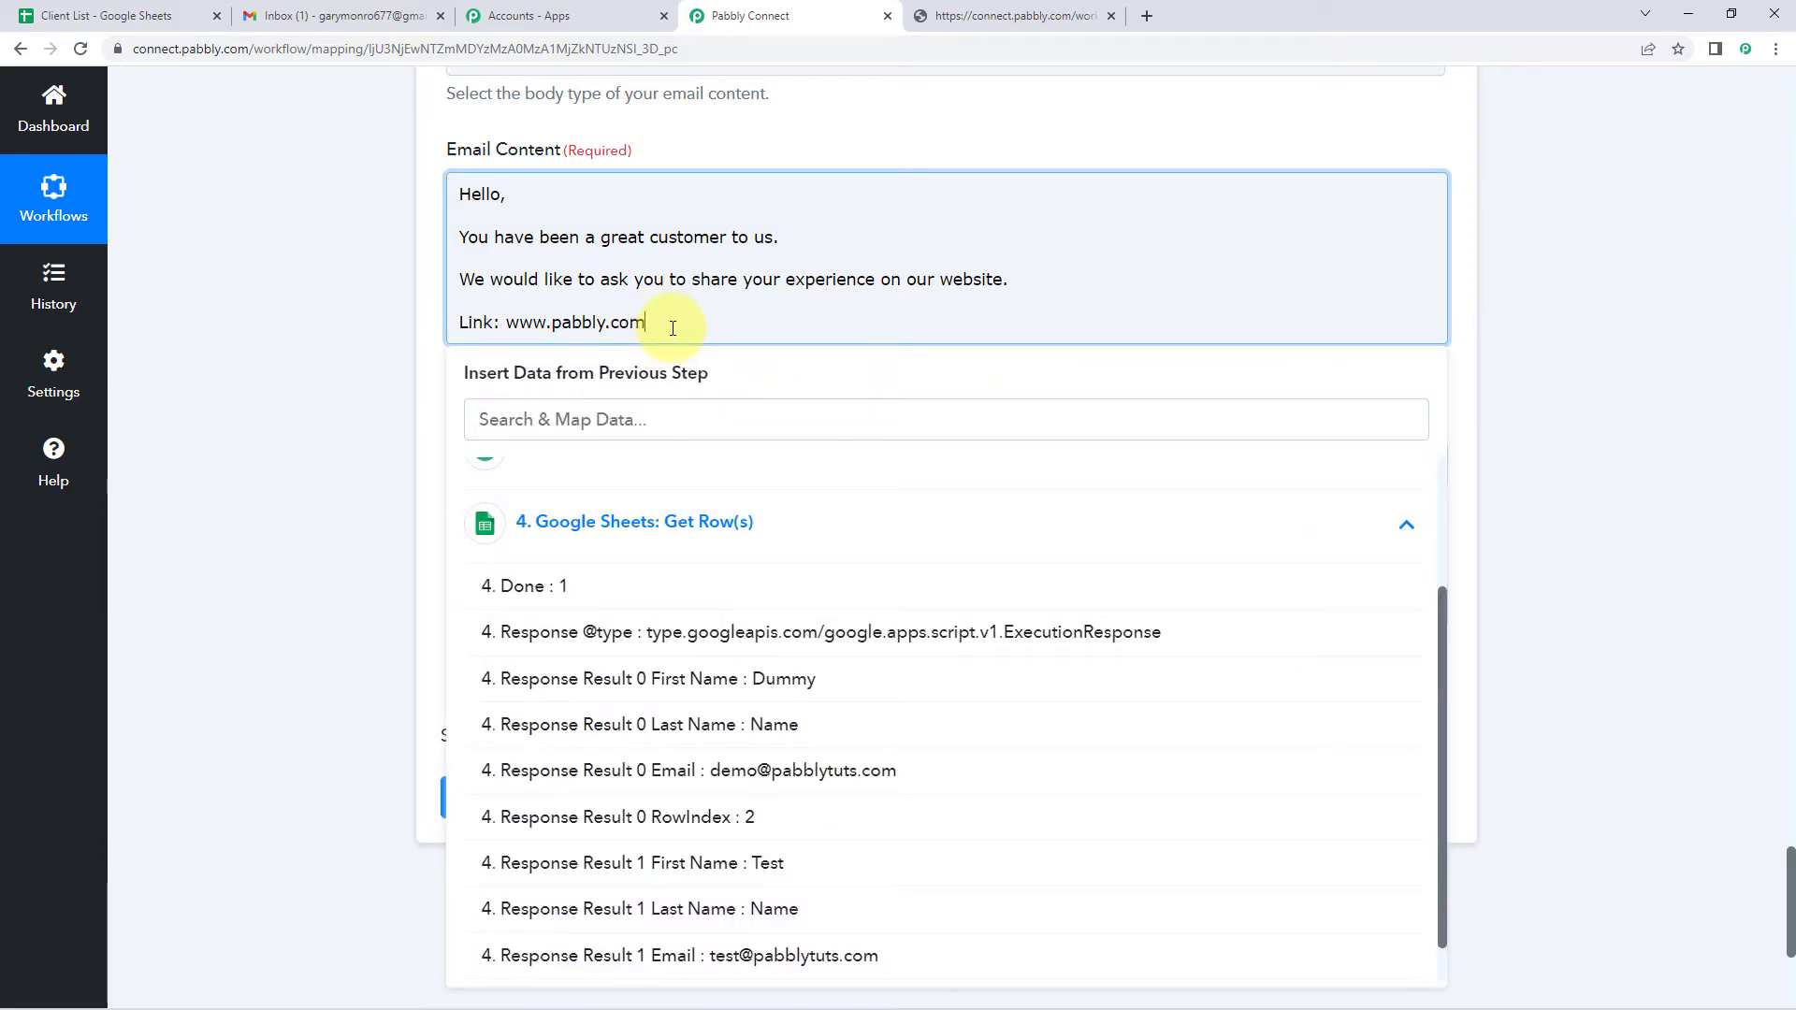
key(Left)
key(Left)
text(https://)
click(716, 327)
- End the email content with the sign-off lines "Thank You" and "Regards"
key(Return)
text(Th)
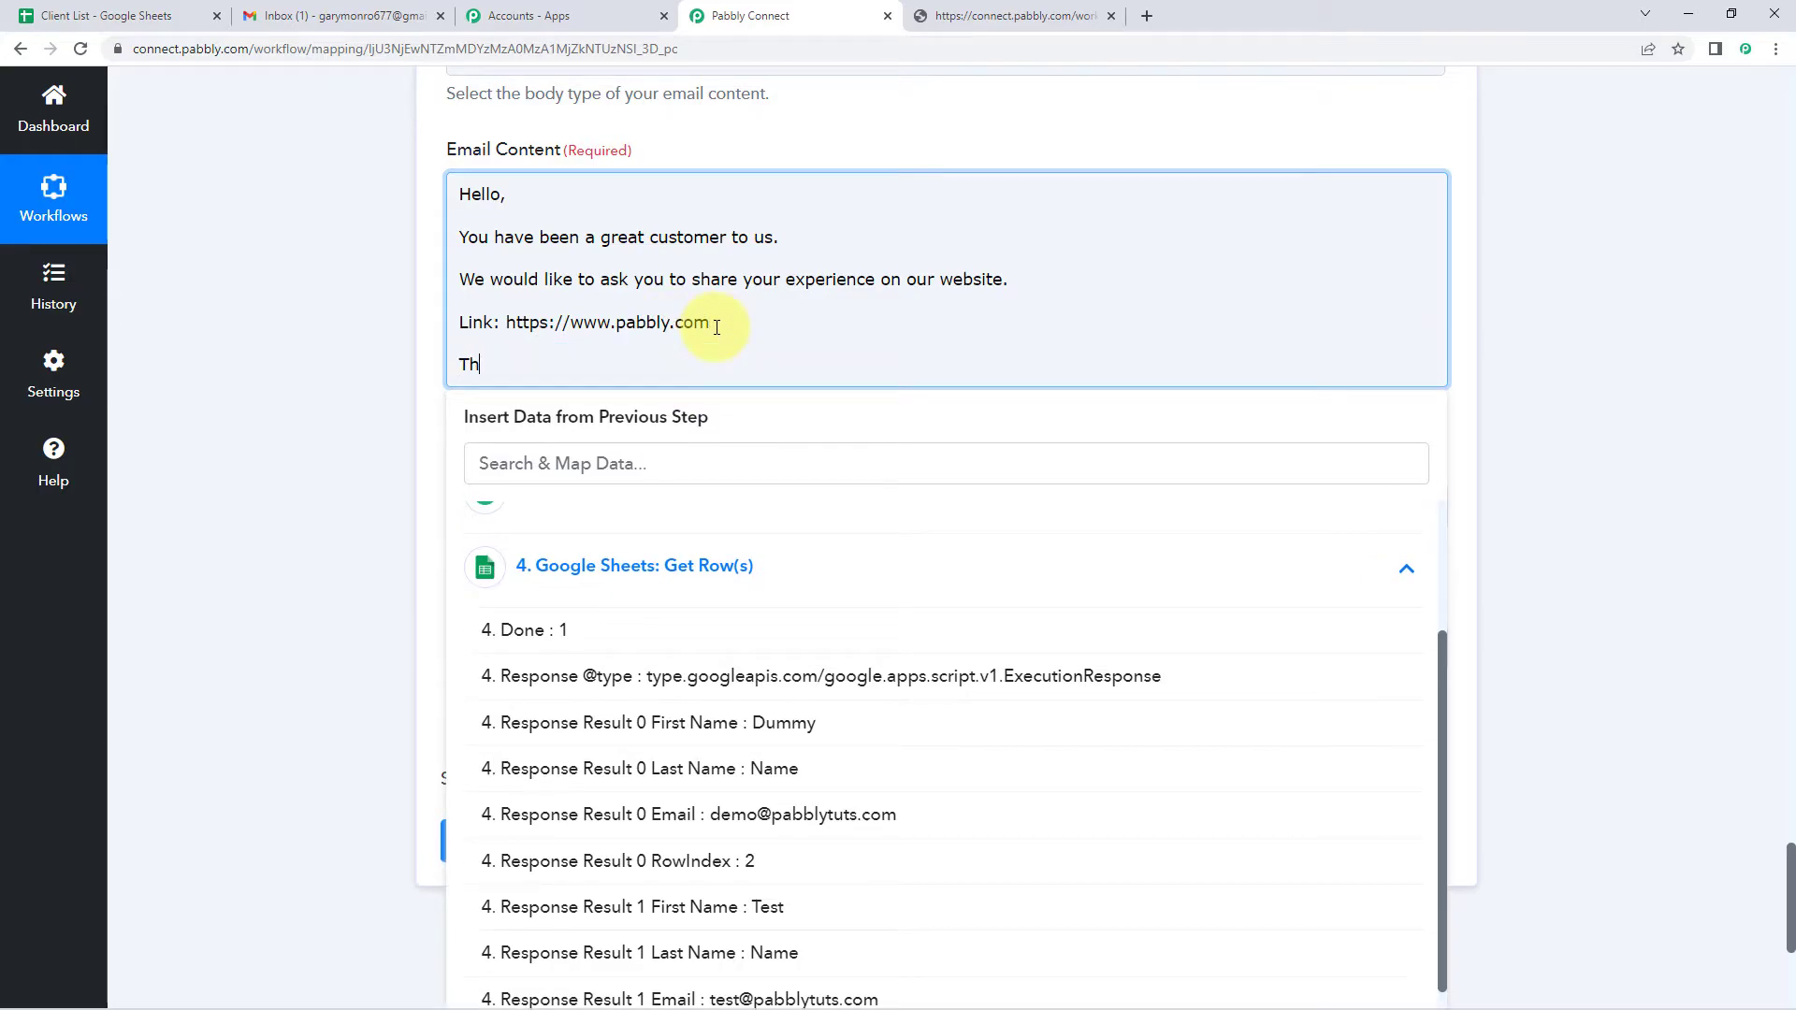
text(ank You)
key(Return)
text(Regards)
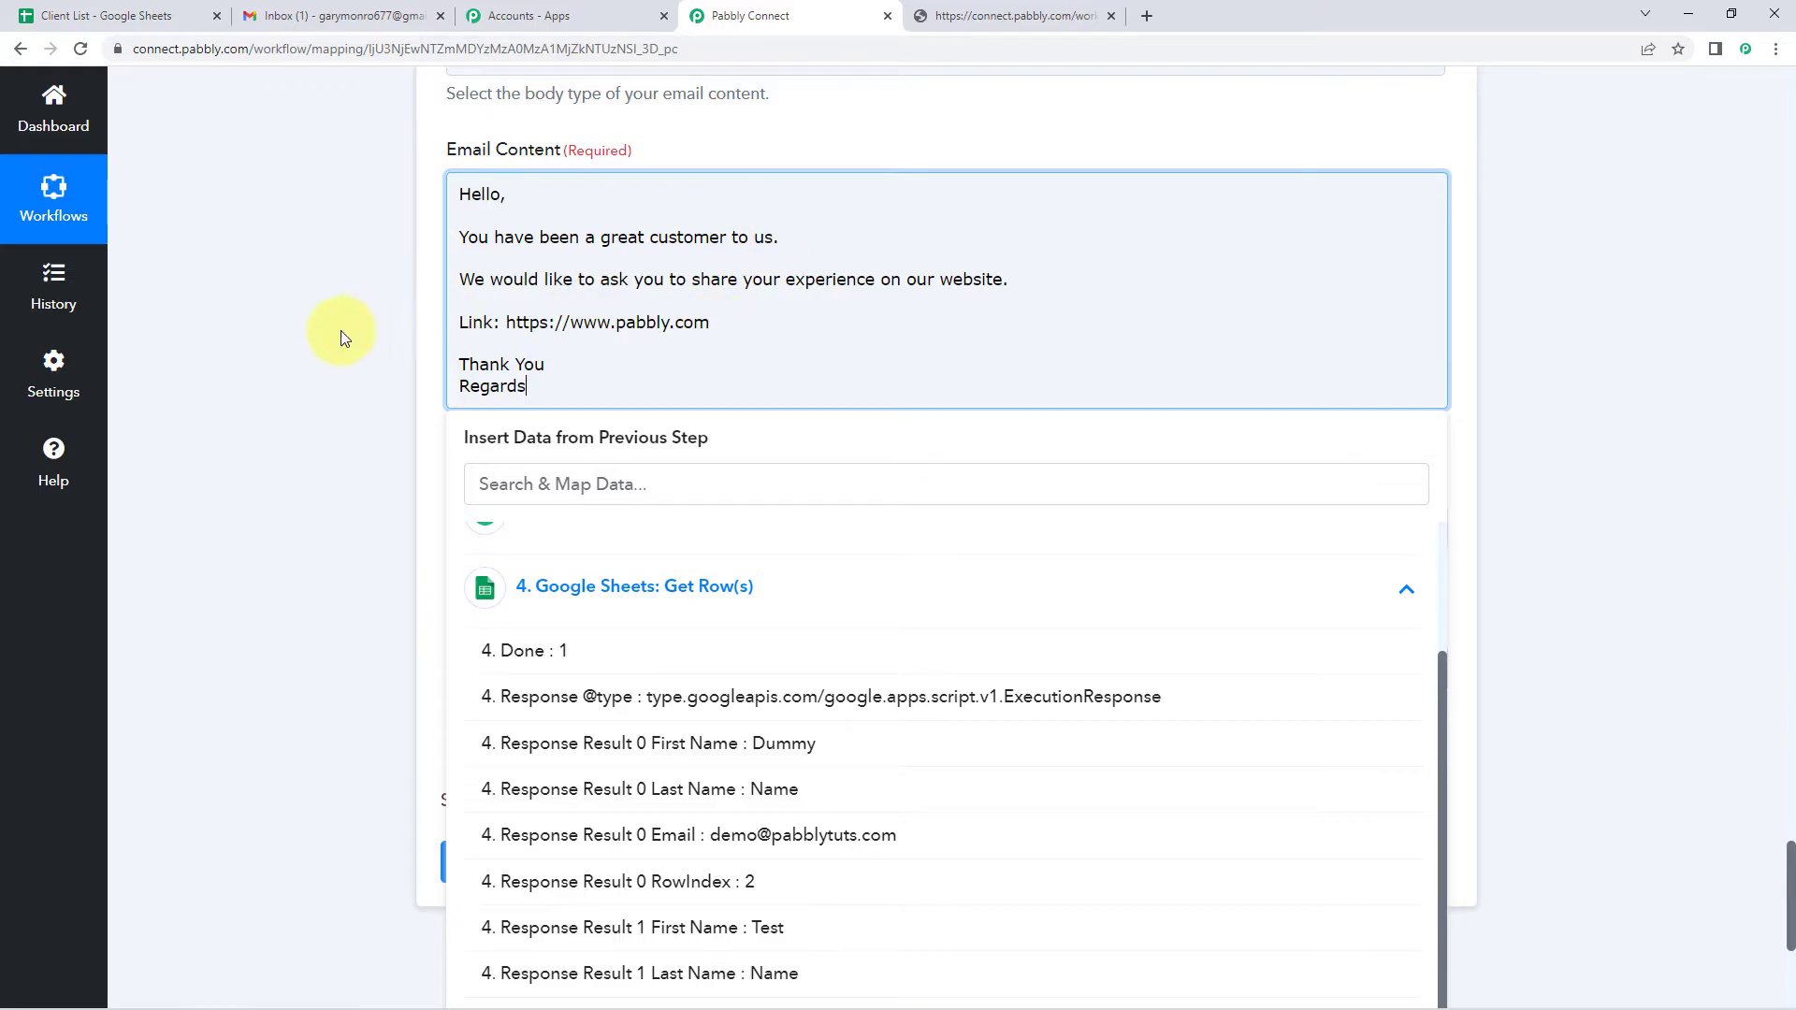
click(356, 325)
scroll(350, 367, up, 2)
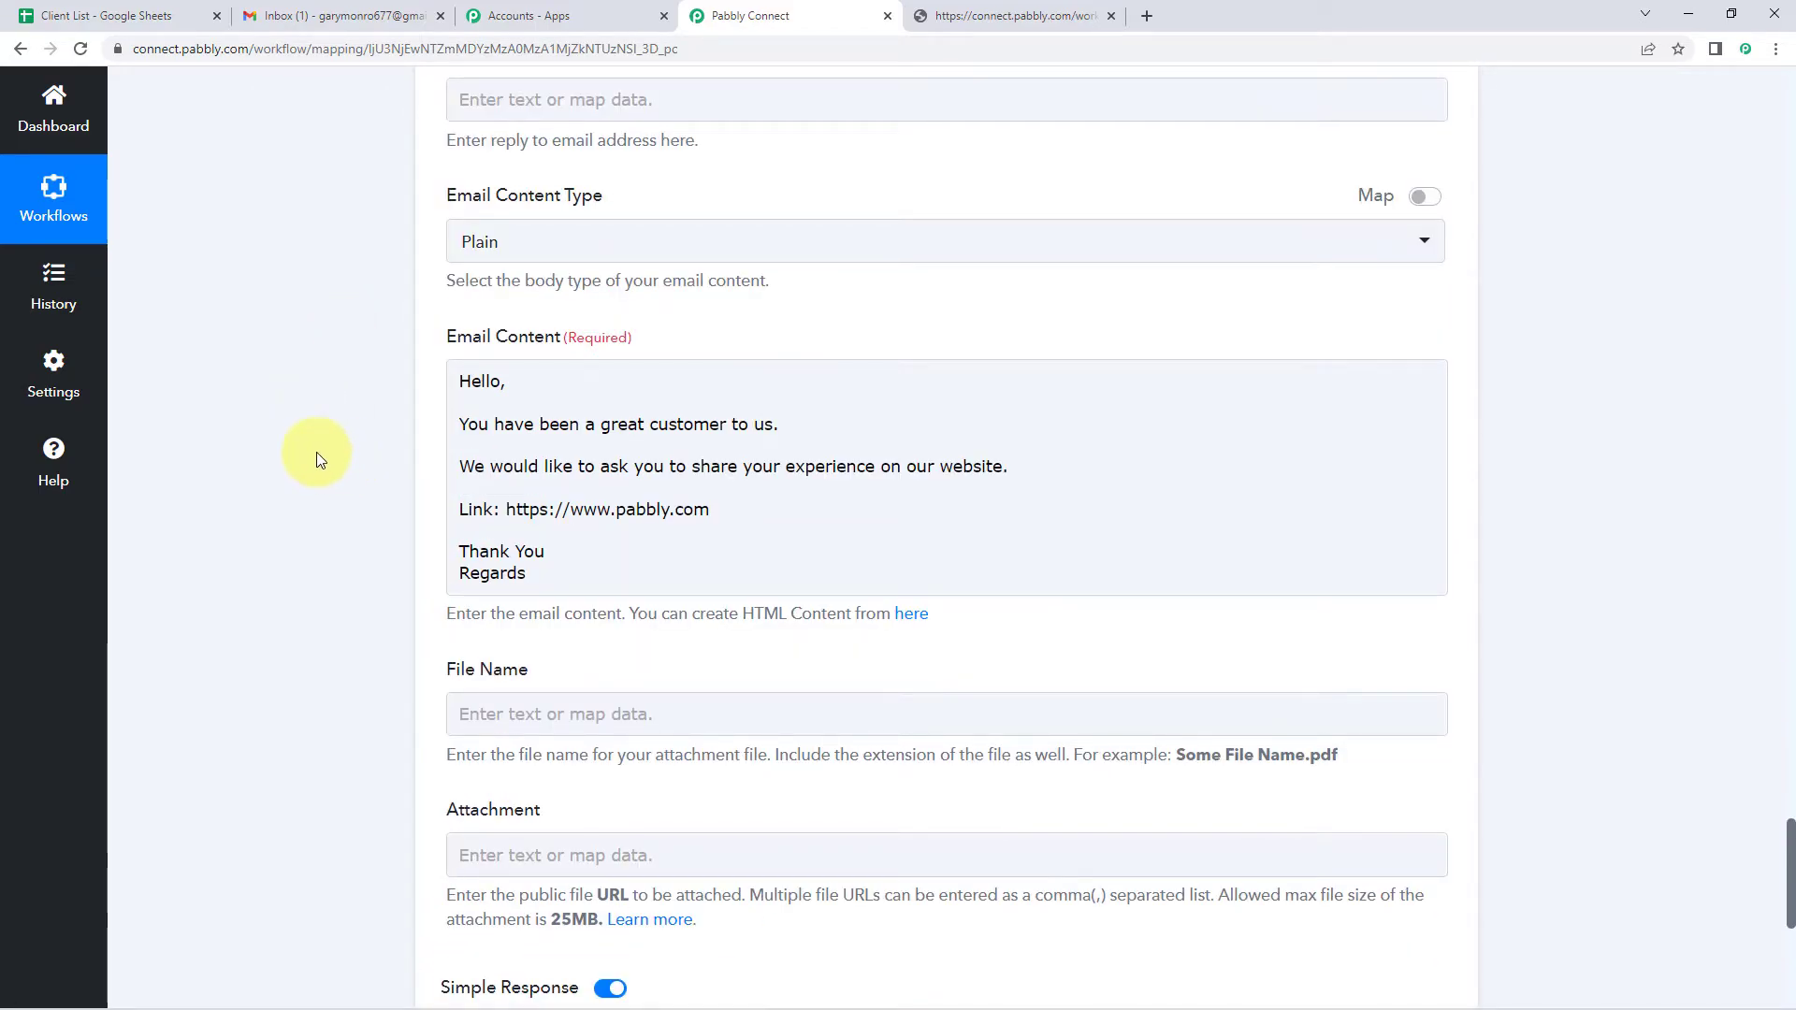
- Leave File Name and Attachment blank, save the Gmail action and send its test request
scroll(318, 447, down, 3)
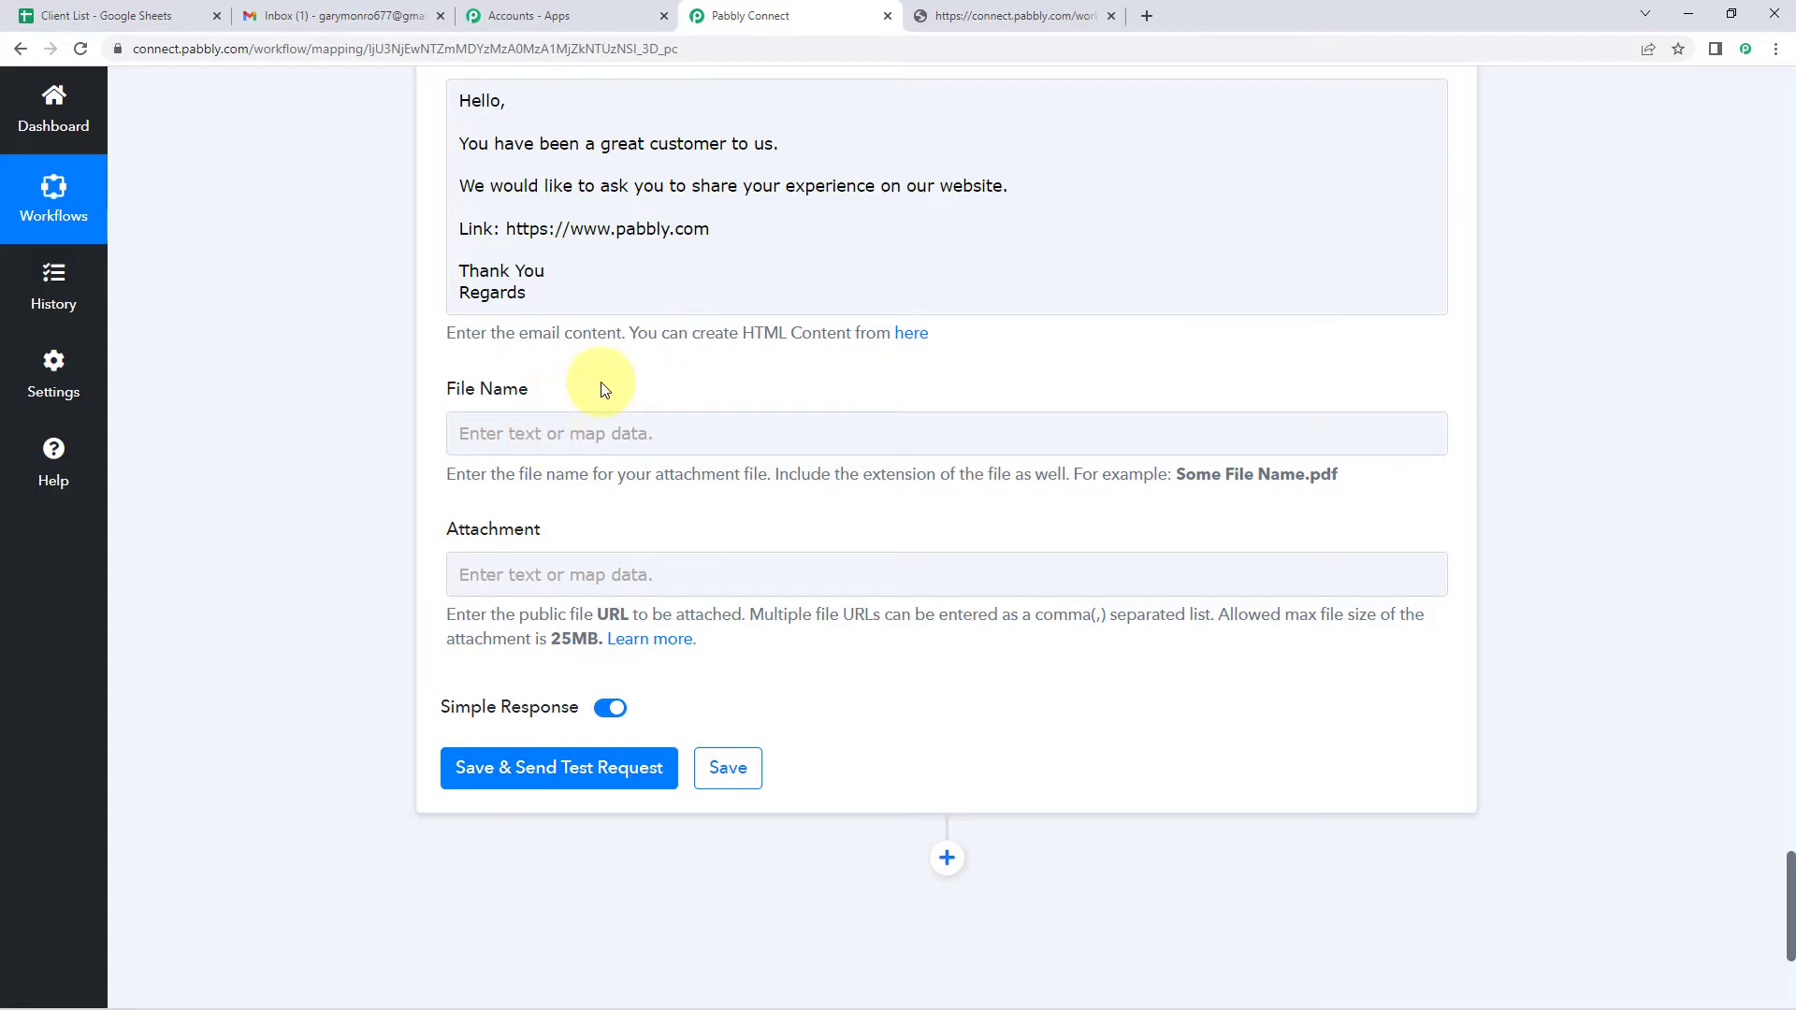
scroll(604, 388, down, 3)
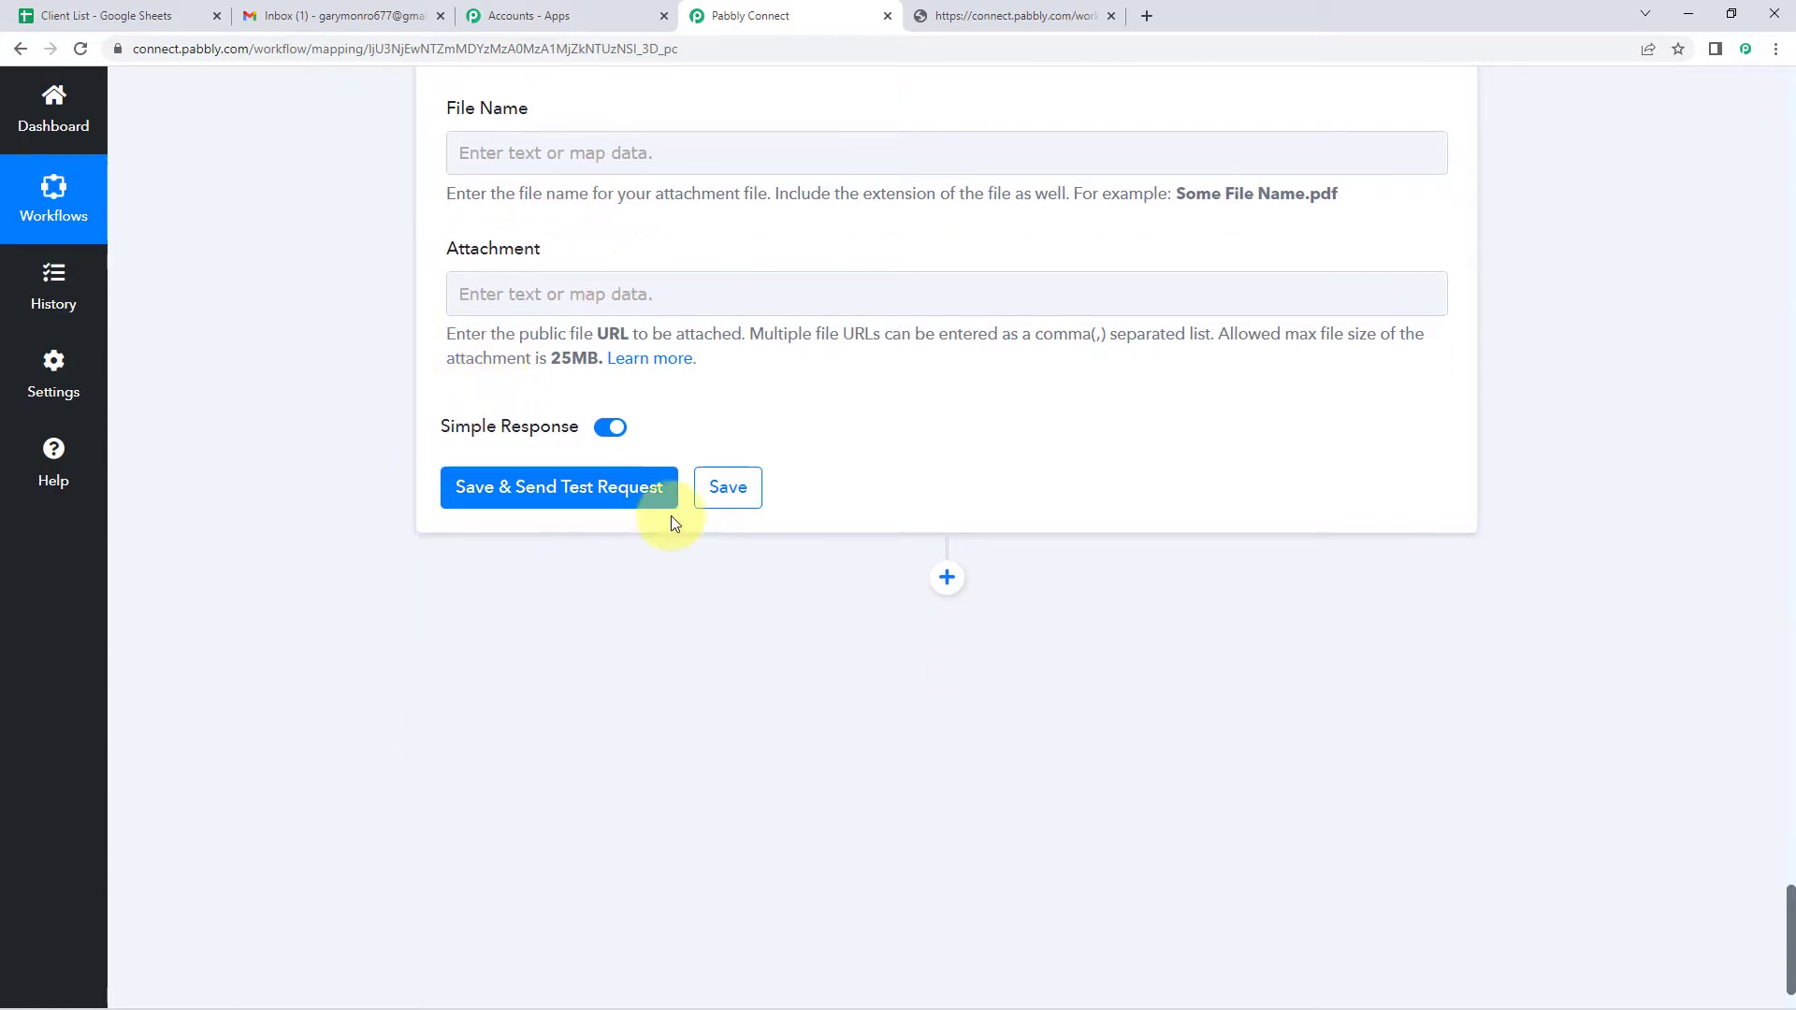
click(564, 490)
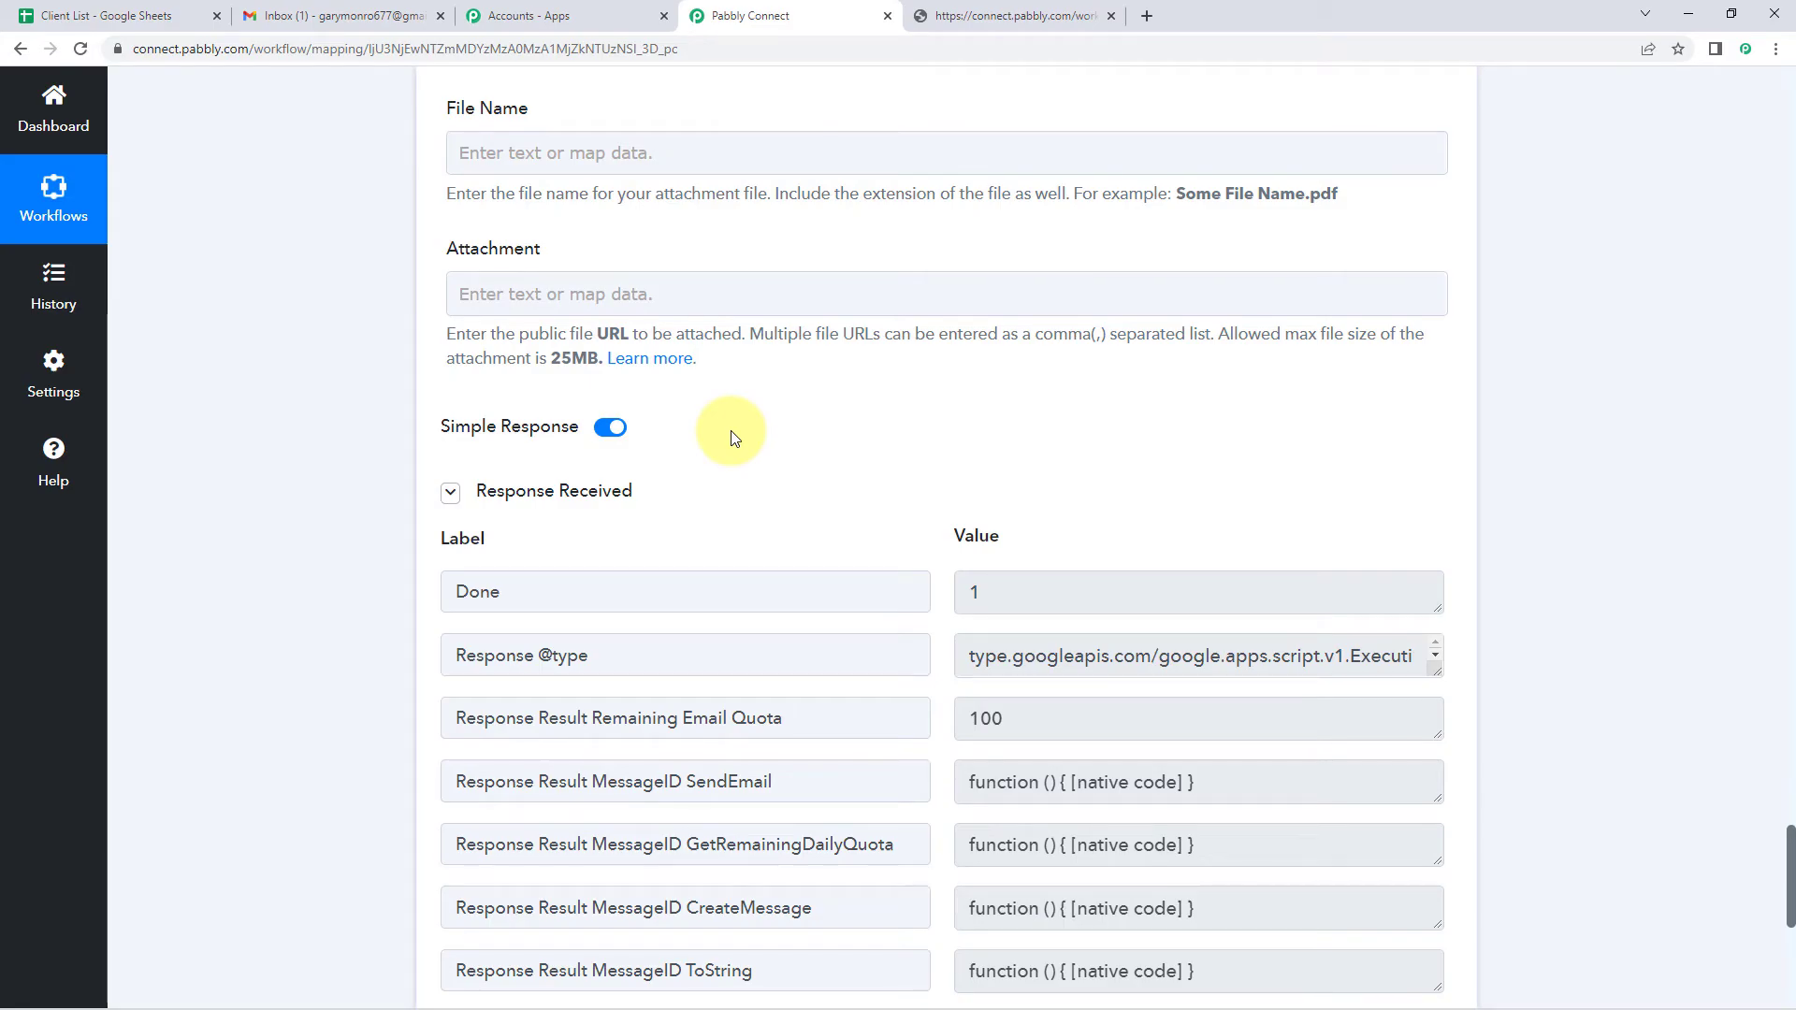
- Examine the Gmail test response and review the action's recipients, sender name, subject and email content
scroll(817, 397, down, 1)
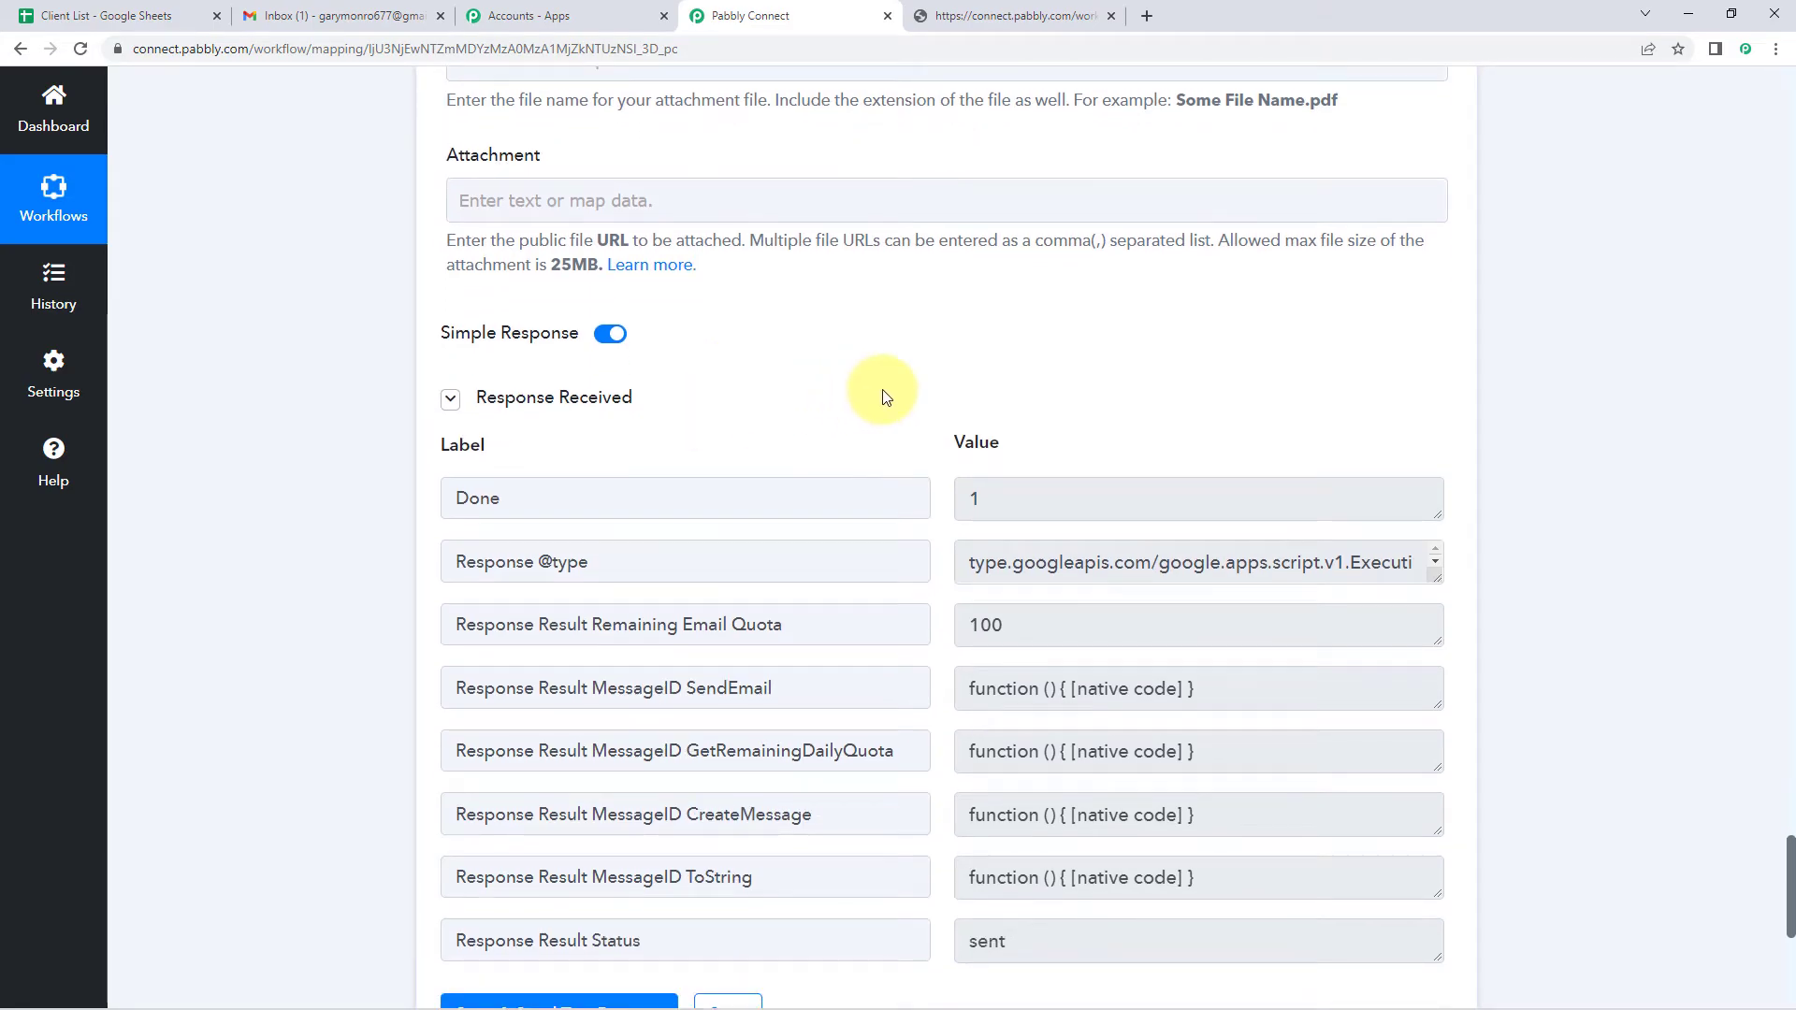
scroll(885, 389, down, 3)
scroll(874, 338, up, 17)
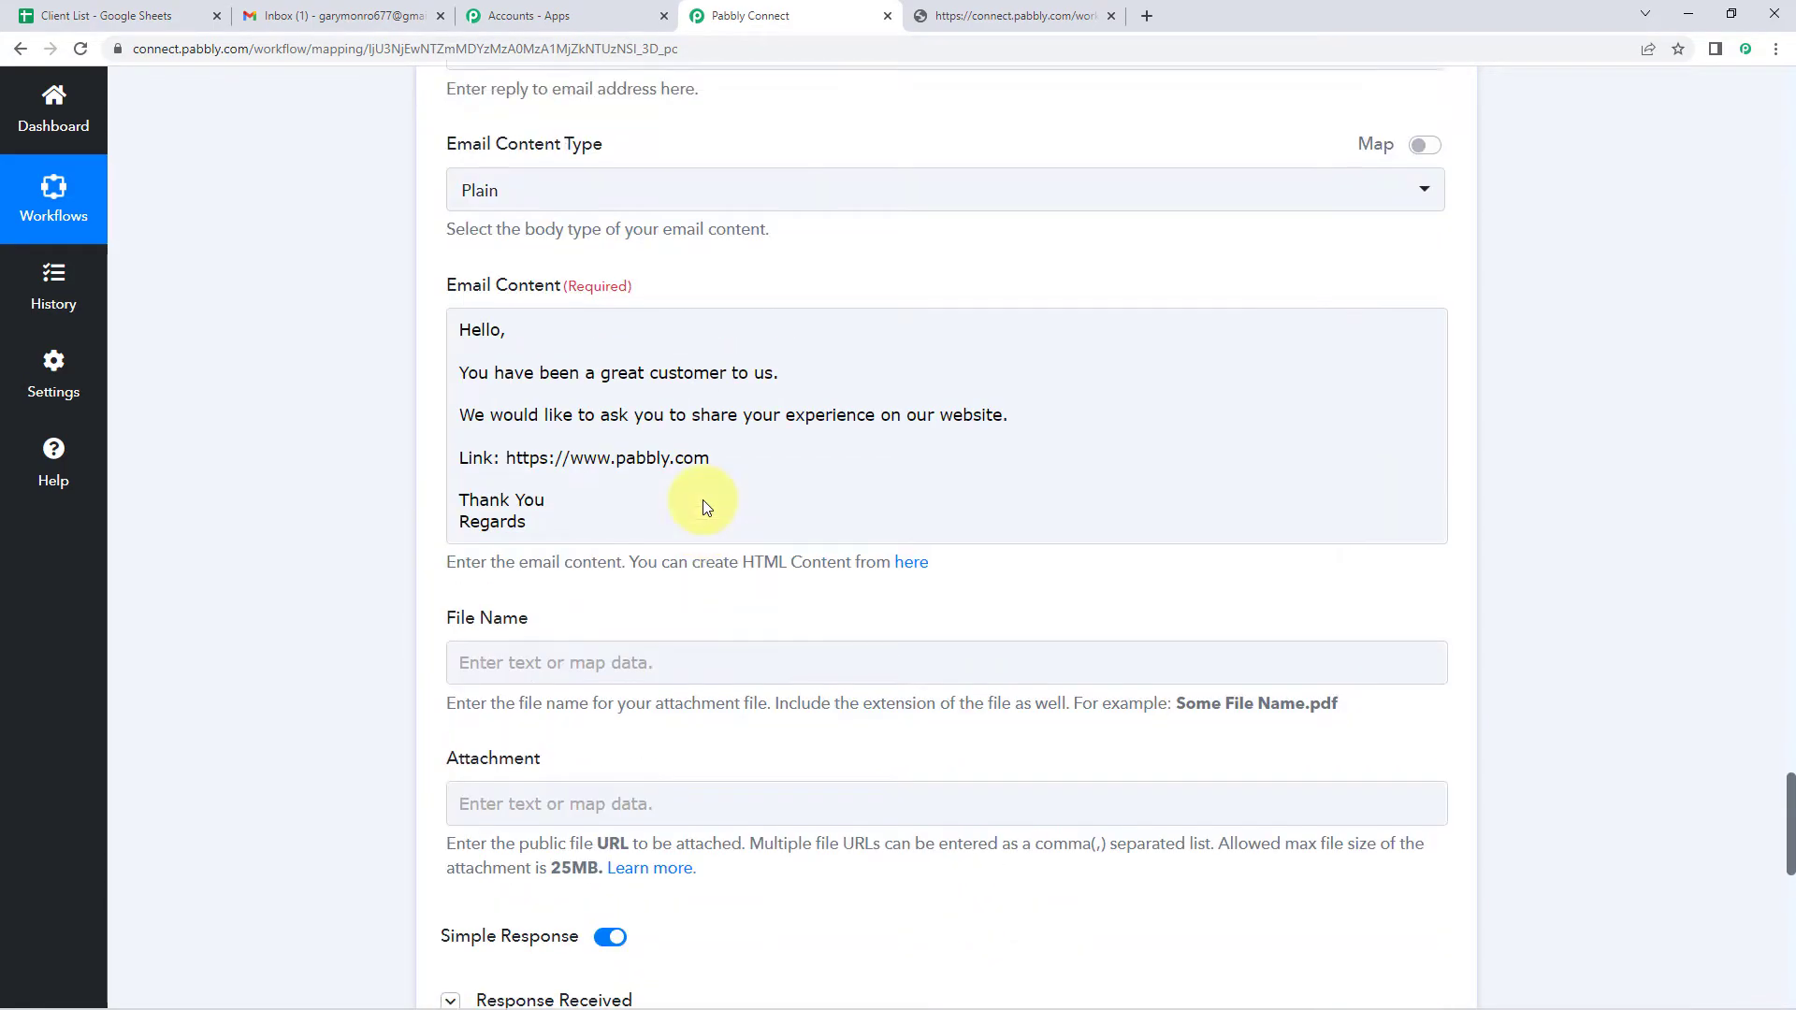
scroll(745, 281, up, 2)
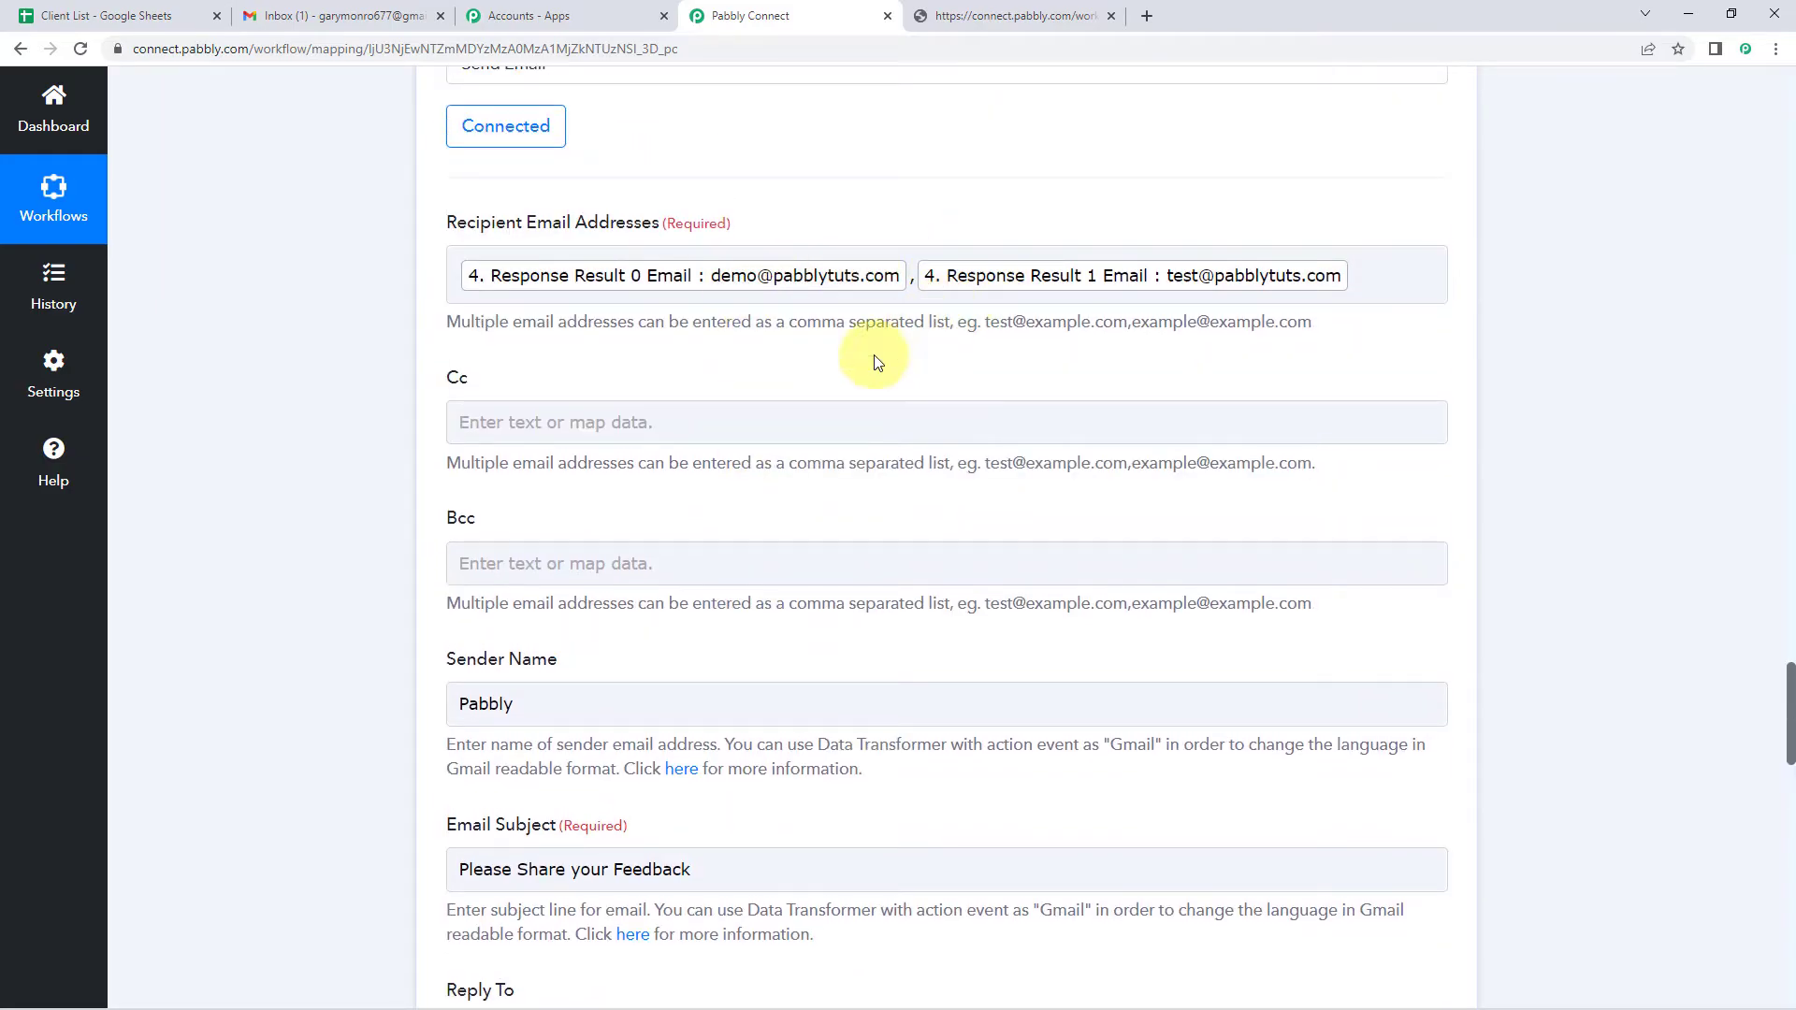
scroll(743, 814, down, 6)
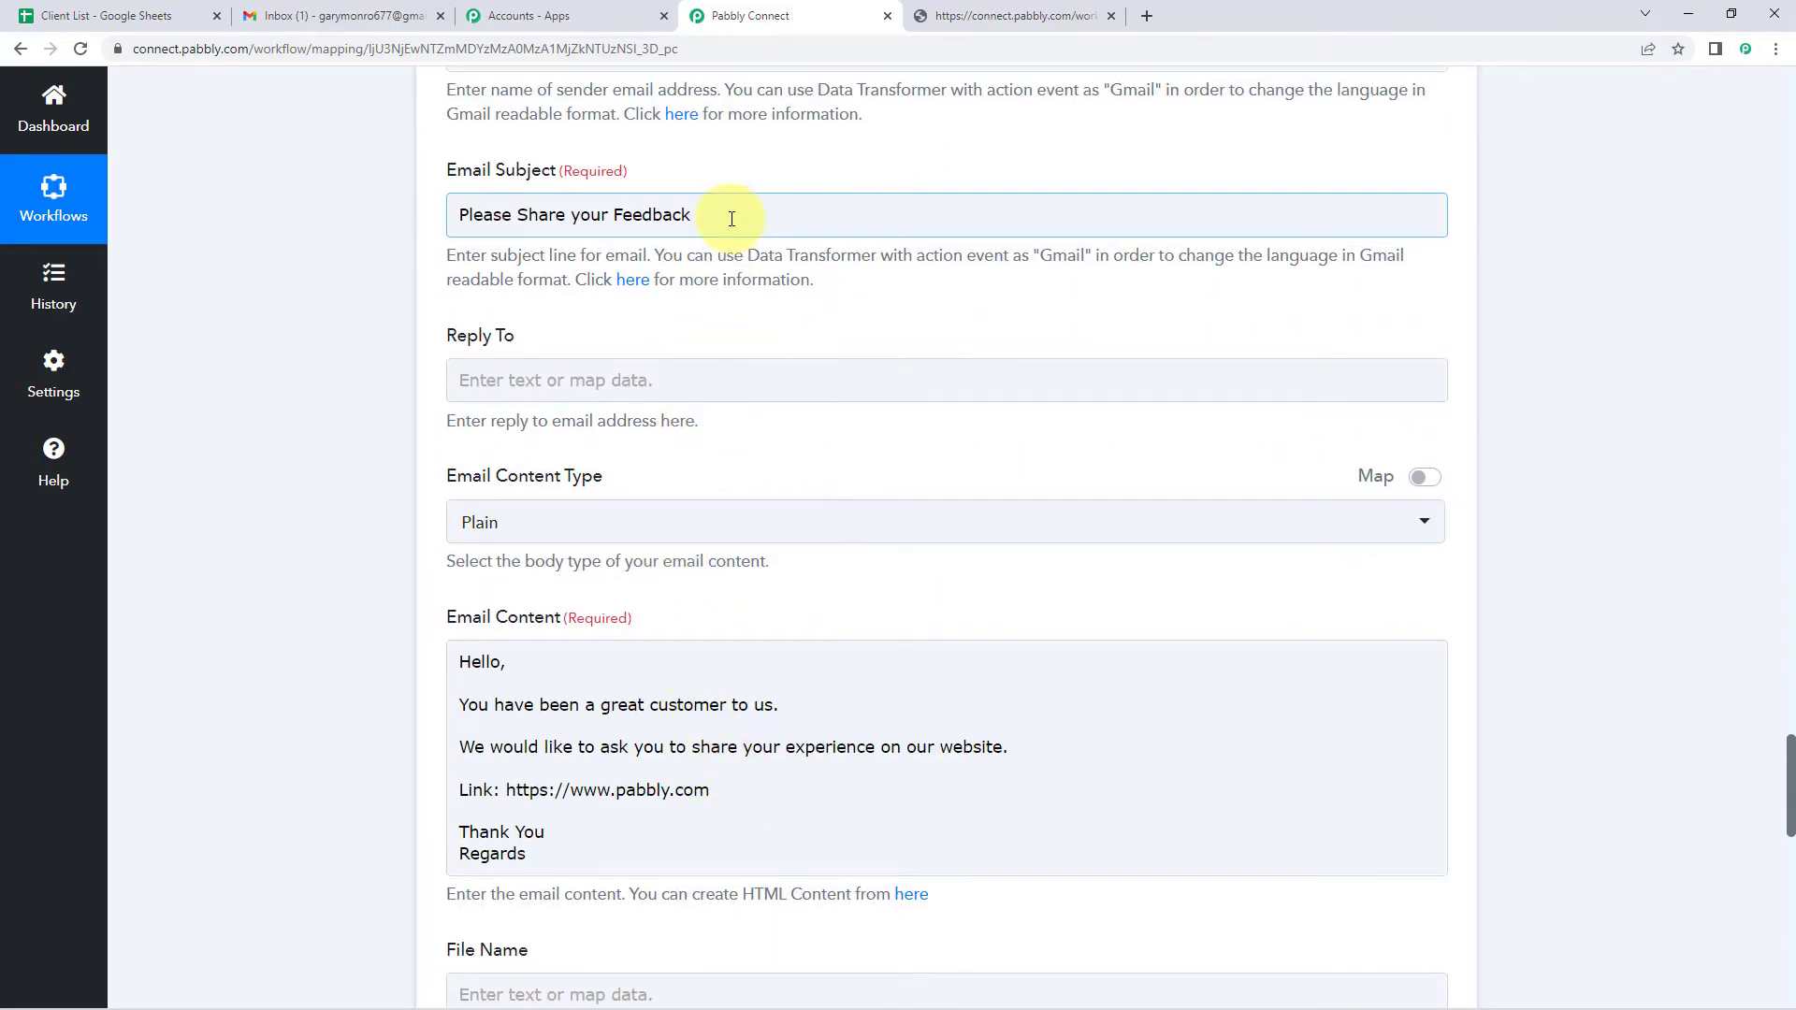
scroll(734, 224, up, 8)
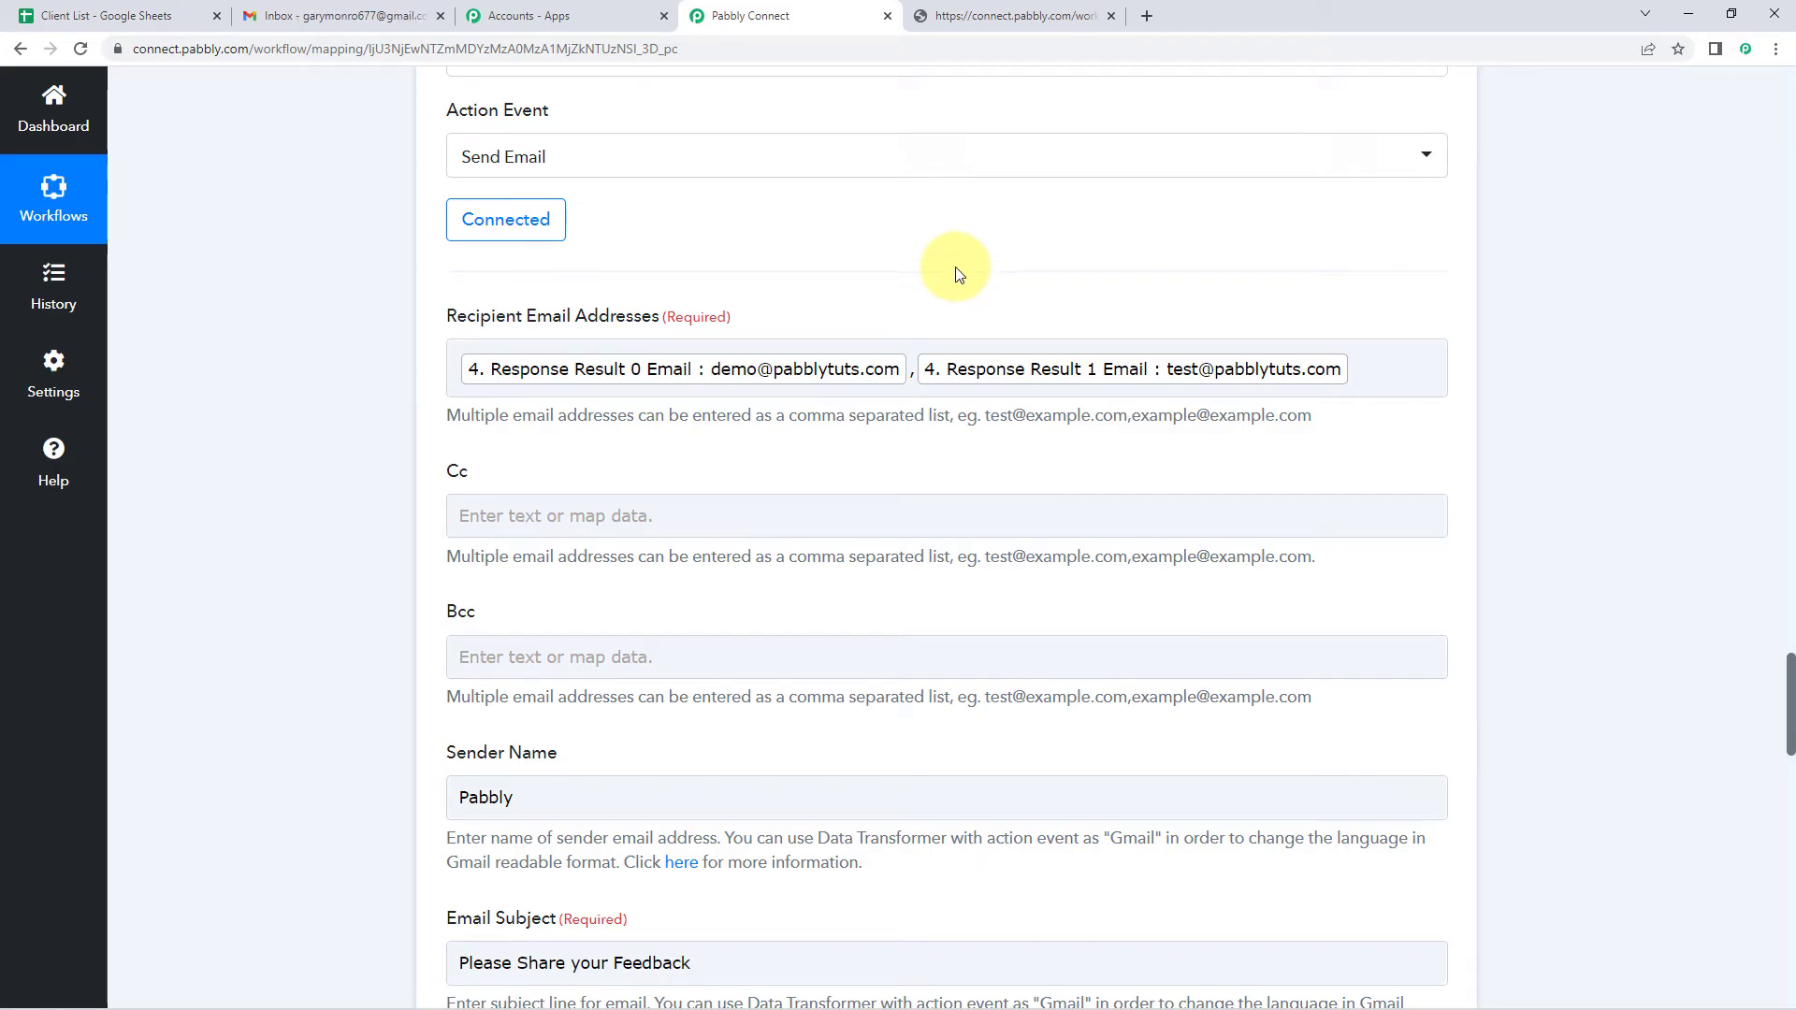
scroll(862, 297, up, 1)
scroll(863, 297, up, 2)
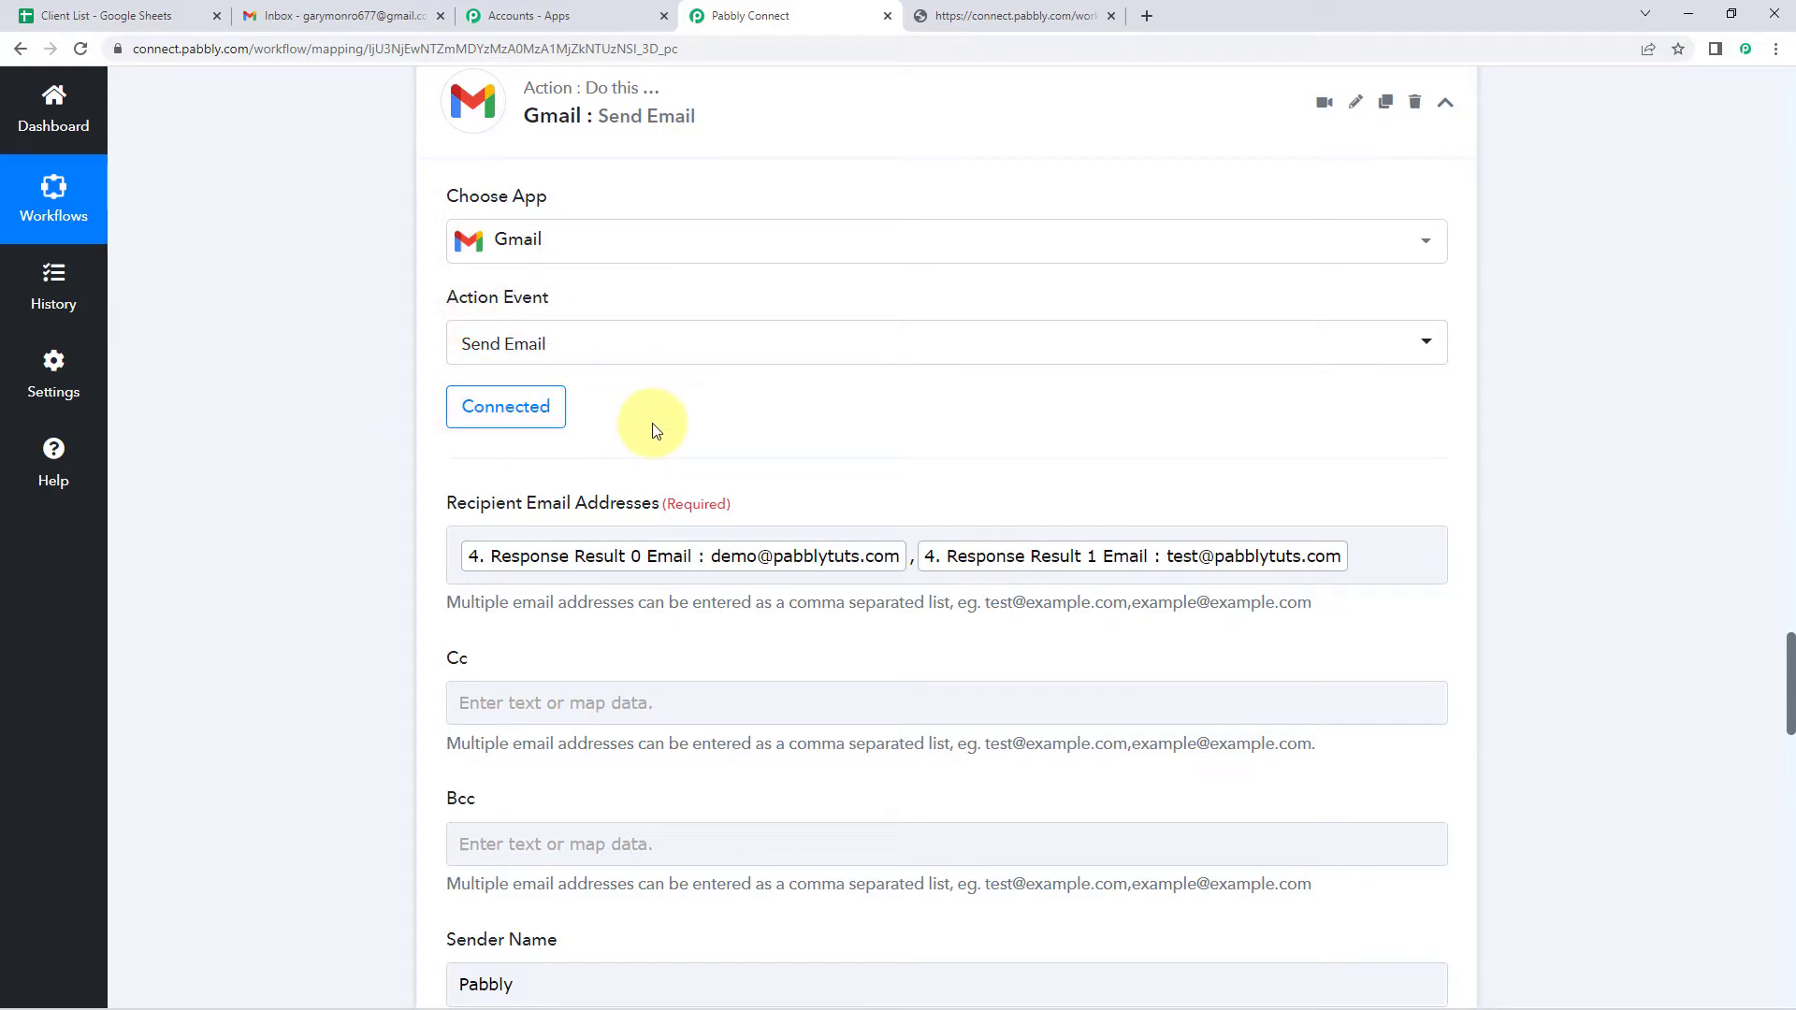
- Switch to the Gmail inbox and archive the Reddit conversation in the Primary category
click(342, 15)
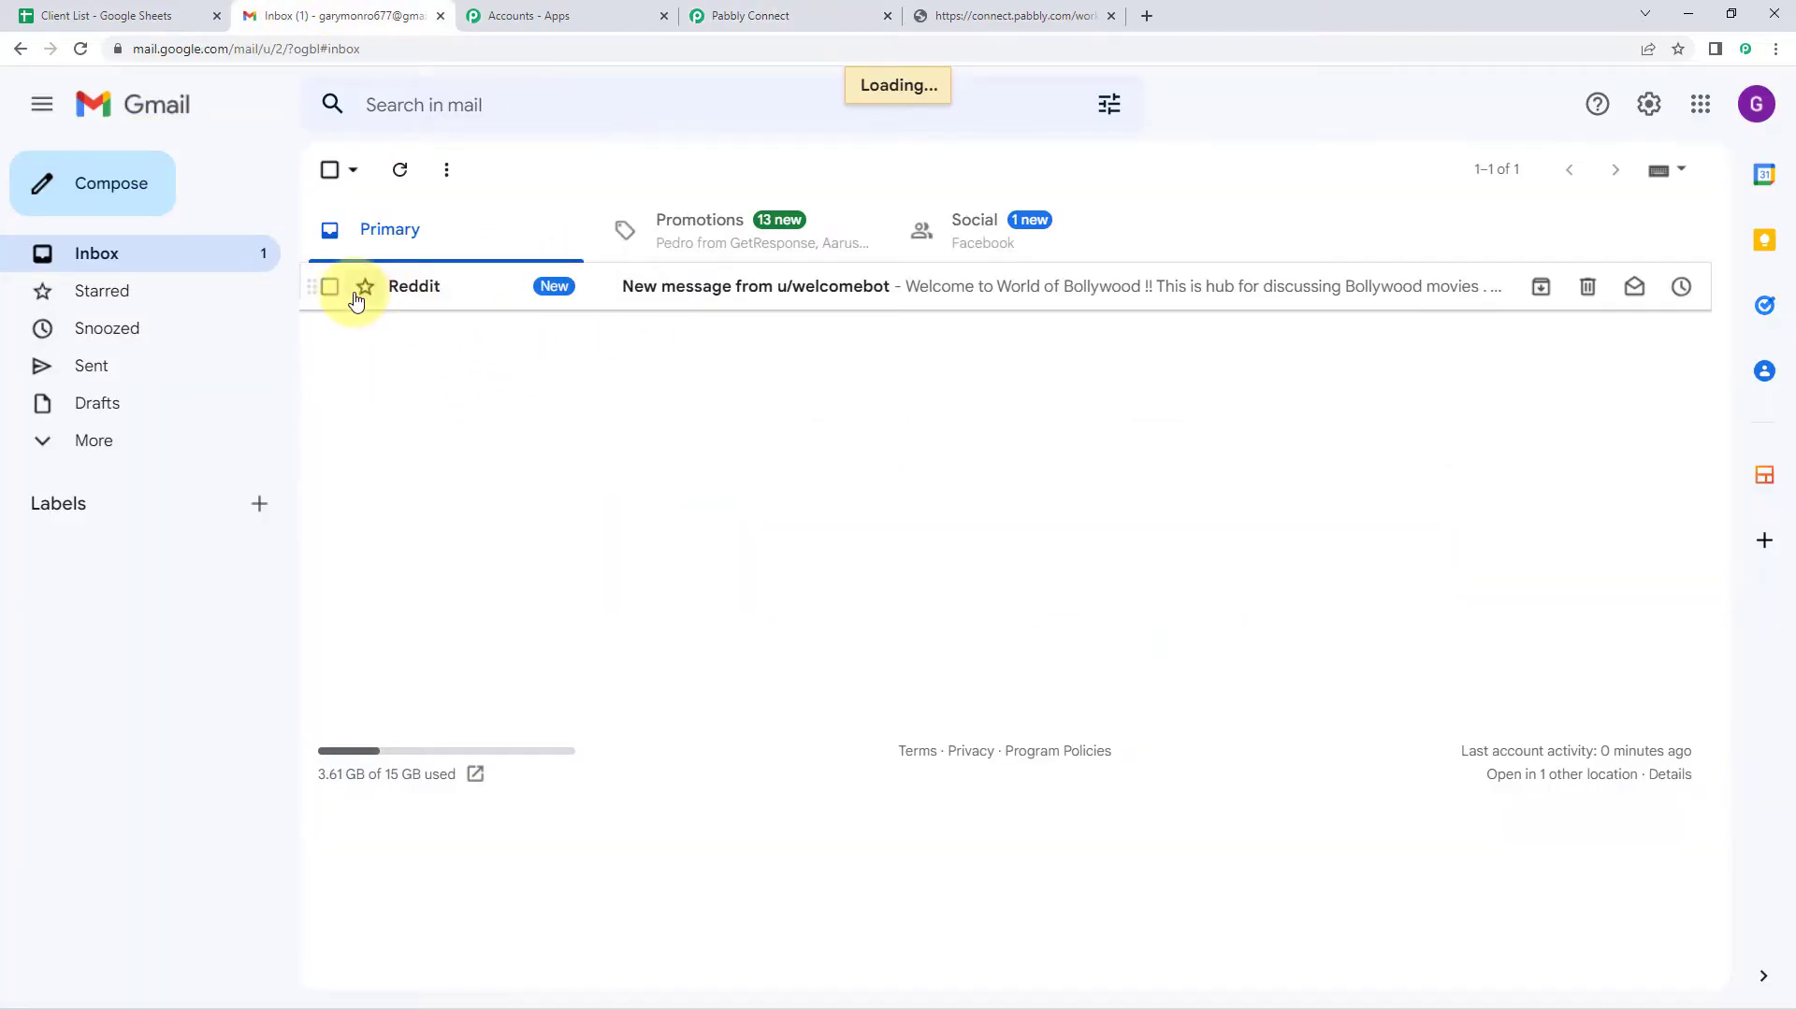
click(329, 286)
click(399, 169)
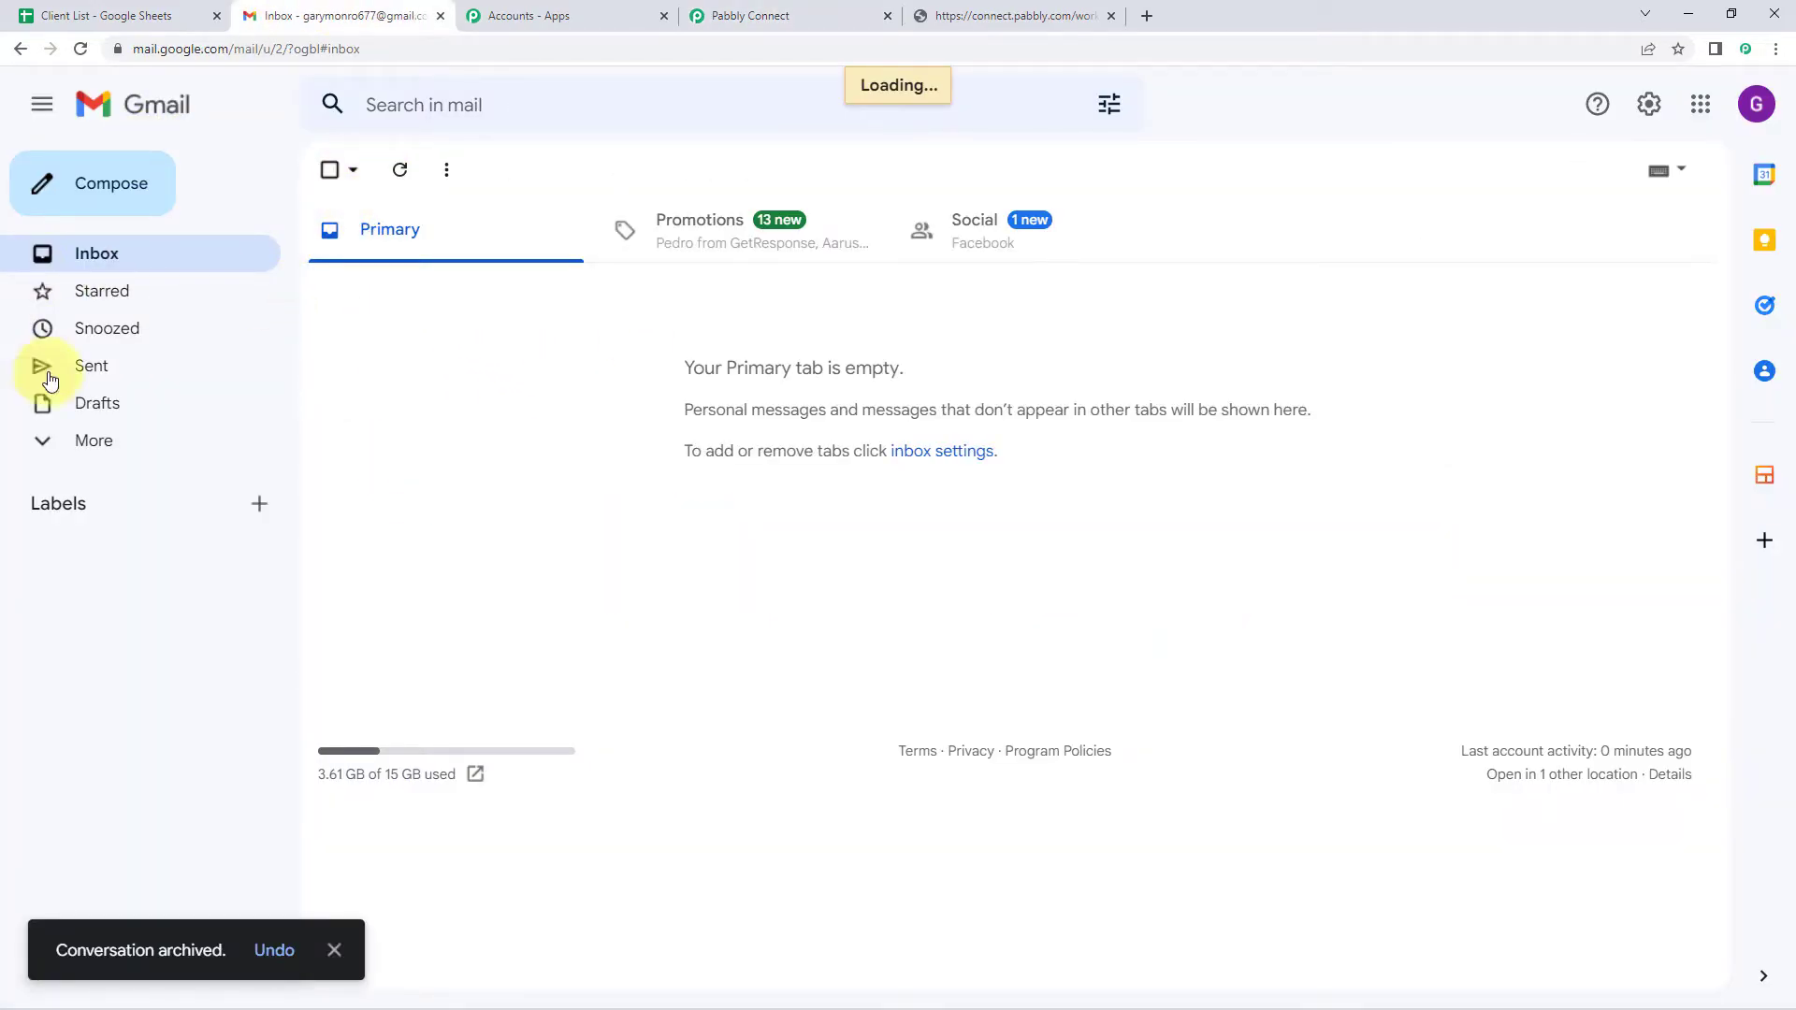
- Open the sent email "Please Share your Feedback" and check which account it was sent from
click(92, 366)
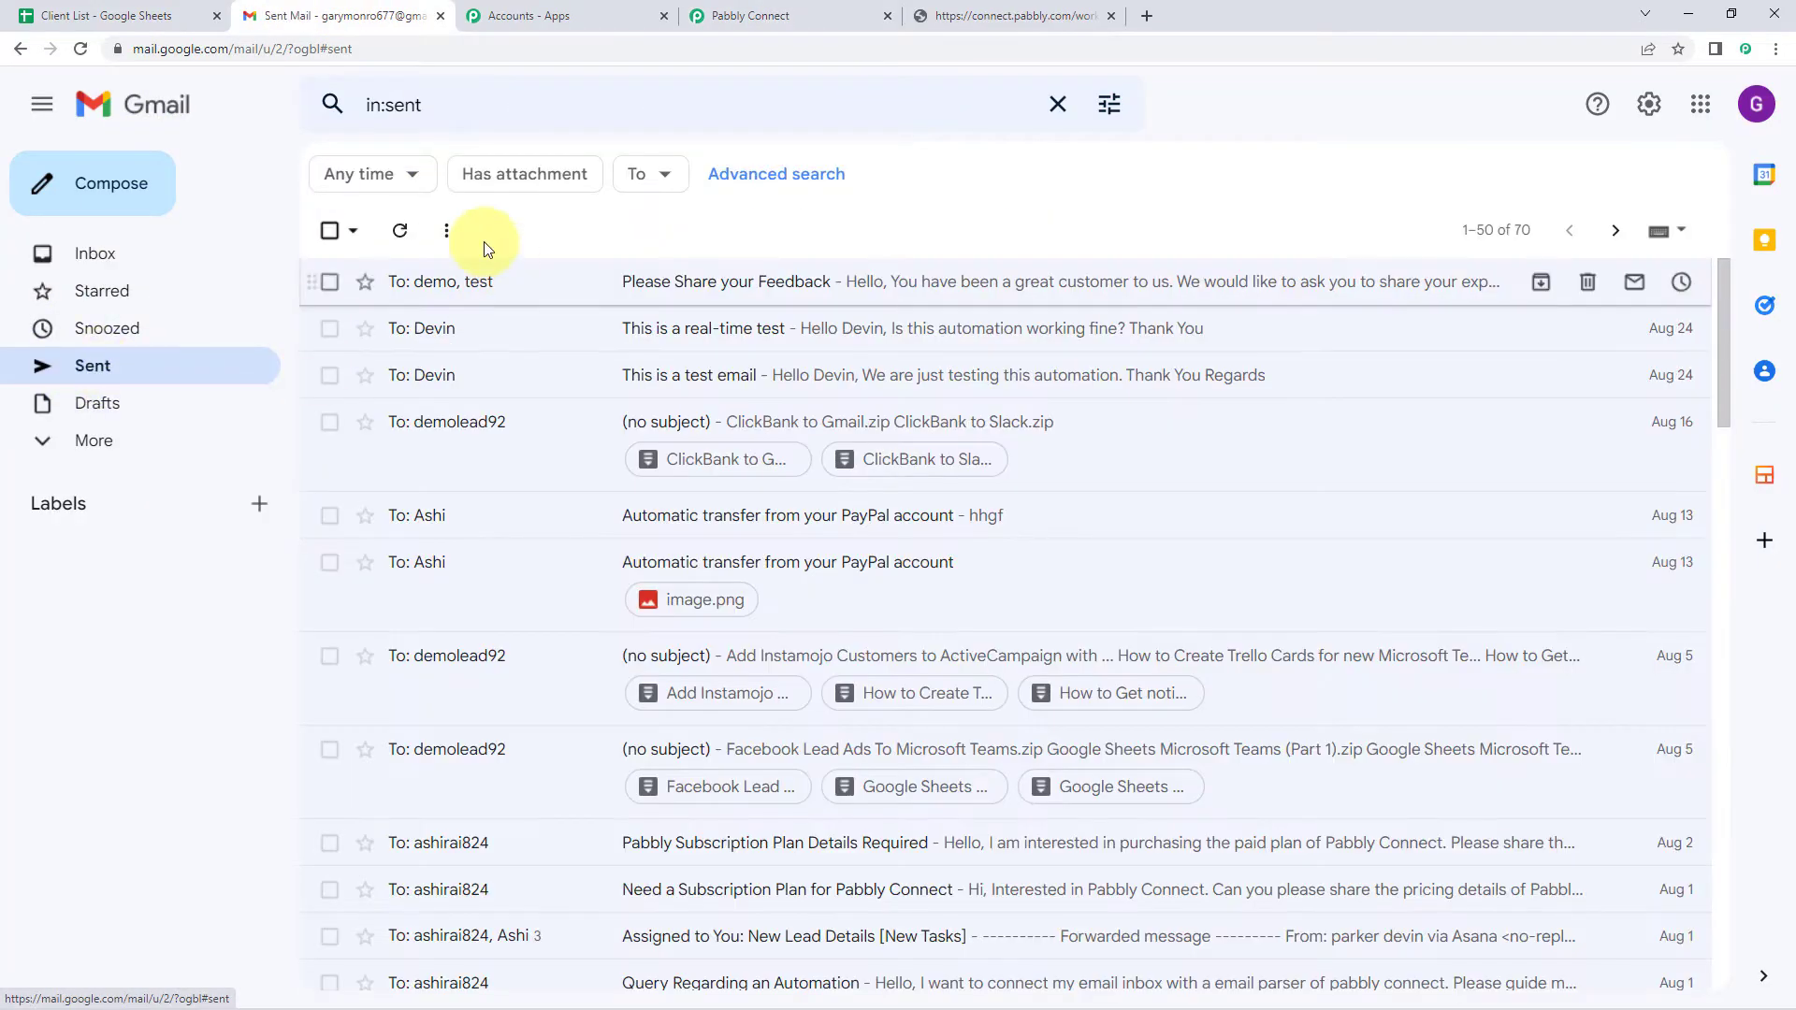
click(648, 291)
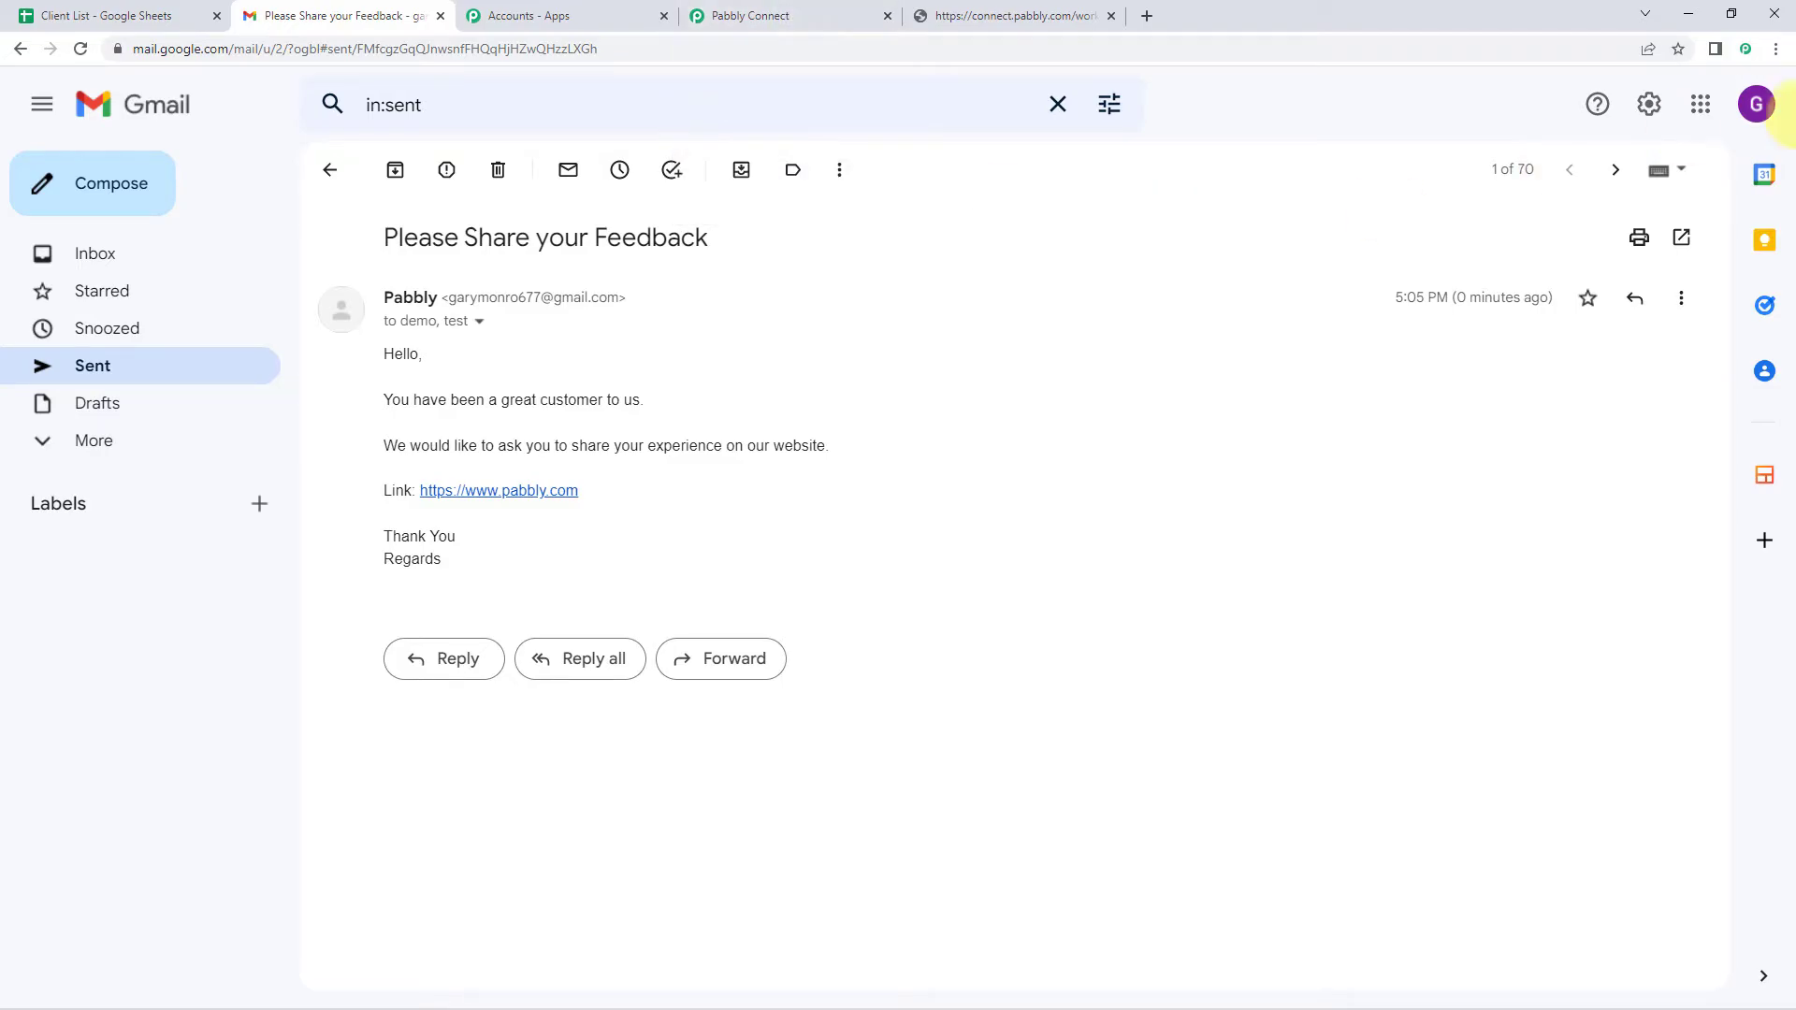
click(1758, 105)
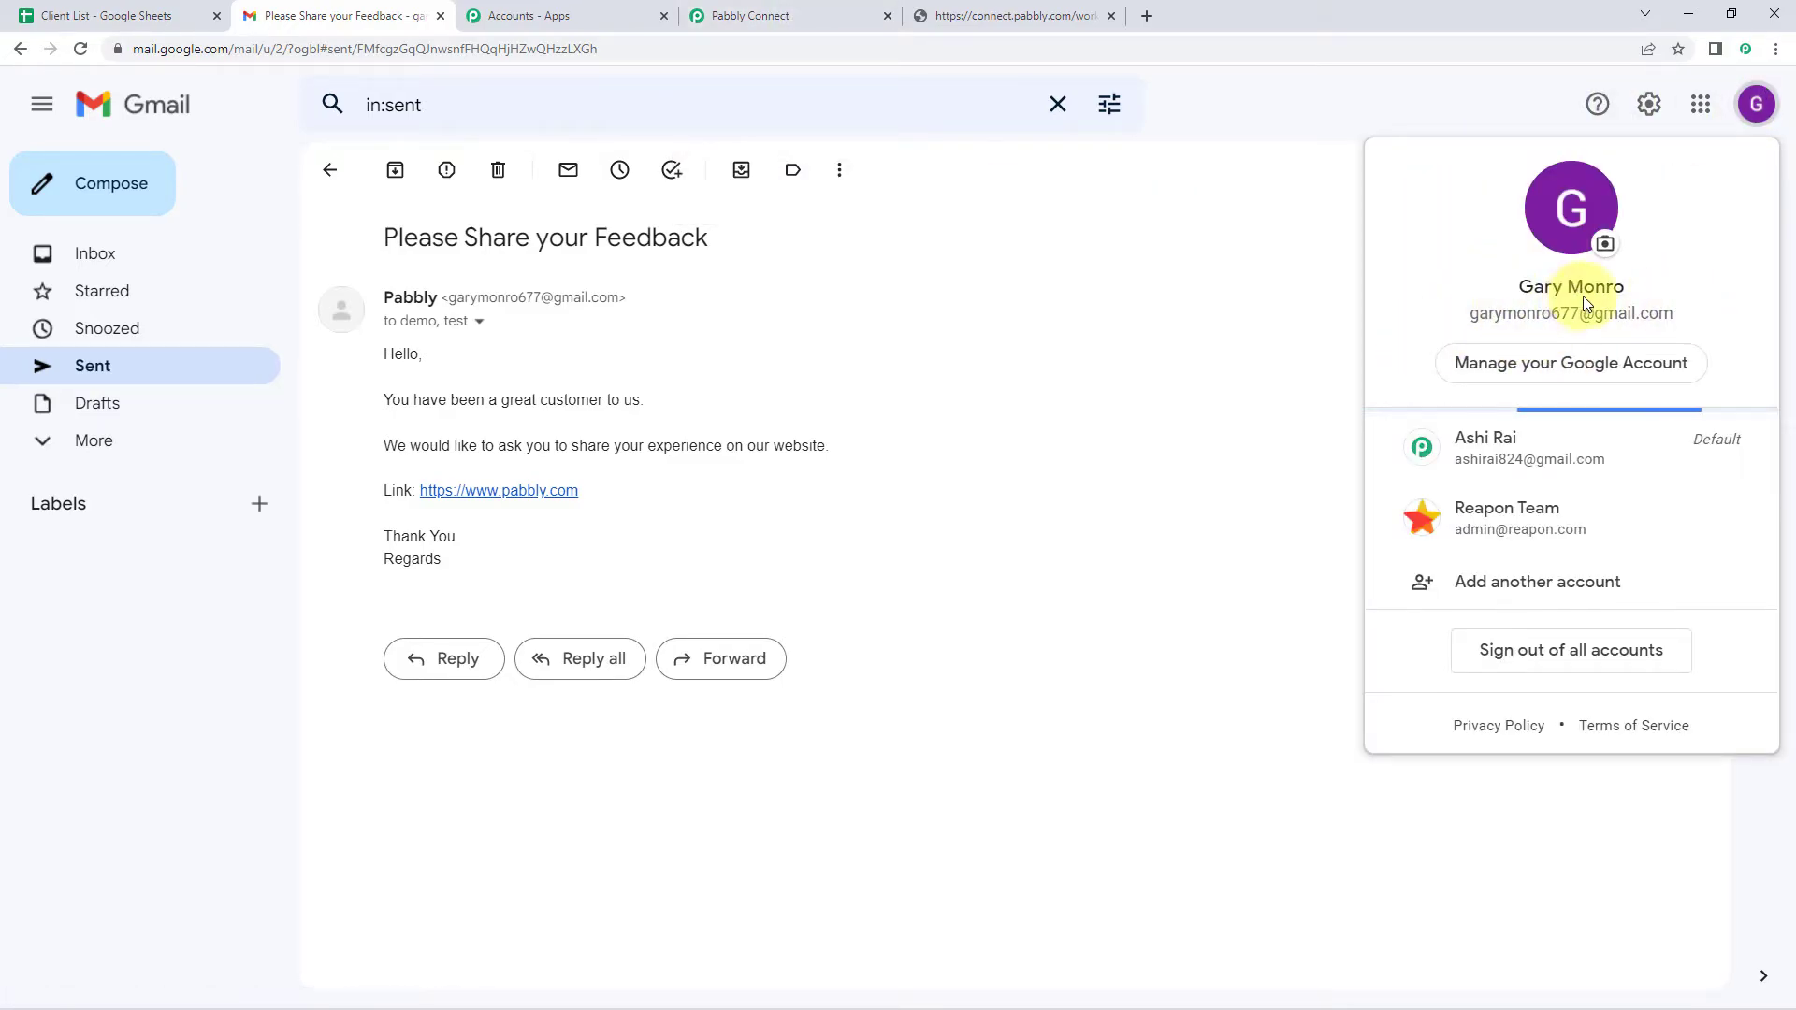
click(1756, 104)
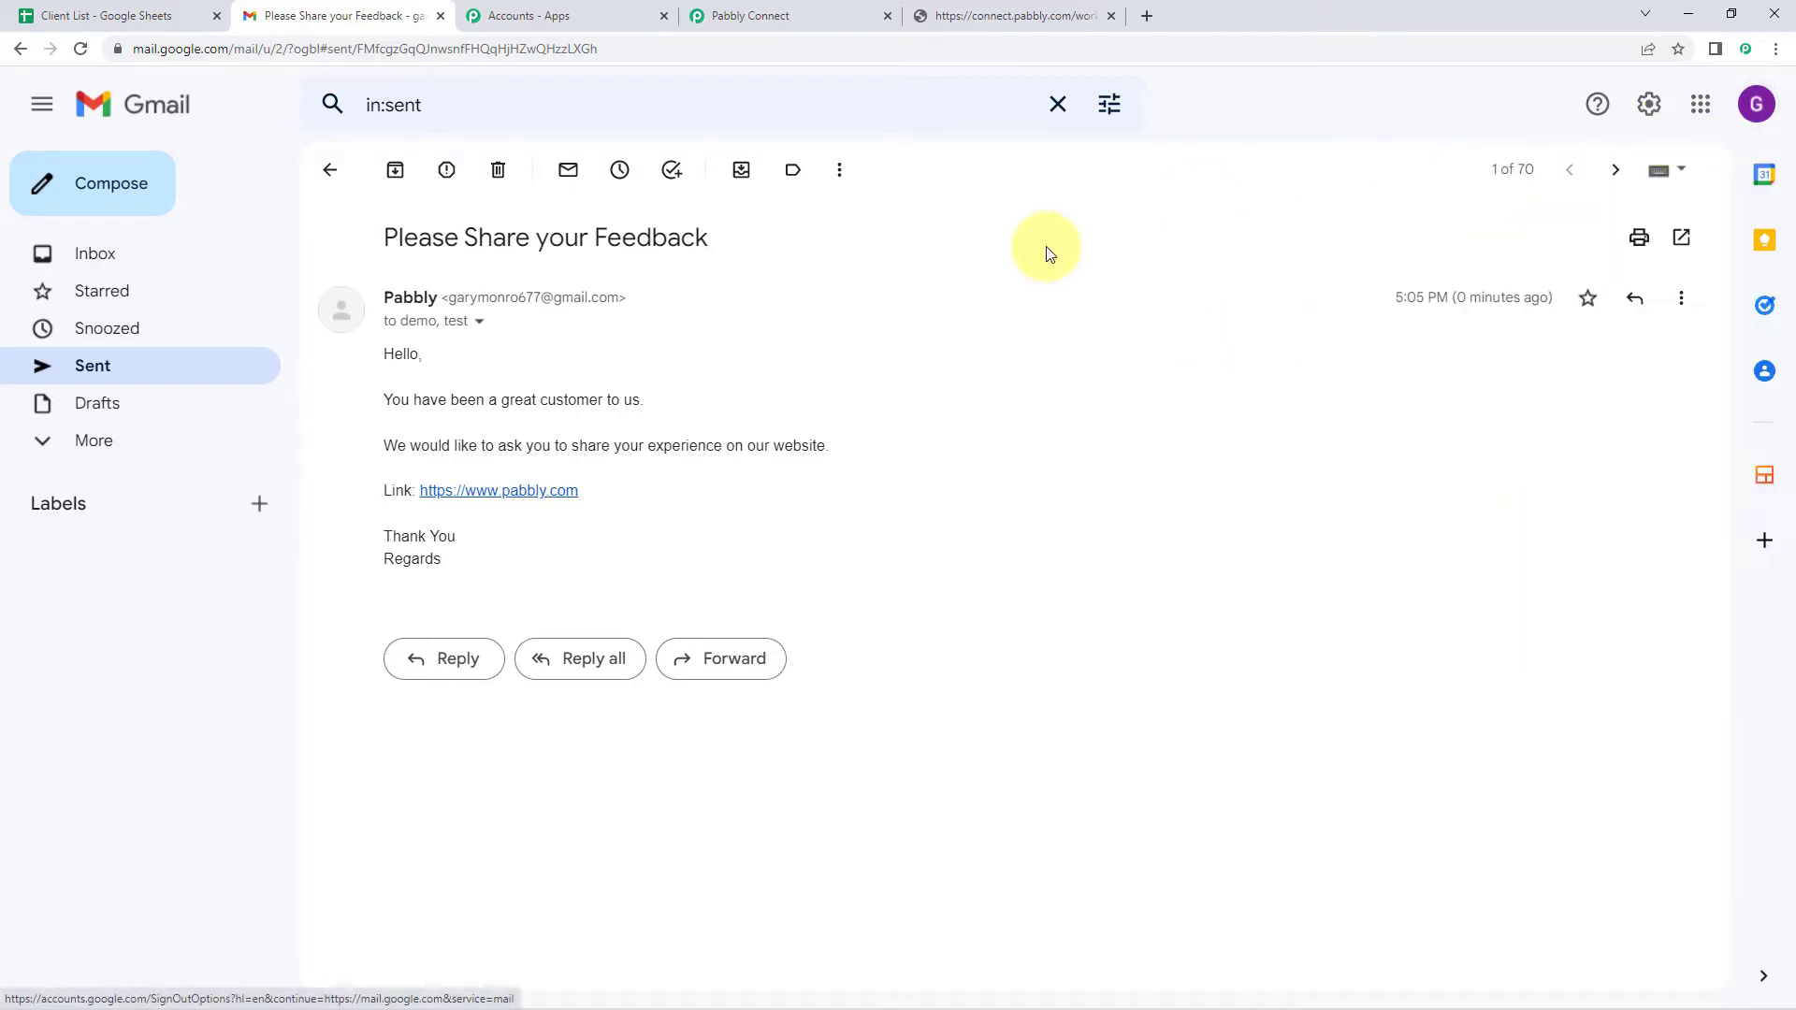
- Show the sent email's recipient details and compare them with the first two clients in the Client List sheet
click(478, 328)
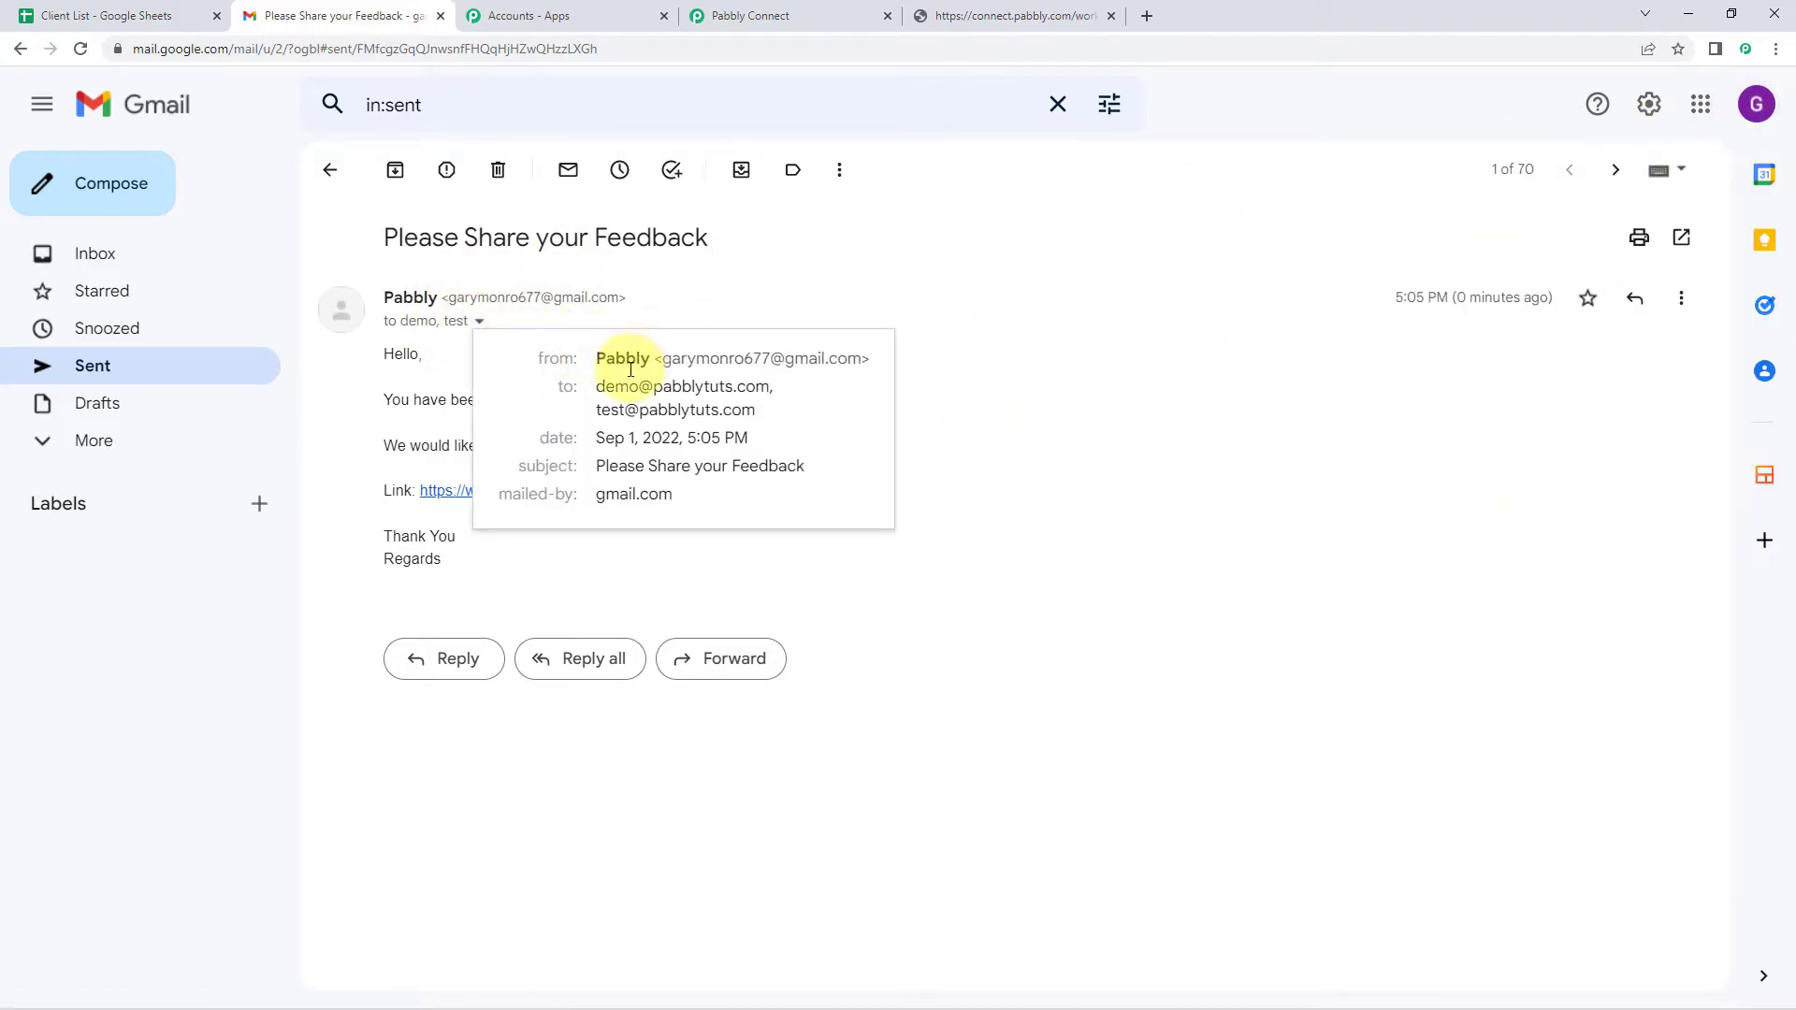
drag(600, 385, 585, 418)
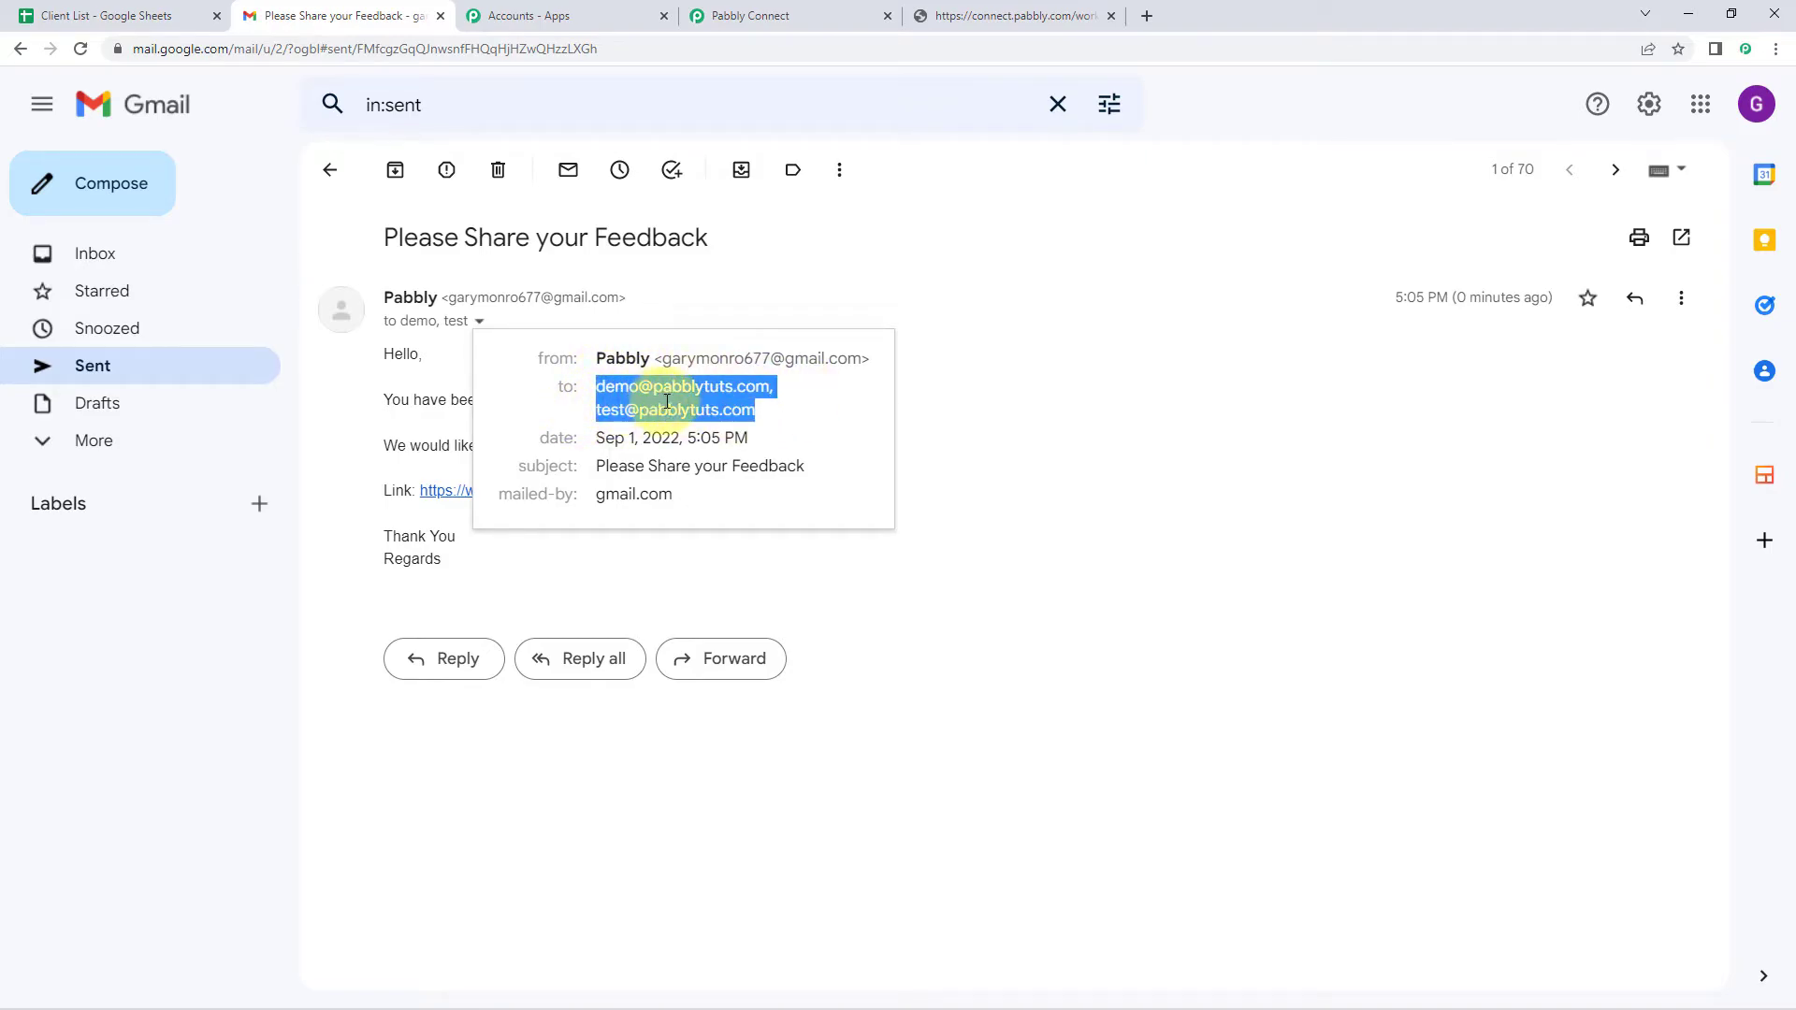
click(84, 13)
drag(189, 326, 461, 353)
click(409, 9)
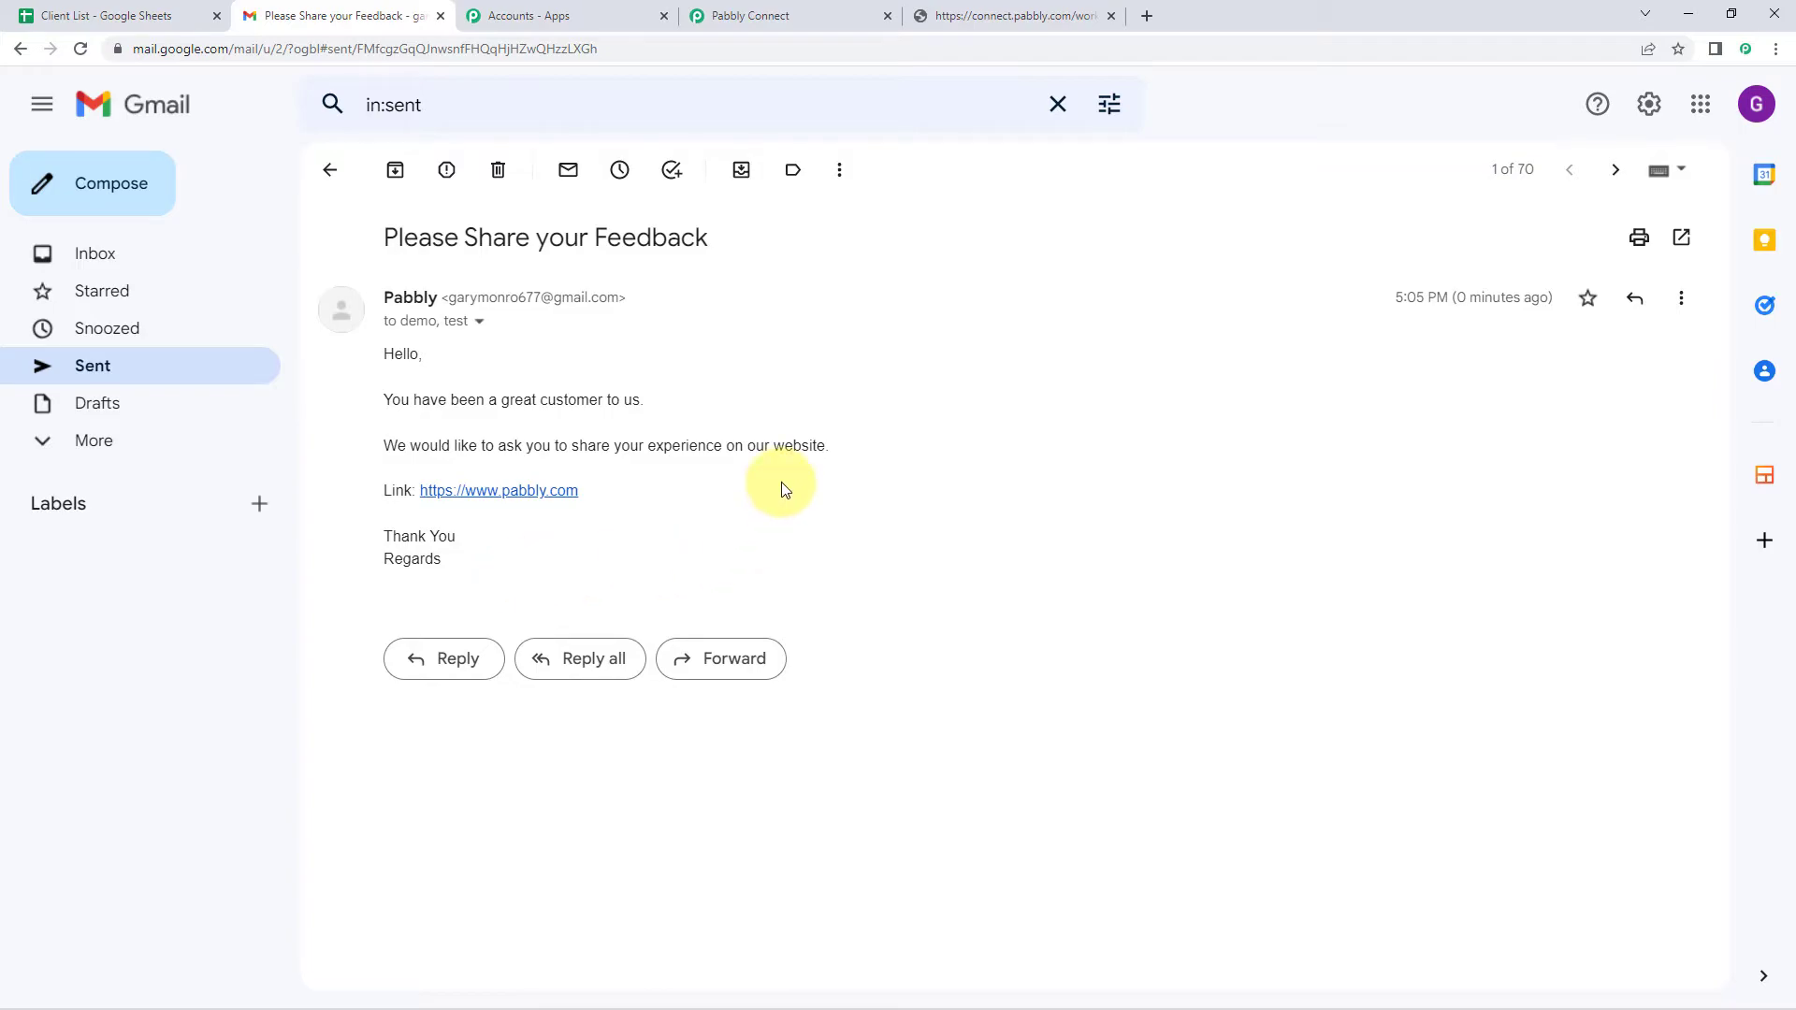
- Switch to Pabbly Connect and review the sender name, subject and content set in the Gmail action
click(831, 12)
scroll(1569, 262, down, 6)
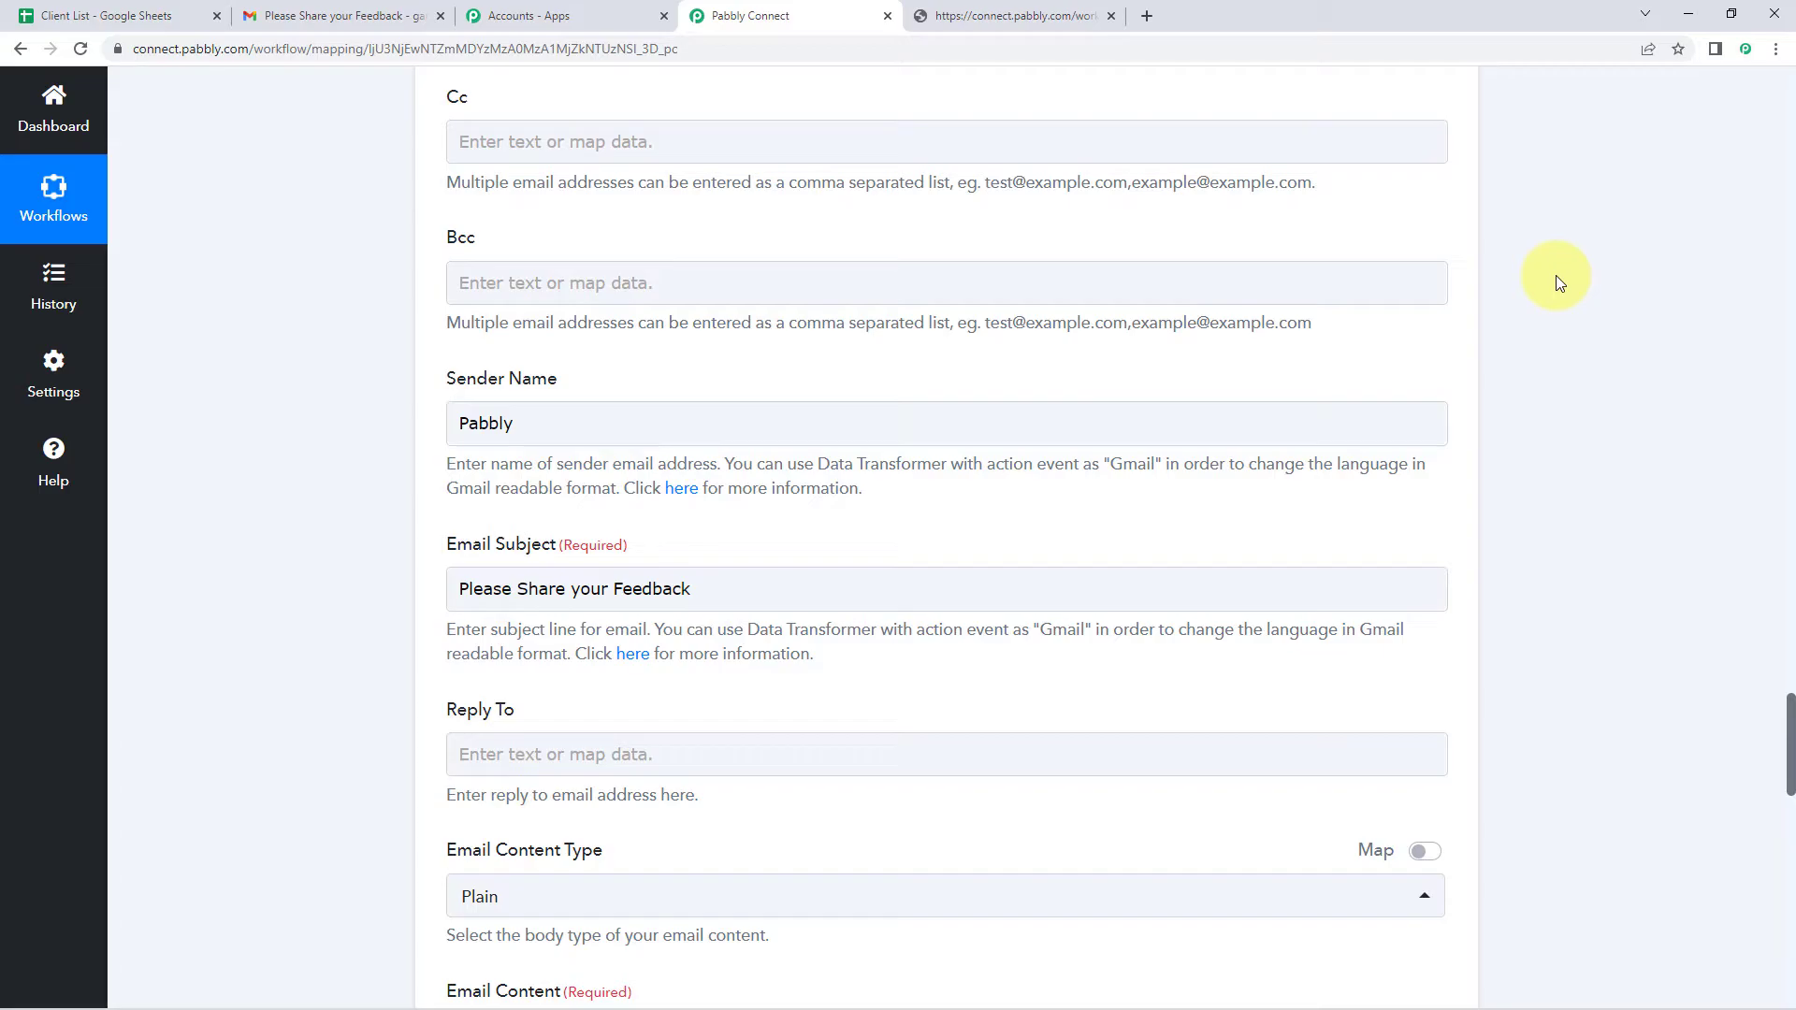
scroll(801, 374, down, 5)
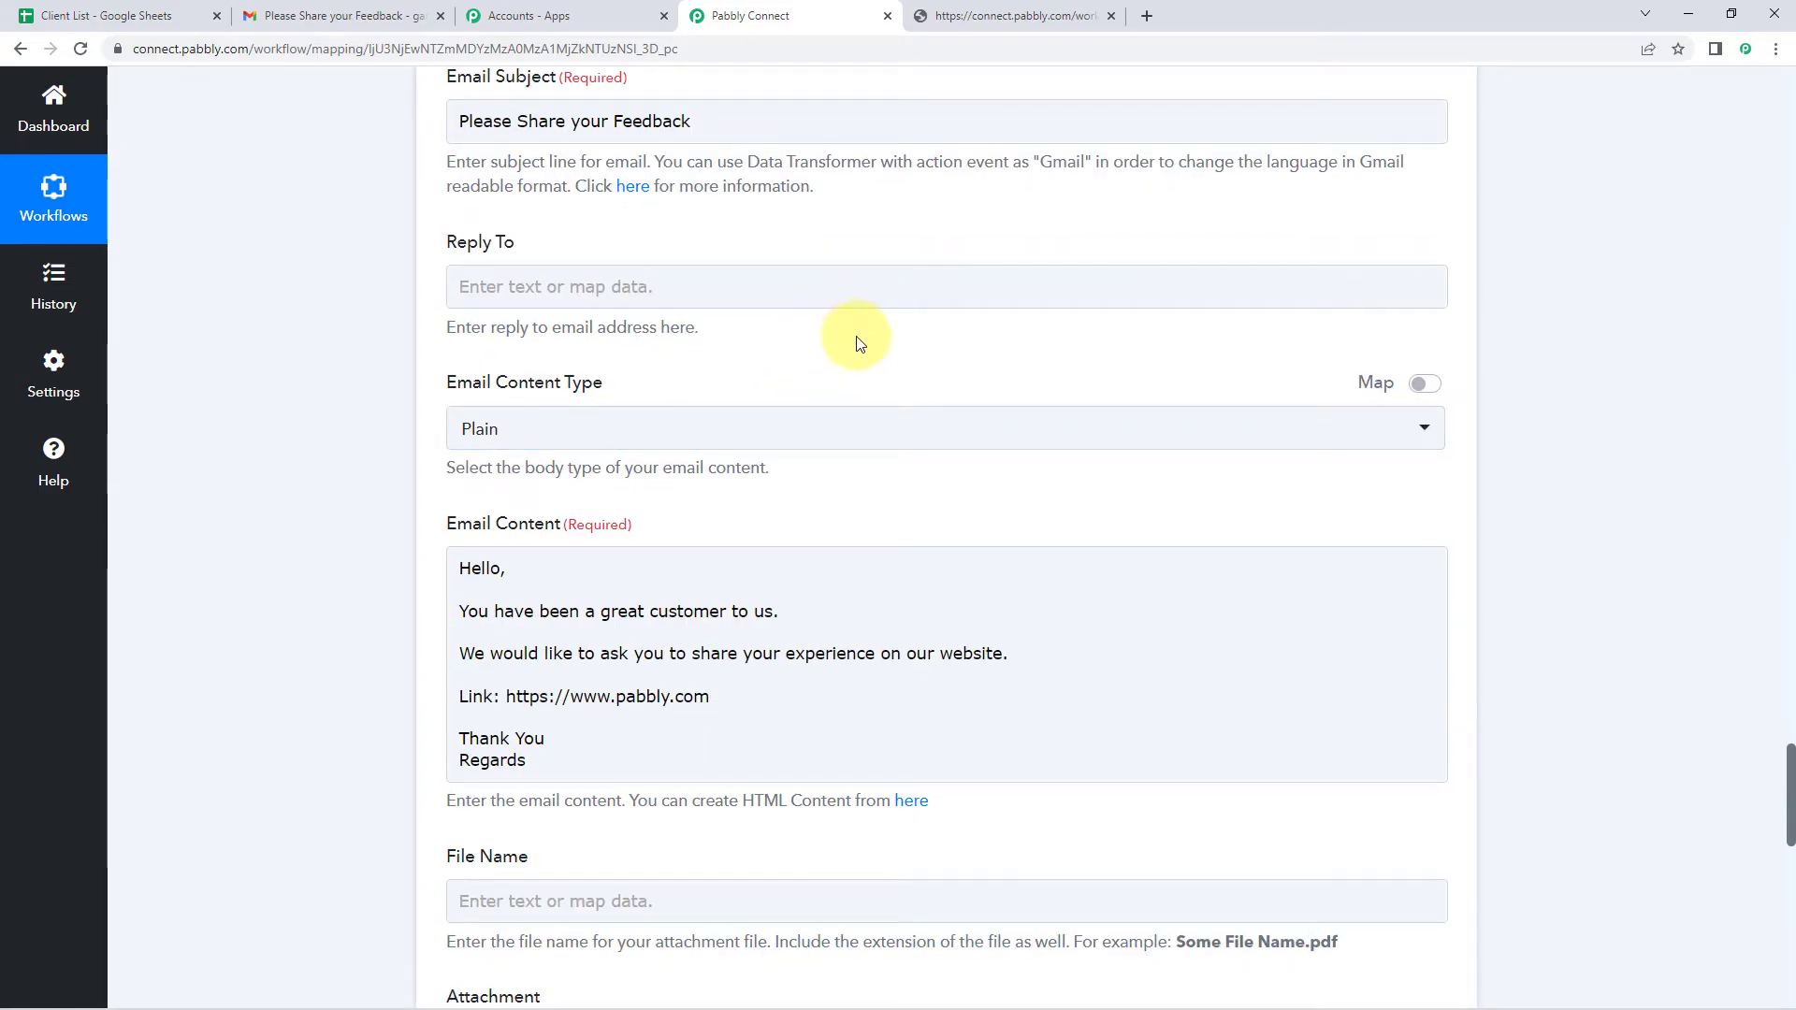
- Switch to the Client List sheet and highlight the third and fourth clients' records in A4:C5
click(72, 7)
drag(136, 387, 139, 412)
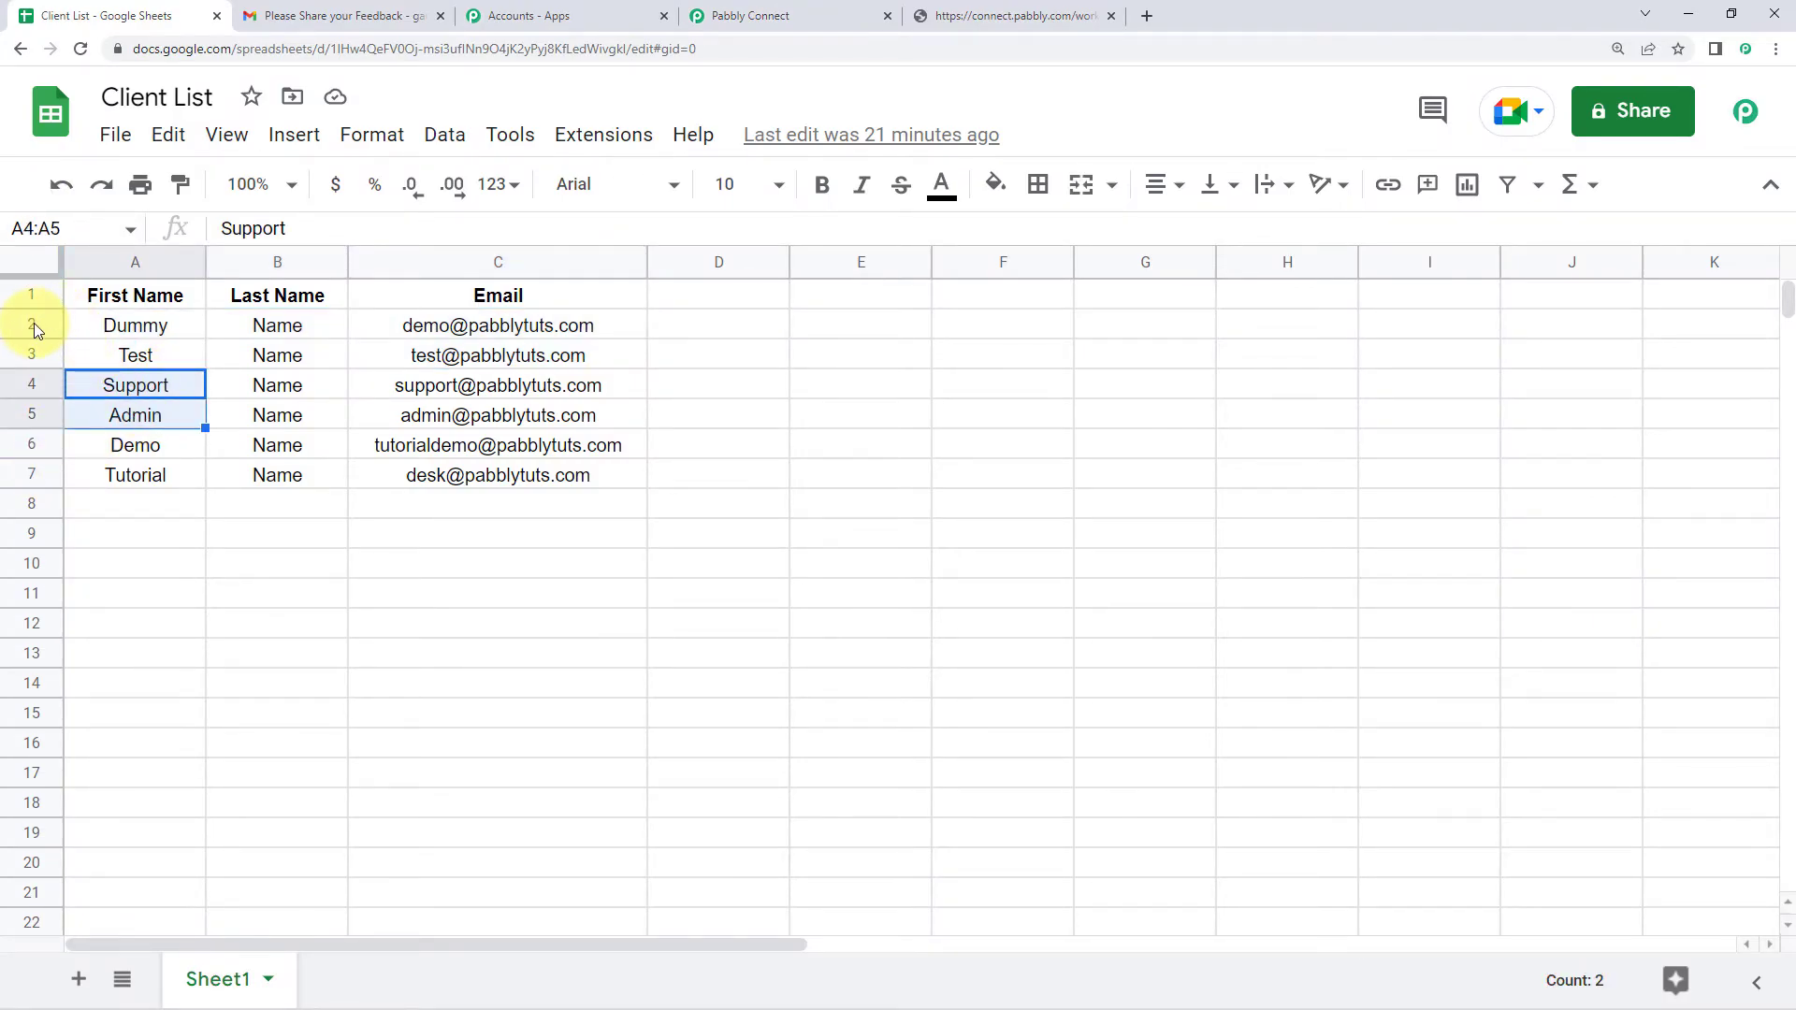
click(110, 385)
drag(91, 384, 531, 397)
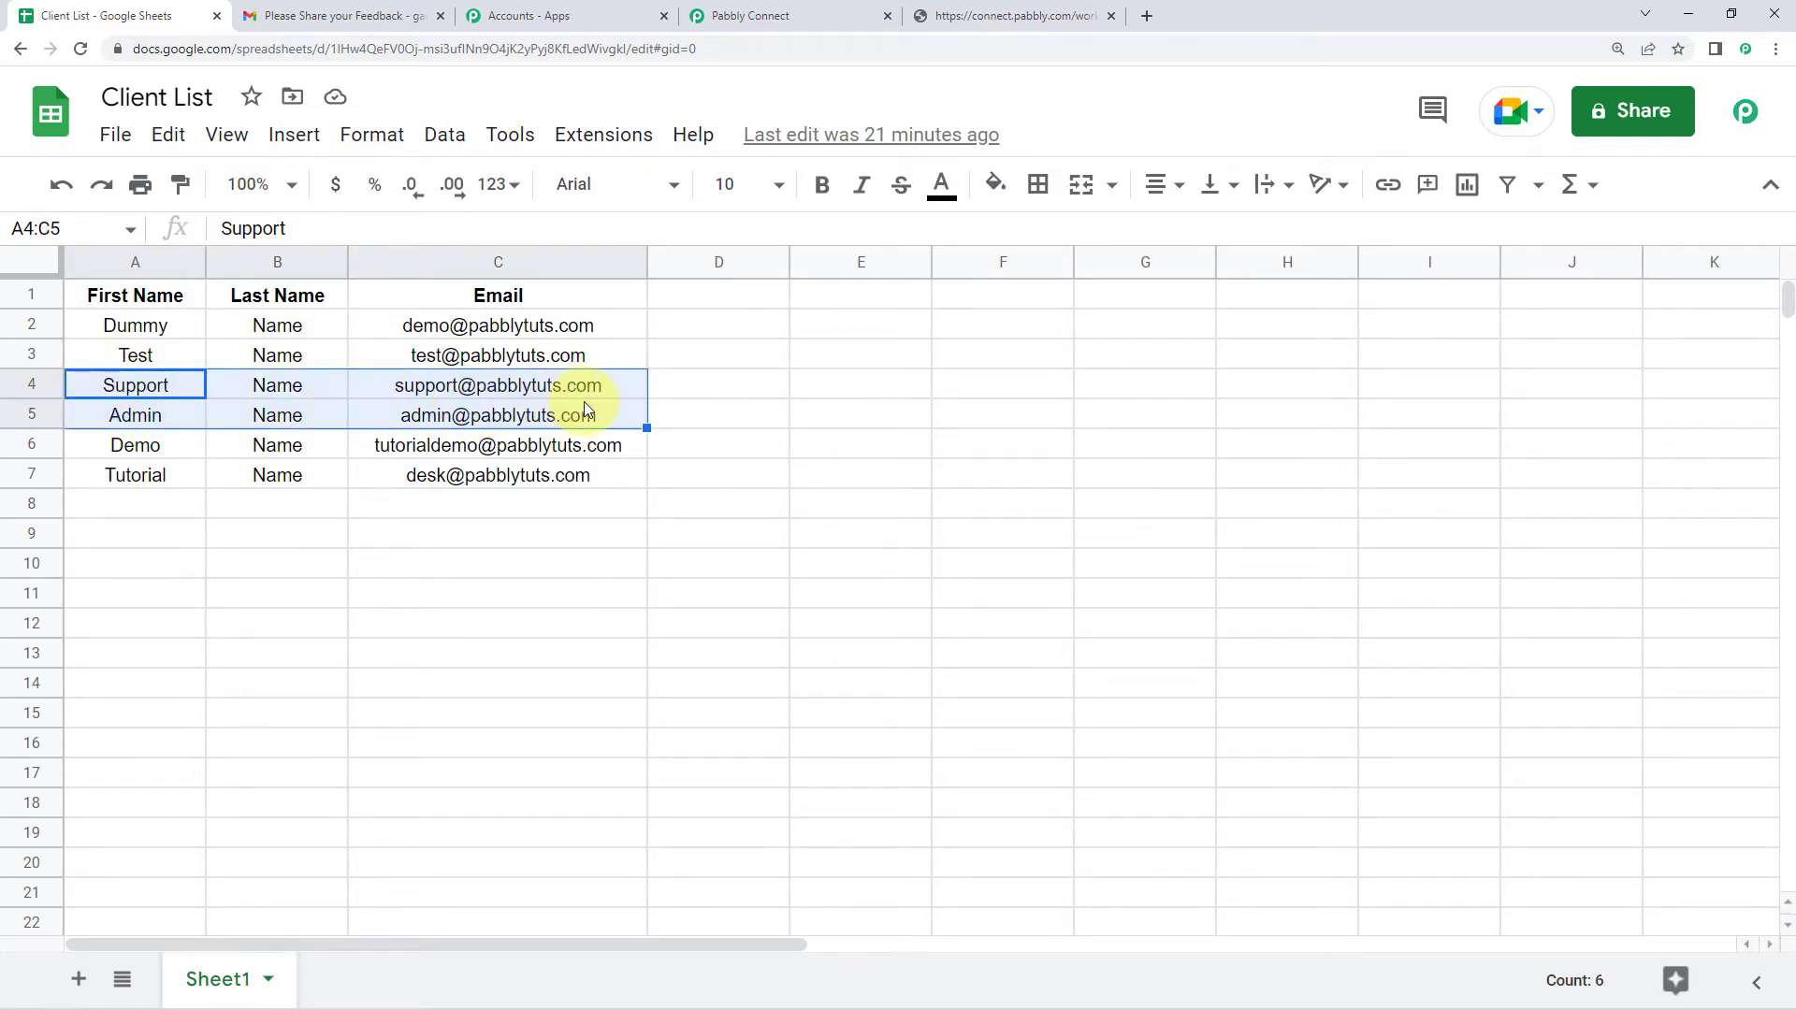
- Return to the Pabbly Connect workflow and add a Delay by Pabbly action after the Gmail step
click(812, 7)
scroll(322, 434, down, 7)
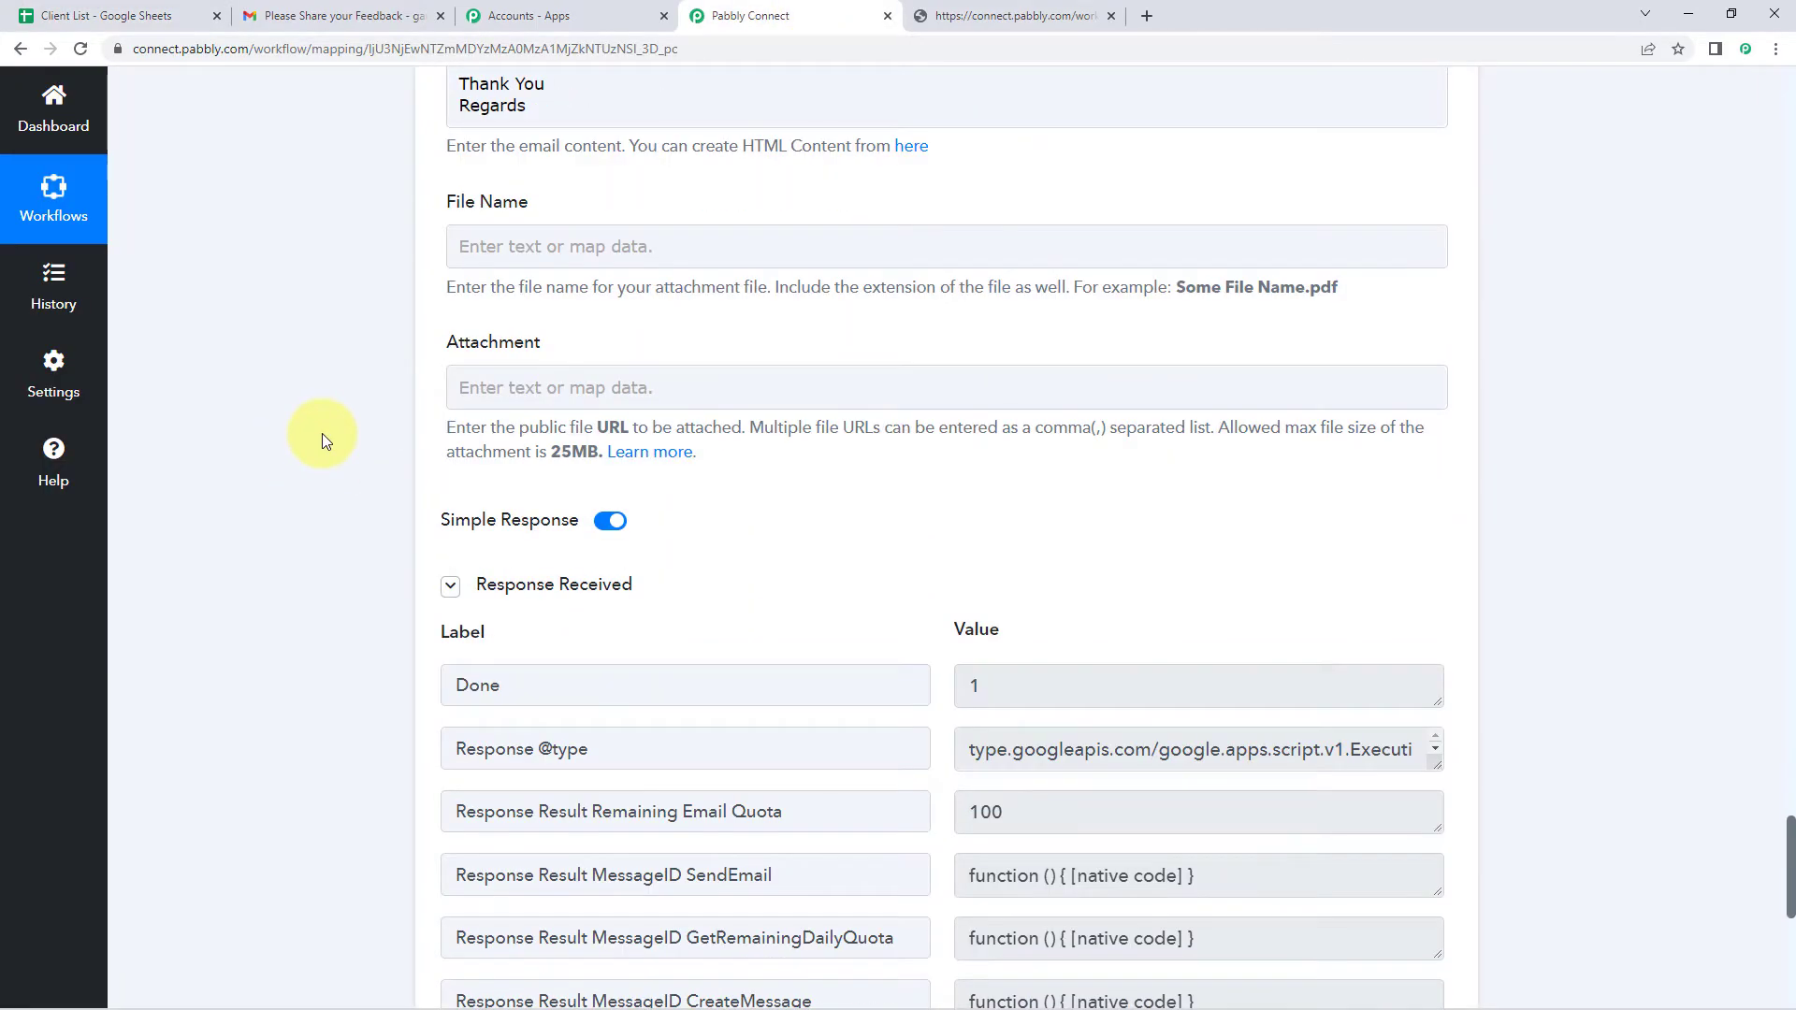
scroll(322, 434, down, 9)
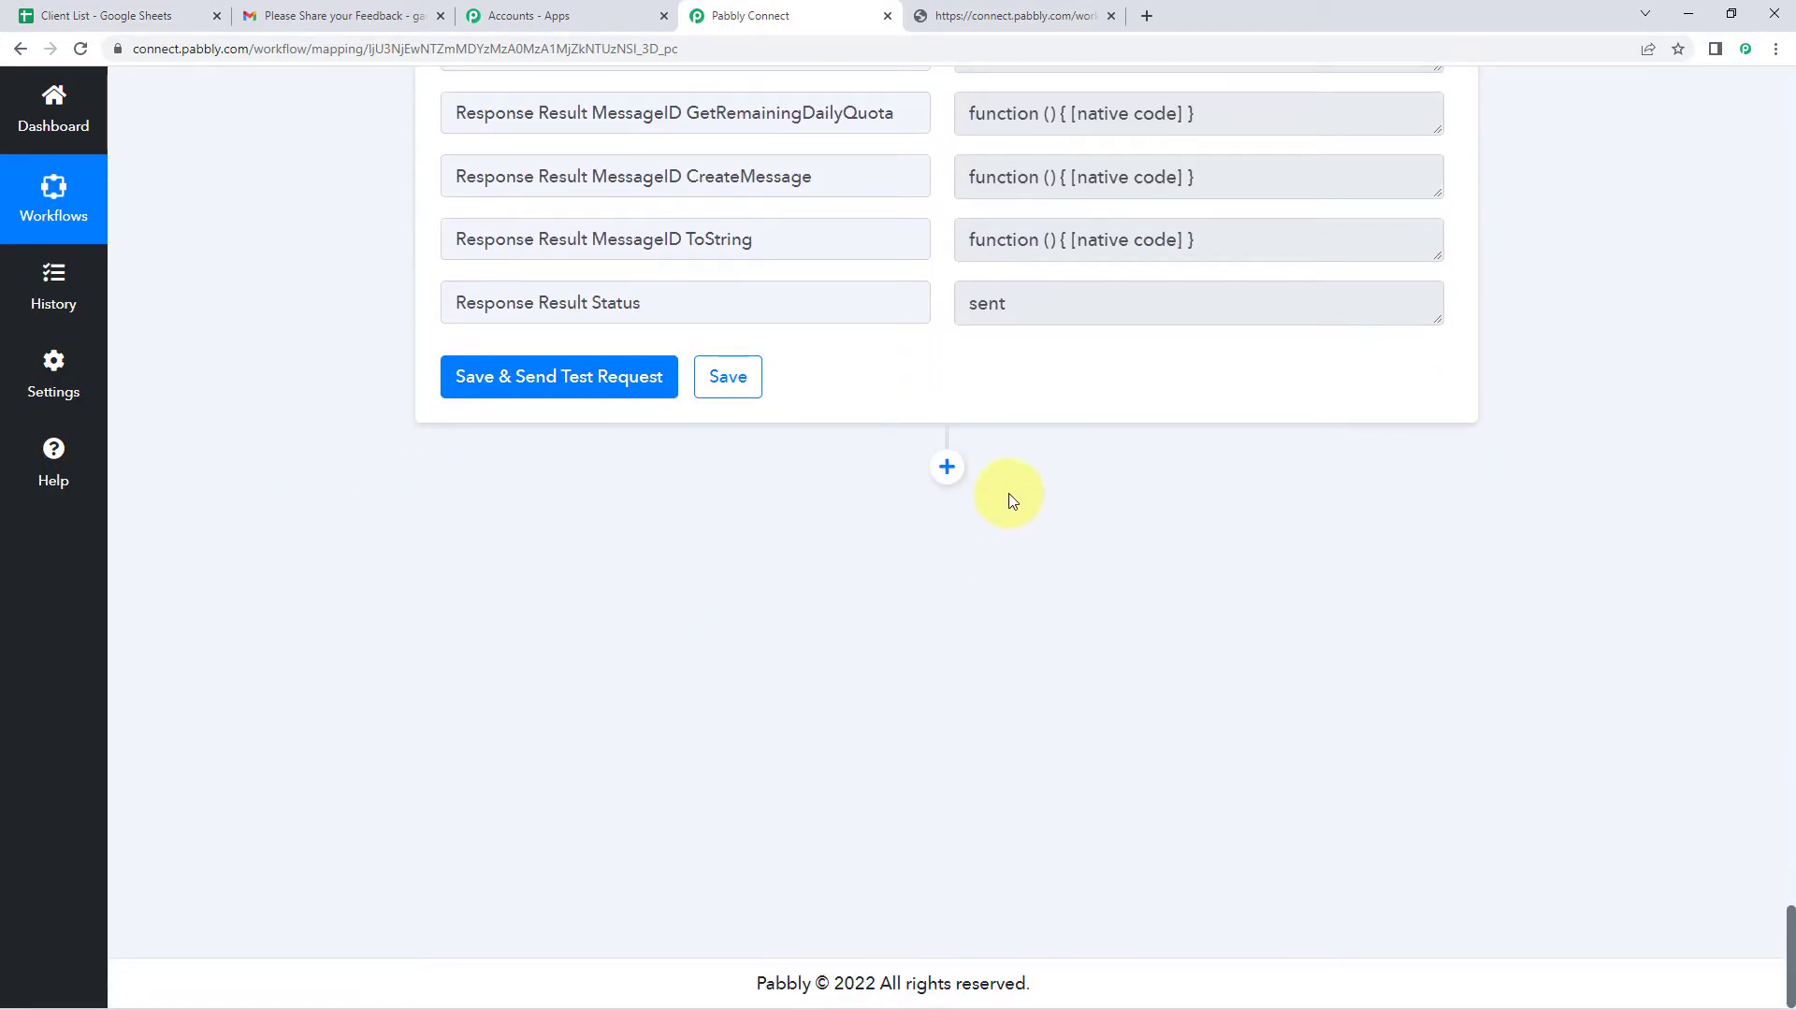
click(947, 468)
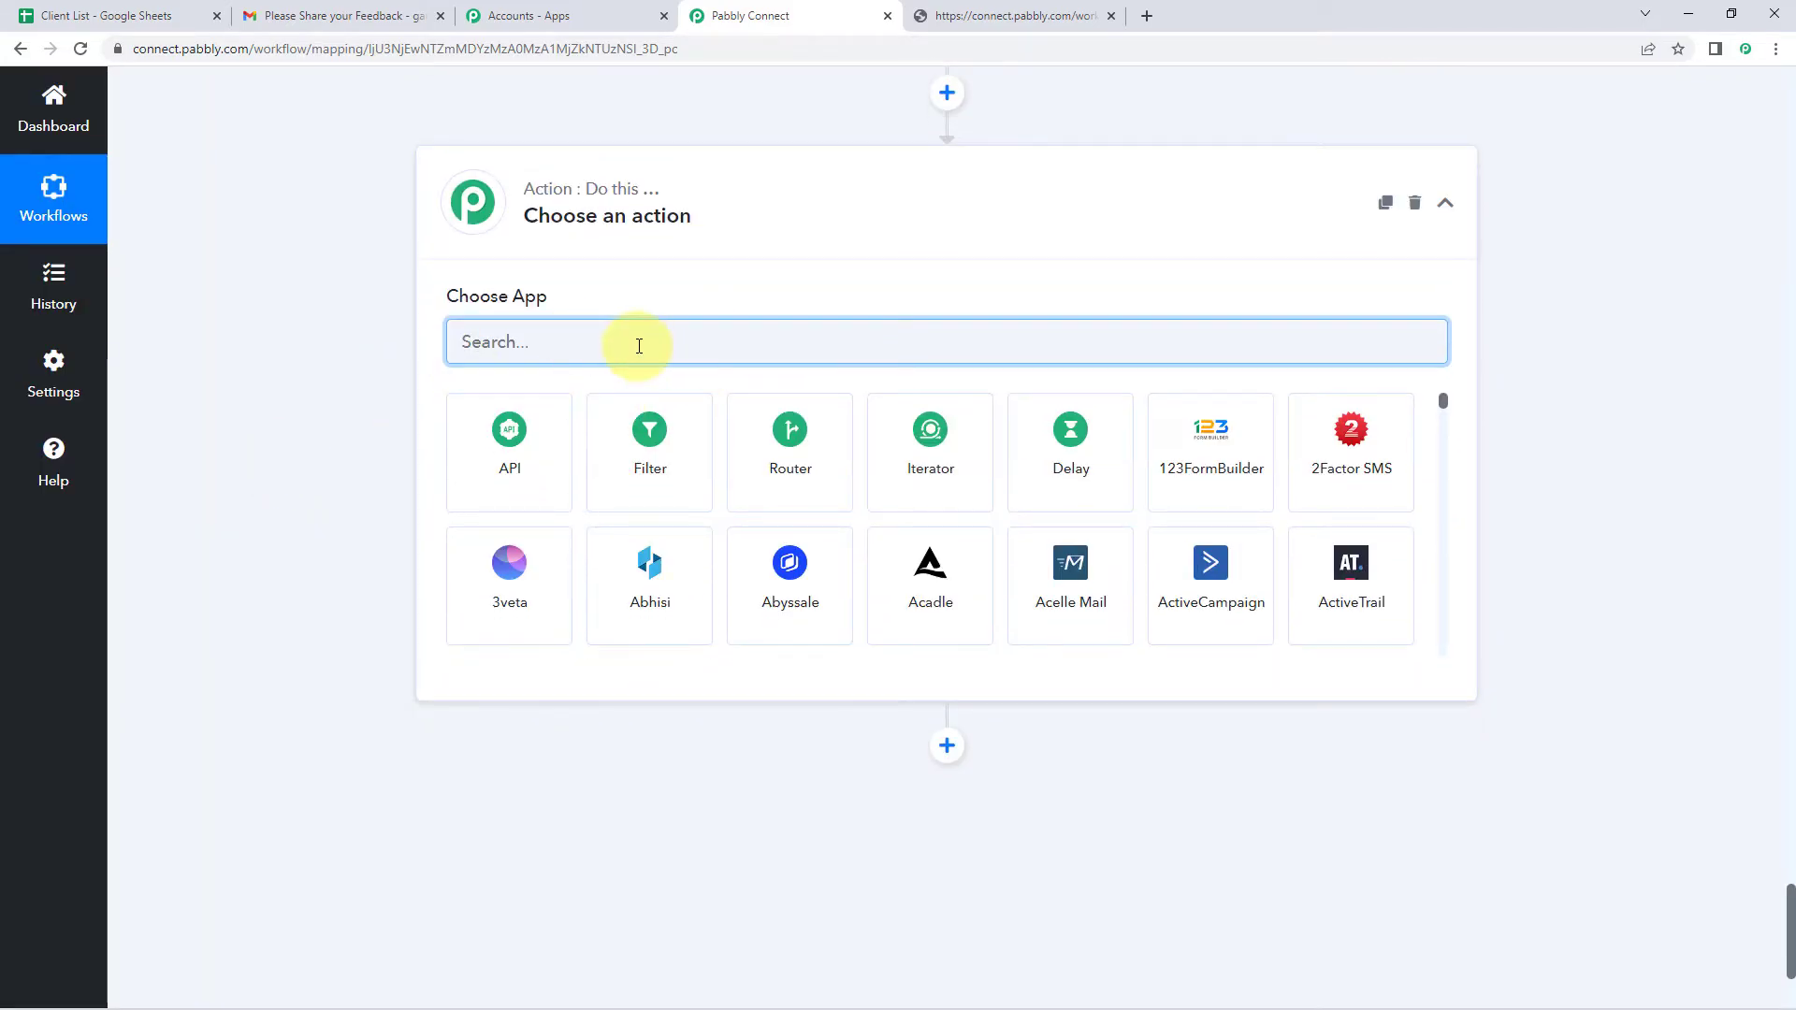
text(Del)
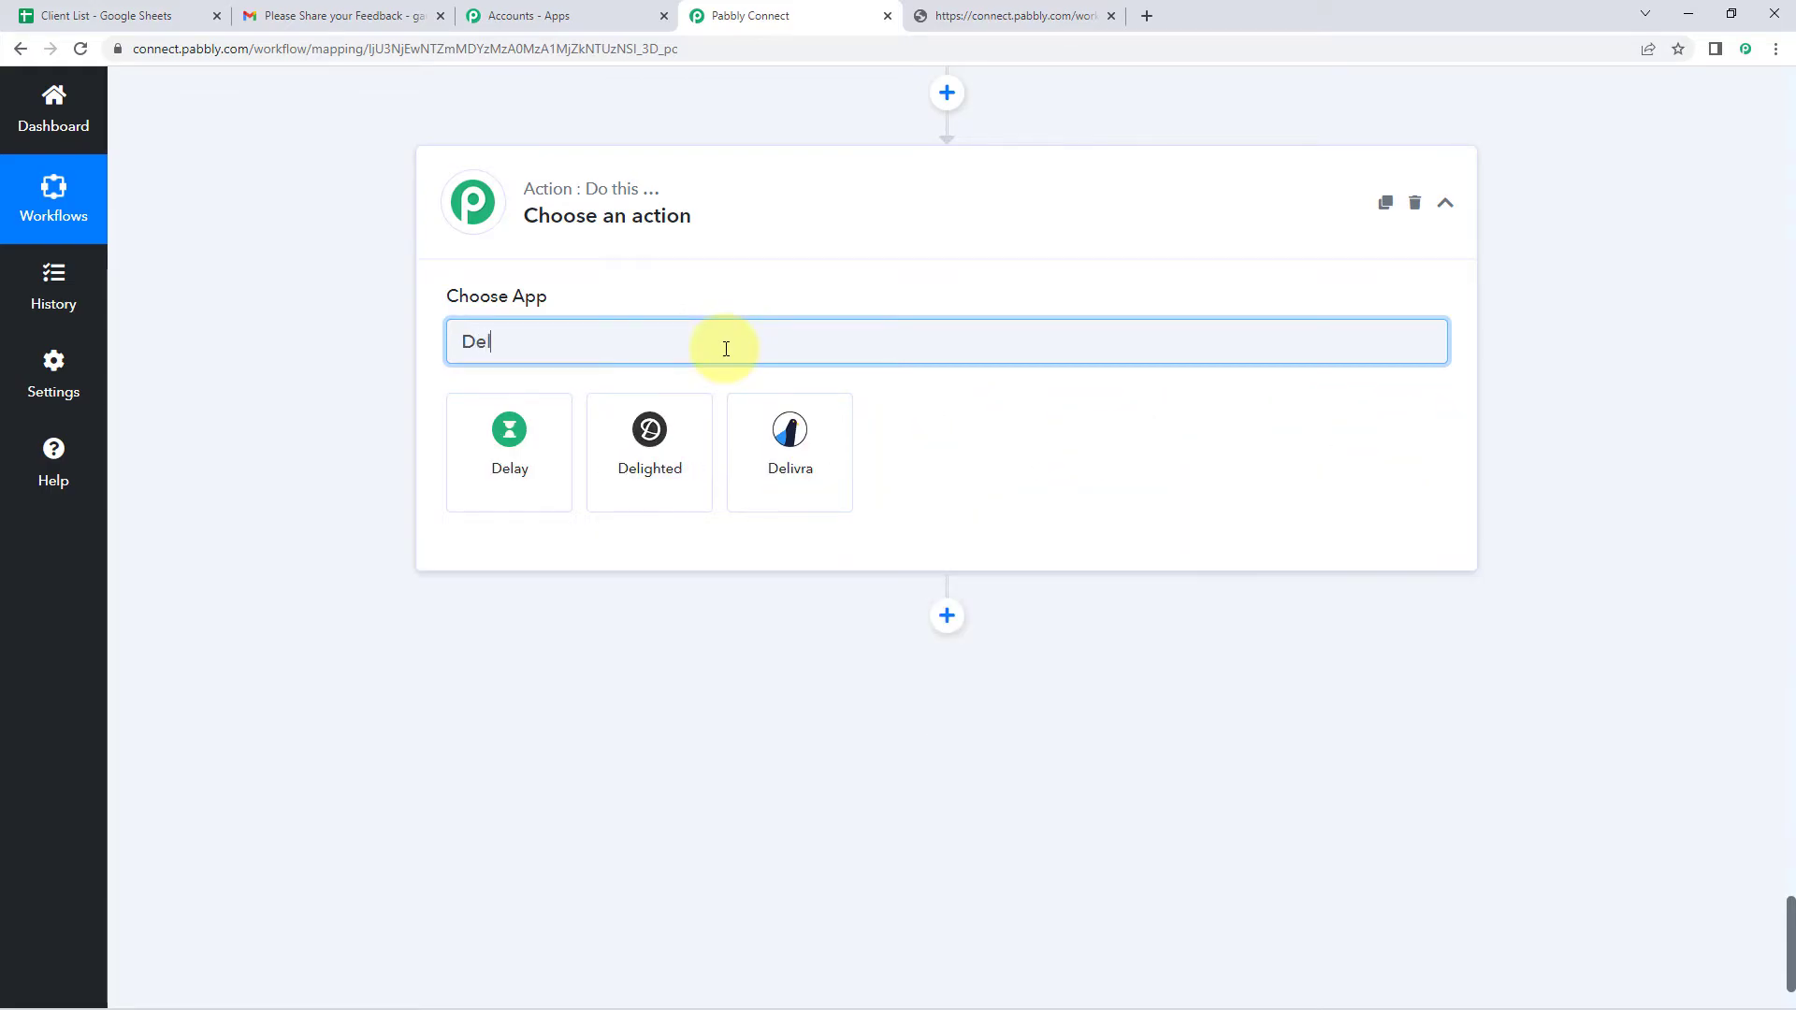
click(483, 448)
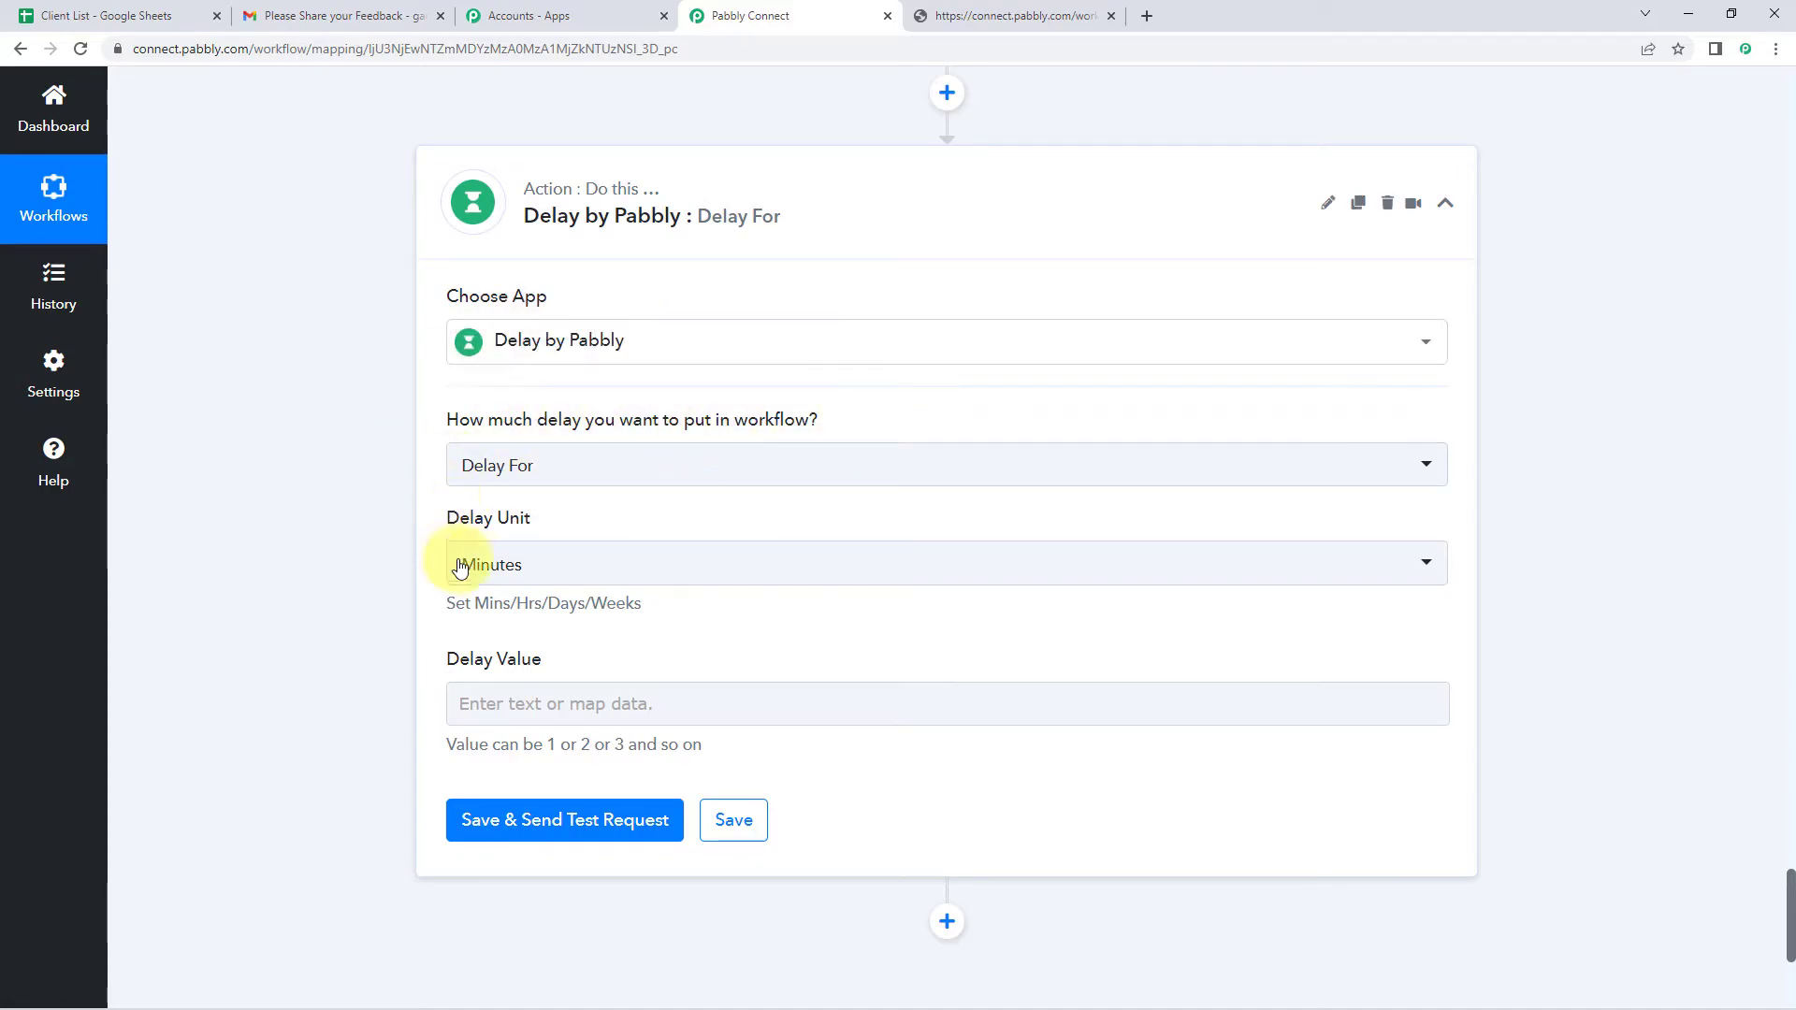
- Configure the delay action as Delay For 10 Days, then save it and send a test request
scroll(618, 449, down, 1)
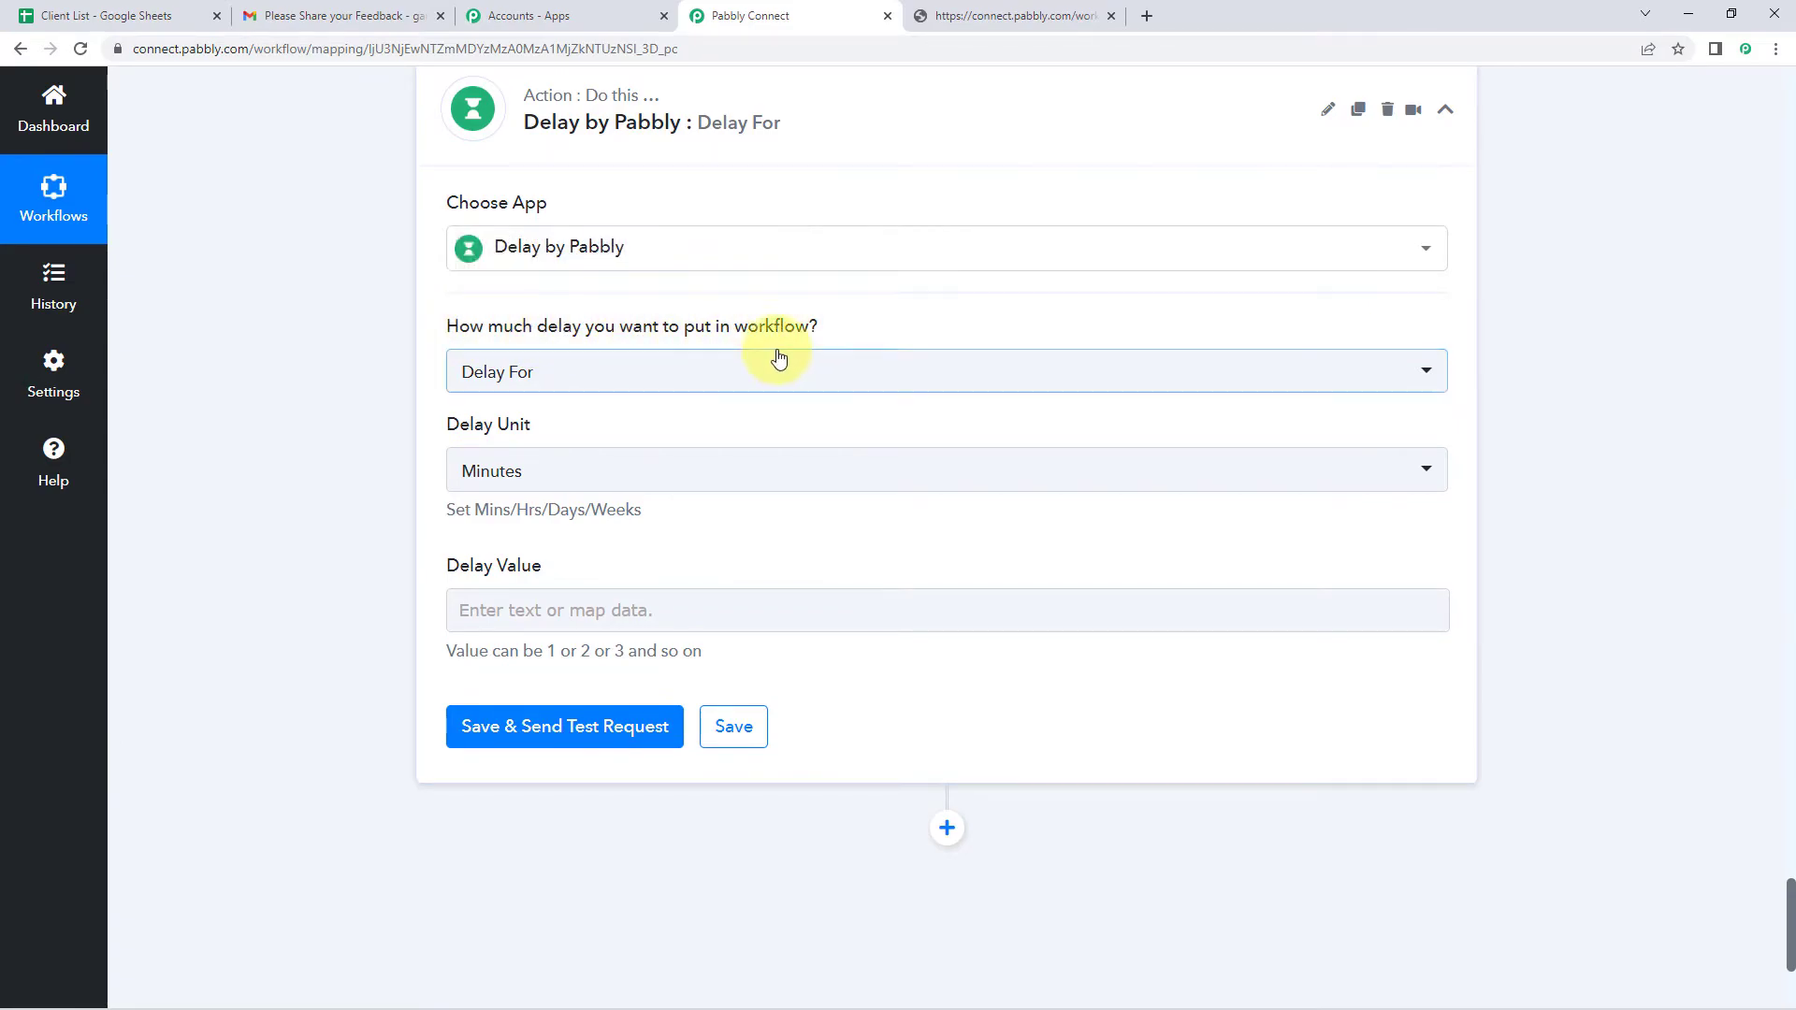
click(612, 373)
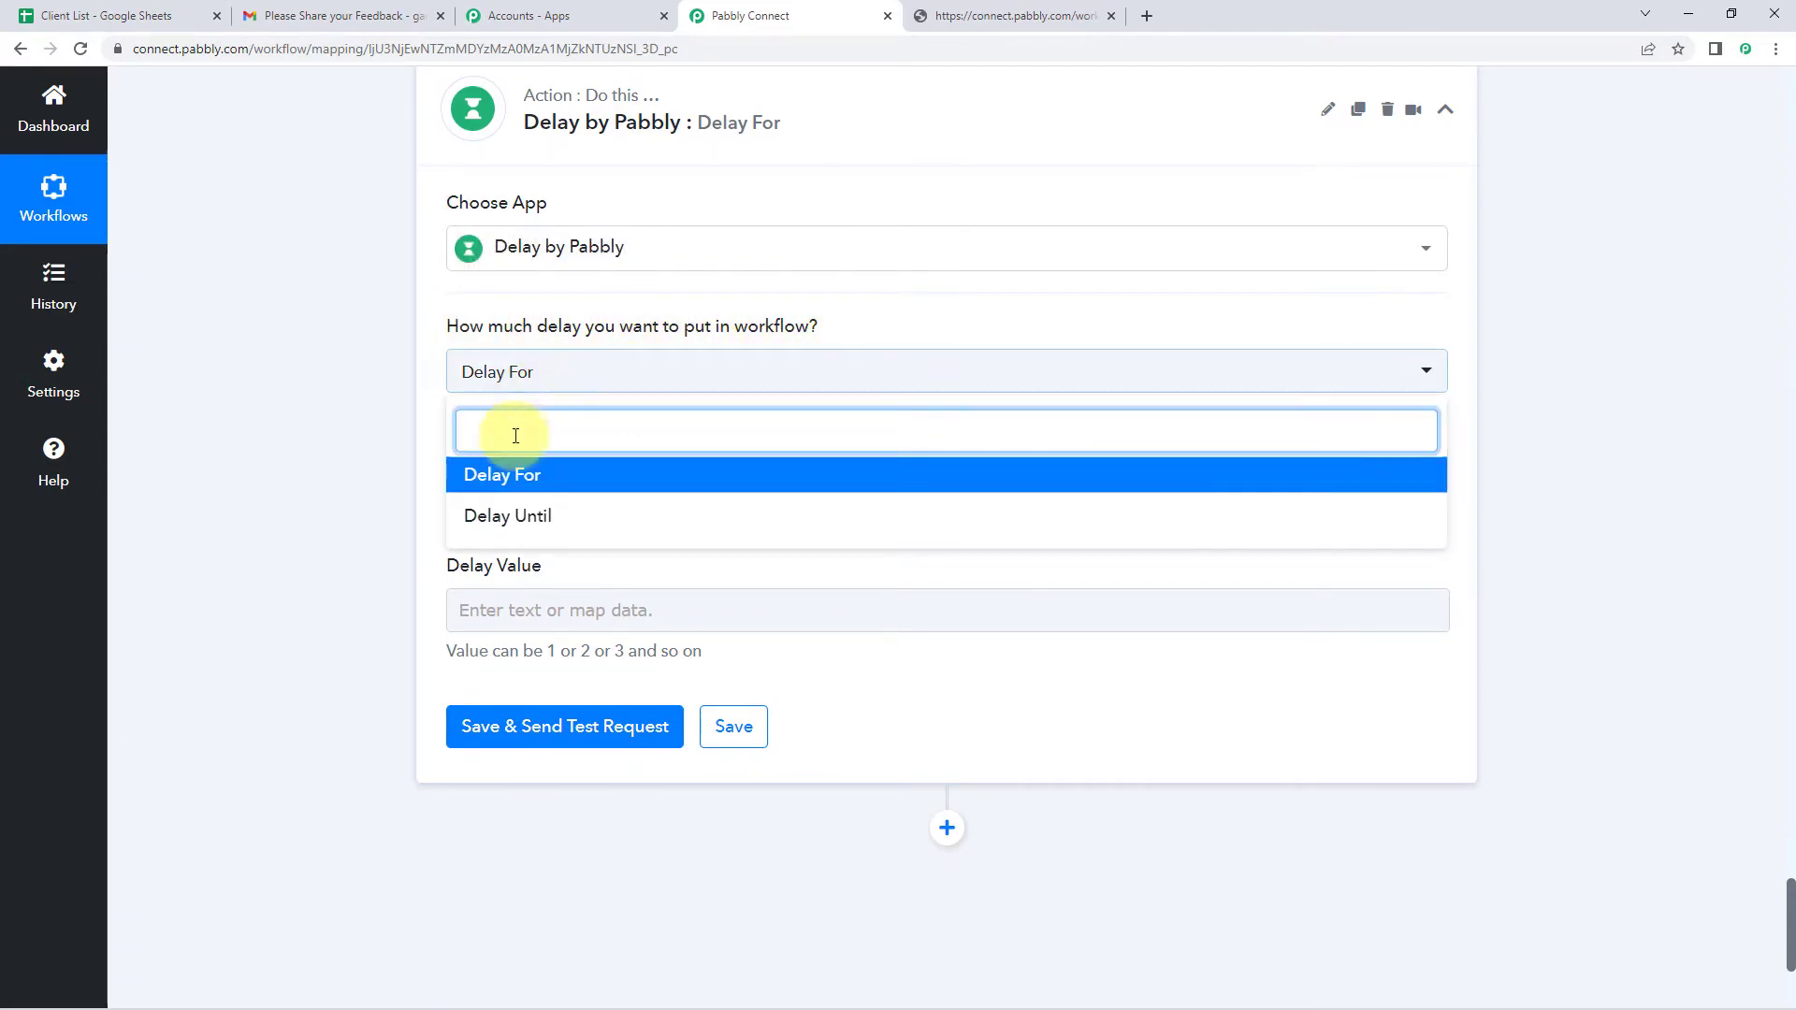
click(537, 477)
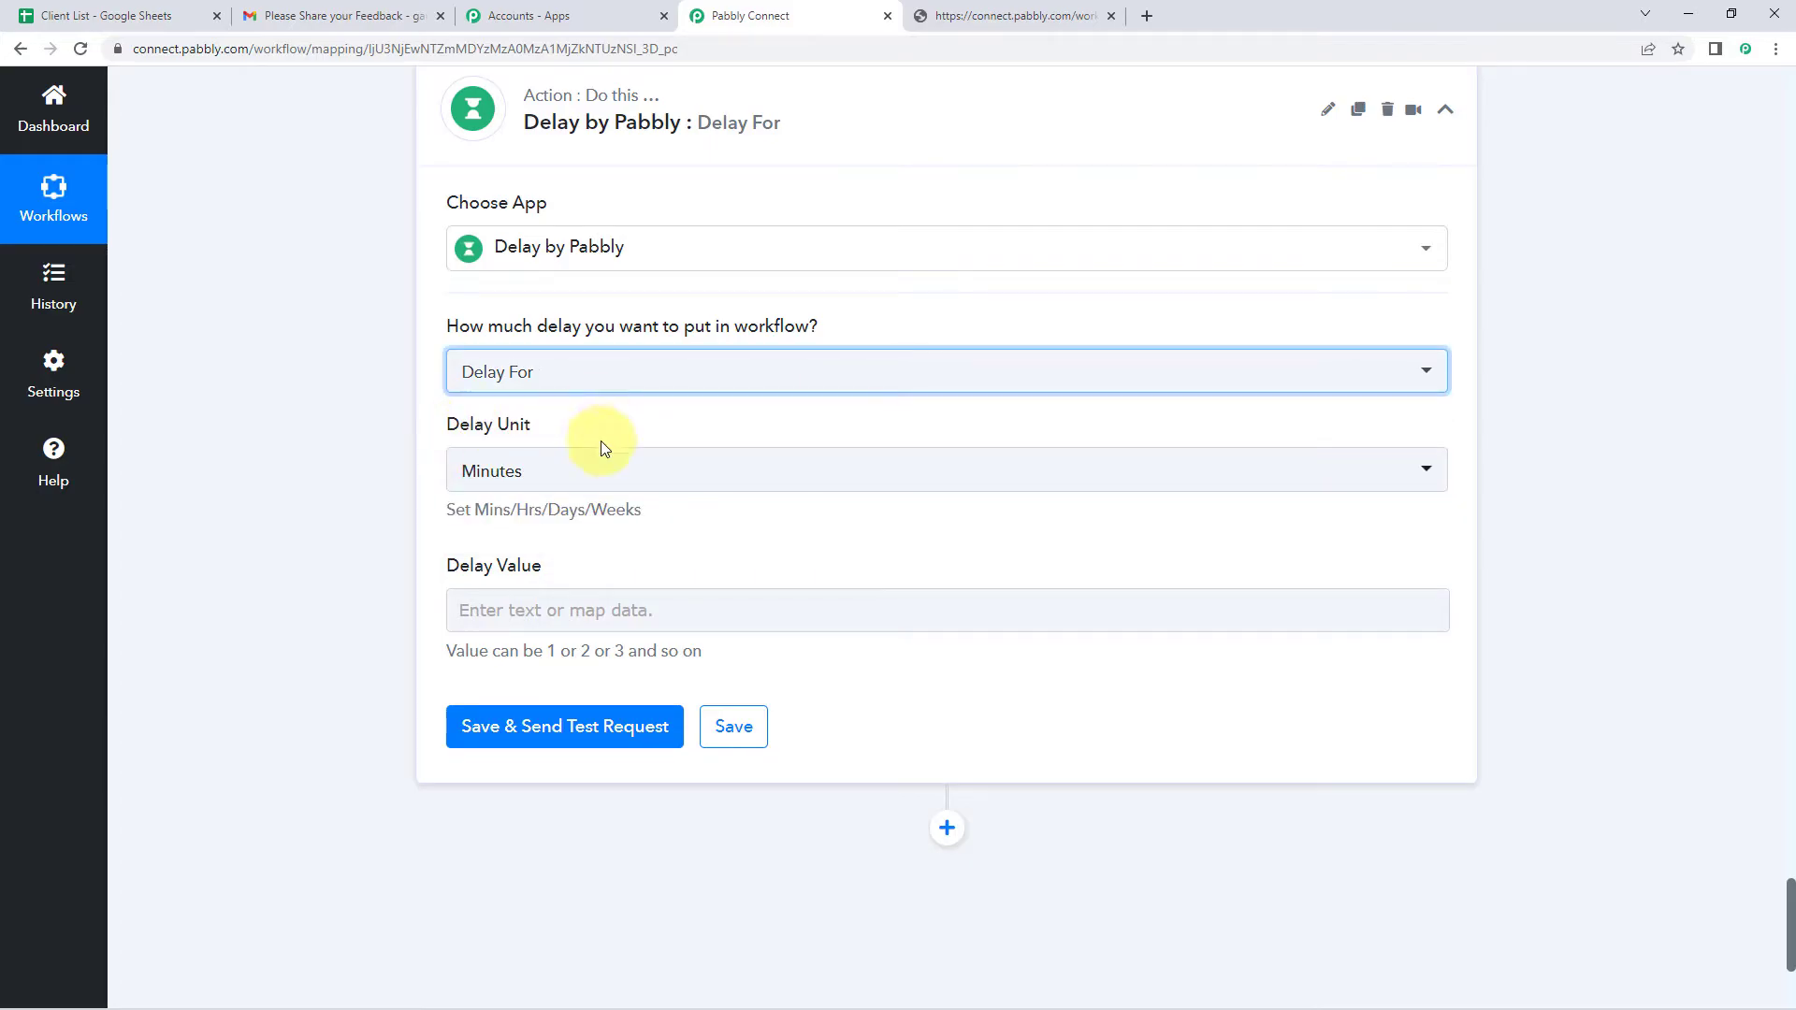
click(513, 479)
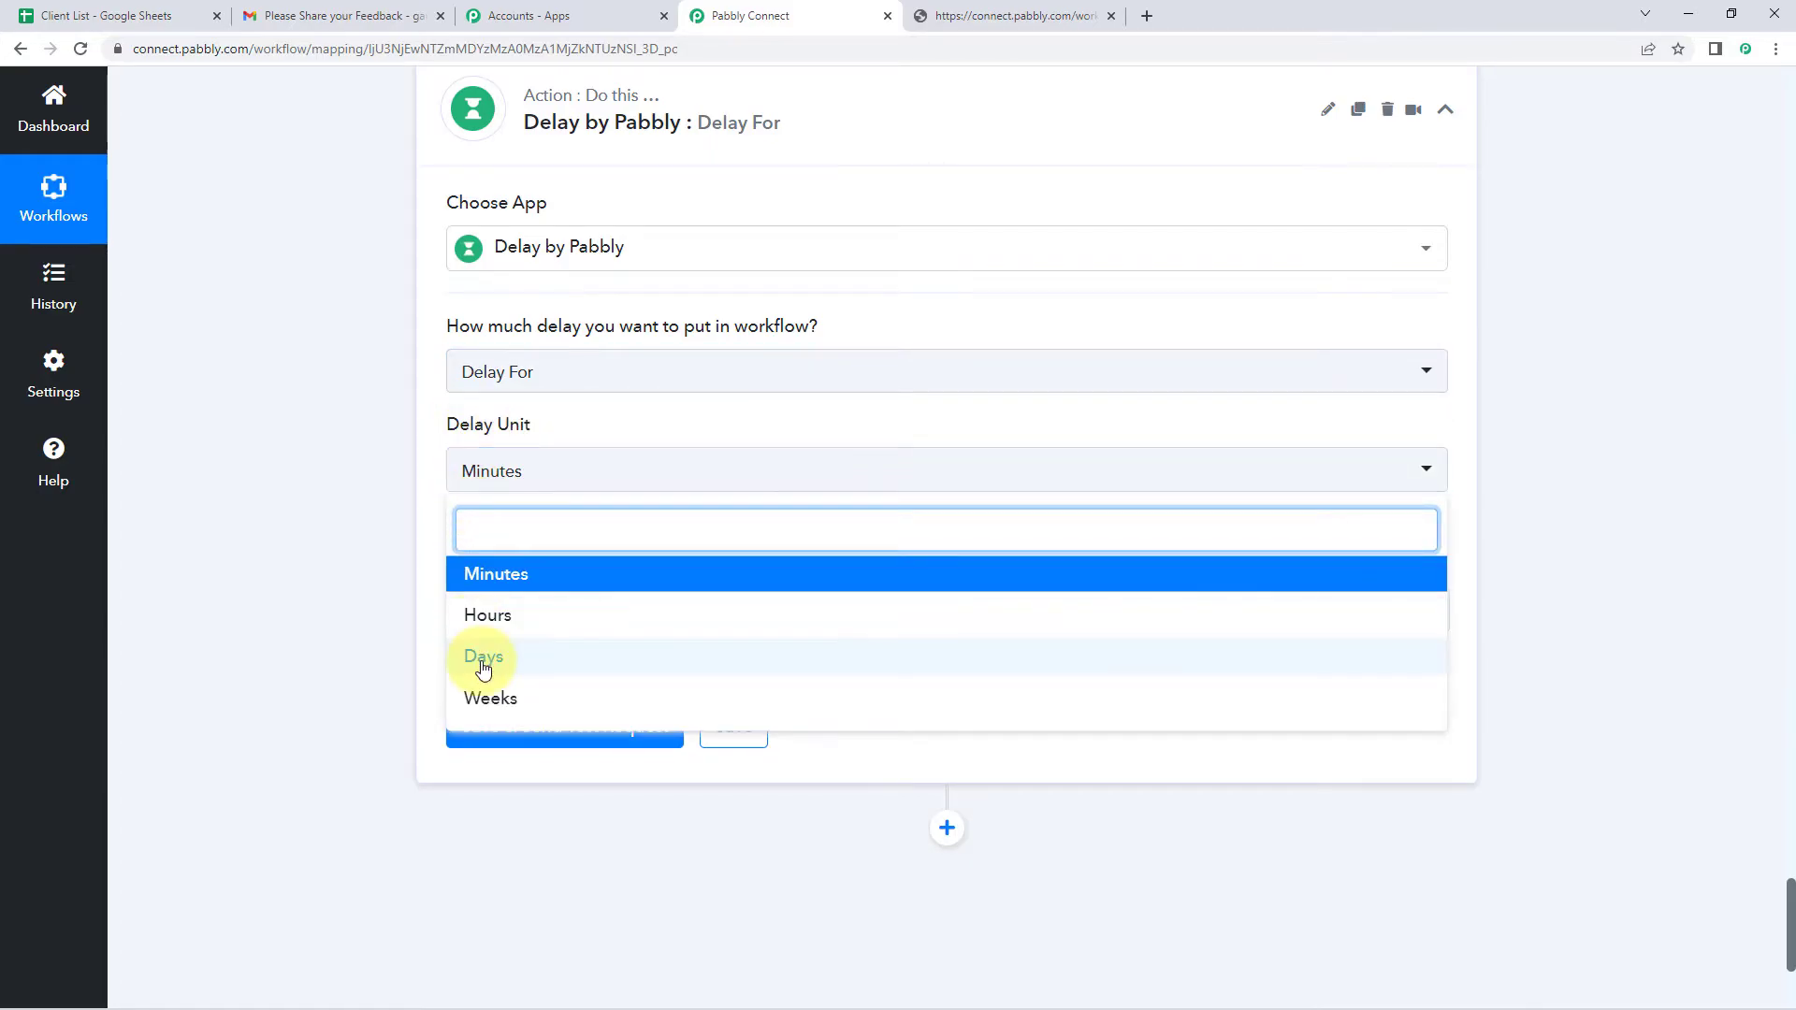
click(477, 658)
click(509, 608)
text(10)
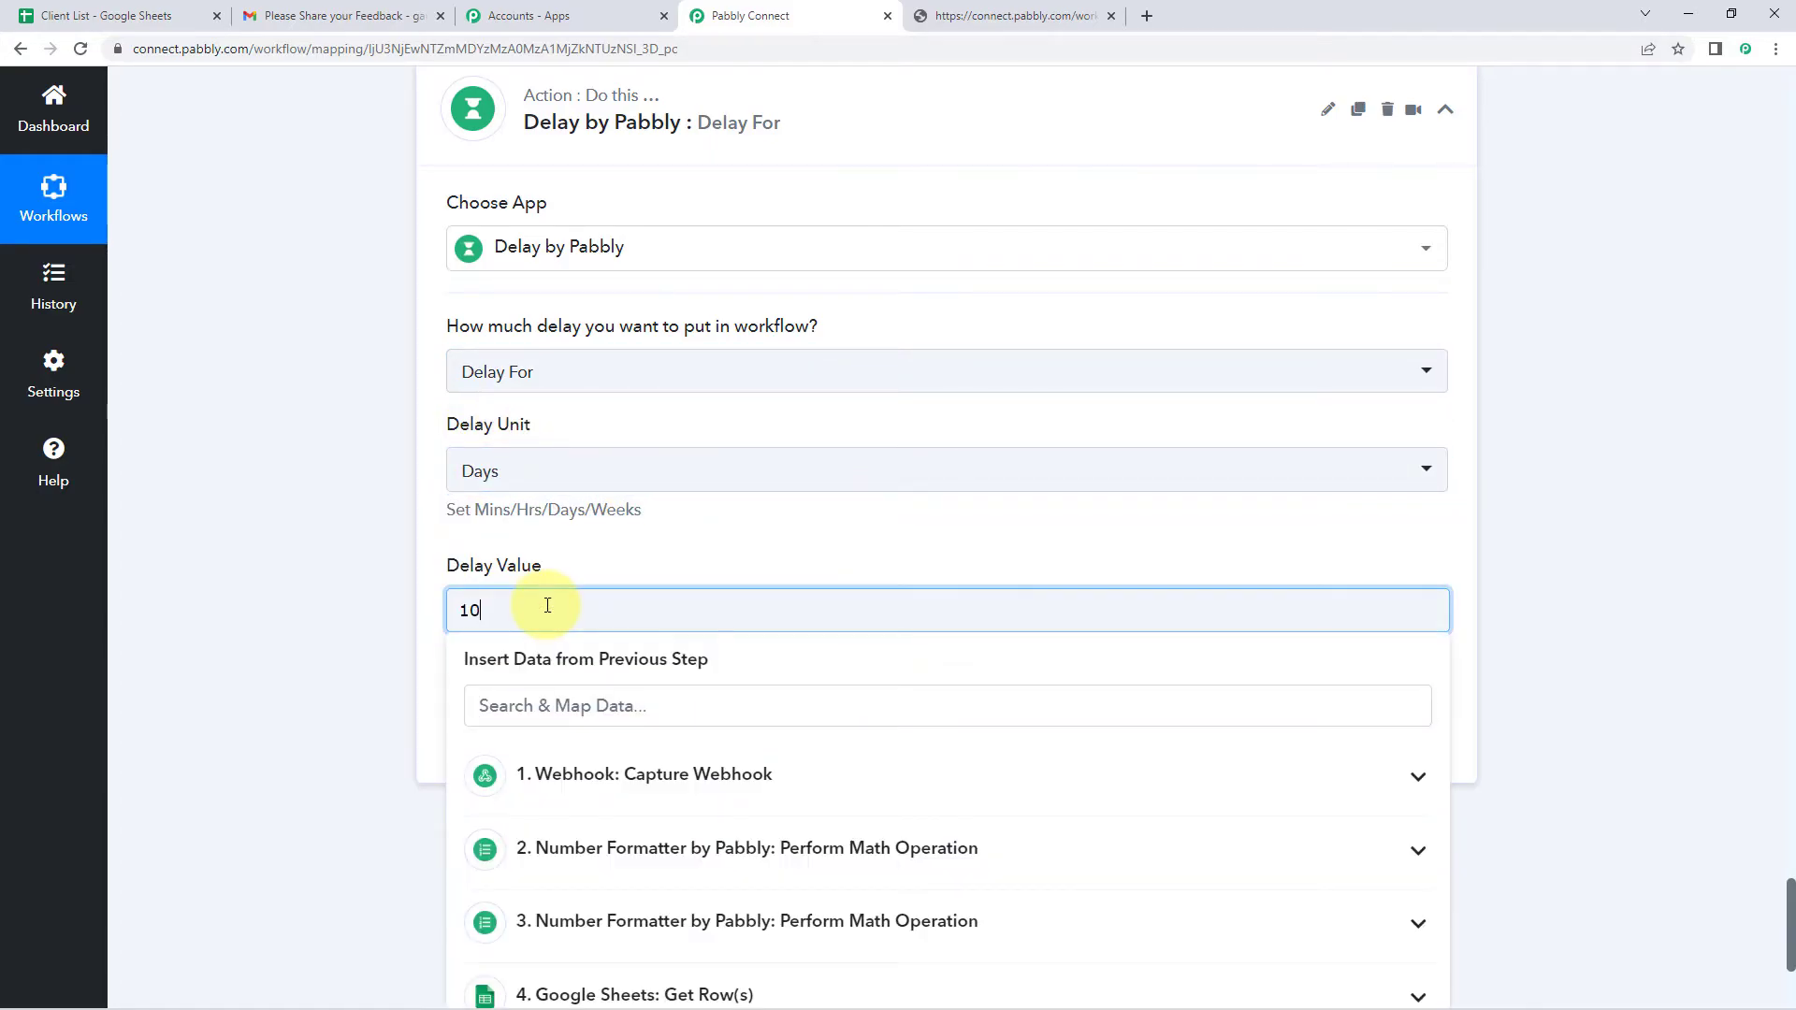
click(323, 550)
click(558, 739)
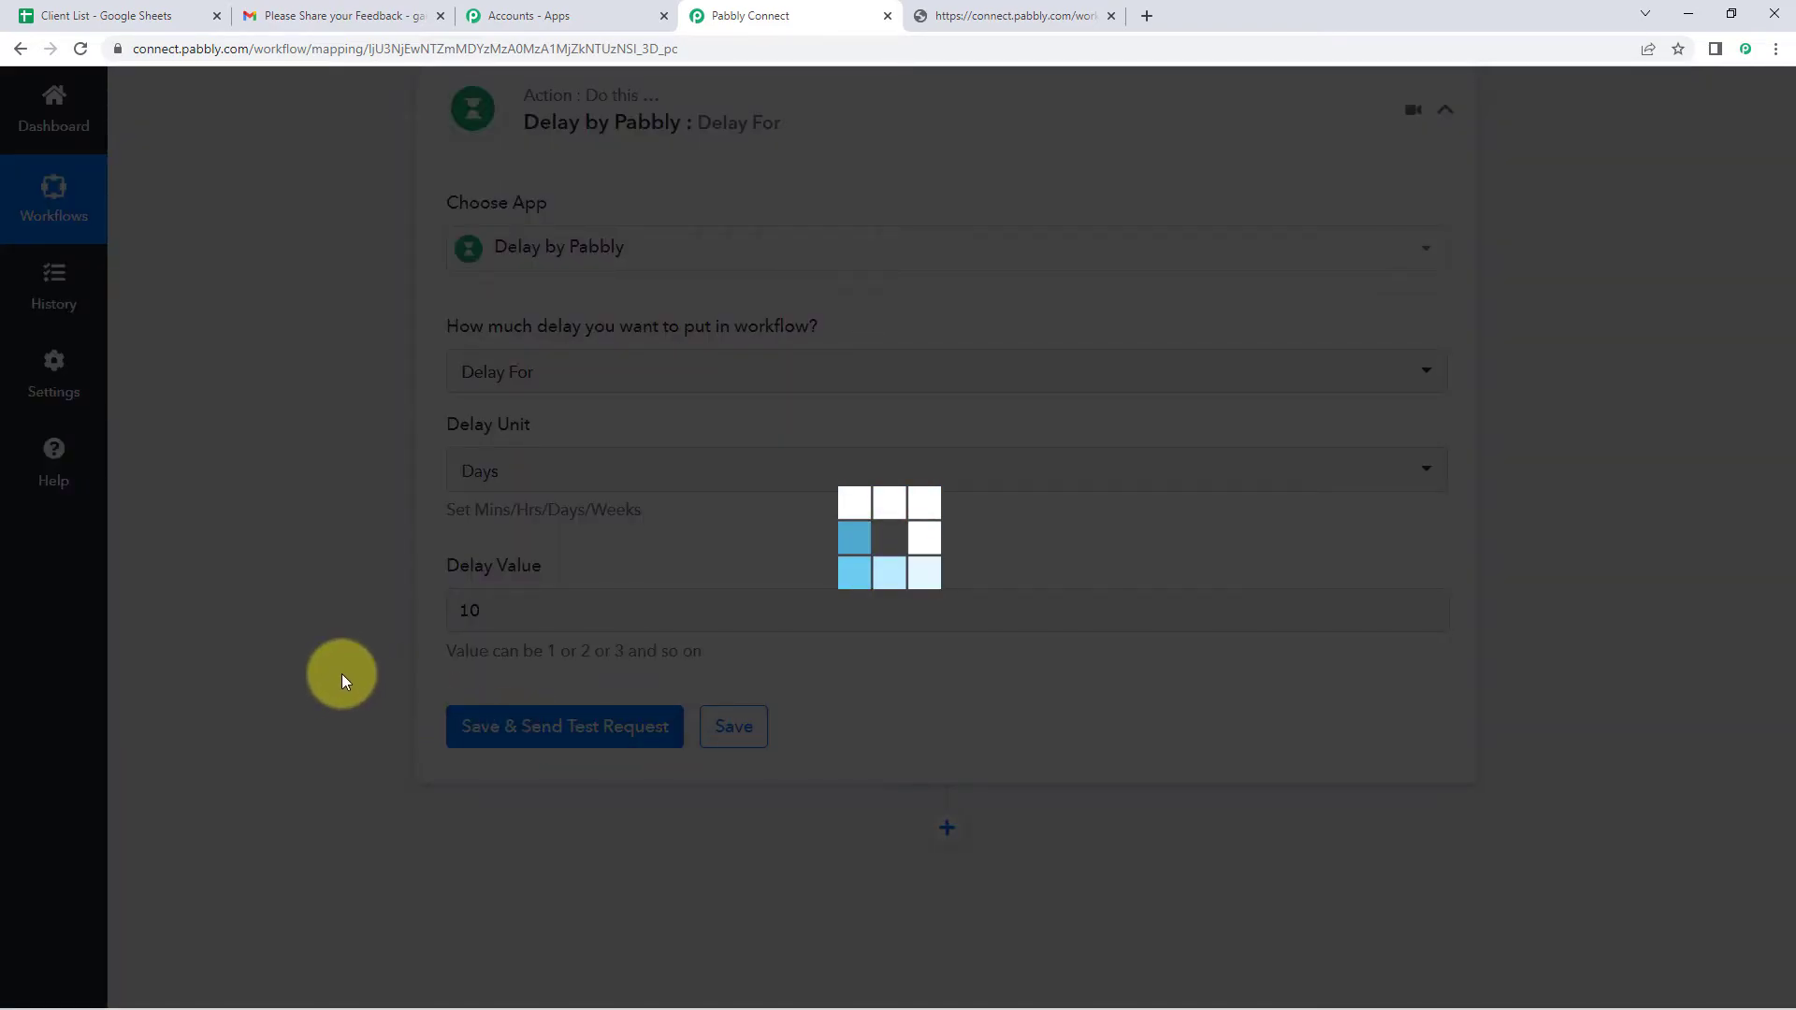
- Review the delay action's saved settings and its received response
scroll(343, 672, down, 2)
scroll(872, 531, up, 5)
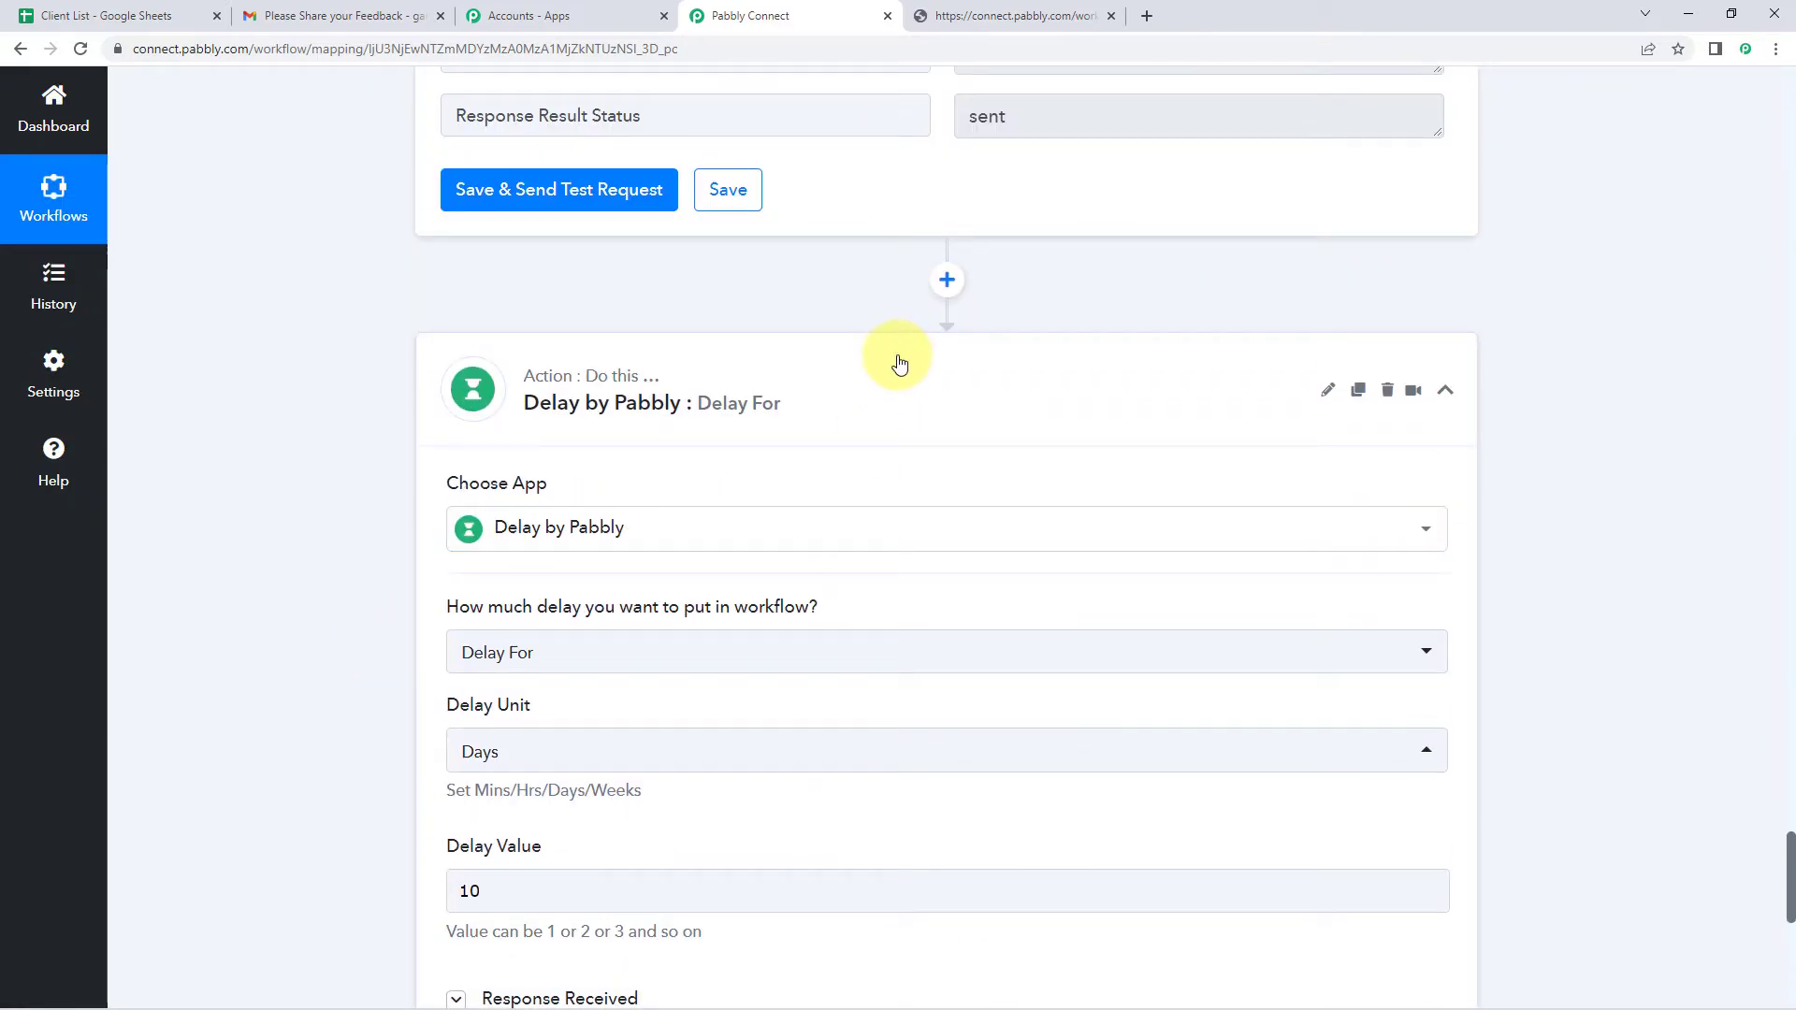
click(896, 365)
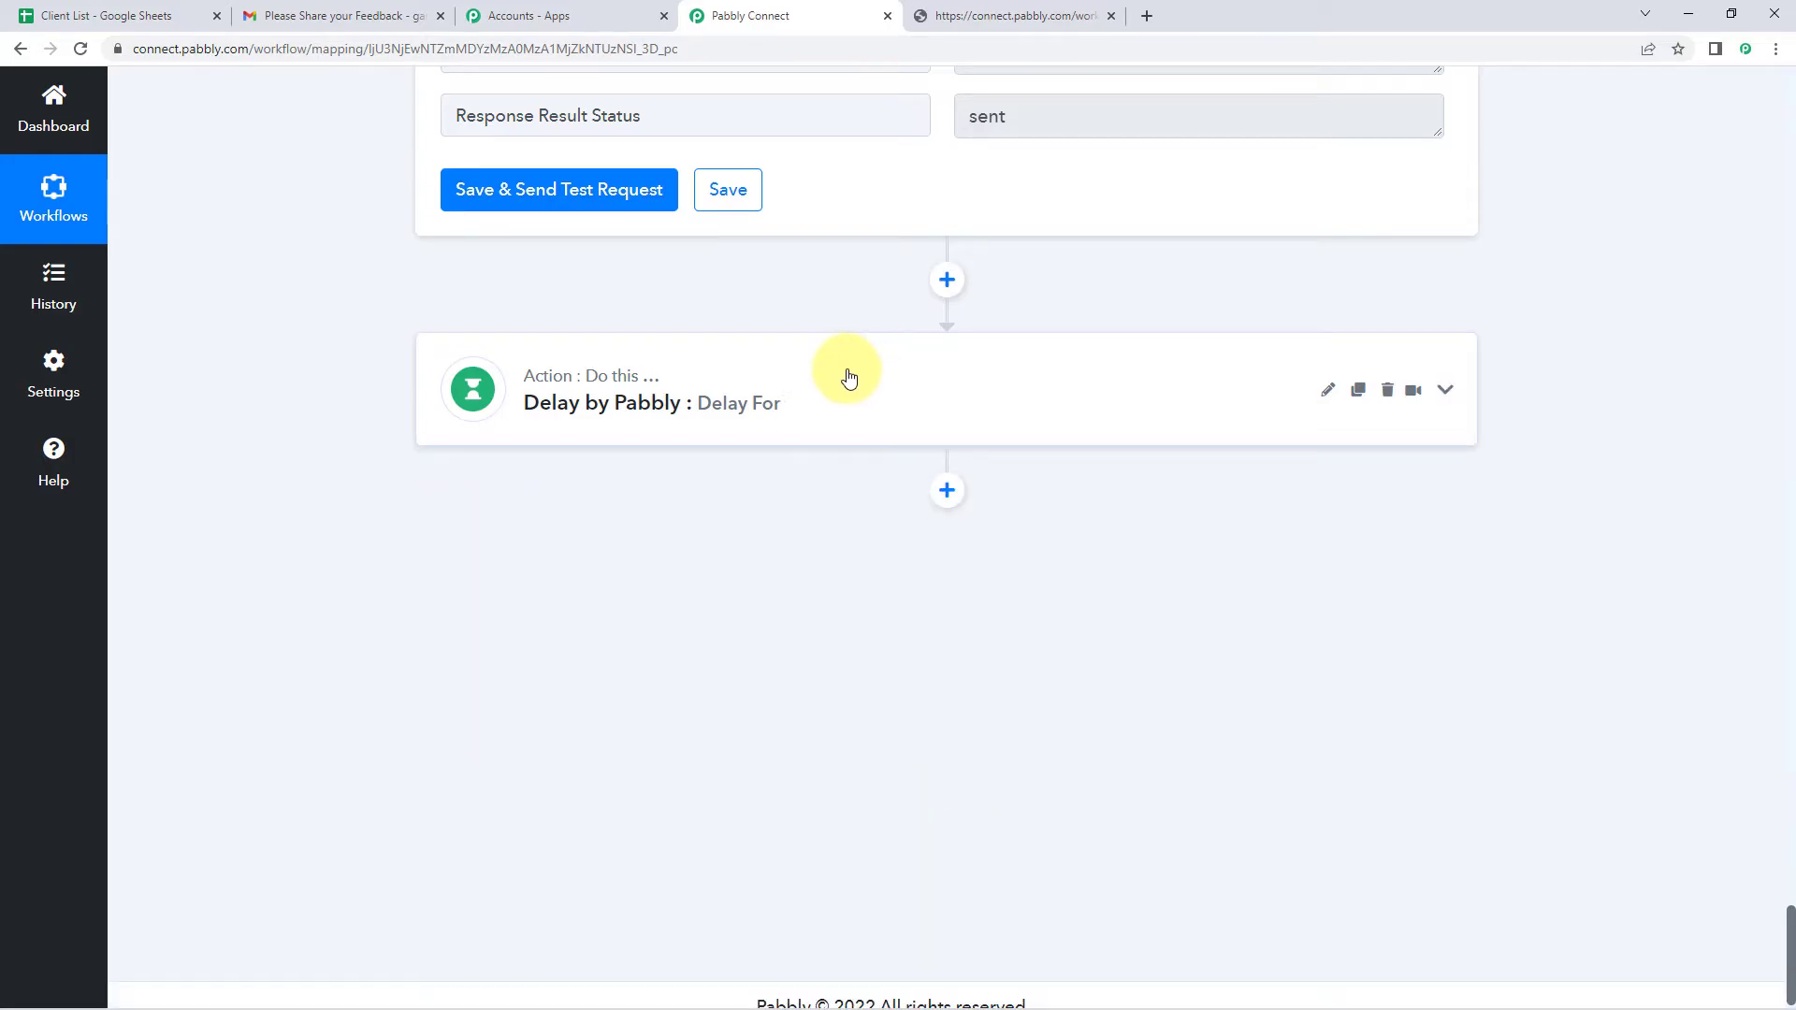
click(834, 354)
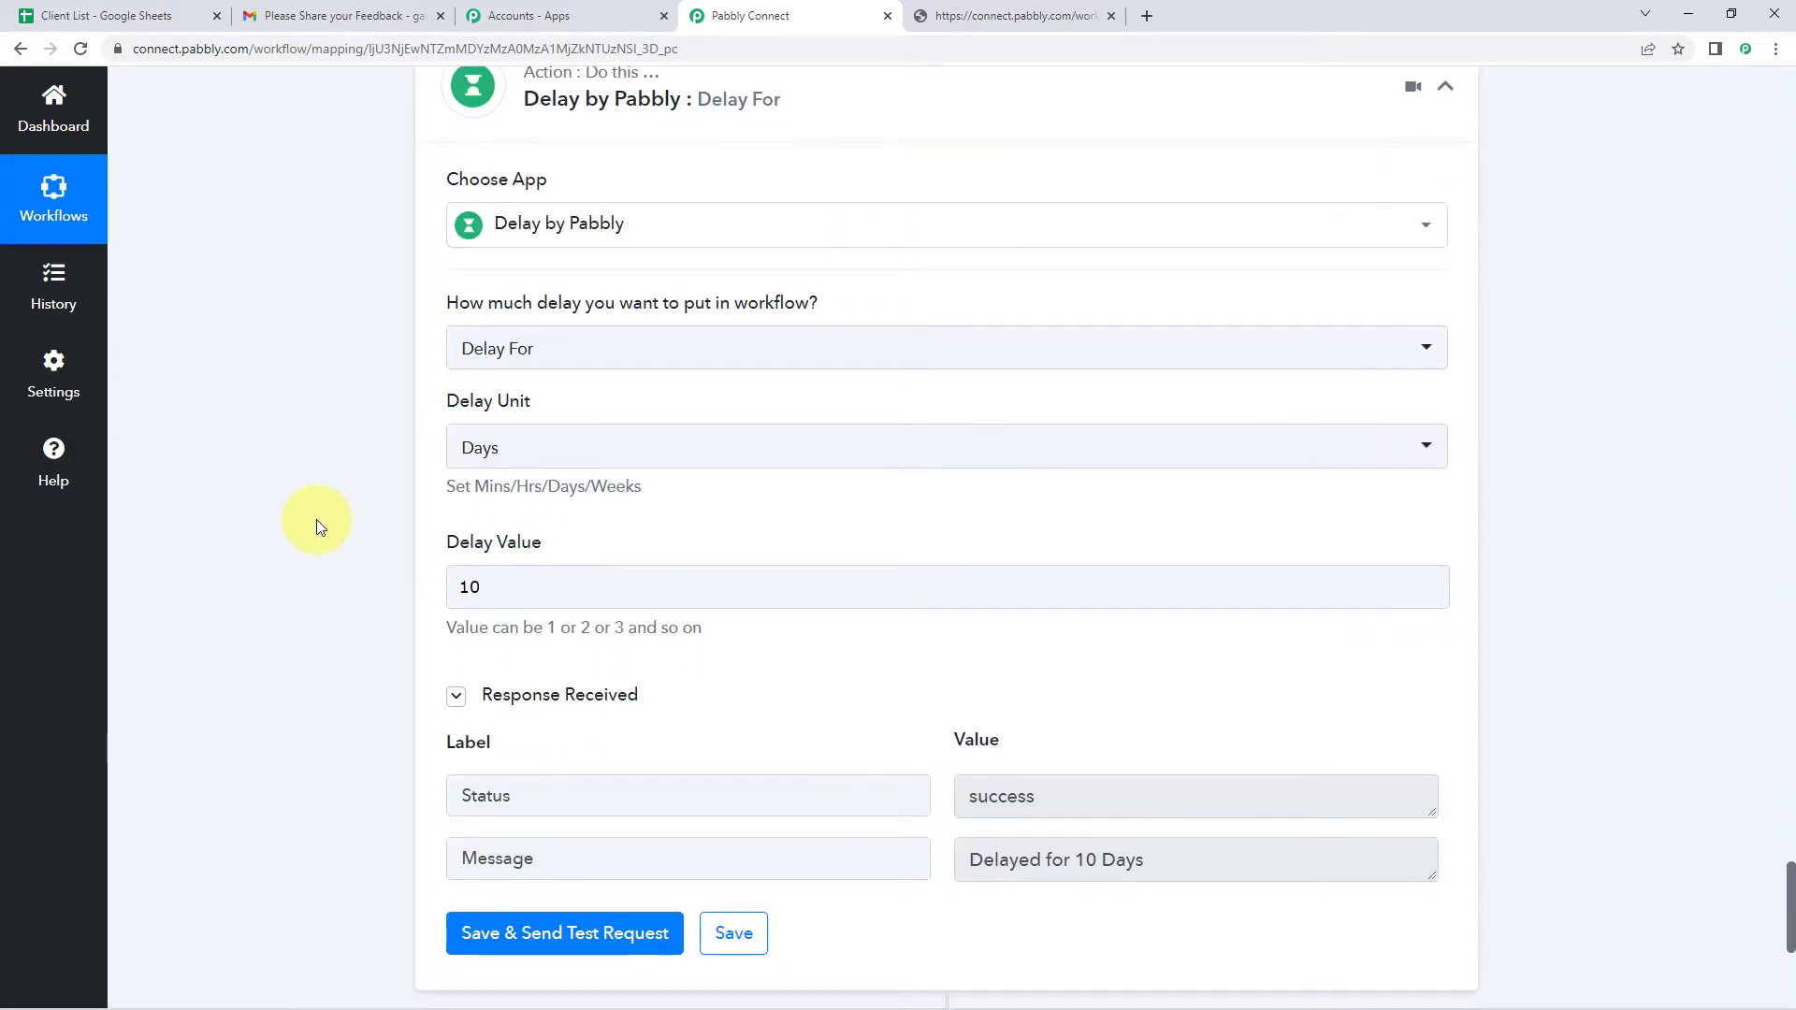
- Collapse the Delay, Gmail, Google Sheets and Number Formatter steps into a compact overview of the workflow
scroll(316, 519, up, 2)
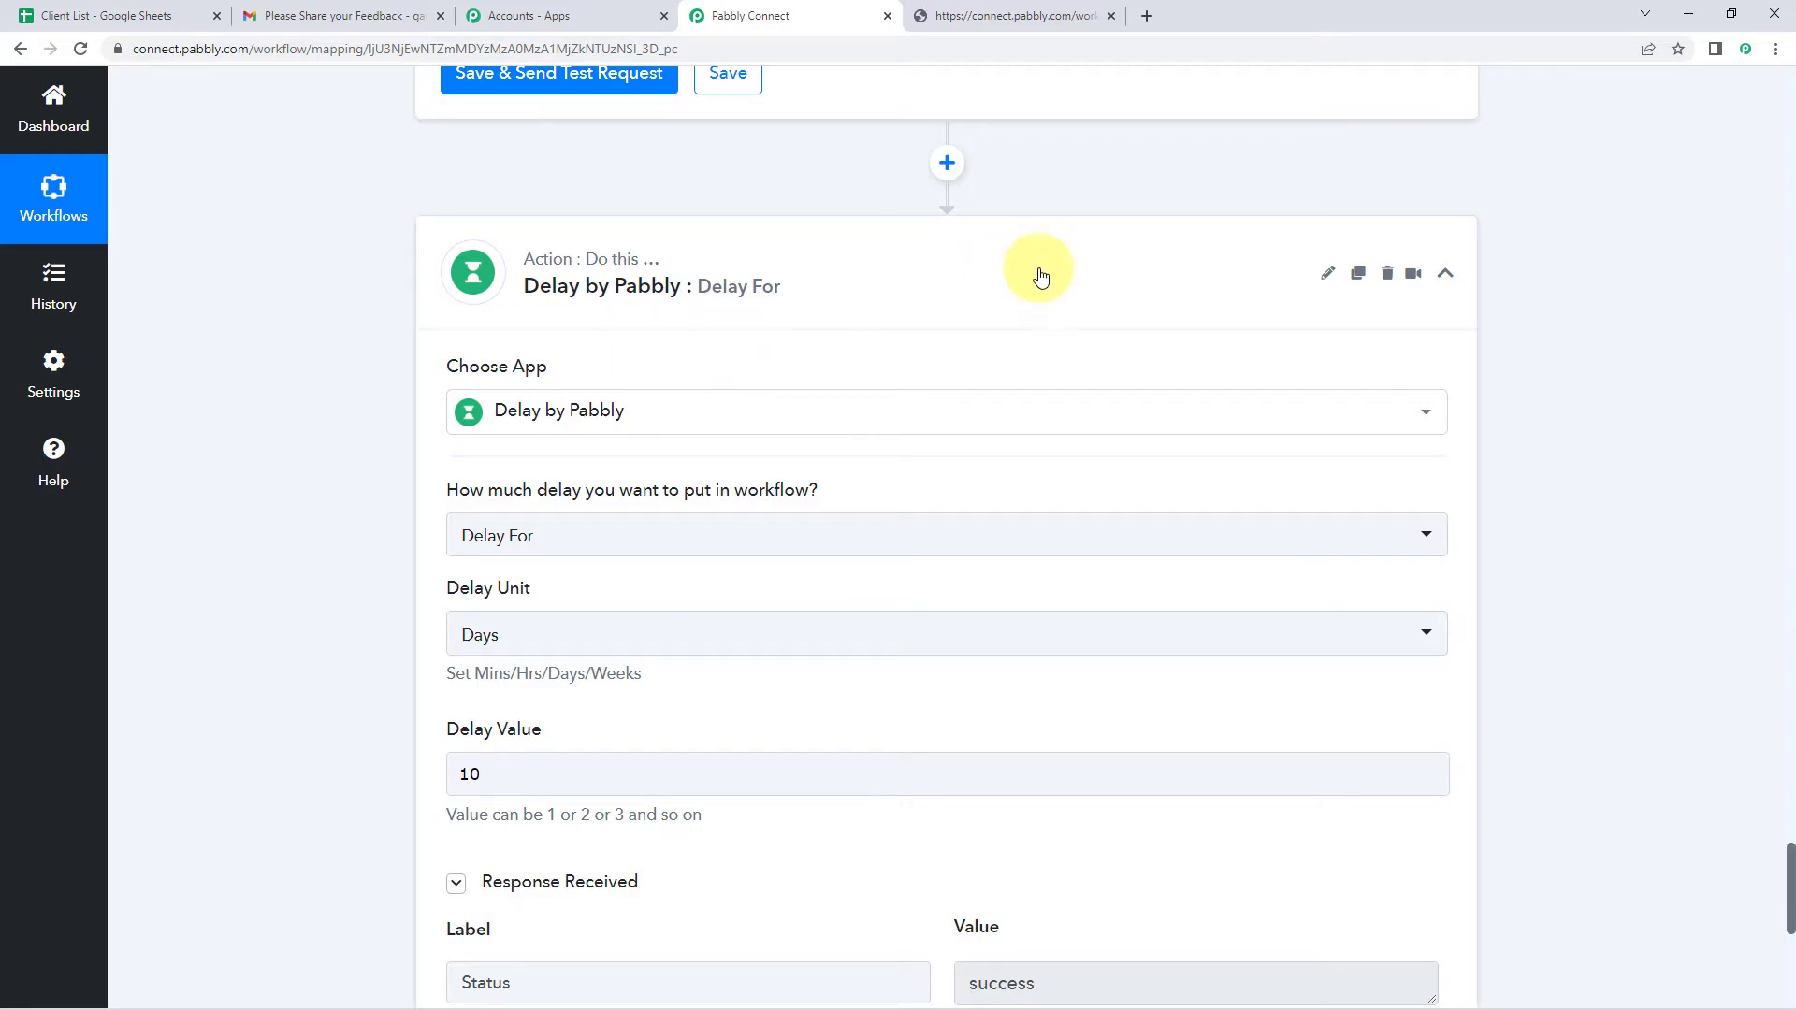
scroll(1591, 425, up, 20)
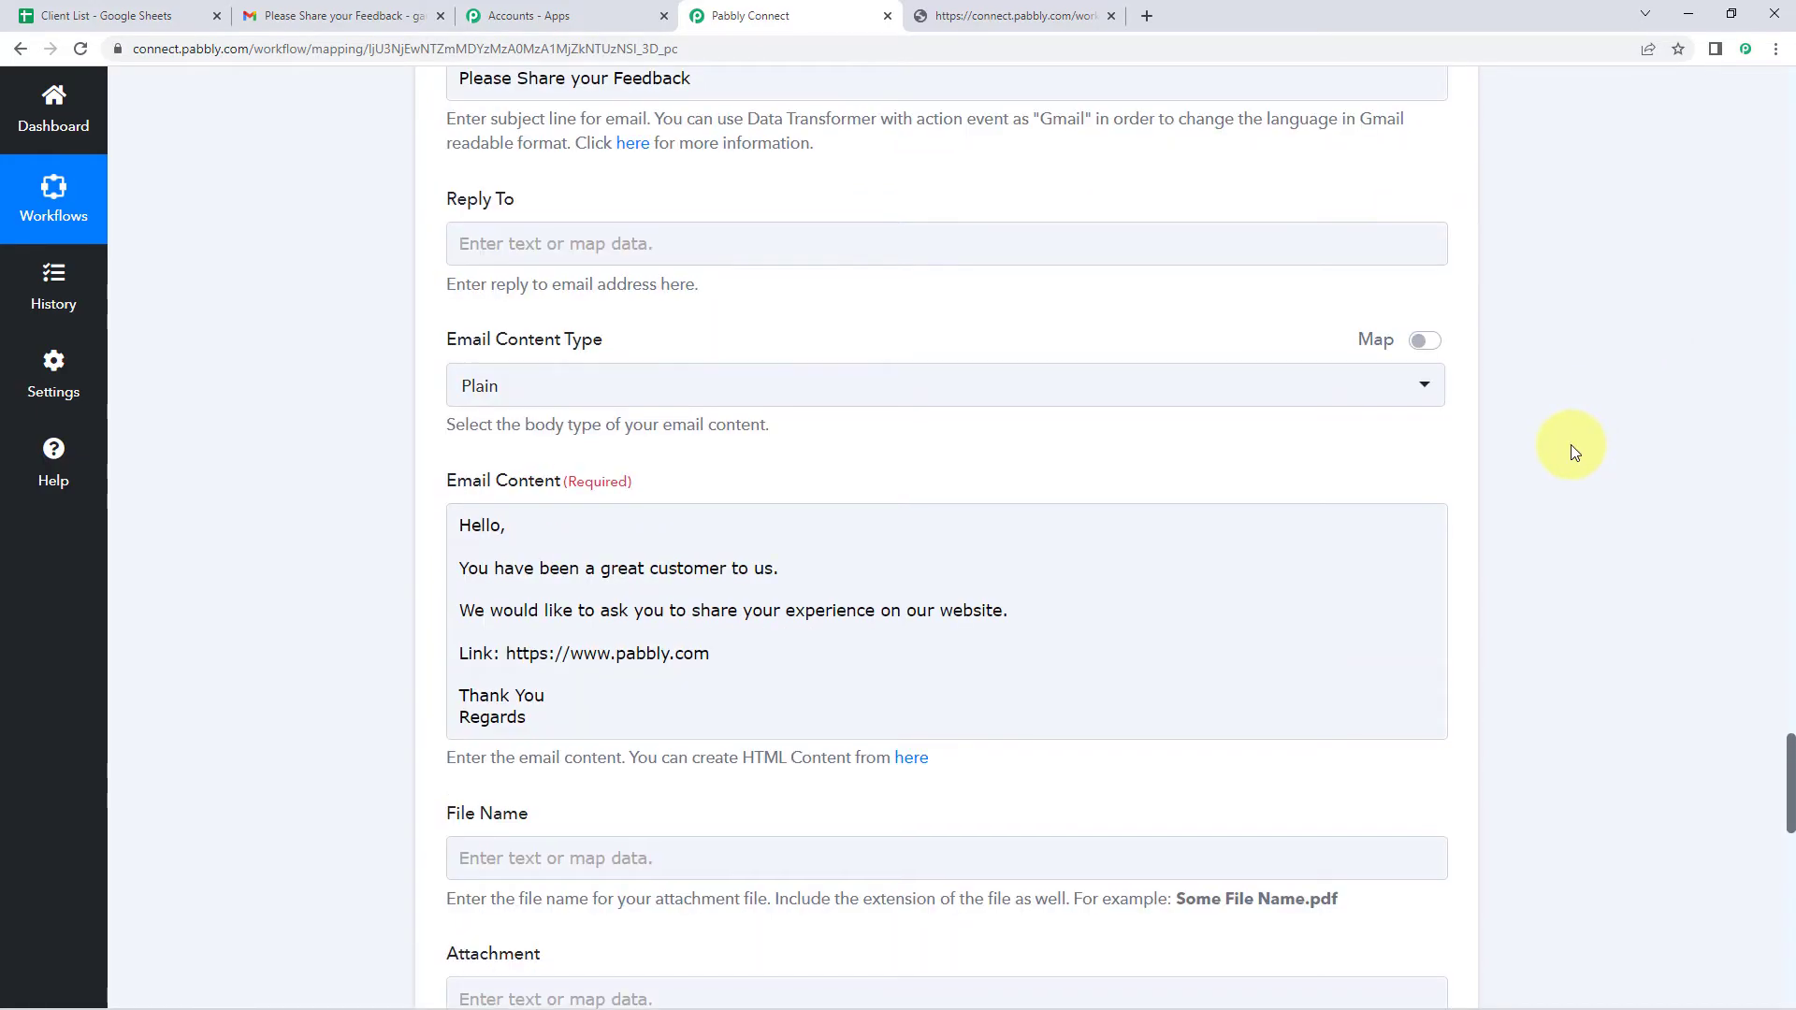
scroll(1568, 446, up, 20)
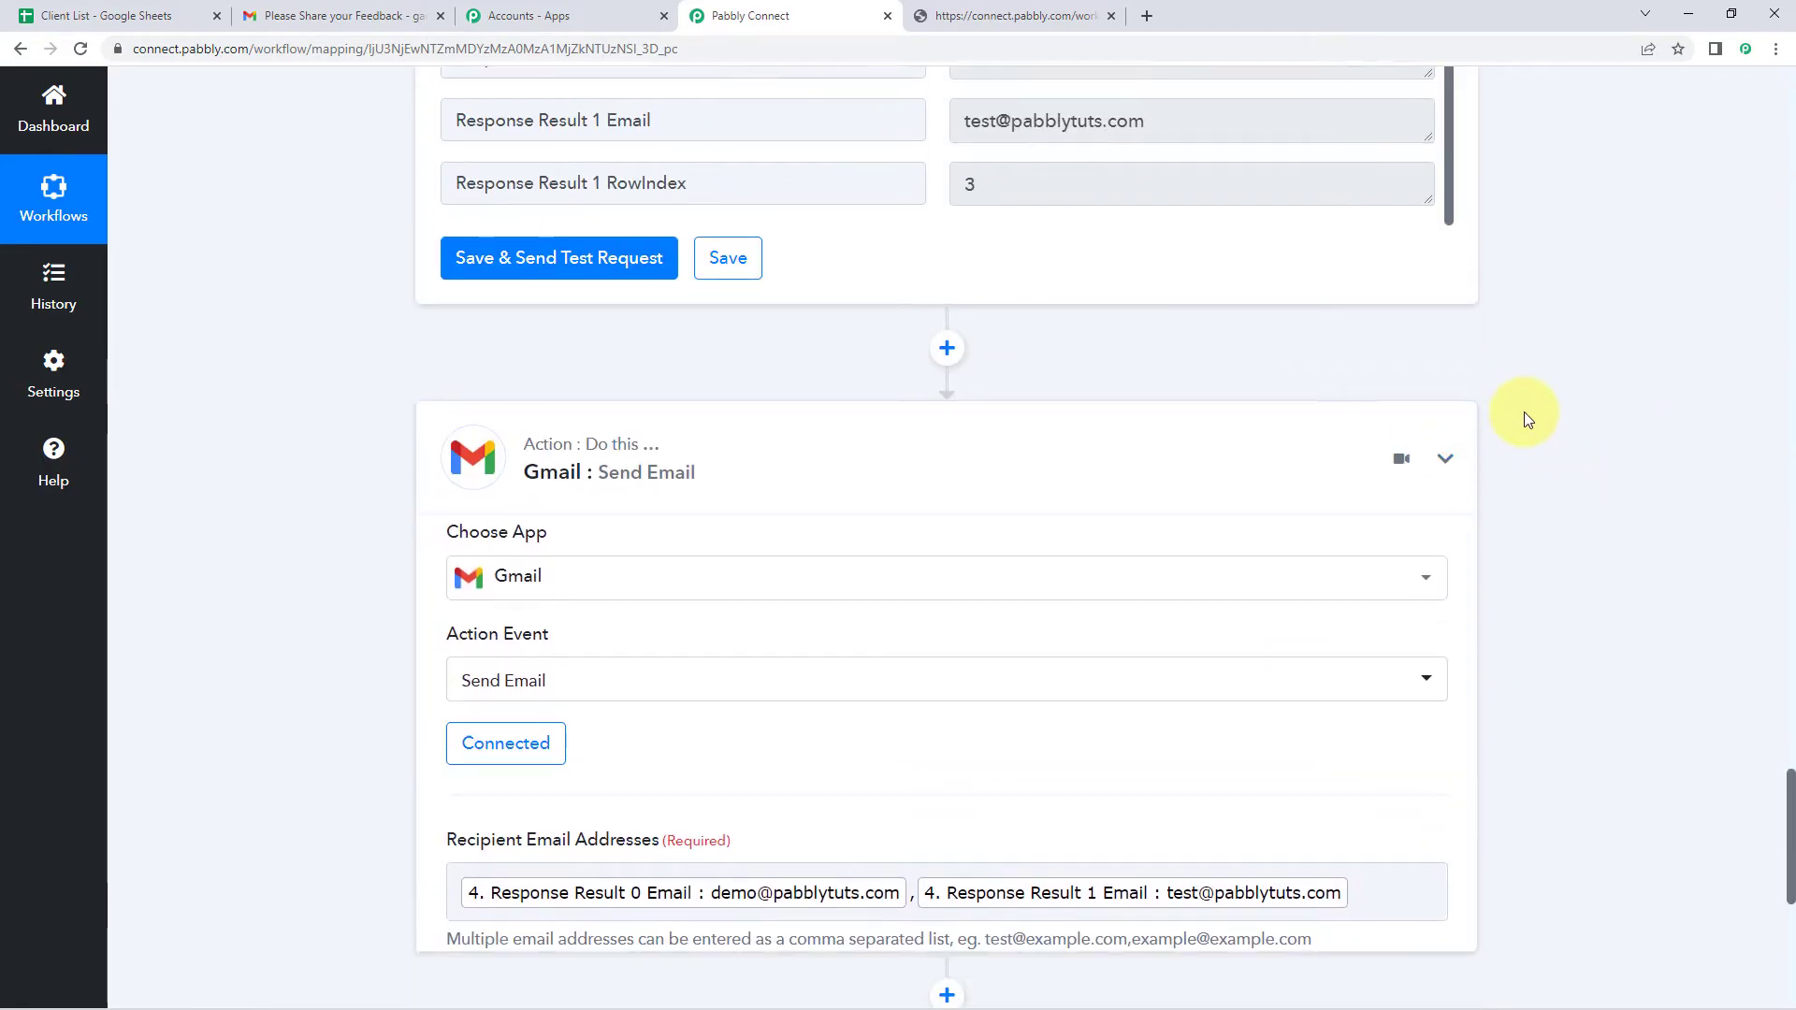
scroll(1524, 412, up, 11)
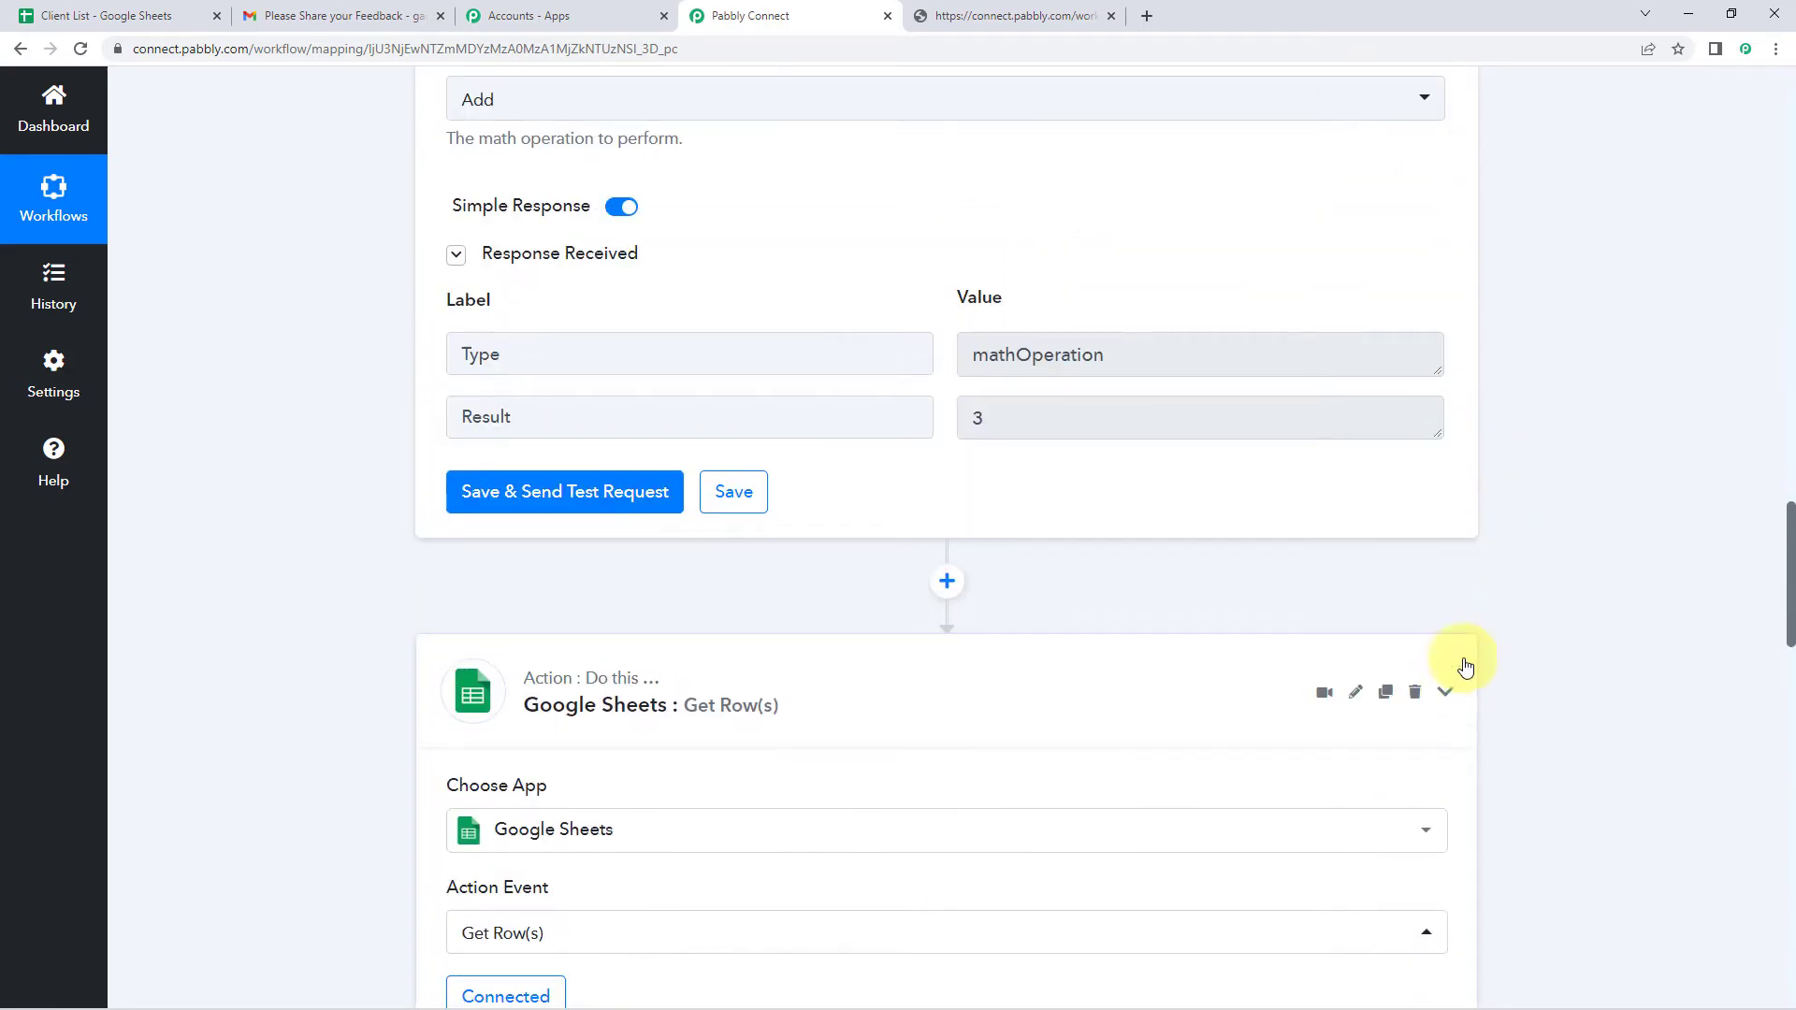
scroll(1456, 686, up, 5)
scroll(1498, 608, up, 8)
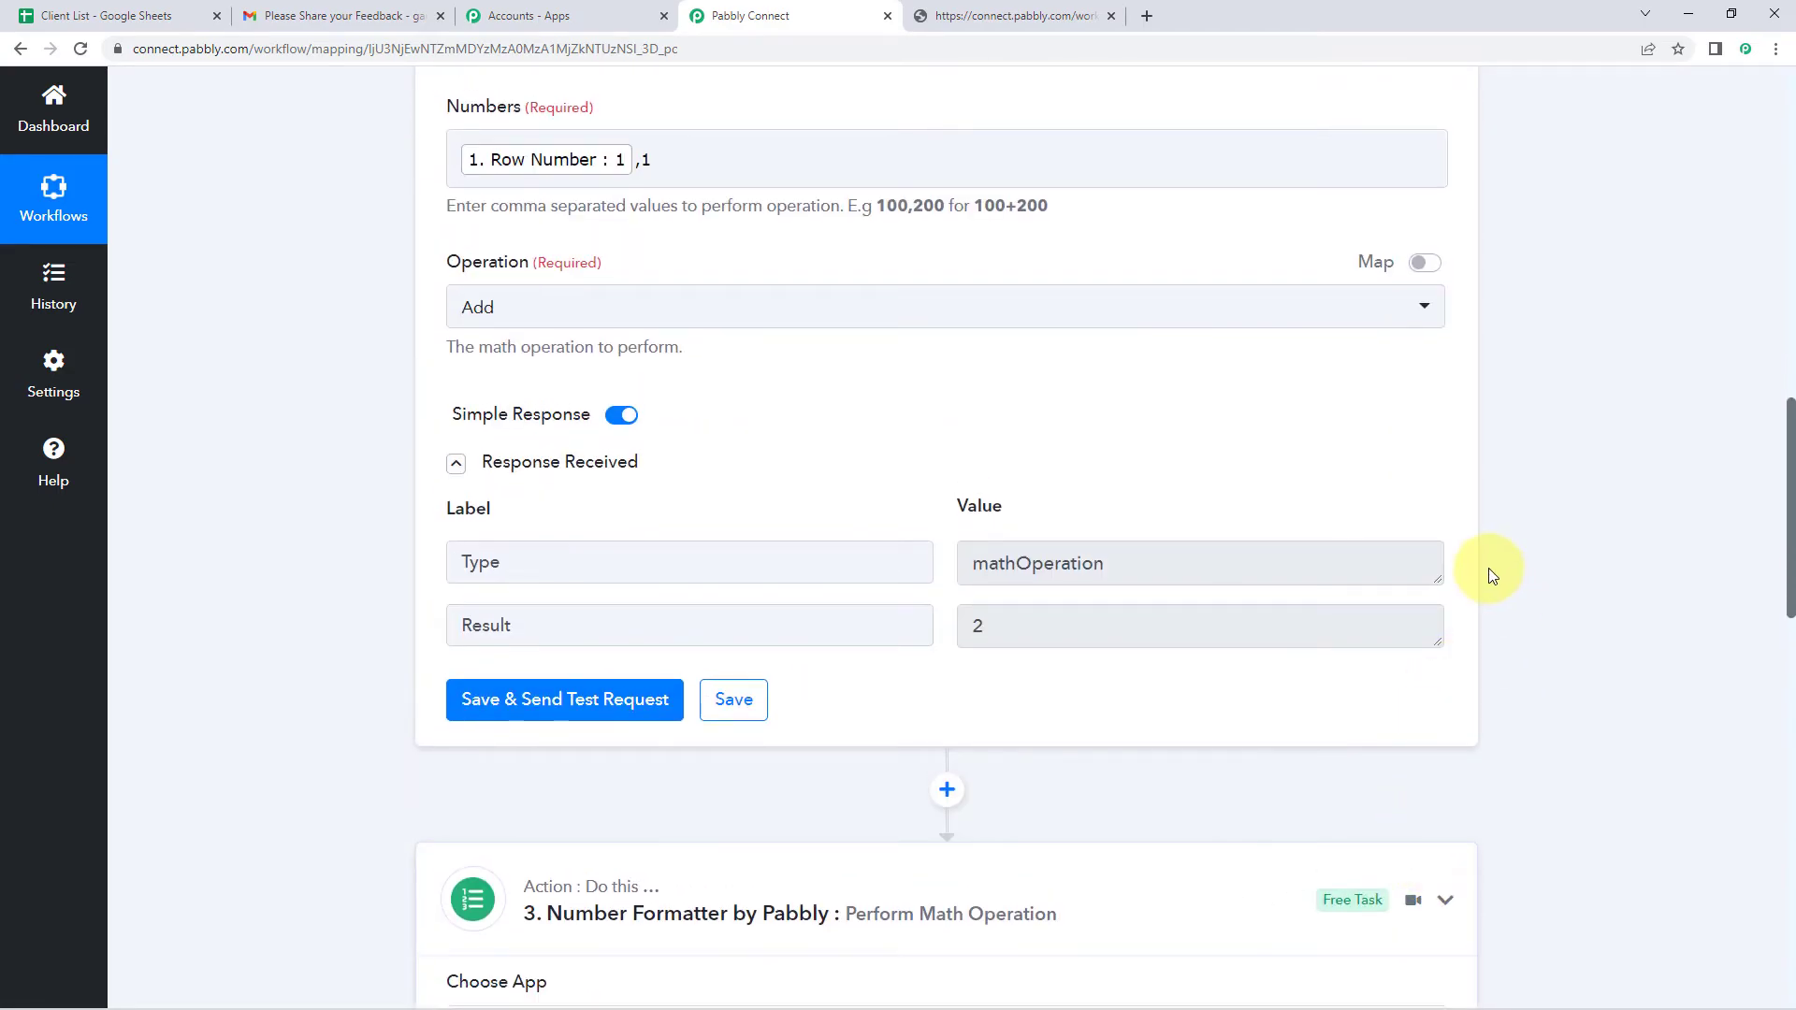
scroll(1493, 573, up, 10)
click(1455, 652)
scroll(1485, 534, up, 6)
click(1460, 402)
scroll(313, 423, down, 1)
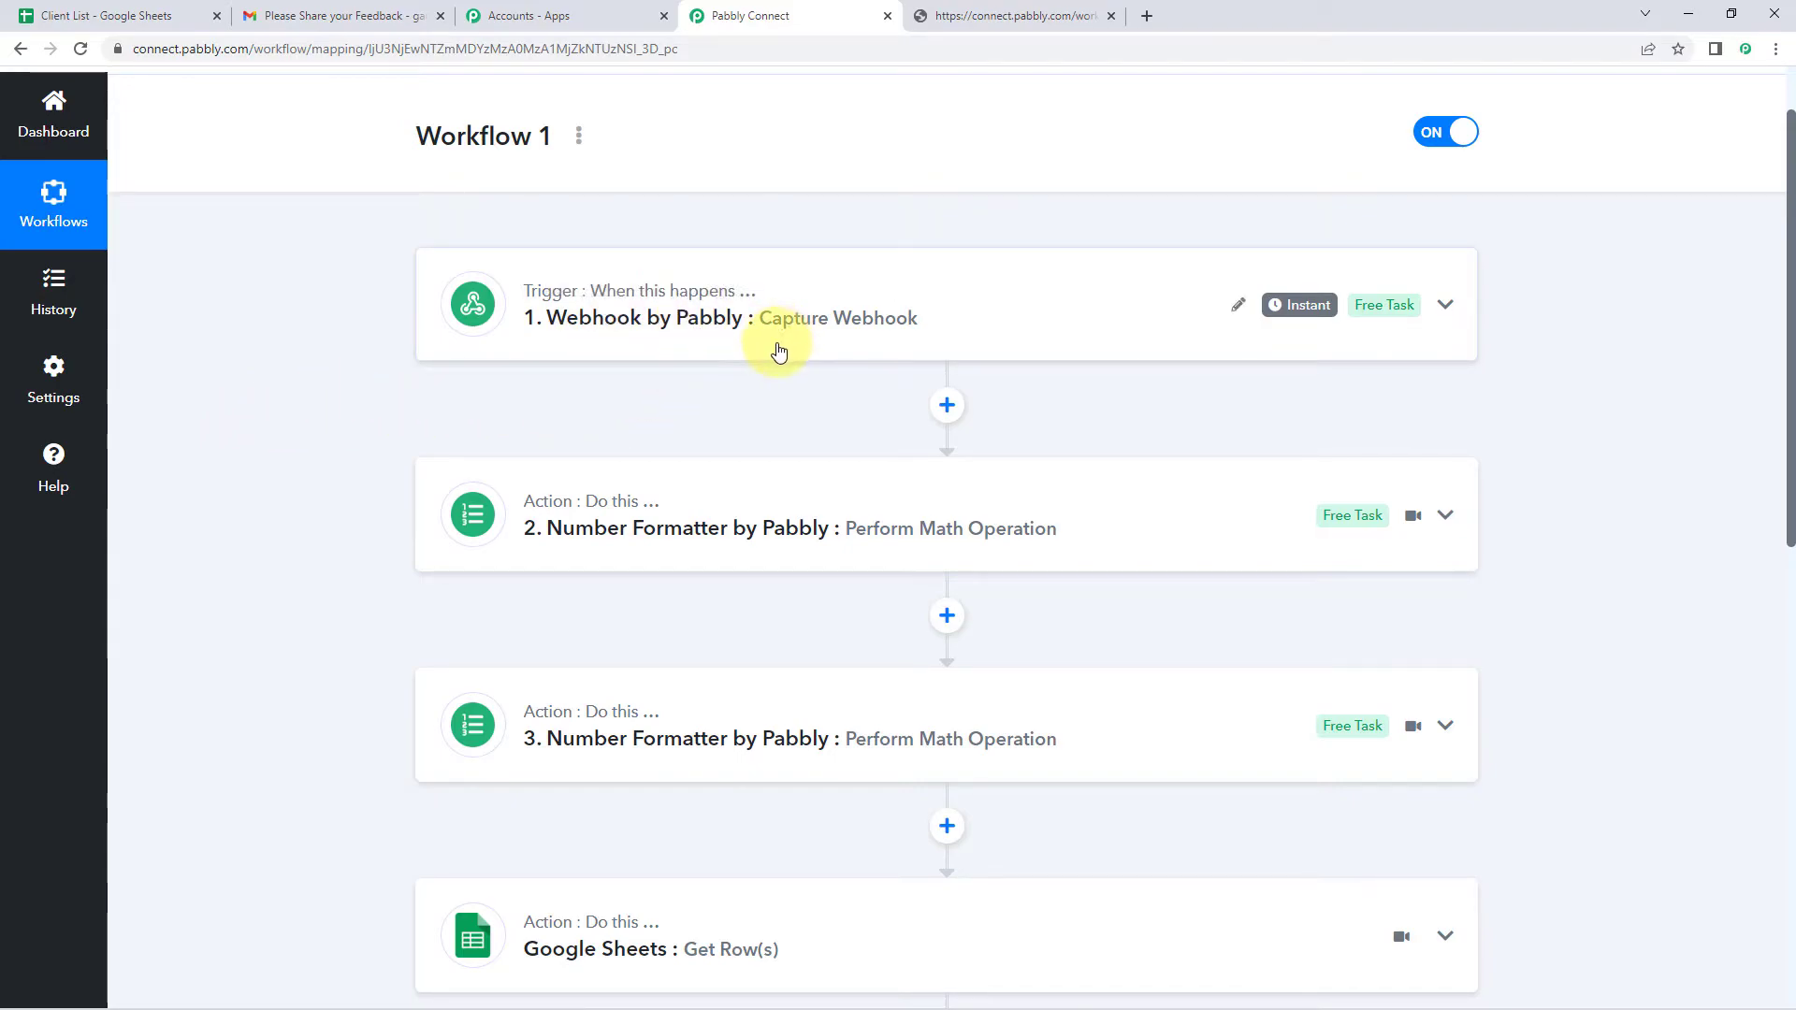
- Expand the Webhook trigger, compare its received row number with the webhook request URL, and collapse it to review the following actions
drag(801, 319, 810, 320)
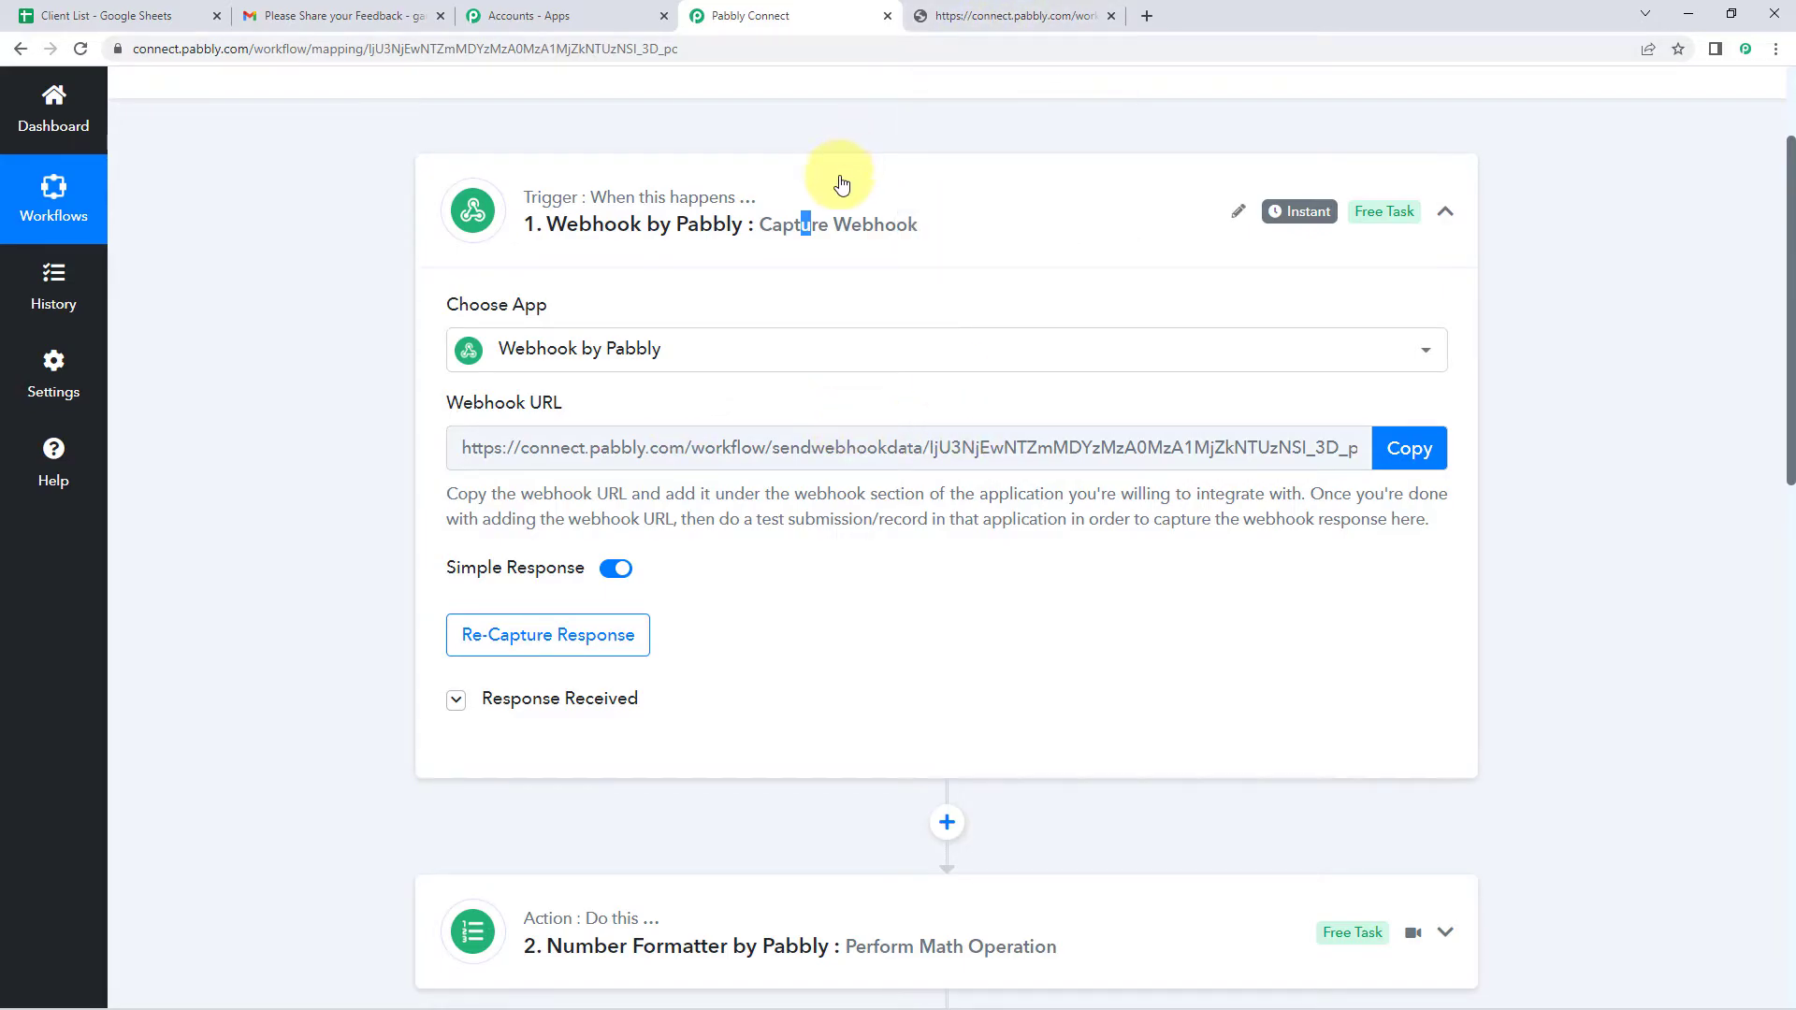
click(456, 700)
scroll(413, 687, down, 2)
click(1123, 9)
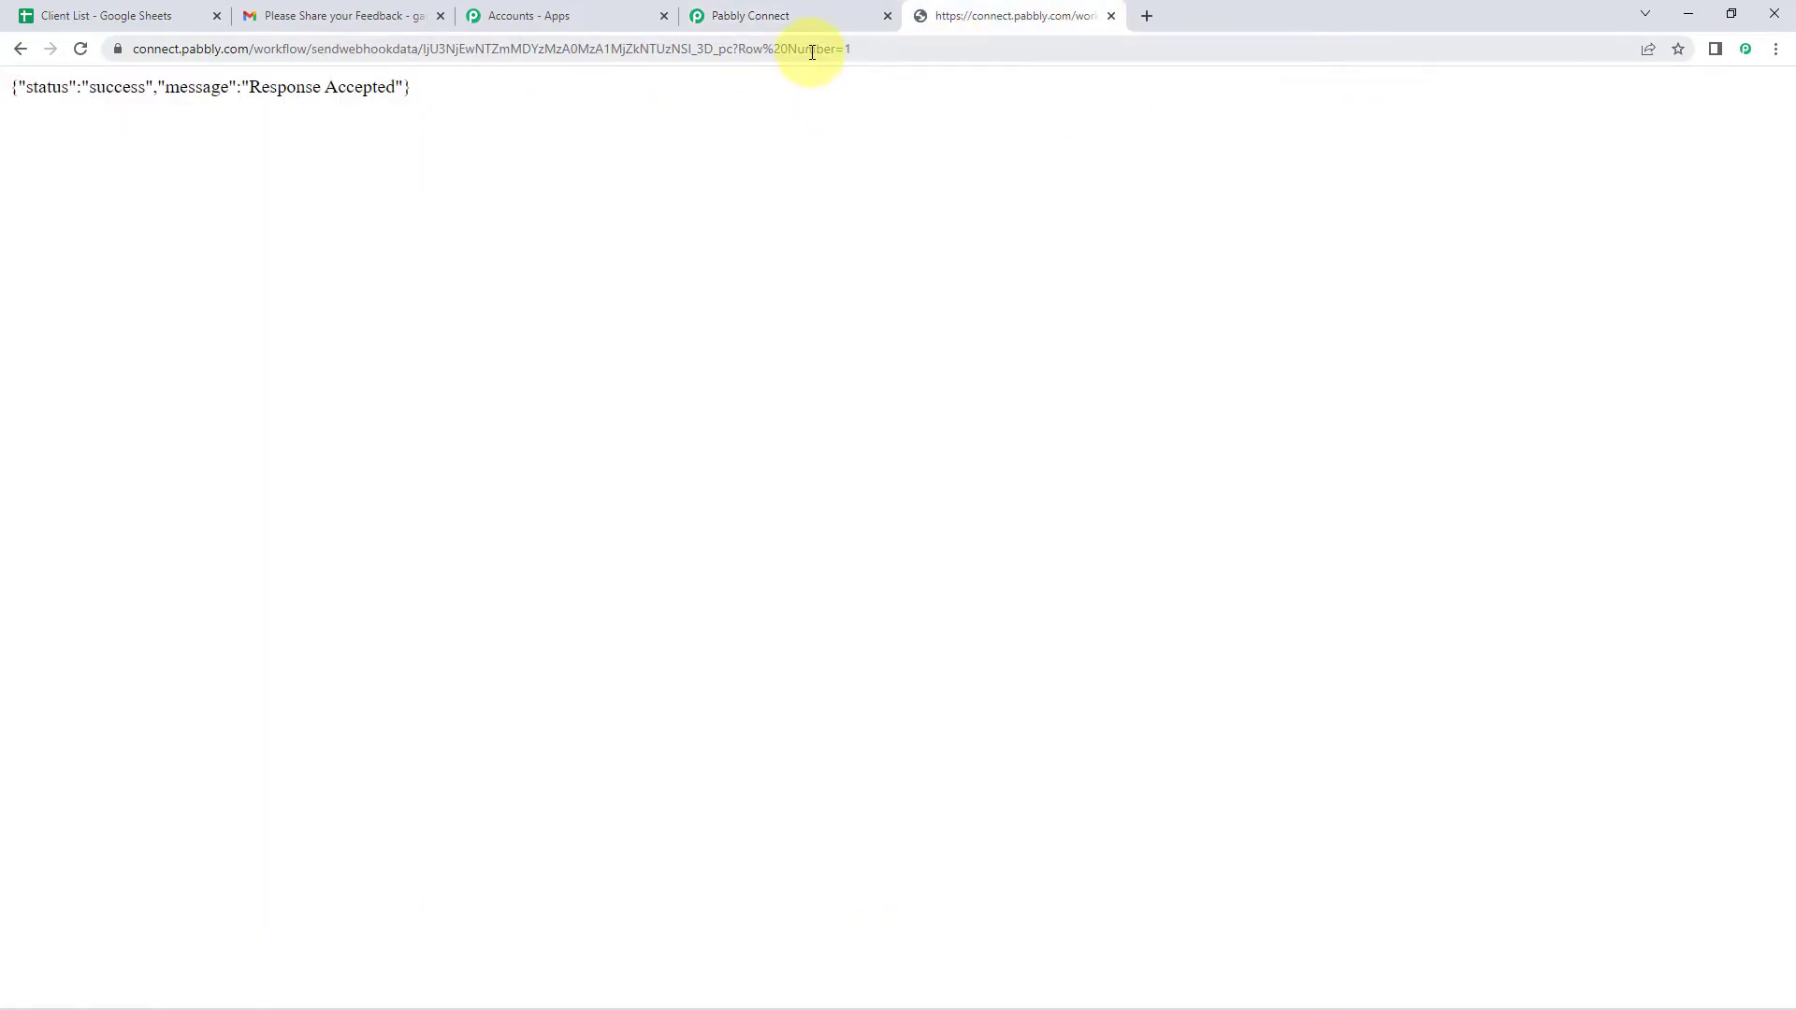
click(761, 13)
scroll(998, 468, up, 2)
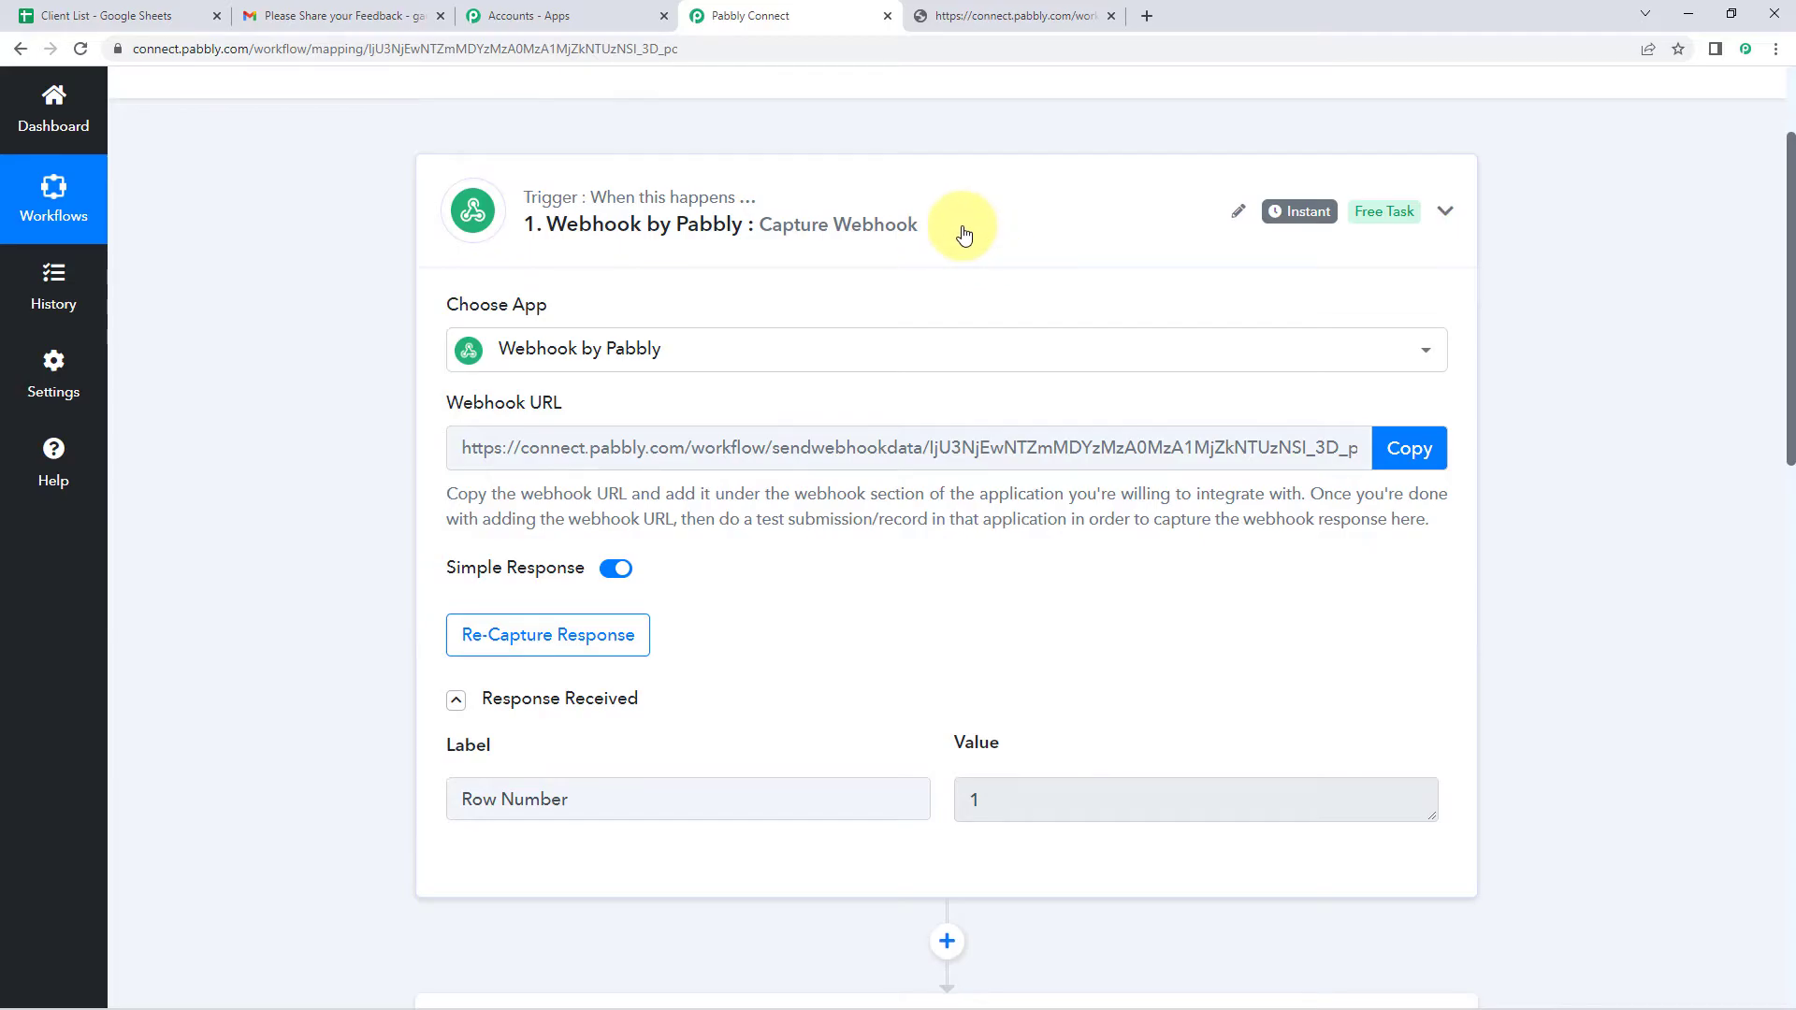
click(964, 234)
scroll(682, 200, down, 1)
scroll(578, 341, down, 2)
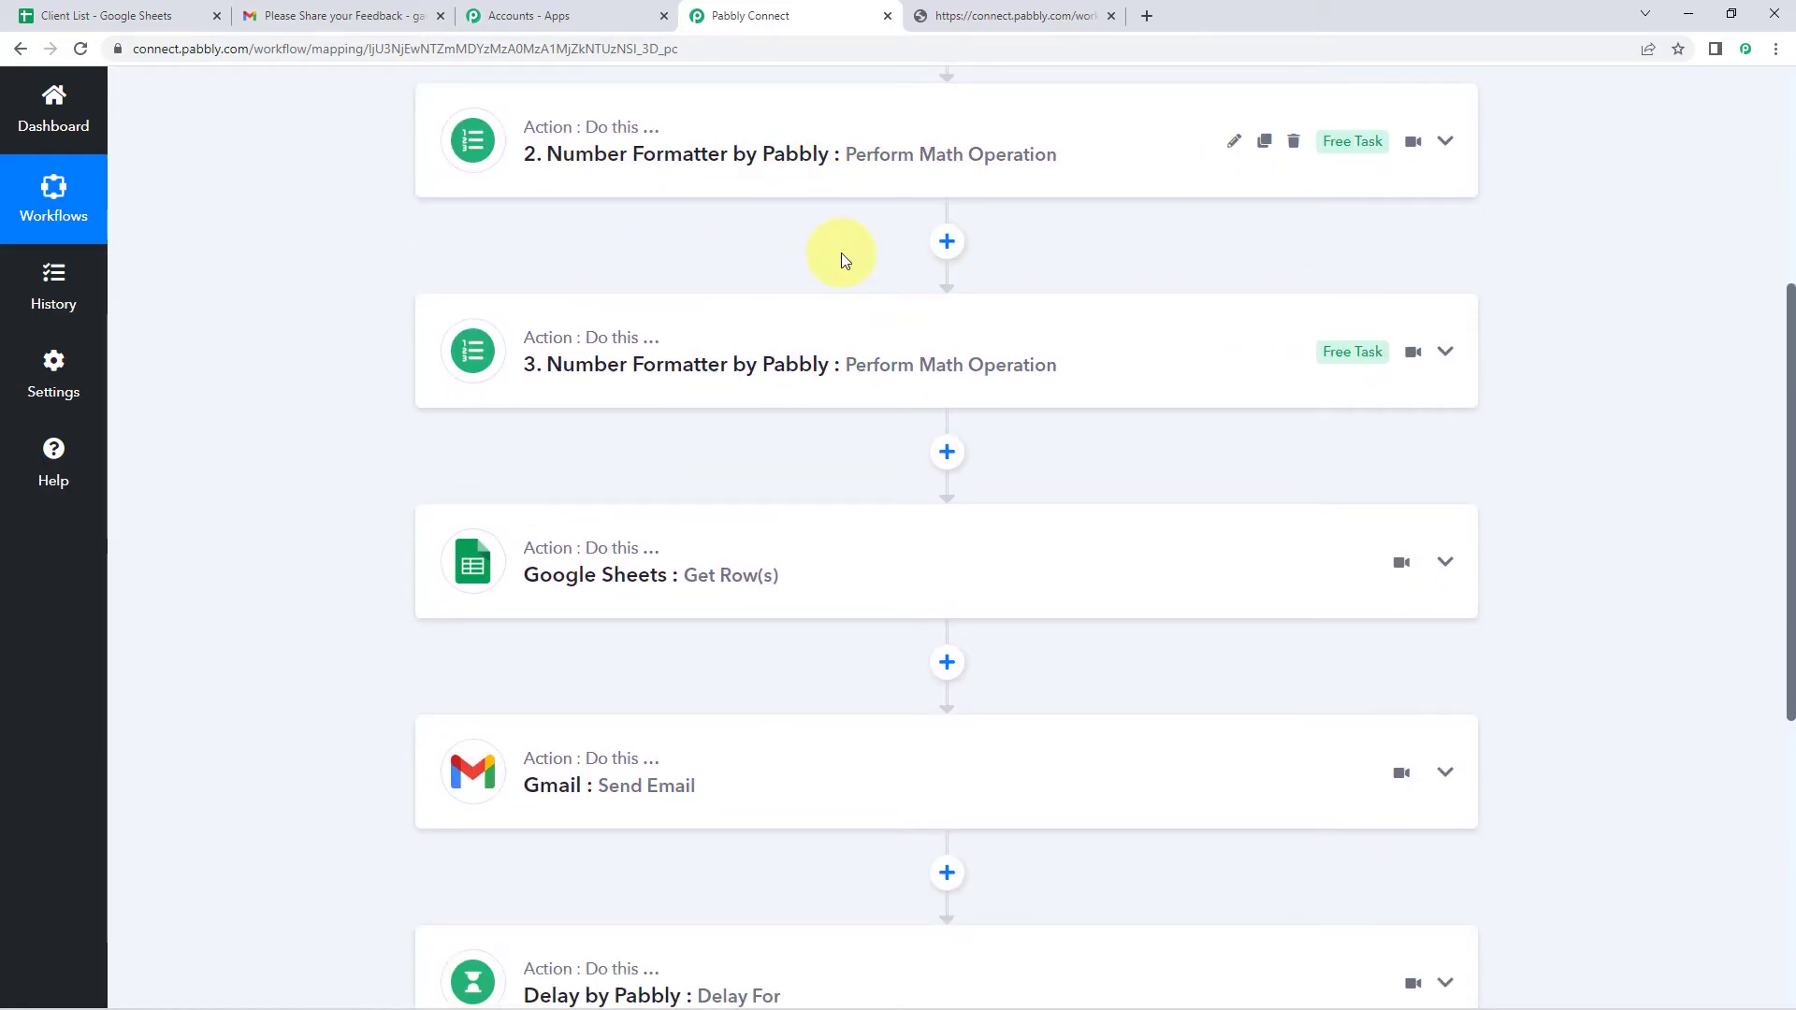
- Check the second Number Formatter's addition settings, collapse it, and review the Google Sheets, Gmail and Delay actions that follow
click(810, 308)
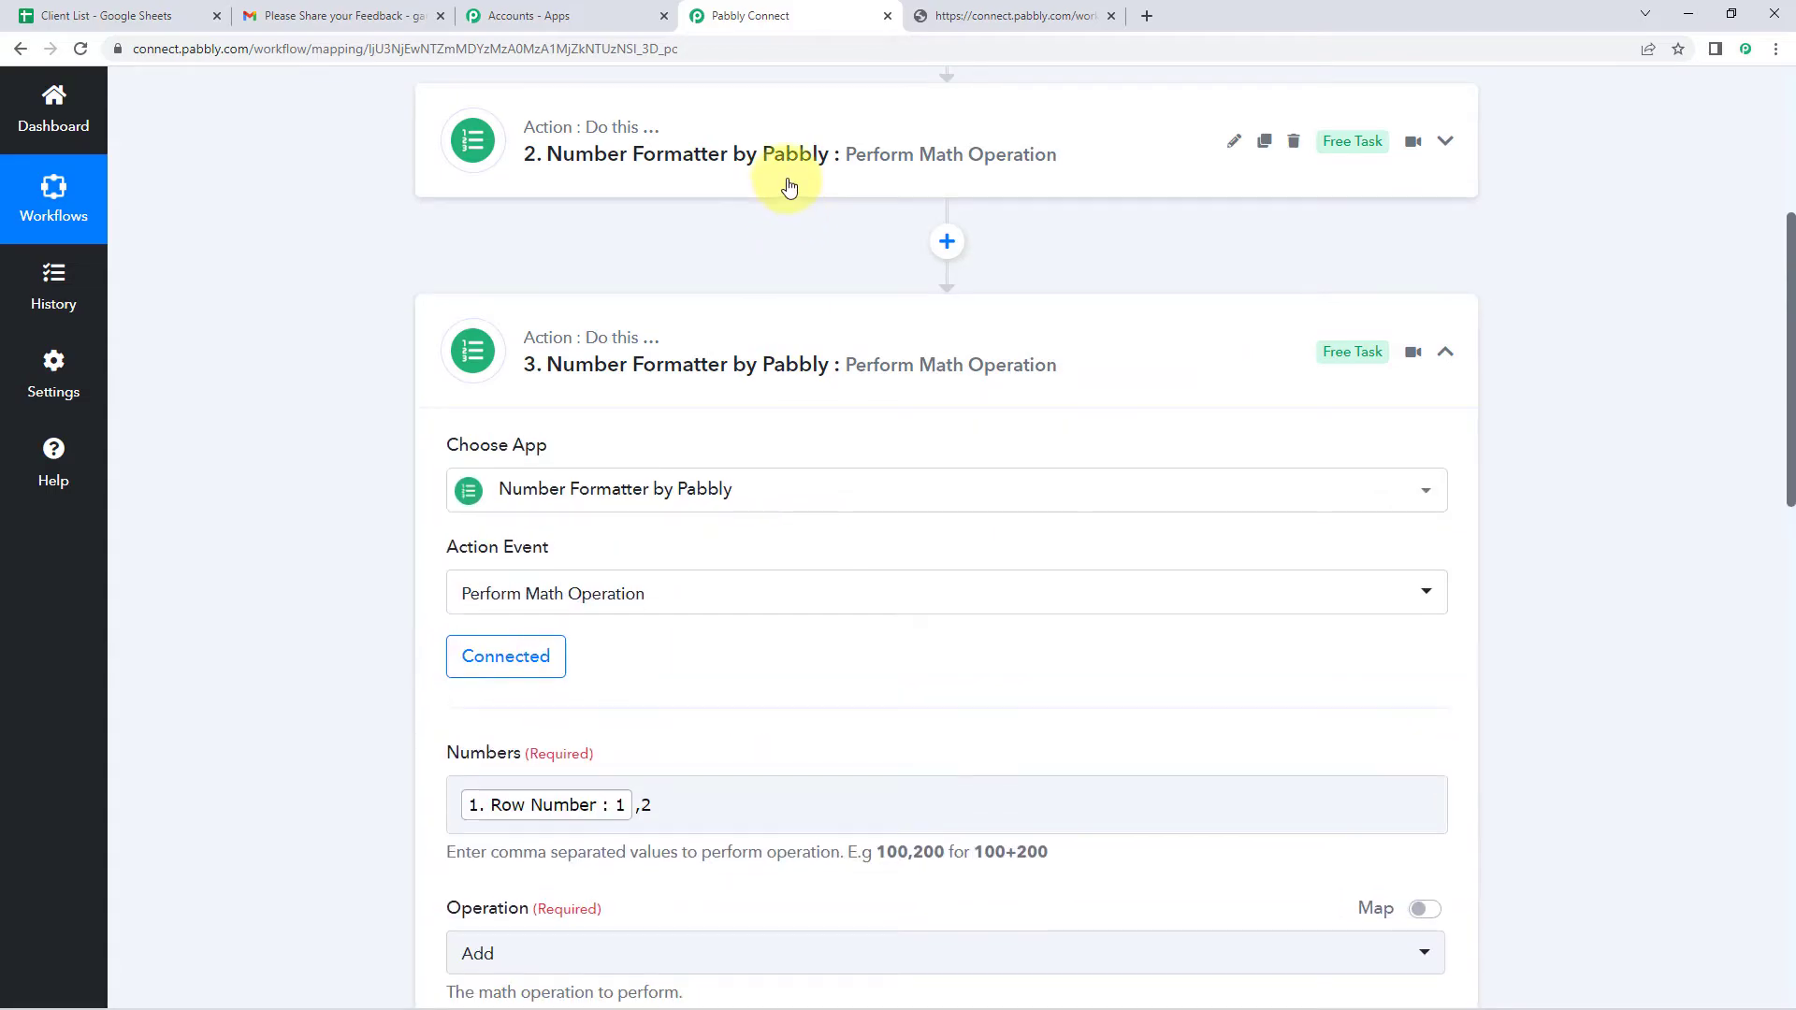
click(796, 325)
scroll(774, 374, down, 5)
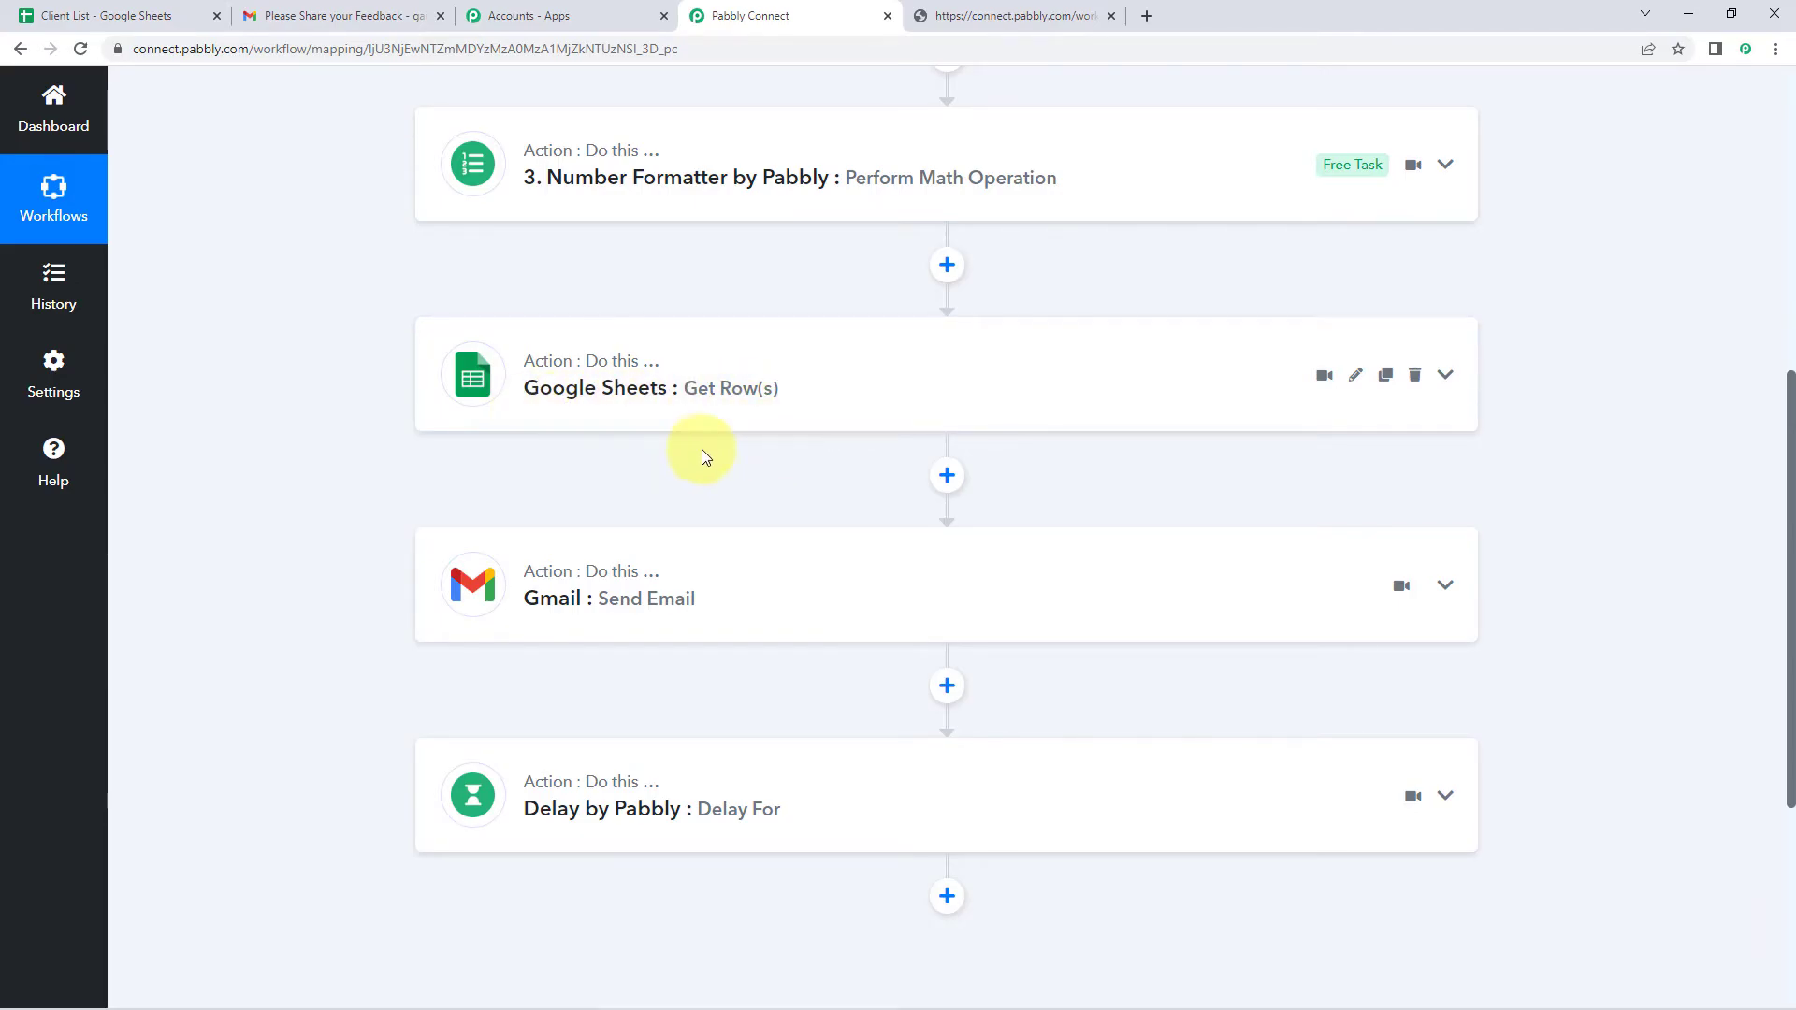
scroll(696, 458, down, 2)
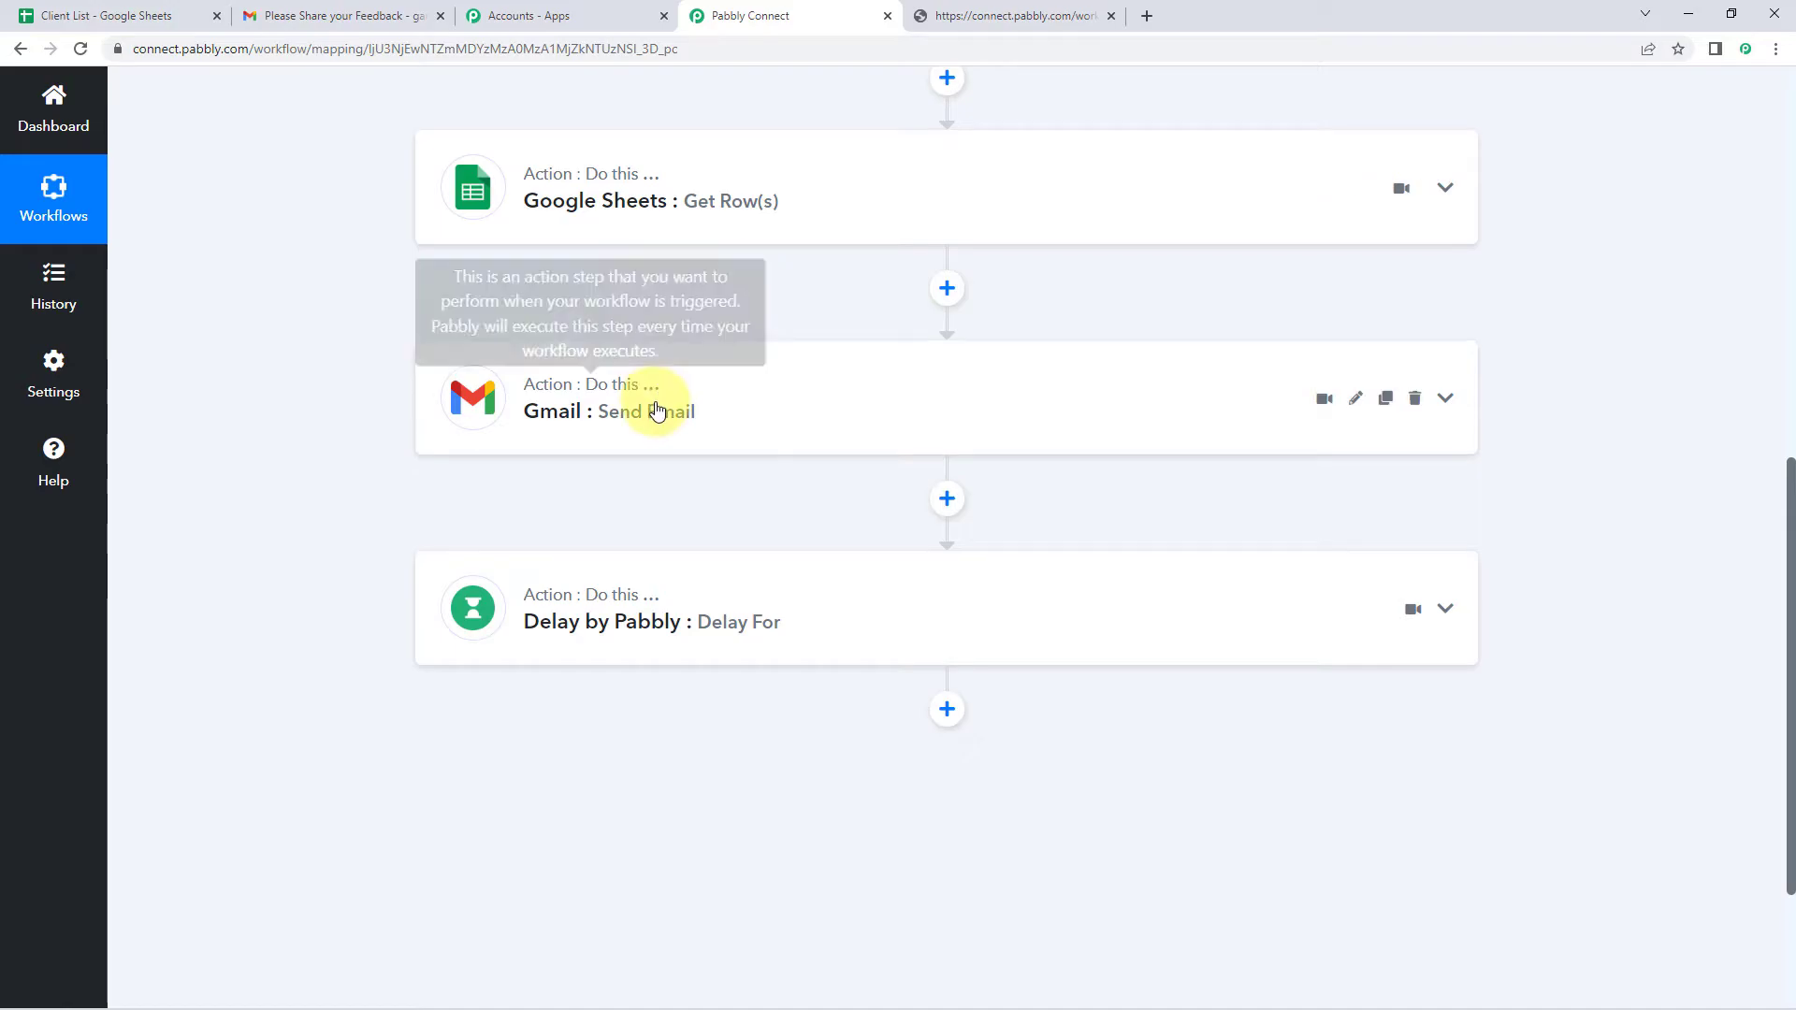
scroll(815, 507, down, 1)
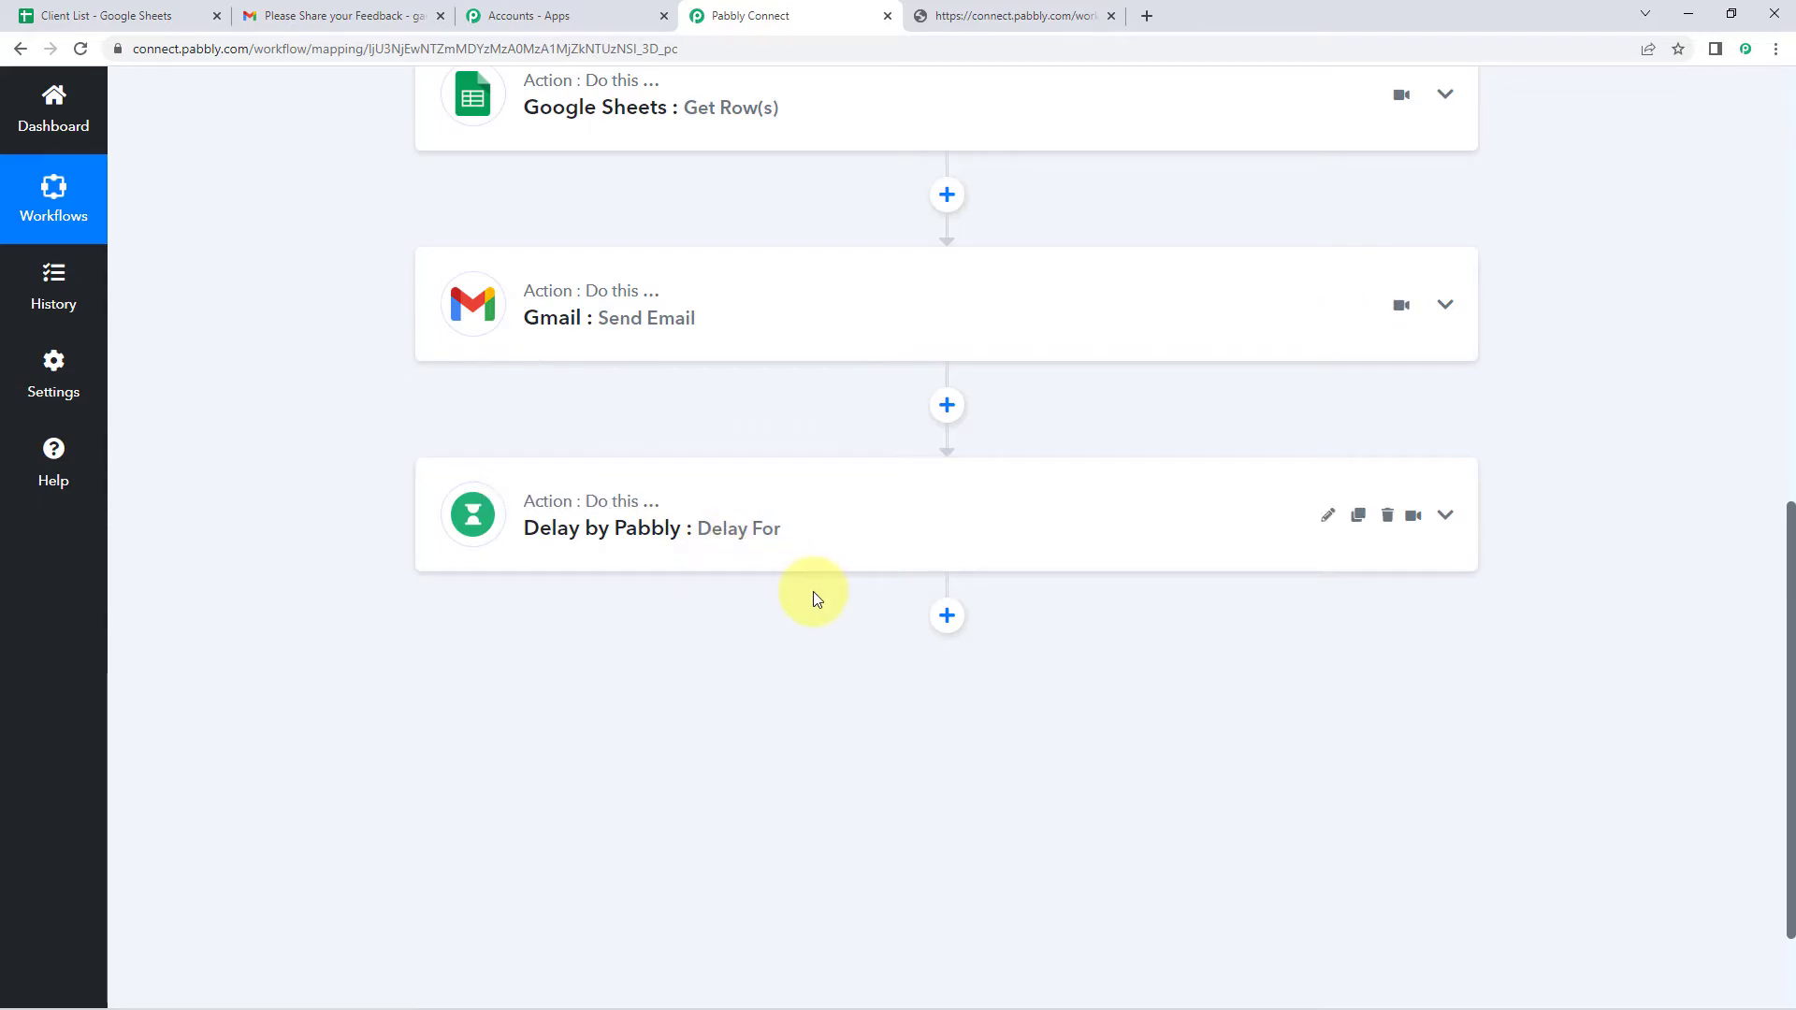
- Clone Workflow 1 and acknowledge the confirmation
scroll(812, 591, up, 10)
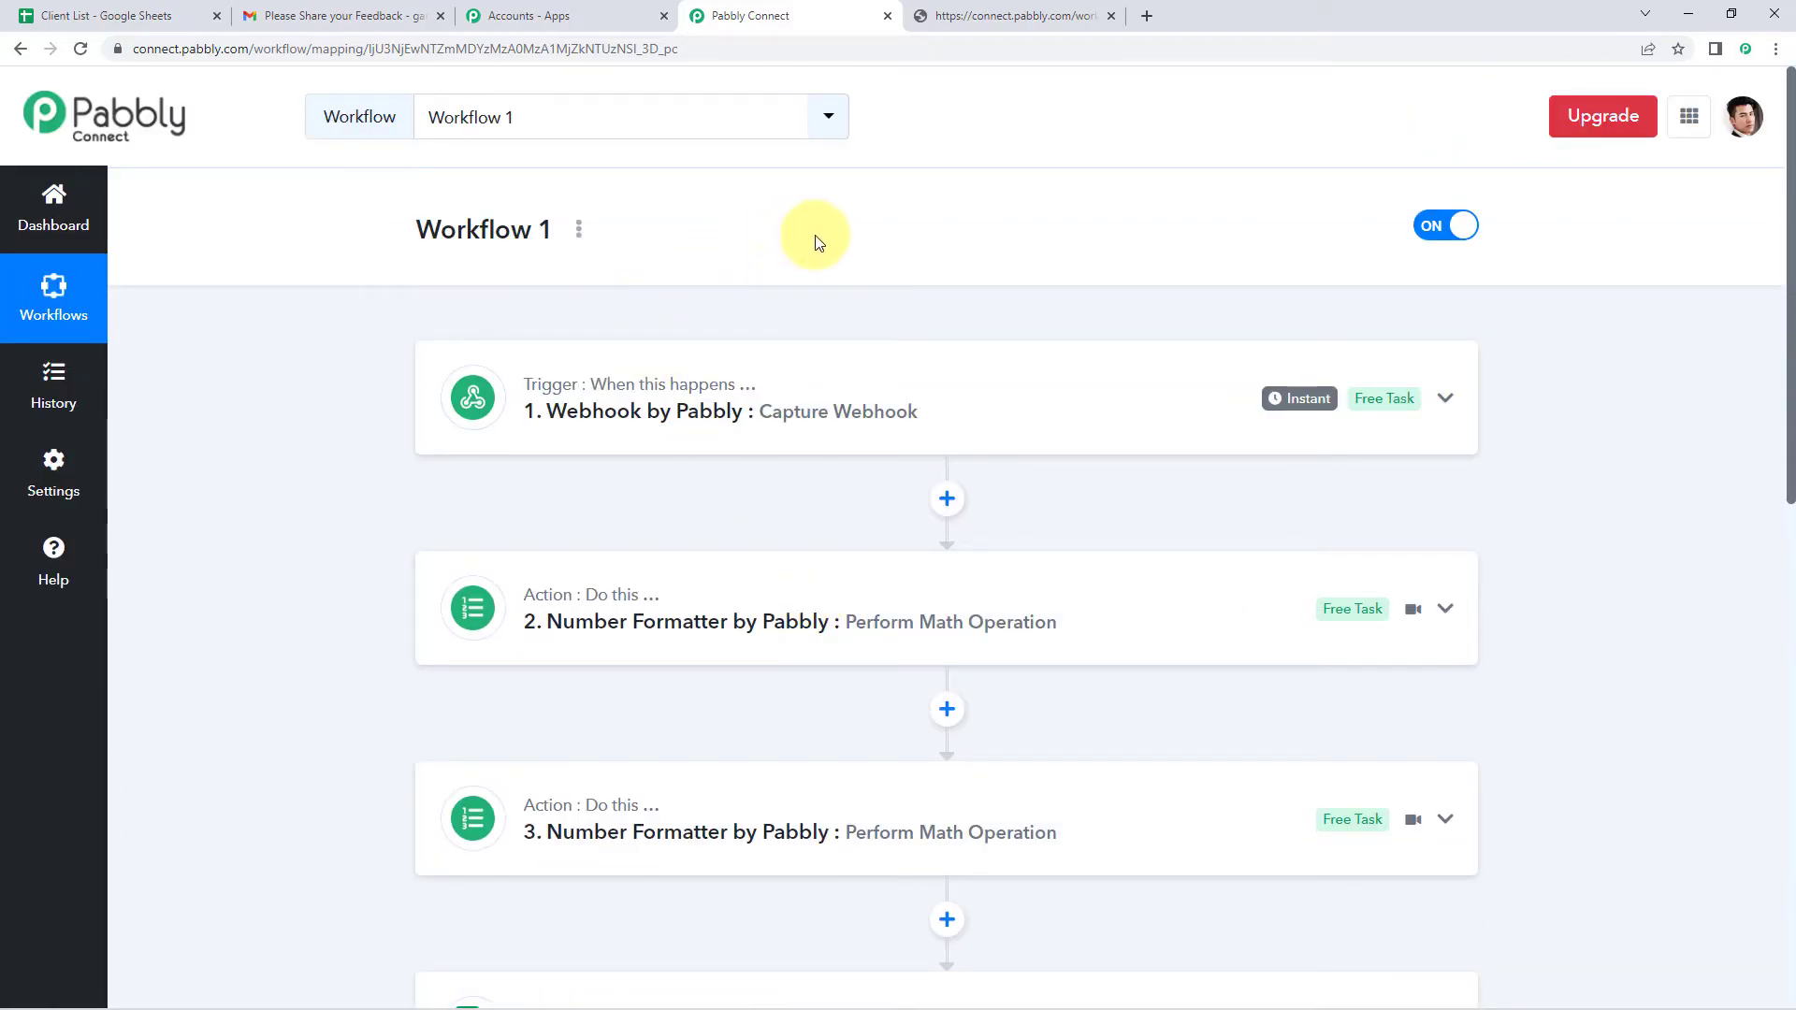
click(579, 229)
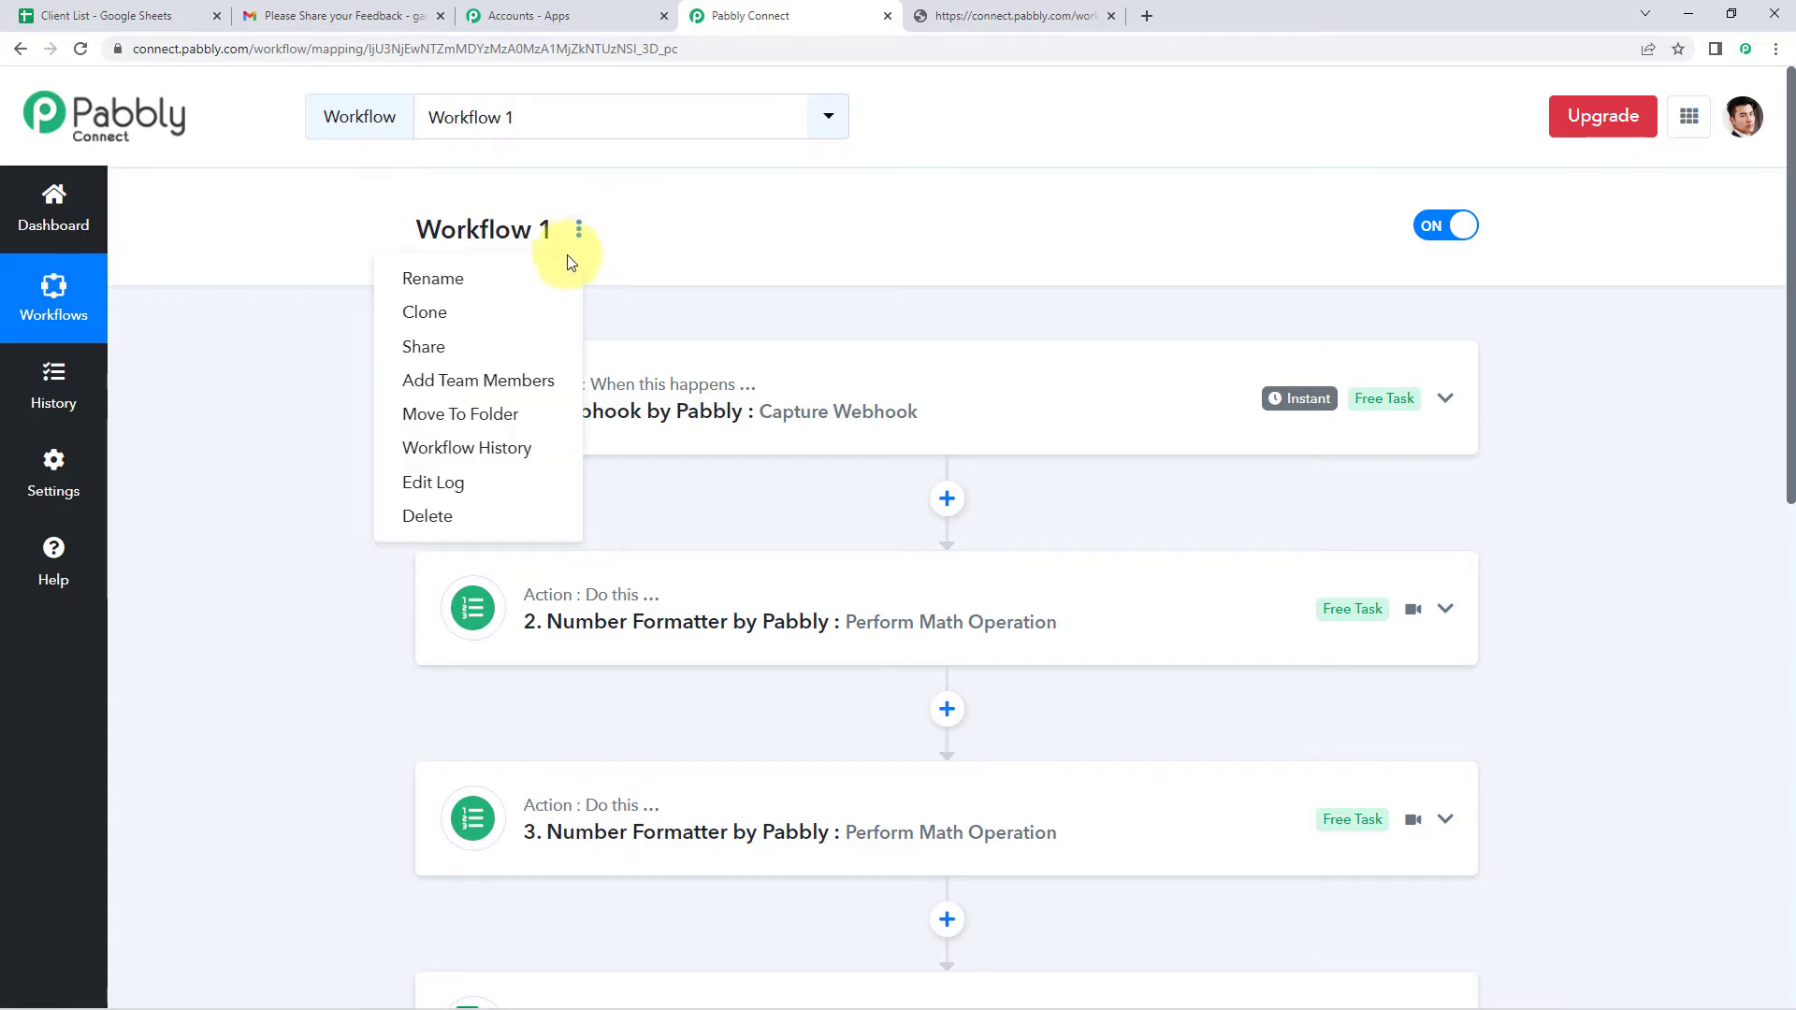
click(471, 314)
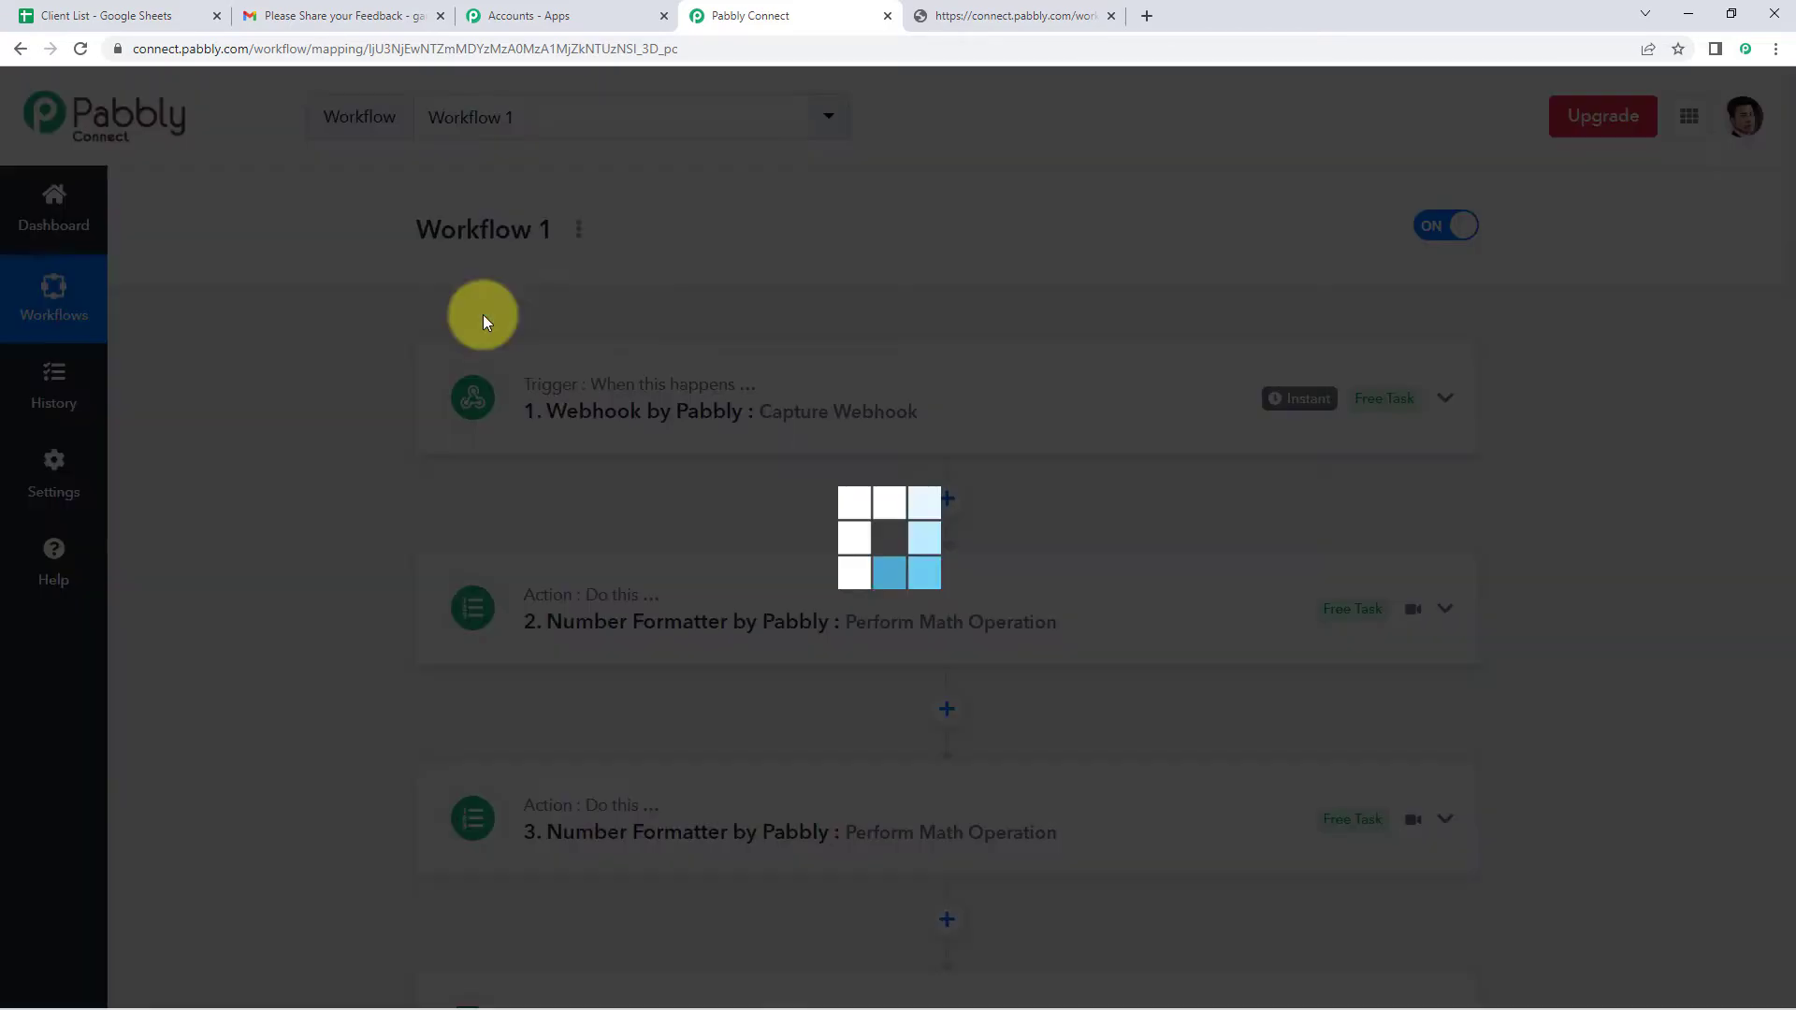
click(875, 653)
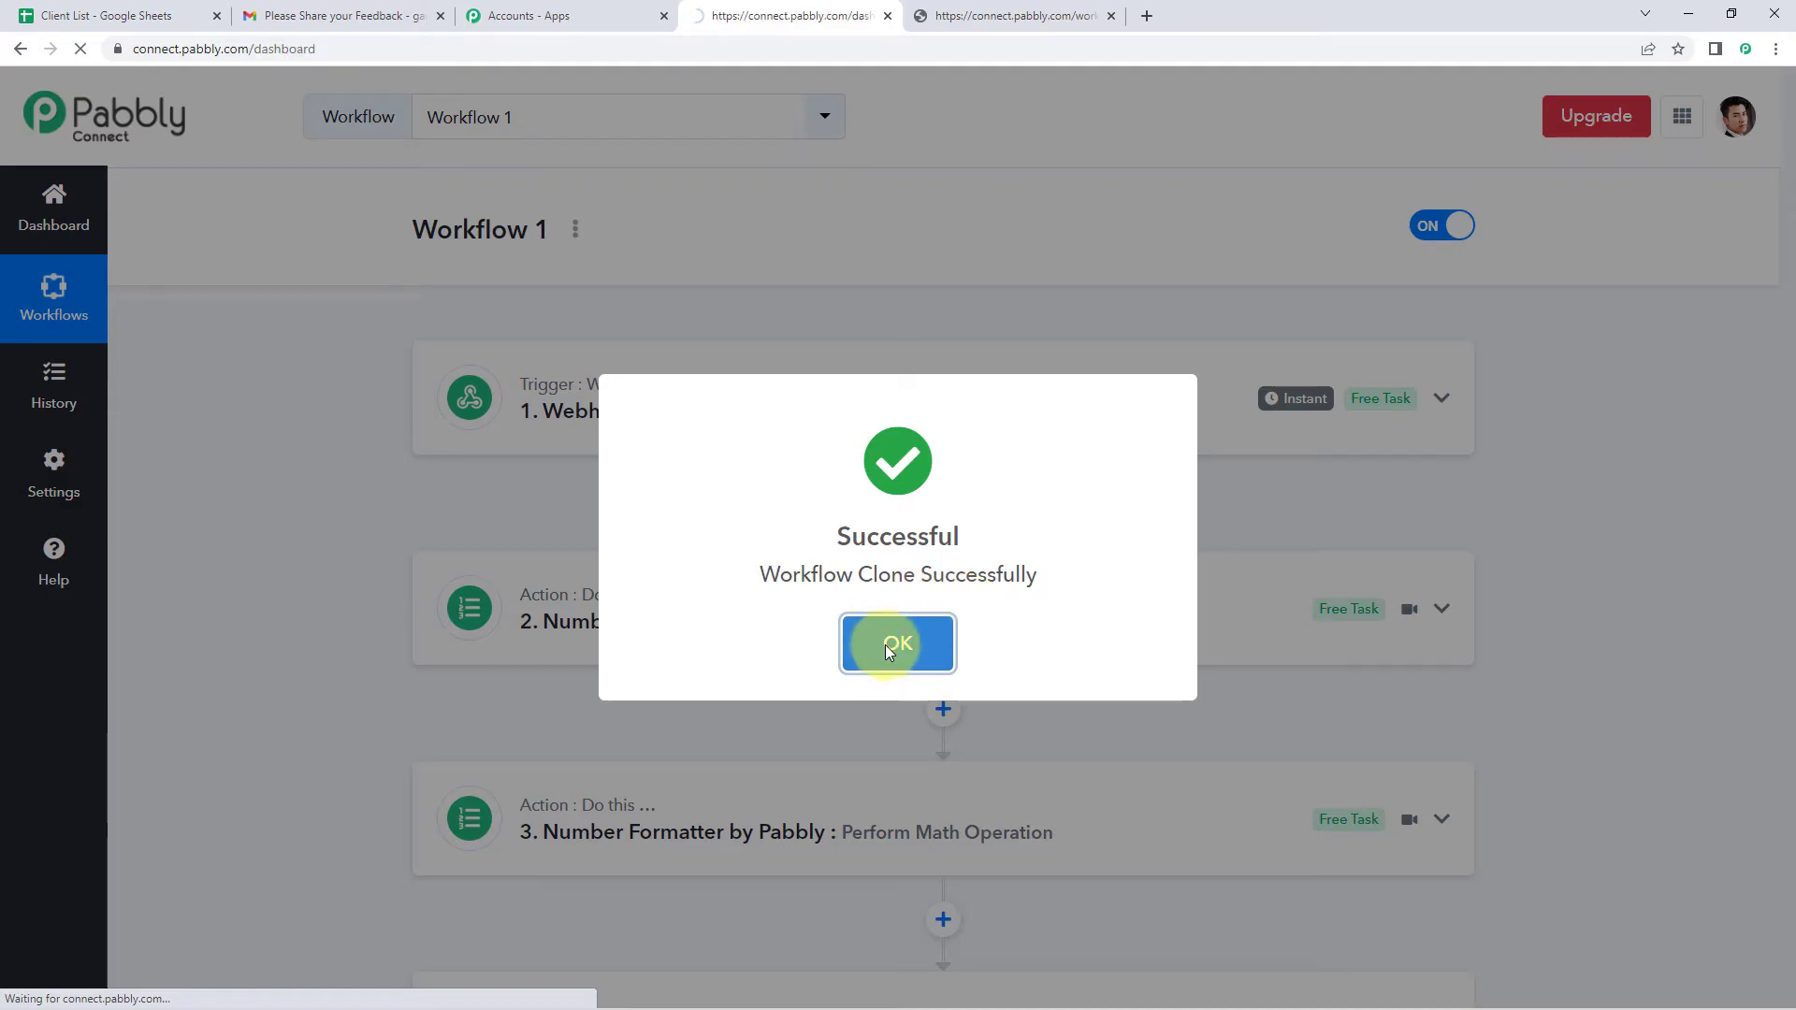
- Open CLONE - [Workflow 1] in a new browser tab, open Workflow 1 in the current tab, and collapse its Webhook trigger
scroll(945, 473, down, 3)
scroll(976, 439, down, 1)
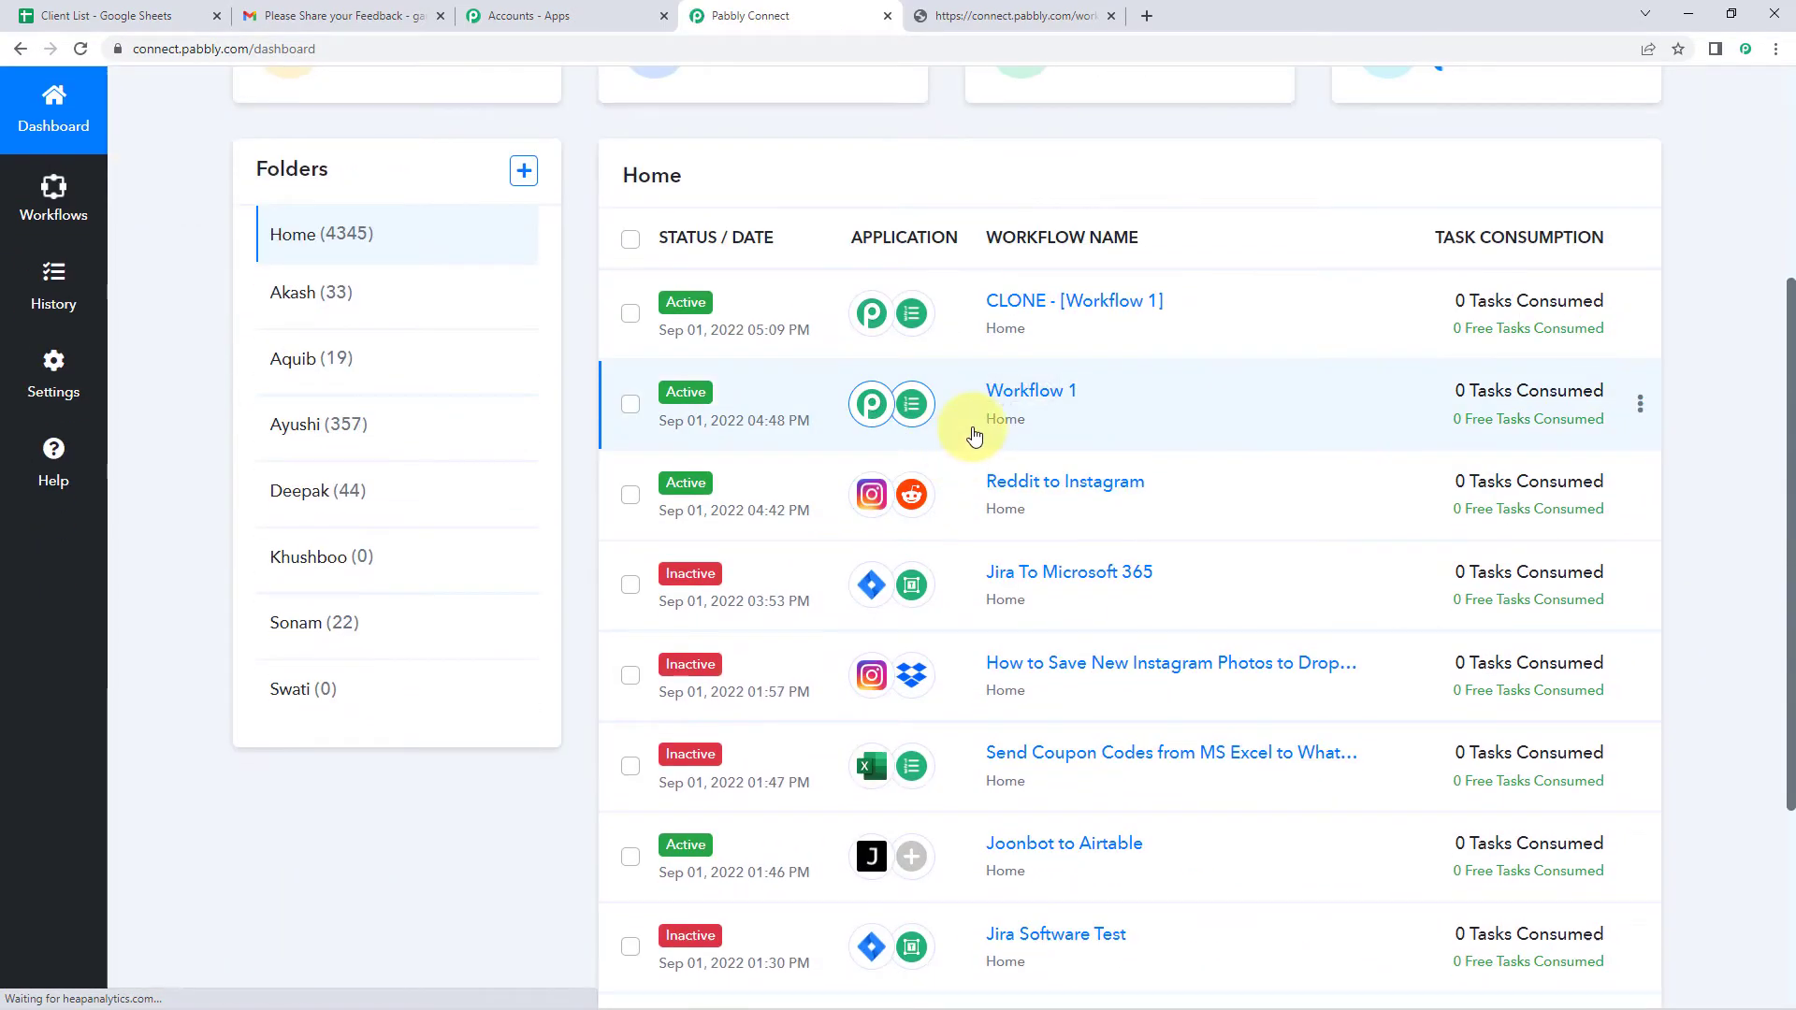
scroll(982, 431, up, 1)
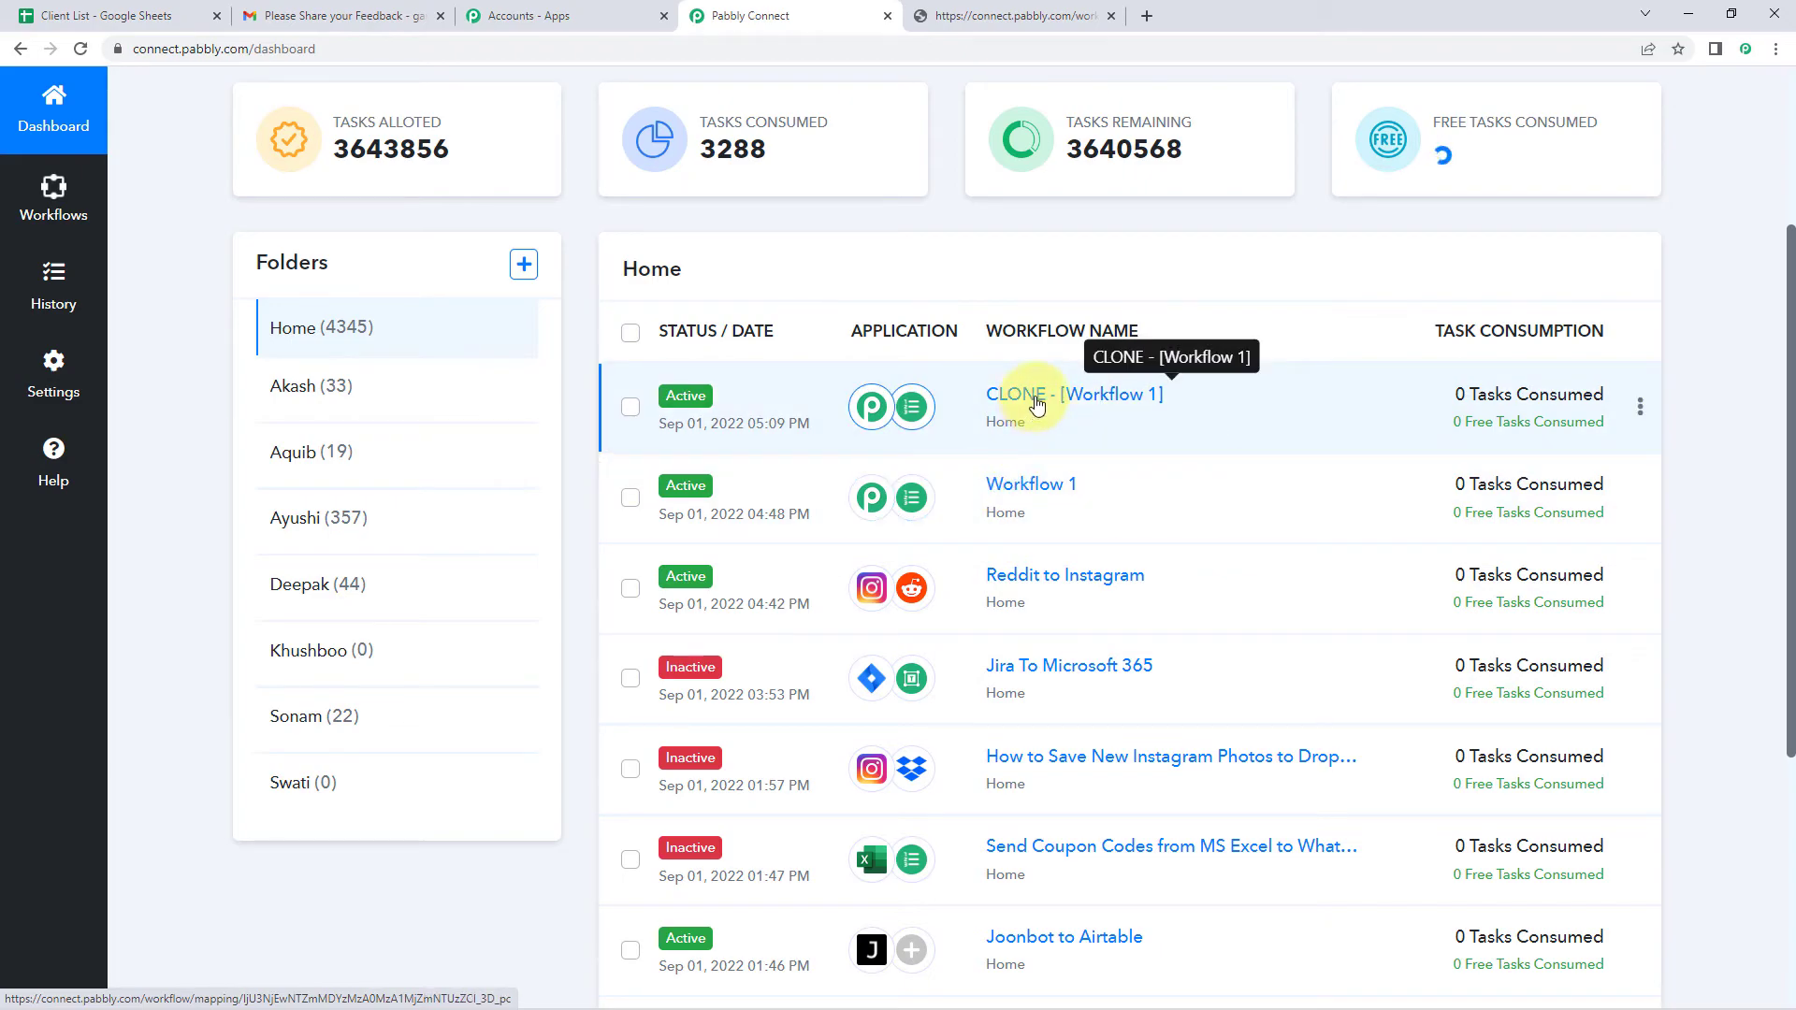
right_click(1080, 404)
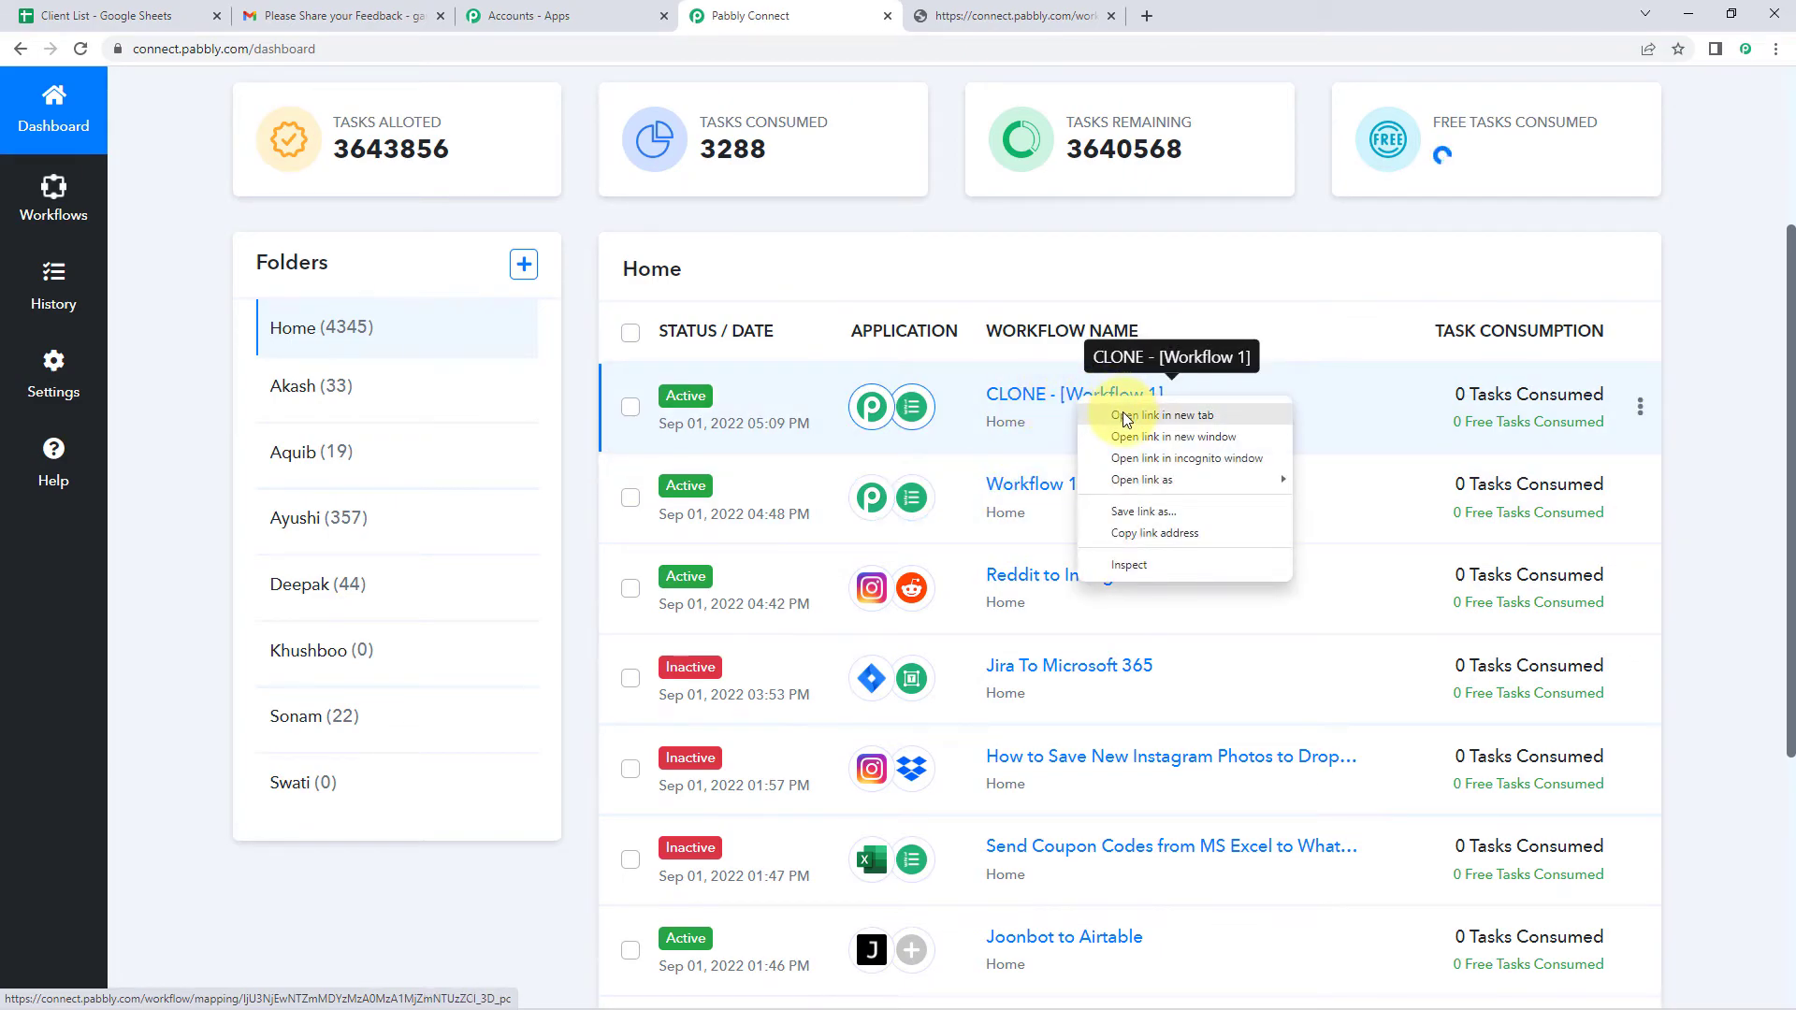
click(1125, 418)
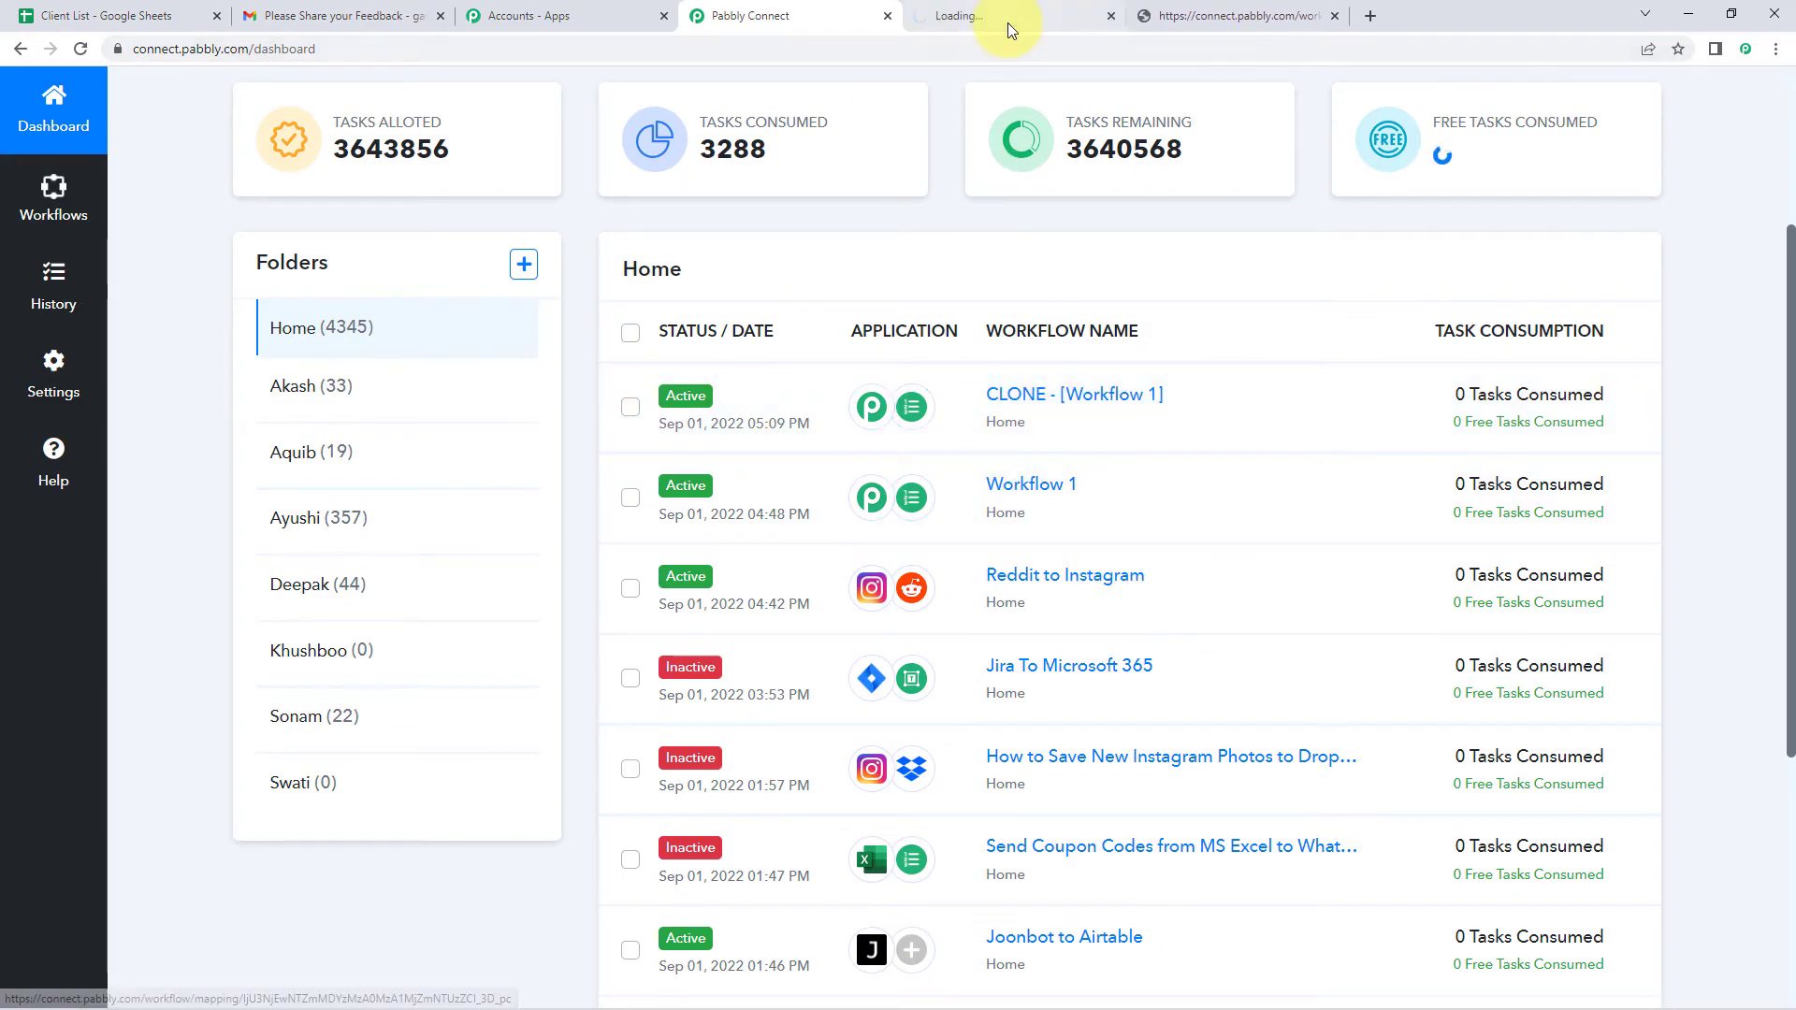
click(1028, 488)
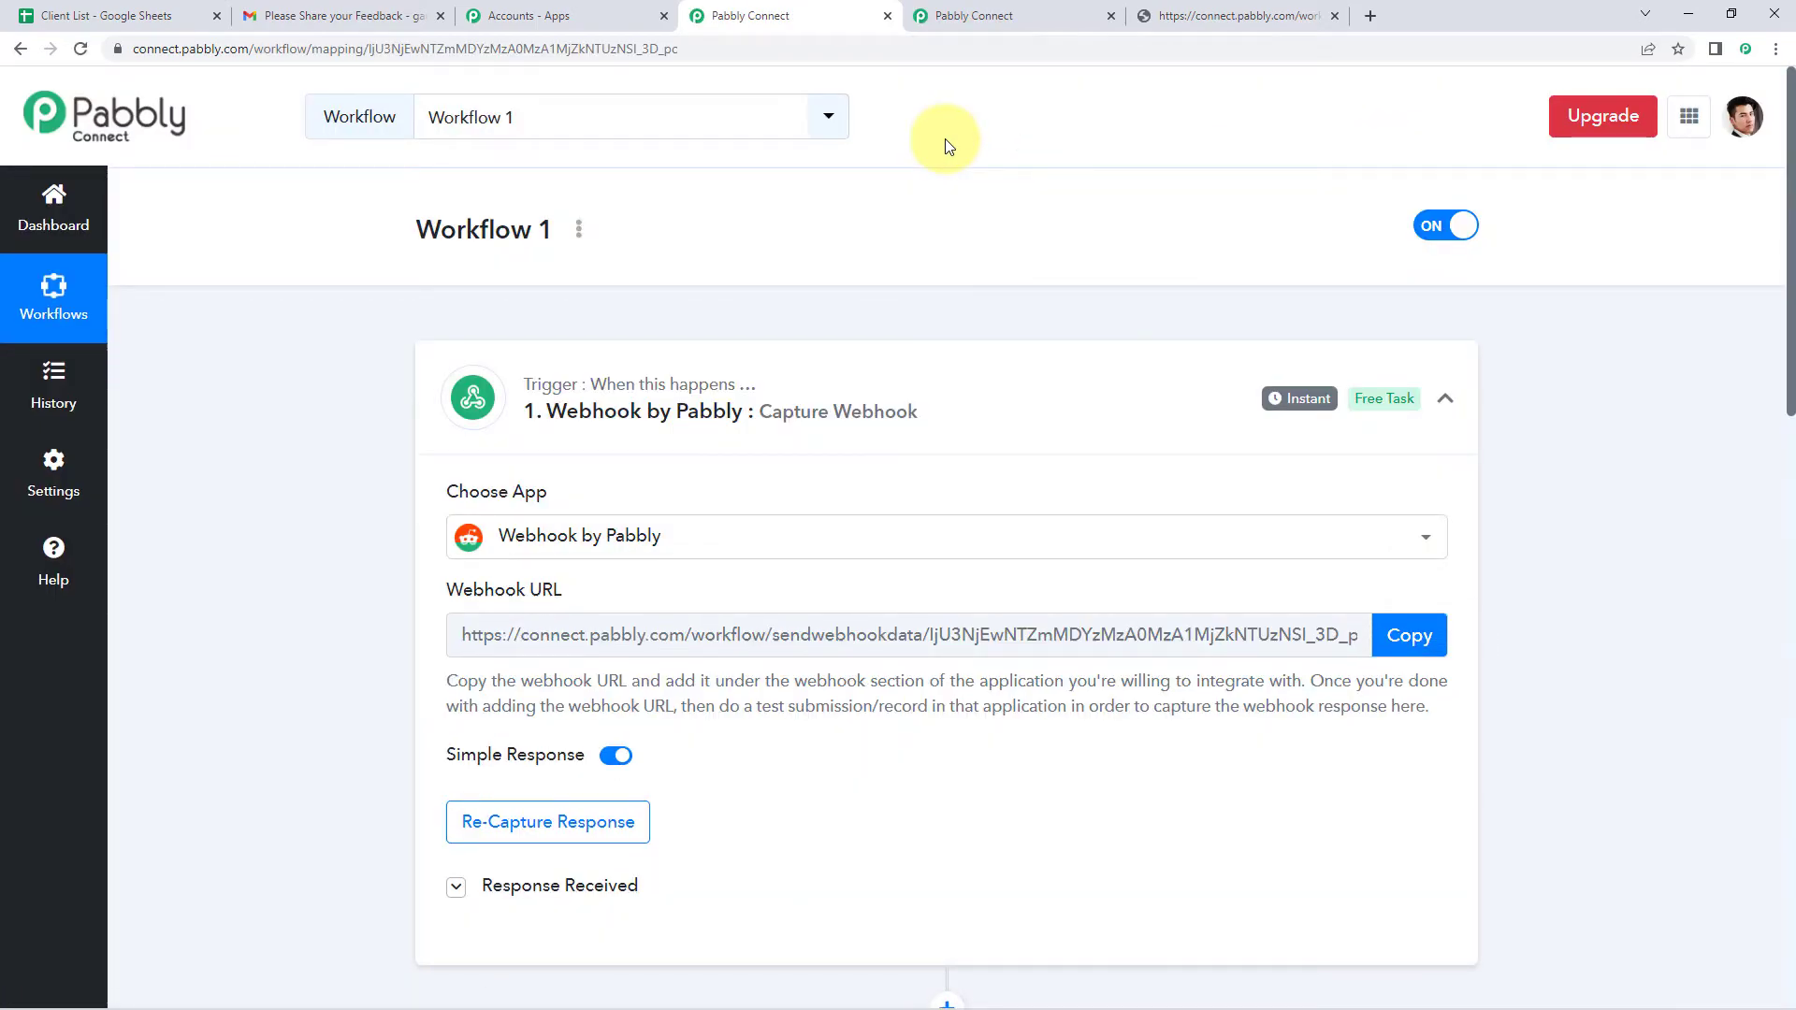
click(905, 388)
scroll(903, 309, down, 3)
- Rename the cloned workflow as Workflow 2 and toggle its Webhook trigger section
click(1012, 5)
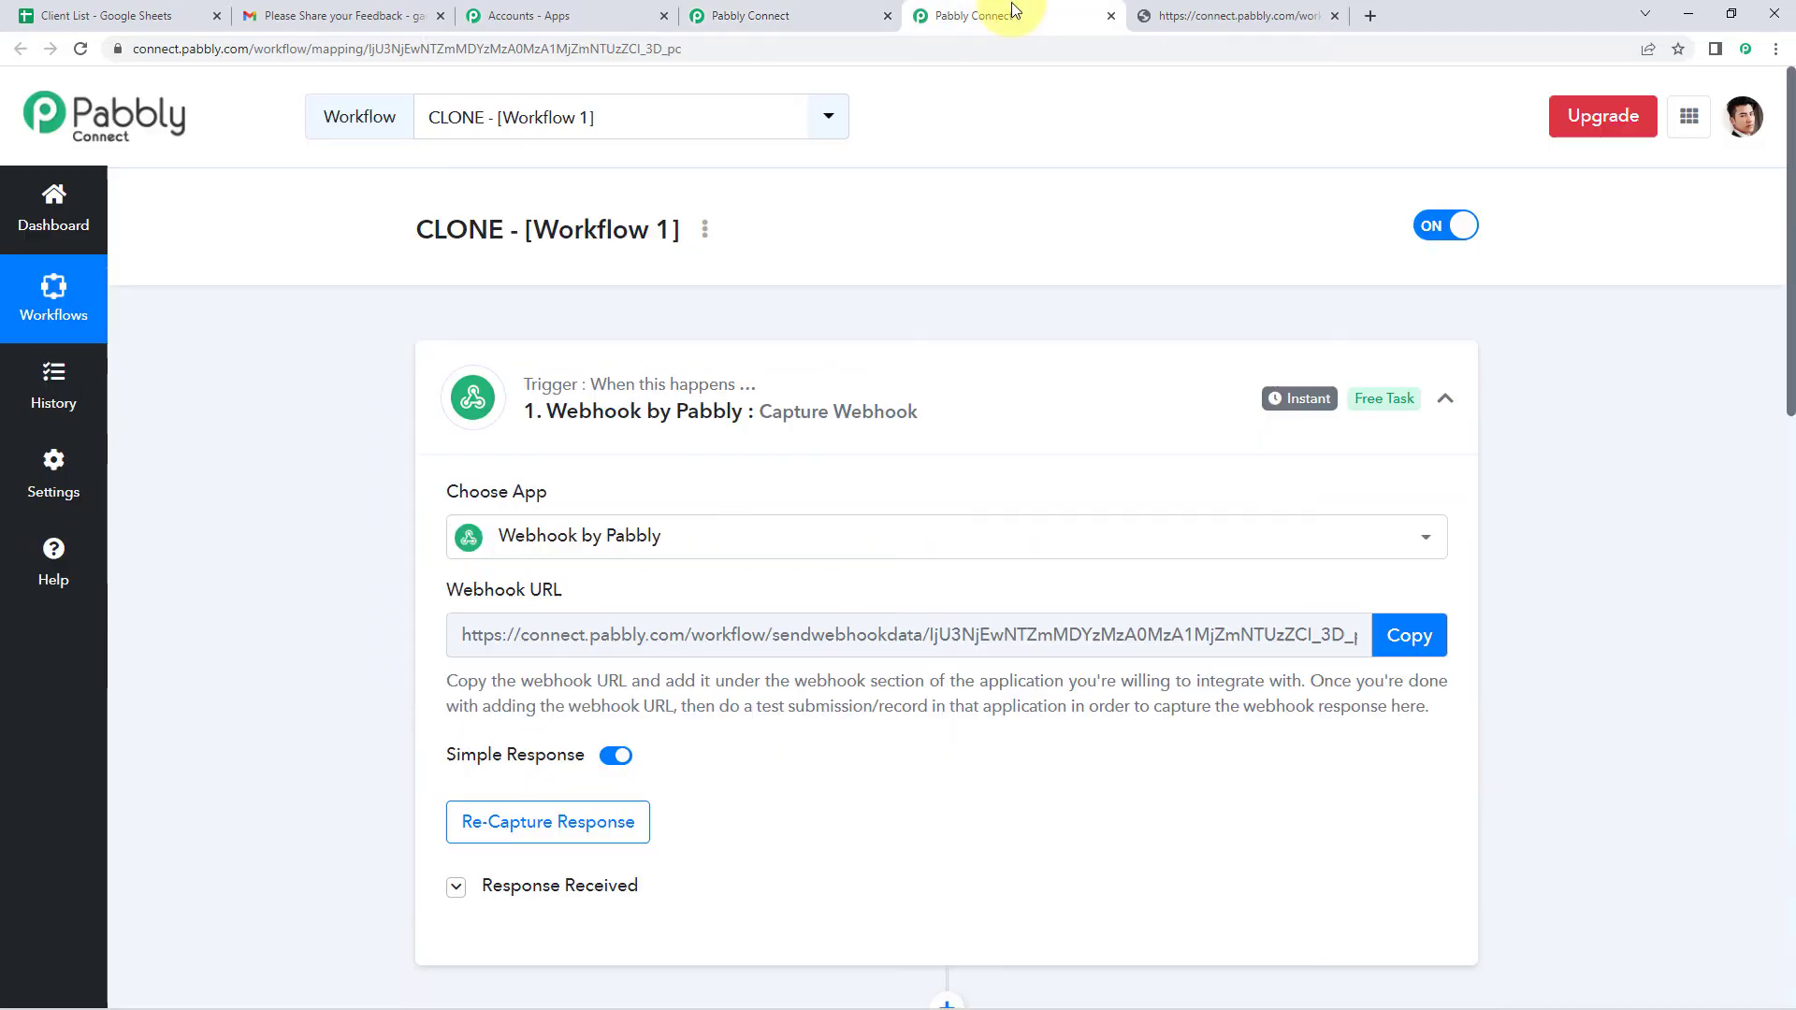
click(705, 229)
click(632, 272)
key(BackSpace)
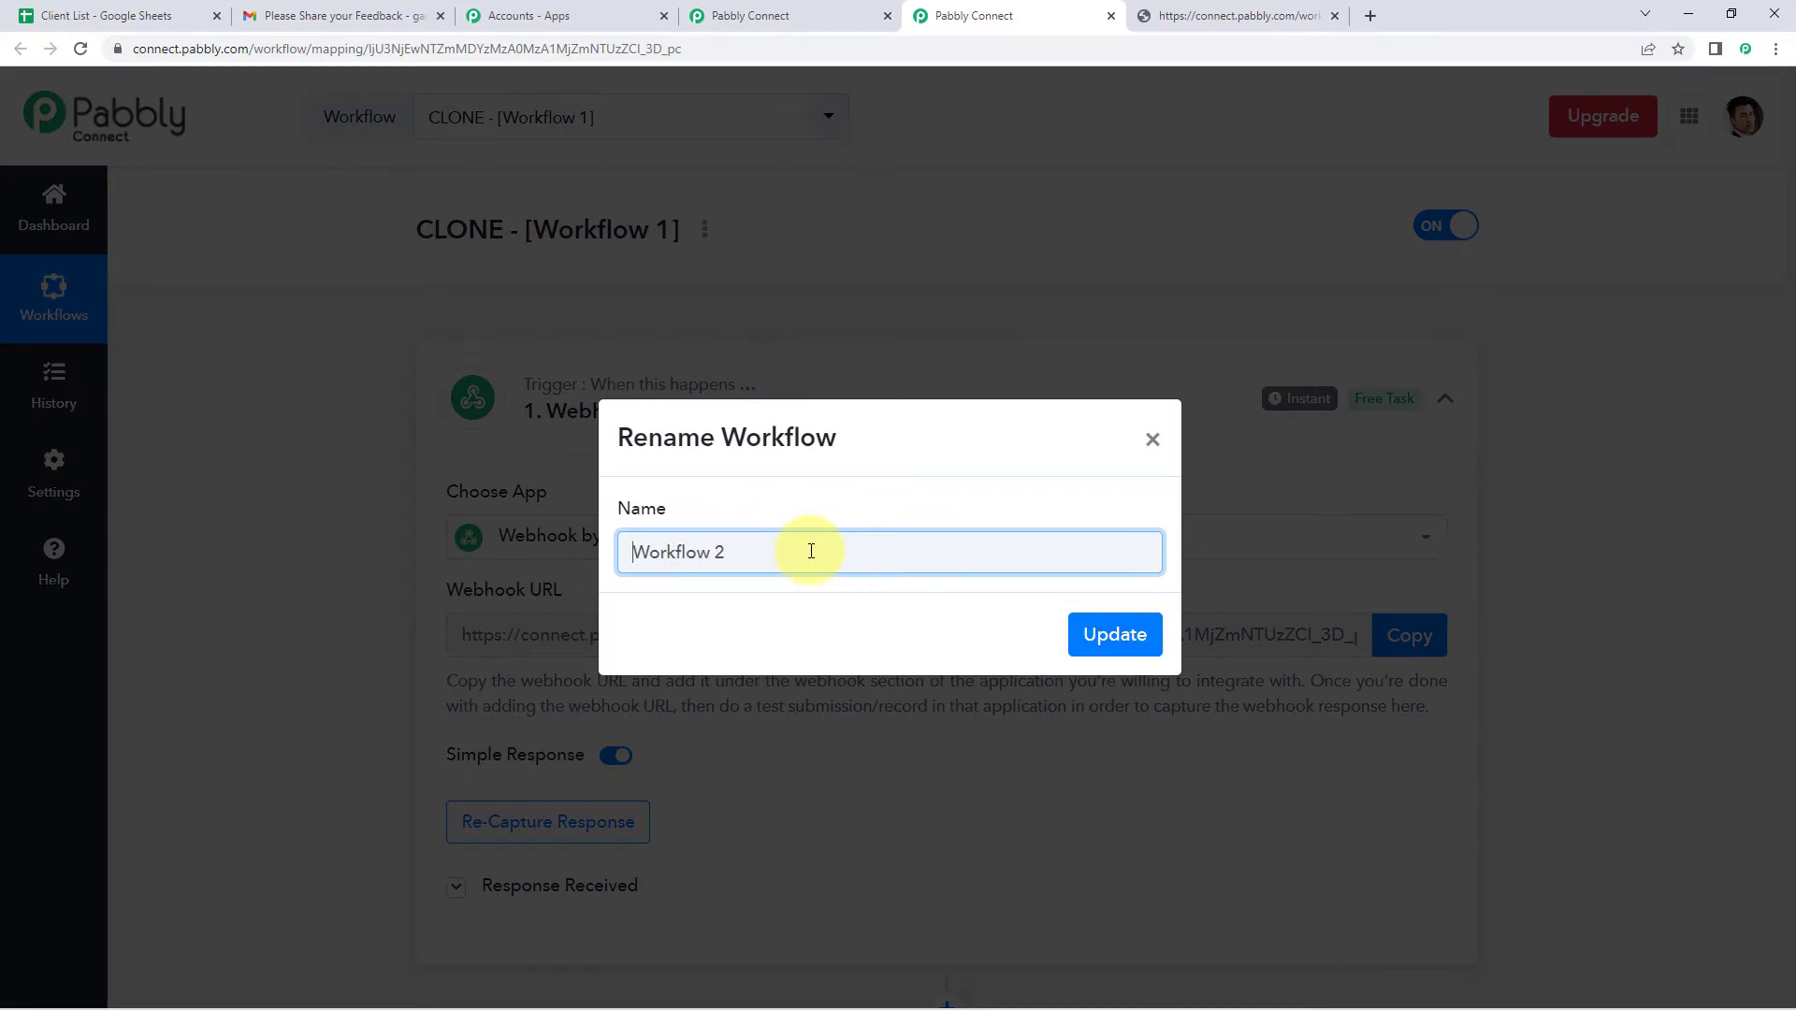
click(1082, 629)
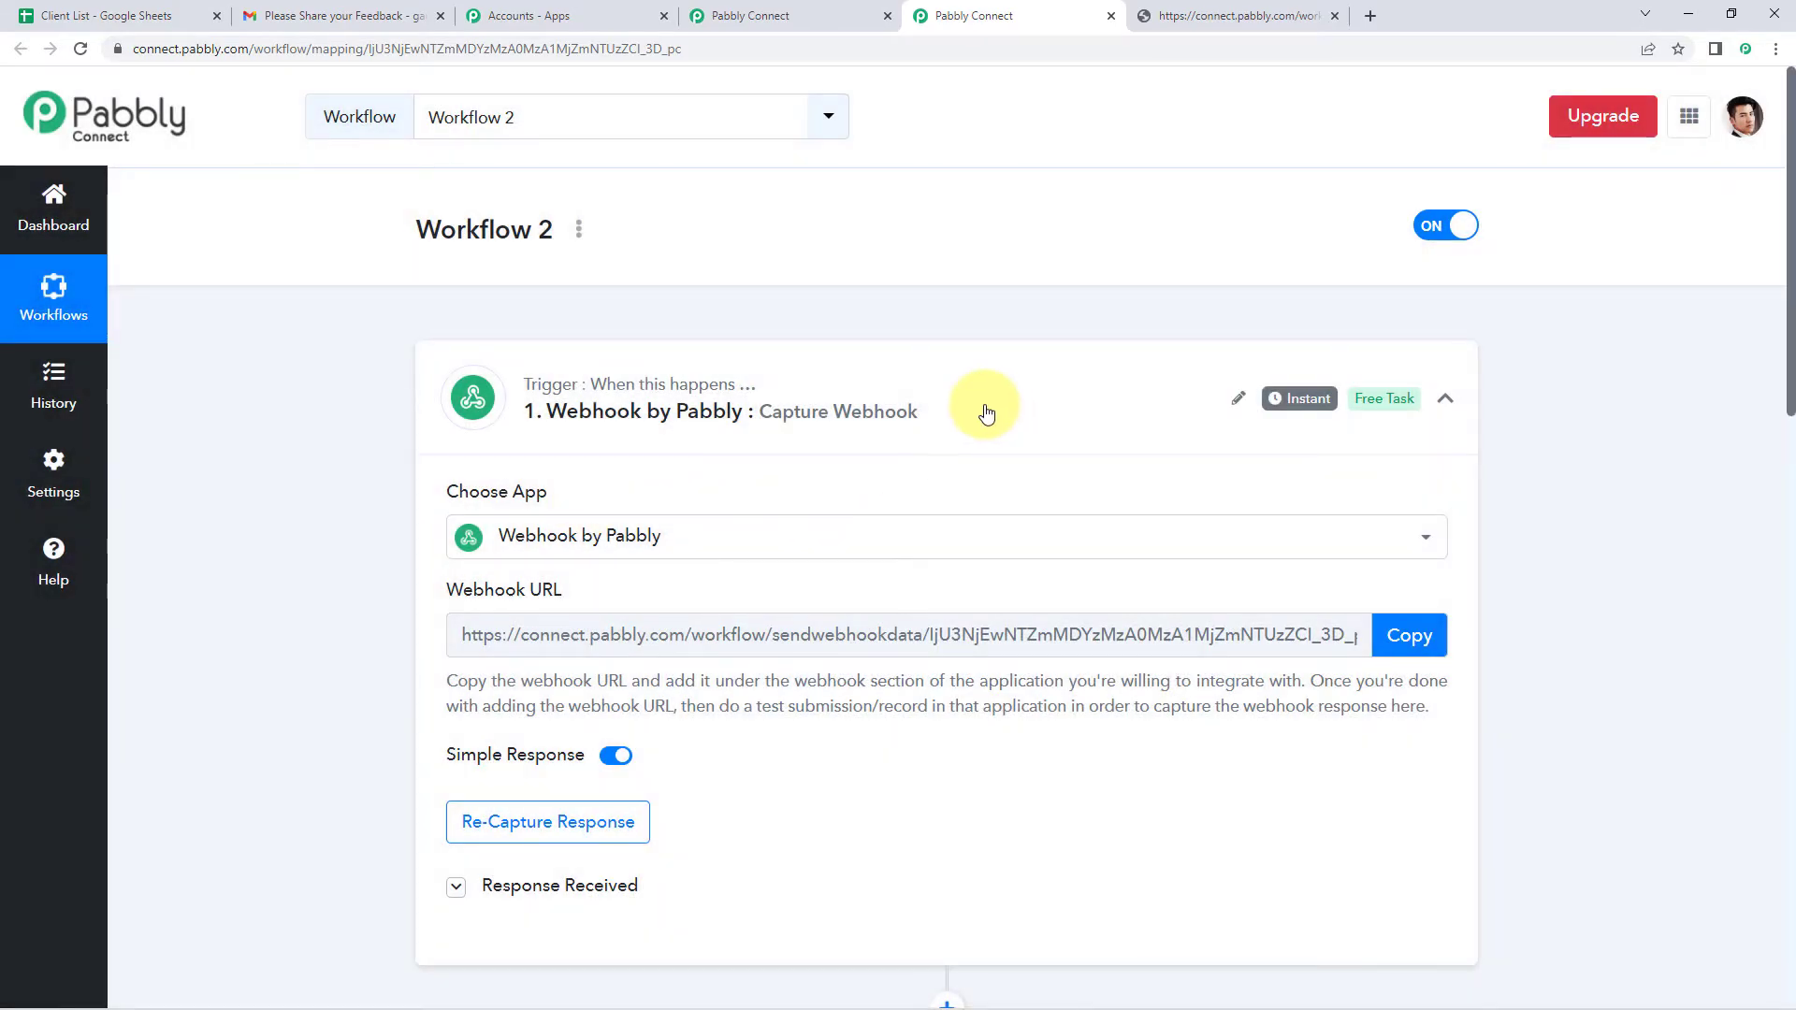
click(986, 413)
- In Workflow 1, expand the second Number Formatter action and display its received response
click(762, 15)
scroll(345, 418, down, 3)
scroll(318, 402, down, 6)
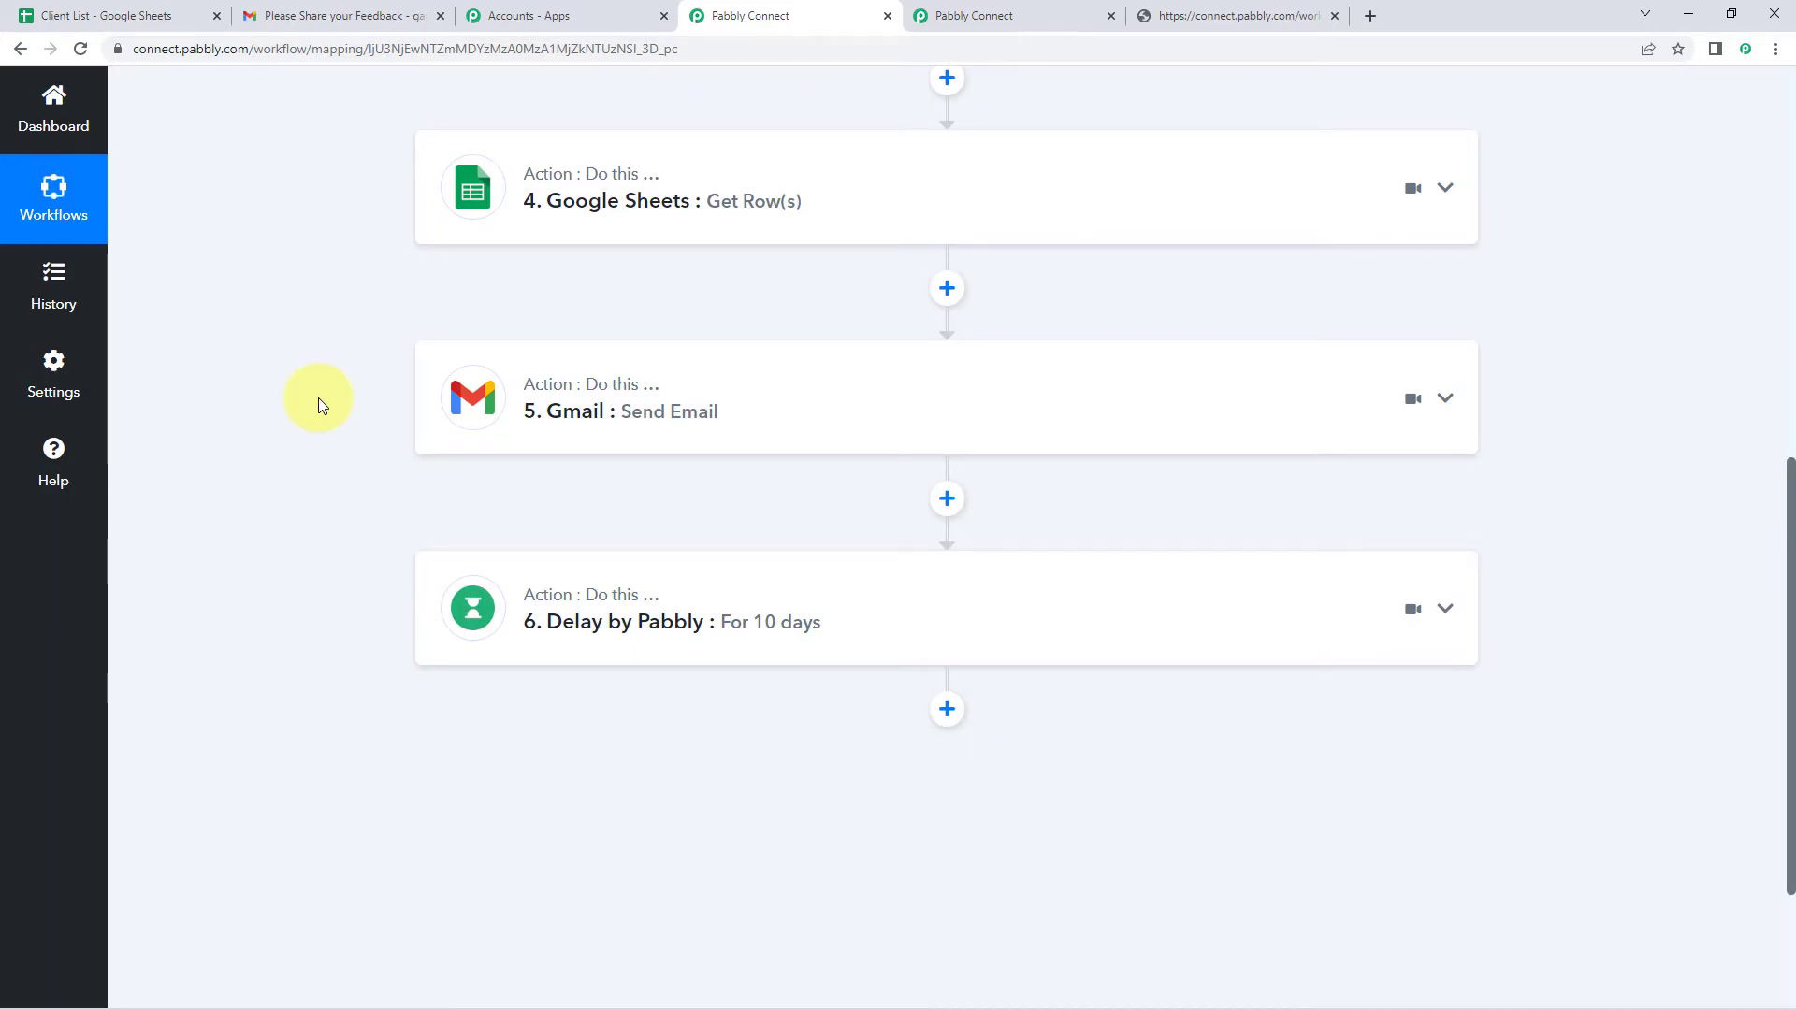
scroll(936, 215, up, 2)
click(1008, 215)
scroll(674, 593, down, 4)
click(509, 547)
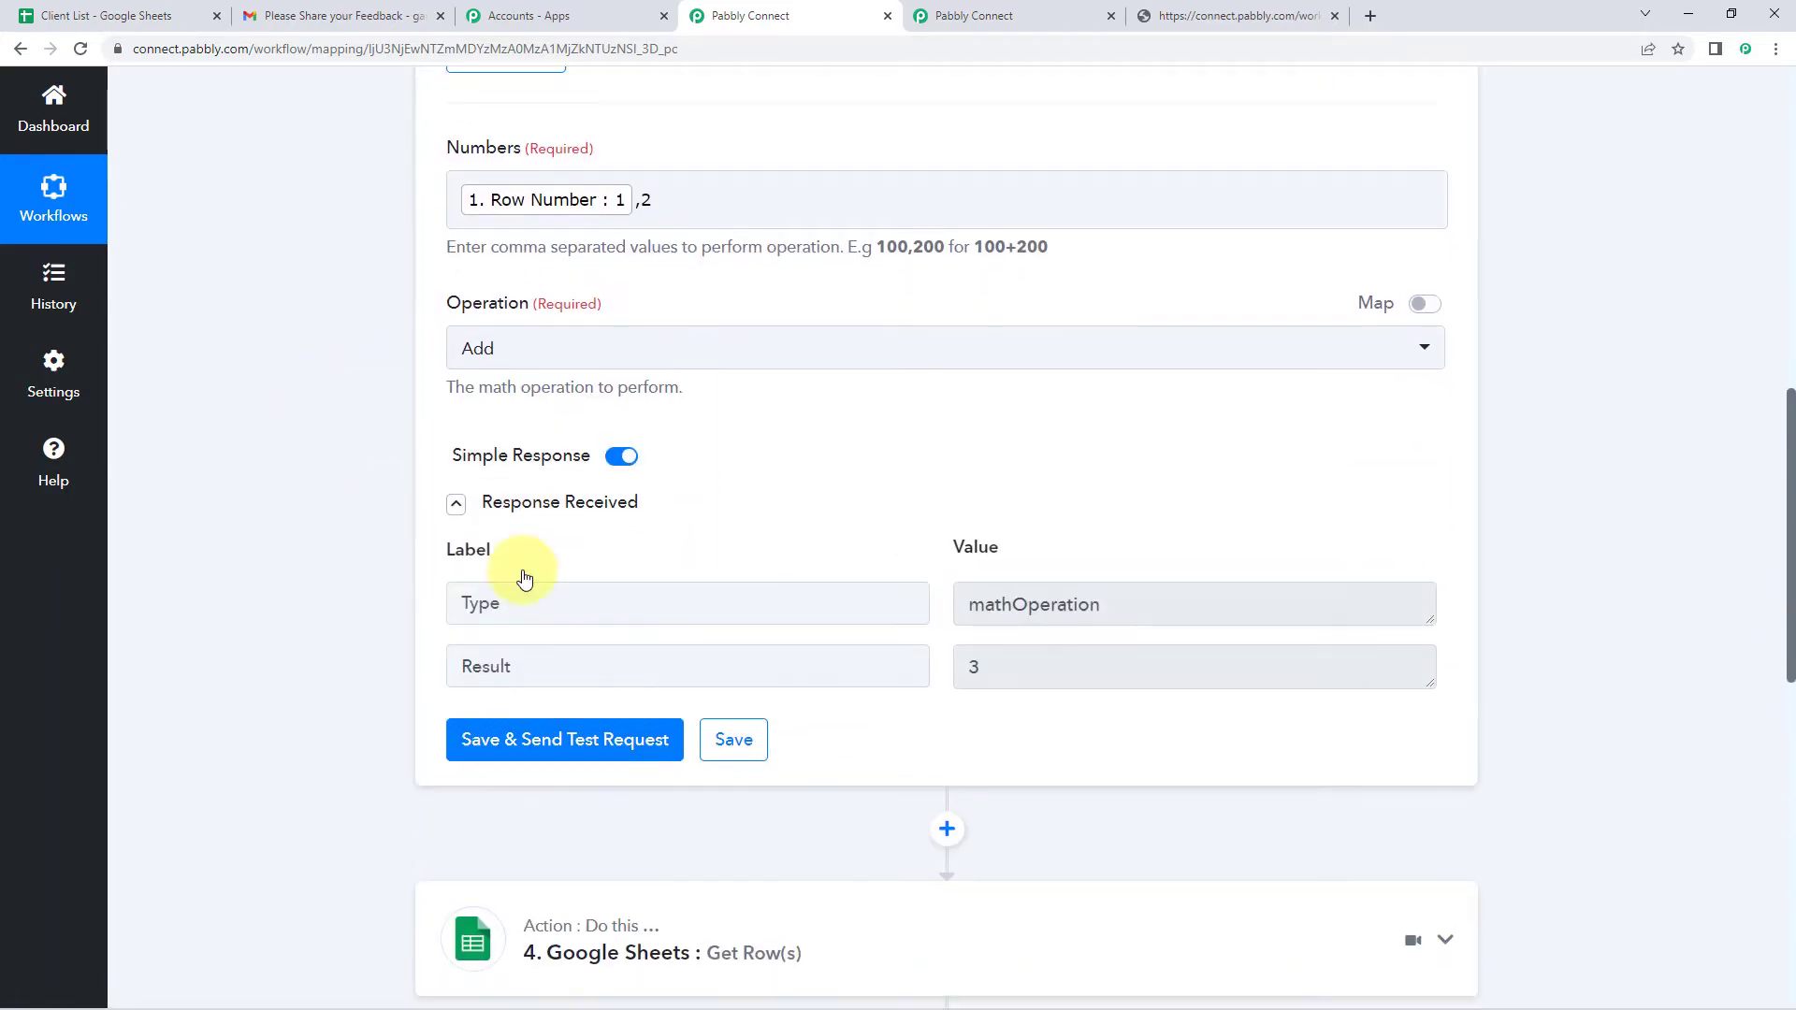
- Compare the second Number Formatter's received result with its Numbers input and Add operation
scroll(398, 560, down, 3)
click(978, 429)
double_click(1011, 433)
scroll(882, 301, up, 6)
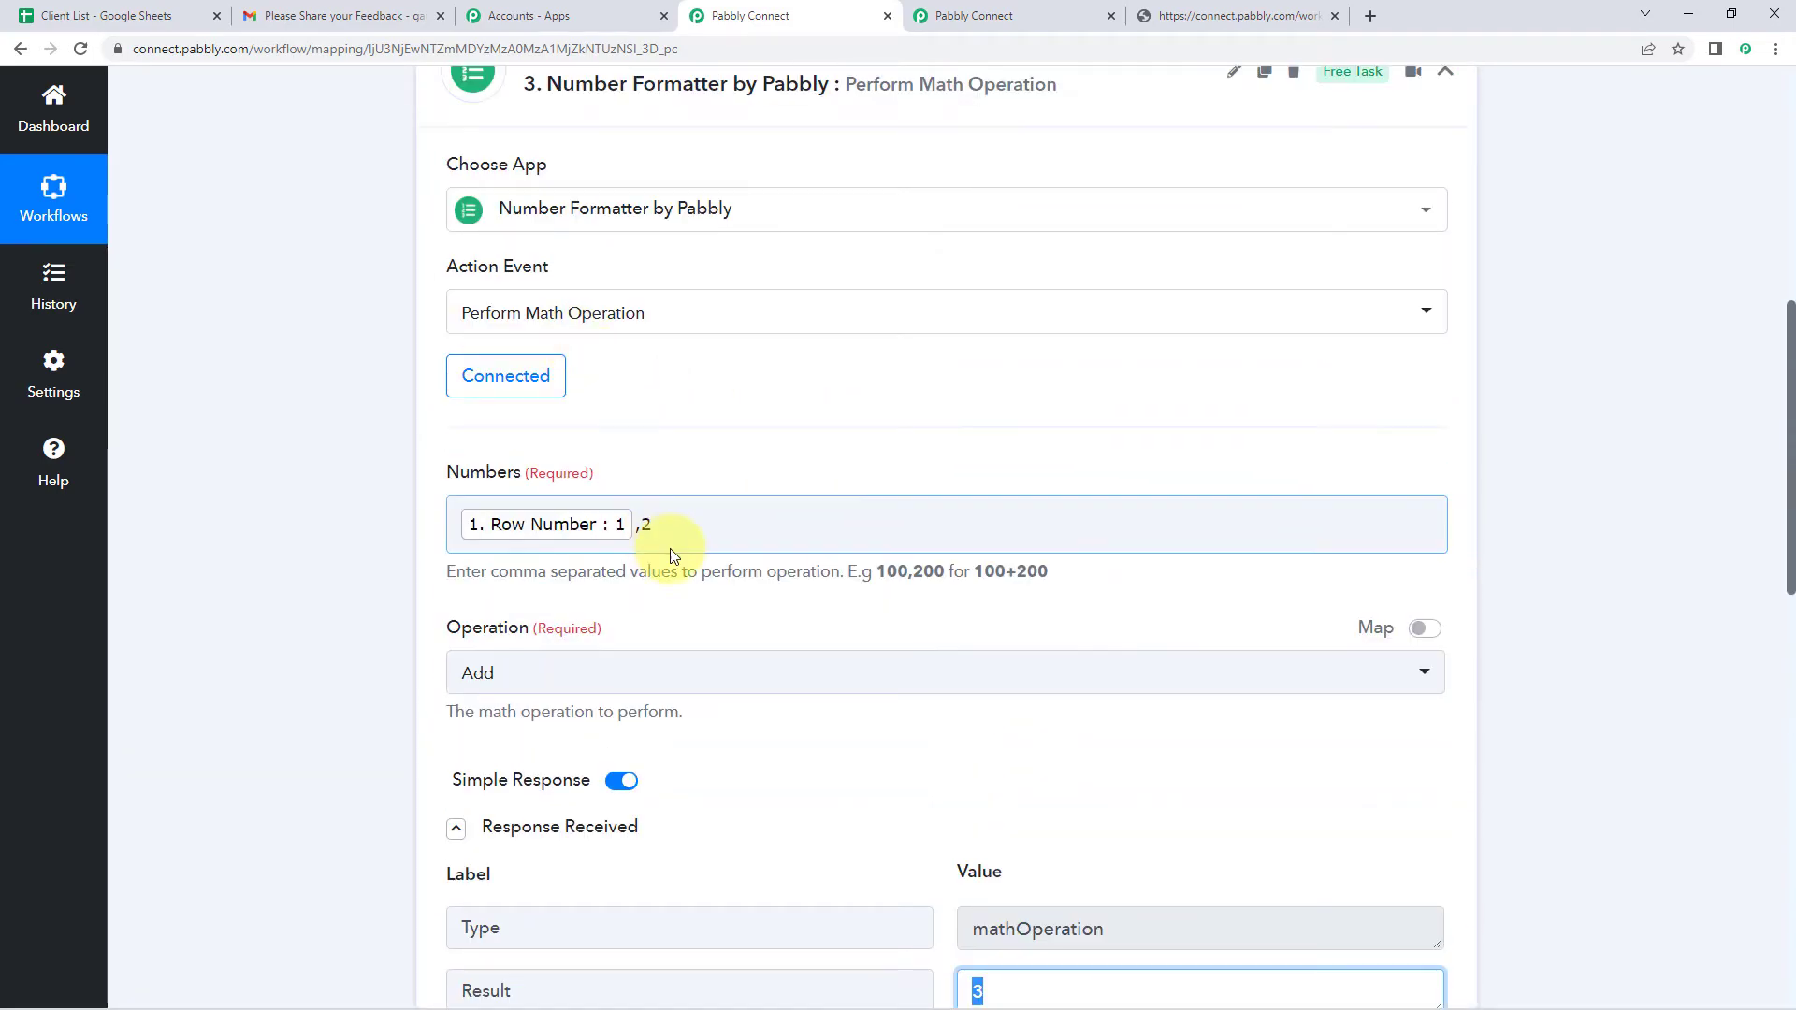
scroll(1015, 490, down, 5)
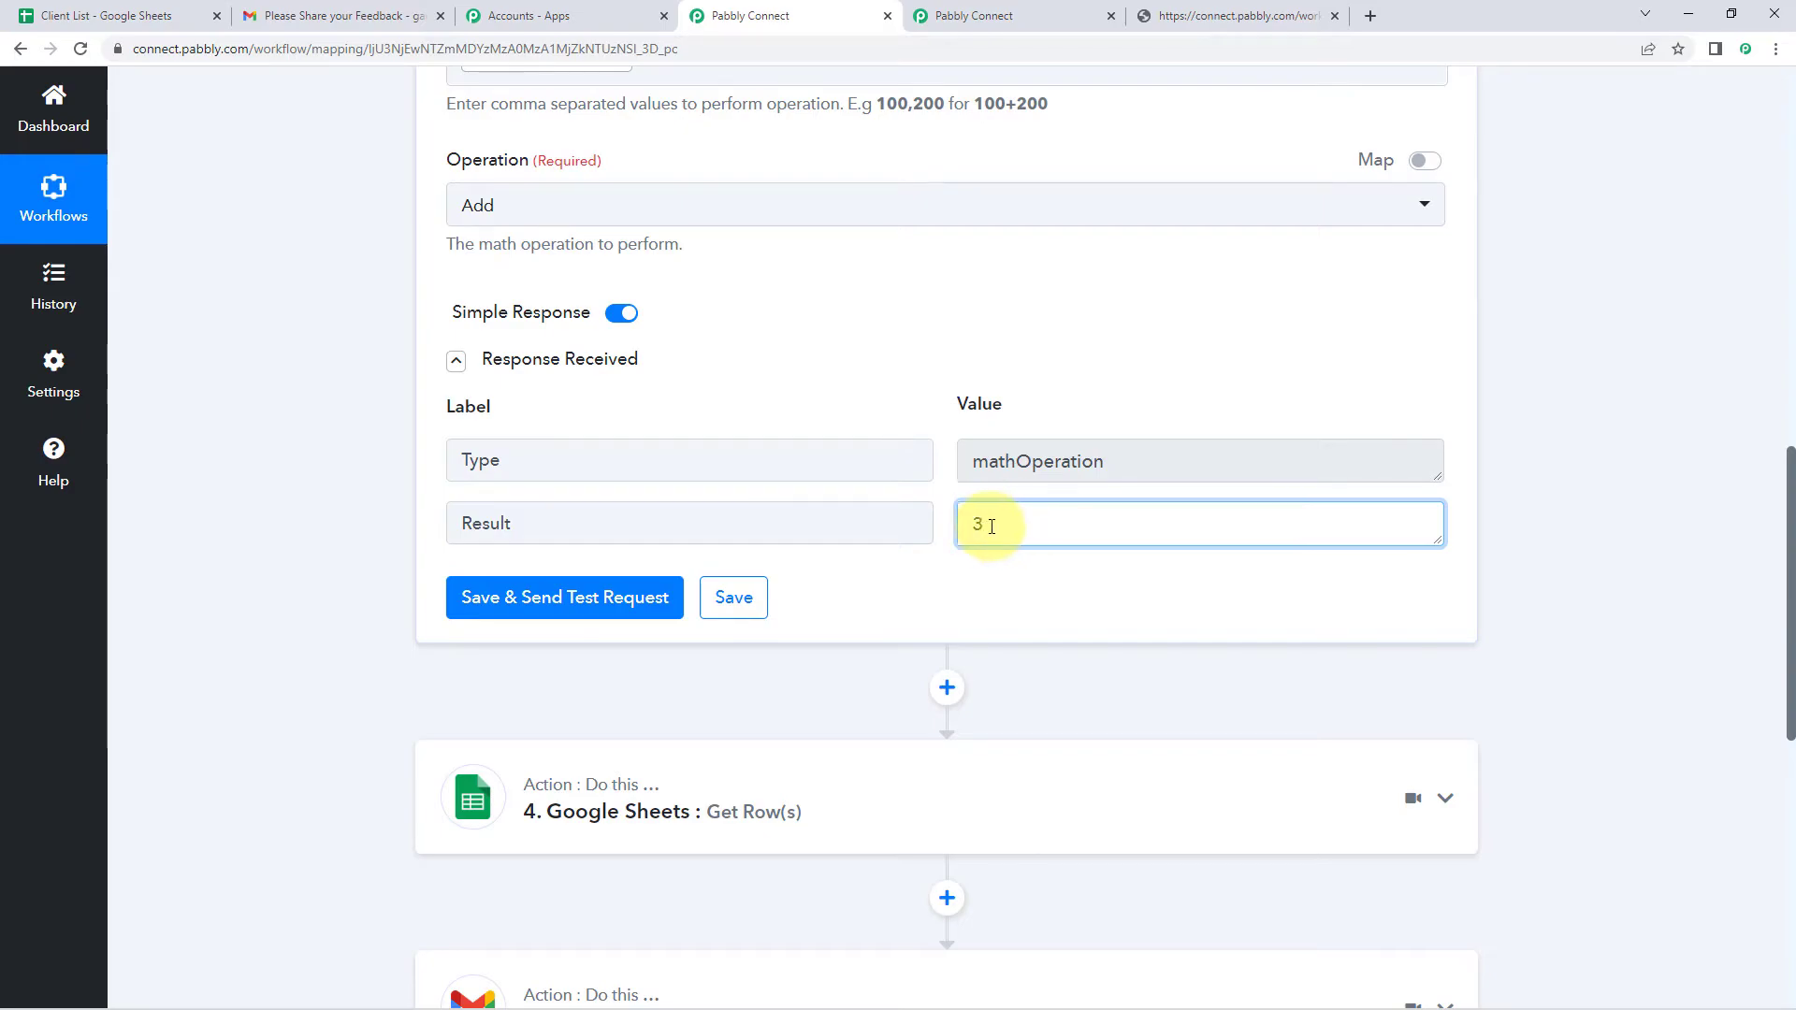
drag(1003, 523, 941, 524)
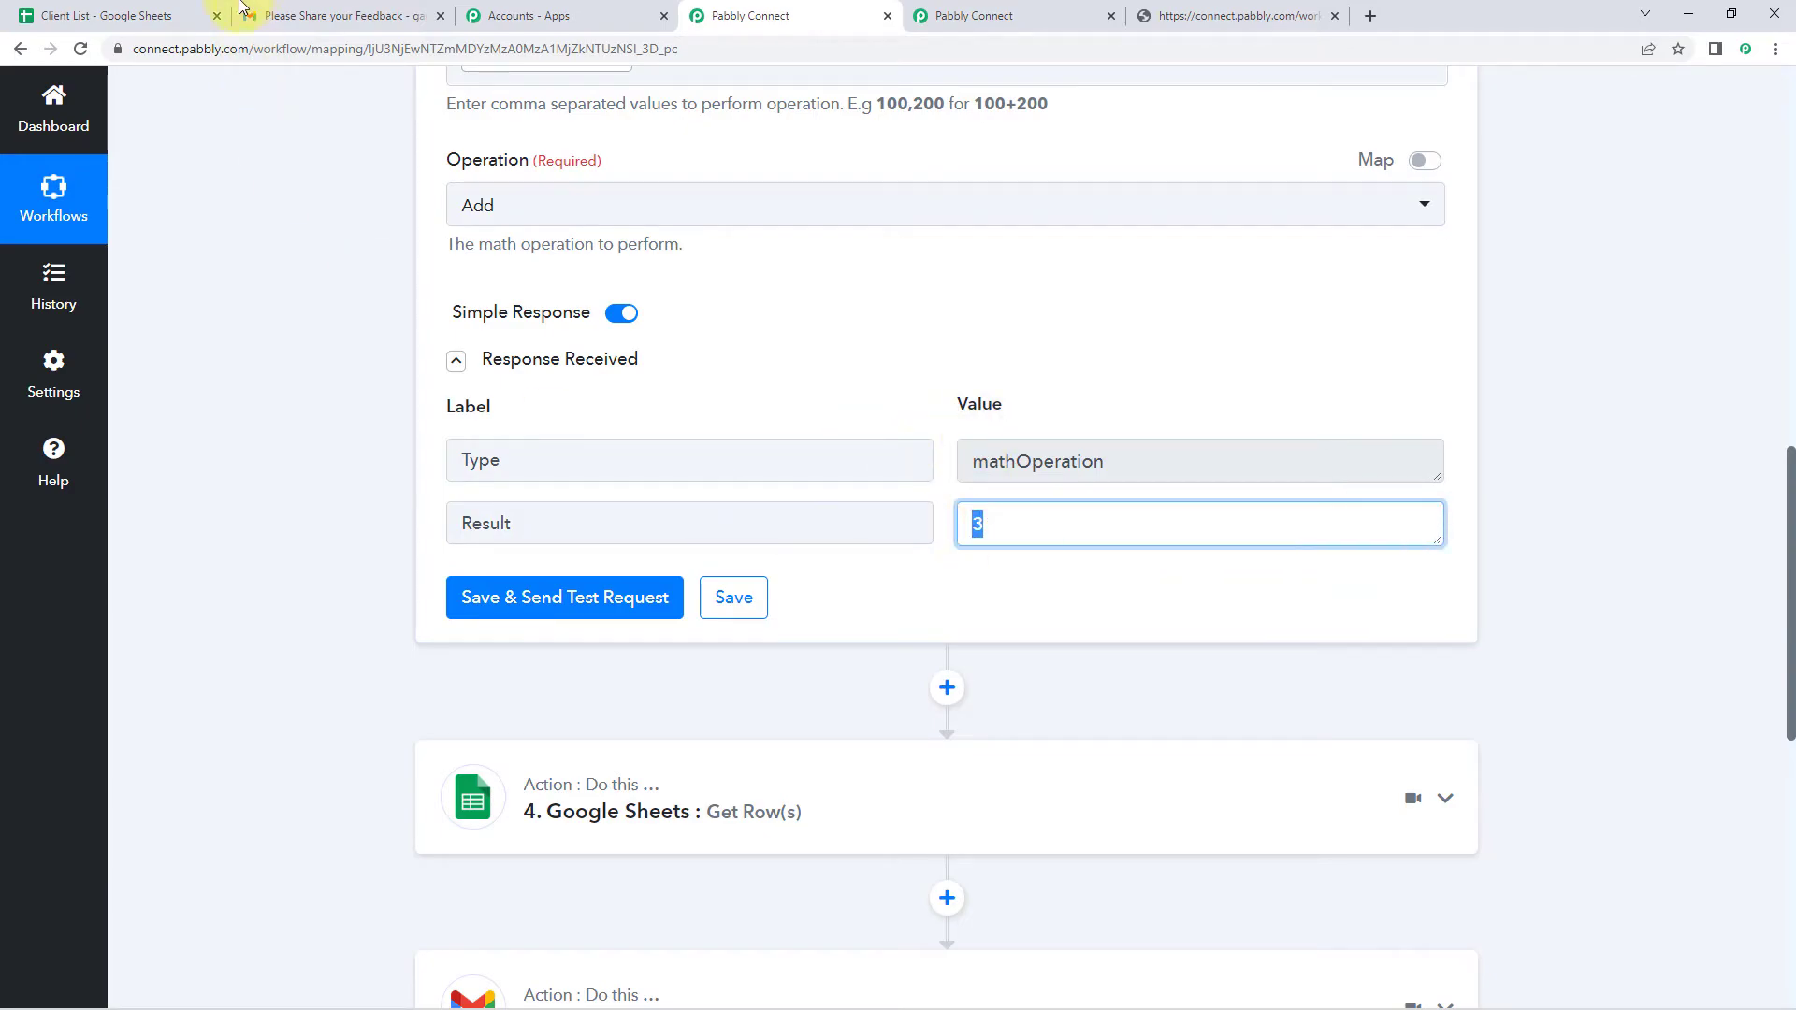
- Locate row 3 in the Client List sheet and compare it with the second Number Formatter's result in Workflow 1
click(103, 16)
click(157, 356)
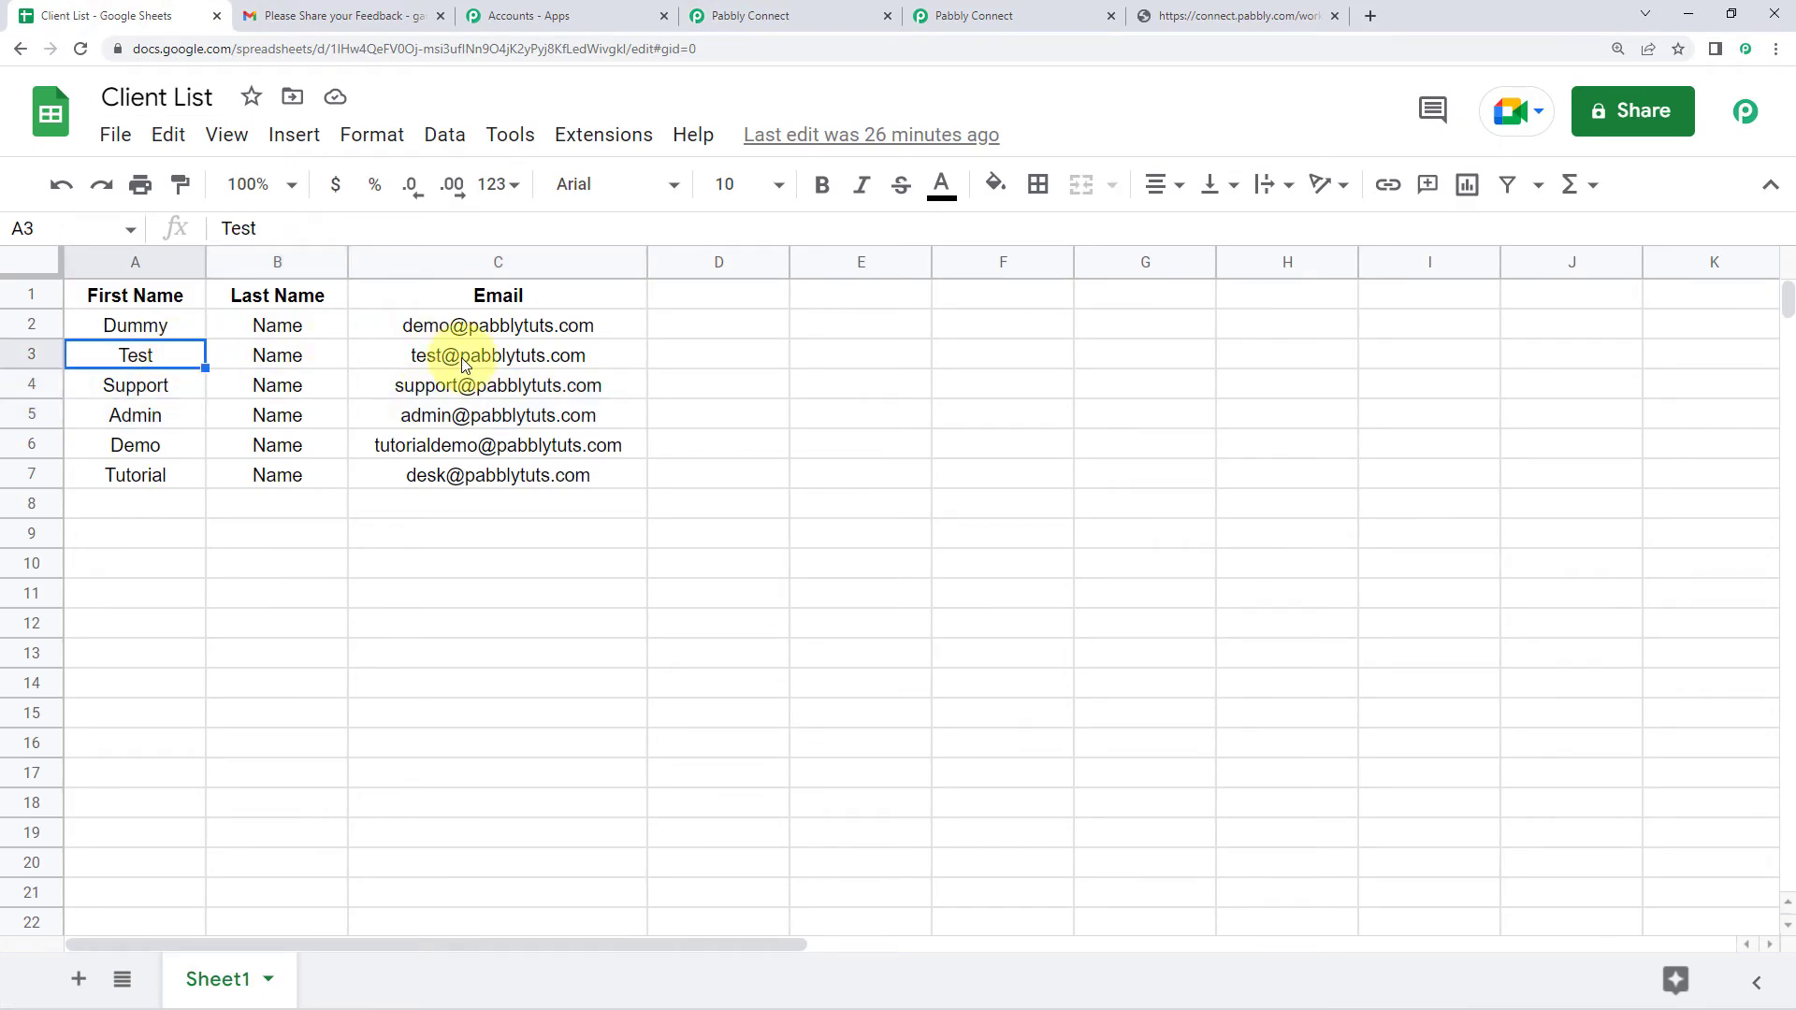
click(751, 16)
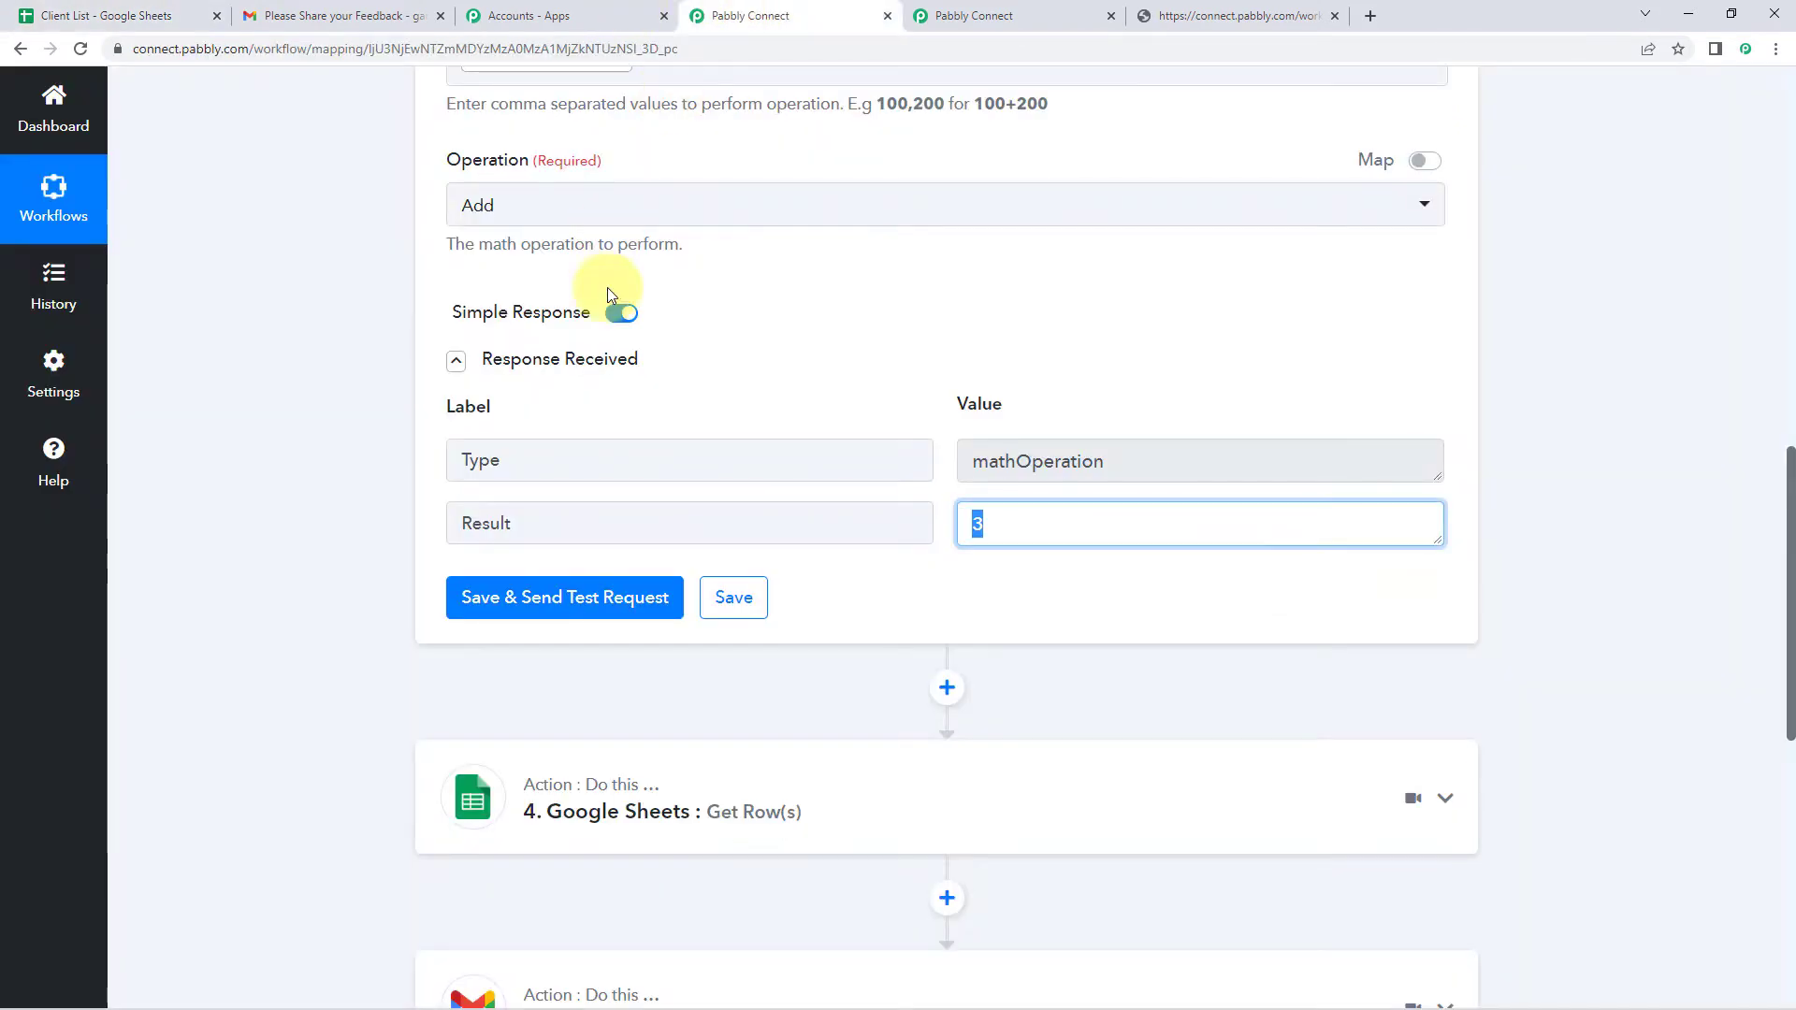
click(962, 571)
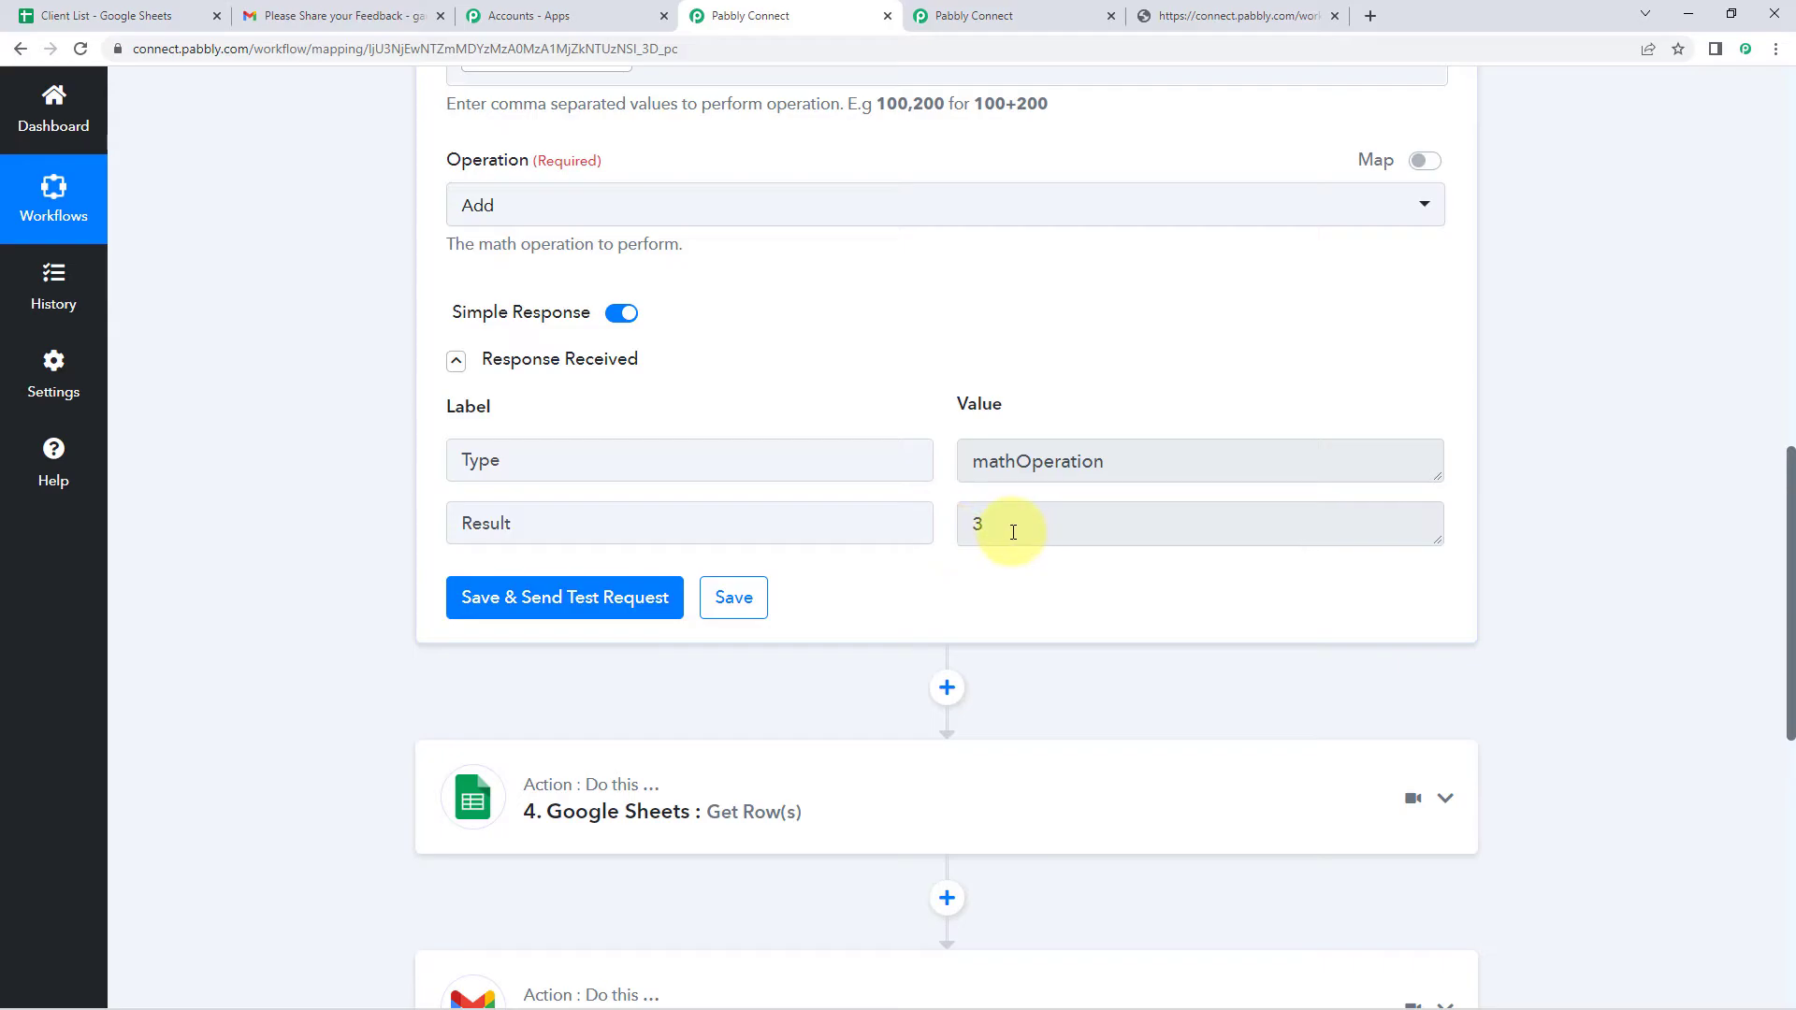
- Compare Workflow 1's closing actions with Workflow 2's Webhook trigger and its Number Formatter actions
scroll(1003, 531, down, 5)
click(1010, 12)
scroll(903, 329, down, 1)
click(797, 290)
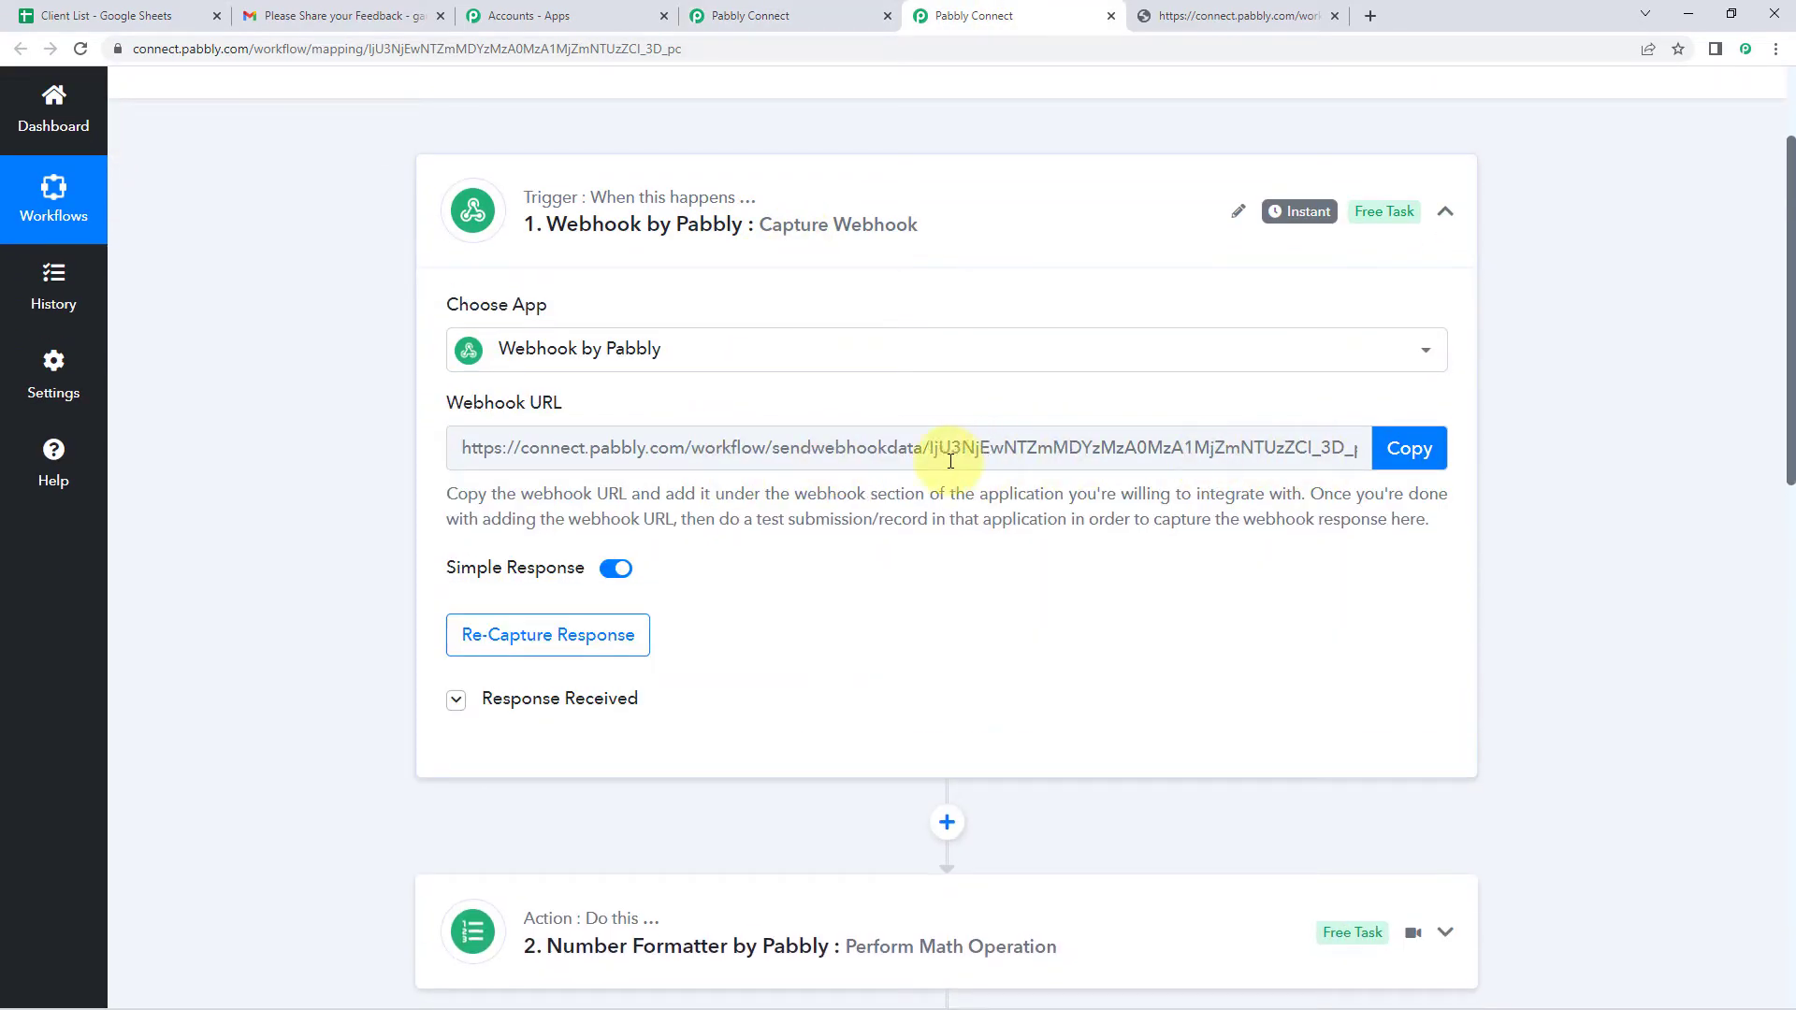
click(823, 14)
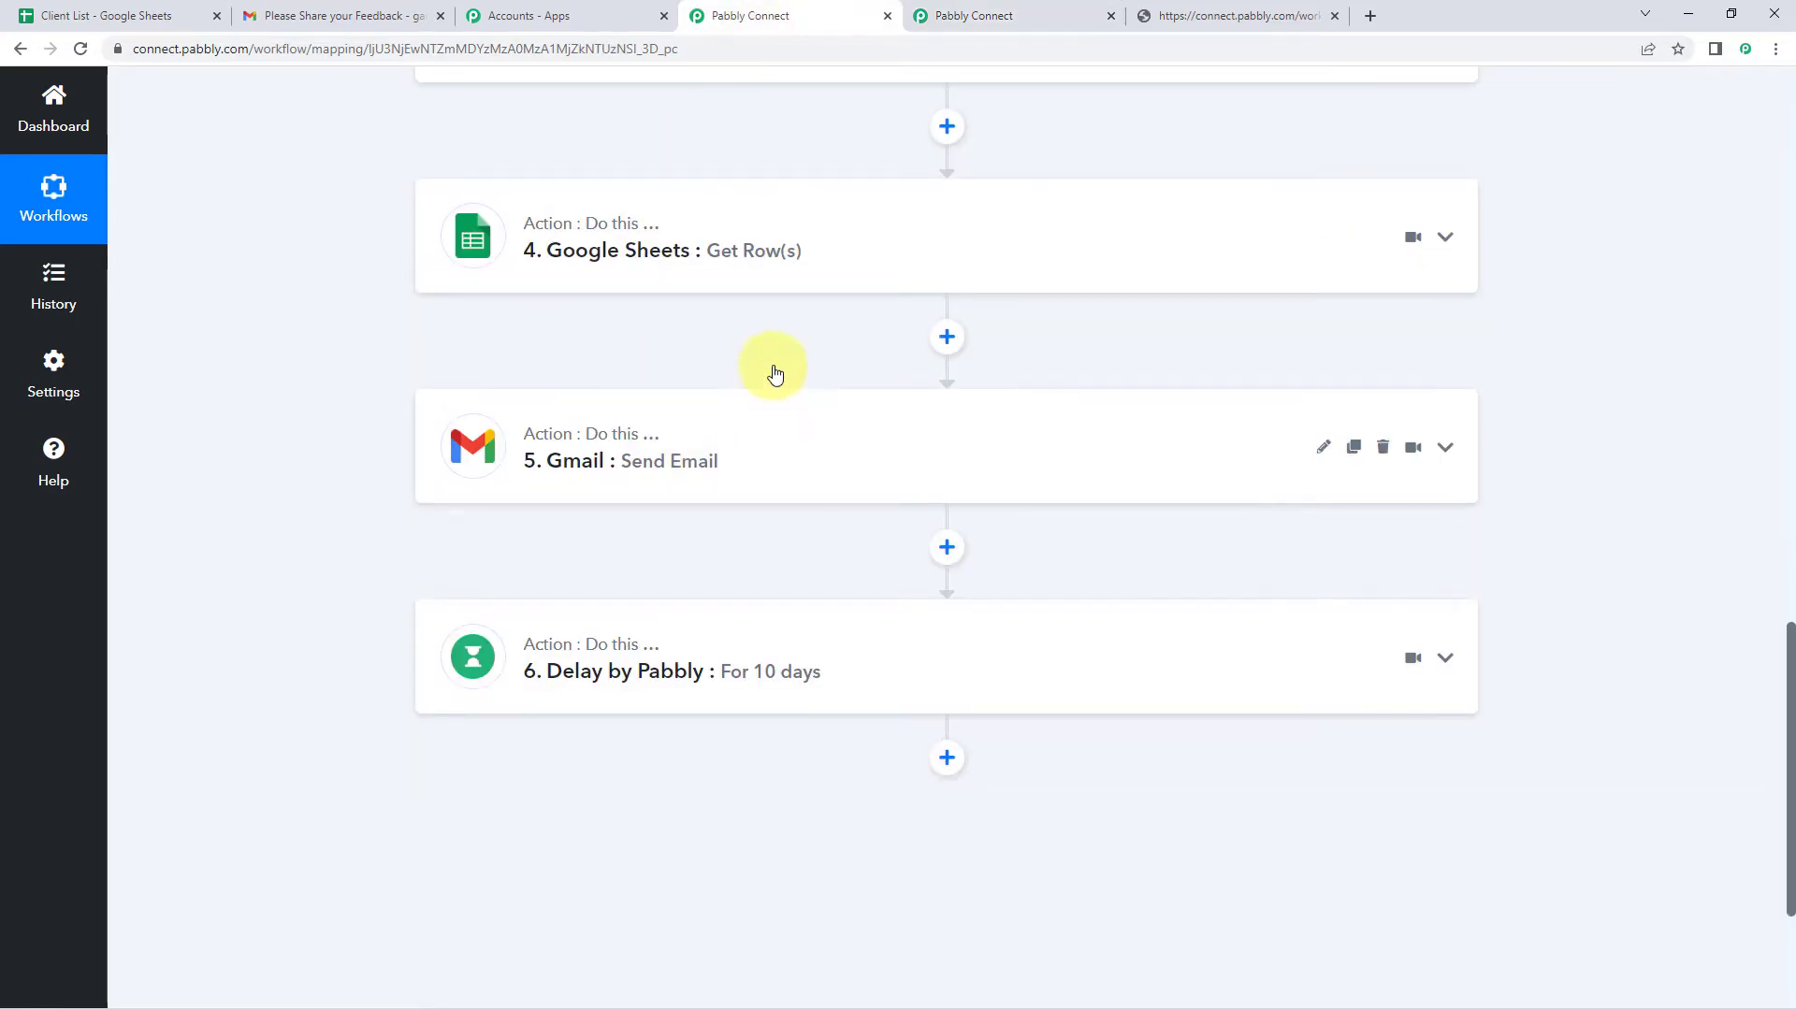
scroll(756, 413, up, 3)
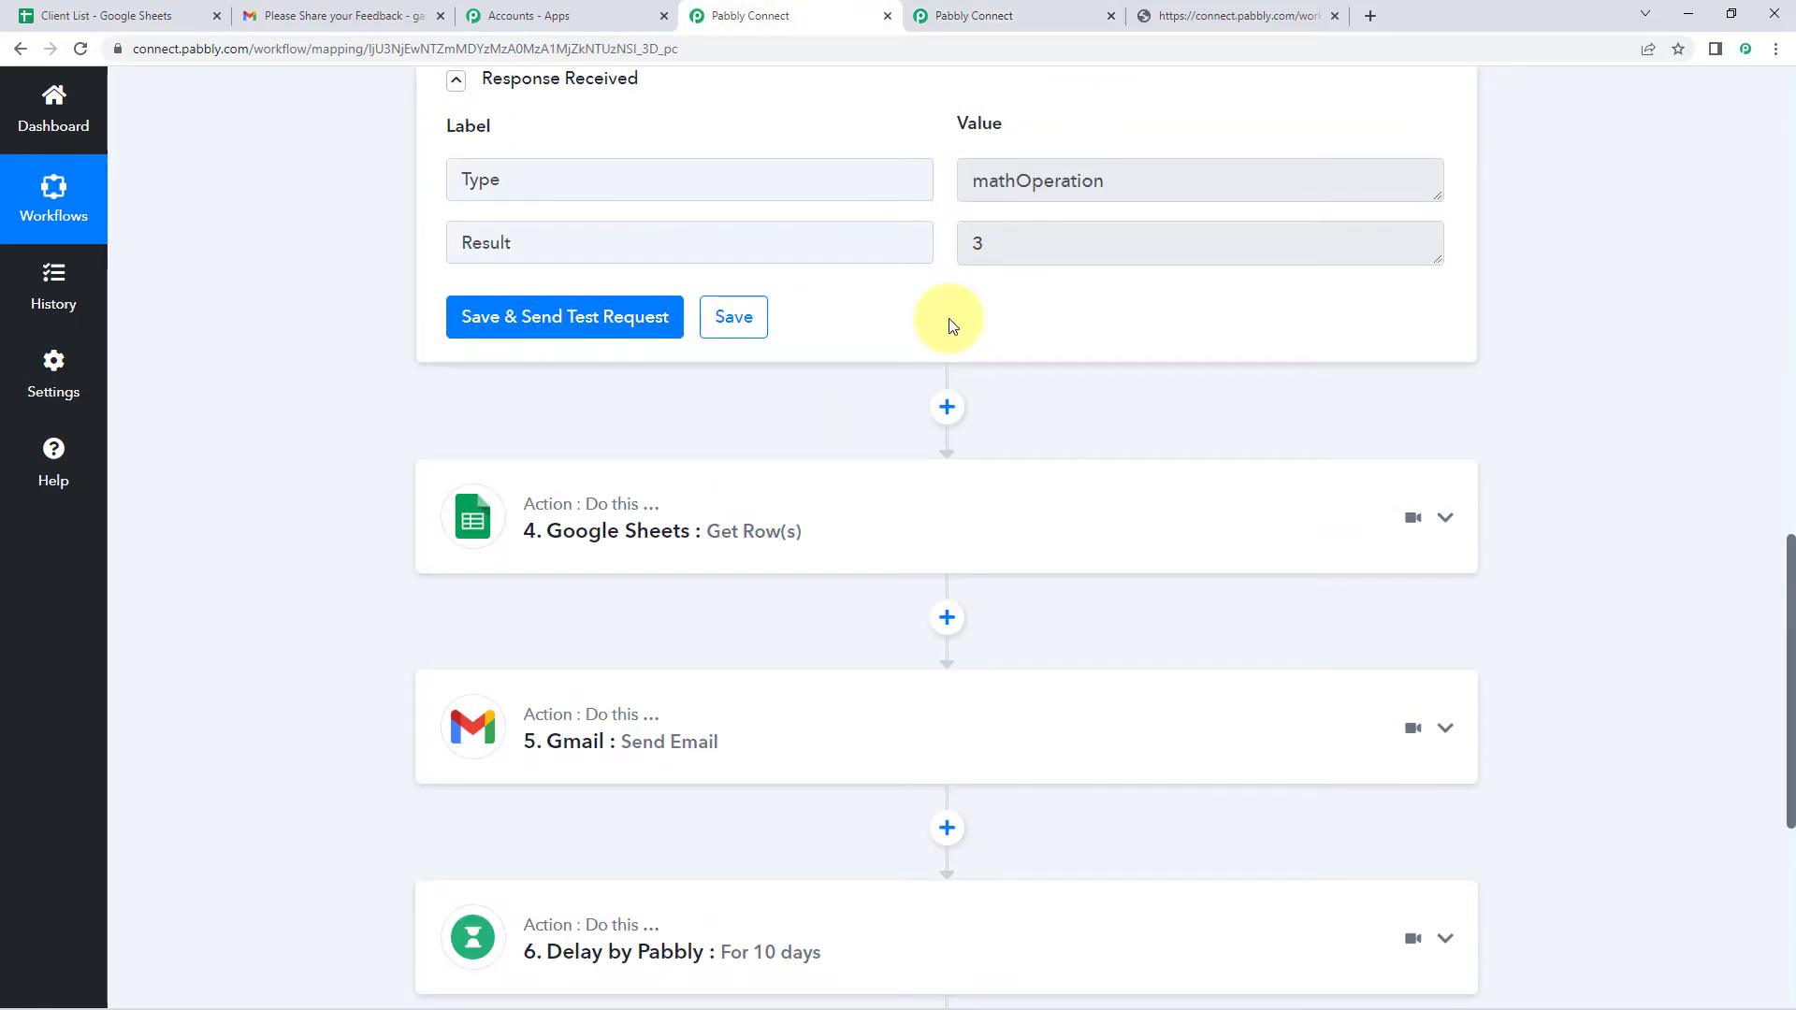
click(950, 16)
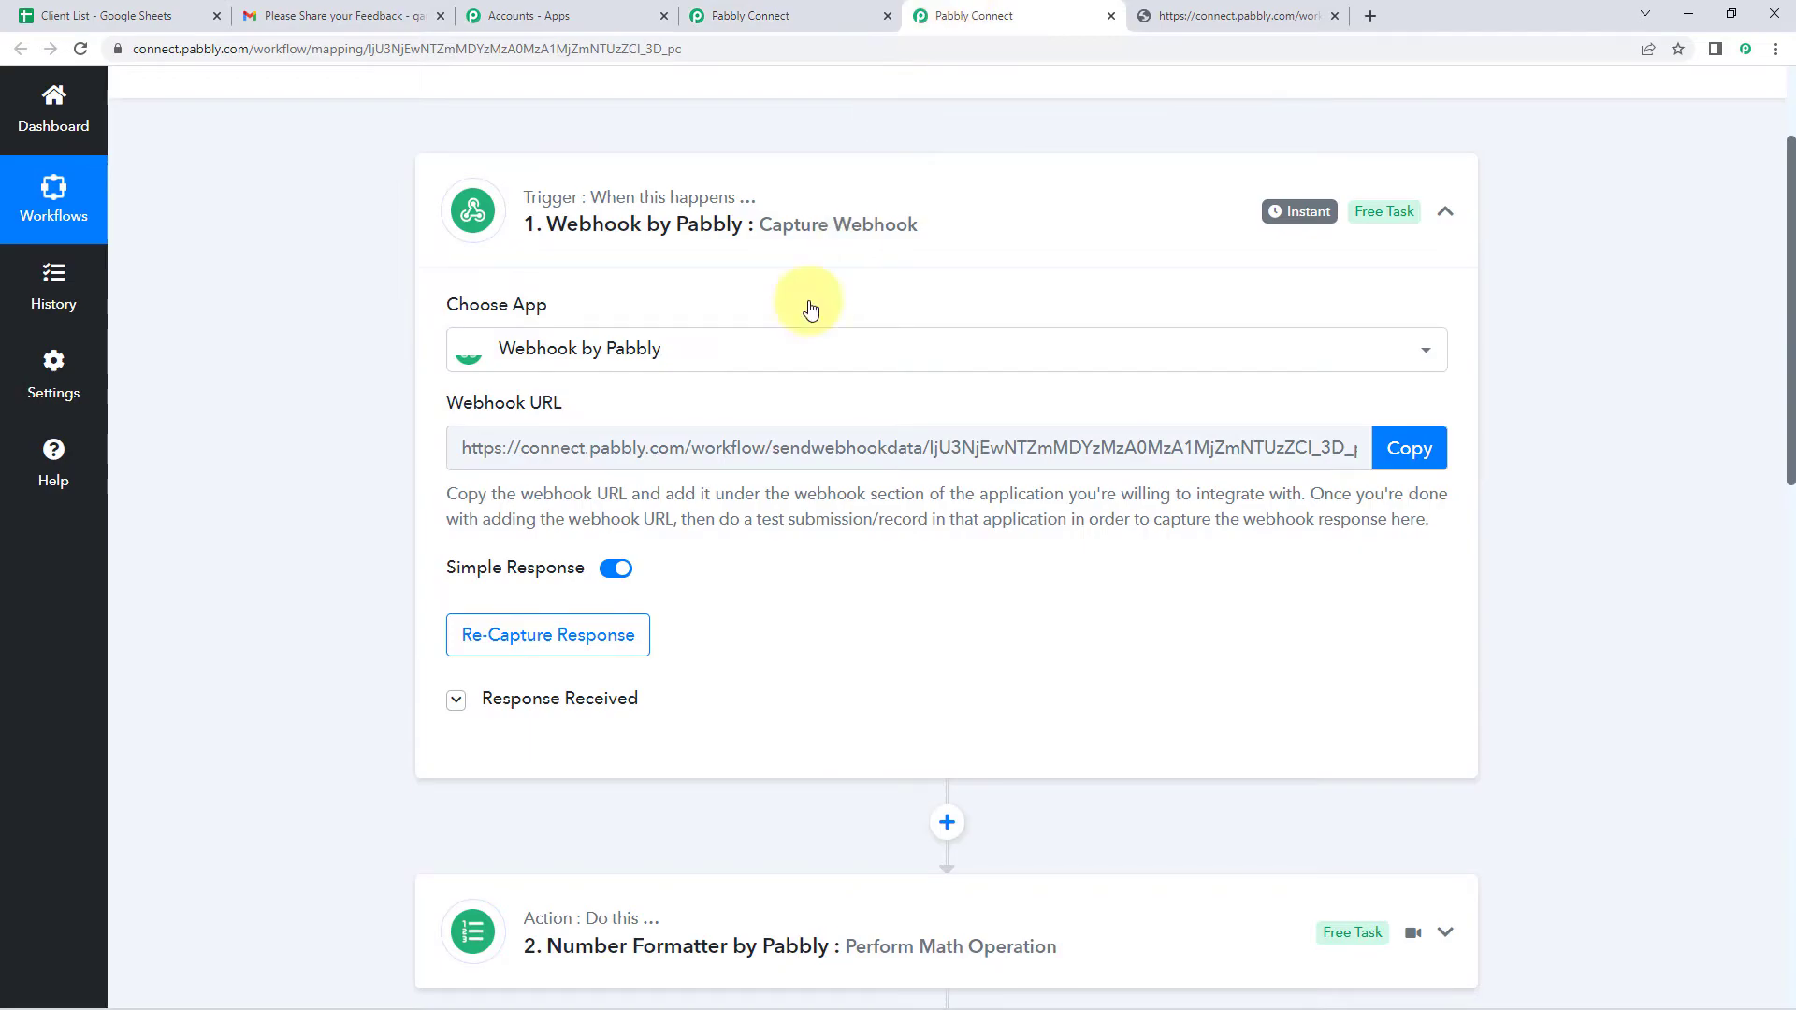
scroll(855, 549, down, 5)
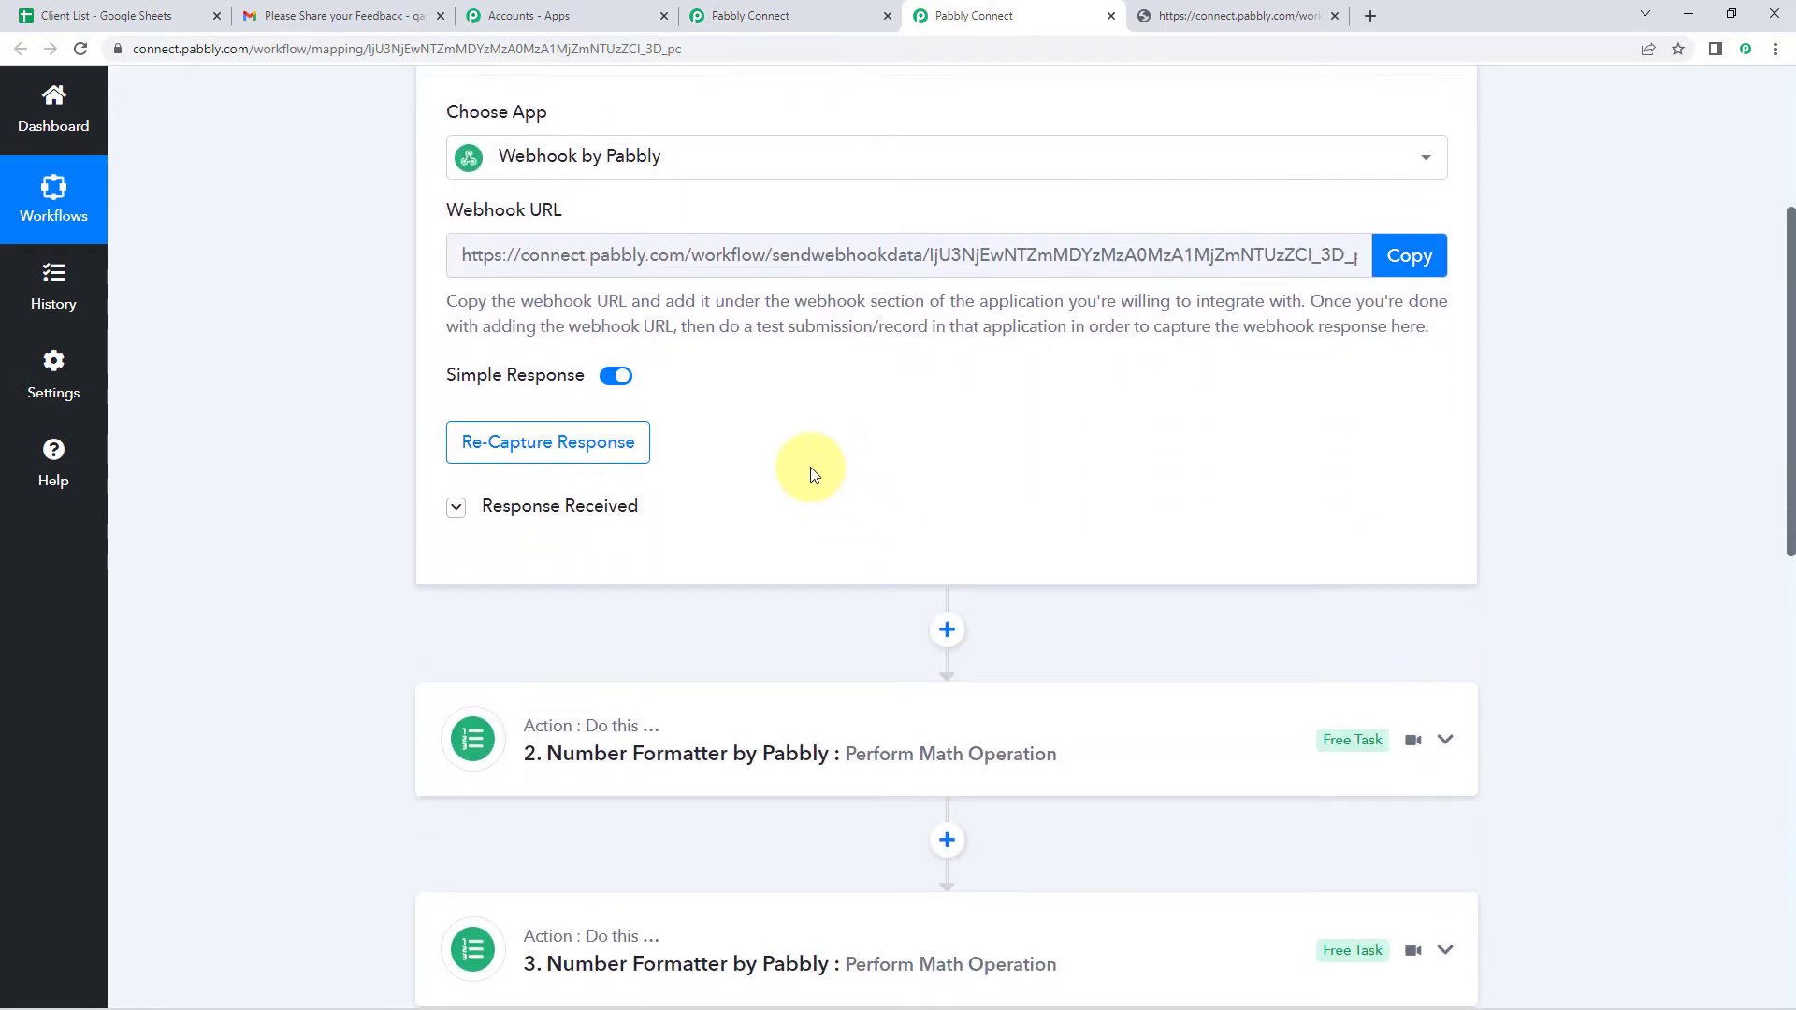
scroll(794, 495, down, 1)
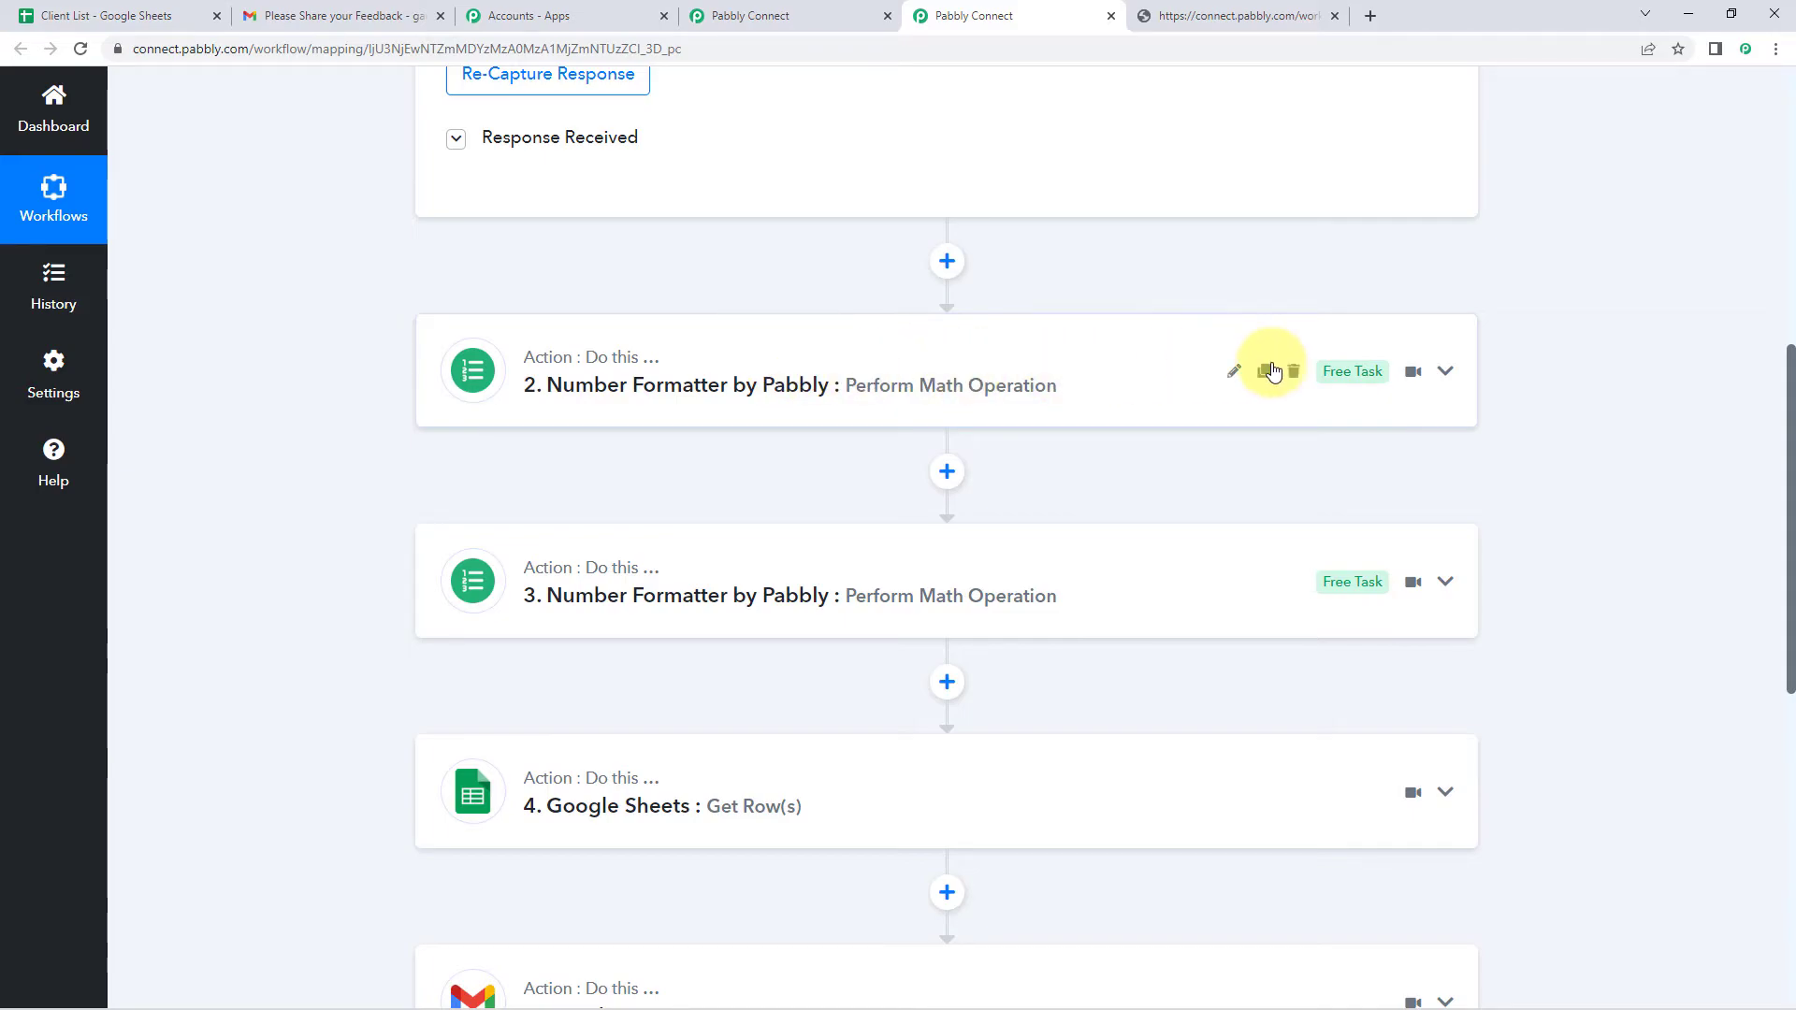
- Highlight the client names in A4:B5 of the Client List sheet, and return to Workflow 2
click(154, 8)
drag(160, 388, 277, 417)
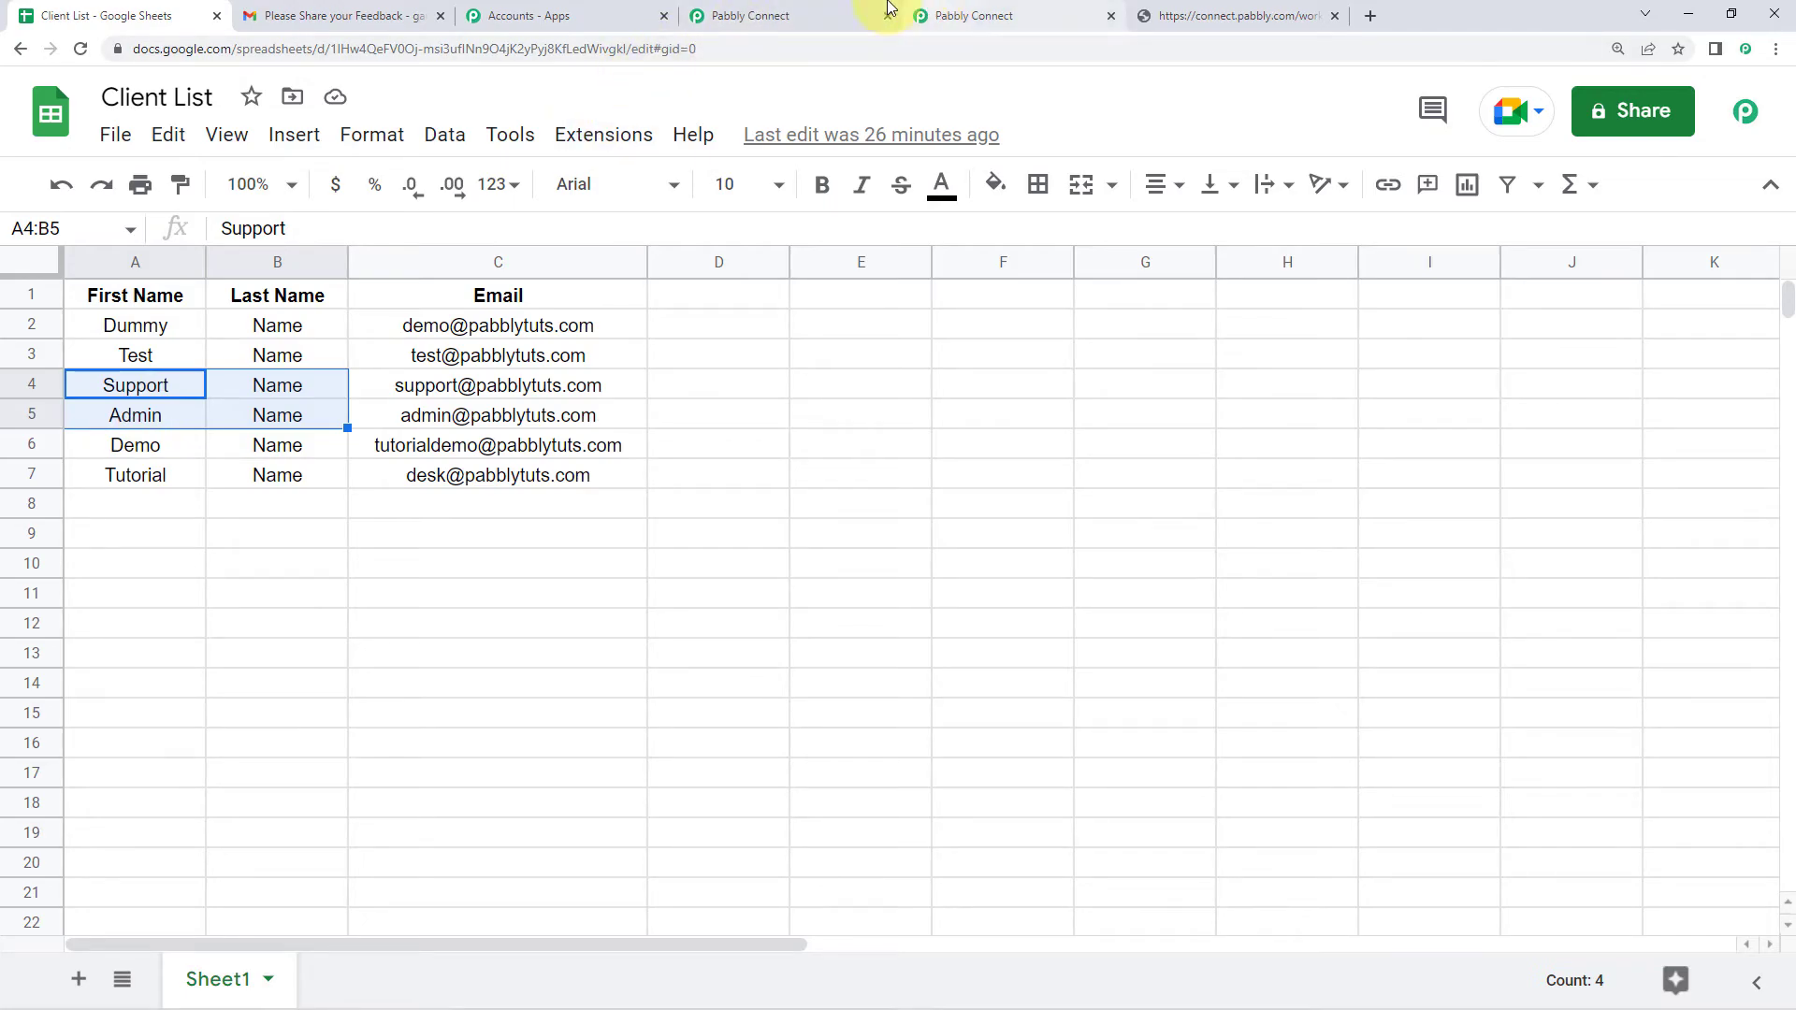
click(963, 11)
- Expand Workflow 2's Google Sheets Get Row(s) action to check its spreadsheet selection, and collapse it again
scroll(1027, 365, down, 4)
scroll(975, 354, down, 2)
click(752, 245)
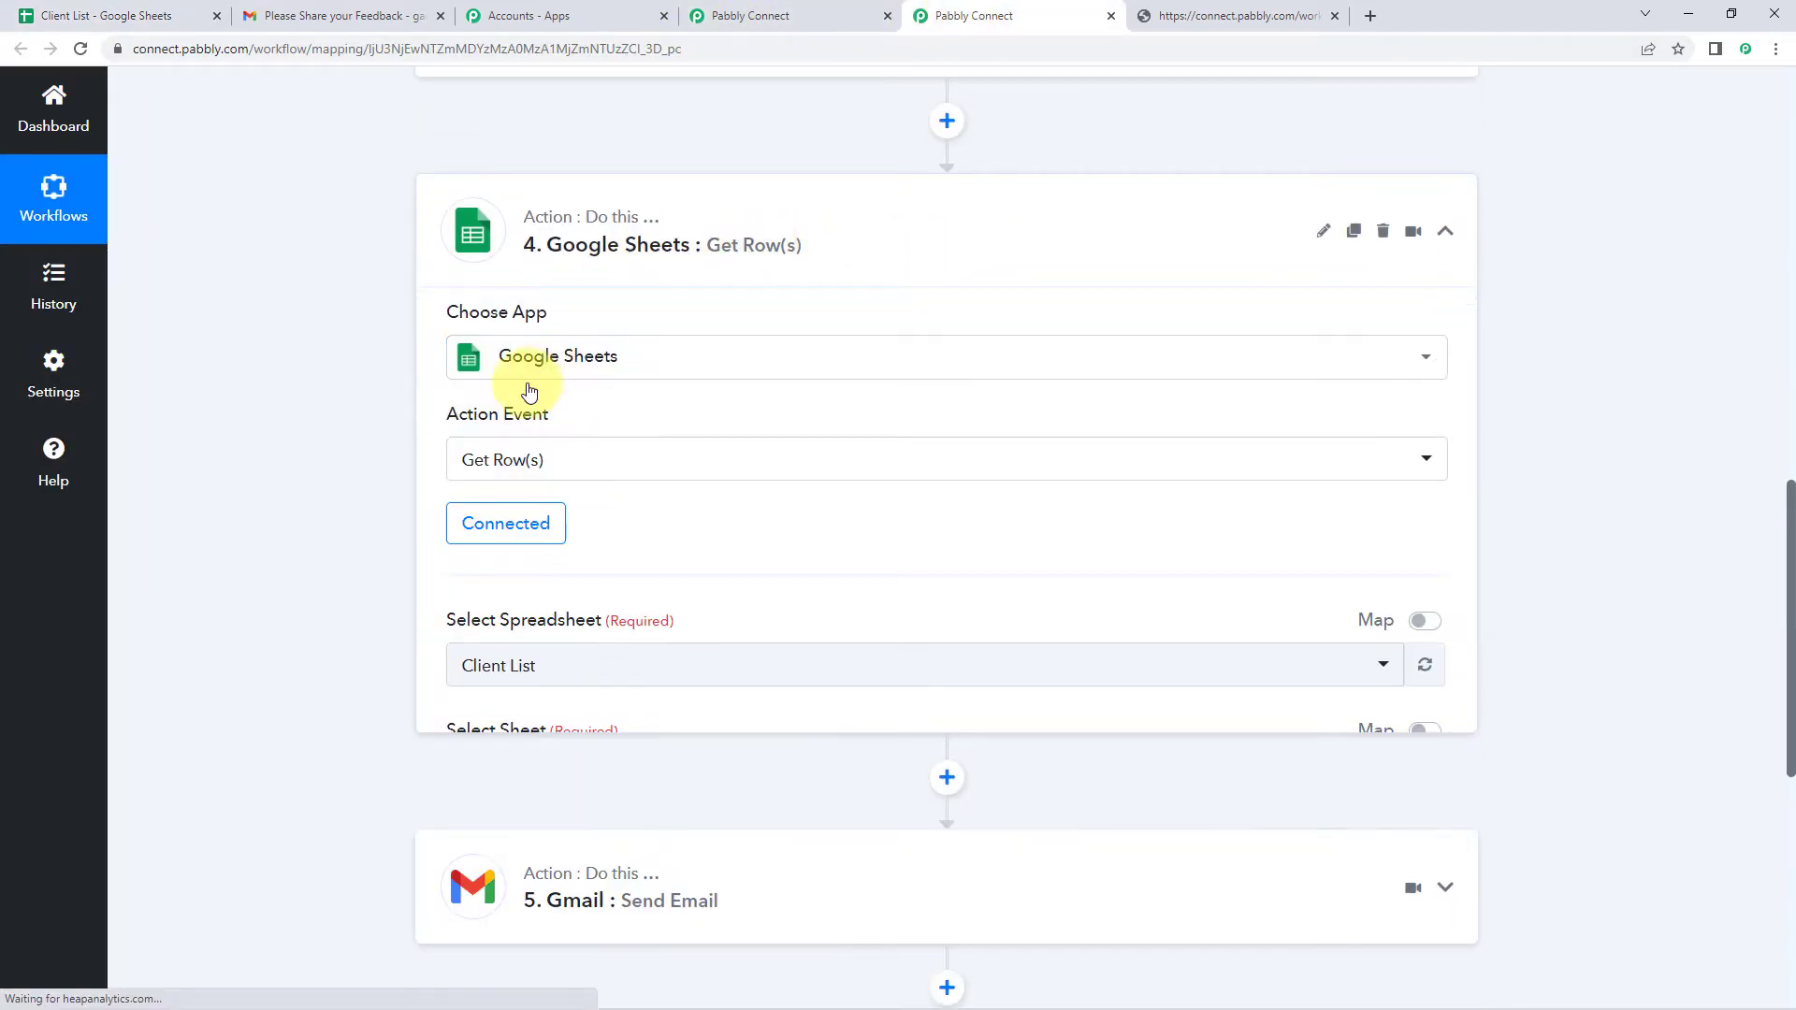
click(723, 229)
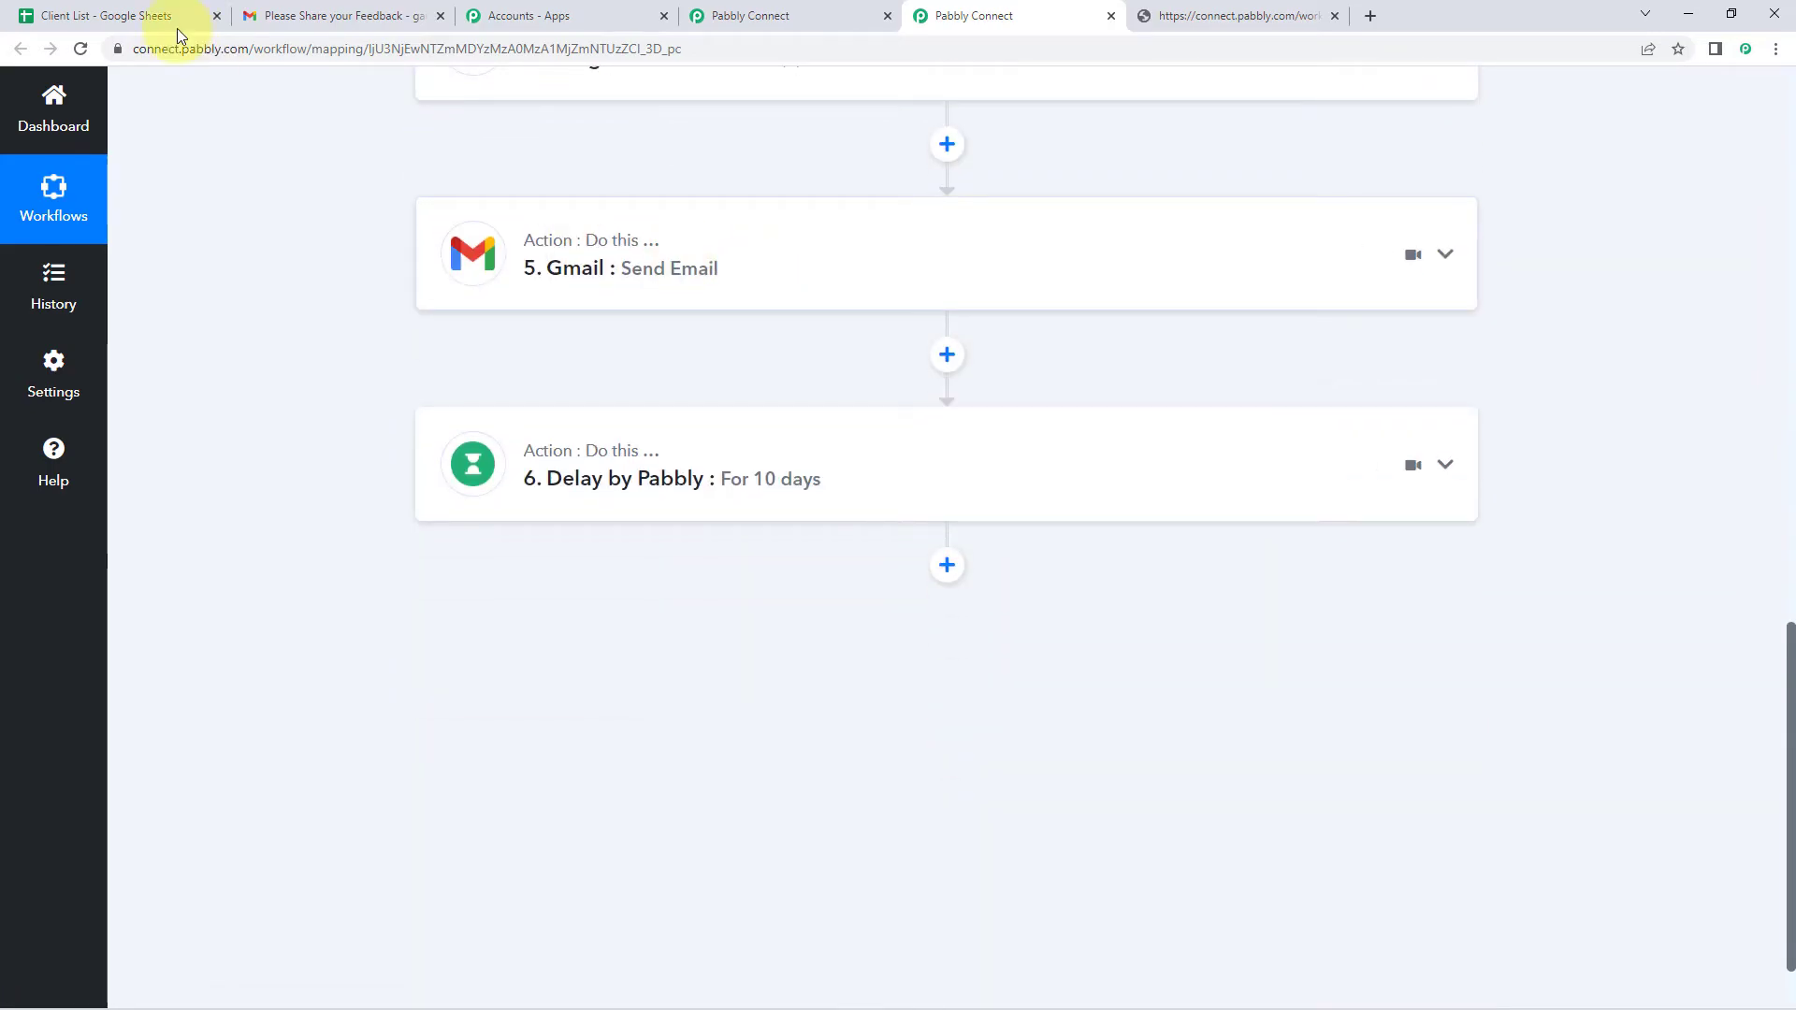
- Recheck the highlighted clients in the Client List sheet and review the Delay action at the end of Workflow 2
click(140, 21)
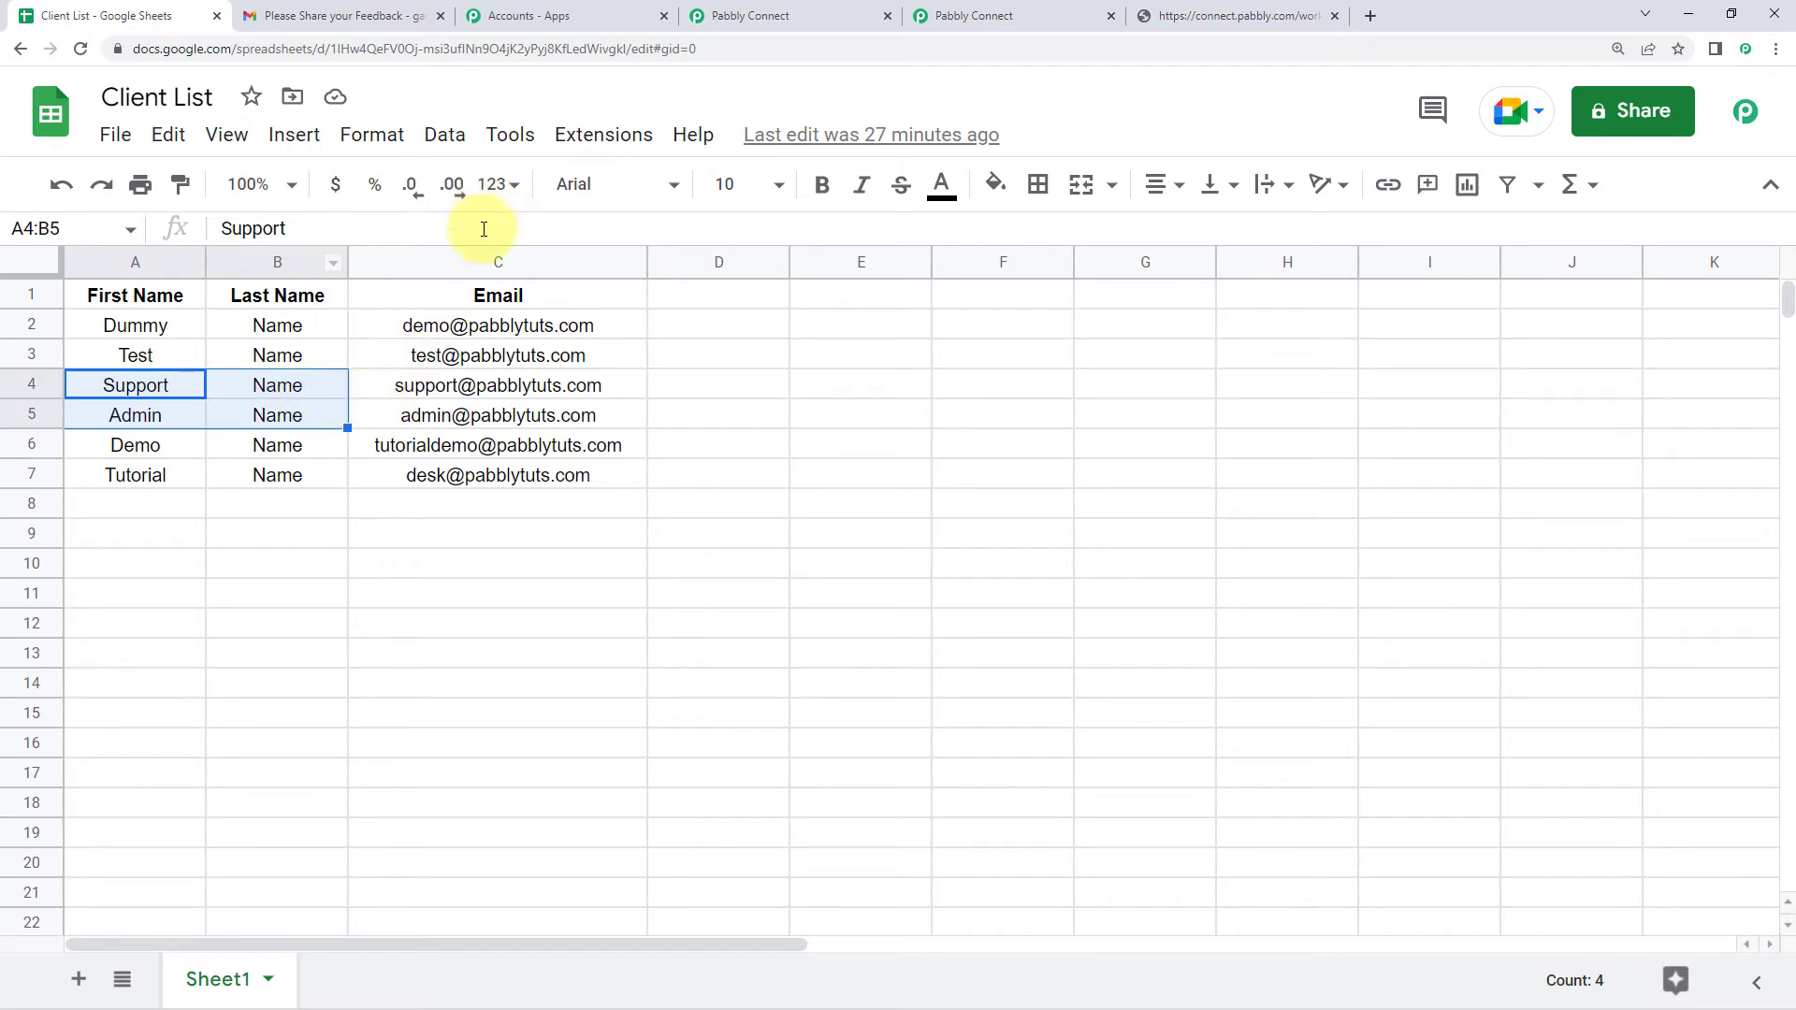
click(944, 15)
scroll(697, 402, down, 1)
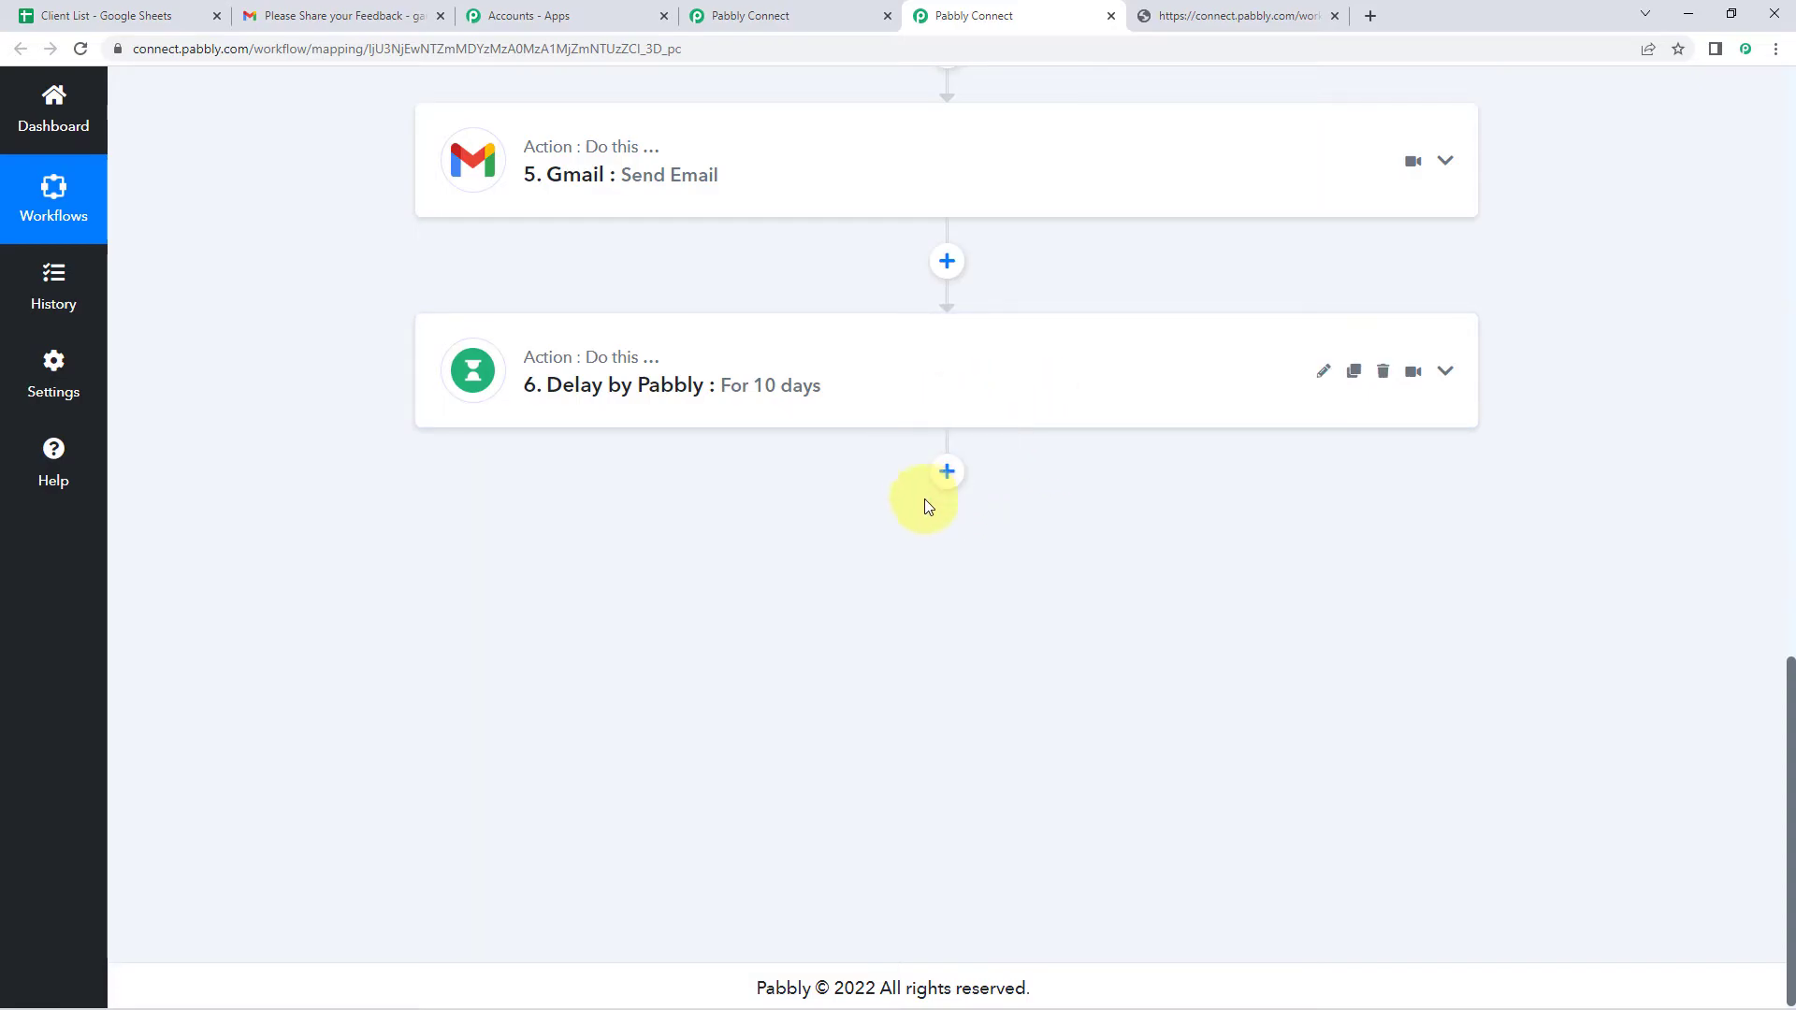
- Check the numbers in Workflow 2's second Number Formatter action, and collapse the matching action in Workflow 1
scroll(998, 453, up, 8)
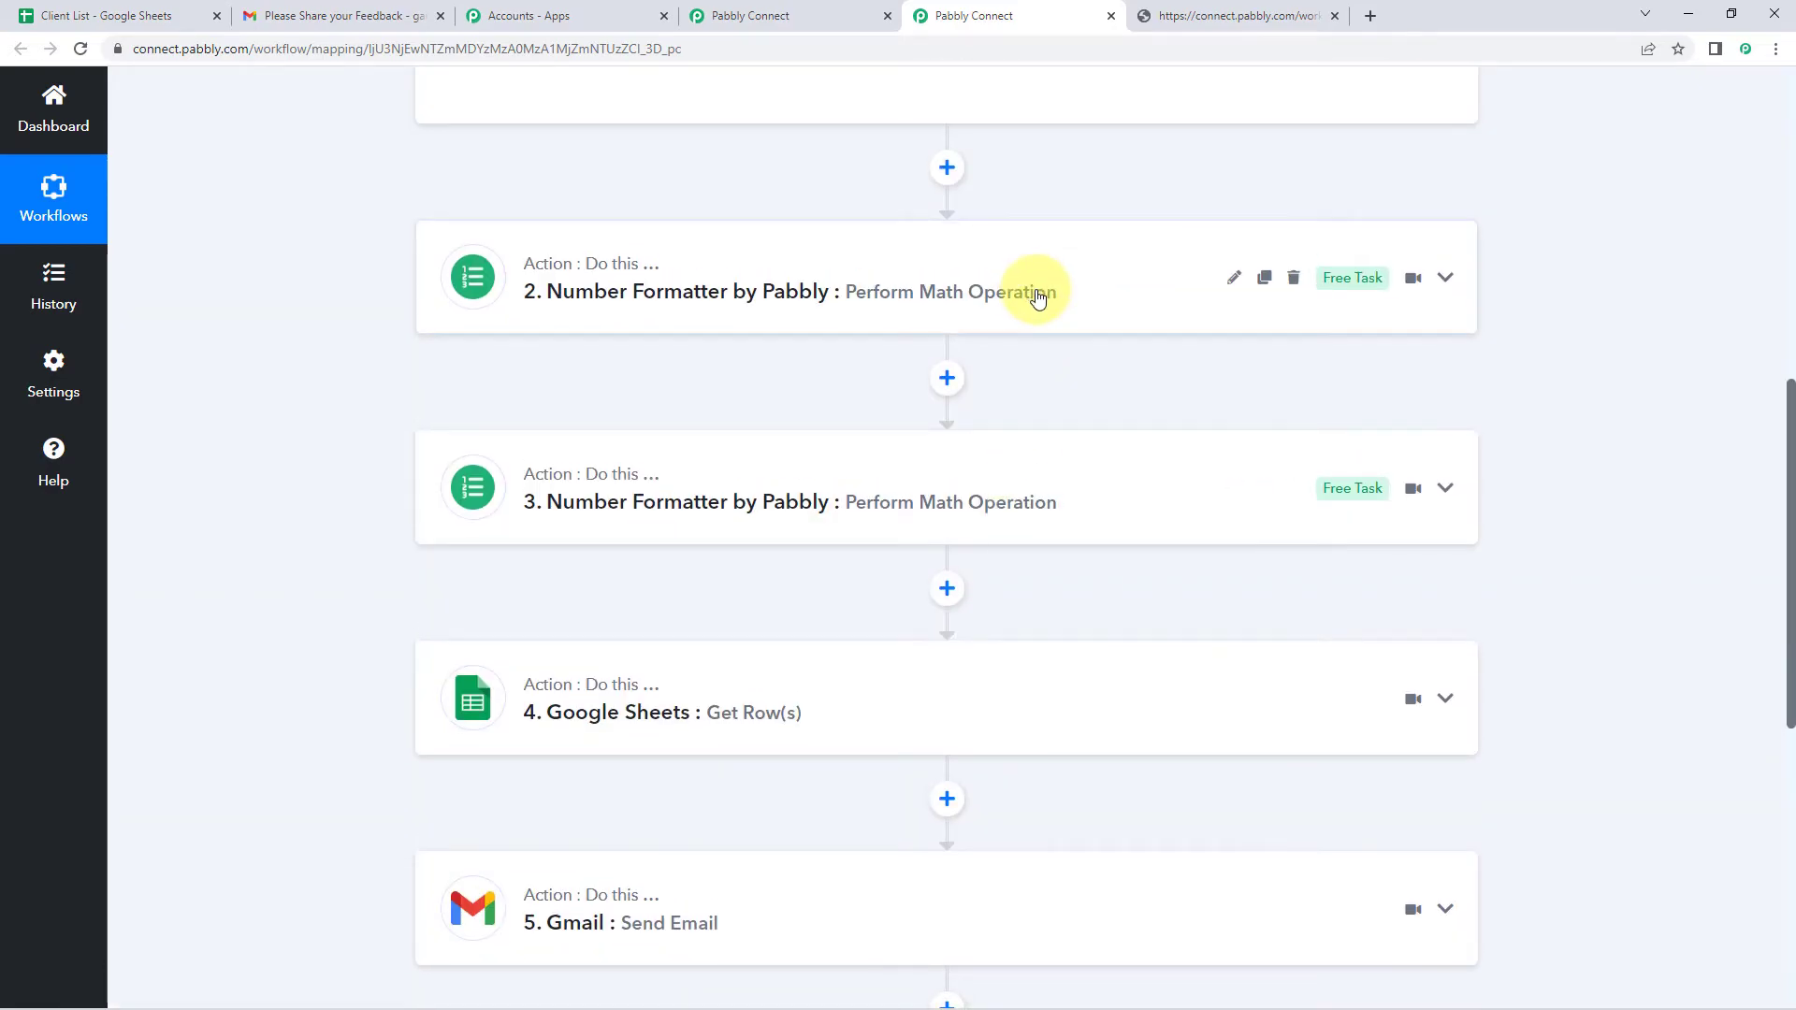
click(950, 522)
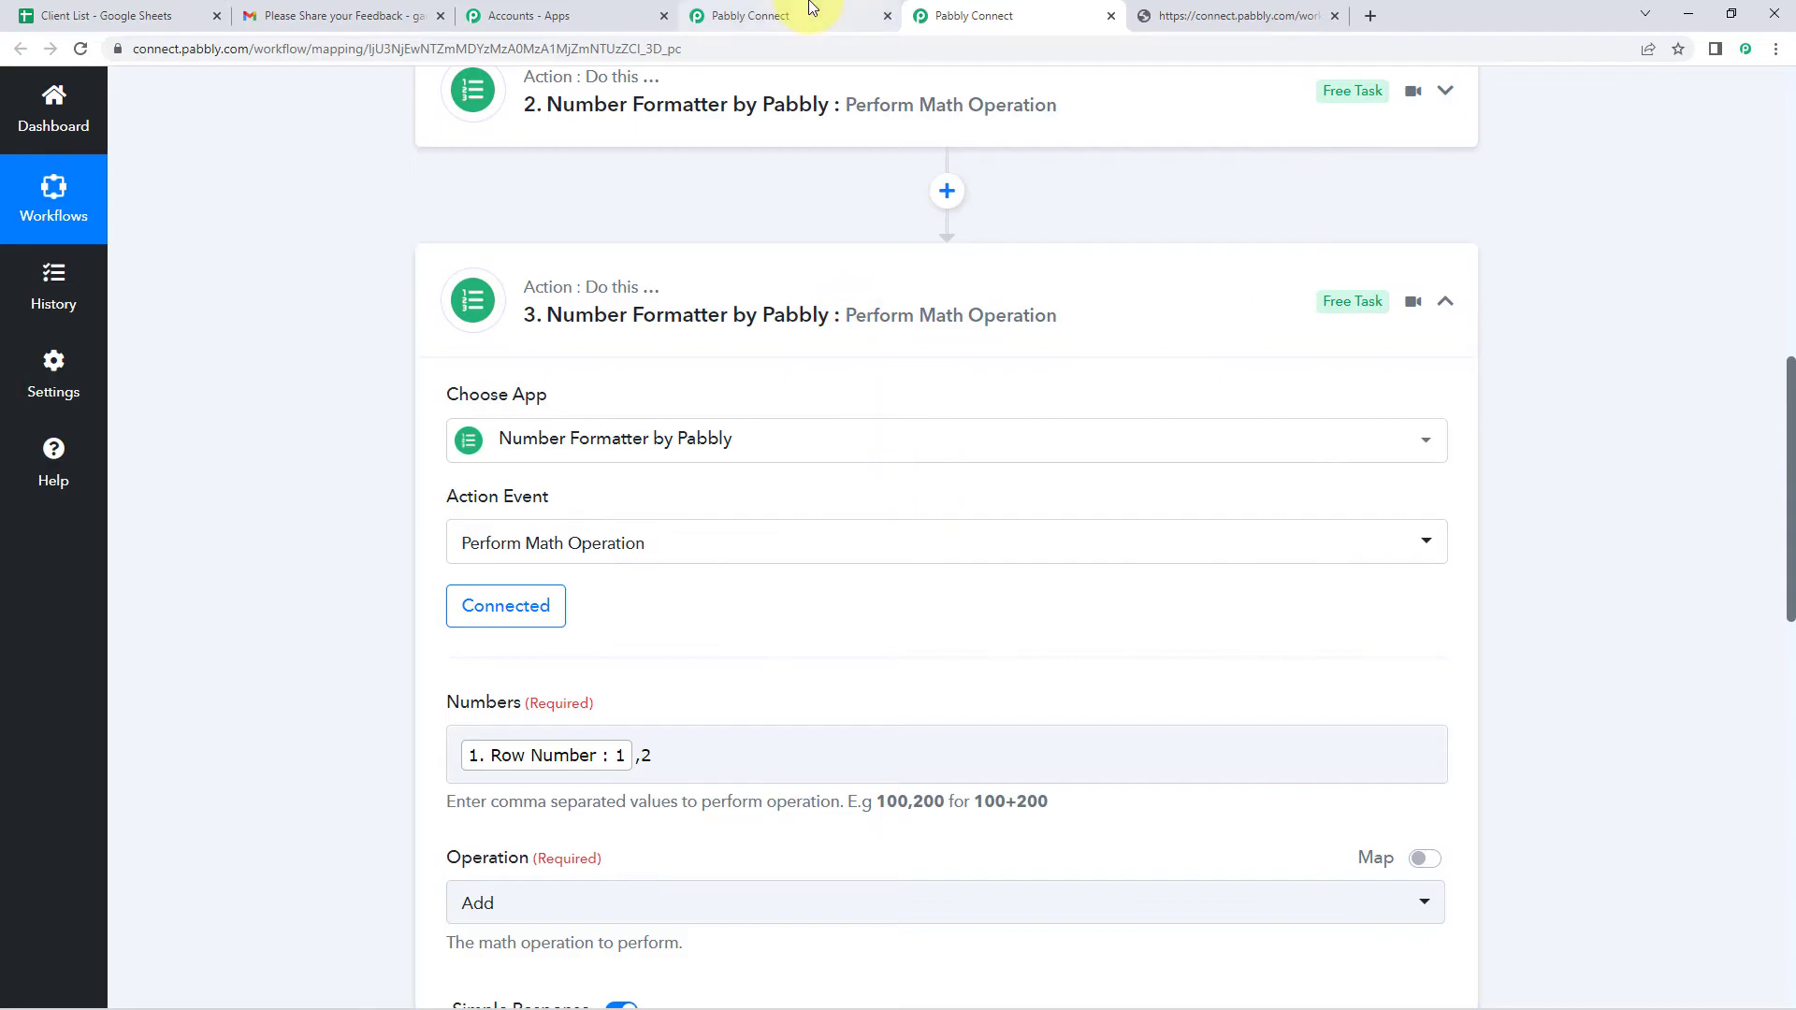
click(812, 10)
scroll(842, 314, up, 6)
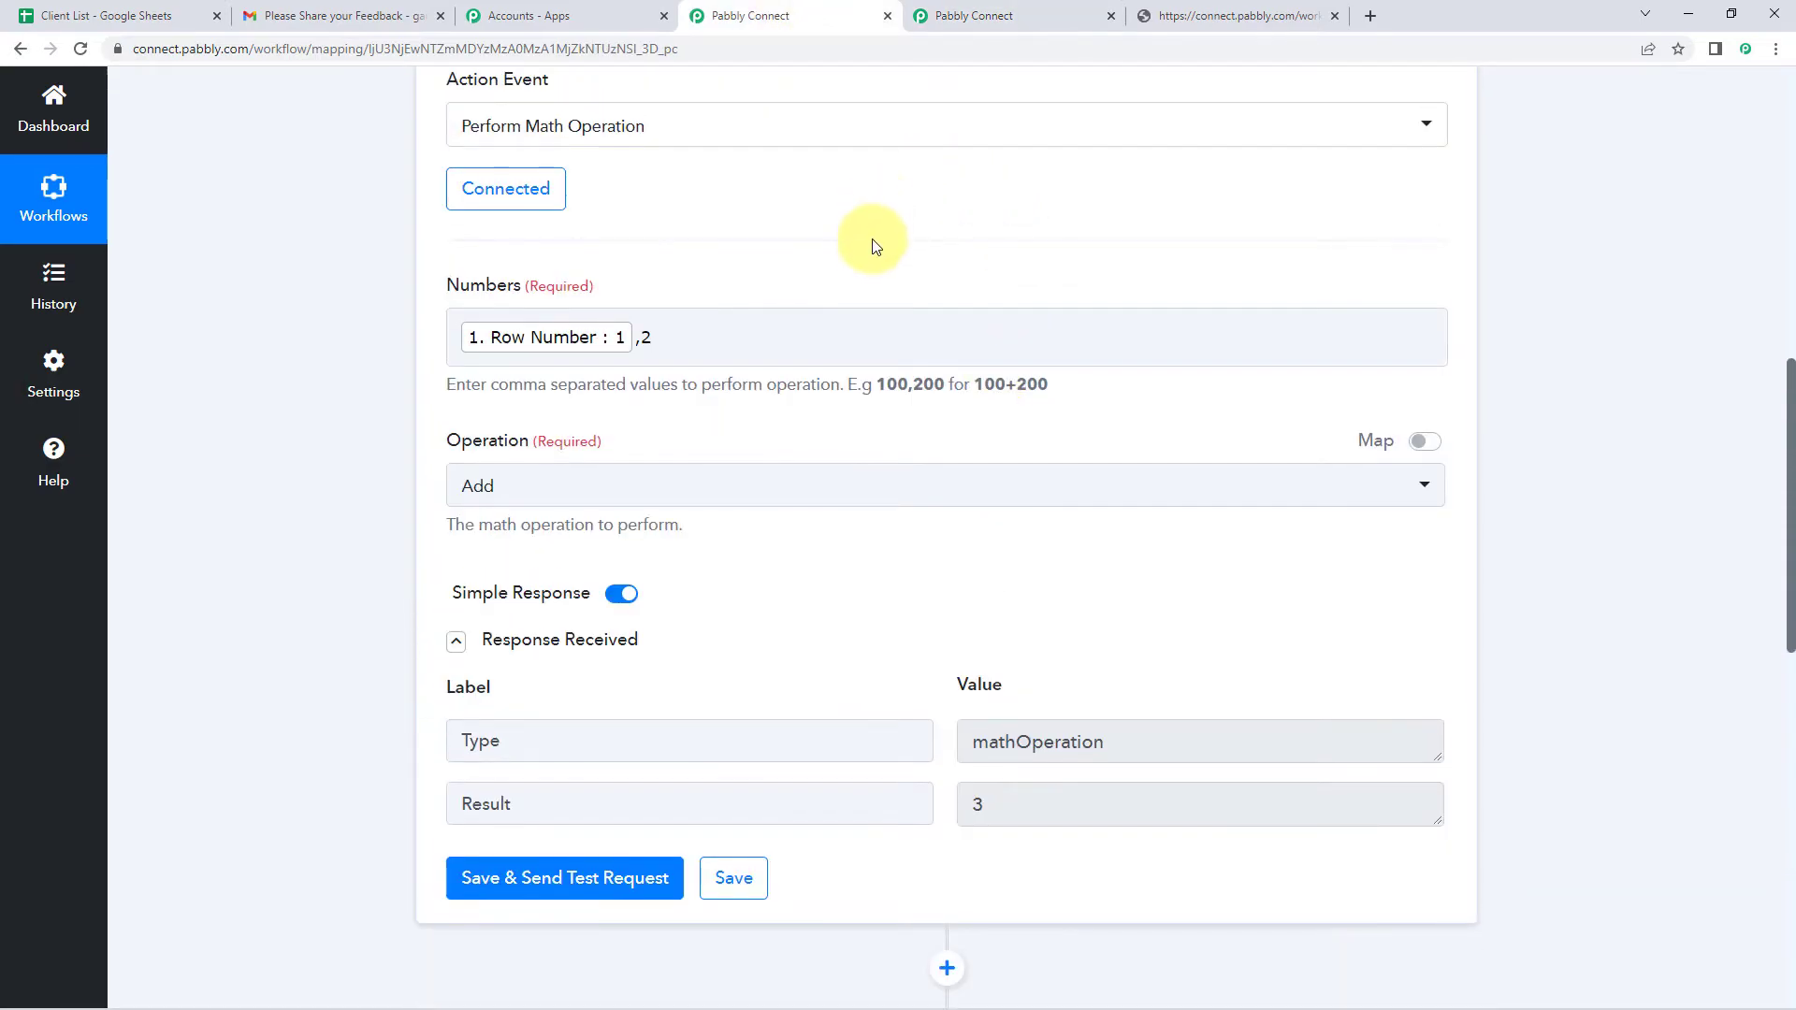
scroll(876, 231, up, 5)
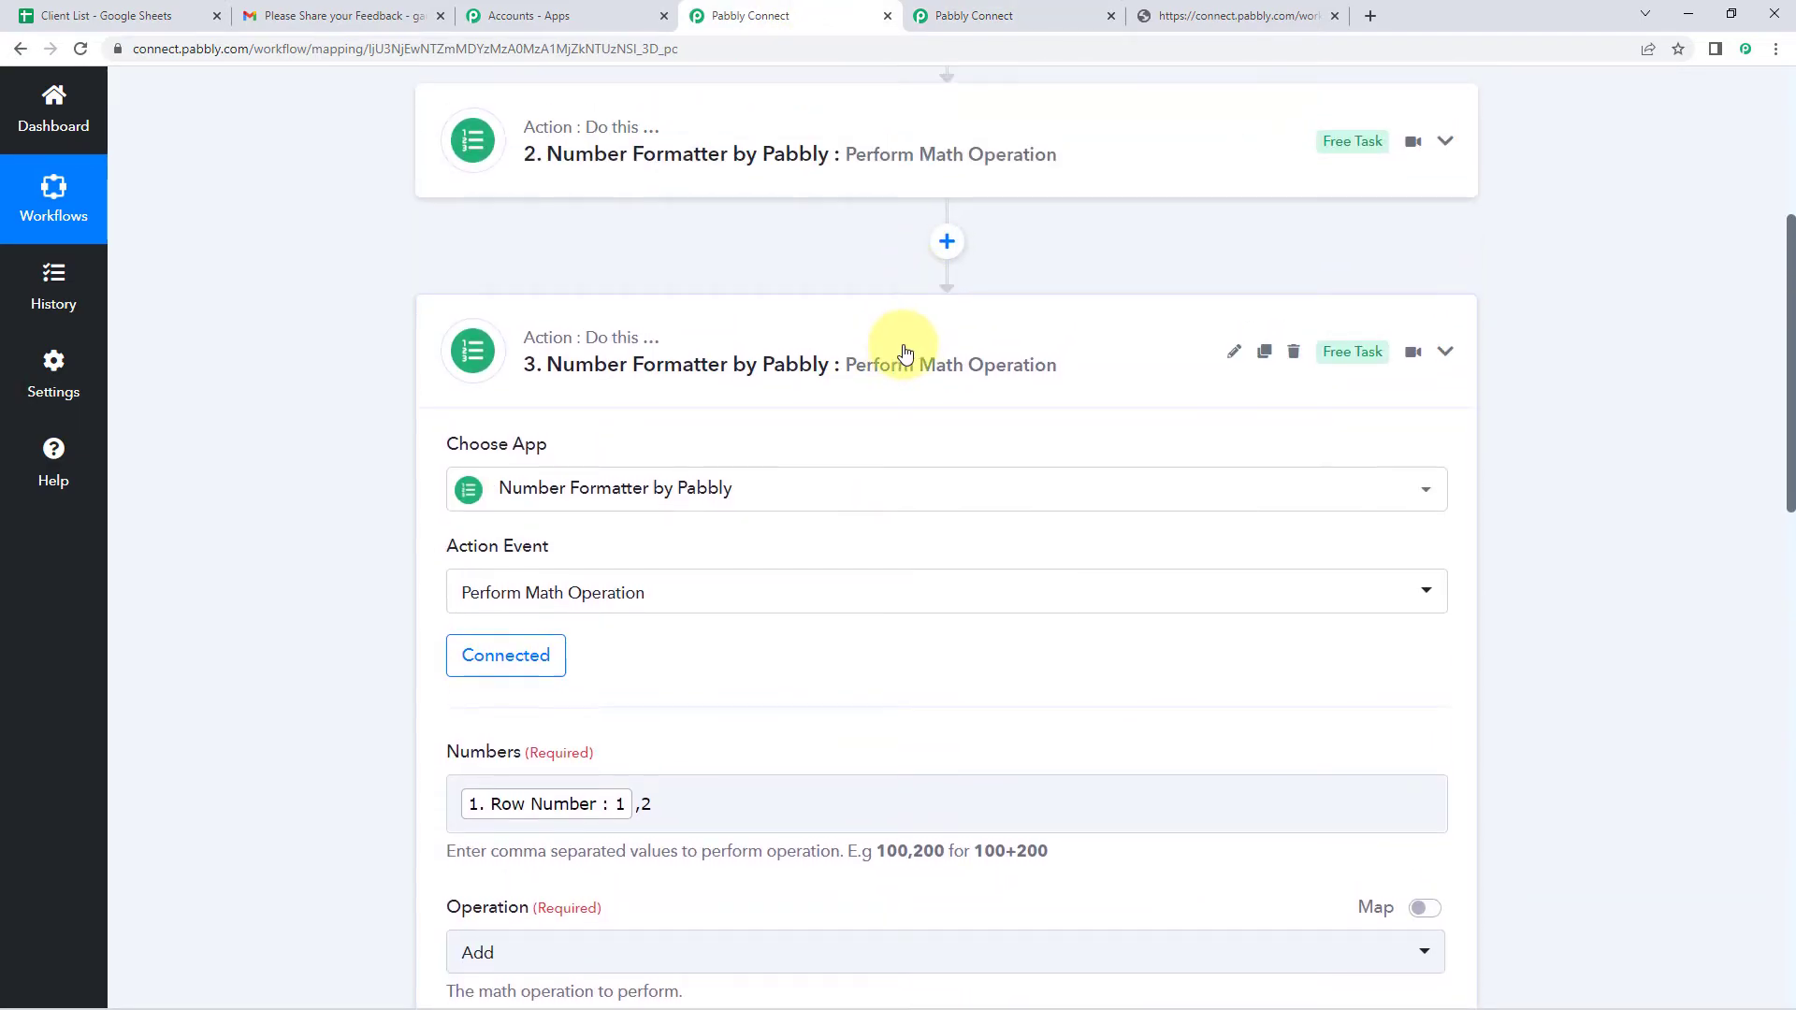
click(895, 356)
scroll(882, 341, up, 2)
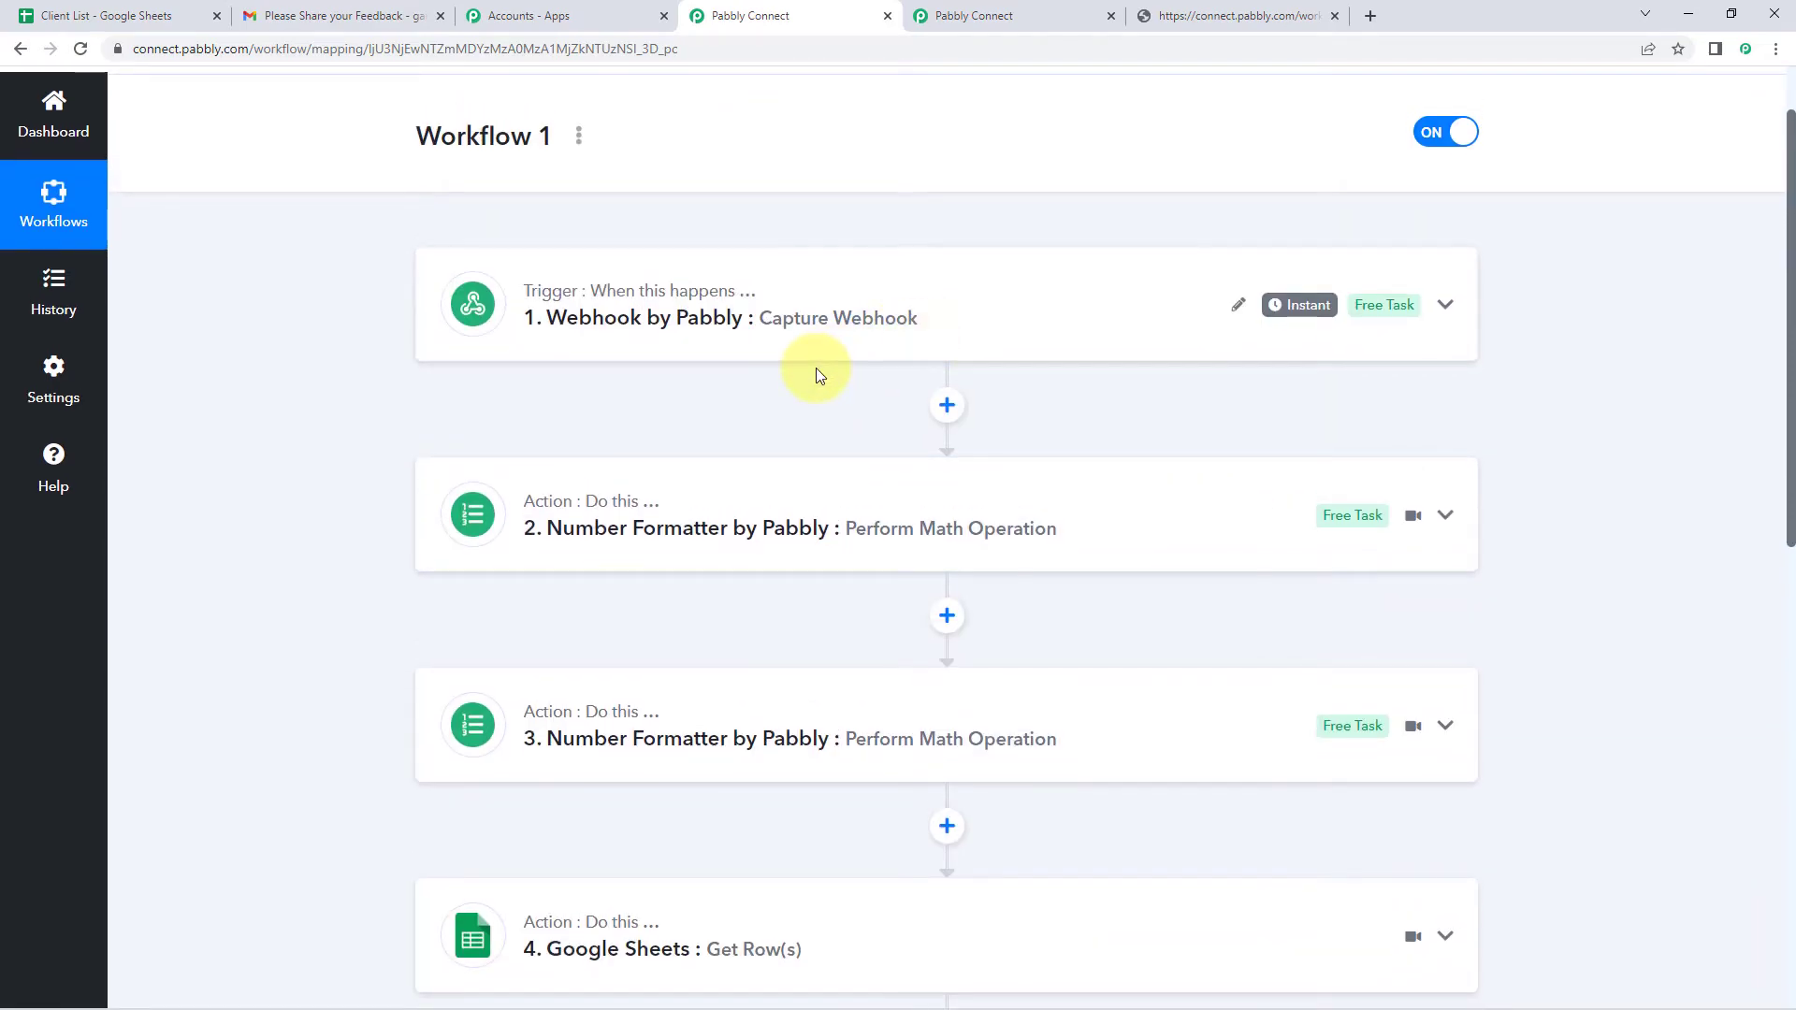
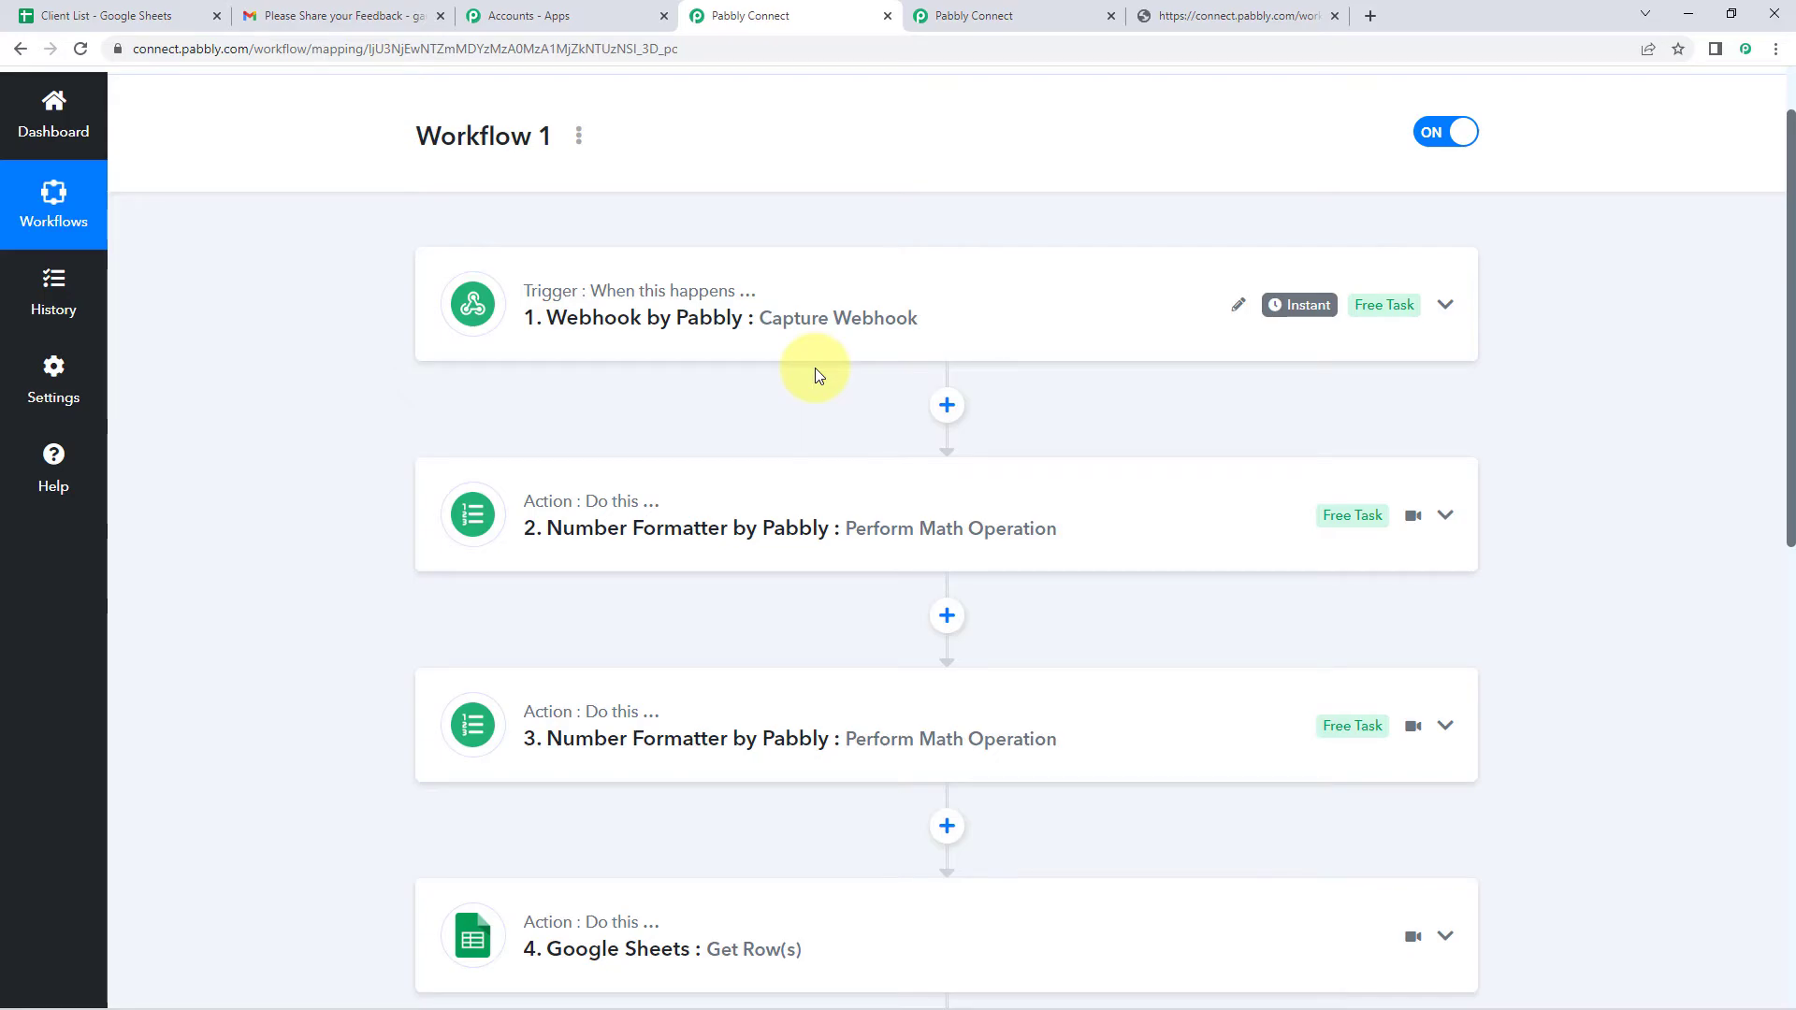
- Expand Workflow 1's second Number Formatter action and examine its numbers, Add operation and received response
scroll(816, 374, down, 5)
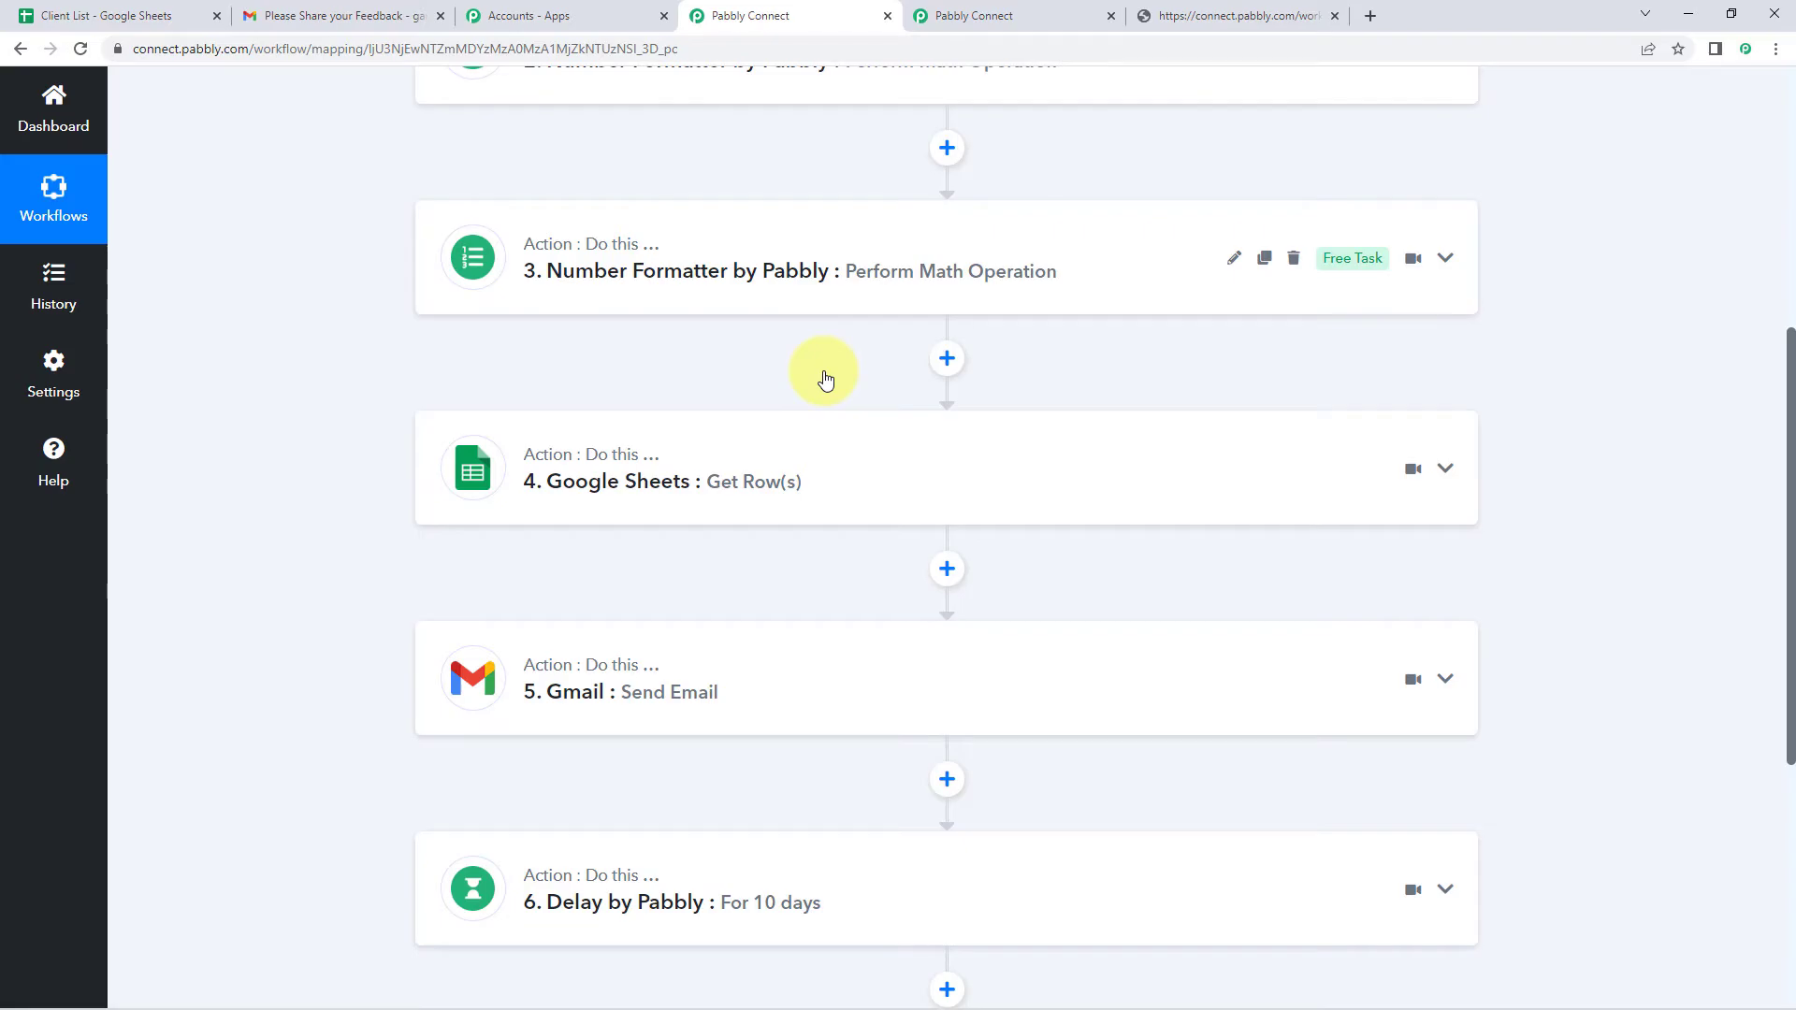
click(890, 301)
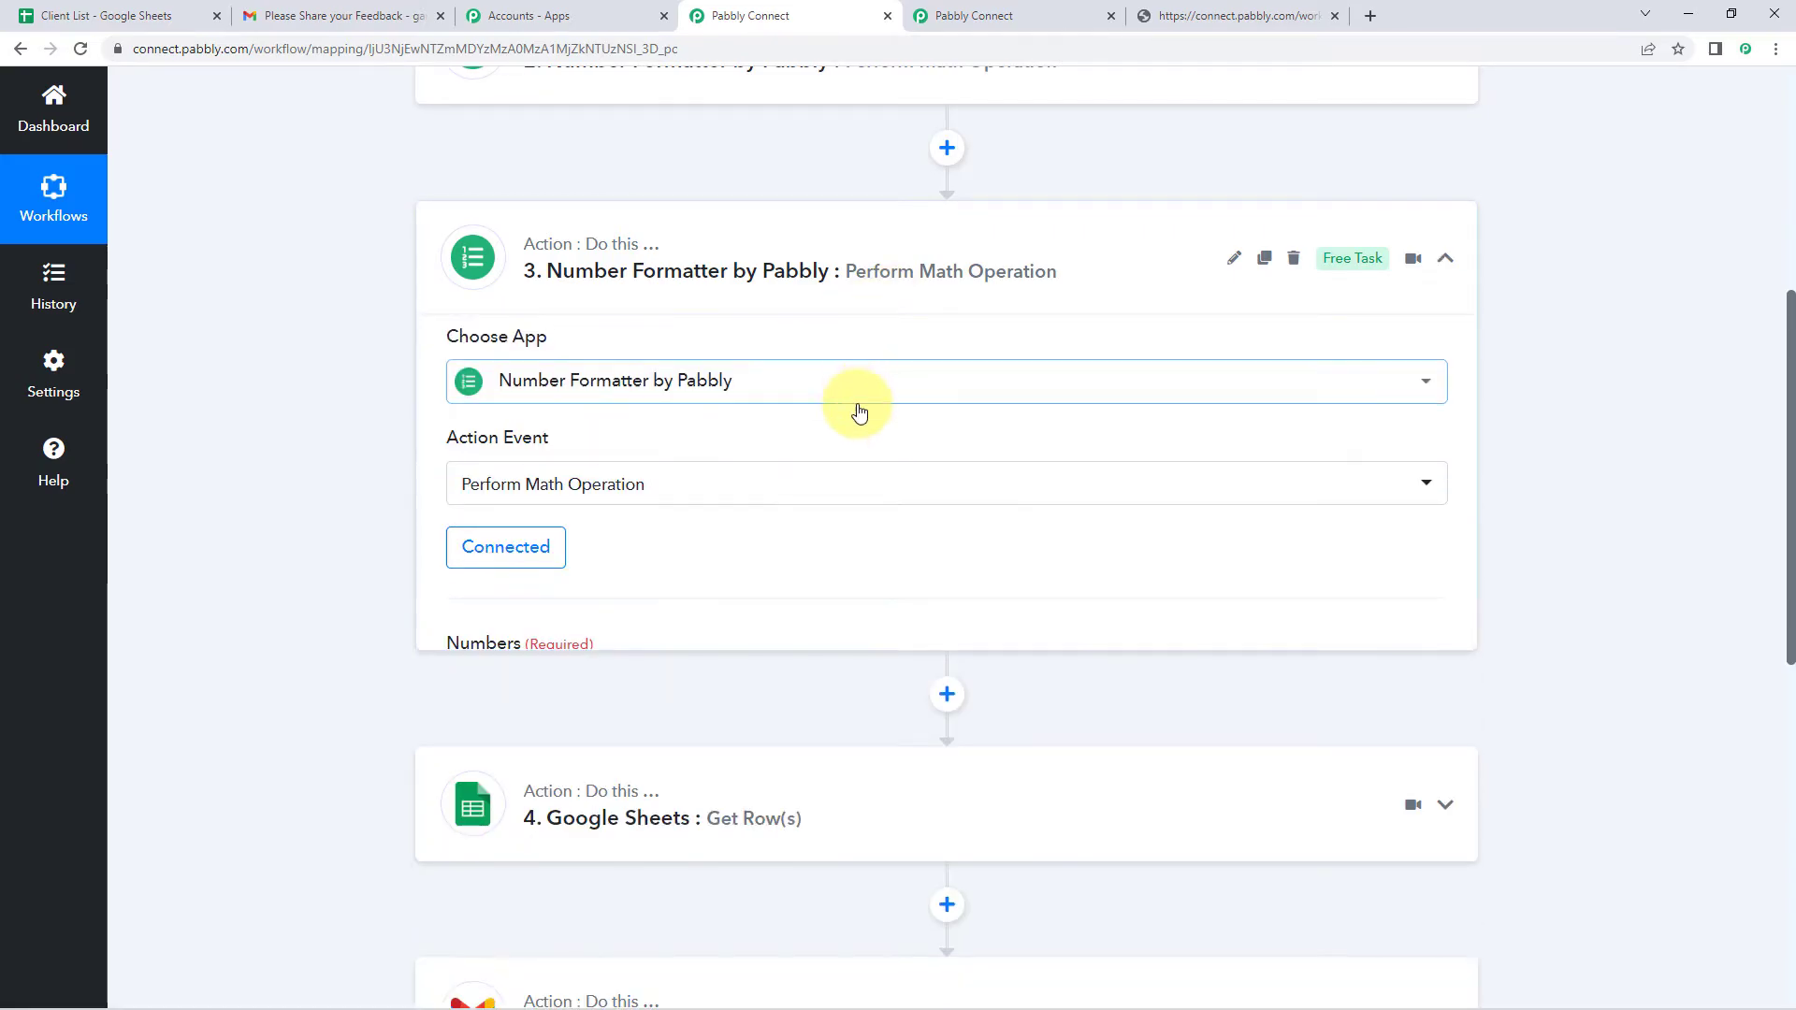
scroll(1050, 690, down, 6)
click(1032, 613)
click(942, 481)
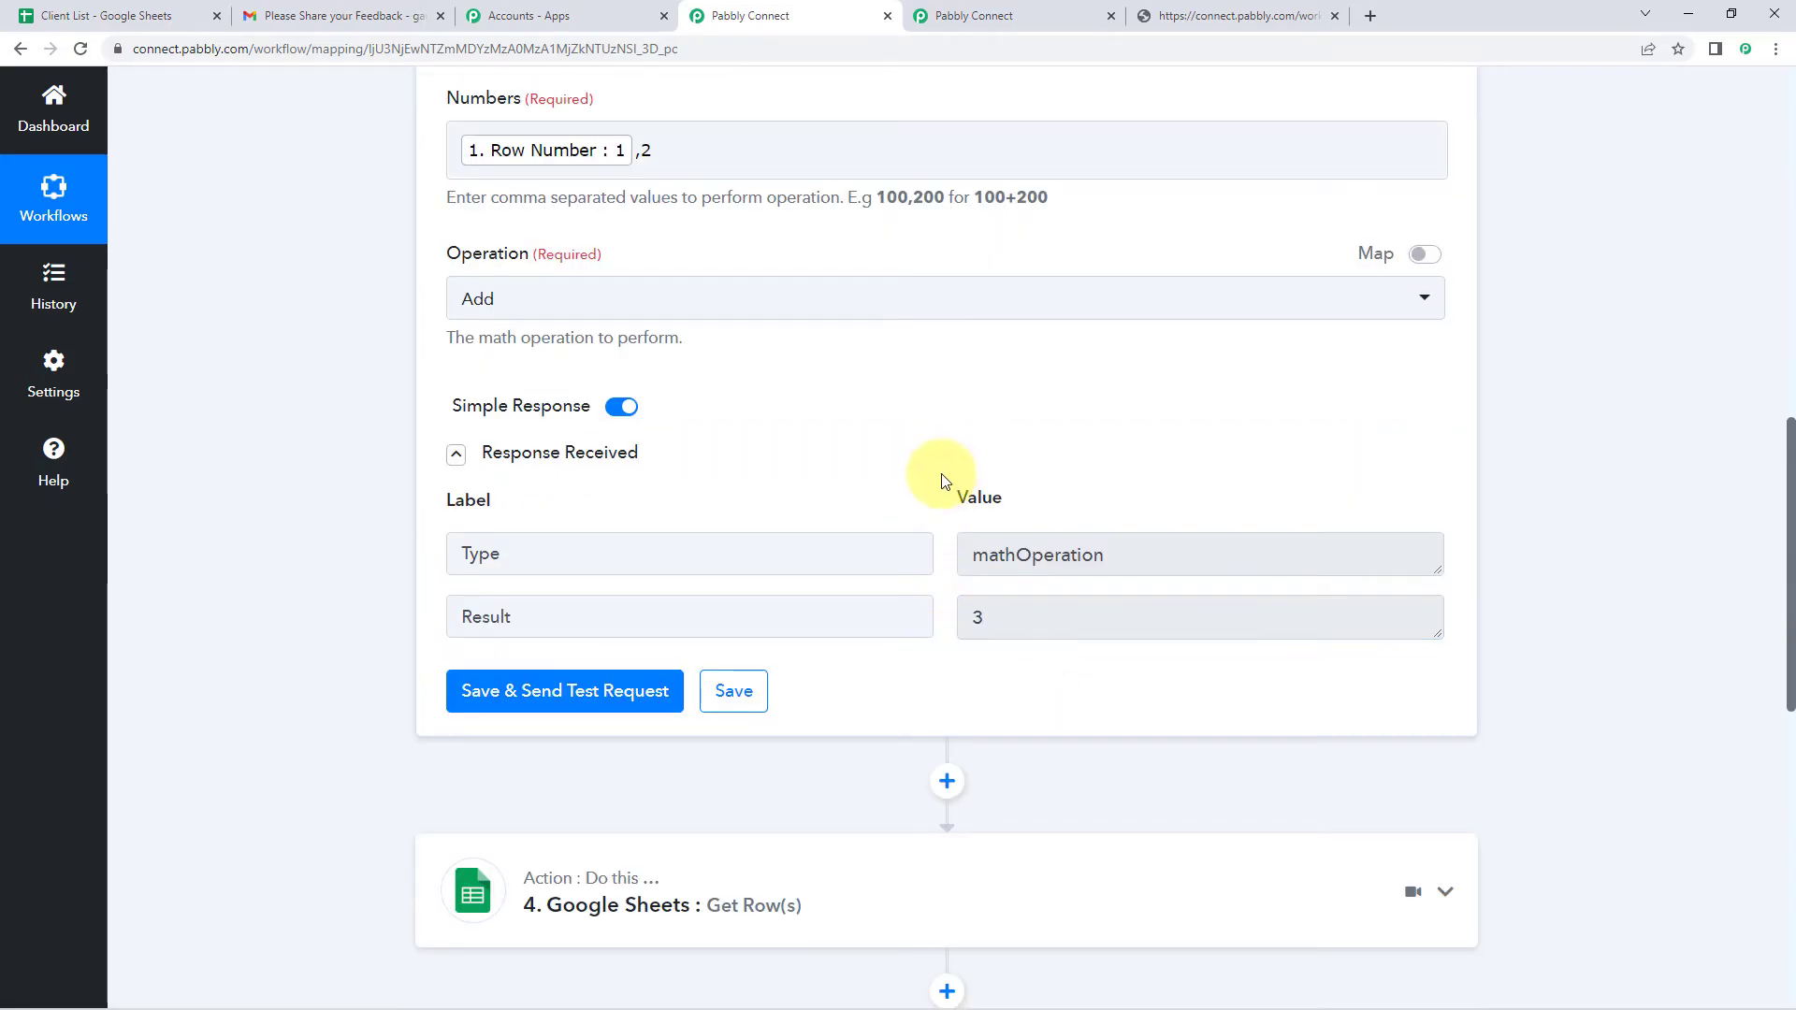
- Inspect the captured response in Workflow 2's Webhook trigger
click(1003, 23)
scroll(962, 300, up, 6)
scroll(900, 428, up, 5)
scroll(742, 562, down, 3)
click(562, 614)
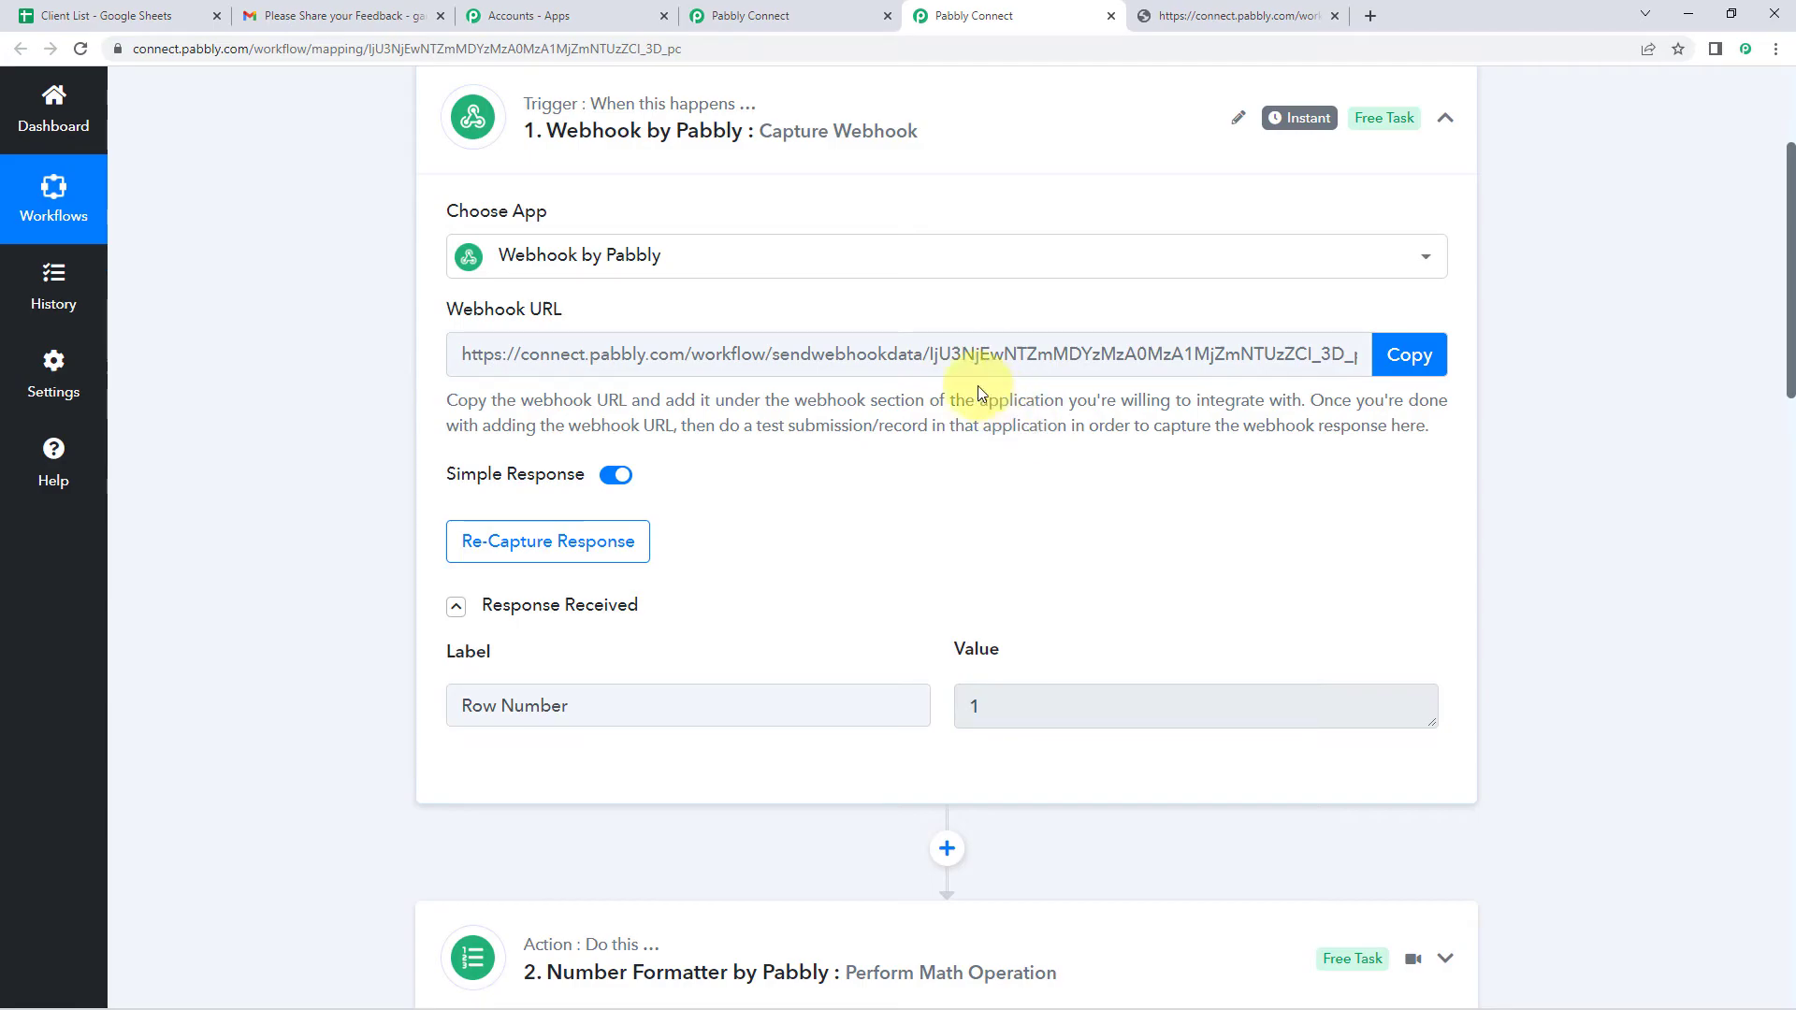
scroll(943, 233, up, 2)
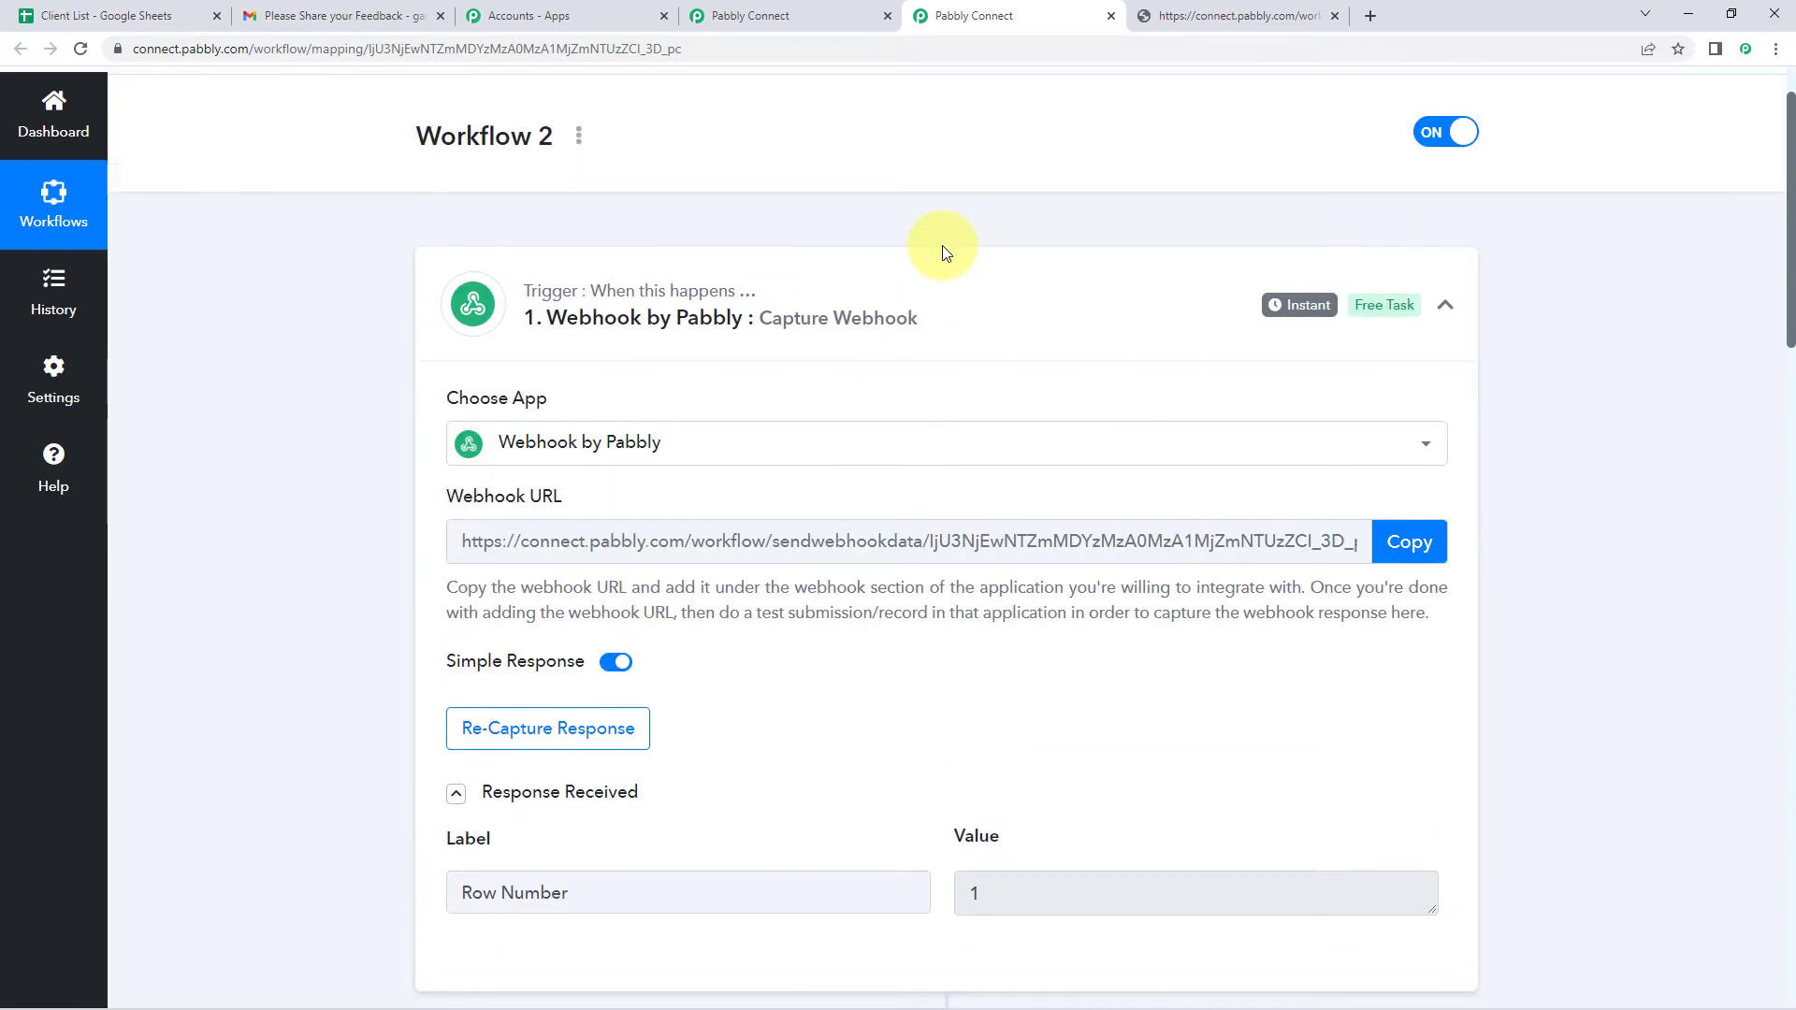
- Add a Data Forwarder by Pabbly action after the Delay action at the end of Workflow 1
click(857, 9)
scroll(317, 427, down, 10)
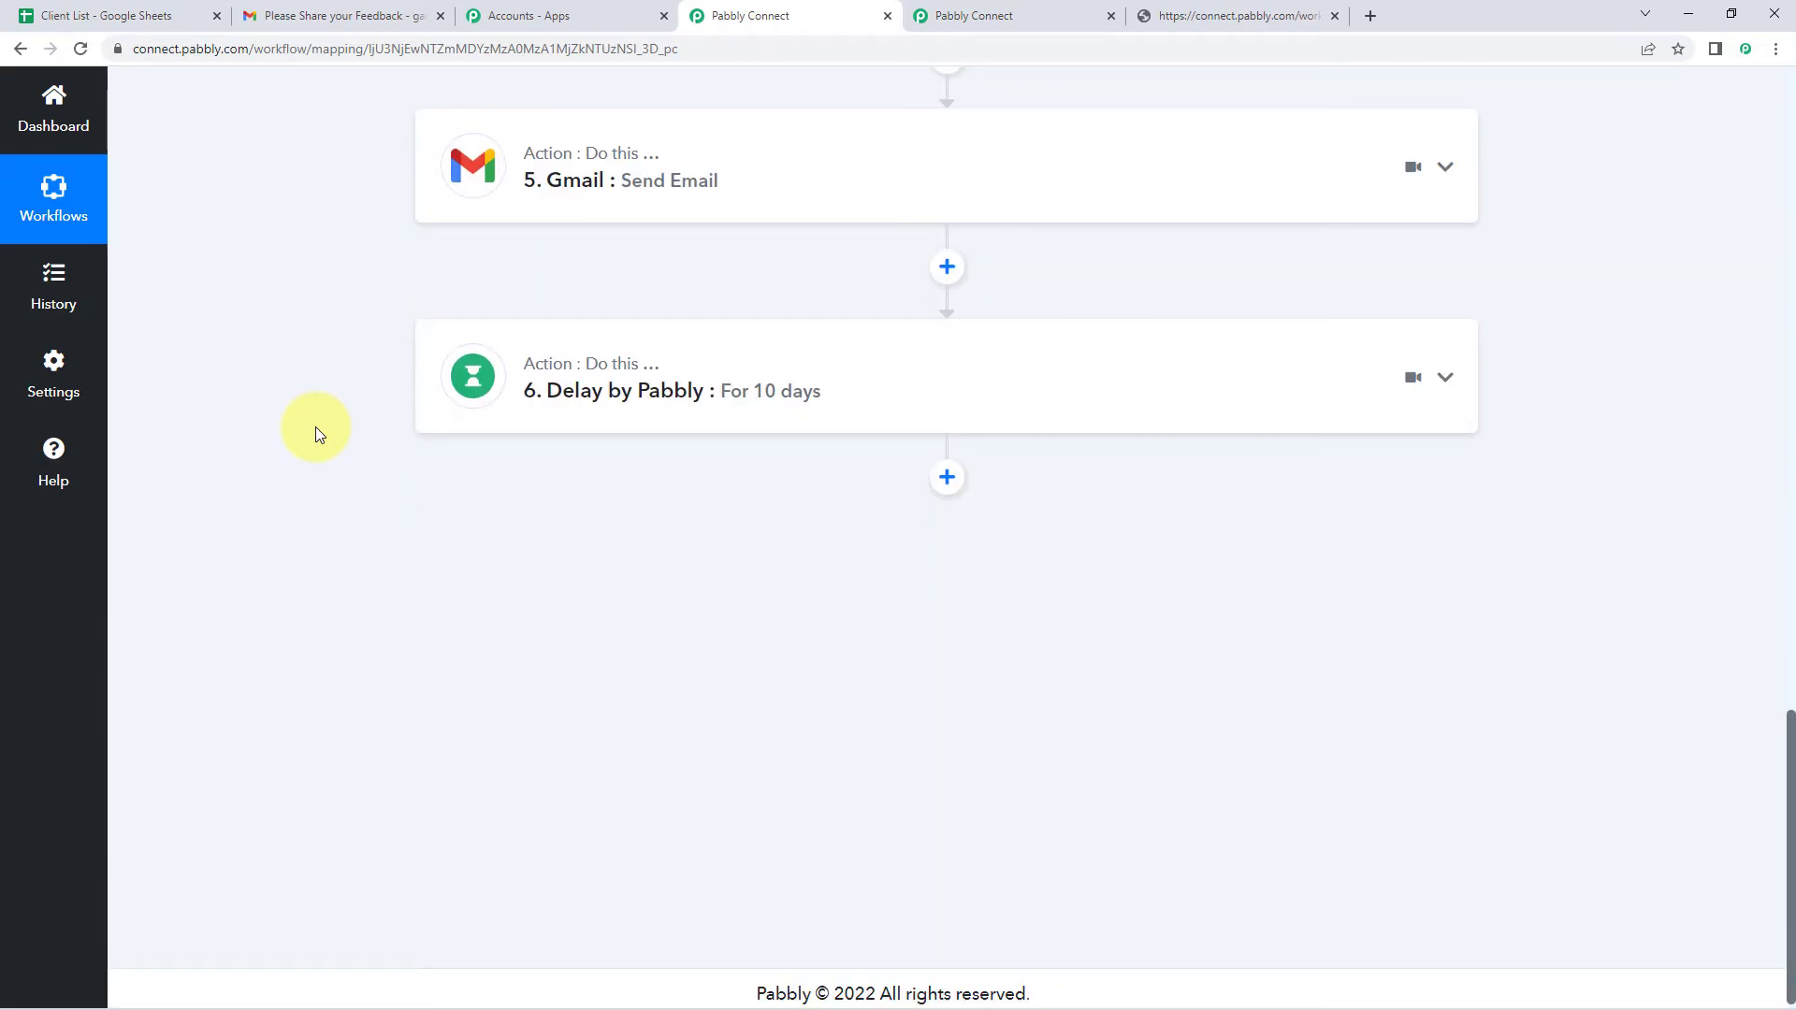
click(948, 479)
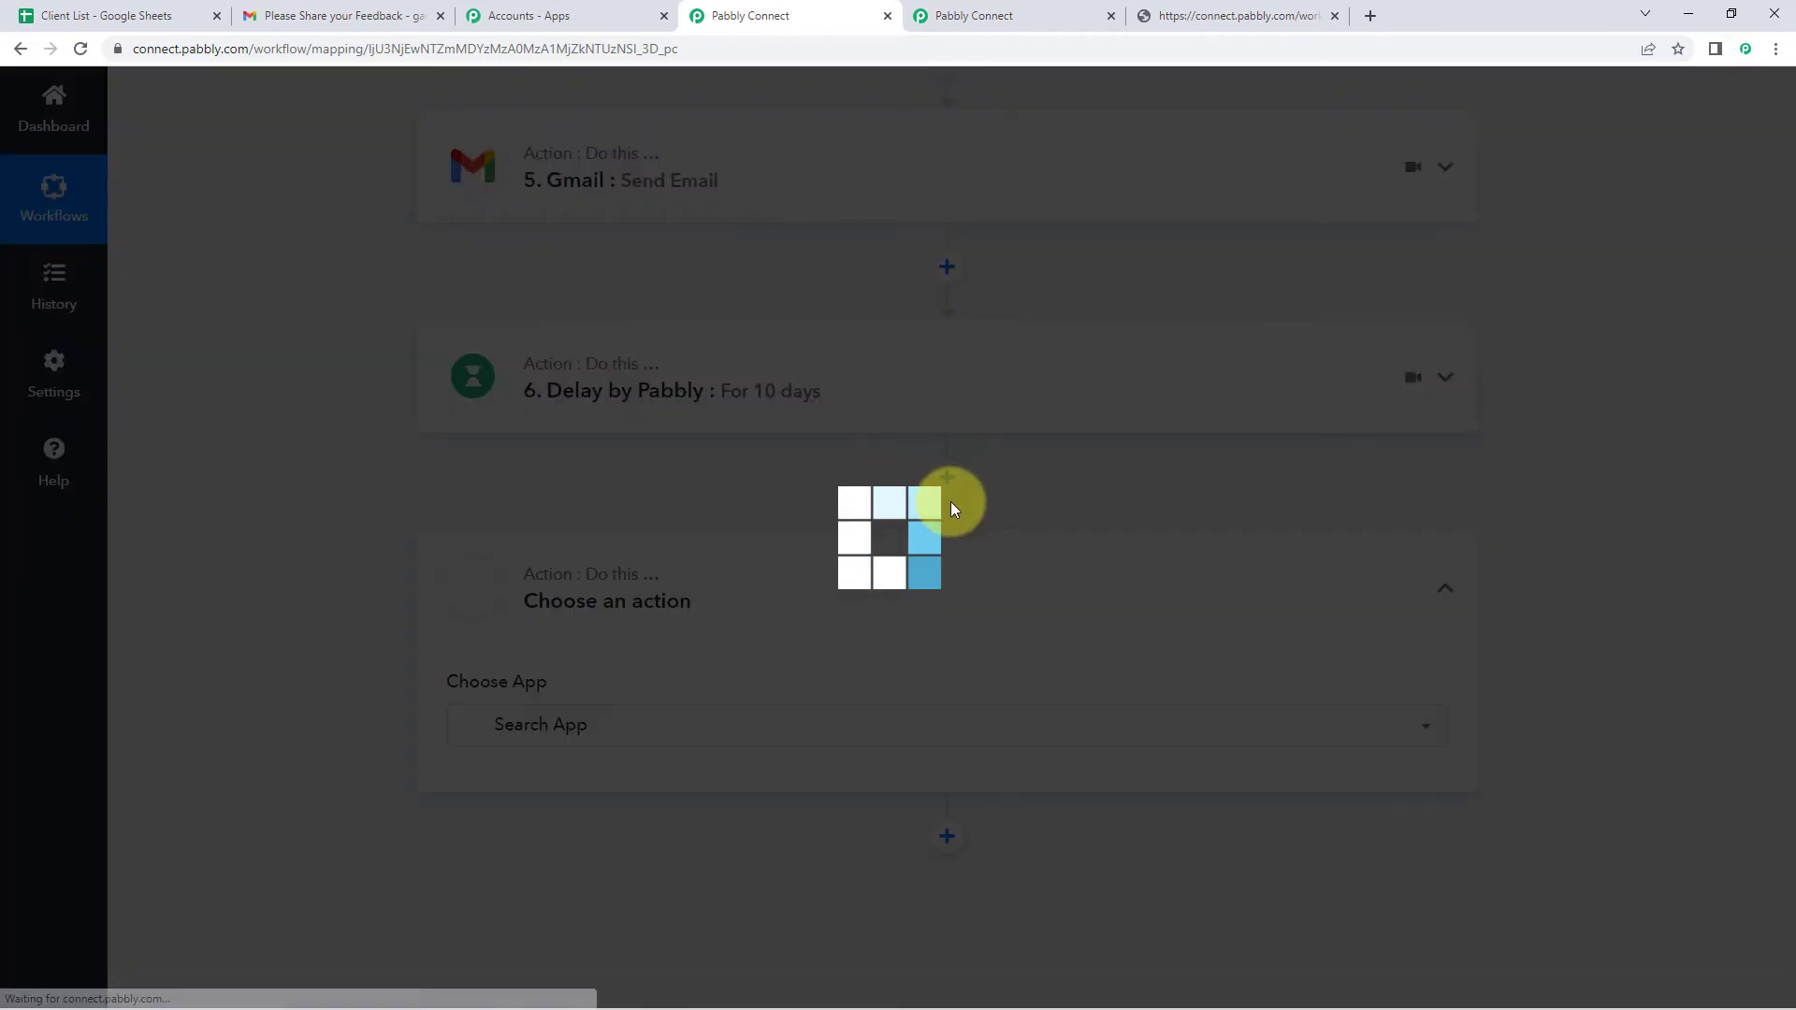
scroll(910, 477, down, 1)
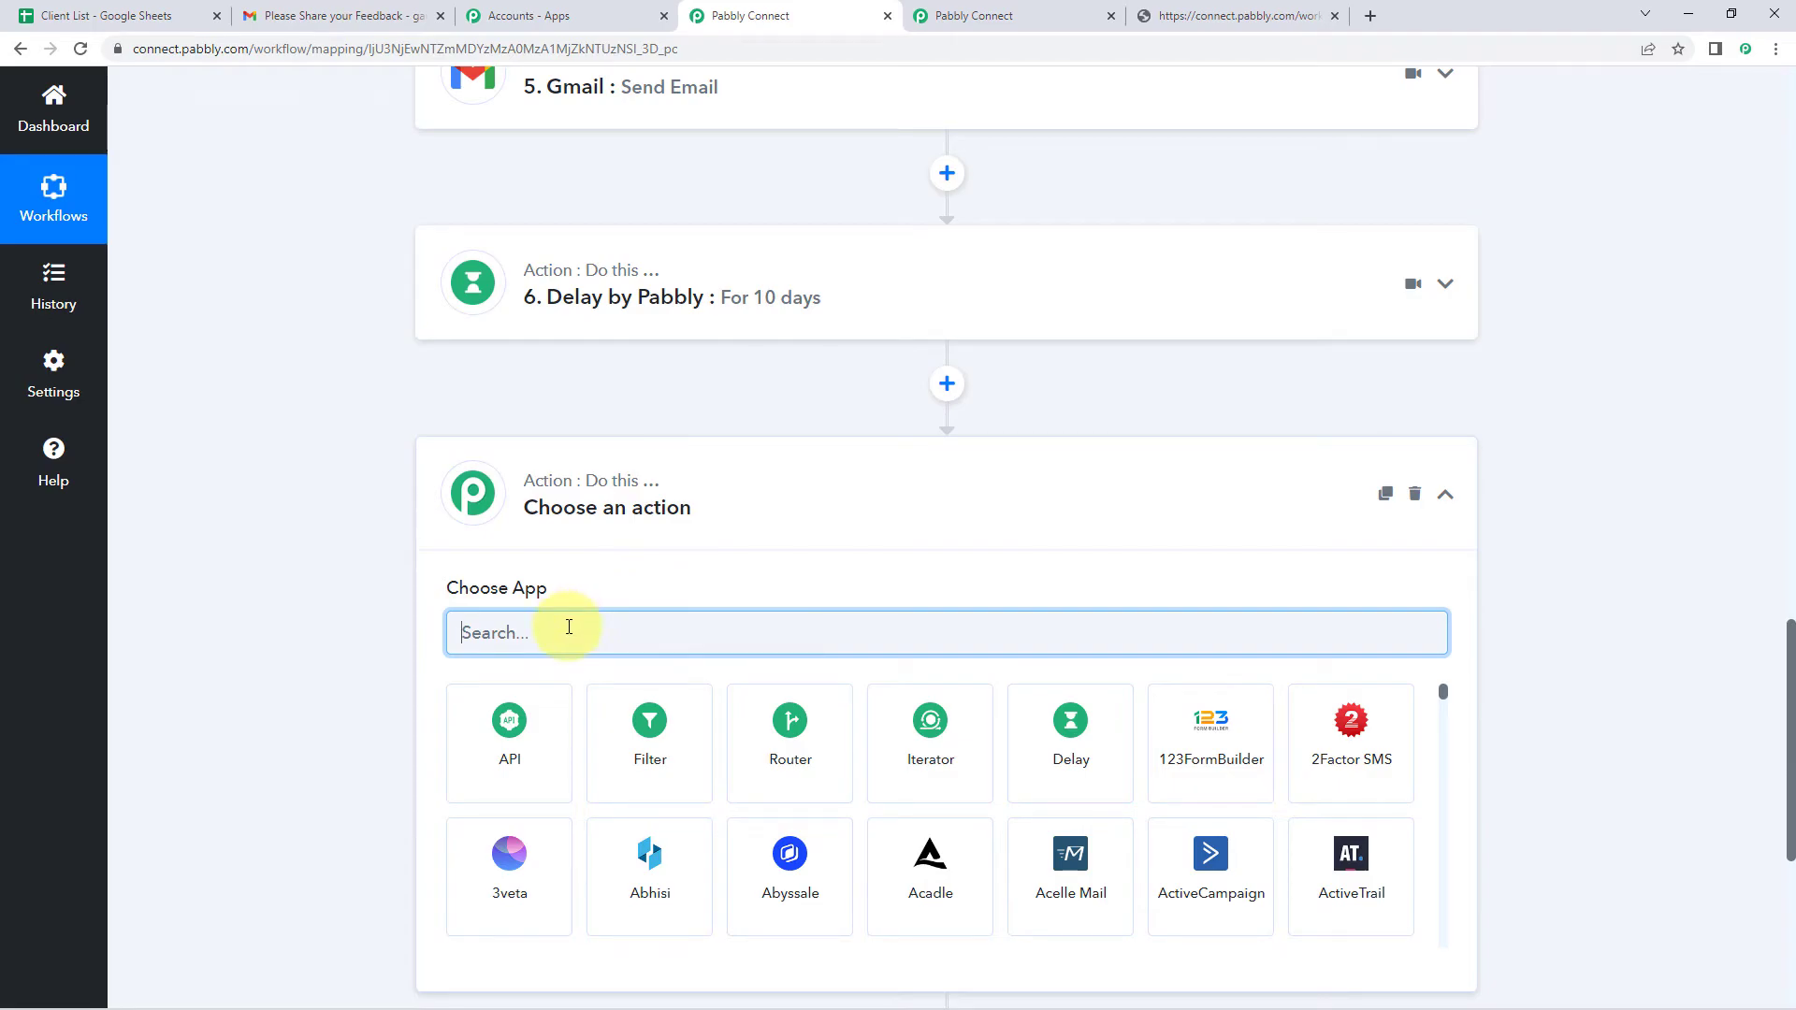
text(Data)
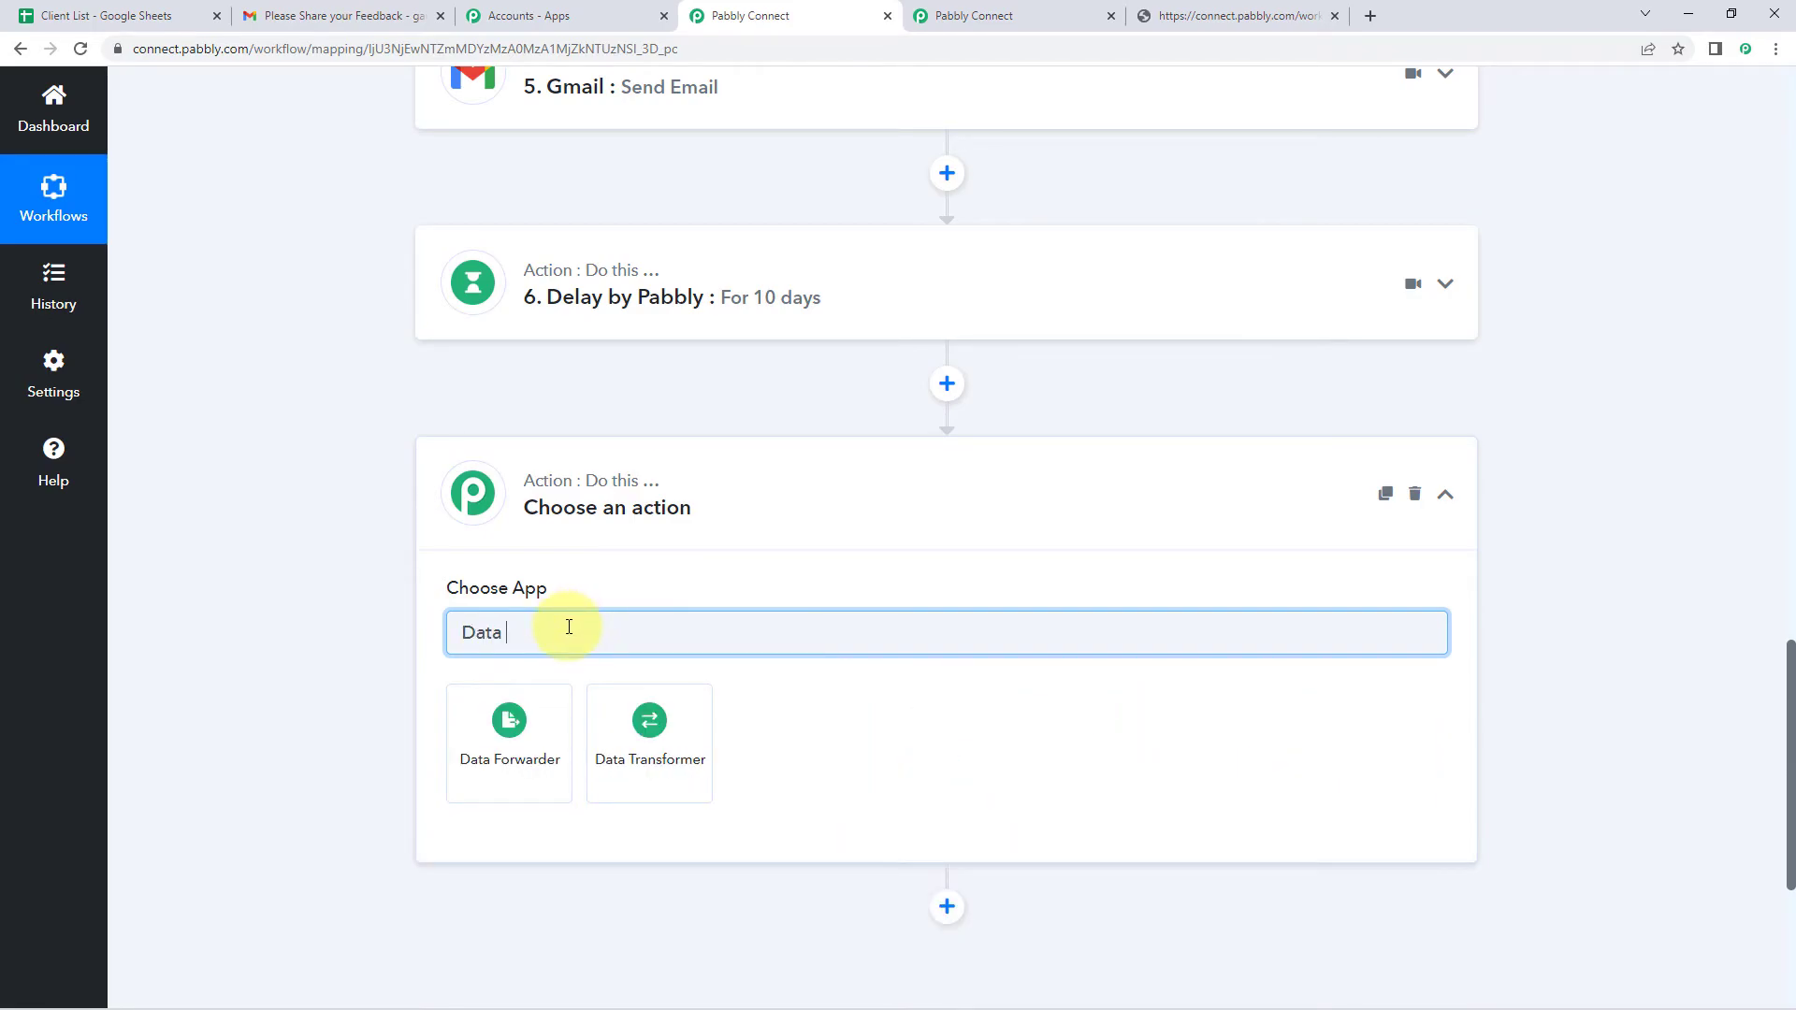
click(510, 728)
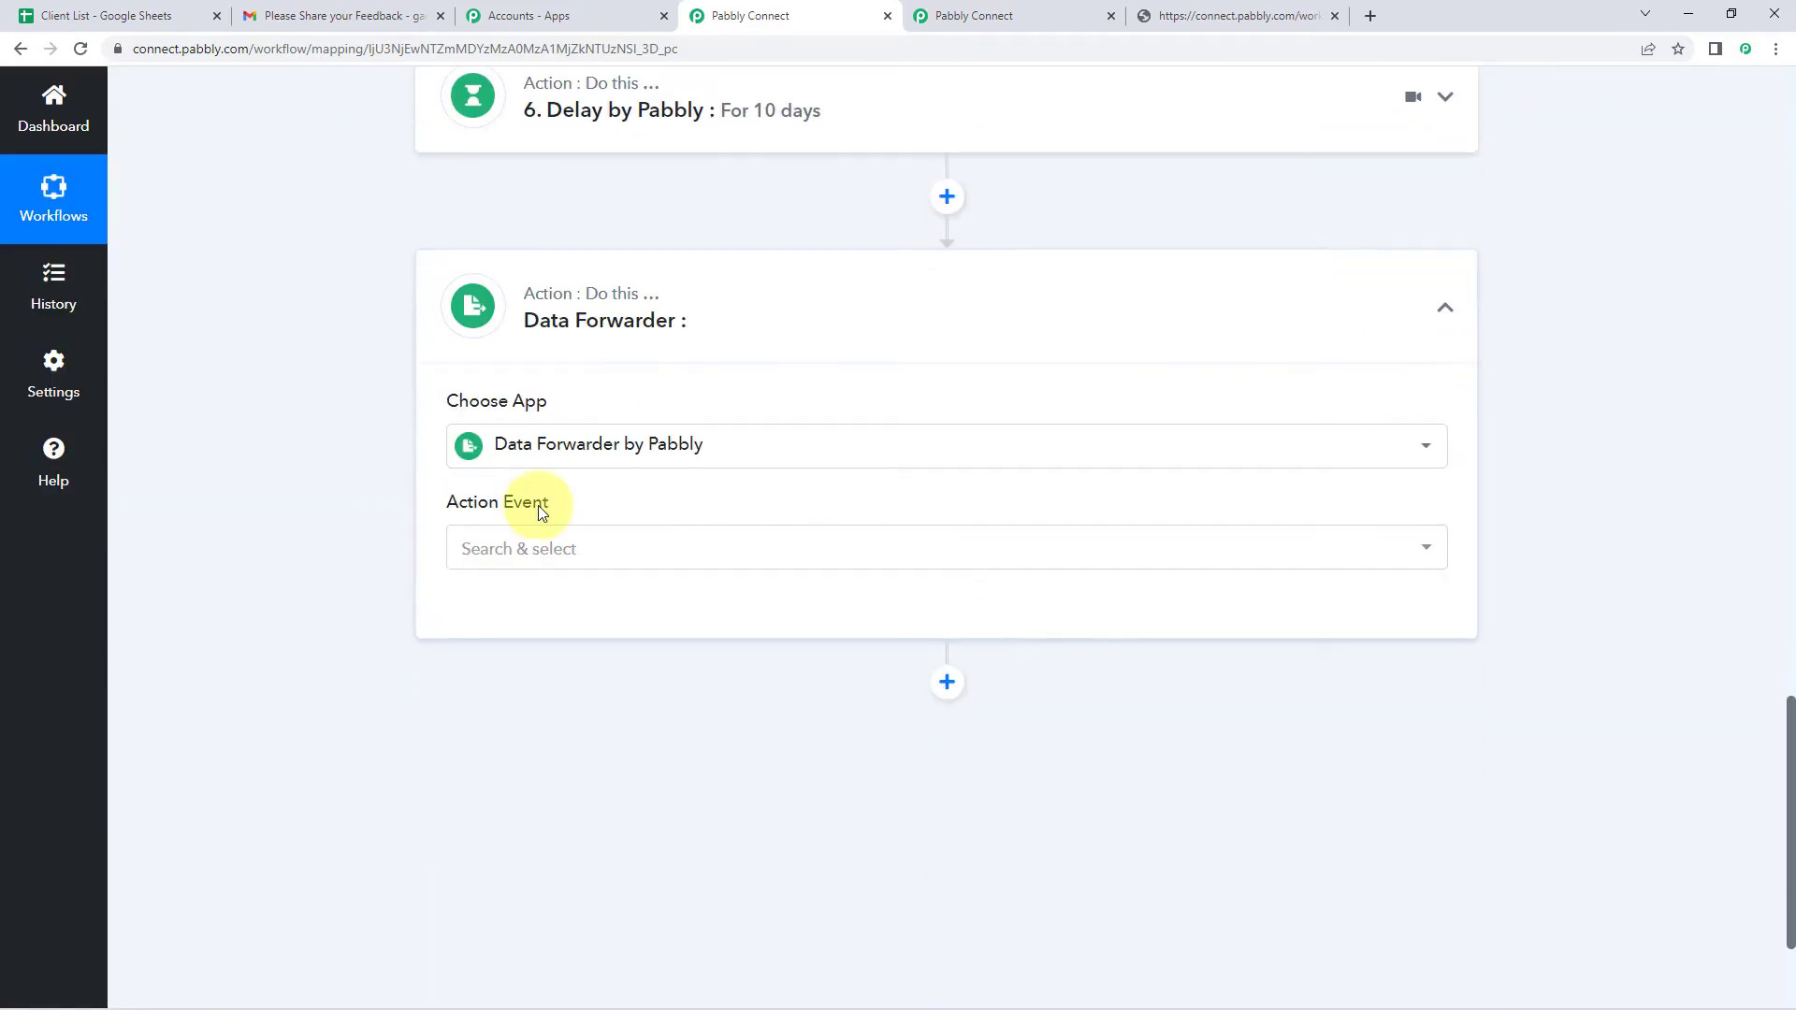
- Set the Data Forwarder's action event to Forward Custom Data and connect it
click(609, 550)
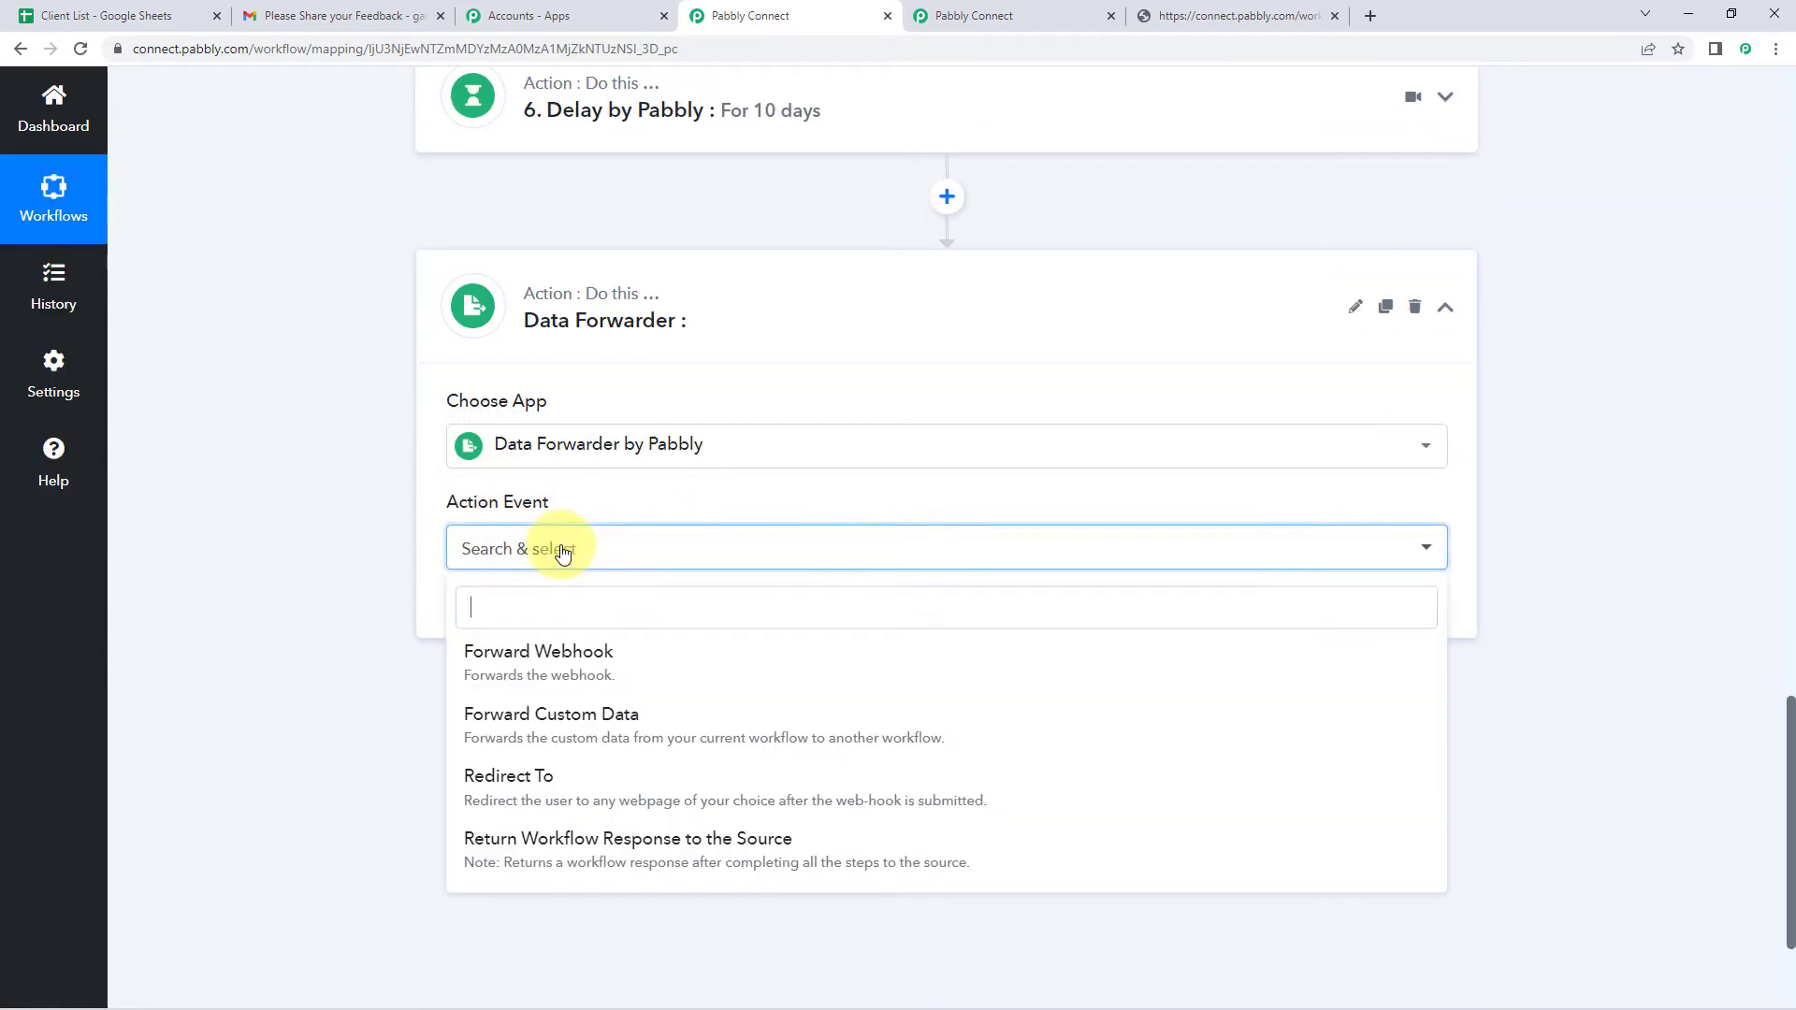
scroll(333, 602, down, 1)
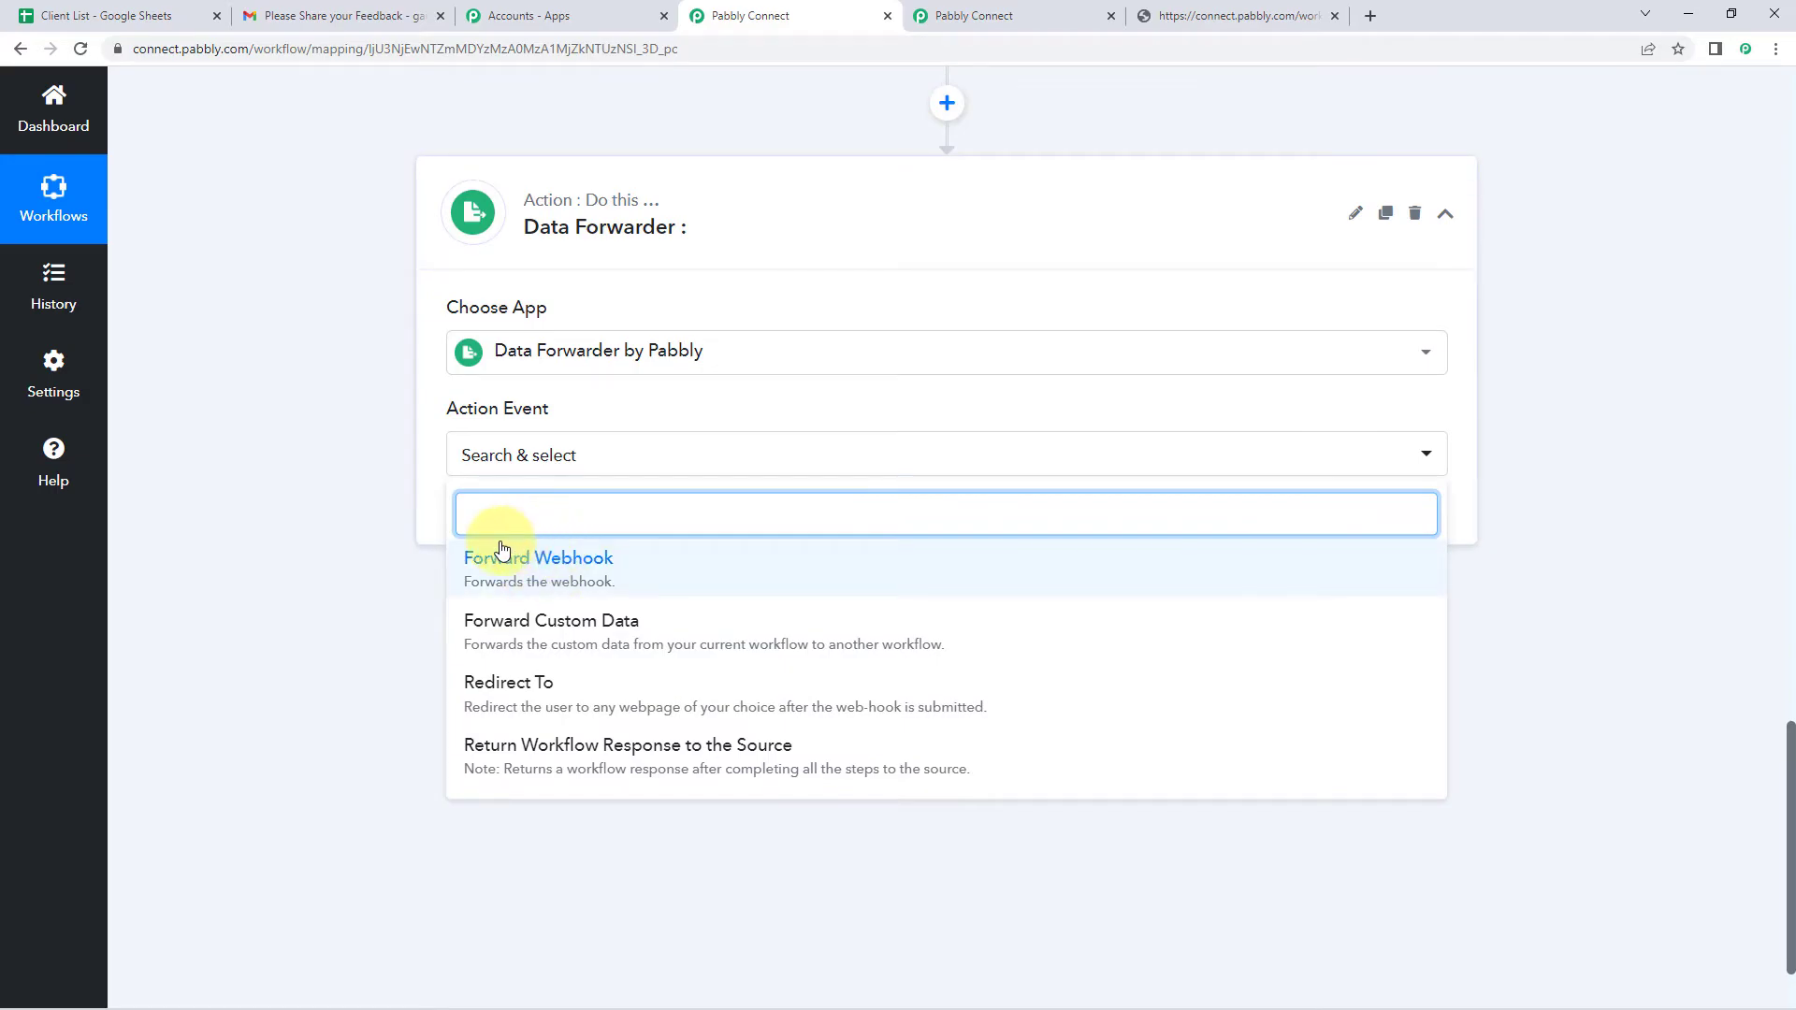
click(548, 633)
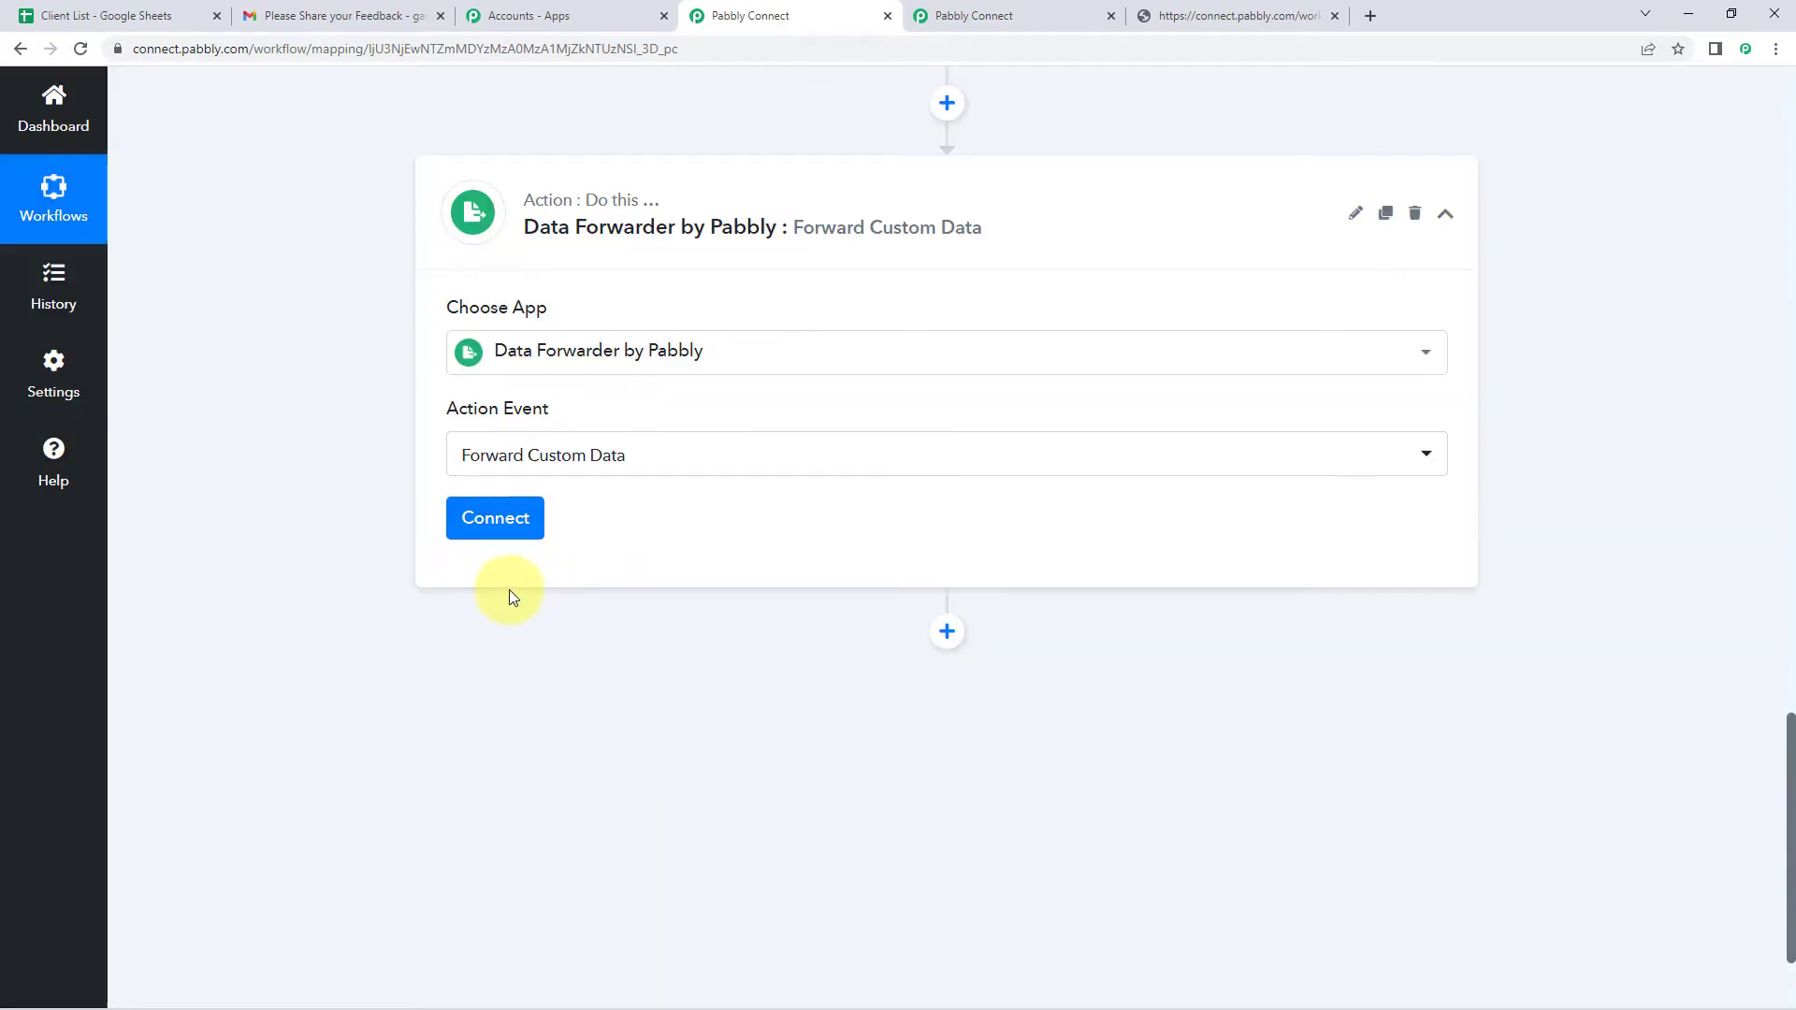
click(507, 528)
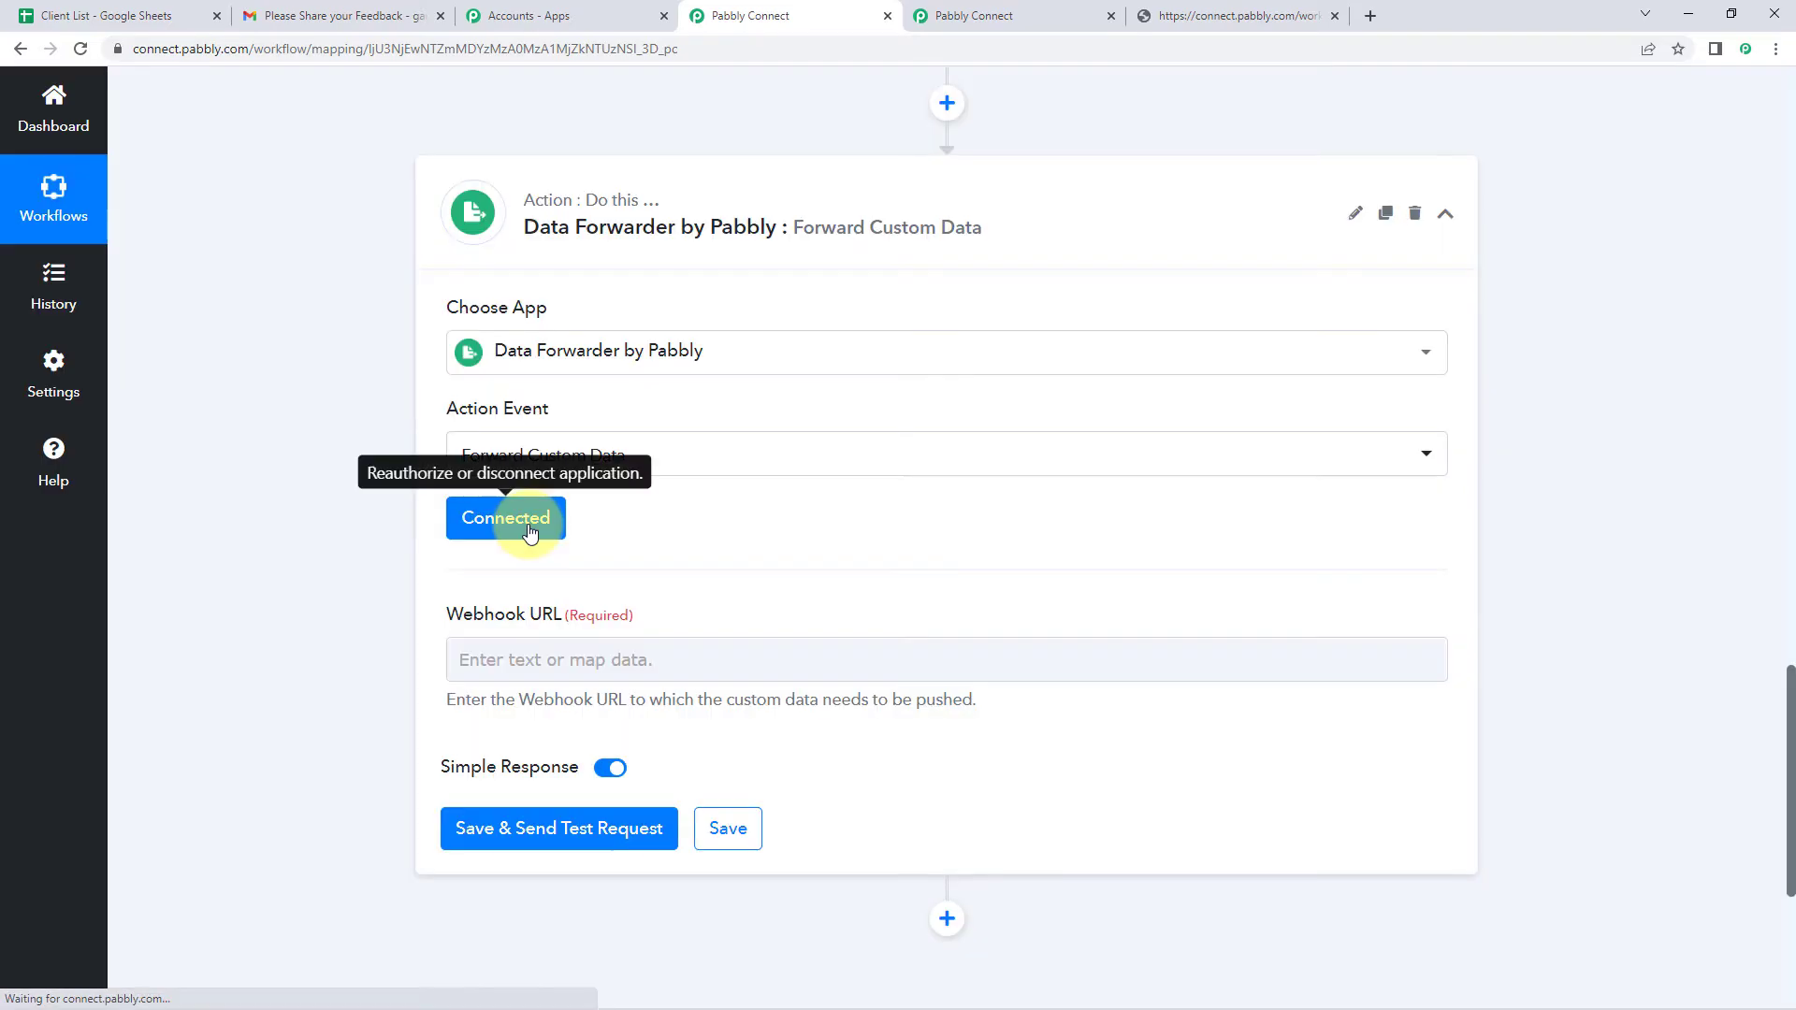
scroll(917, 494, down, 1)
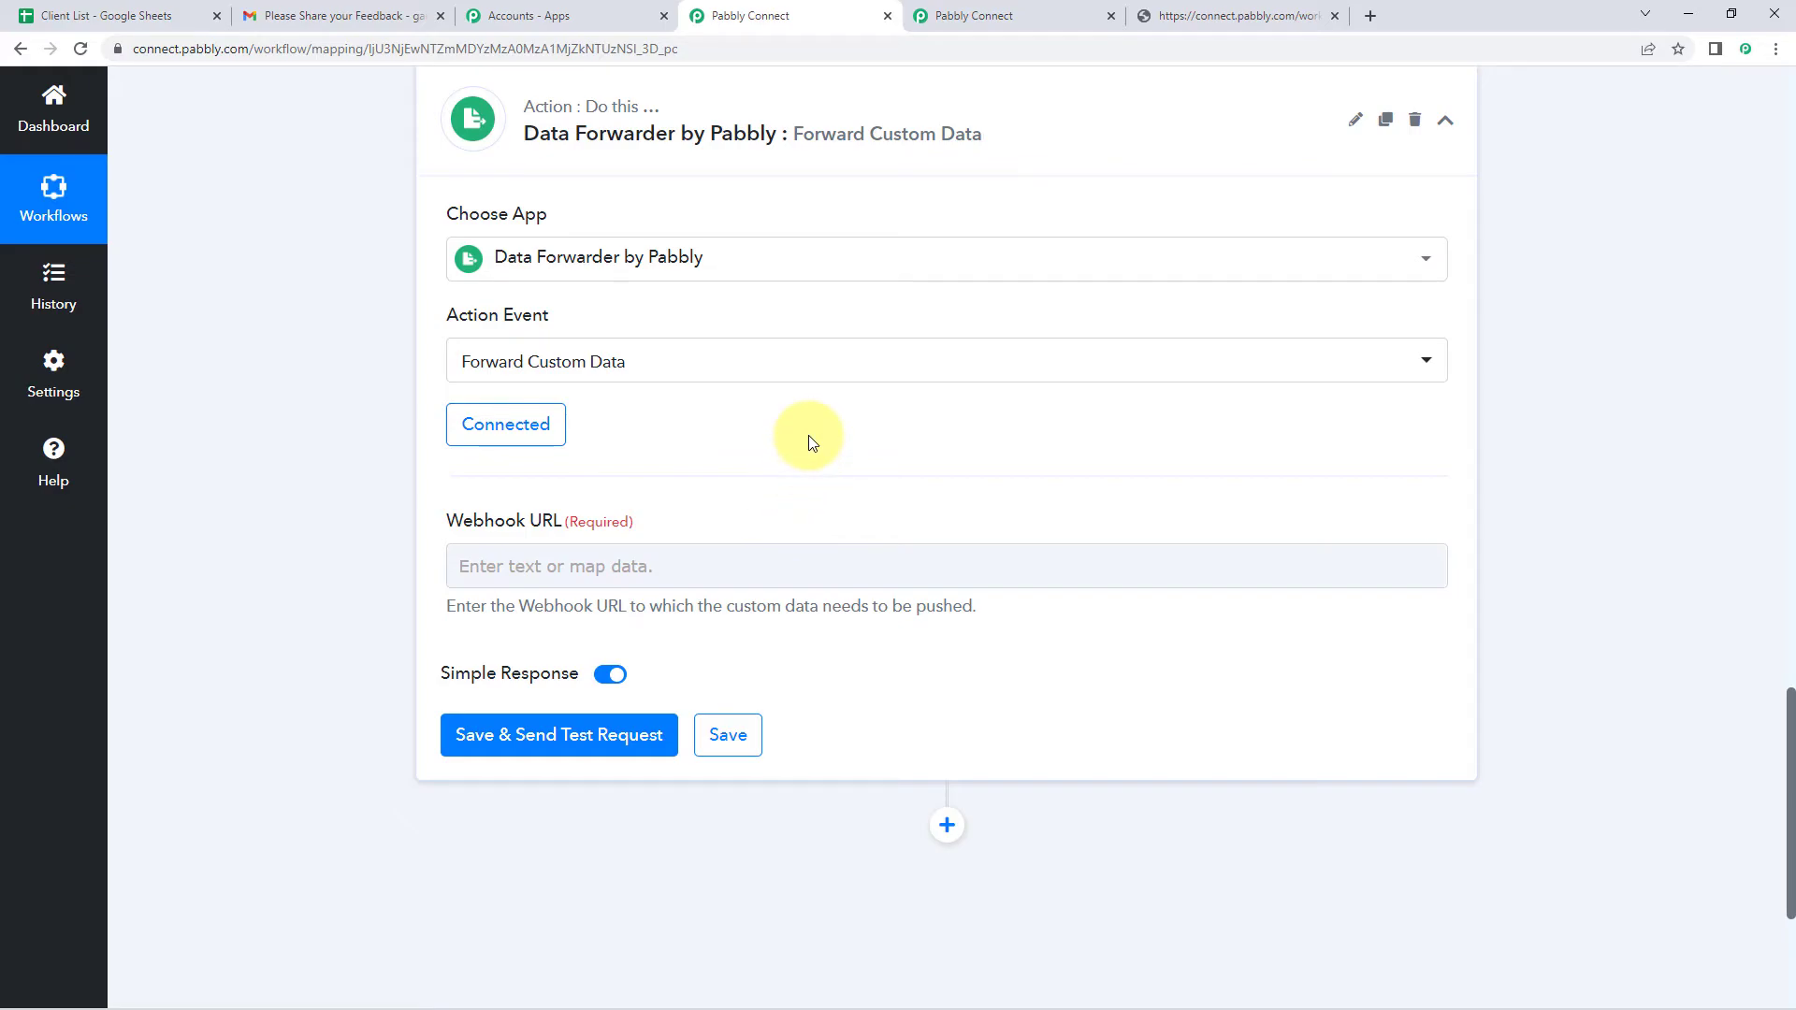
- Copy the webhook URL from Workflow 2's trigger into the Webhook URL field of Workflow 1's Data Forwarder action
click(1020, 14)
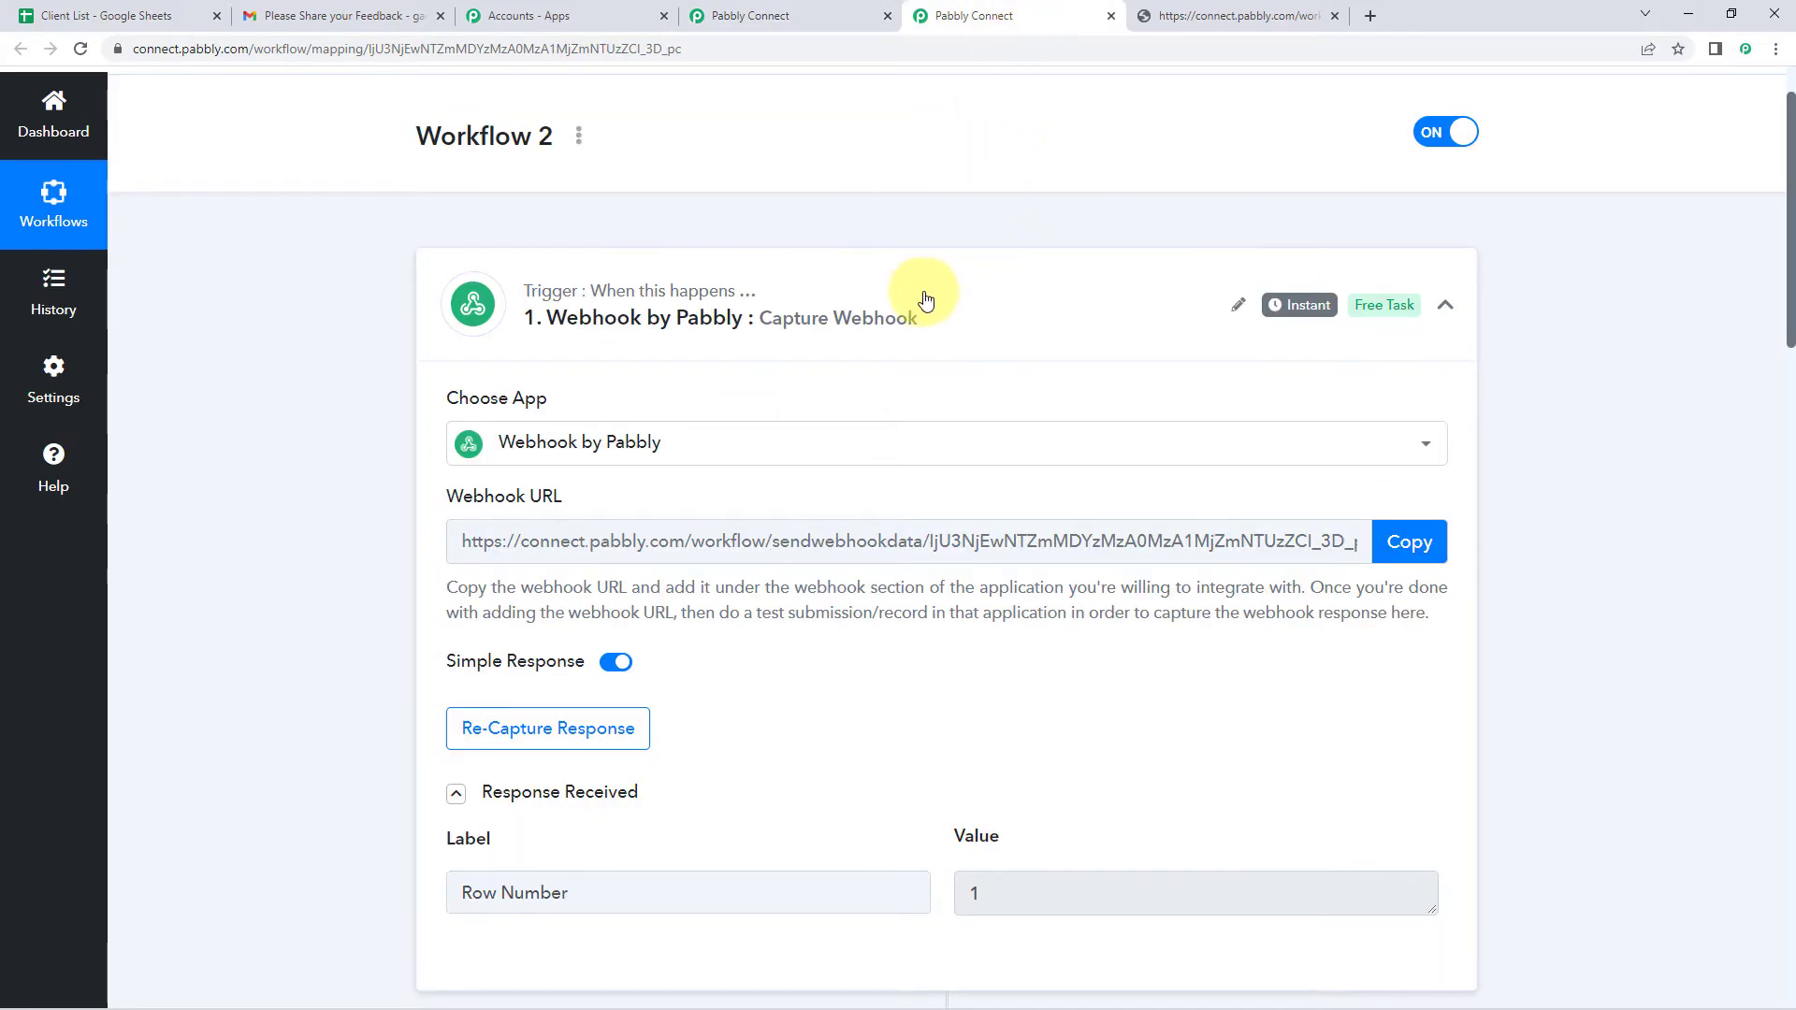
click(687, 286)
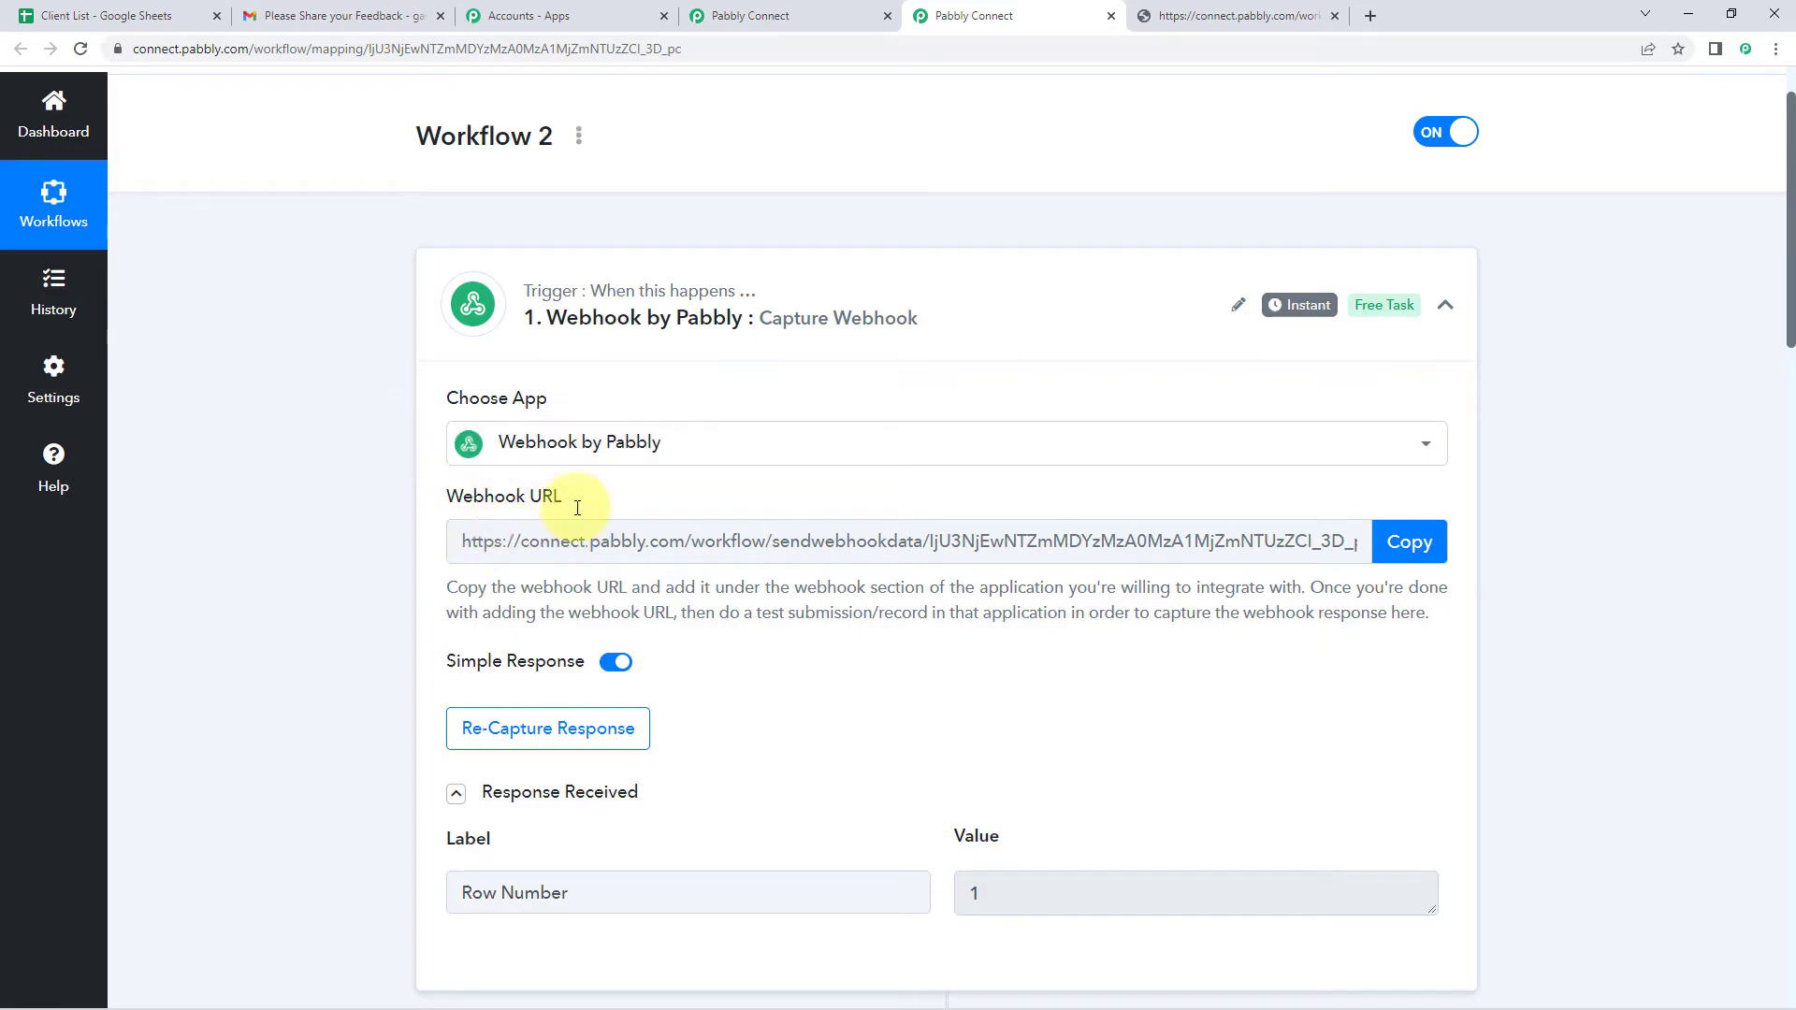
click(1413, 542)
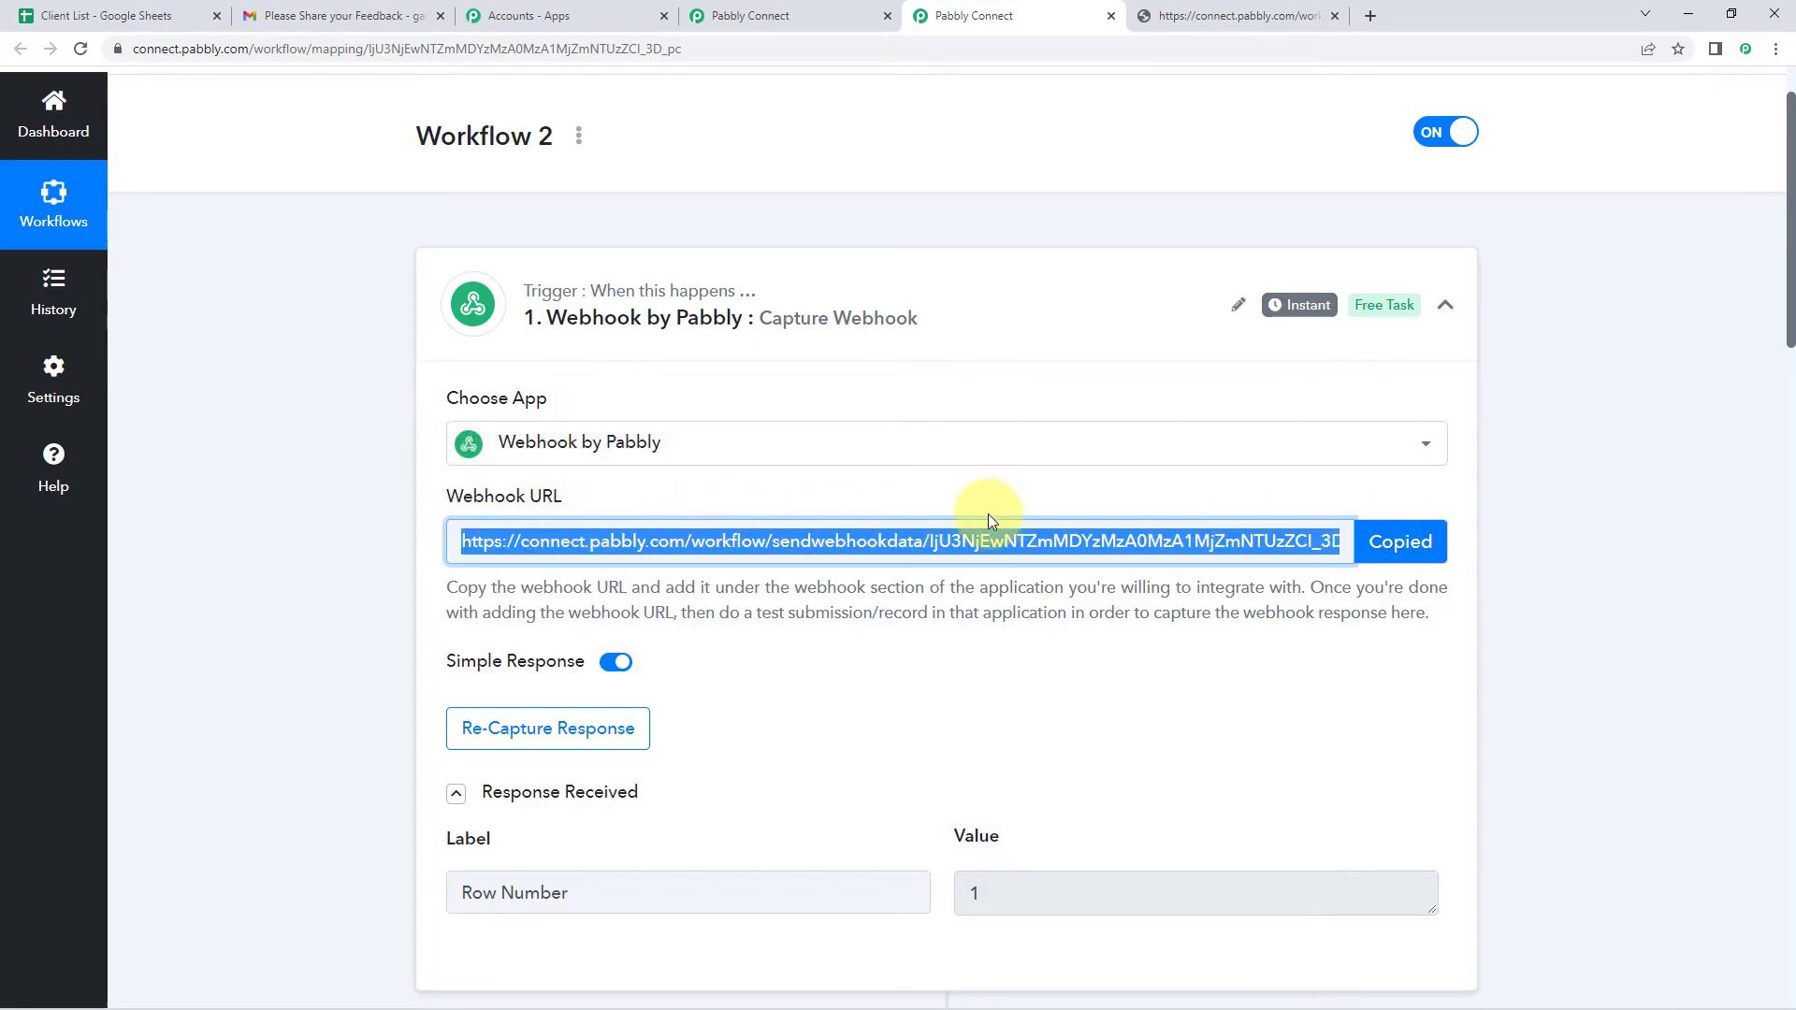
click(762, 14)
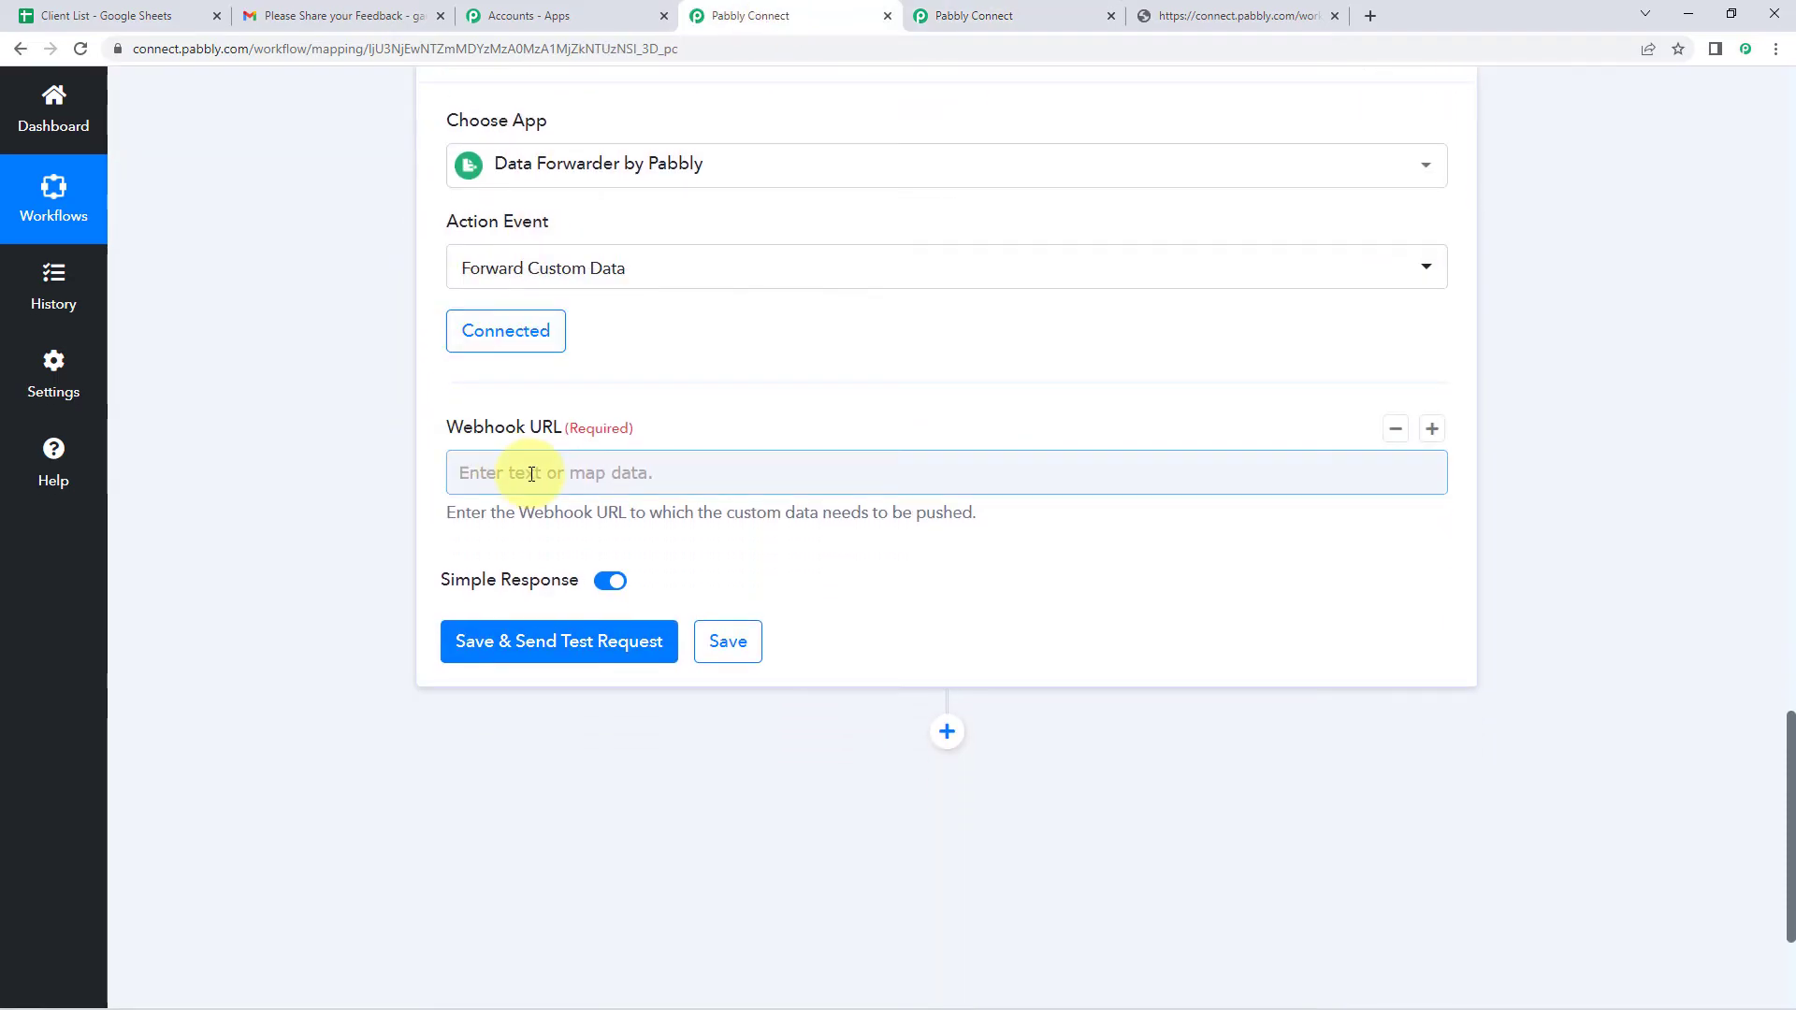
click(532, 474)
right_click(588, 475)
click(605, 619)
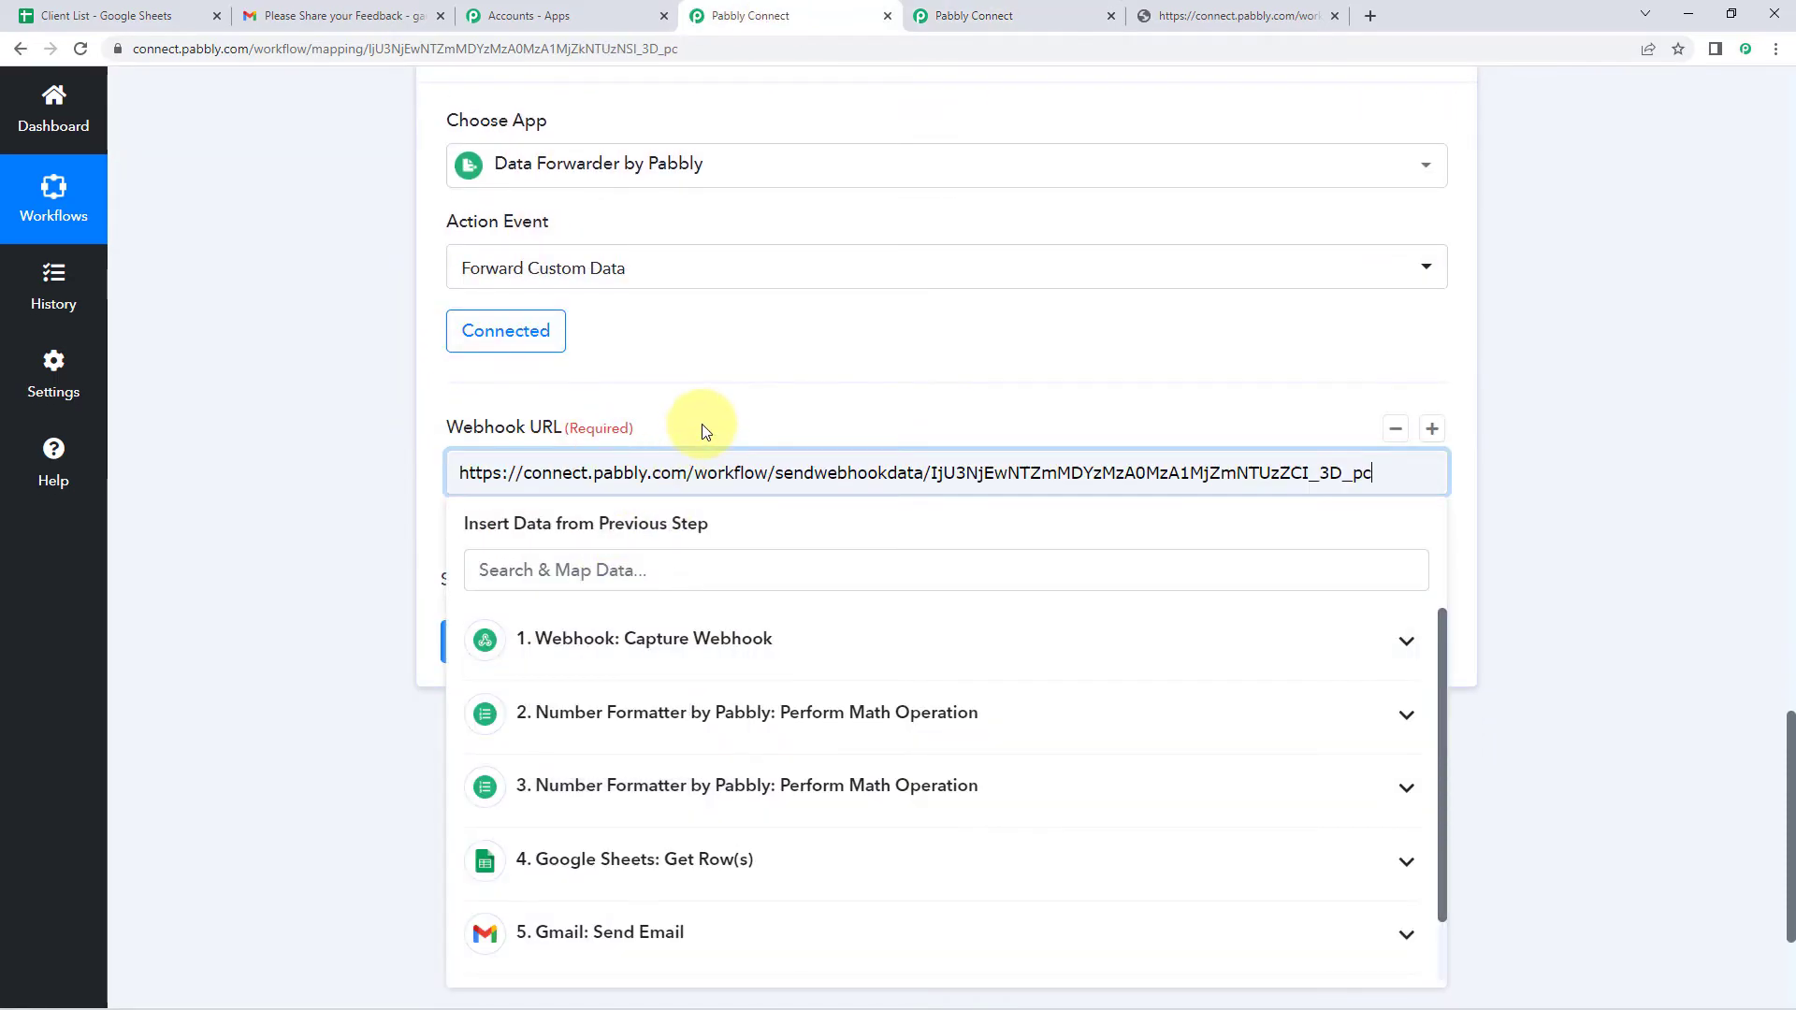
click(701, 430)
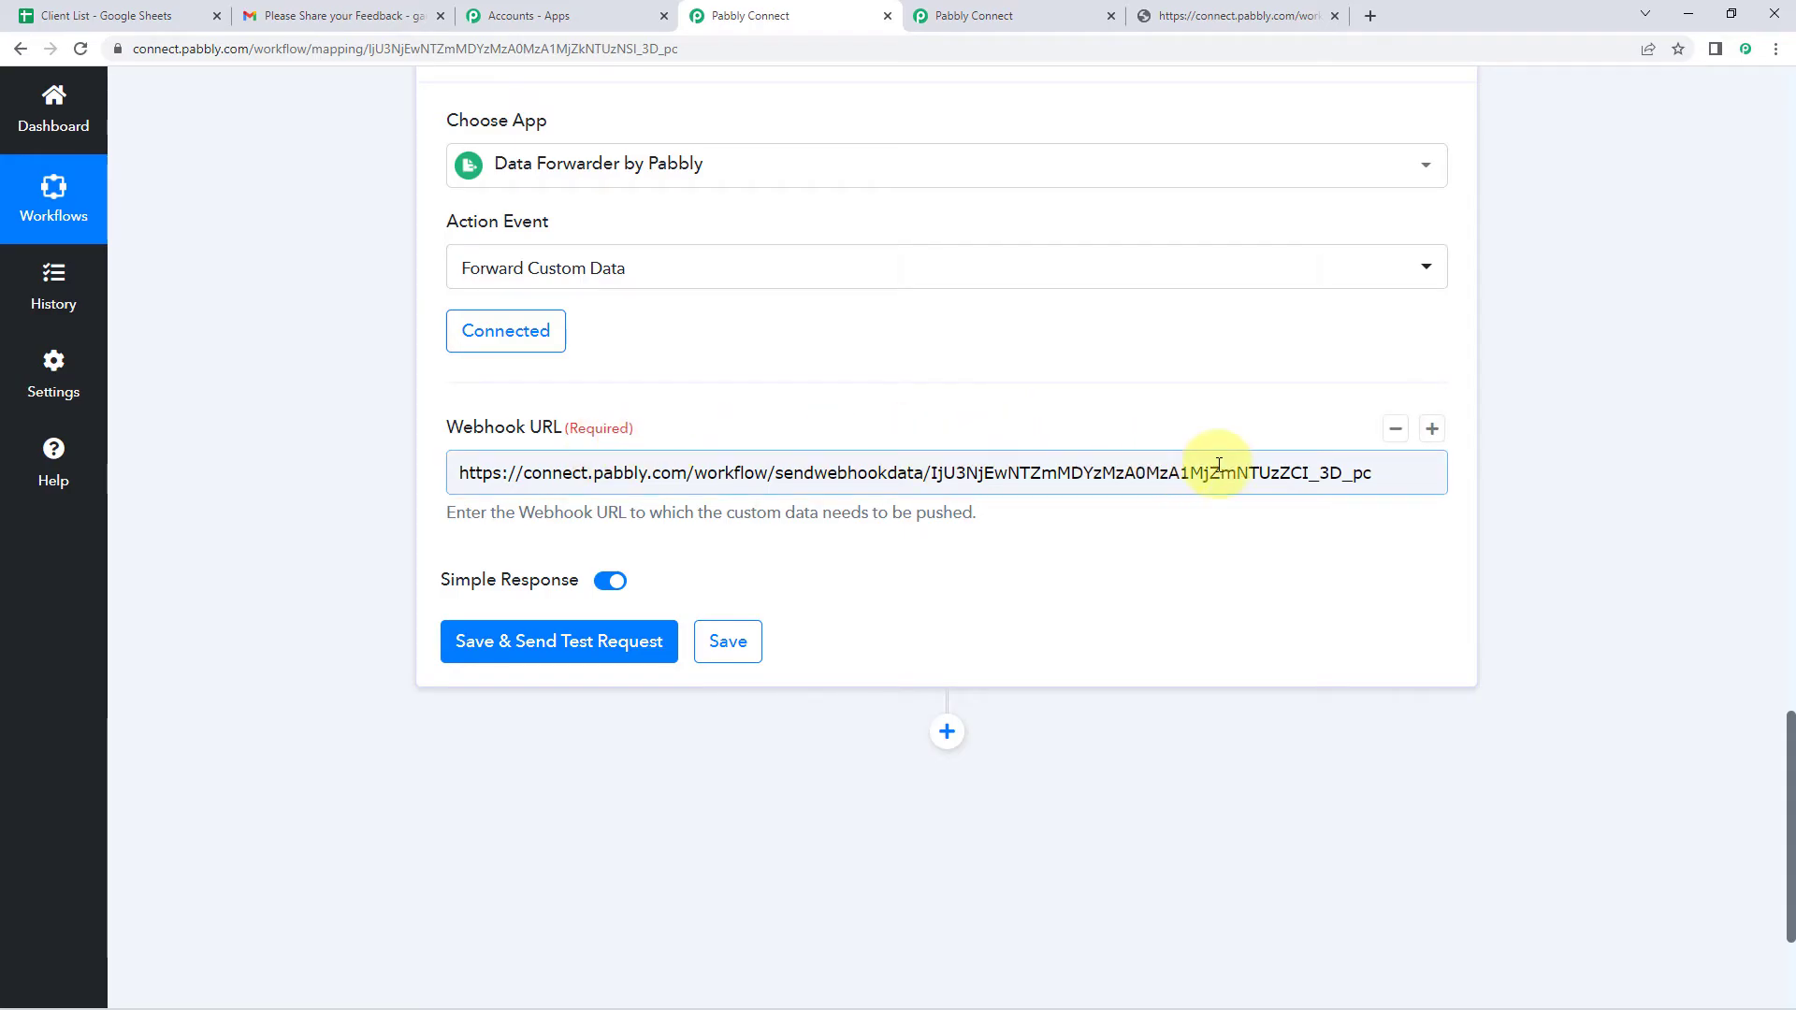
- Add a label and value pair to the Data Forwarder, and look up the captured response in Workflow 1's Webhook trigger
click(1432, 430)
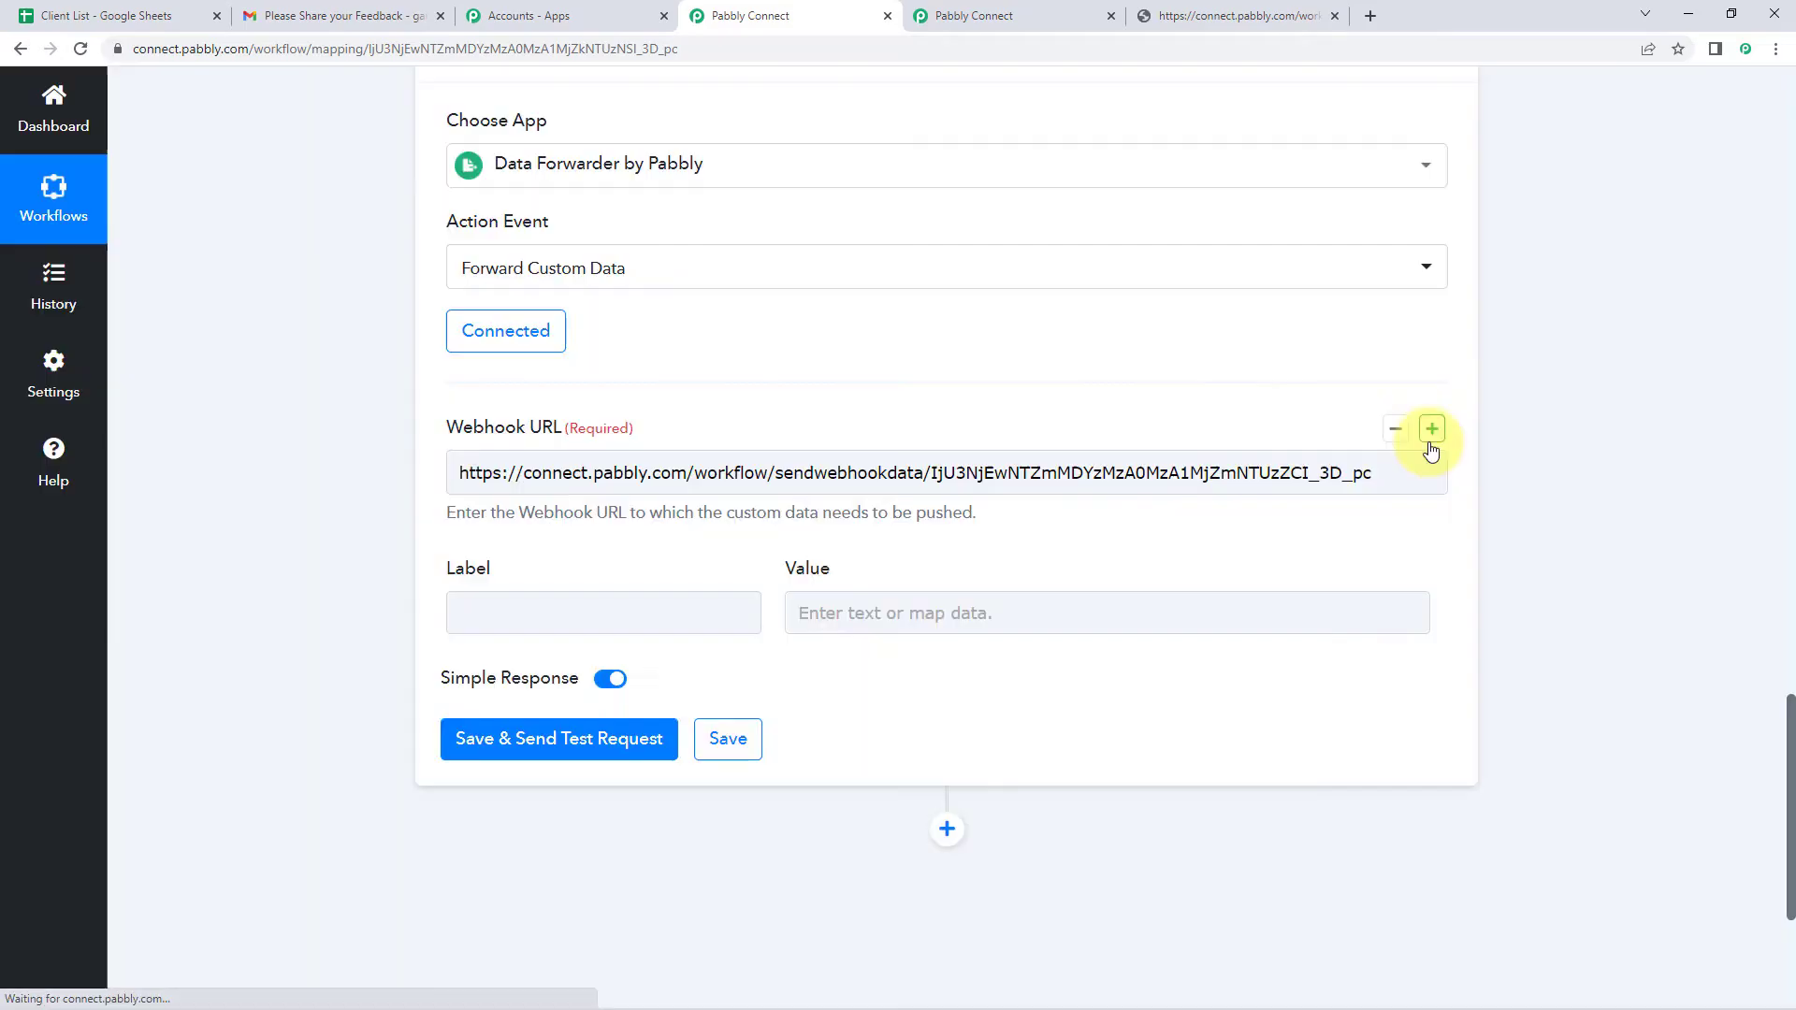
scroll(782, 433, up, 20)
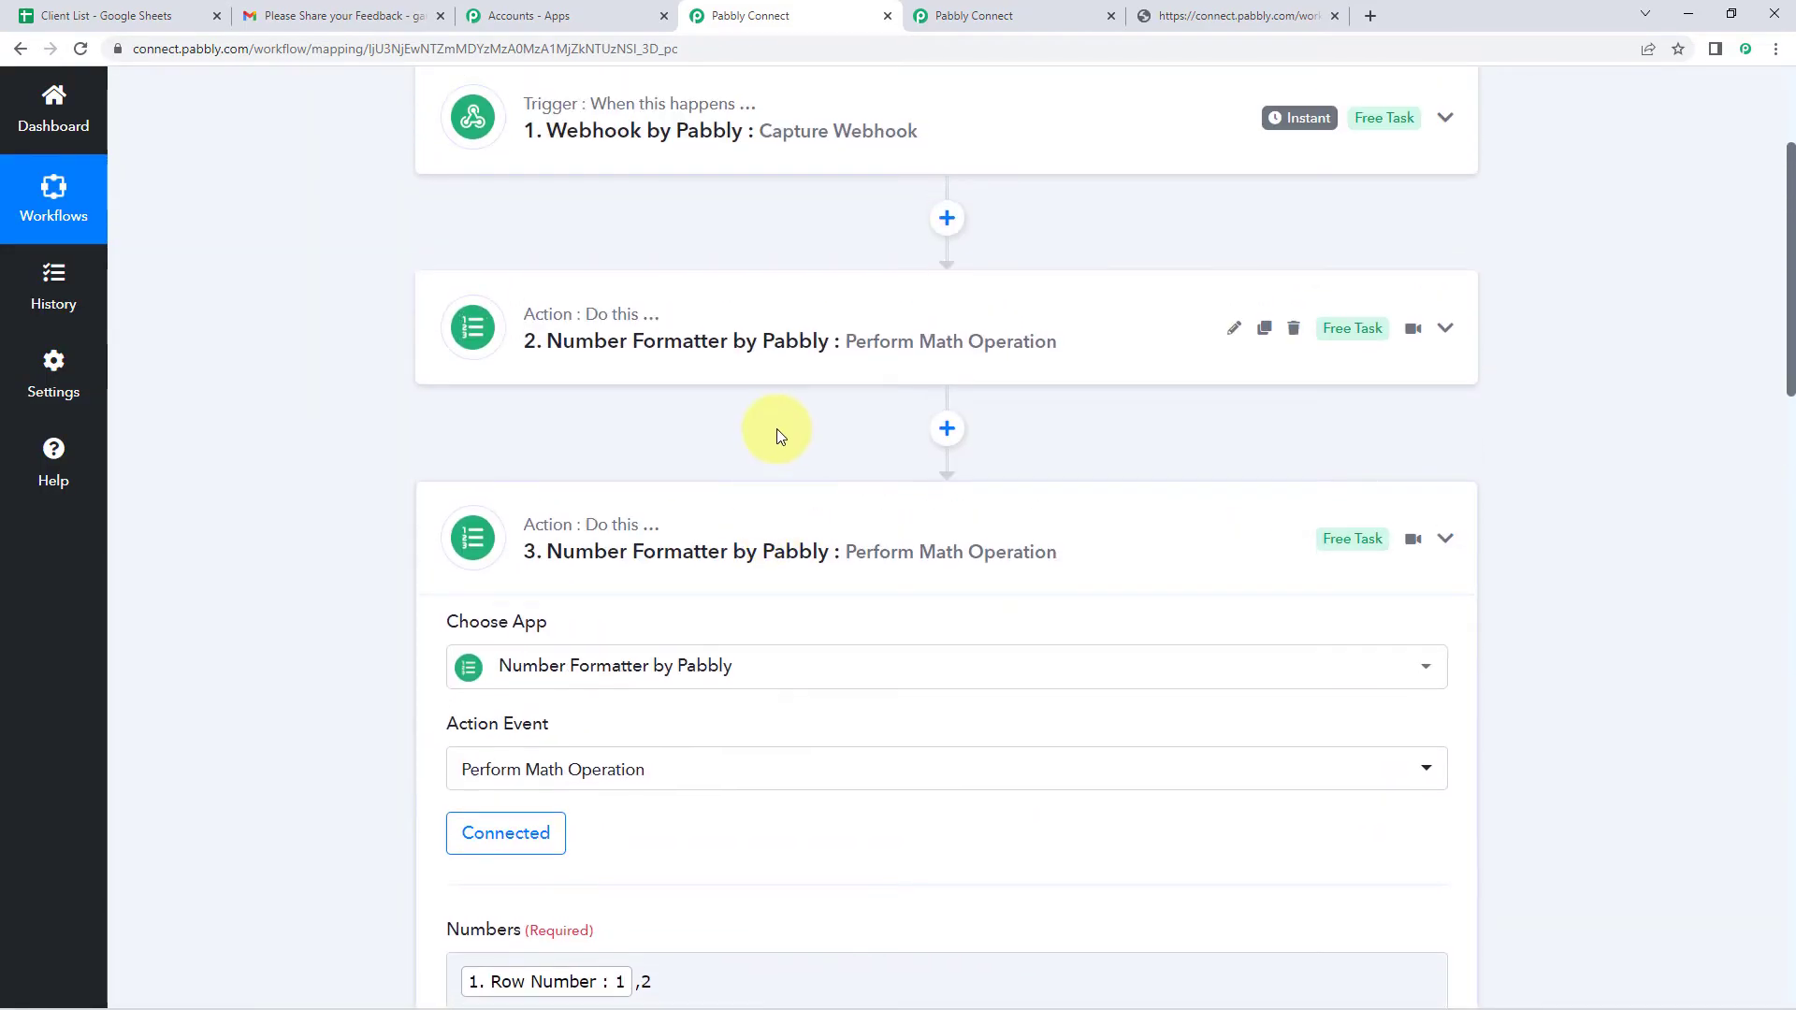
scroll(783, 429, up, 3)
click(762, 381)
scroll(379, 441, down, 3)
click(1150, 8)
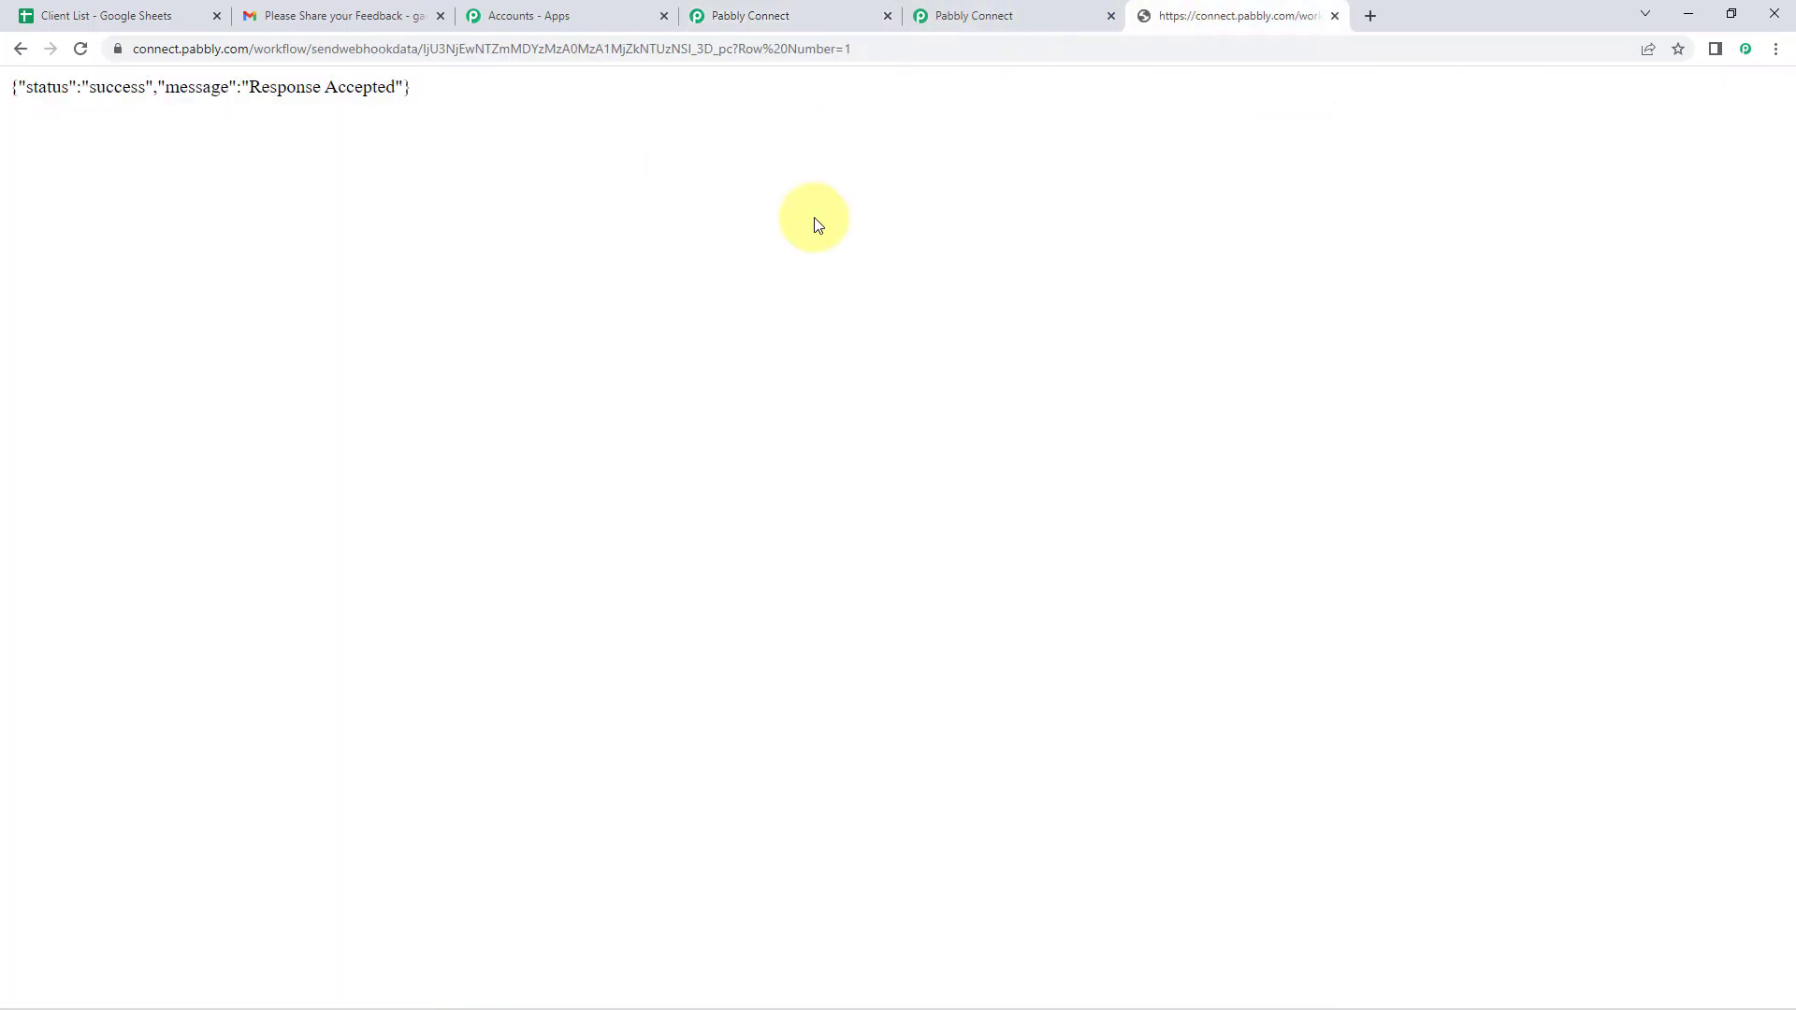
click(754, 16)
scroll(333, 334, down, 2)
click(457, 420)
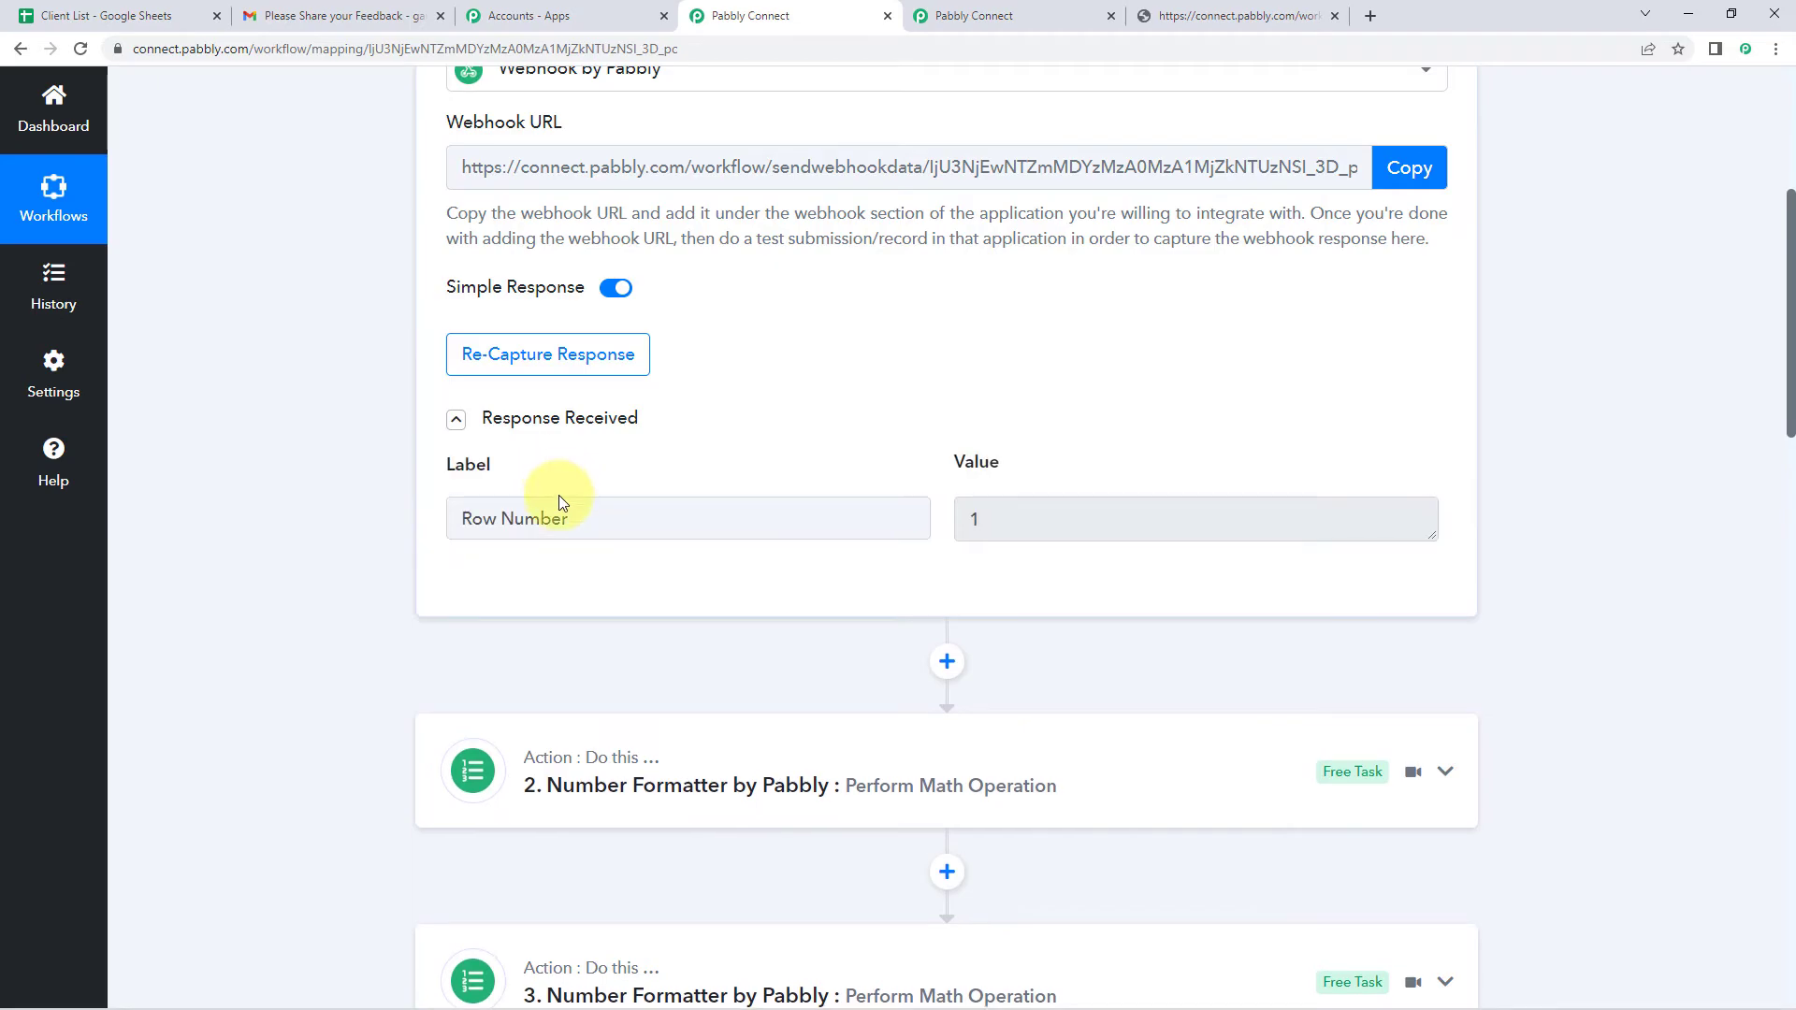
- Copy the Row Number label from the trigger's response into the Data Forwarder's label field
drag(585, 518, 421, 513)
click(636, 464)
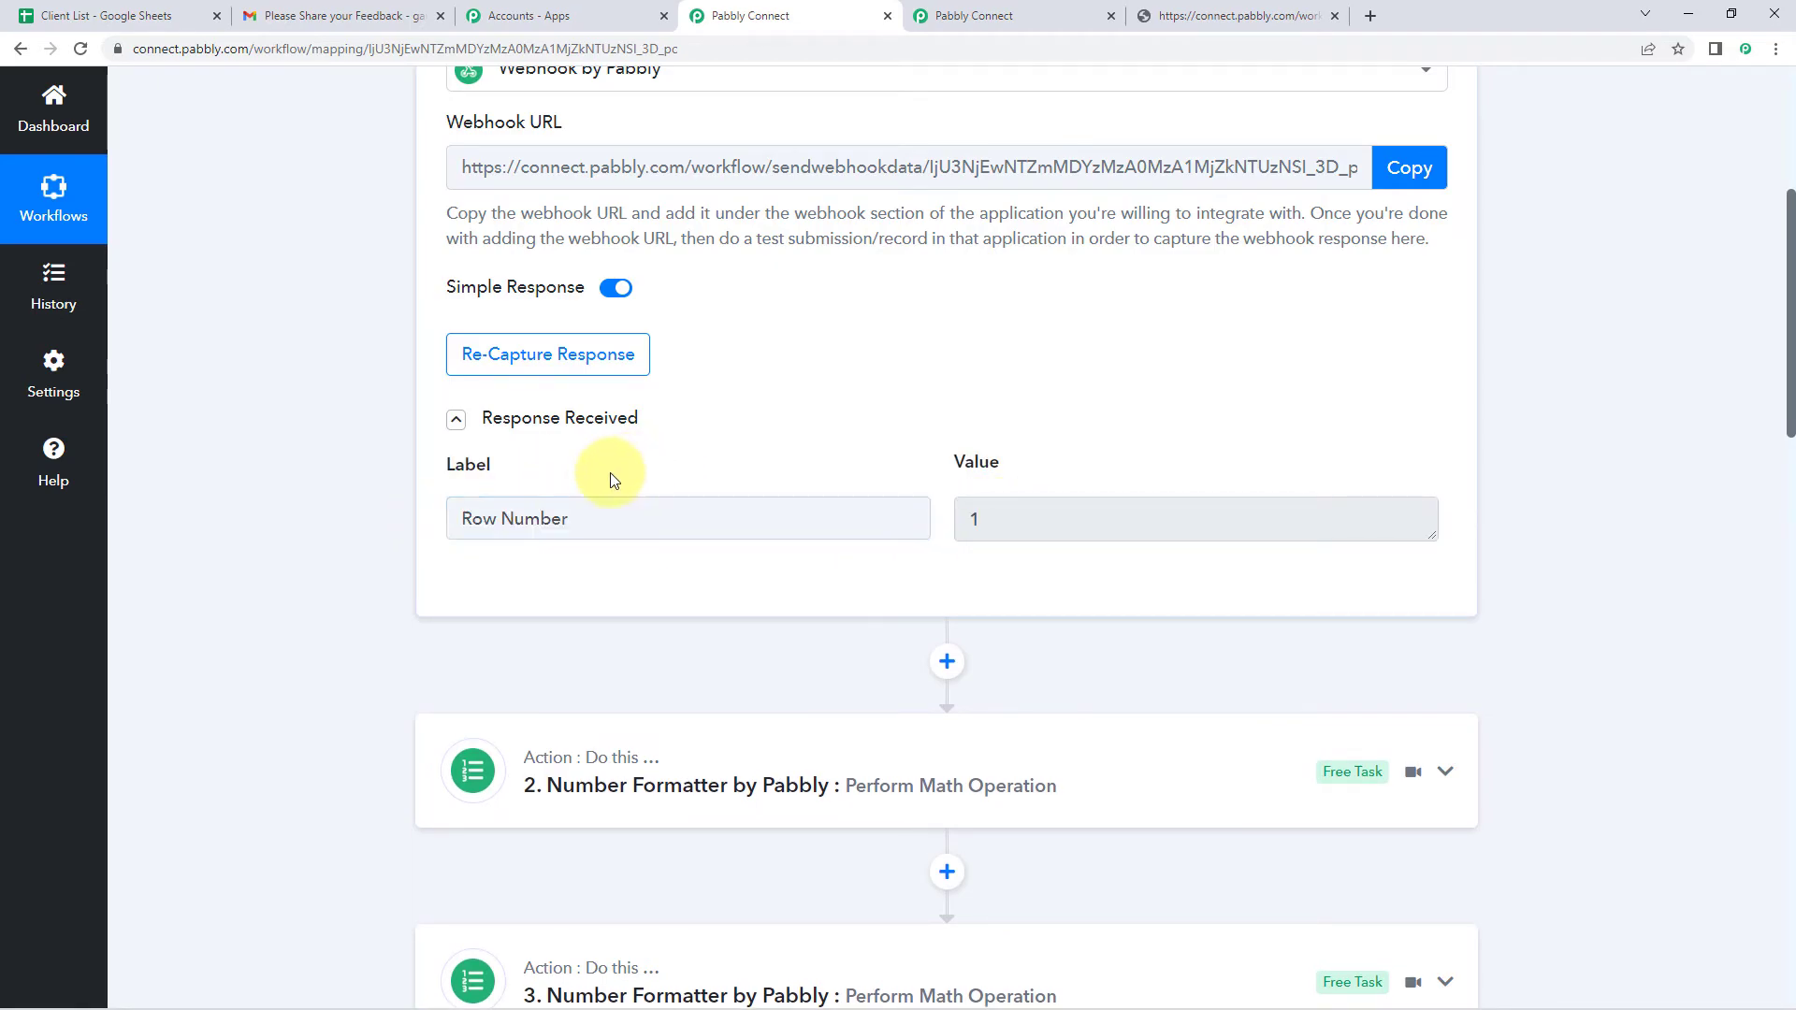
scroll(395, 522, down, 18)
scroll(393, 530, down, 3)
click(561, 365)
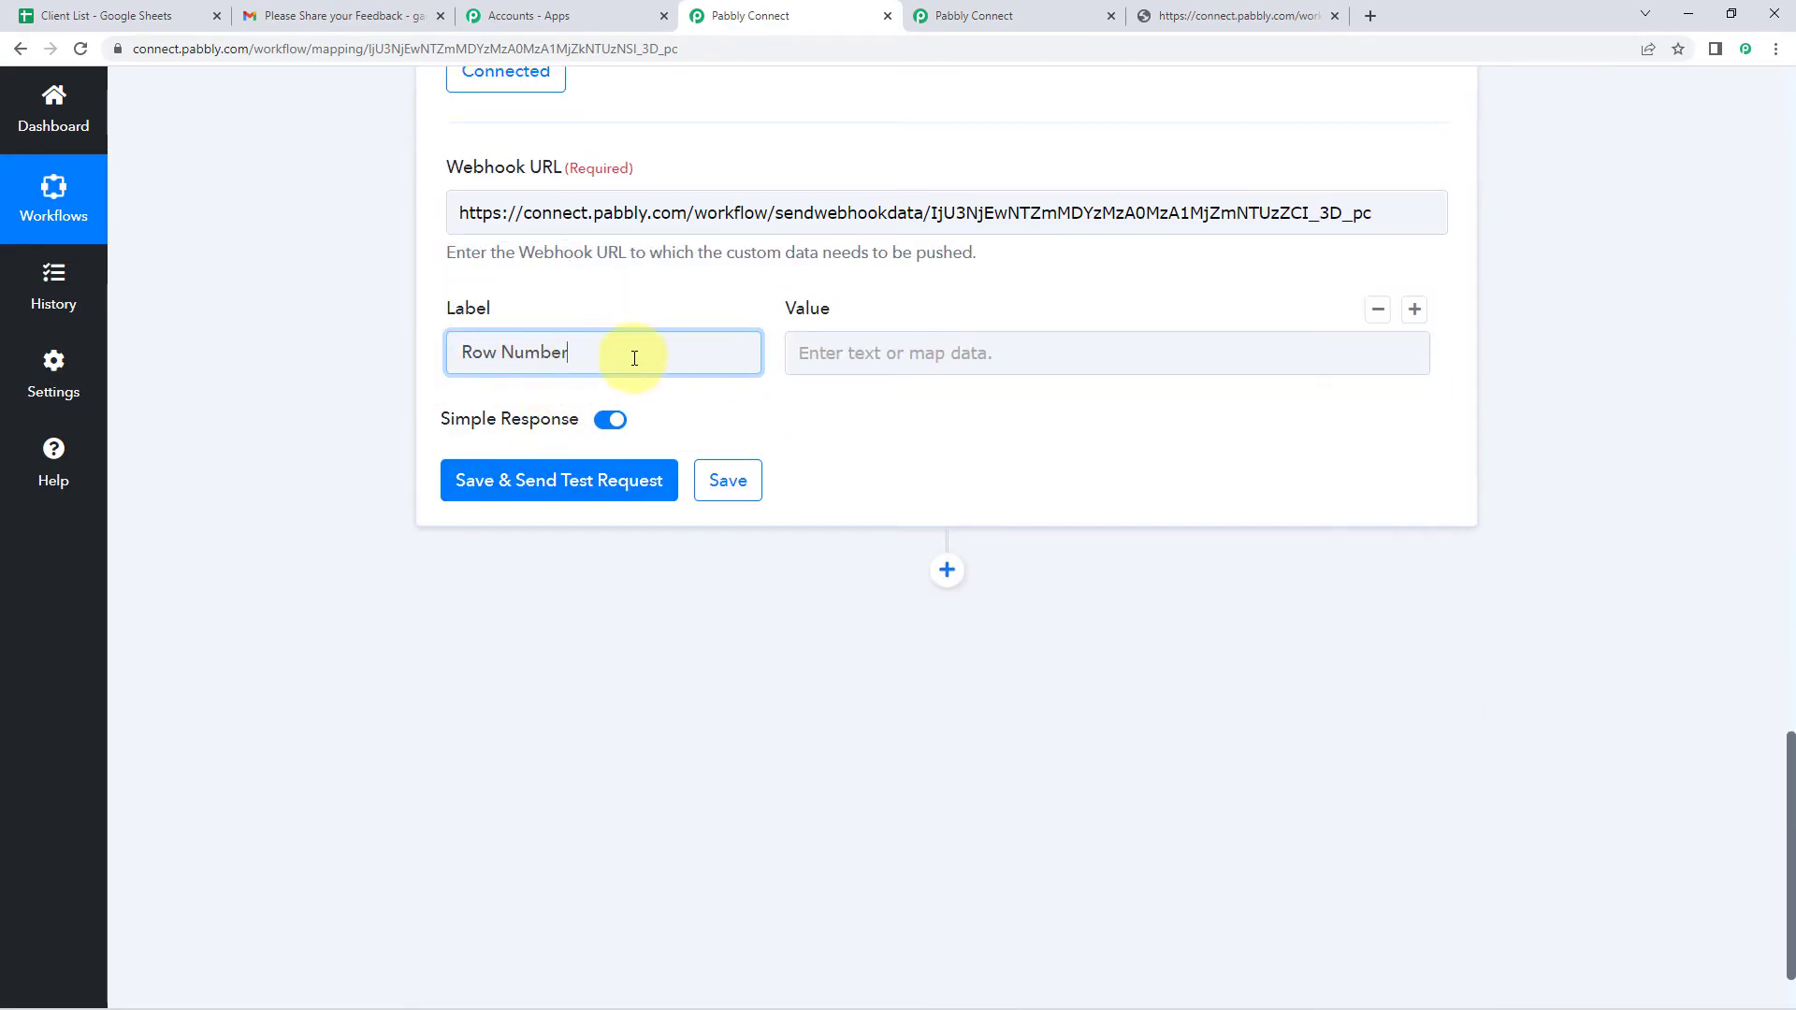
- Map the Data Forwarder's Row Number value to the Result of step 3's Number Formatter, checking row 3 in the Client List sheet
click(838, 356)
click(937, 670)
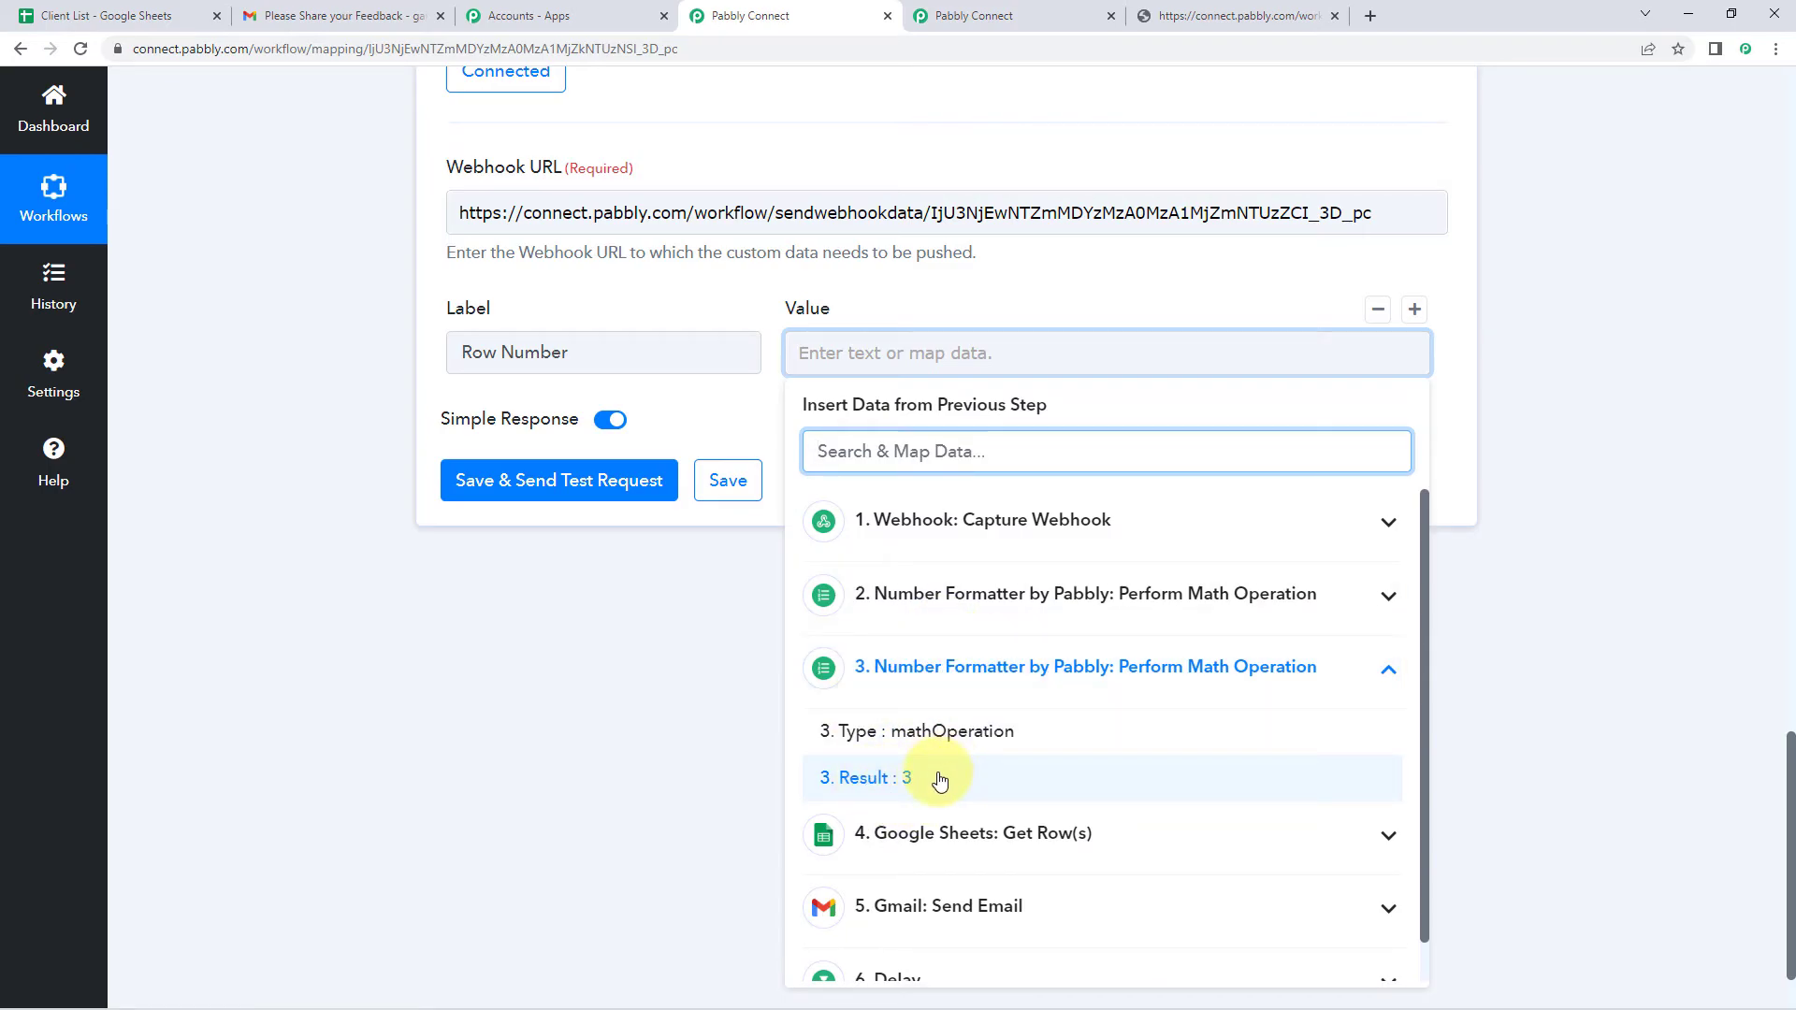
click(185, 15)
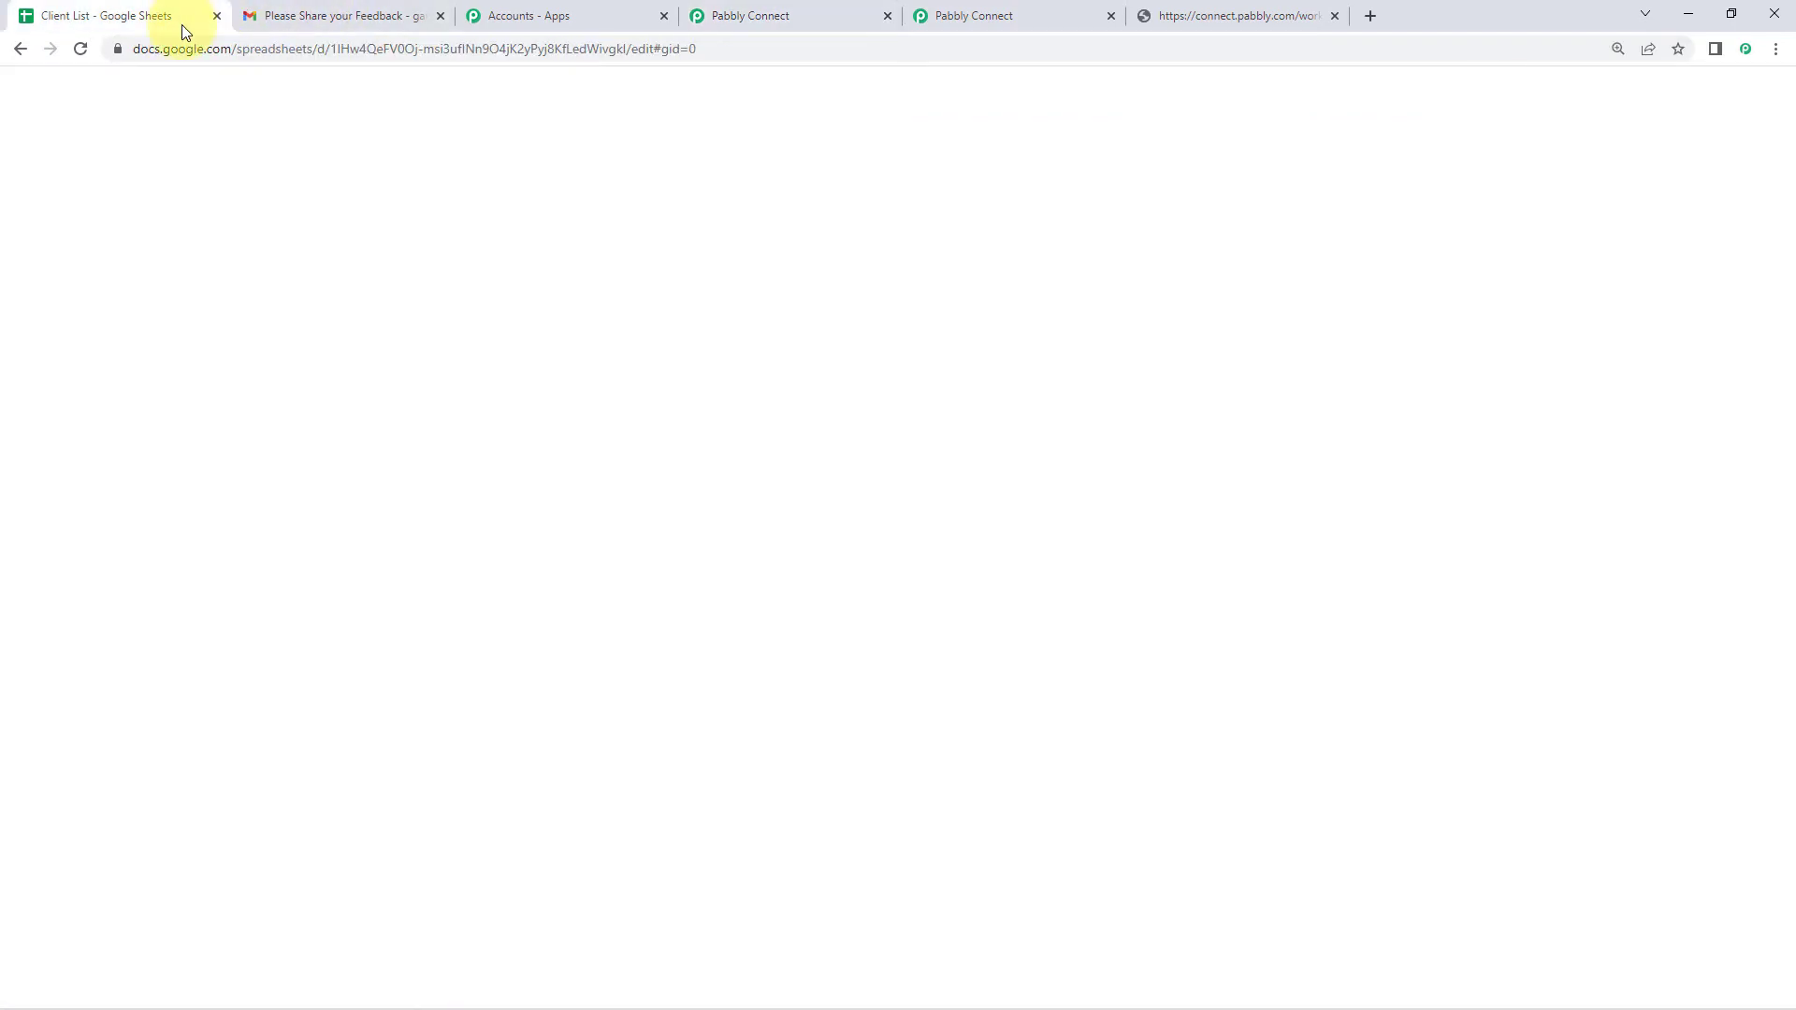
click(227, 359)
drag(132, 359, 419, 359)
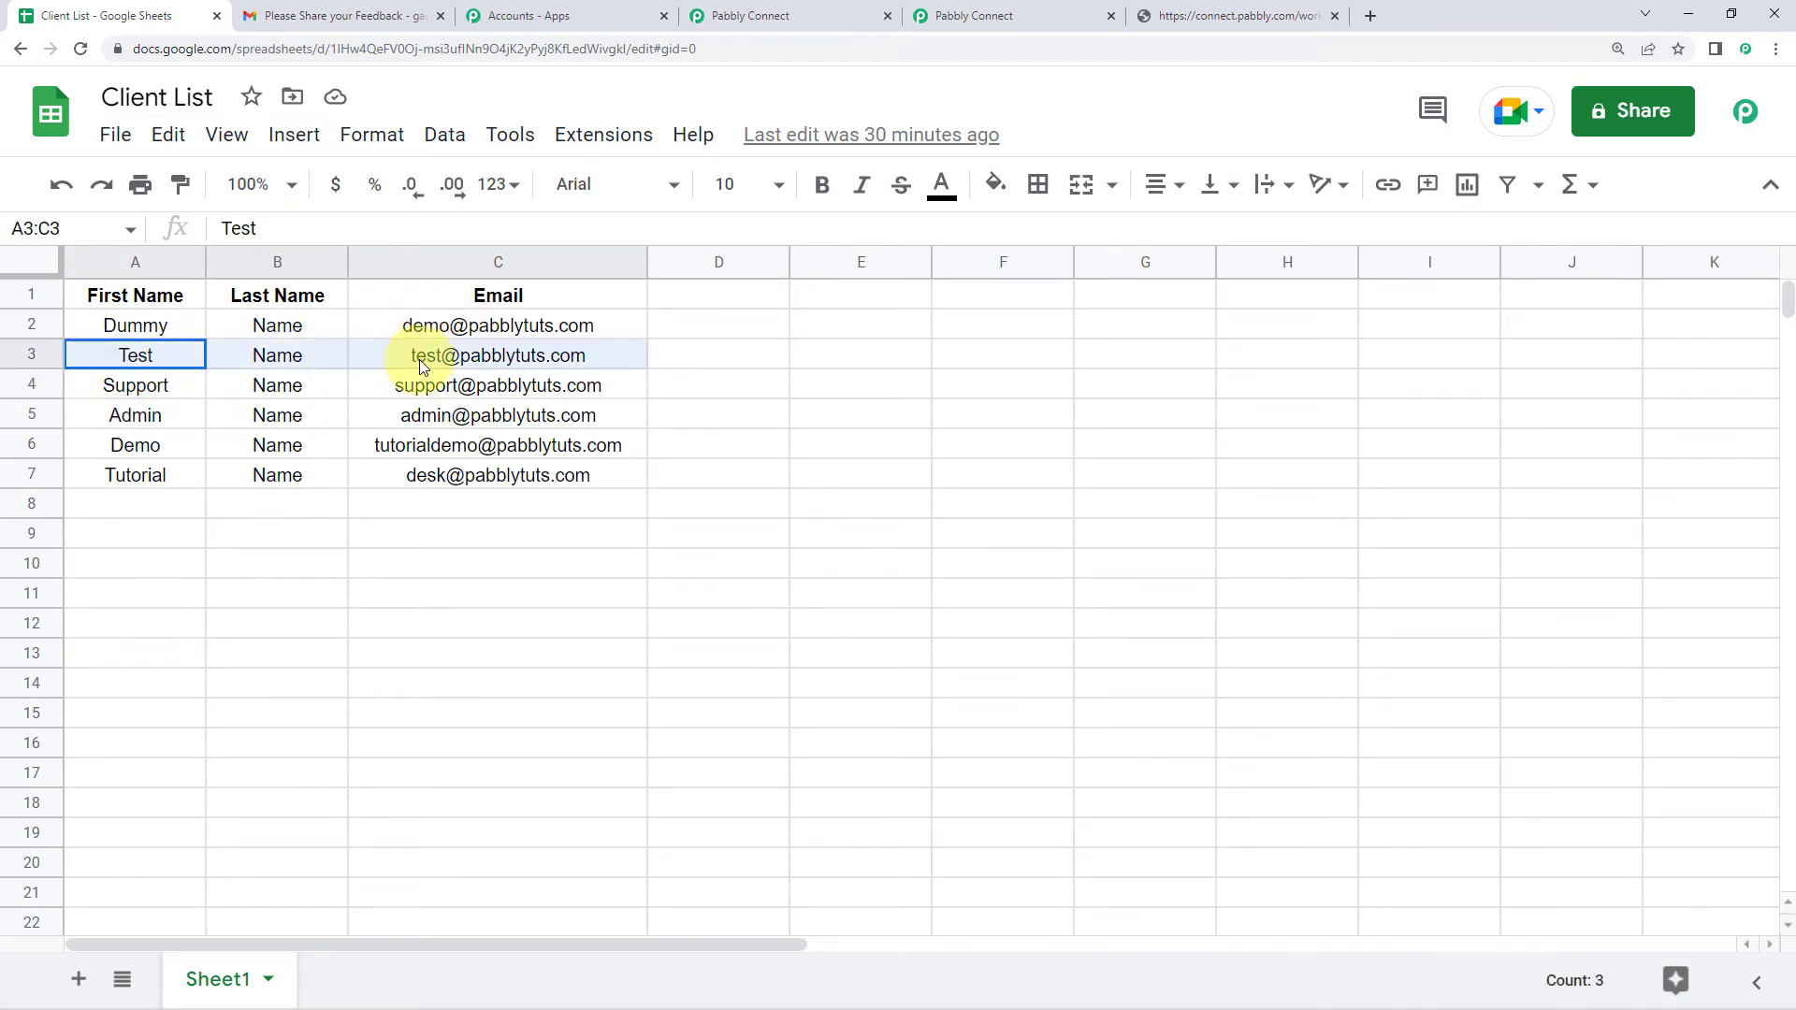
click(820, 4)
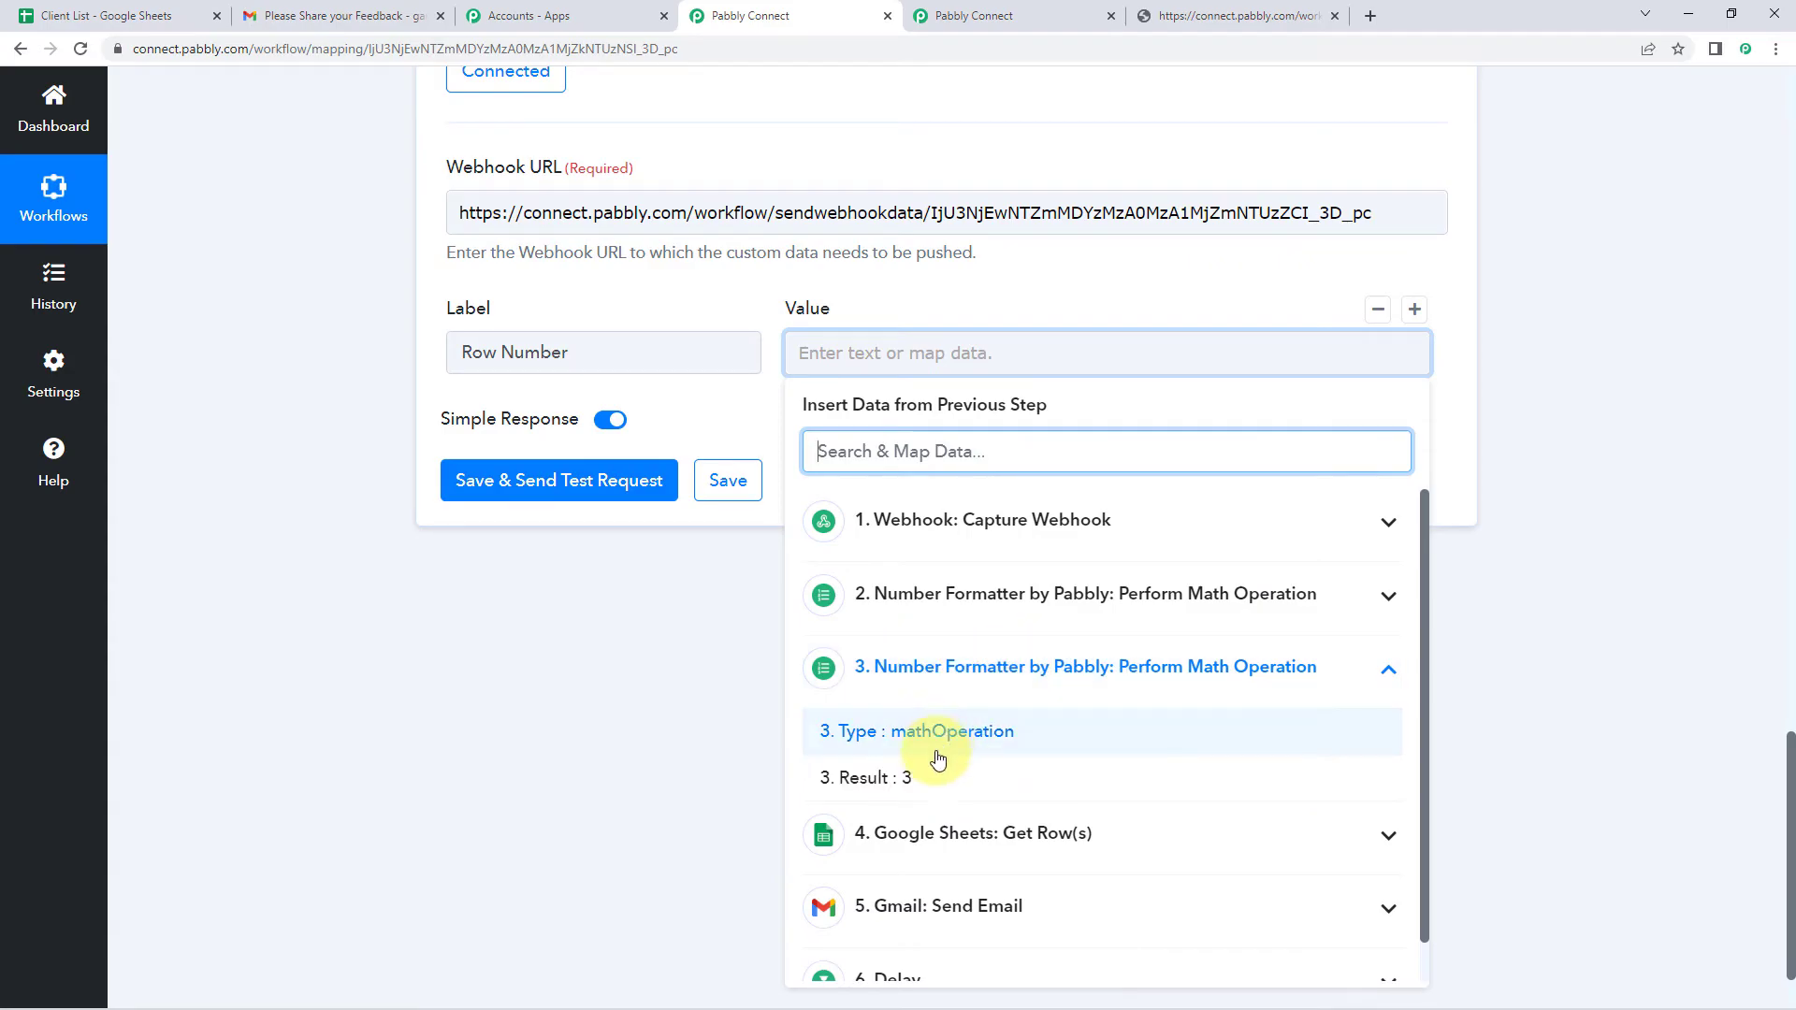
click(934, 782)
click(664, 665)
scroll(982, 522, up, 1)
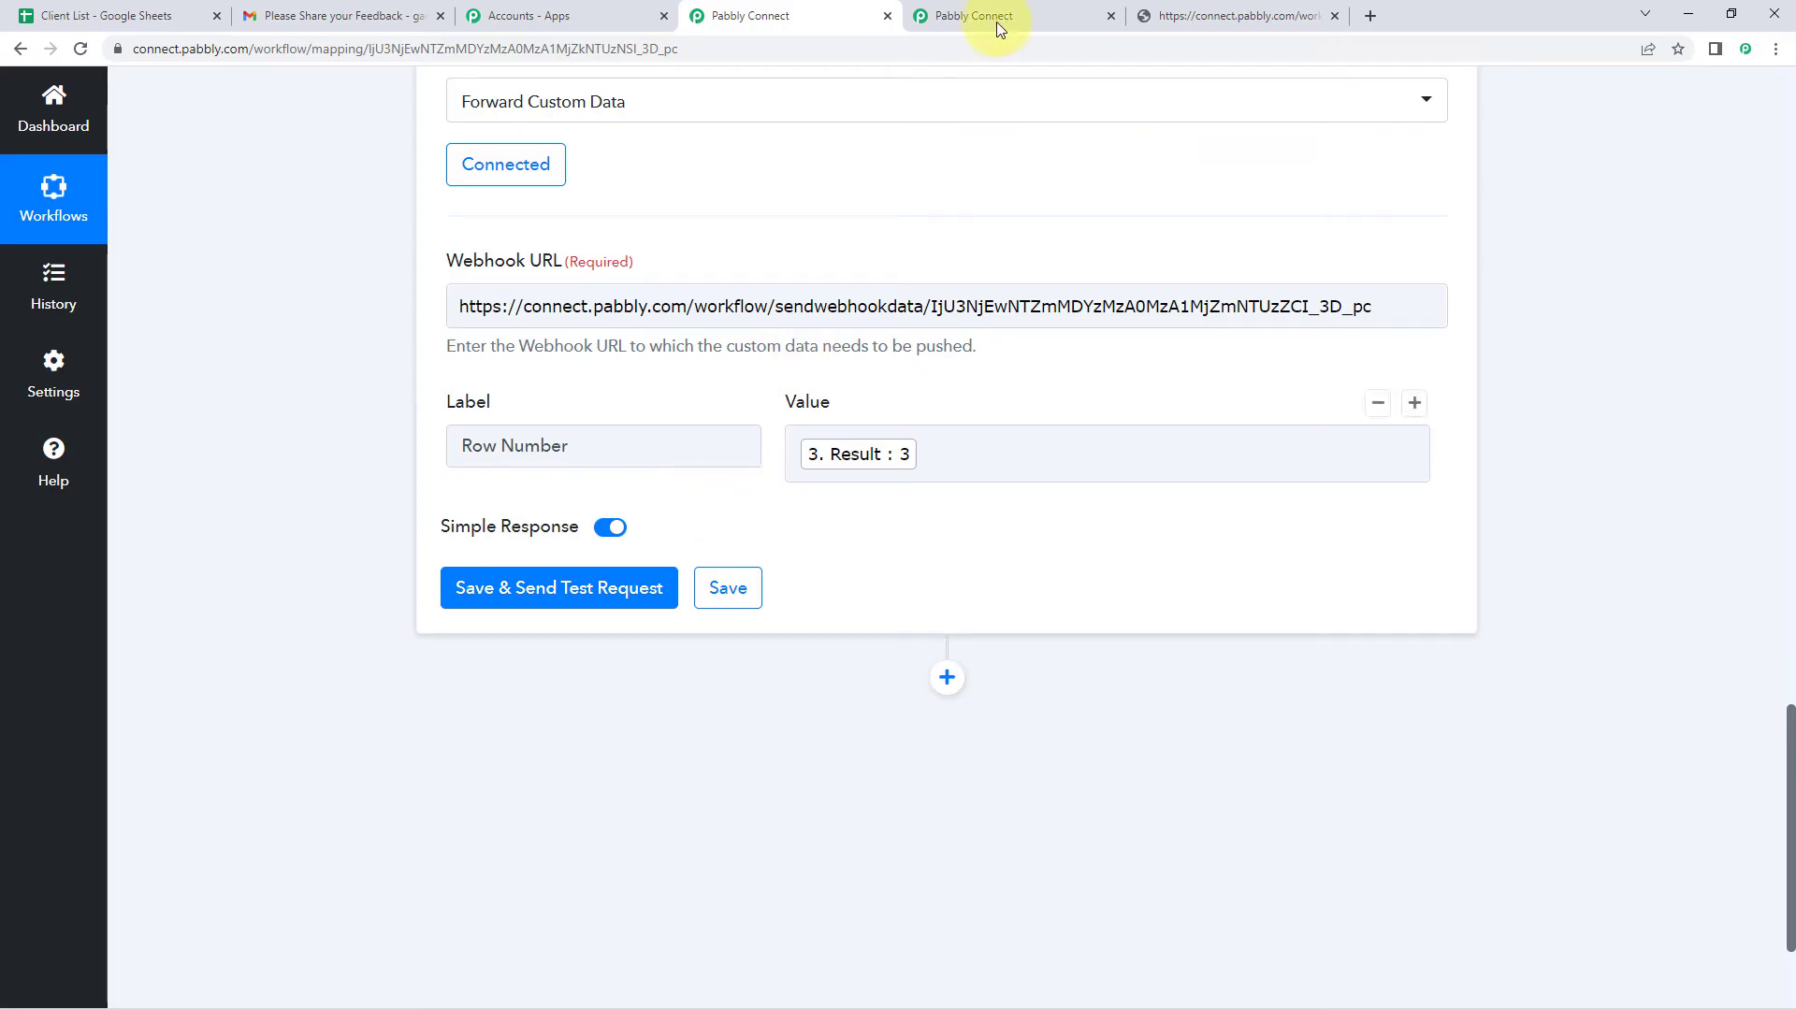
- Start re-capturing the webhook response in Workflow 2's Webhook by Pabbly trigger
click(1063, 9)
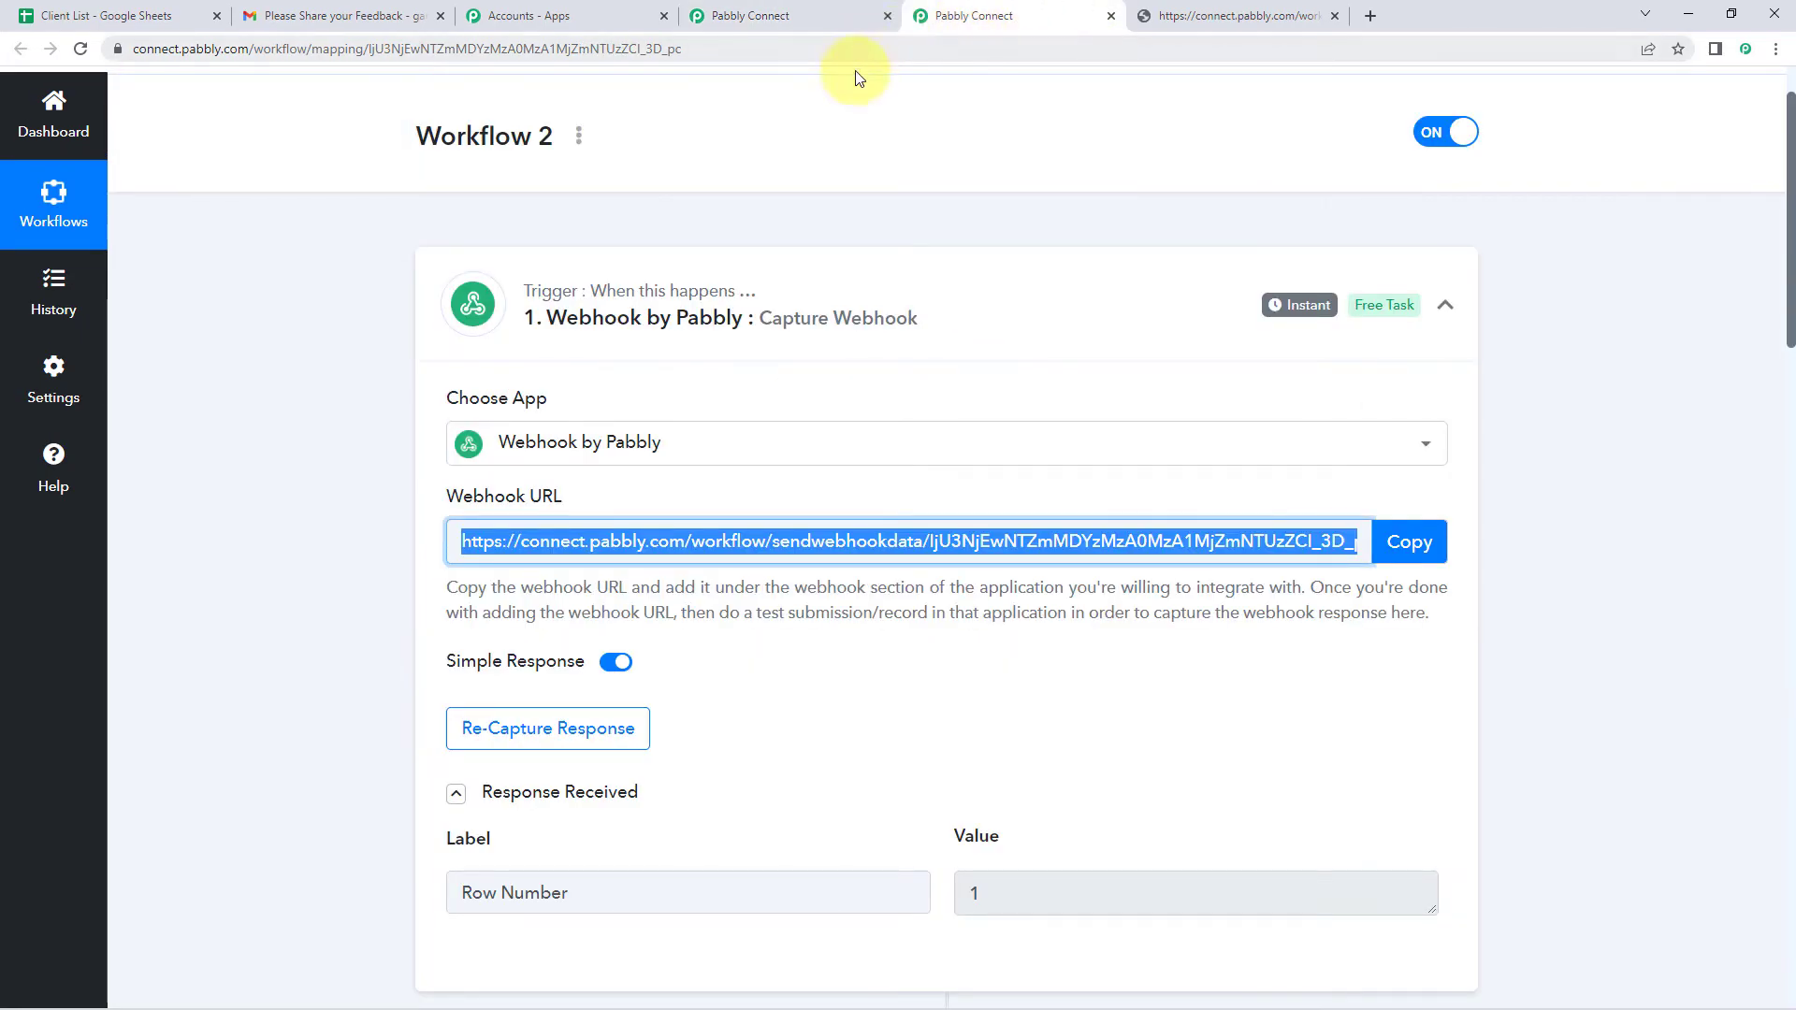
scroll(821, 140, up, 1)
scroll(930, 323, down, 4)
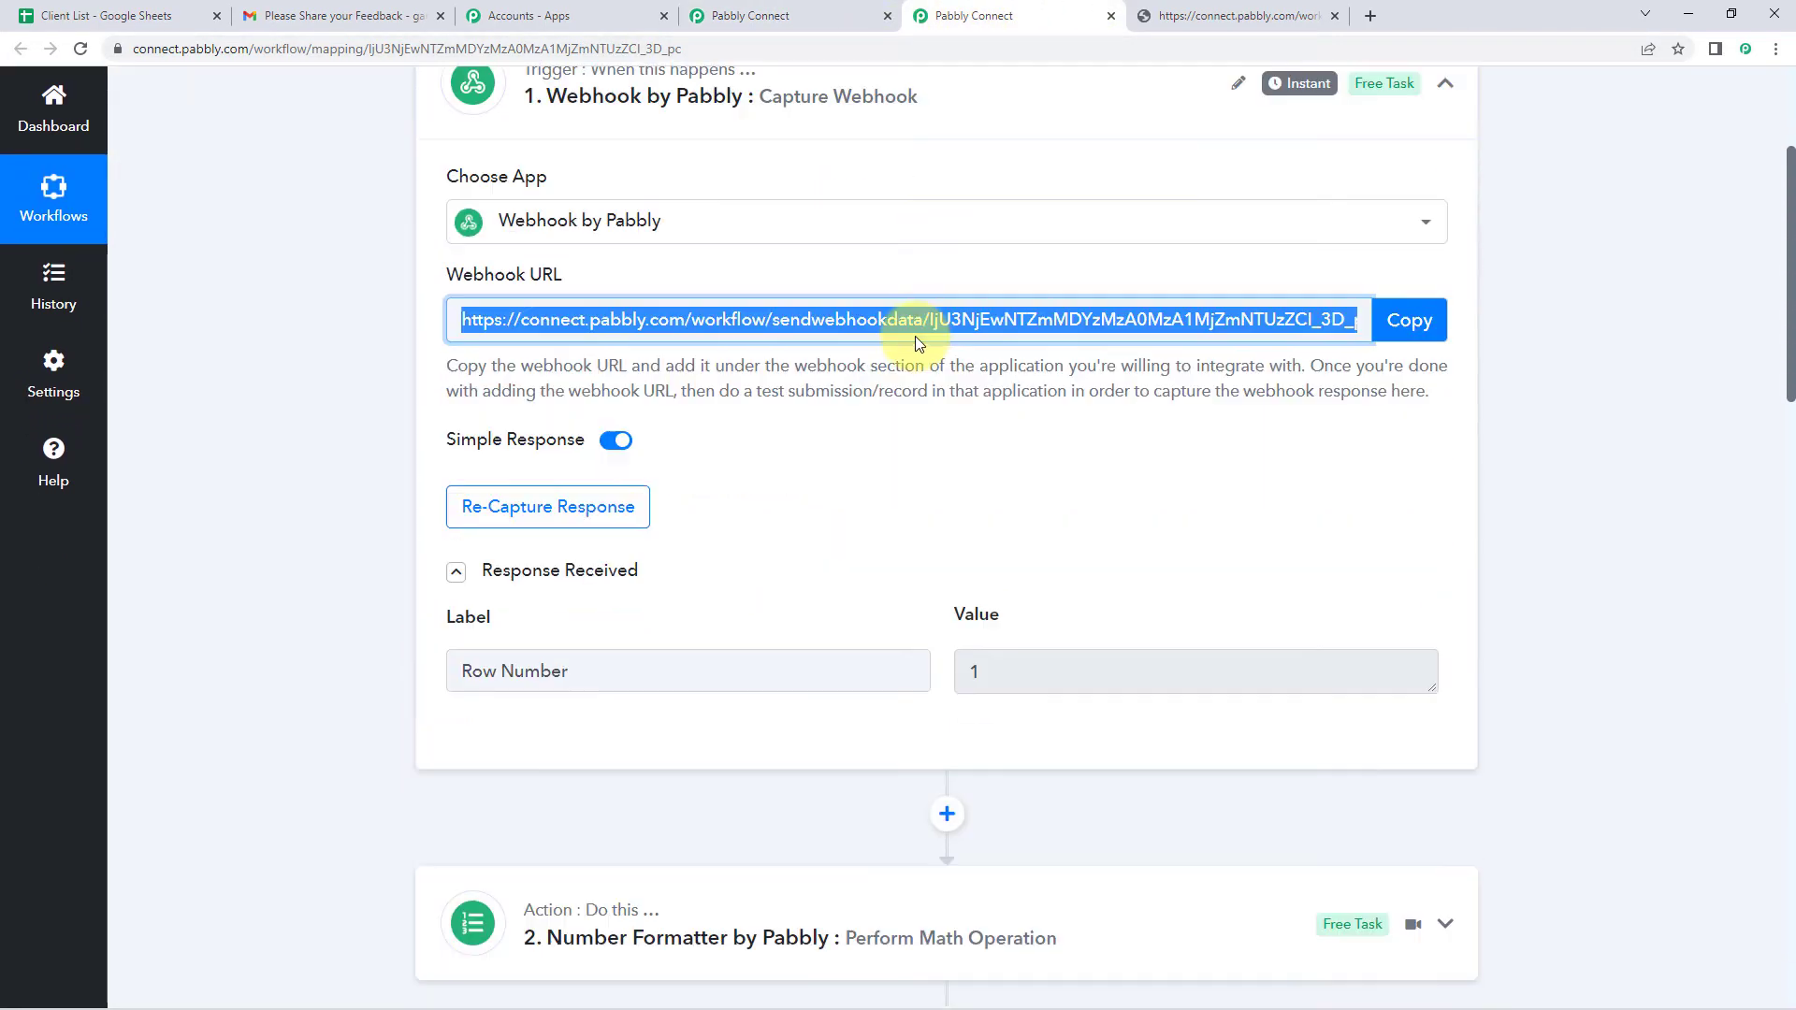
click(618, 448)
click(831, 657)
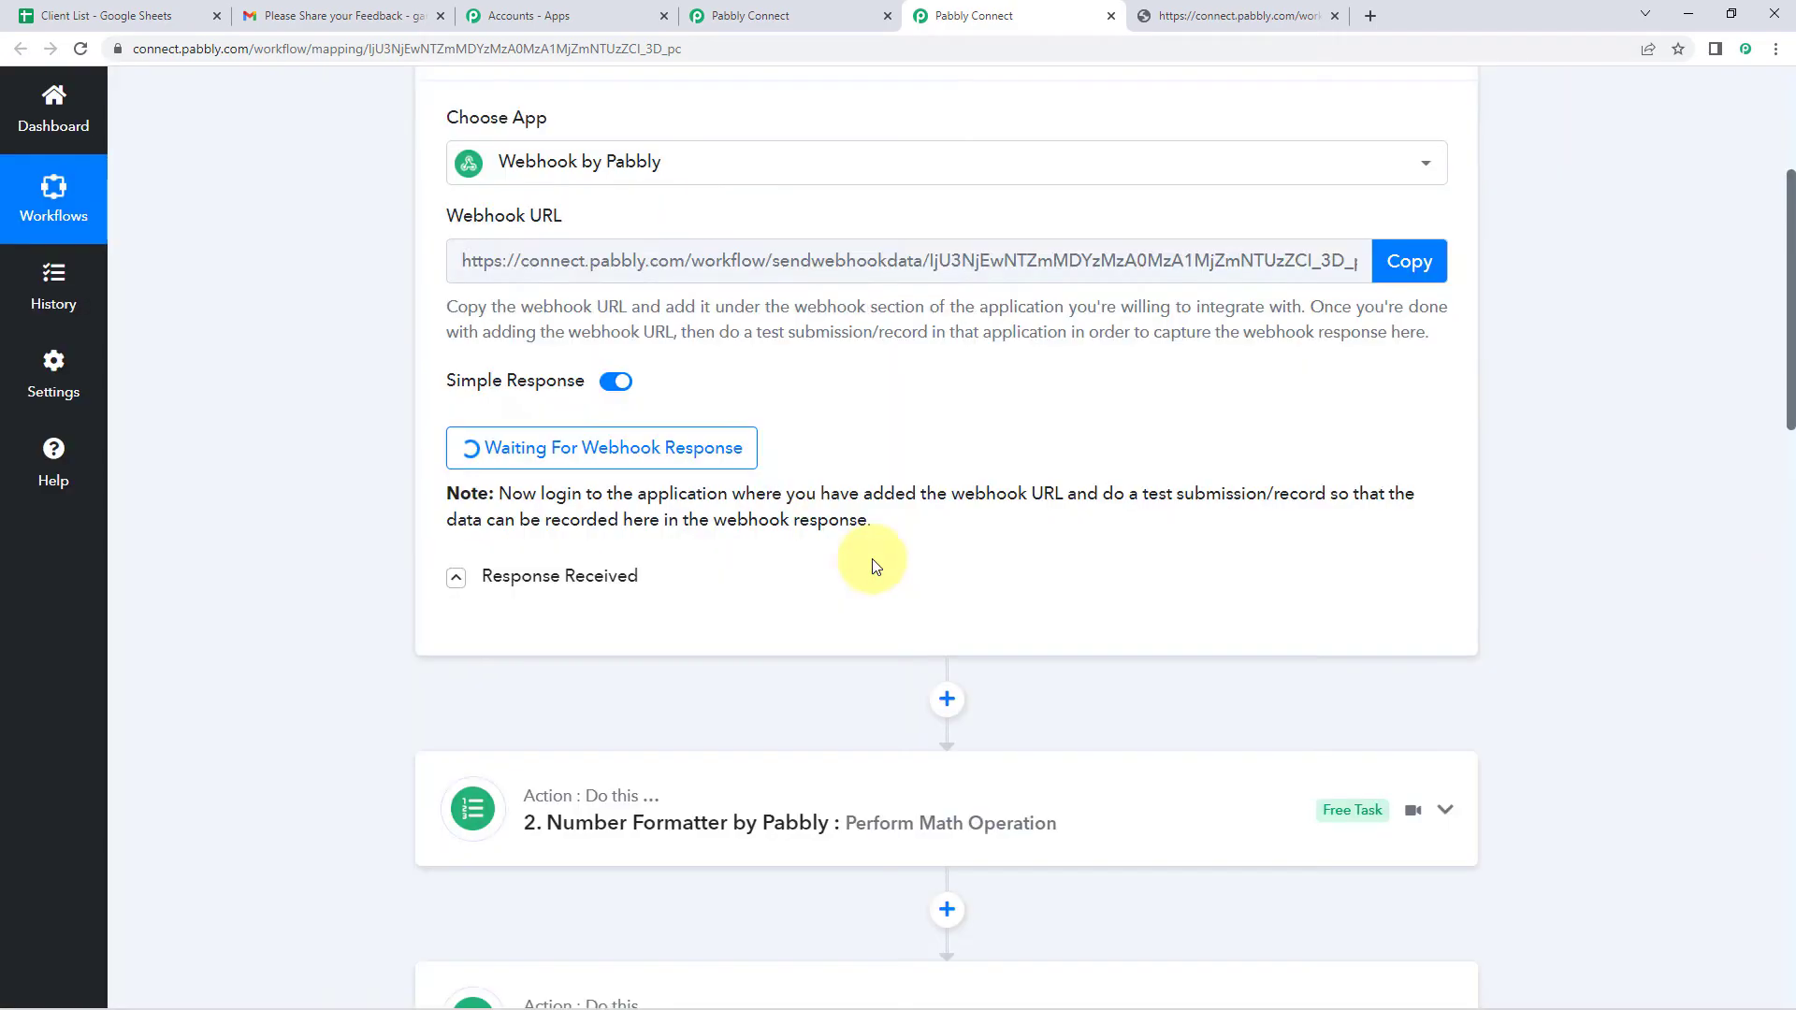
click(920, 362)
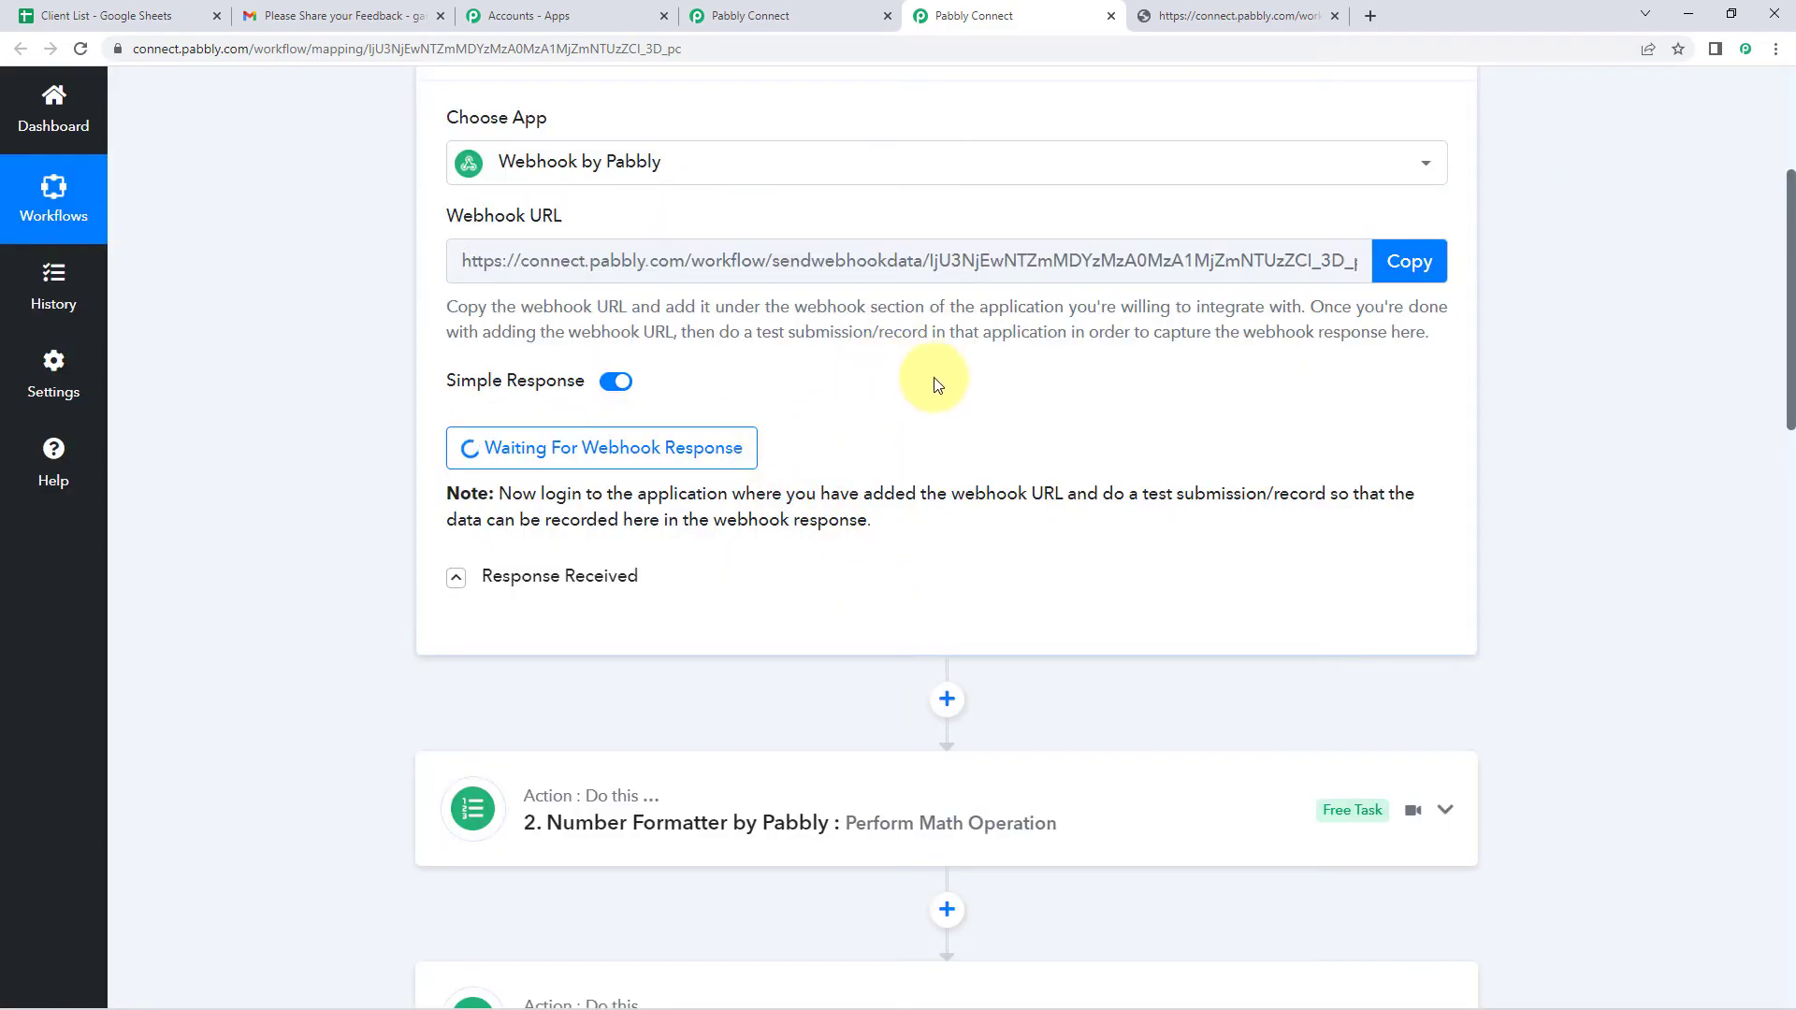
- Save Workflow 1's Data Forwarder action with a test request and check the response message
click(831, 9)
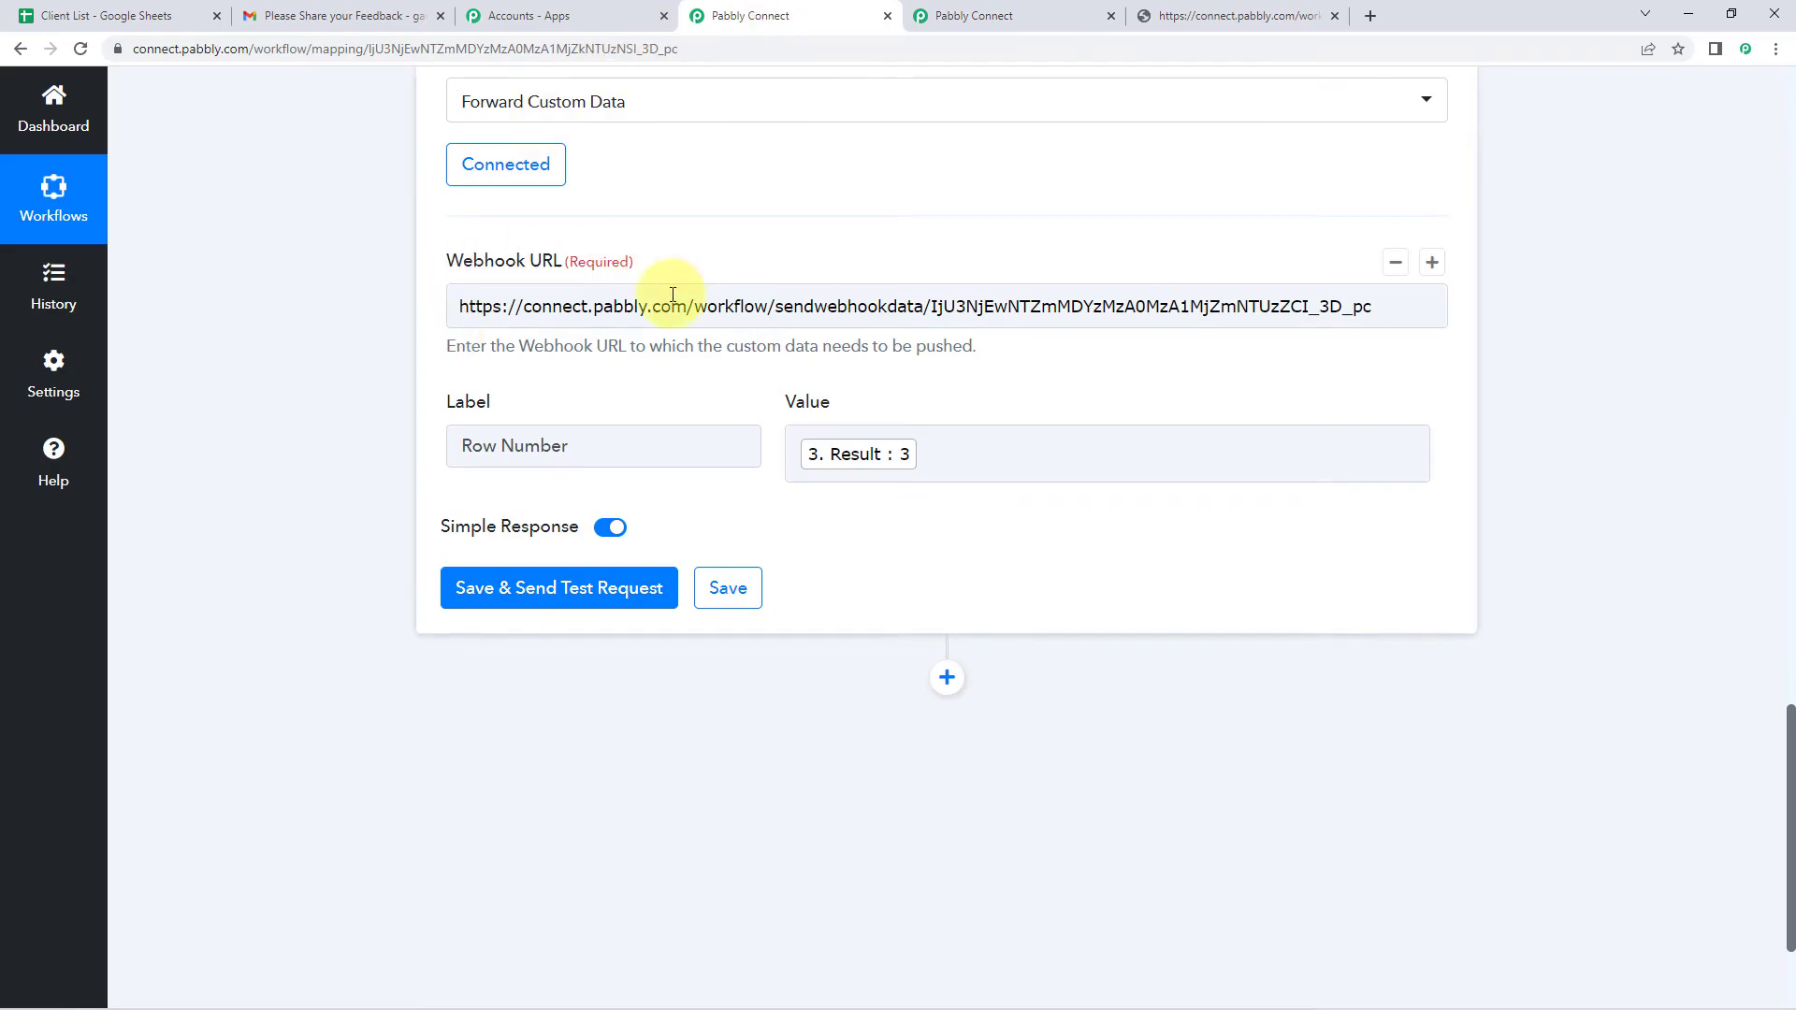
click(553, 591)
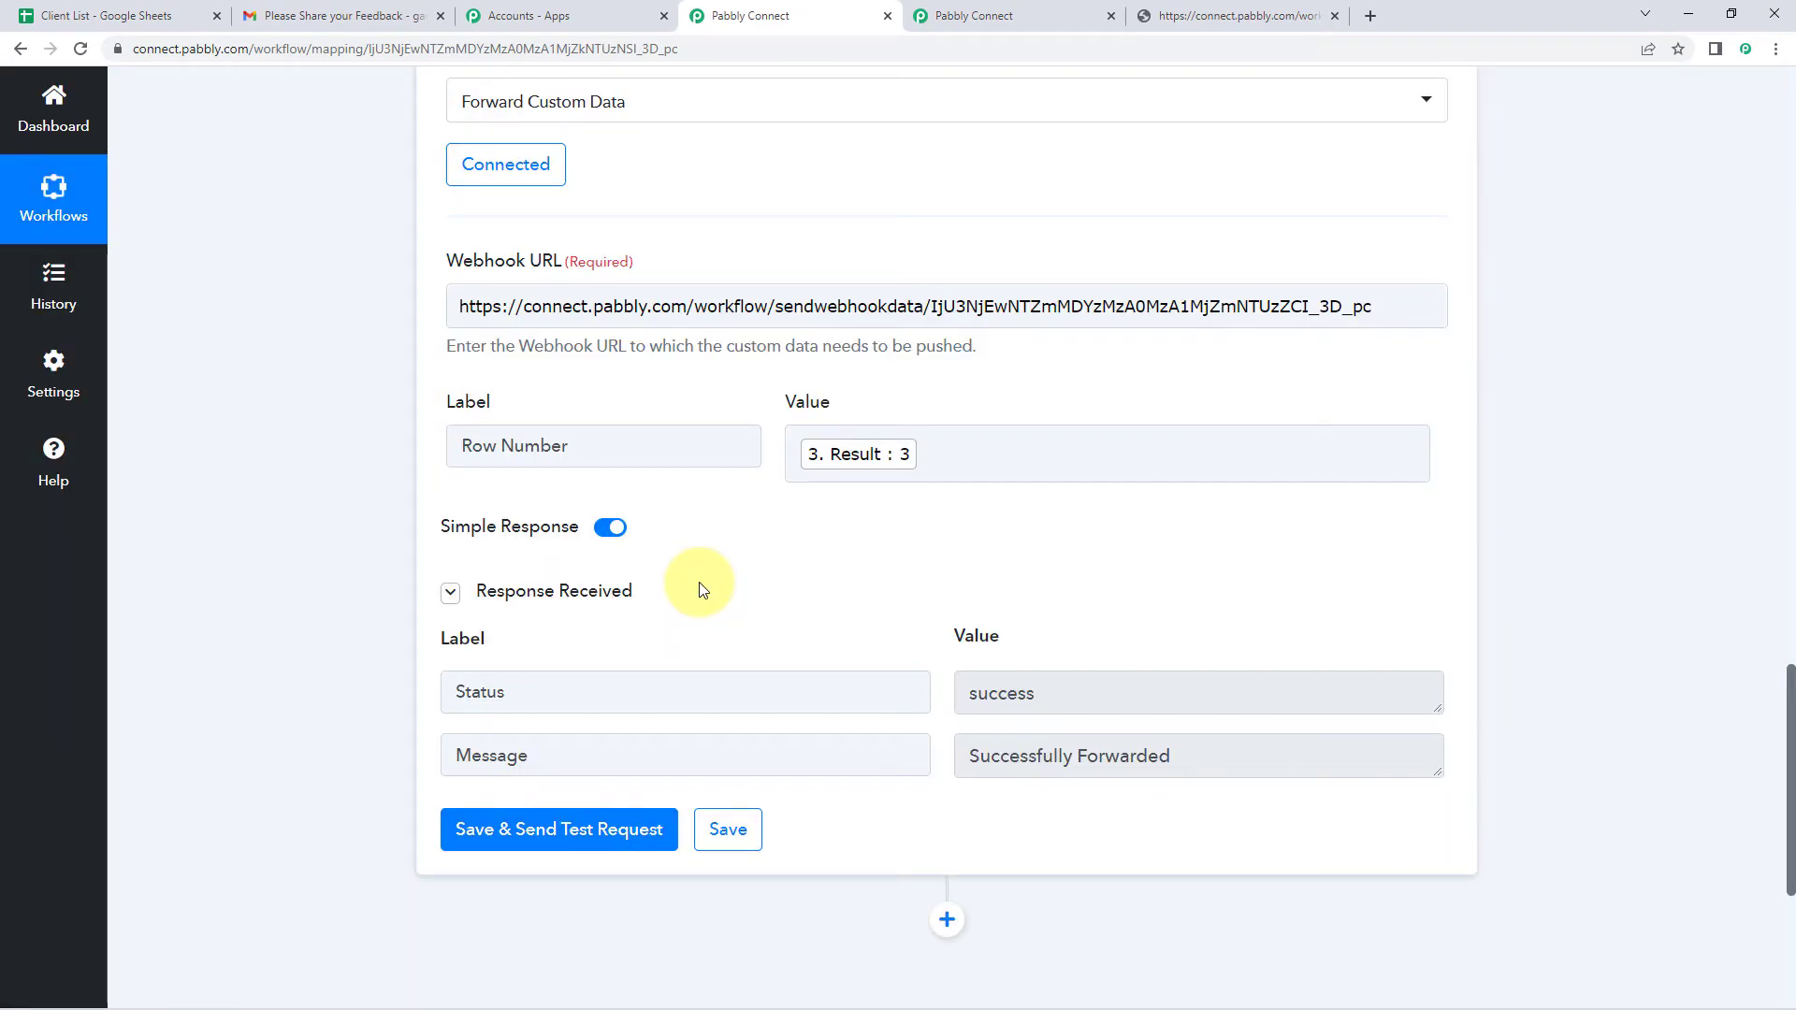
scroll(696, 582, down, 1)
click(1150, 666)
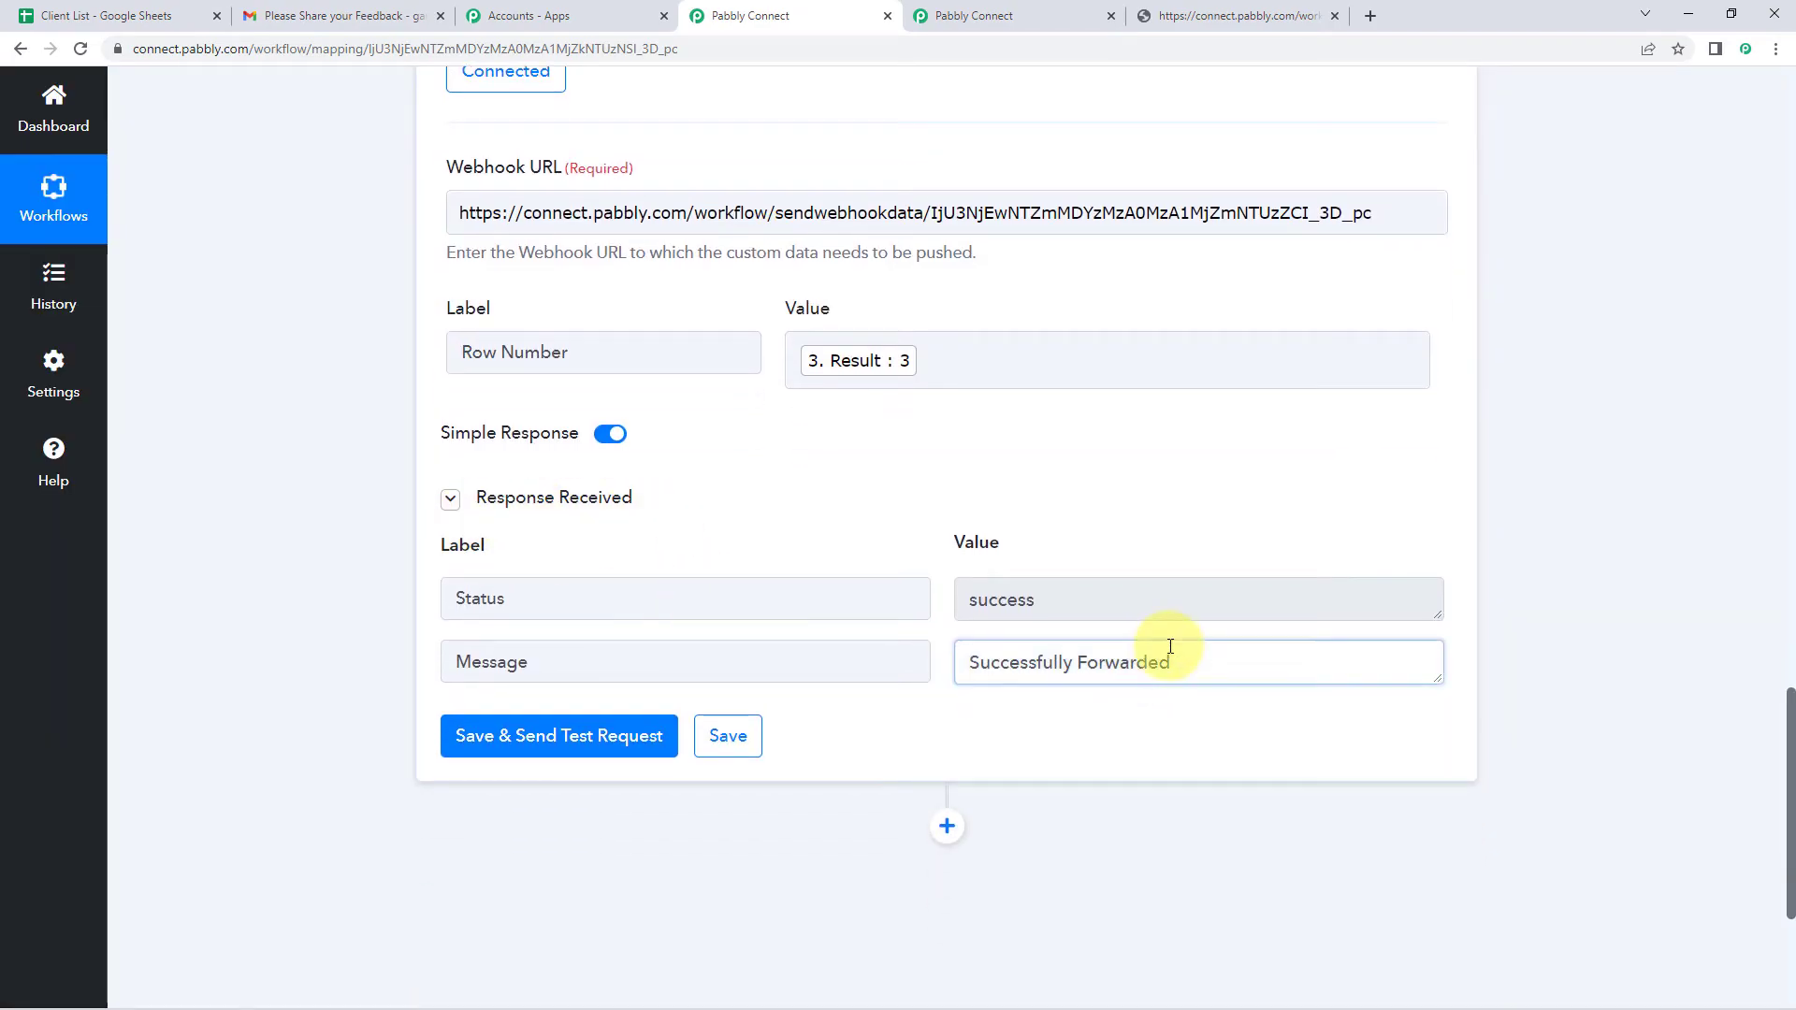
drag(1203, 657, 963, 680)
click(942, 585)
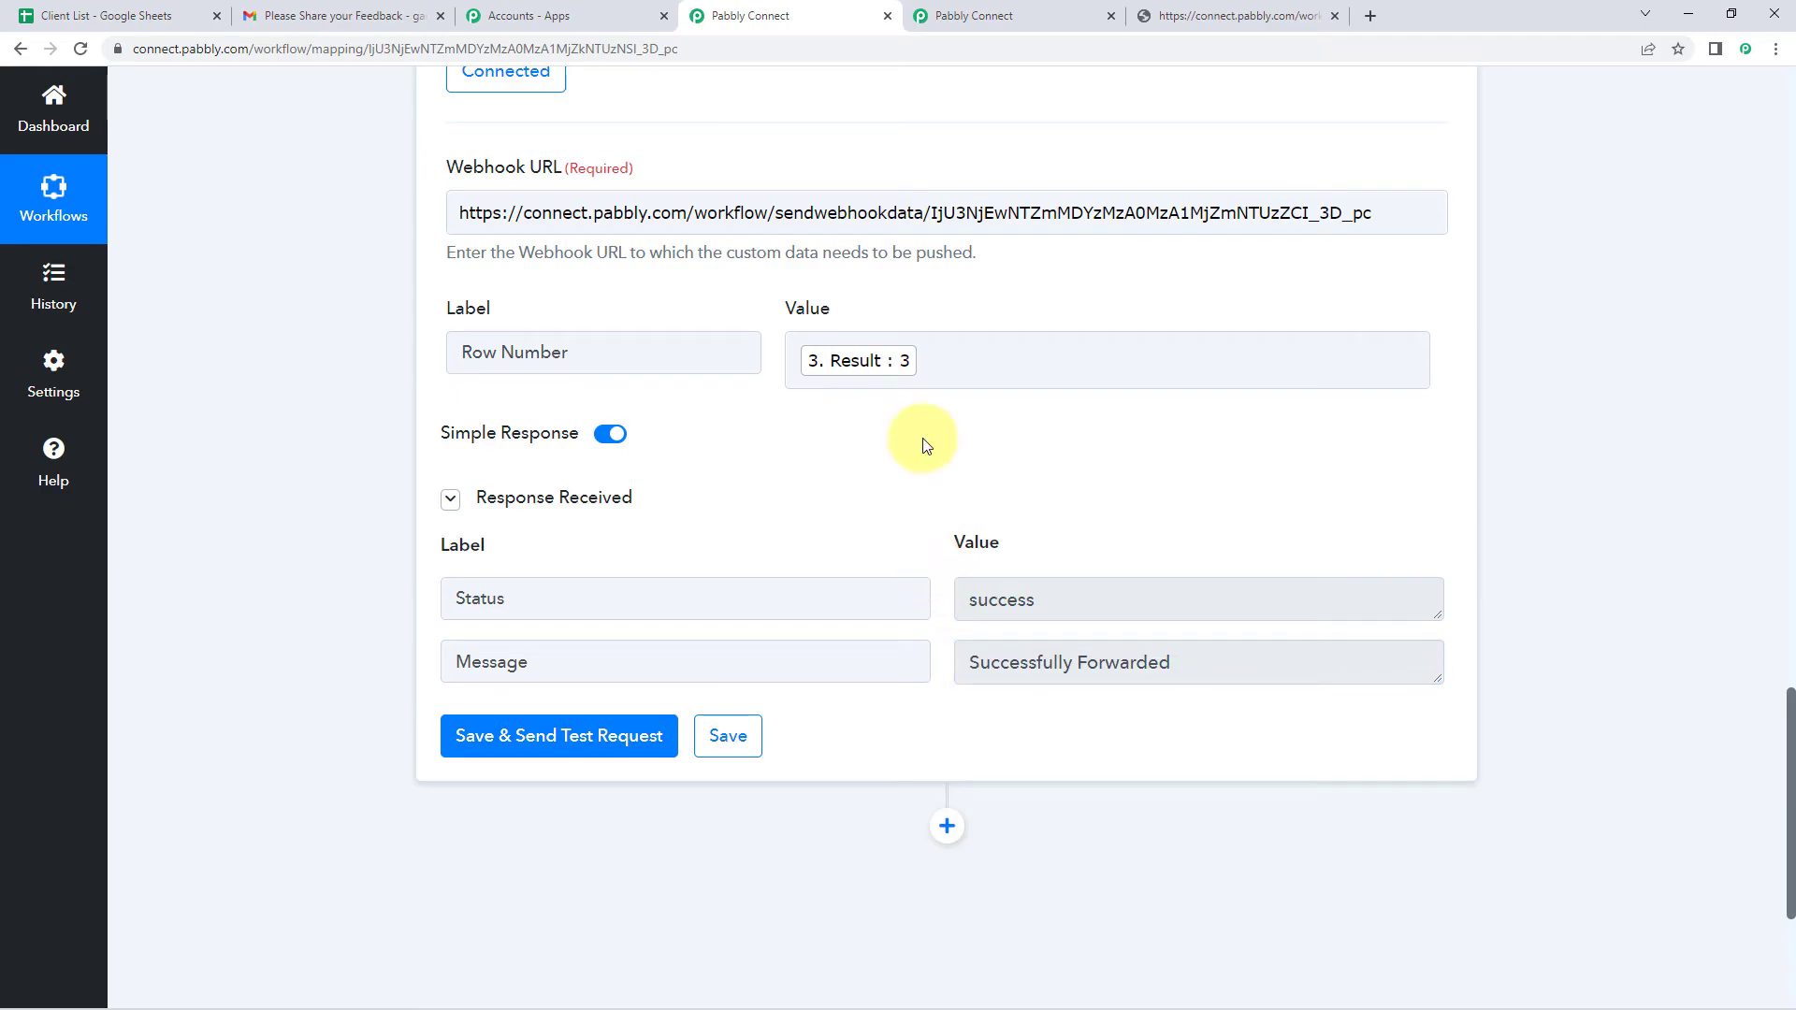
- Examine the Row Number response captured by Workflow 2's Webhook trigger
click(1009, 8)
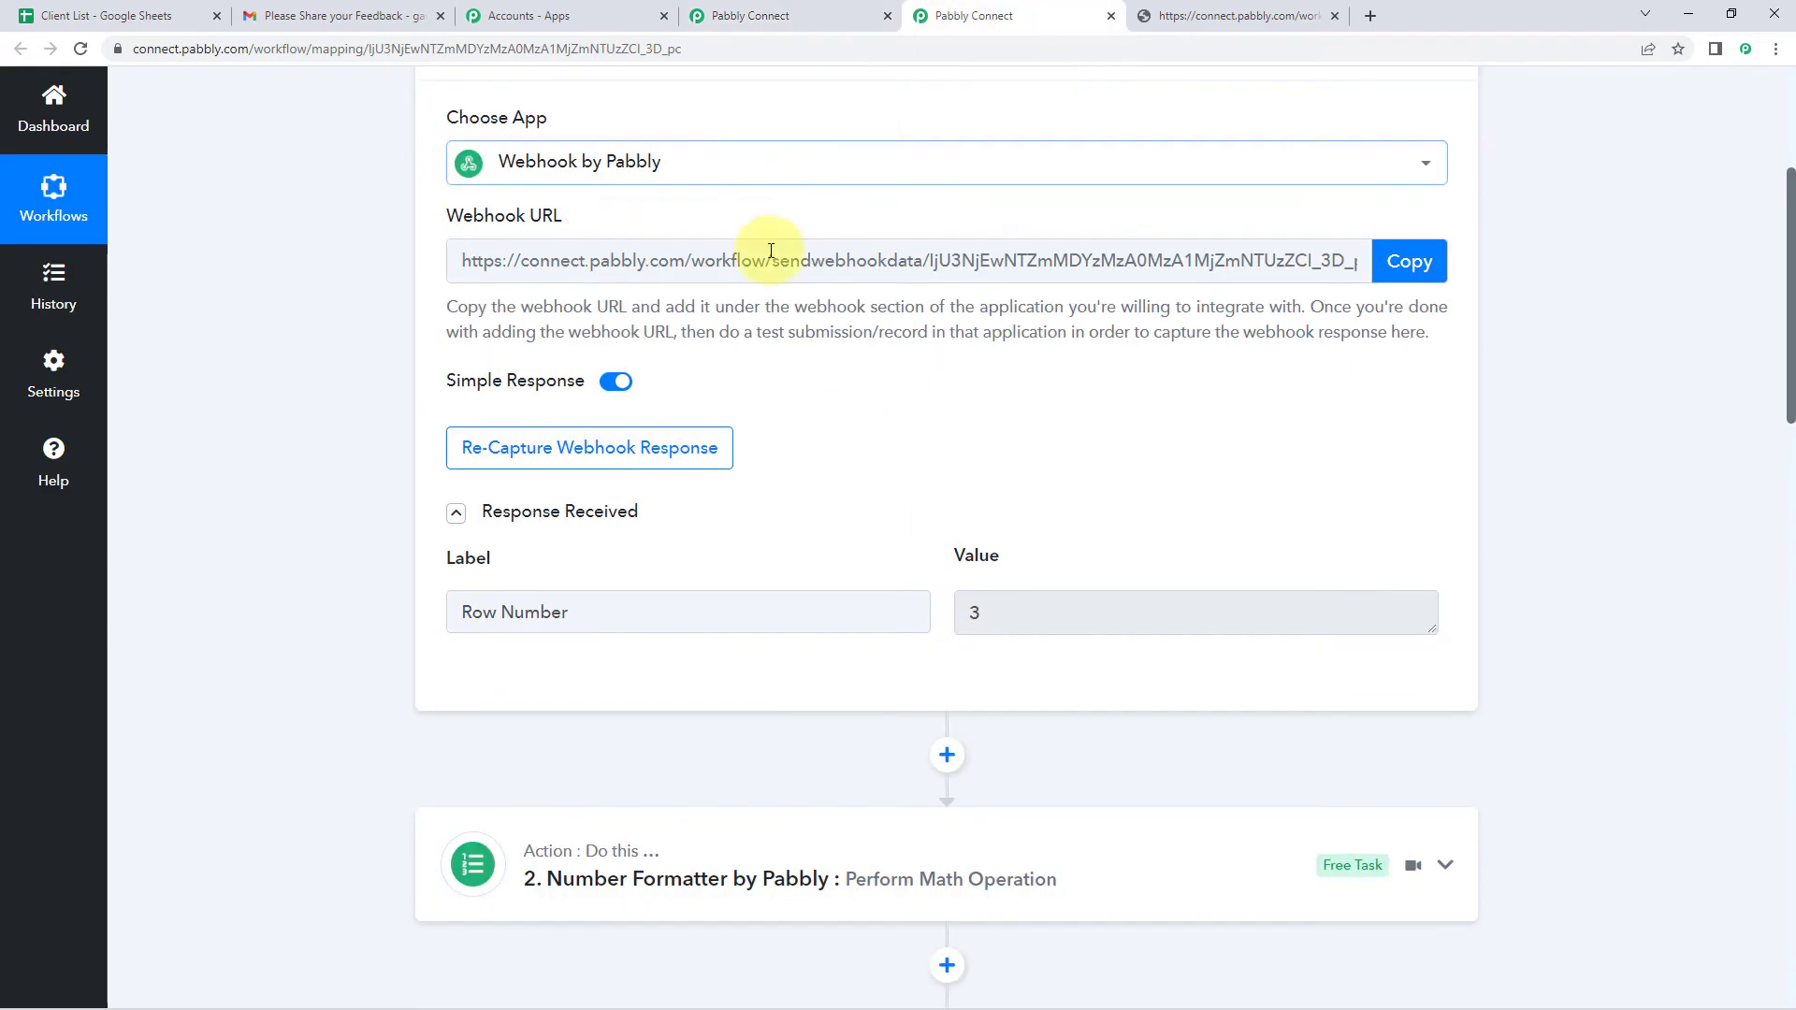
scroll(875, 482, up, 1)
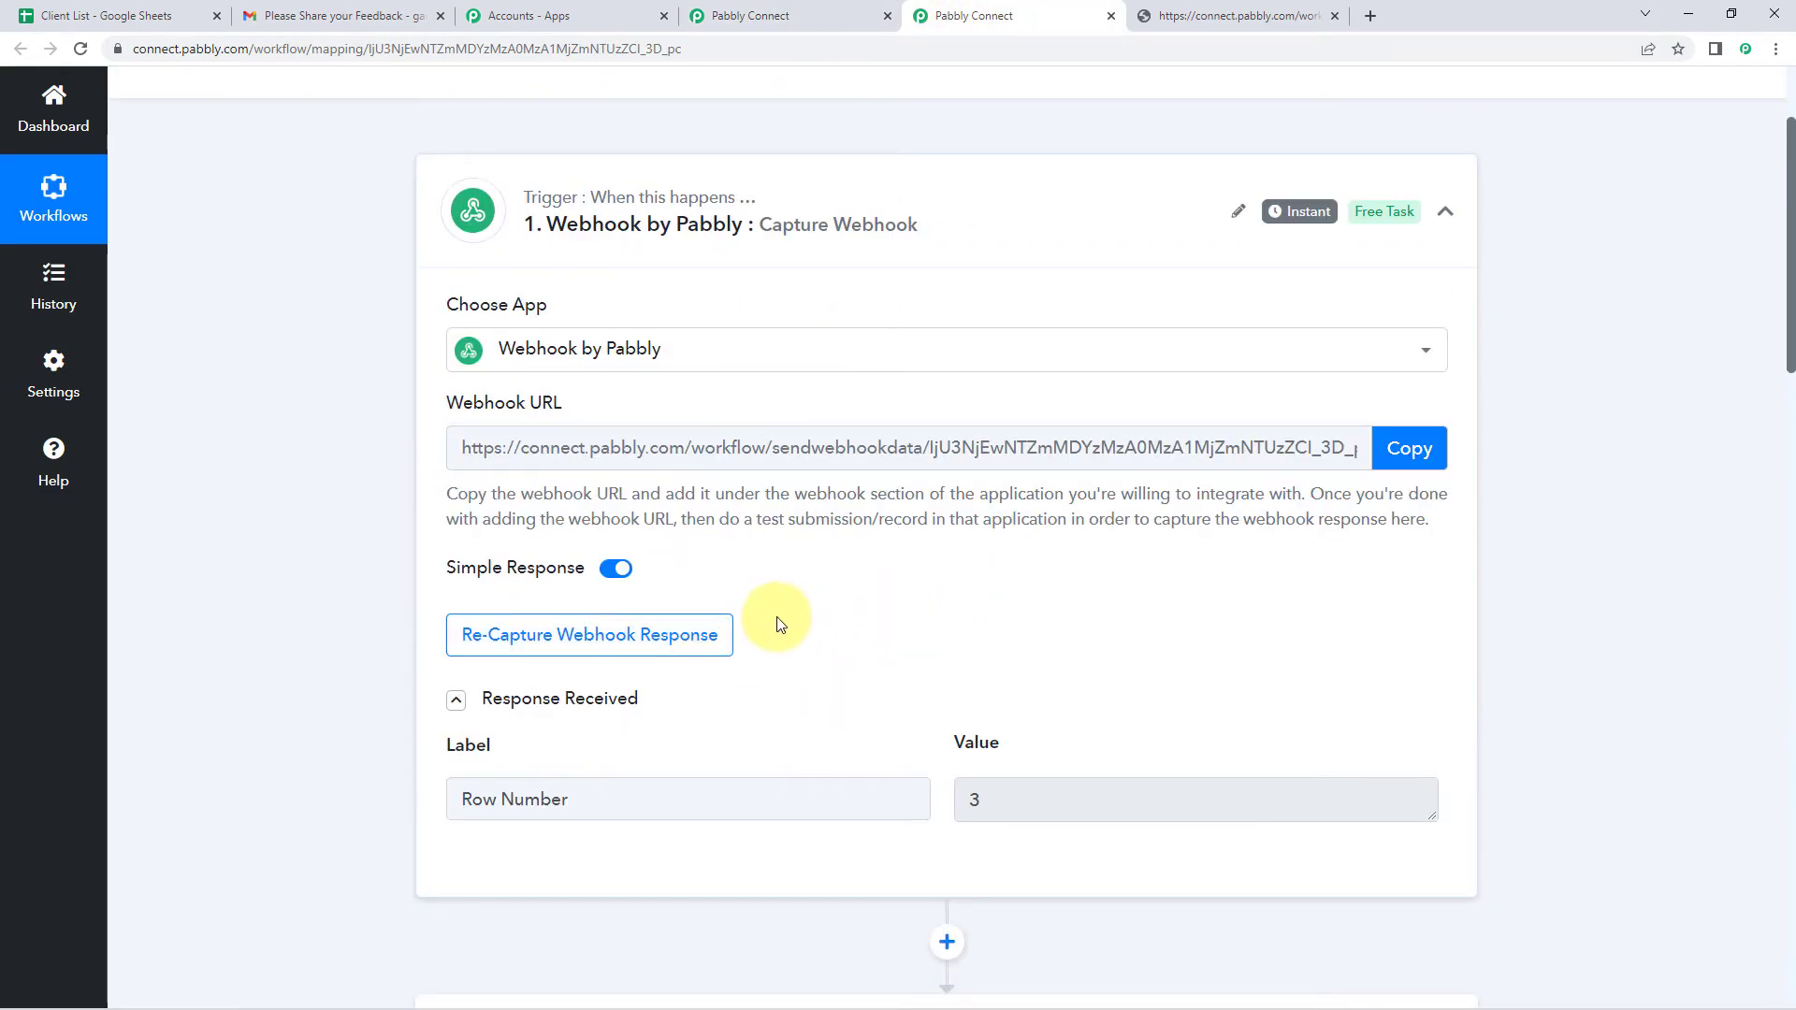
scroll(810, 604, down, 1)
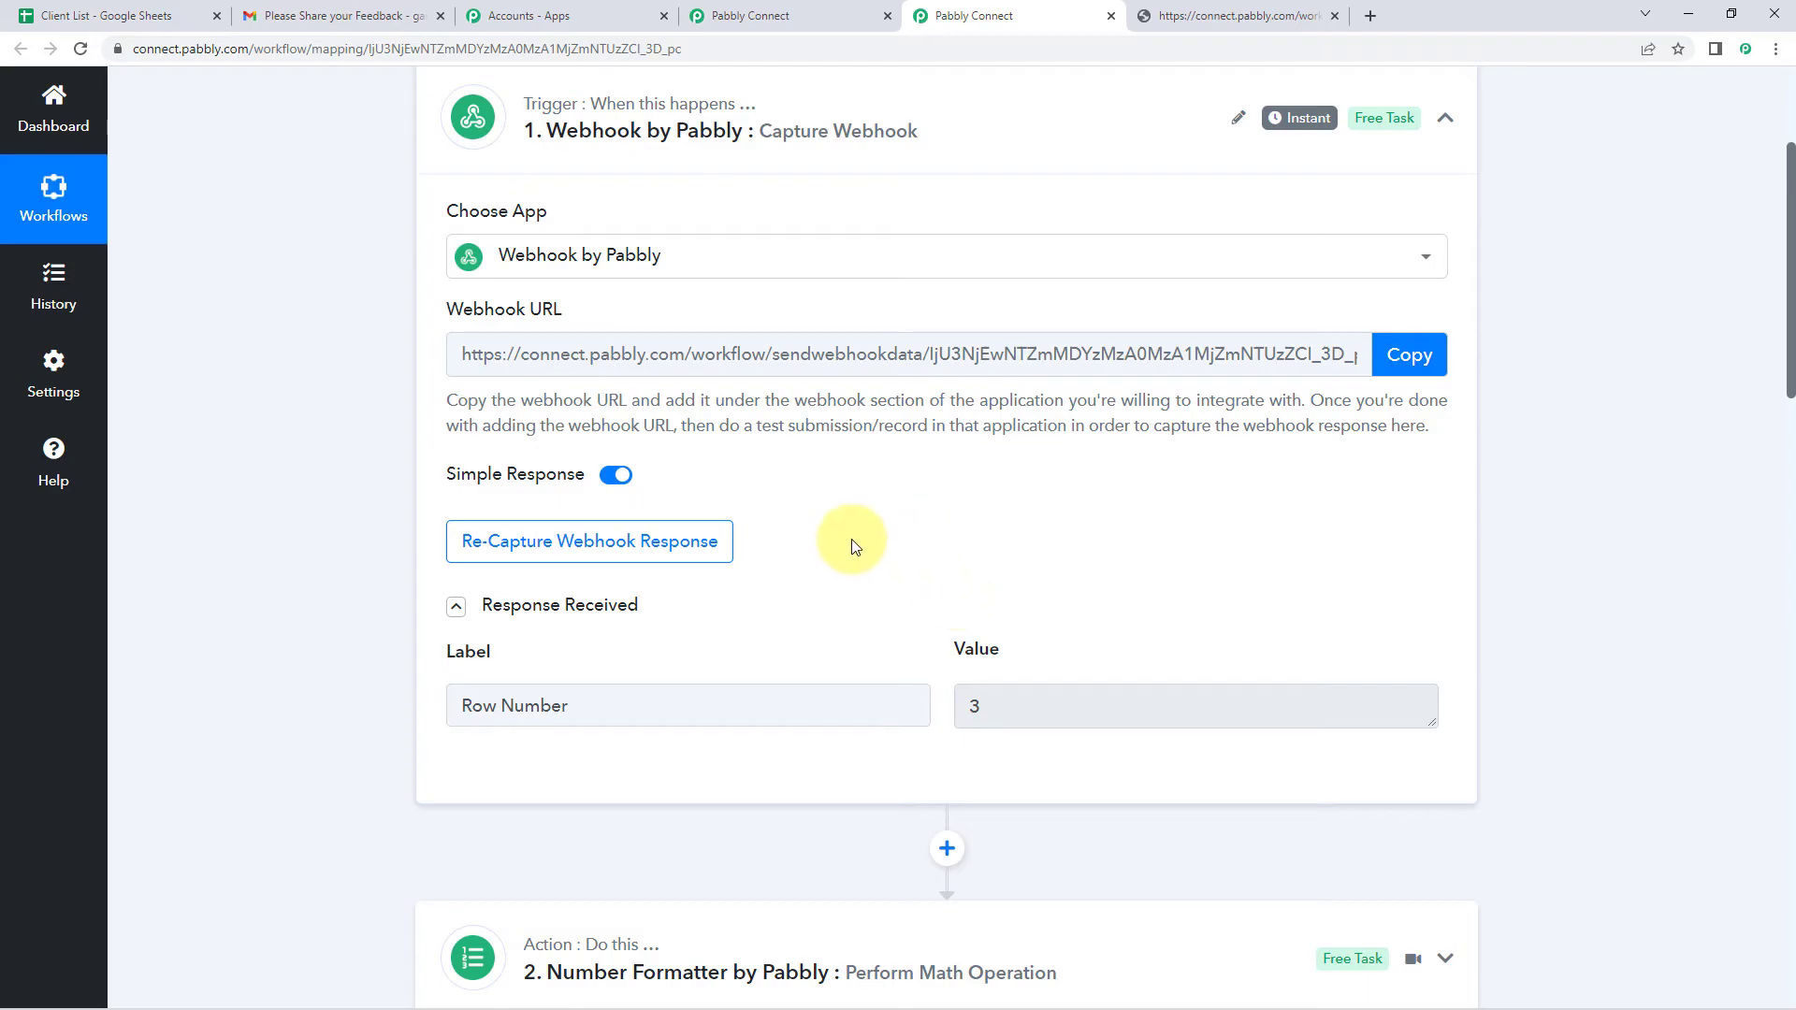
scroll(920, 530, down, 2)
click(1002, 521)
click(945, 486)
scroll(939, 447, down, 2)
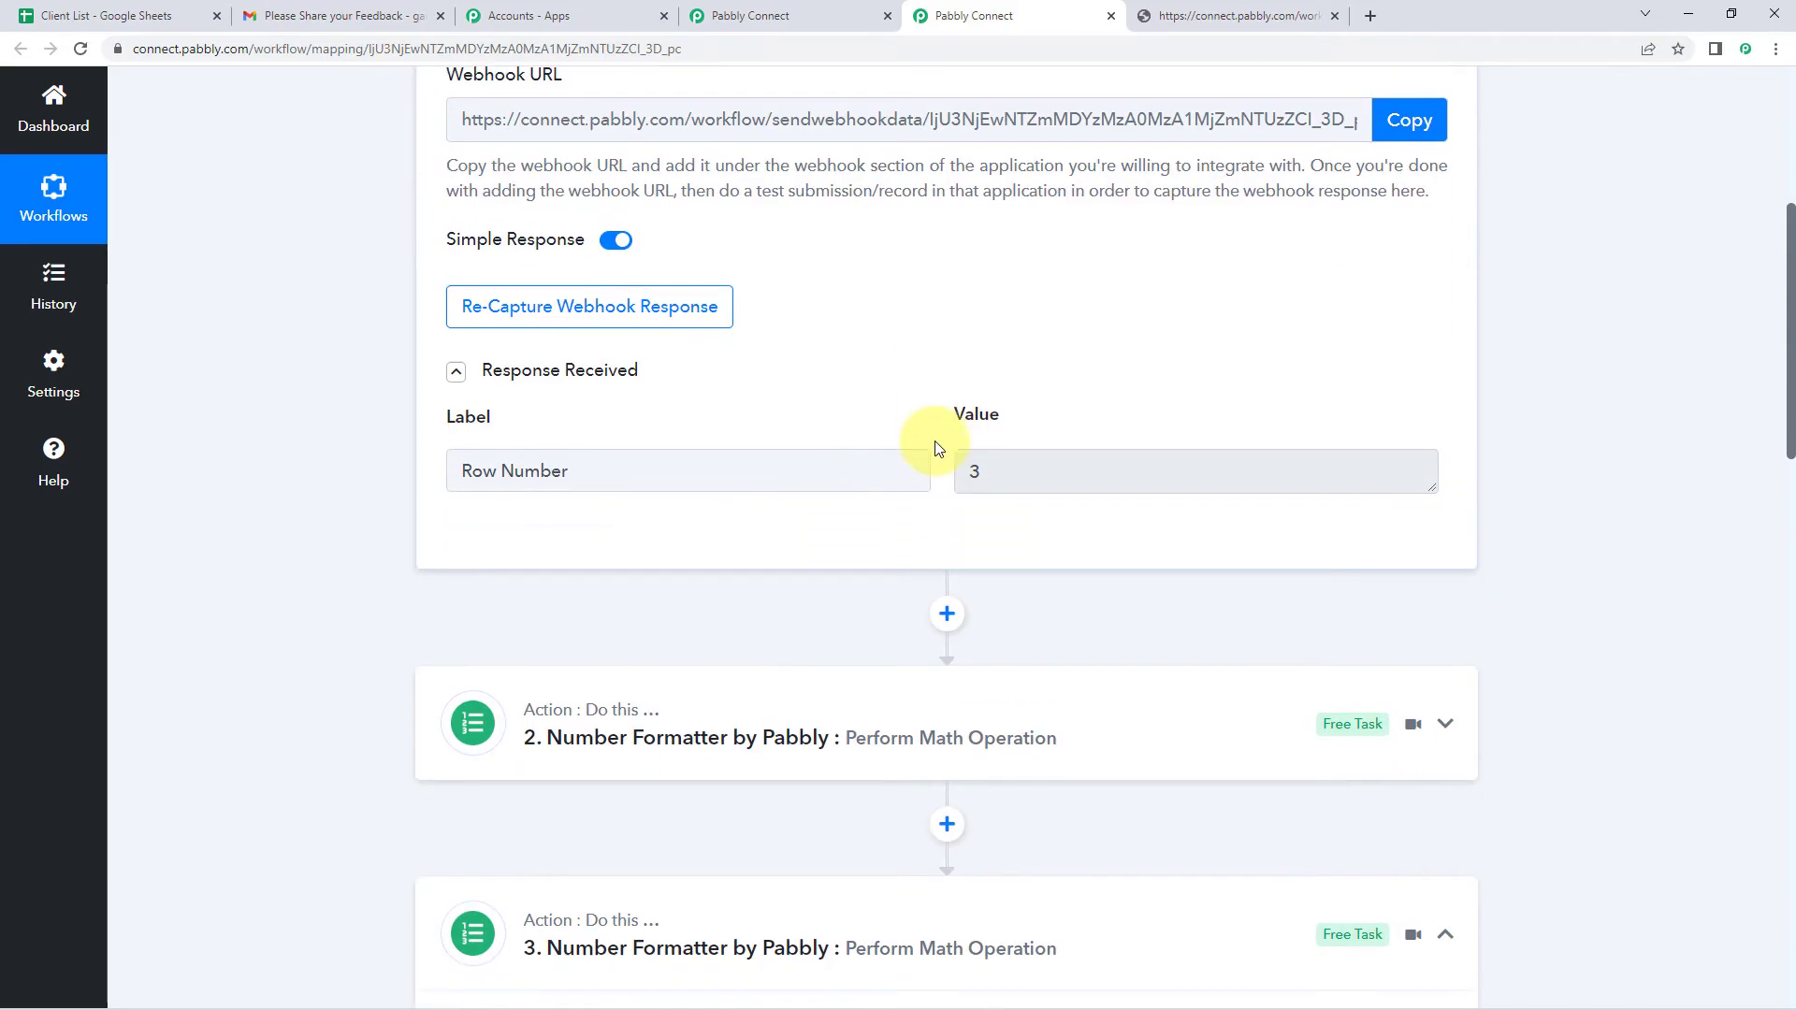
scroll(972, 431, down, 1)
scroll(1100, 433, down, 1)
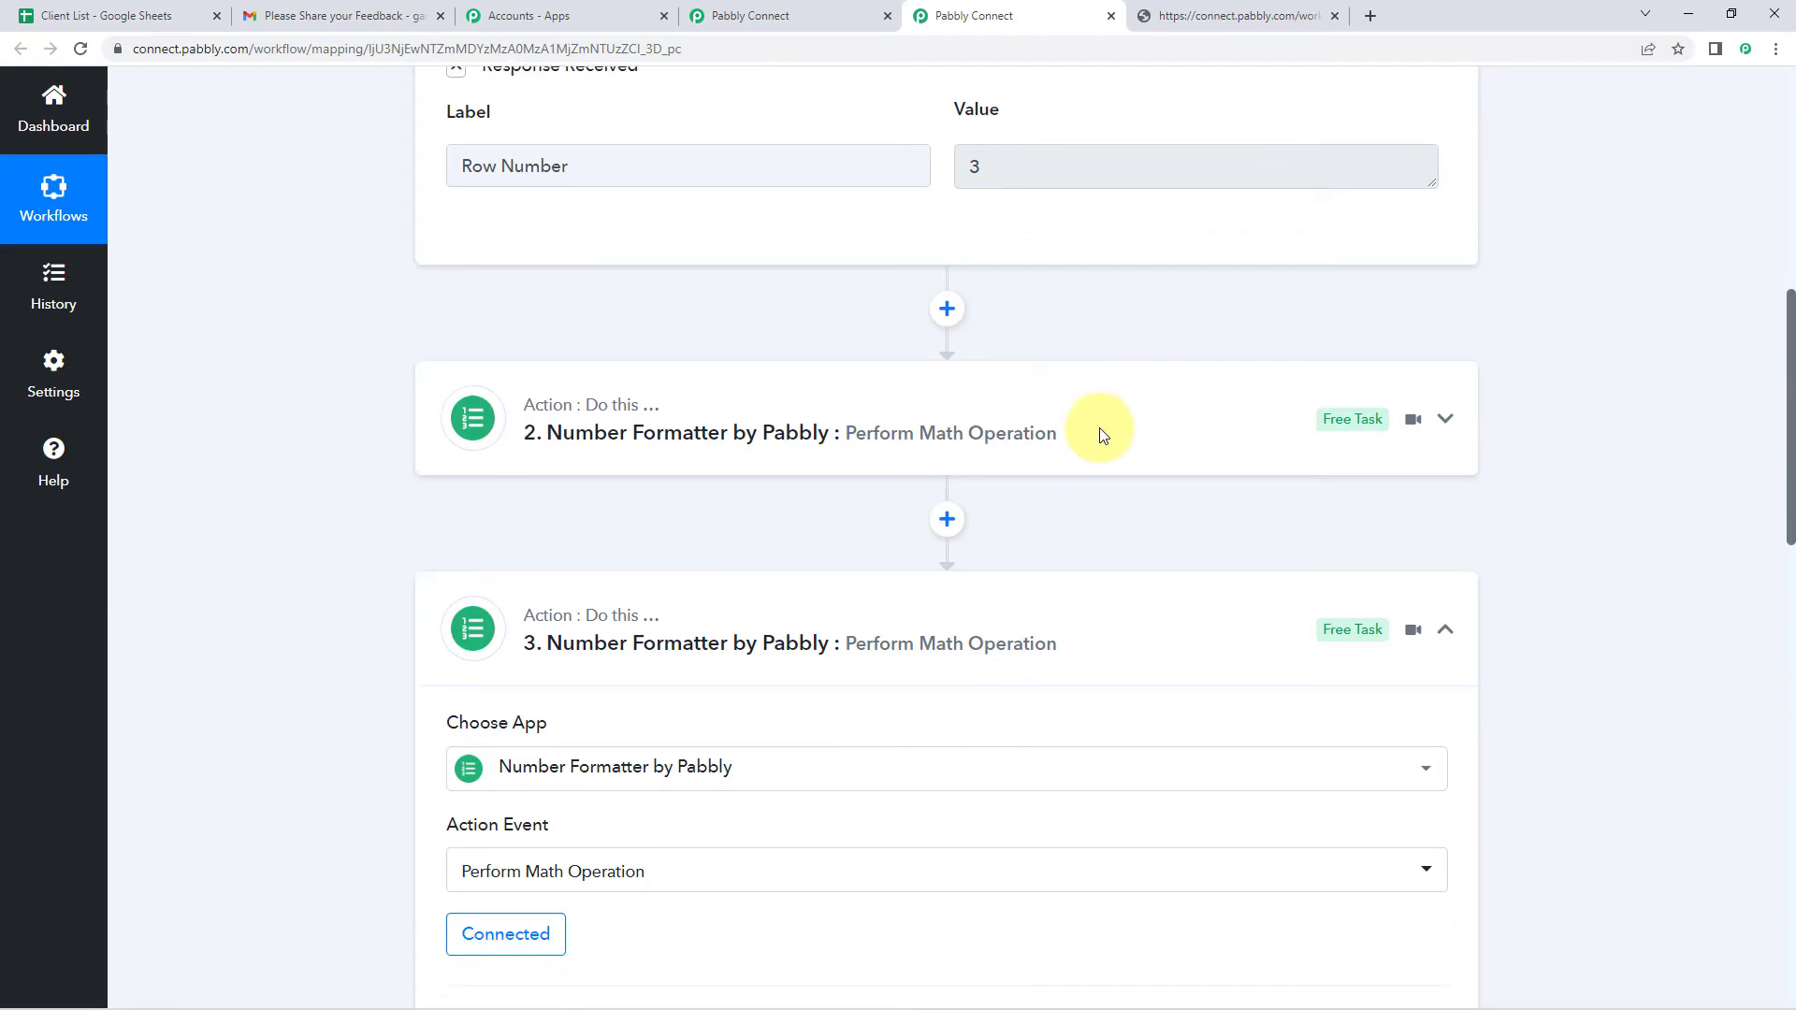
click(984, 150)
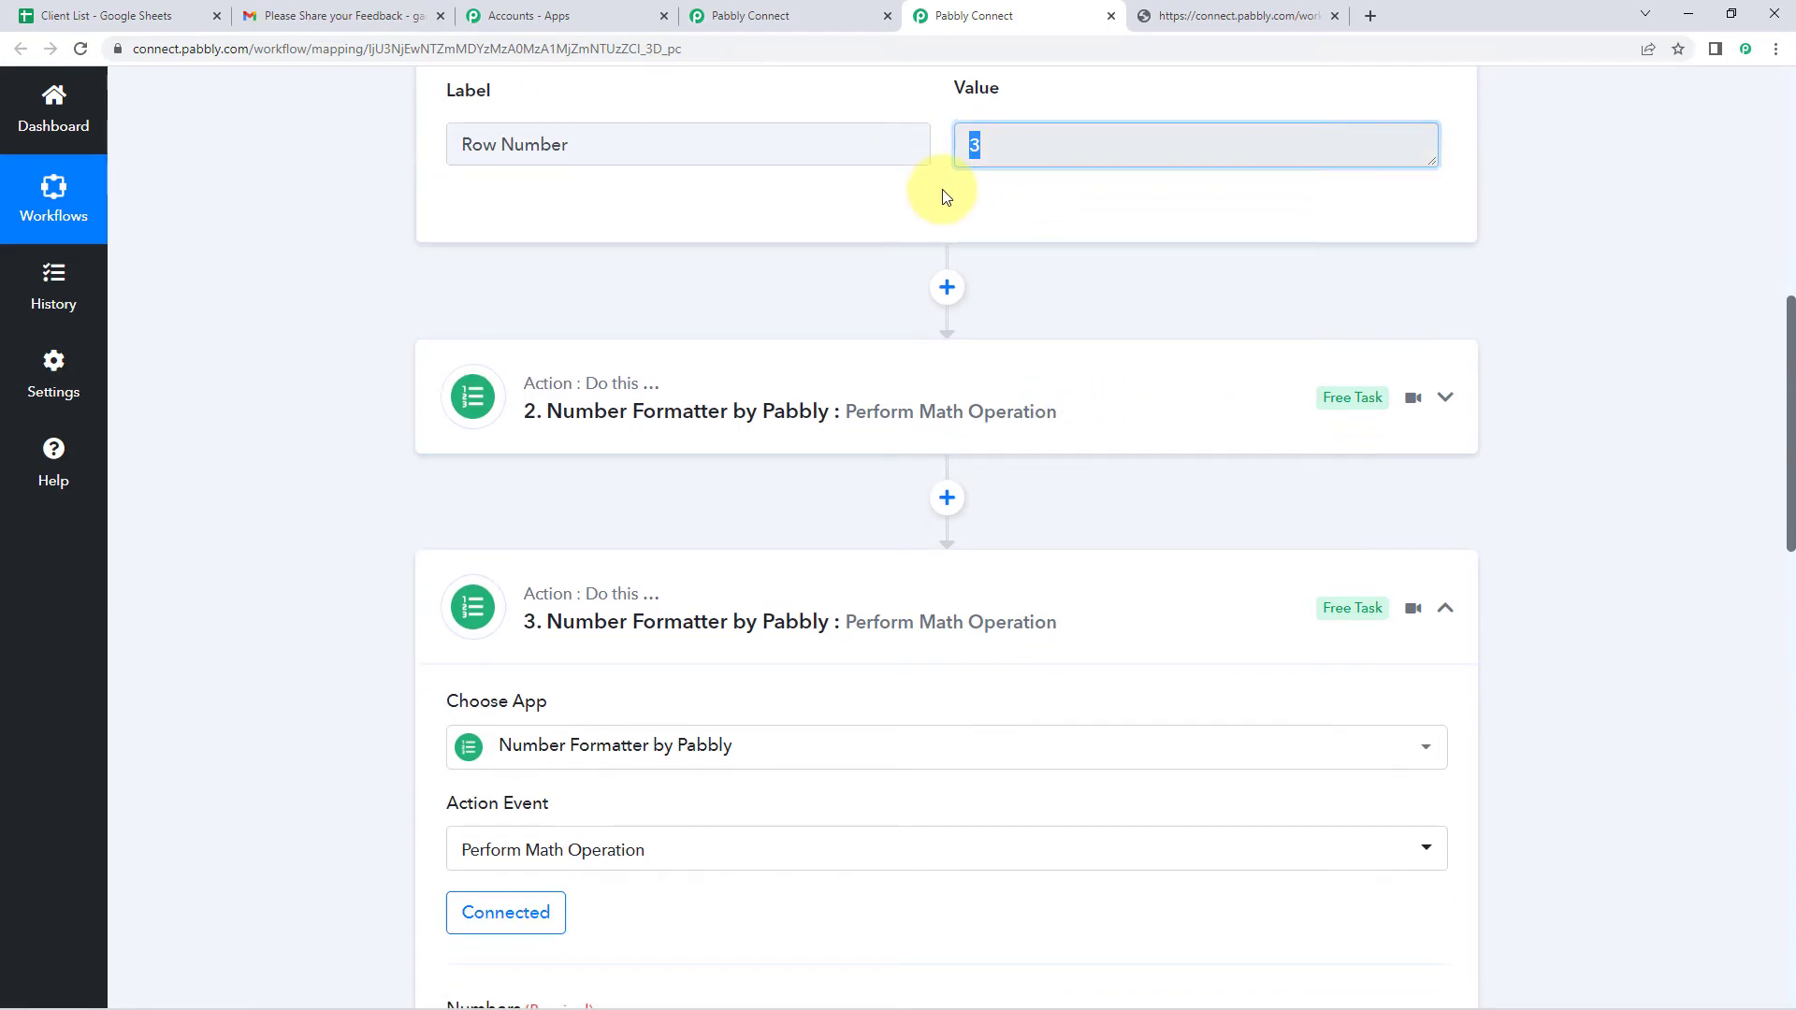
- Save and retest Workflow 2's step 2 Number Formatter with the new row number, checking row 4 in the Client List sheet
click(642, 410)
scroll(333, 462, down, 2)
click(660, 496)
scroll(745, 490, down, 2)
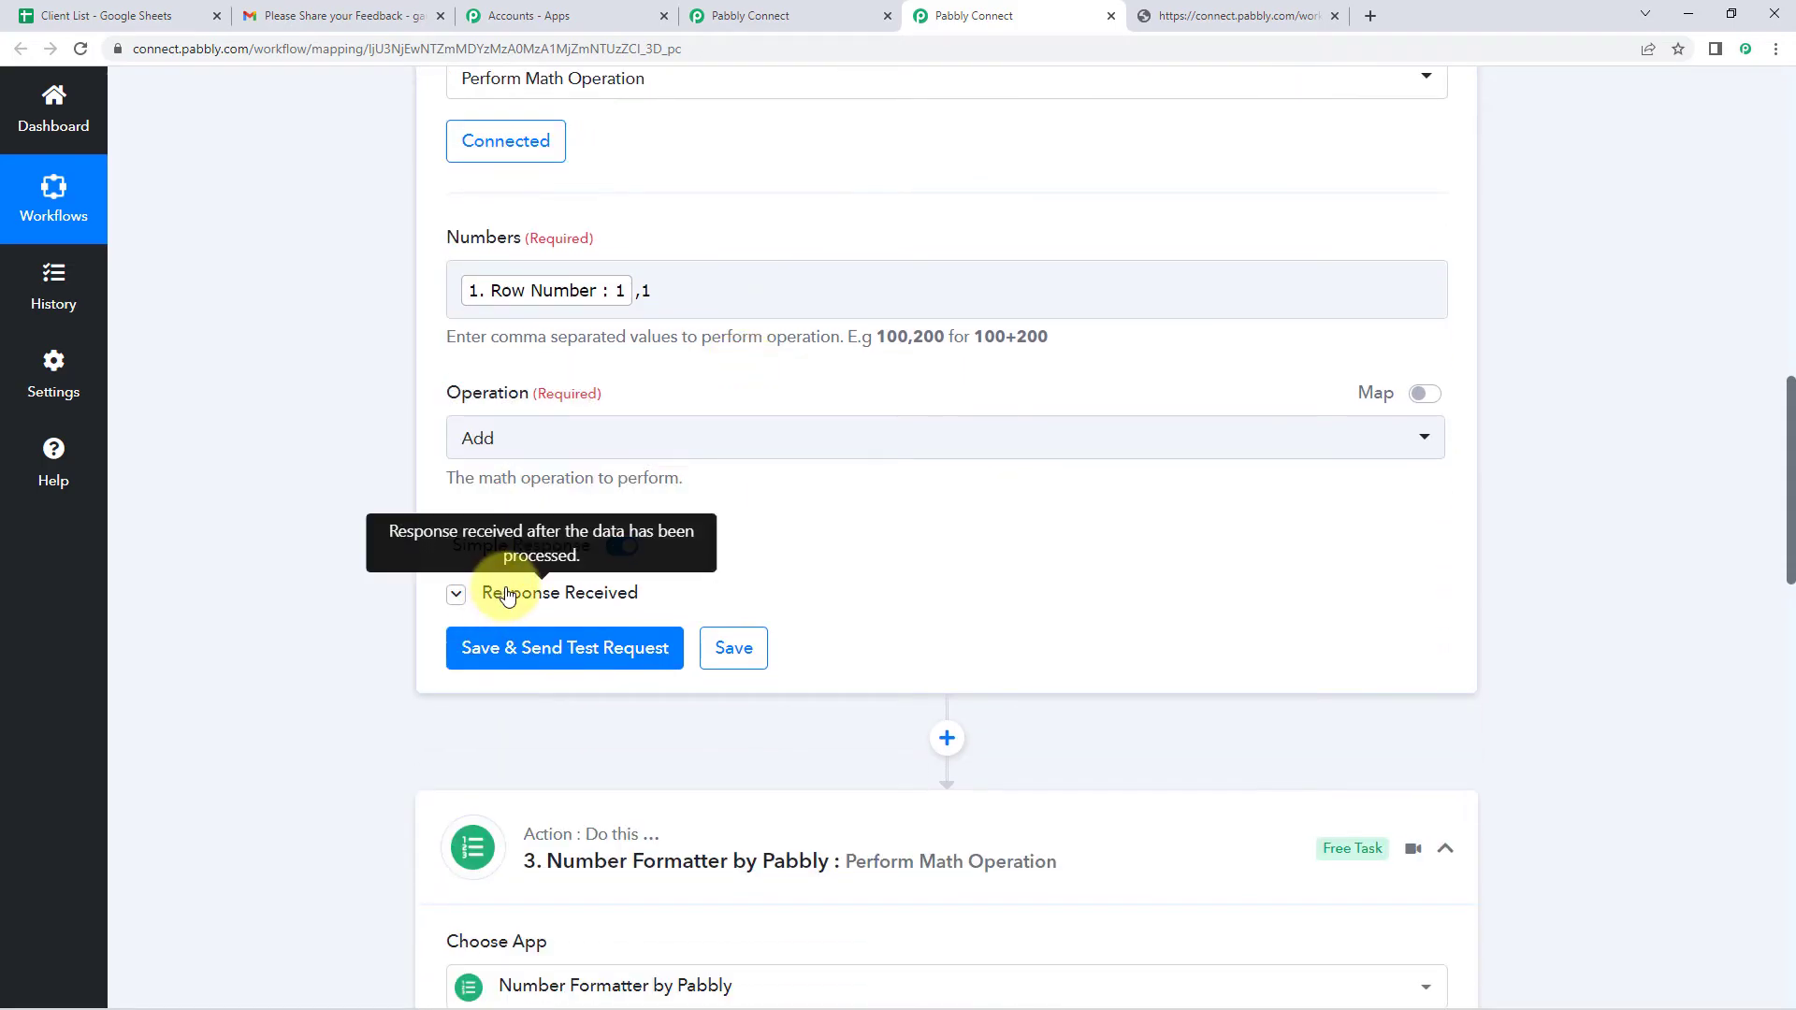
click(140, 16)
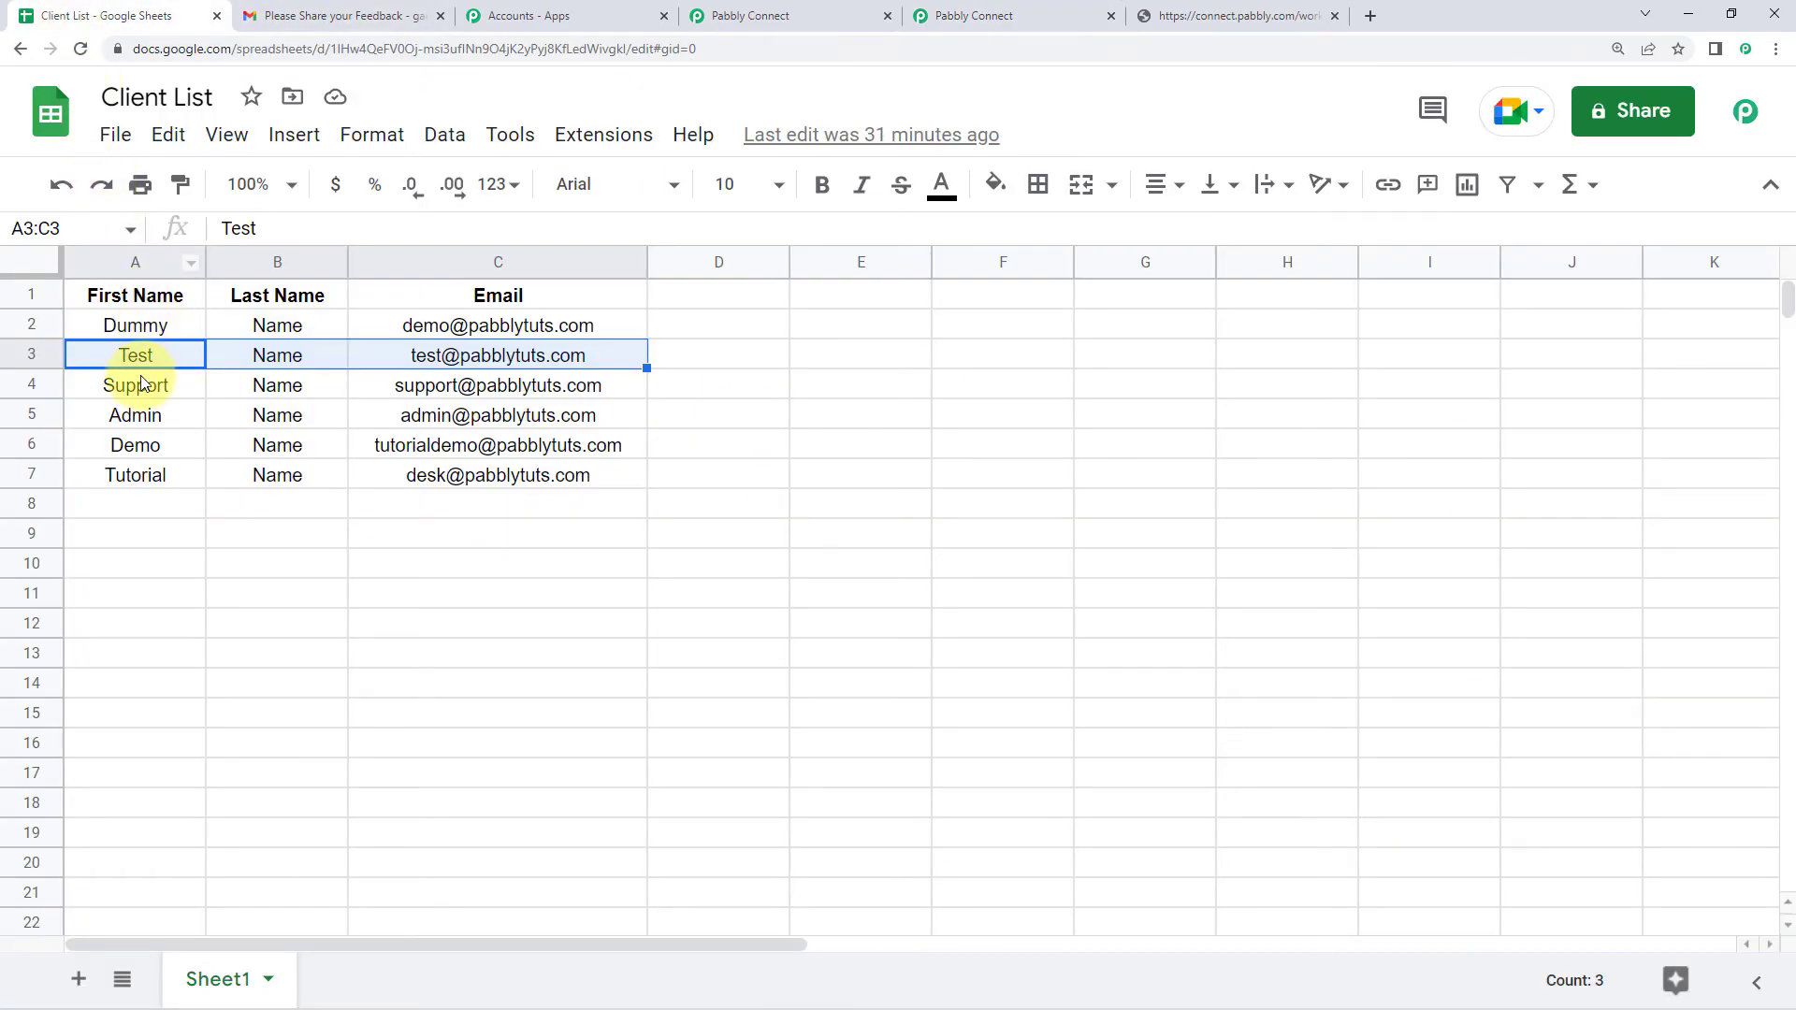
click(277, 385)
shift+click(421, 386)
click(972, 16)
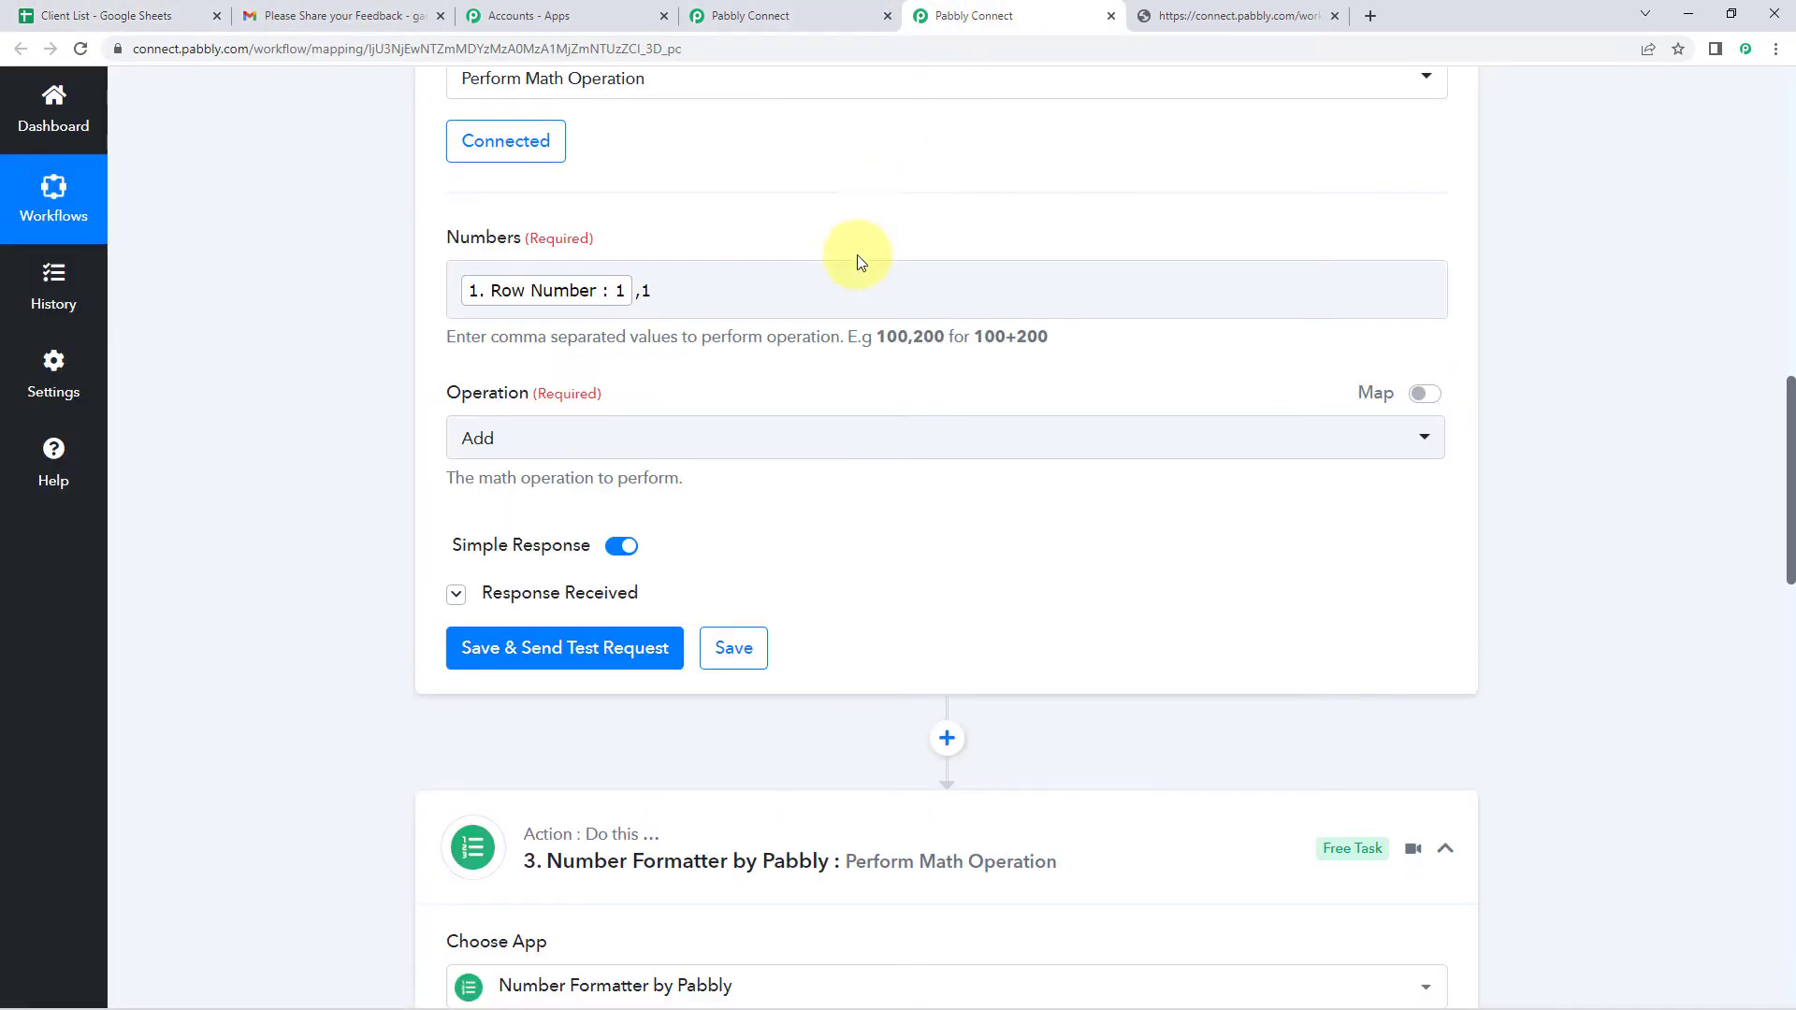
click(572, 647)
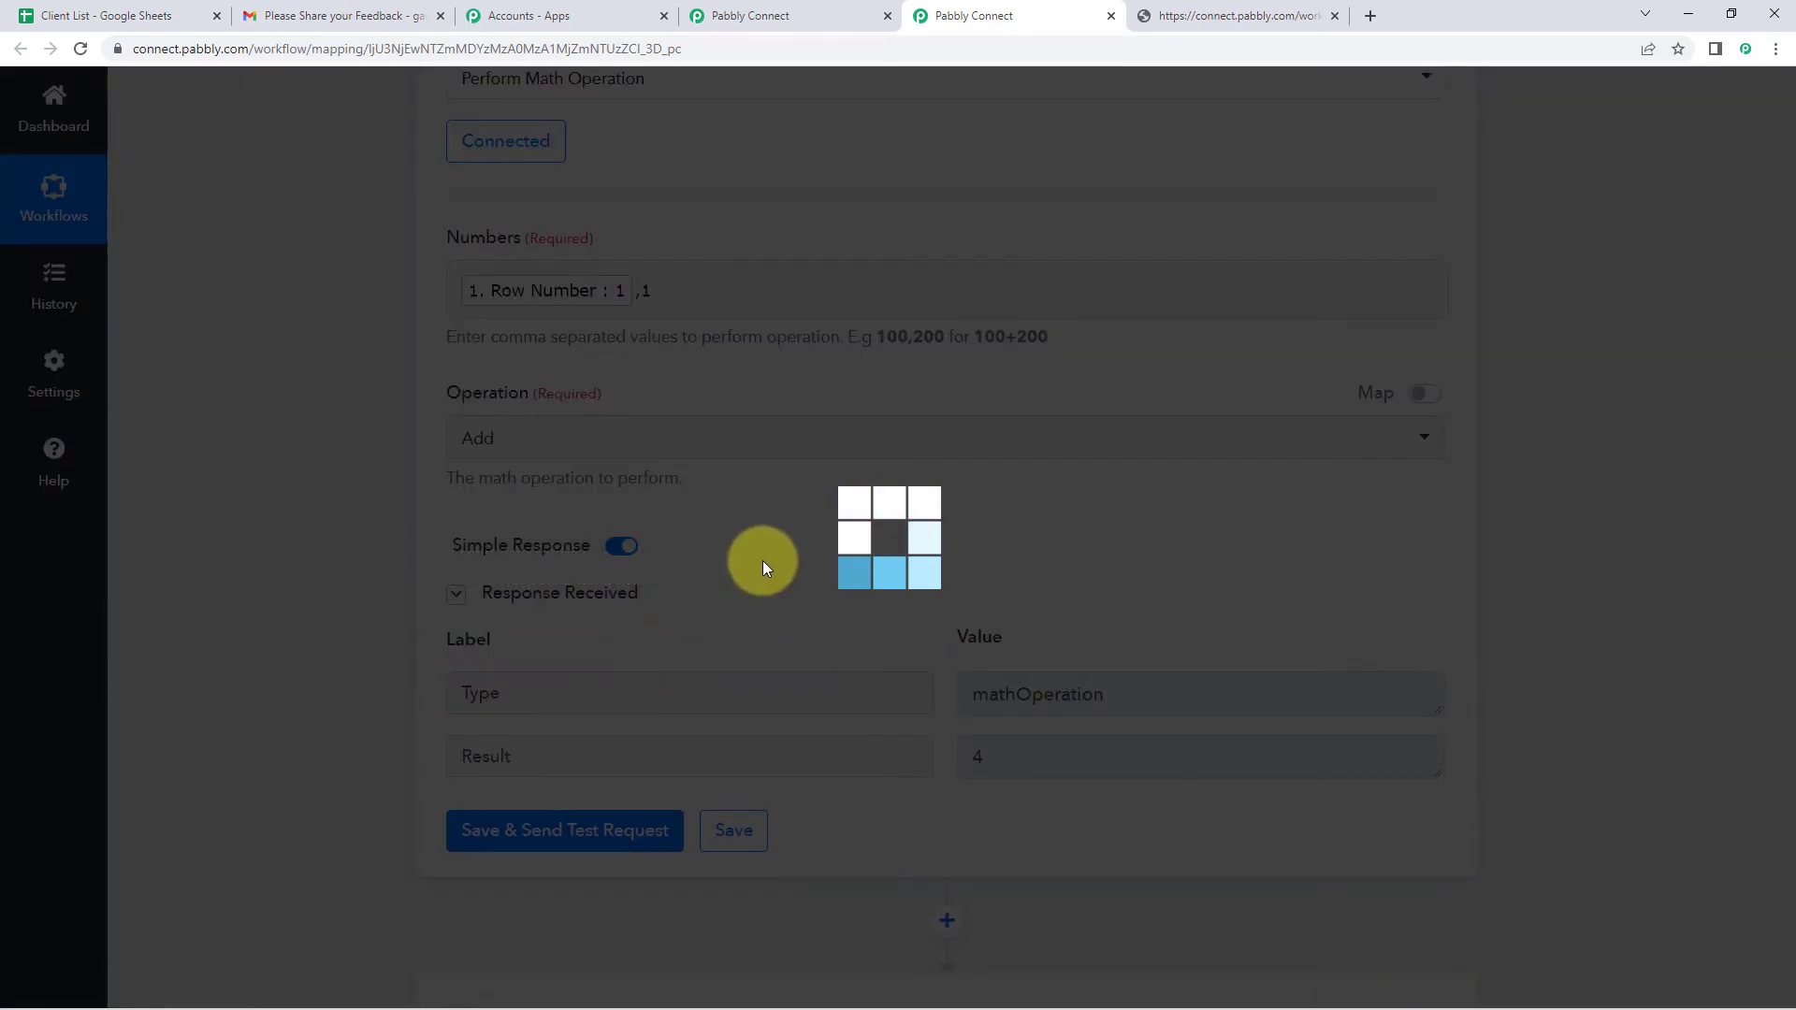
scroll(1002, 688, down, 1)
drag(1019, 663, 858, 653)
- Save and retest Workflow 2's step 3 Number Formatter, which adds 2 to the row number, and check its result
scroll(849, 522, down, 7)
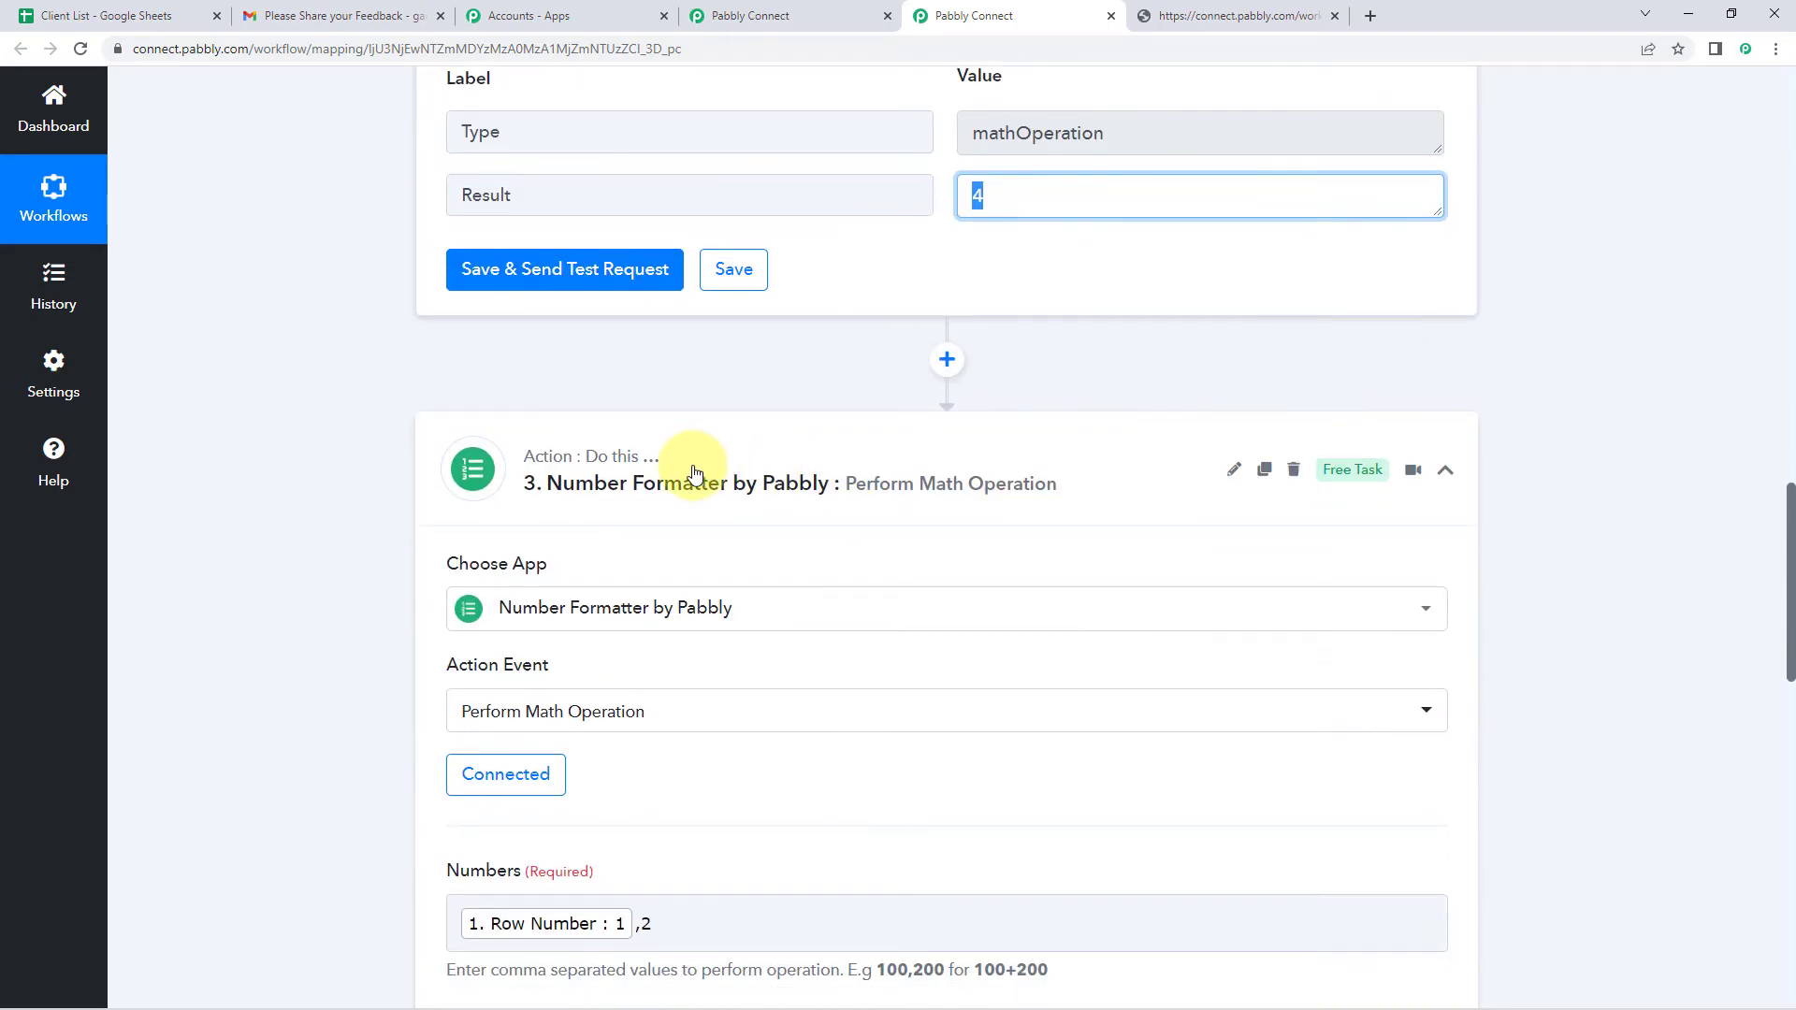
scroll(680, 478, down, 5)
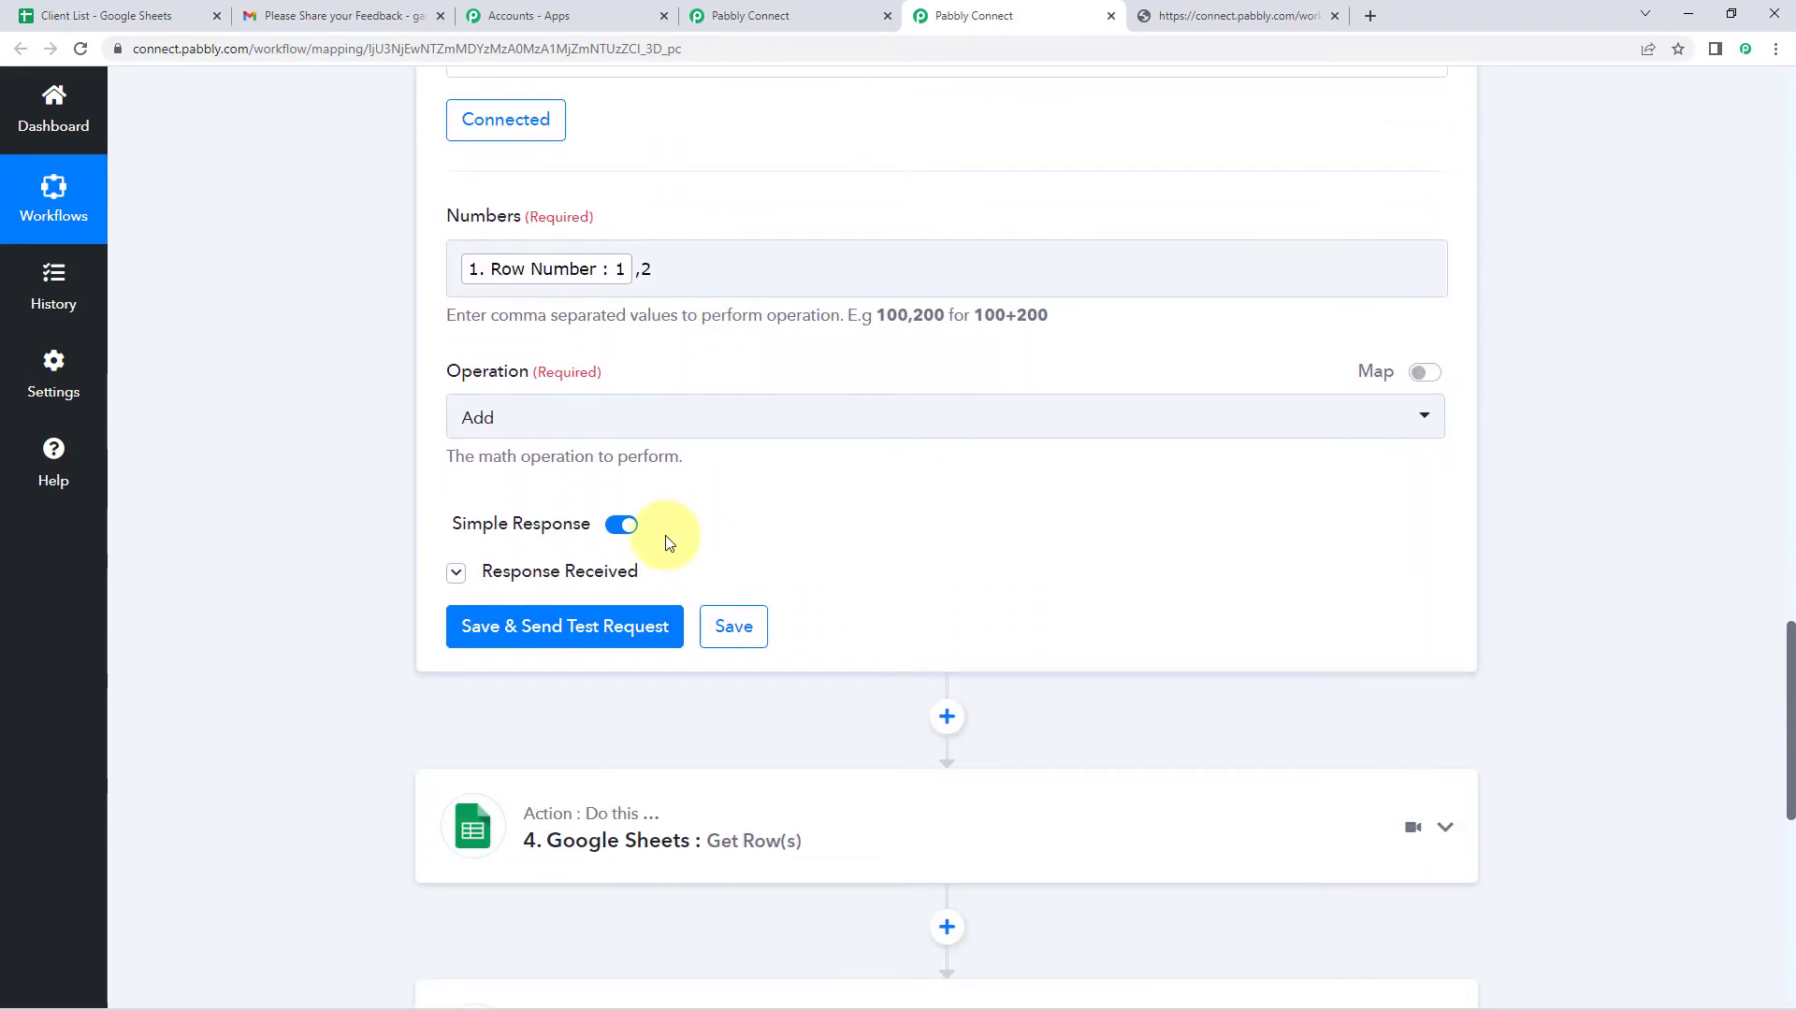
click(586, 636)
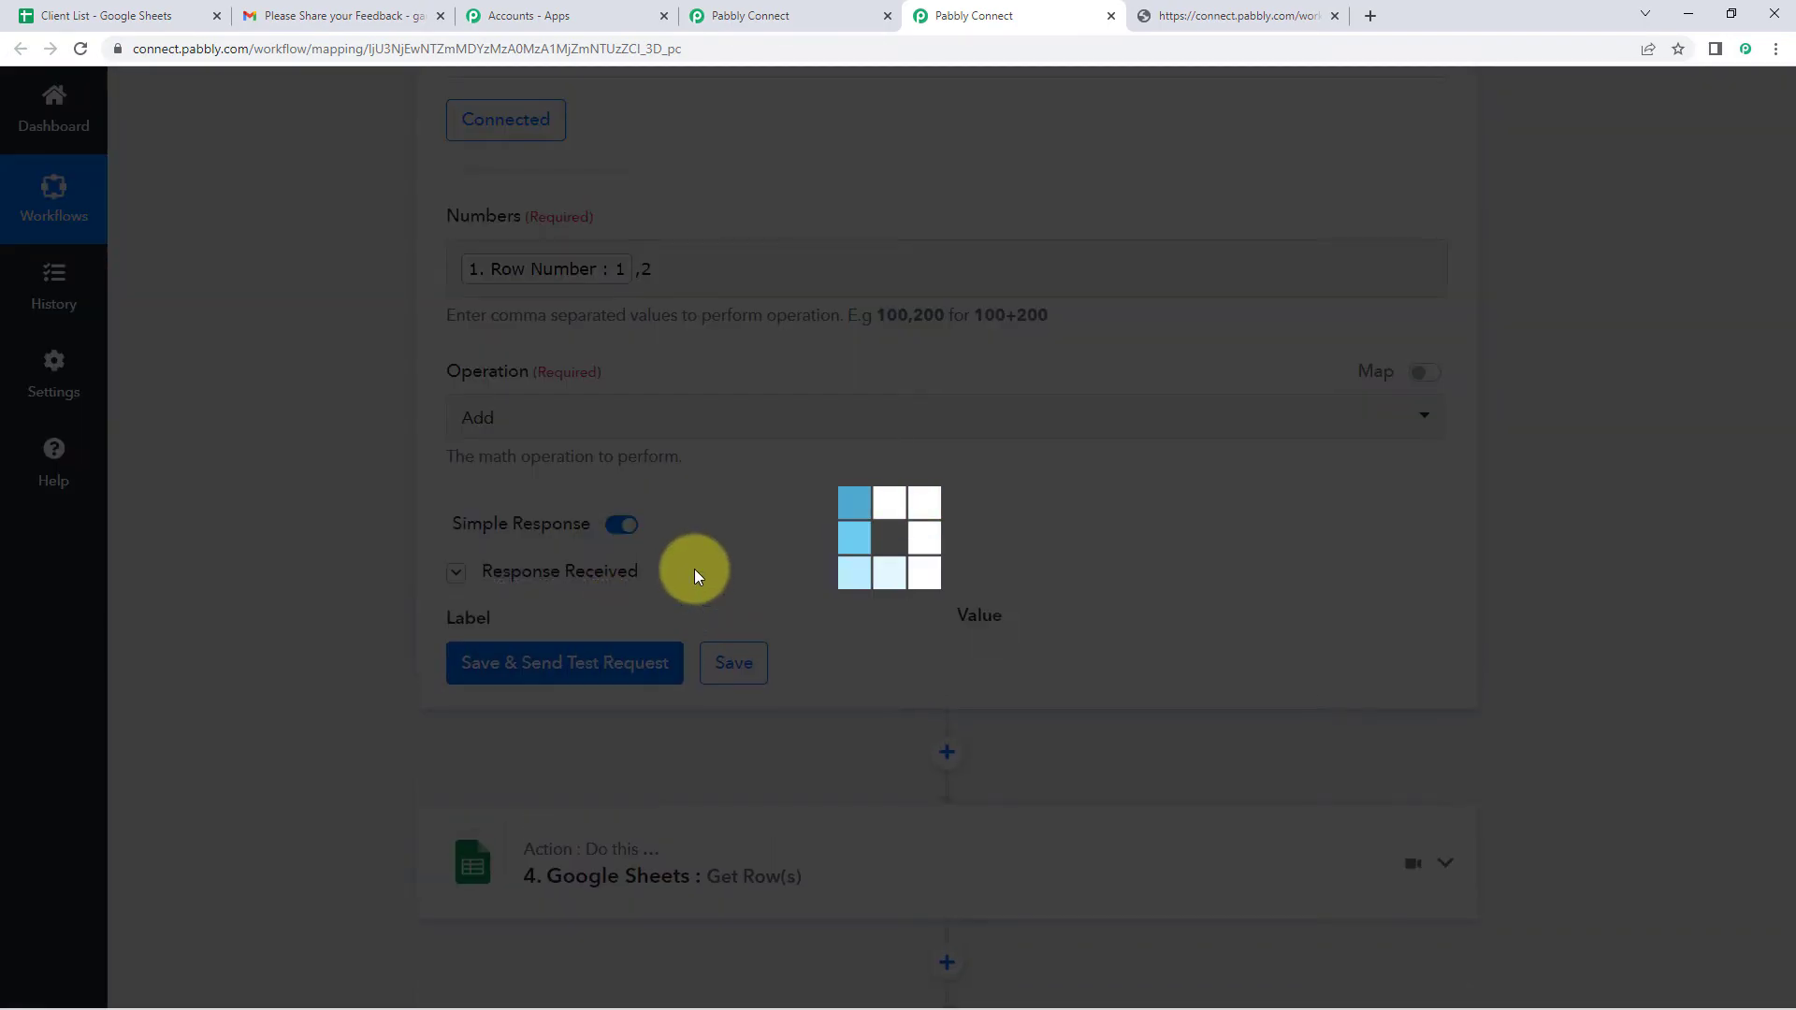
scroll(985, 558, down, 2)
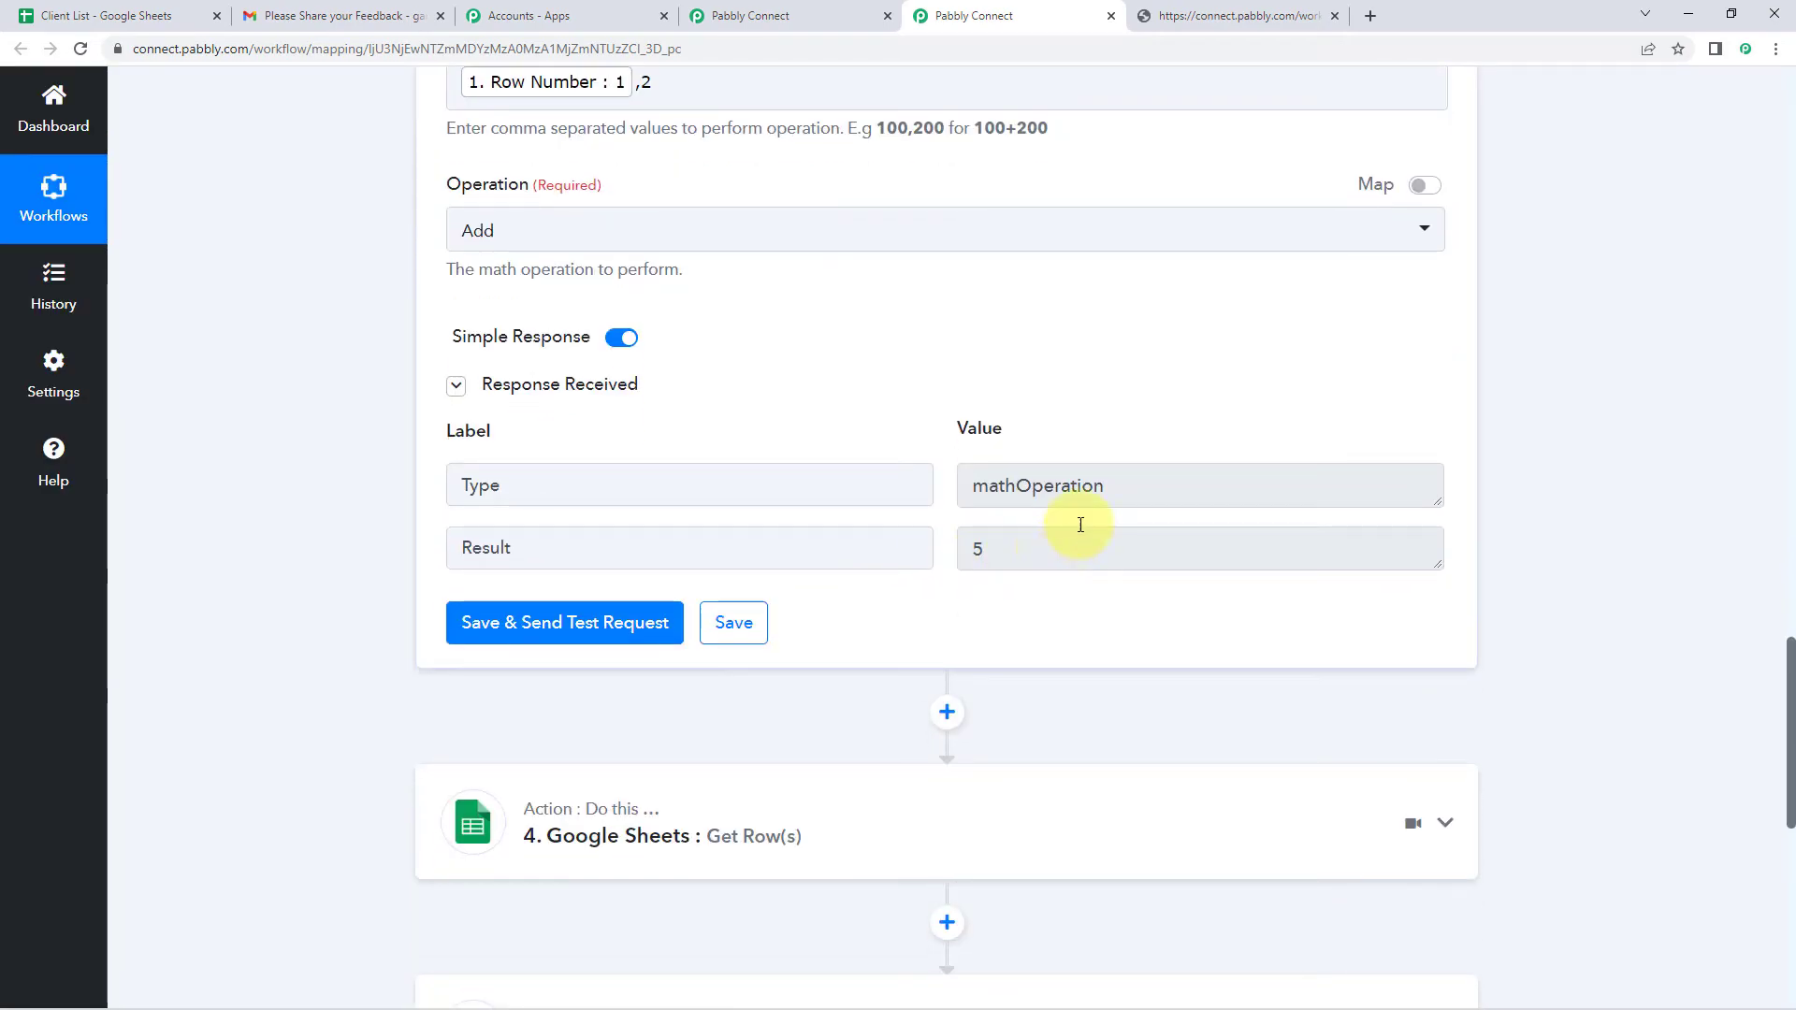
drag(1008, 539, 963, 549)
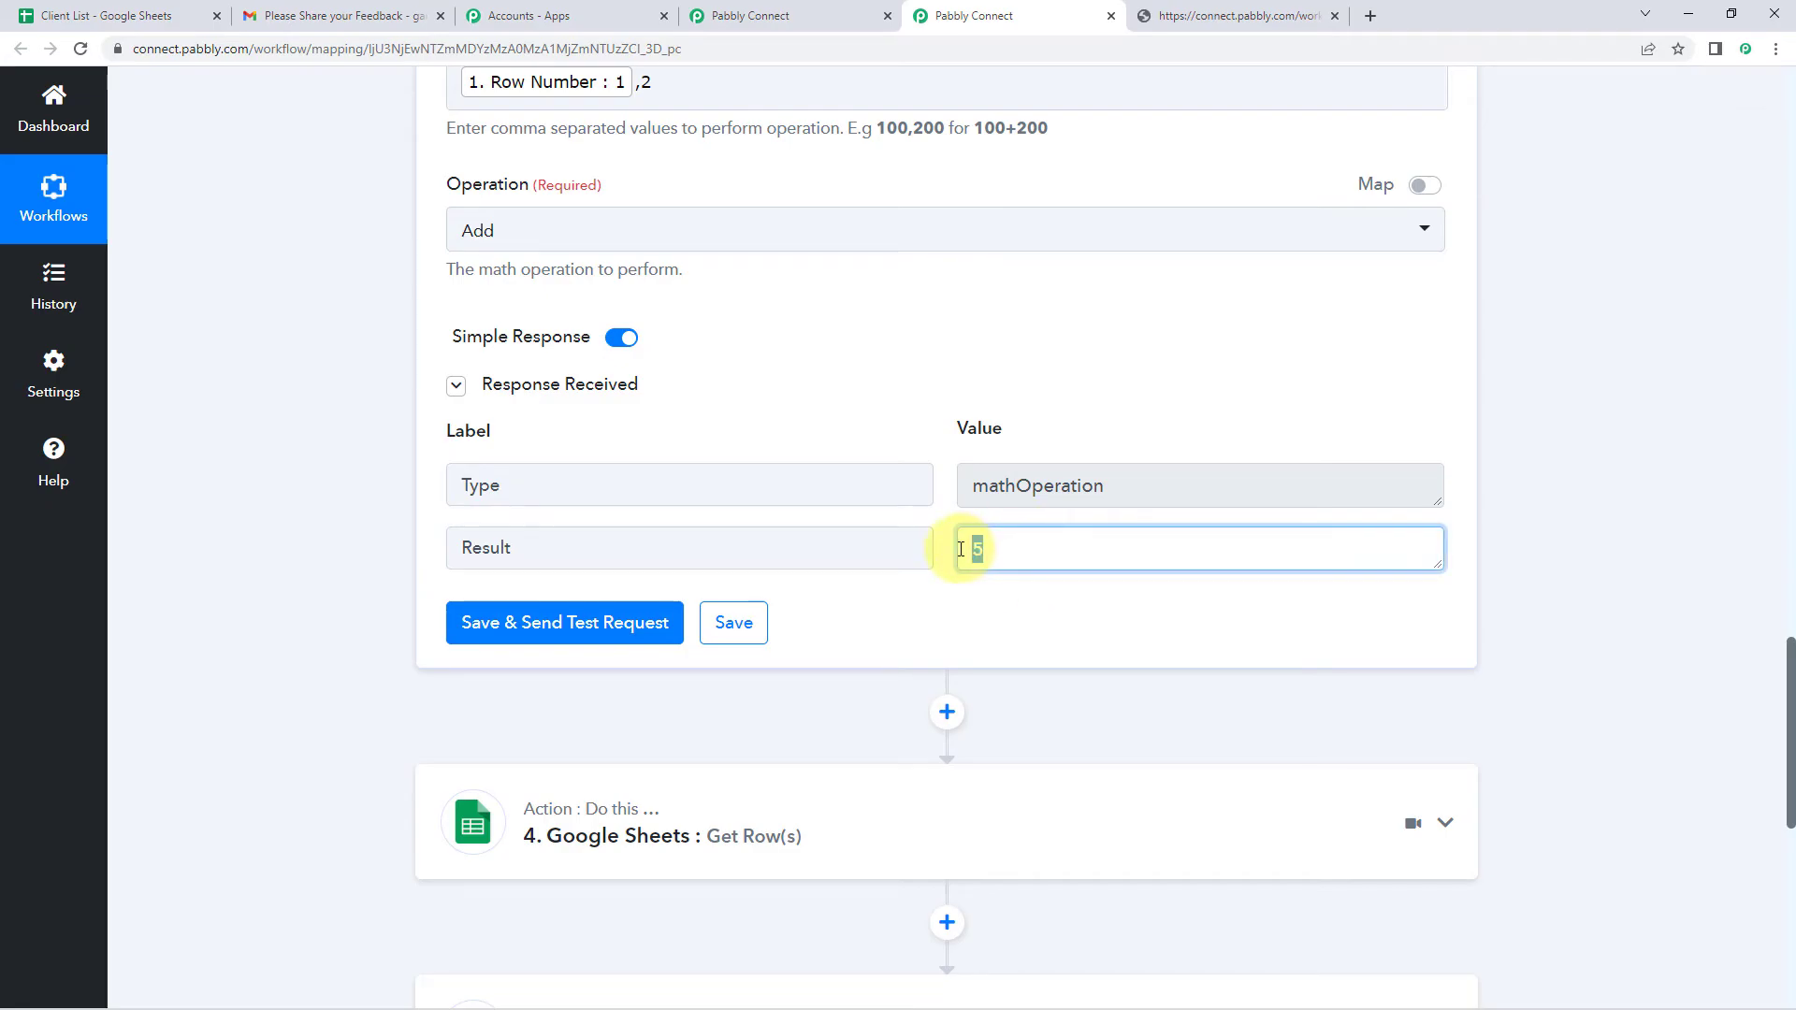
click(950, 521)
- In Workflow 2's Google Sheets Get Row(s) action, remap the Range's start row after column A to step 2's updated Result
scroll(974, 549, down, 3)
click(562, 551)
scroll(562, 552, down, 7)
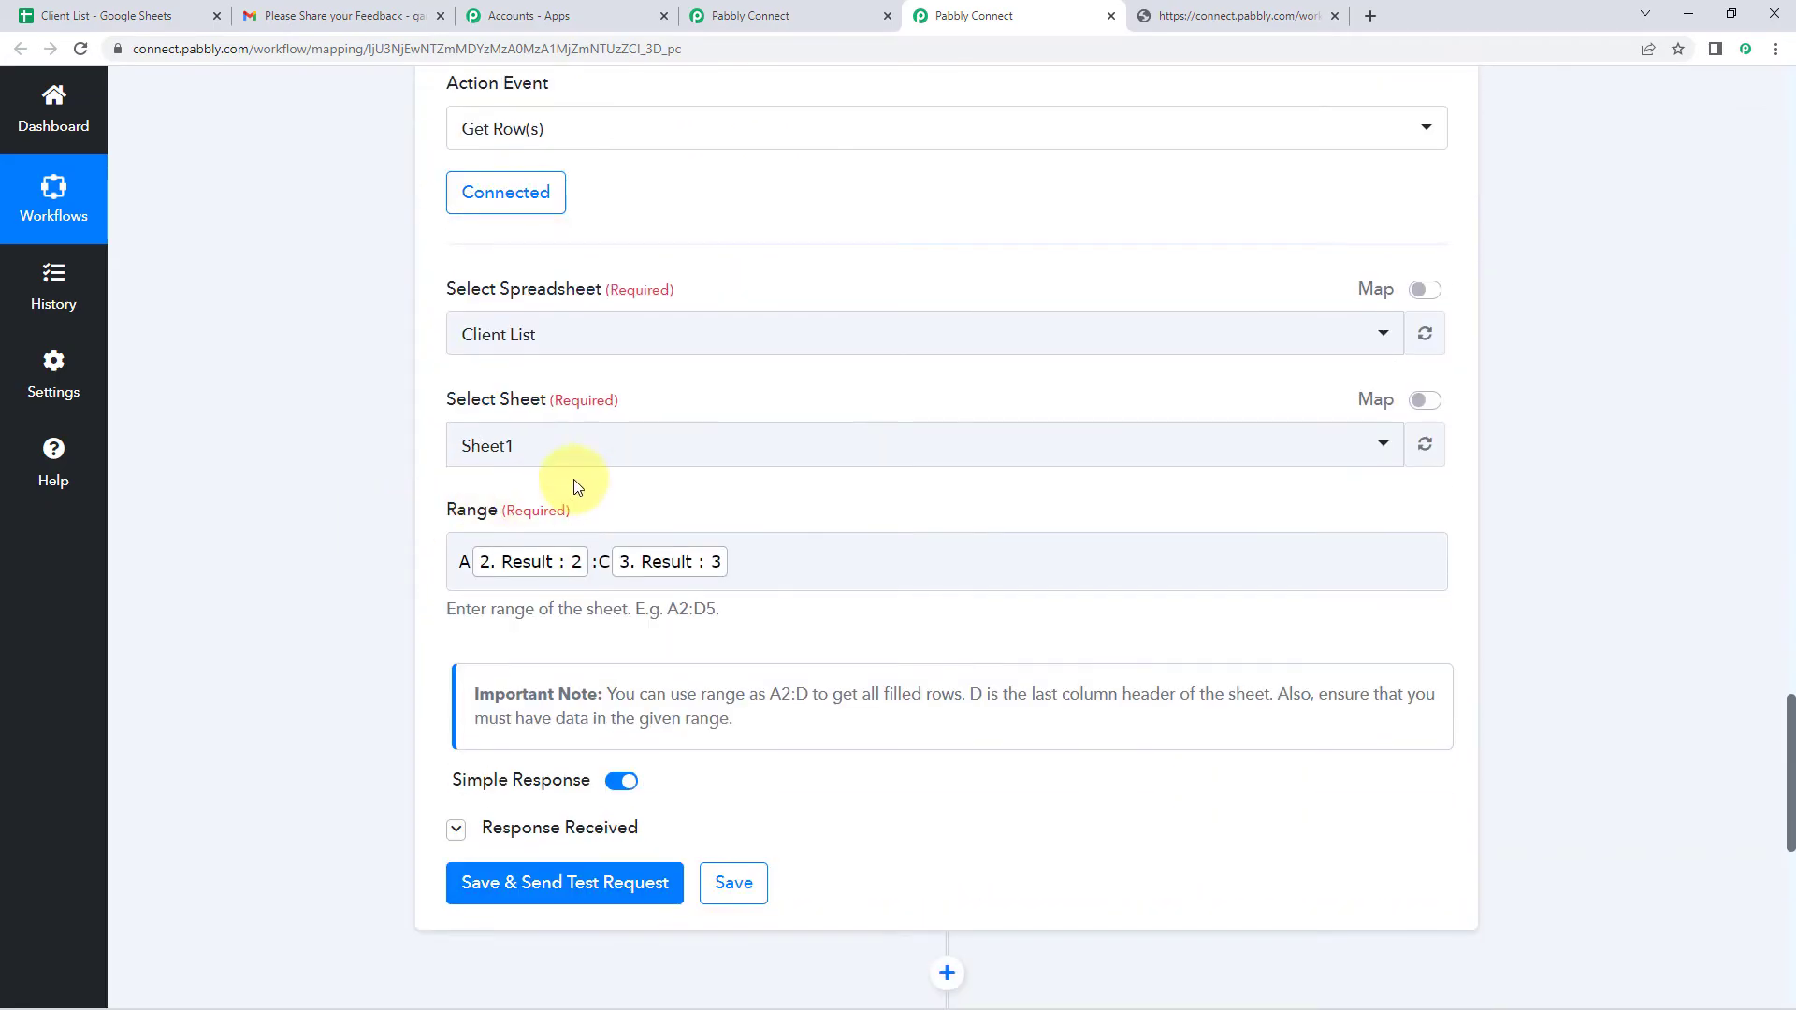
click(456, 828)
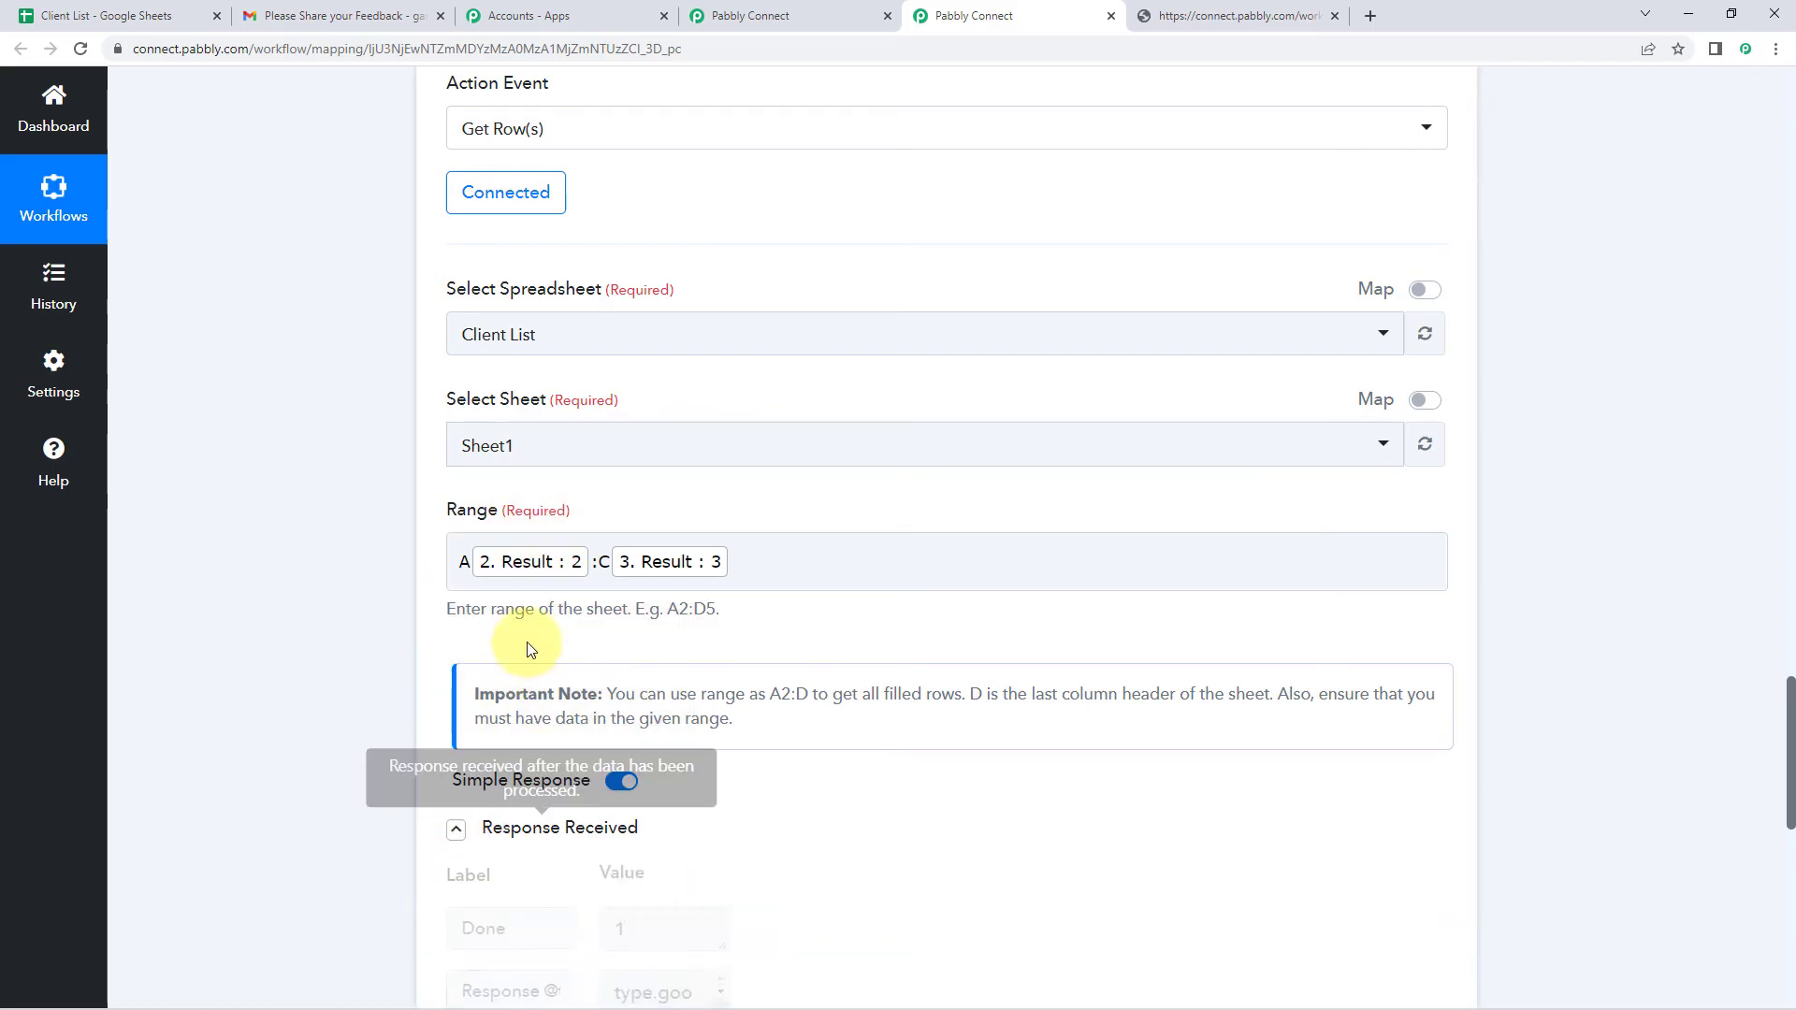
scroll(774, 606, down, 1)
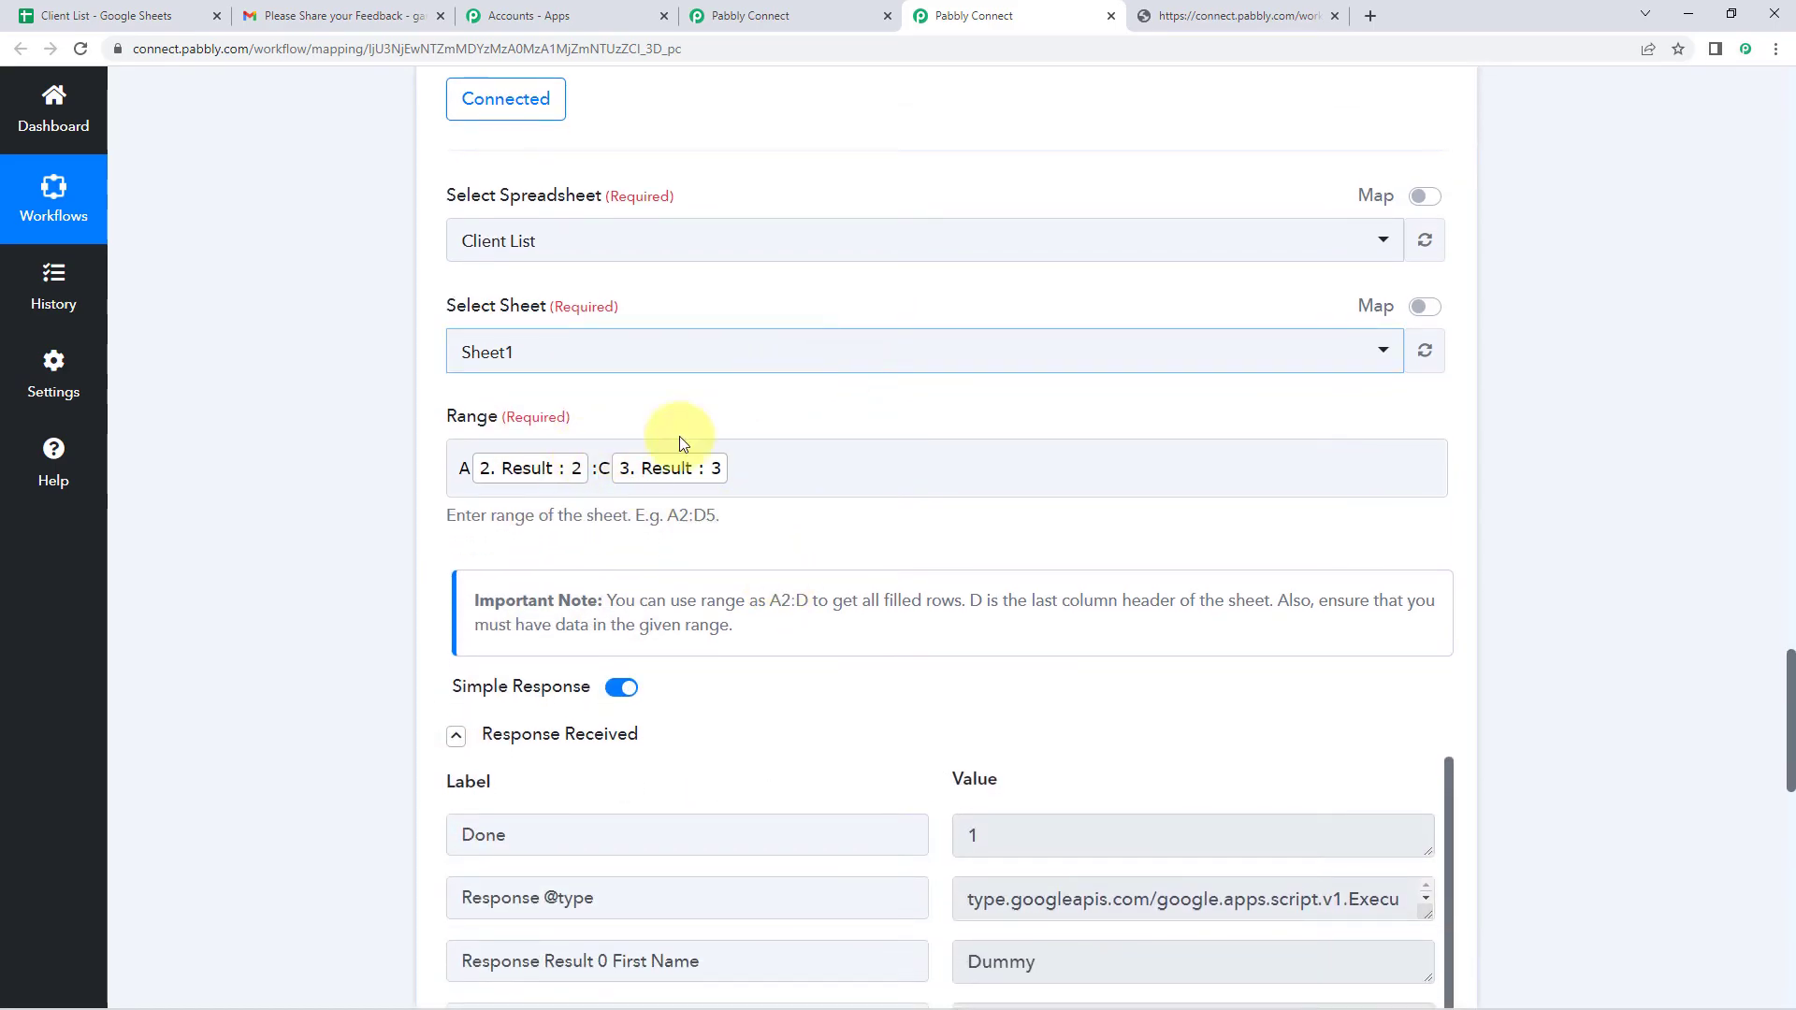
scroll(406, 517, down, 1)
scroll(406, 517, down, 5)
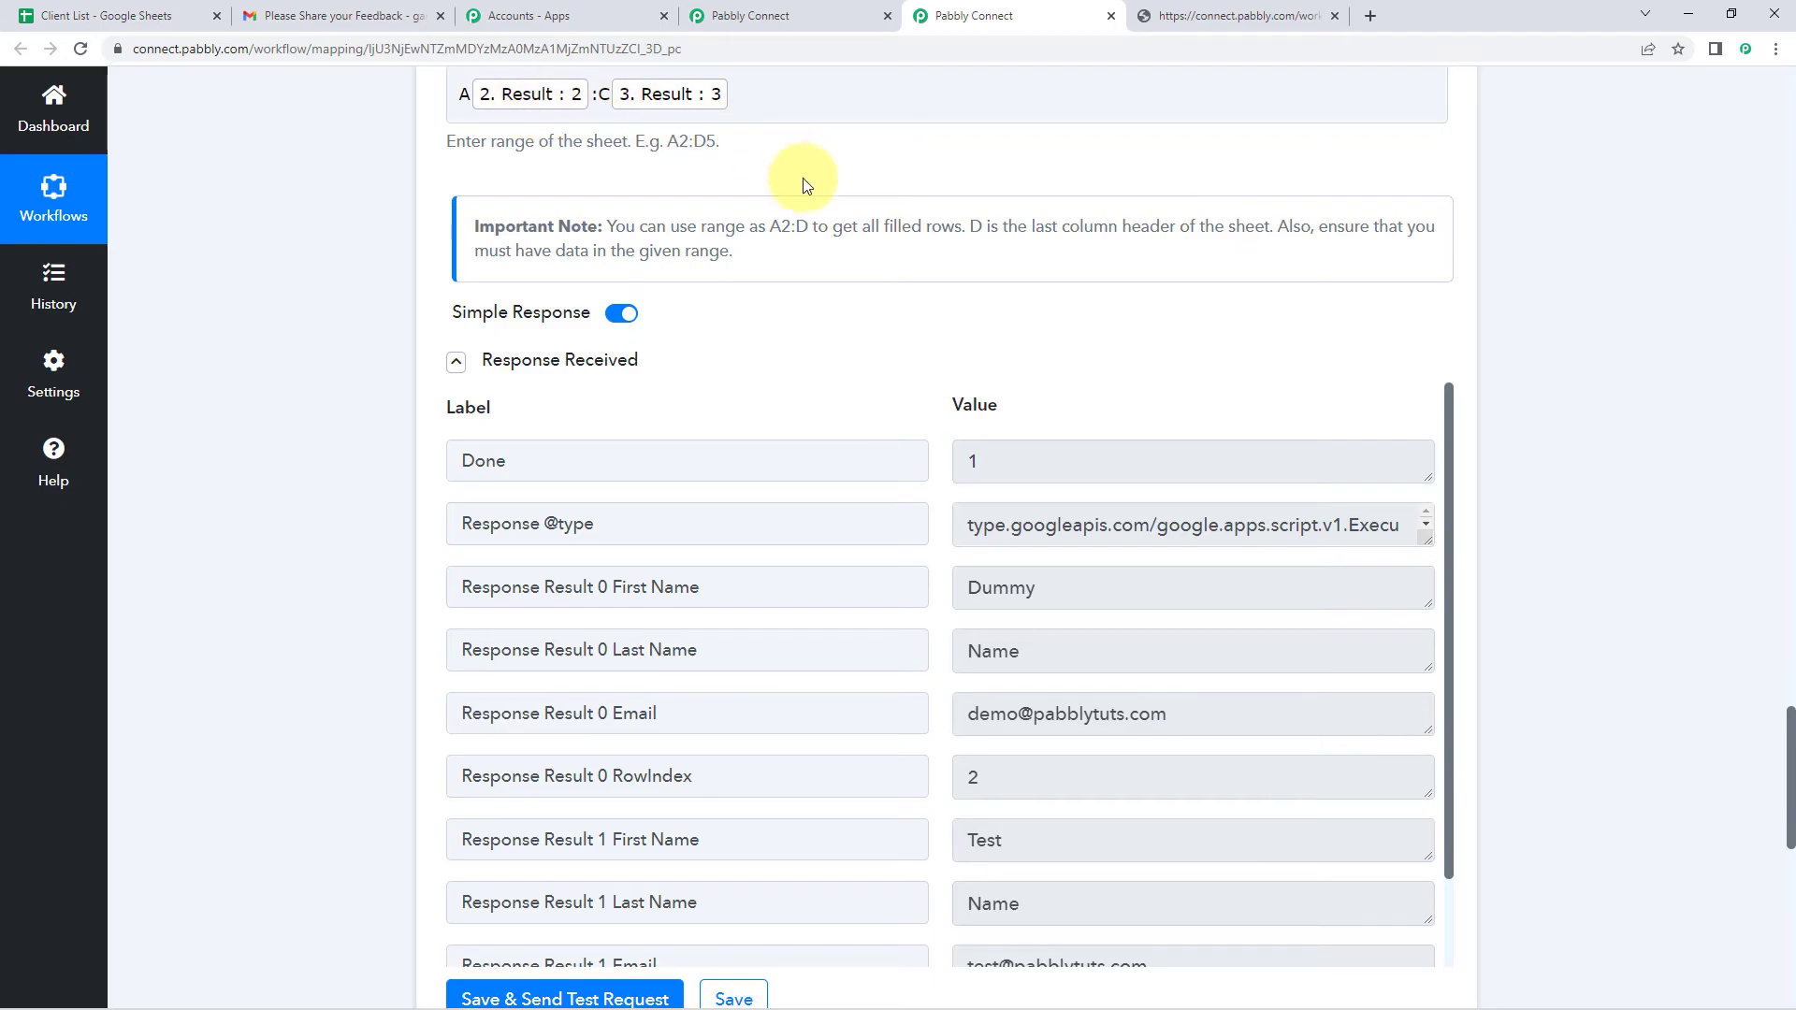
scroll(870, 215, down, 2)
scroll(826, 294, up, 3)
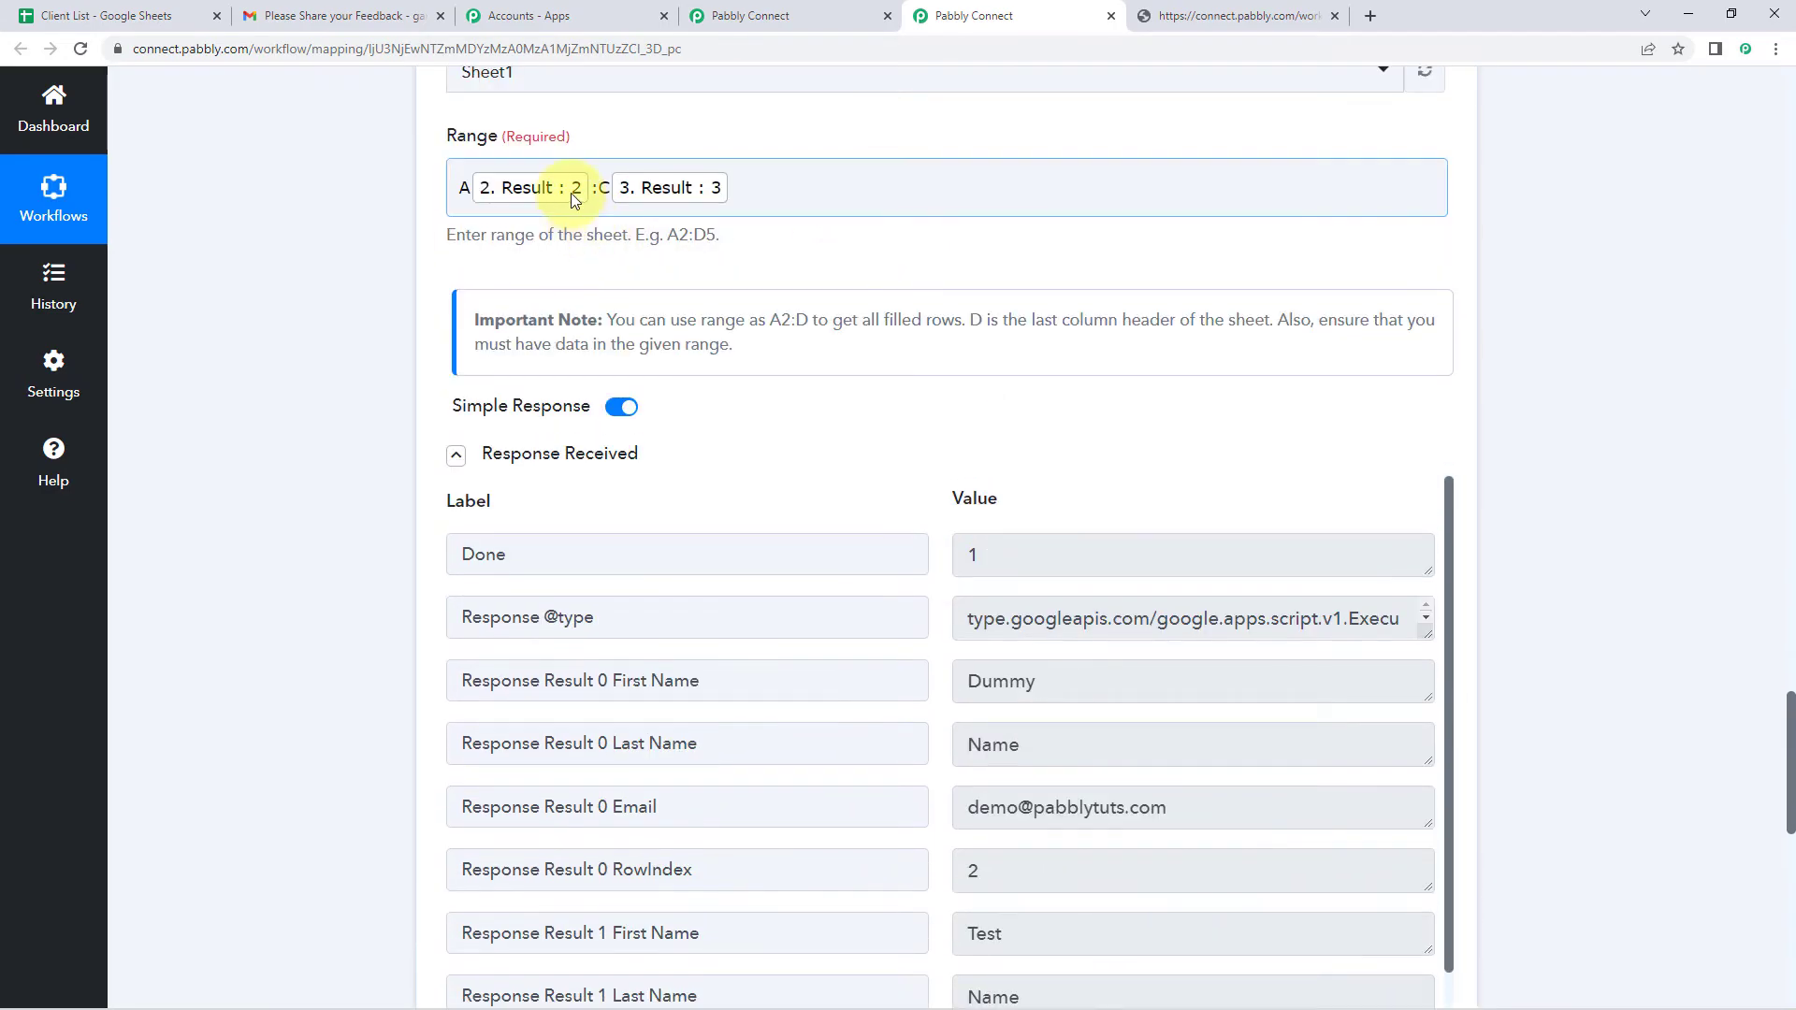
click(593, 188)
key(BackSpace)
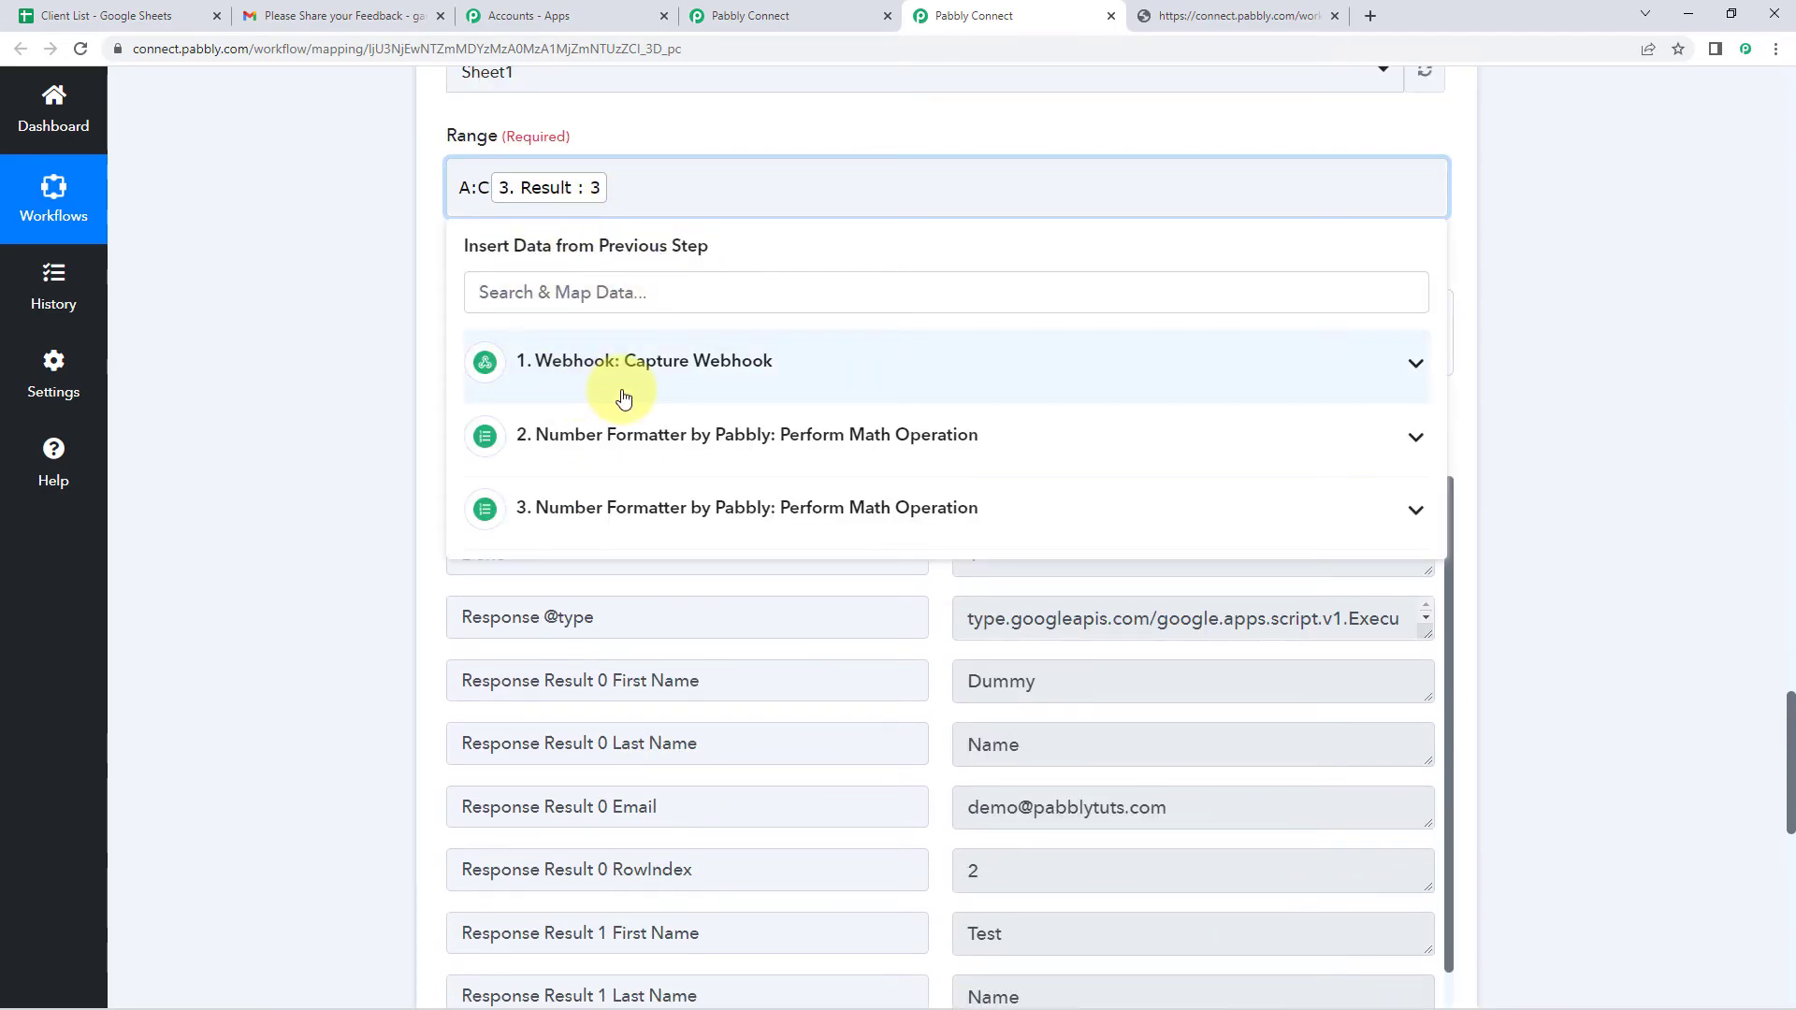
click(622, 444)
click(562, 540)
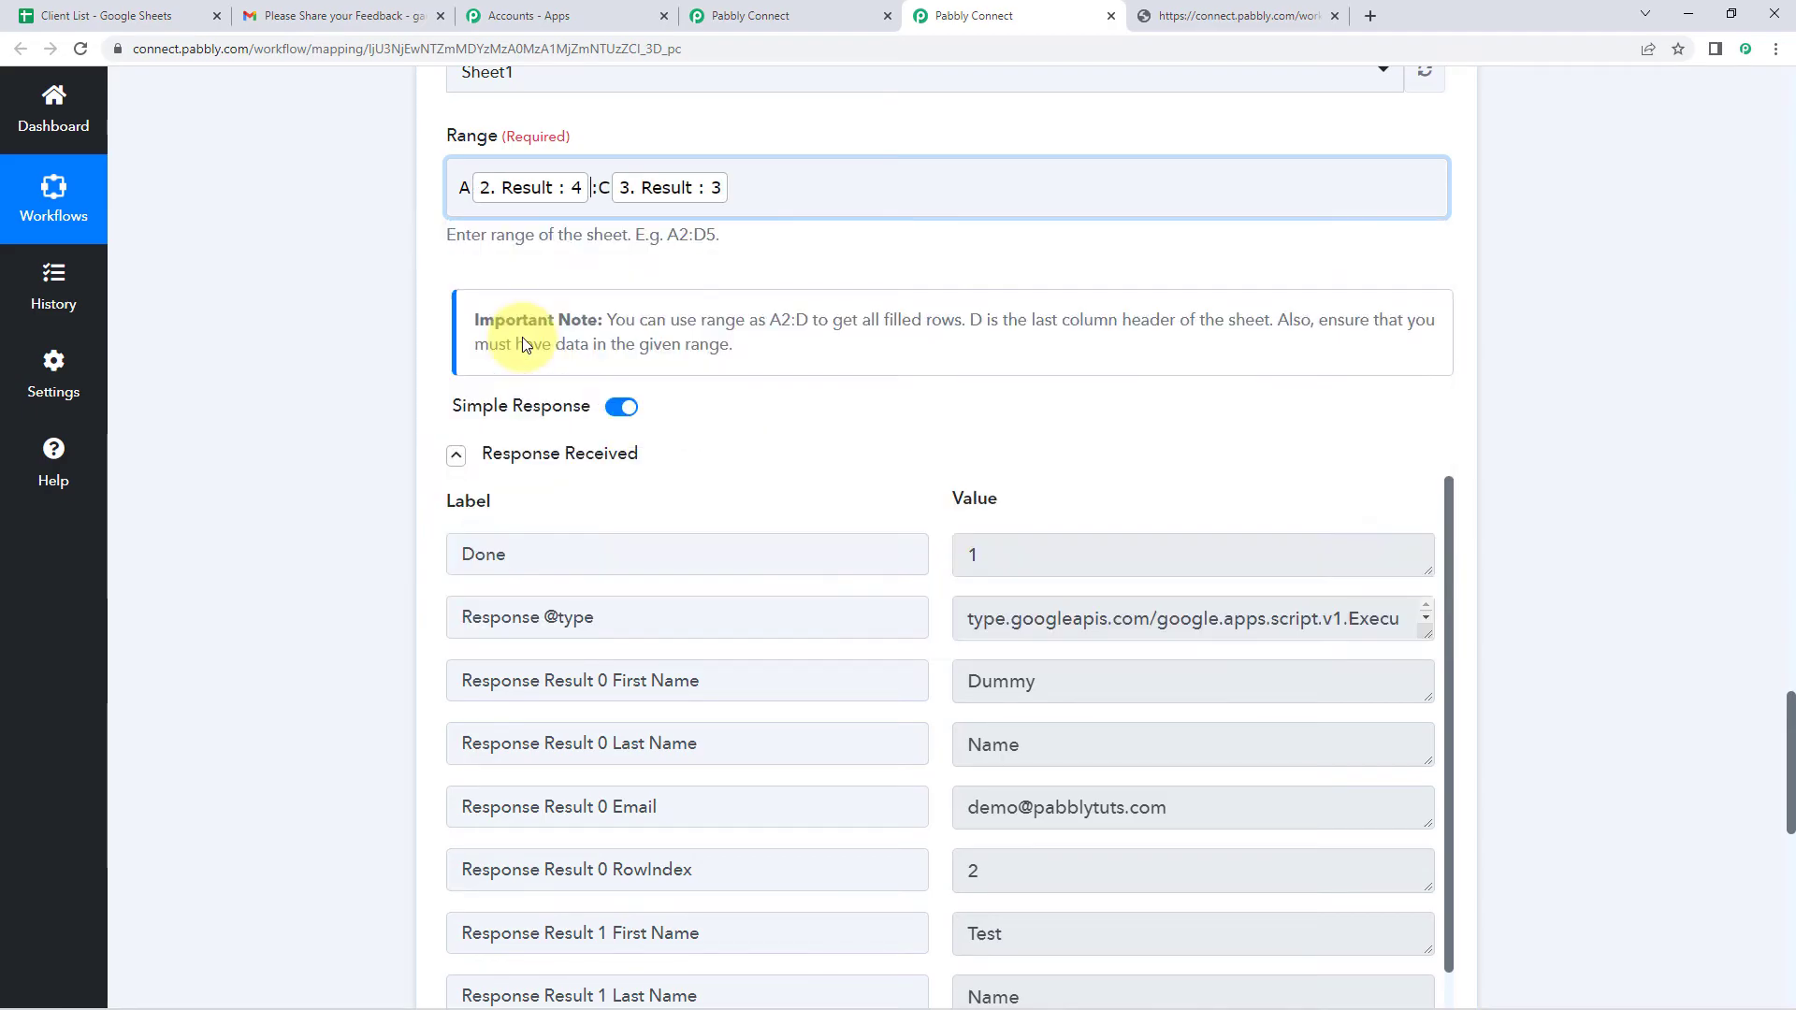
- Remap the Range's end row after column C to step 3's updated Result, and save and retest the Get Row(s) action
click(721, 509)
click(690, 609)
click(355, 262)
scroll(541, 621, down, 5)
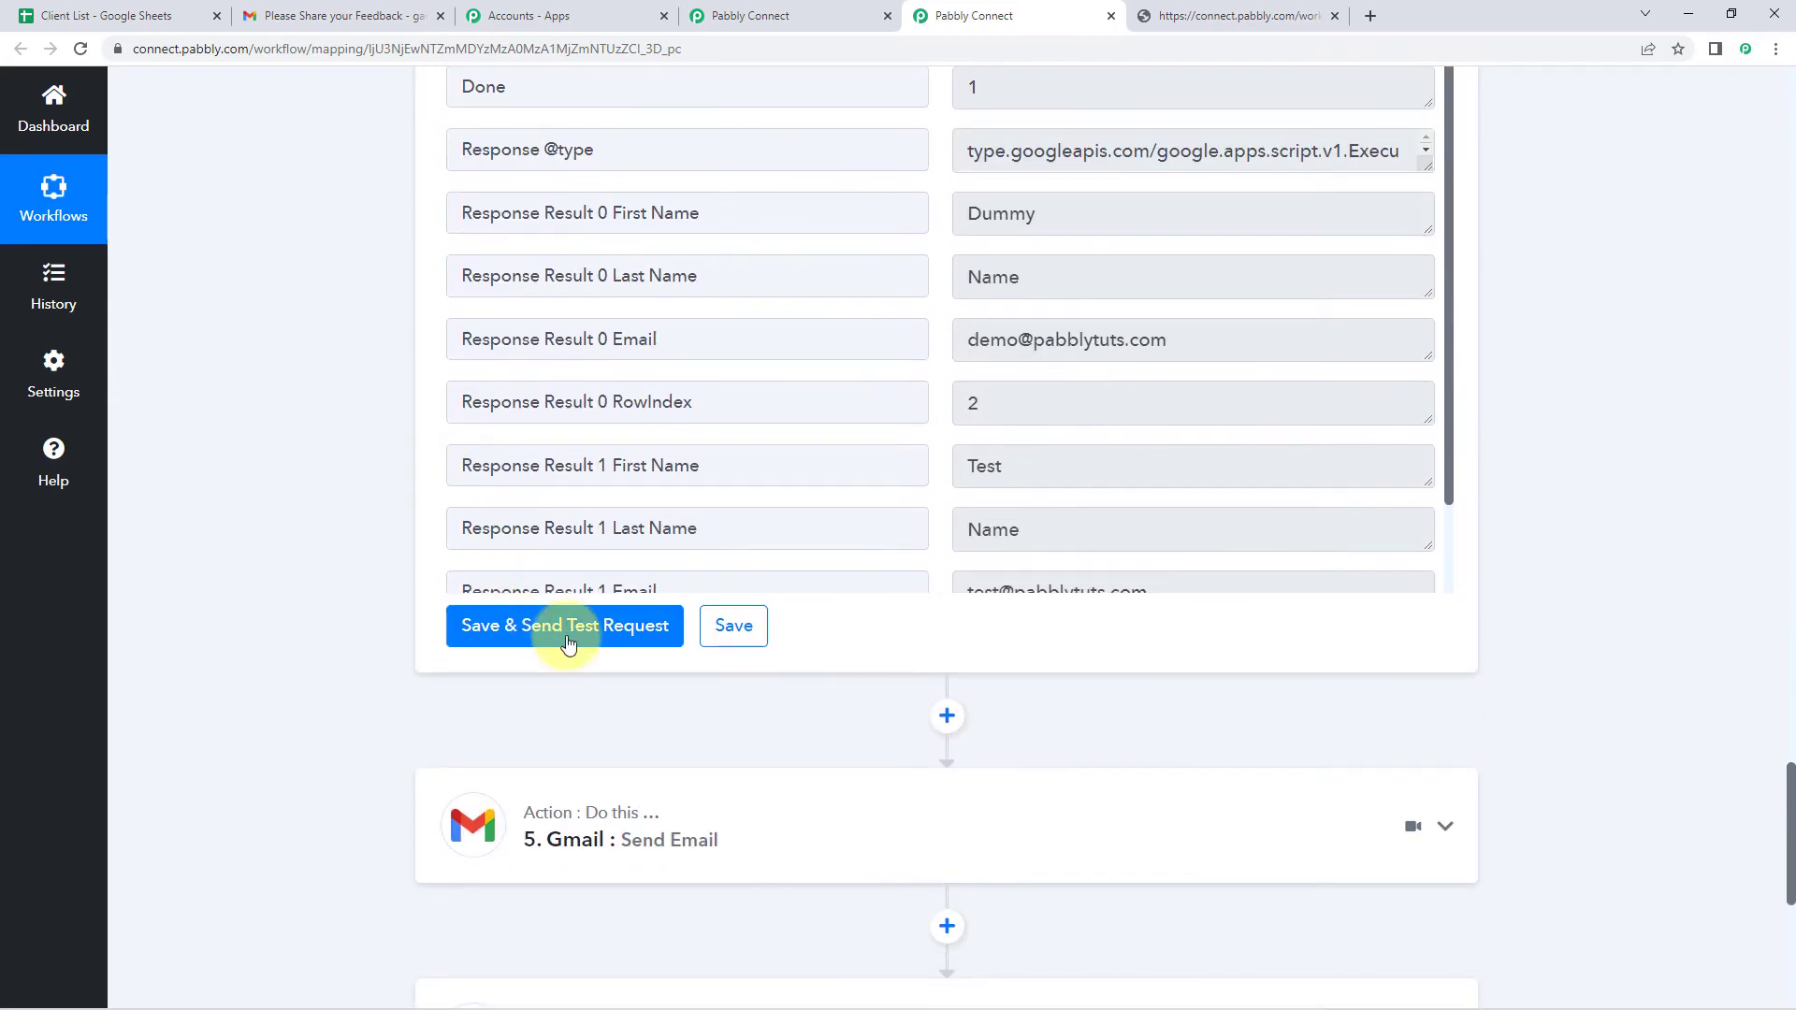
click(630, 625)
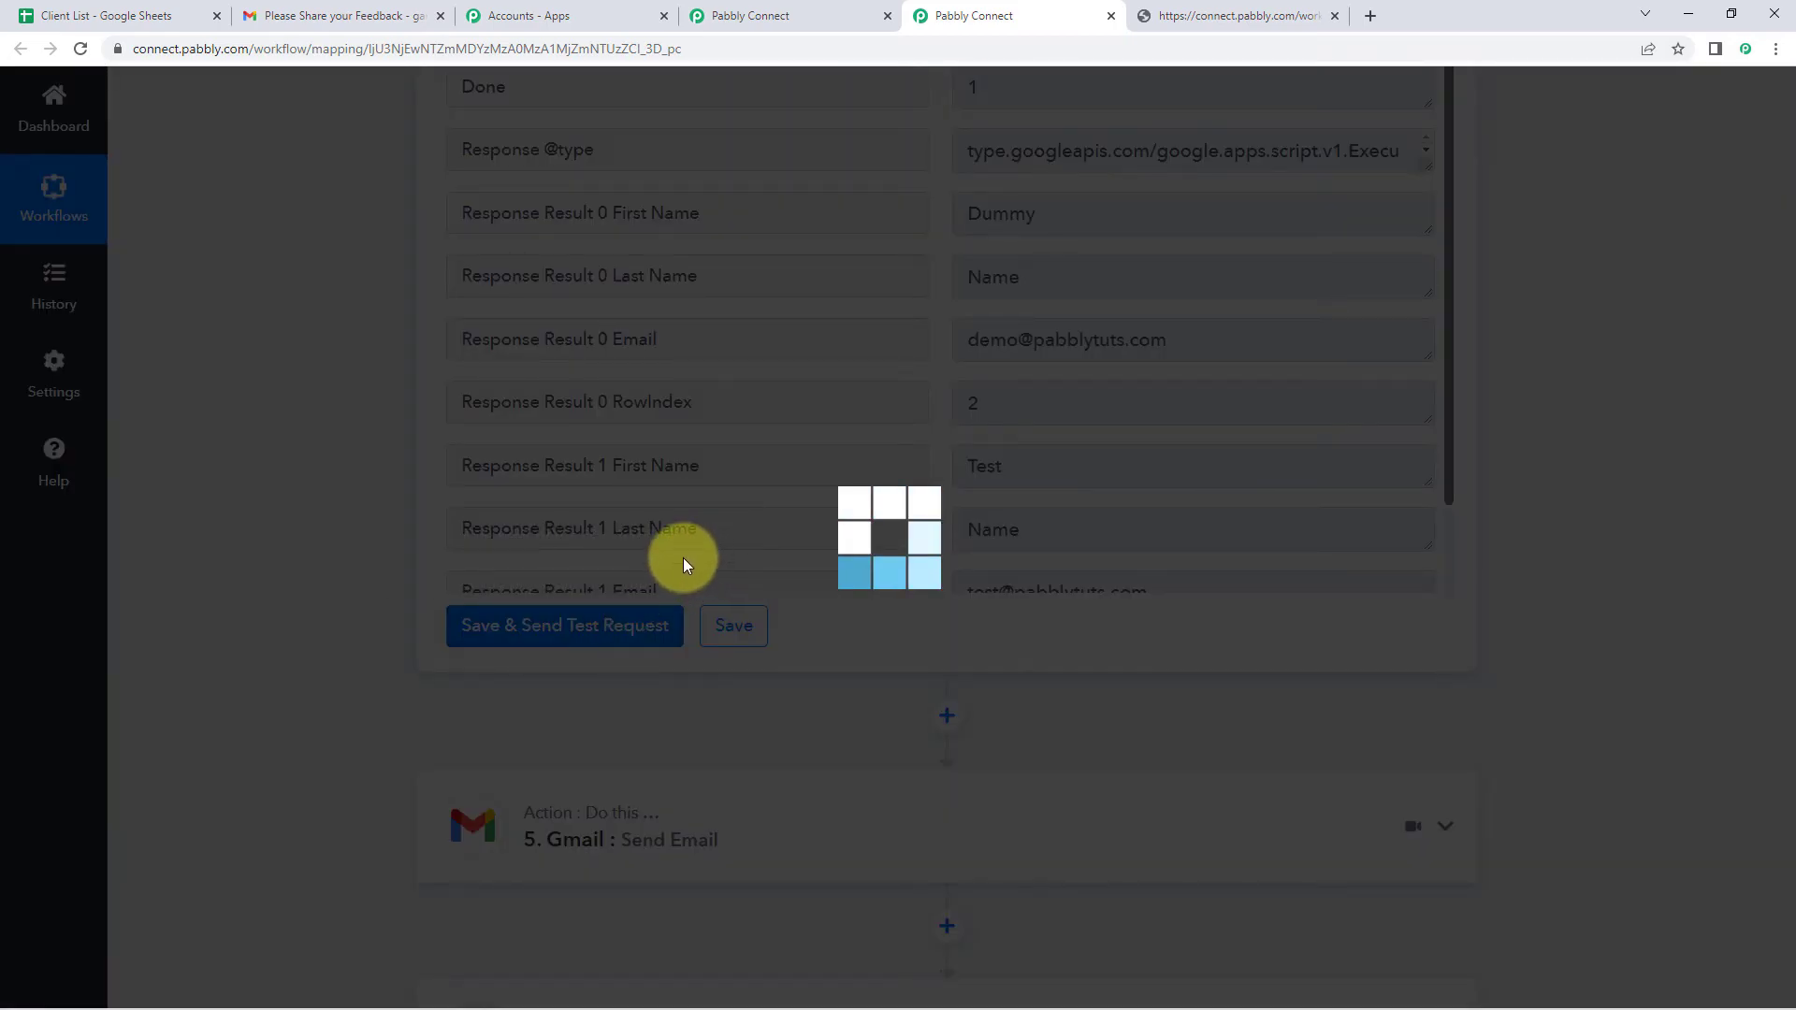
scroll(912, 618, up, 2)
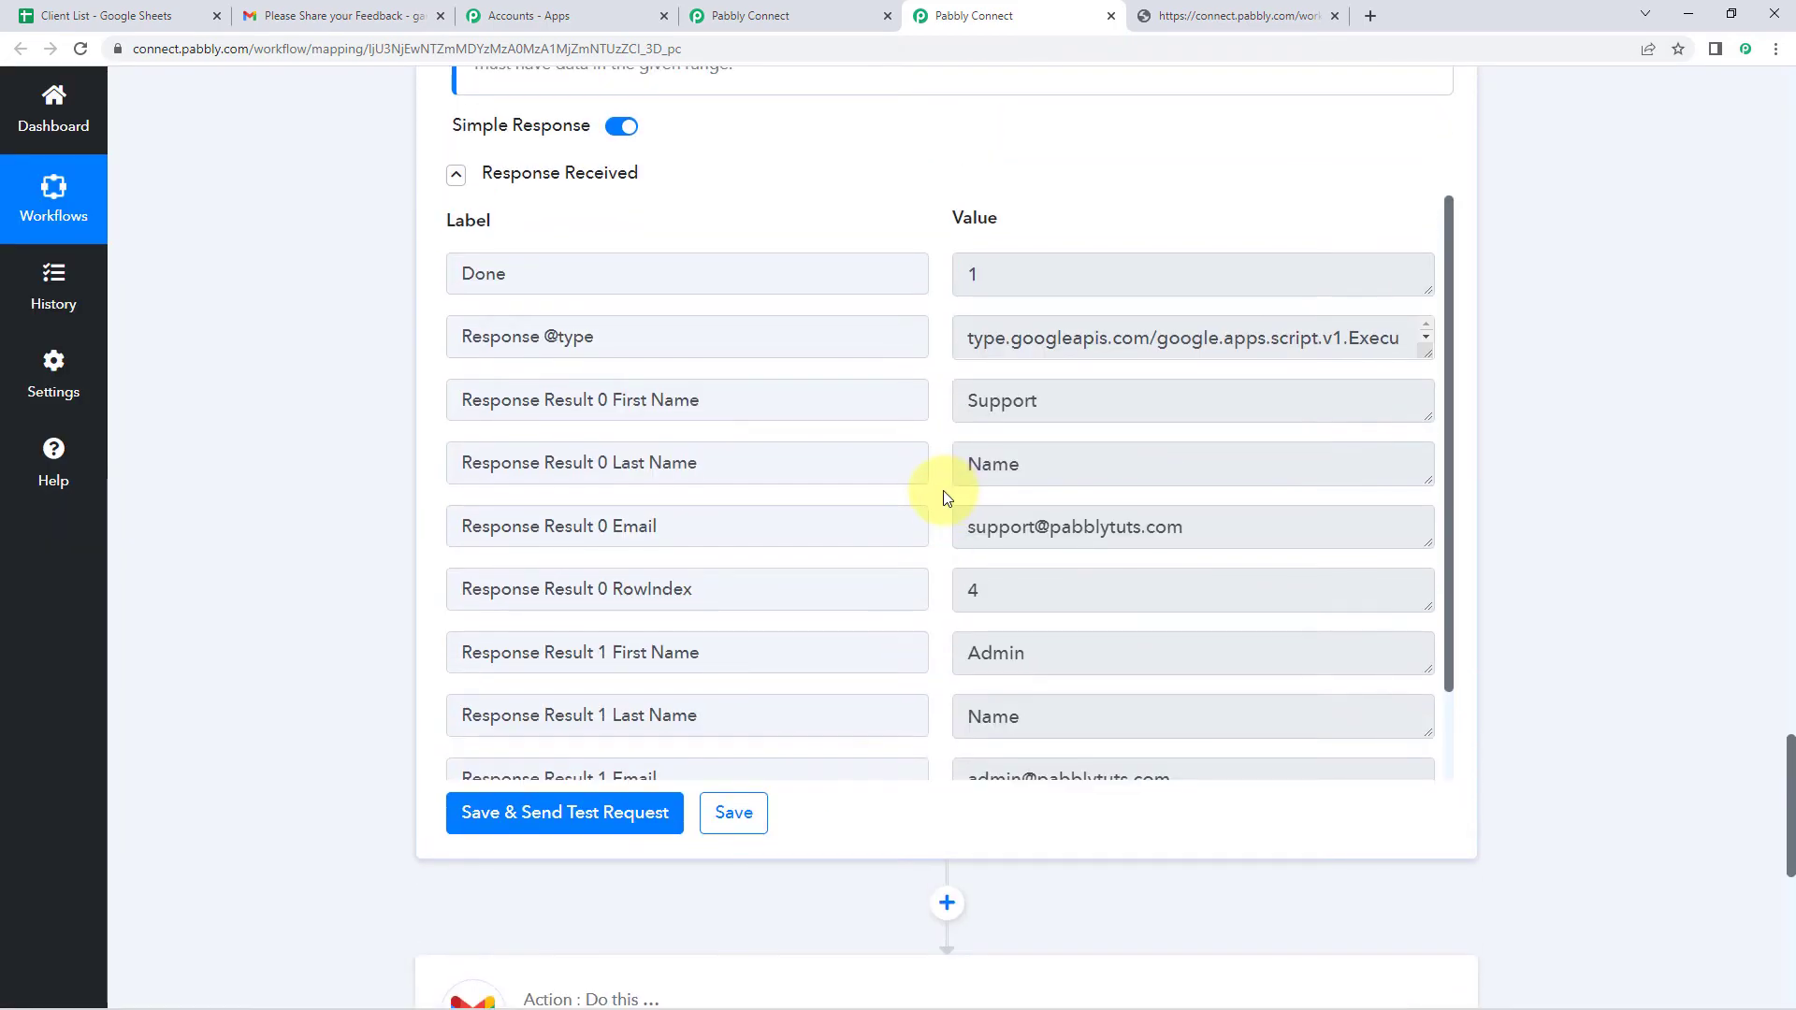
- Compare the names and emails in the Get Row(s) response with rows 4 and 5 of the Client List sheet
scroll(963, 435, down, 1)
click(150, 19)
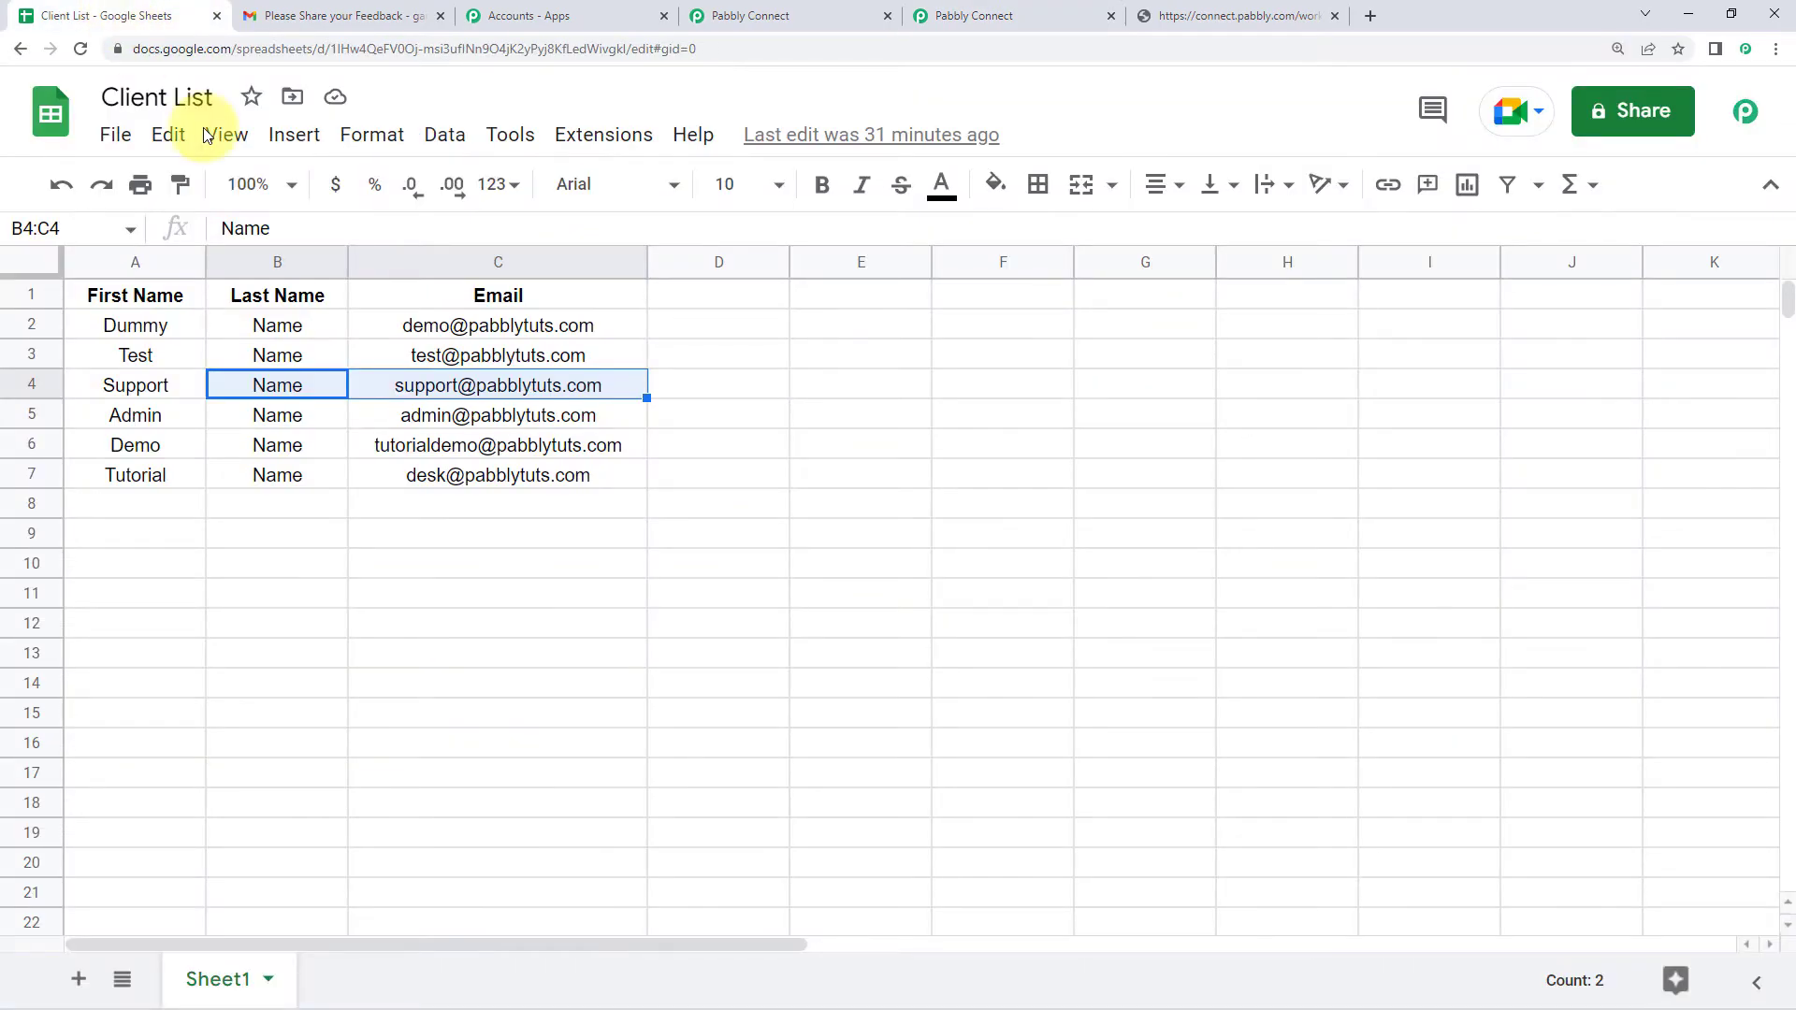
drag(199, 380, 271, 413)
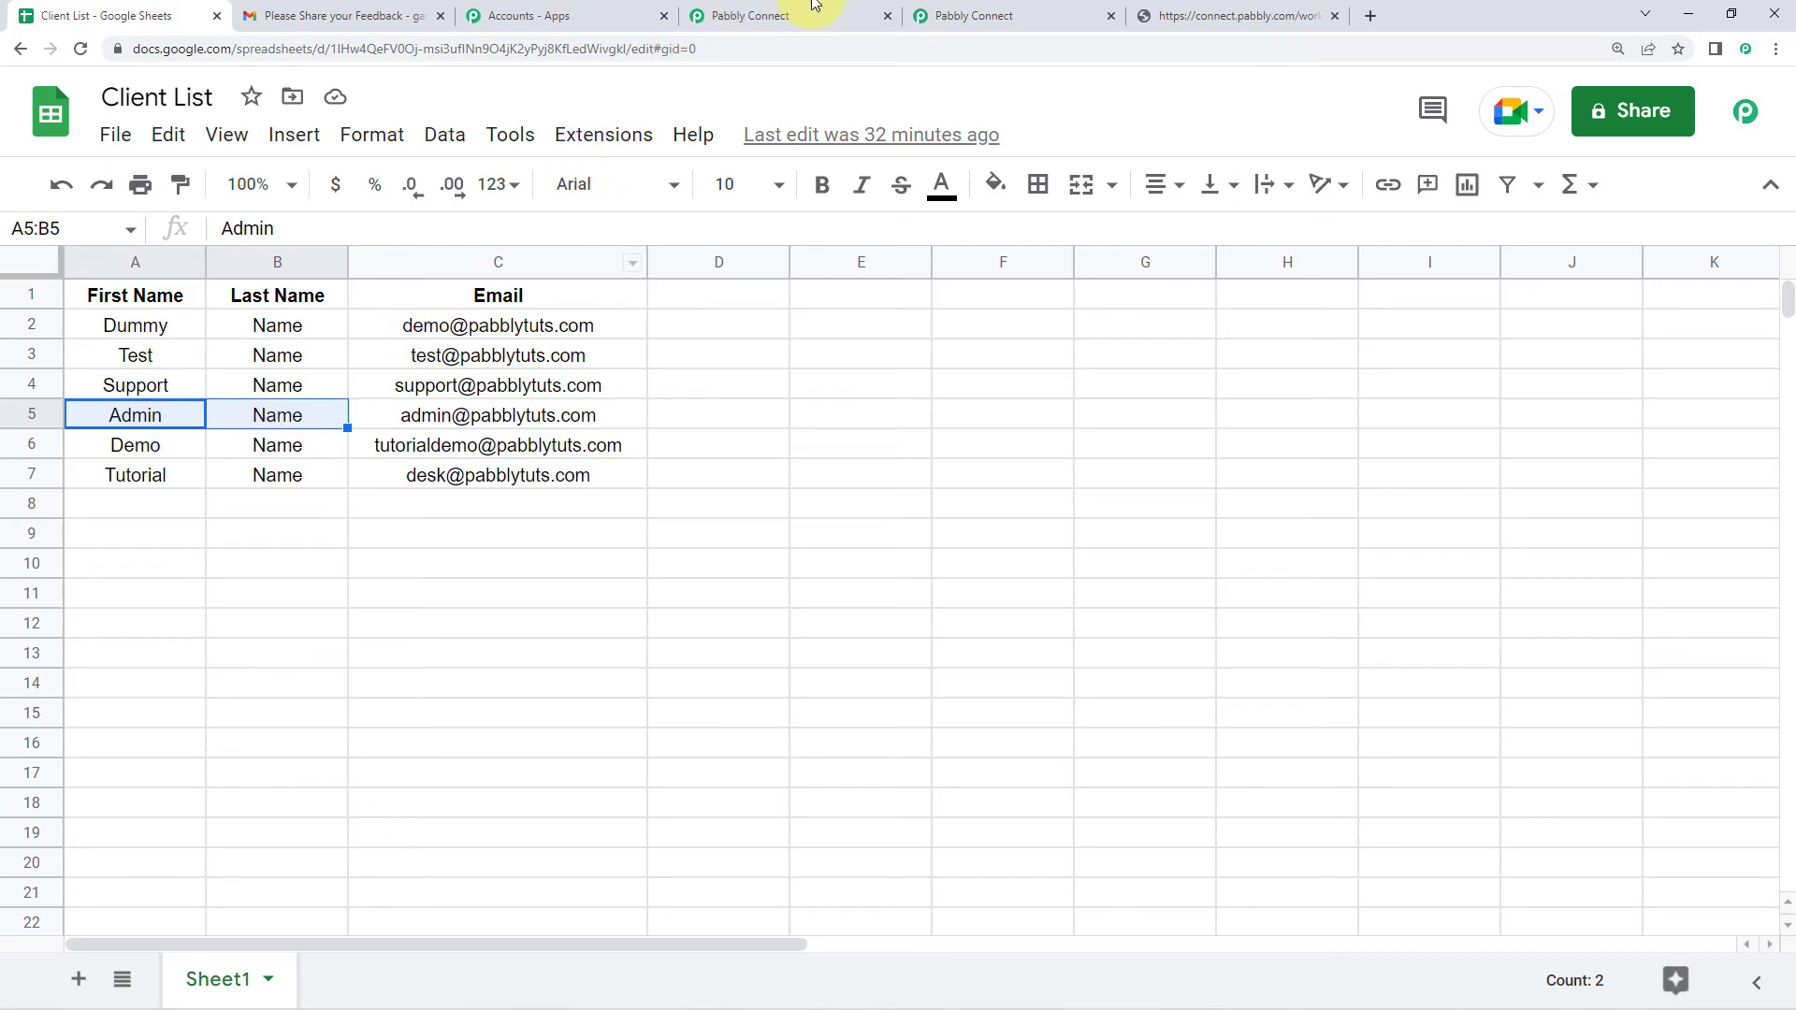
click(974, 13)
click(1010, 307)
click(1049, 372)
click(1066, 564)
click(990, 621)
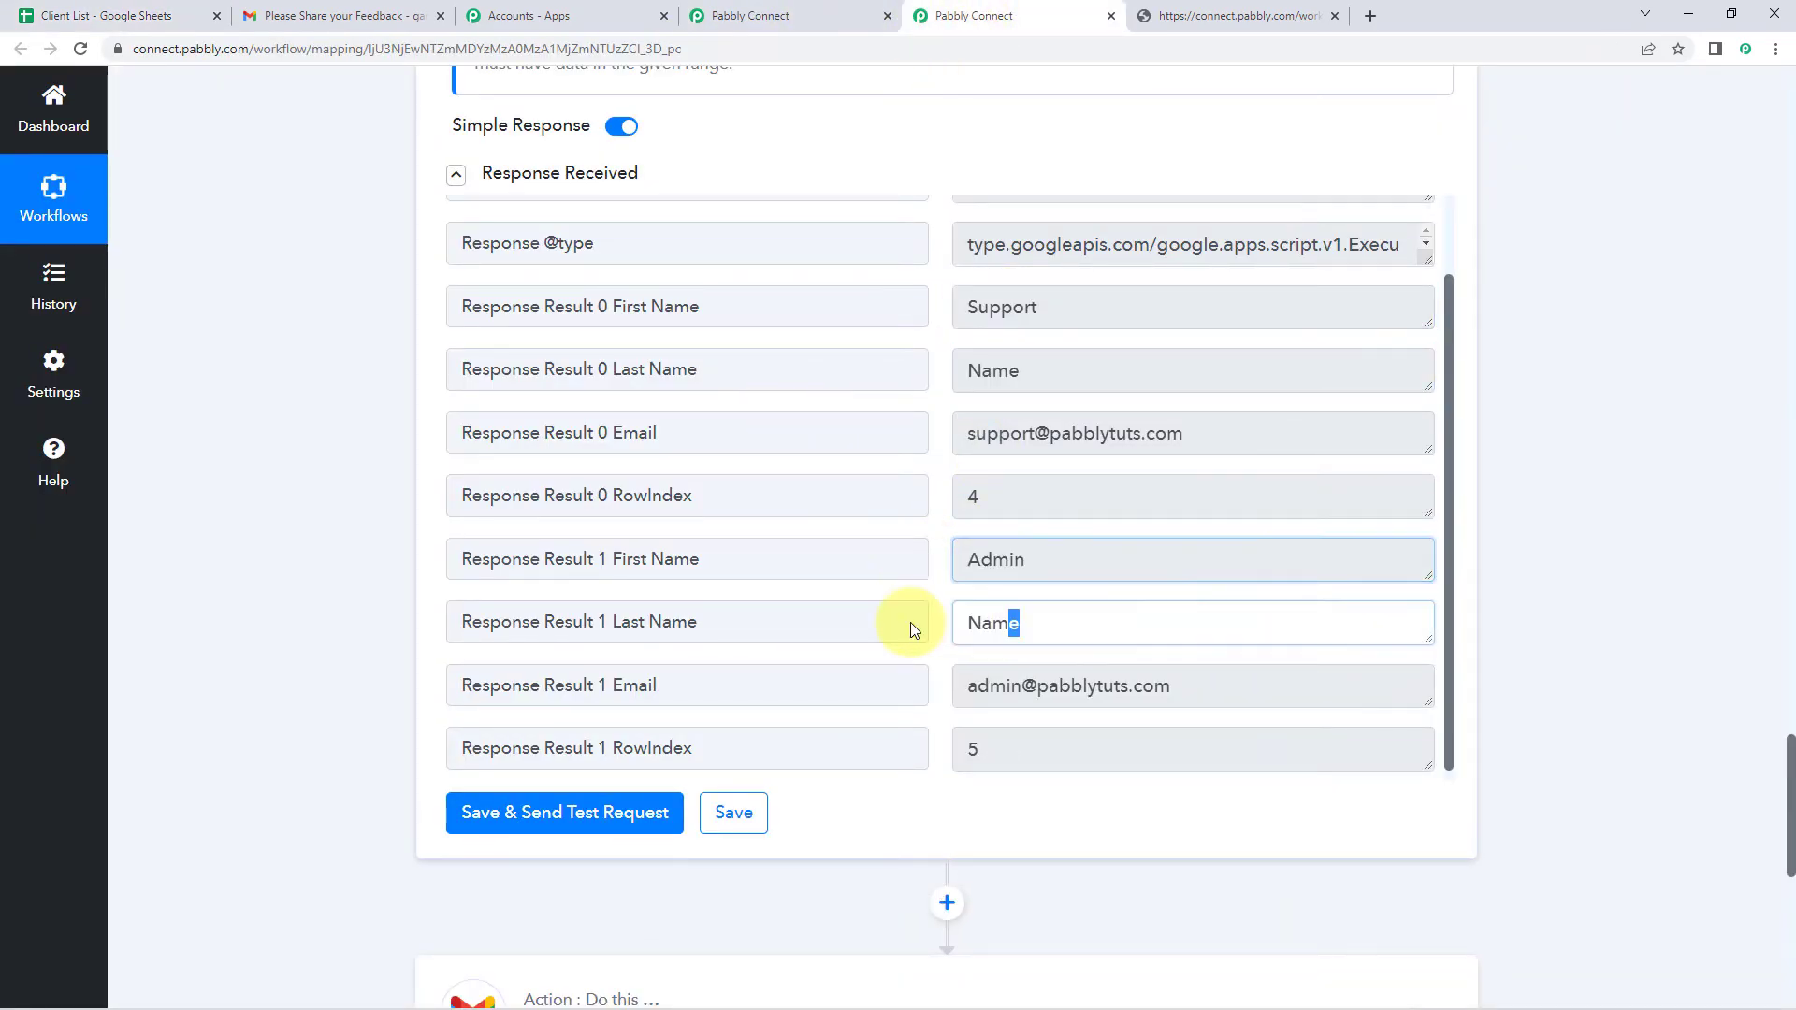
click(428, 503)
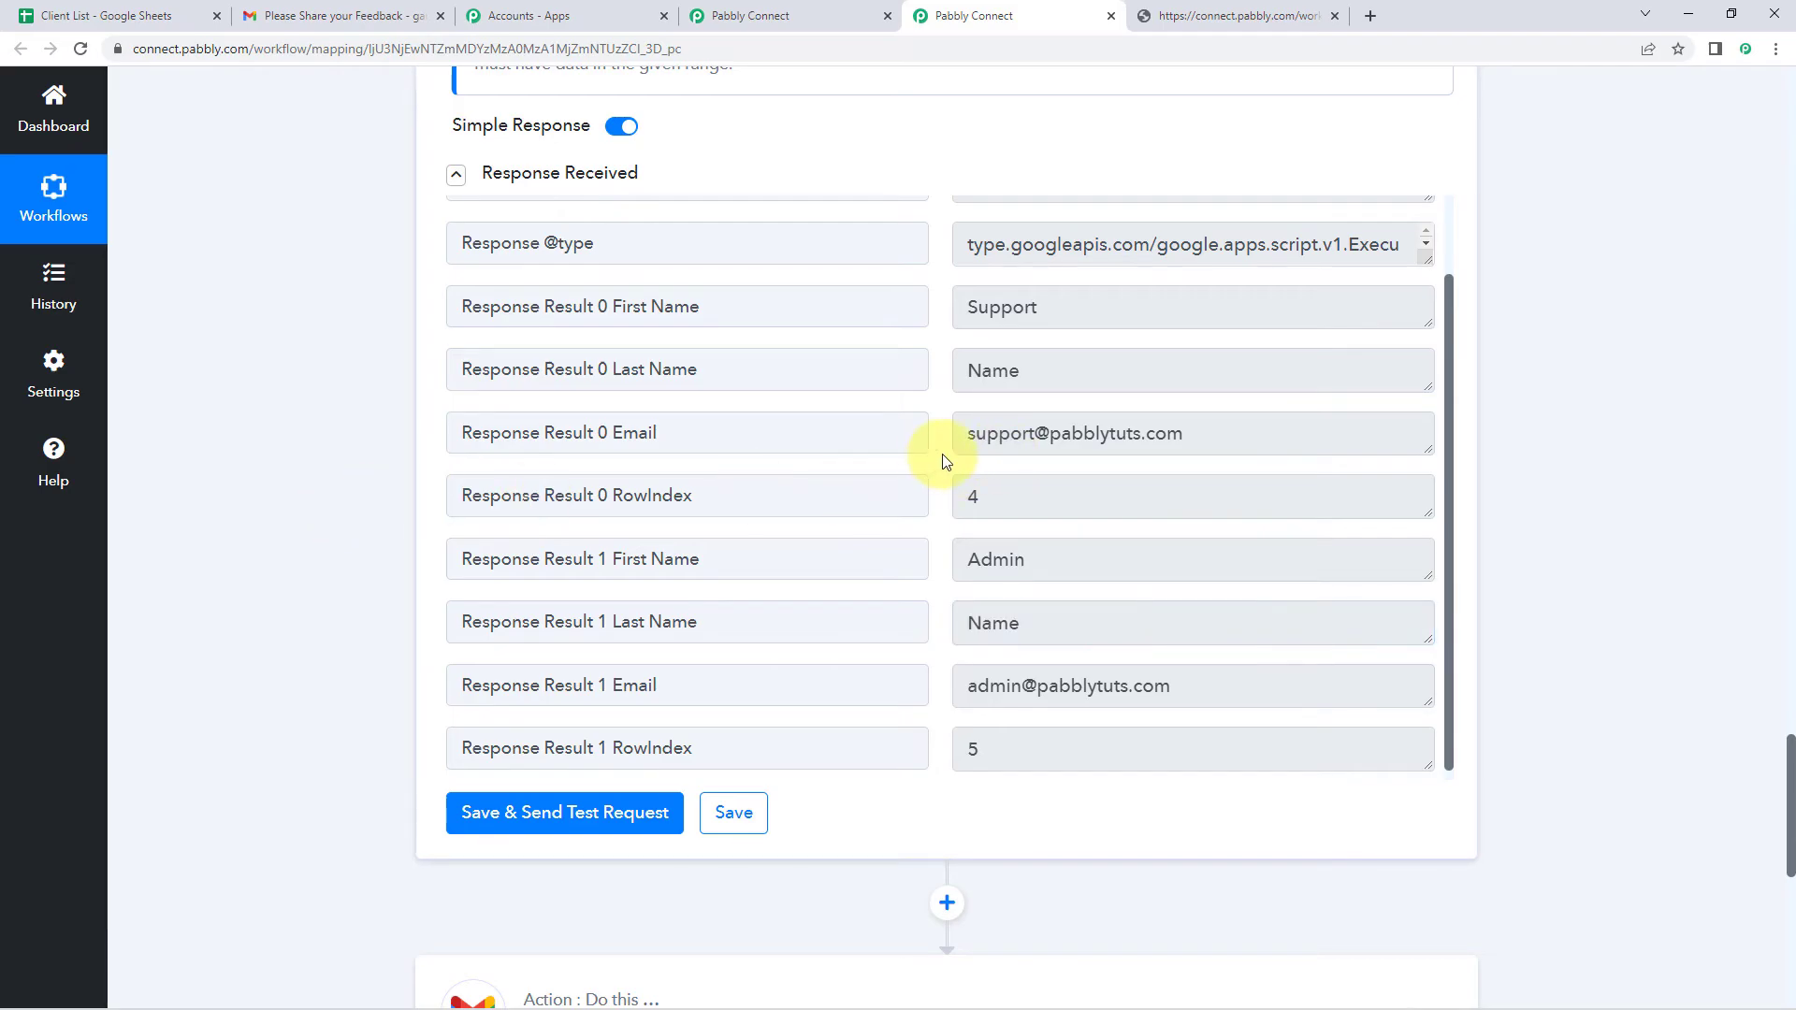
click(1276, 443)
click(1186, 684)
click(333, 545)
- In Workflow 2's Gmail Send Email action, remap the first recipient address to step 4's Response Result 0 Email
scroll(609, 489, down, 5)
click(561, 559)
scroll(346, 567, down, 6)
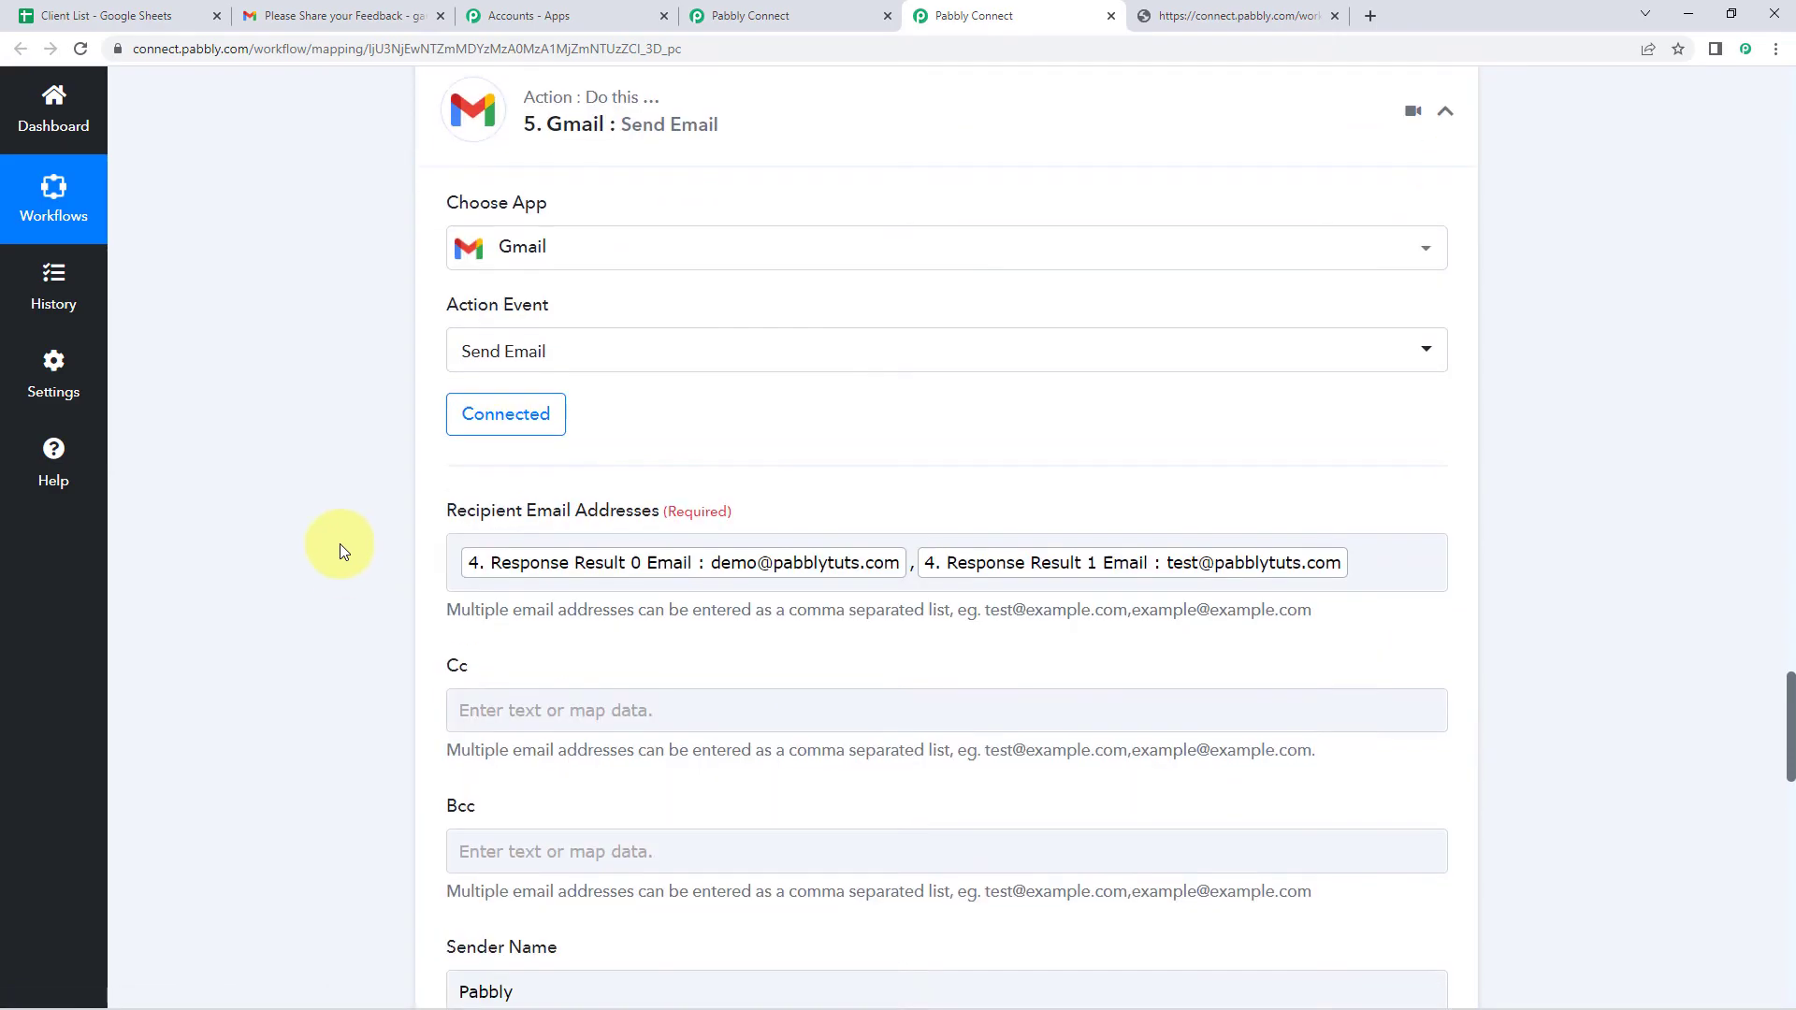
click(919, 436)
key(BackSpace)
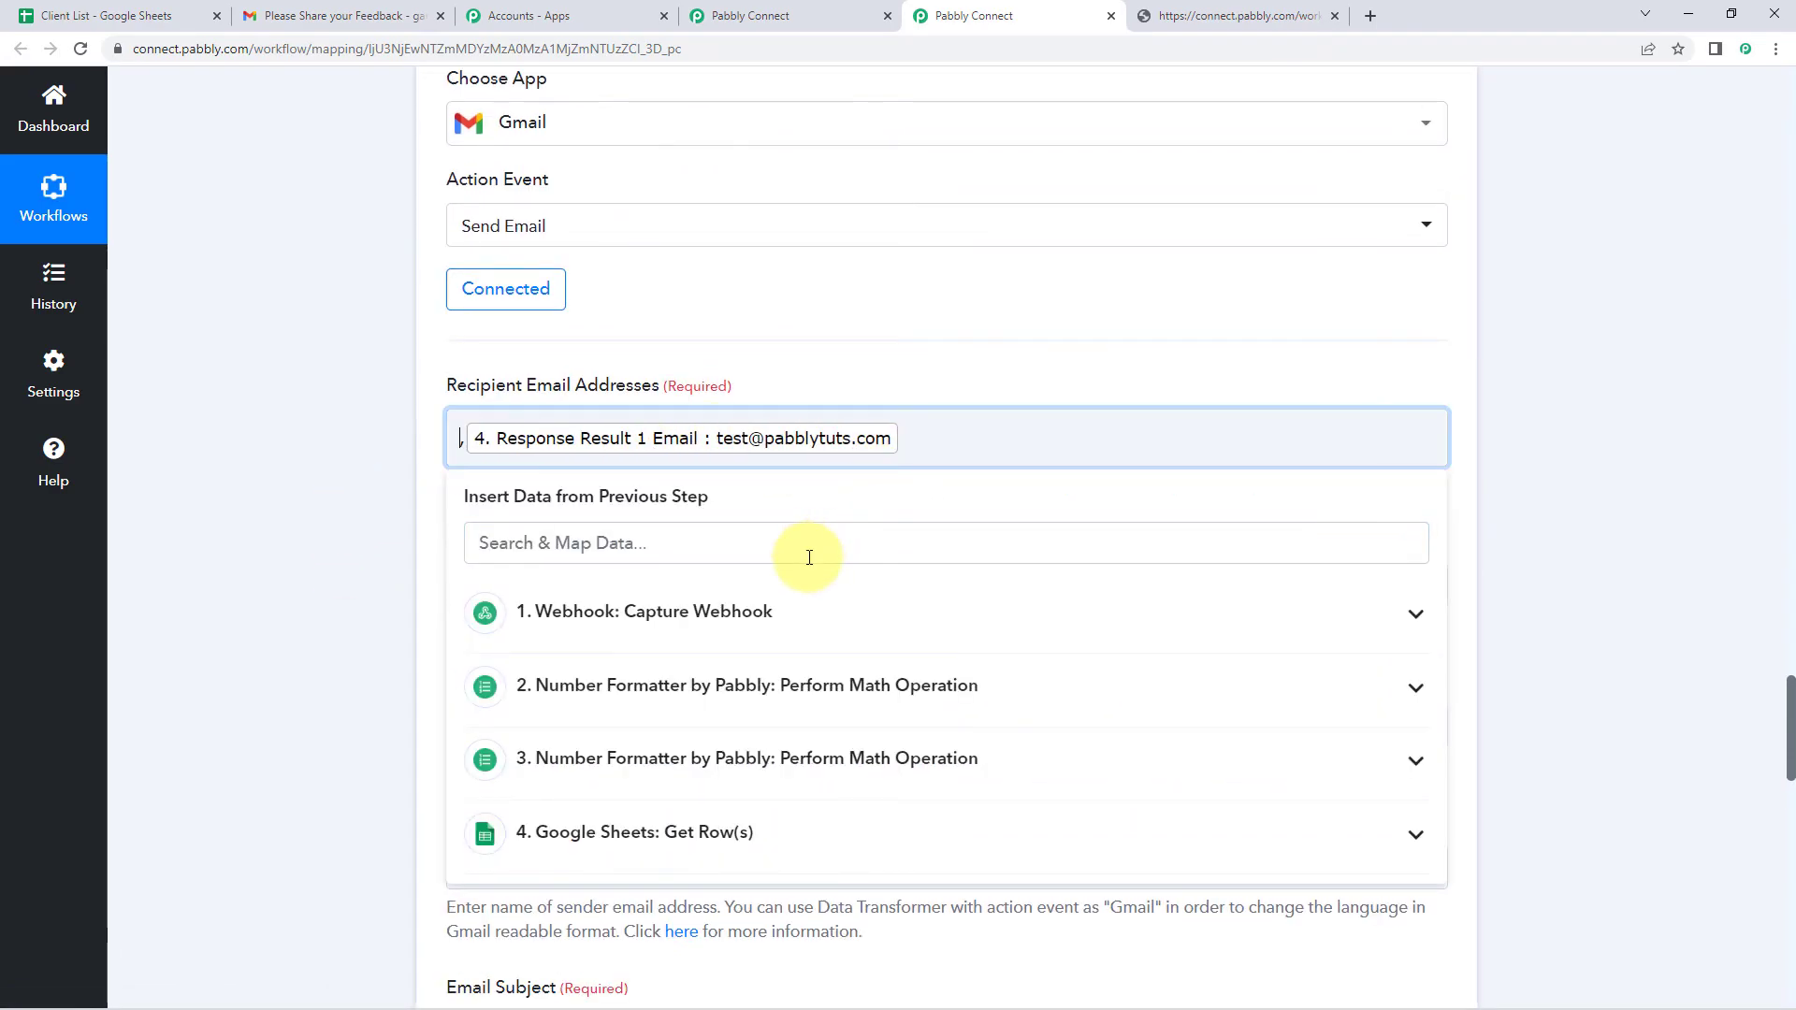
click(711, 831)
scroll(726, 602, down, 3)
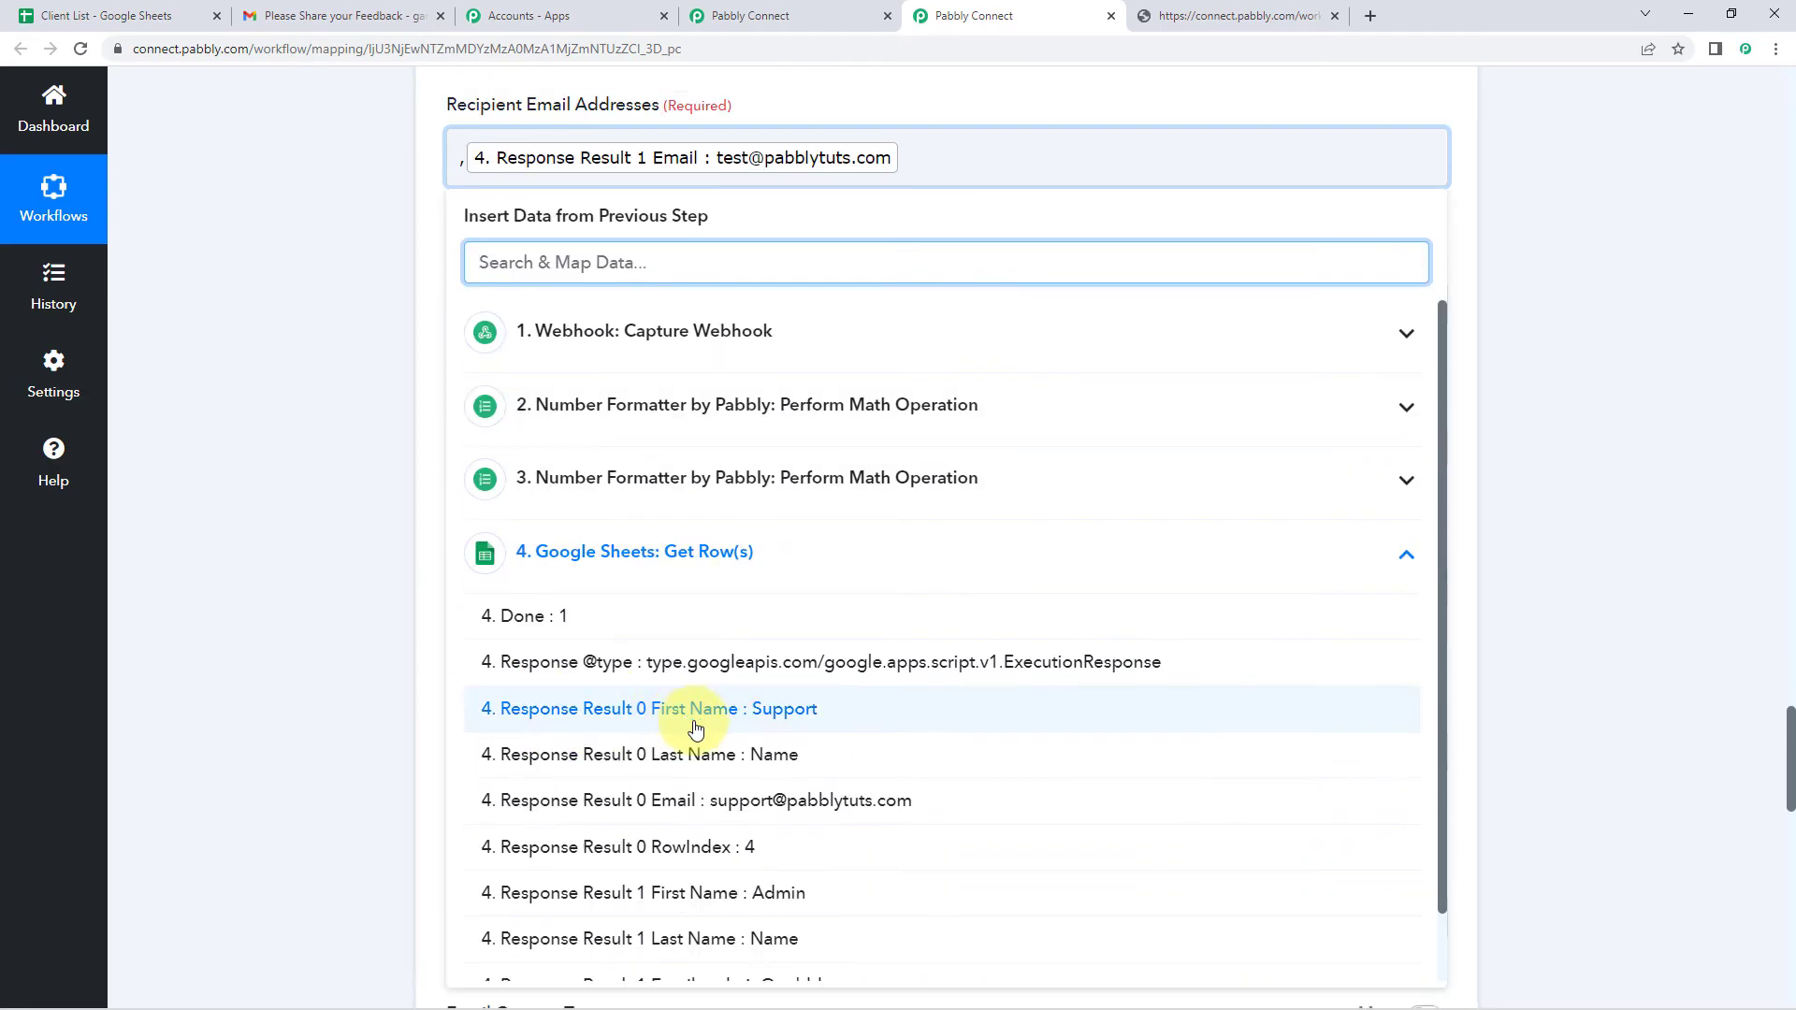
click(731, 801)
- Remap the second recipient address after the comma to step 4's Response Result 1 Email
click(1283, 160)
key(BackSpace)
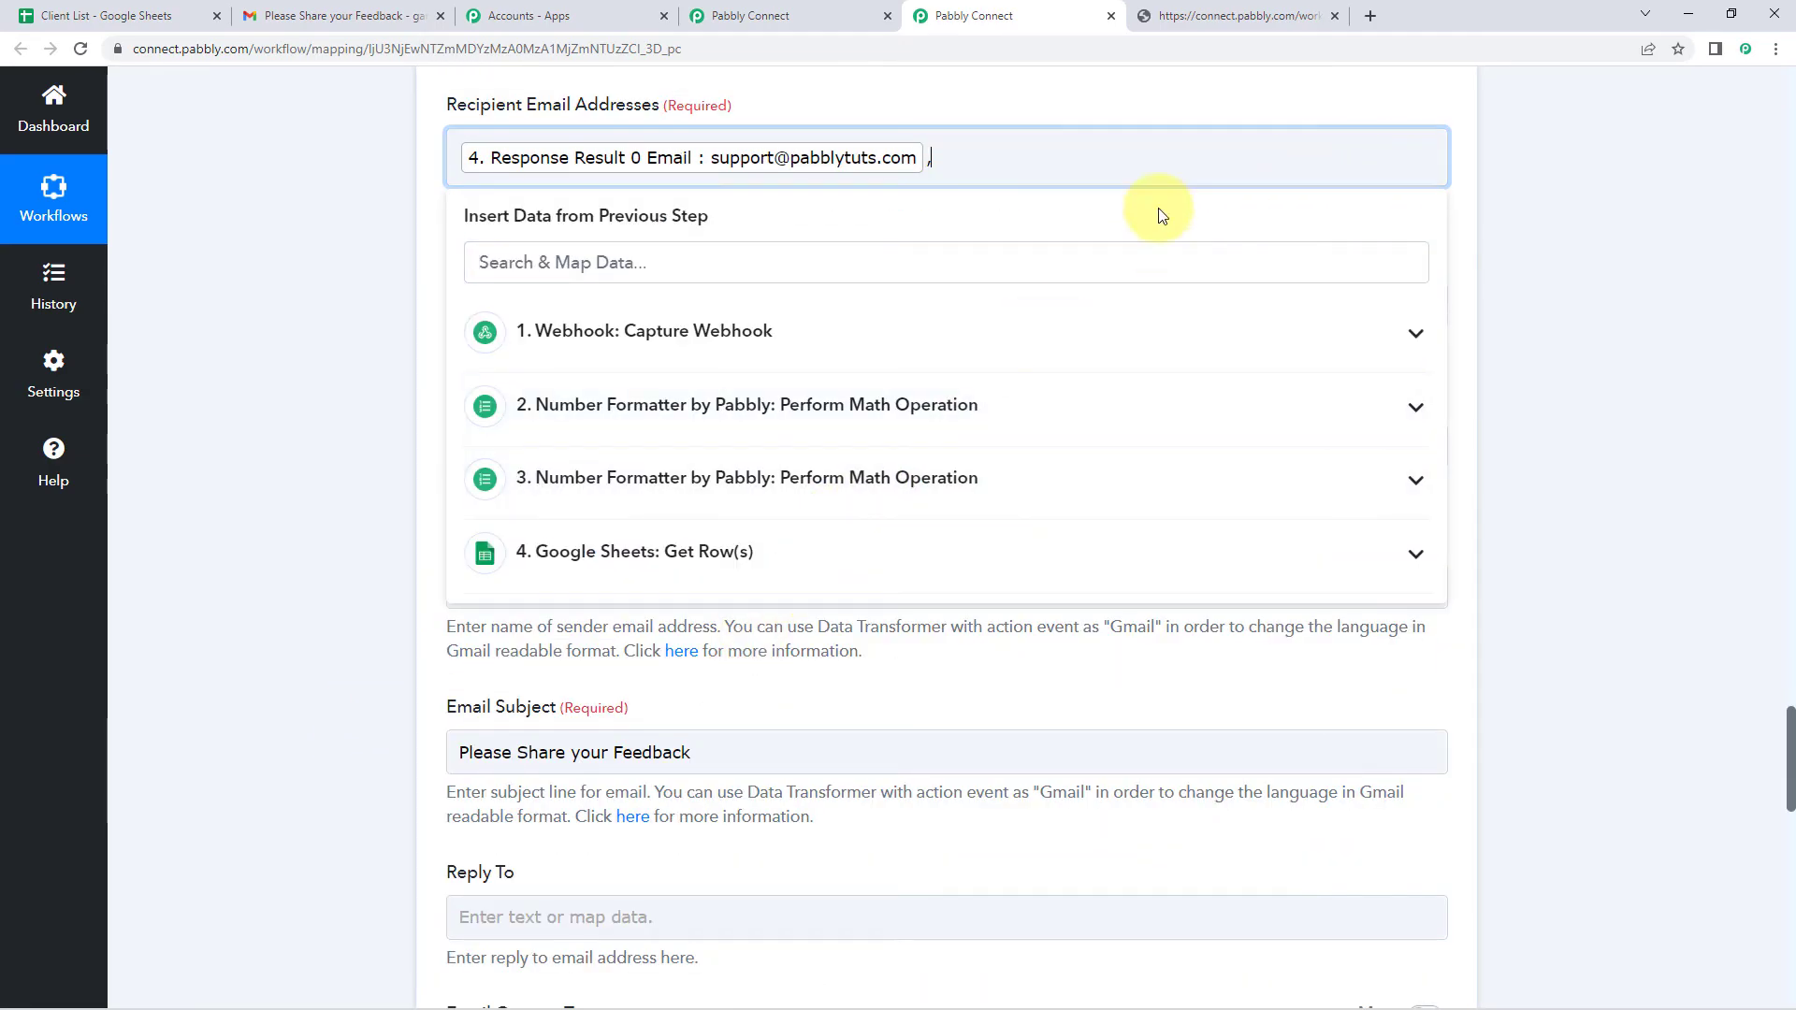
scroll(297, 308, down, 3)
click(777, 268)
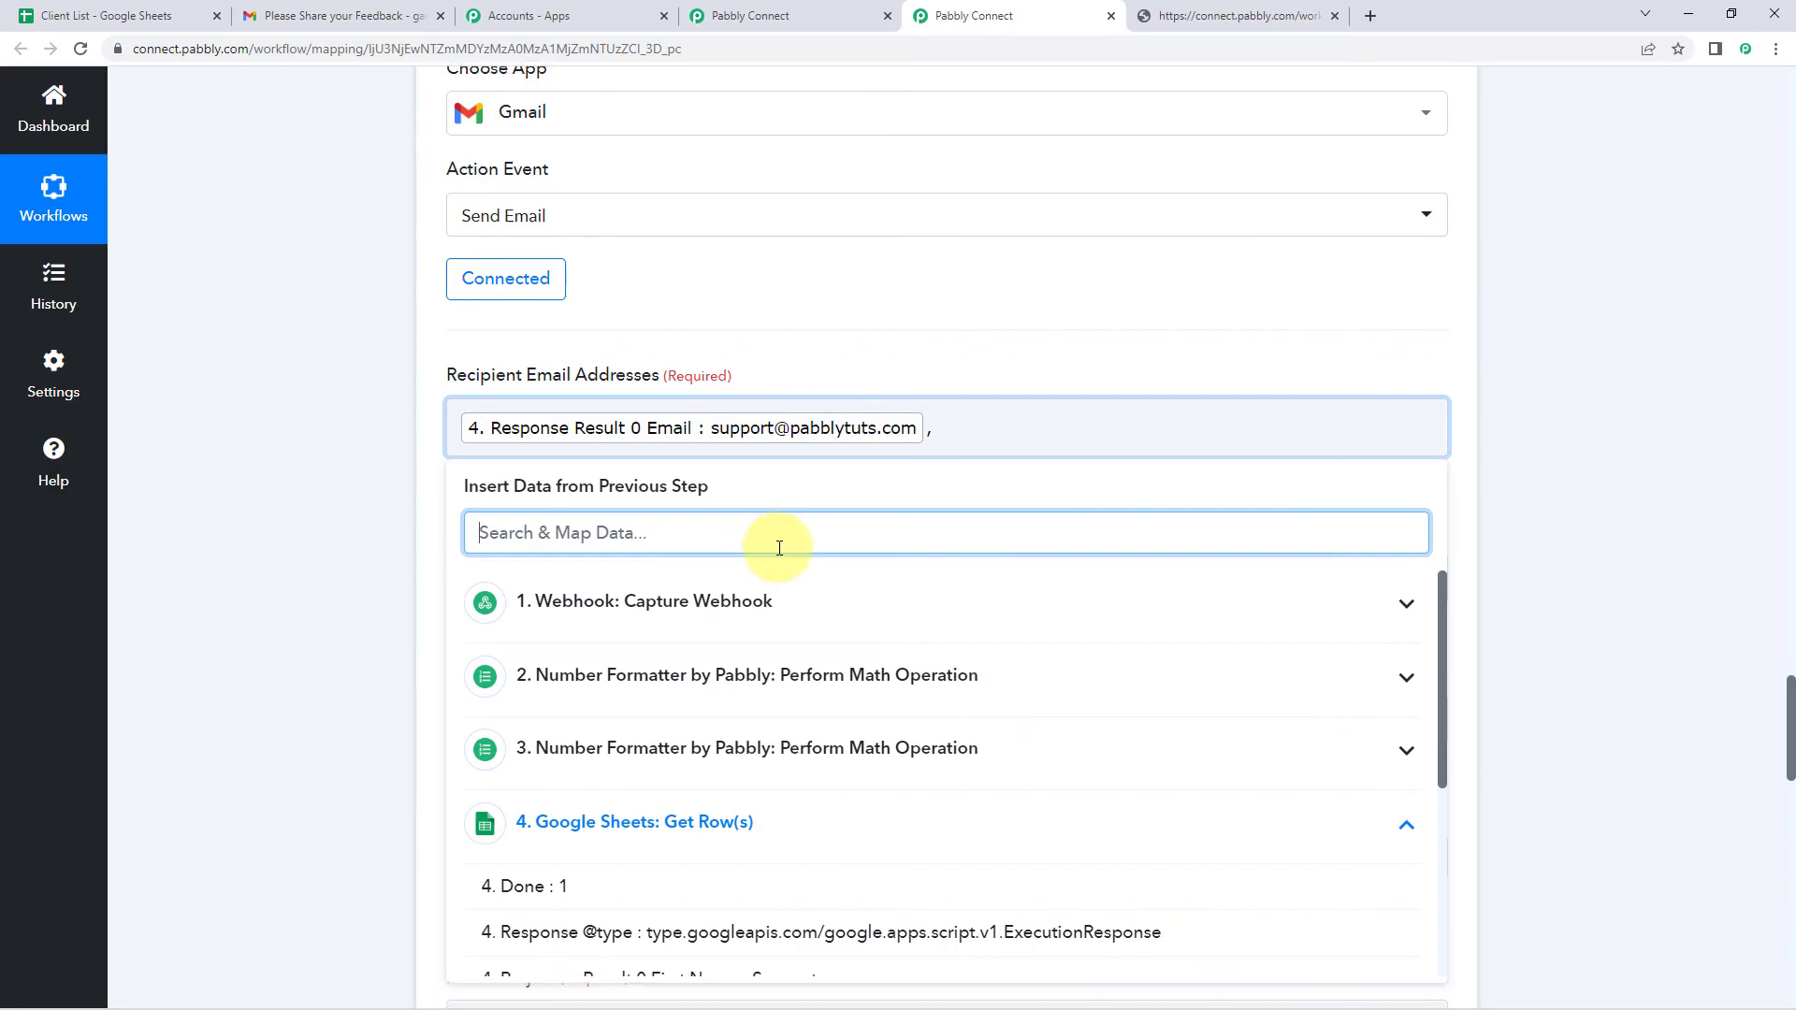
scroll(830, 686, down, 5)
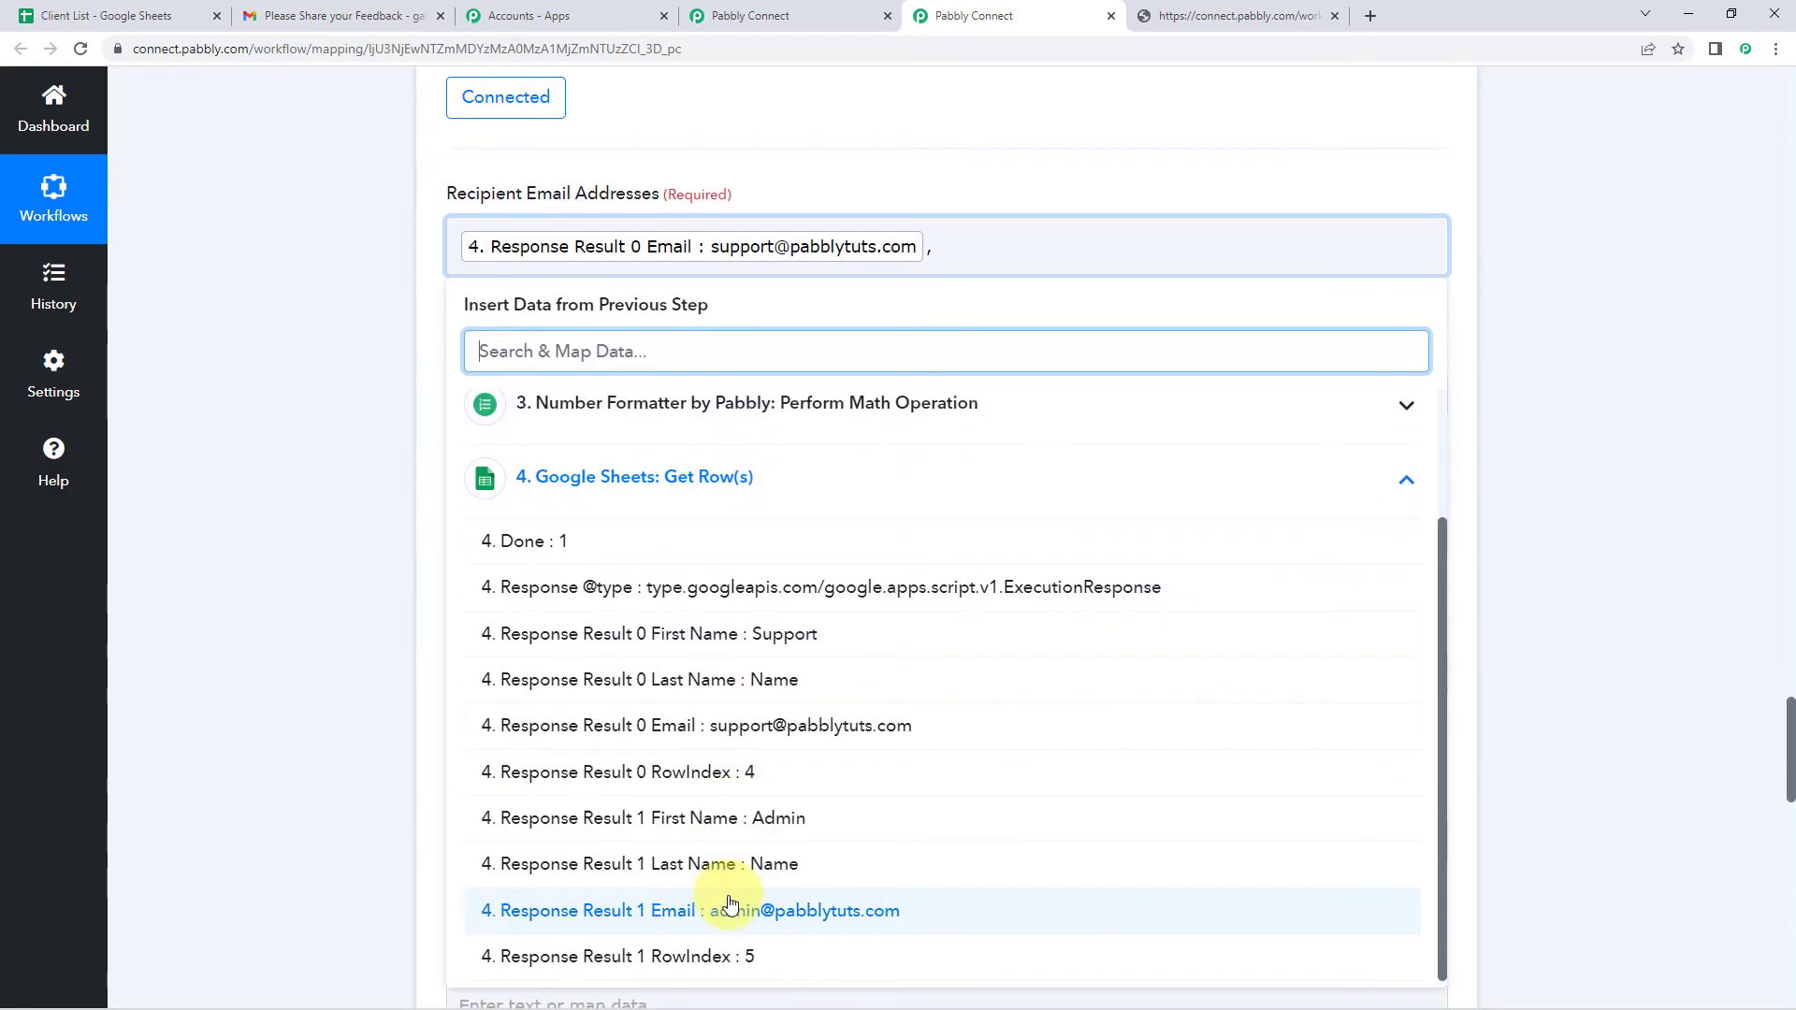
click(731, 907)
- Save the Gmail Send Email action and send its test request, reviewing the updated Workflow 2 steps
scroll(402, 281, down, 8)
scroll(408, 223, down, 9)
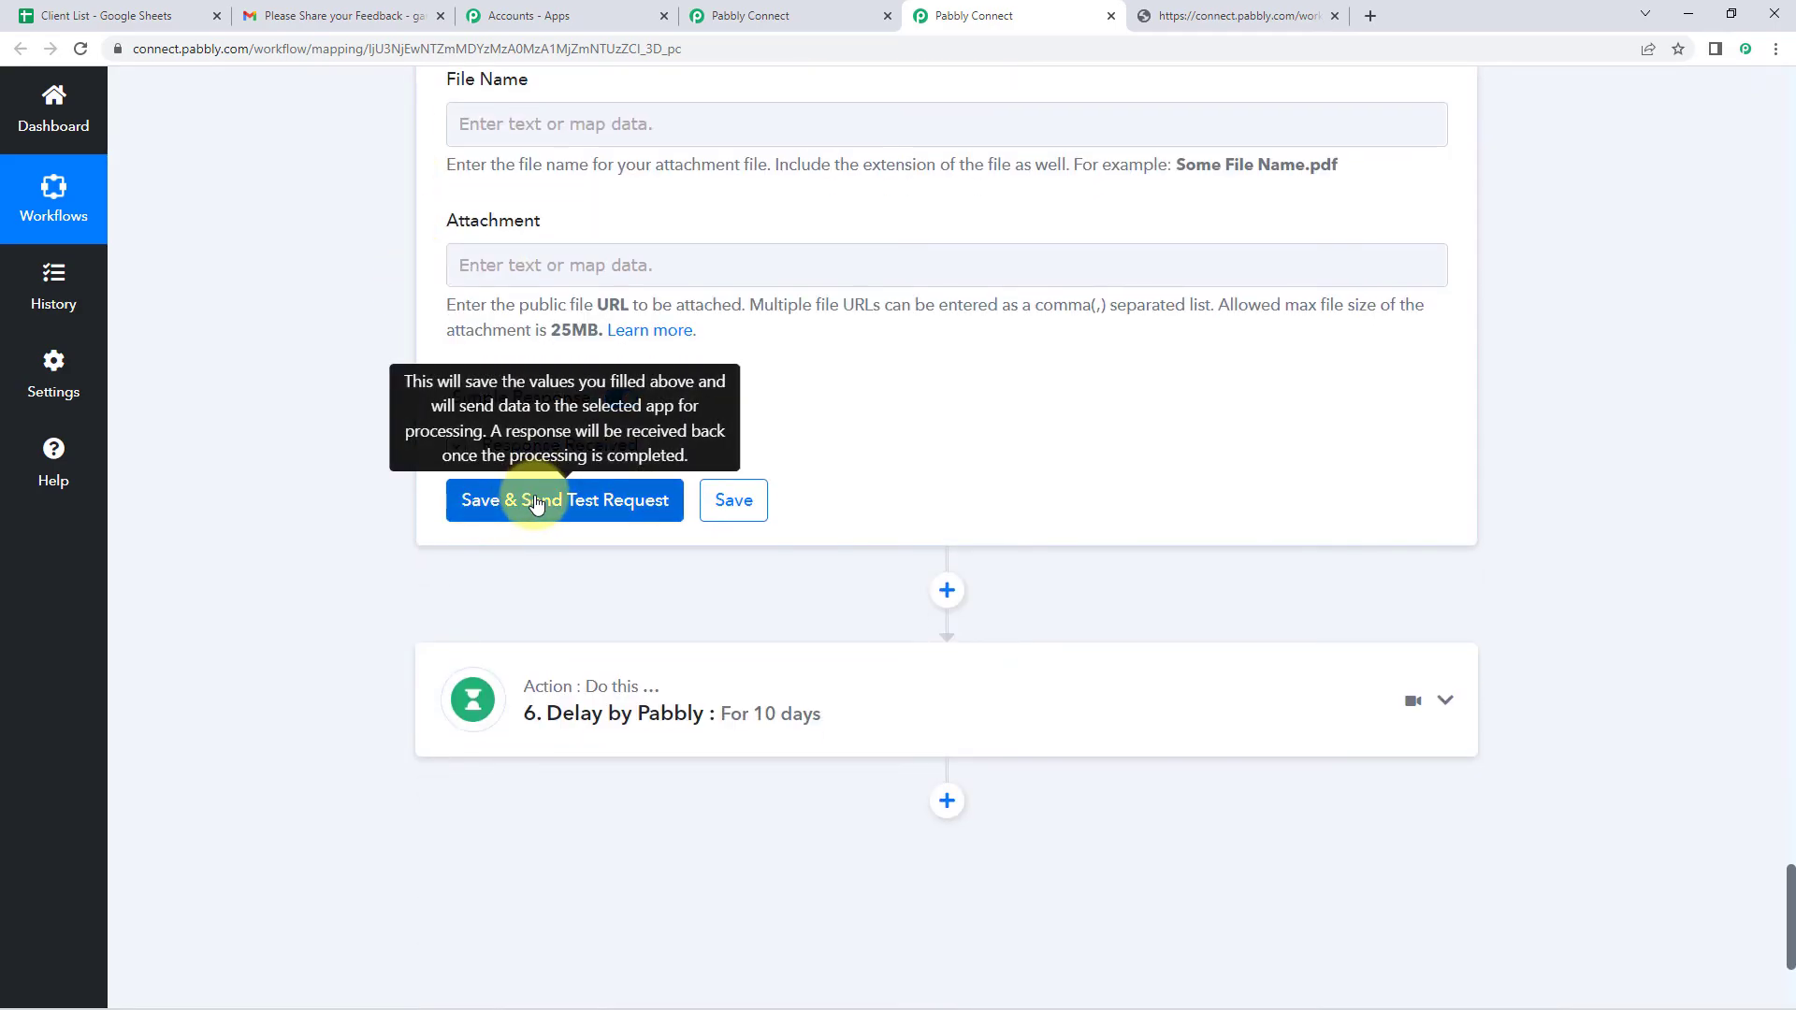
click(536, 504)
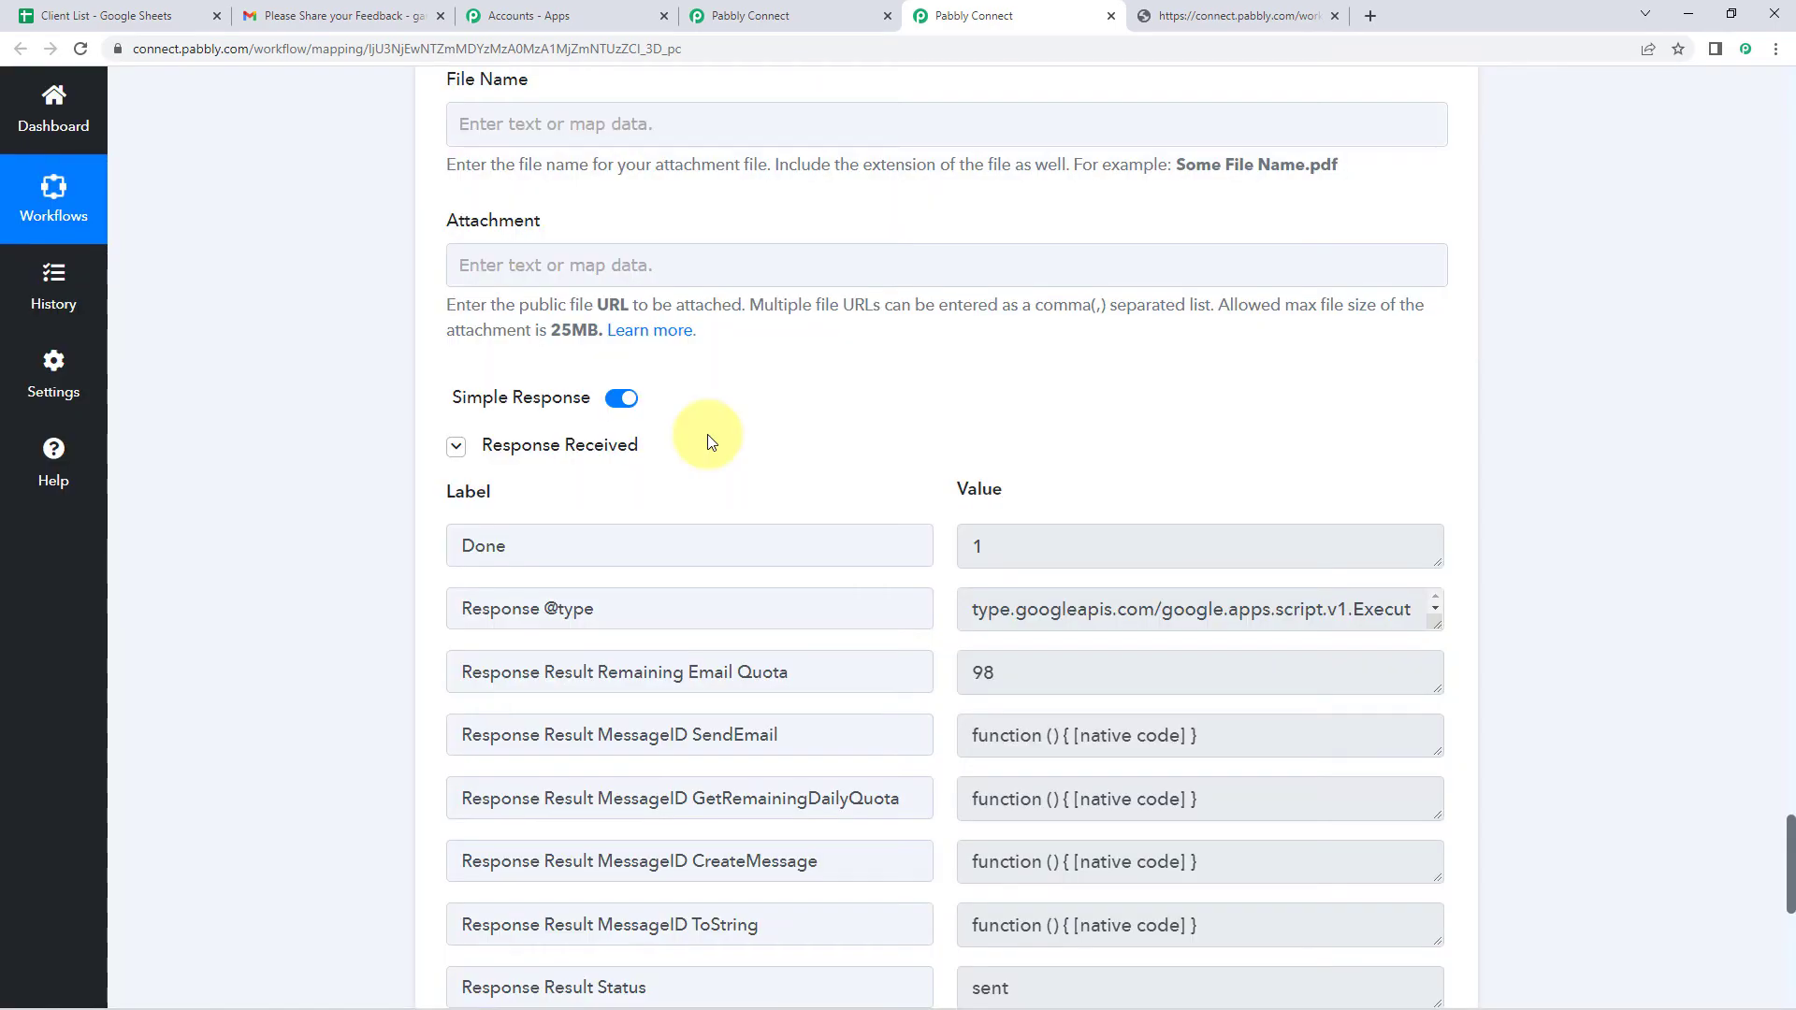
scroll(712, 431, up, 20)
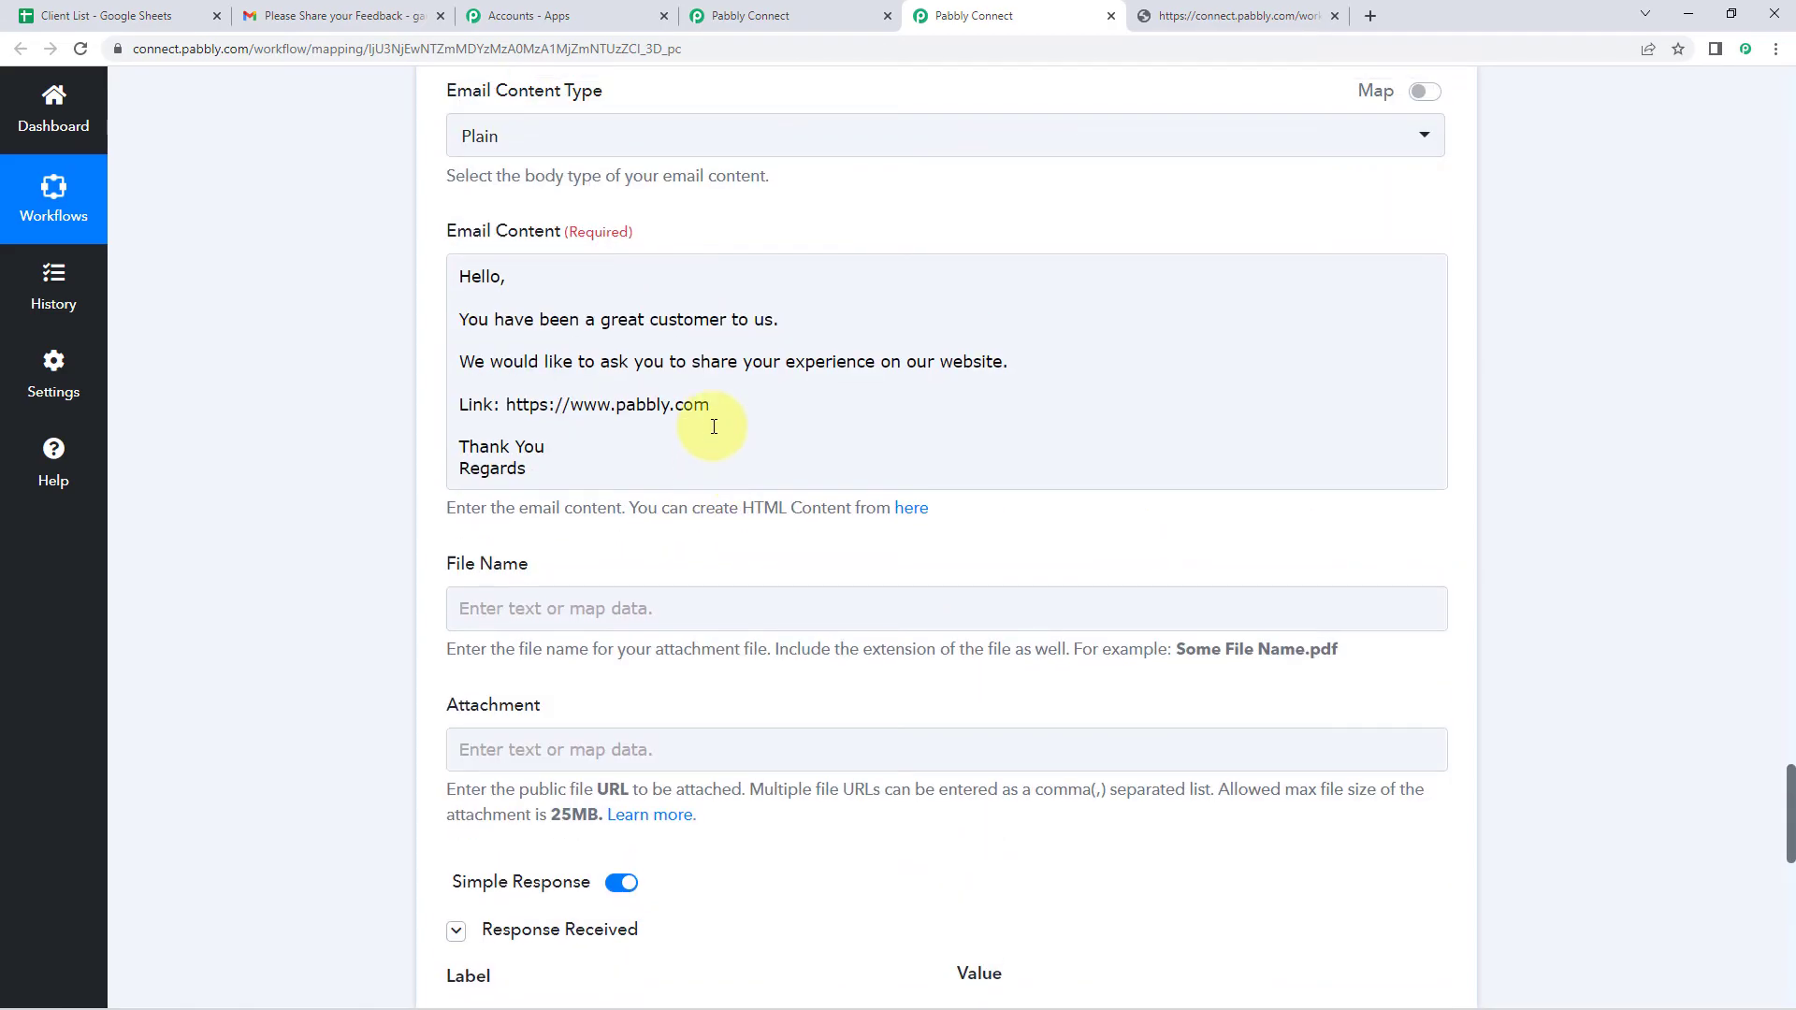
scroll(783, 395, up, 15)
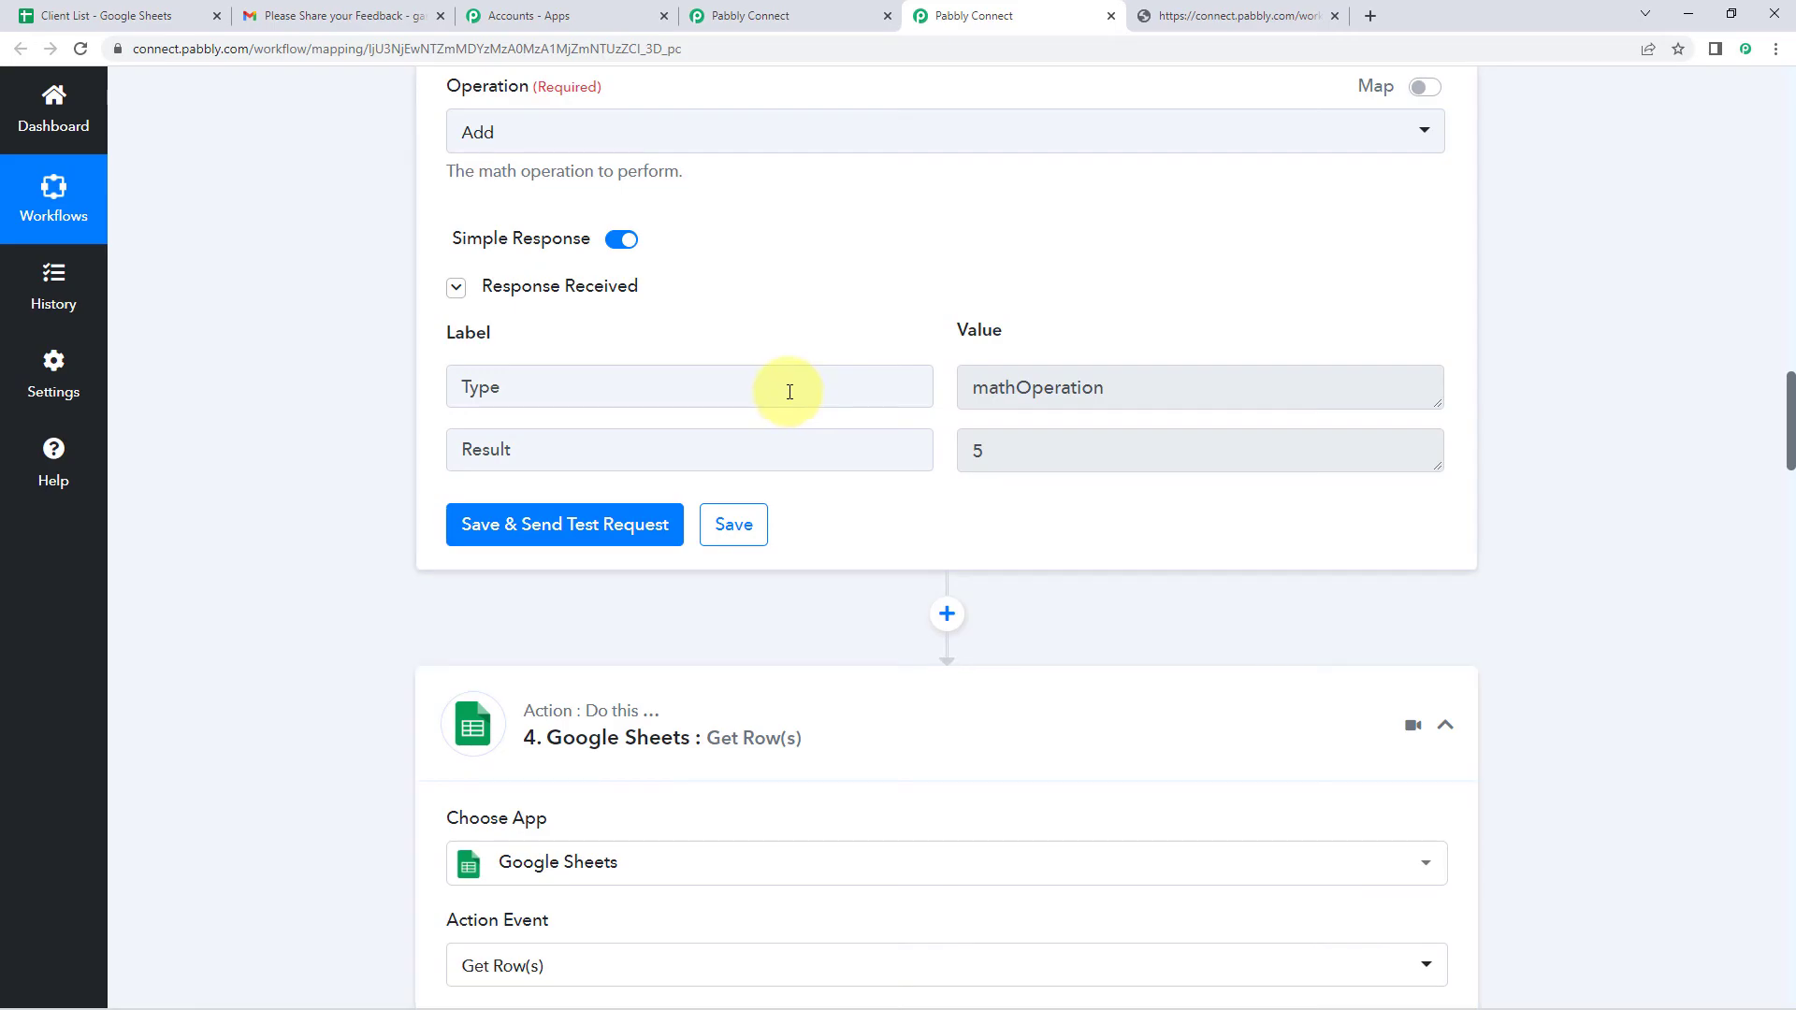
scroll(940, 348, down, 20)
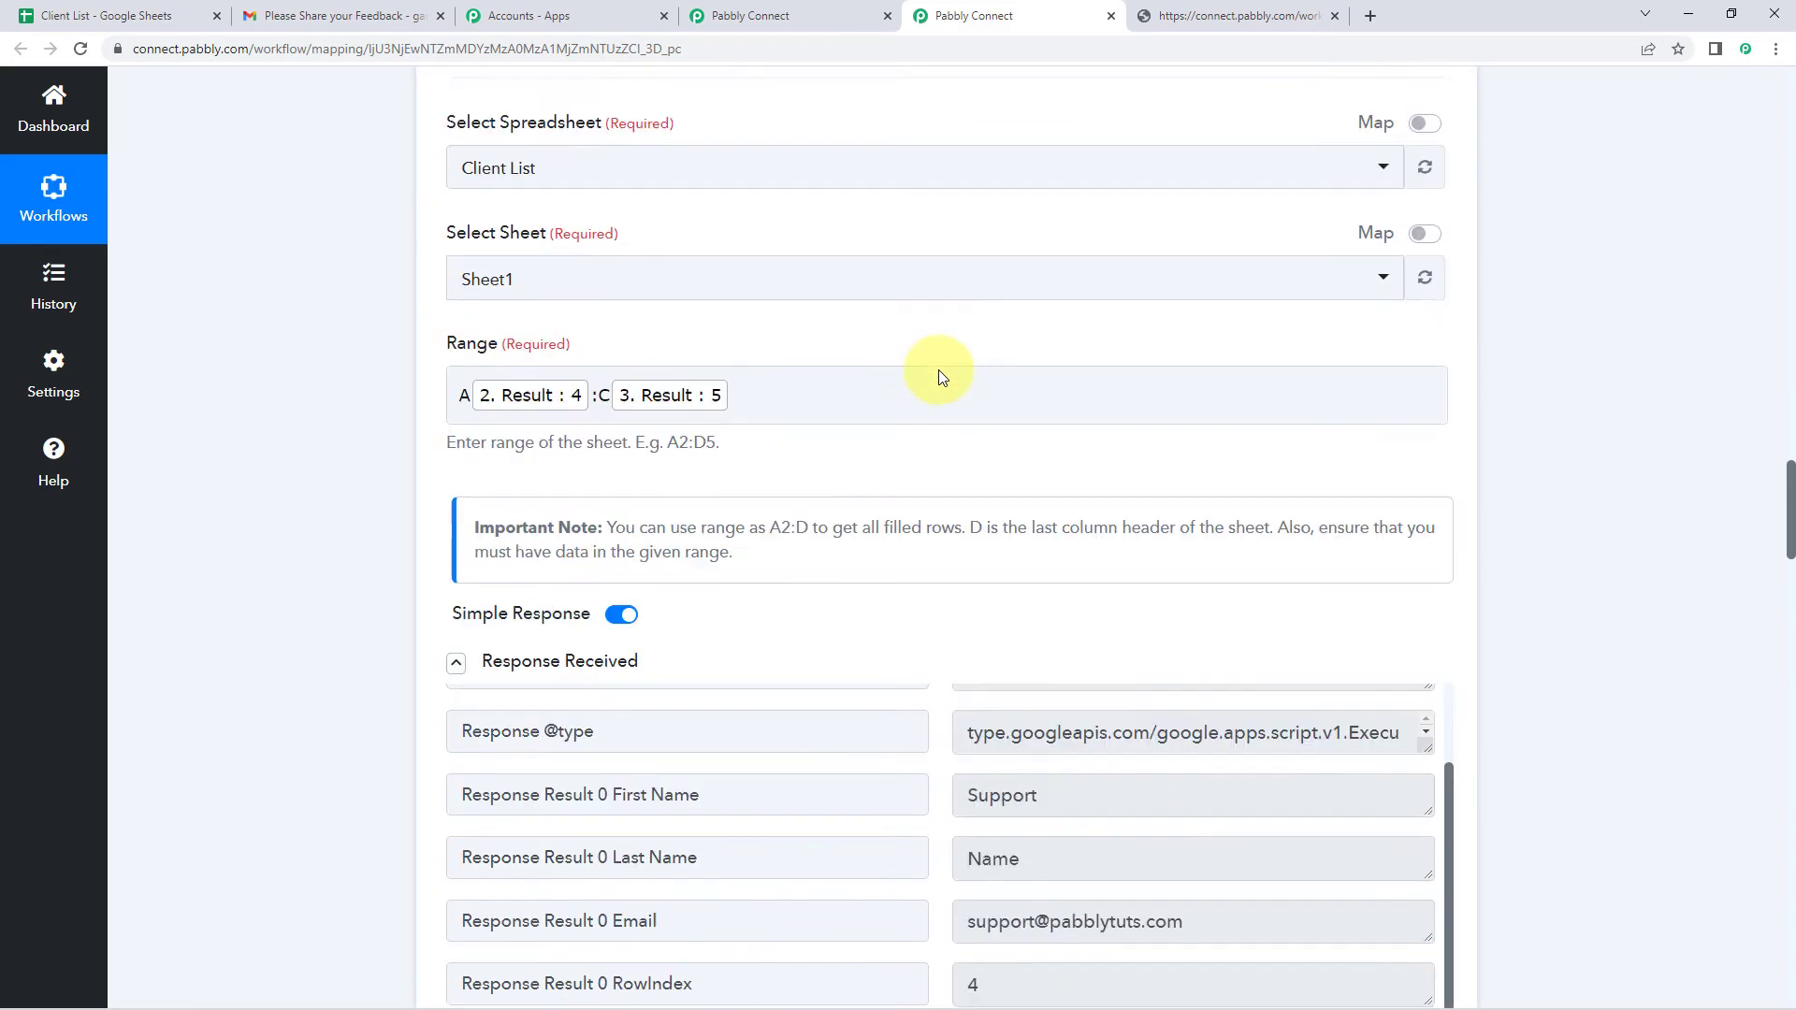
scroll(940, 375, down, 20)
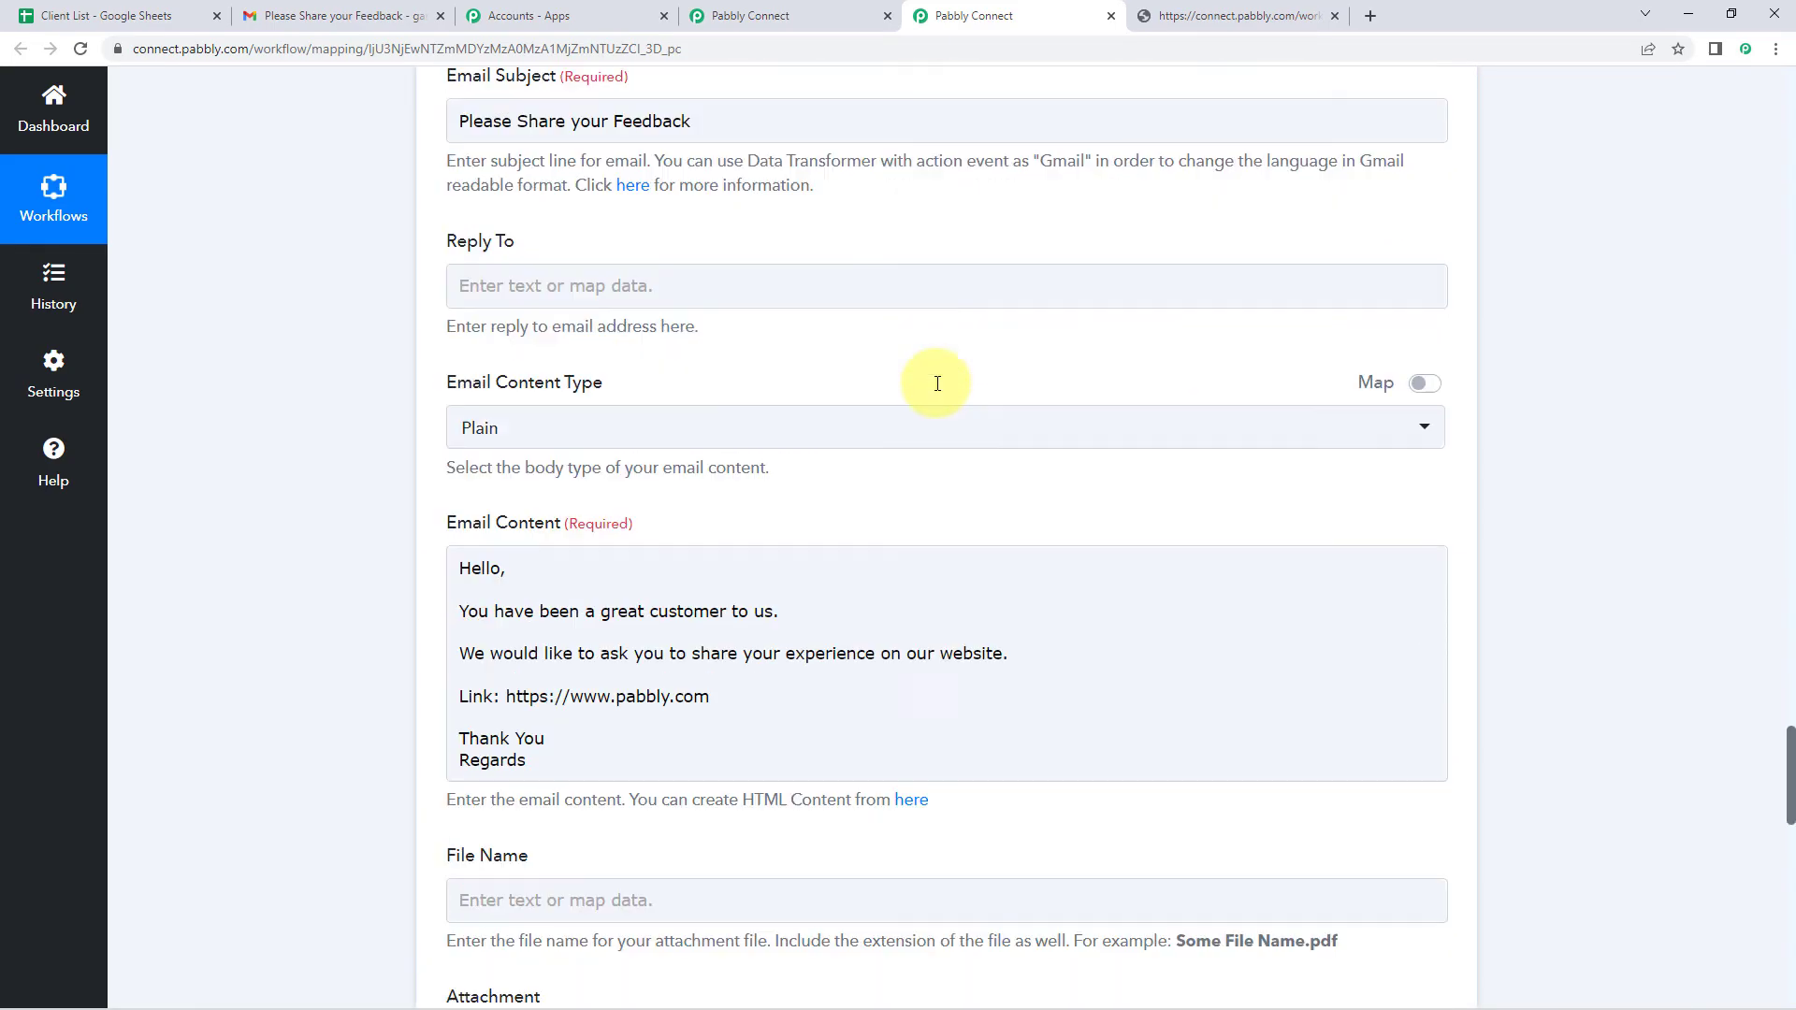
scroll(937, 384, down, 2)
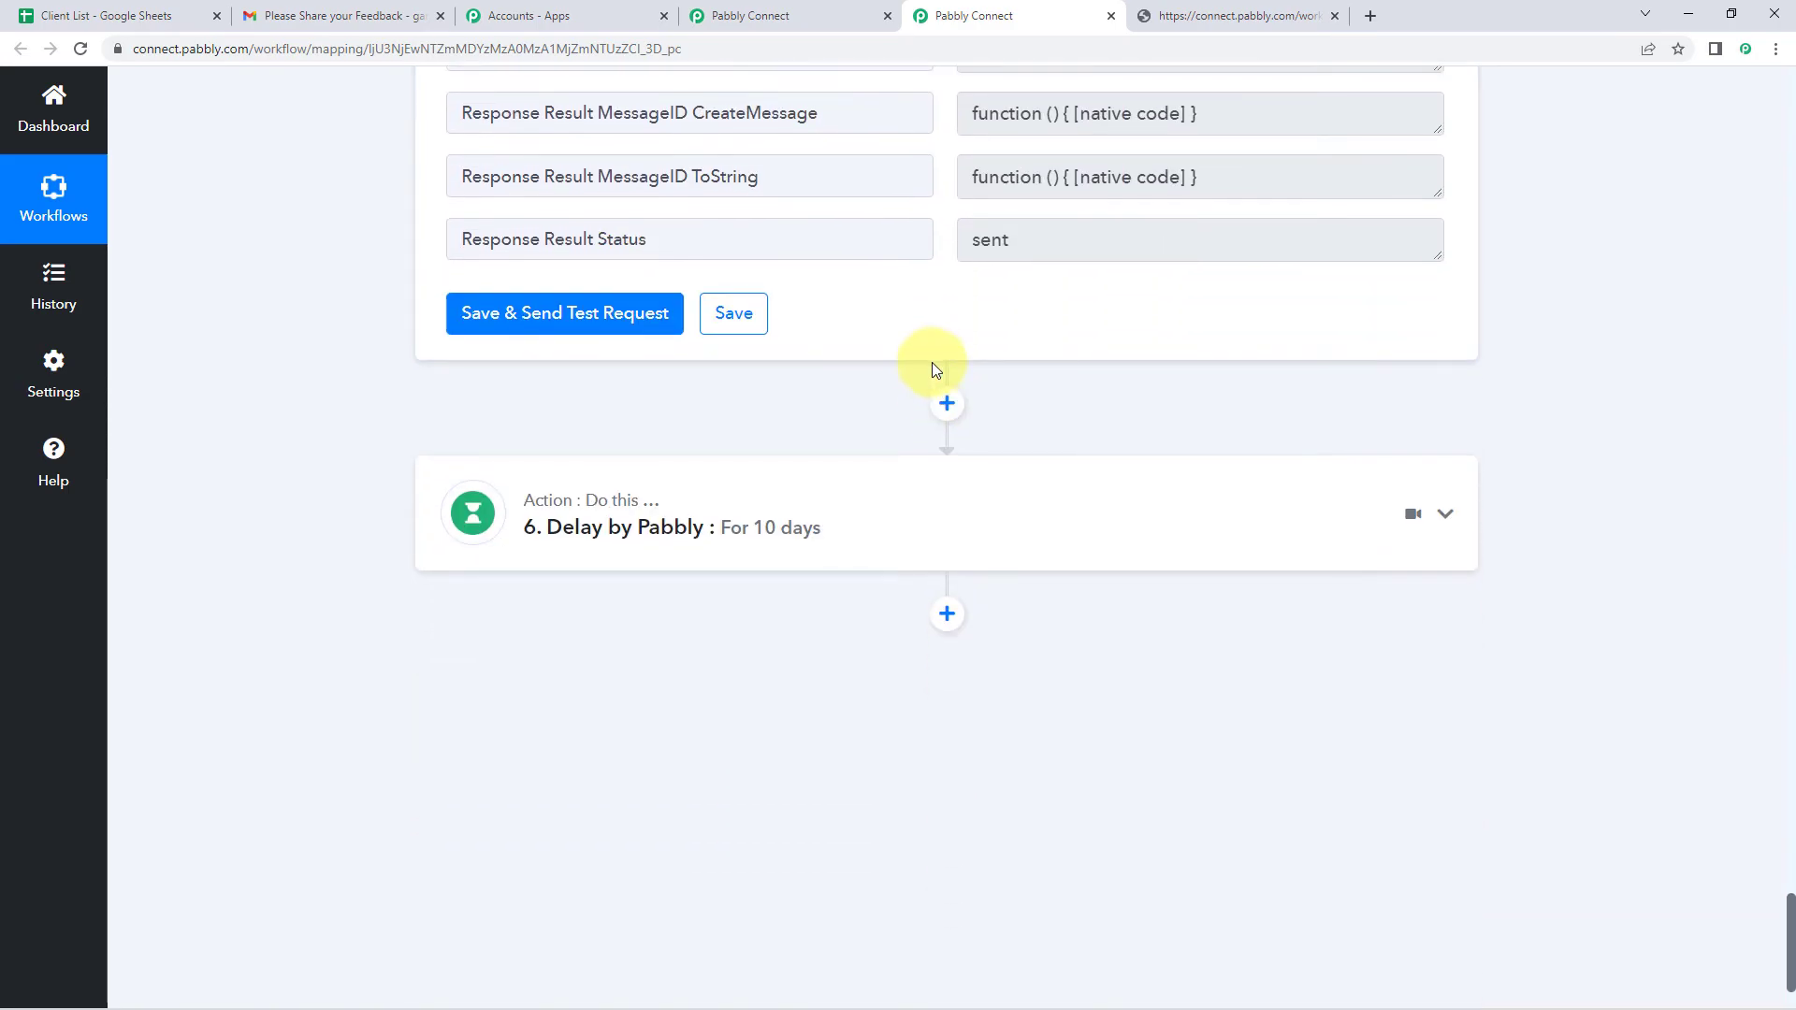
- Review the settings of Workflow 2's Delay step and compare them with the Delay and Data Forwarder steps in Workflow 1
click(842, 524)
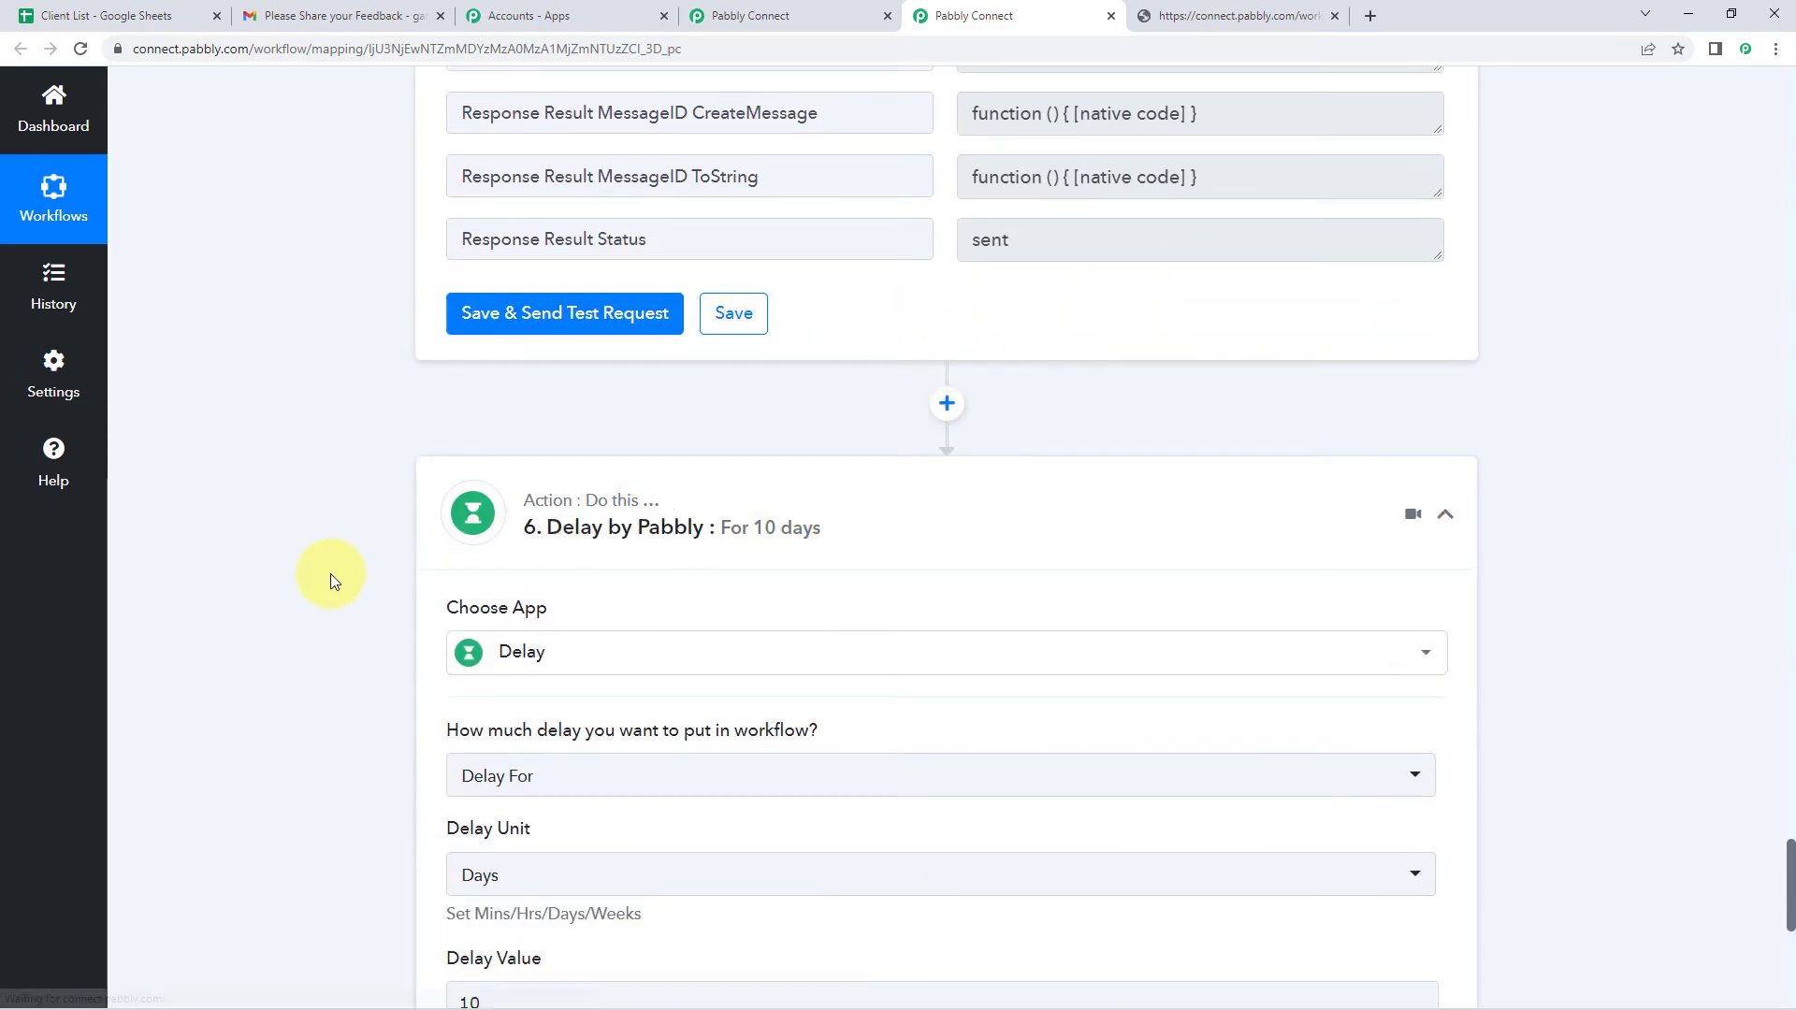
scroll(329, 574, down, 3)
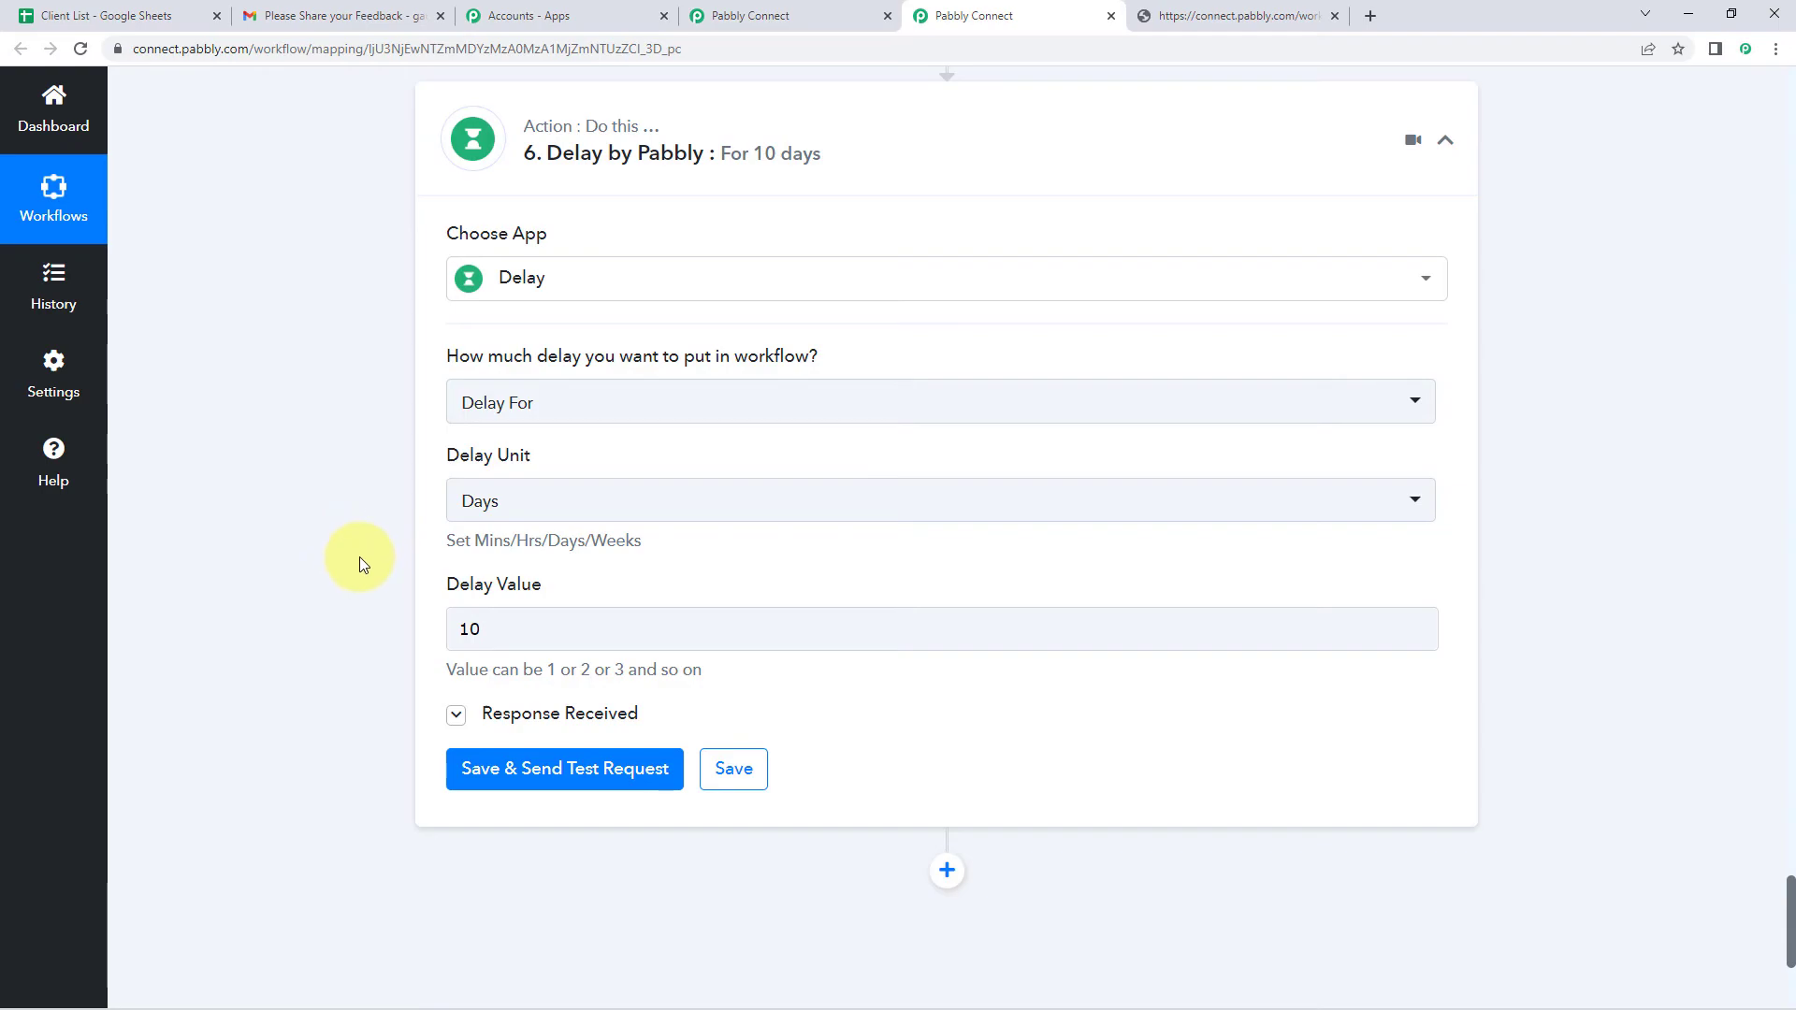
scroll(378, 540, down, 2)
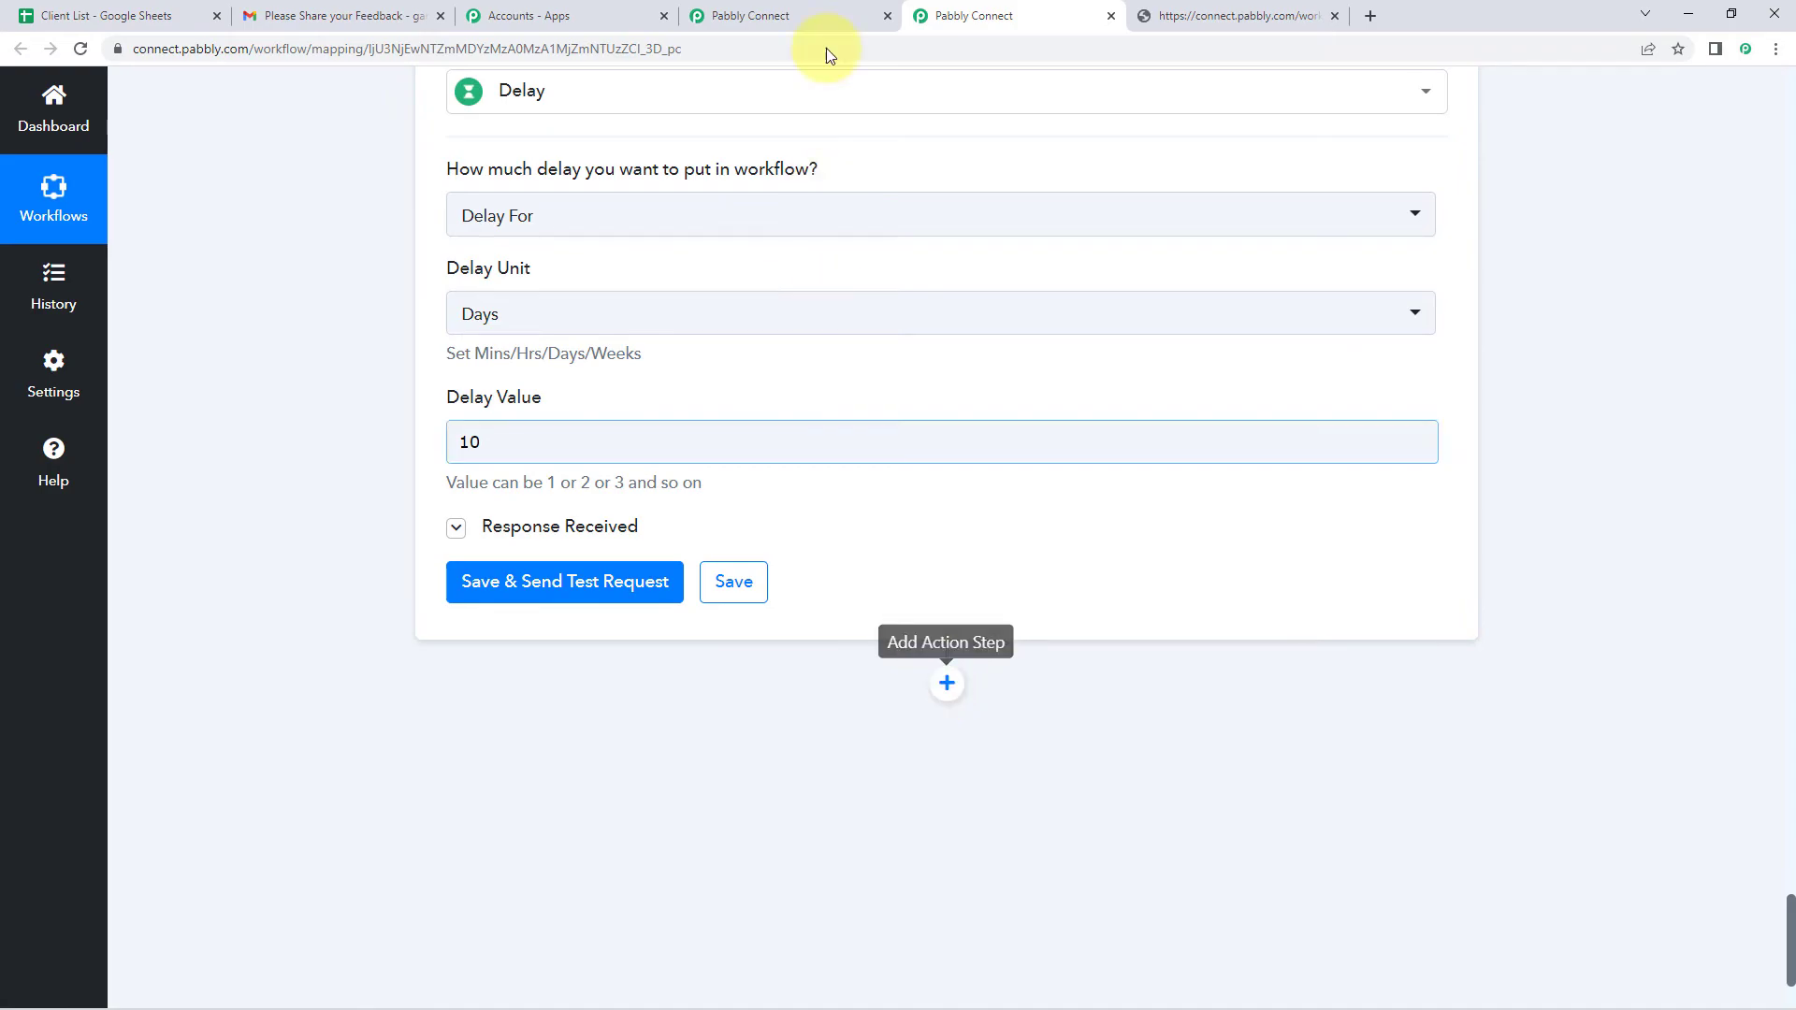
click(822, 13)
scroll(1775, 735, up, 3)
scroll(1775, 734, up, 10)
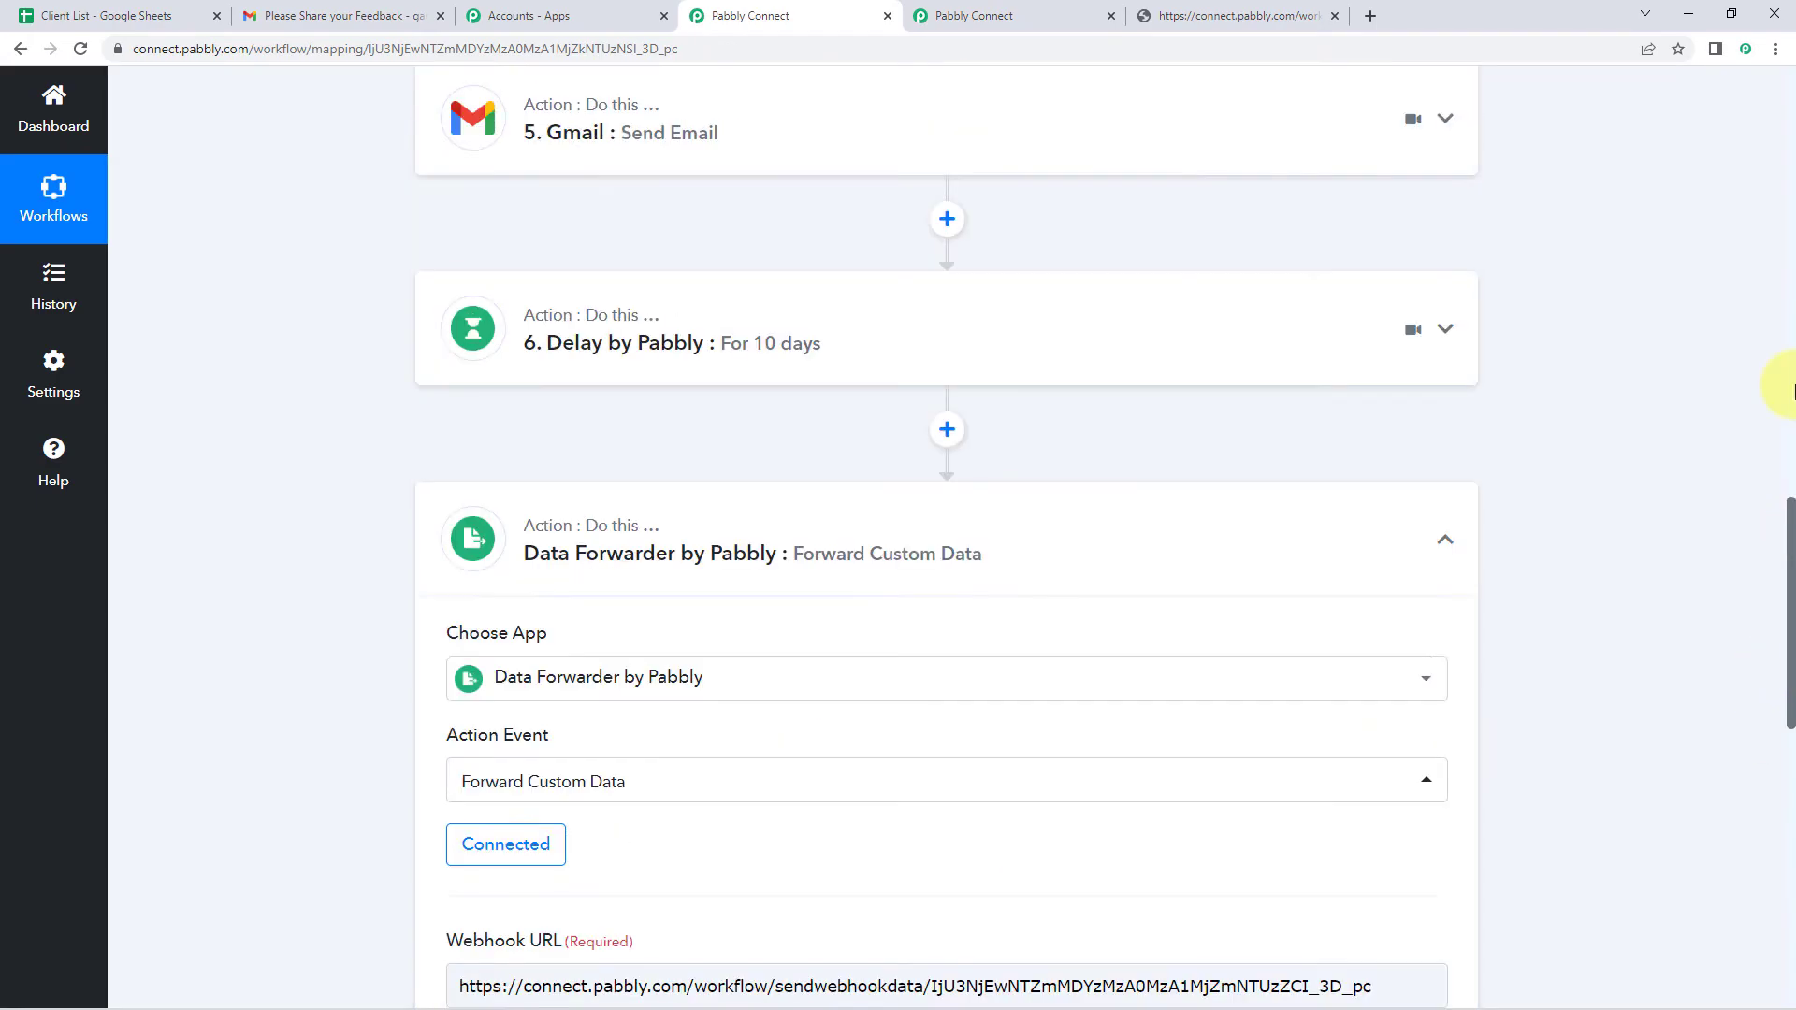
click(971, 13)
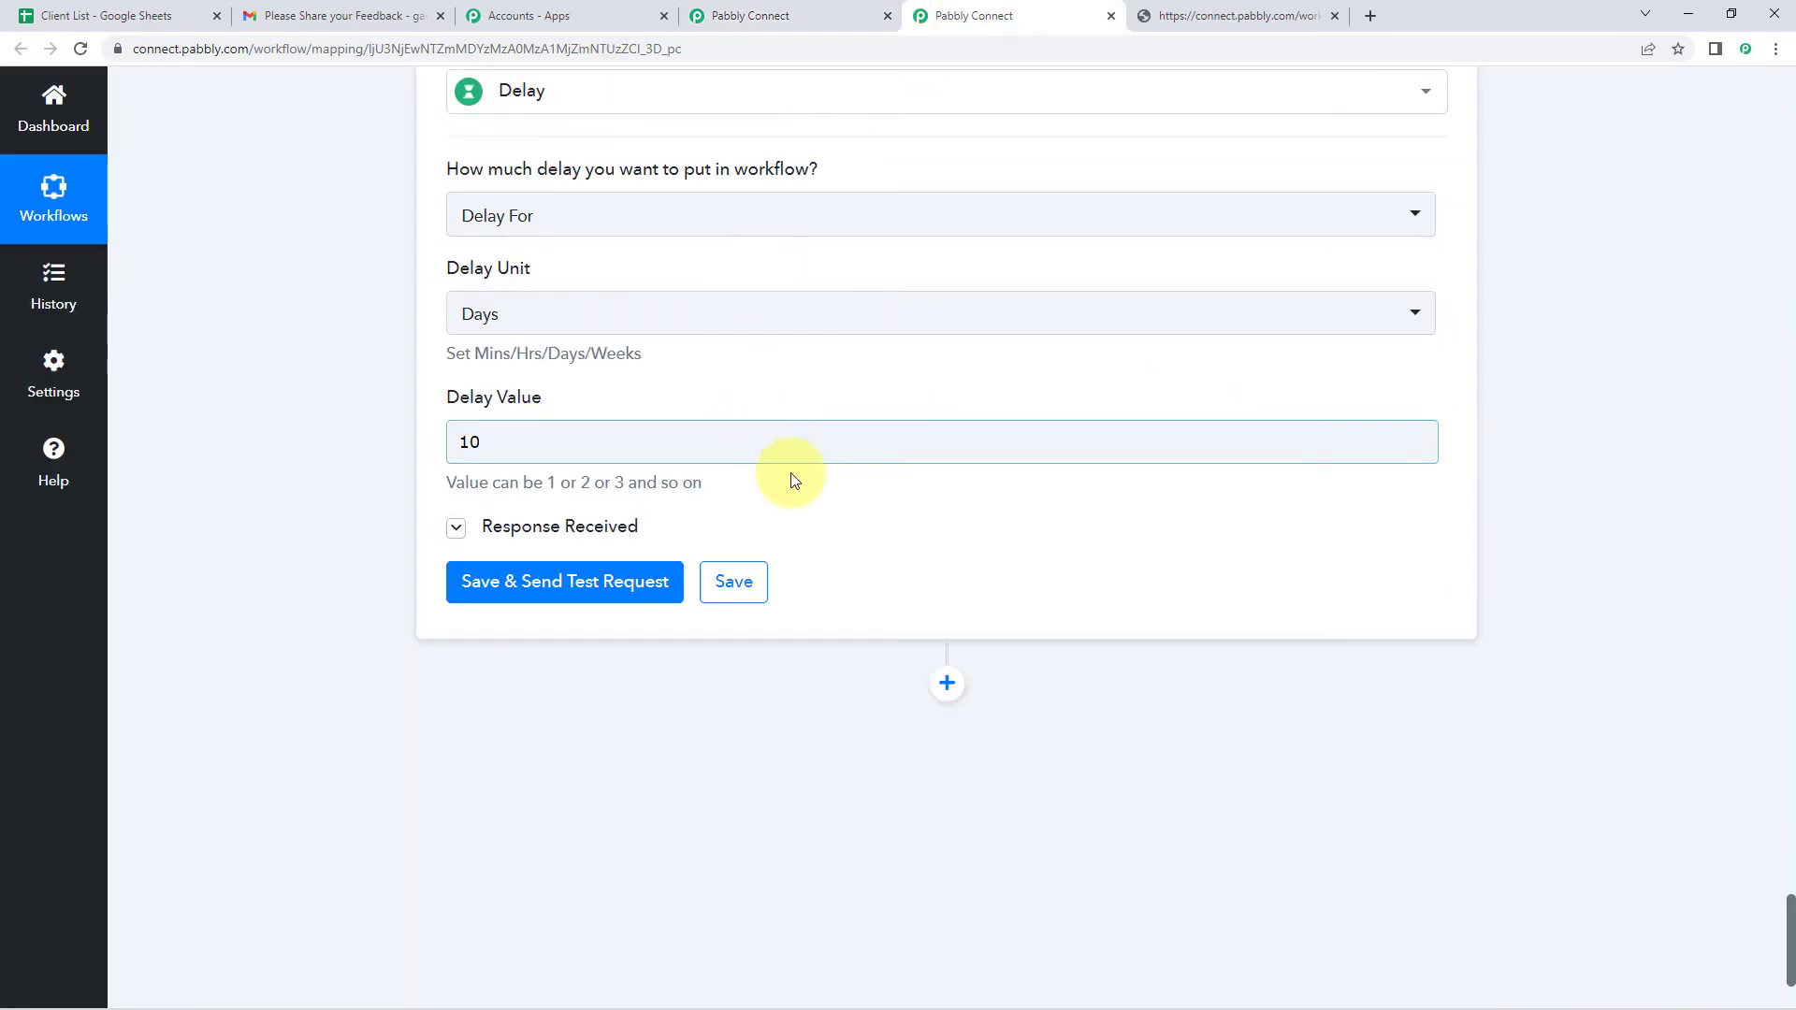
- Add a Data Forwarder by Pabbly action after Workflow 2's Delay step, with the Forward Custom Data event, and connect it
click(946, 683)
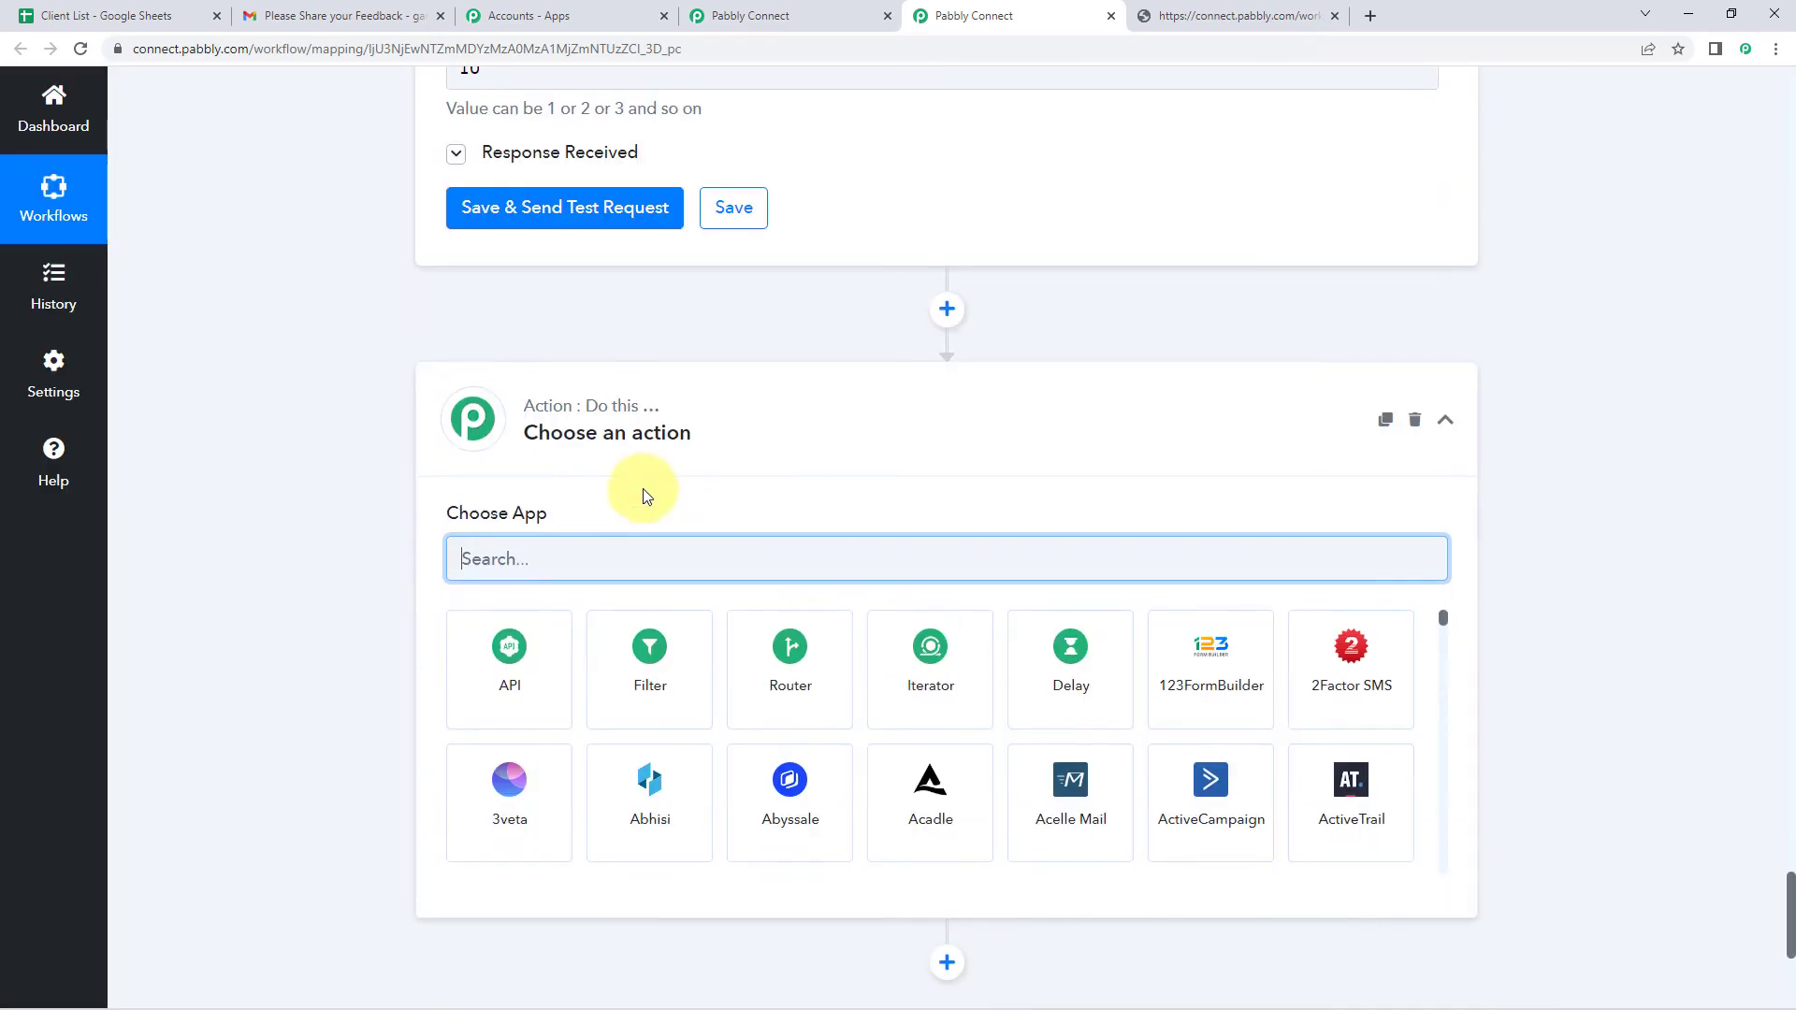
text(Data)
click(688, 675)
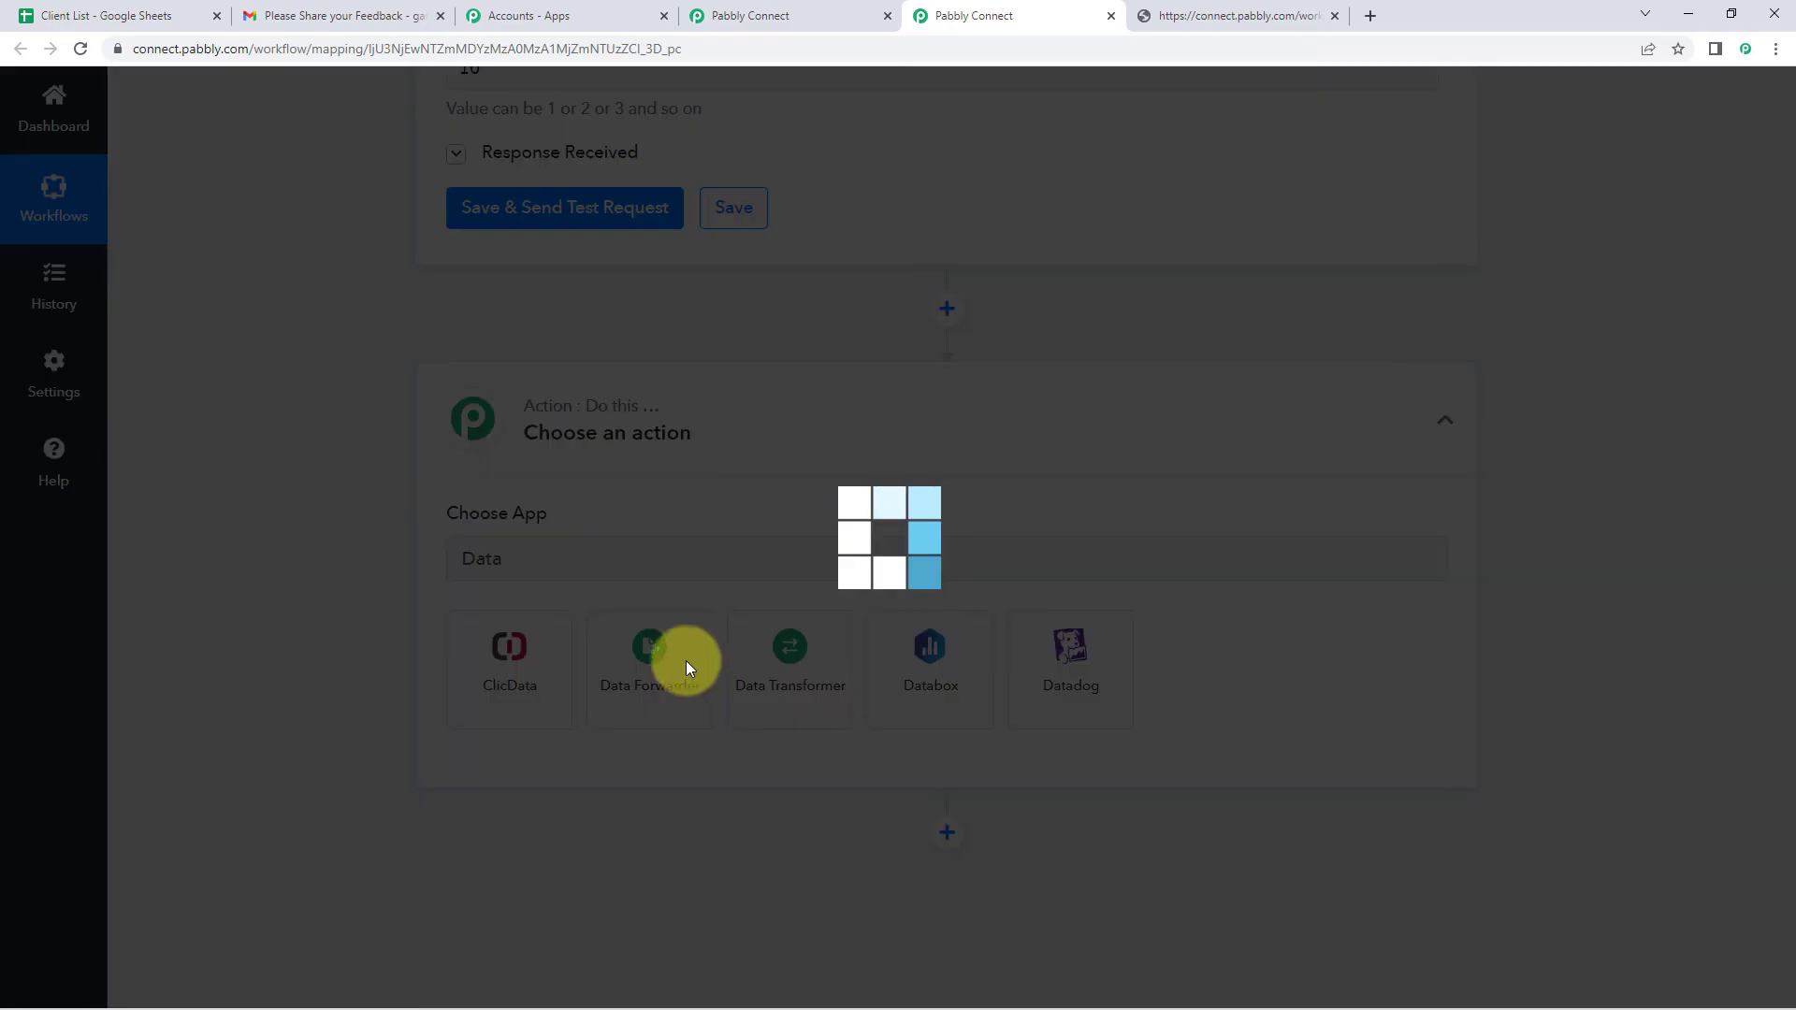
scroll(559, 625, down, 2)
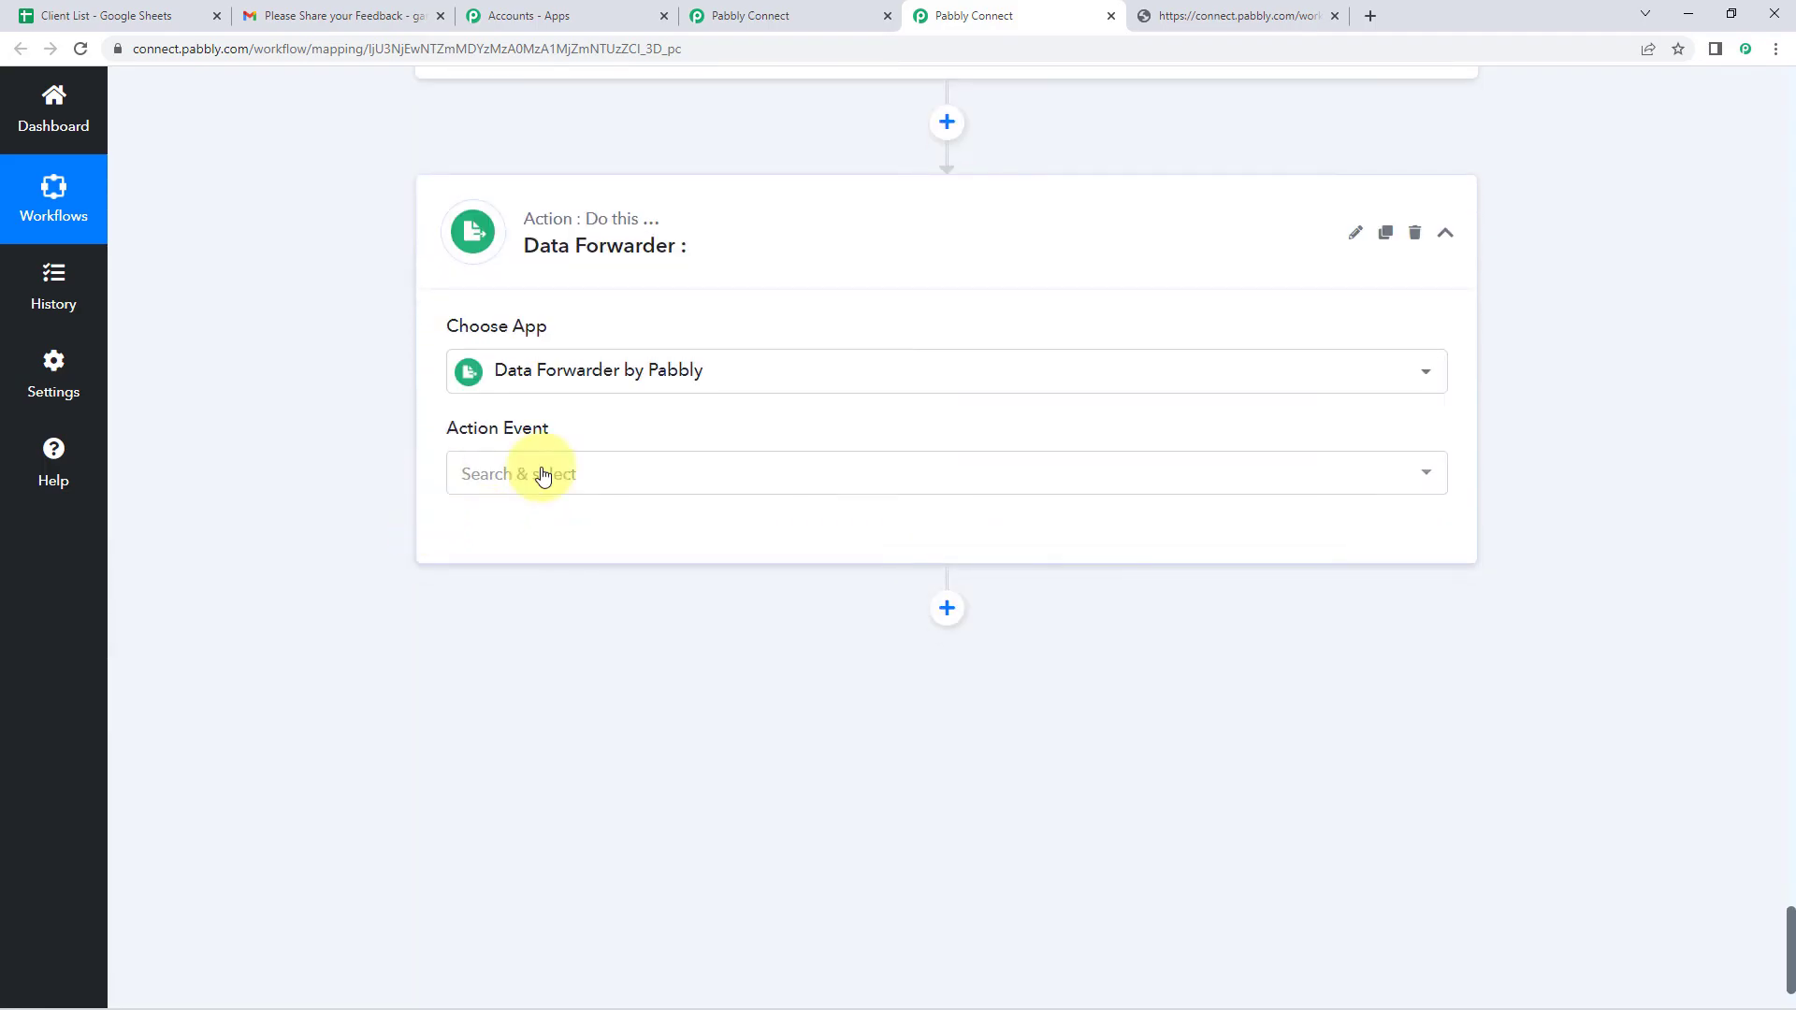
click(652, 477)
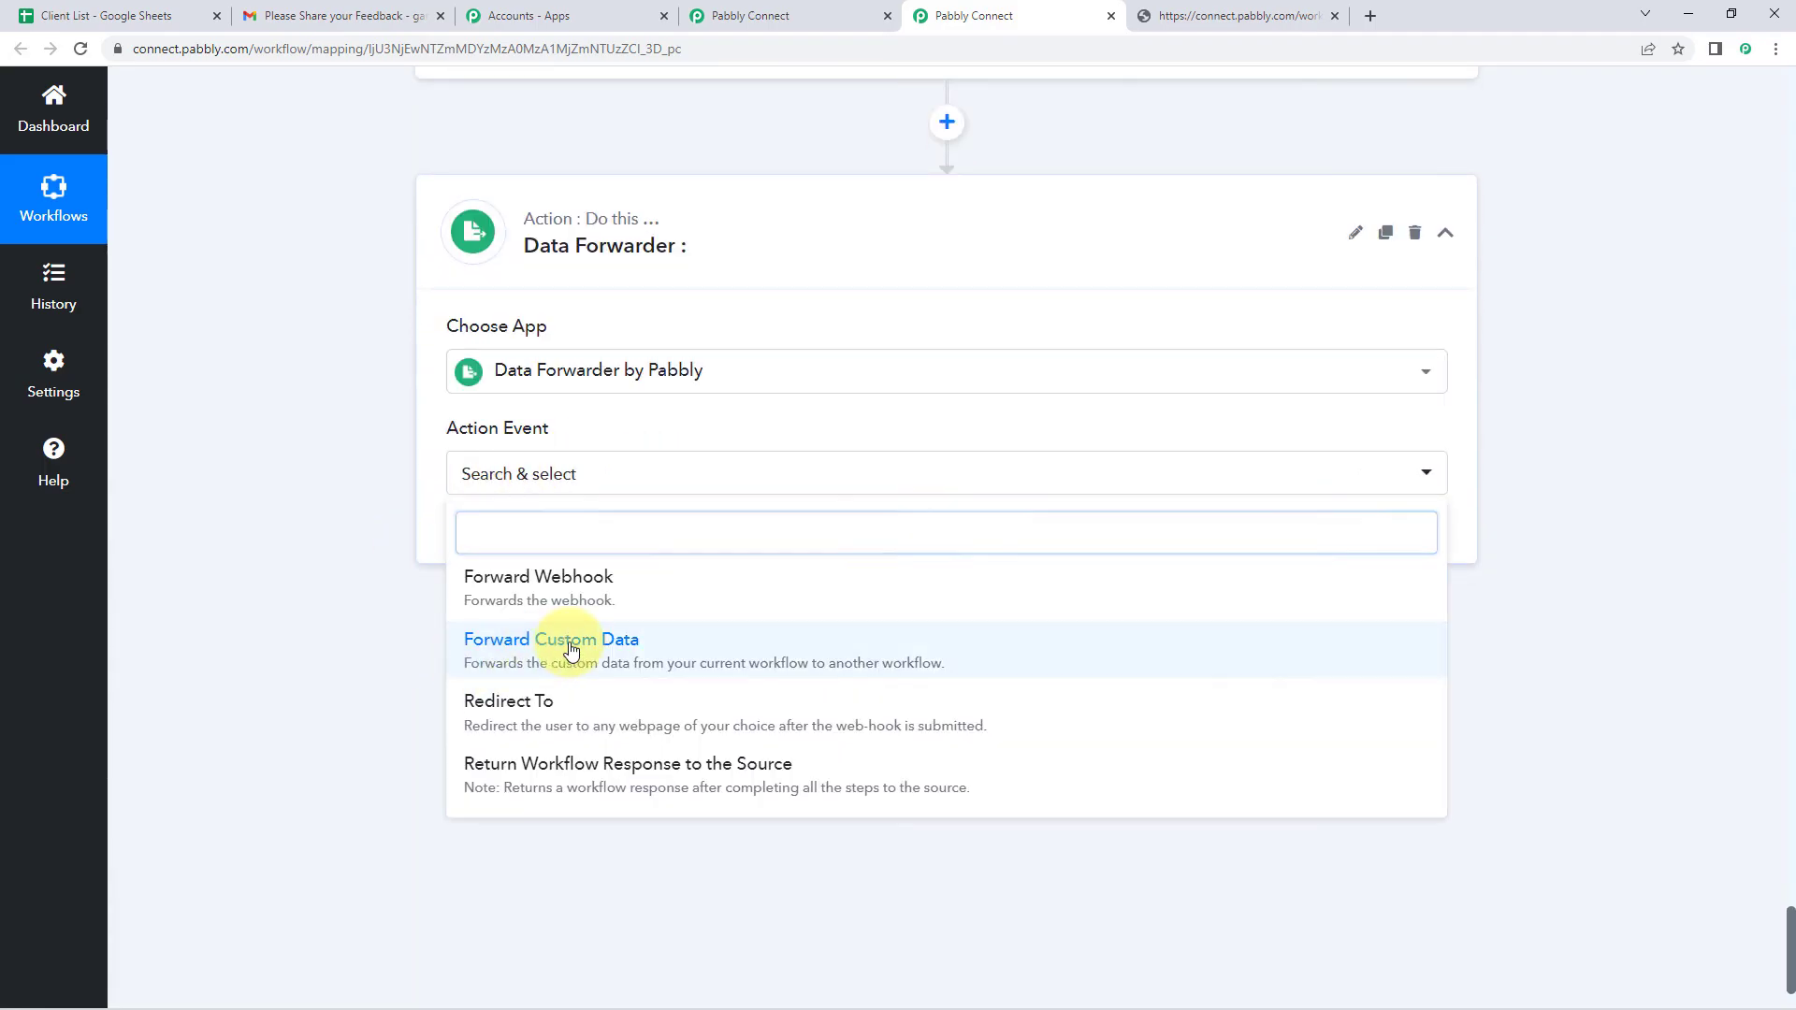
click(570, 636)
click(449, 539)
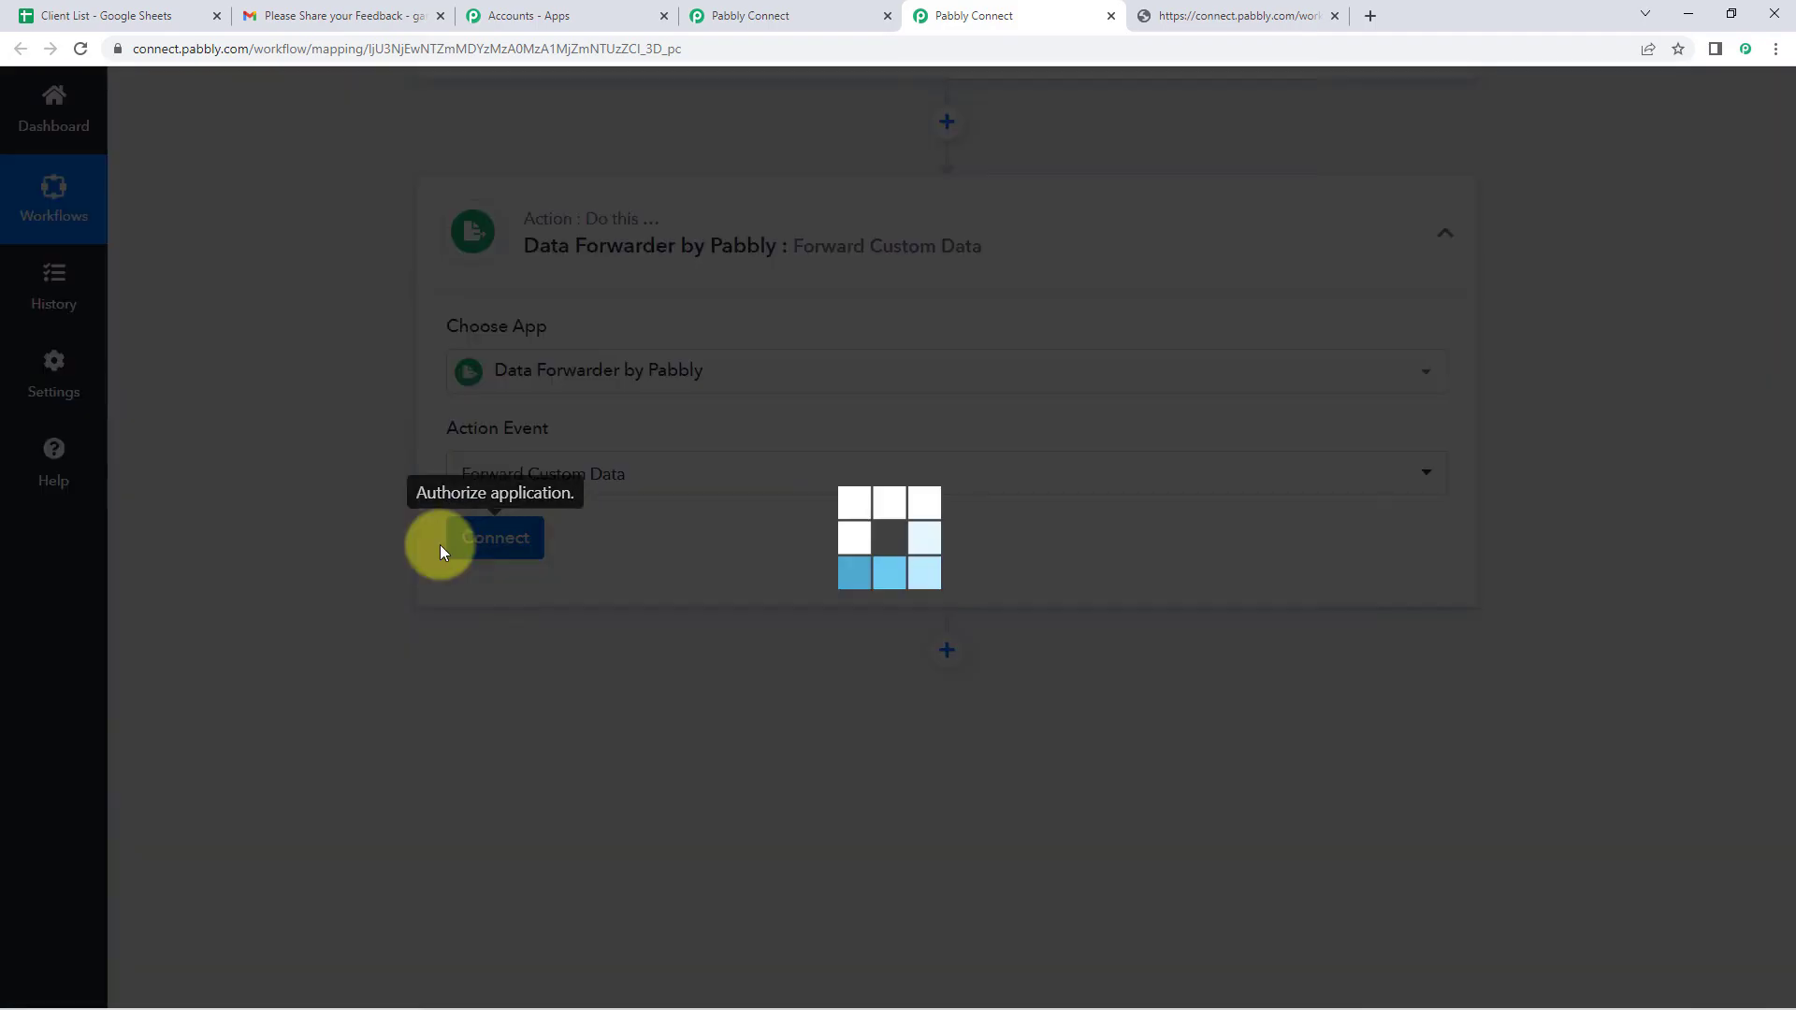
scroll(522, 554, down, 1)
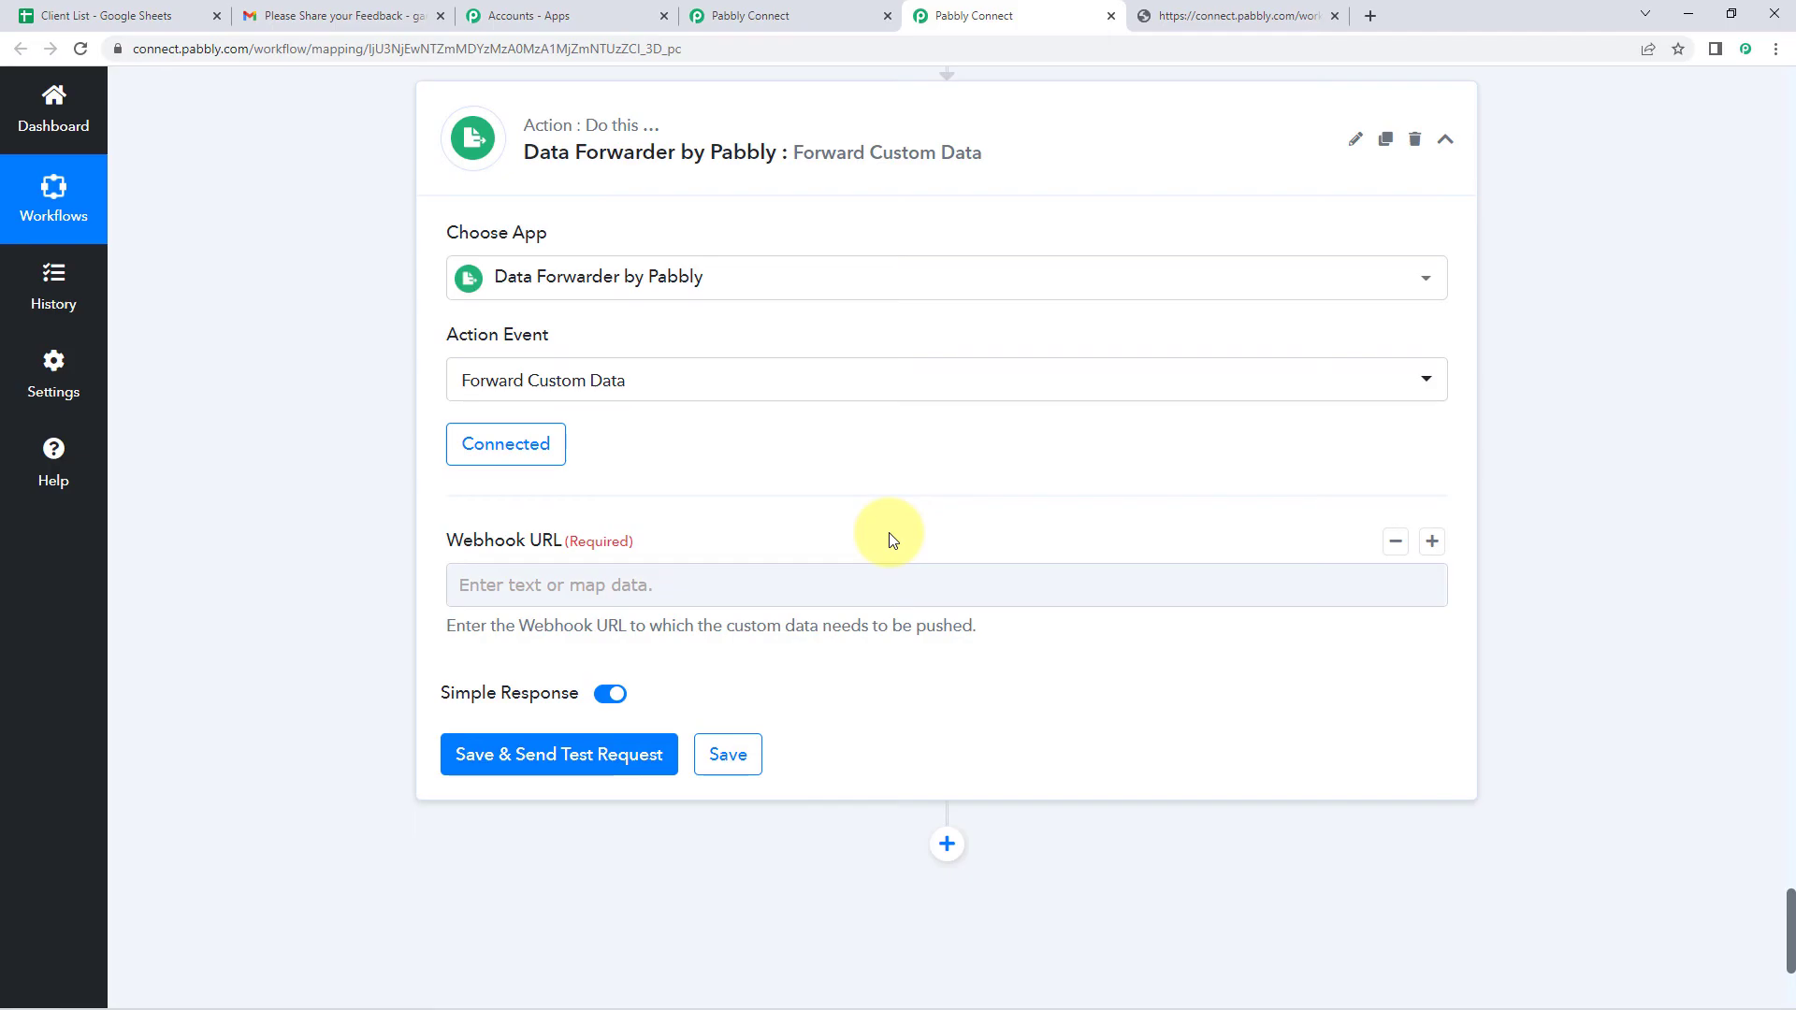
- Copy the Webhook URL of Workflow 1's trigger and check the browser tab where the row number was submitted to it
click(840, 15)
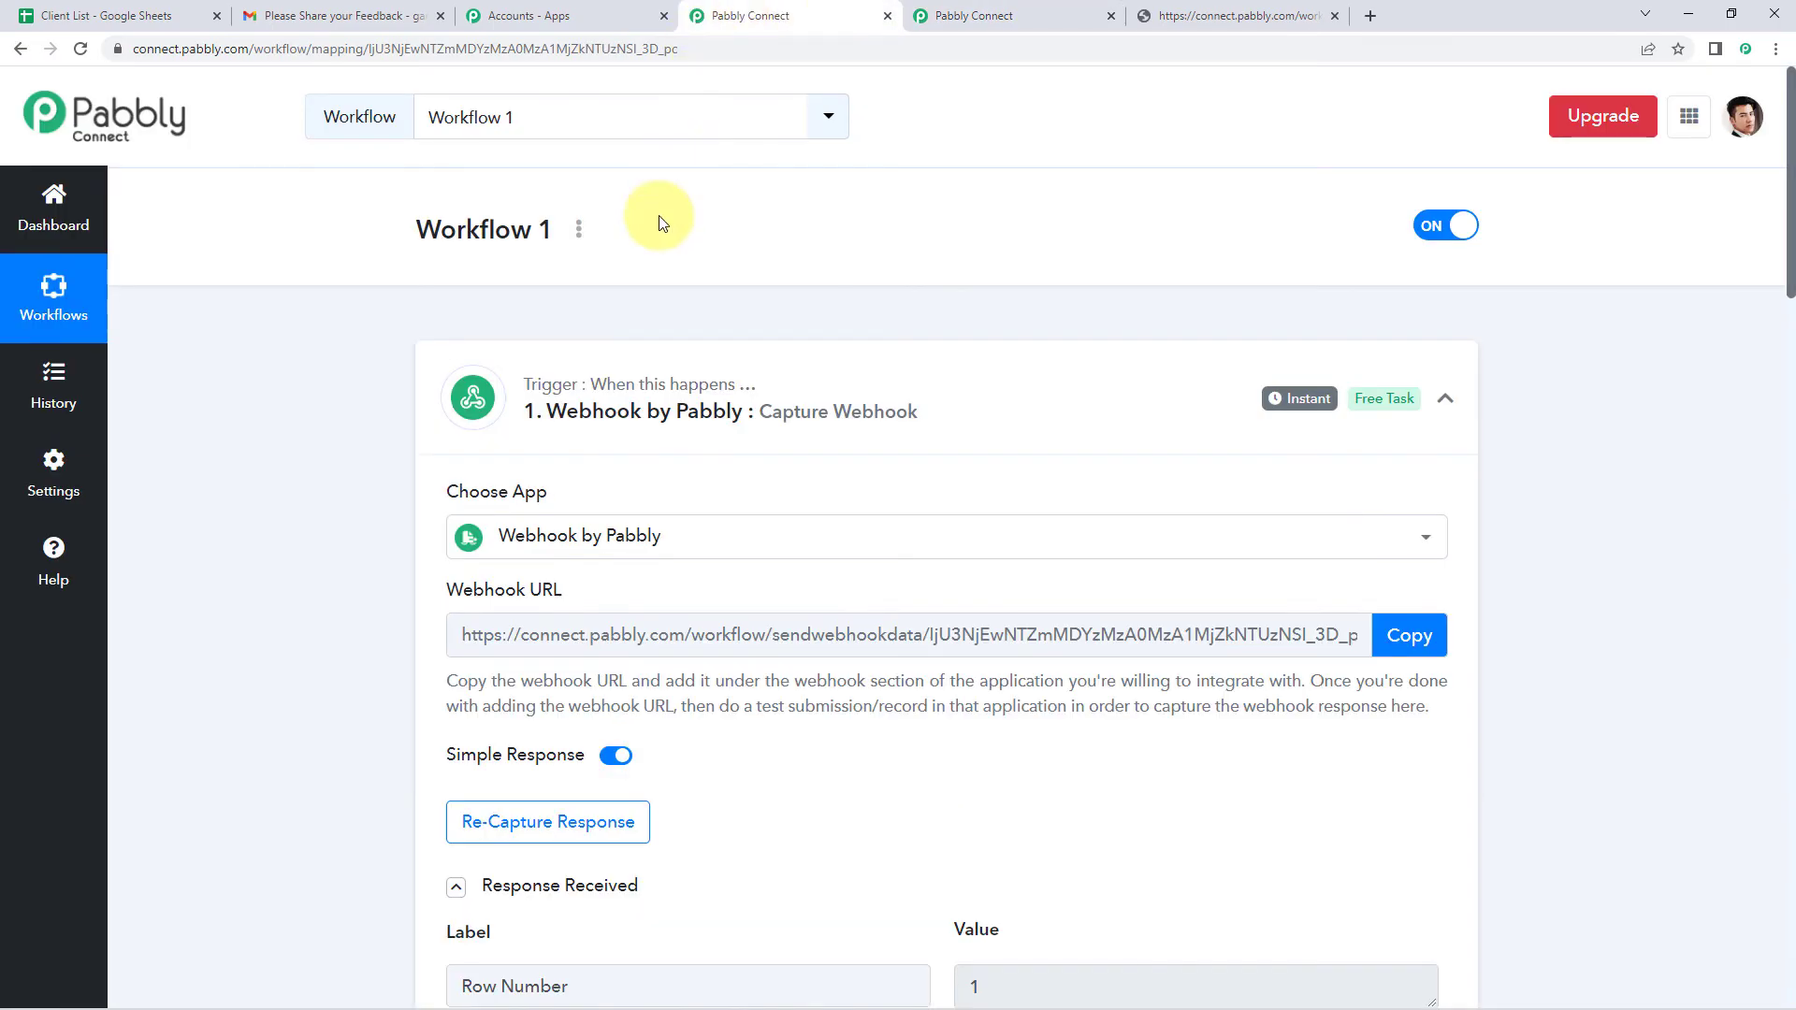
click(1408, 635)
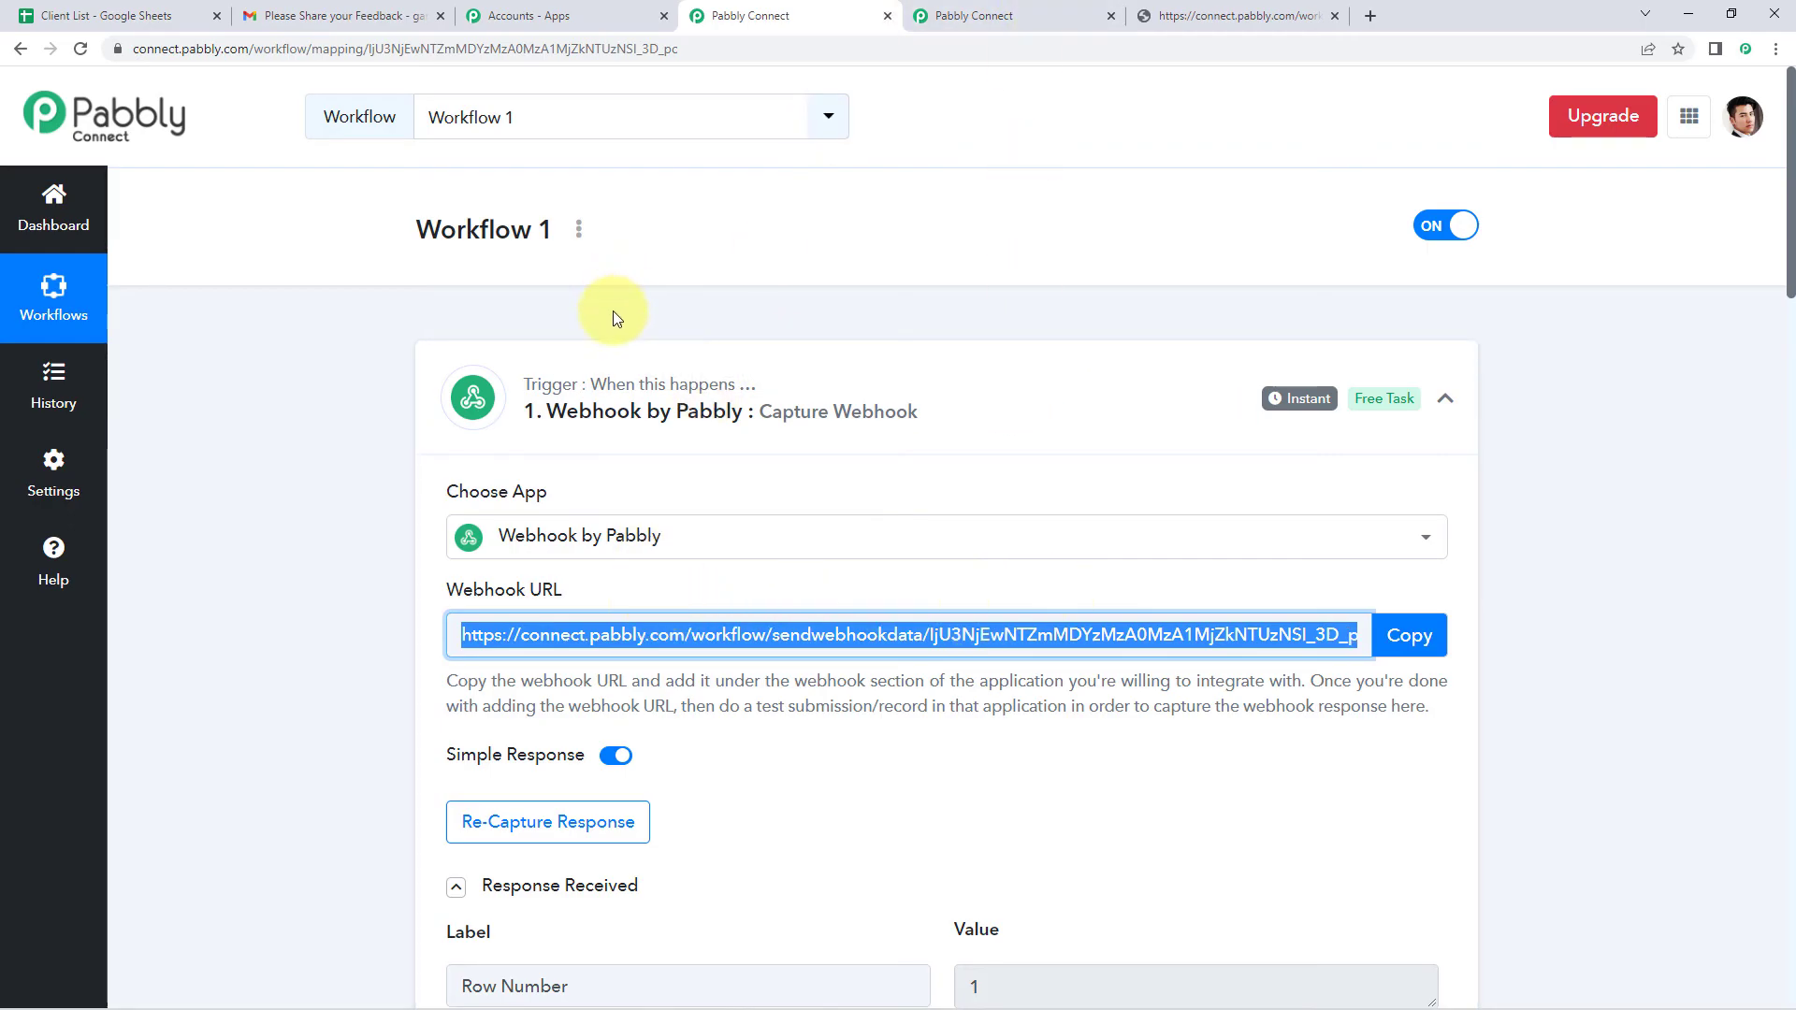
click(374, 379)
scroll(369, 382, down, 2)
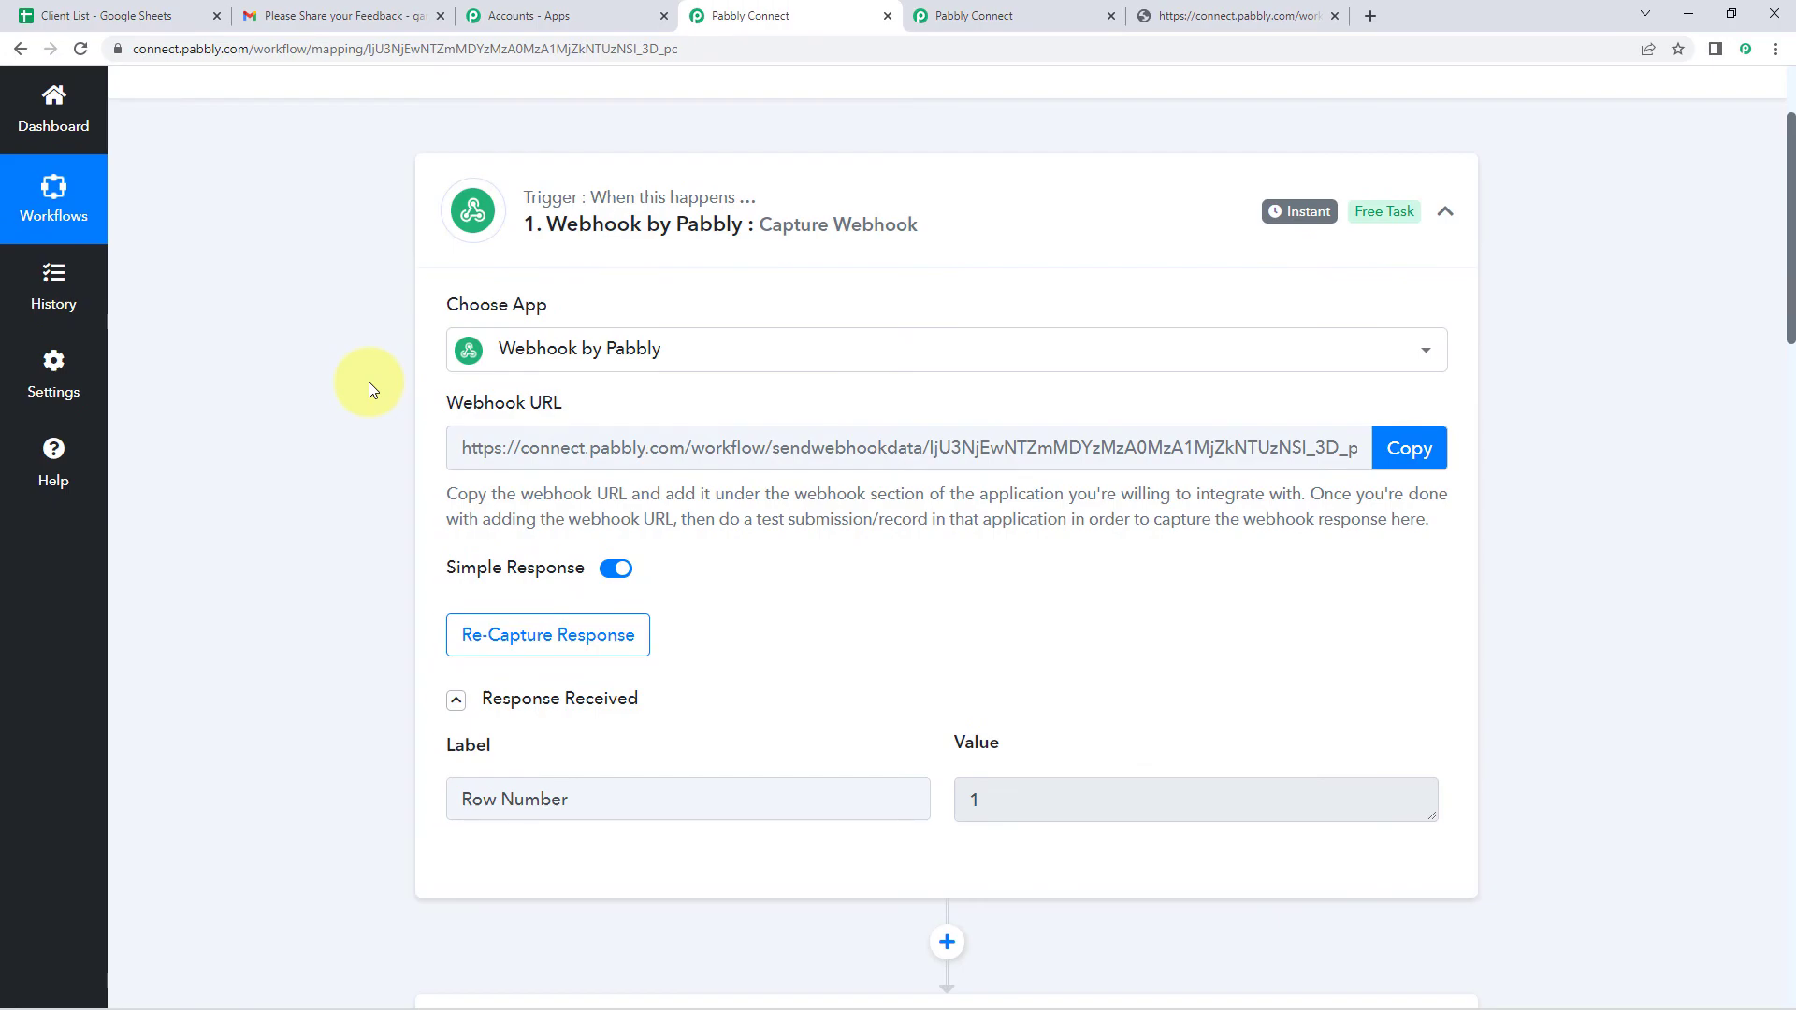
click(1228, 9)
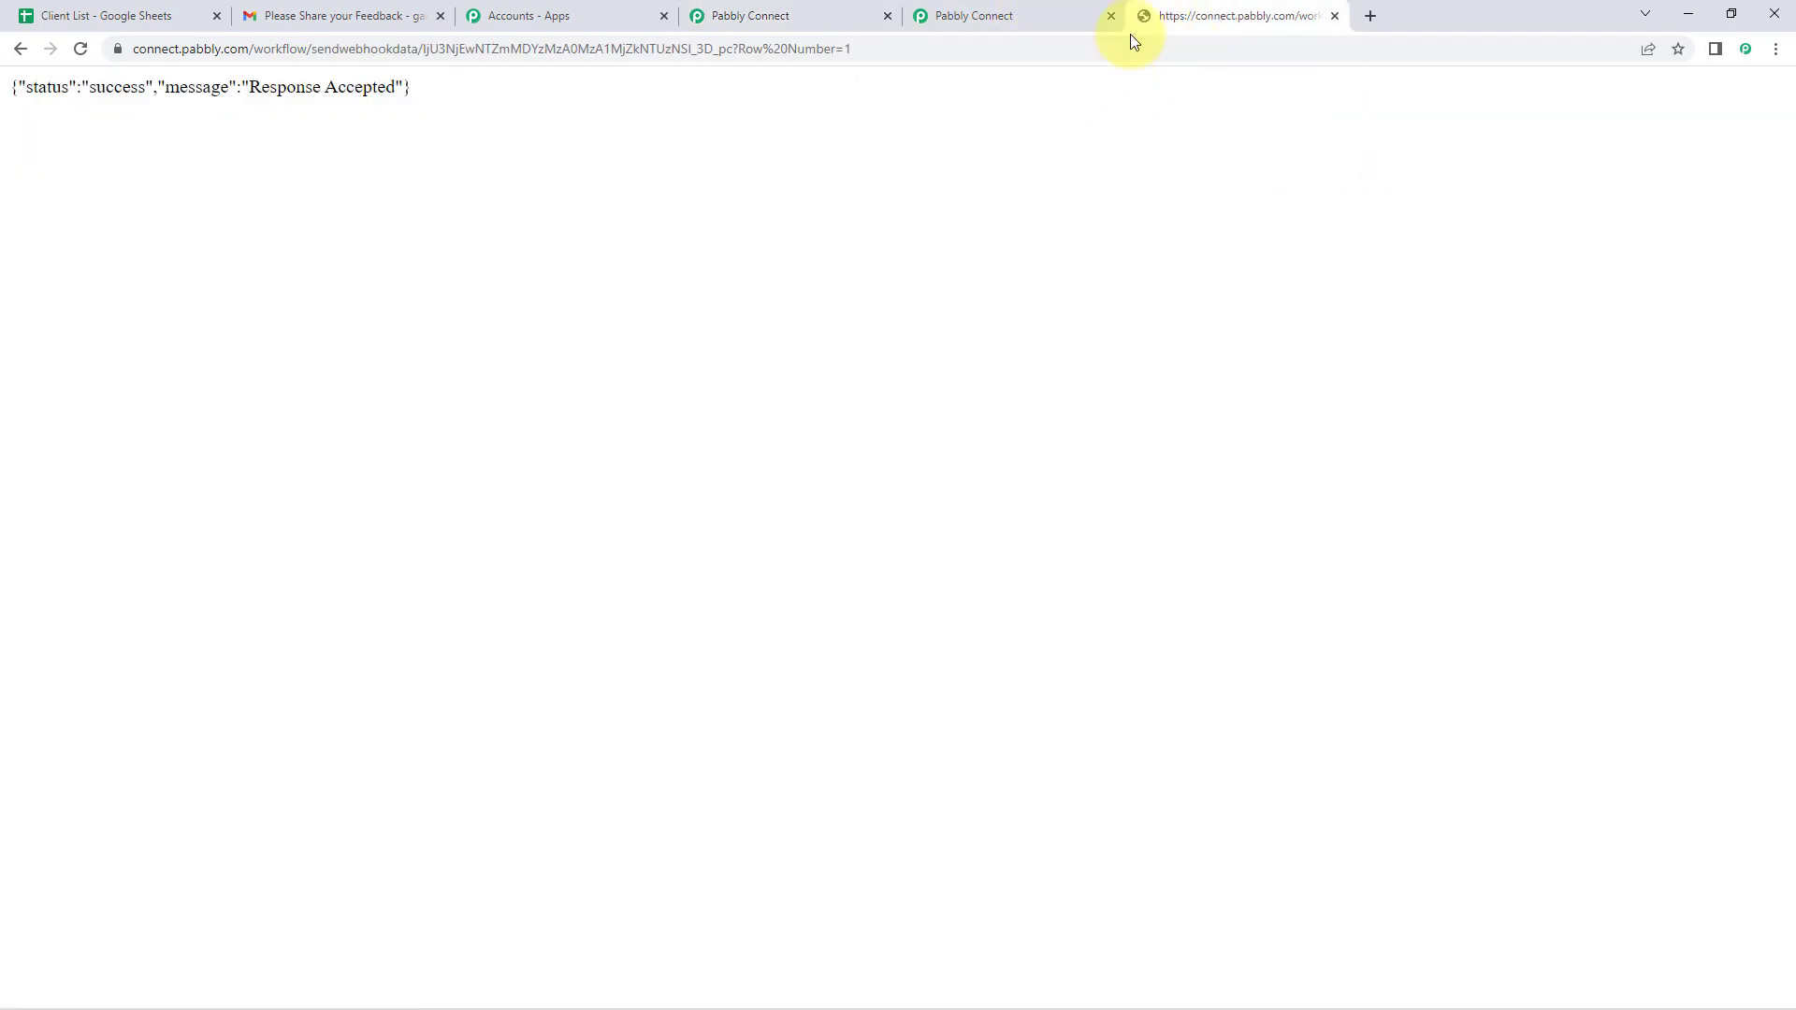
- Copy Workflow 1's trigger webhook address and paste it as the Webhook URL of Workflow 2's Data Forwarder action
click(1039, 19)
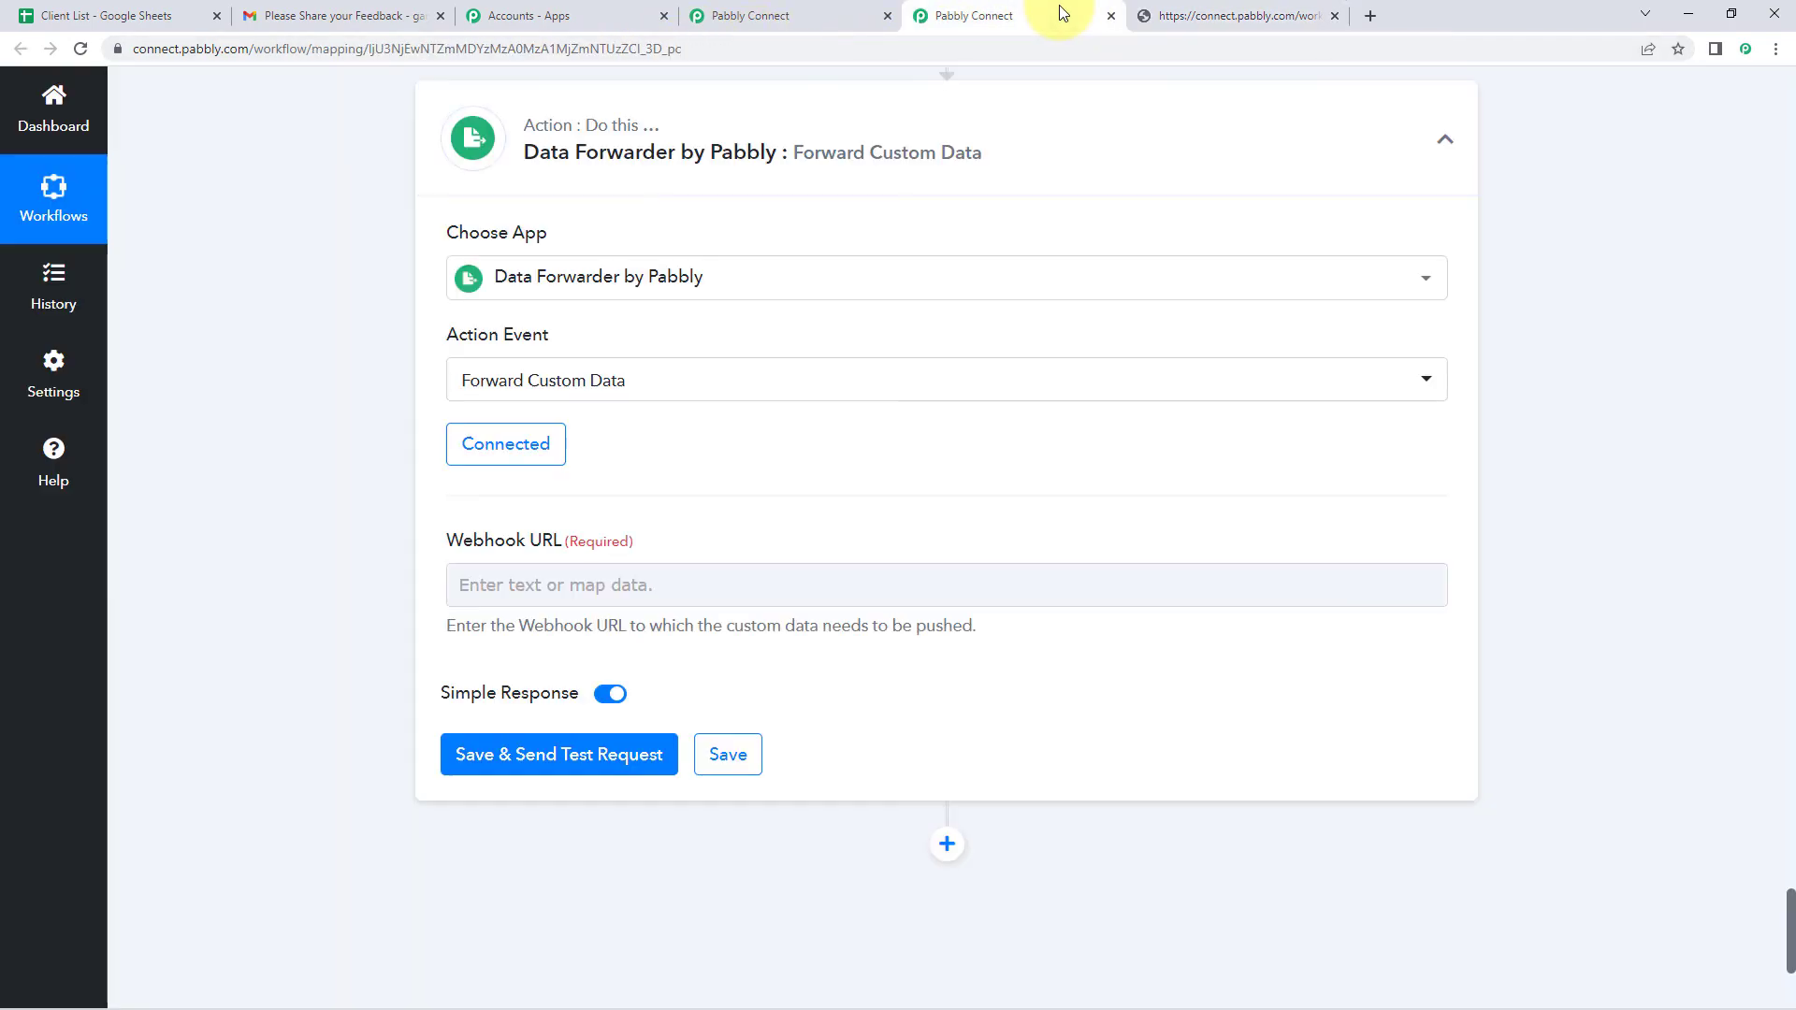
click(748, 16)
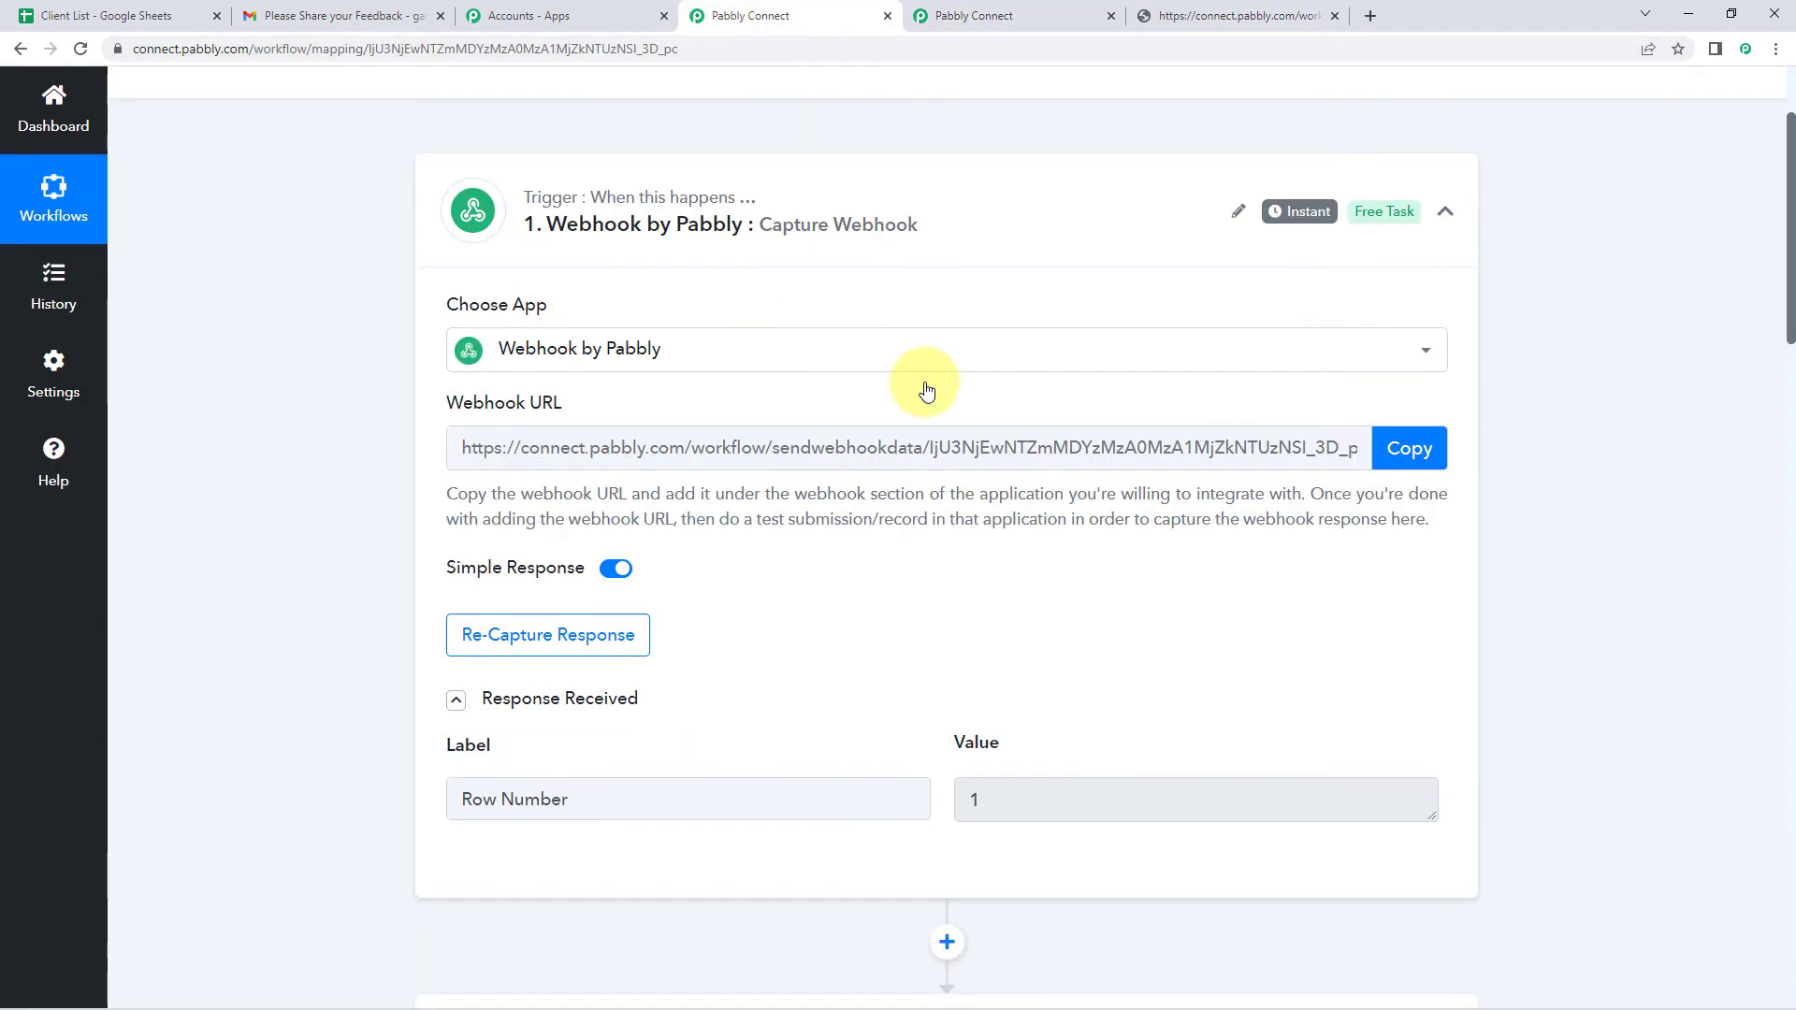
click(1401, 449)
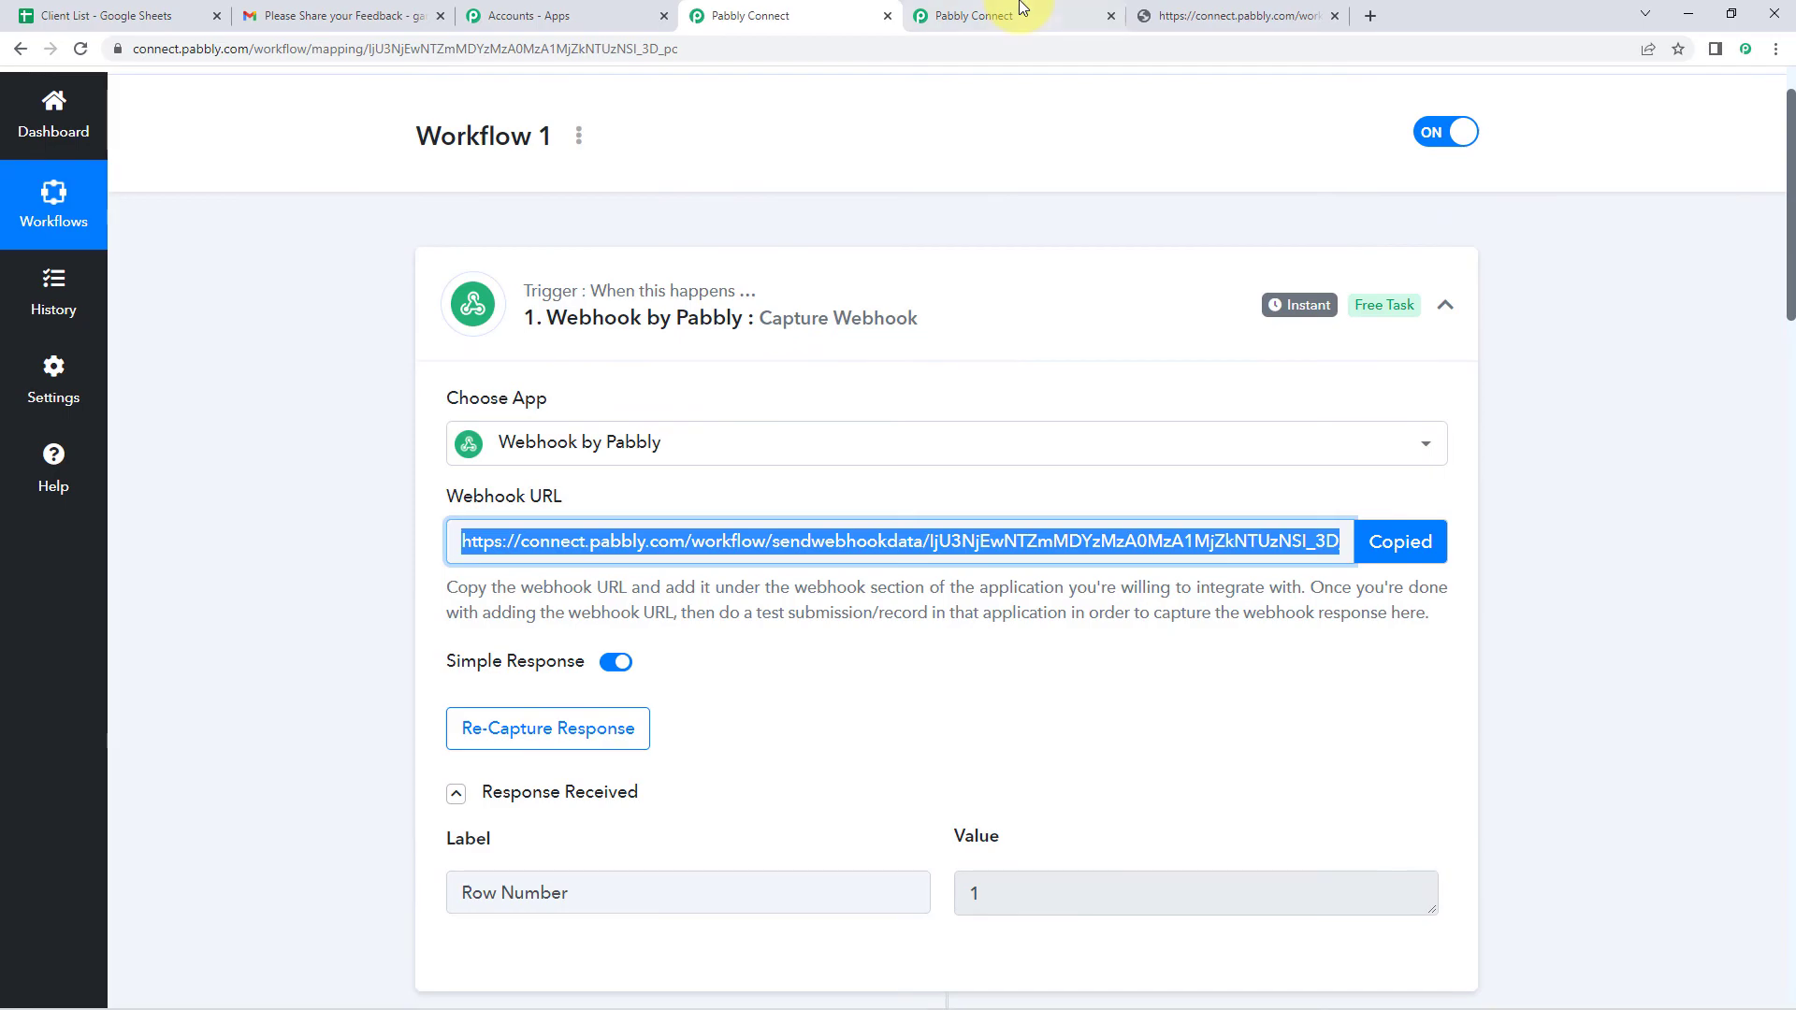
click(1014, 14)
click(580, 582)
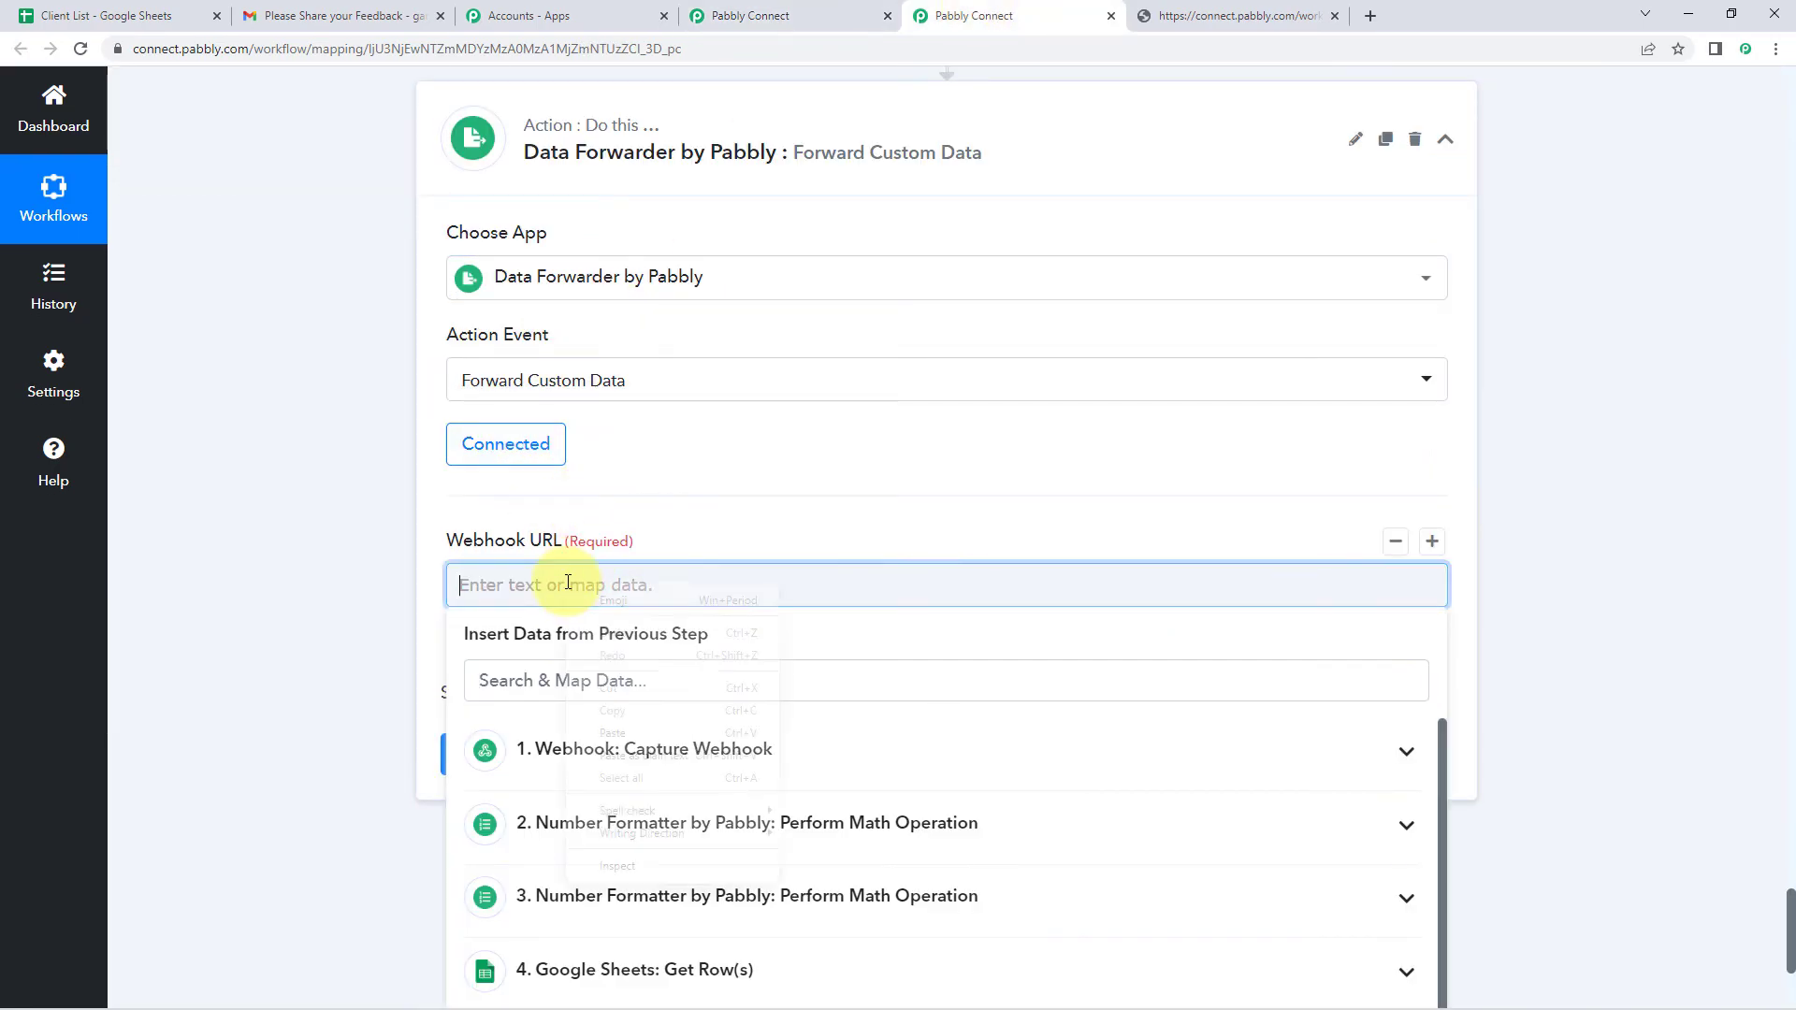
right_click(568, 582)
click(631, 735)
click(663, 481)
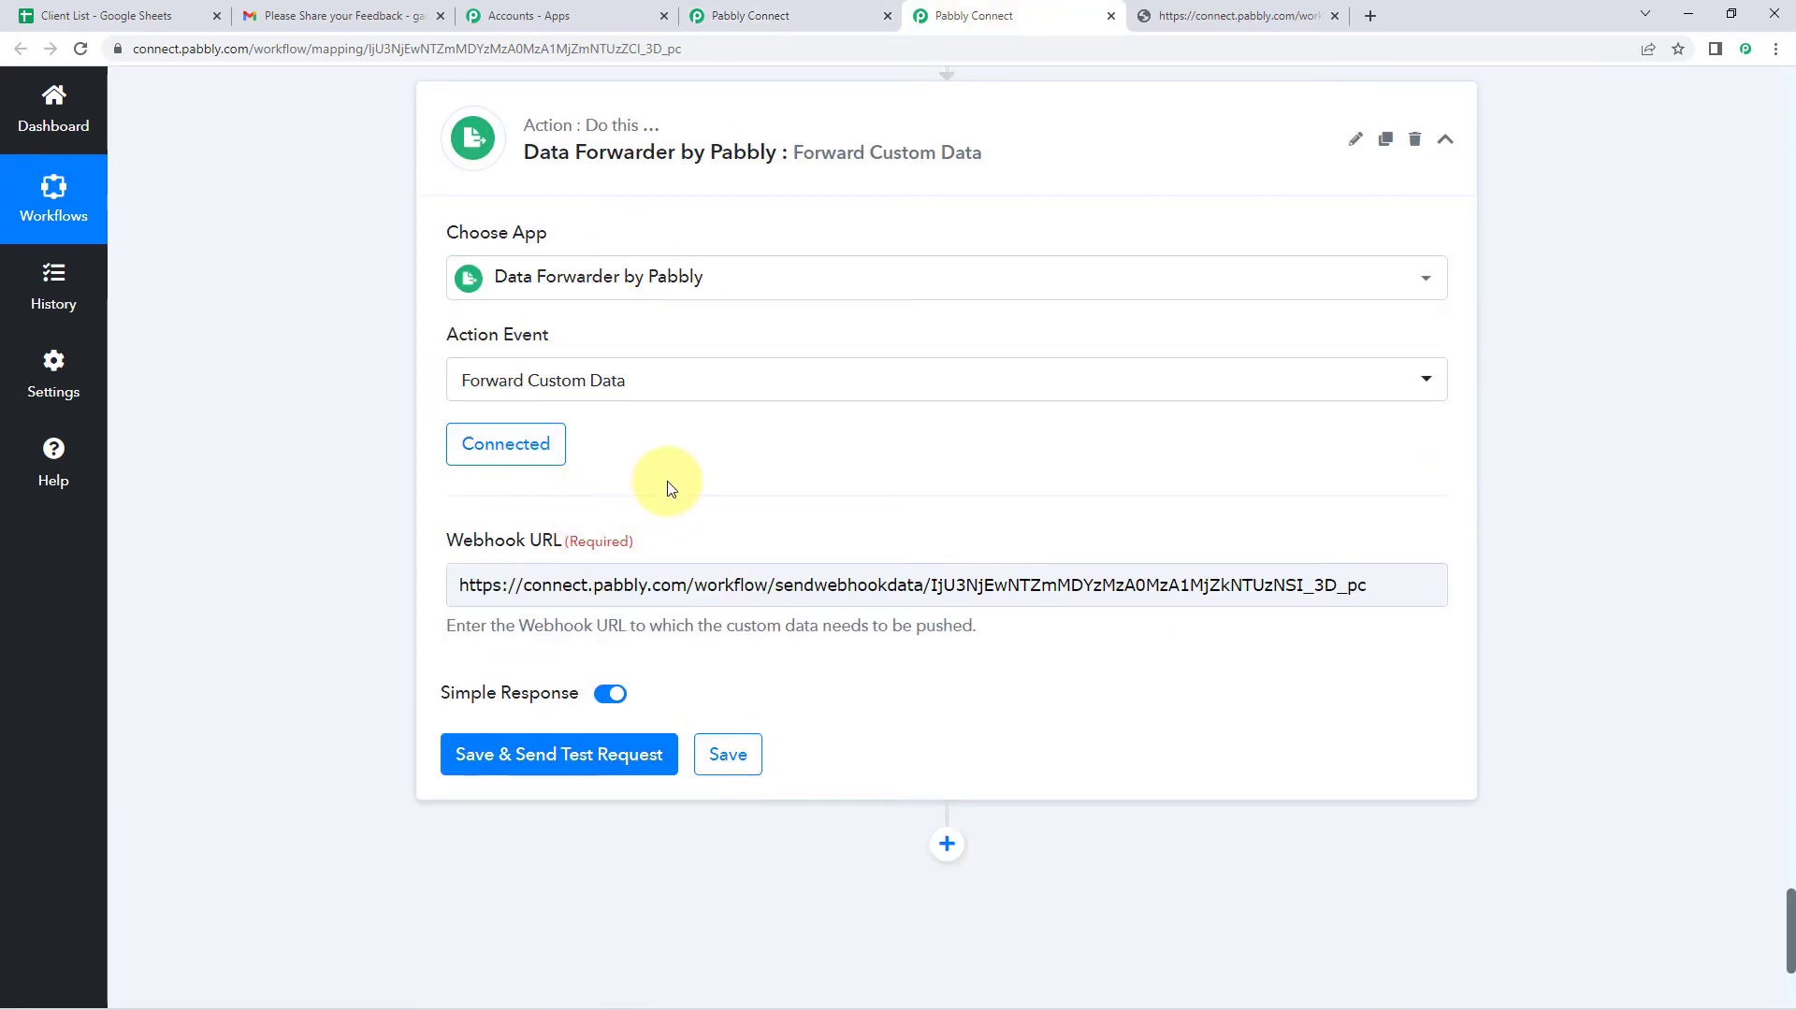
scroll(1487, 452, down, 1)
- Add a custom data pair to Workflow 2's Data Forwarder, copying its label Row Number from Workflow 1's trigger response
click(1433, 448)
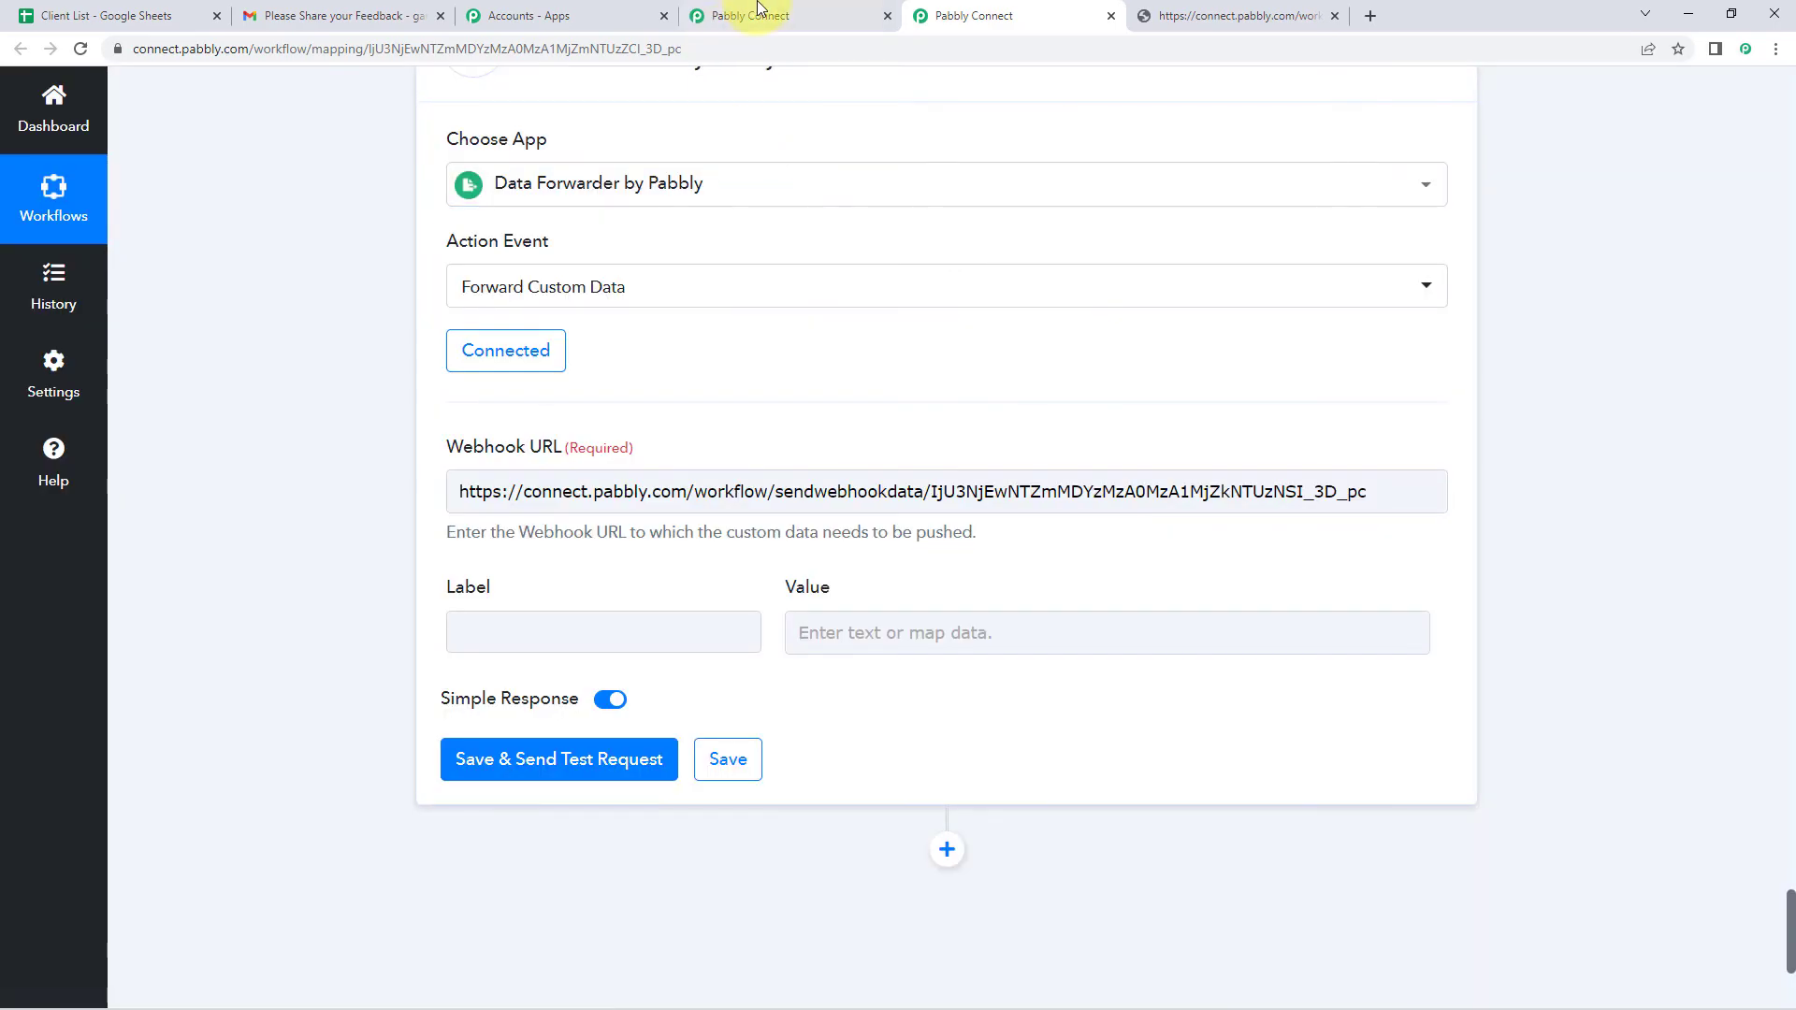
click(761, 14)
drag(593, 900, 452, 890)
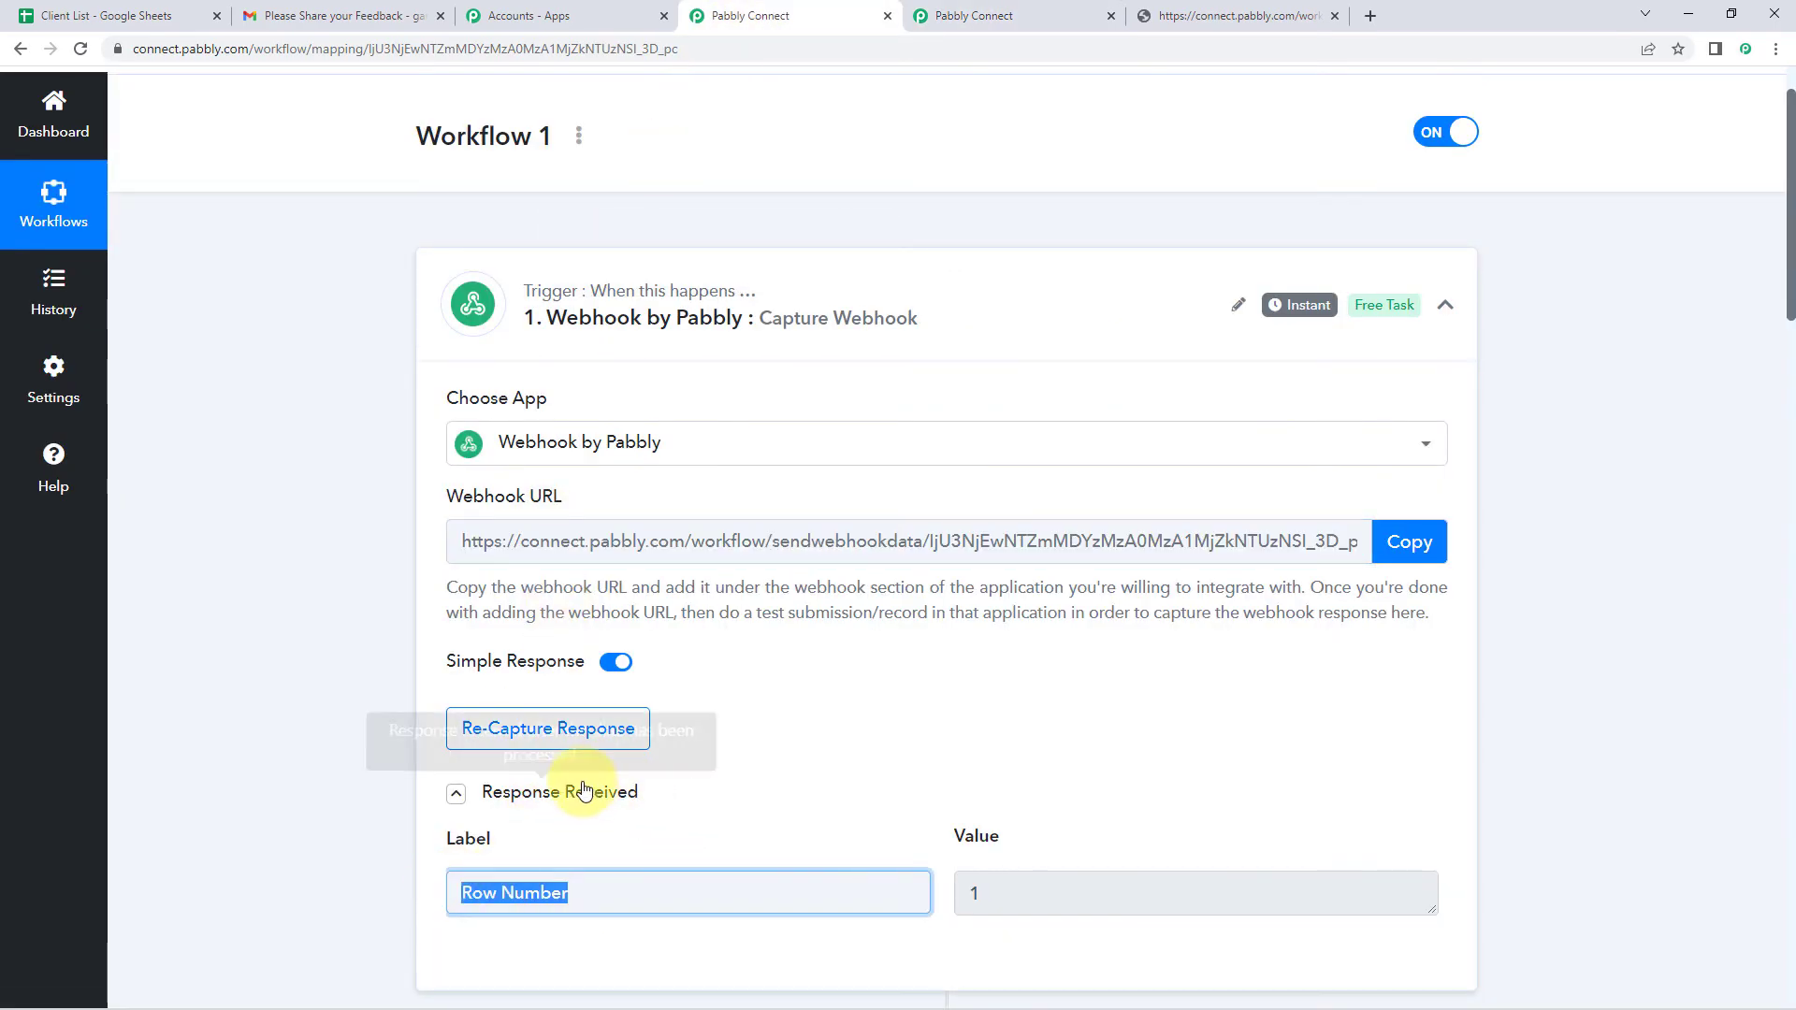
click(746, 740)
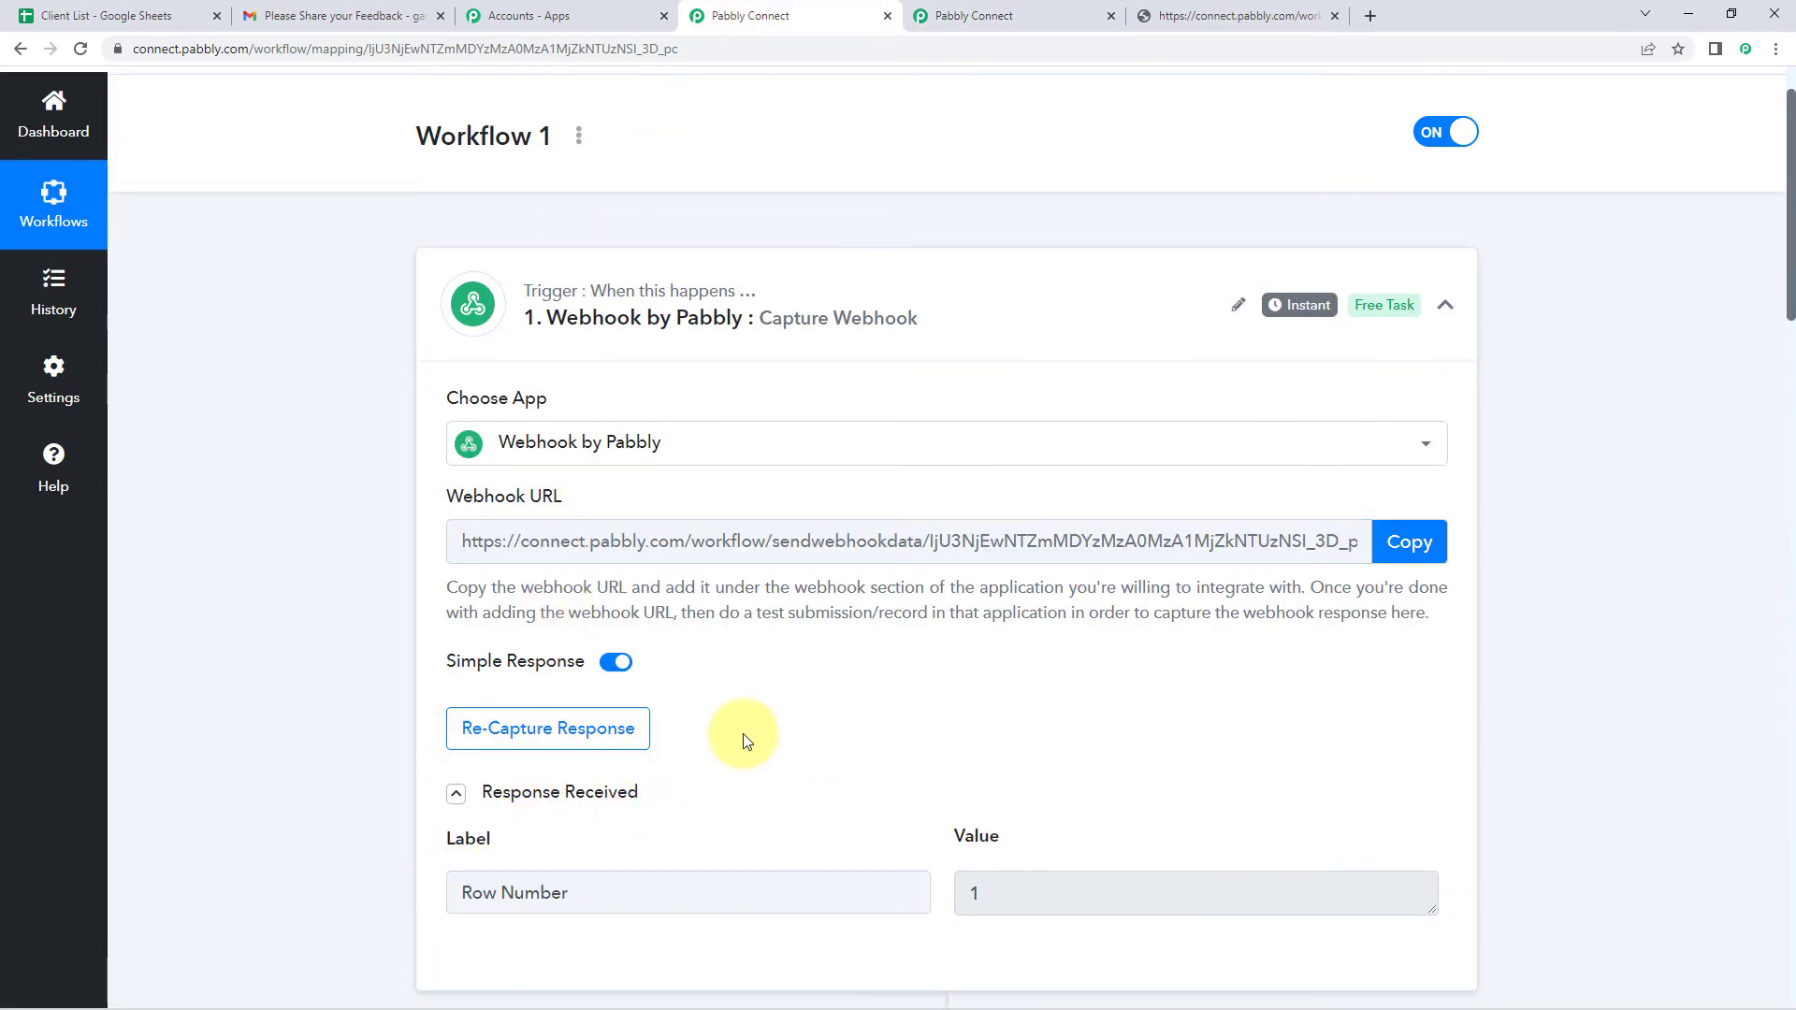
click(1039, 15)
click(548, 651)
key(ctrl+v)
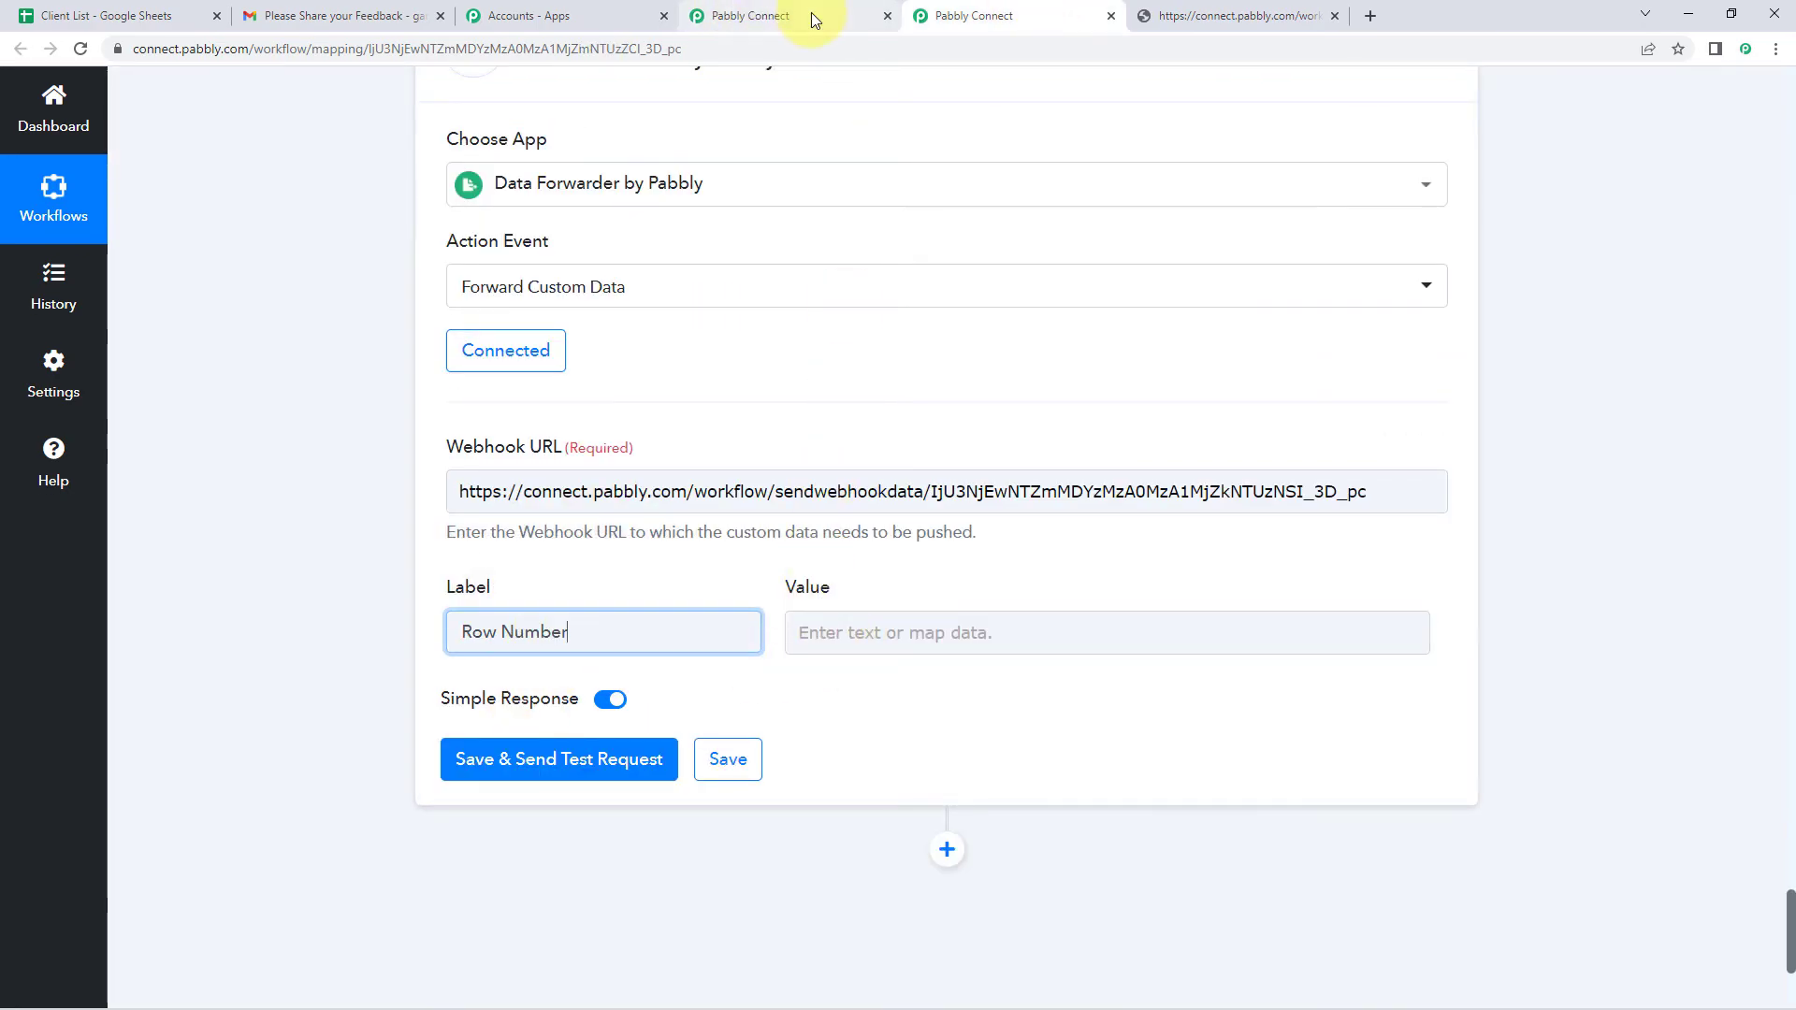
- Map the Row Number value to the Result of step 3, the second Number Formatter
click(816, 634)
scroll(867, 670, down, 3)
click(866, 670)
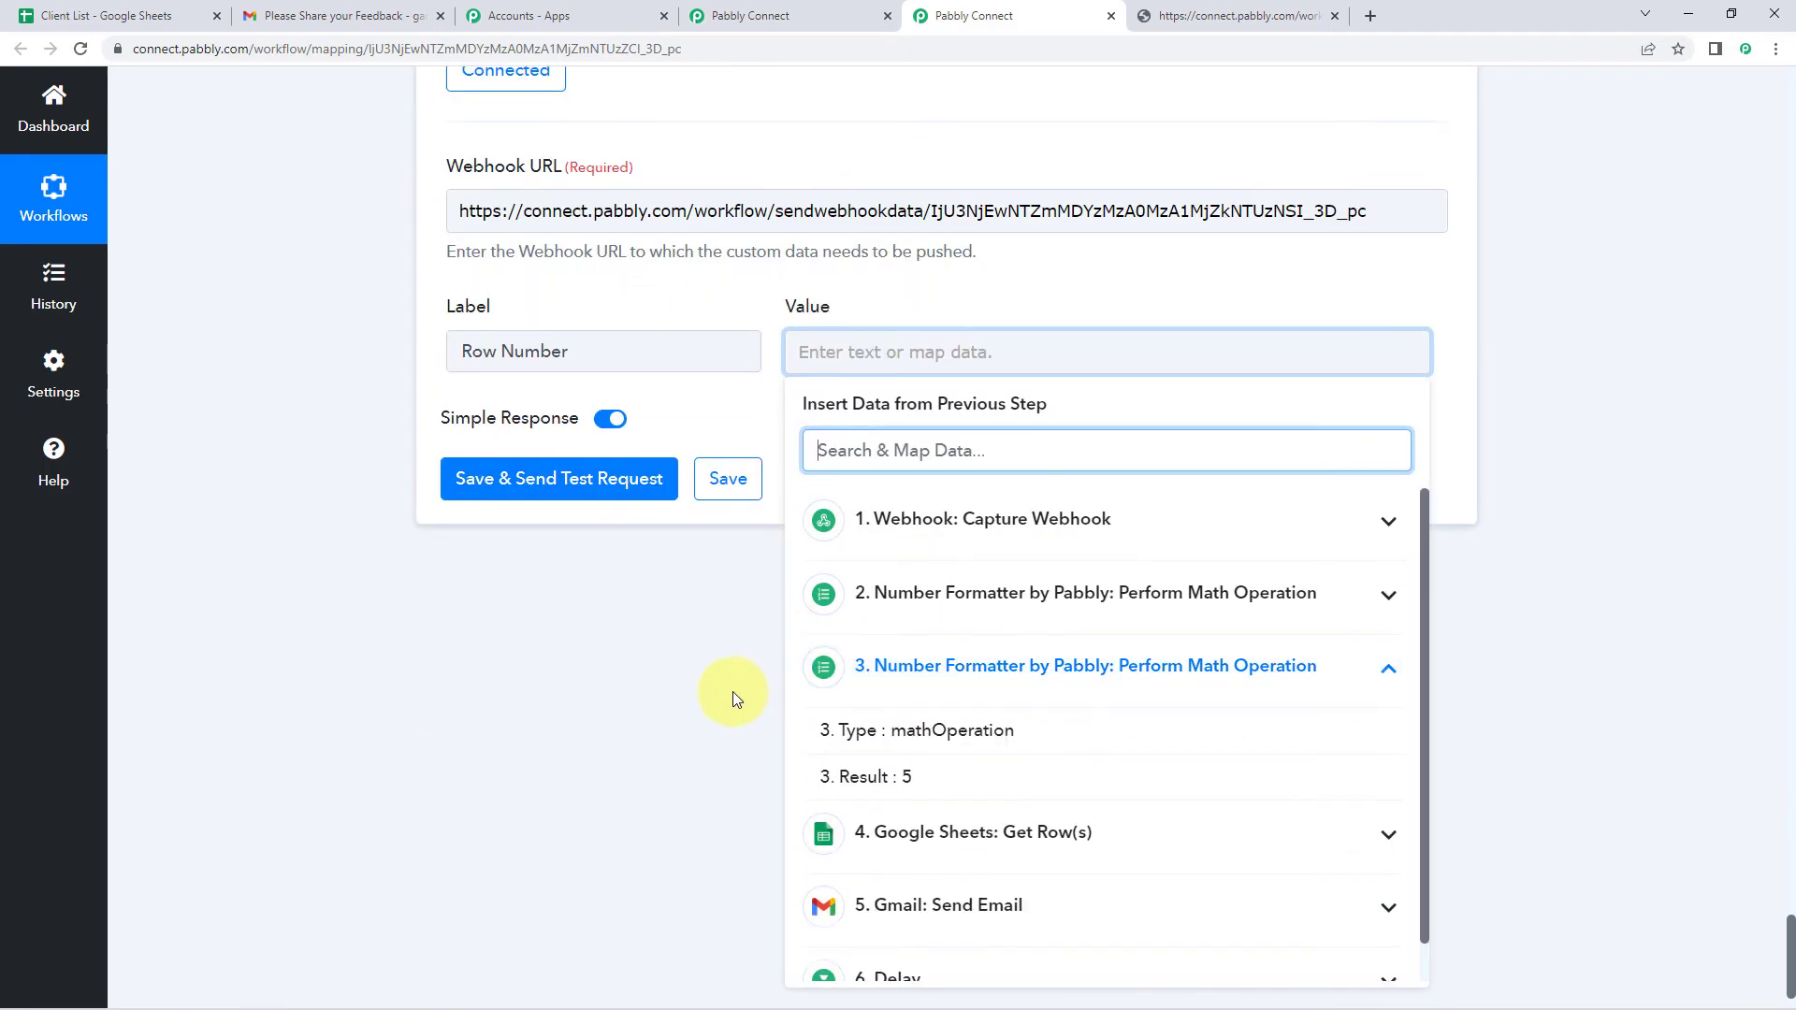
scroll(733, 692, down, 1)
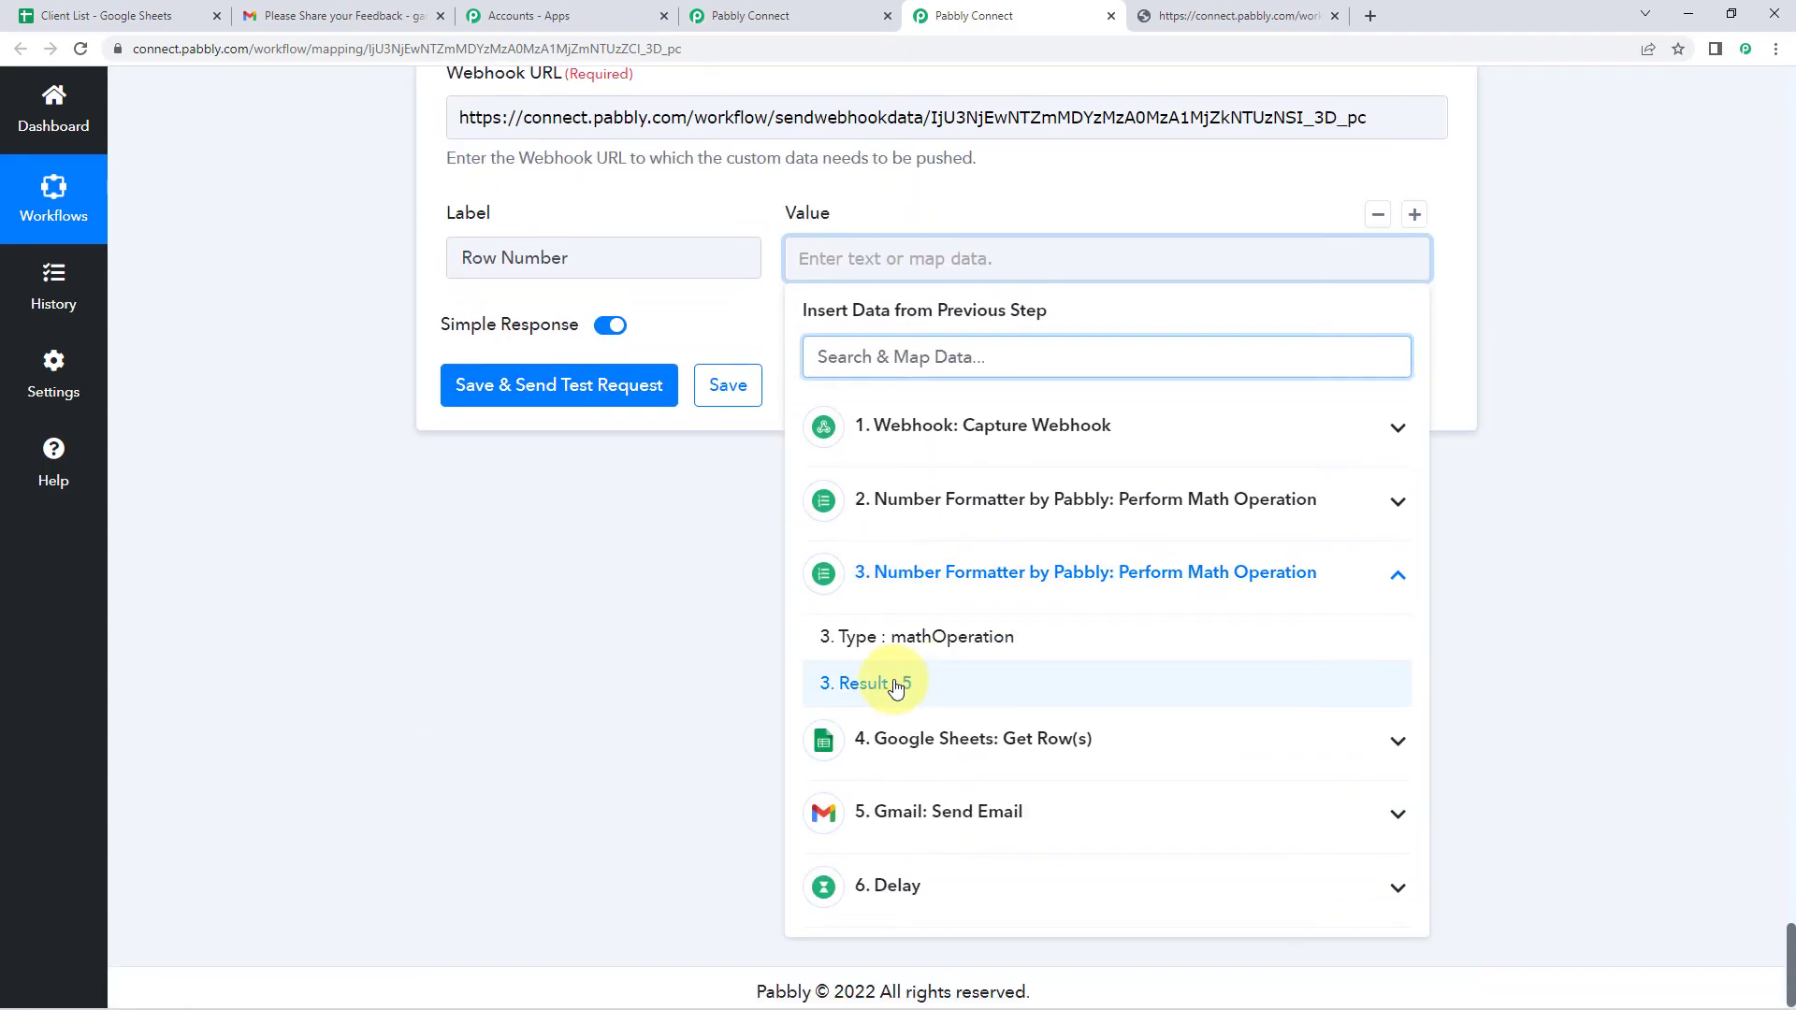
click(895, 685)
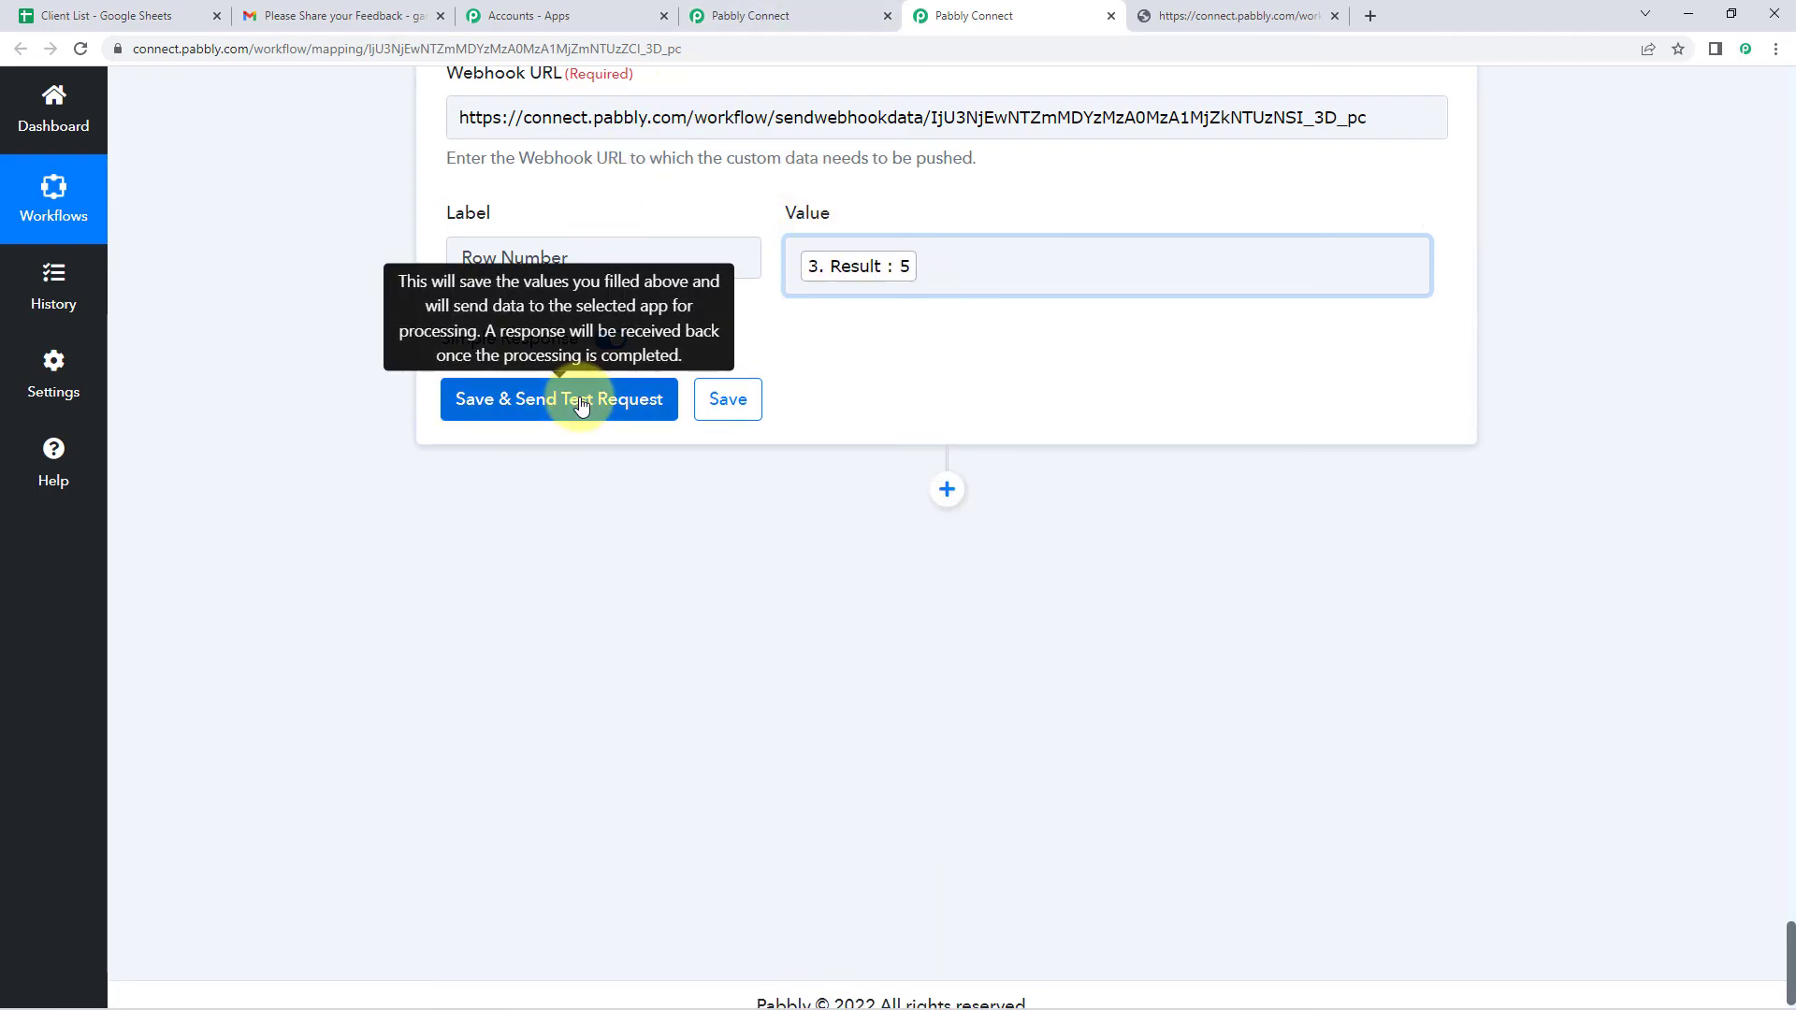
- Recapture the webhook response in Workflow 1's trigger by saving Workflow 2's Data Forwarder and sending its test request, checking the received row number
click(763, 2)
scroll(361, 413, down, 3)
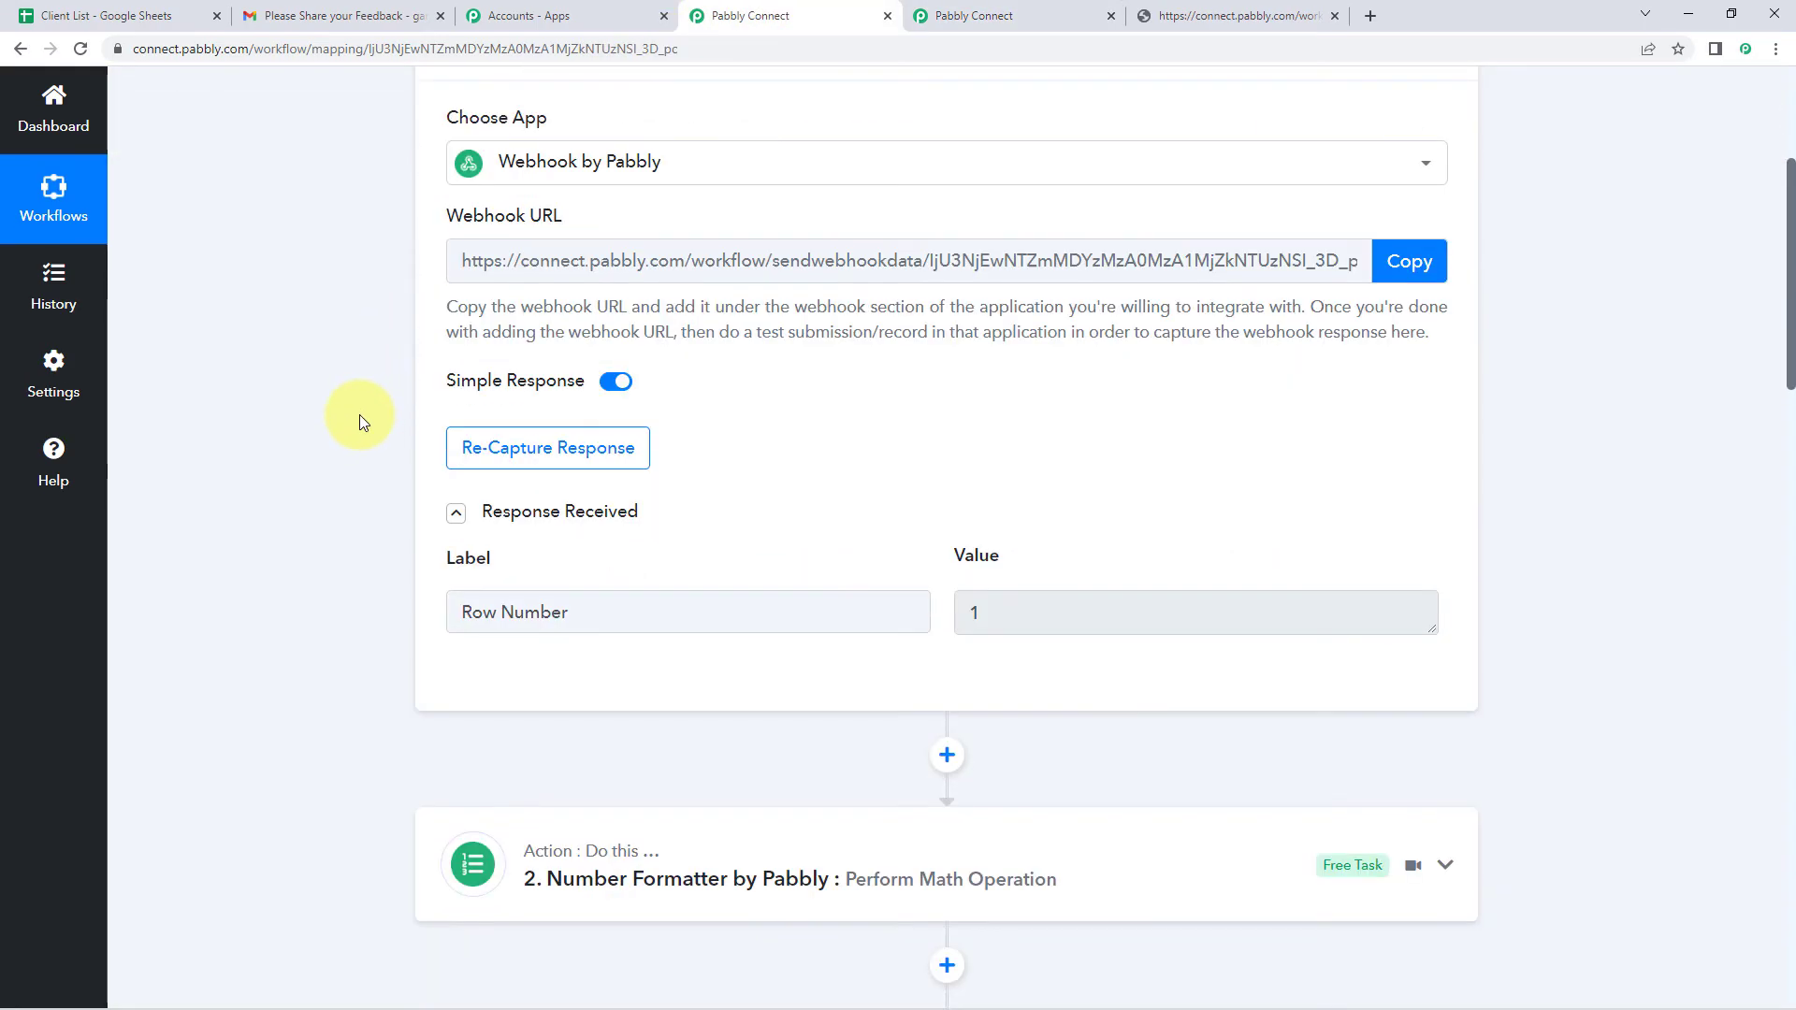
click(525, 461)
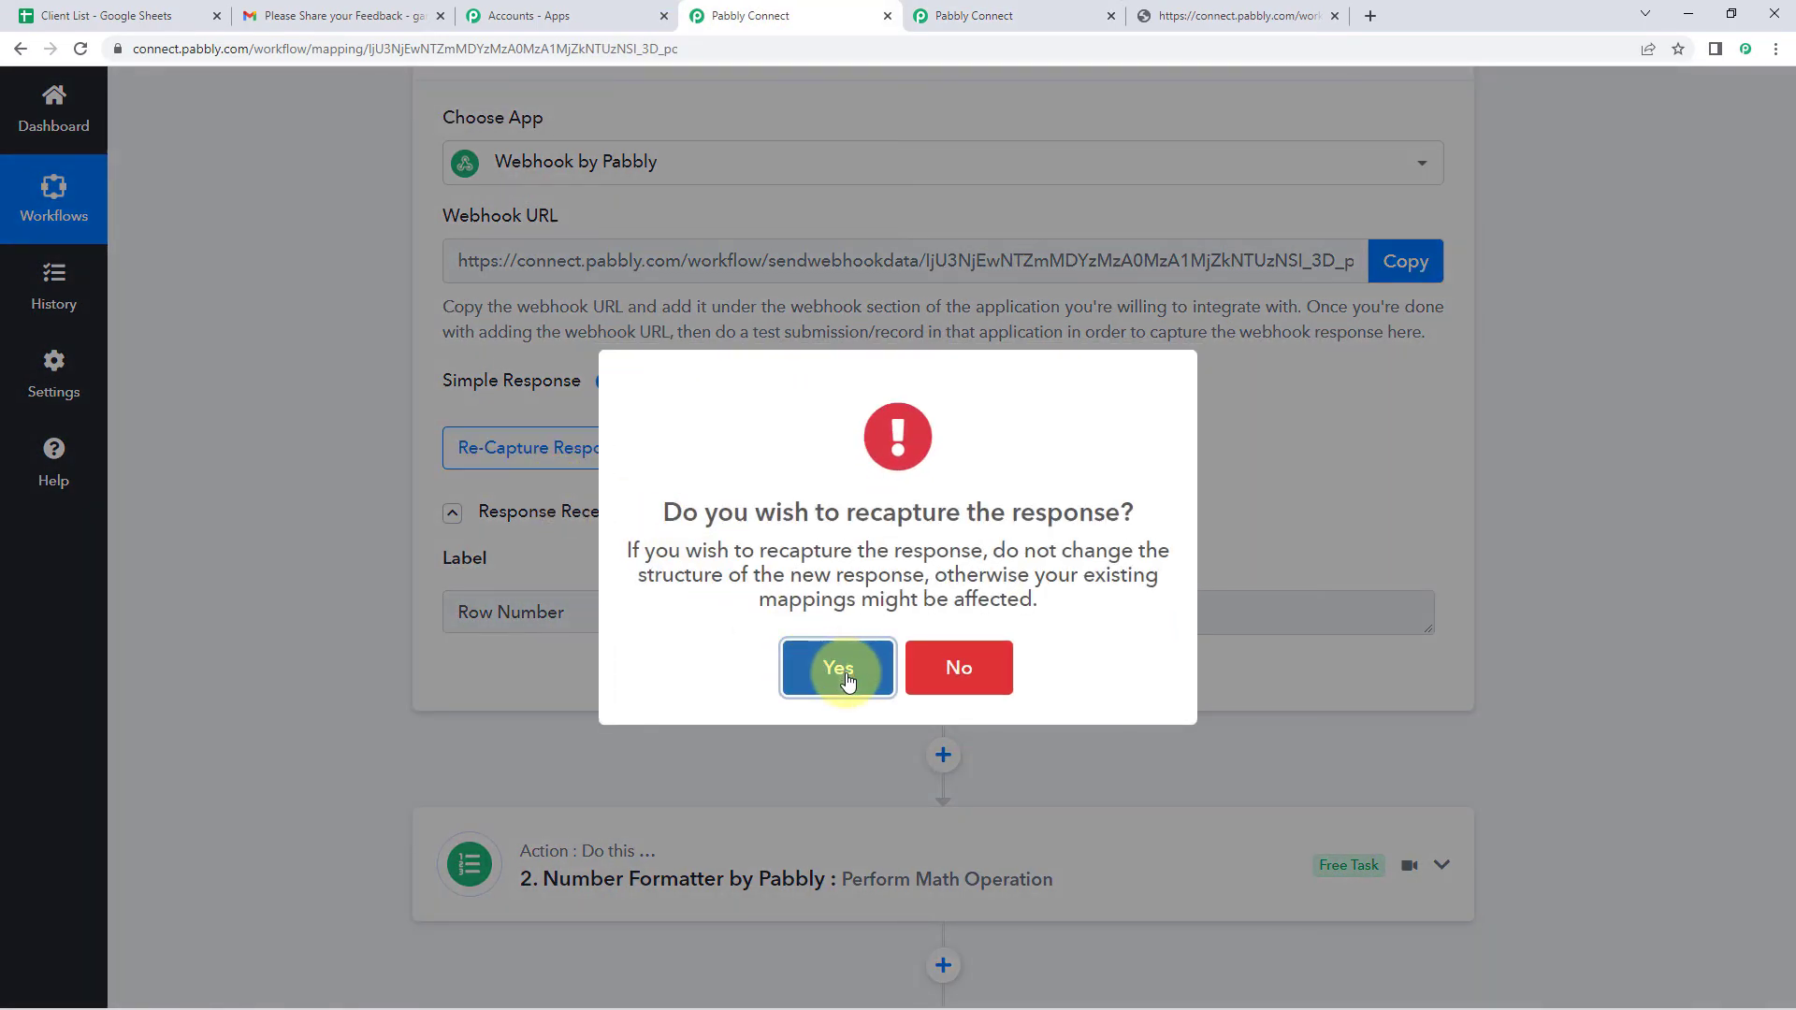
click(842, 666)
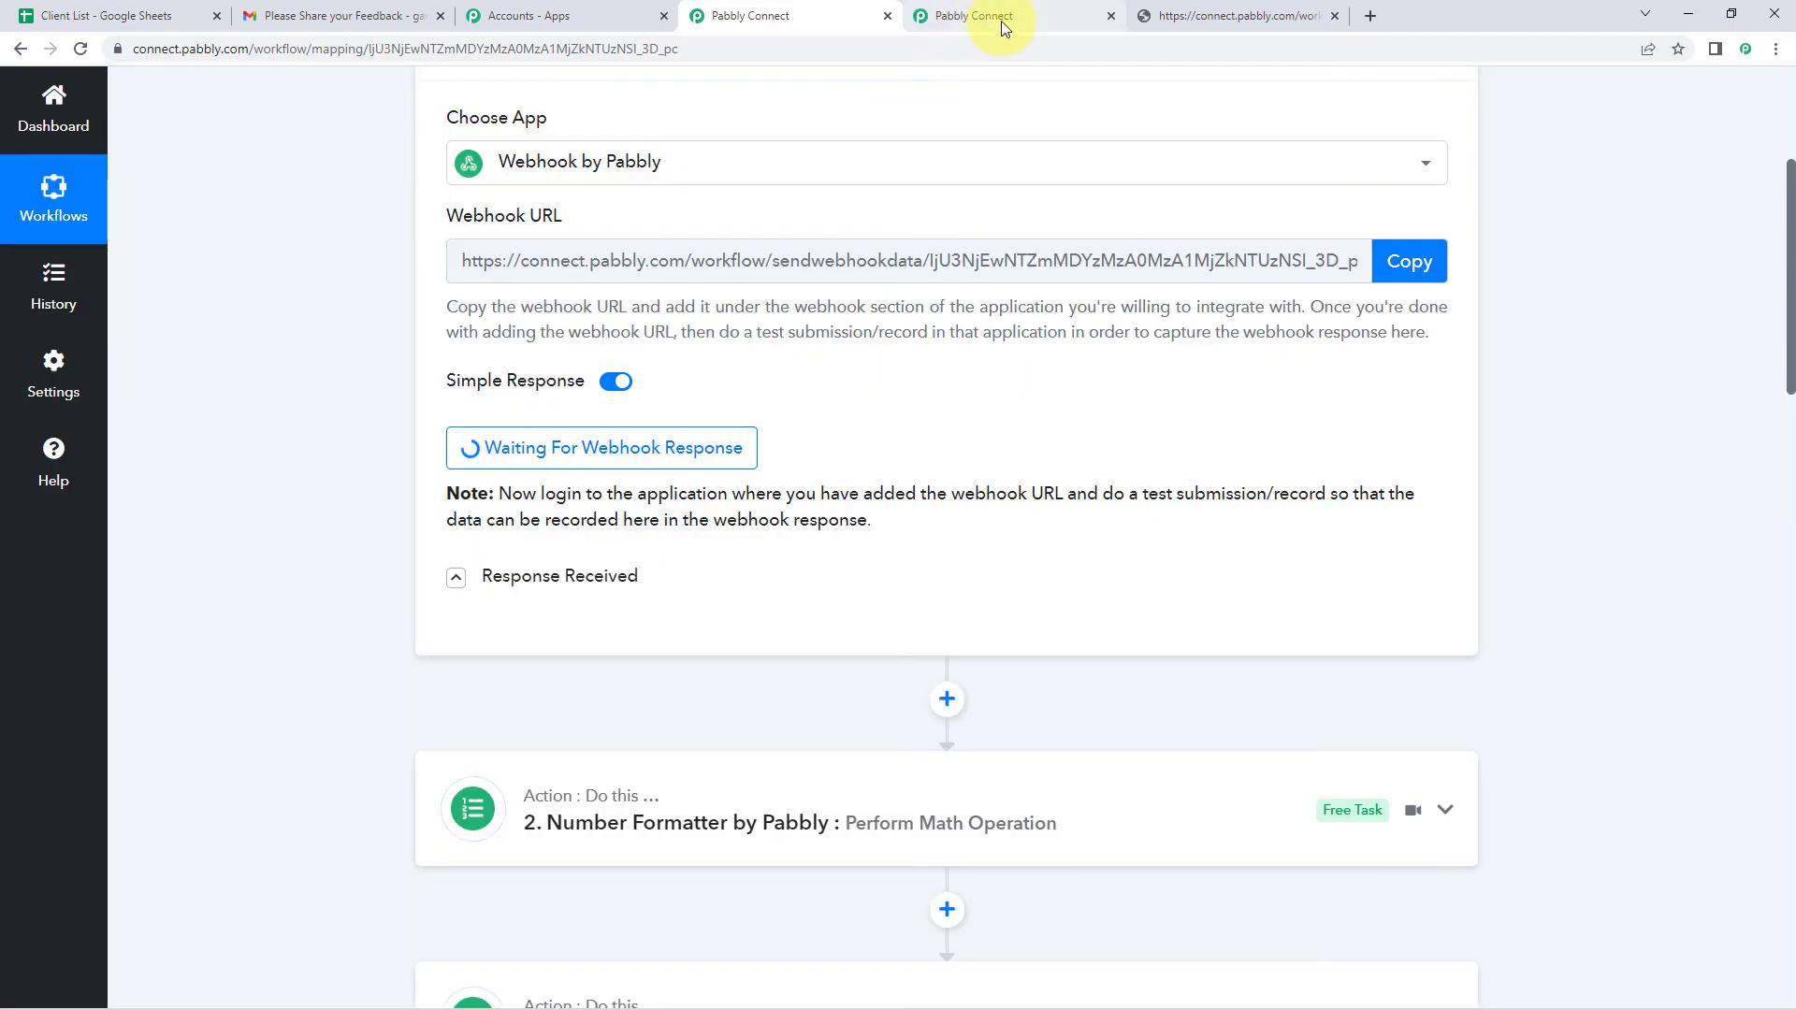
click(1001, 13)
click(619, 400)
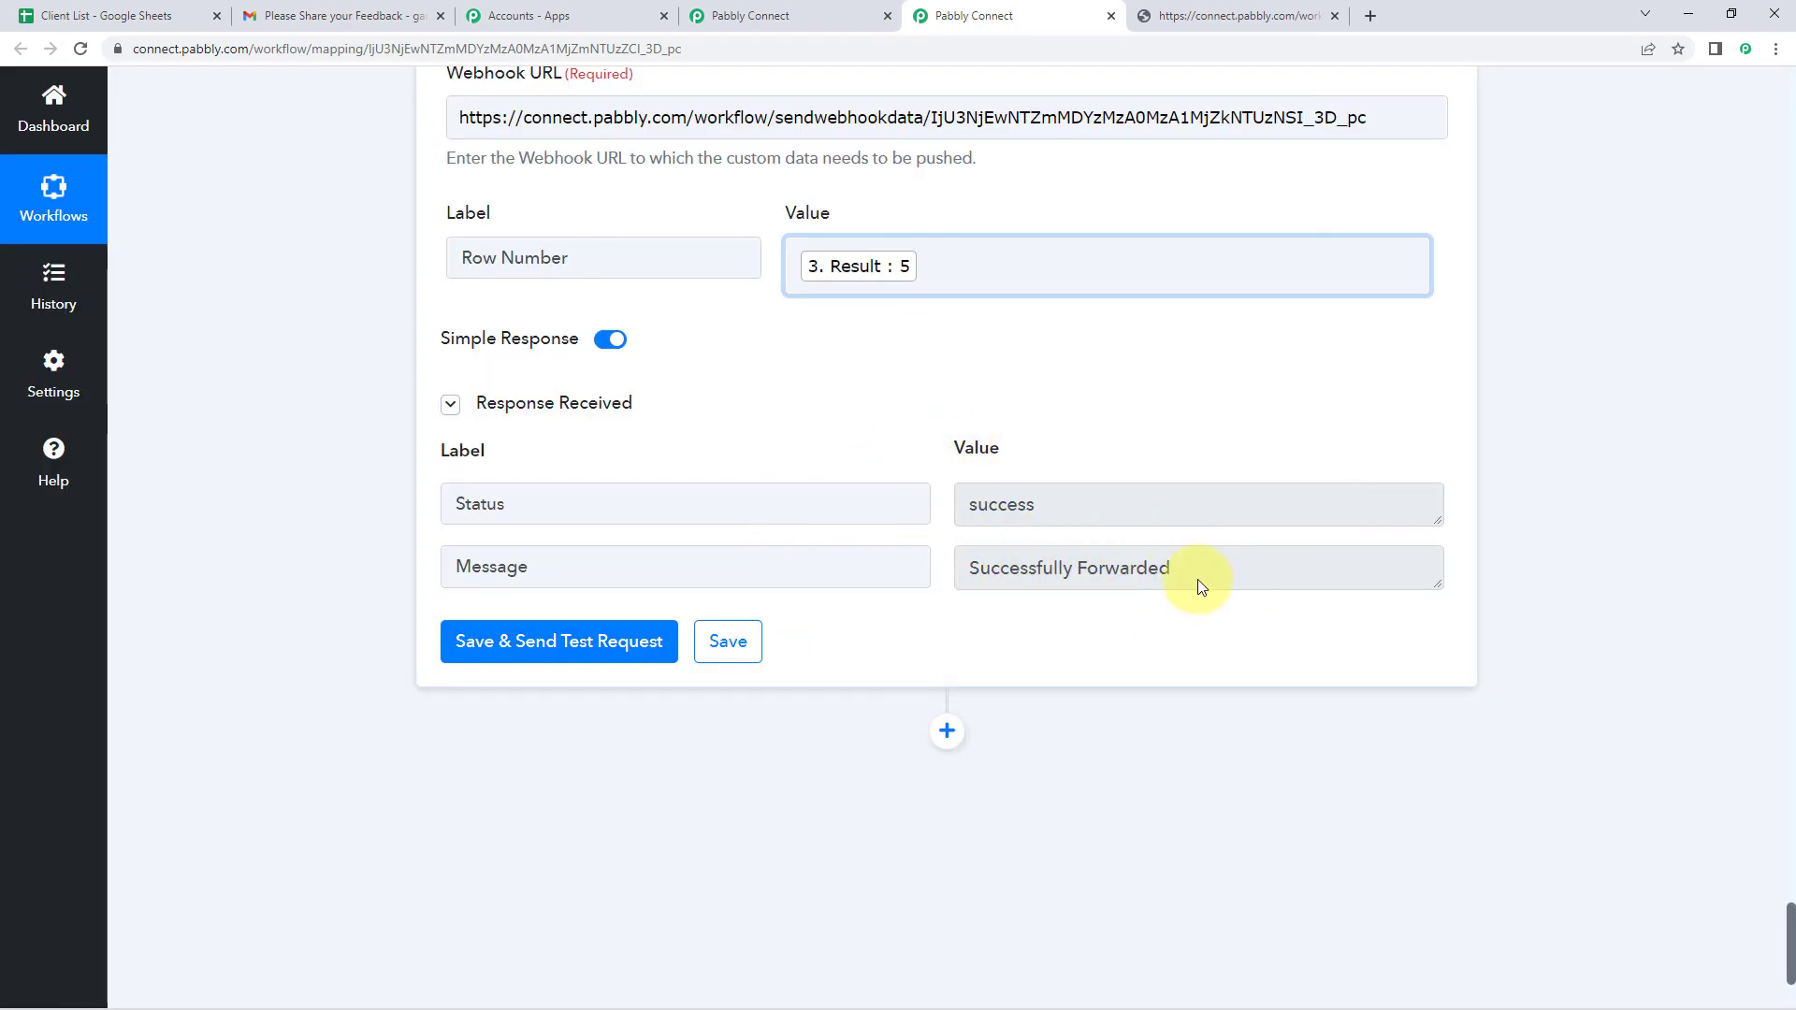
click(734, 15)
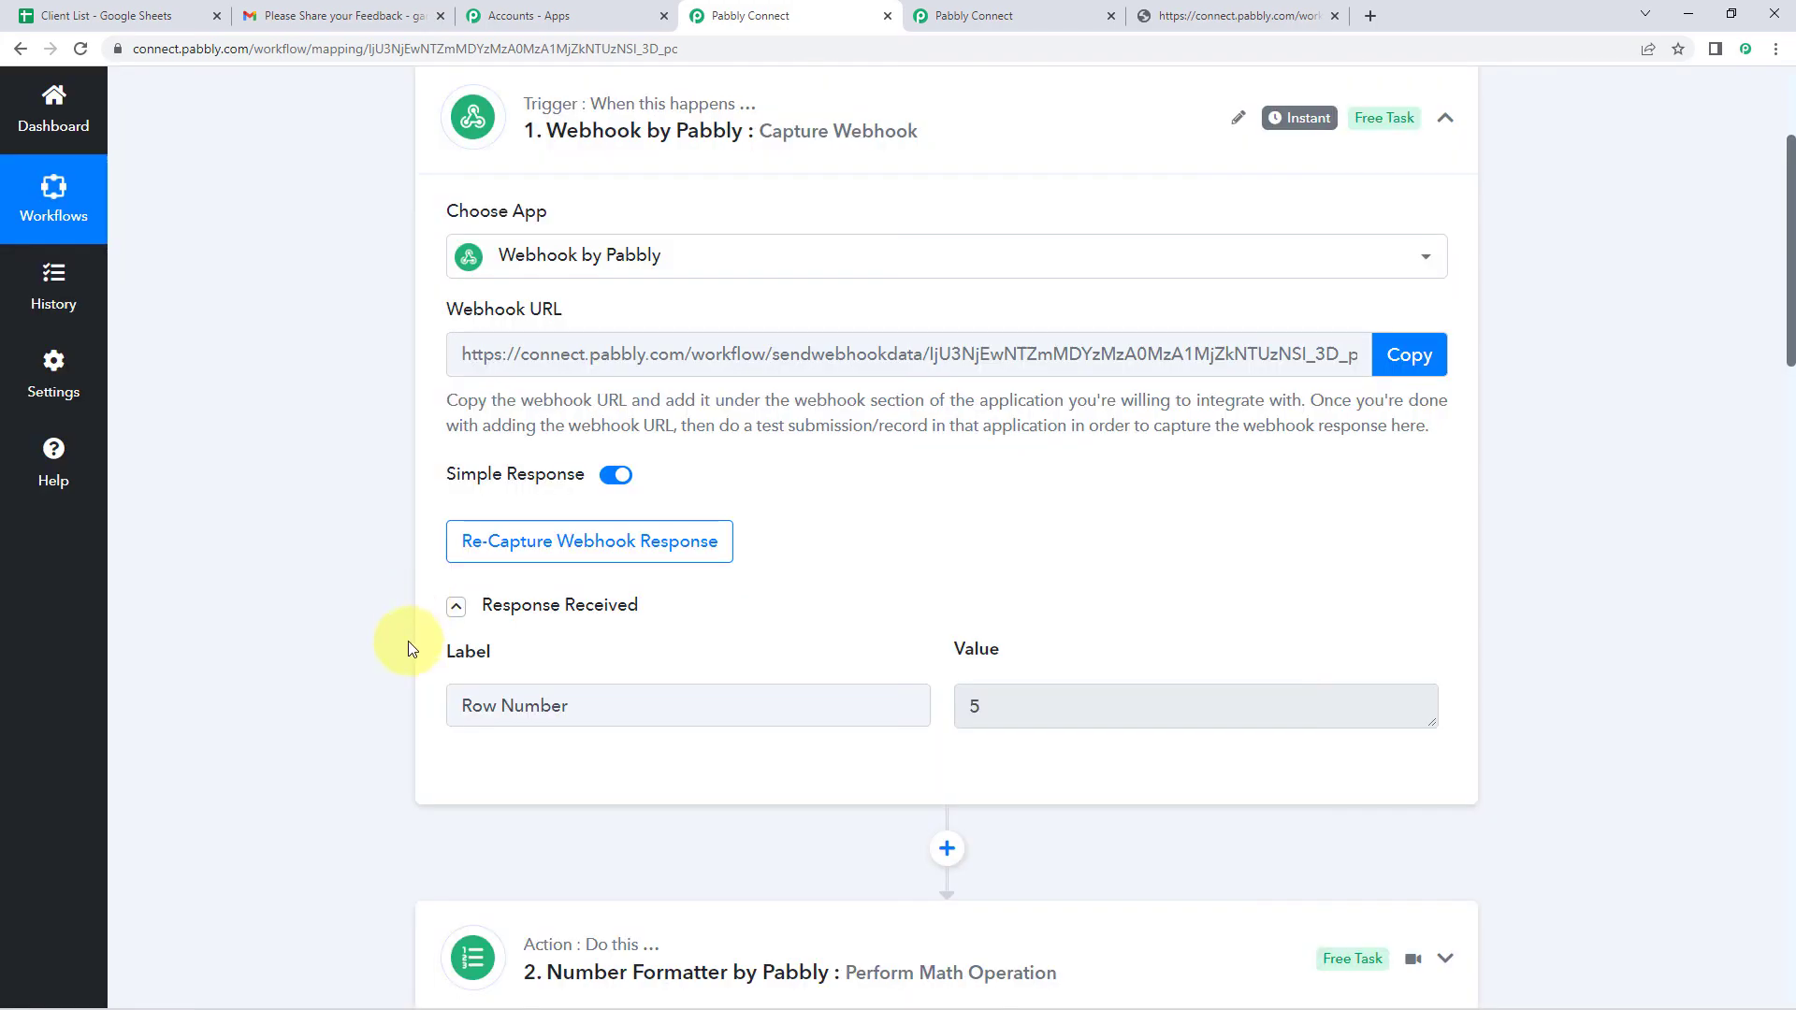
scroll(781, 625, up, 1)
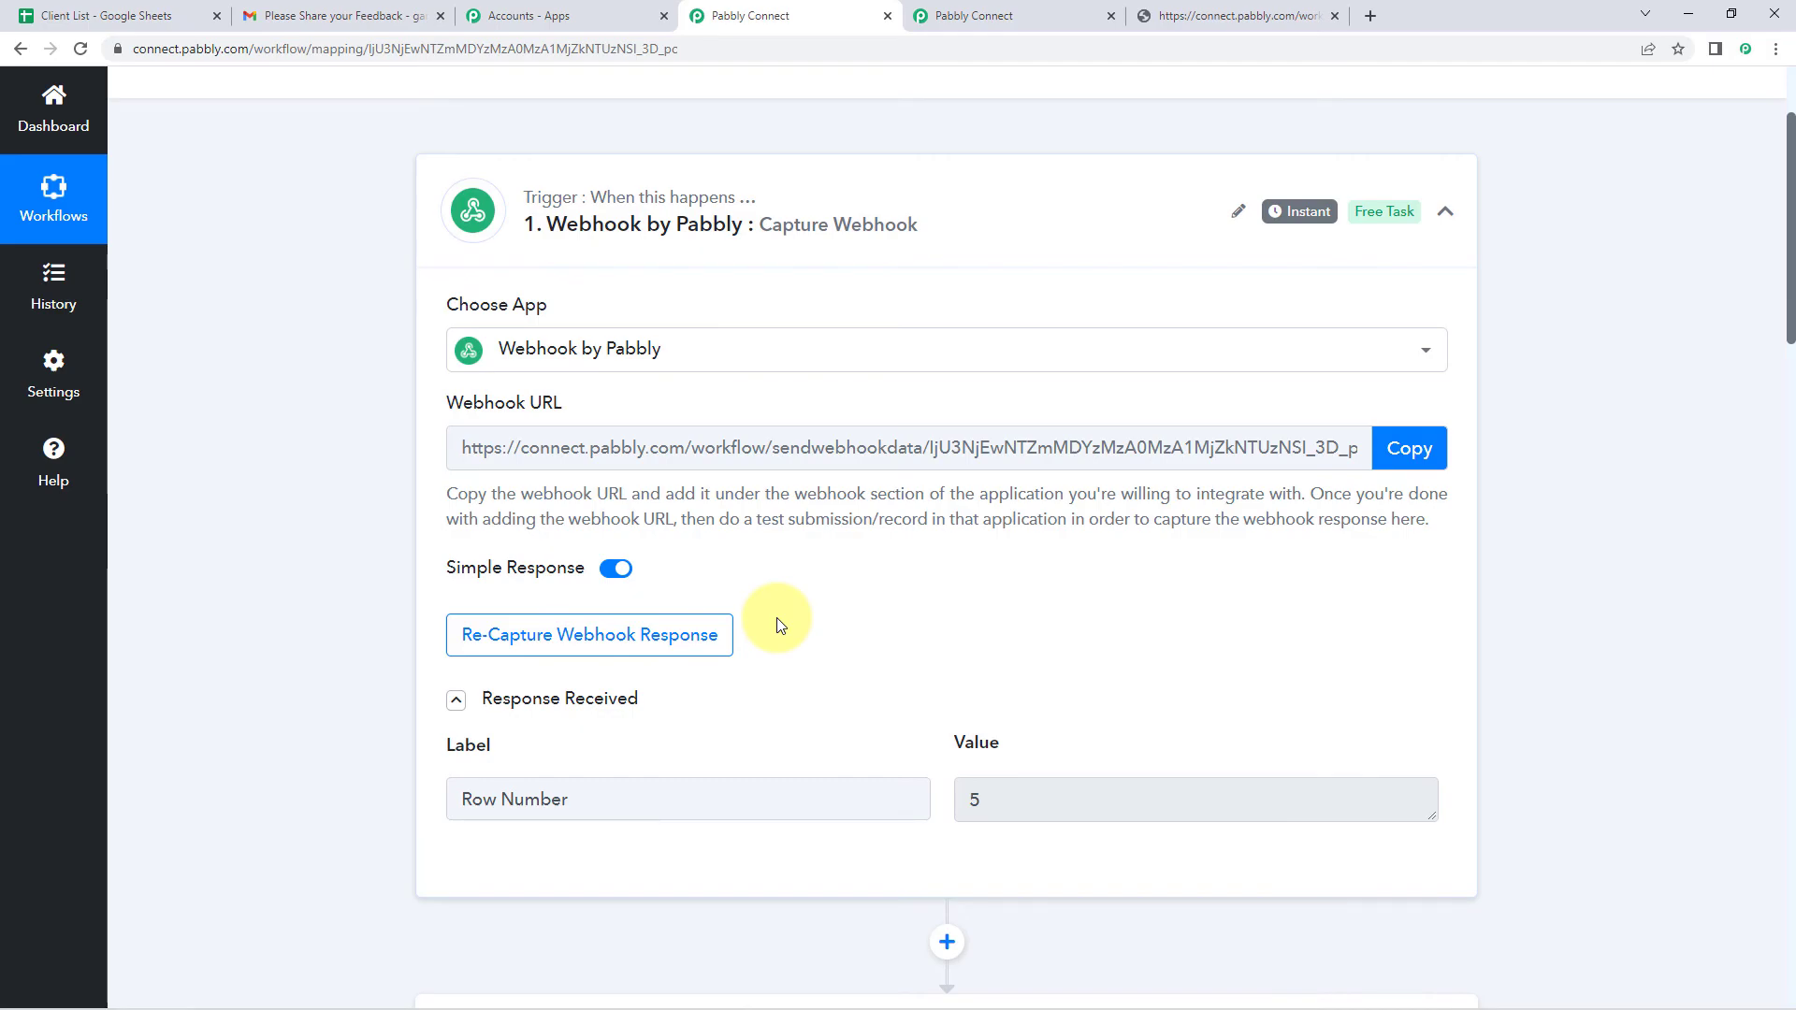
- Review Workflow 1's action steps down to the Data Forwarder and collapse that action
scroll(777, 618, down, 7)
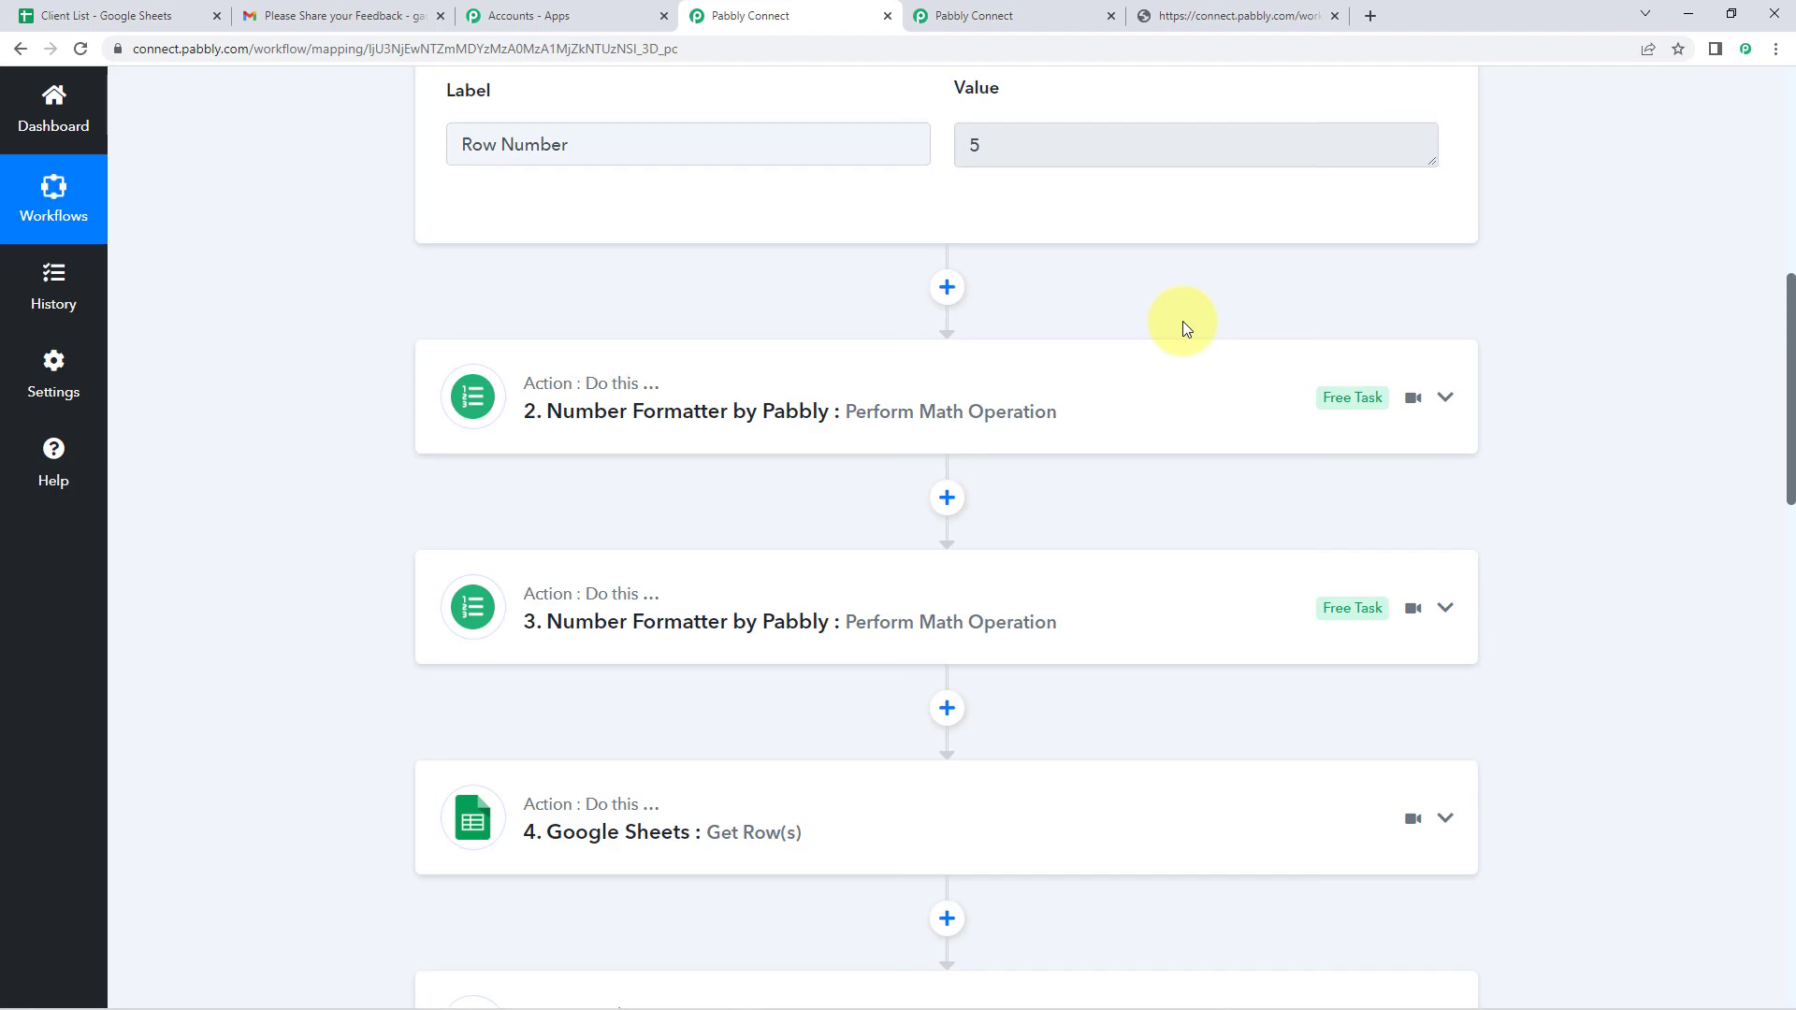
scroll(1183, 322, down, 6)
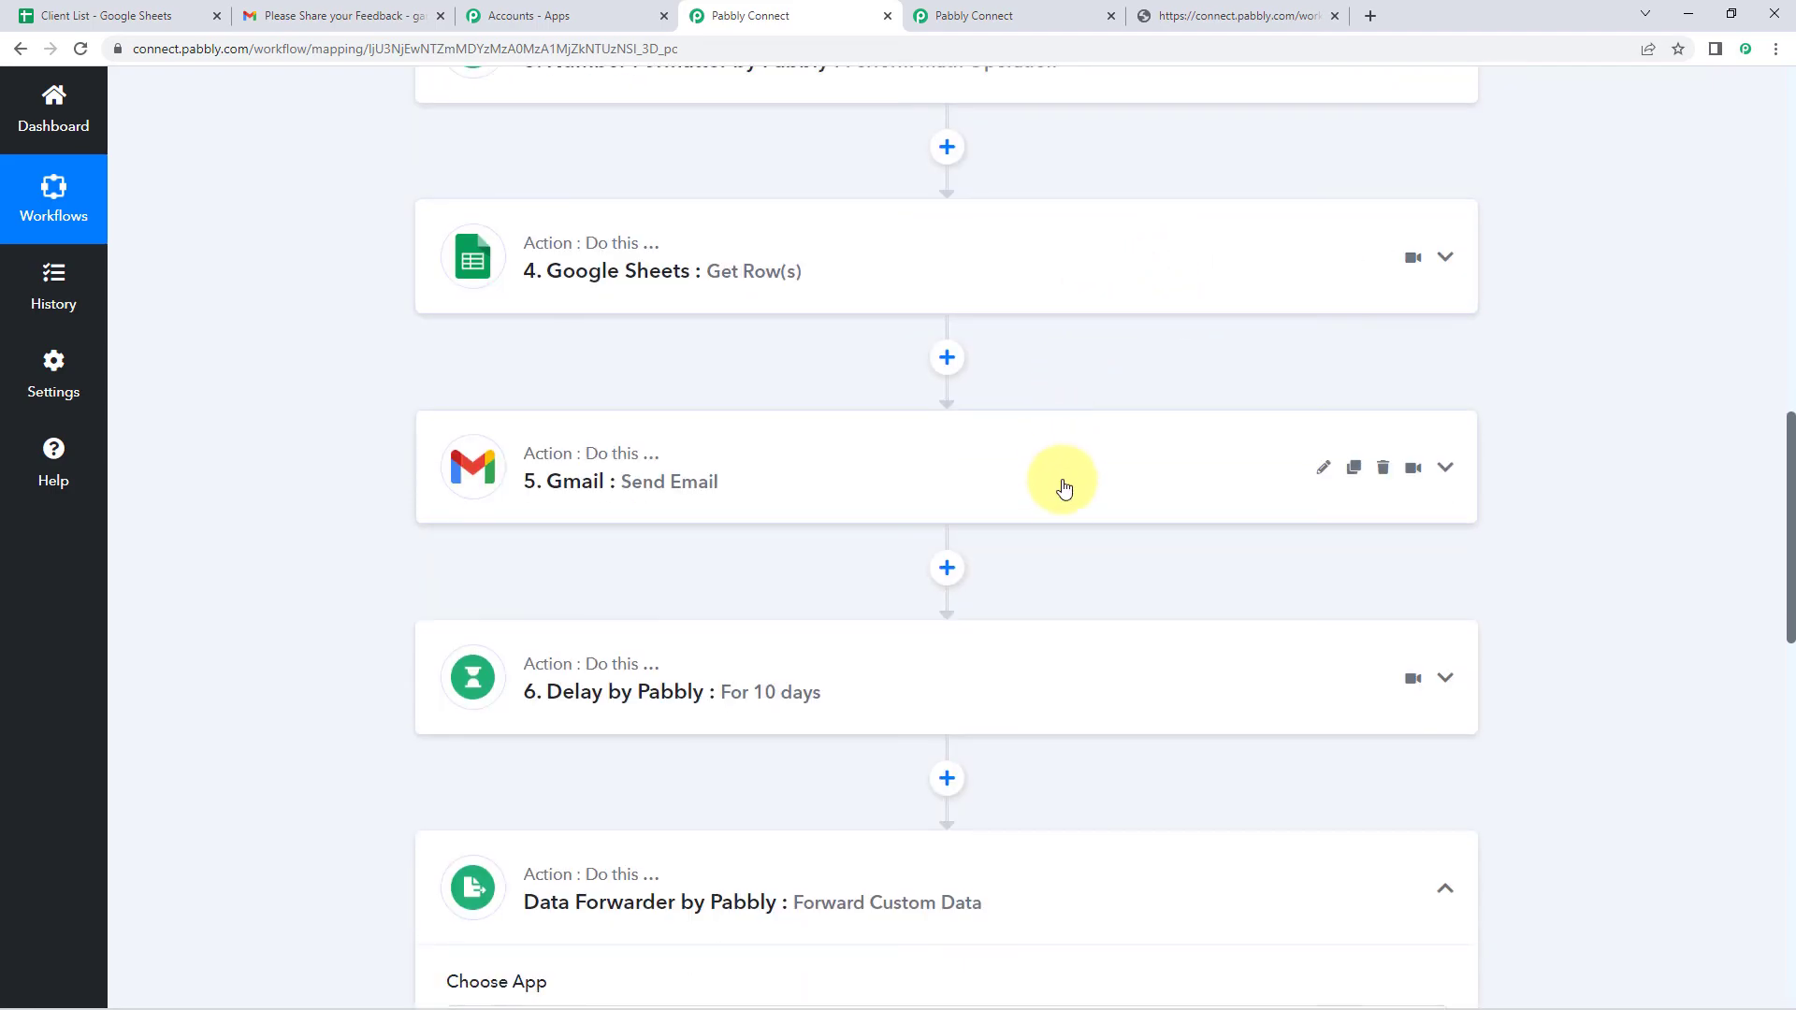
scroll(1063, 463, down, 2)
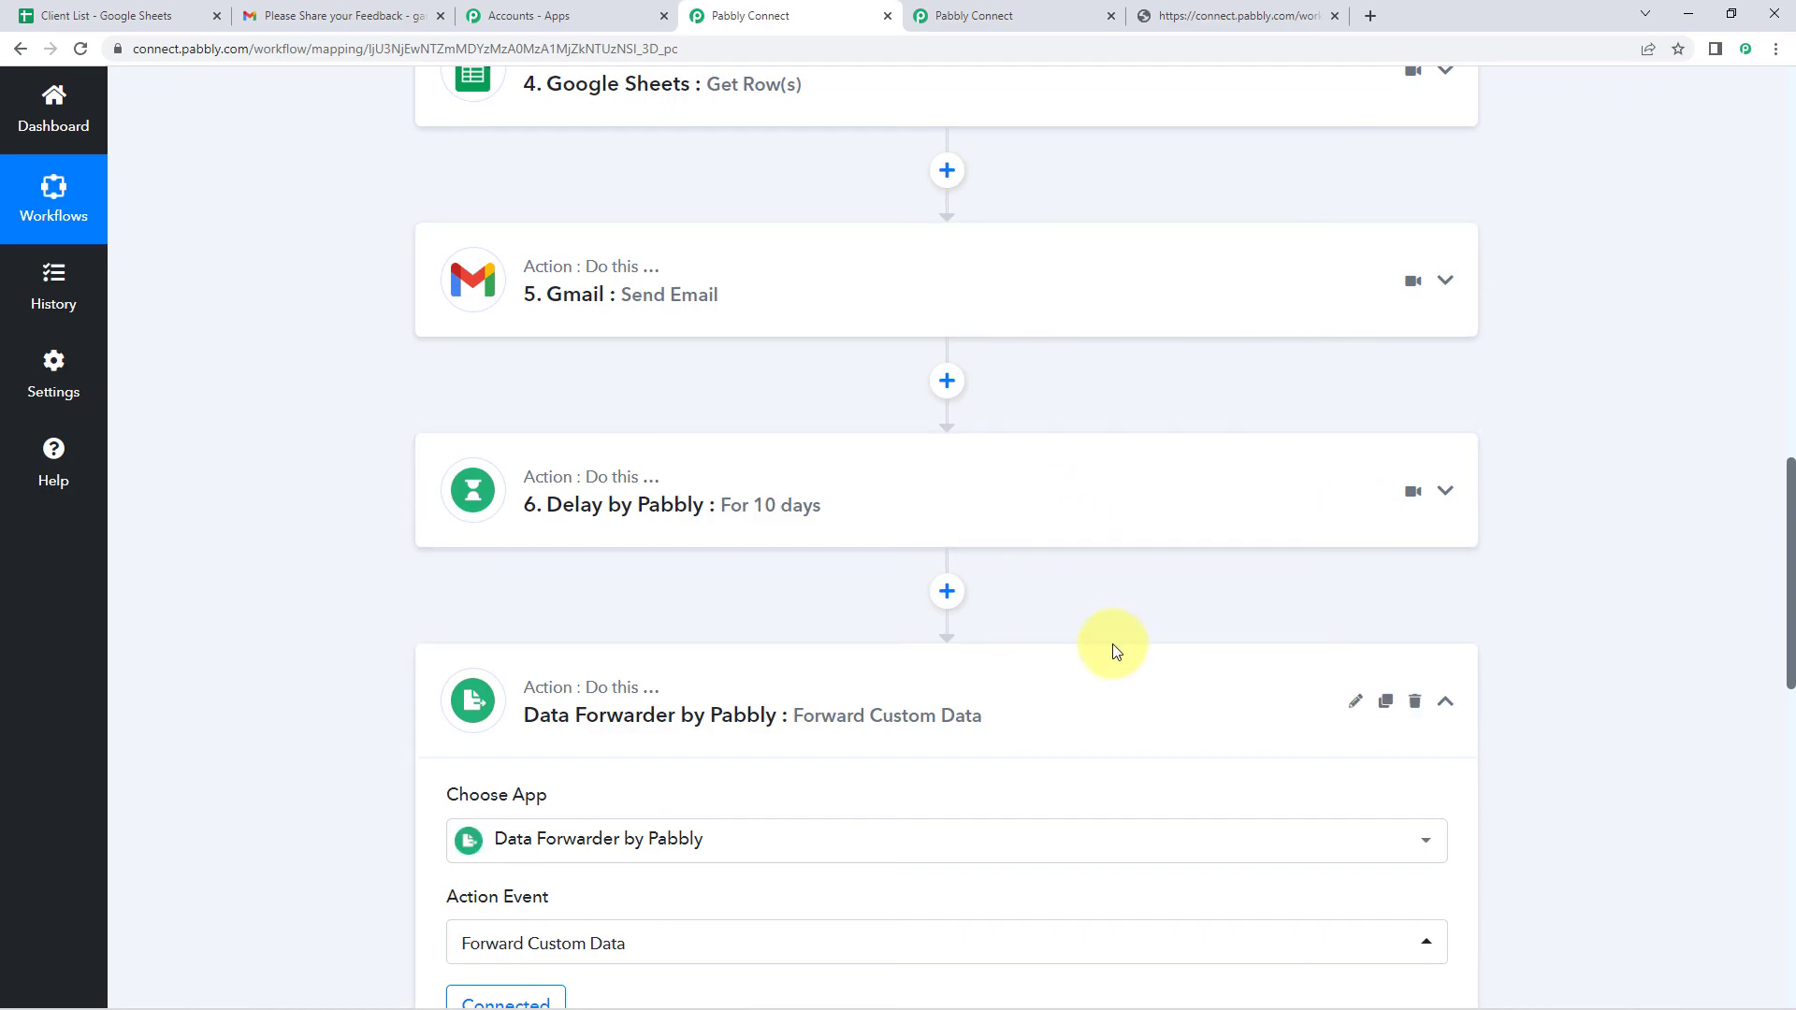
click(1110, 682)
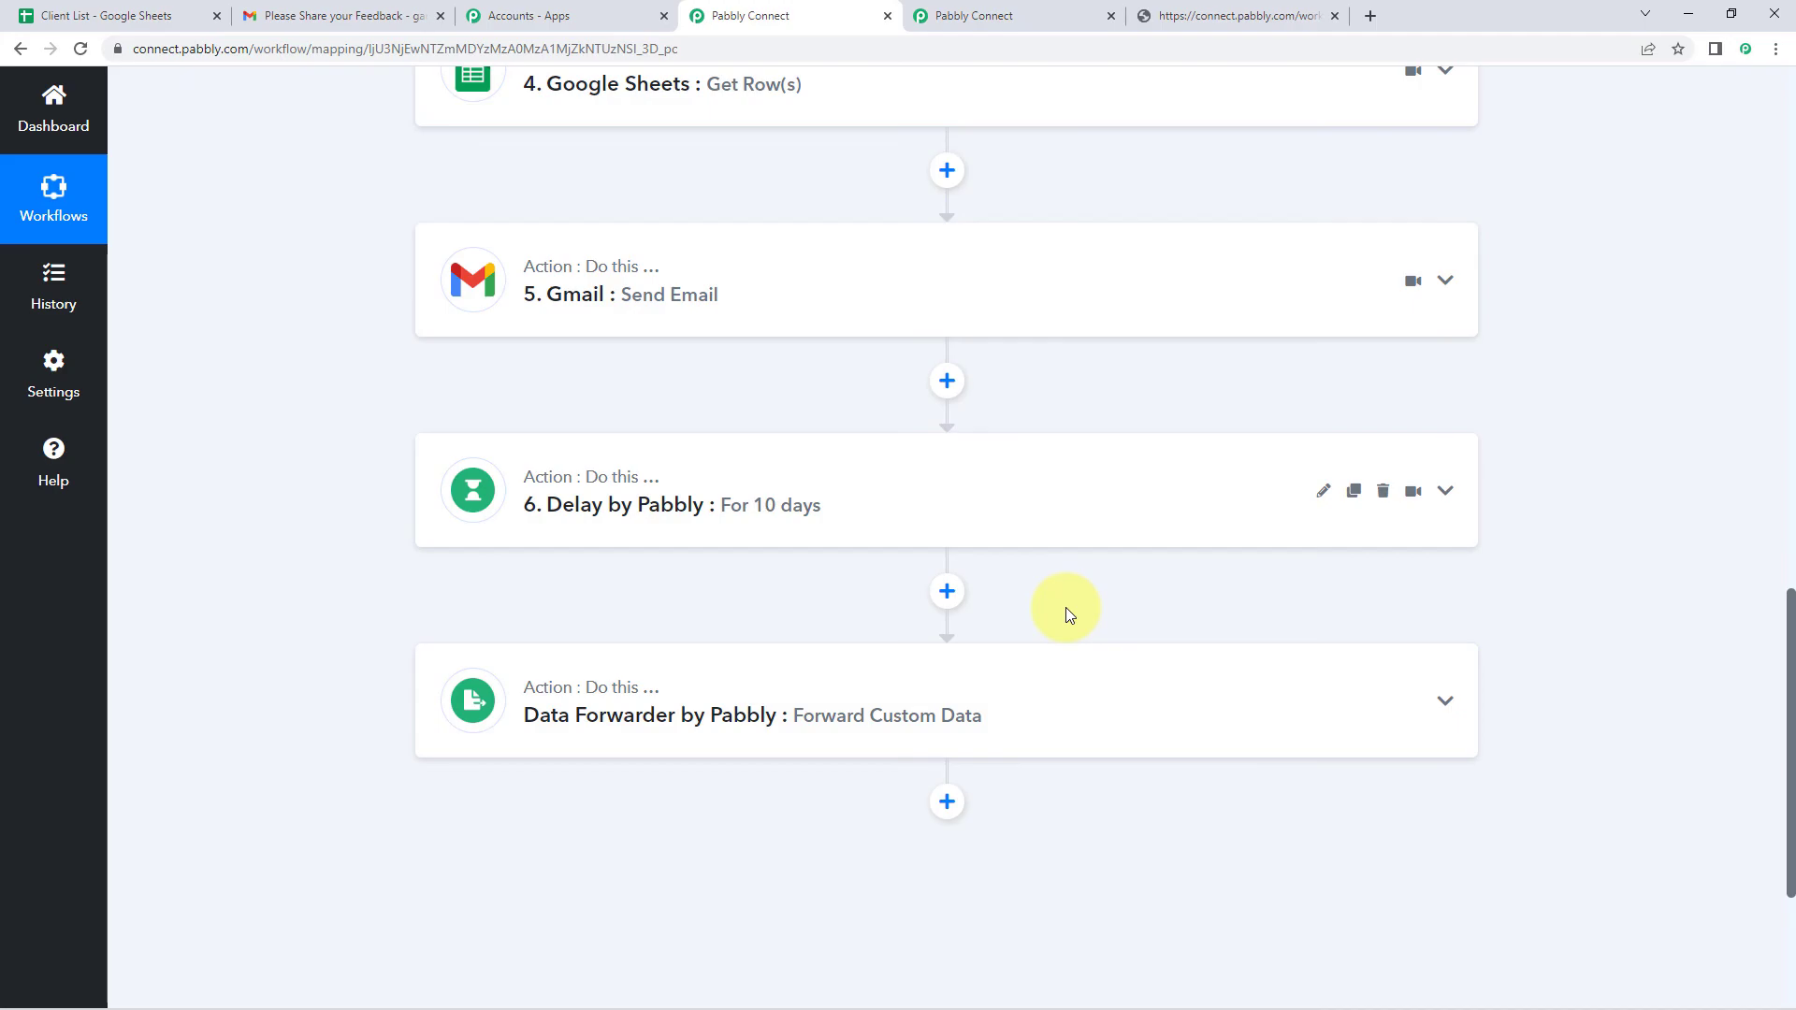
- Collapse Workflow 2's expanded steps from the Data Forwarder up to the webhook trigger to review the whole workflow
click(1074, 13)
scroll(1086, 446, up, 7)
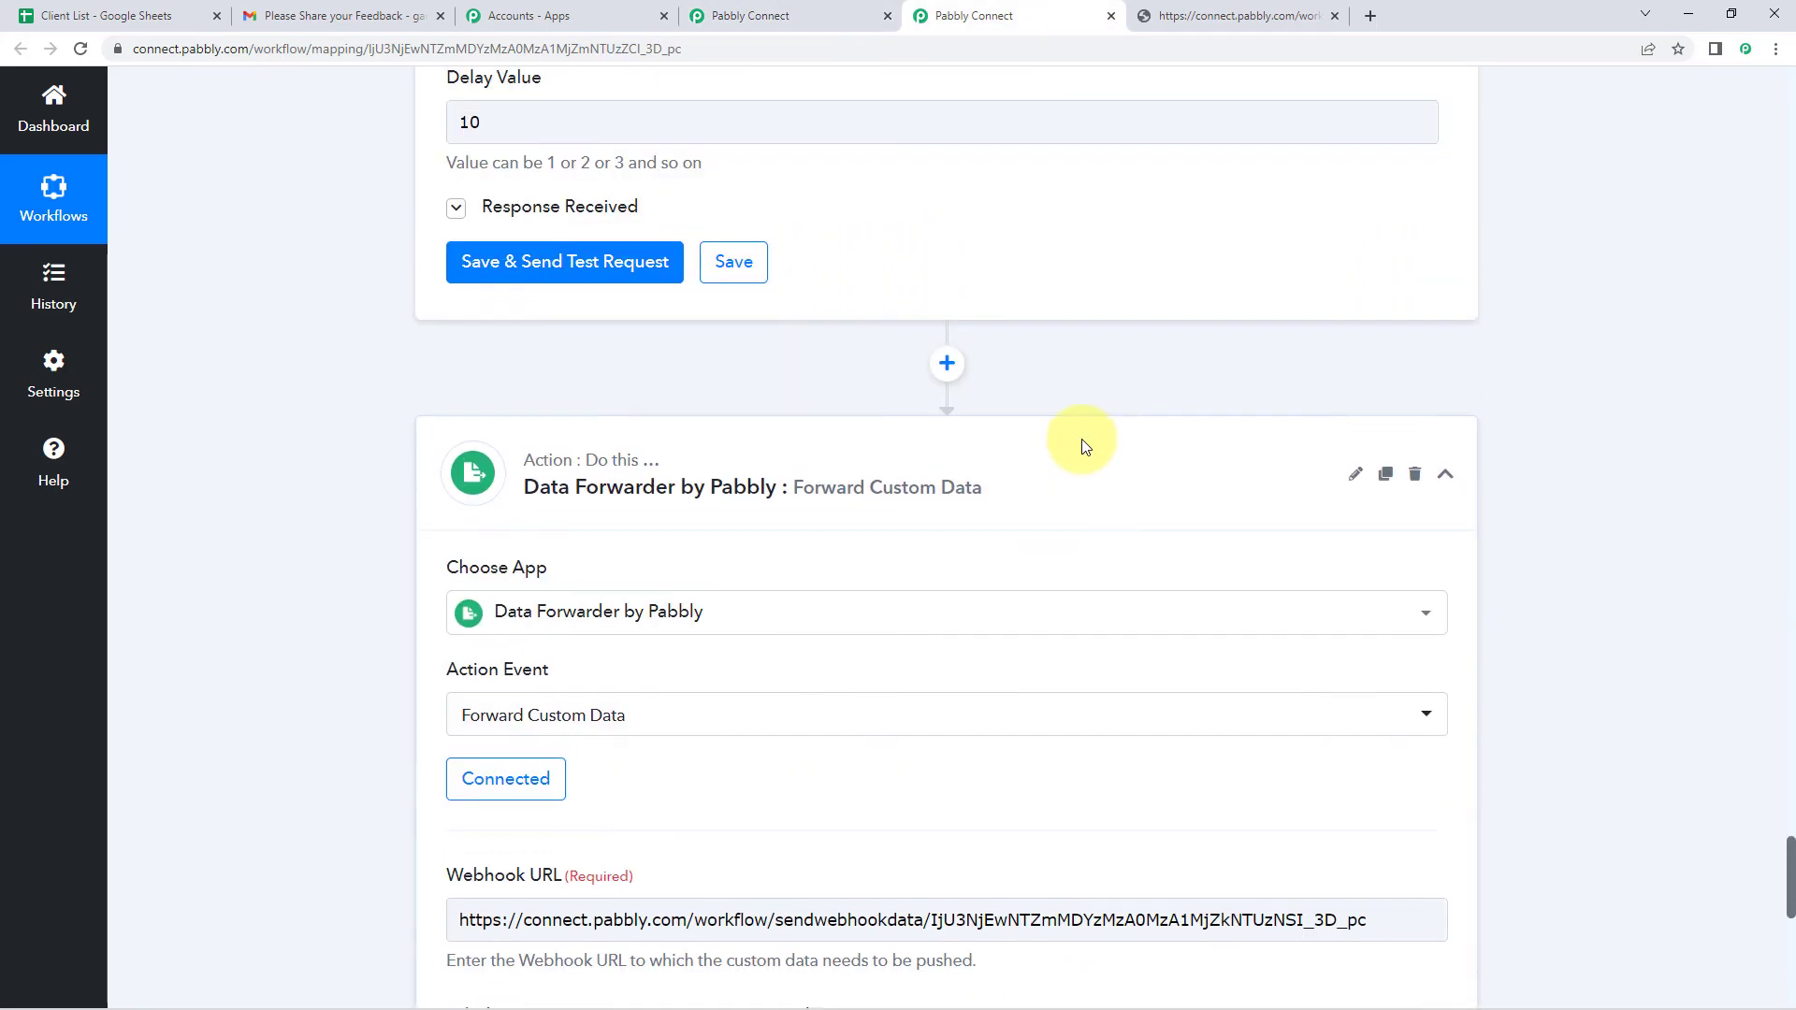
click(1029, 487)
scroll(1123, 440, up, 5)
scroll(1123, 439, up, 18)
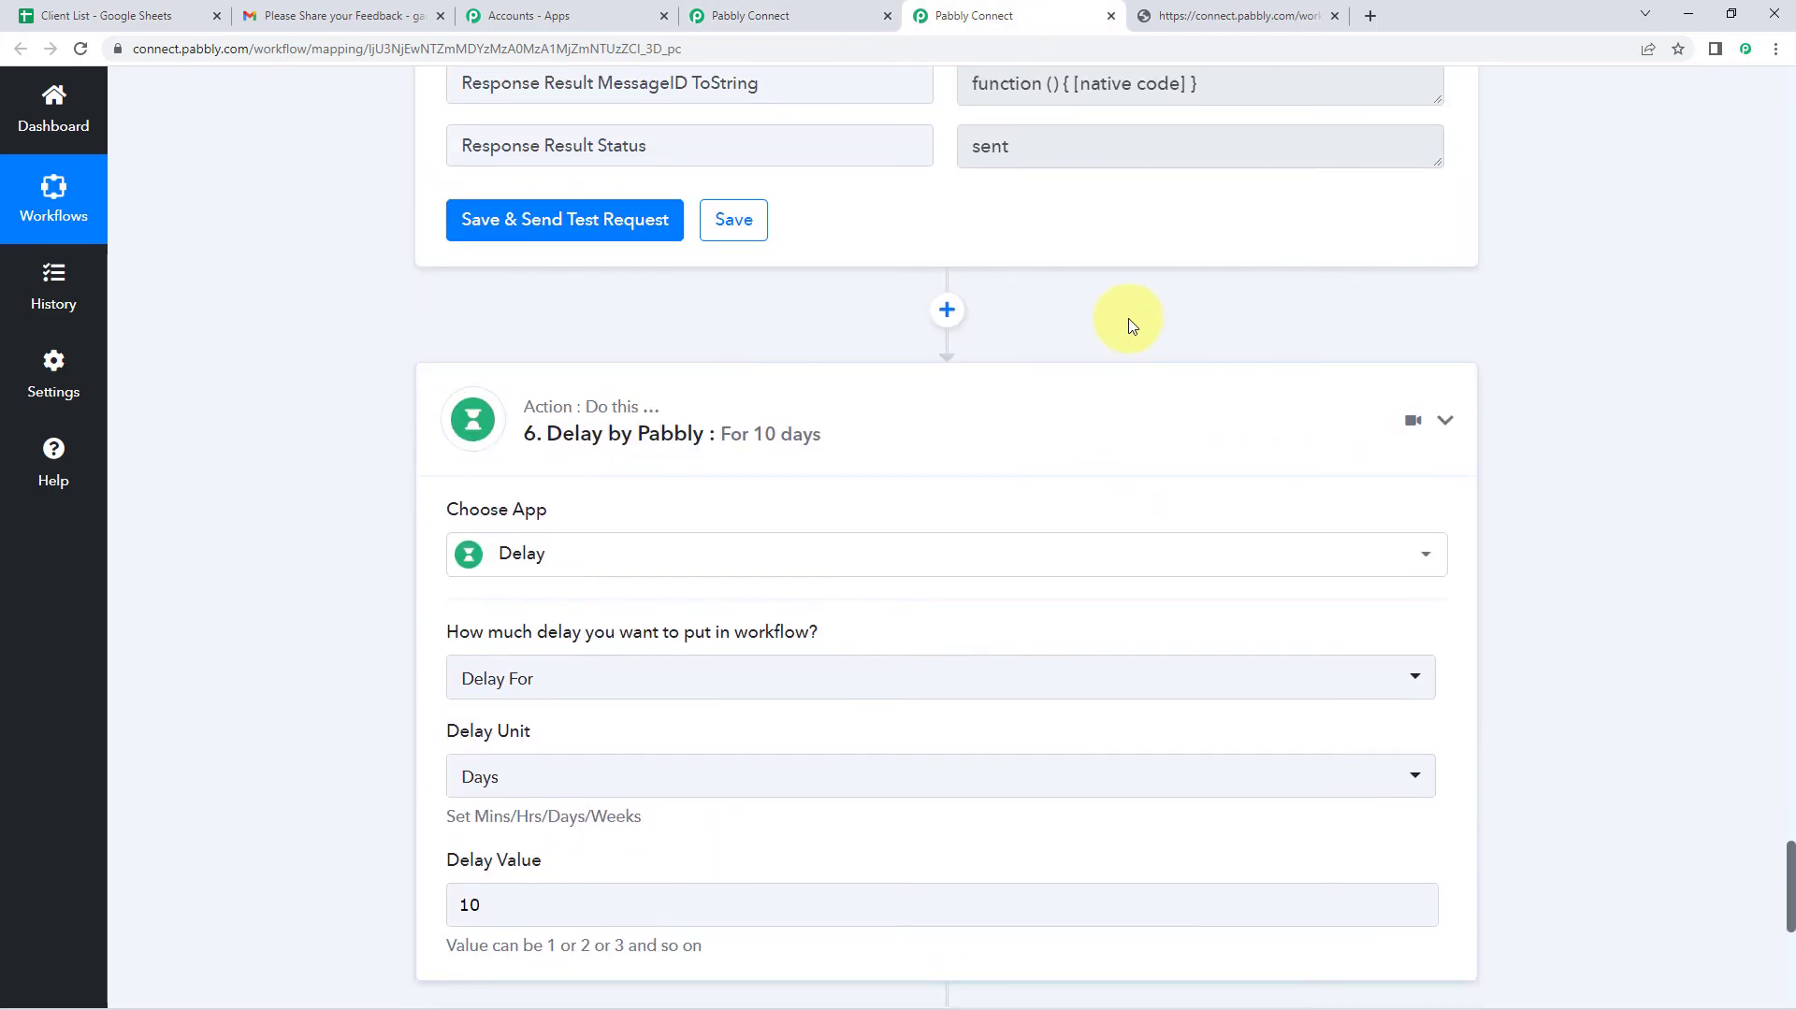
scroll(1097, 374, up, 15)
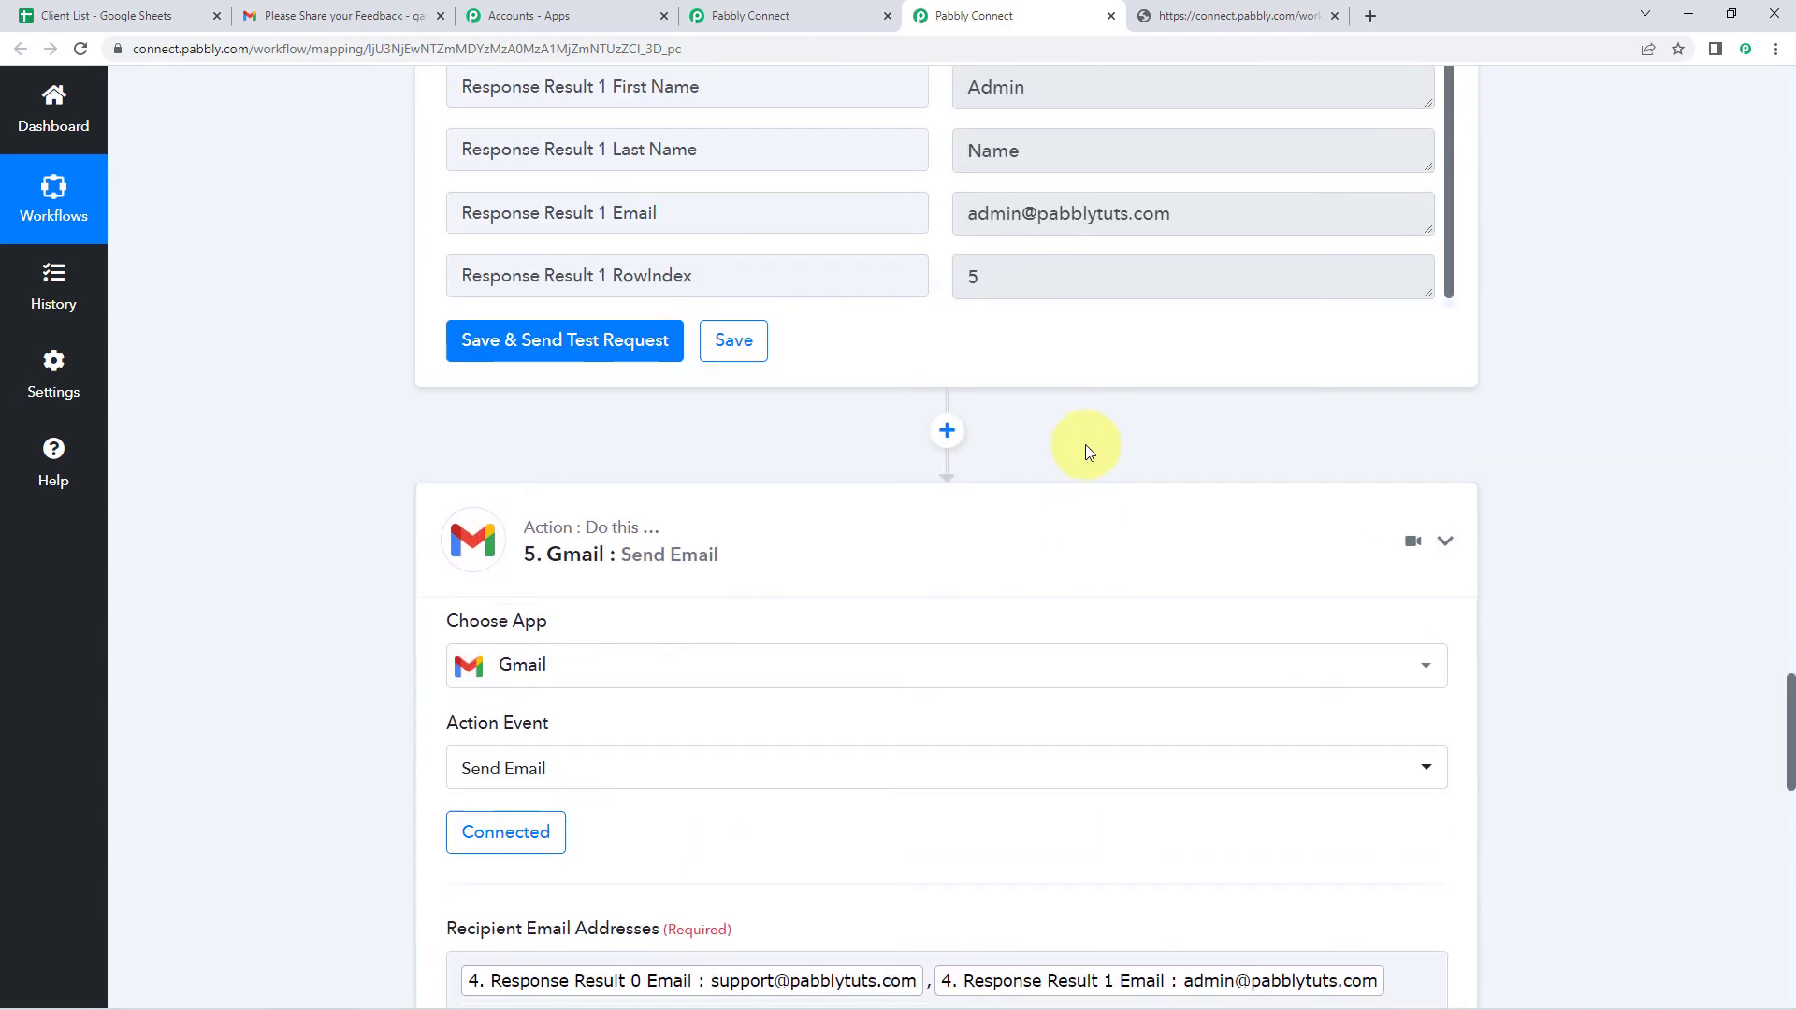
scroll(1090, 467, up, 12)
click(1091, 449)
scroll(1085, 421, up, 10)
scroll(1077, 468, up, 4)
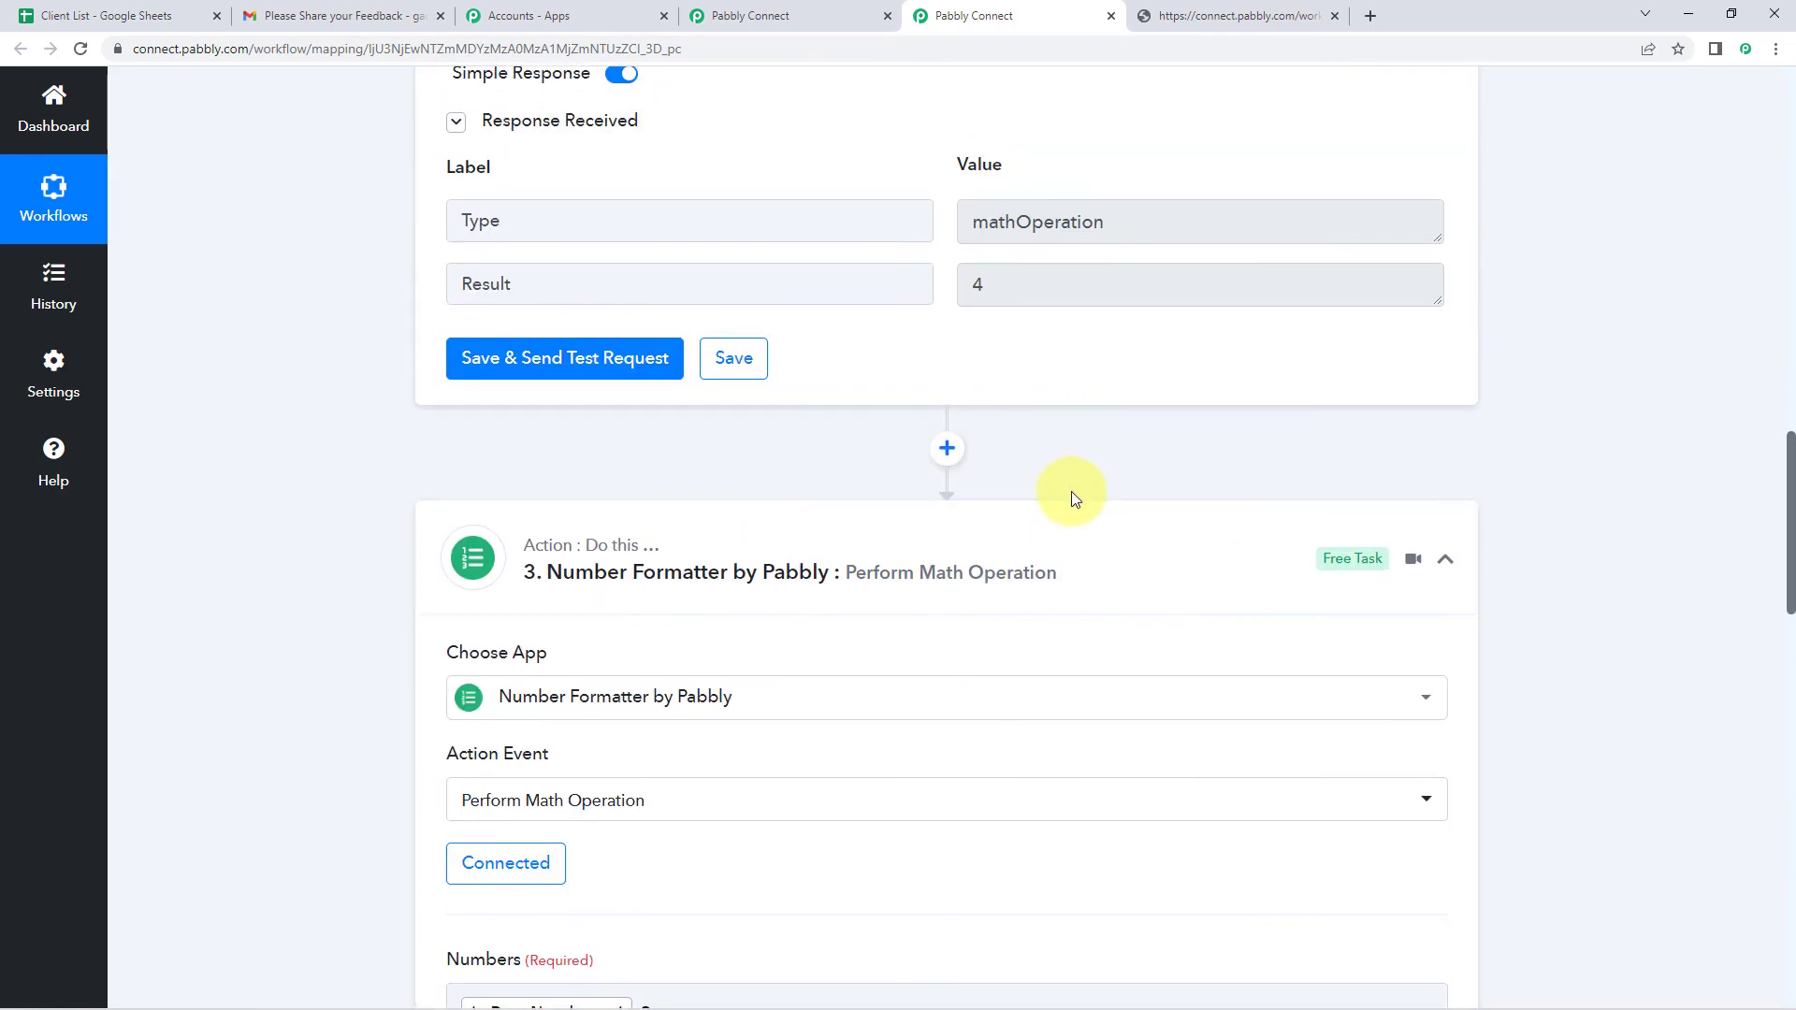
scroll(1080, 509, up, 5)
scroll(1076, 515, up, 10)
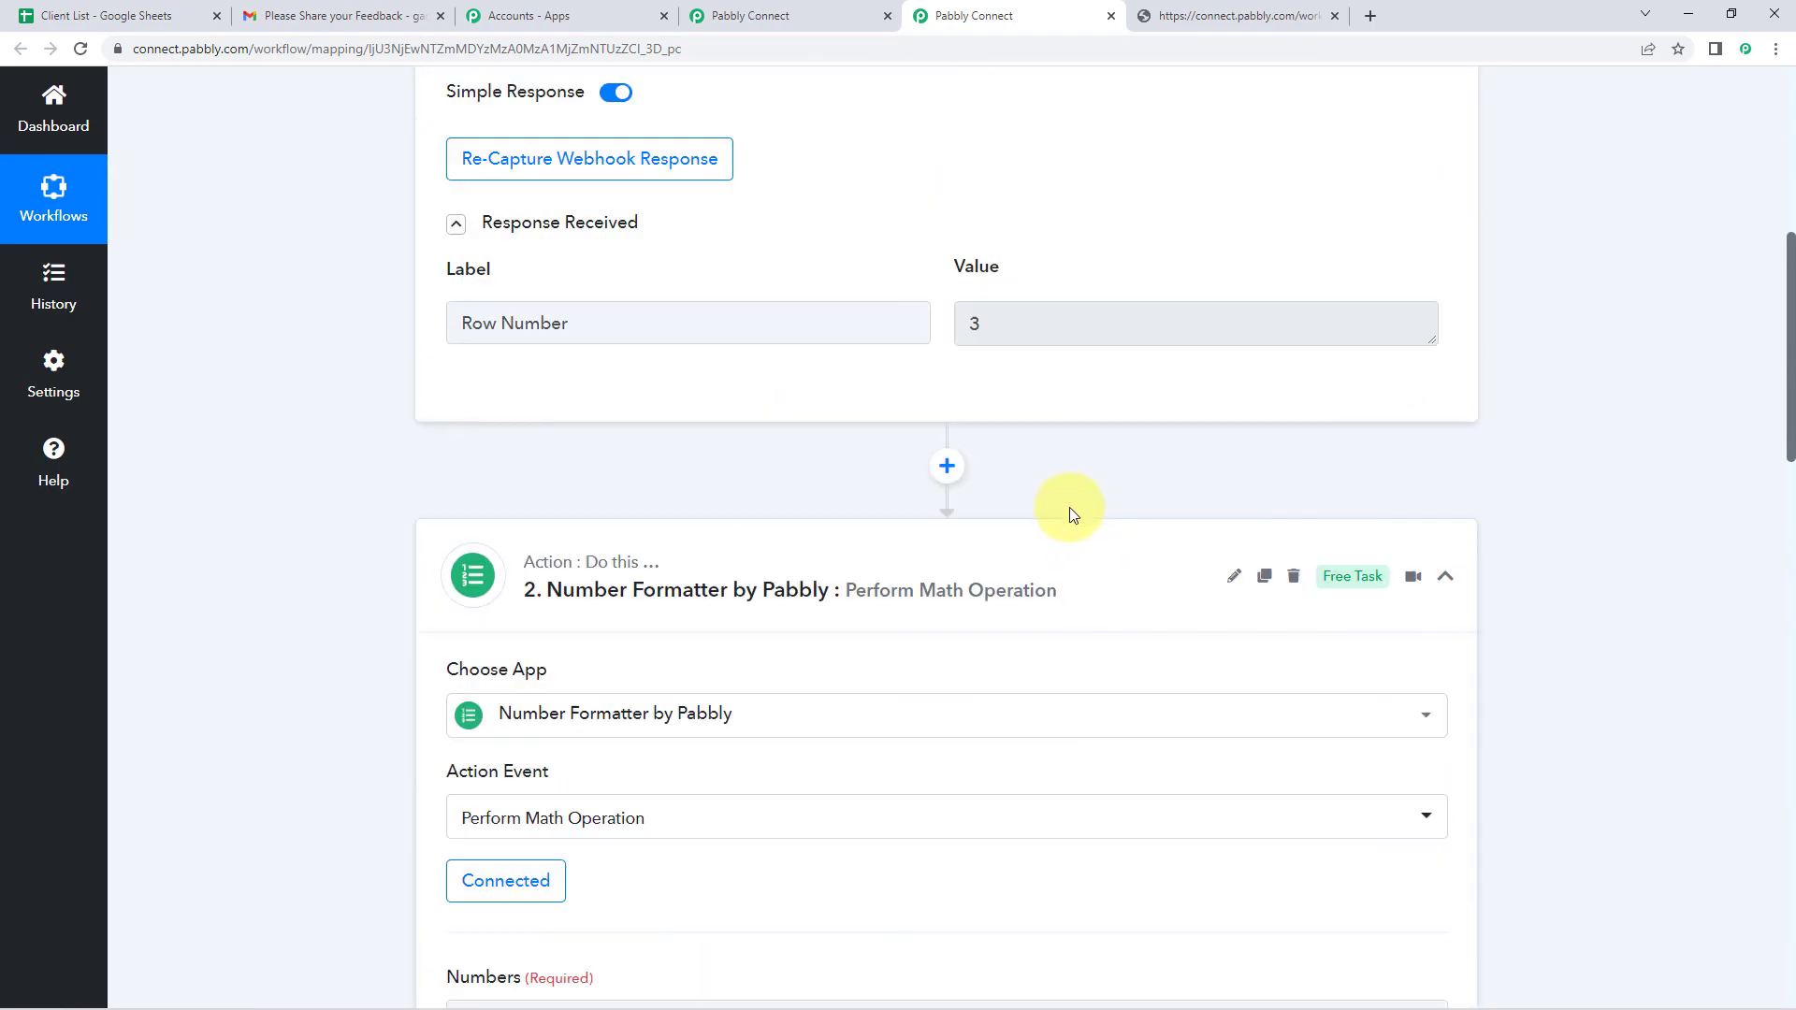
click(1063, 602)
scroll(1104, 431, up, 10)
click(1081, 401)
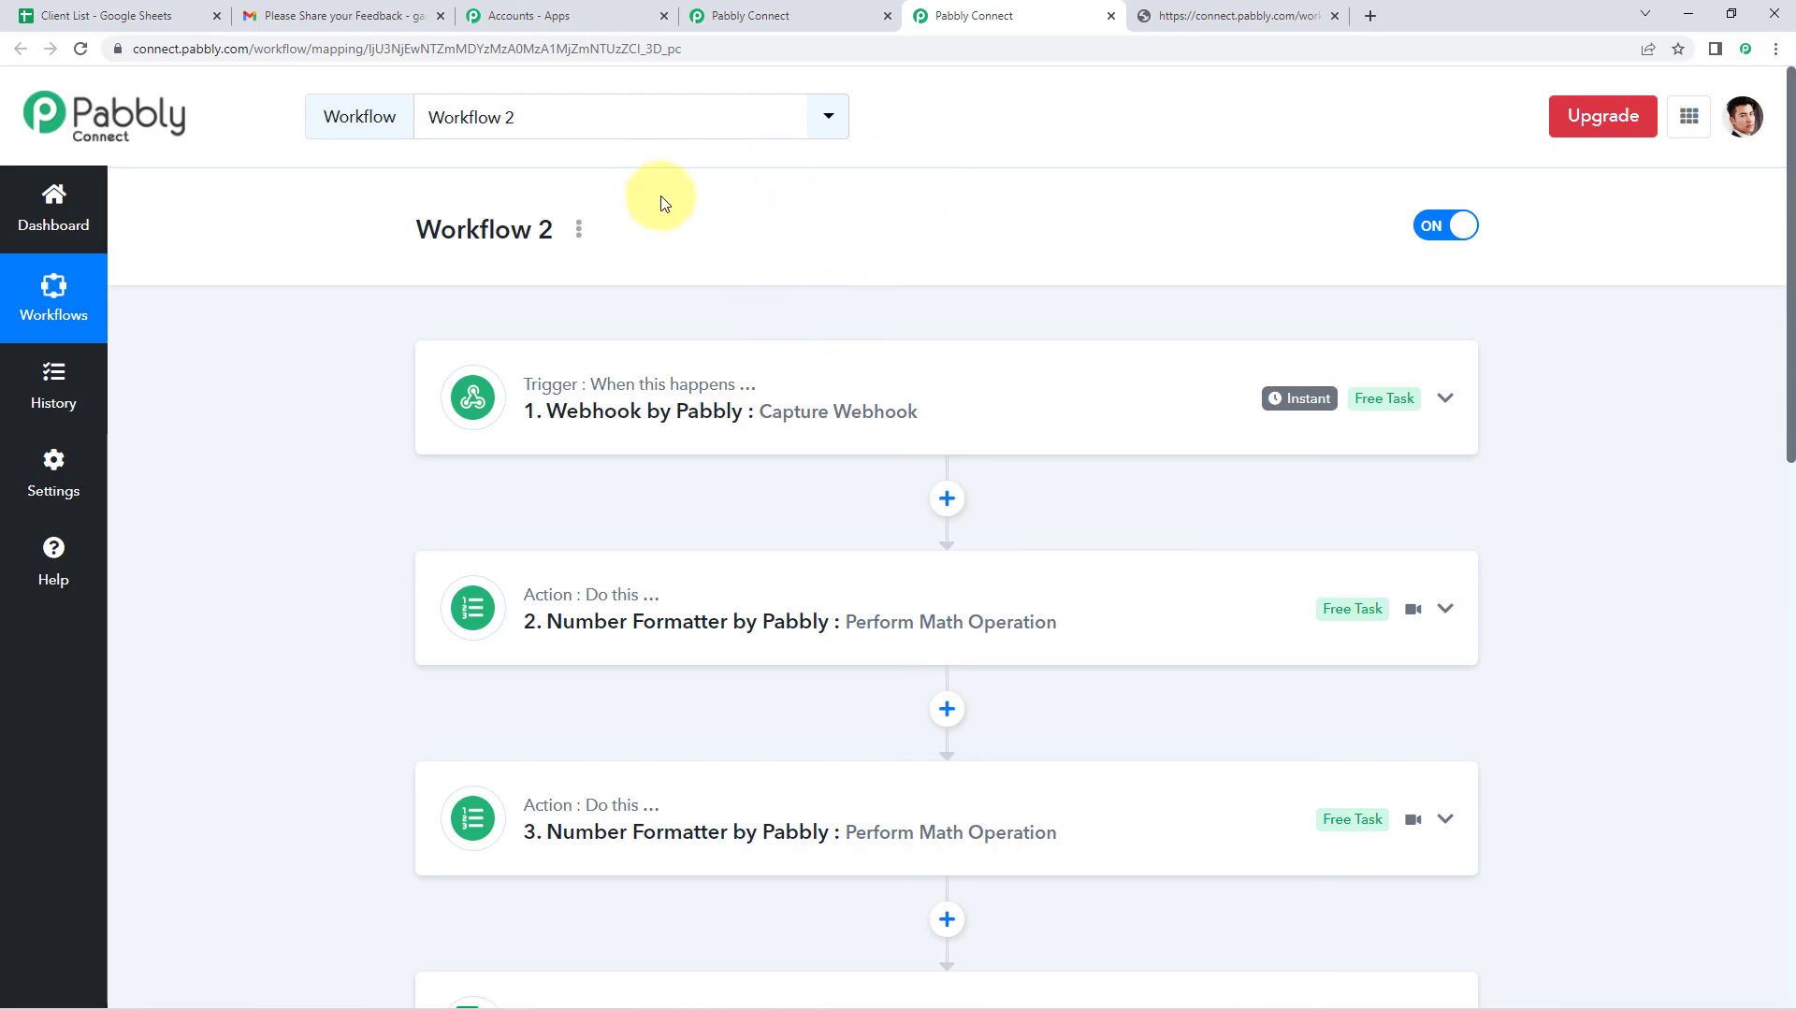
- Return to Workflow 1 and collapse its webhook trigger to review the list of steps
click(827, 12)
scroll(605, 413, up, 7)
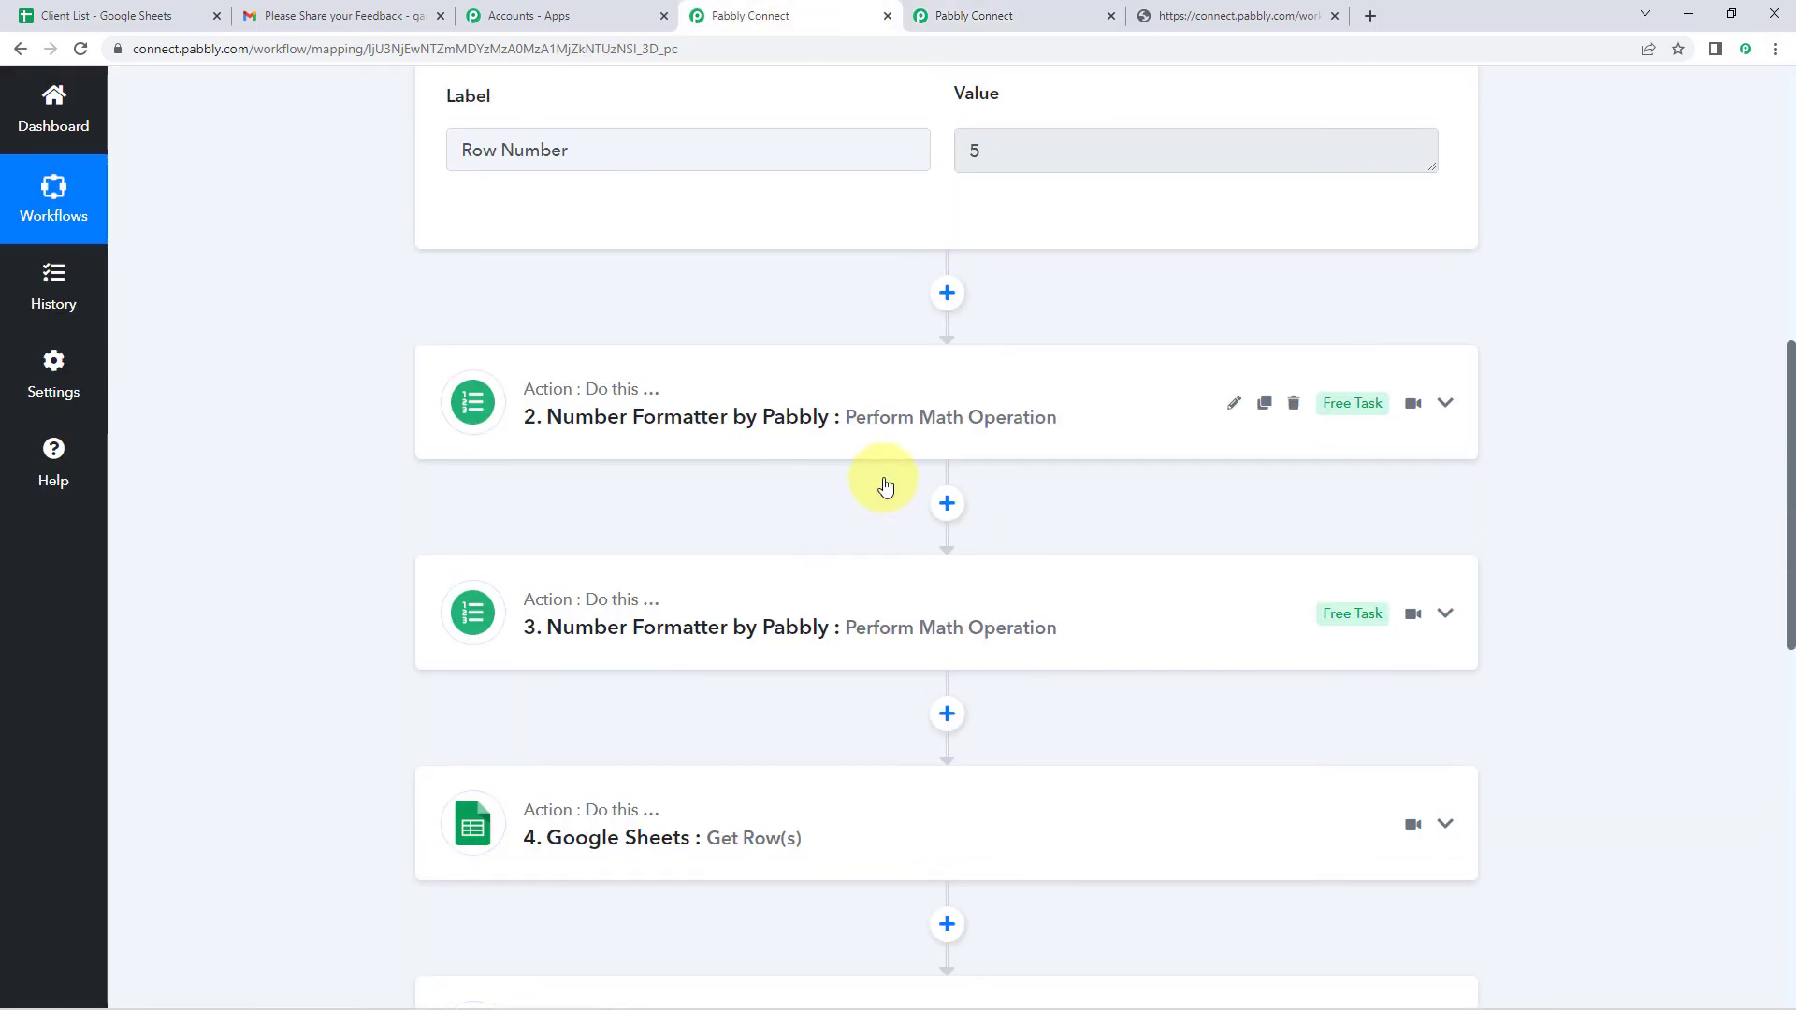
scroll(886, 486, up, 8)
click(918, 405)
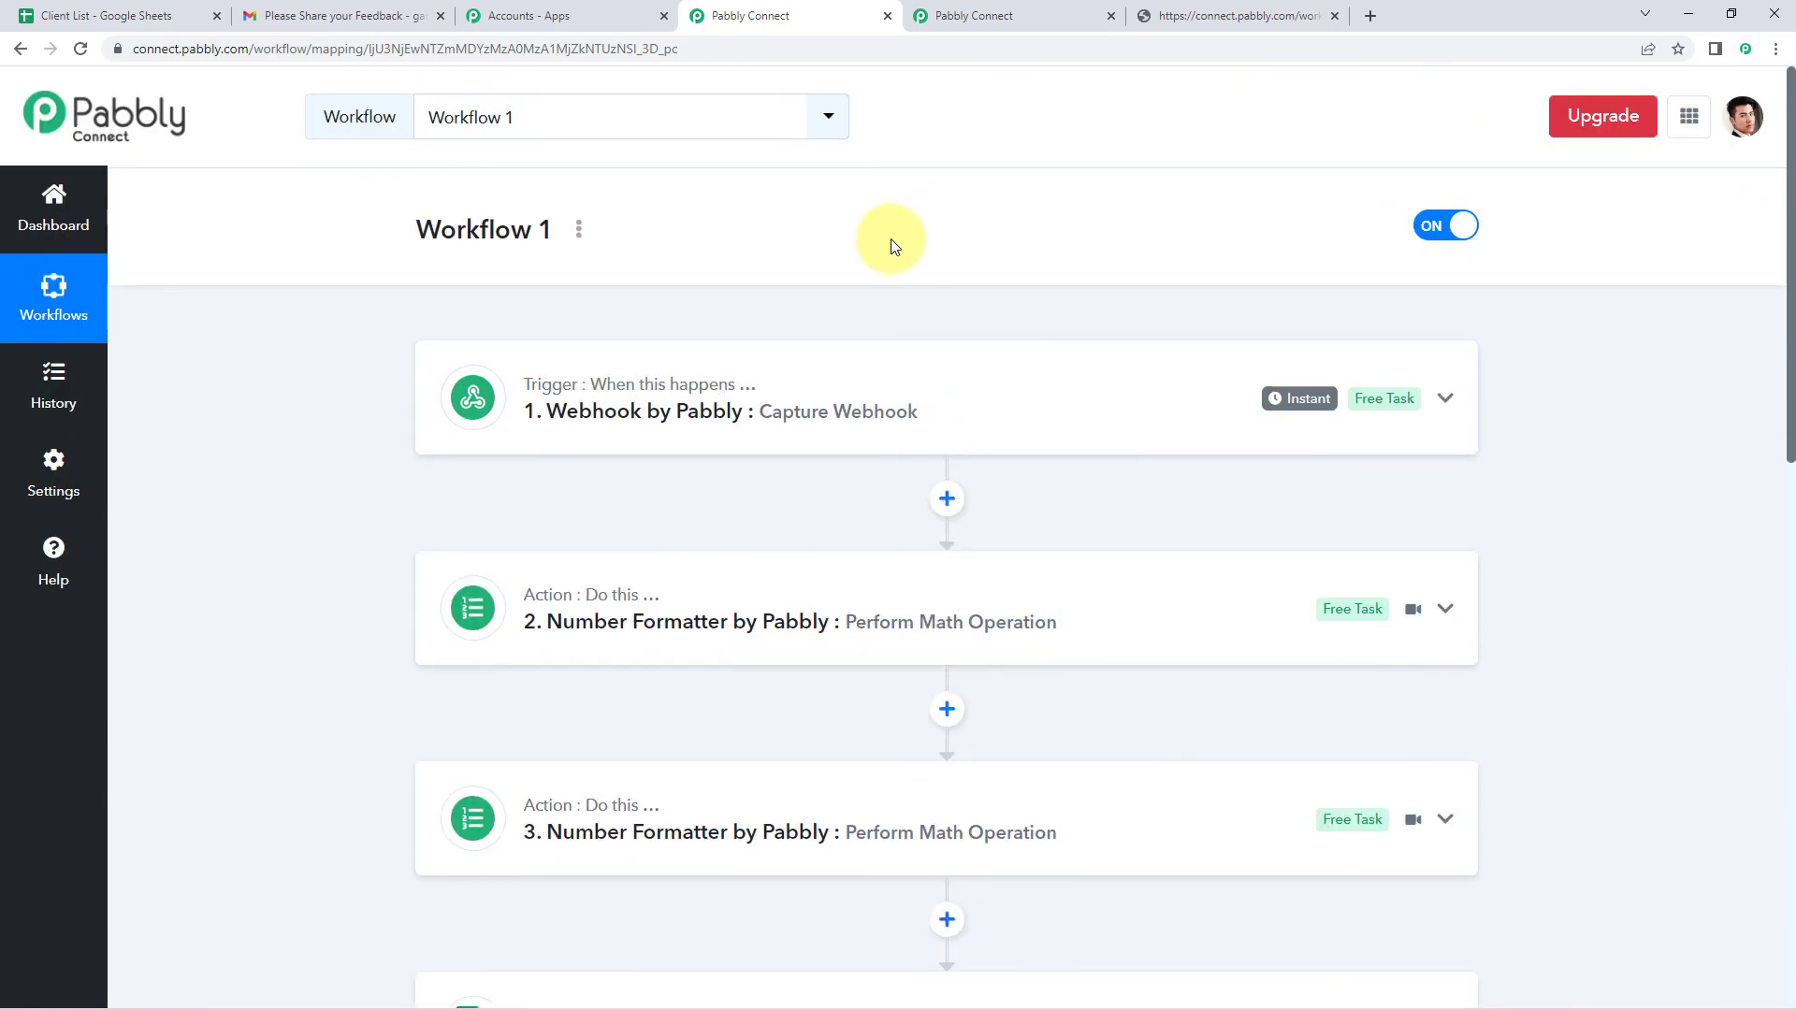